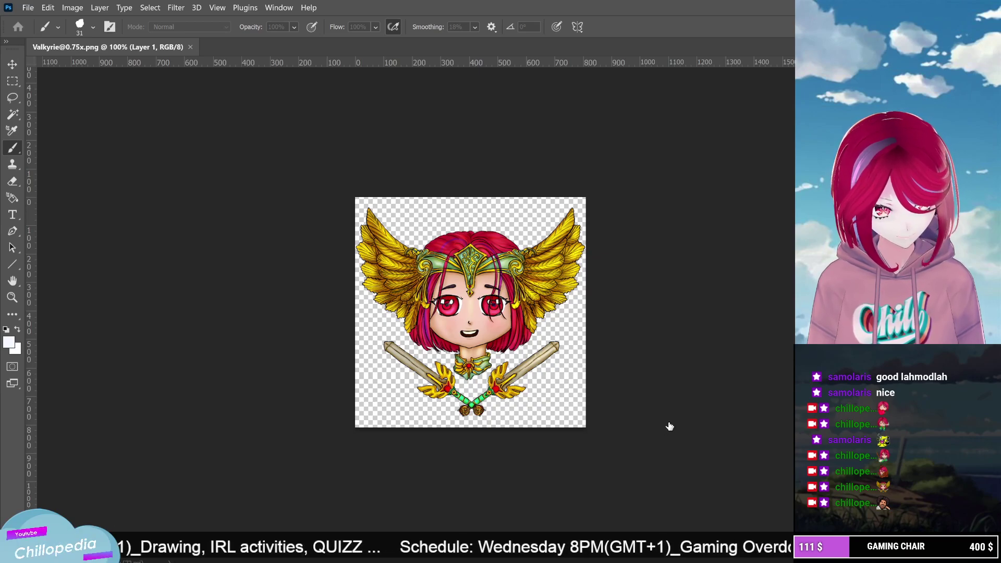
Create a blank white square canvas and set up the Brush with the default black foreground and white background colours
key("ctrl+alt+n")
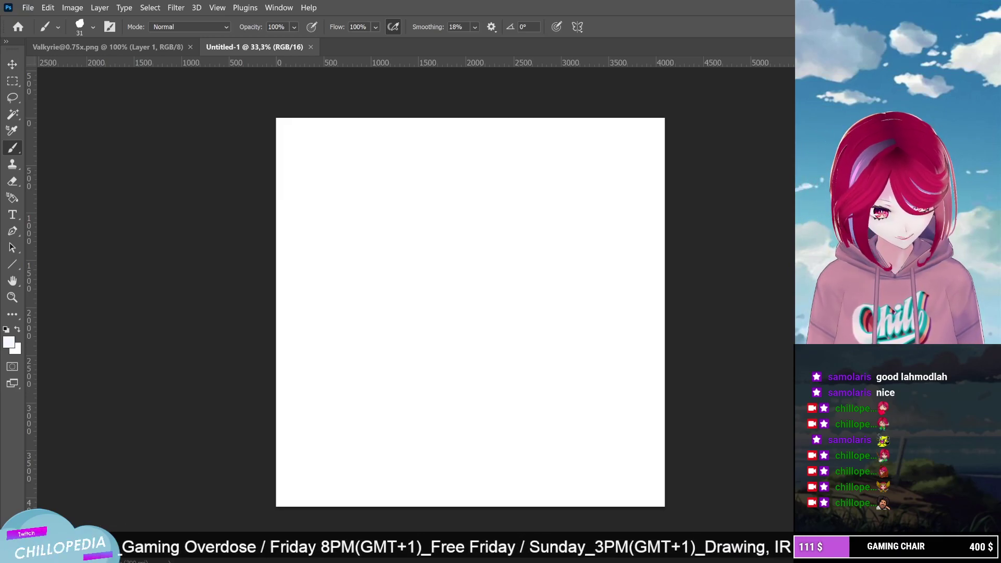
key("i")
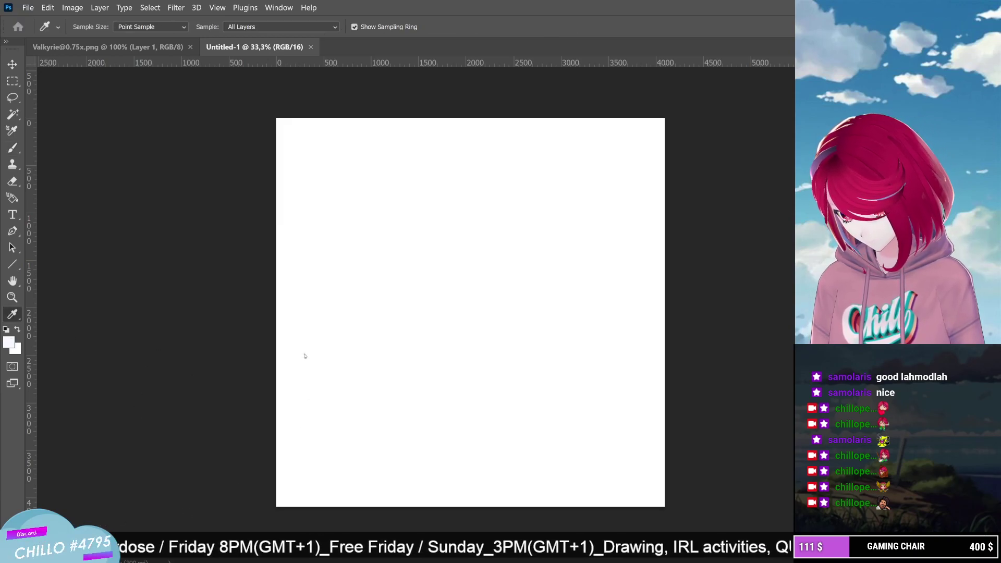
key("b")
key("d")
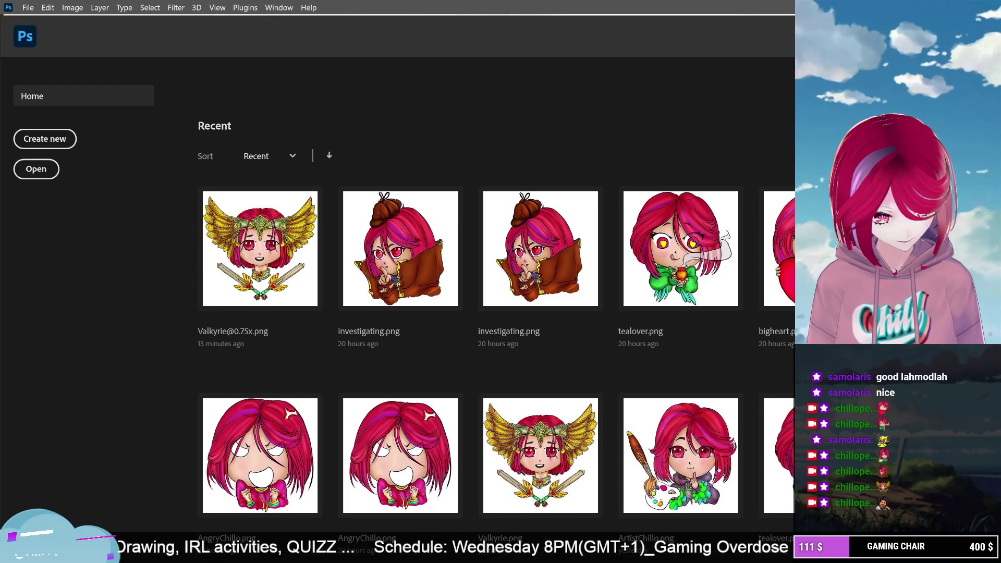
left_click(719, 468)
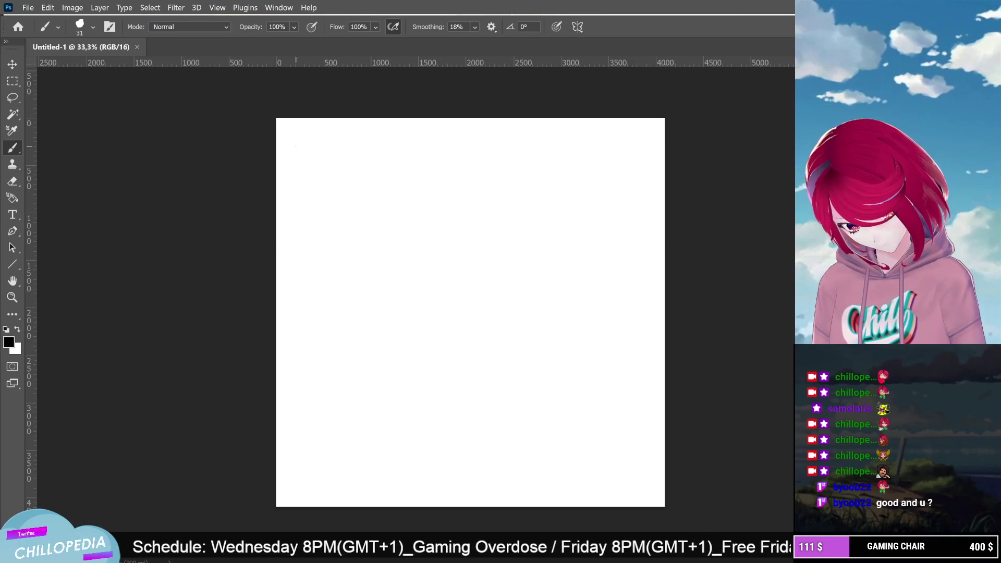
Handwrite "Laugh emote" at the canvas's upper left with a bullet dot in front of it
left_click(309, 133)
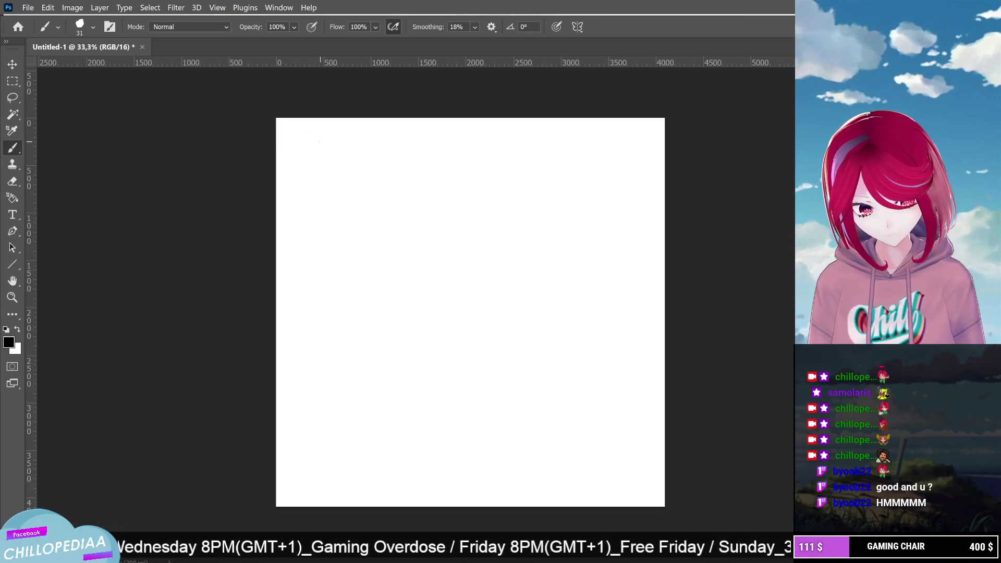
mouse_move(310, 142)
left_mouse_down()
mouse_move(351, 131)
mouse_move(327, 143)
mouse_move(367, 151)
left_mouse_up()
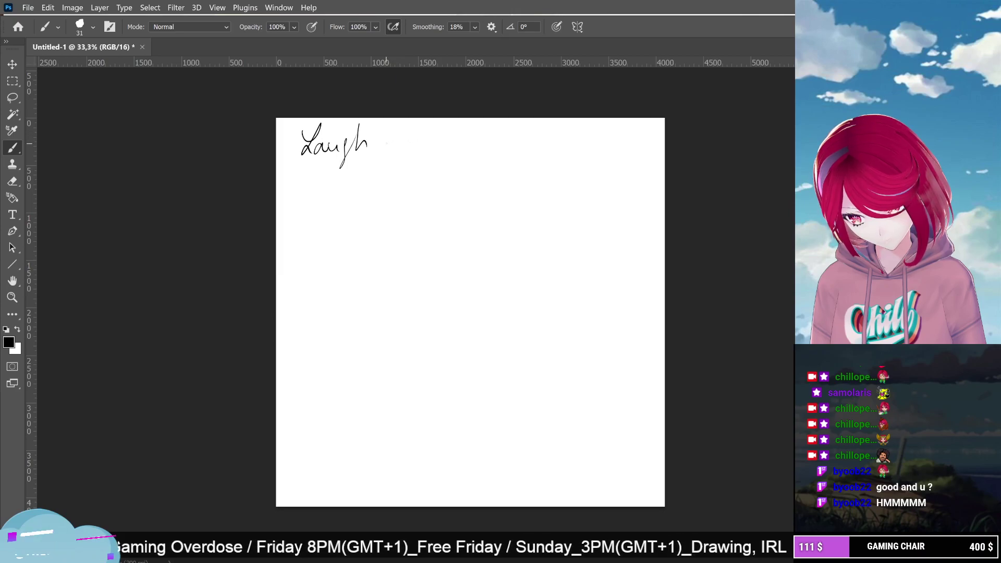
left_click_drag(386, 144, 422, 141)
left_click_drag(425, 137, 442, 139)
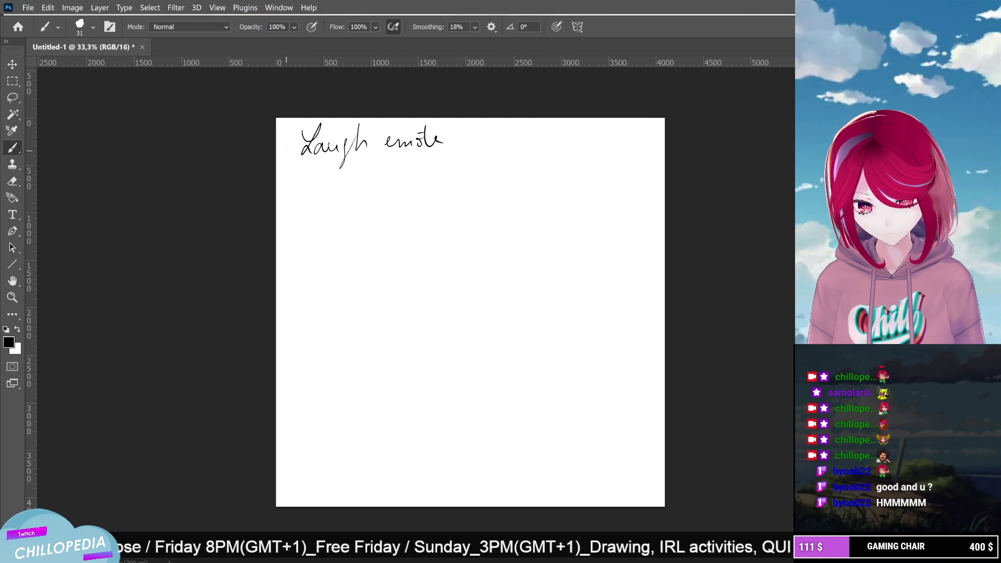
left_click(286, 150)
Handwrite the bulleted entries "Lame emote" and "GG" below the laugh entry
left_click_drag(288, 179, 290, 180)
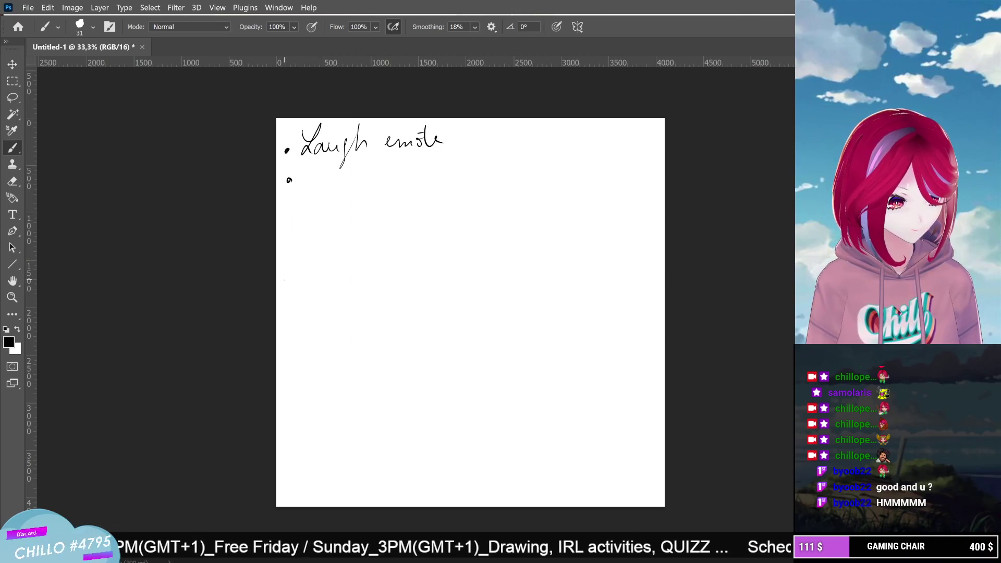
mouse_move(327, 156)
left_mouse_down()
mouse_move(313, 176)
mouse_move(334, 182)
mouse_move(449, 175)
mouse_move(472, 168)
mouse_move(463, 159)
left_mouse_up()
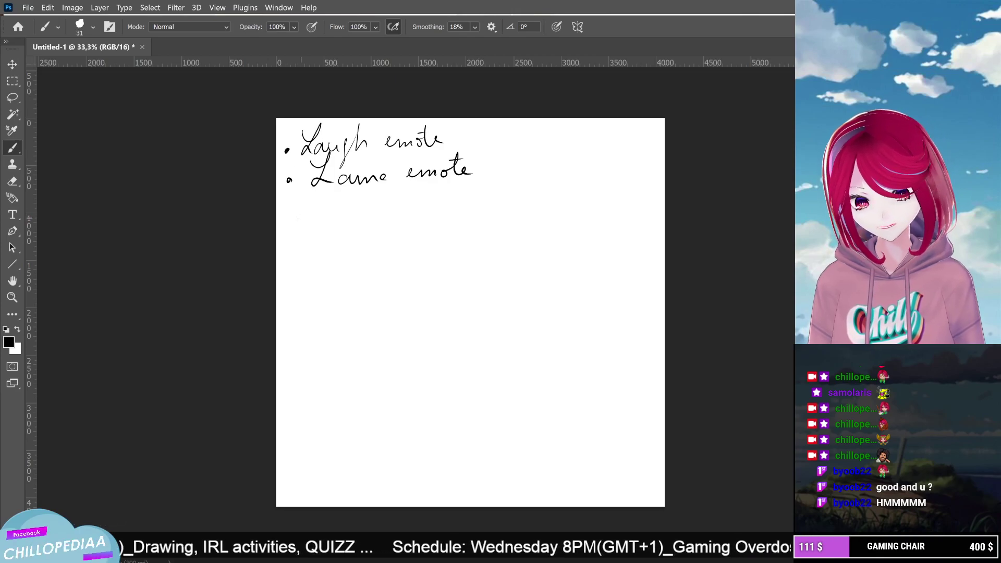
mouse_move(325, 204)
left_mouse_down()
mouse_move(354, 198)
mouse_move(366, 222)
left_mouse_up()
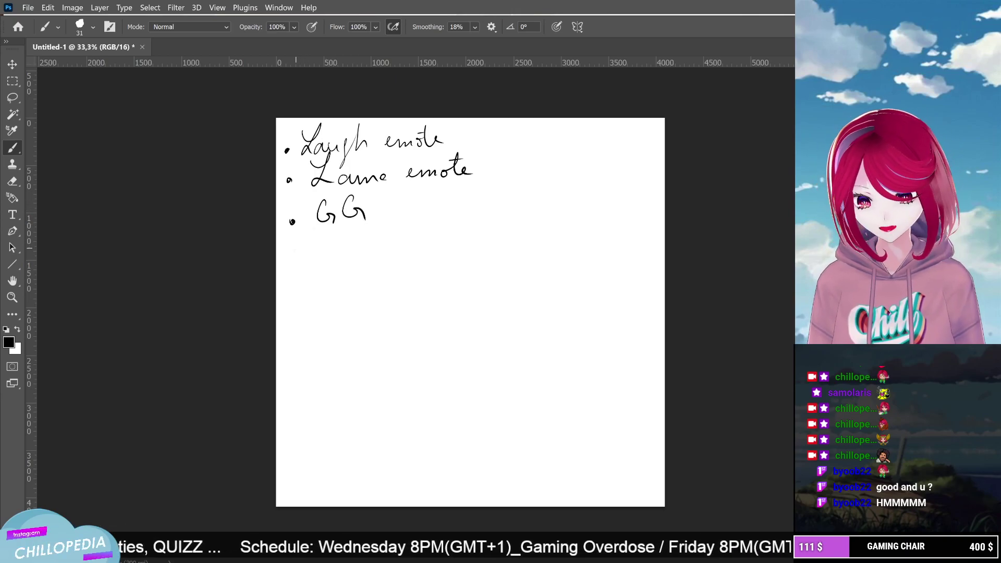
Handwrite a bulleted "Pizza emote" entry below the "GG" line
left_click(292, 258)
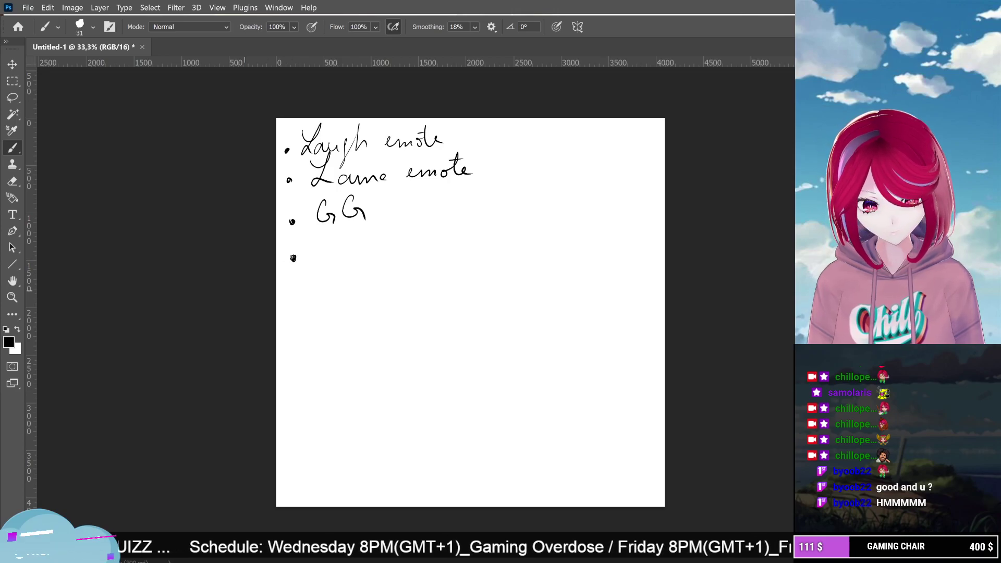
mouse_move(323, 234)
left_mouse_down()
mouse_move(324, 259)
mouse_move(325, 245)
mouse_move(340, 276)
mouse_move(365, 264)
mouse_move(357, 277)
left_mouse_up()
mouse_move(375, 245)
left_mouse_down()
mouse_move(391, 255)
mouse_move(446, 241)
left_mouse_up()
left_click_drag(456, 227, 447, 246)
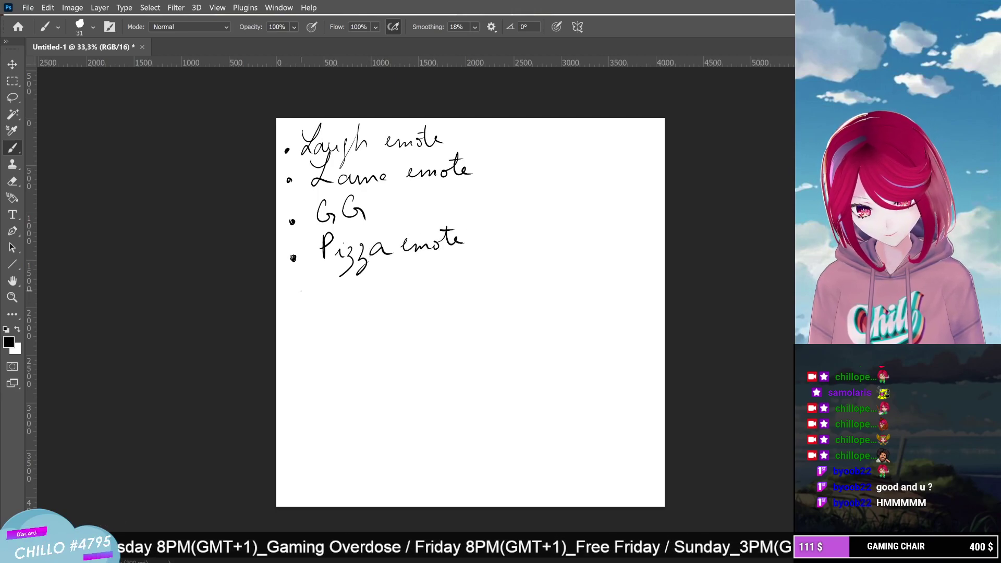
Handwrite a bulleted "Chelby pet emote" entry below the pizza line, adding the missing "l" in "Chelby"
mouse_move(297, 291)
left_mouse_down()
mouse_move(330, 286)
mouse_move(325, 276)
mouse_move(338, 297)
mouse_move(376, 280)
mouse_move(368, 311)
mouse_move(394, 309)
mouse_move(426, 287)
left_mouse_up()
left_click_drag(415, 279, 511, 277)
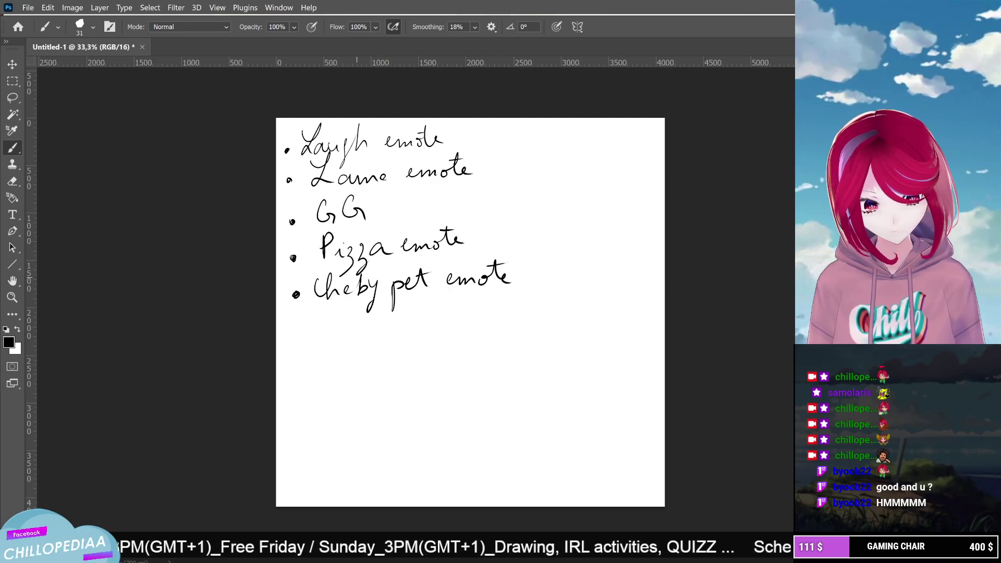
left_click_drag(353, 290, 357, 292)
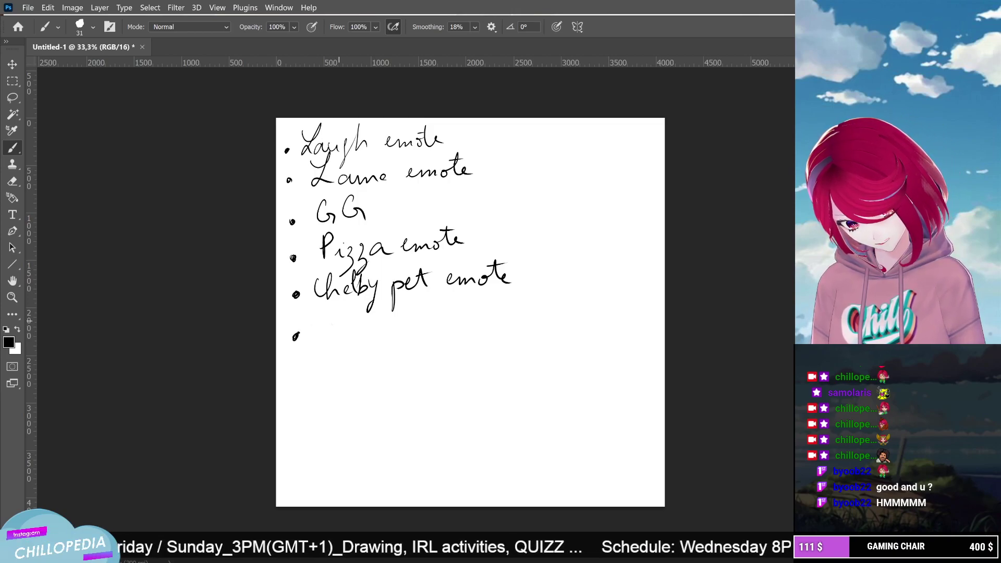
Handwrite "Hacker woman emote" and "Scared emote" as the next two bulleted entries in the list
left_click_drag(323, 316, 322, 337)
mouse_move(333, 316)
left_mouse_down()
mouse_move(332, 338)
mouse_move(369, 313)
mouse_move(383, 333)
mouse_move(407, 320)
mouse_move(429, 333)
mouse_move(530, 325)
mouse_move(556, 303)
mouse_move(577, 316)
mouse_move(576, 303)
left_mouse_up()
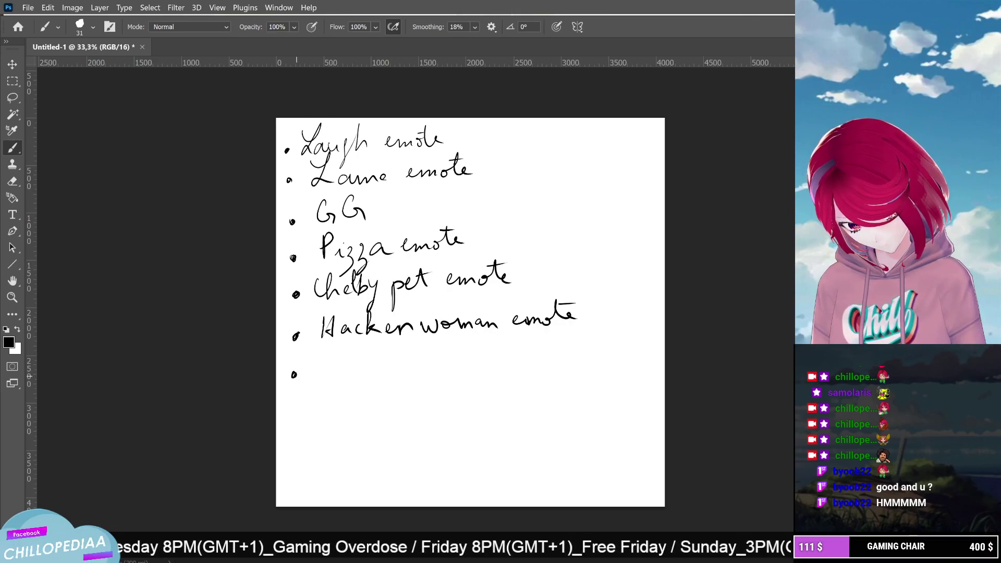
mouse_move(330, 352)
left_mouse_down()
mouse_move(352, 372)
mouse_move(395, 358)
mouse_move(461, 365)
left_mouse_up()
mouse_move(466, 345)
left_mouse_down()
mouse_move(470, 368)
mouse_move(484, 362)
left_mouse_up()
left_click_drag(460, 350, 474, 348)
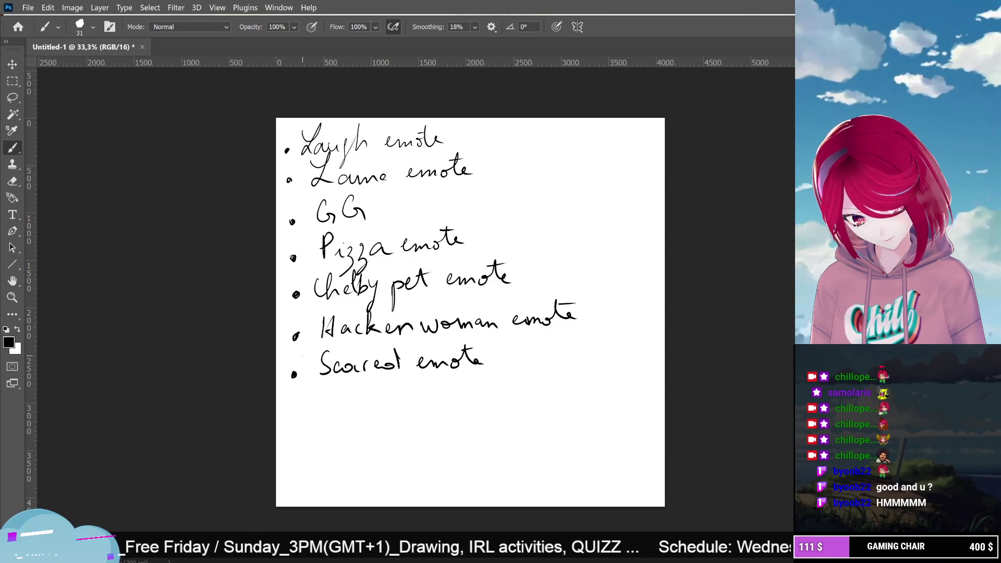
Extend the "GG" entry with "/ Ez" and handwrite a bulleted "big heart" entry below the scared emote line
left_click_drag(399, 186, 372, 228)
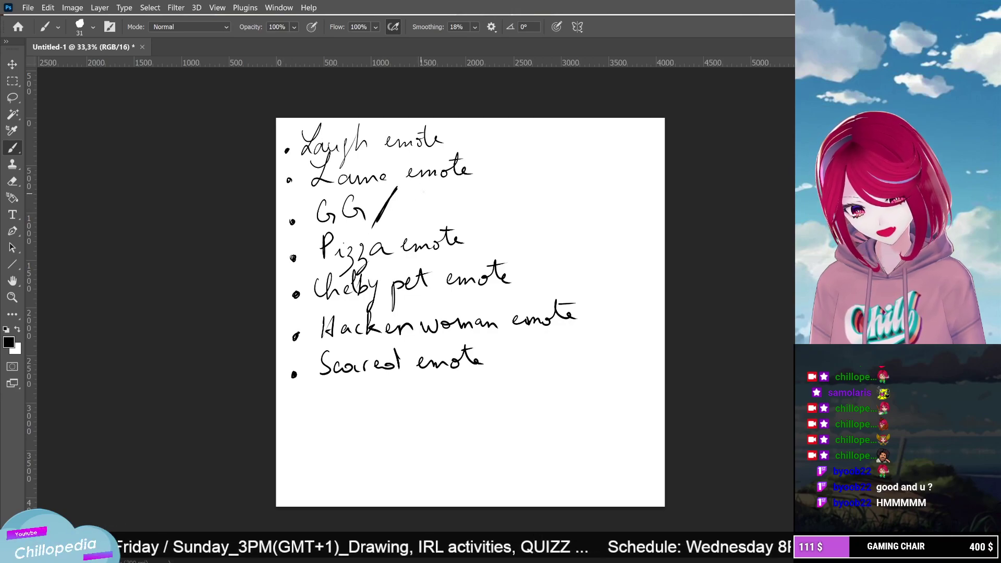
mouse_move(426, 190)
left_mouse_down()
mouse_move(428, 209)
mouse_move(425, 200)
mouse_move(448, 208)
left_mouse_up()
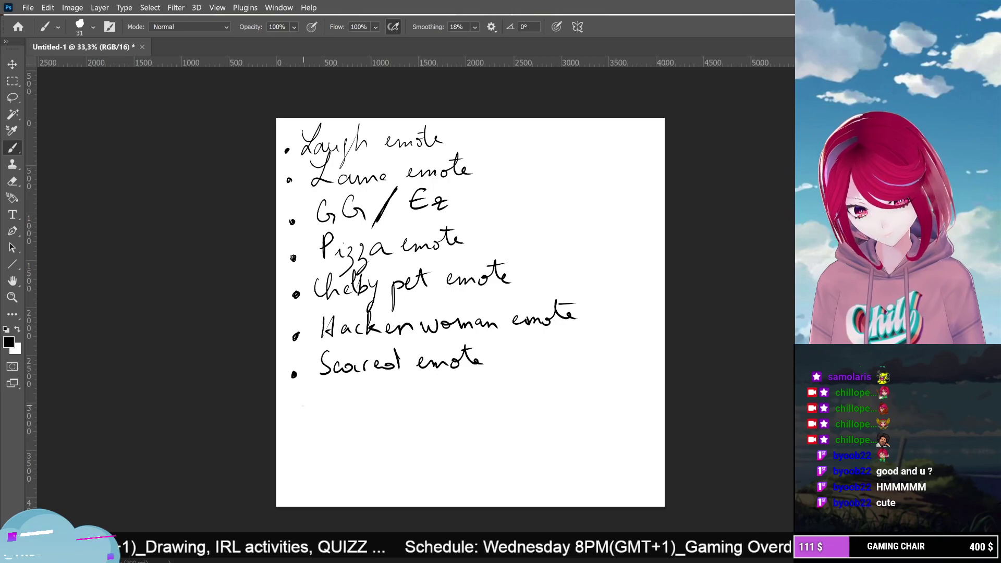
left_click_drag(303, 404, 302, 405)
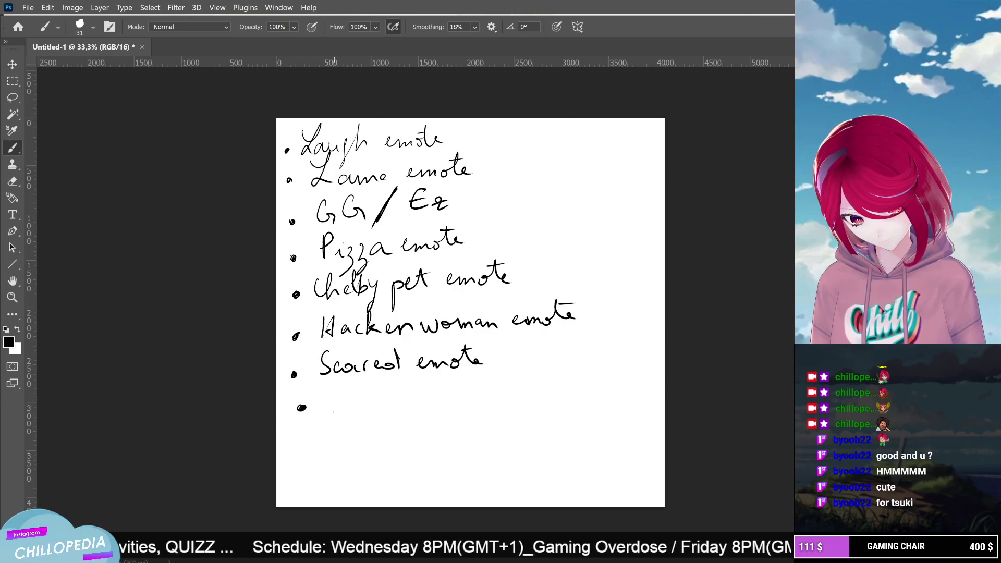
mouse_move(333, 387)
left_mouse_down()
mouse_move(333, 411)
mouse_move(339, 400)
mouse_move(367, 400)
mouse_move(357, 434)
left_mouse_up()
mouse_move(385, 384)
left_mouse_down()
mouse_move(388, 411)
mouse_move(430, 408)
mouse_move(447, 387)
left_mouse_up()
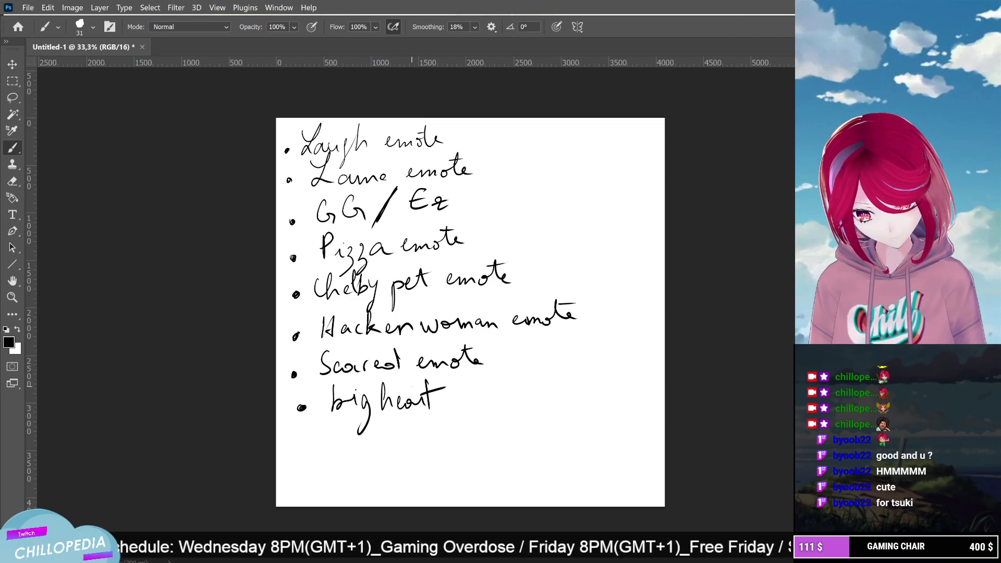
Handwrite a bulleted "Kawaii emote" entry below "big heart", with two dots over the final letter of "Kawaii"
left_click_drag(298, 450, 302, 452)
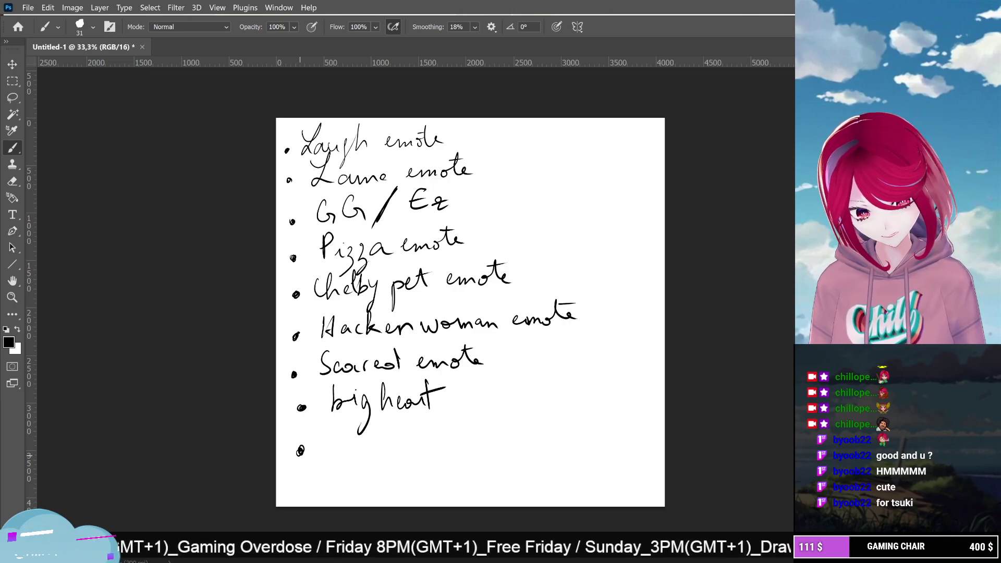
mouse_move(327, 429)
left_mouse_down()
mouse_move(359, 453)
mouse_move(393, 441)
left_mouse_up()
left_click_drag(401, 443, 461, 442)
left_click(403, 429)
mouse_move(463, 420)
left_mouse_down()
mouse_move(465, 444)
mouse_move(472, 429)
left_mouse_up()
mouse_move(473, 441)
left_mouse_down()
mouse_move(490, 442)
mouse_move(494, 421)
left_mouse_up()
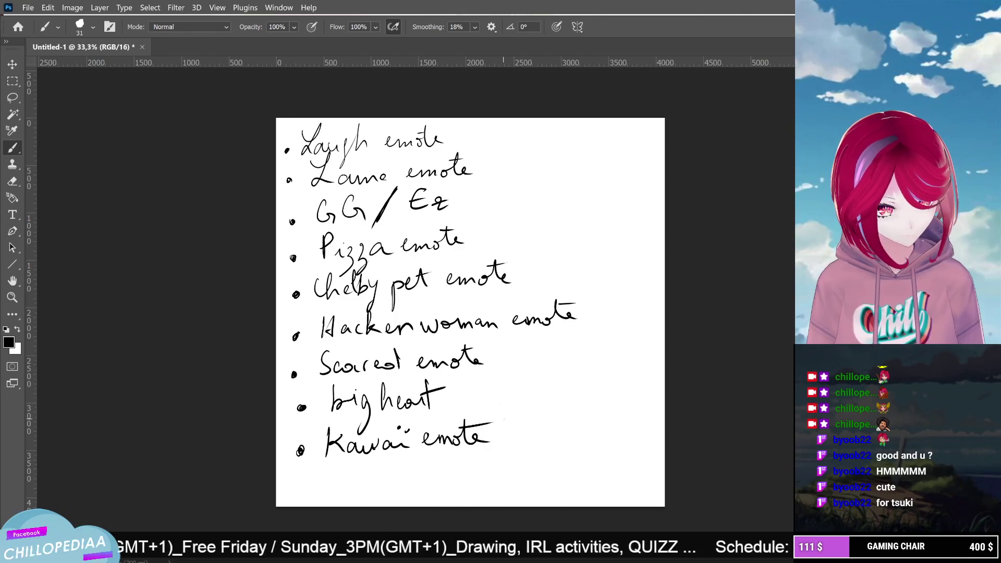
Add a handwritten note in parentheses after "Kawaii emote" saying it is for the person named in the chat
mouse_move(503, 415)
left_mouse_down()
mouse_move(496, 446)
mouse_move(514, 429)
mouse_move(511, 455)
left_mouse_up()
mouse_move(523, 433)
left_mouse_down()
mouse_move(550, 438)
mouse_move(554, 422)
mouse_move(558, 441)
left_mouse_up()
left_click_drag(567, 432, 575, 438)
mouse_move(577, 433)
left_mouse_down()
mouse_move(586, 425)
mouse_move(601, 439)
mouse_move(601, 418)
left_mouse_up()
mouse_move(606, 405)
left_mouse_down()
mouse_move(619, 429)
mouse_move(608, 446)
left_mouse_up()
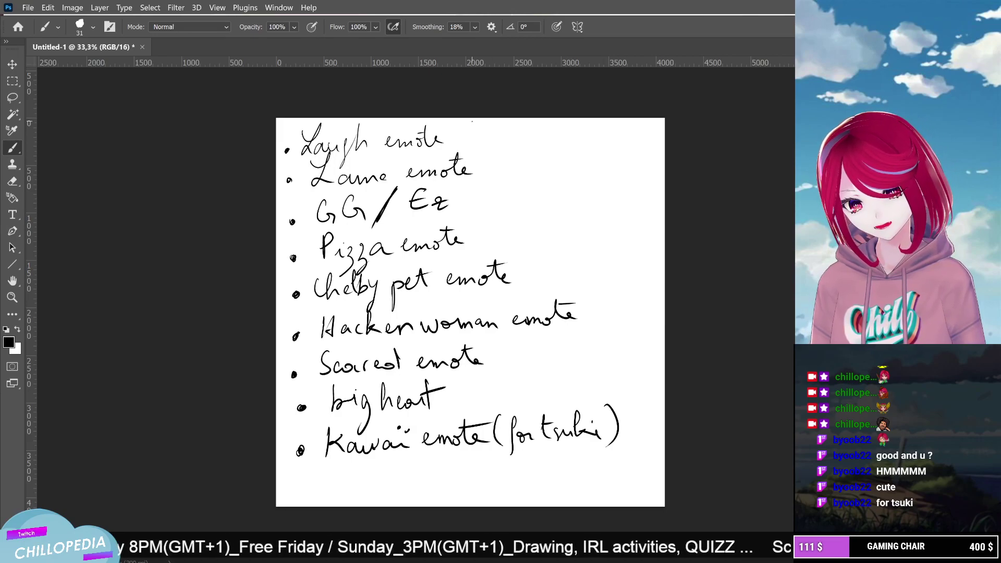
Draw a winding divider line down the canvas beside the list and handwrite a bulleted "Money bag" entry beneath the kawaii line
mouse_move(472, 122)
left_mouse_down()
mouse_move(472, 144)
mouse_move(486, 160)
mouse_move(485, 227)
mouse_move(519, 282)
mouse_move(573, 290)
mouse_move(586, 313)
mouse_move(574, 331)
mouse_move(520, 340)
mouse_move(490, 385)
mouse_move(458, 399)
mouse_move(594, 385)
mouse_move(628, 394)
mouse_move(618, 498)
left_mouse_up()
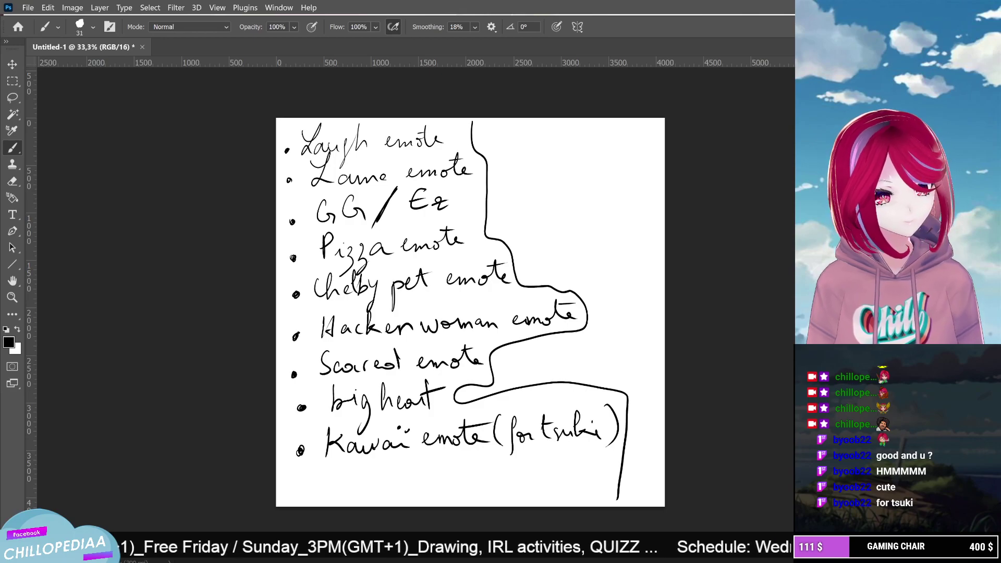
left_click(293, 484)
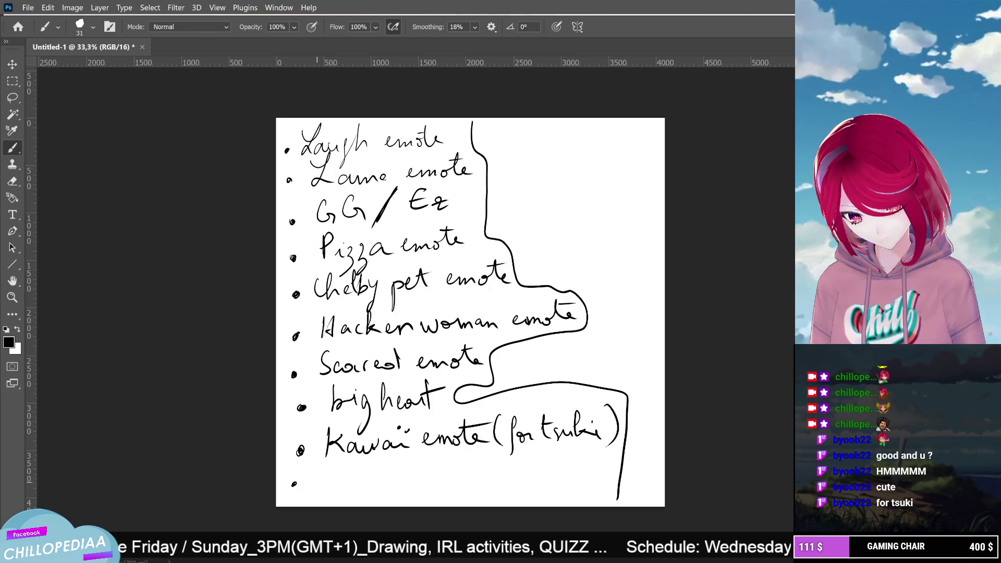
mouse_move(310, 489)
left_mouse_down()
mouse_move(324, 469)
mouse_move(322, 486)
left_mouse_up()
mouse_move(329, 478)
left_mouse_down()
mouse_move(354, 474)
mouse_move(352, 502)
left_mouse_up()
mouse_move(377, 463)
left_mouse_down()
mouse_move(375, 485)
mouse_move(410, 480)
mouse_move(411, 500)
left_mouse_up()
left_click(401, 472)
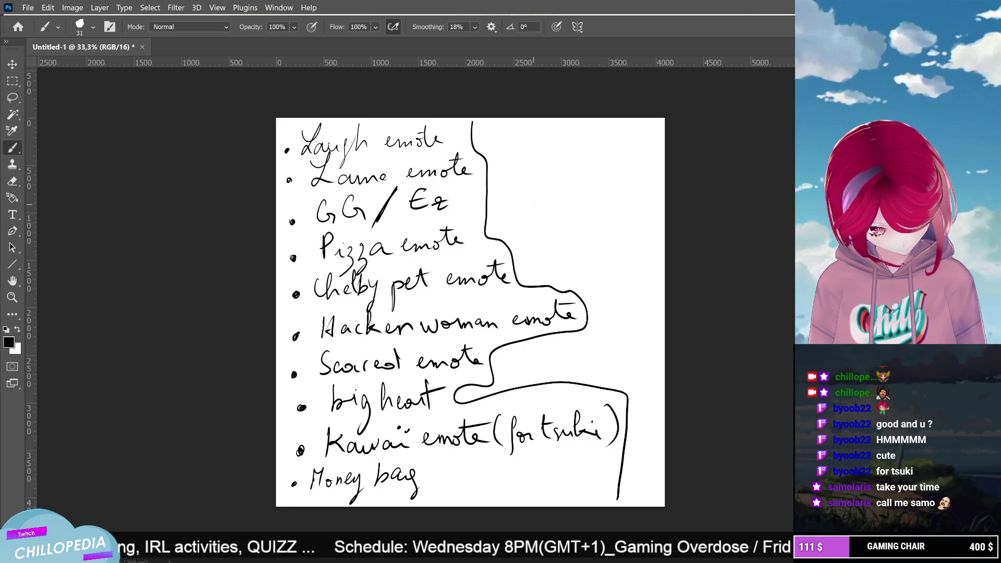
Handwrite "Red pop corn emote" at the top of the free area beyond the divider line
mouse_move(496, 153)
left_mouse_down()
mouse_move(500, 142)
mouse_move(512, 150)
left_mouse_up()
mouse_move(520, 145)
left_mouse_down()
mouse_move(514, 150)
mouse_move(540, 147)
left_mouse_up()
mouse_move(547, 155)
left_mouse_down()
mouse_move(552, 140)
mouse_move(571, 140)
left_mouse_up()
left_click_drag(573, 146, 592, 146)
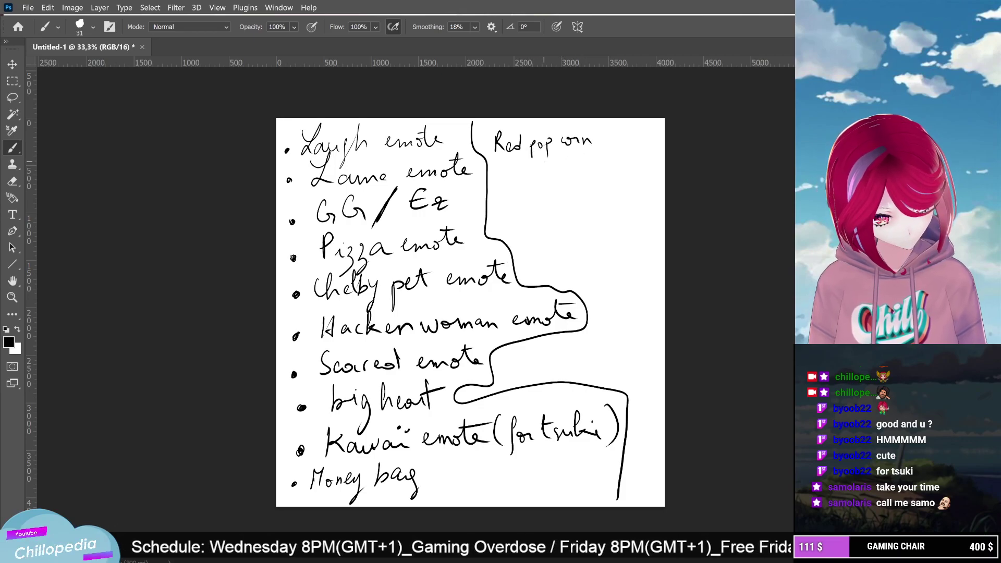
left_click_drag(603, 141, 610, 146)
left_click_drag(612, 147, 637, 147)
left_click_drag(629, 137, 647, 134)
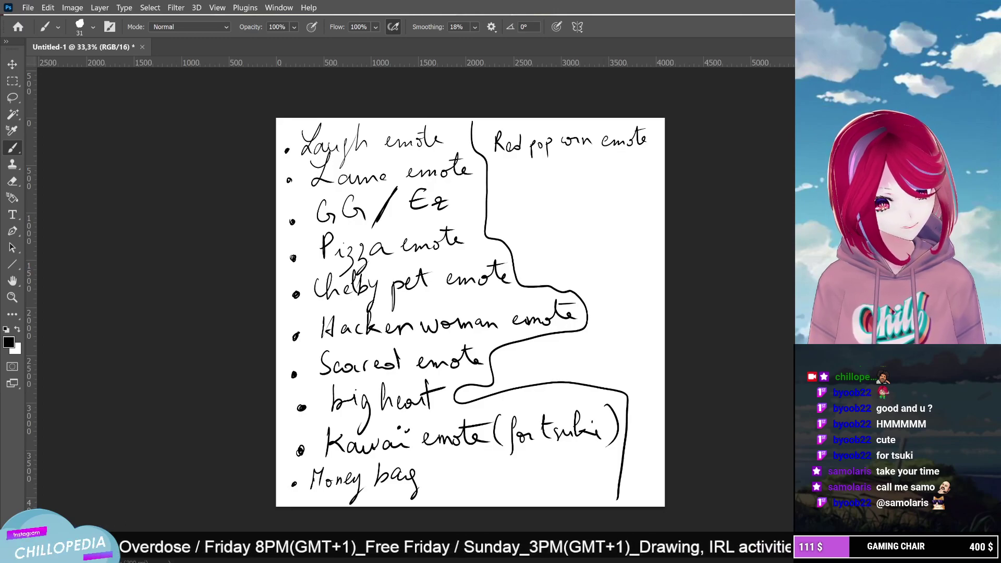
Handwrite "ChilloHappy" below the pop corn entry, undoing the overlong final "y" and redrawing it shorter
left_click_drag(498, 171, 505, 189)
mouse_move(508, 167)
left_mouse_down()
mouse_move(517, 186)
mouse_move(530, 186)
left_mouse_up()
mouse_move(535, 168)
left_mouse_down()
mouse_move(538, 187)
mouse_move(561, 179)
left_mouse_up()
mouse_move(562, 171)
left_mouse_down()
mouse_move(562, 185)
mouse_move(589, 192)
mouse_move(634, 173)
left_mouse_up()
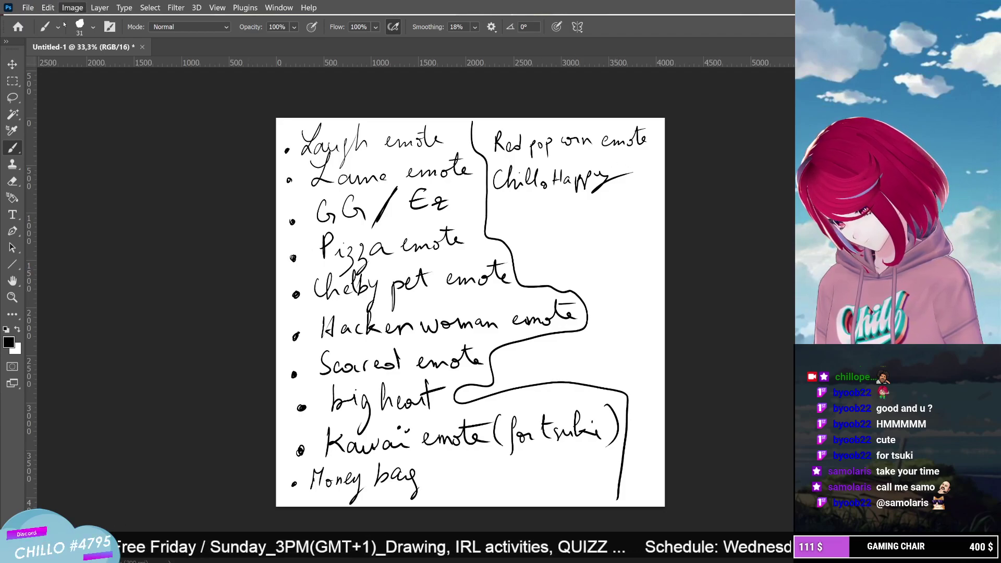
key("ctrl+z")
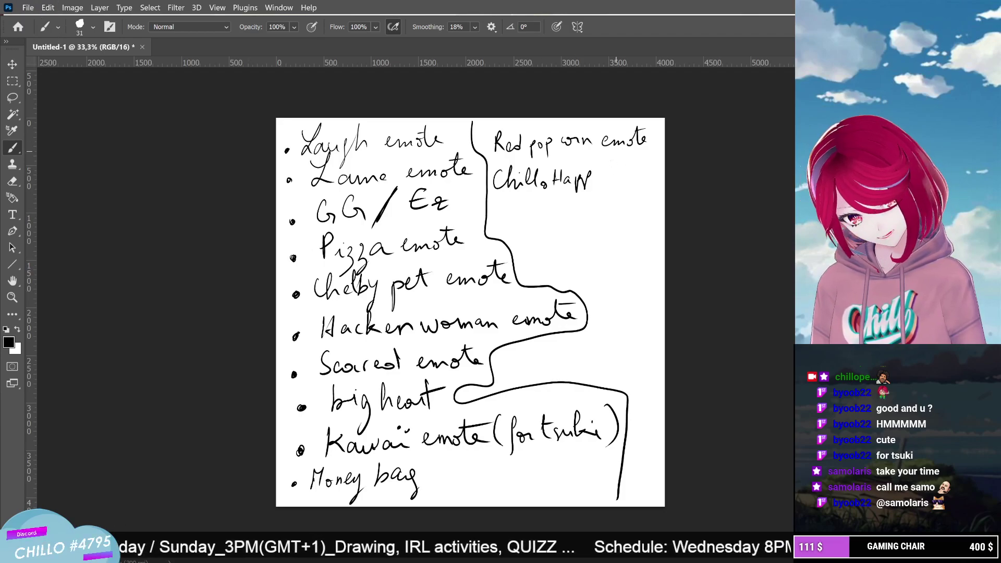
left_click_drag(591, 171, 593, 197)
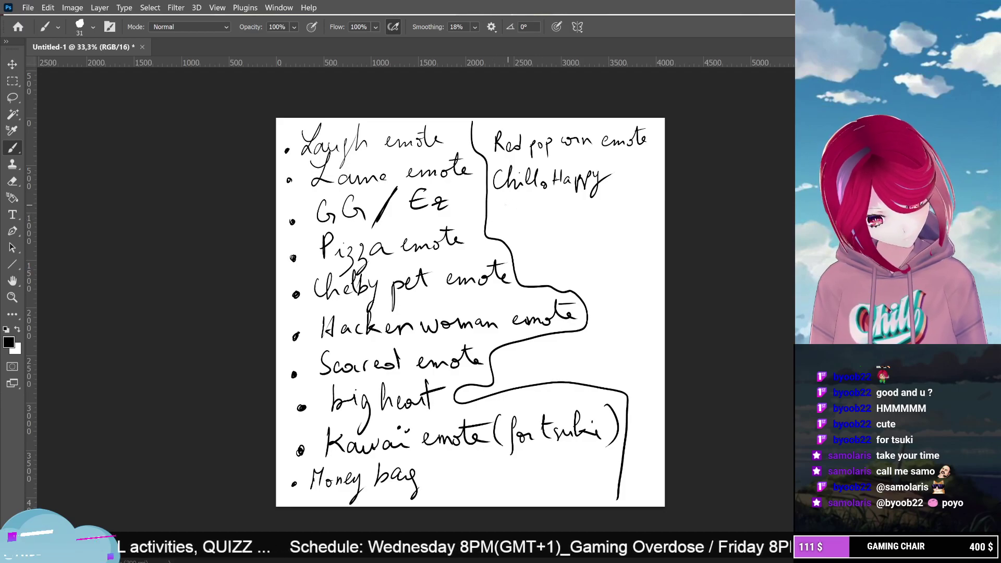
Handwrite "Shy emote" below "ChilloHappy" in the second column
mouse_move(506, 202)
left_mouse_down()
mouse_move(495, 218)
mouse_move(524, 218)
mouse_move(523, 238)
mouse_move(558, 209)
mouse_move(580, 210)
left_mouse_up()
left_click_drag(583, 200, 593, 216)
left_click_drag(578, 208, 588, 206)
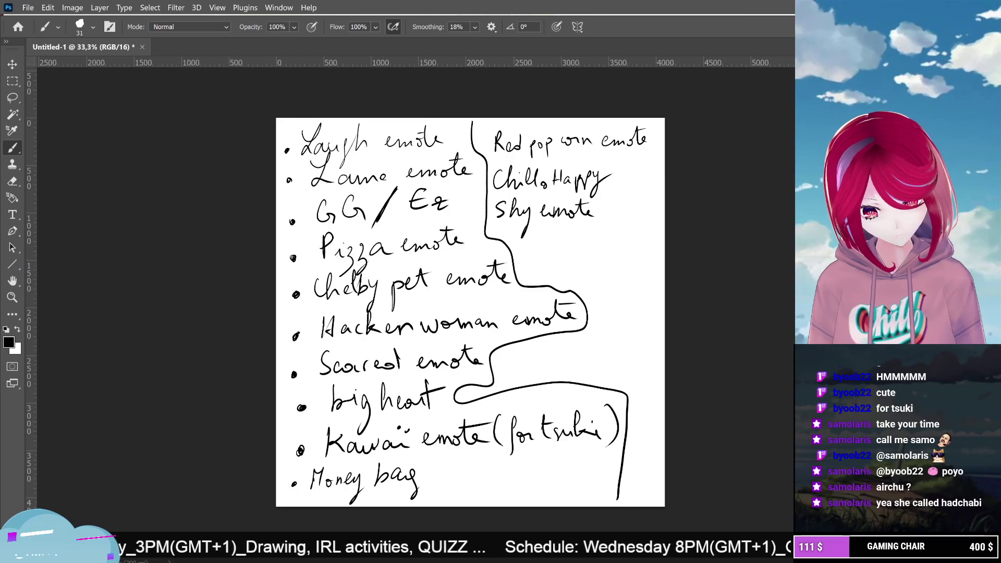
Handwrite "Hype", "evil" and "Lurk" as further entries down the second column, following the divider line
mouse_move(531, 238)
left_mouse_down()
mouse_move(525, 260)
mouse_move(537, 251)
mouse_move(555, 252)
mouse_move(551, 261)
left_mouse_up()
left_click_drag(558, 256, 573, 238)
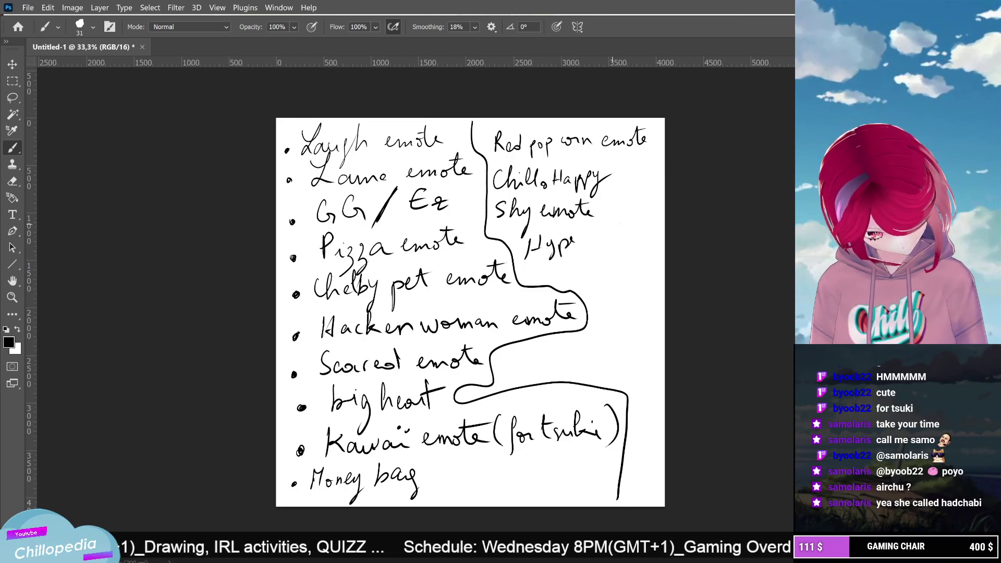
left_click_drag(551, 271, 591, 273)
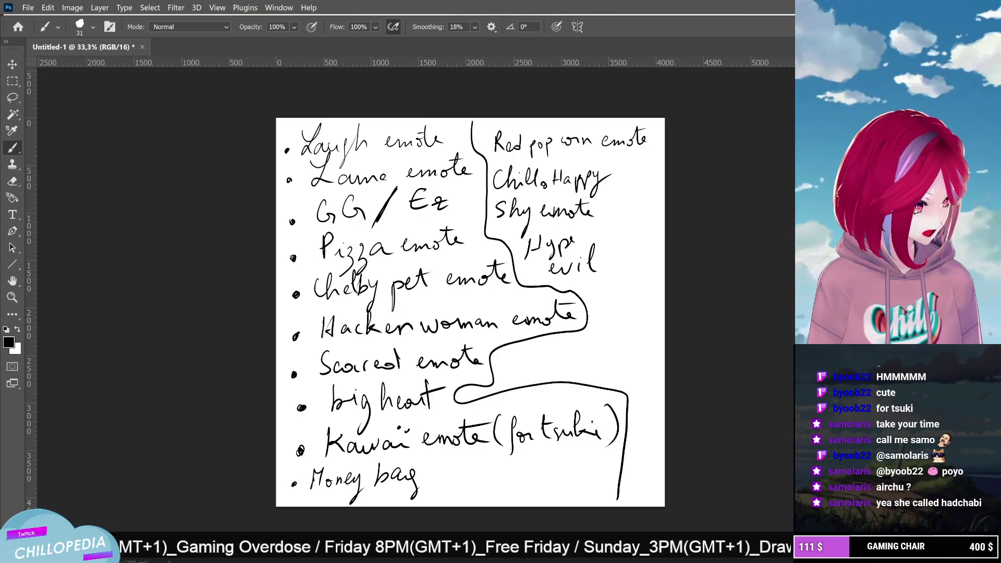
mouse_move(548, 337)
left_mouse_down()
mouse_move(538, 358)
mouse_move(590, 329)
mouse_move(592, 354)
left_mouse_up()
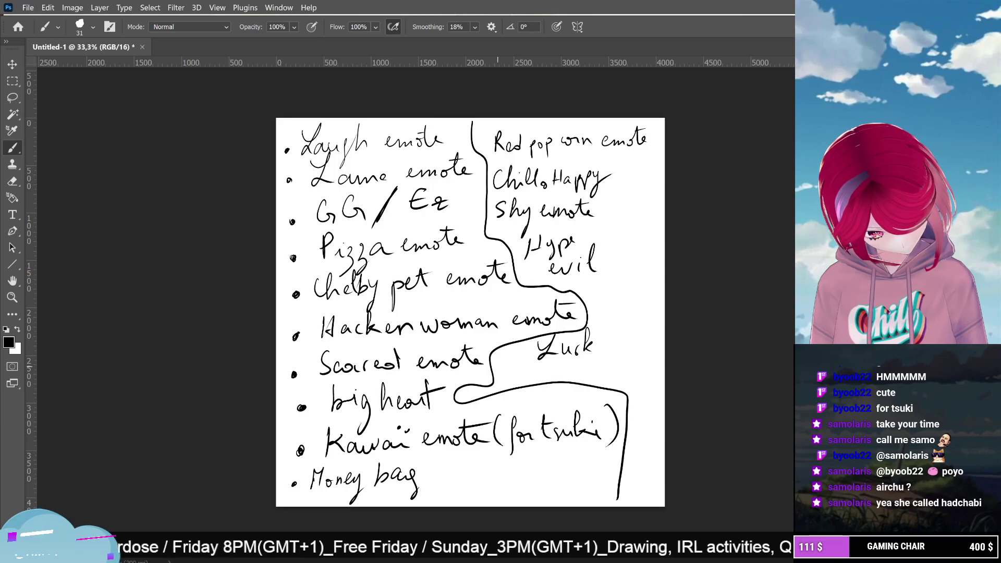
Underline "Lurk" with a slanted stroke and handwrite "Pog/wow" beneath it
left_click_drag(527, 369, 620, 347)
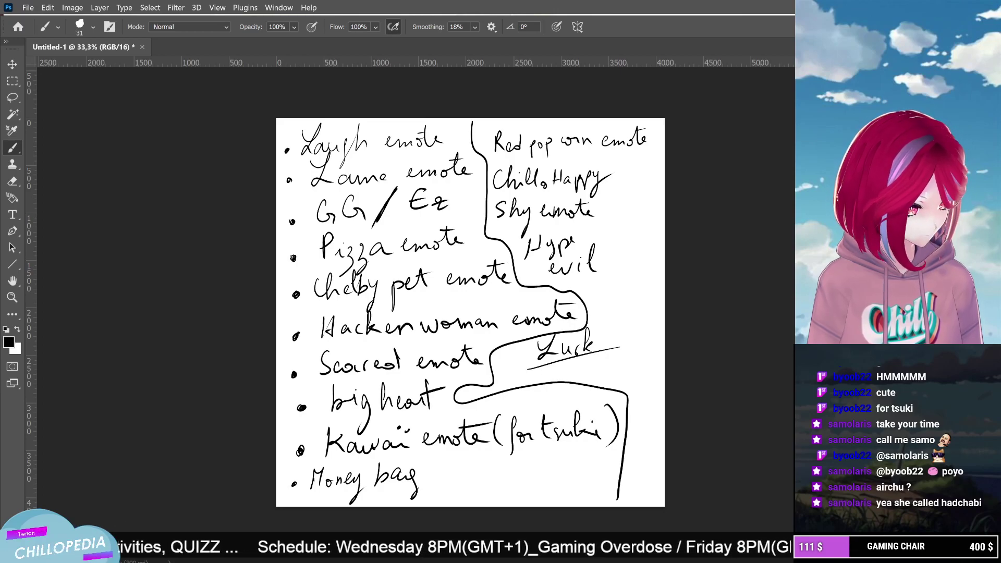
mouse_move(574, 363)
left_mouse_down()
mouse_move(575, 379)
mouse_move(588, 369)
mouse_move(594, 384)
left_mouse_up()
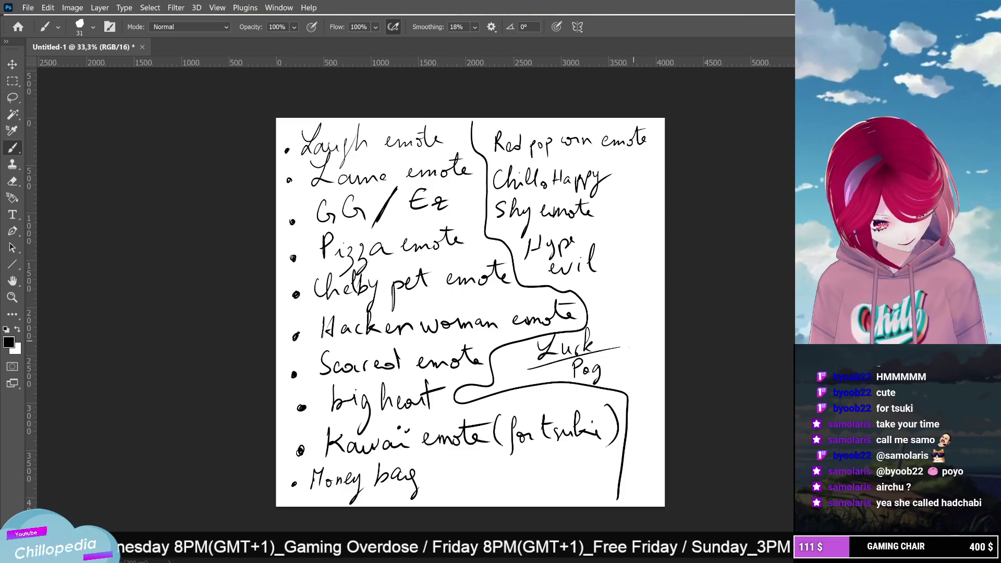
mouse_move(613, 353)
left_mouse_down()
mouse_move(604, 378)
mouse_move(627, 358)
left_mouse_up()
left_click_drag(634, 358, 651, 358)
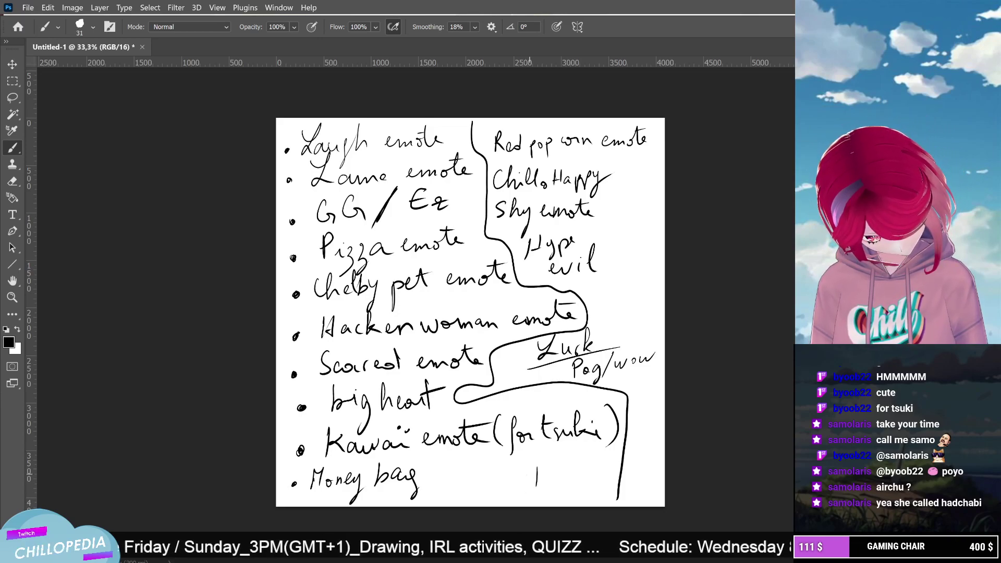
Handwrite "Hello" beneath "(for tsuki)" and draw a black arc around its start
mouse_move(525, 464)
left_mouse_down()
mouse_move(524, 490)
mouse_move(537, 475)
mouse_move(573, 482)
left_mouse_up()
left_click_drag(577, 473, 587, 469)
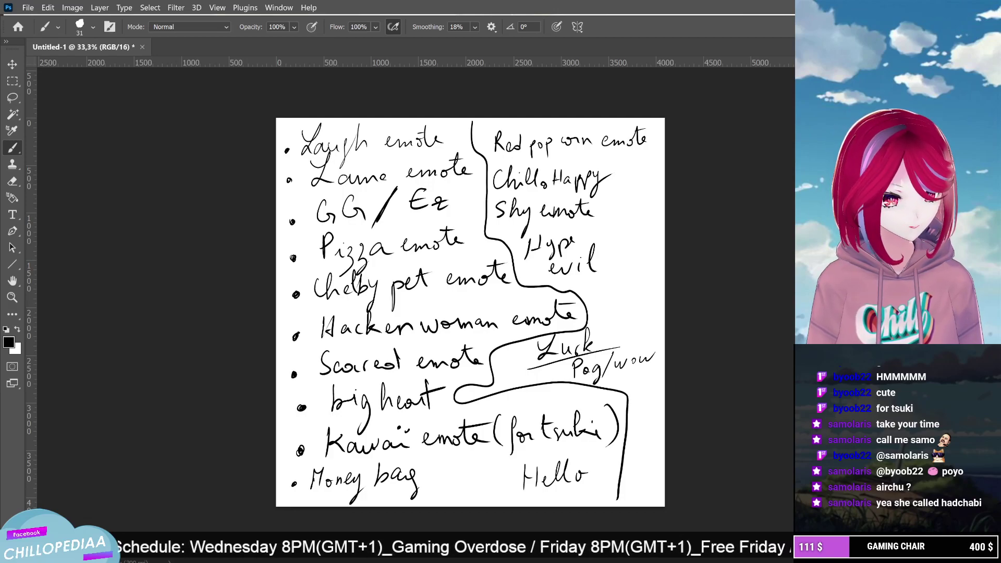
key("i")
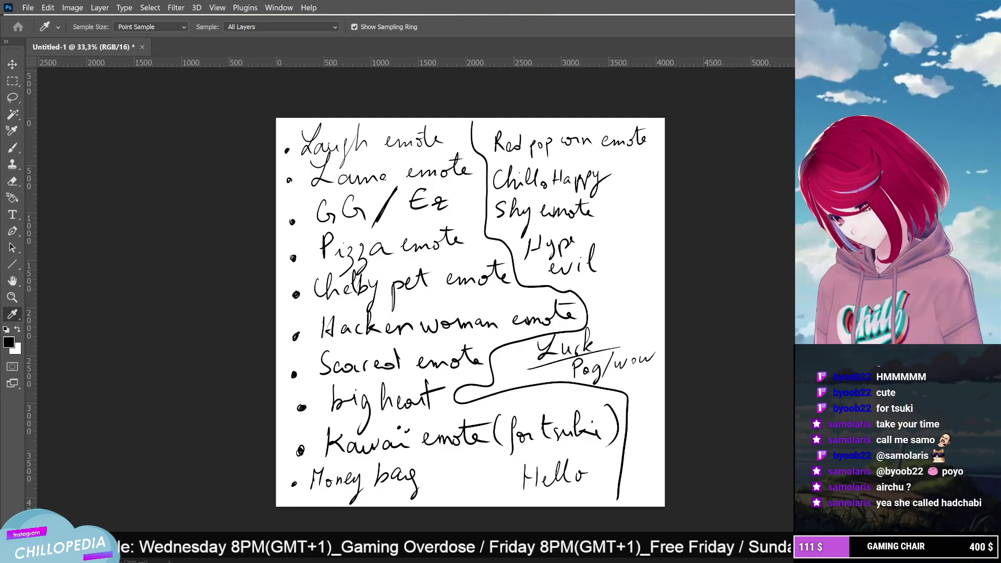
key("b")
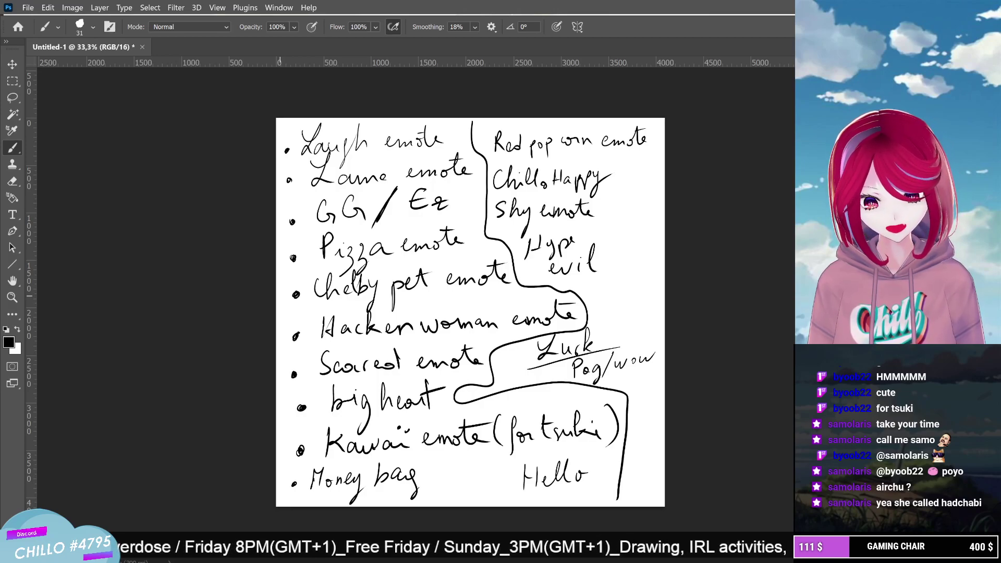
mouse_move(584, 447)
left_mouse_down()
mouse_move(536, 463)
mouse_move(511, 495)
left_mouse_up()
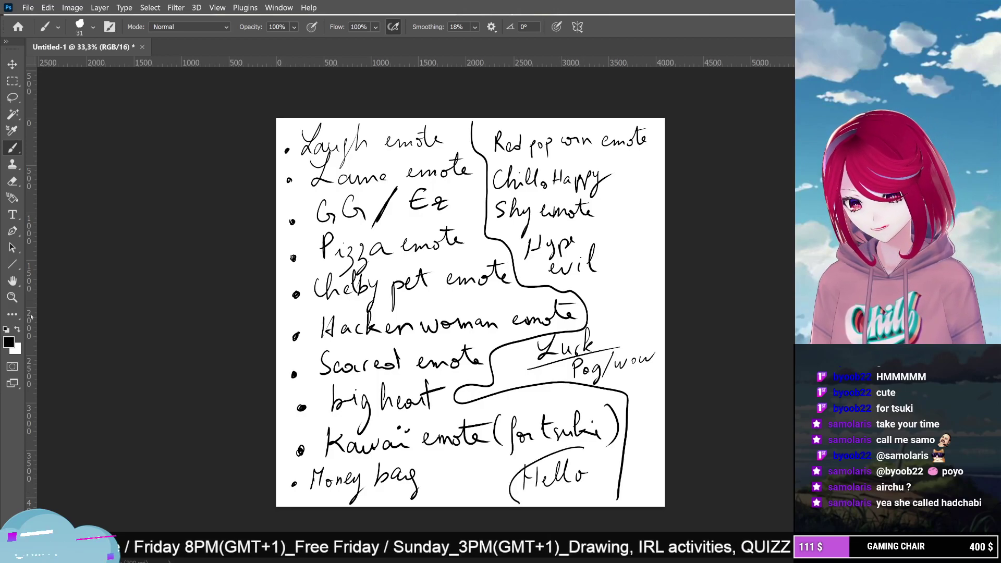
Set the brush colour to red and circle "Hello", "Lama emote", "Chelby pet emote", "GG/Ez" and "Scared emote"
key("i")
key("Return")
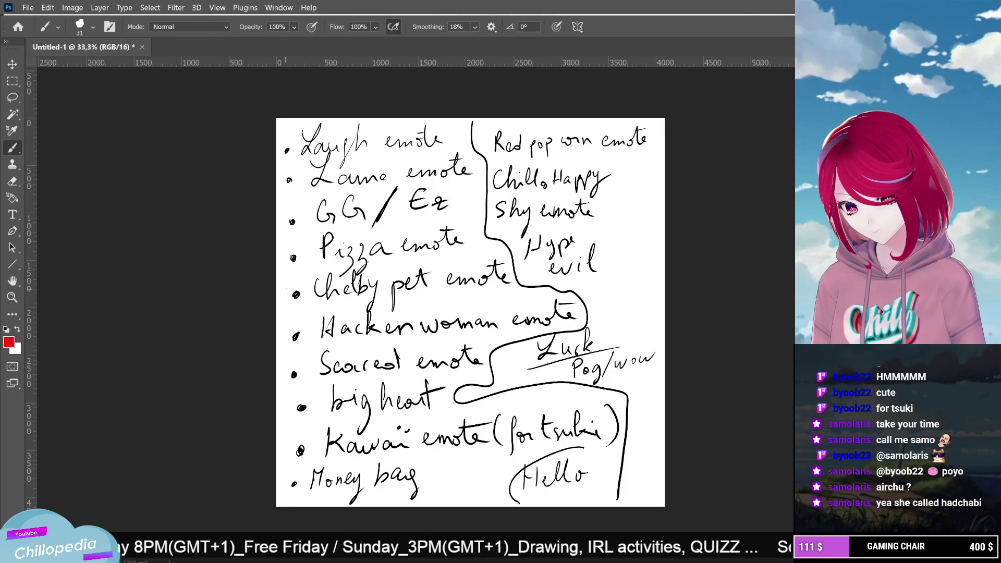
mouse_move(581, 451)
left_mouse_down()
mouse_move(506, 490)
mouse_move(602, 481)
mouse_move(574, 452)
left_mouse_up()
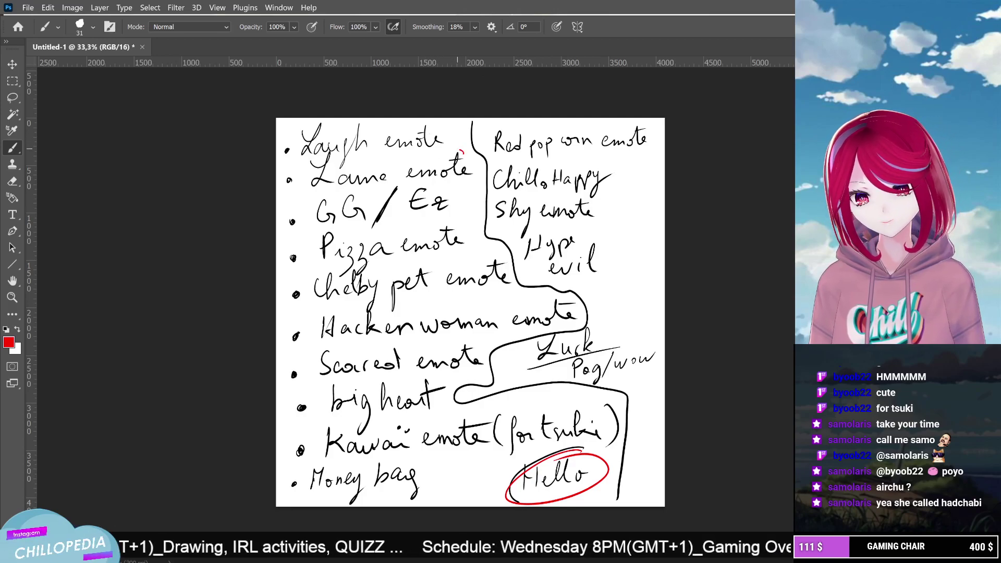
mouse_move(460, 152)
left_mouse_down()
mouse_move(388, 145)
mouse_move(329, 157)
mouse_move(305, 181)
mouse_move(329, 196)
mouse_move(442, 186)
mouse_move(466, 175)
mouse_move(461, 152)
left_mouse_up()
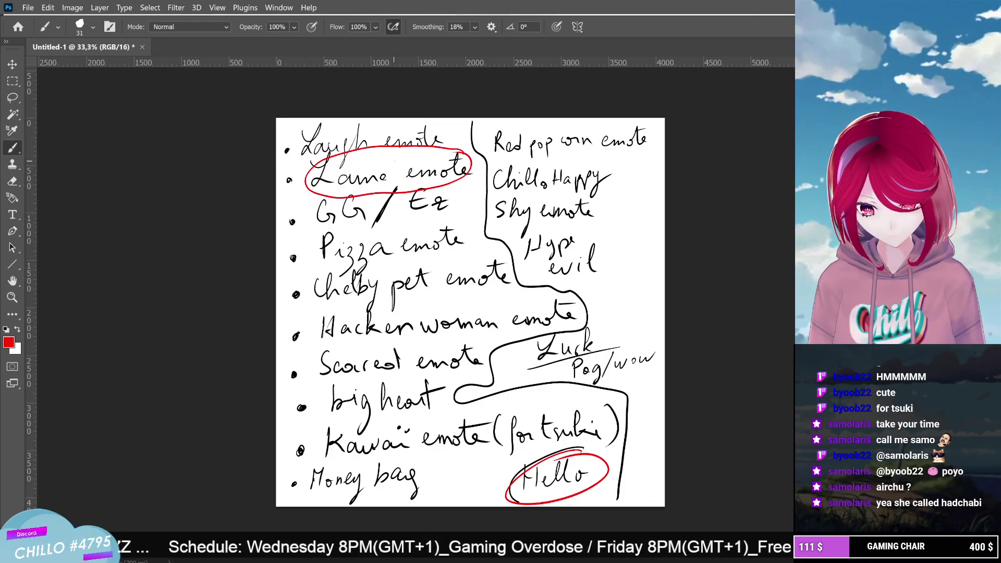
mouse_move(504, 252)
left_mouse_down()
mouse_move(338, 270)
mouse_move(303, 286)
mouse_move(321, 311)
mouse_move(496, 291)
mouse_move(510, 273)
mouse_move(506, 250)
left_mouse_up()
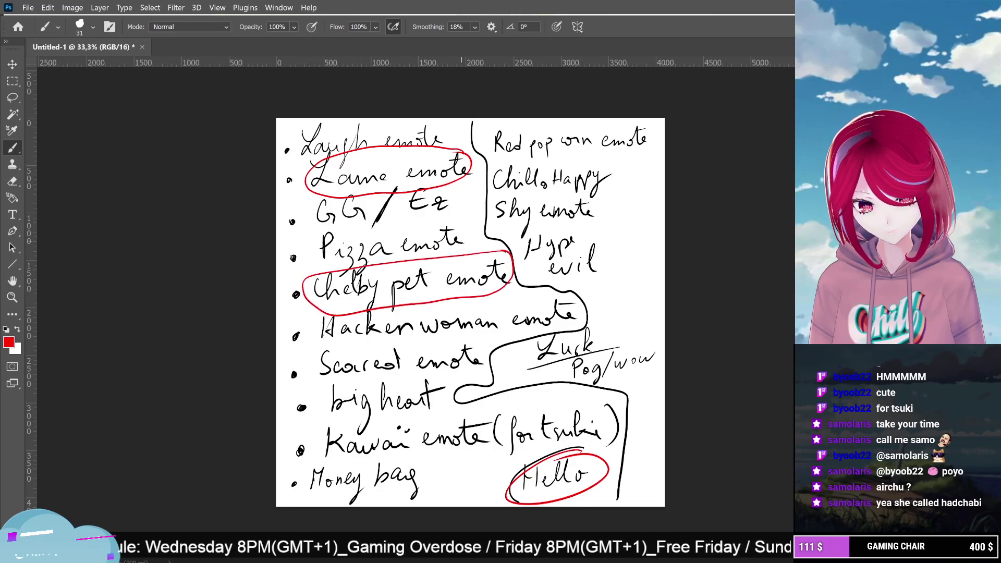
mouse_move(319, 191)
left_mouse_down()
mouse_move(323, 241)
mouse_move(459, 209)
mouse_move(452, 181)
left_mouse_up()
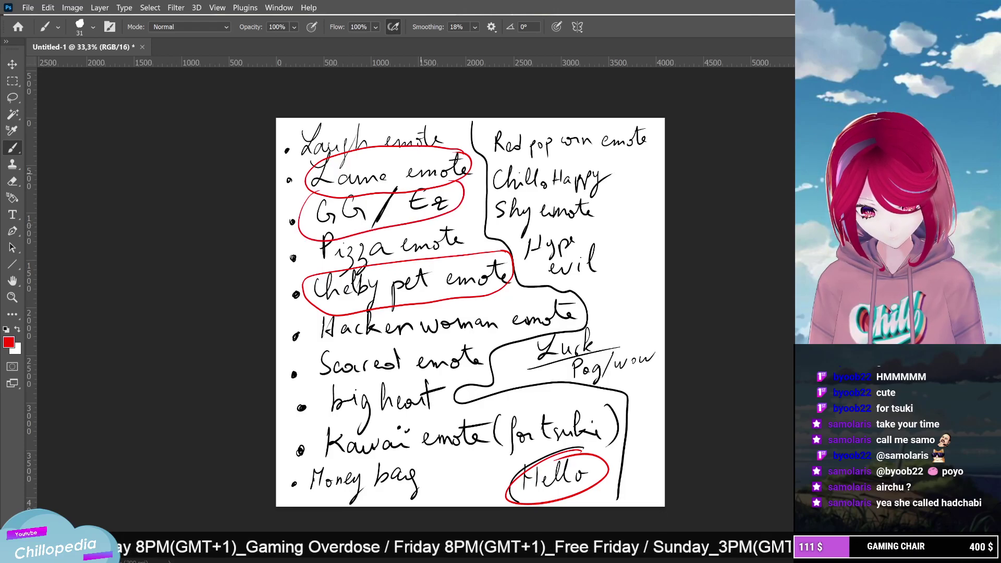
mouse_move(481, 339)
left_mouse_down()
mouse_move(343, 344)
mouse_move(308, 371)
mouse_move(397, 378)
mouse_move(473, 369)
mouse_move(501, 338)
left_mouse_up()
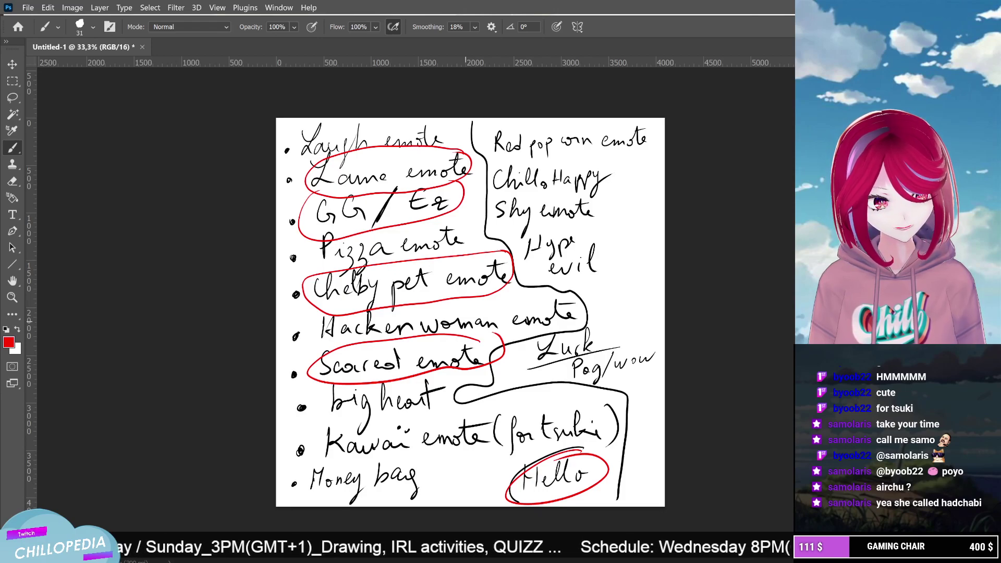
Number the chosen emotes with circled red digits: 1 by Hello, 2 by Scared, 3 by GG/Ez, 4 above Lama, 5 by Chelby pet
mouse_move(606, 483)
left_mouse_down()
mouse_move(609, 499)
mouse_move(608, 471)
left_mouse_up()
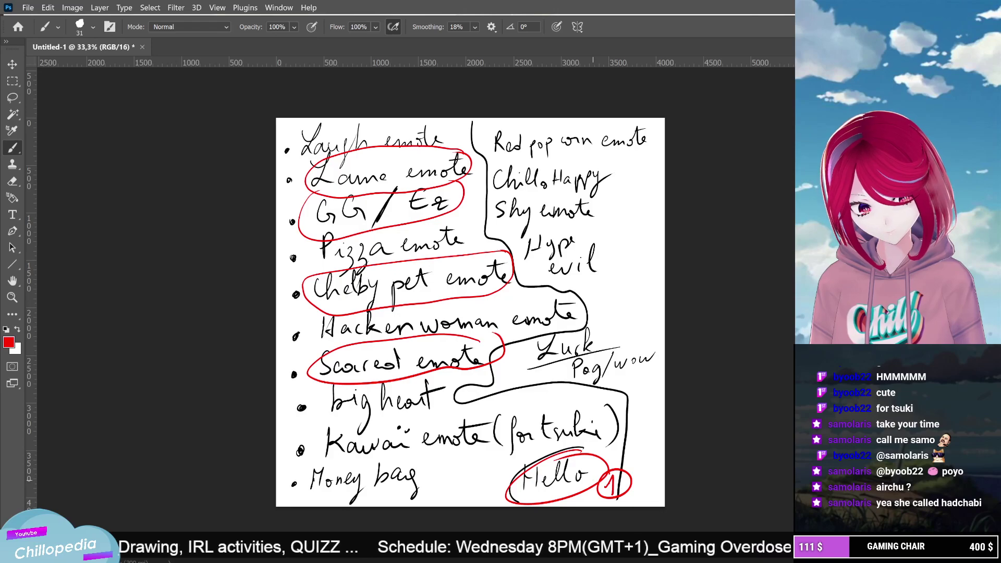
mouse_move(498, 356)
left_mouse_down()
mouse_move(510, 373)
mouse_move(504, 385)
mouse_move(509, 346)
left_mouse_up()
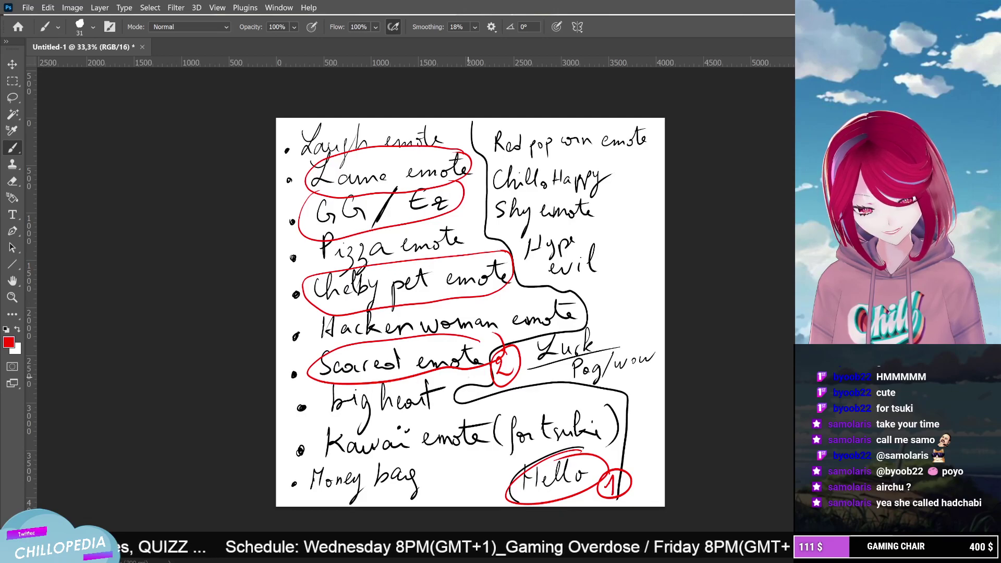
mouse_move(467, 197)
left_mouse_down()
mouse_move(469, 211)
mouse_move(469, 192)
left_mouse_up()
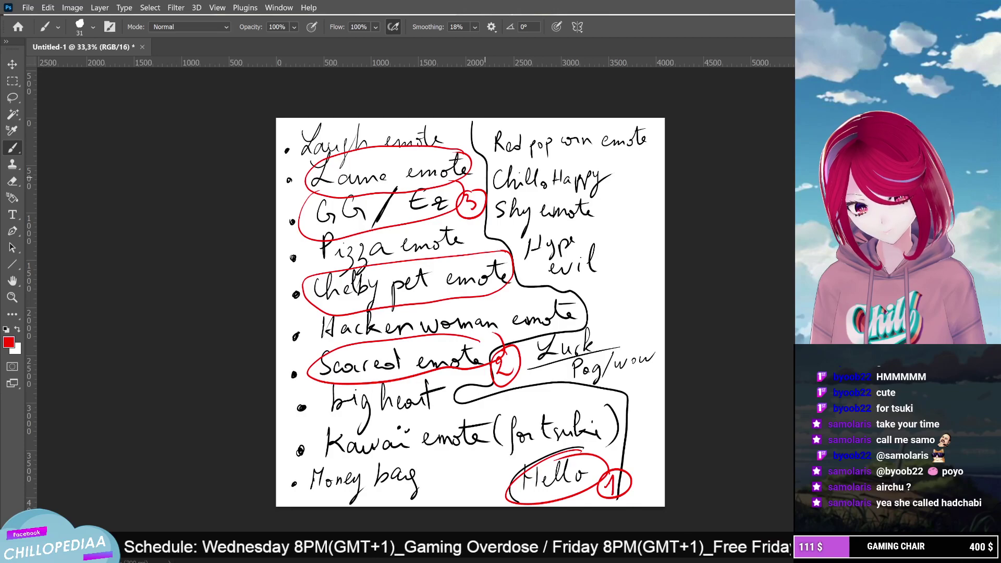
mouse_move(458, 136)
left_mouse_down()
mouse_move(465, 146)
mouse_move(459, 130)
left_mouse_up()
mouse_move(481, 291)
left_mouse_down()
mouse_move(483, 306)
mouse_move(485, 286)
left_mouse_up()
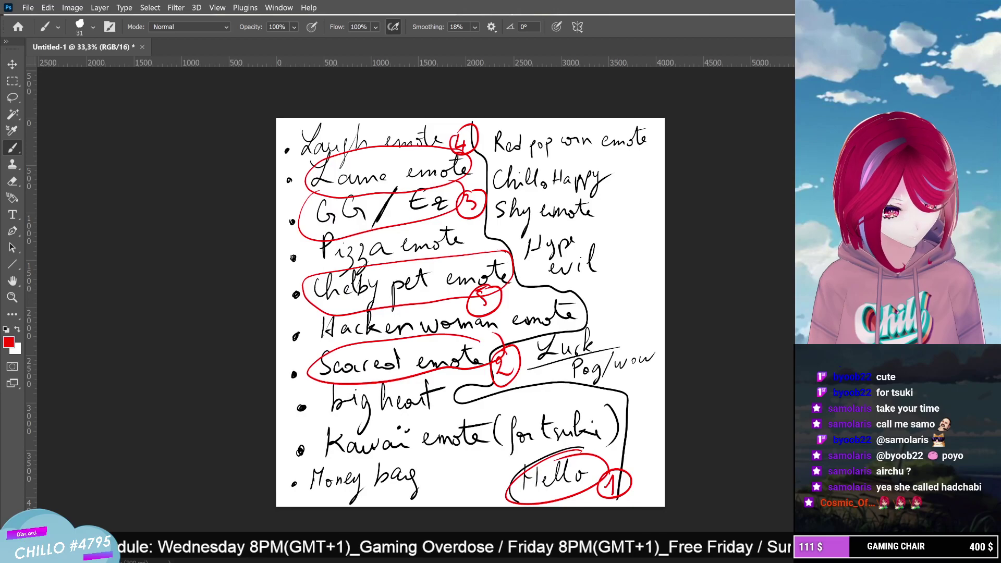
Add a new blank layer and clear the handwritten emote list from the canvas
key("shift+Tab")
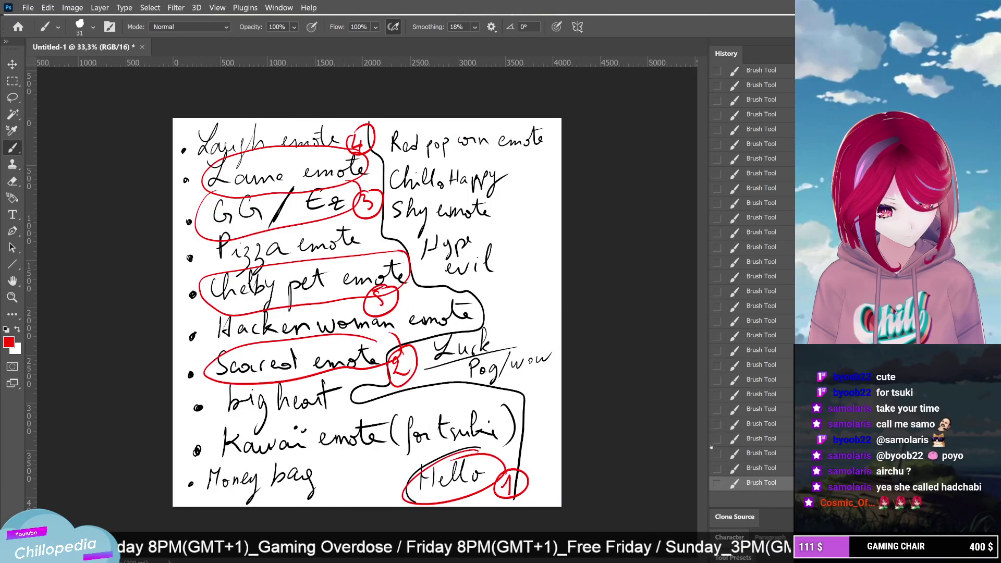
left_click_drag(710, 447, 764, 440)
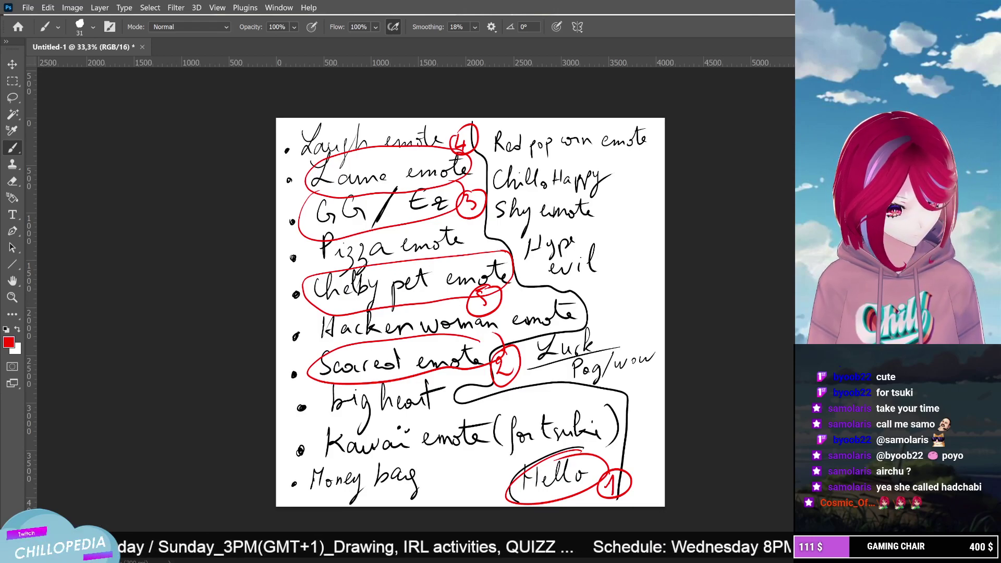
key("ctrl+shift+alt+n")
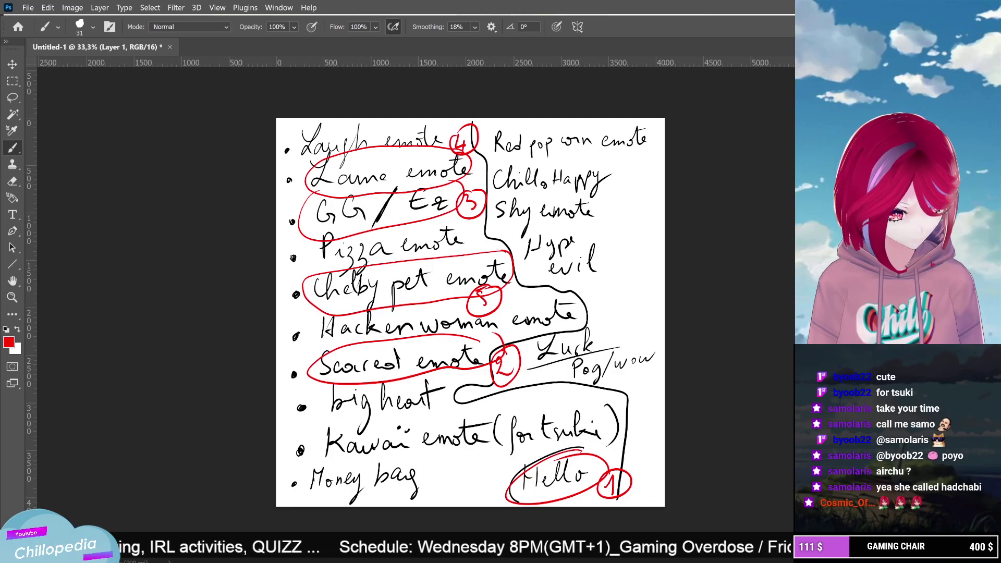
key("ctrl+a")
key("Delete")
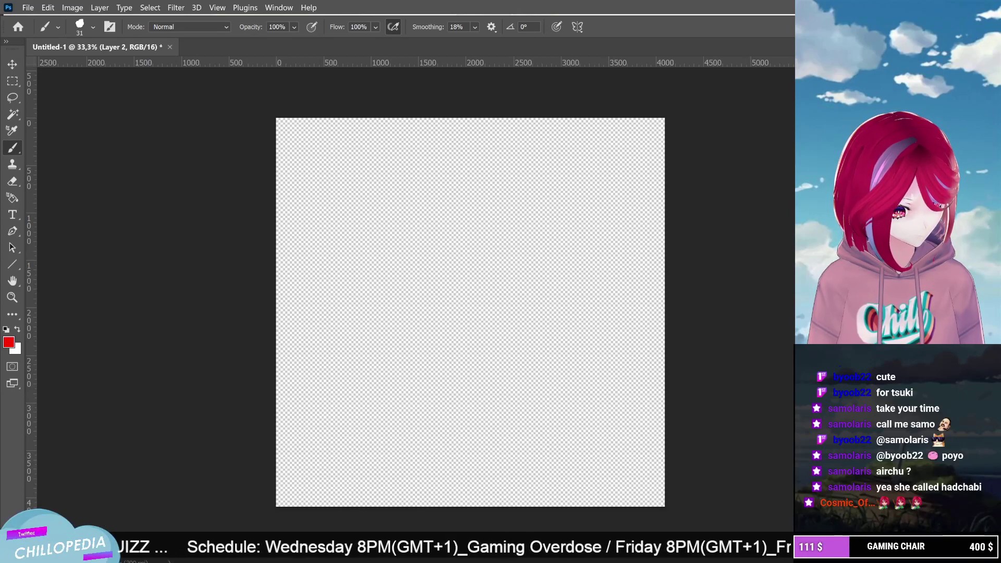
key("Delete")
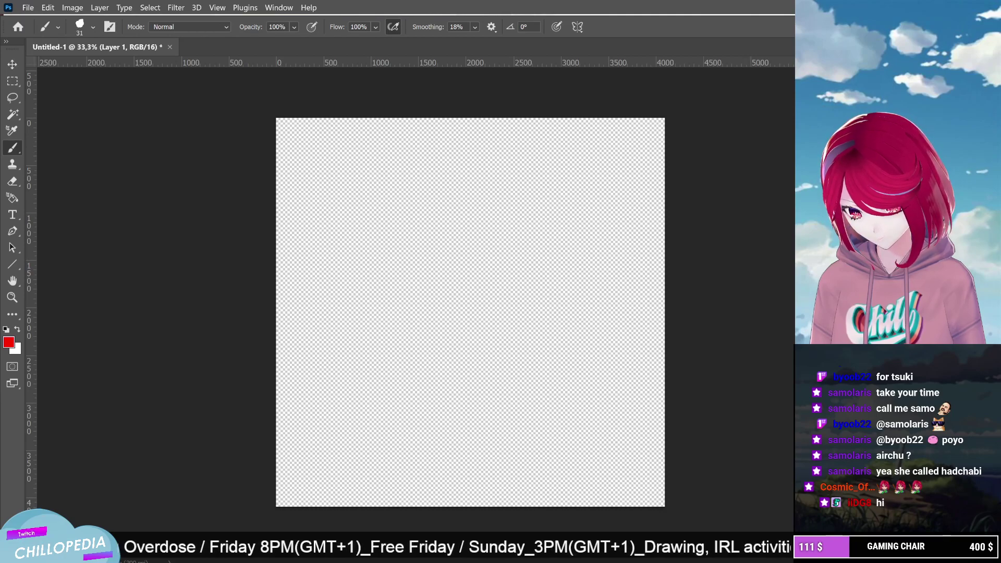
Undo the clearing of the emote list and redo it
left_click(12, 197)
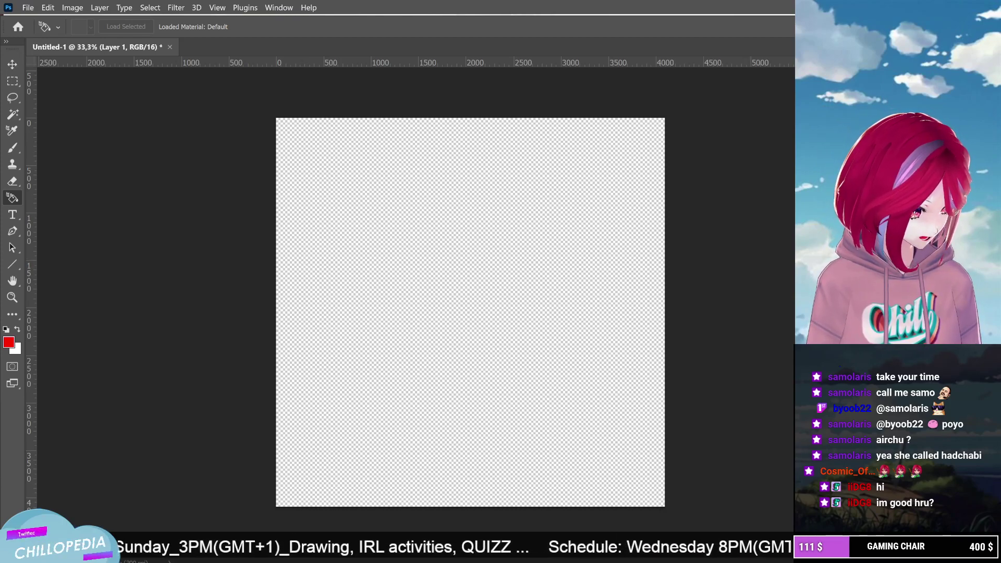
key("ctrl+z")
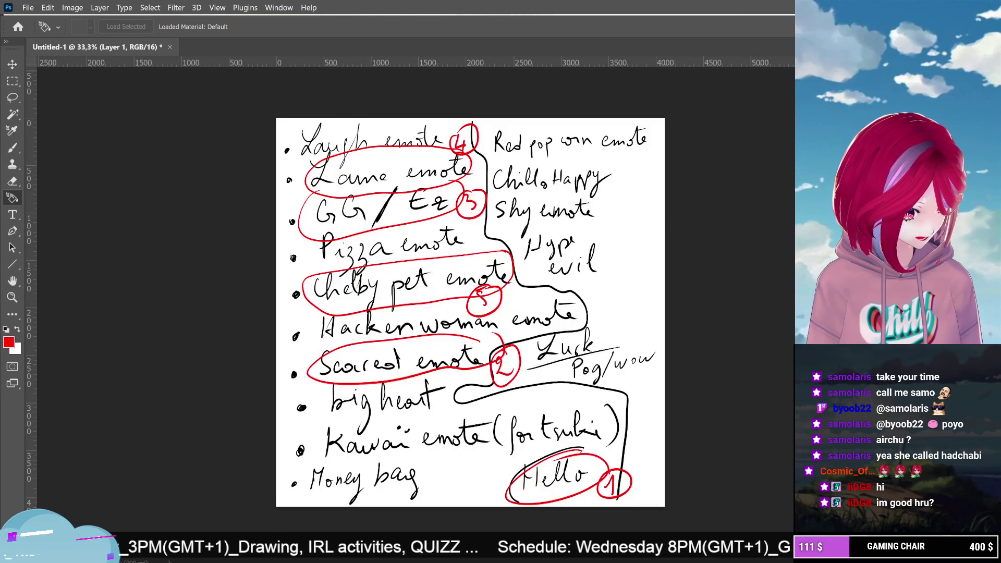
key("ctrl+shift+z")
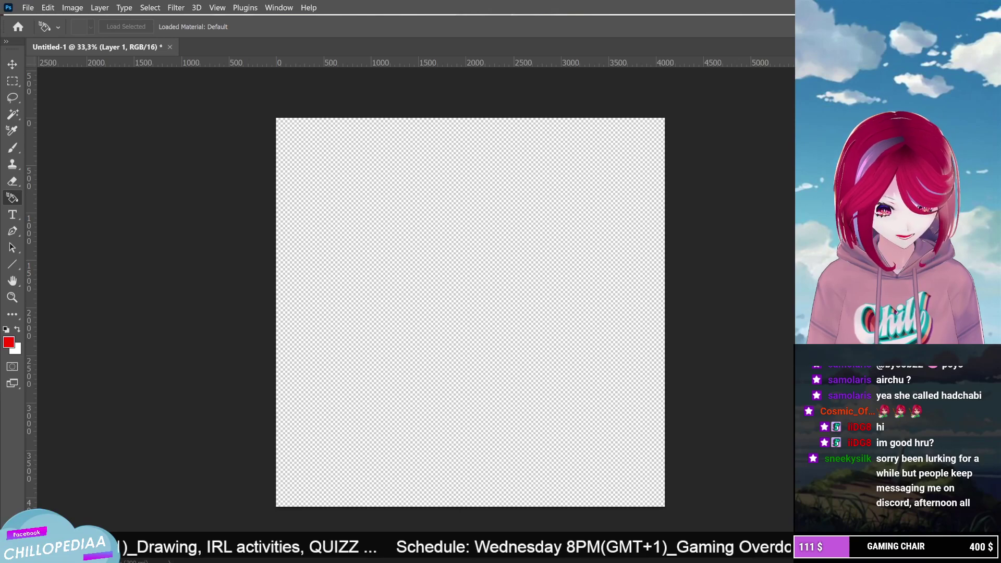
scroll(452, 227, "up", 7)
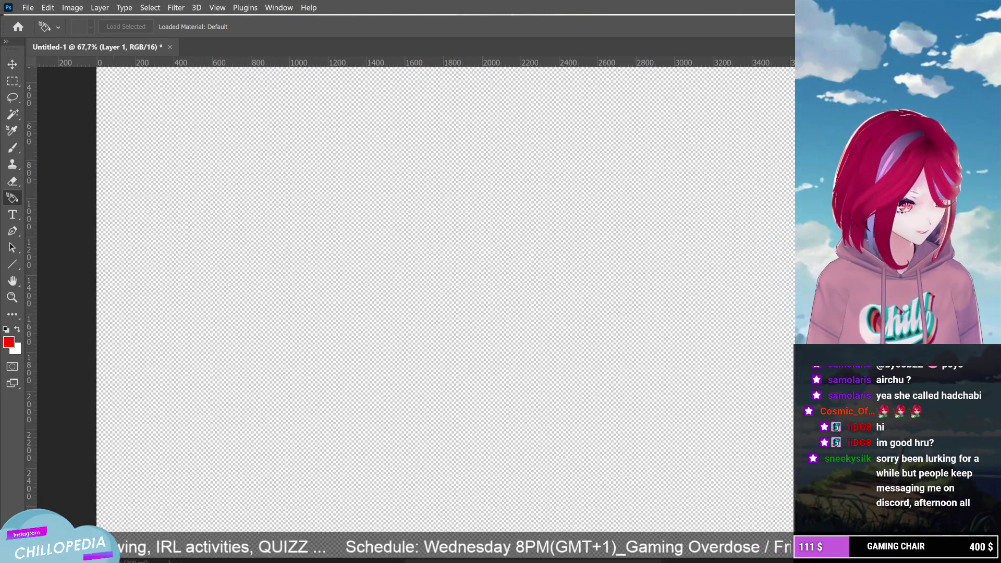
scroll(311, 219, "down", 4)
scroll(311, 219, "up", 1)
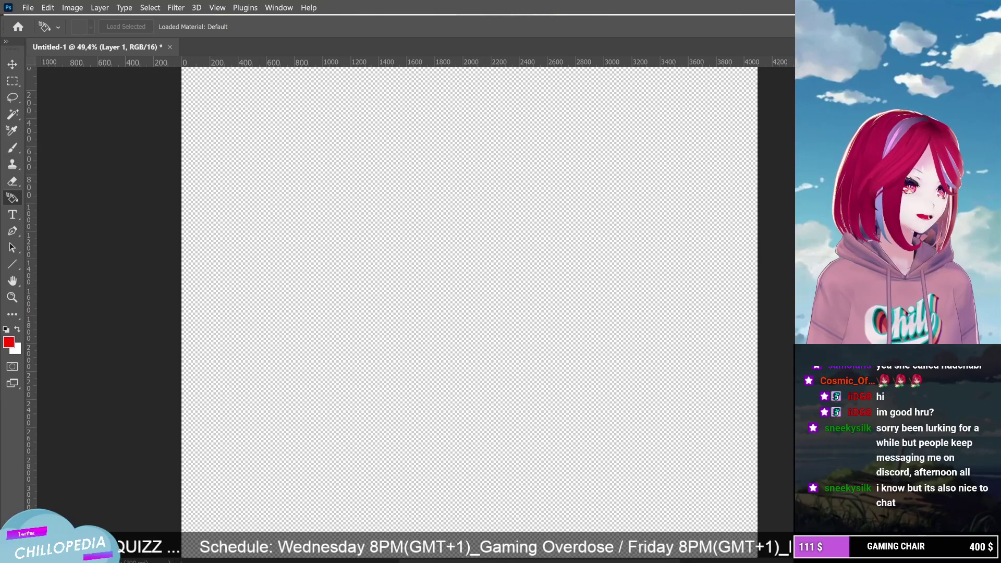
scroll(469, 300, "left", 1)
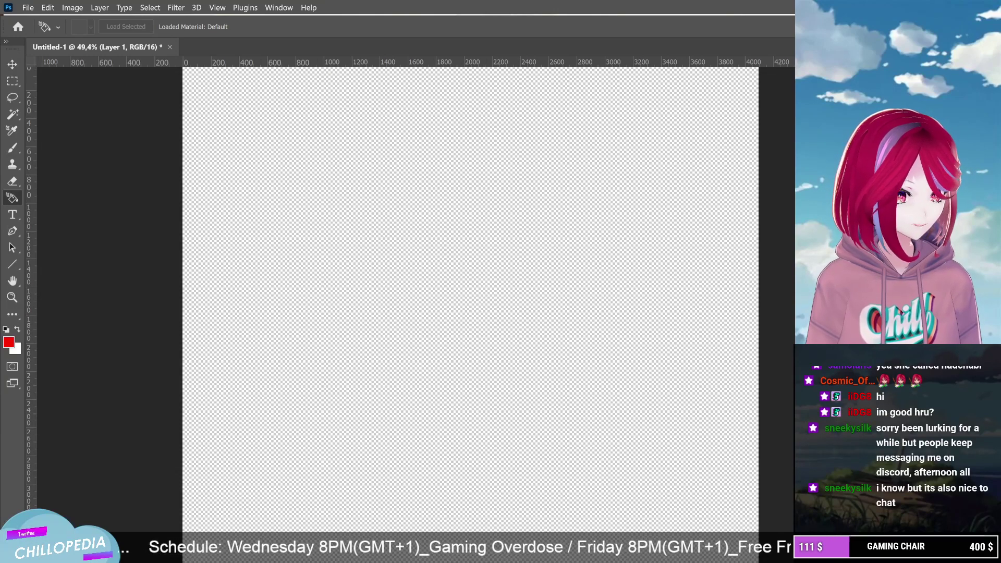
scroll(470, 169, "down", 2)
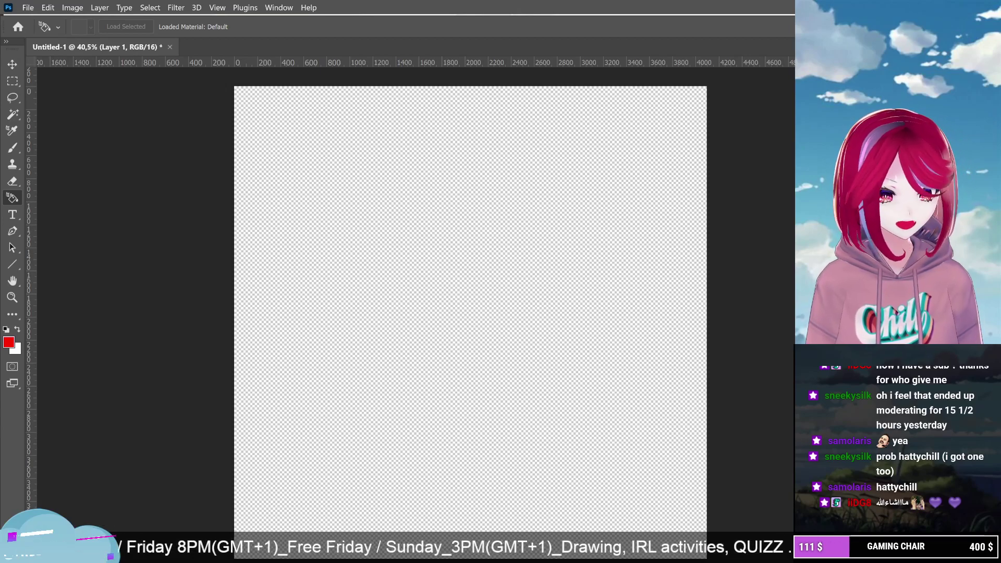
Paint the whole of Layer 1 white with a 5000 px brush, reducing the smoothing to 0%
key("i")
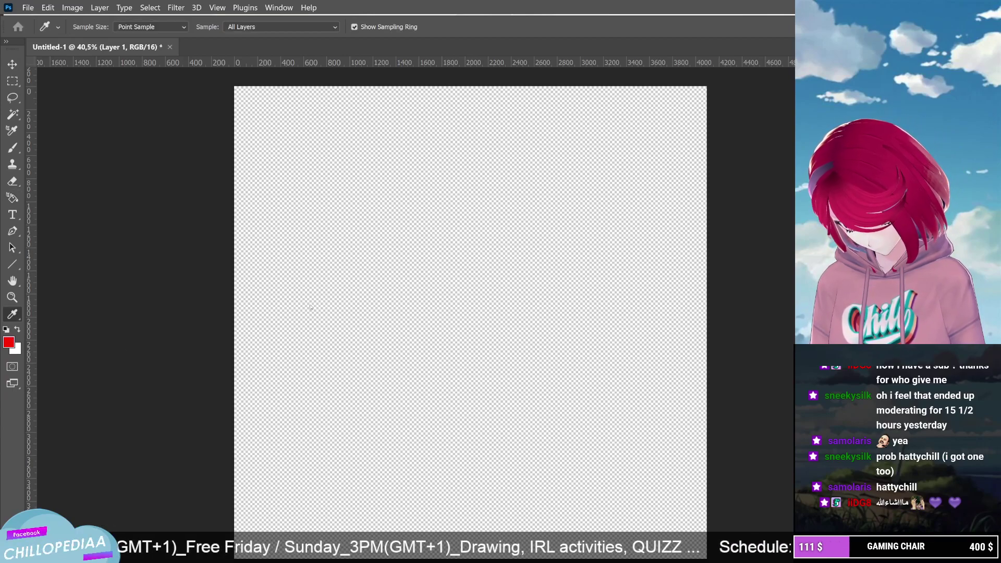
key("Return")
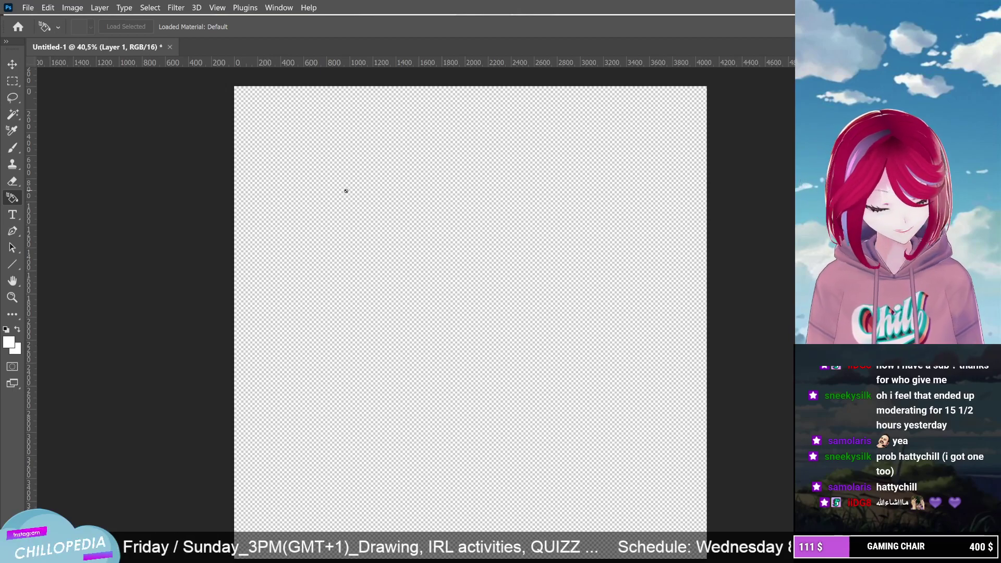
key("b")
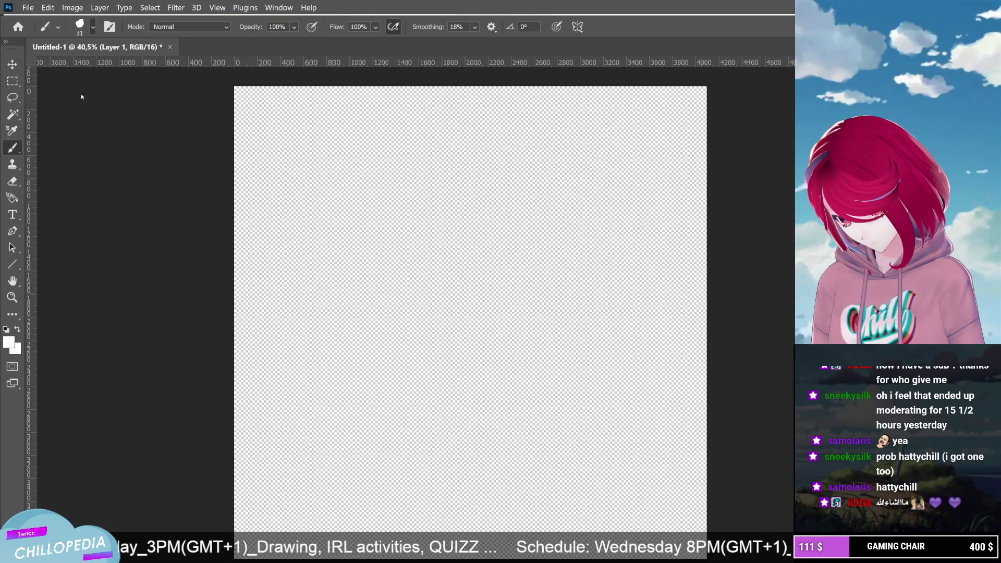
key("bracketright")
key("bracketright")
key("bracketright")
key("bracketright")
key("bracketright")
key("bracketright")
key("bracketright")
key("bracketright")
key("bracketright")
key("bracketright")
key("bracketright")
key("bracketright")
key("bracketright")
key("bracketright")
key("bracketright")
key("bracketright")
key("bracketright")
key("bracketright")
key("bracketright")
key("bracketright")
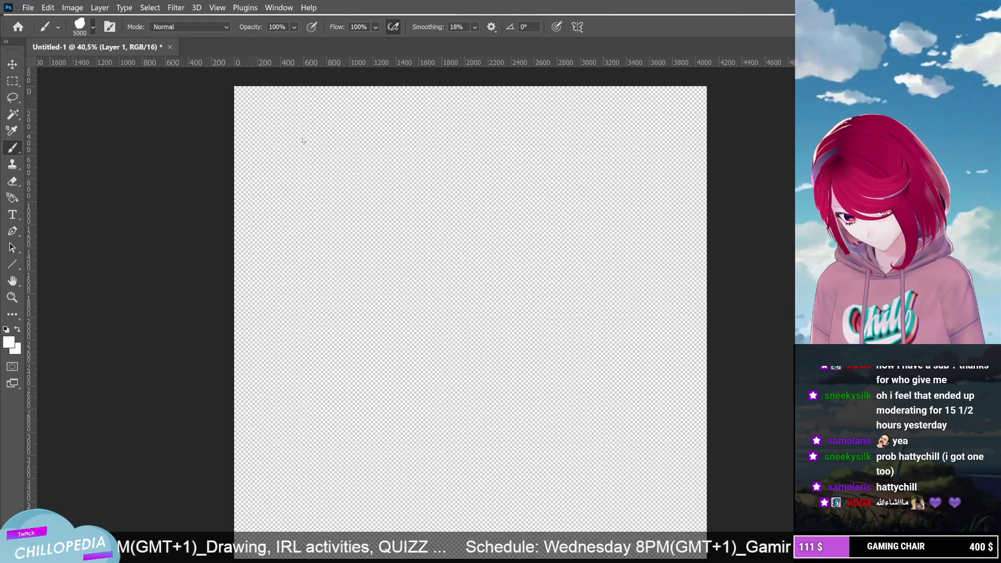
mouse_move(303, 140)
left_mouse_down()
mouse_move(243, 221)
mouse_move(266, 126)
left_mouse_up()
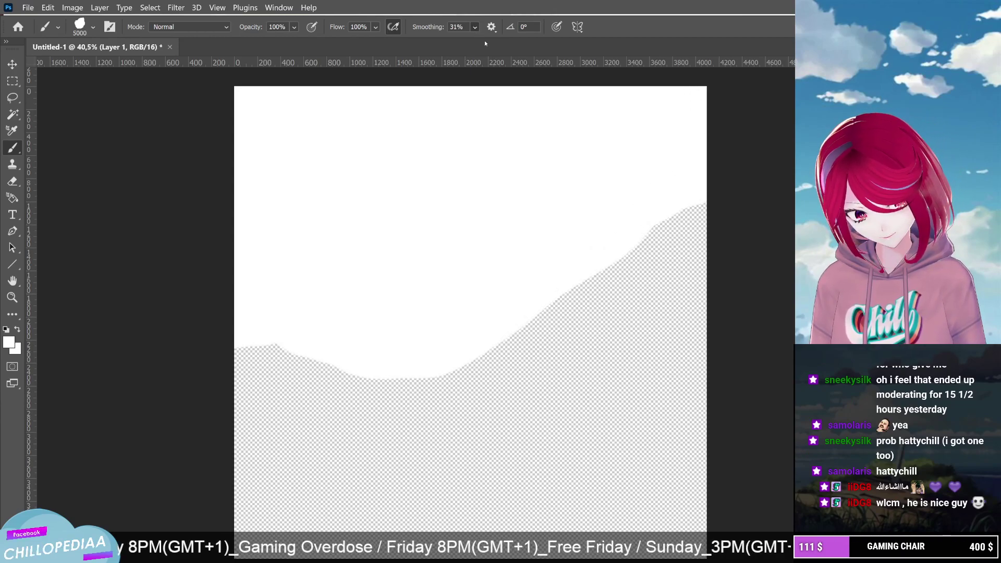
left_click_drag(485, 44, 443, 51)
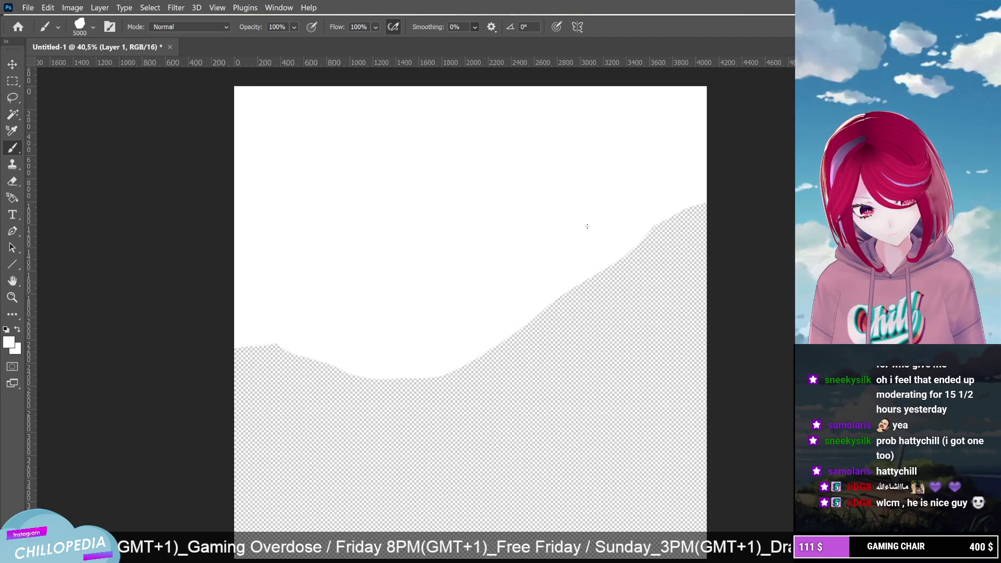
mouse_move(588, 226)
left_mouse_down()
mouse_move(608, 243)
mouse_move(665, 243)
mouse_move(636, 266)
mouse_move(676, 335)
left_mouse_up()
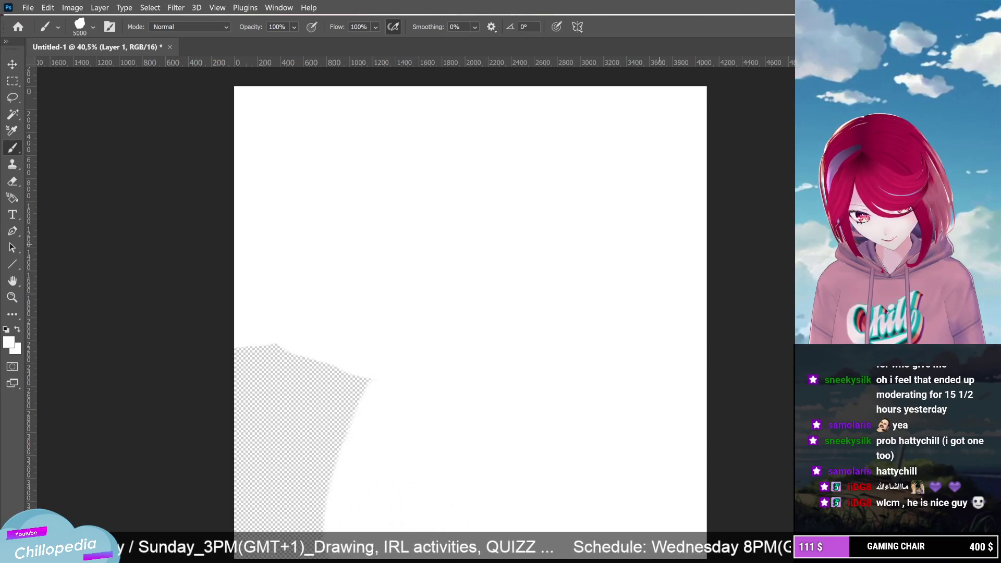
left_click_drag(344, 407, 359, 424)
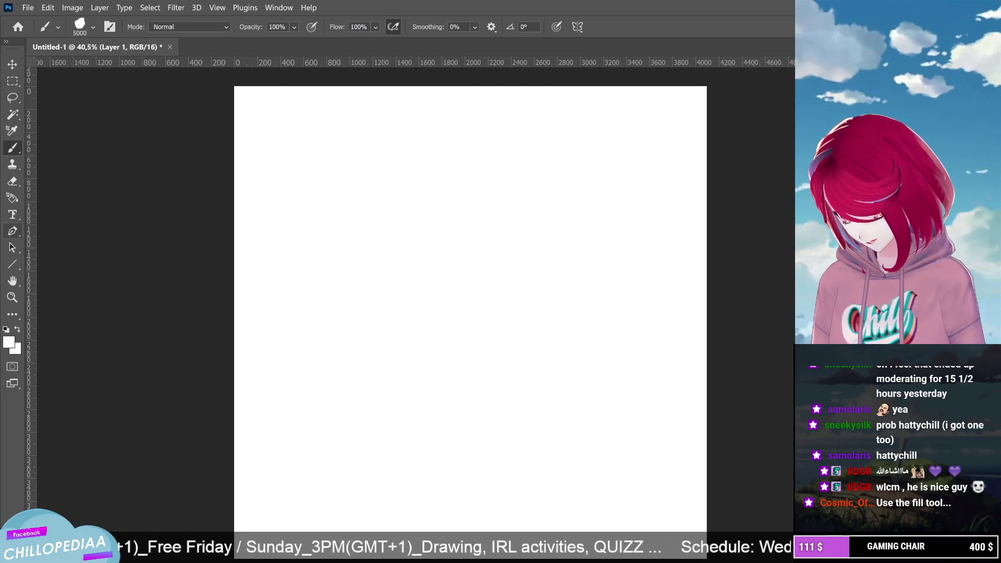
Try out the fill tool by flooding the white canvas with red using the Paint Bucket
left_click(12, 198)
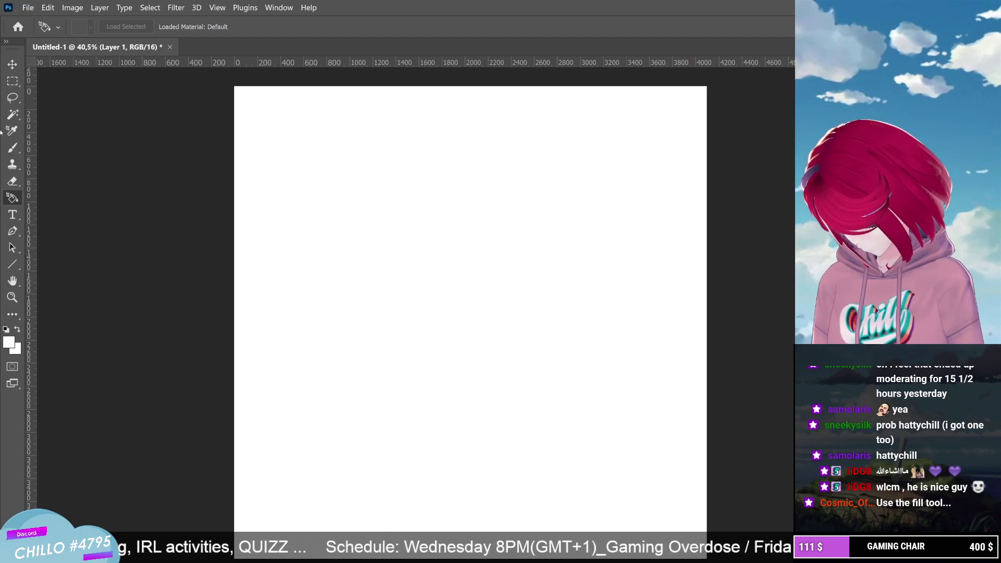
key("i")
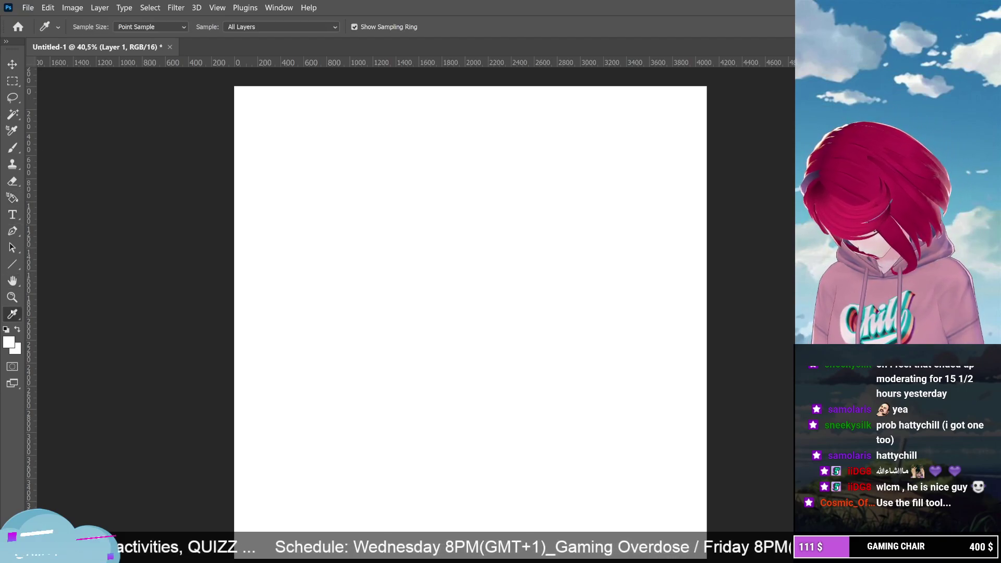
left_click(13, 198)
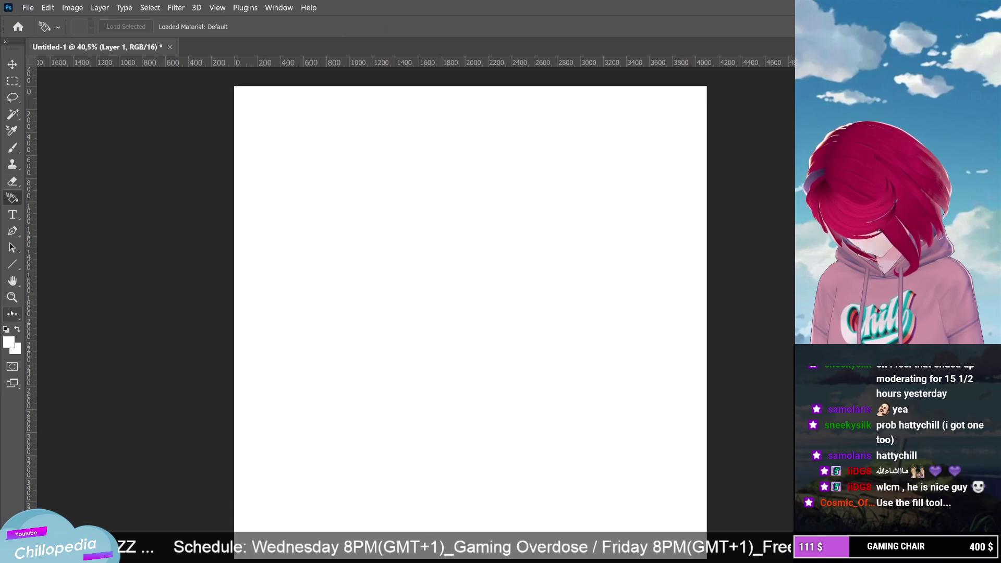
key("i")
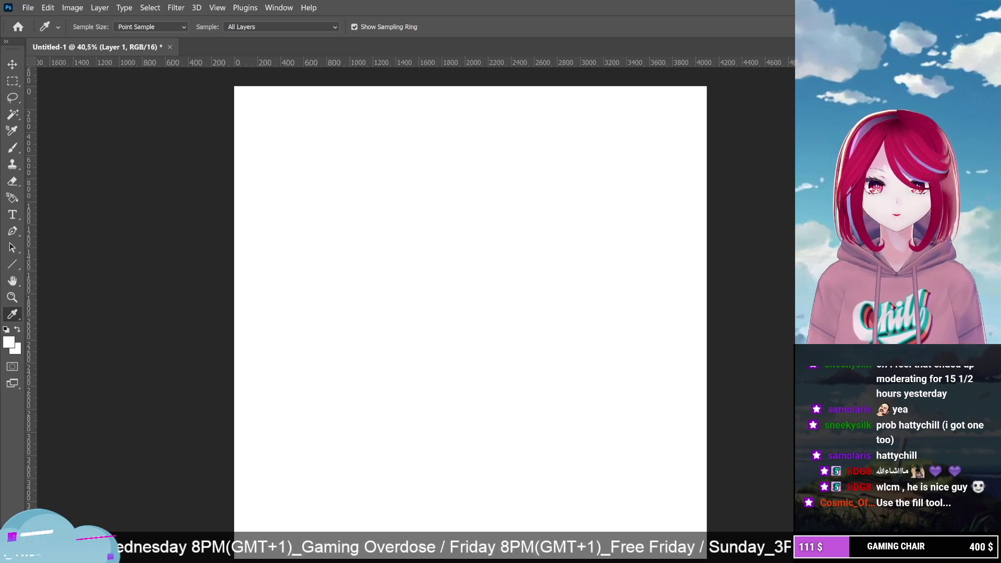
key("g")
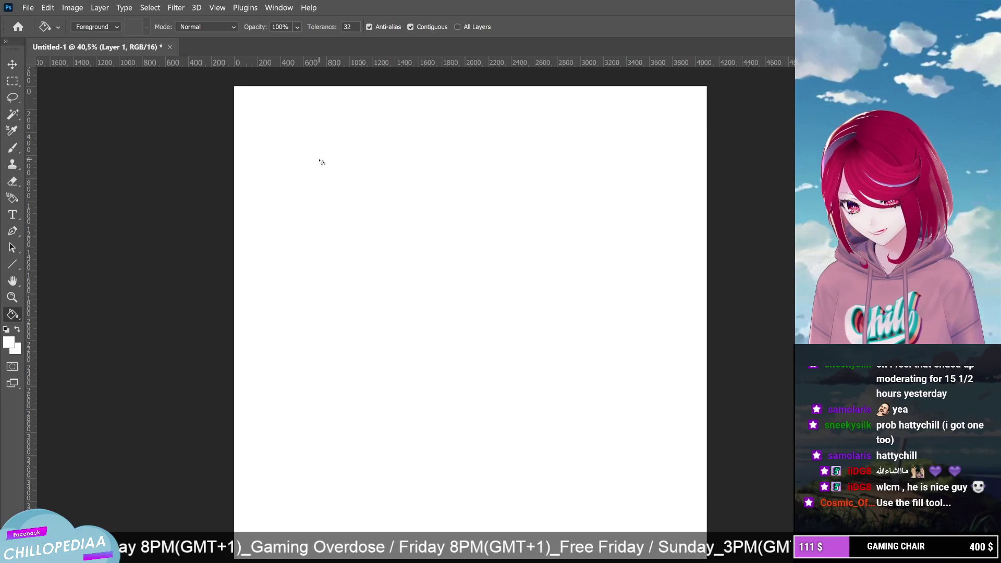
key("i")
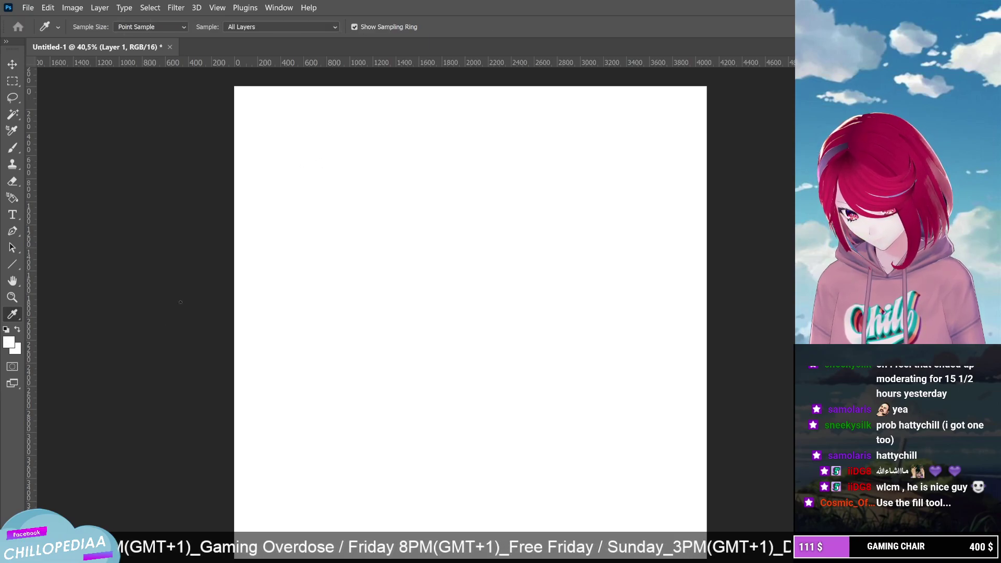
key("g")
left_click(271, 239)
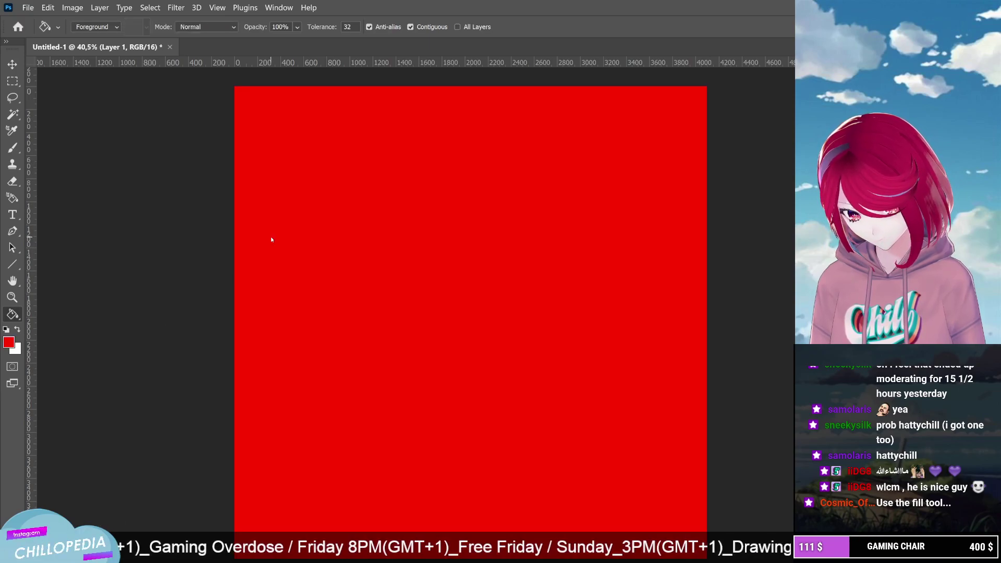
Swap the foreground and background colours and fill the red canvas with white using the Paint Bucket
key("i")
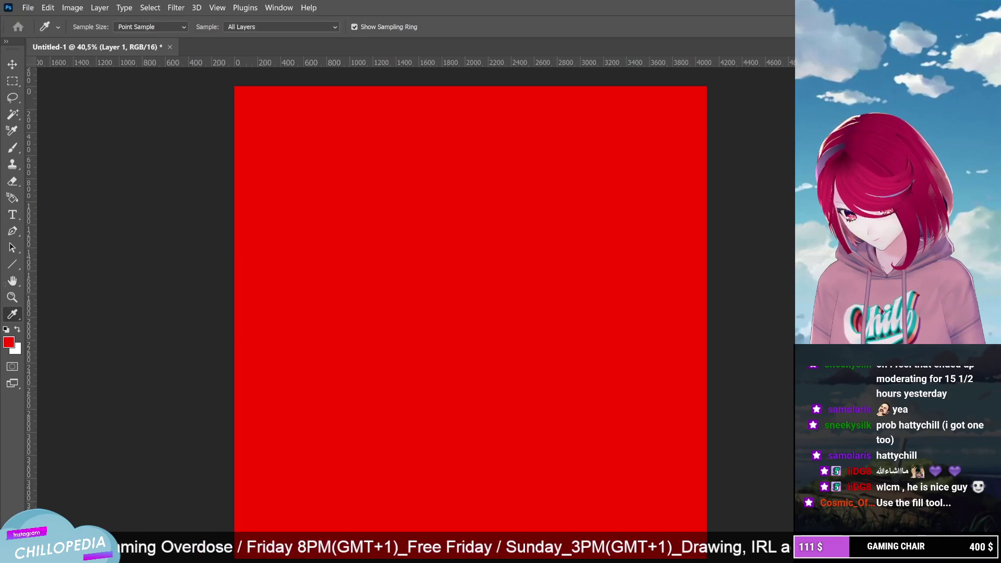
key("g")
key("x")
left_click(367, 283)
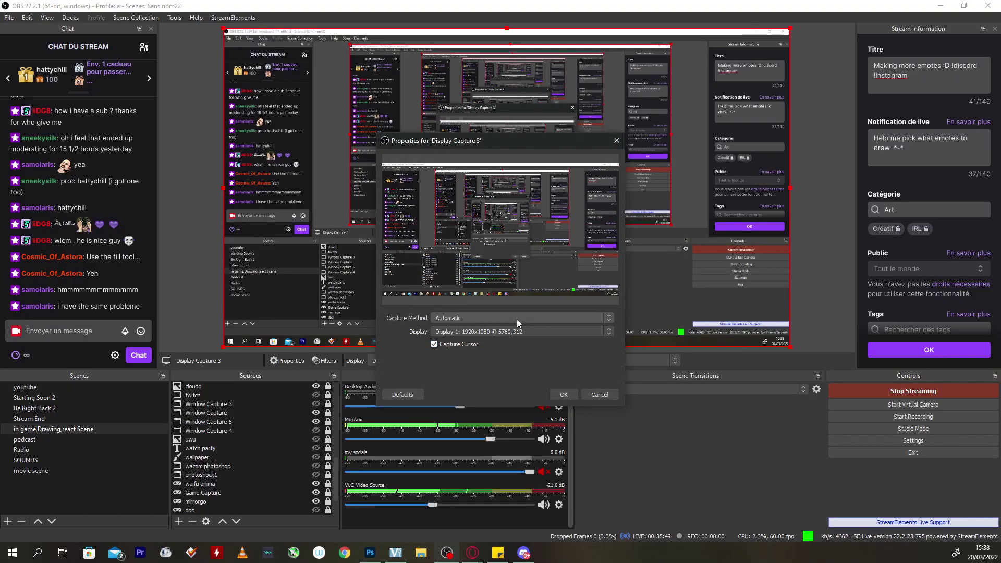
Change the display captured by Display Capture 3 in OBS, and show the extra tools grouped with the Paint Bucket in Photoshop
left_click(521, 332)
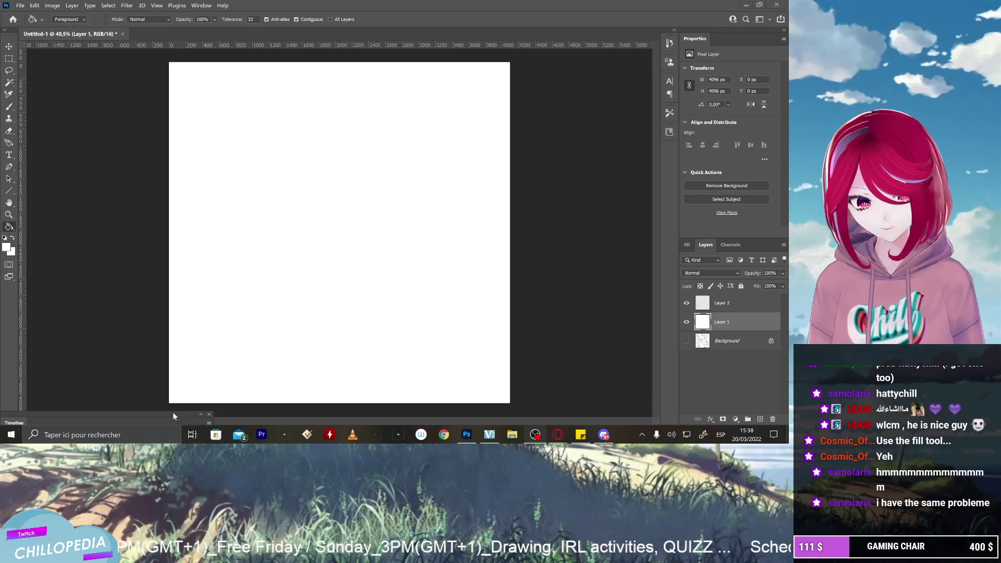
right_click(10, 229)
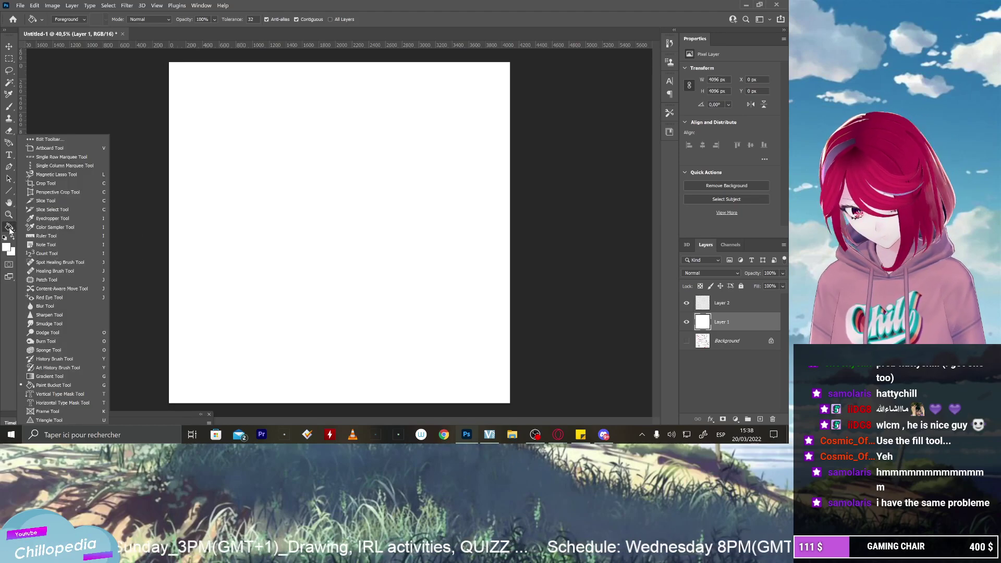
left_click(111, 114)
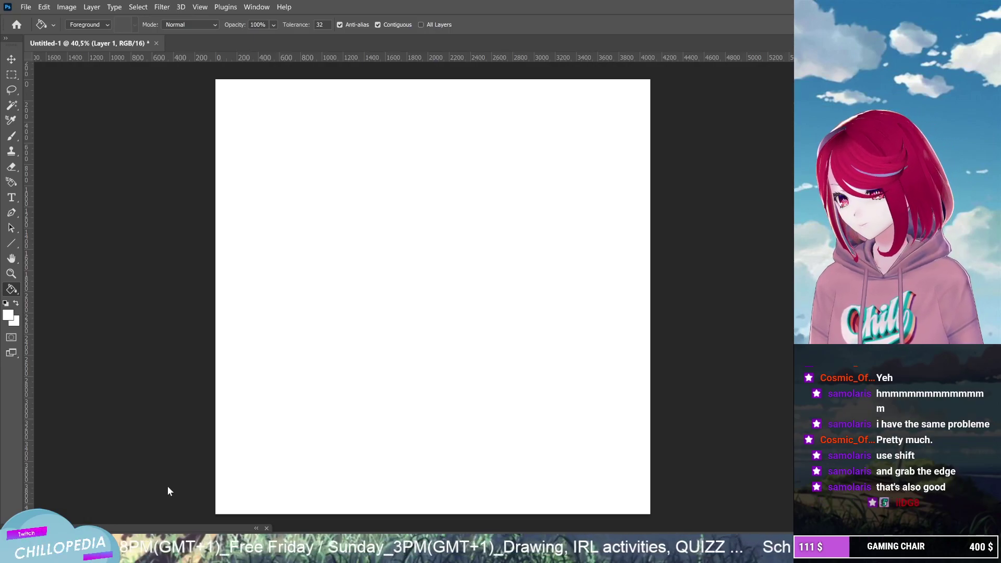
Detach the Timeline panel from below the canvas and expand it as a floating panel
left_click_drag(227, 524, 290, 436)
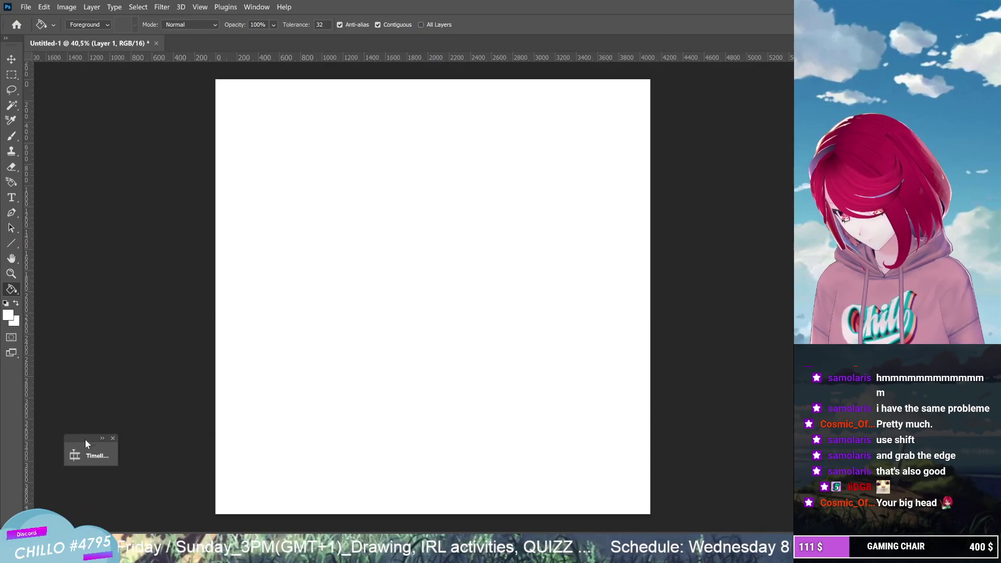
left_click_drag(86, 439, 105, 354)
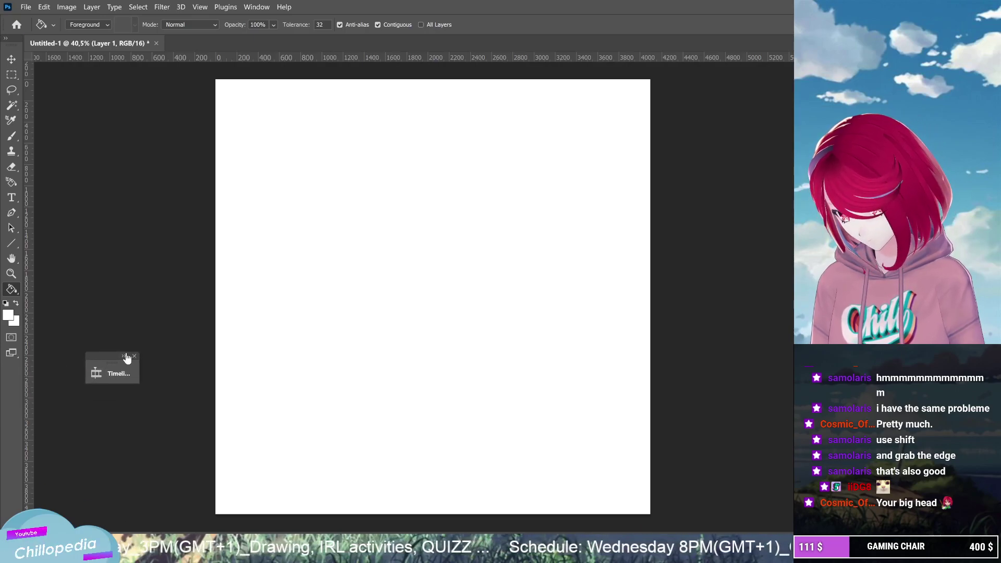
left_click(125, 357)
left_click(351, 367)
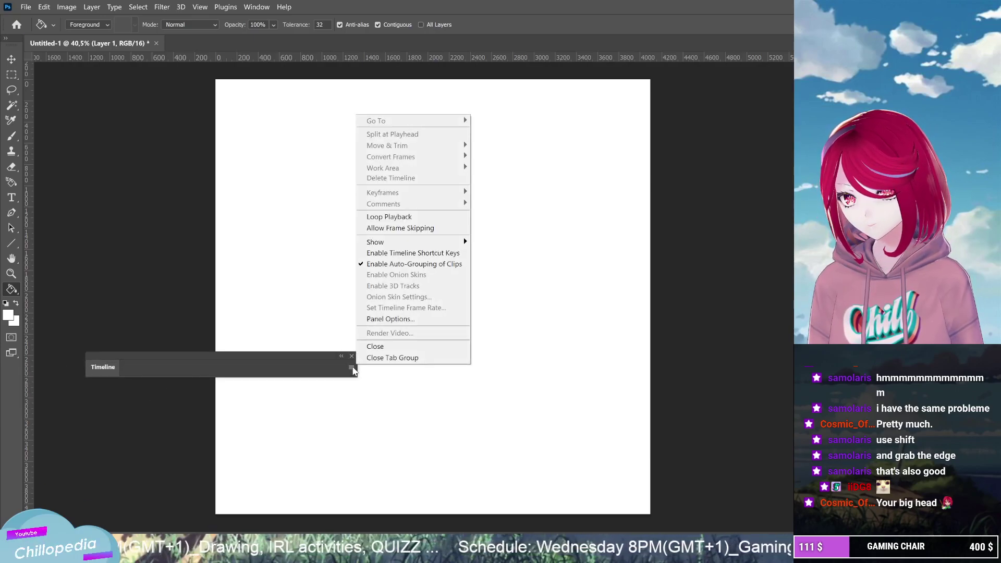
left_click(196, 354)
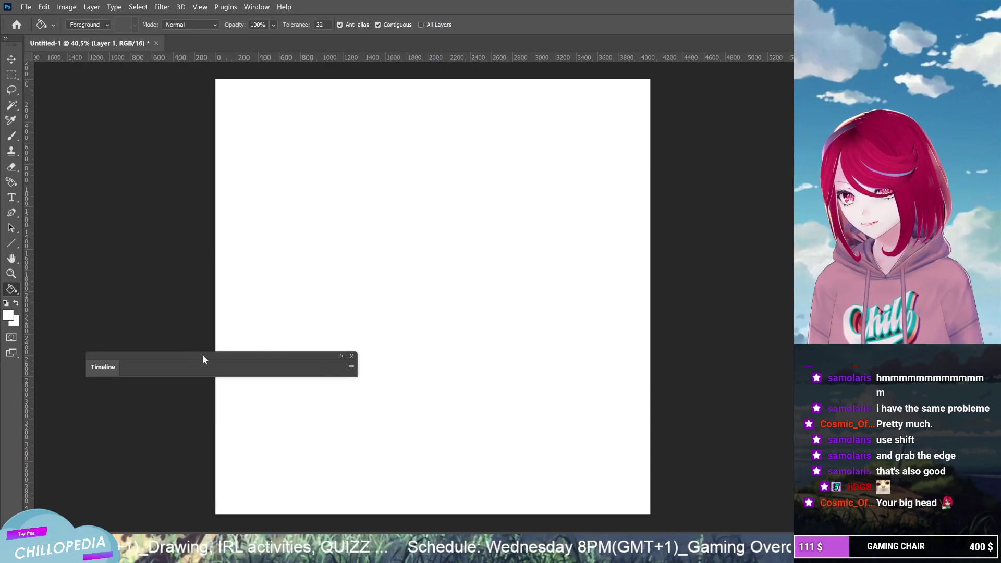
double_click(202, 355)
Dock the floating Timeline panel as an icon in the column of collapsed panels beside Properties
left_click_drag(126, 336, 834, 298)
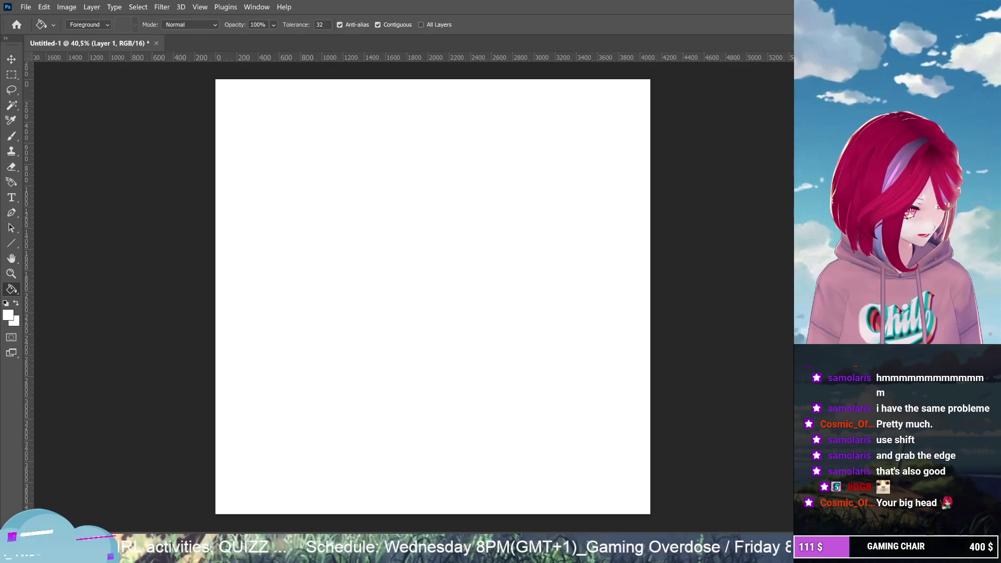
left_click(767, 312)
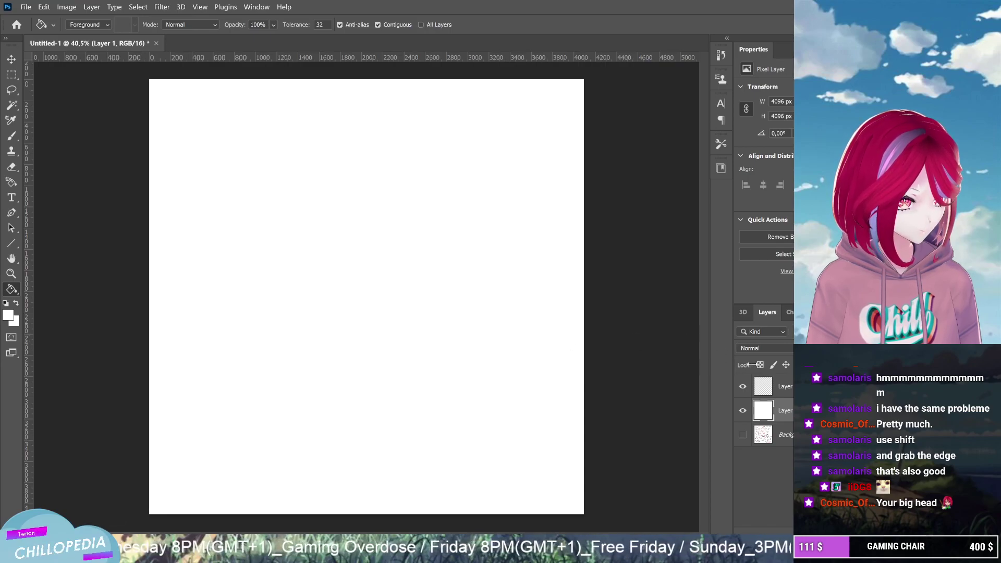
left_click_drag(710, 367, 711, 416)
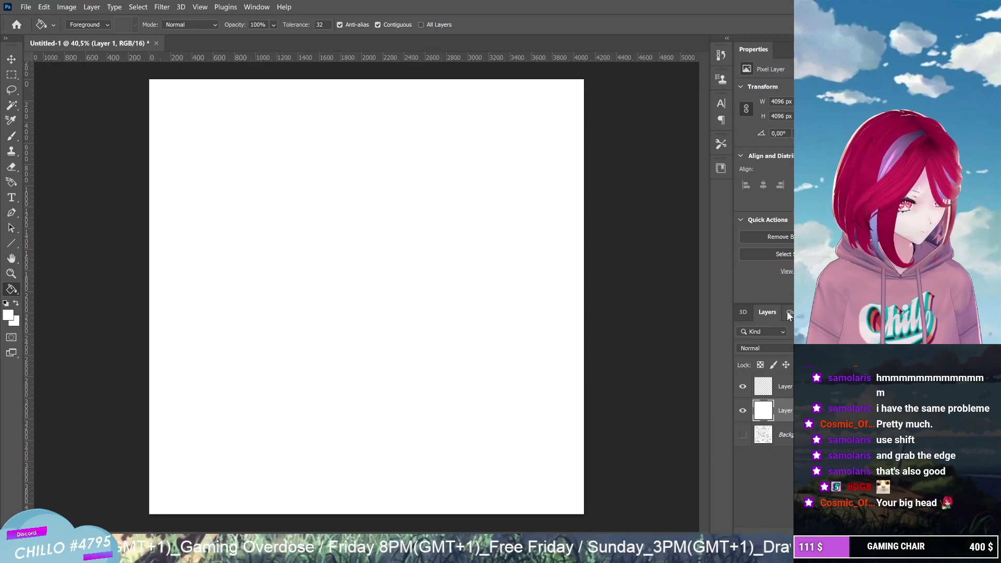
left_click(824, 312)
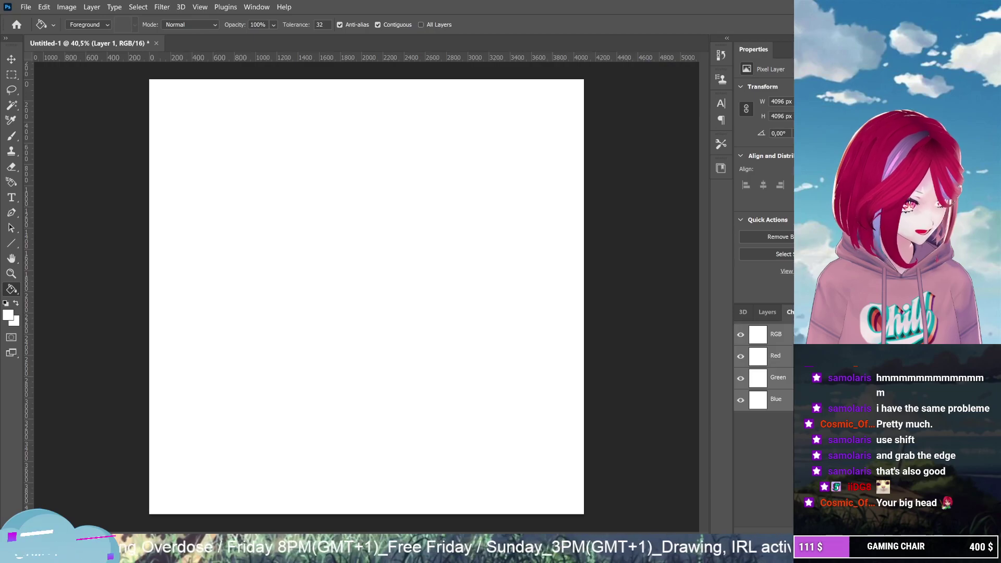
left_click_drag(804, 208, 718, 199)
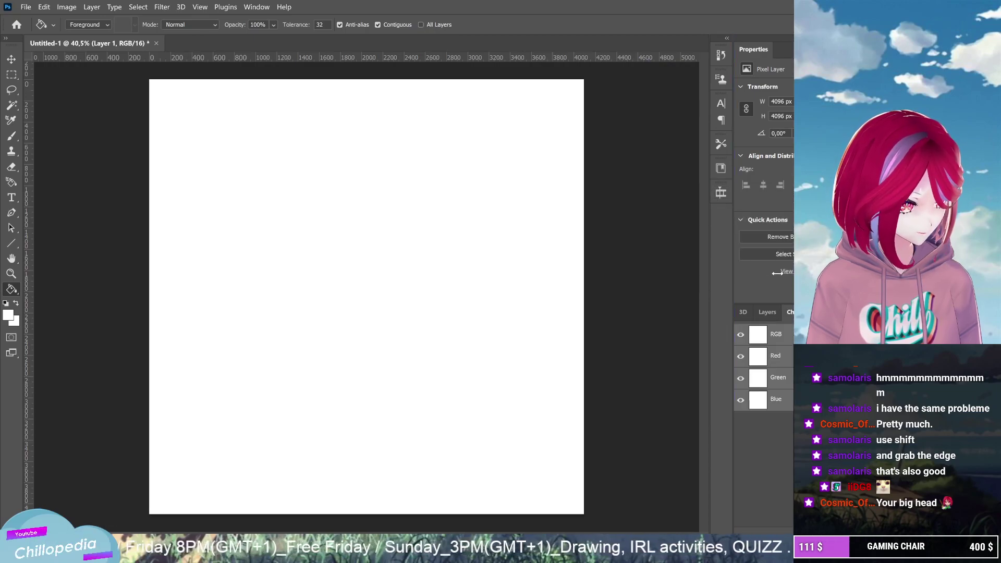
left_click_drag(711, 275, 711, 304)
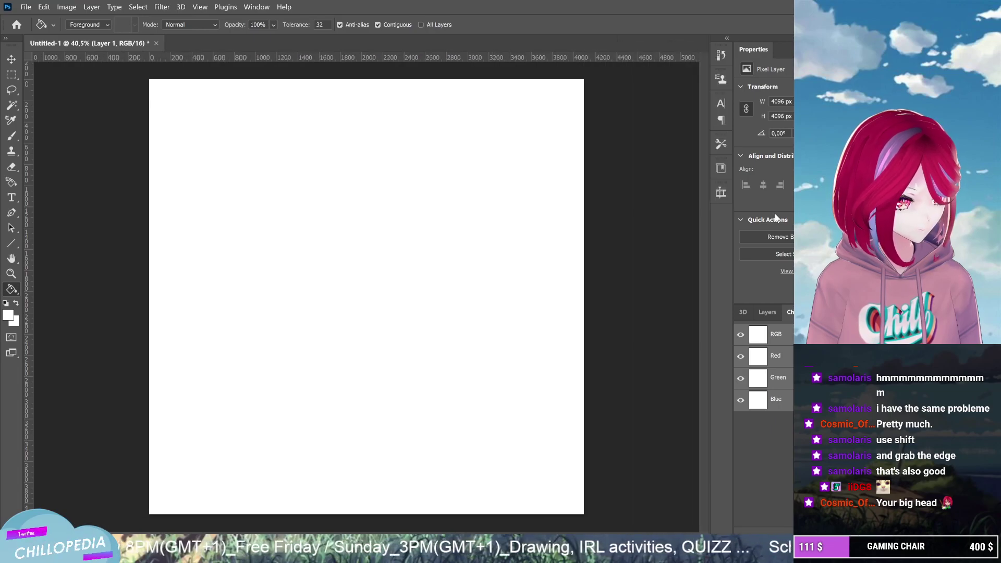
key("shift+Tab")
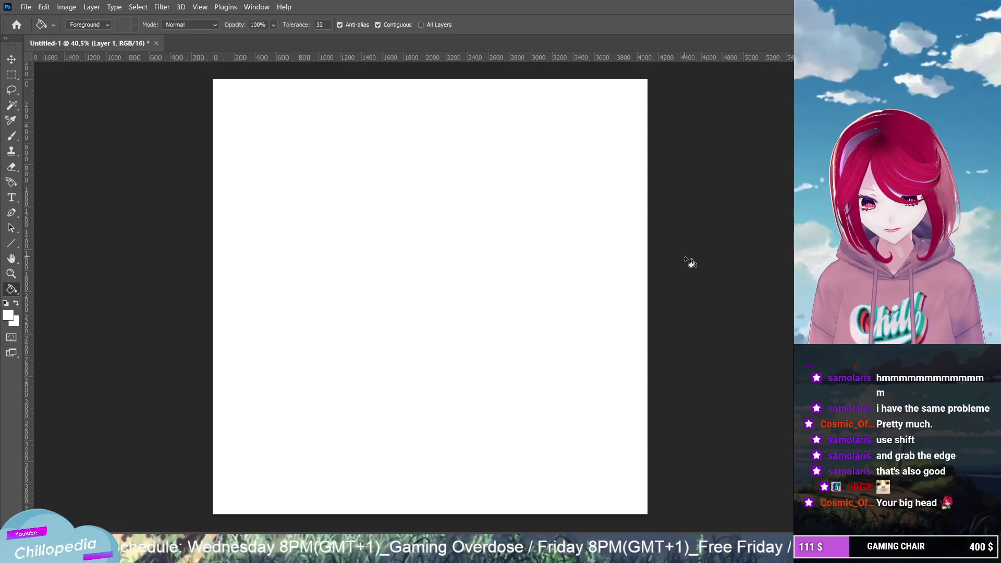
Activate the Smudge Tool and move it from the extra tools into its own toolbar slot between the Pen and Path Selection groups
right_click(15, 290)
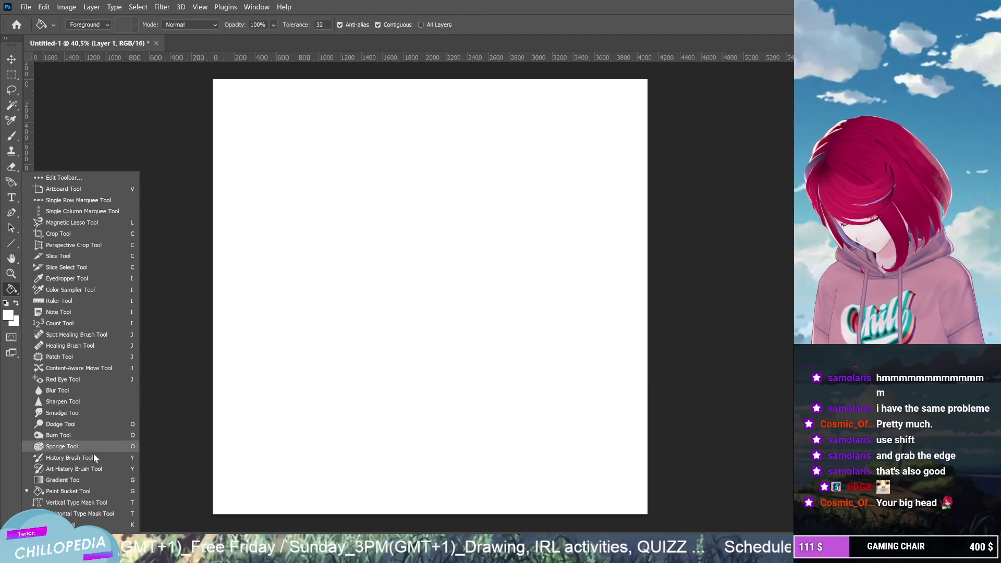
left_click(79, 412)
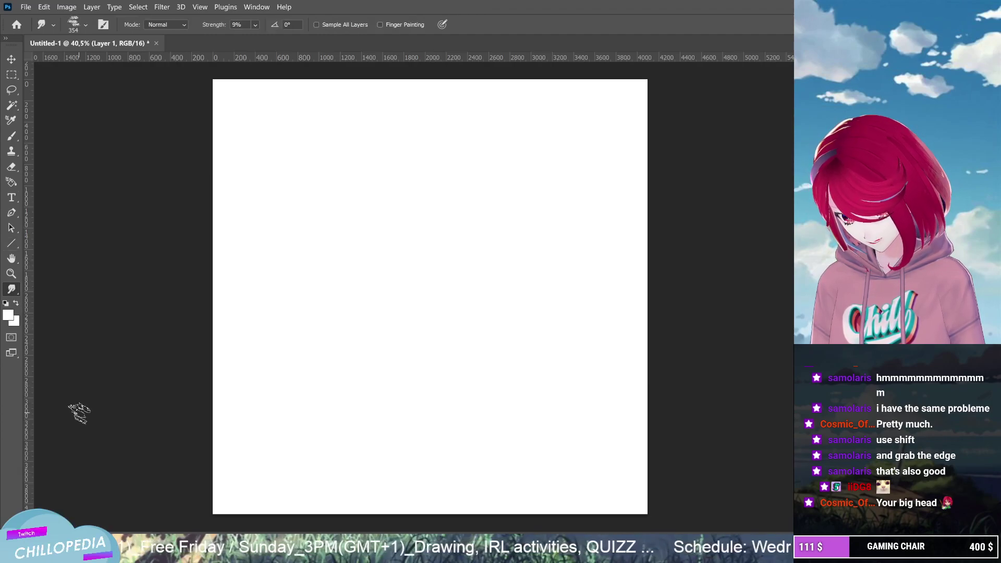
right_click(11, 290)
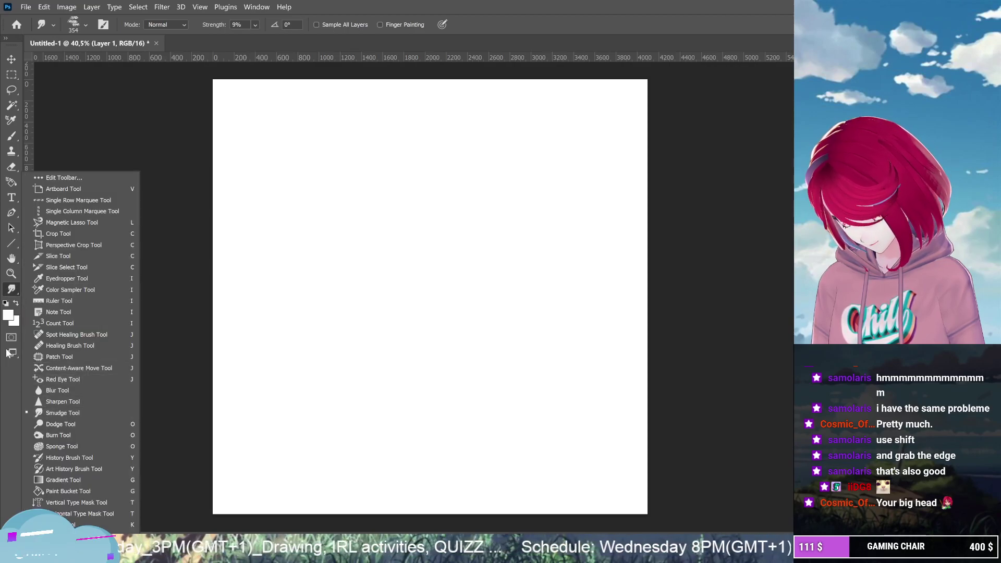
left_click(74, 176)
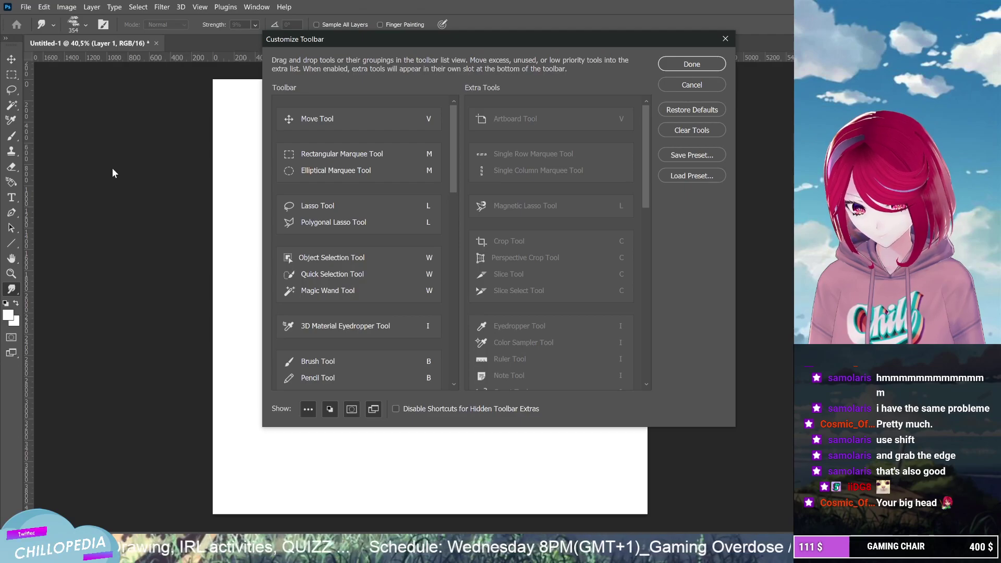
left_click_drag(454, 177, 423, 383)
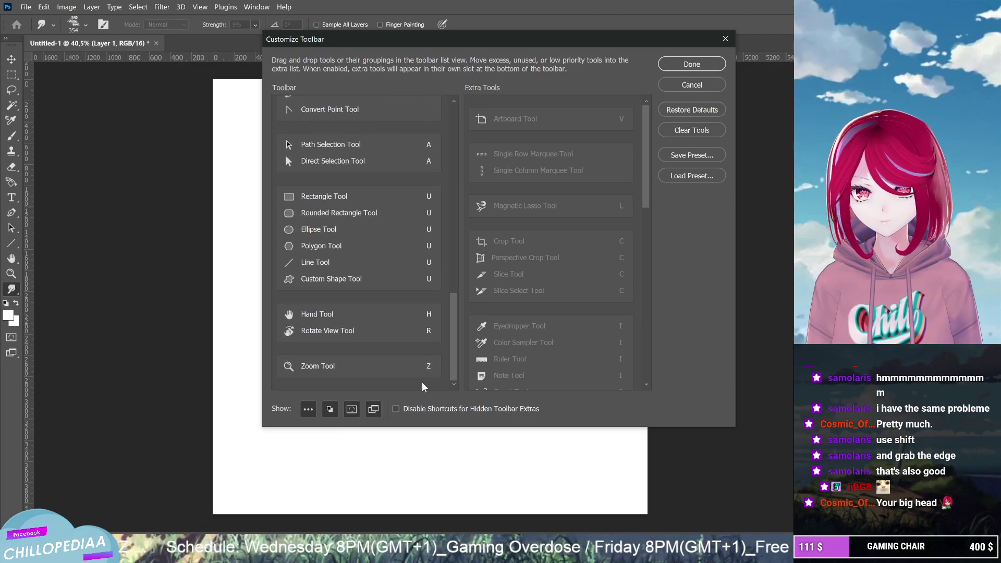
left_click_drag(648, 205, 650, 304)
mouse_move(538, 274)
left_mouse_down()
mouse_move(469, 277)
mouse_move(392, 348)
mouse_move(375, 134)
mouse_move(384, 119)
left_mouse_up()
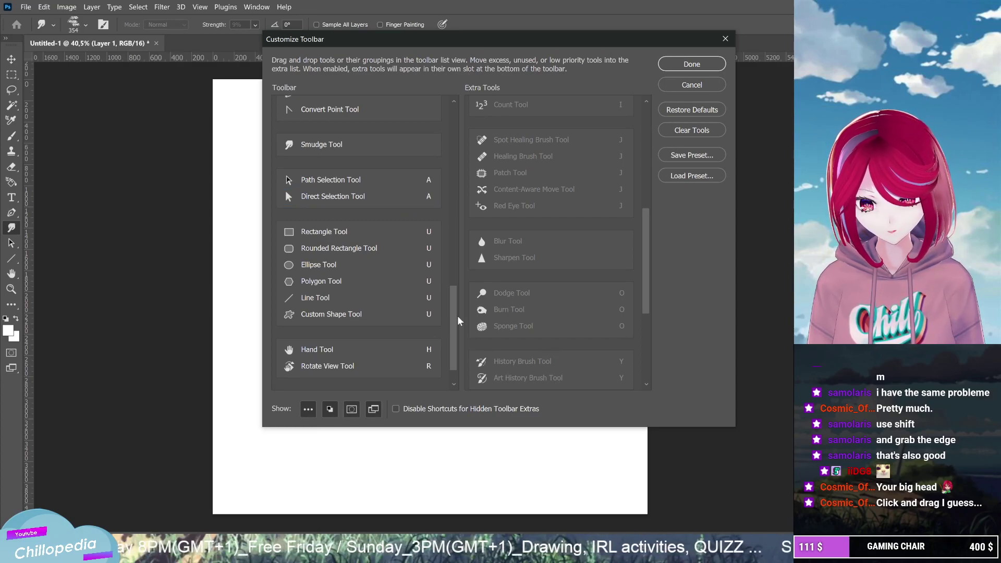
Move the Eyedropper Tool from the extra tools into its own toolbar slot between the 3D Material Drop and Type tools
left_click_drag(453, 366, 461, 279)
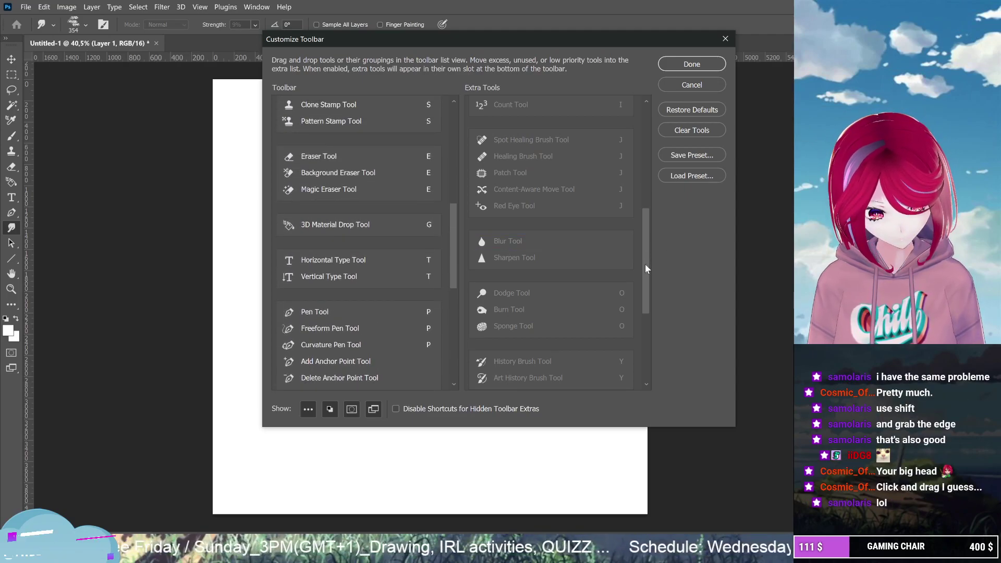
left_click_drag(645, 264, 654, 151)
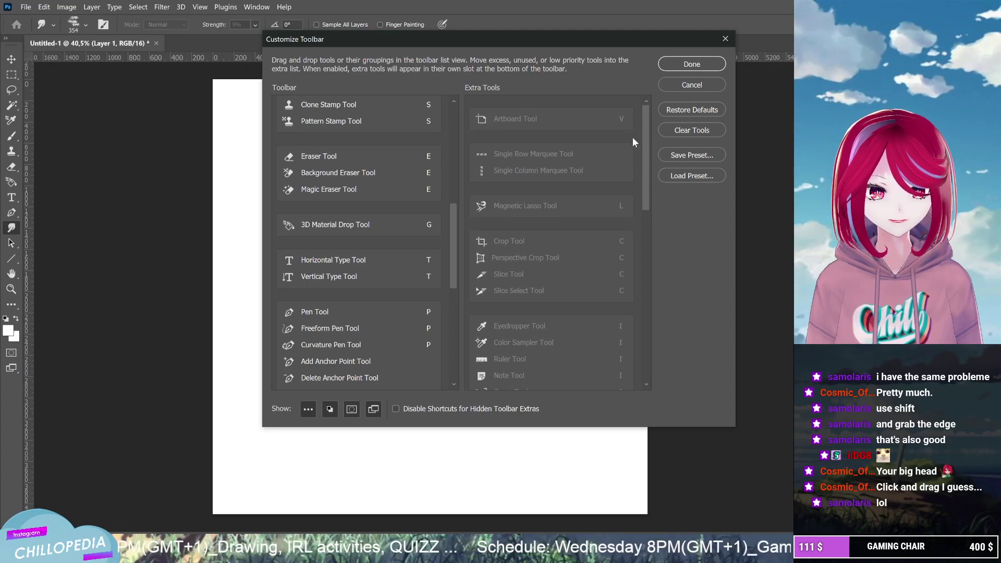
left_click_drag(644, 206, 641, 267)
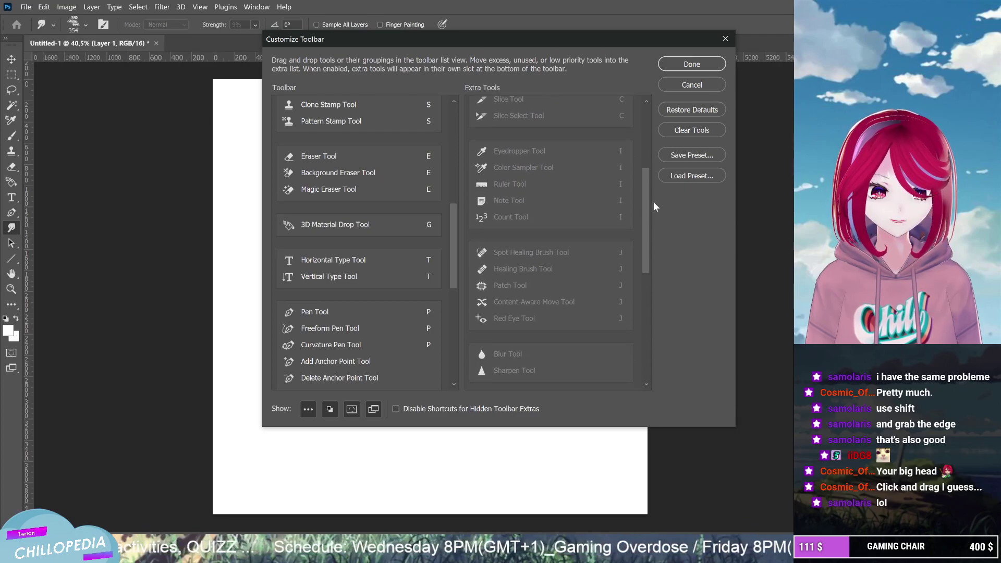
left_click_drag(541, 152, 398, 230)
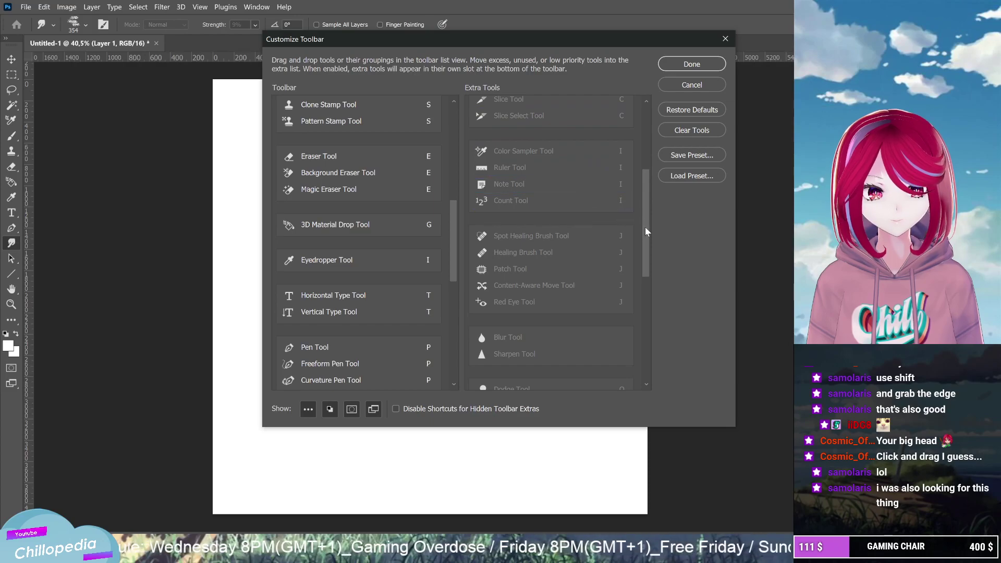
Move the Blur Tool from the extra tools into its own toolbar slot directly above the Smudge Tool
left_click_drag(645, 228, 647, 262)
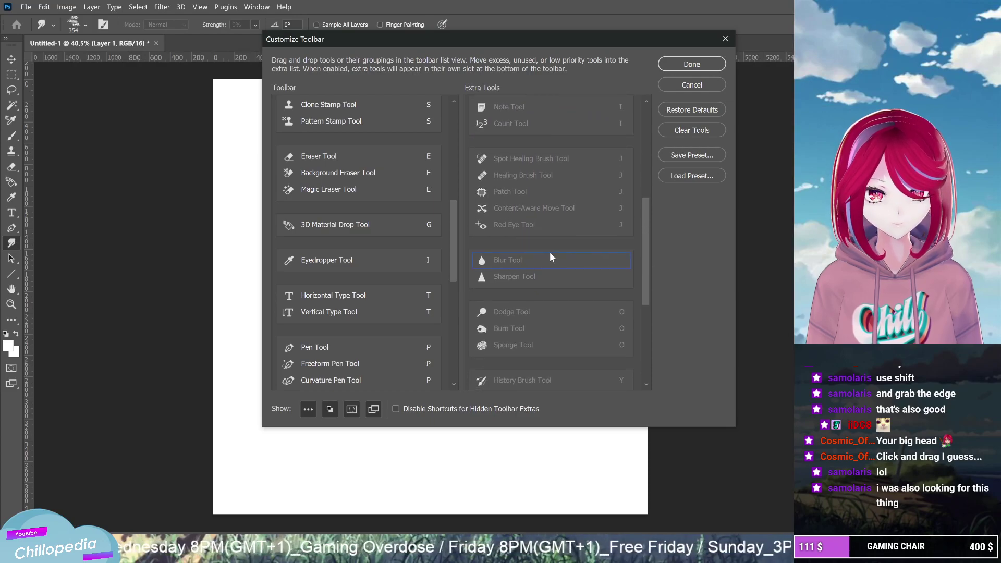
left_click_drag(541, 259, 381, 243)
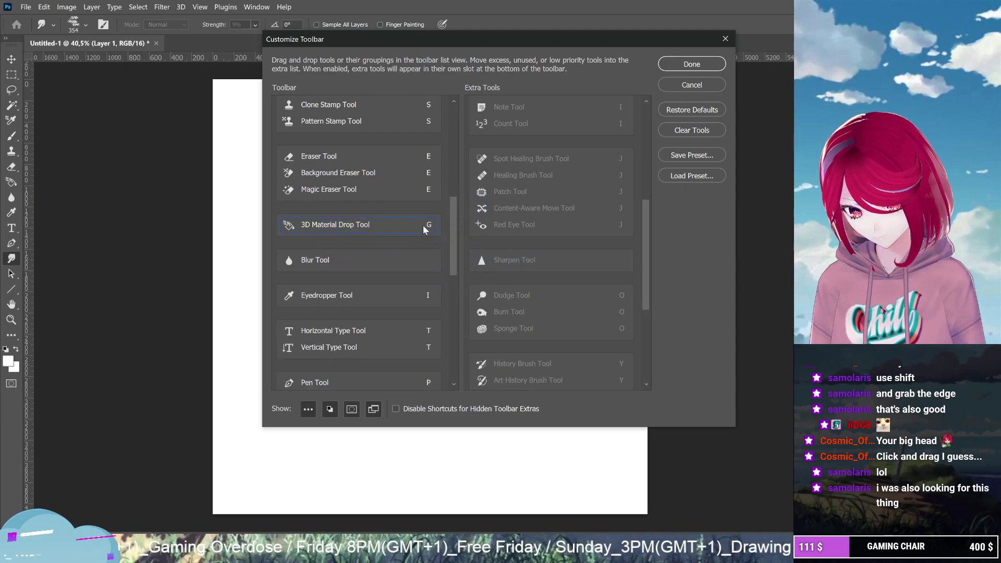
mouse_move(452, 267)
left_mouse_down()
mouse_move(447, 202)
mouse_move(458, 162)
mouse_move(453, 306)
left_mouse_up()
mouse_move(395, 107)
left_mouse_down()
mouse_move(400, 196)
mouse_move(385, 332)
mouse_move(382, 323)
left_mouse_up()
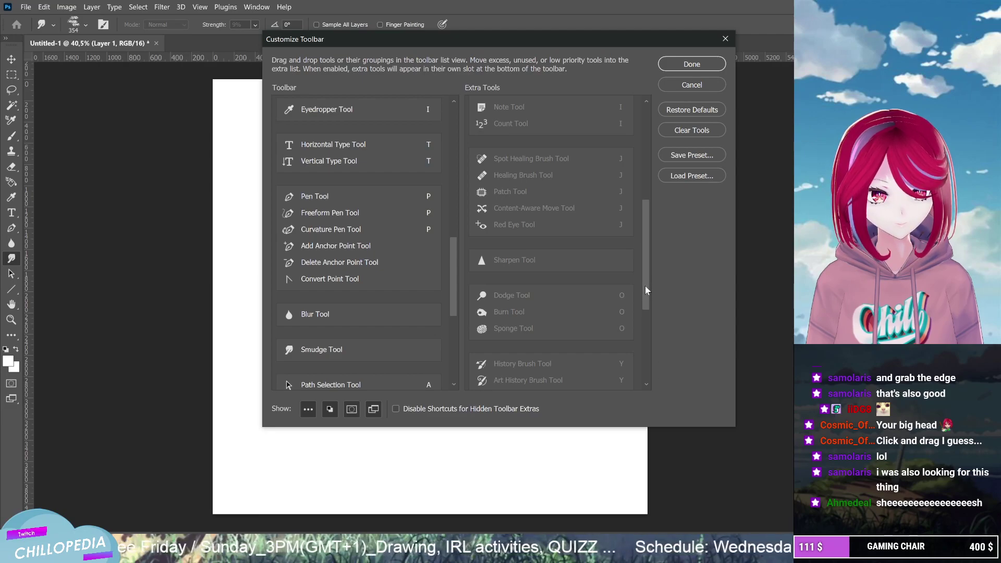
Add the Paint Bucket and Gradient tools as separate toolbar slots between the Pen group and the Blur Tool, and apply the toolbar customization
left_click_drag(646, 290, 635, 365)
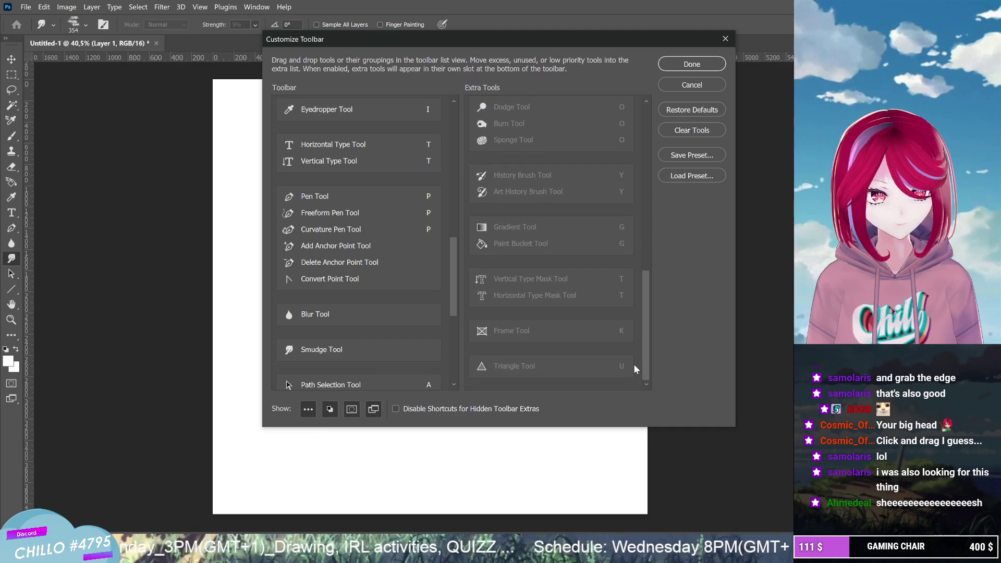
mouse_move(552, 245)
left_mouse_down()
mouse_move(506, 255)
mouse_move(371, 349)
mouse_move(381, 301)
left_mouse_up()
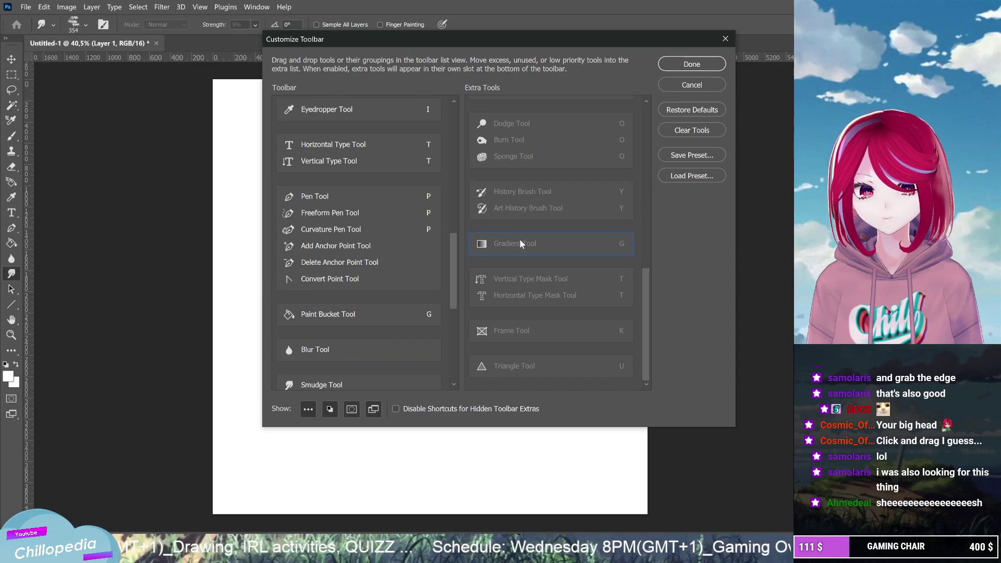
mouse_move(522, 244)
left_mouse_down()
mouse_move(412, 281)
mouse_move(365, 334)
left_mouse_up()
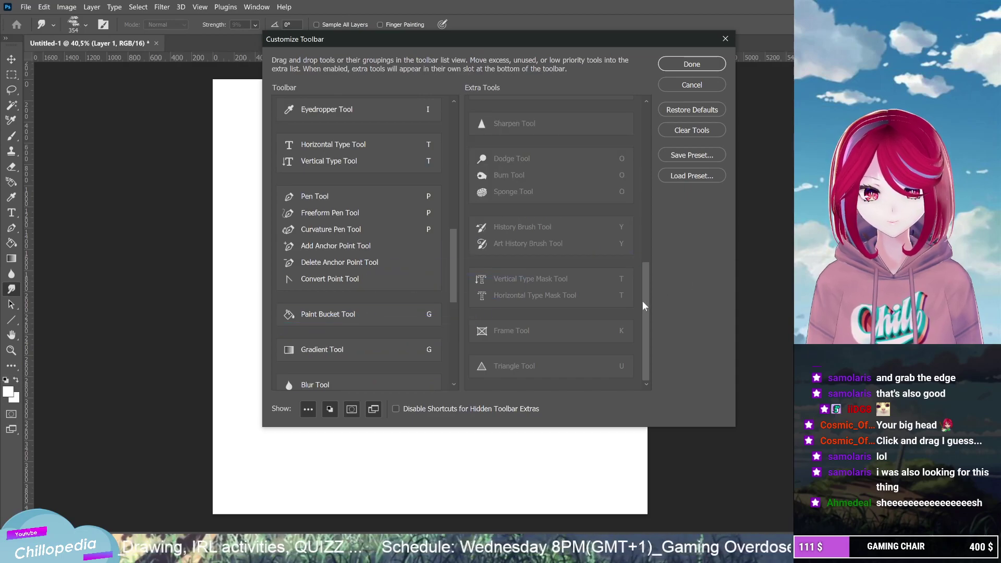
left_click_drag(642, 349, 649, 37)
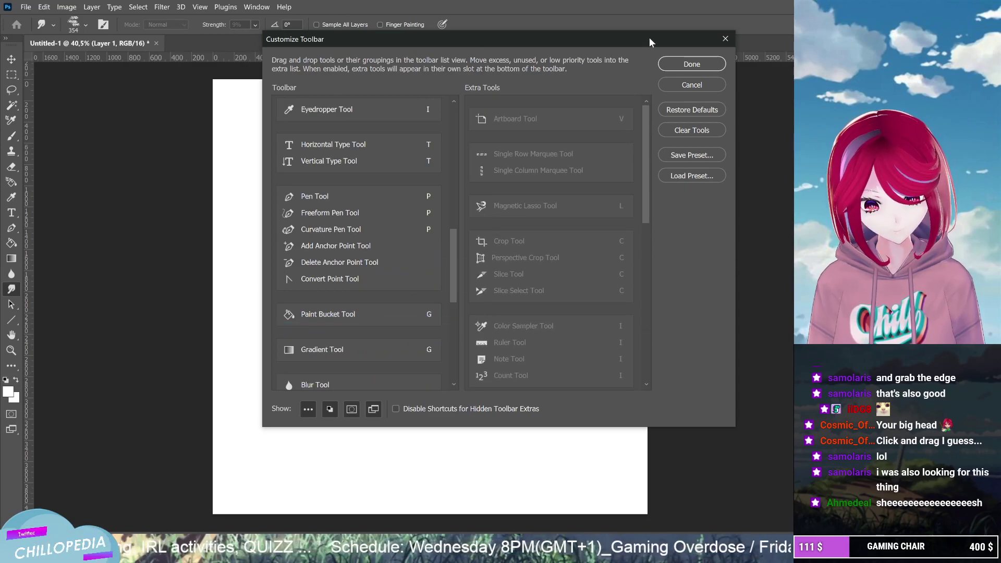
left_click(698, 62)
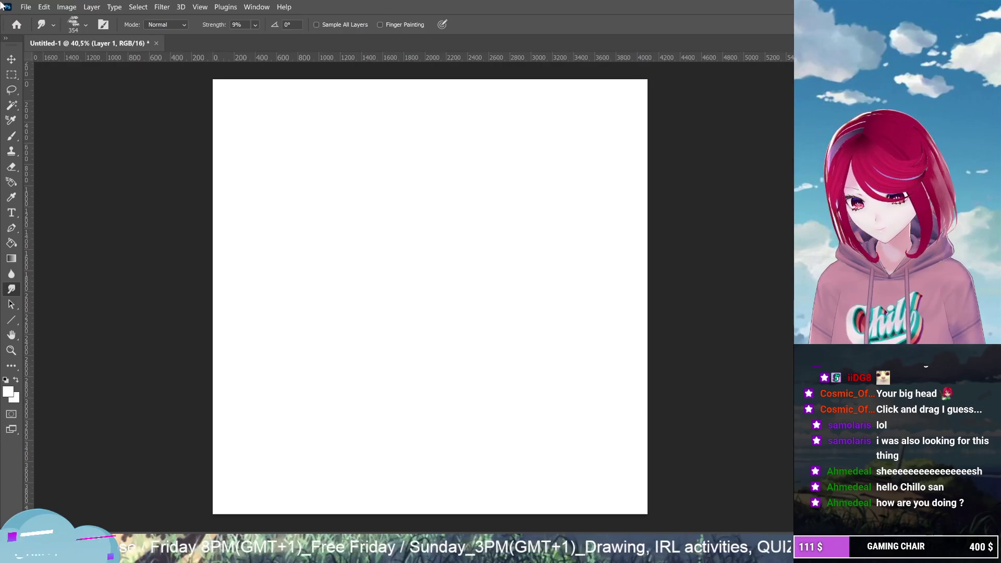
Set the foreground colour to the saturated blue 0006ff
left_click(8, 392)
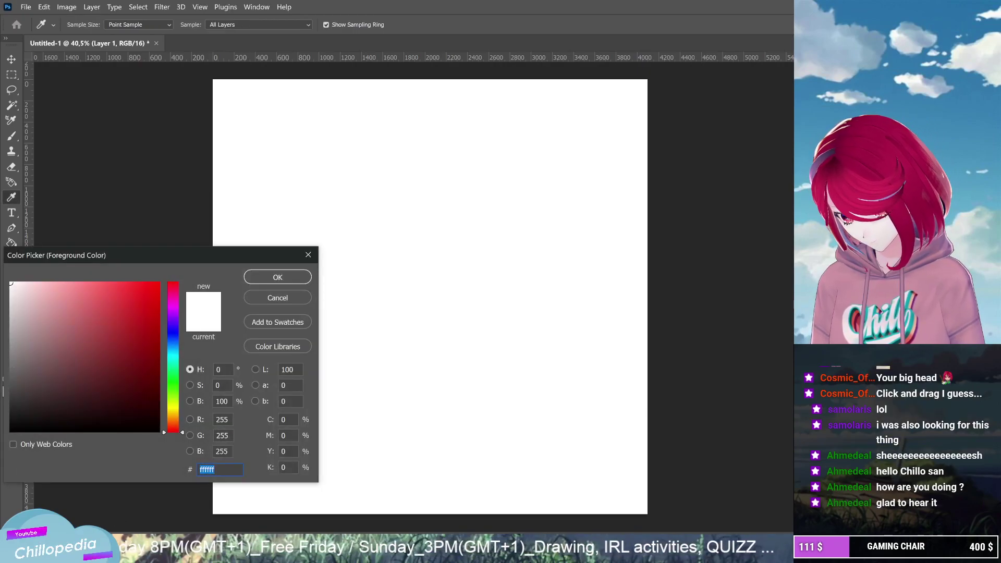
left_click(178, 332)
left_click(132, 308)
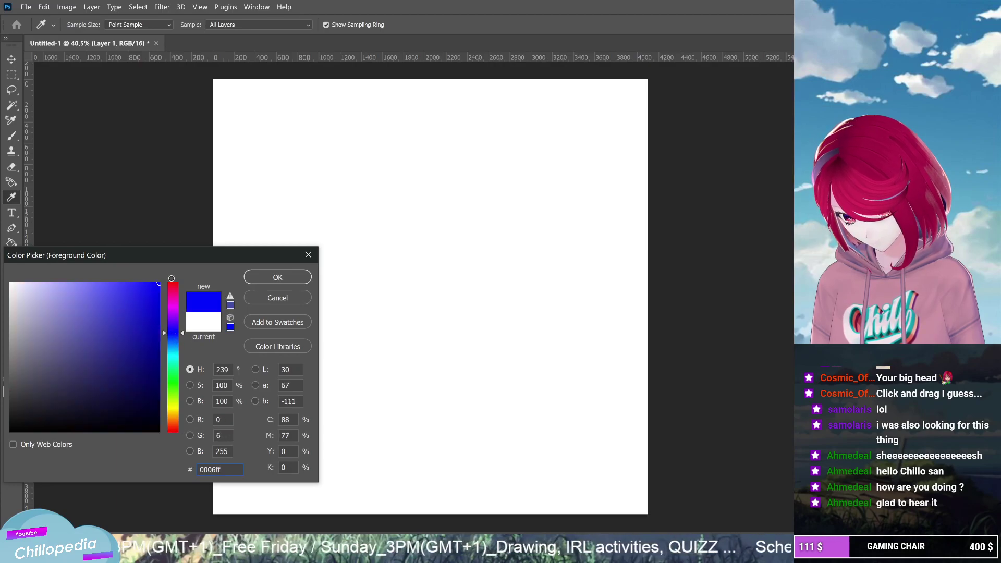
left_click(277, 278)
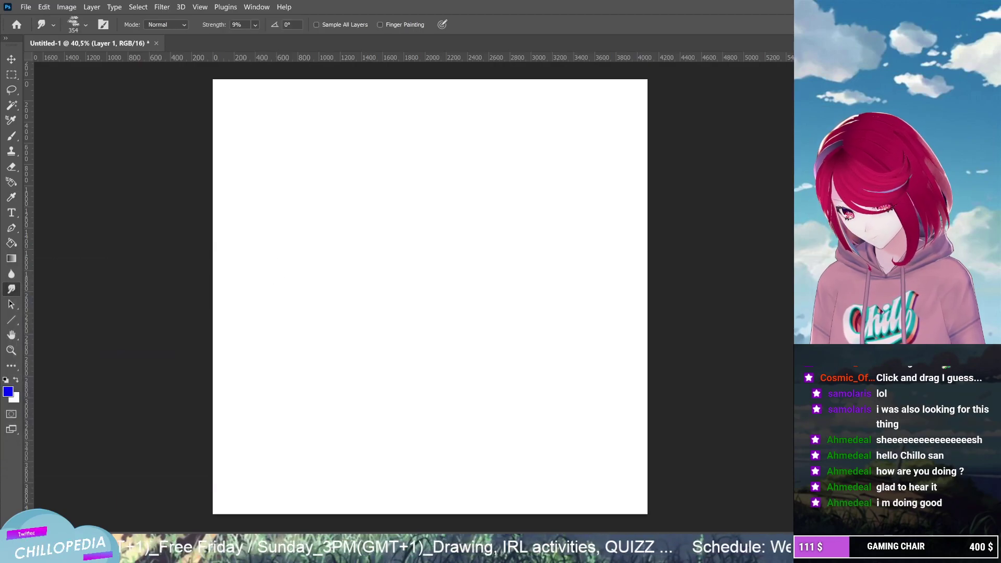
Browse the Smudge Tool's brush presets from Kyle's Impressionist Blender 1 back up to the General Brushes folder
left_click(85, 25)
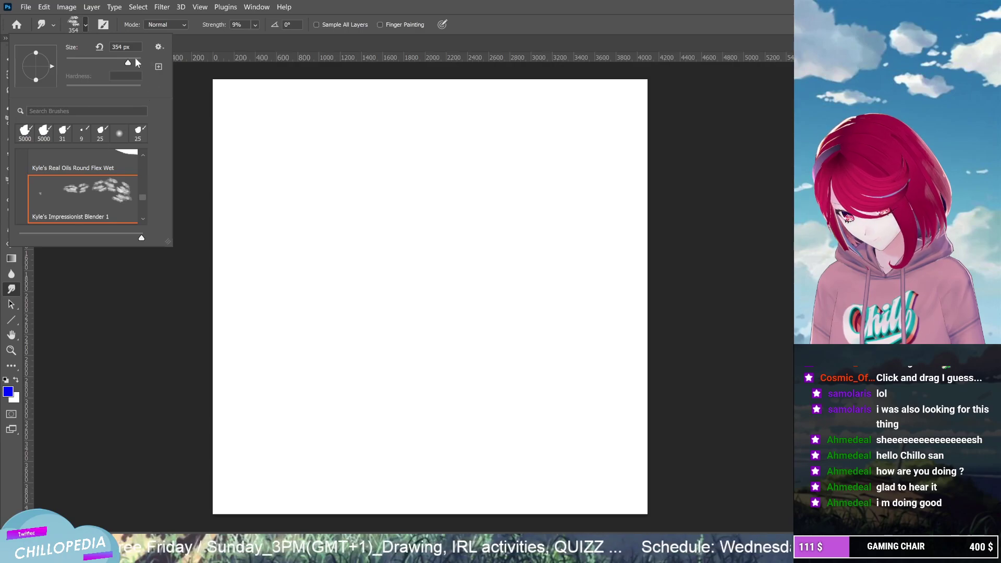
scroll(144, 153, "up", 6)
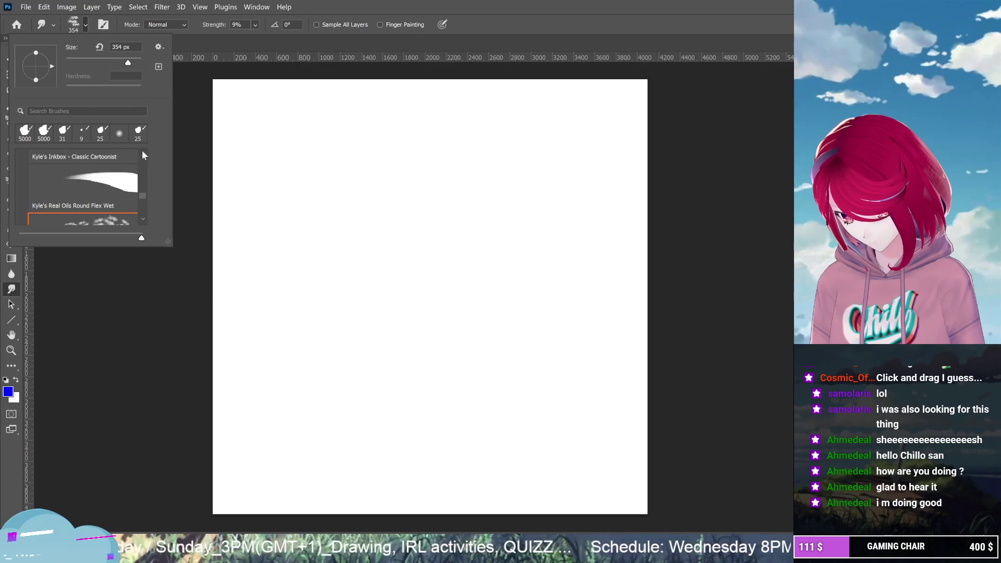
scroll(144, 154, "up", 4)
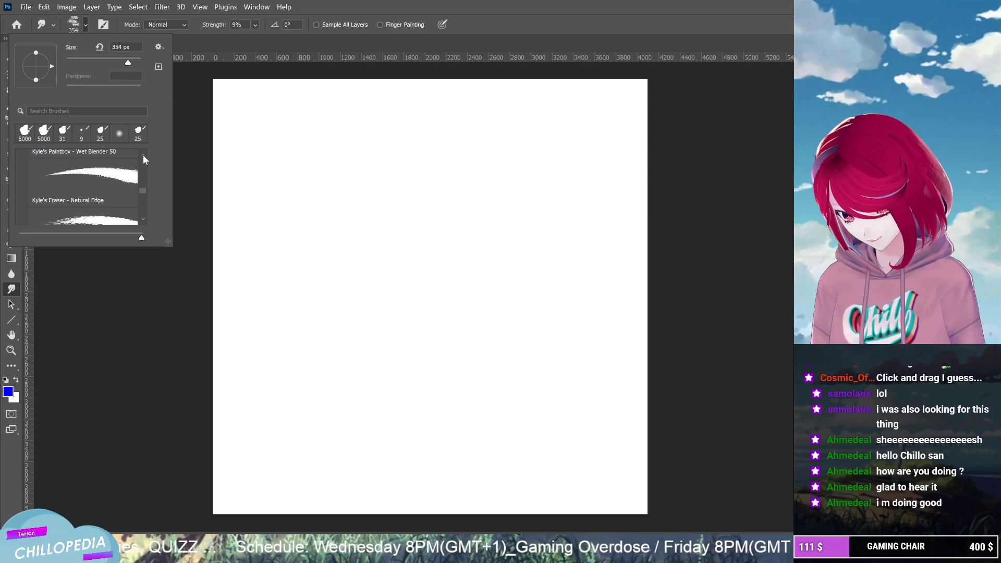
scroll(142, 157, "up", 1)
scroll(144, 155, "up", 2)
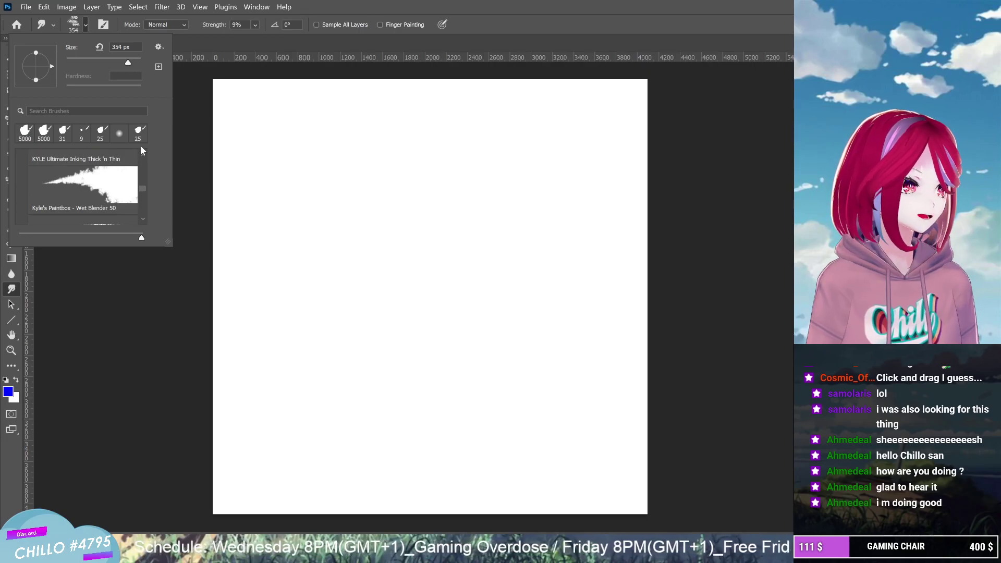
scroll(144, 155, "up", 4)
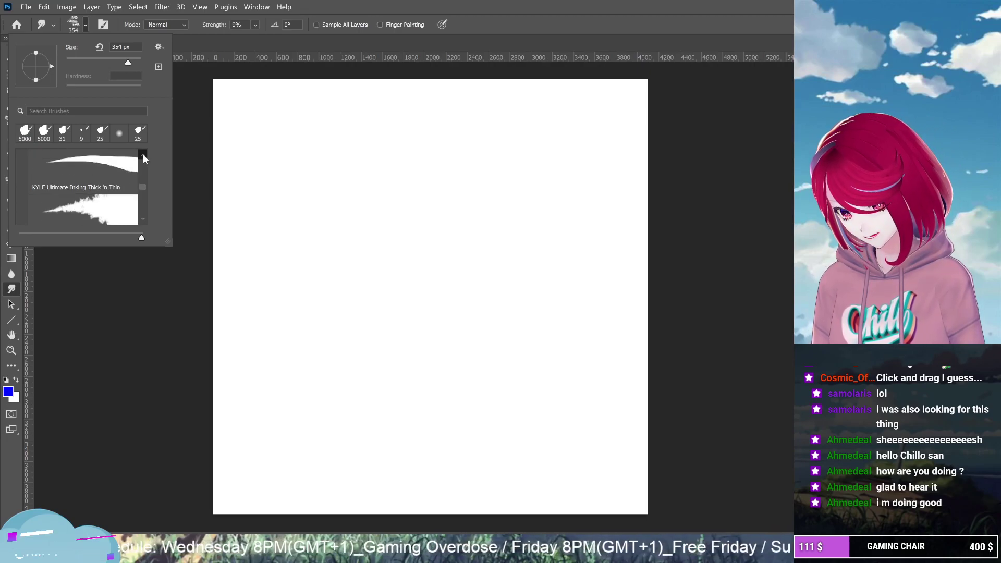
left_click_drag(146, 181, 149, 157)
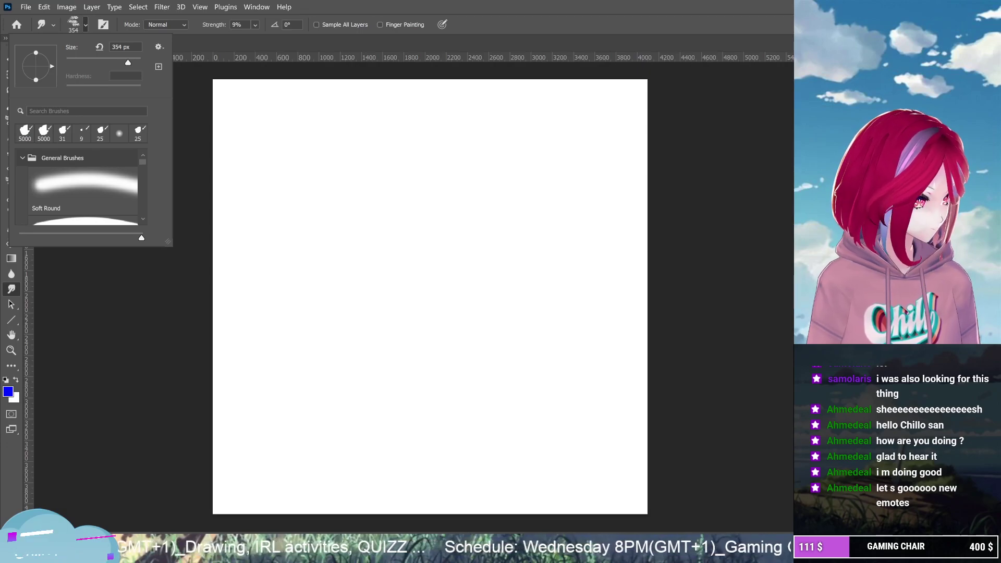
key("Escape")
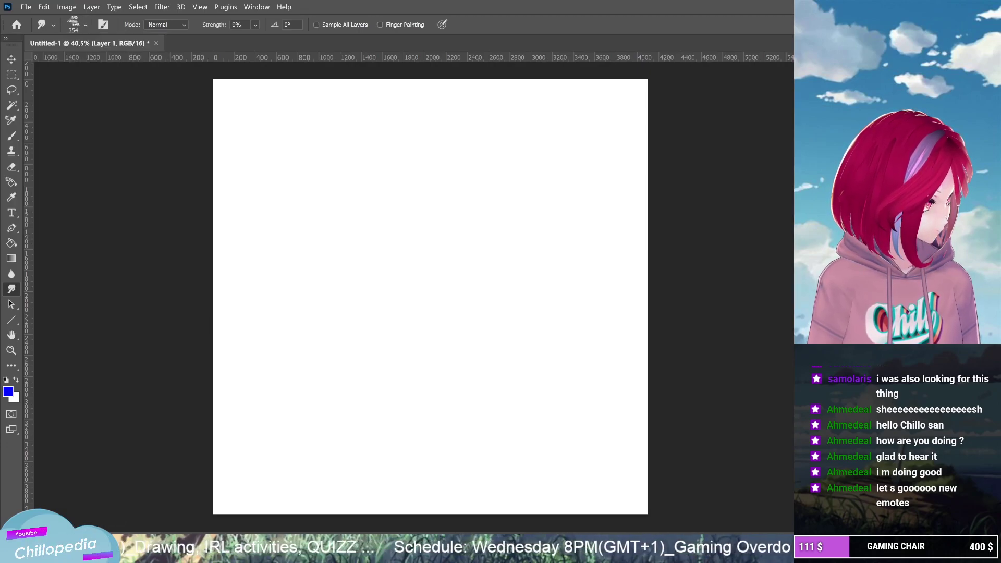
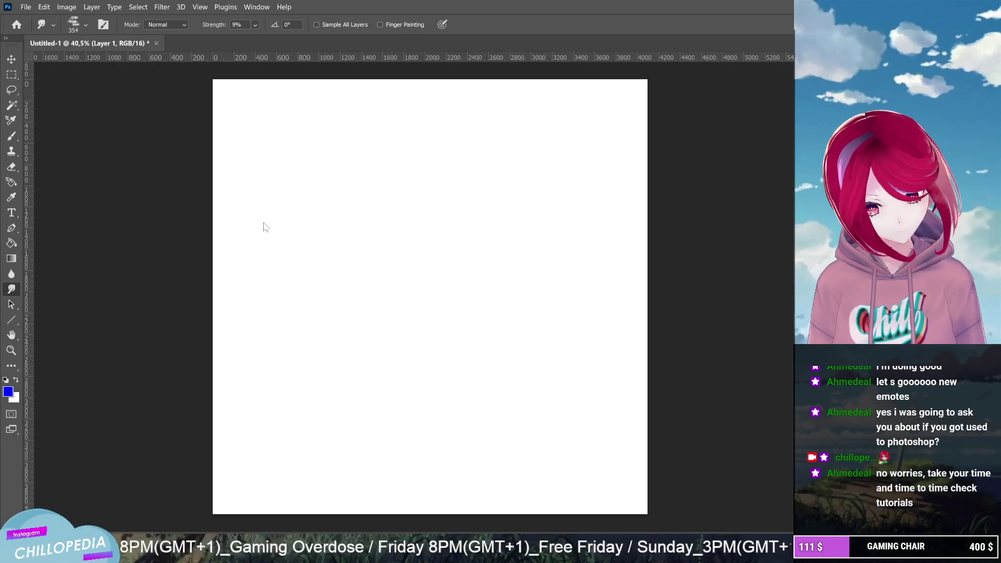
Switch to the Brush tool and select the Soft Round preset from General Brushes
left_click(53, 24)
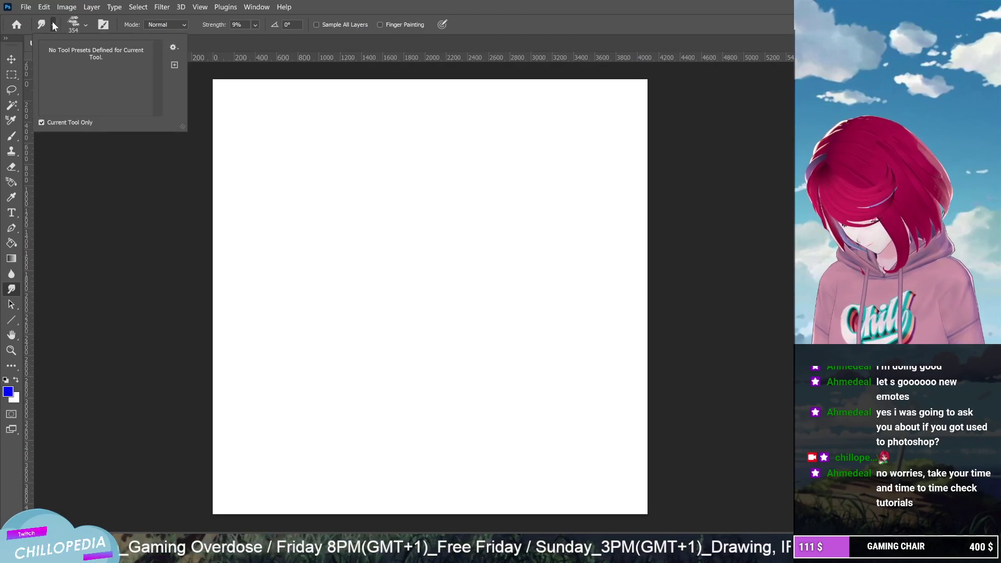
key("b")
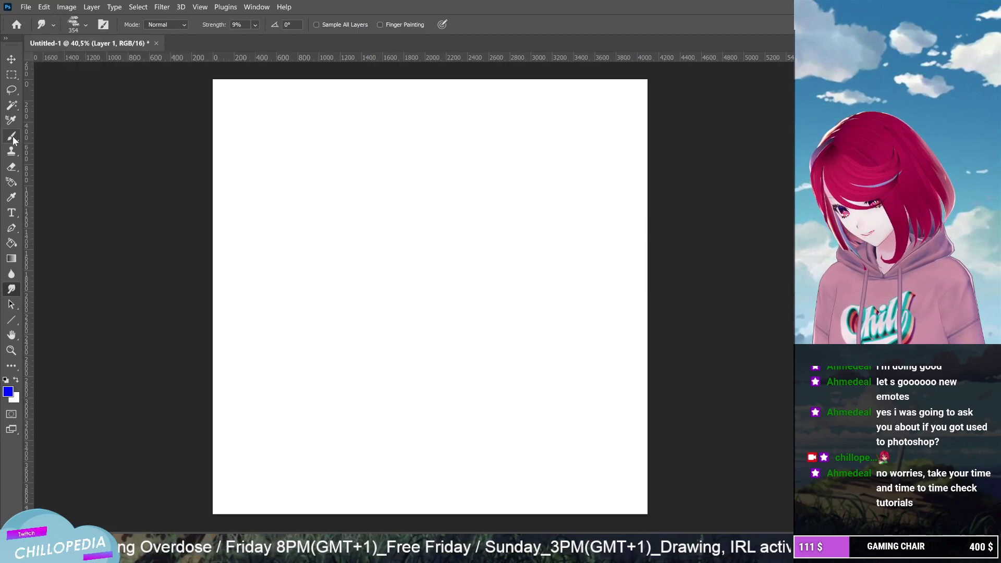
left_click(86, 25)
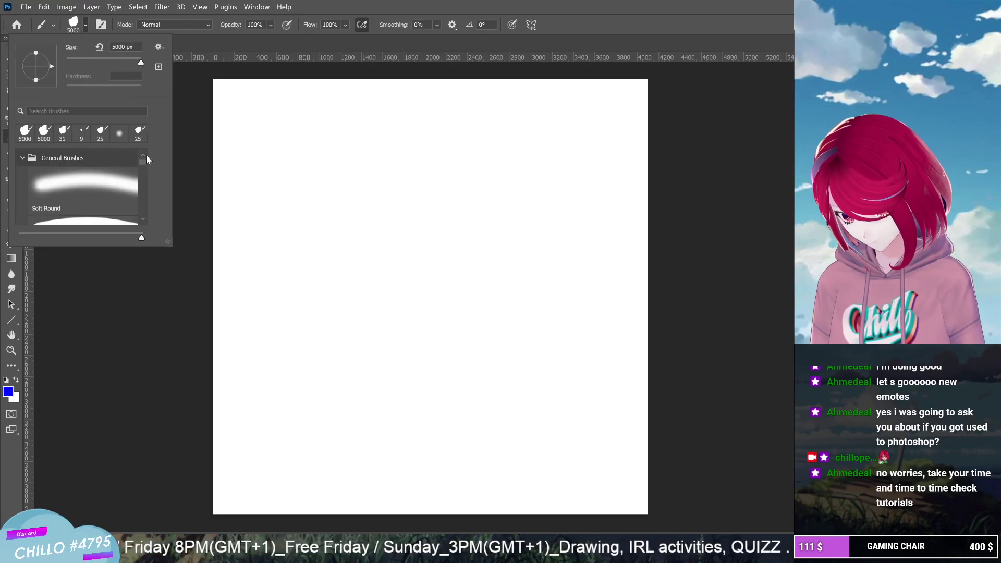
left_click(115, 197)
scroll(142, 219, "down", 2)
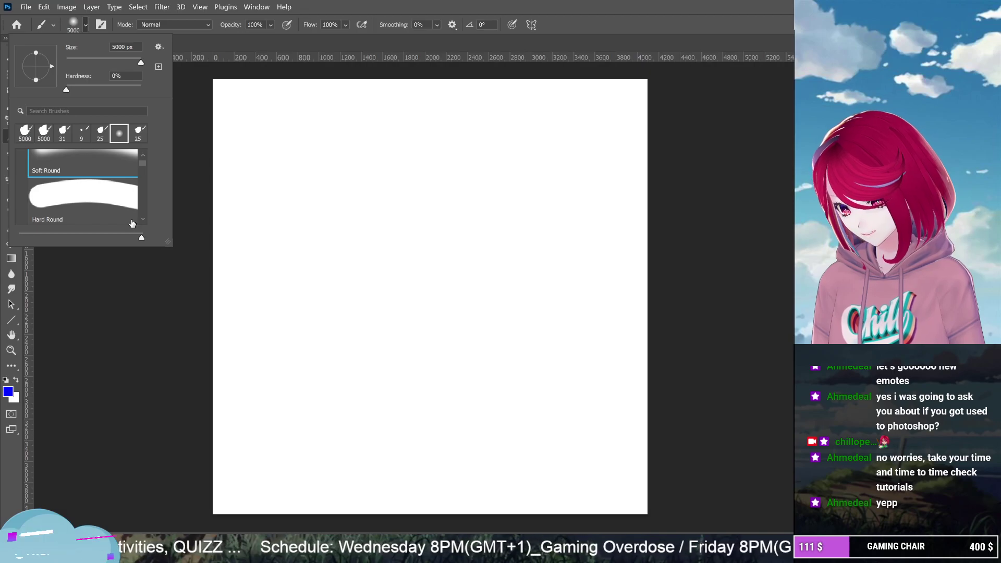
Select the Hard Round preset, followed by Hard Round Pressure Size, from General Brushes
key("Escape")
left_click(86, 23)
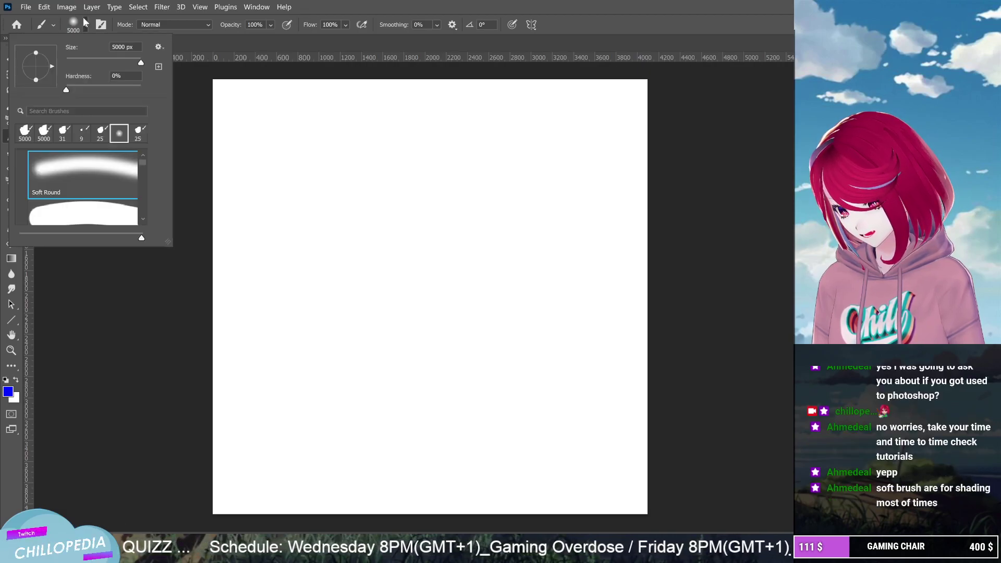
scroll(141, 215, "down", 2)
left_click(139, 219)
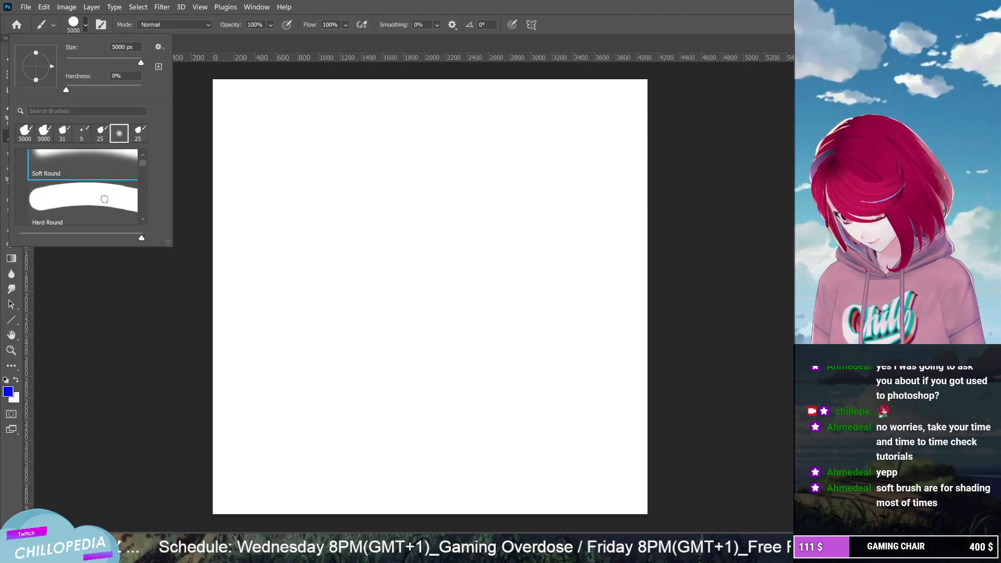
scroll(144, 221, "down", 4)
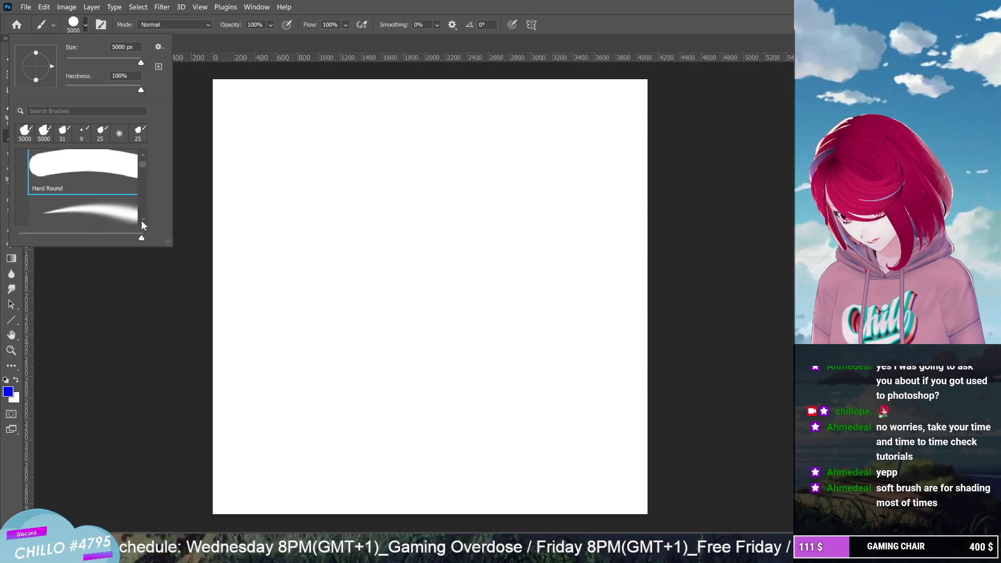
scroll(140, 225, "down", 3)
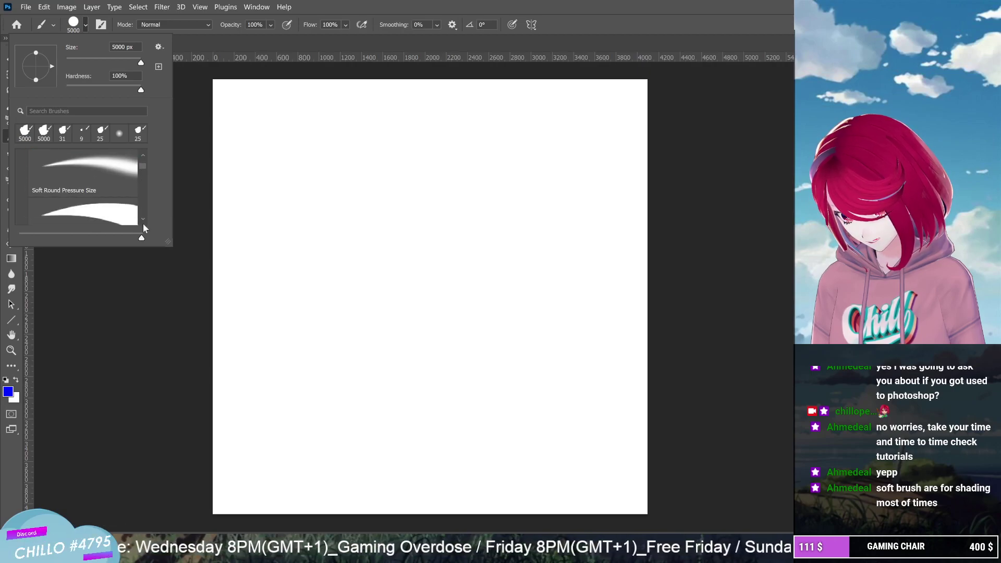
scroll(143, 228, "down", 1)
scroll(142, 223, "down", 2)
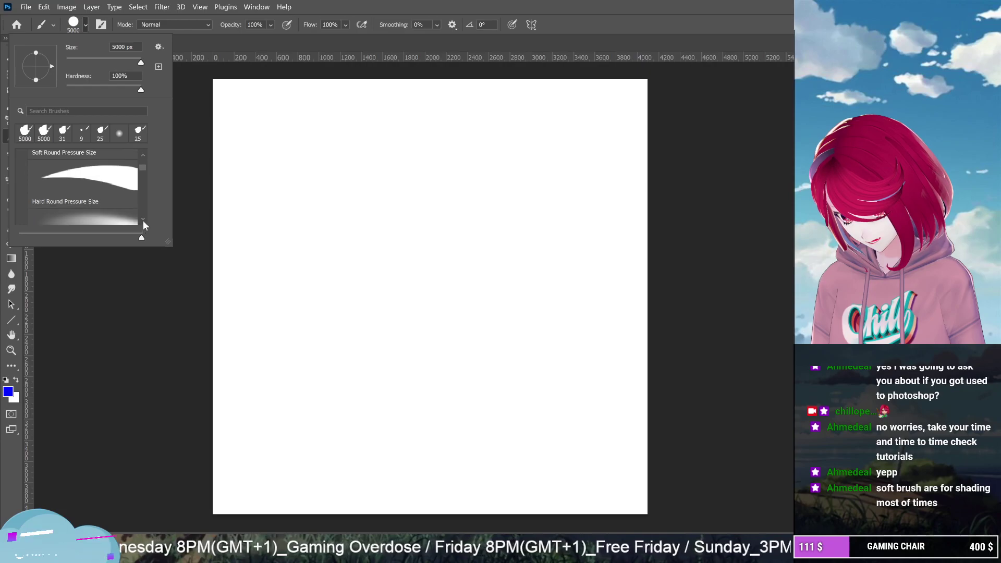
left_click(104, 183)
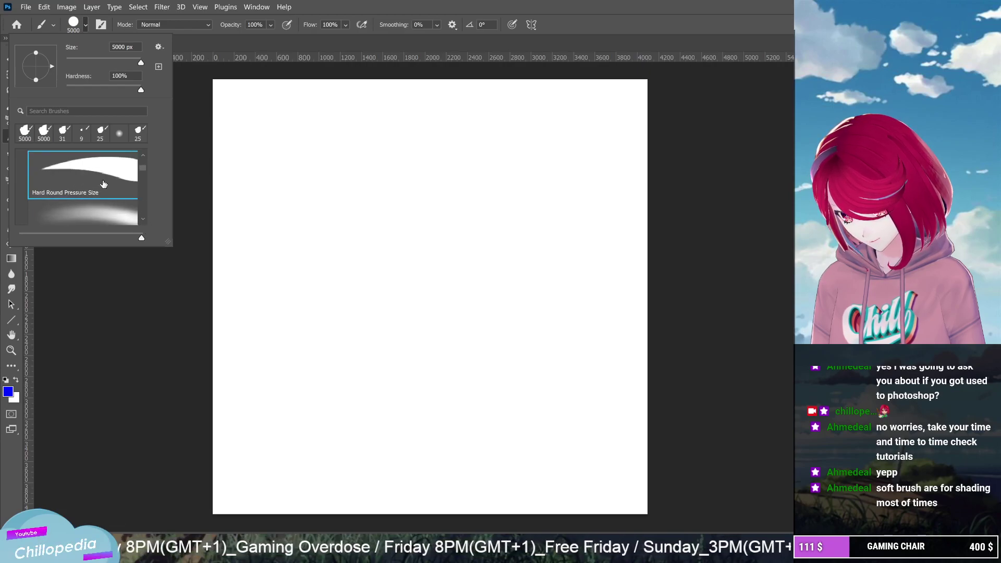
left_click(177, 184)
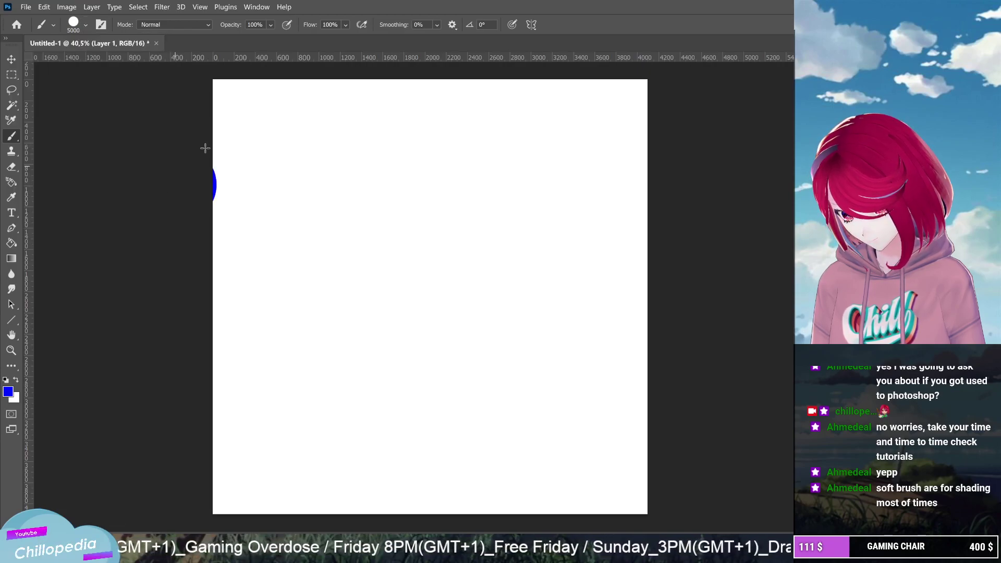
Reduce the Hard Round Pressure Size brush to 45 px
left_click(86, 25)
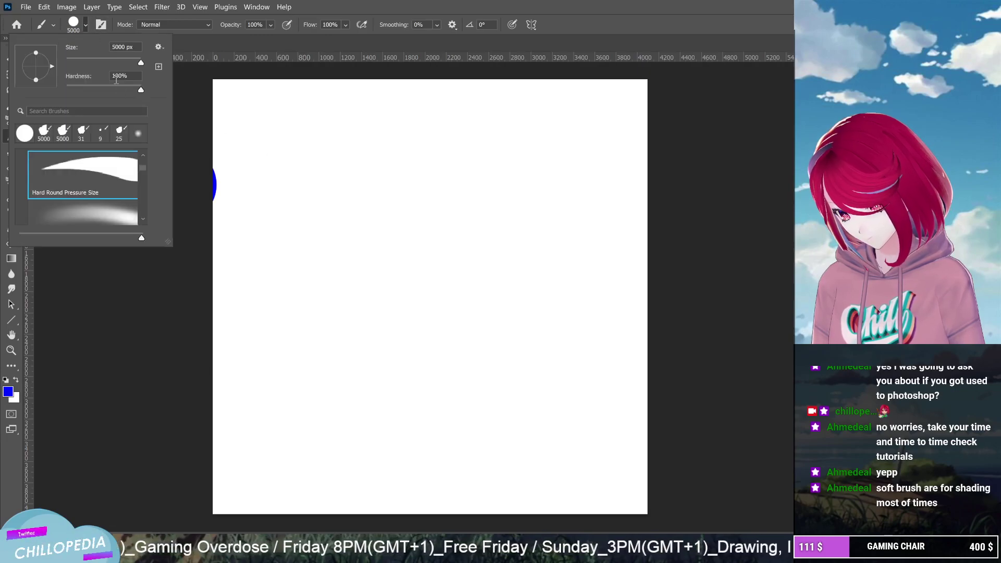
left_click_drag(141, 63, 126, 64)
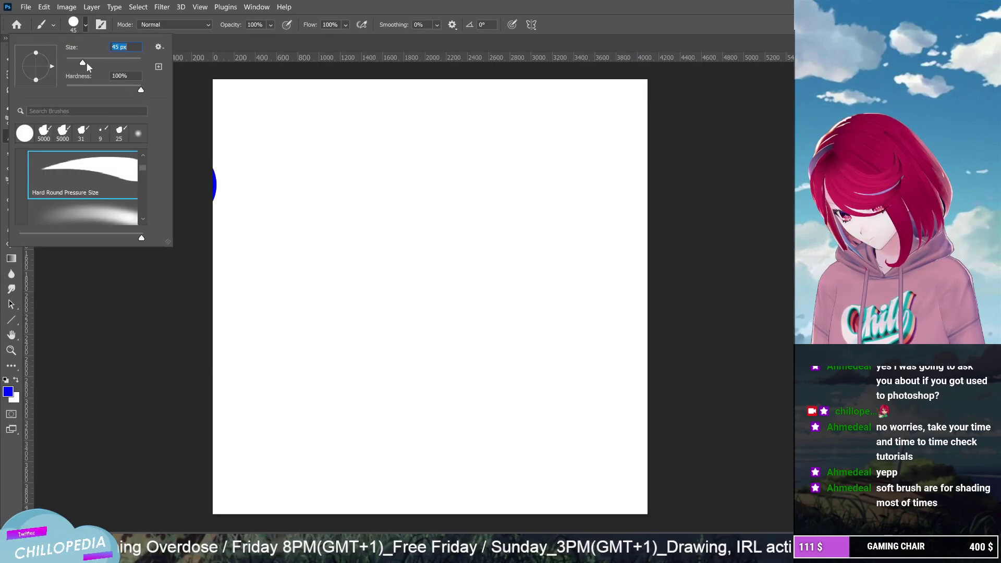
left_click(115, 274)
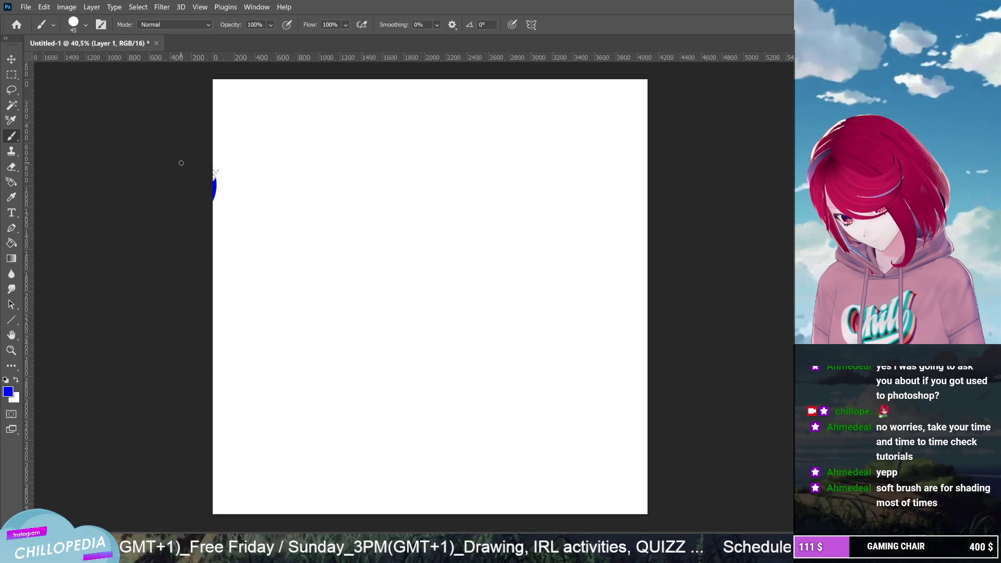
Undo the eraser stroke and the stray blue brush marks at the canvas edge
left_click(43, 7)
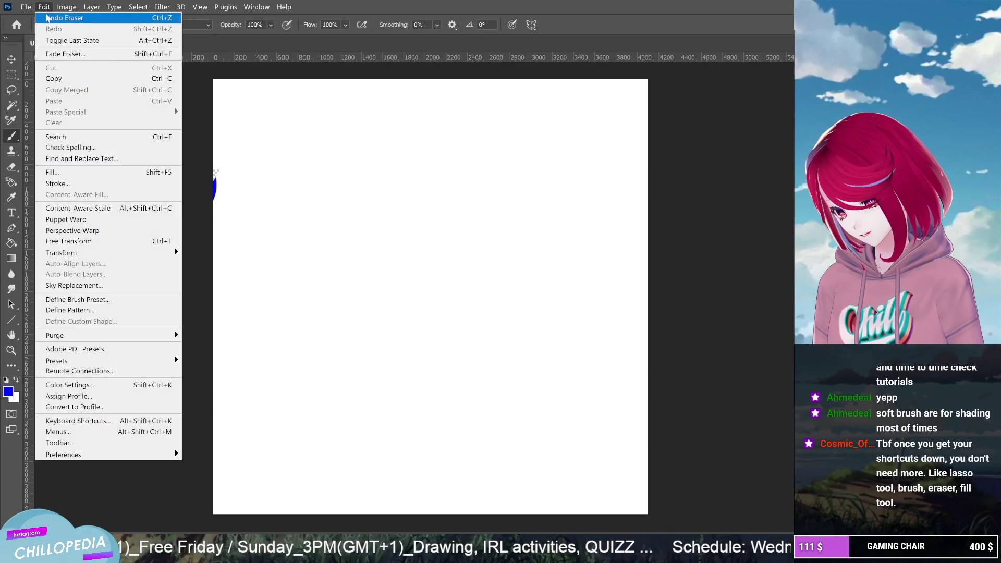
left_click(43, 7)
left_click(67, 7)
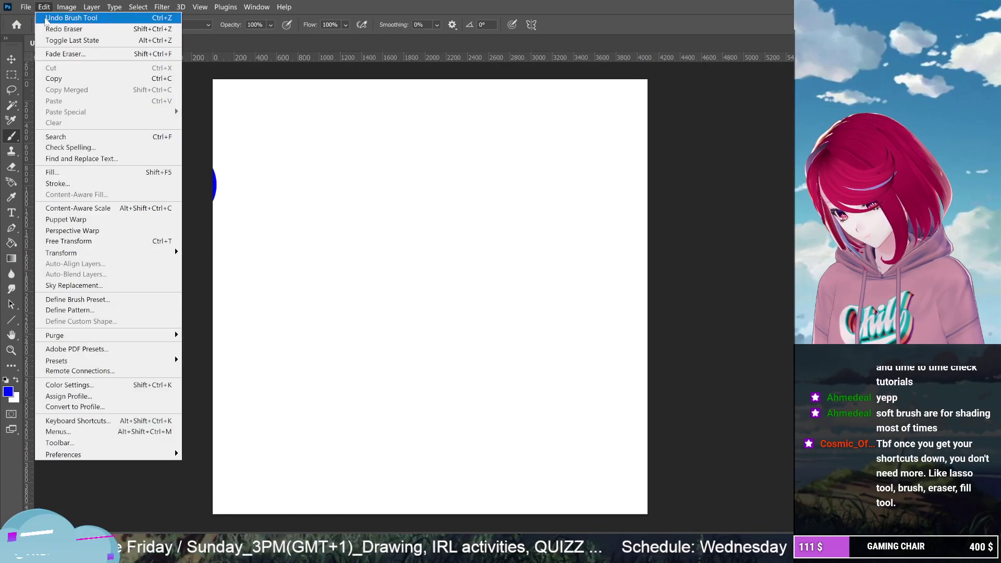
left_click(44, 6)
left_click(67, 7)
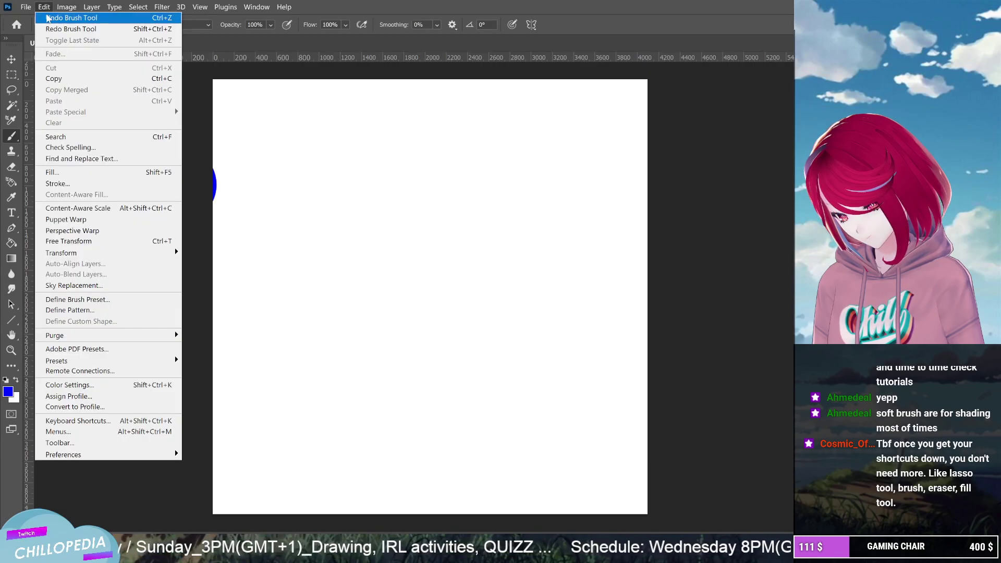
left_click(47, 17)
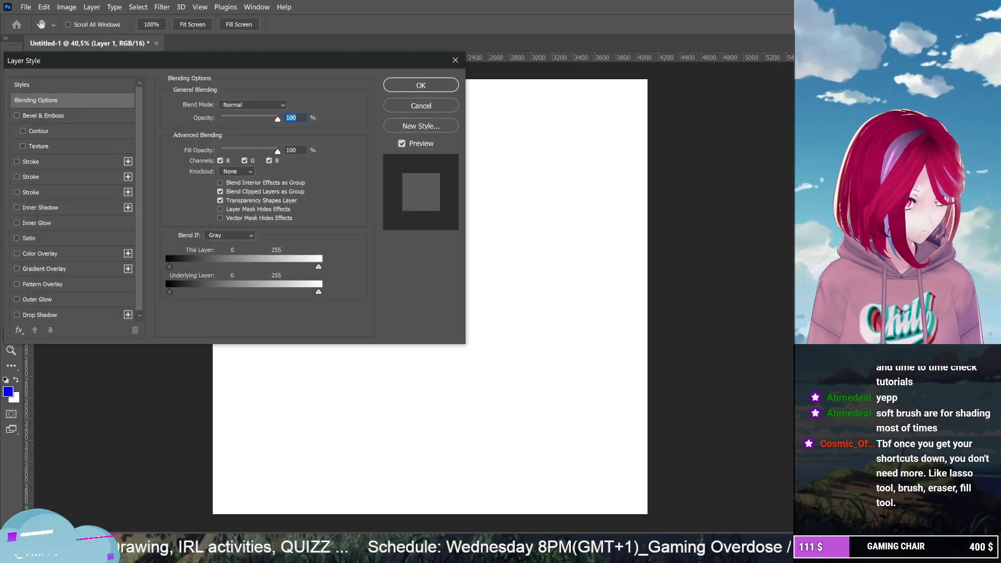
Dismiss the Layer Style dialog, add a new layer and paint four wavy blue pressure-tapered test strokes across the canvas
left_click(441, 105)
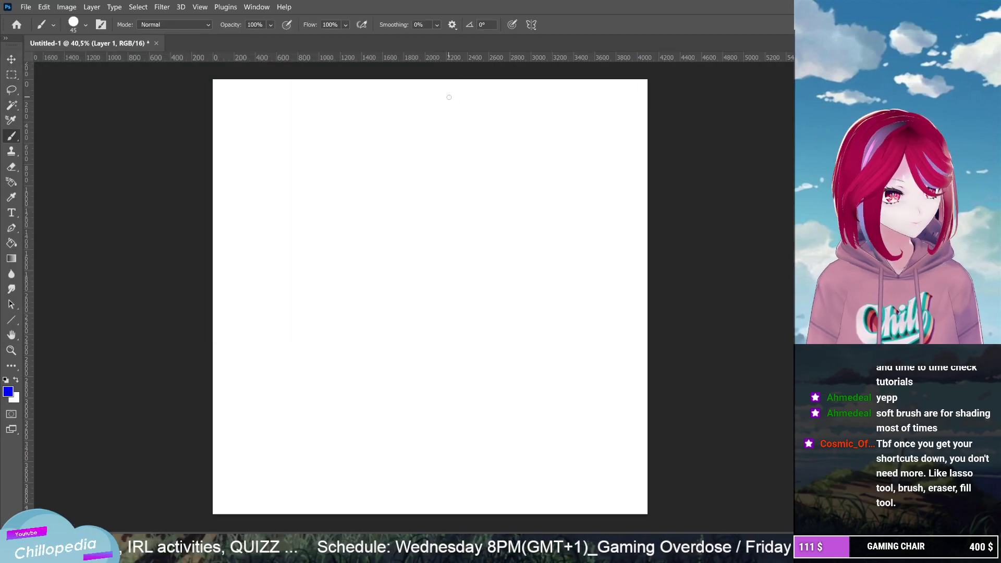
key("ctrl+shift+alt+n")
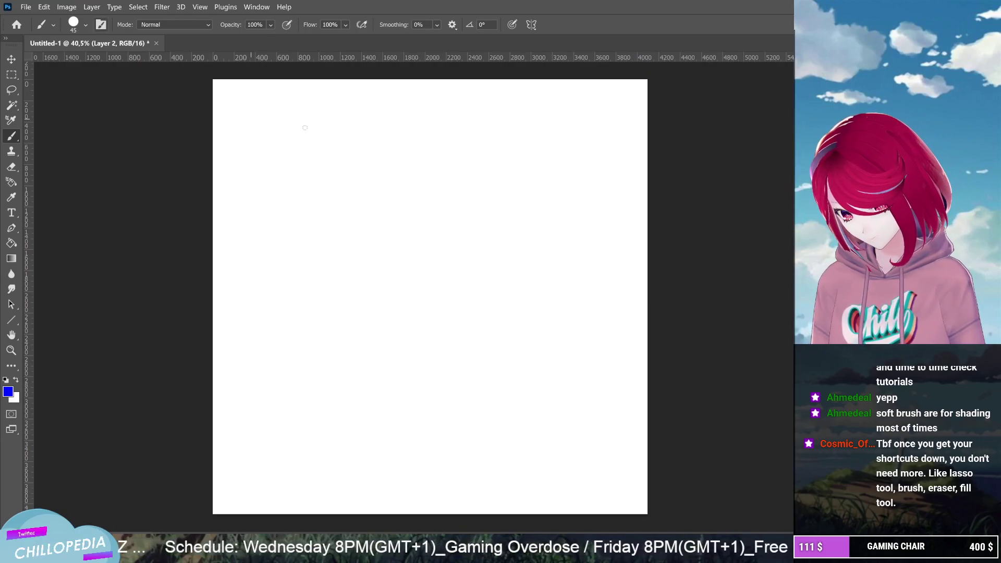
mouse_move(333, 152)
left_mouse_down()
mouse_move(323, 167)
mouse_move(453, 276)
left_mouse_up()
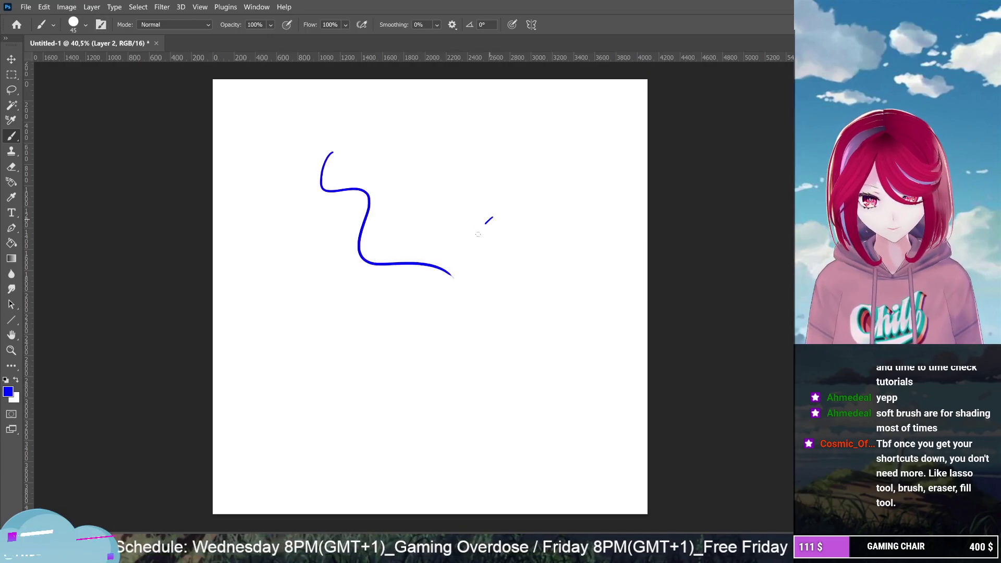
left_click_drag(493, 217, 529, 350)
mouse_move(430, 325)
left_mouse_down()
mouse_move(479, 408)
mouse_move(558, 423)
left_mouse_up()
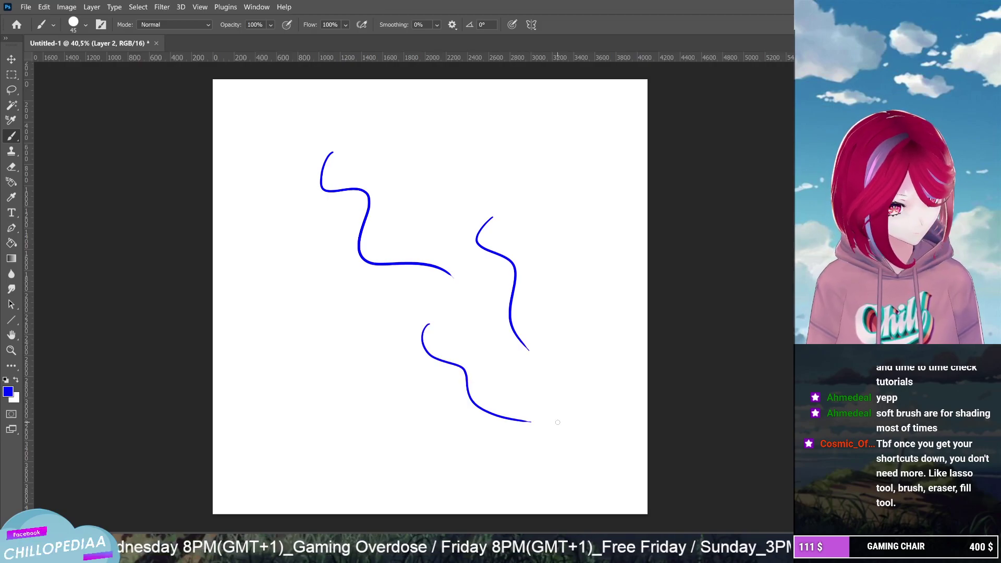
left_click_drag(493, 284, 561, 283)
left_click_drag(566, 422, 499, 389)
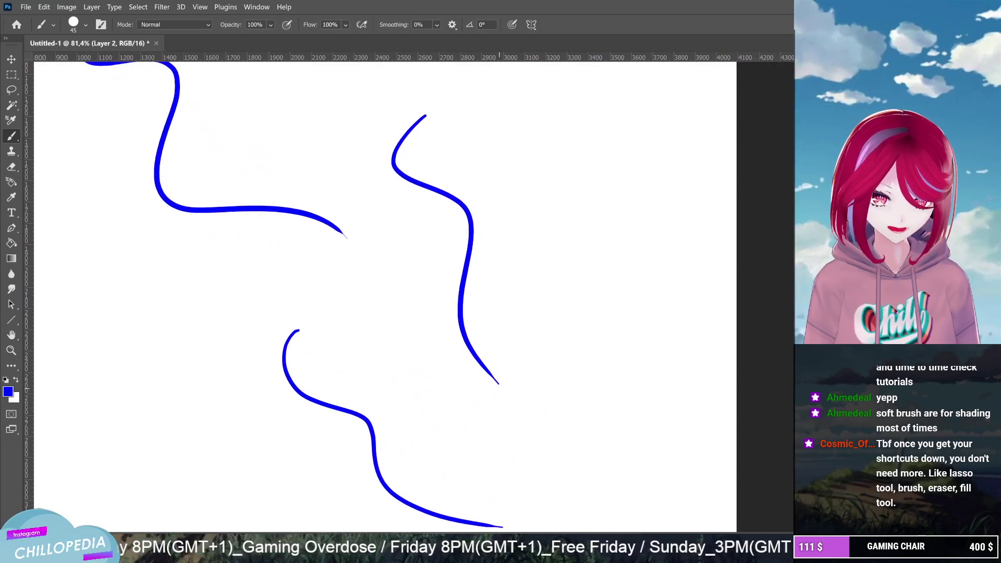
scroll(591, 419, "up", 5)
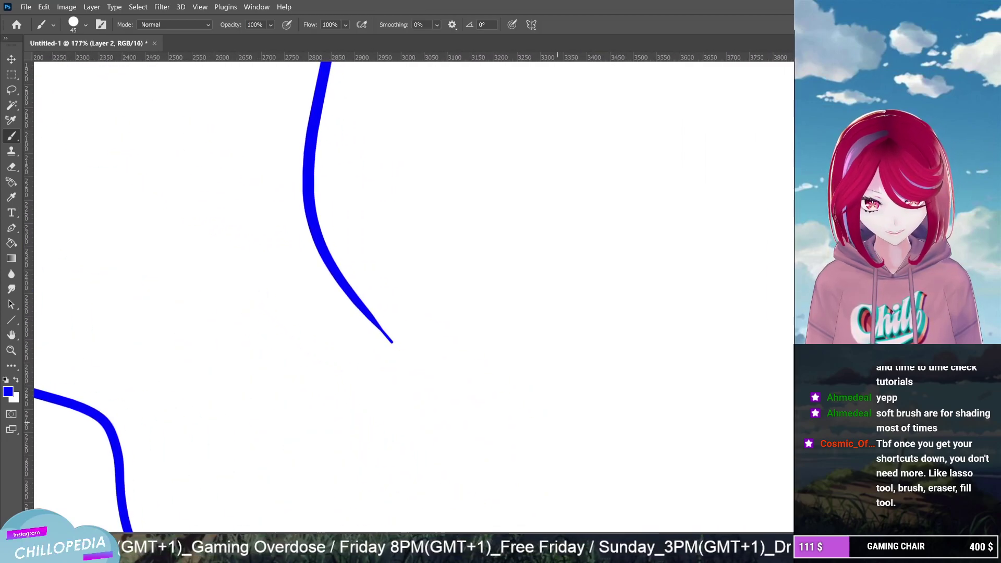
left_click_drag(482, 268, 452, 343)
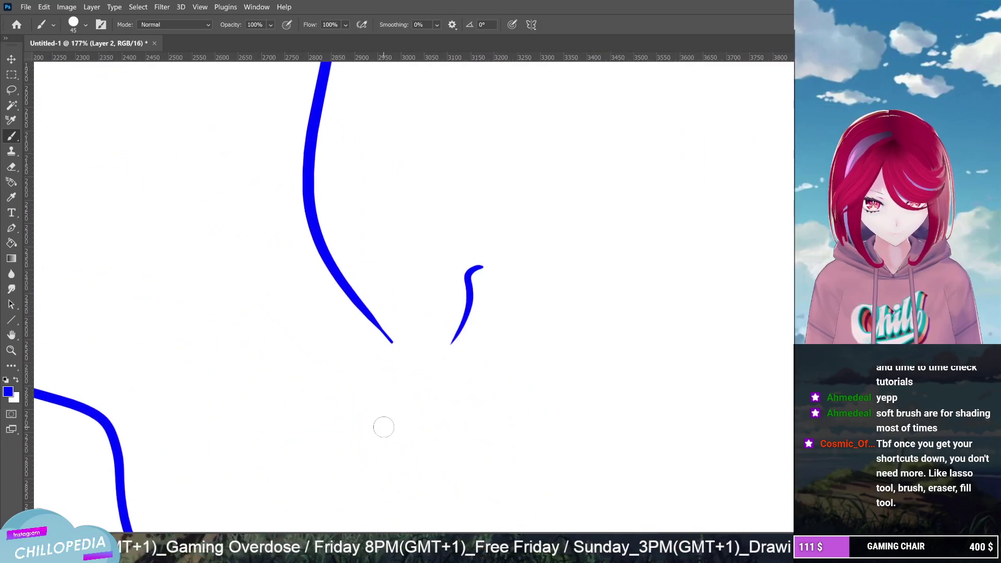
Switch to the Hard Round brush preset and paint four thick wavy blue test strokes beside the tapered ones for comparison
left_click(86, 24)
left_click(144, 157)
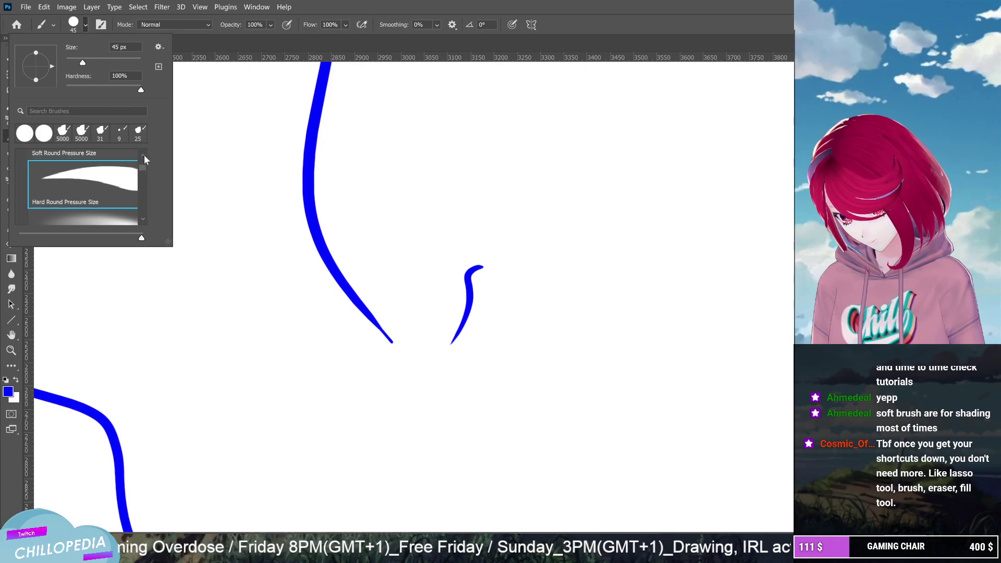
left_click(144, 156)
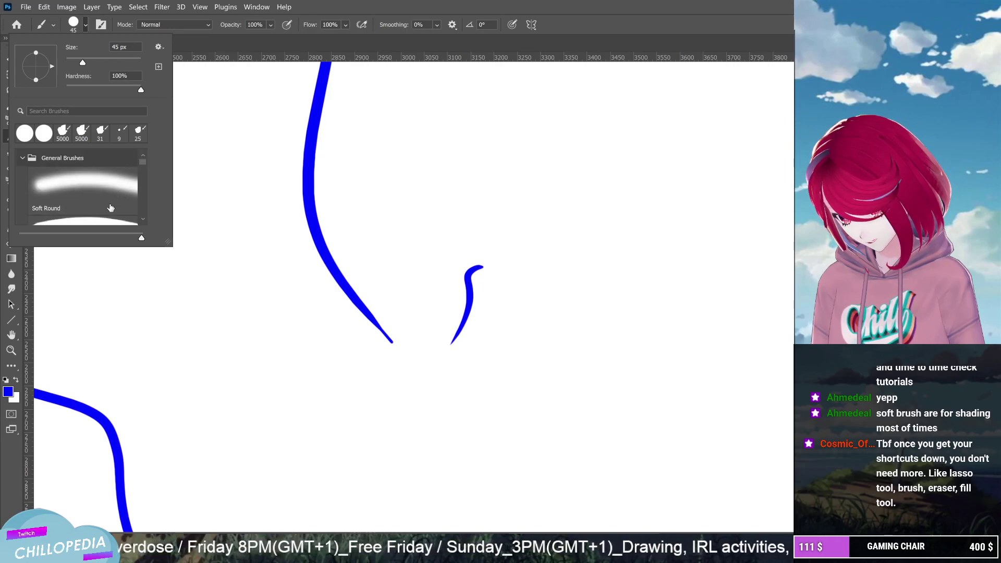
left_click(106, 221)
left_click_drag(463, 127, 563, 245)
right_click(620, 282)
left_click(632, 137)
mouse_move(632, 137)
left_mouse_down()
mouse_move(618, 171)
mouse_move(630, 353)
left_mouse_up()
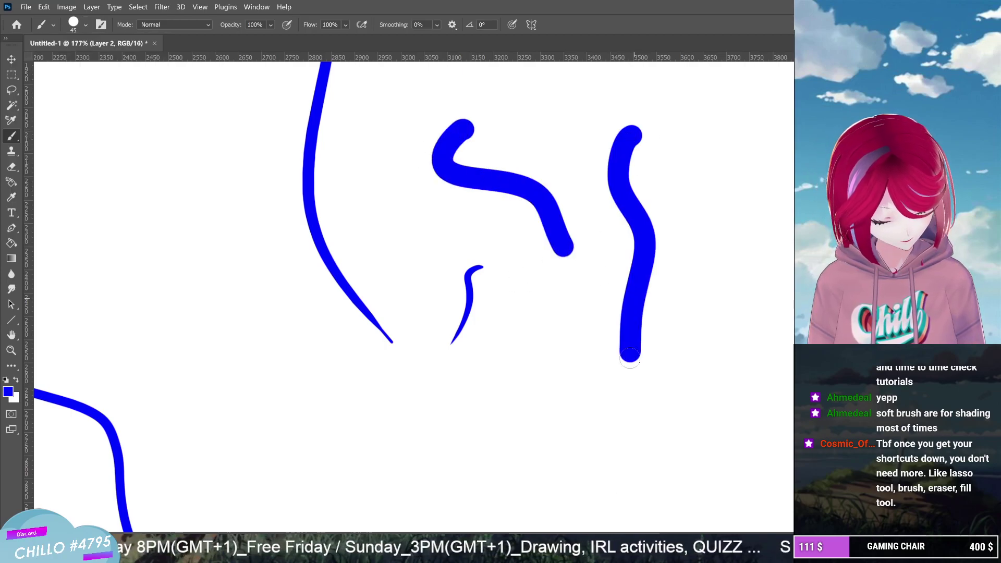
mouse_move(694, 319)
left_mouse_down()
mouse_move(602, 435)
mouse_move(543, 469)
left_mouse_up()
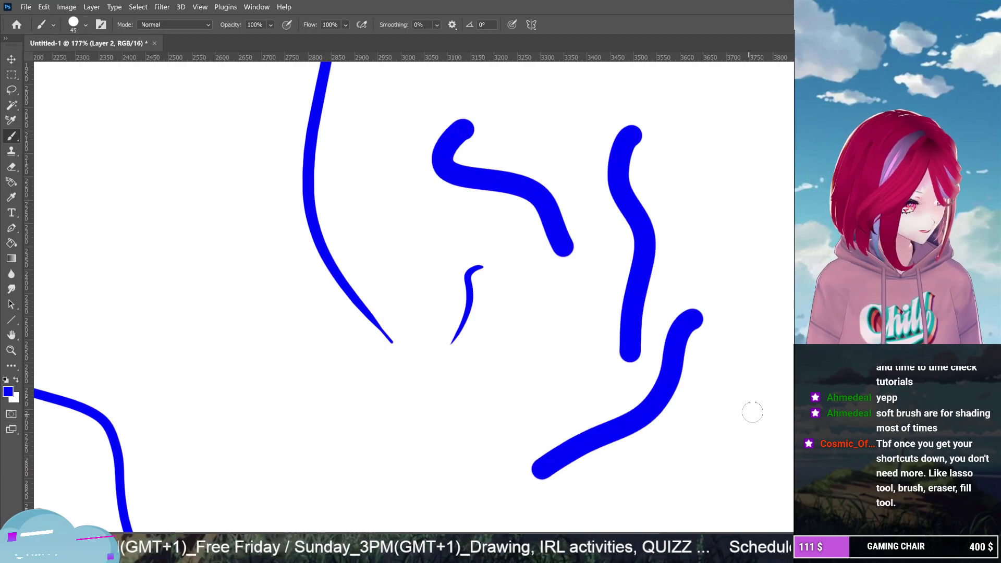
left_click_drag(743, 390, 688, 456)
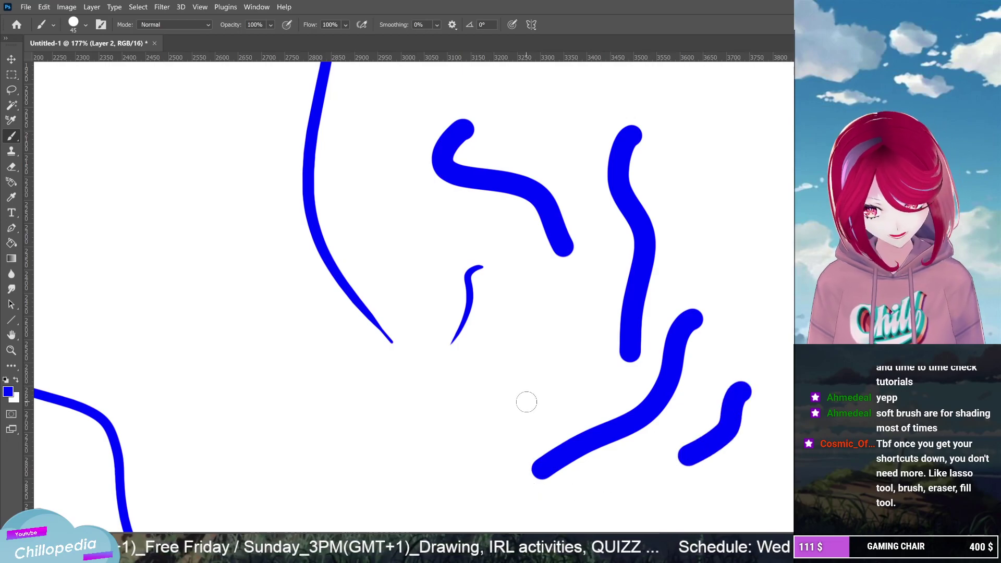
Switch the brush to the Hard Round Pressure Size preset
left_click(54, 26)
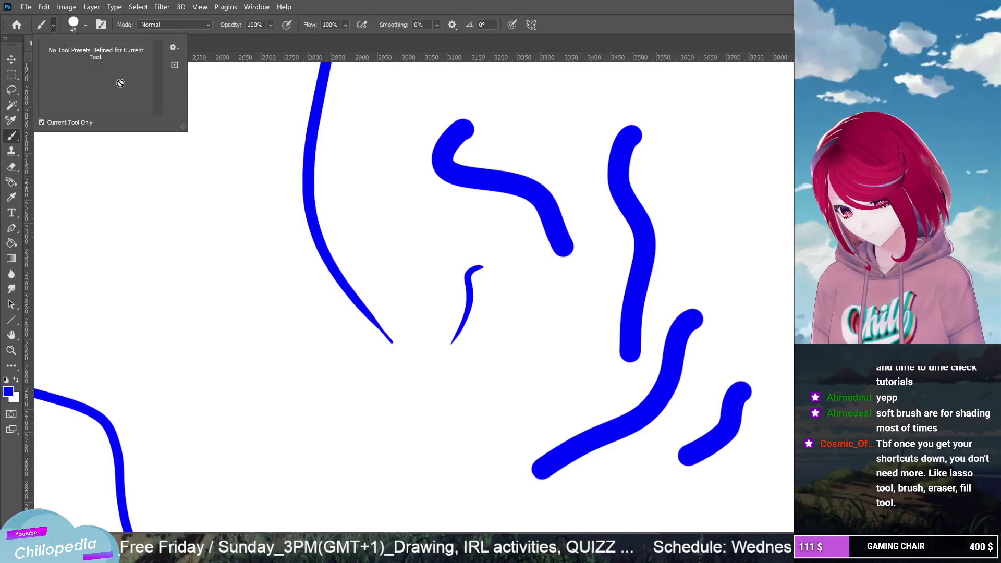
left_click(53, 26)
left_click(54, 26)
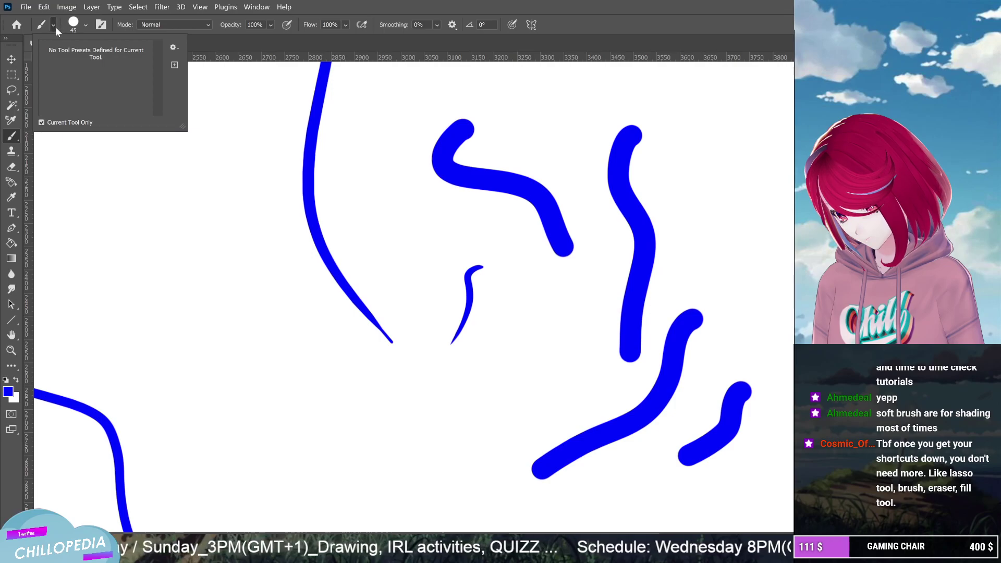
left_click(88, 23)
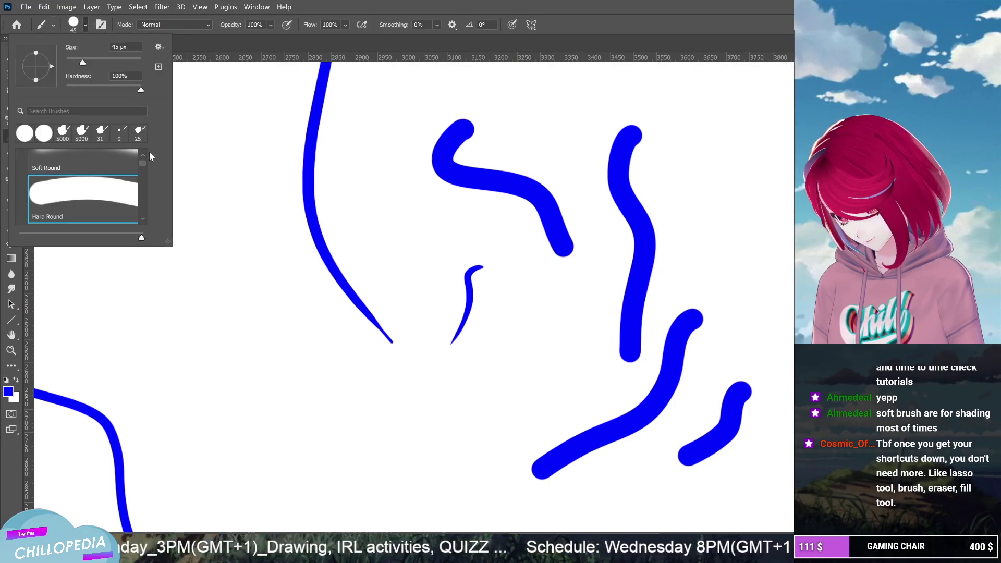
left_click(143, 220)
left_click(143, 220)
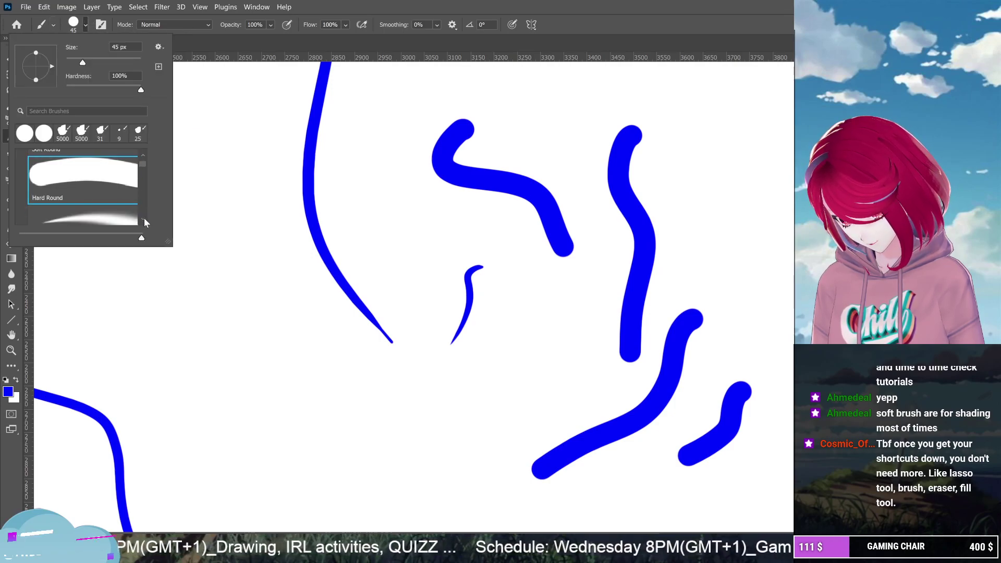
left_click(144, 219)
mouse_move(143, 162)
left_mouse_down()
mouse_move(142, 178)
mouse_move(143, 166)
left_mouse_up()
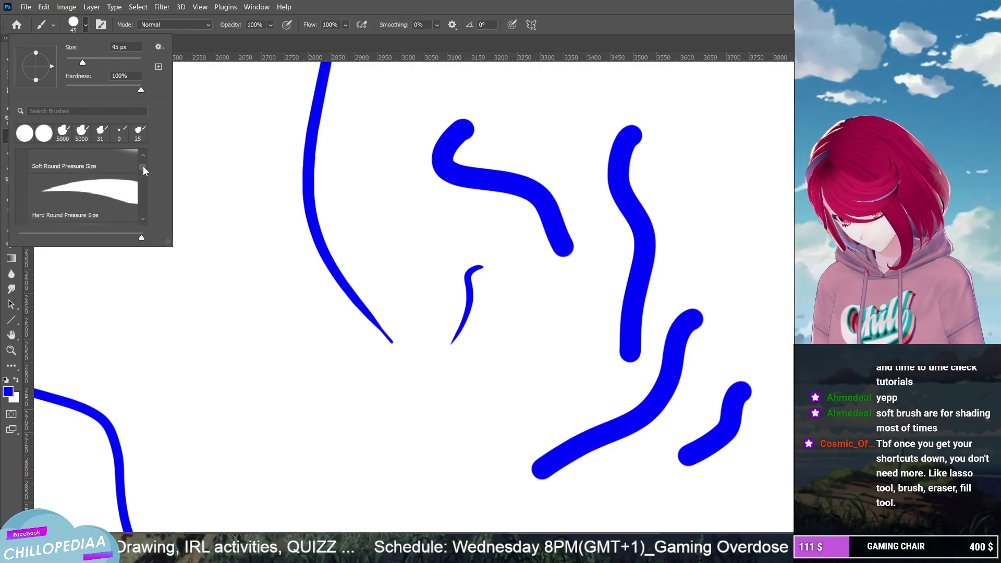
left_click(113, 196)
Paint a dot and three tapered wavy blue test strokes around the long tapered curve, and erase most of the short thick stroke
left_click(228, 166)
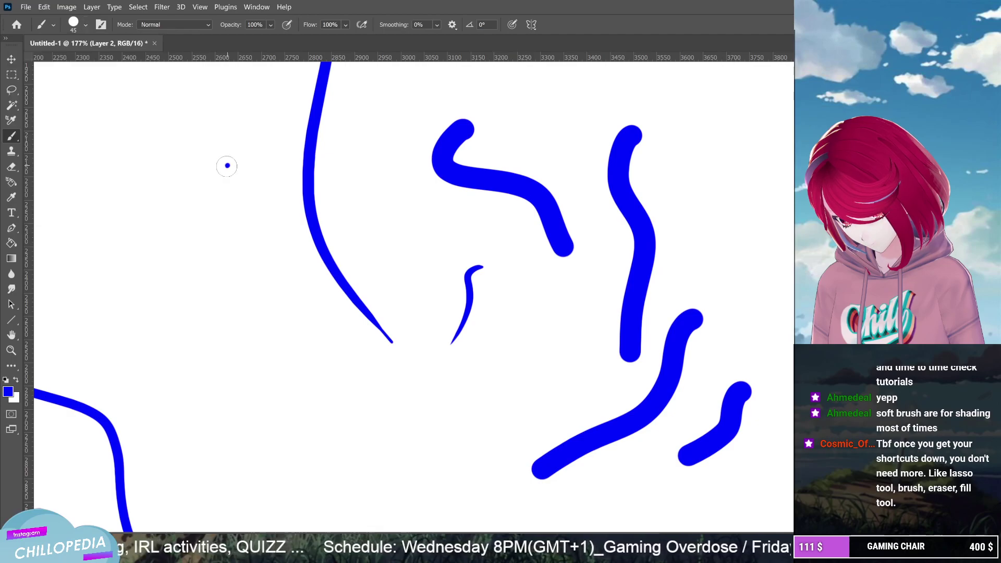
left_click_drag(227, 166, 185, 391)
left_click_drag(300, 293, 272, 411)
left_click_drag(361, 357, 367, 433)
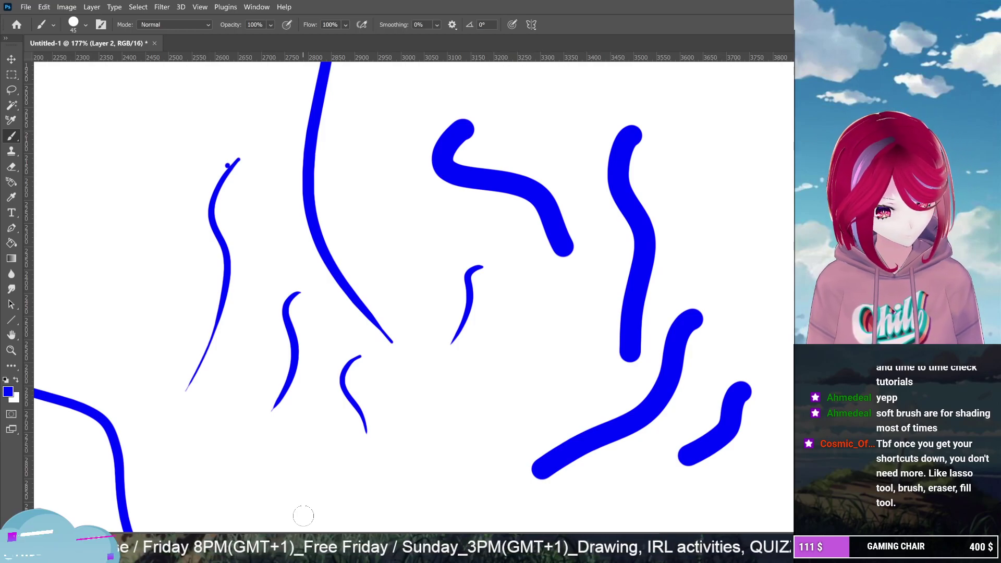
mouse_move(753, 386)
left_mouse_down()
mouse_move(713, 399)
mouse_move(763, 411)
mouse_move(733, 410)
mouse_move(655, 460)
mouse_move(757, 408)
mouse_move(719, 427)
mouse_move(725, 446)
mouse_move(695, 452)
left_mouse_up()
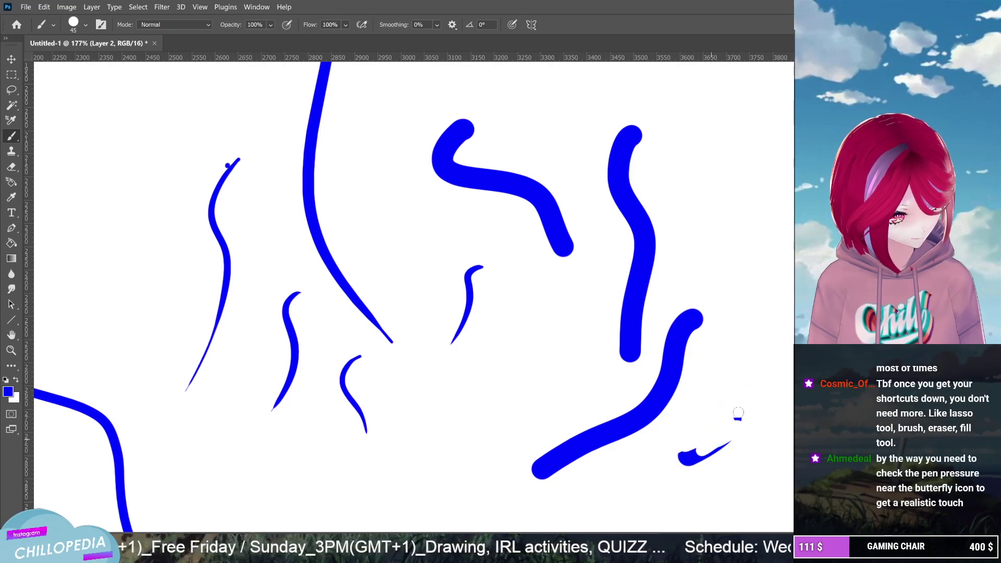
left_click_drag(738, 413, 735, 420)
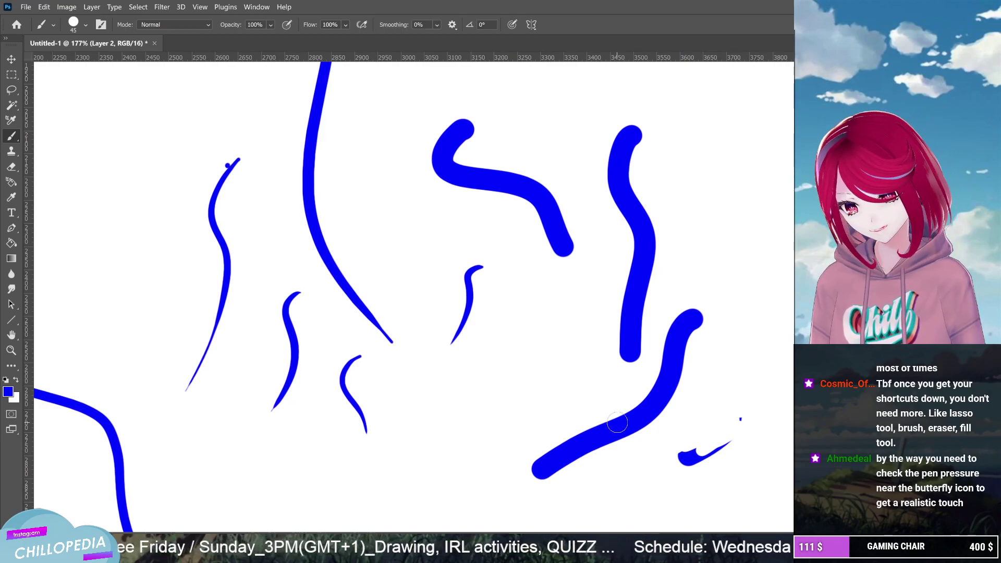
Undo the erasing on the short thick stroke and the newly painted dot and three tapered strokes
left_click(66, 7)
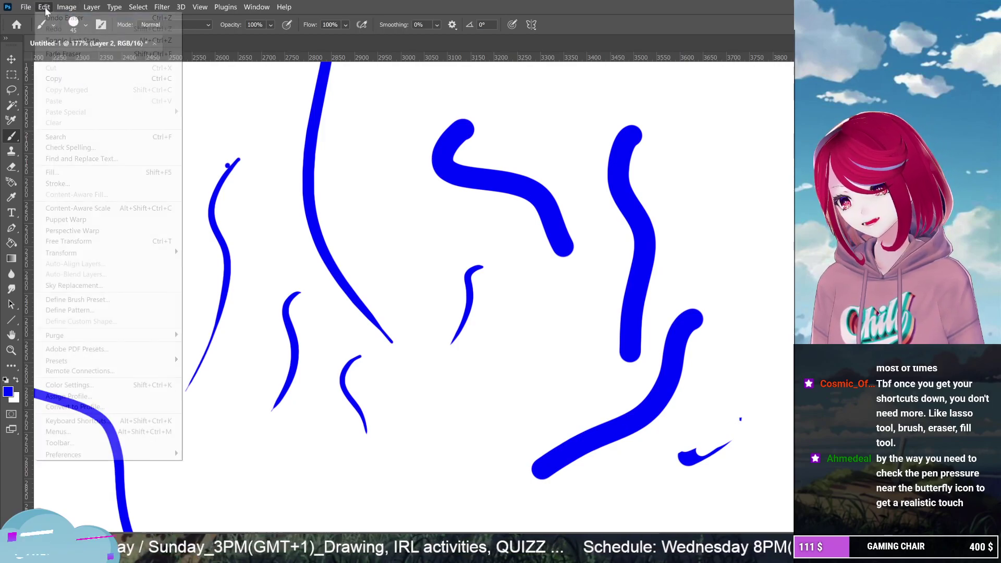
left_click(50, 18)
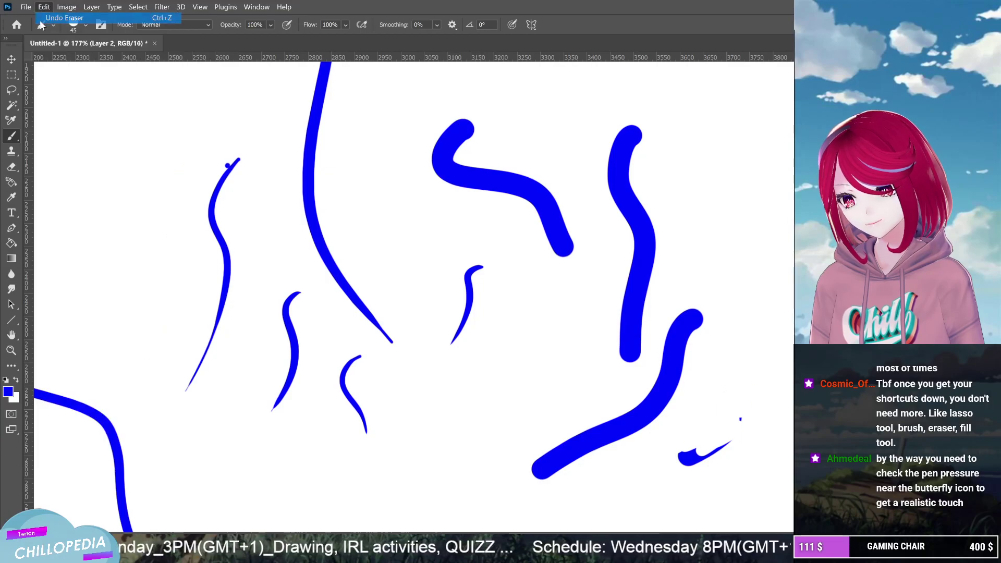
left_click(44, 7)
left_click(49, 19)
left_click(44, 6)
left_click(49, 18)
left_click(44, 6)
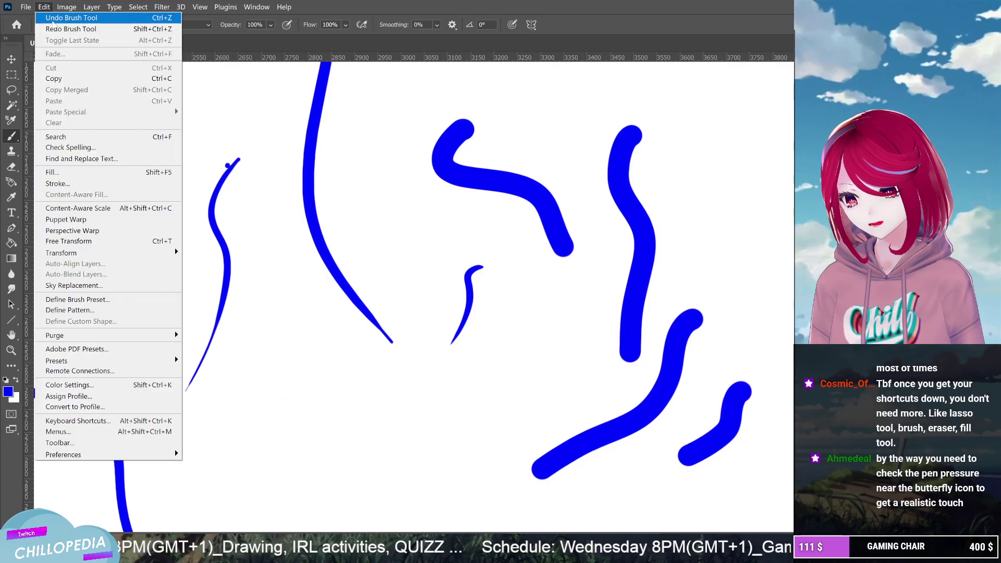
left_click(49, 18)
left_click(43, 7)
left_click(49, 19)
left_click(44, 7)
left_click(50, 18)
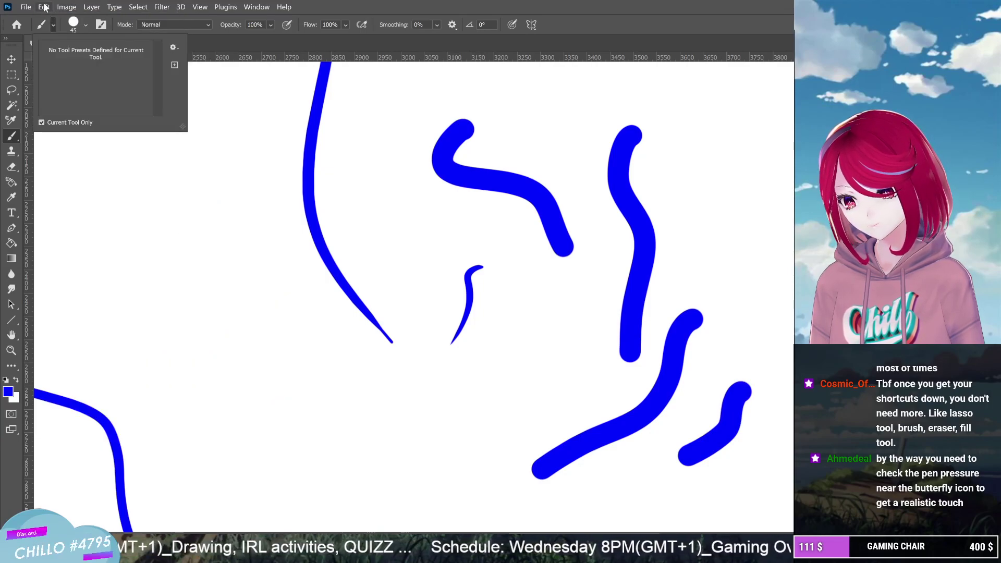
Undo the four thick wavy strokes made with the Hard Round brush
left_click(43, 7)
left_click(49, 18)
left_click(44, 7)
left_click(50, 19)
left_click(44, 7)
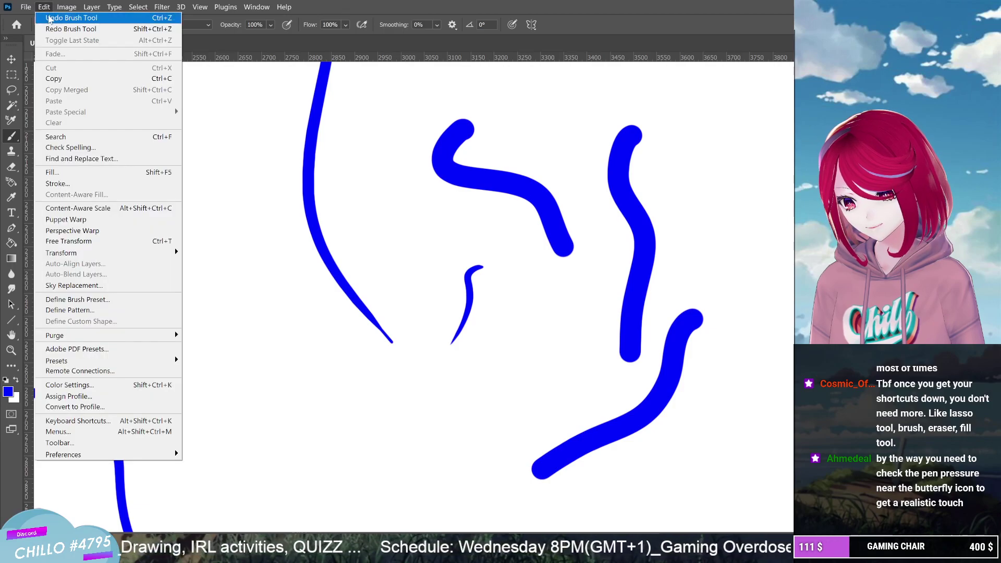
left_click(50, 18)
left_click(44, 6)
left_click(48, 18)
left_click(44, 7)
left_click(48, 18)
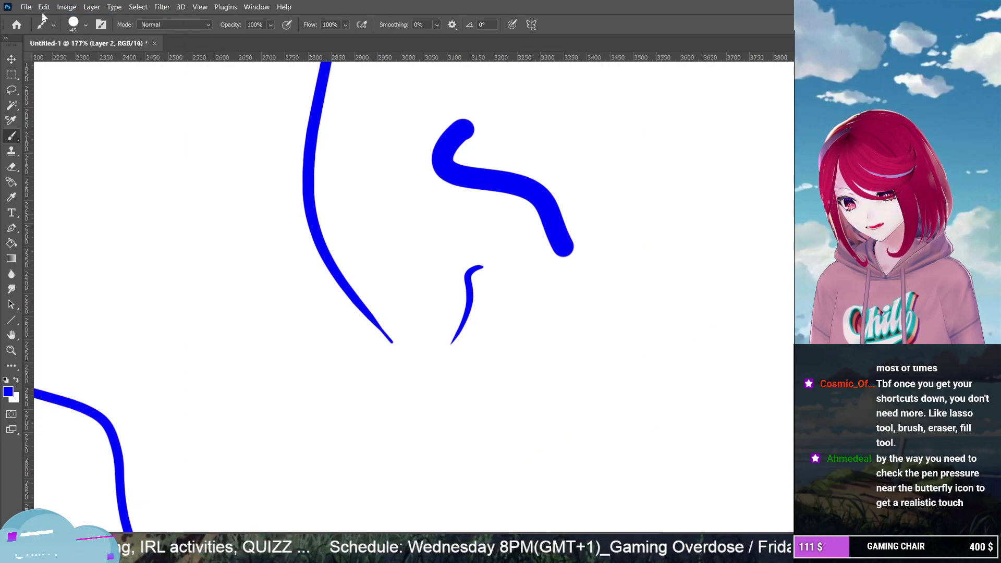
left_click(44, 7)
left_click(48, 18)
left_click(45, 7)
left_click(50, 18)
Undo the remaining tapered blue strokes until the canvas is blank
left_click(44, 7)
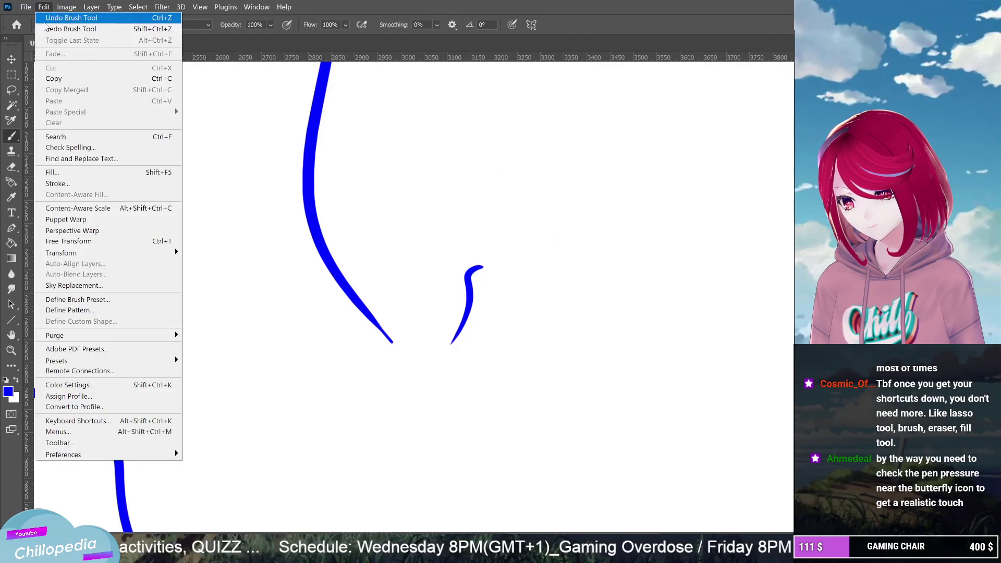
left_click(49, 18)
left_click(44, 7)
left_click(47, 19)
left_click(44, 7)
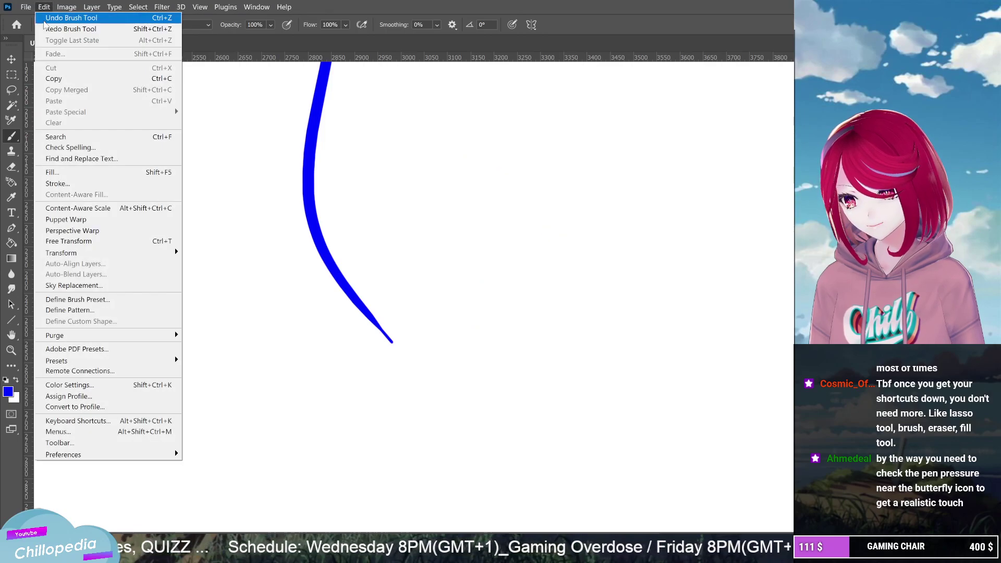
left_click(47, 18)
scroll(372, 313, "down", 8)
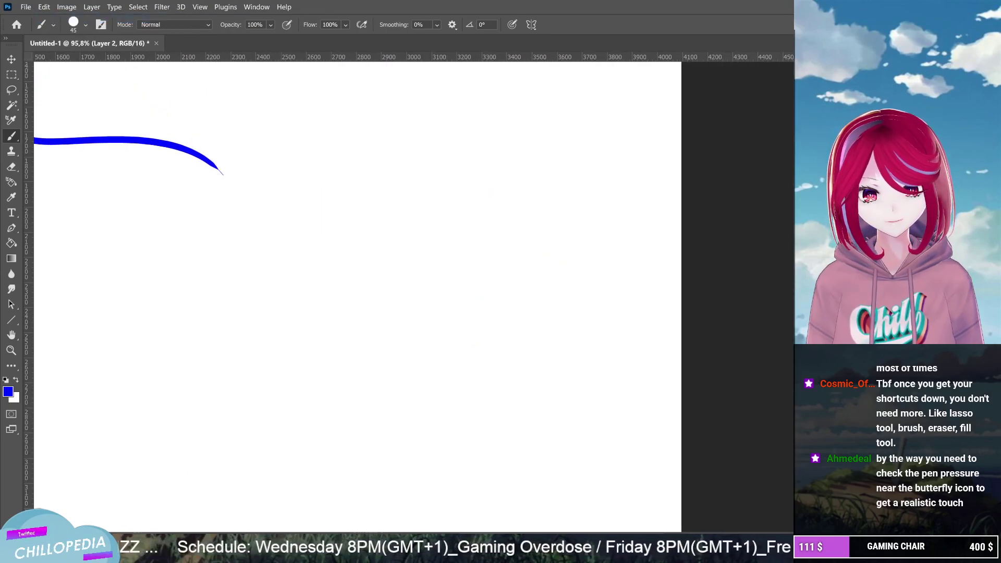
scroll(365, 287, "down", 2)
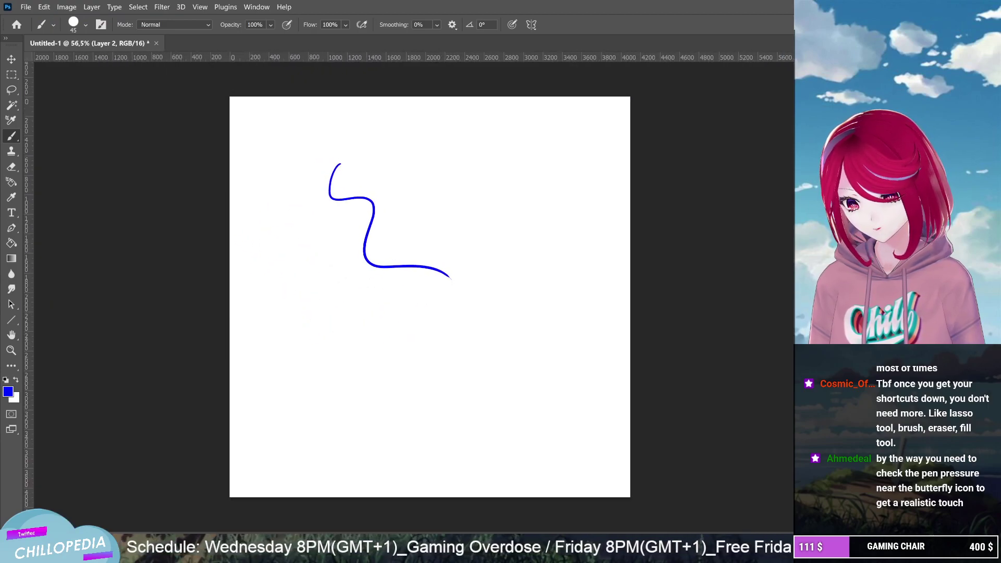
left_click(43, 7)
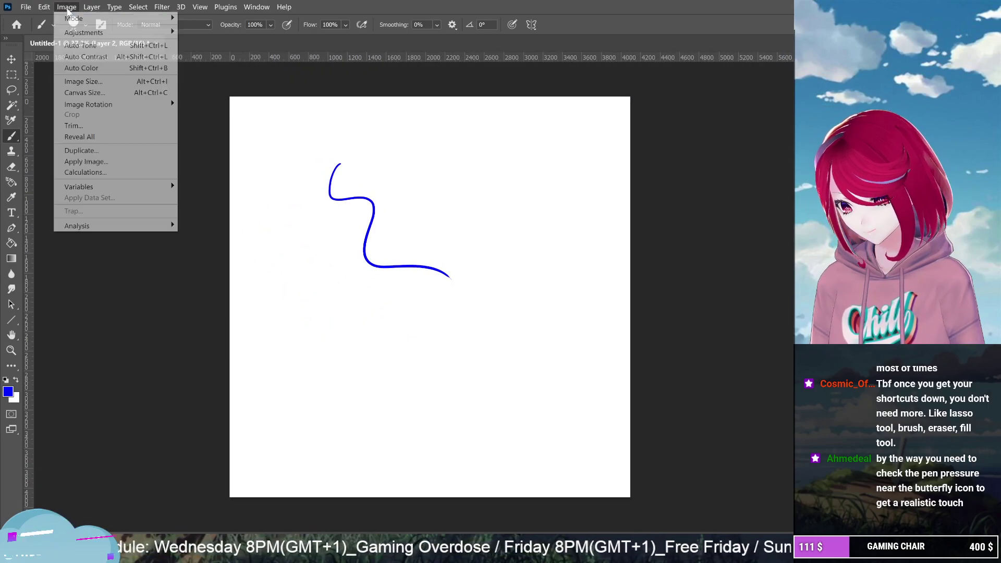
left_click(44, 18)
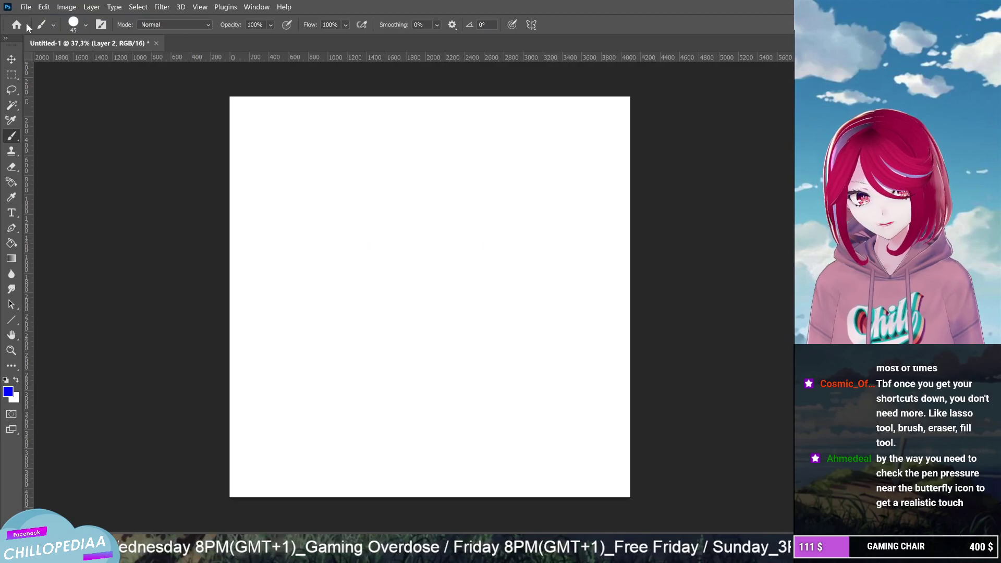
Turn on pen pressure control for the brush size
scroll(459, 227, "up", 3)
scroll(416, 297, "up", 3)
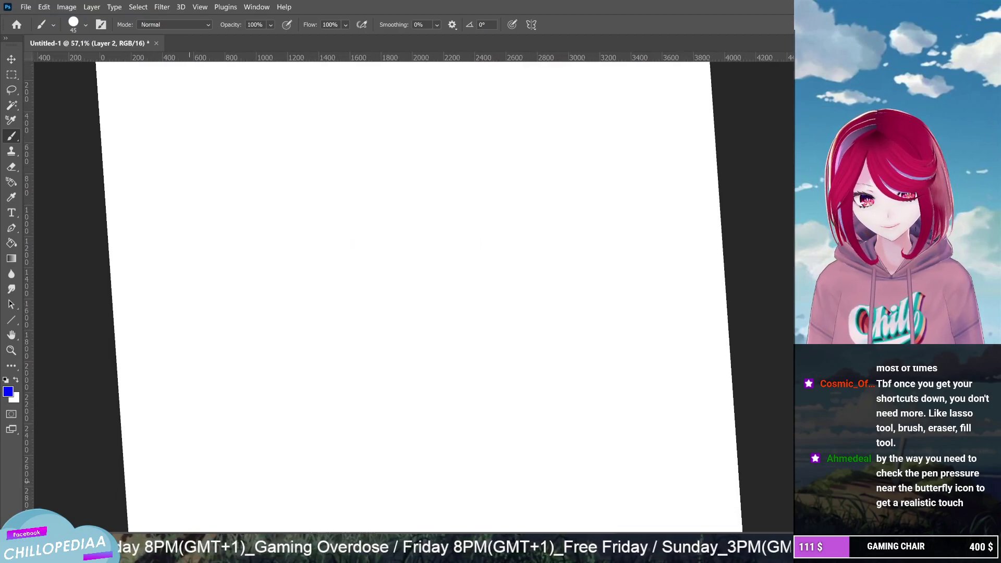
right_click(205, 328)
key("Escape")
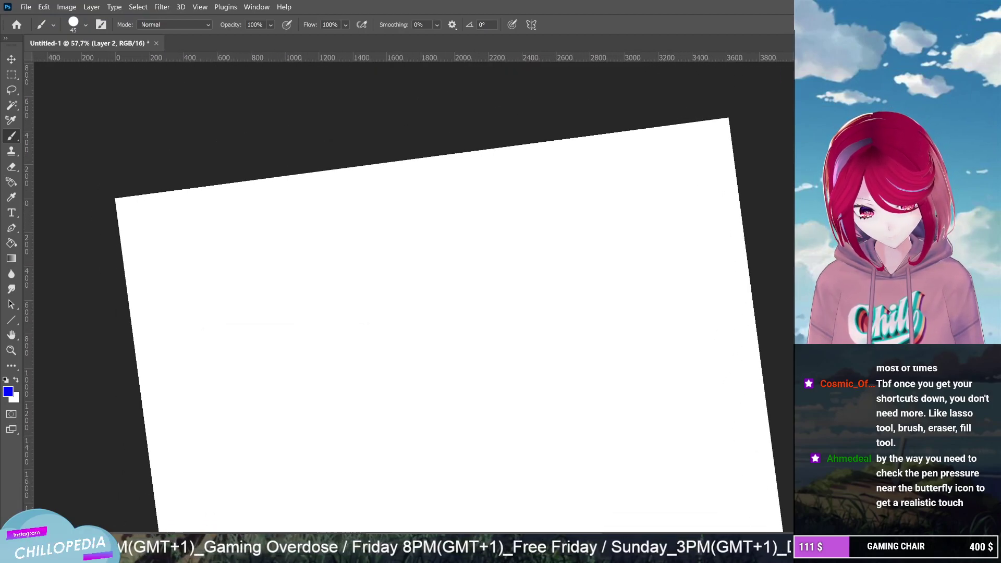
scroll(278, 253, "up", 1)
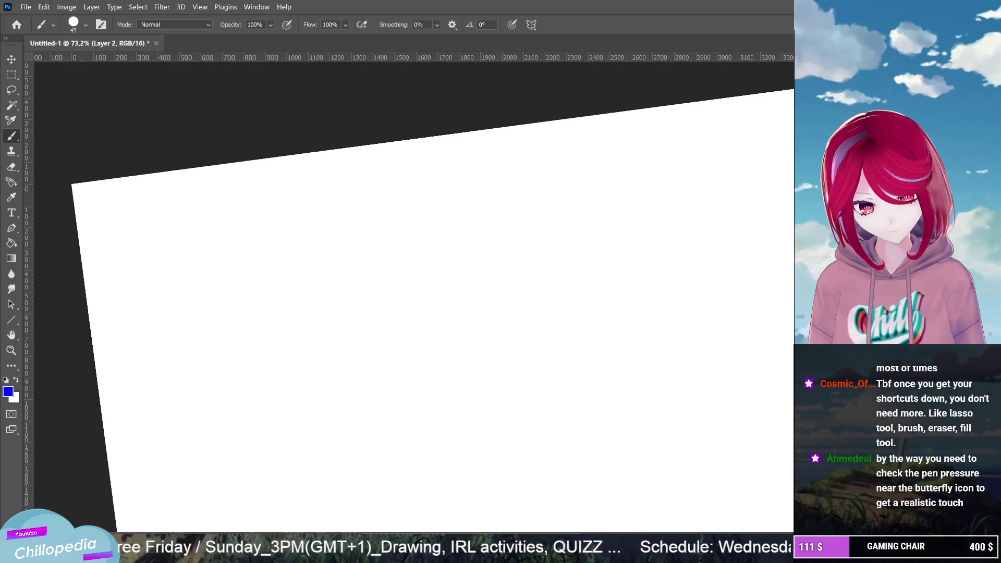
left_click(513, 24)
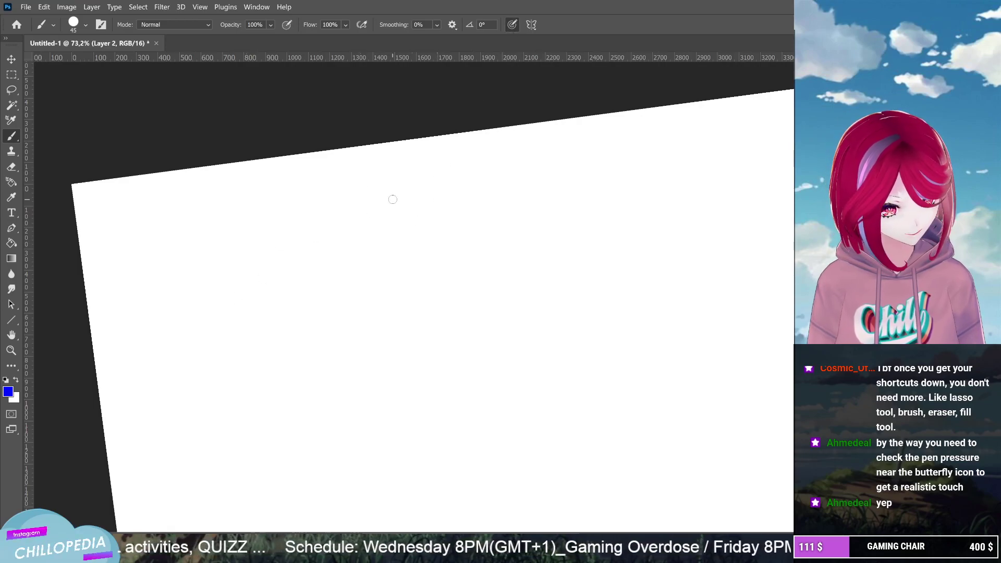
Paint wavy blue test strokes and short flicks across the canvas with pen pressure controlling size, adding three squiggles below them
scroll(393, 199, "down", 4)
mouse_move(416, 150)
left_mouse_down()
mouse_move(411, 203)
mouse_move(355, 293)
left_mouse_up()
left_click_drag(451, 215, 426, 280)
mouse_move(471, 245)
left_mouse_down()
mouse_move(461, 286)
mouse_move(530, 290)
mouse_move(547, 333)
left_mouse_up()
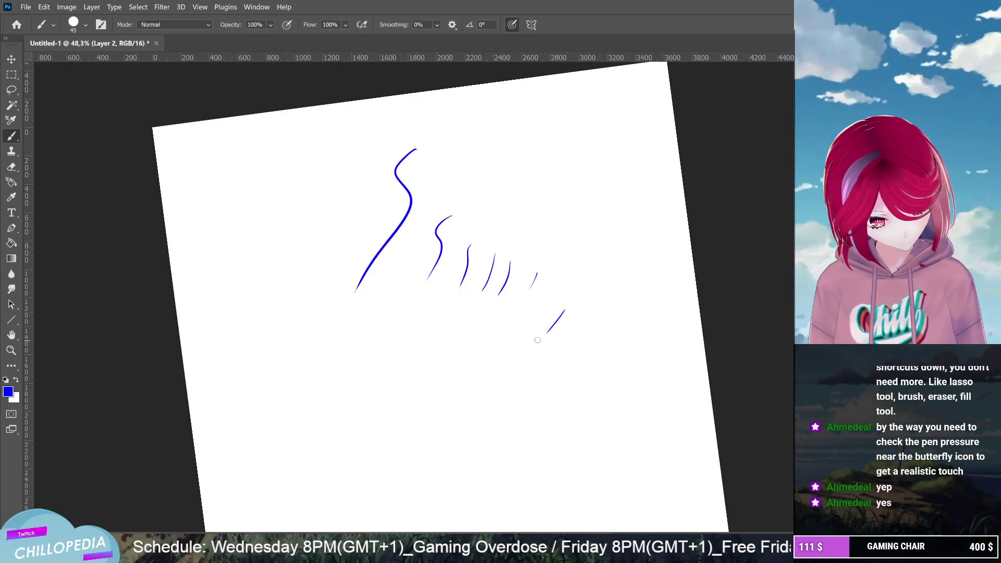
mouse_move(595, 313)
left_mouse_down()
mouse_move(583, 336)
mouse_move(602, 346)
left_mouse_up()
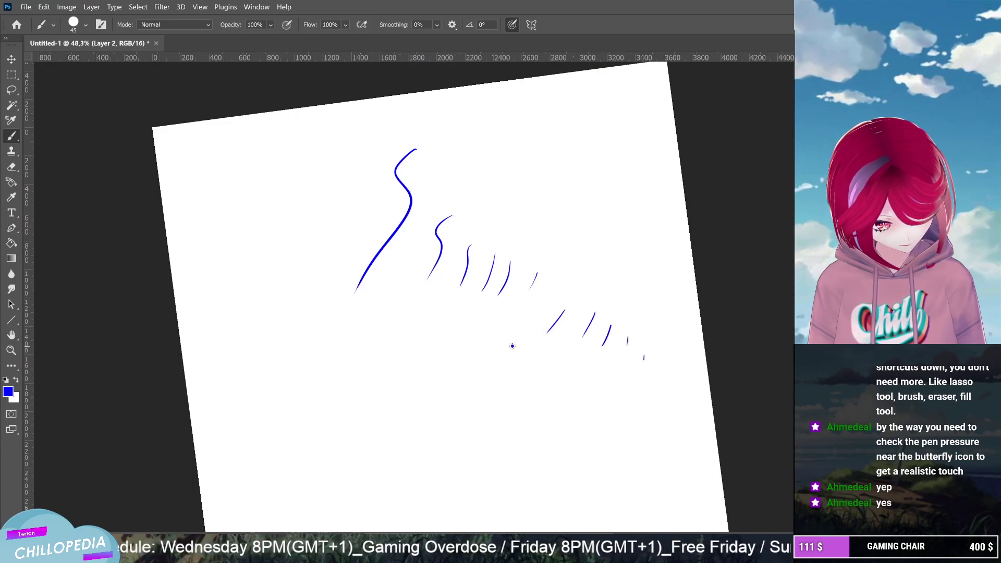
mouse_move(513, 346)
left_mouse_down()
mouse_move(437, 400)
mouse_move(422, 460)
left_mouse_up()
left_click_drag(570, 401, 562, 460)
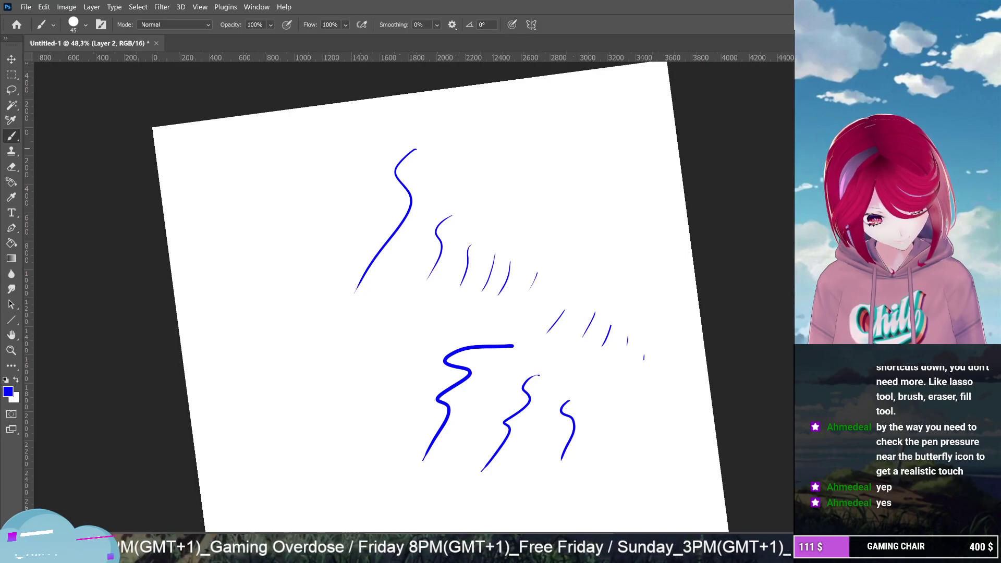
Turn off pen pressure control for size and paint seven curved test strokes along the canvas's right side for comparison
left_click_drag(587, 150, 504, 278)
left_click_drag(617, 199, 592, 313)
mouse_move(637, 270)
left_mouse_down()
mouse_move(632, 384)
mouse_move(599, 447)
left_mouse_up()
left_click_drag(691, 436, 568, 483)
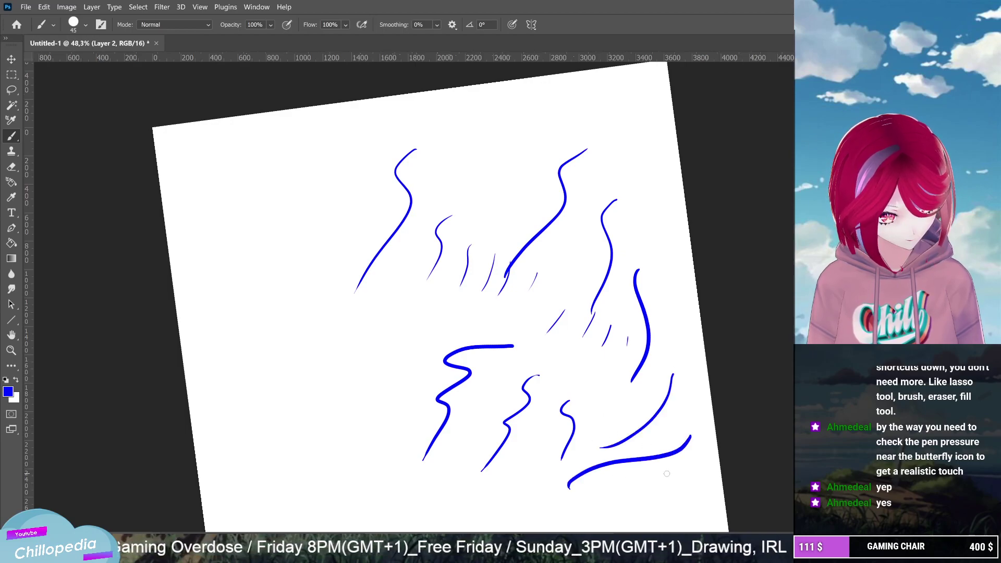
mouse_move(666, 486)
left_mouse_down()
mouse_move(627, 525)
mouse_move(685, 514)
left_mouse_up()
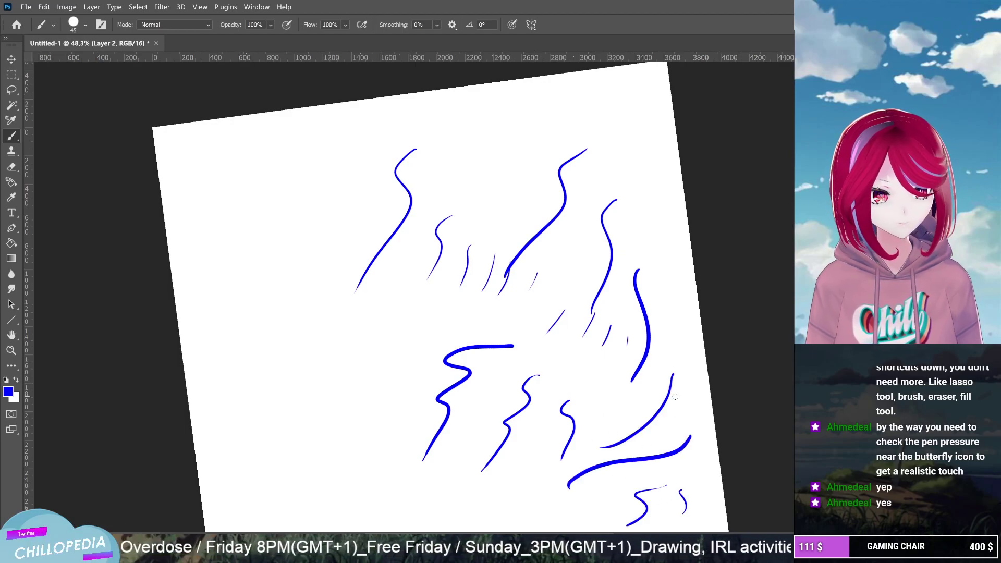
Turn pen pressure control for the brush size back on
left_click(512, 24)
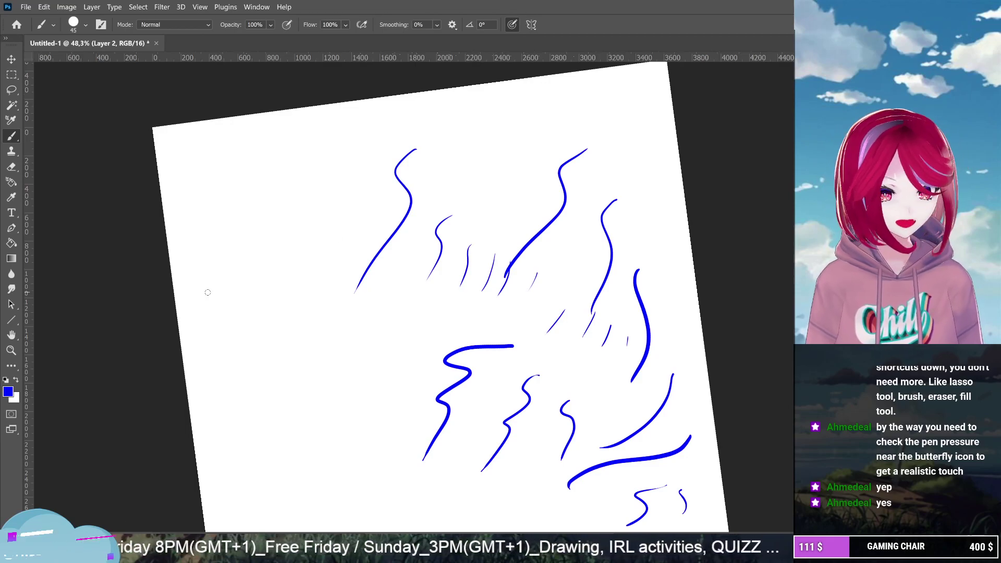
scroll(186, 153, "up", 5)
key("alt+e")
key("Escape")
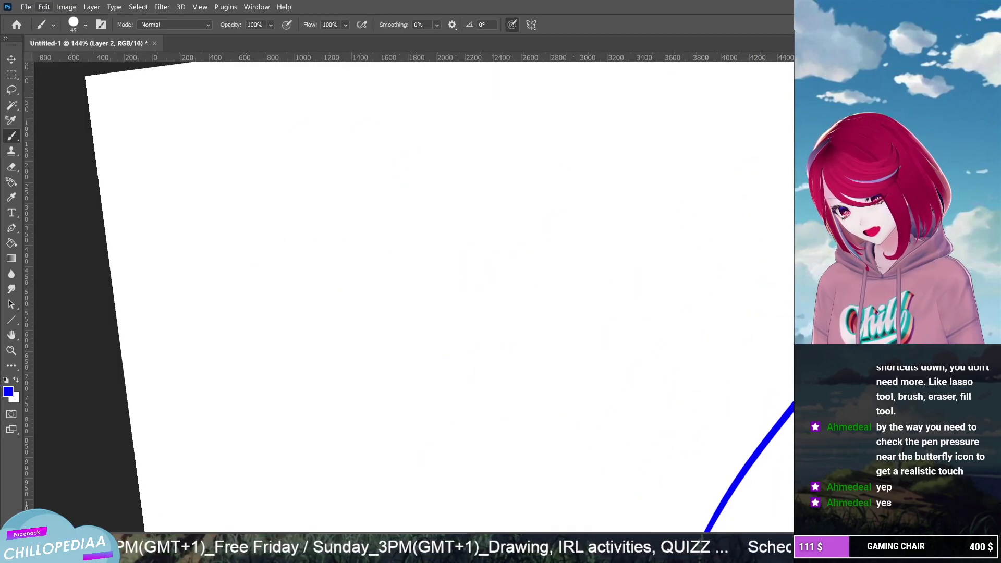
Undo all the blue test strokes one by one until the canvas is blank
scroll(414, 275, "down", 6)
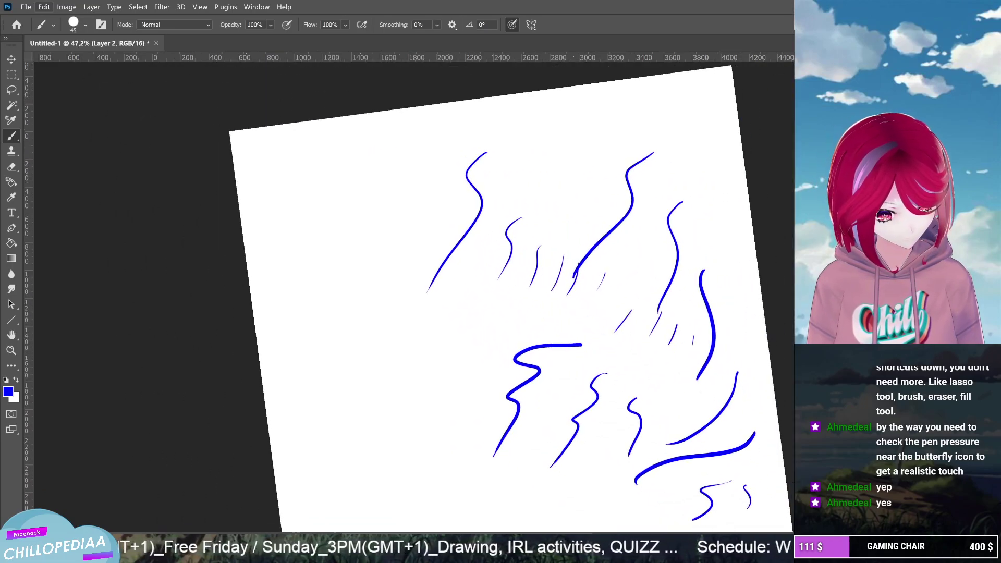
scroll(198, 146, "down", 3)
scroll(388, 206, "up", 2)
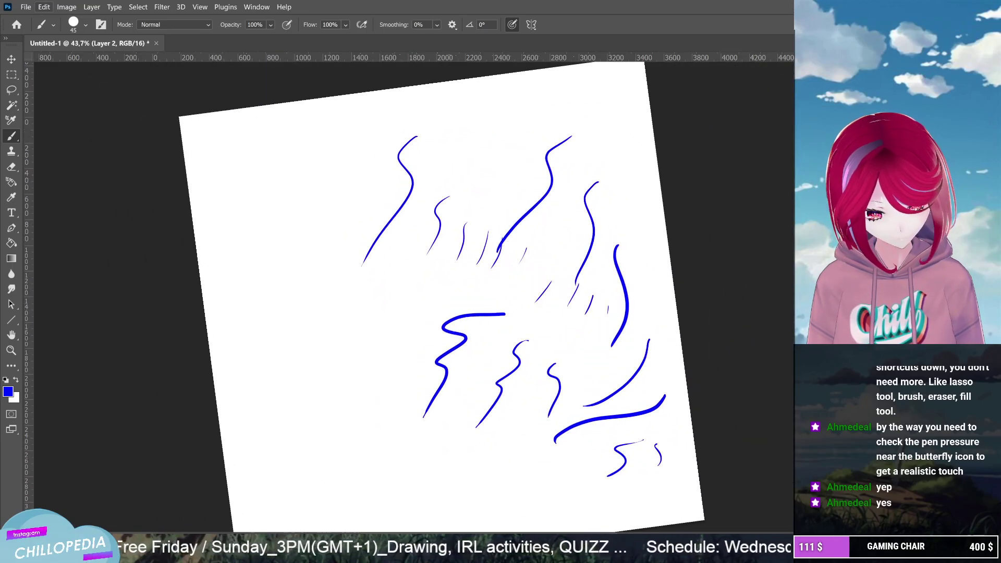
left_click(56, 7)
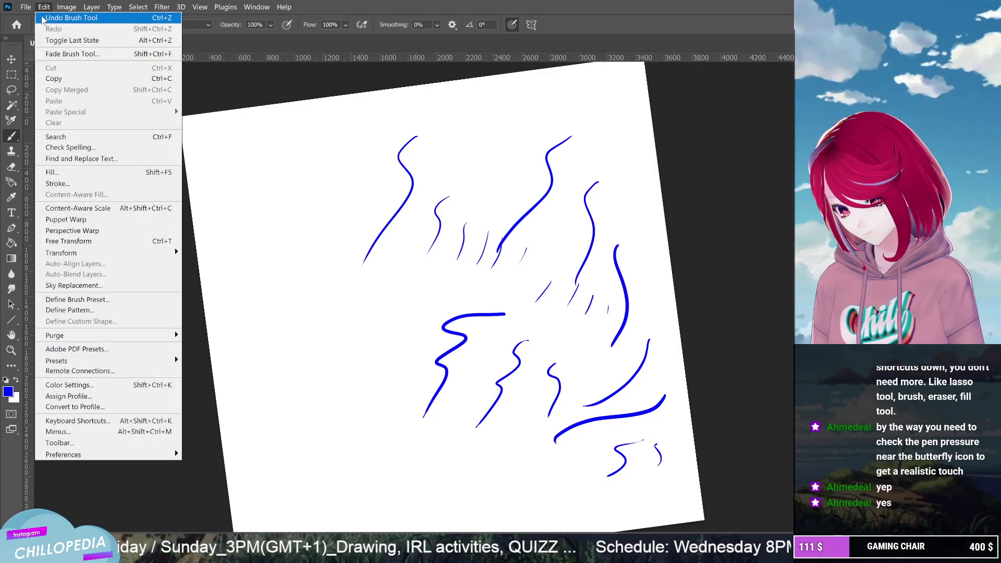
left_click(45, 18)
left_click(44, 7)
left_click(46, 18)
left_click(43, 7)
left_click(45, 18)
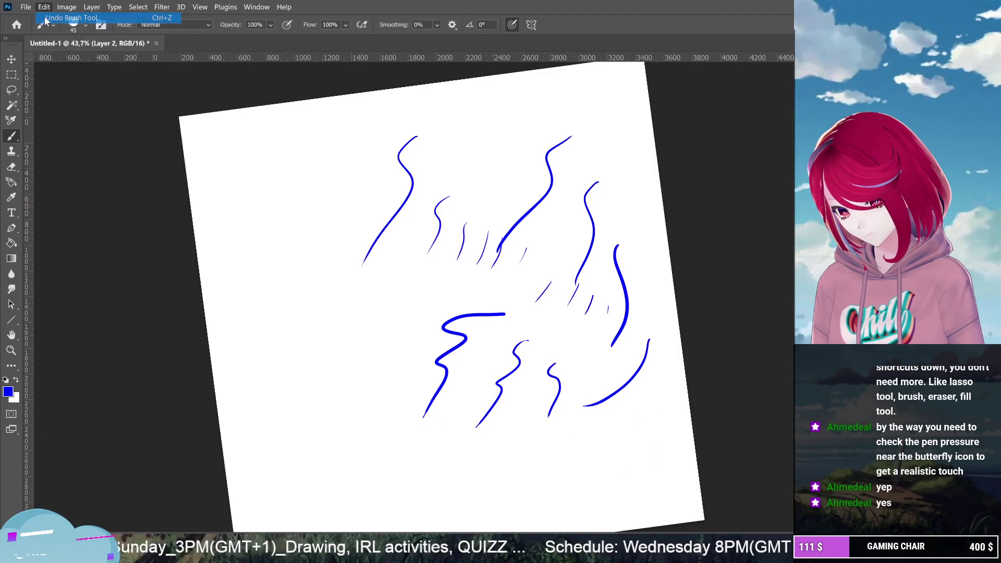
left_click(44, 7)
left_click(46, 17)
left_click(44, 7)
left_click(45, 18)
left_click(44, 6)
left_click(46, 17)
left_click(44, 7)
left_click(46, 18)
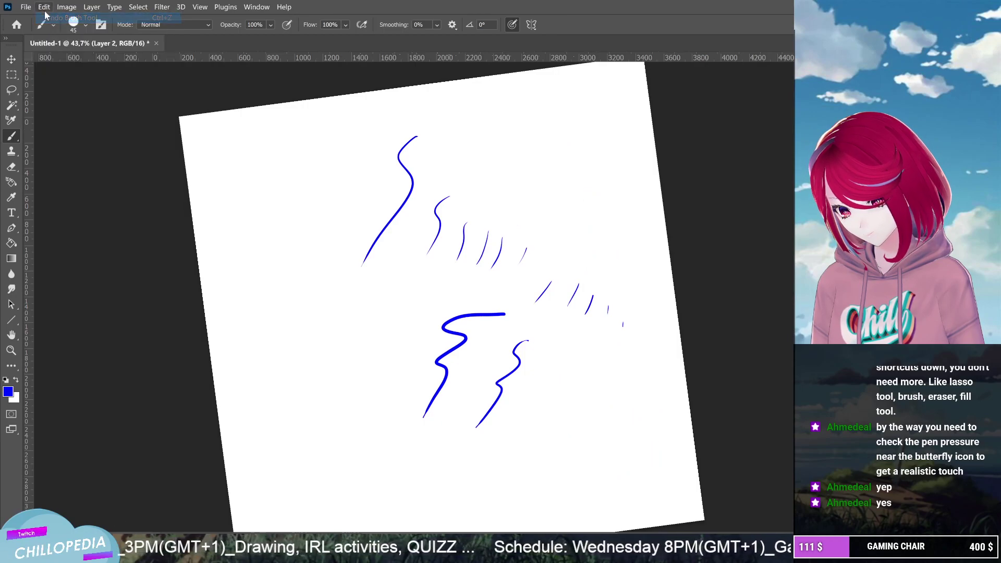
left_click(44, 7)
left_click(46, 18)
left_click(44, 8)
left_click(46, 17)
left_click(43, 7)
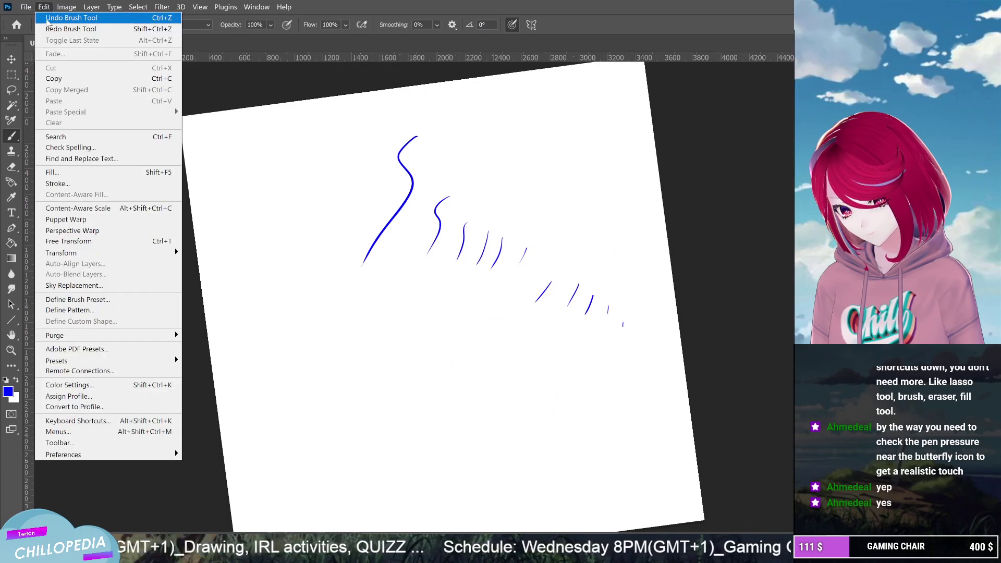
left_click(46, 18)
left_click(43, 7)
left_click(46, 17)
left_click(44, 7)
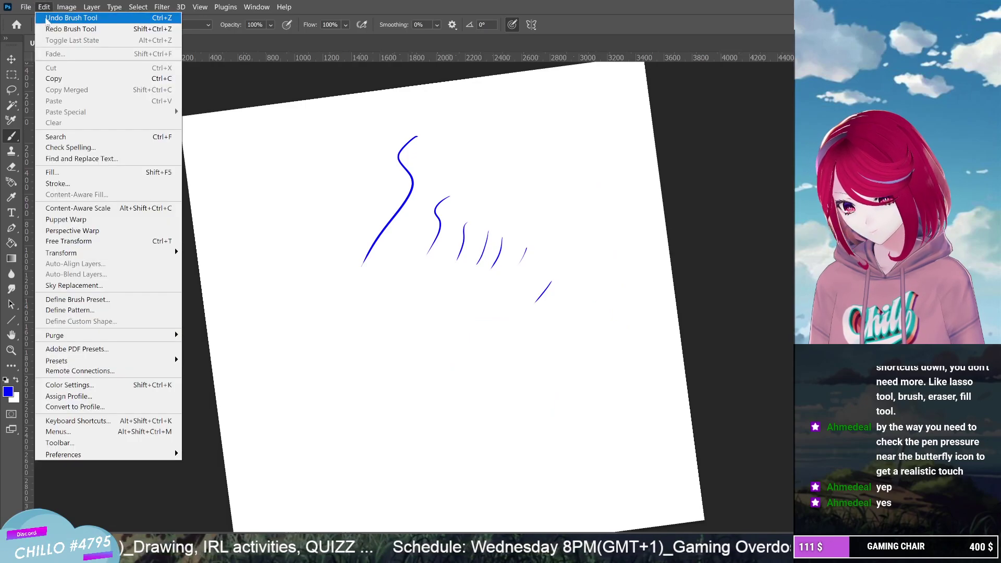
left_click(46, 18)
left_click(44, 6)
left_click(46, 17)
left_click(44, 7)
left_click(46, 18)
left_click(43, 7)
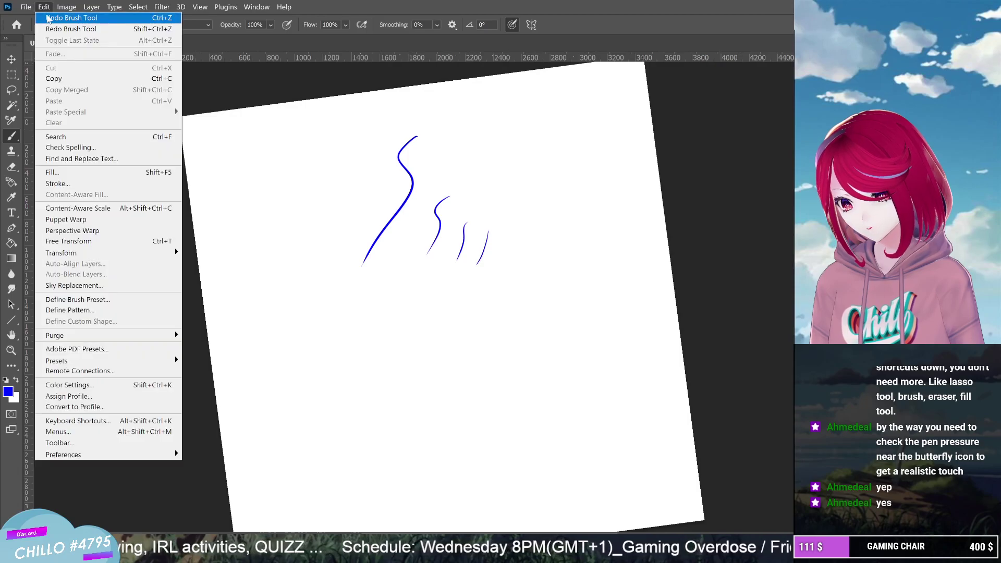
left_click(46, 17)
left_click(43, 7)
left_click(46, 18)
left_click(44, 7)
left_click(46, 18)
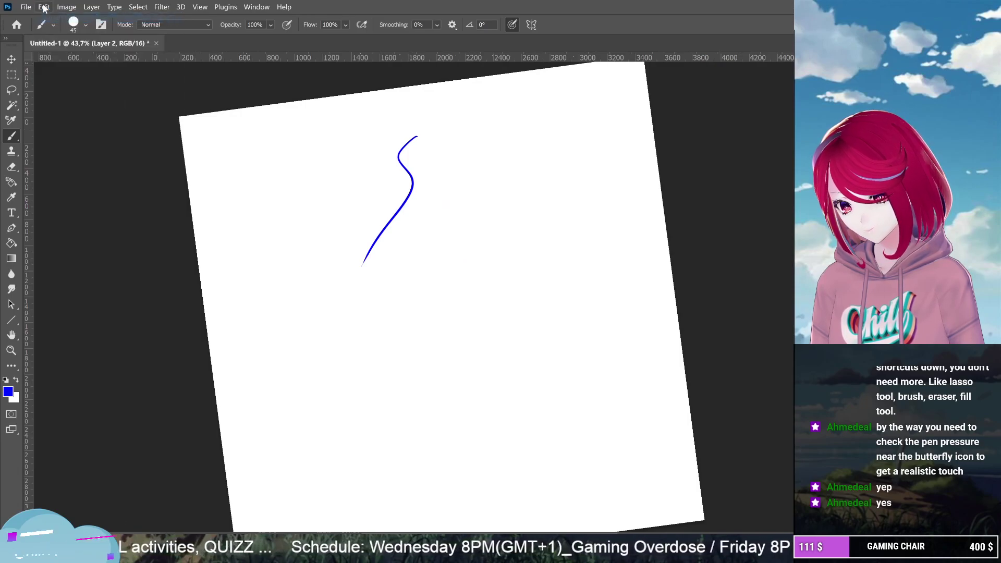
left_click(44, 6)
left_click(46, 18)
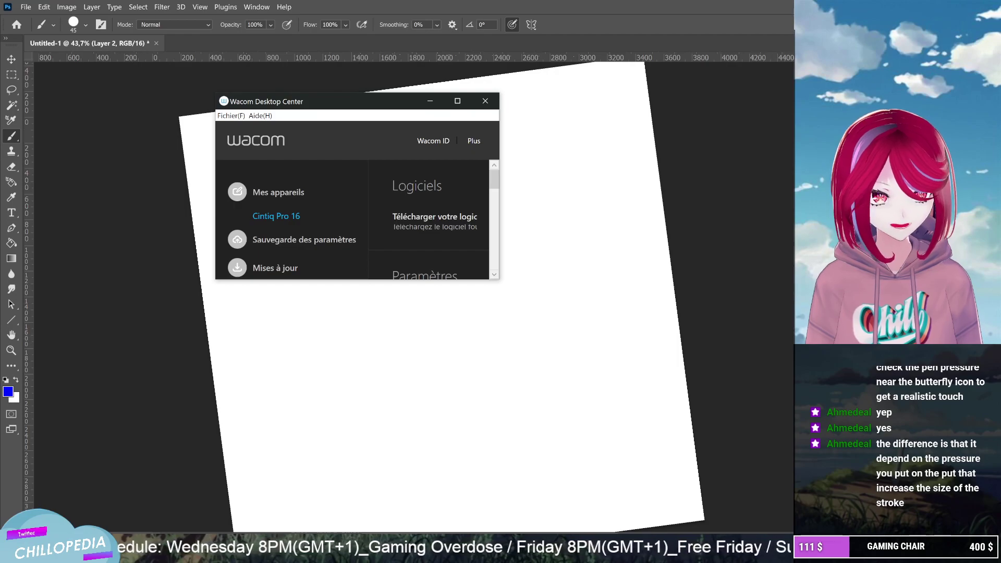
Enlarge the Wacom Desktop Center window to view its tablet settings list, and minimize it
left_click_drag(499, 281, 749, 489)
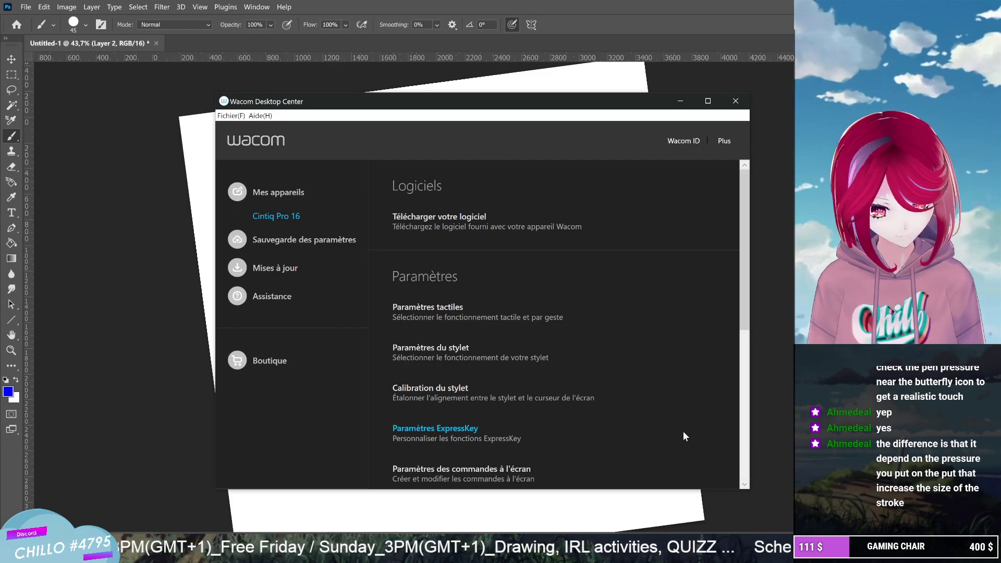
left_click(680, 100)
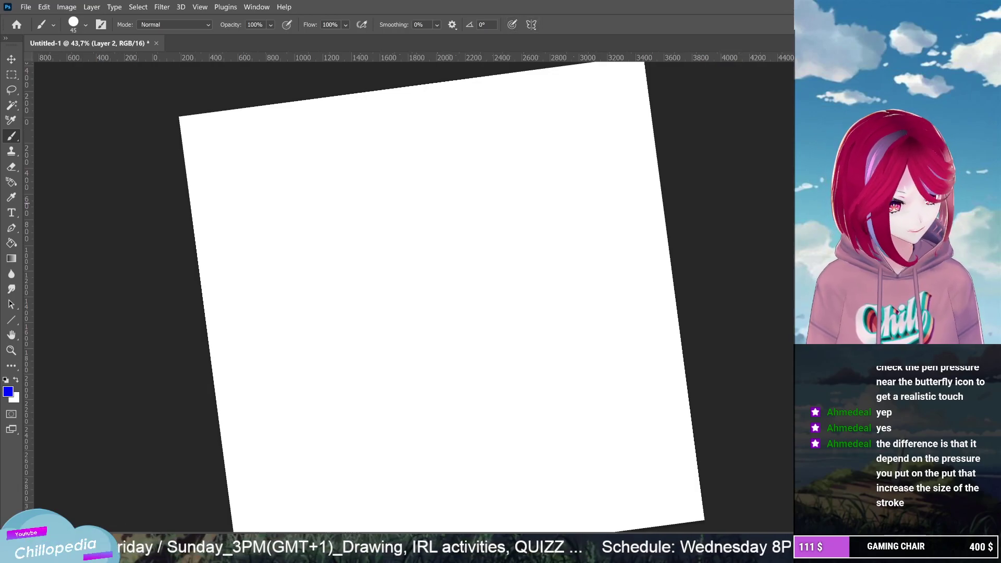
Paint seven curved blue test strokes over the canvas's right and lower areas with pen pressure control for size turned off
mouse_move(549, 132)
left_mouse_down()
mouse_move(529, 188)
mouse_move(449, 276)
left_mouse_up()
mouse_move(575, 222)
left_mouse_down()
mouse_move(559, 228)
mouse_move(526, 311)
left_mouse_up()
left_click_drag(597, 284, 527, 390)
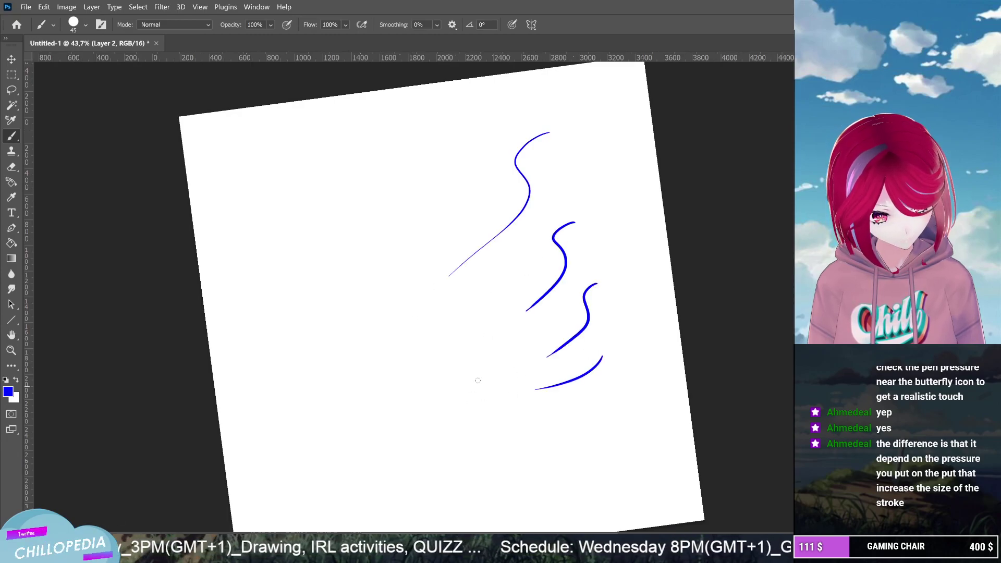
left_click_drag(487, 357, 401, 438)
left_click_drag(521, 407, 470, 466)
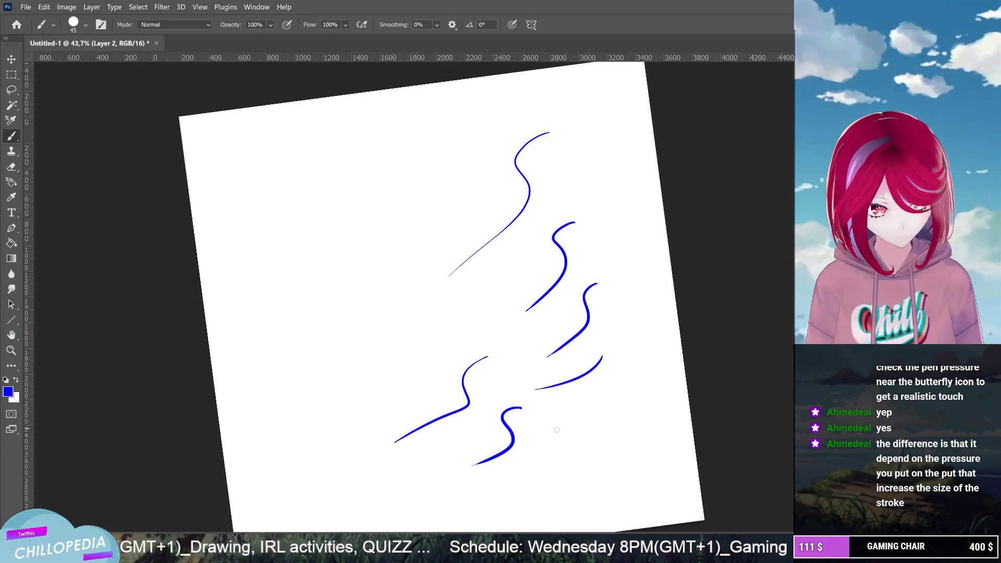
left_click_drag(547, 436, 488, 489)
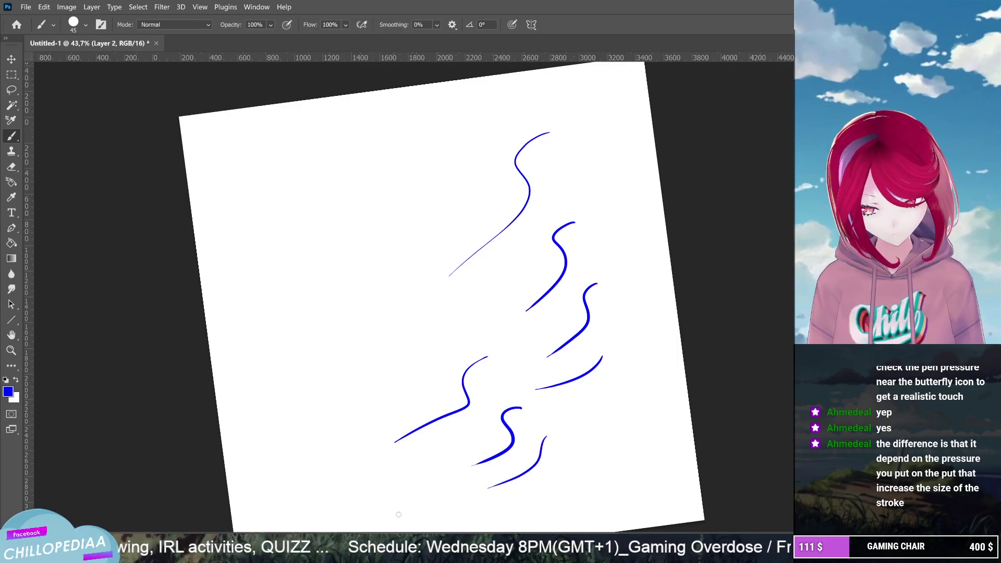
left_click_drag(193, 175, 243, 176)
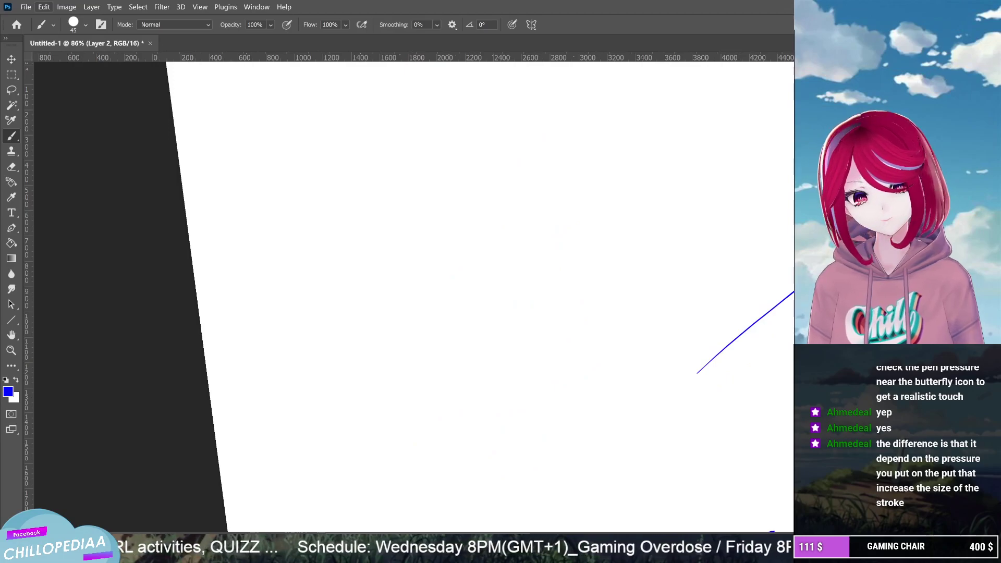
scroll(228, 167, "down", 3)
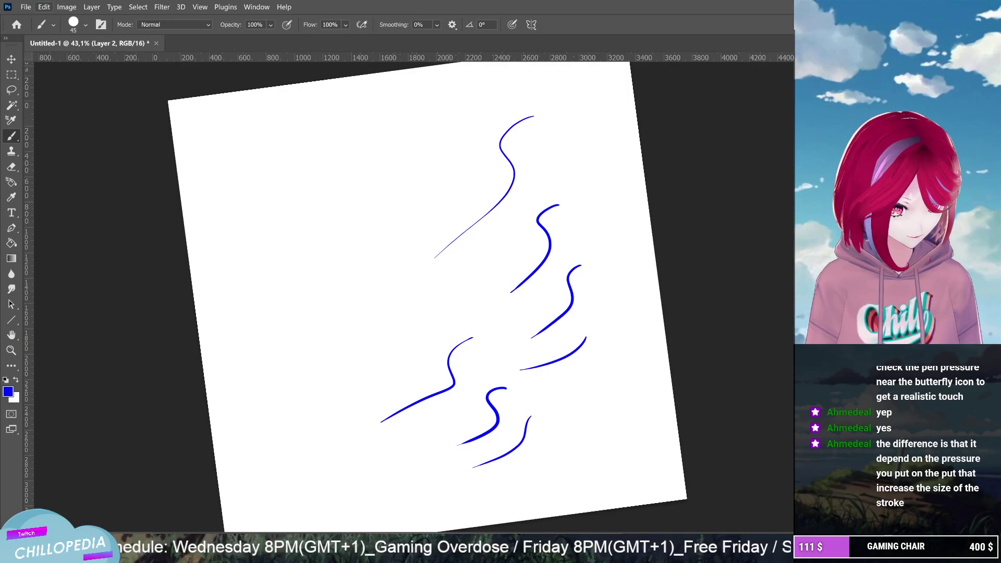
Undo the seven curved test strokes to clear the canvas
left_click(44, 7)
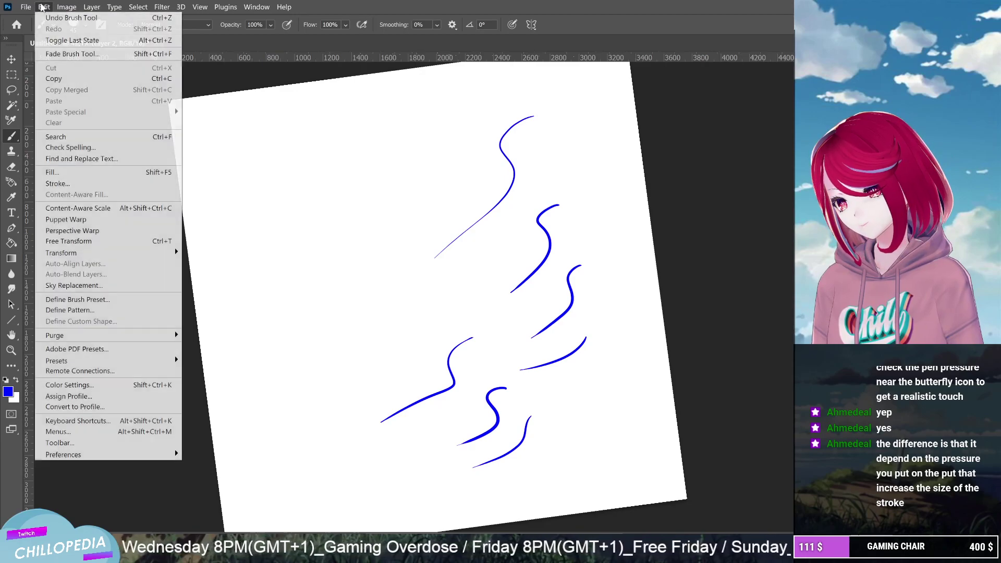
left_click(62, 17)
left_click(44, 7)
left_click(63, 17)
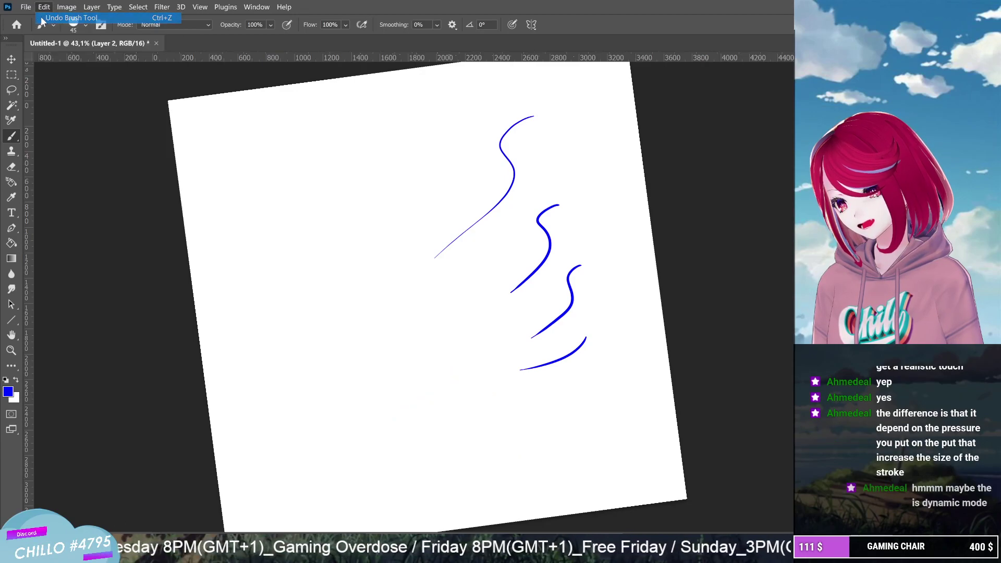
left_click(43, 6)
left_click(63, 17)
left_click(44, 7)
left_click(62, 18)
left_click(44, 7)
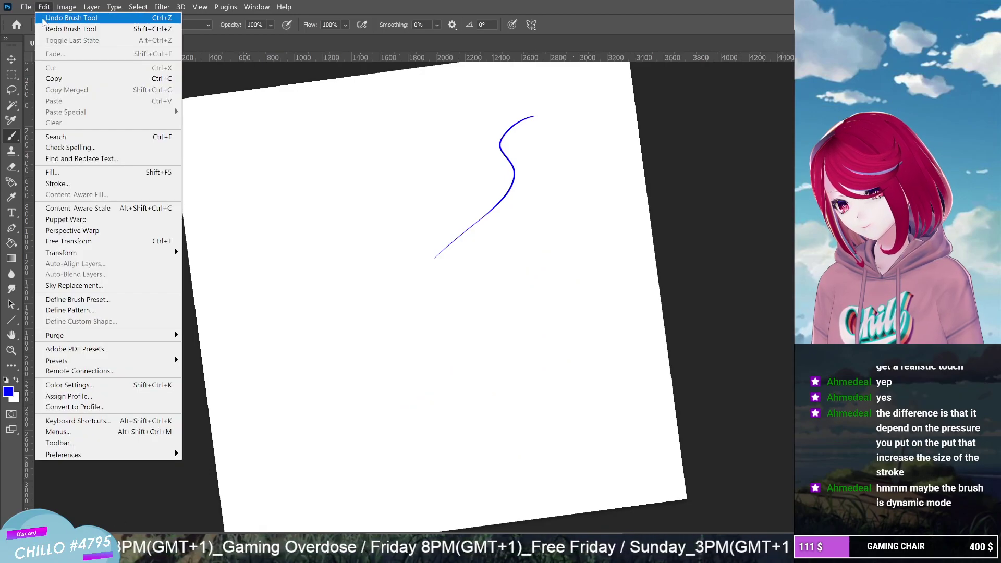
left_click(62, 18)
Turn pen pressure control for the brush size back on
left_click(512, 25)
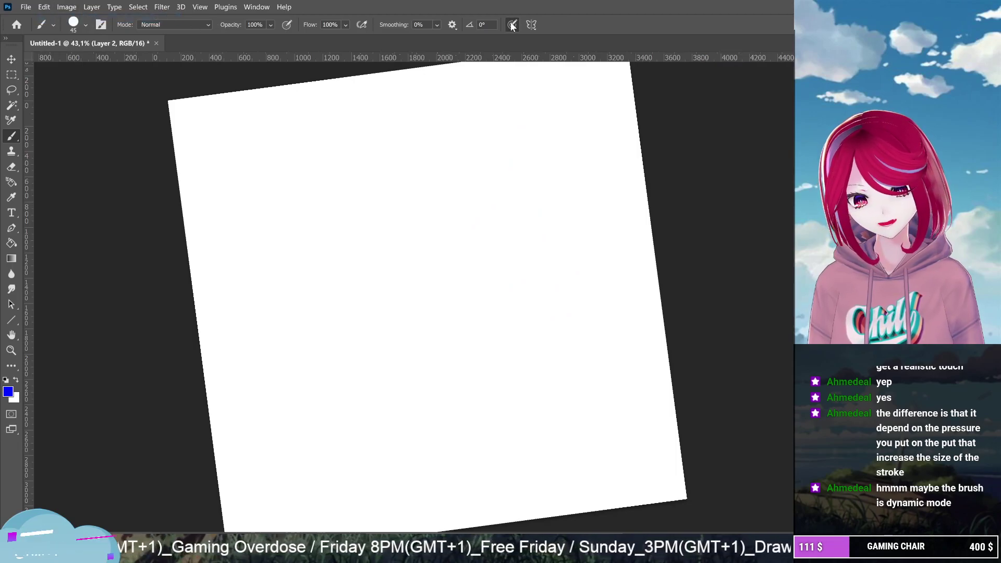
scroll(431, 297, "down", 3)
scroll(430, 297, "up", 2)
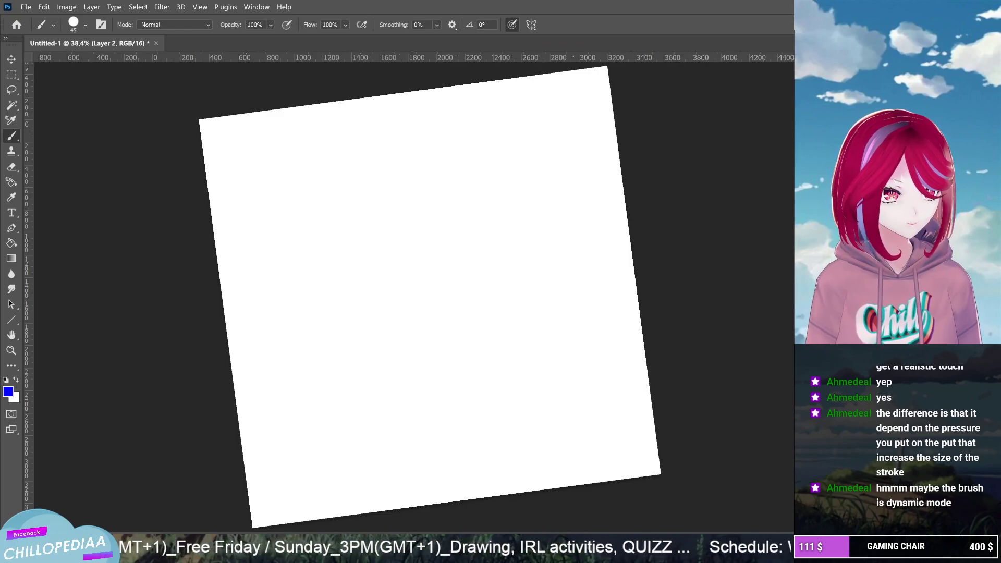
Switch to Wacom Desktop Center and assign the navigation function Retour to the uppermost left-side ExpressKey of the Cintiq Pro 16
left_click(538, 552)
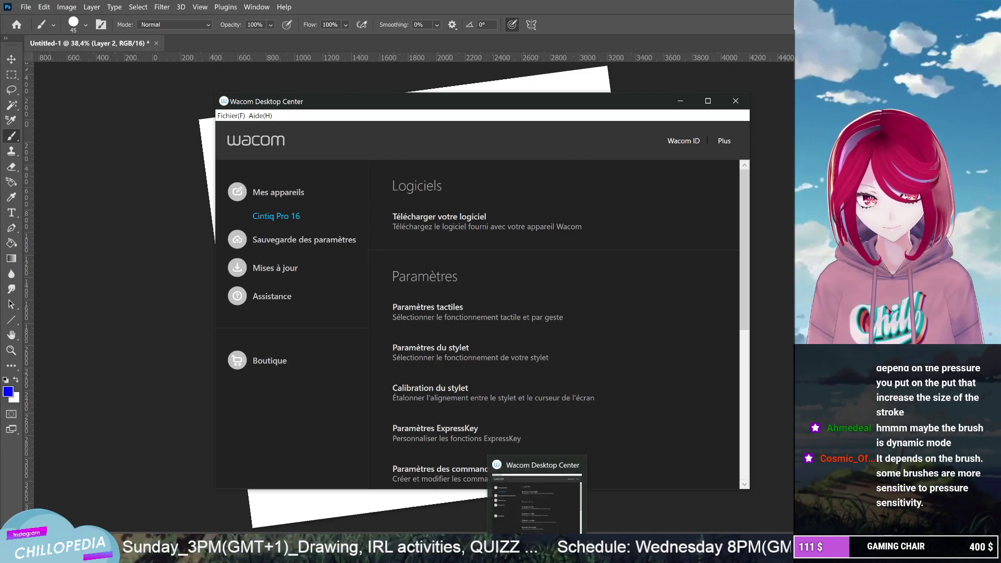
left_click(459, 427)
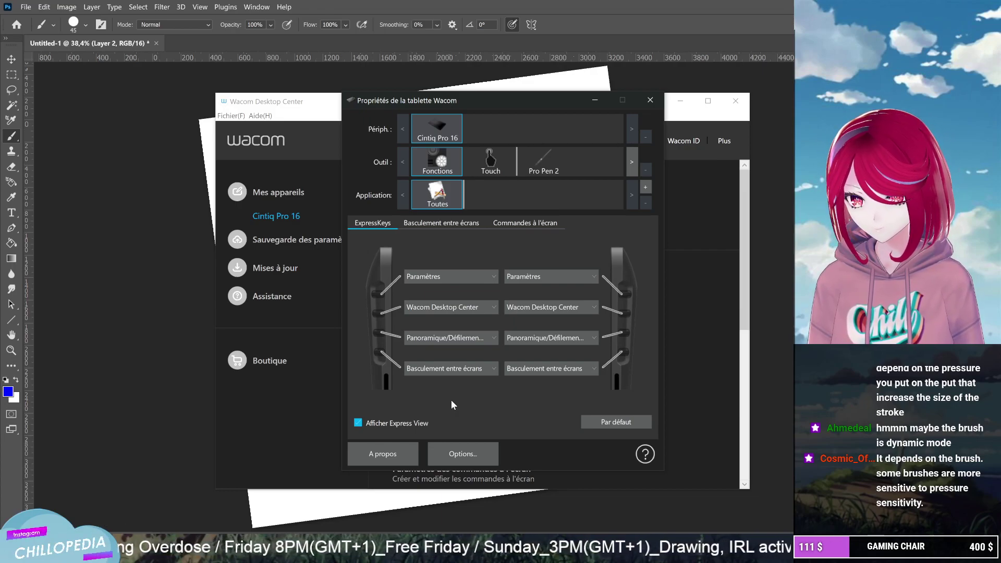
left_click(480, 279)
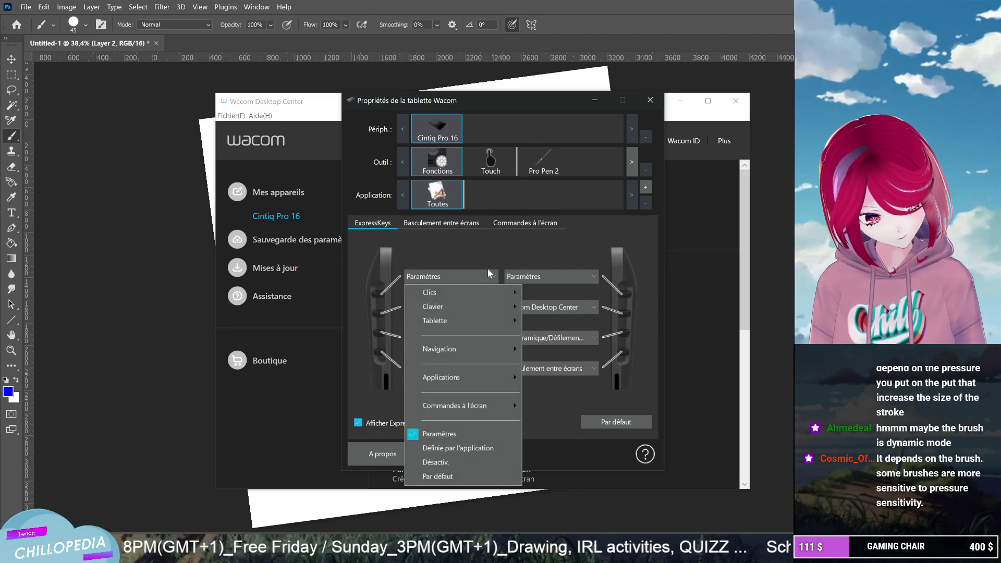
mouse_move(471, 296)
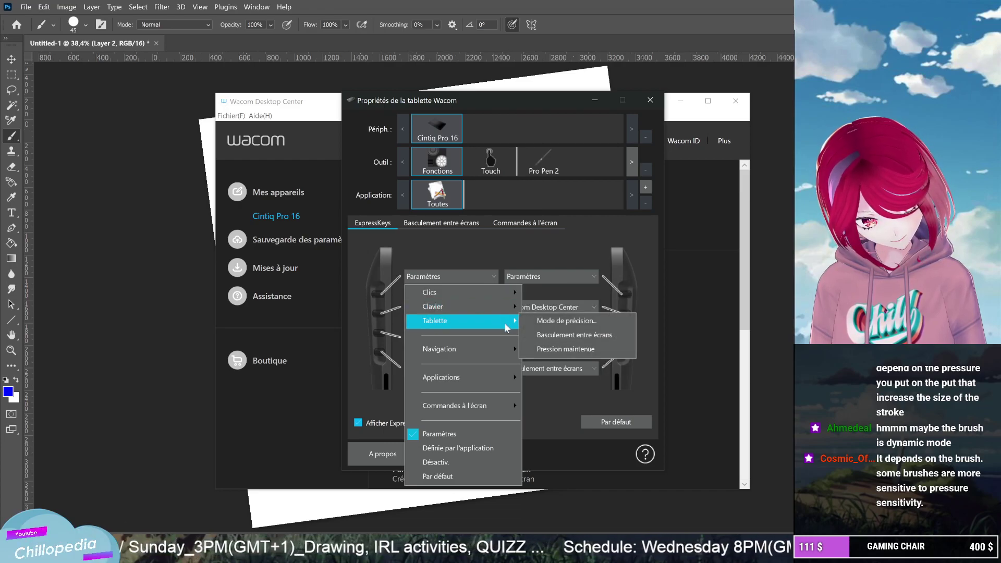
mouse_move(508, 351)
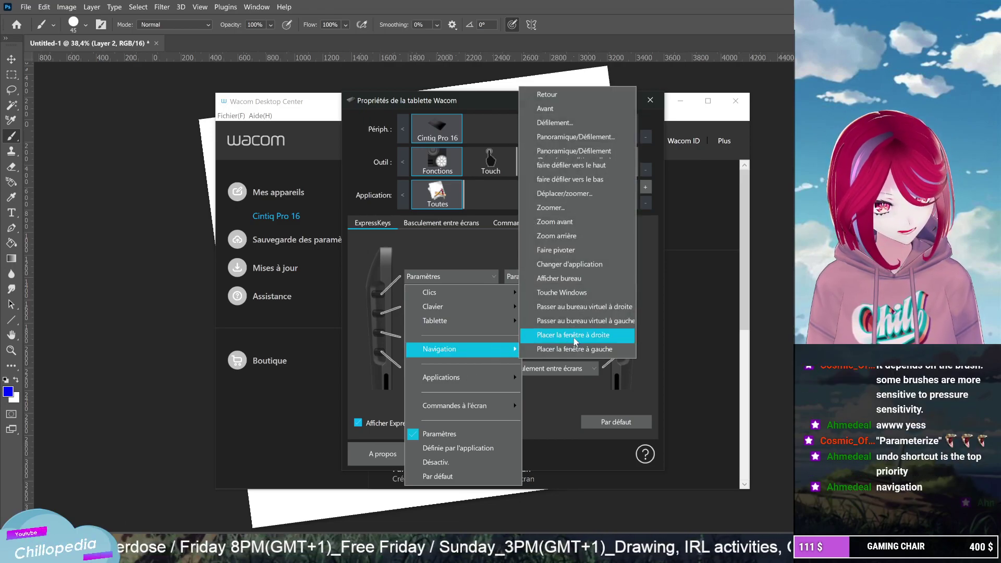
left_click(598, 96)
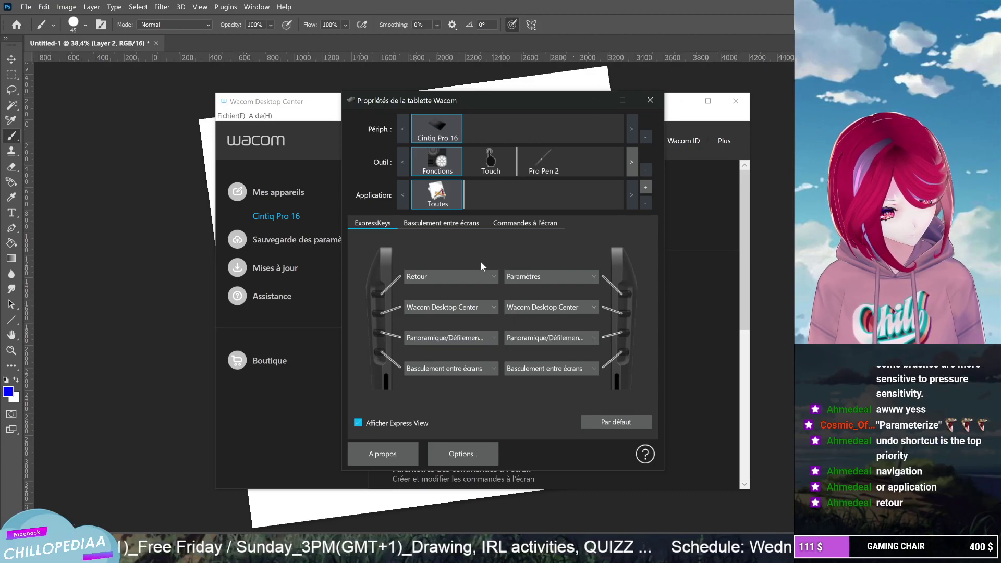
Review the other navigation functions available for the uppermost left-side ExpressKey, keeping Retour
left_click(485, 275)
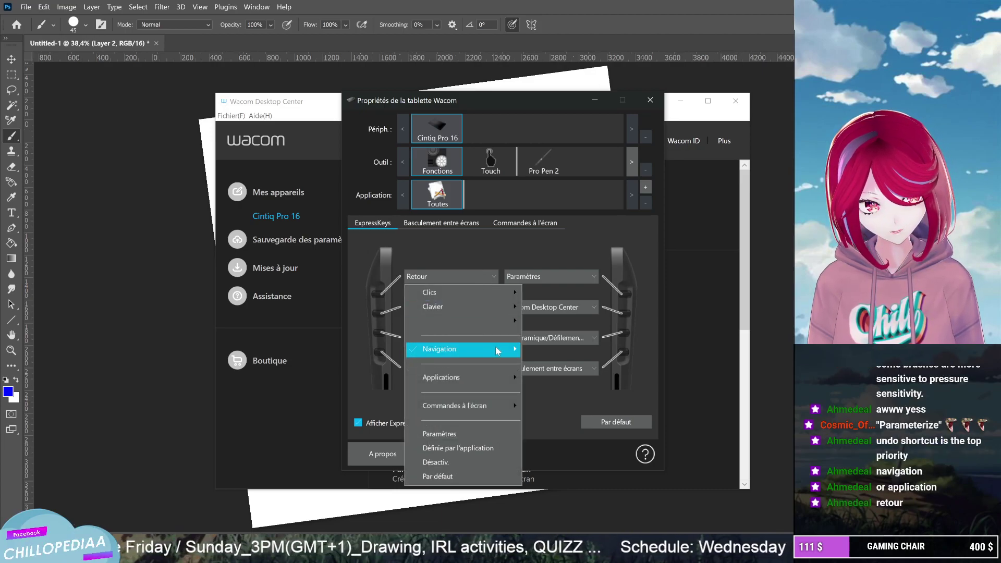
mouse_move(498, 351)
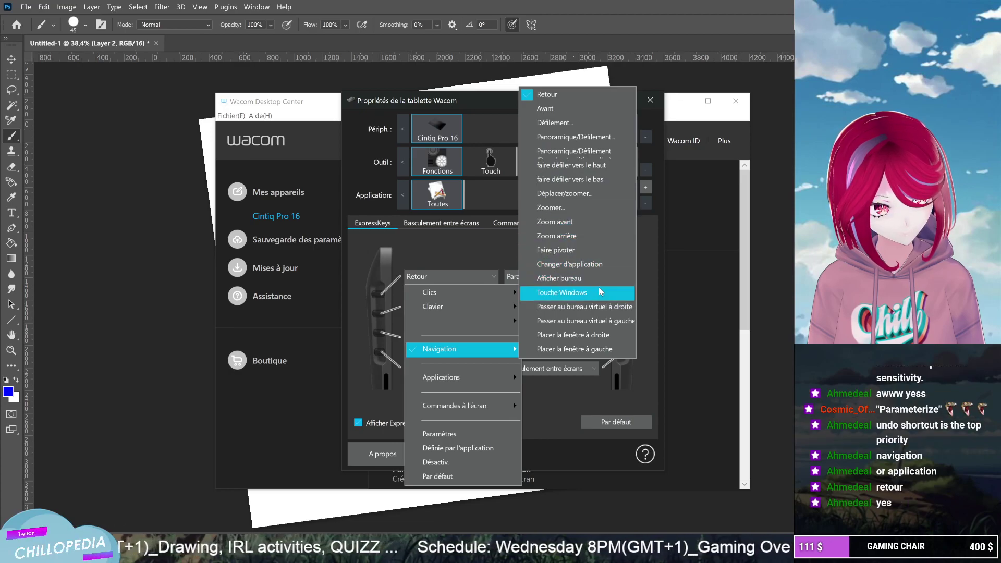
left_click(556, 414)
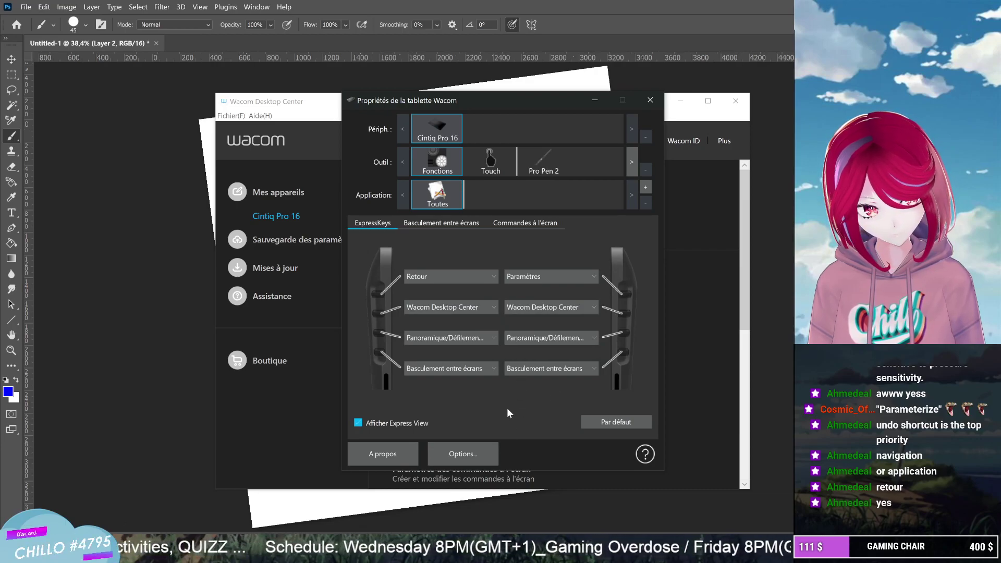
Close and reopen the ExpressKey settings to check the Retour assignment, and close the Wacom windows to return to Photoshop
left_click(649, 99)
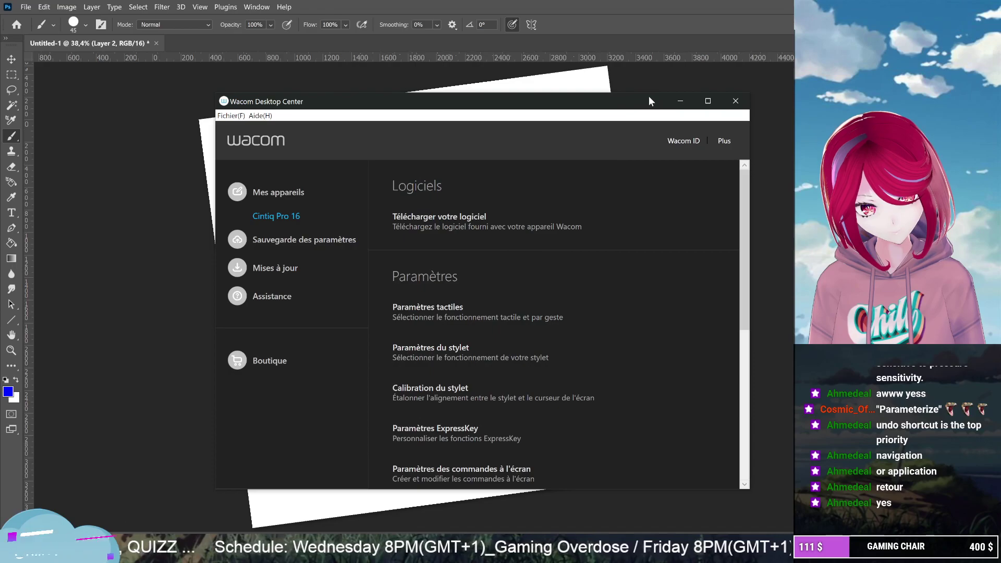
left_click(486, 433)
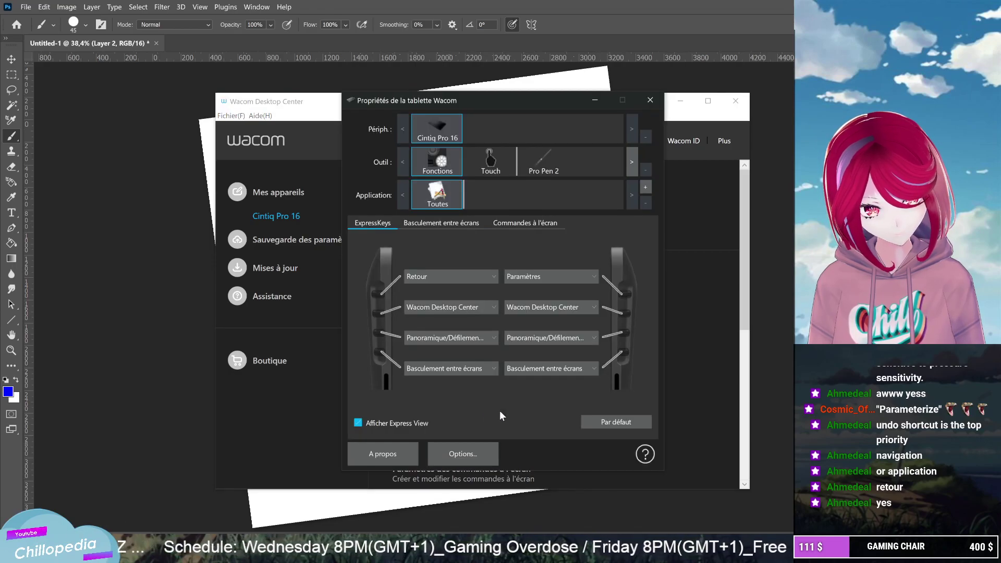
left_click(650, 99)
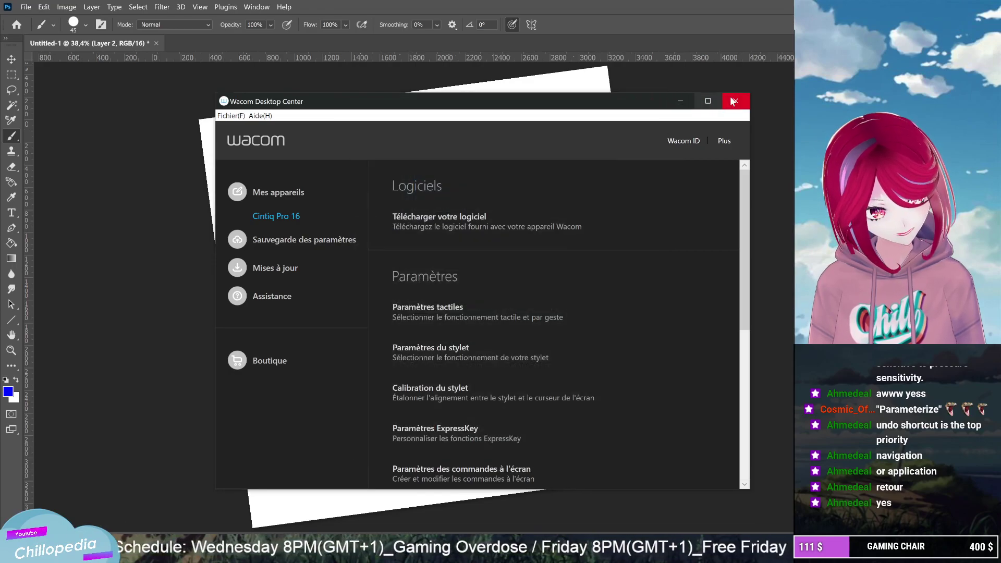
left_click(734, 99)
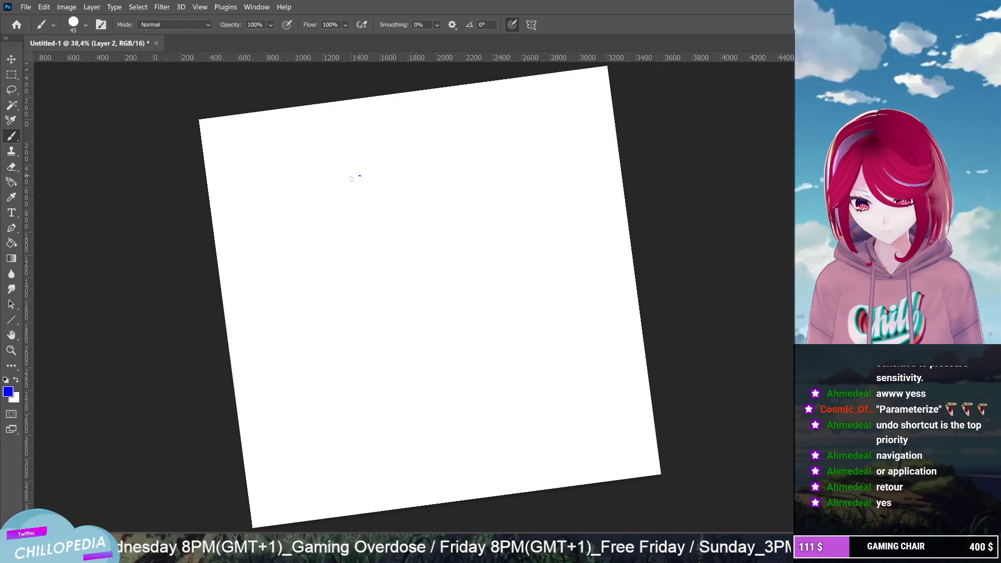
Paint a winding blue test stroke and a small dot on the white canvas
mouse_move(360, 176)
left_mouse_down()
mouse_move(361, 259)
mouse_move(399, 332)
left_mouse_up()
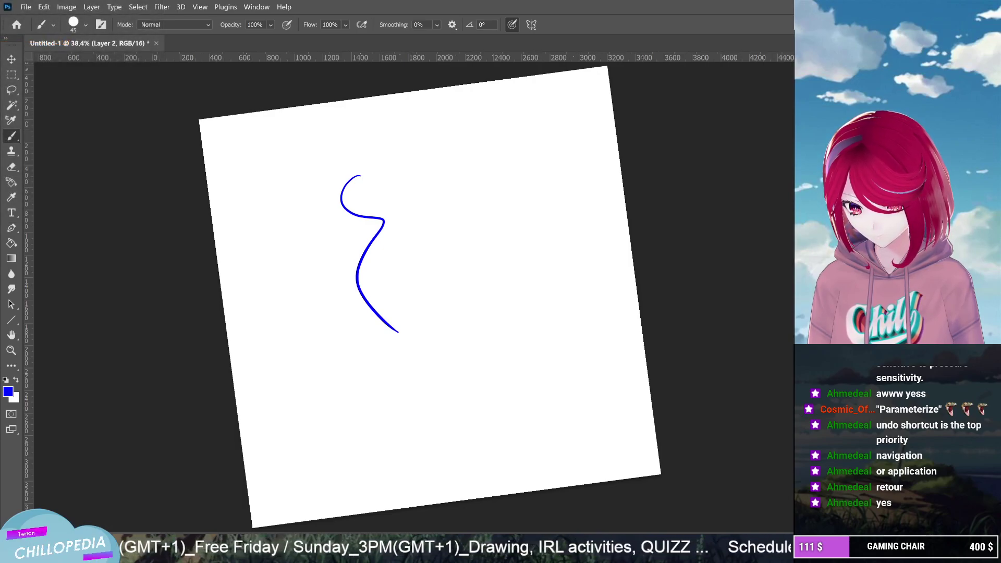
left_click(460, 352)
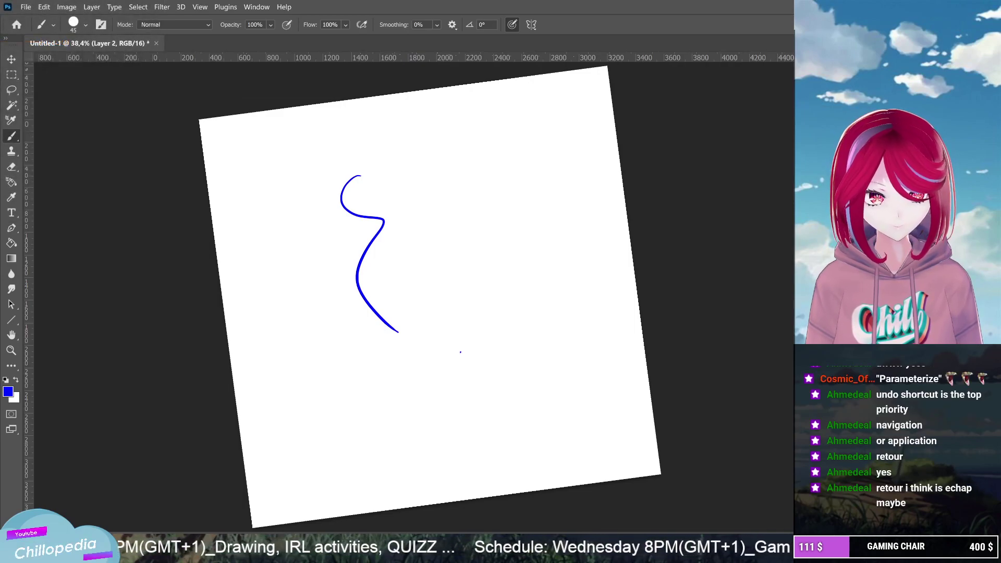
Switch to Wacom Desktop Center, assign the keyboard function Annuler to the uppermost left-side ExpressKey, and close the Wacom windows
key("alt+Tab")
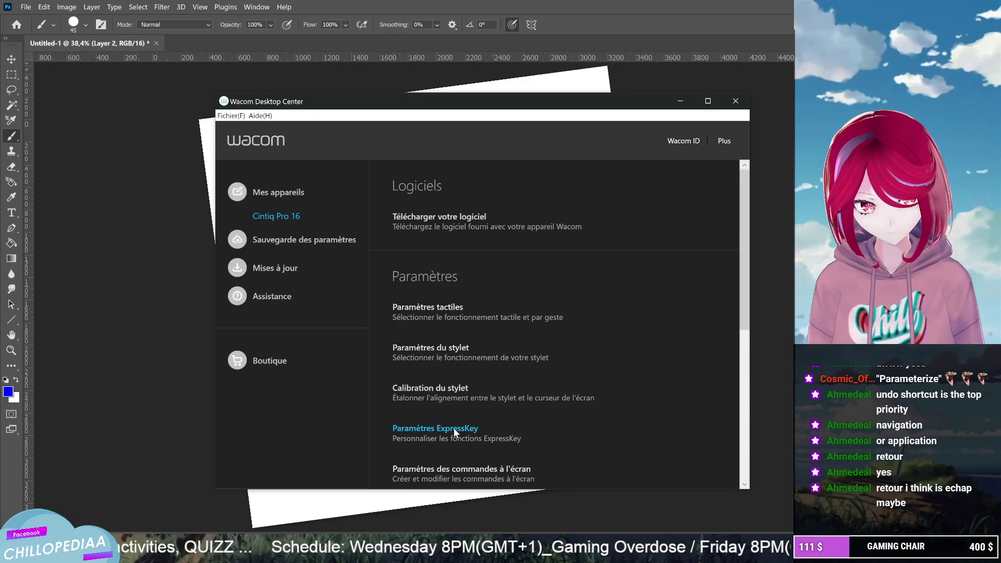
left_click(438, 425)
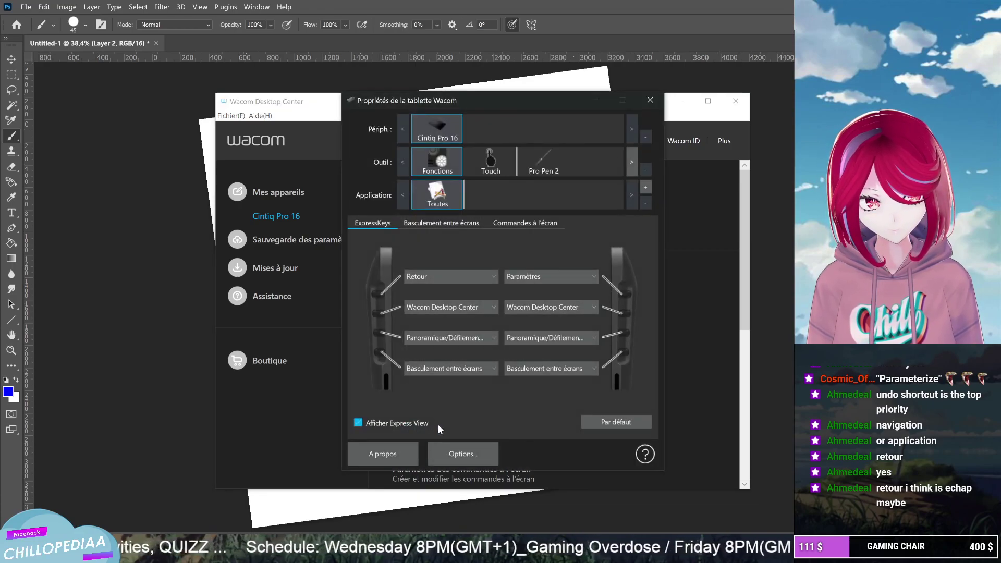
left_click(475, 273)
mouse_move(484, 292)
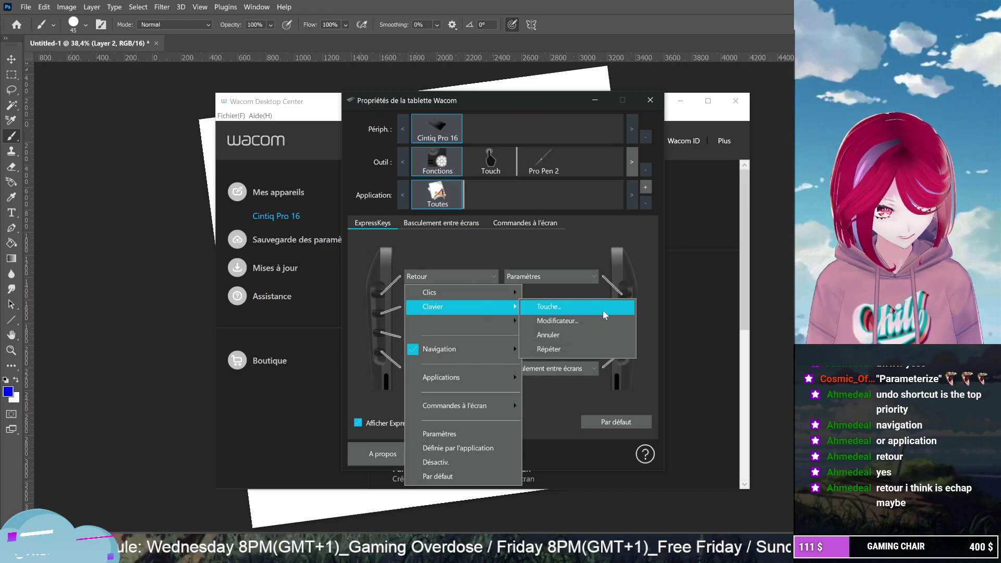
left_click(564, 336)
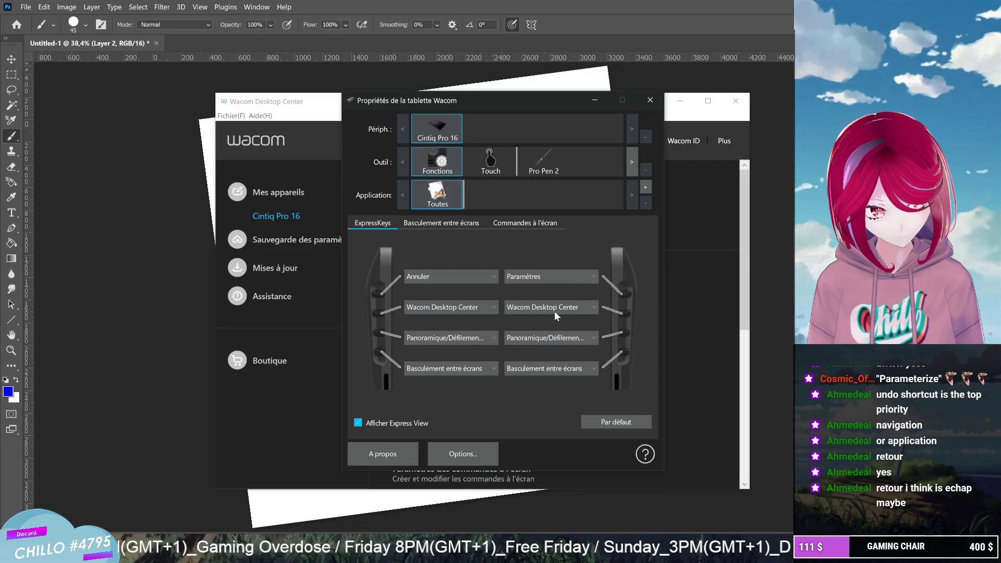
left_click(650, 100)
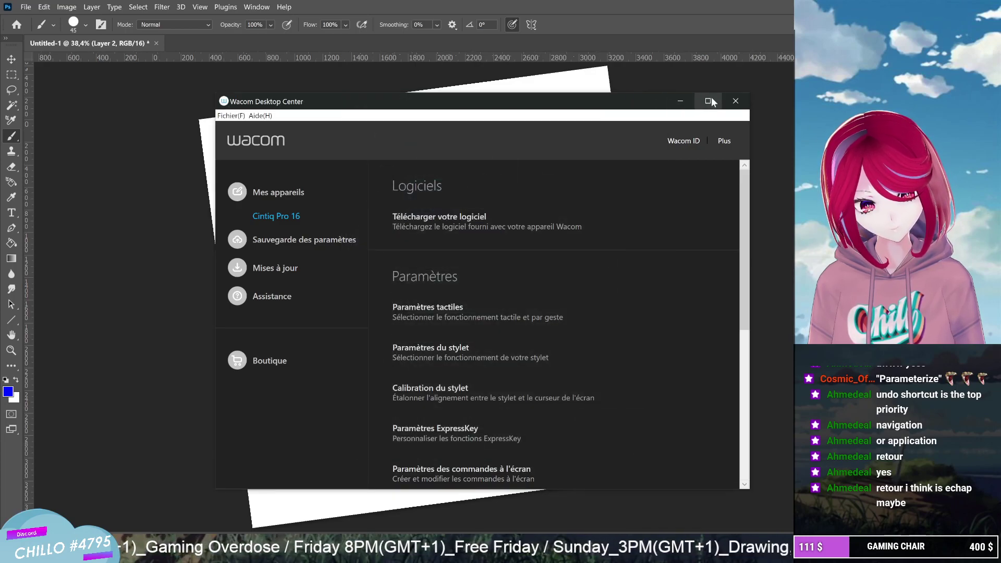
left_click(735, 100)
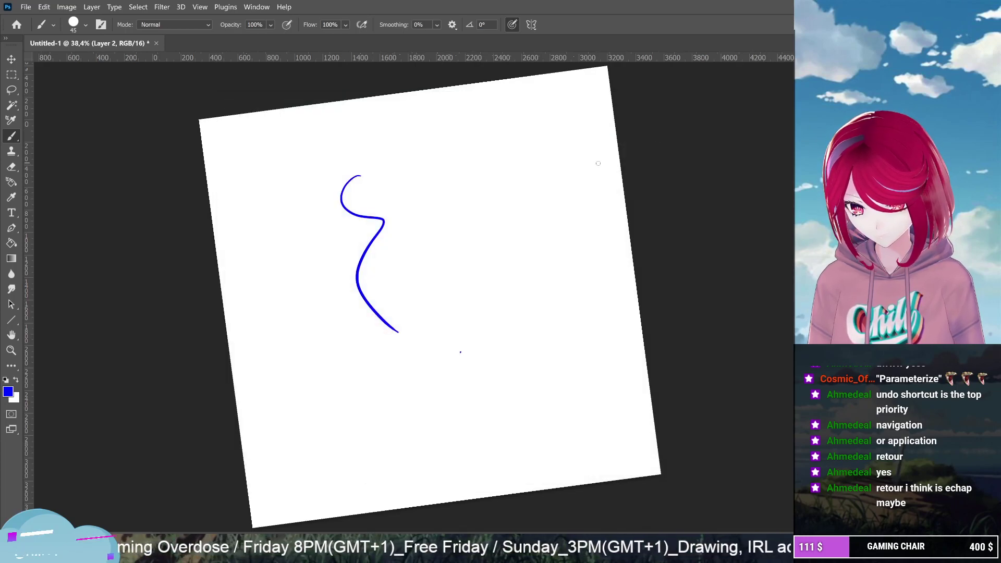
Undo the dot and the winding test stroke to clear the canvas
key("ctrl+z")
key("ctrl+z")
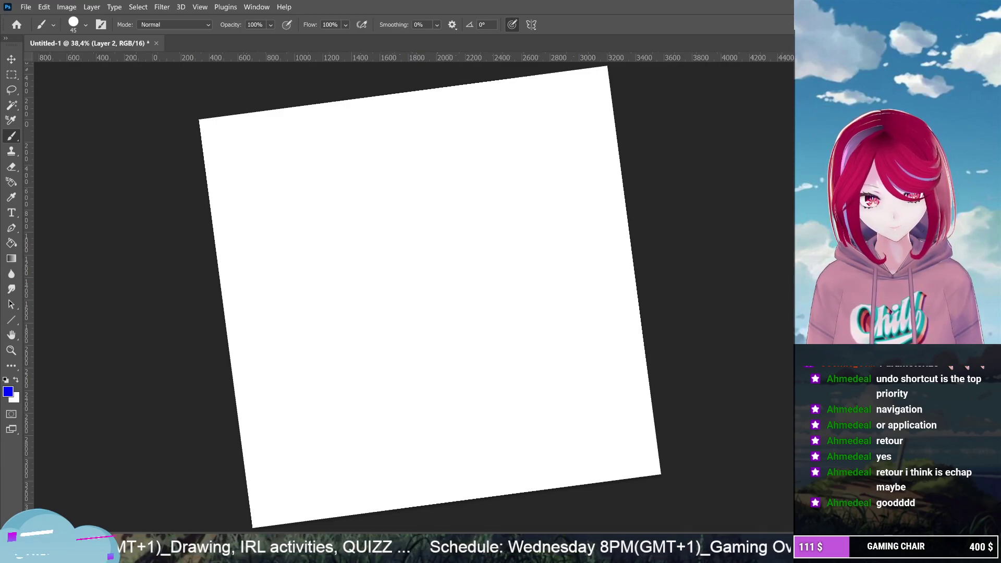
Reopen the Wacom ExpressKey settings and assign the keyboard function Répéter to the second left-side ExpressKey
left_click(540, 548)
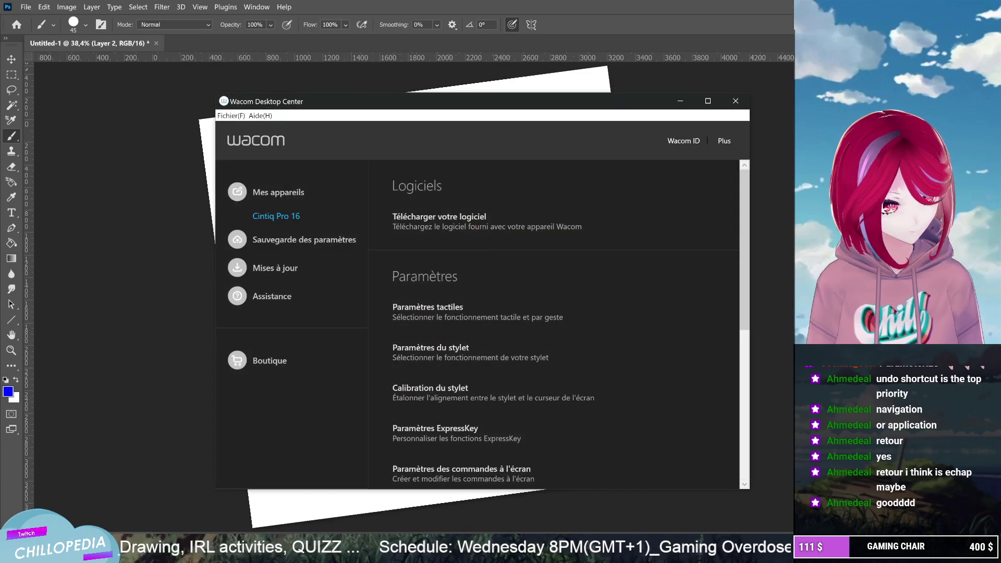
left_click(458, 428)
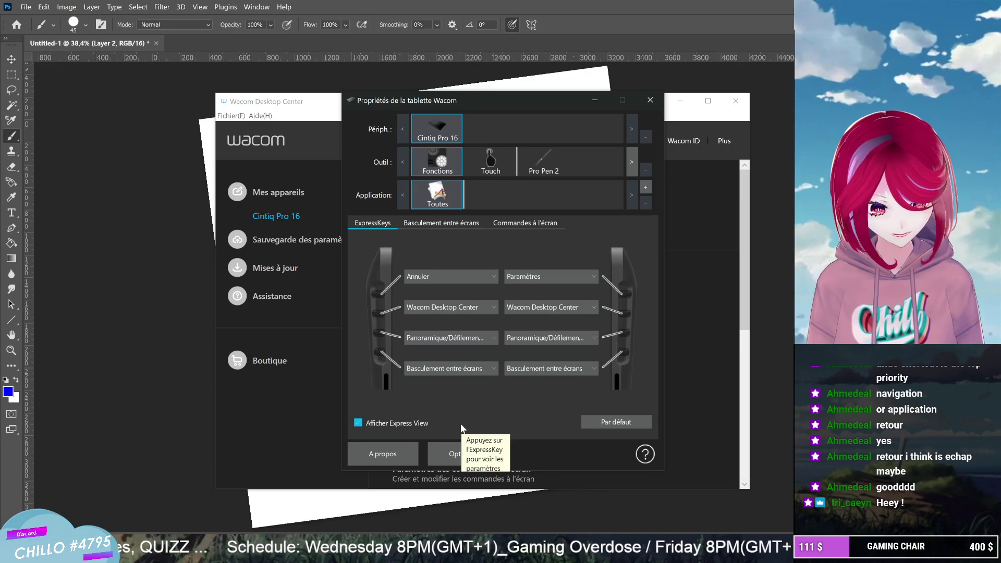
left_click(482, 307)
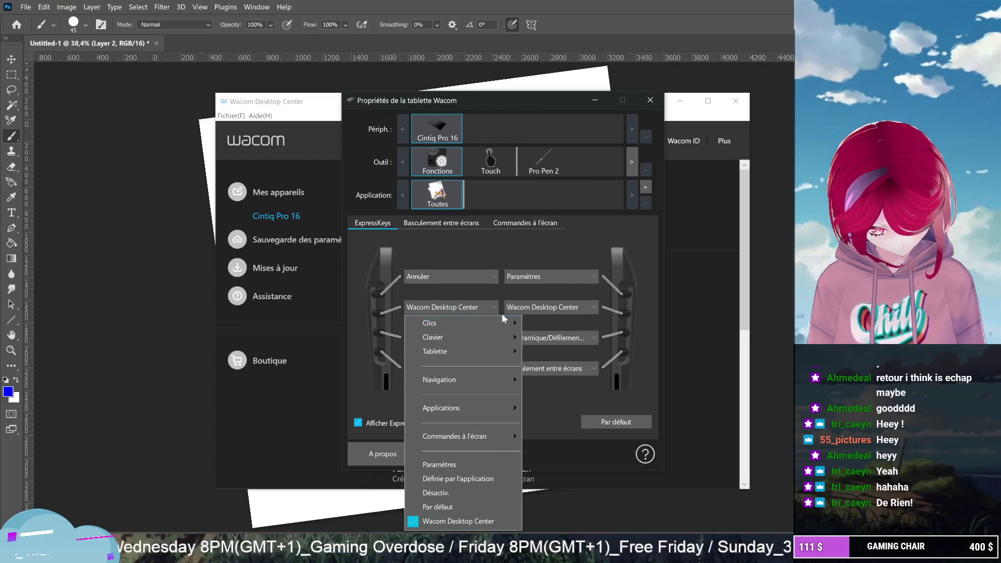
mouse_move(506, 321)
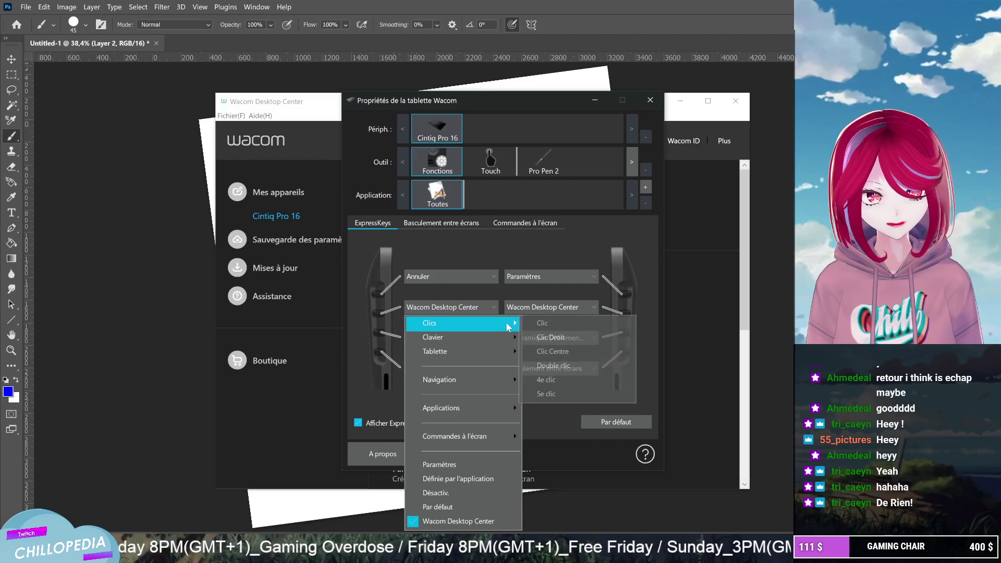
mouse_move(501, 342)
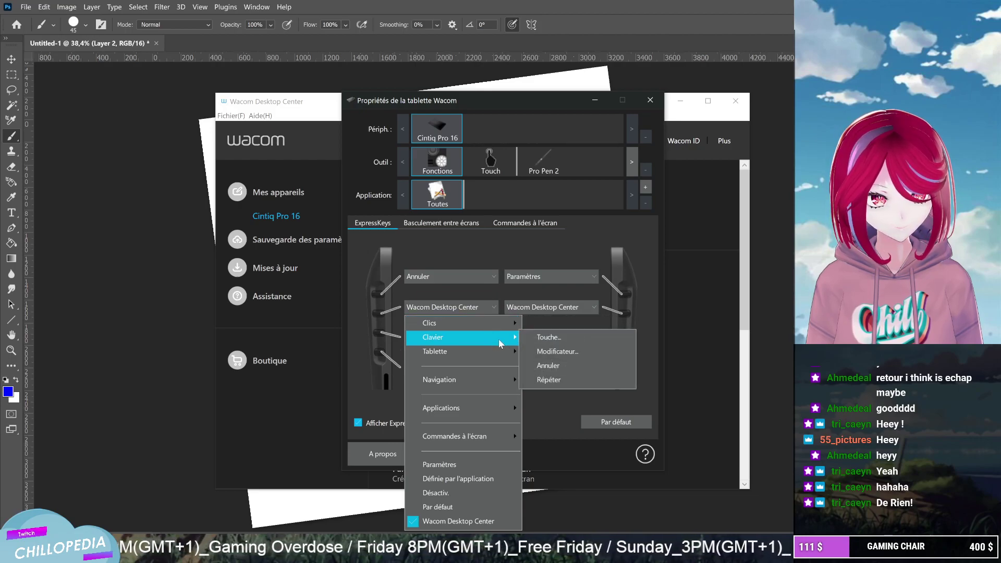
left_click(554, 382)
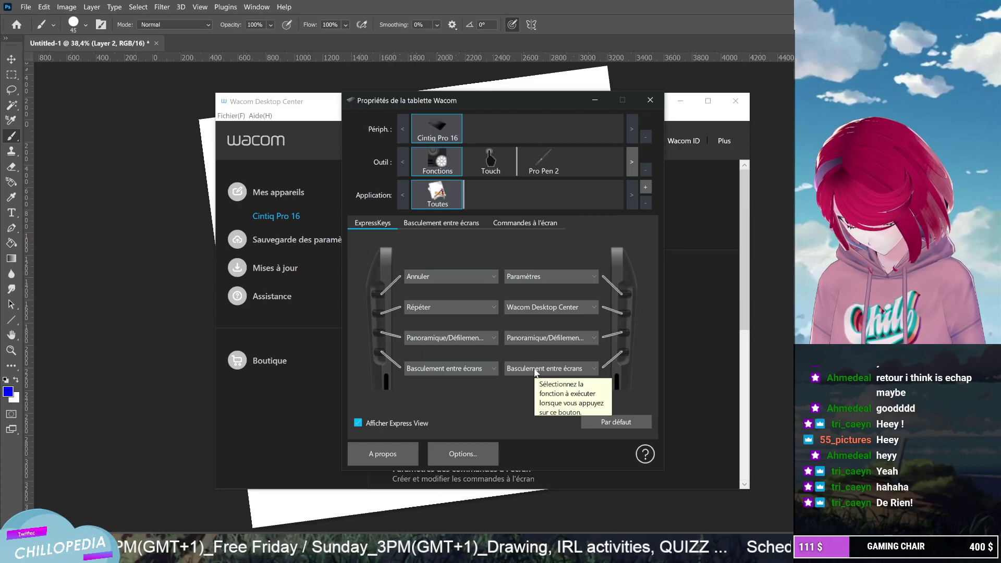
Assign the custom keystroke Ctrl+T to the third left-side ExpressKey, leaving its name empty
left_click(479, 338)
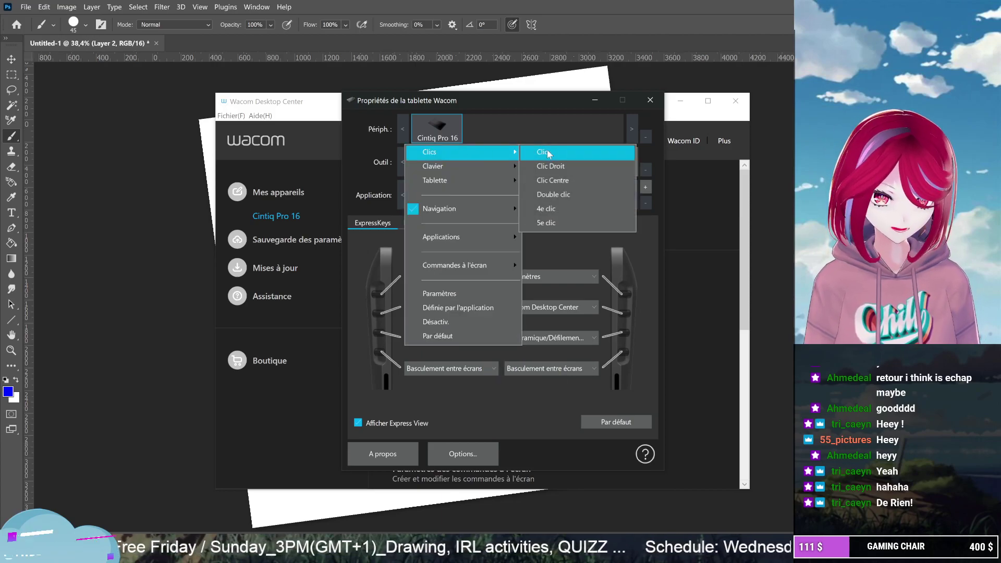
mouse_move(462, 167)
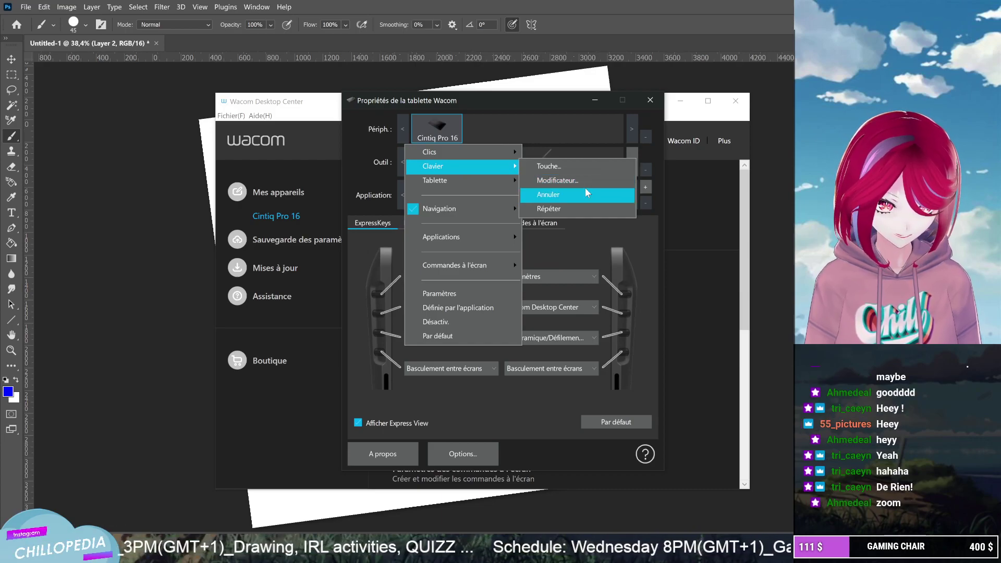
mouse_move(497, 180)
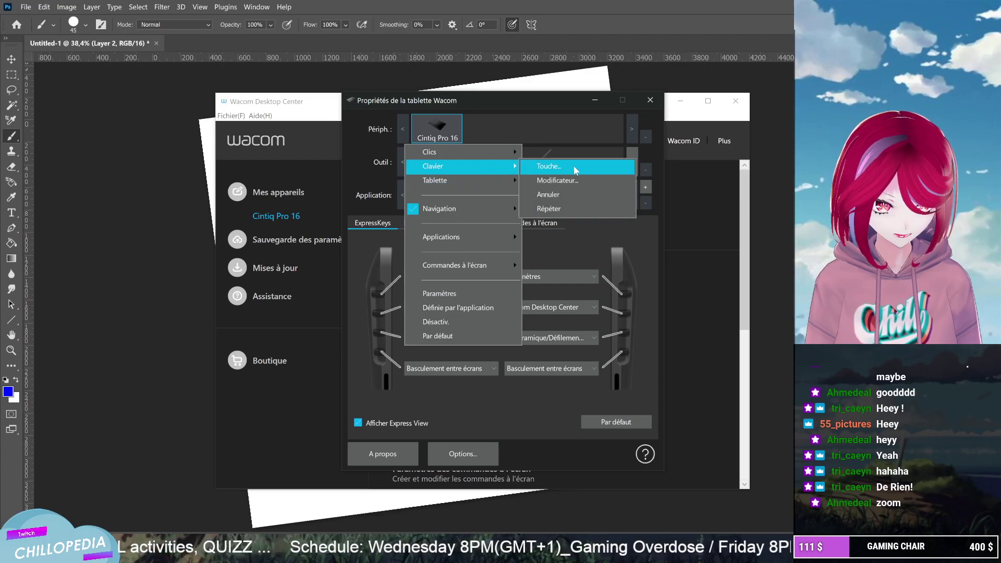
left_click(578, 167)
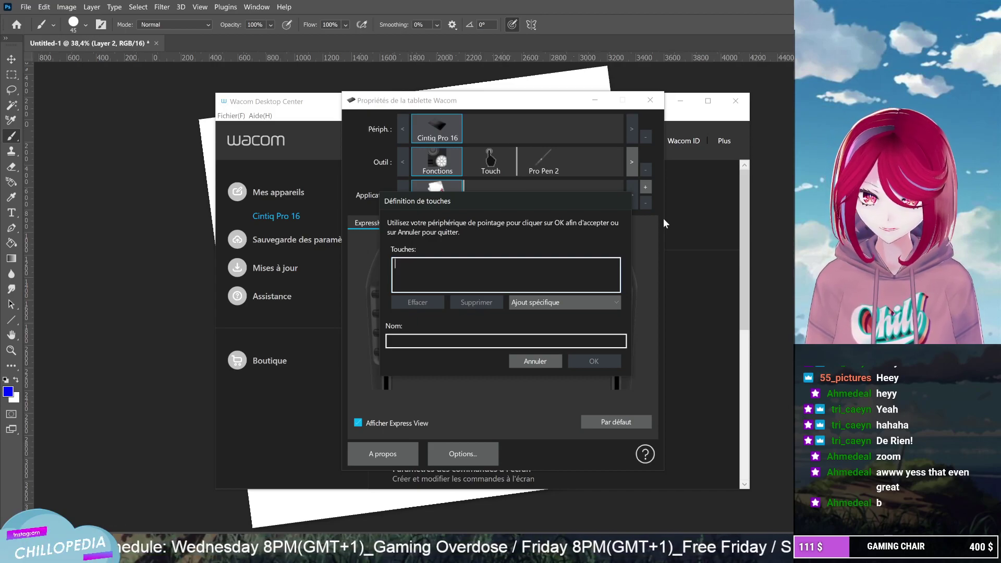
key("ctrl+t")
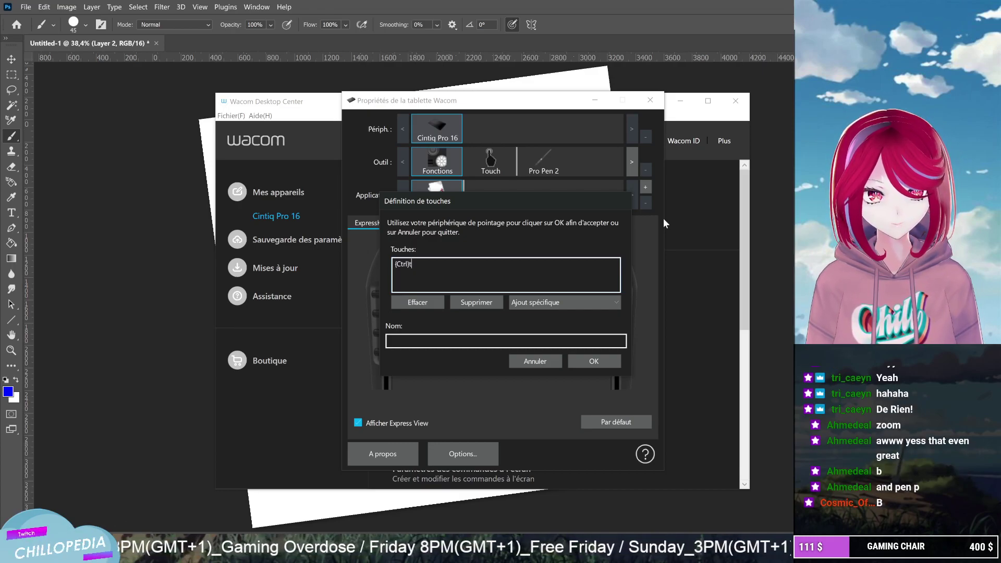
left_click(594, 360)
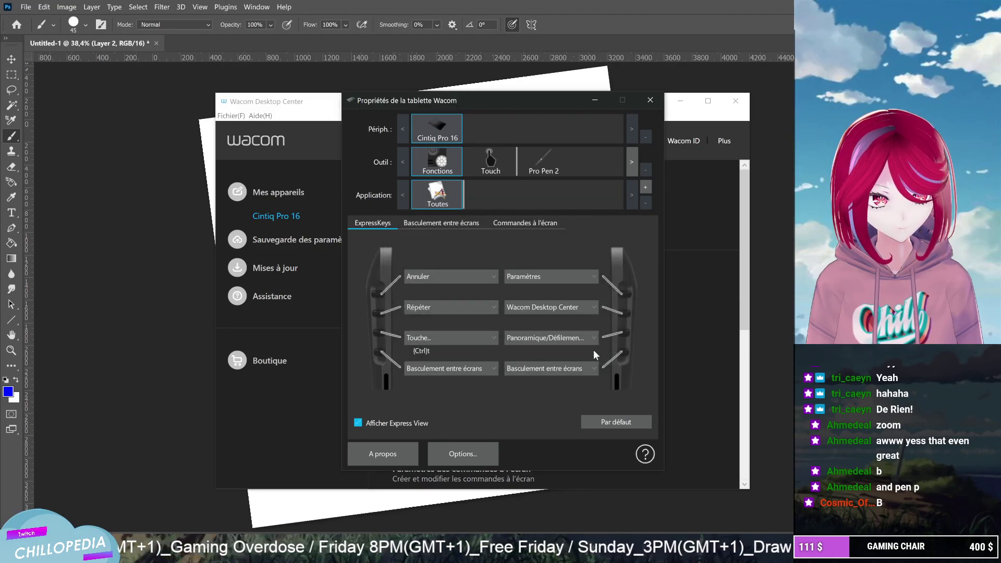
Assign the custom keystroke Ctrl+B to the lowest left-side ExpressKey and close the Wacom windows to return to Photoshop
left_click(484, 368)
mouse_move(493, 198)
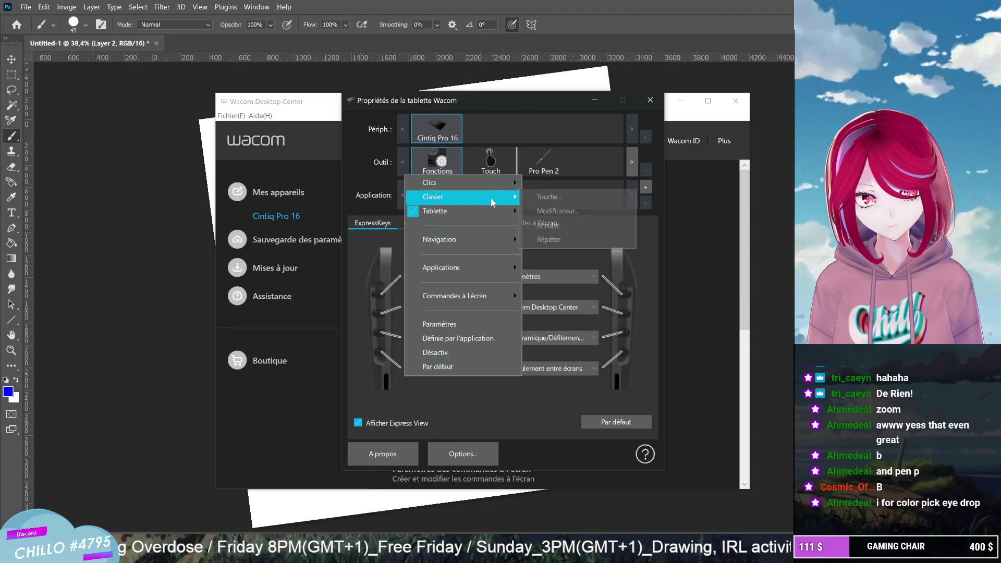
left_click(596, 196)
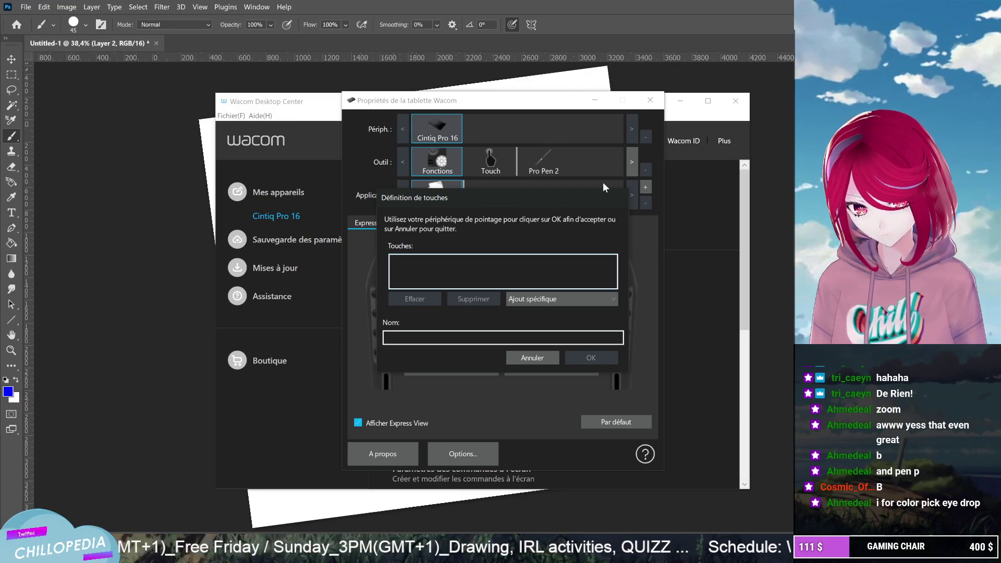
key("ctrl+b")
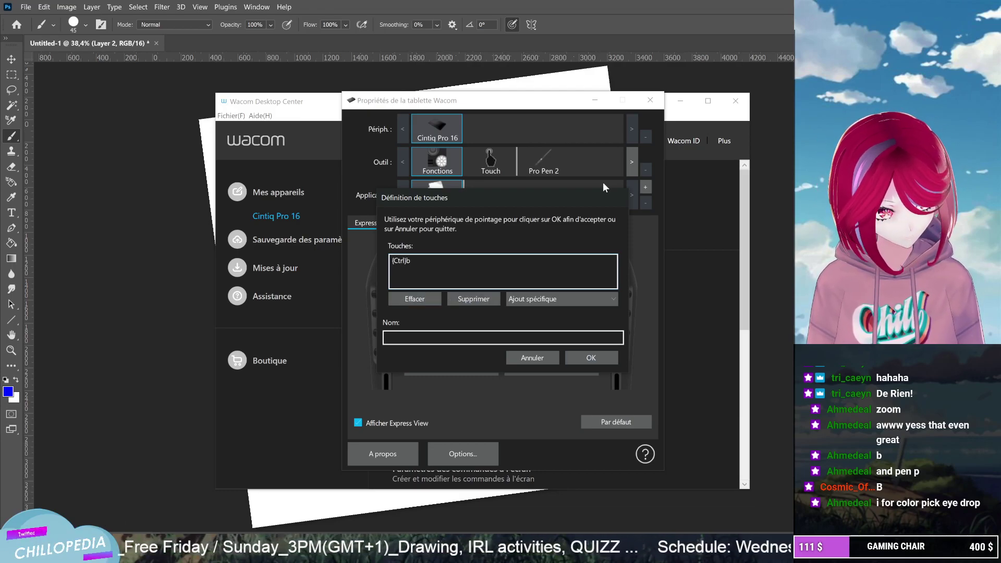
left_click(592, 357)
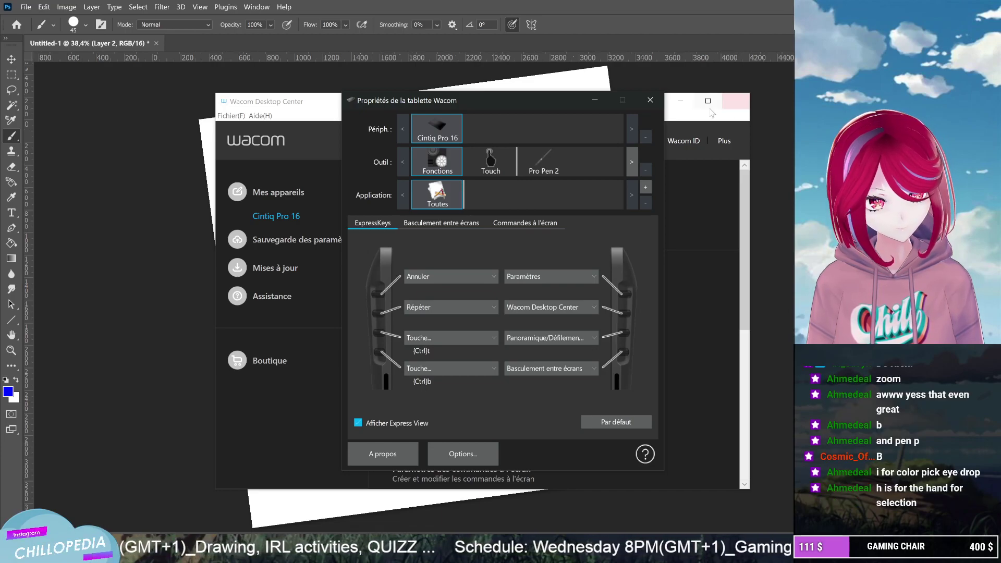
left_click(651, 100)
left_click(735, 100)
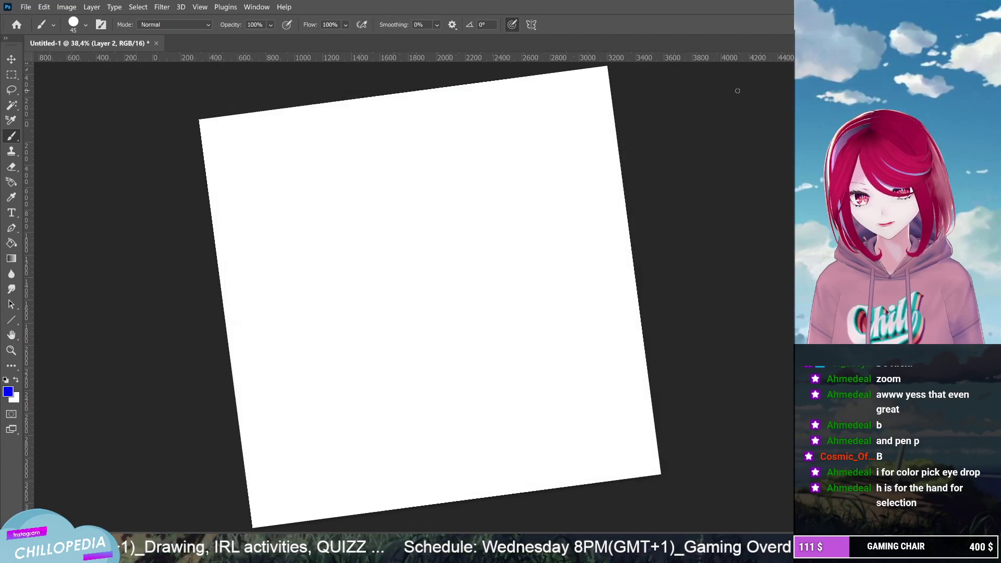
Paint an S-shaped blue test stroke, undo it, and try to restore it with the Répéter ExpressKey
mouse_move(384, 177)
left_mouse_down()
mouse_move(371, 217)
mouse_move(384, 290)
left_mouse_up()
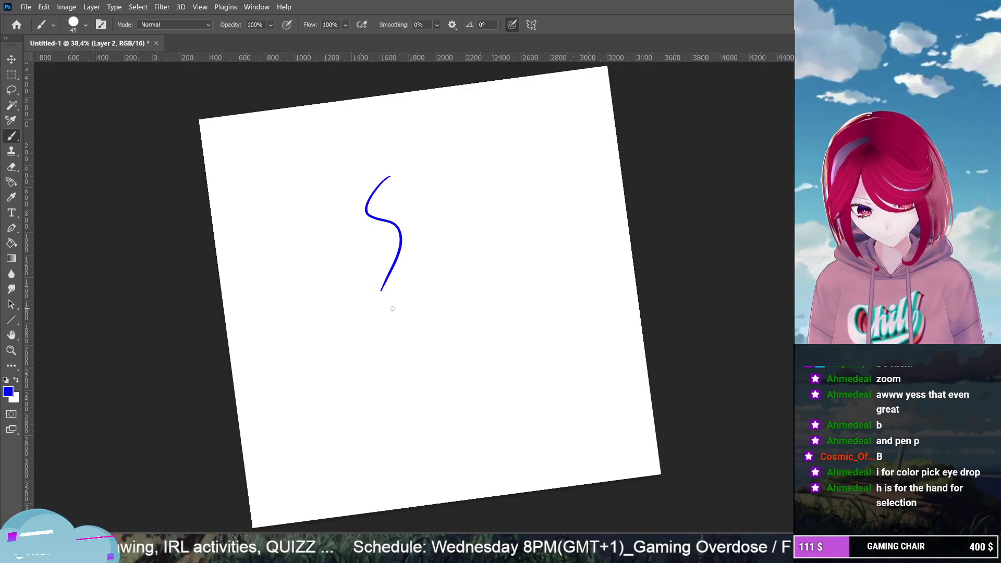
key("ctrl+z")
key("ctrl+y")
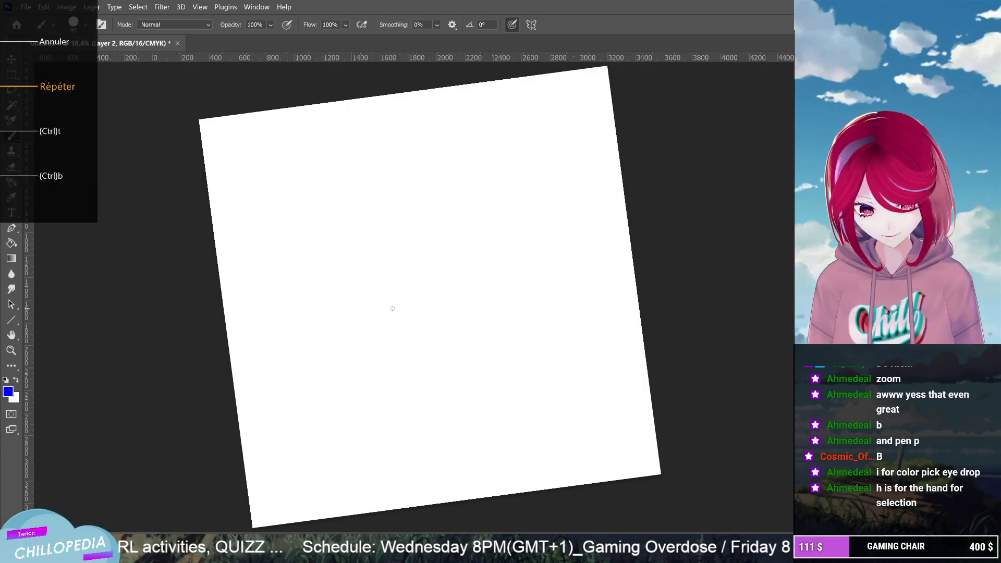
key("ctrl+y")
key("ctrl+y")
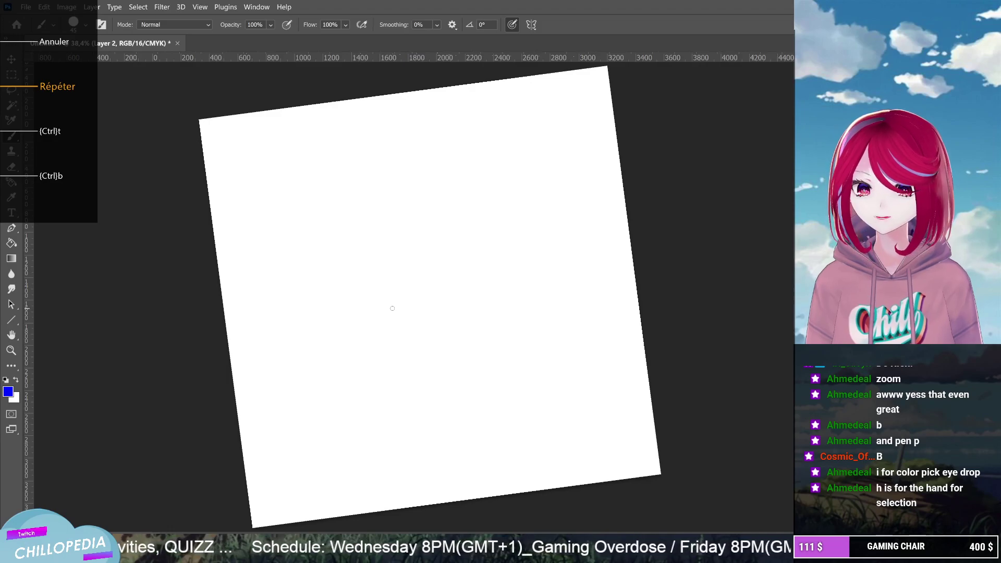
key("ctrl+y")
Paint a short blue stroke near the canvas centre and test the Répéter ExpressKey again, ending with the CMYK proof view off
key("ctrl+y")
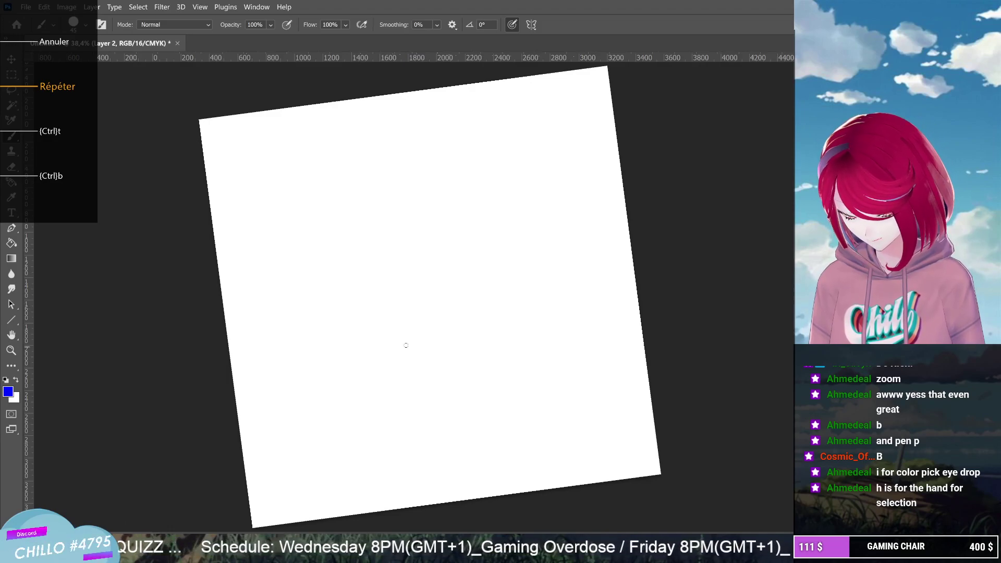
key("ctrl+y")
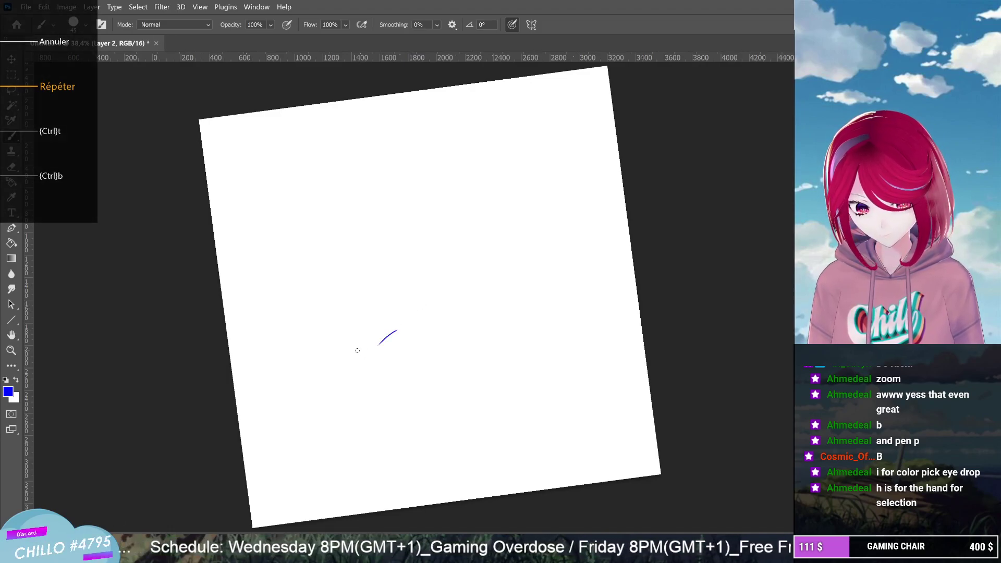
key("ctrl+y")
key("ctrl+y")
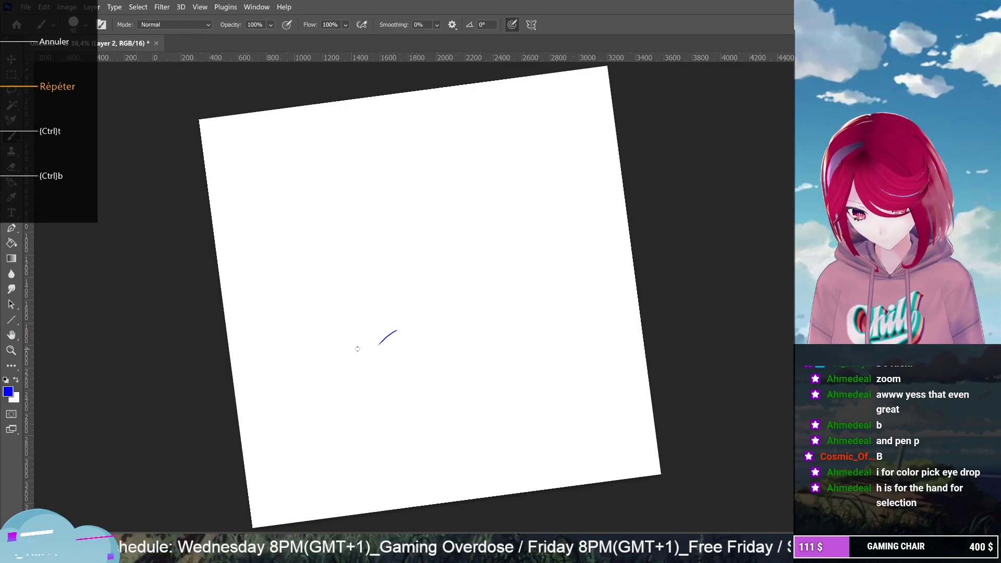
key("ctrl+y")
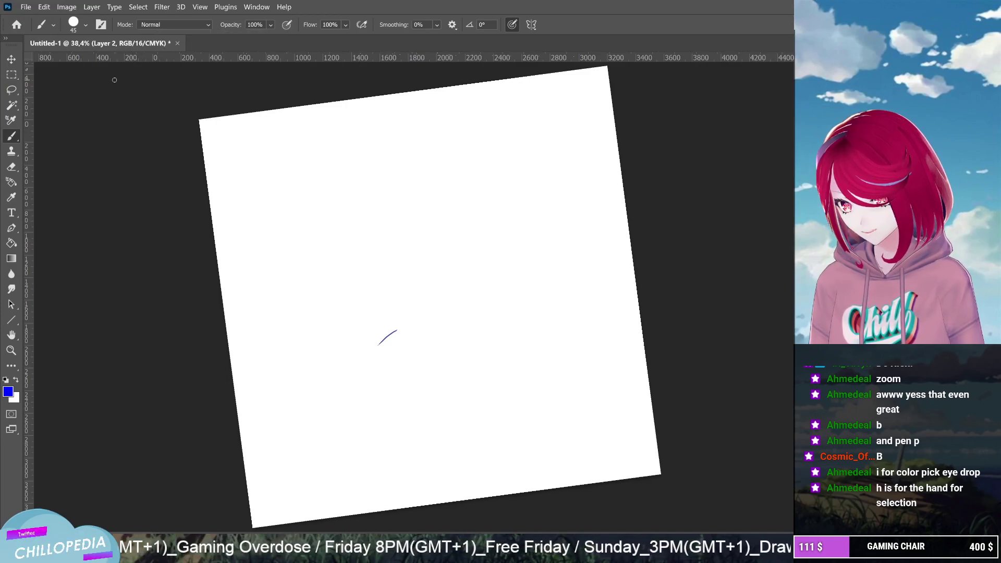
key("ctrl+y")
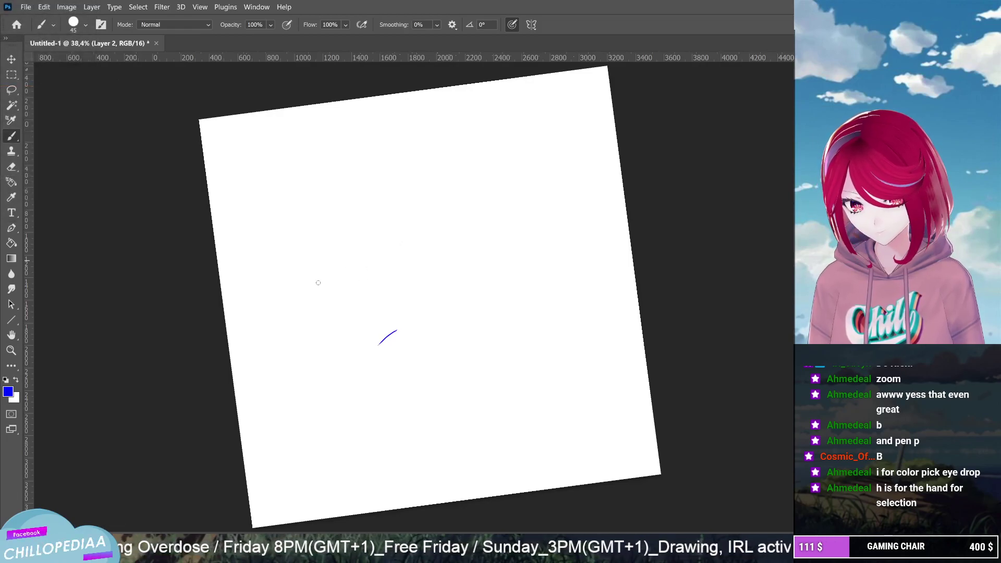
Test the assigned ExpressKeys by scaling the short blue stroke to about 434% with Free Transform, and dismiss the Color Balance dialog without adjustments
key("ctrl+t")
mouse_move(399, 344)
left_mouse_down()
mouse_move(483, 409)
mouse_move(398, 337)
mouse_move(386, 339)
mouse_move(405, 351)
mouse_move(496, 313)
mouse_move(464, 267)
left_mouse_up()
key("ctrl+b")
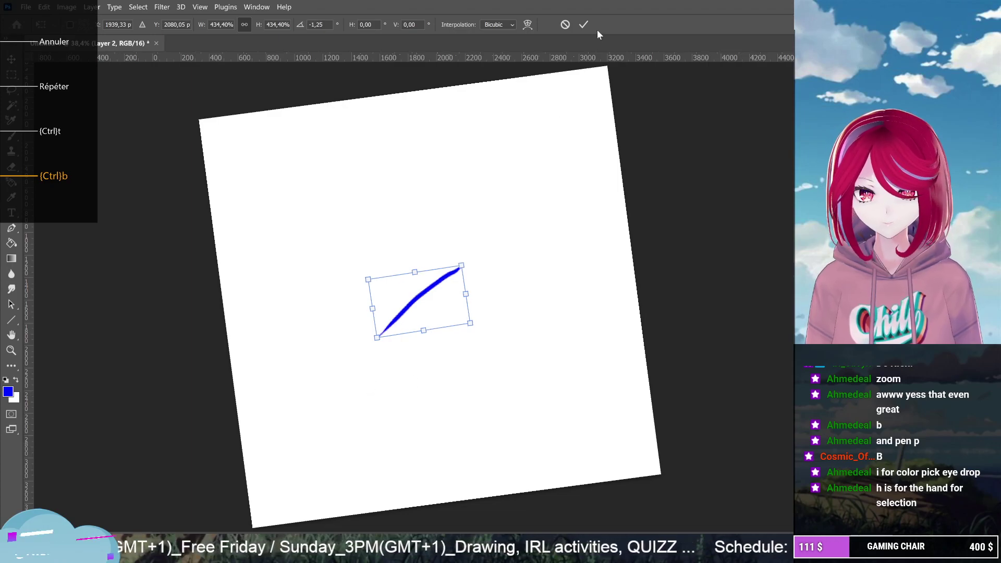
left_click(583, 24)
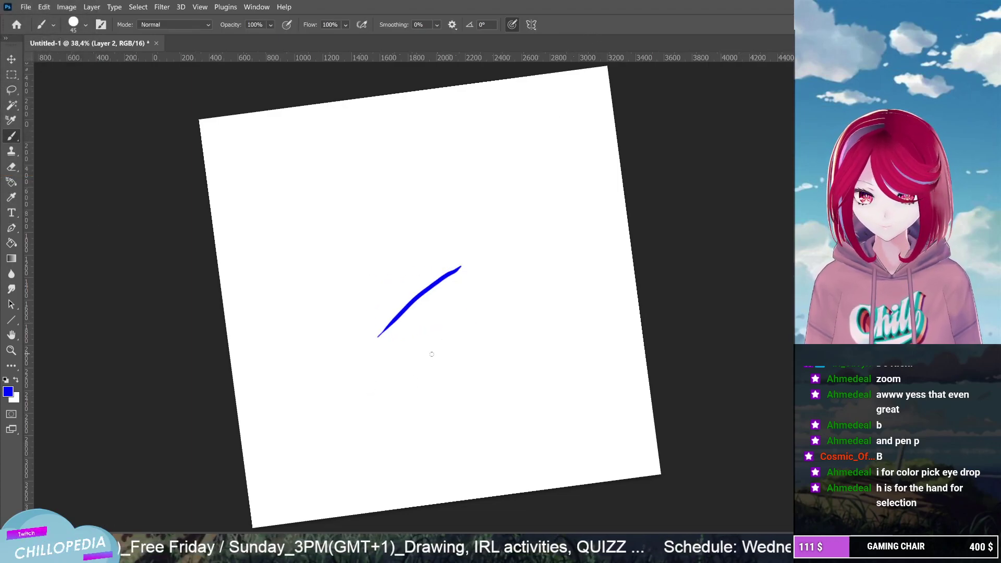
key("ctrl+b")
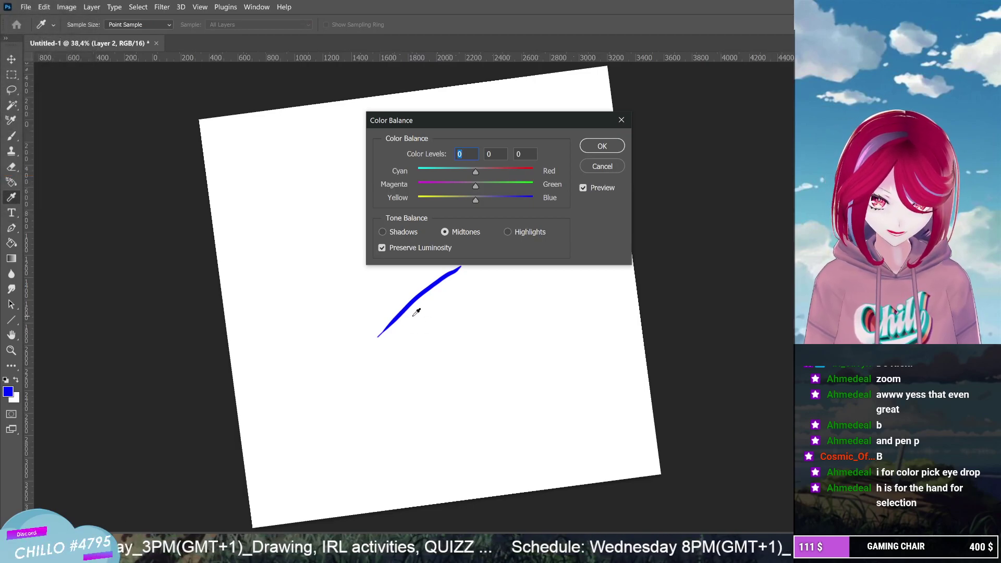
left_click(621, 119)
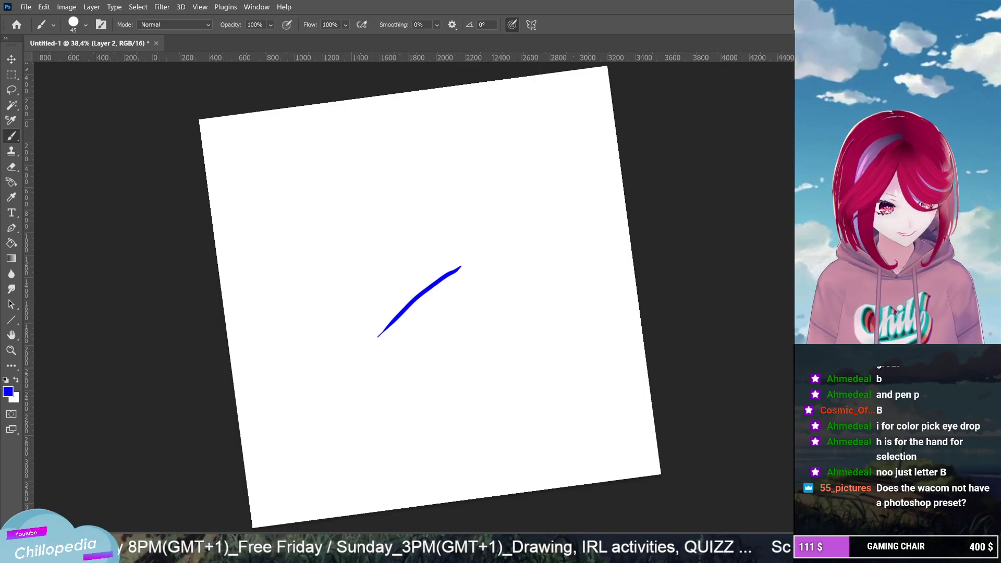
Switch to Wacom Desktop Center, review the ExpressKey assignments and tablet options without changing them, and return to Photoshop
left_click(552, 533)
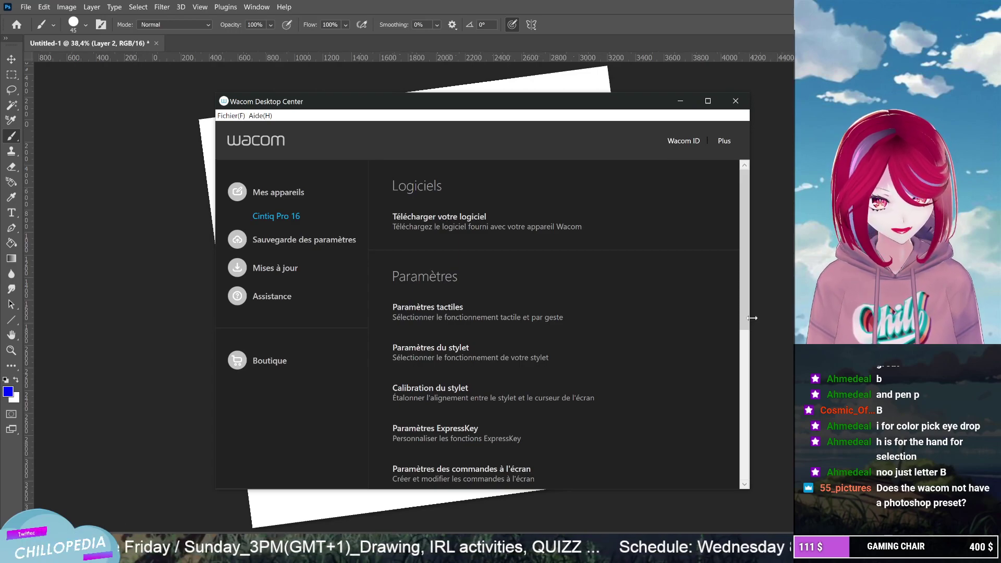
left_click_drag(745, 313, 738, 371)
left_click(553, 312)
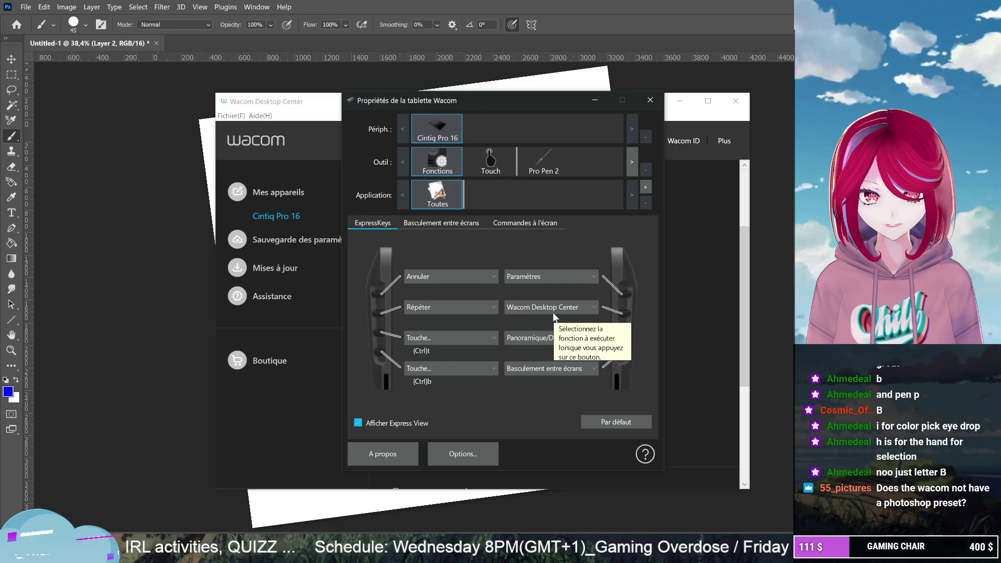
left_click(463, 453)
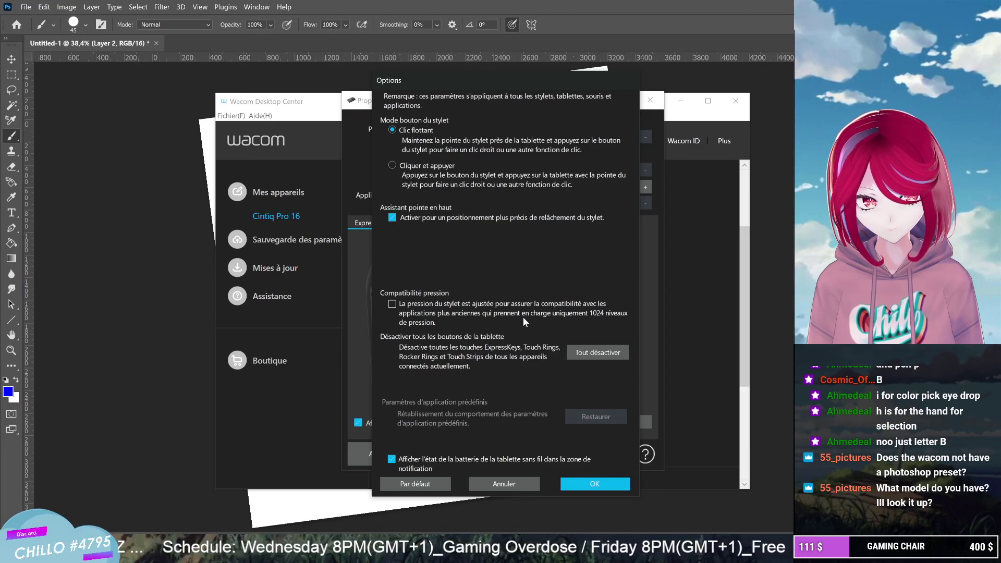
left_click(504, 483)
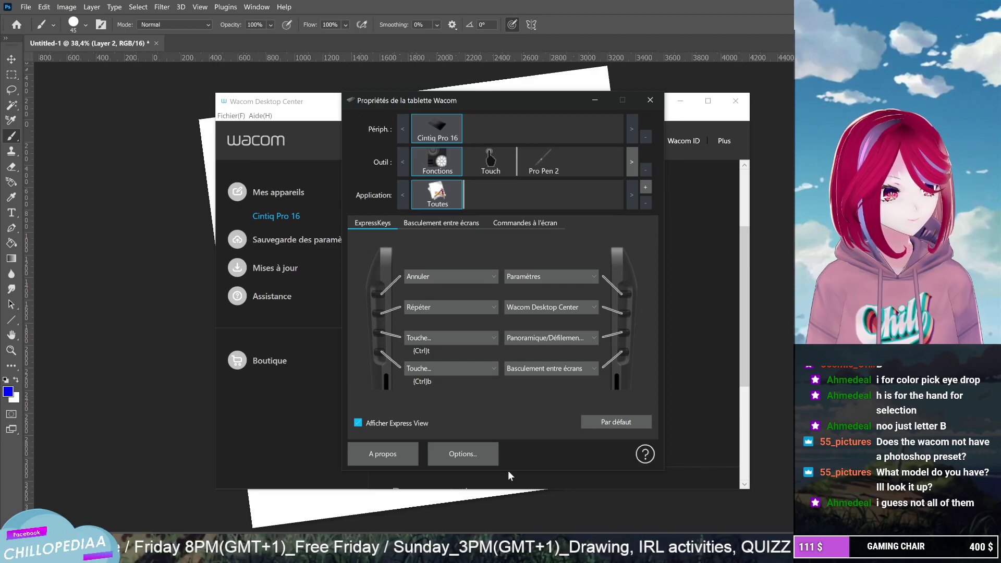
left_click(650, 100)
left_click(737, 100)
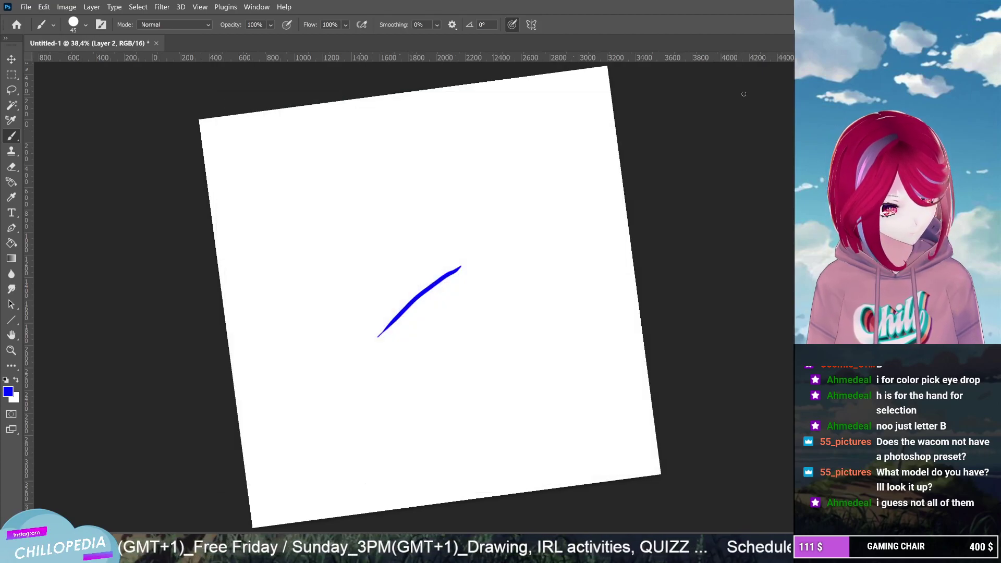
Undo the blue stroke's enlargement and the stroke itself to leave the canvas blank
key("ctrl+z")
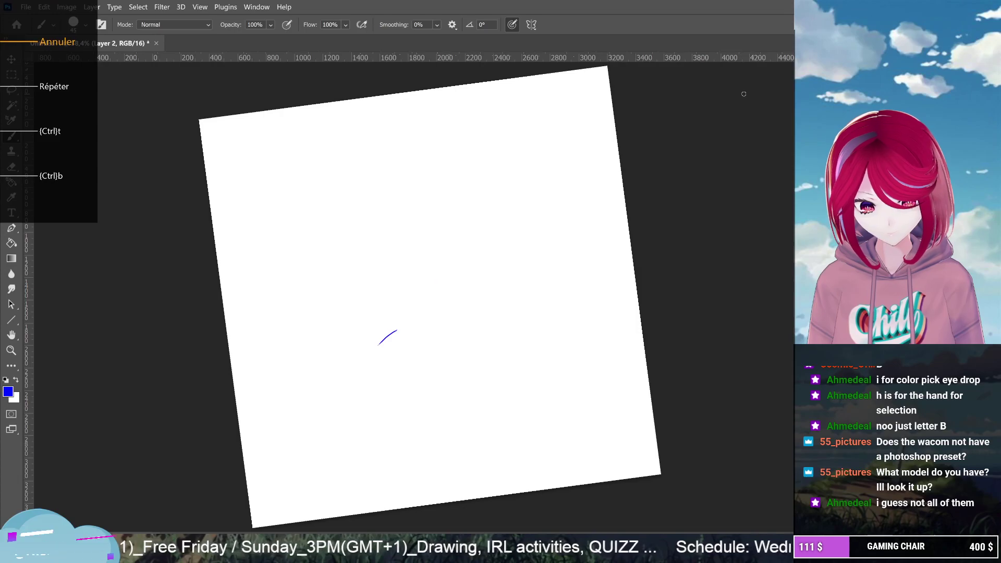
key("ctrl+z")
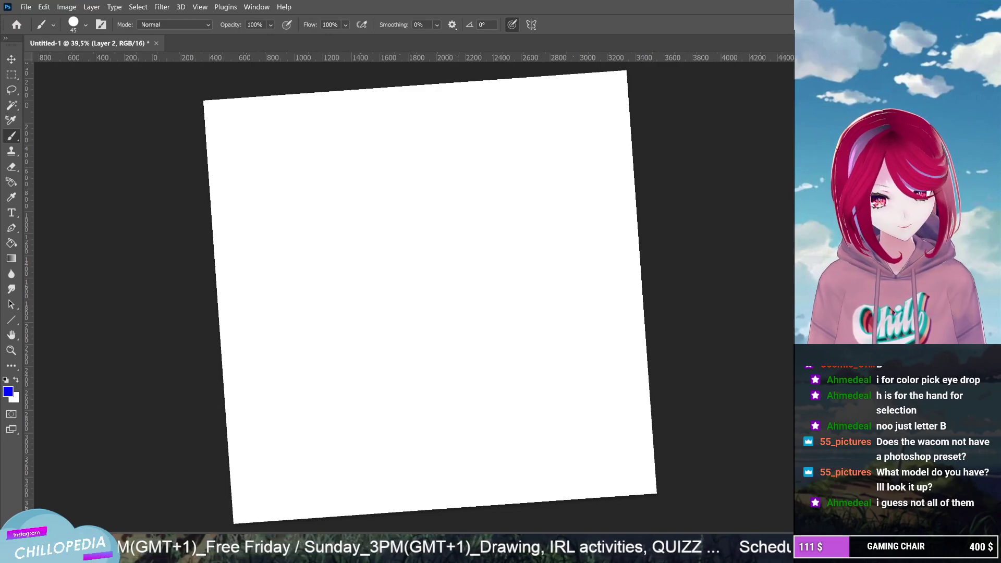
scroll(430, 290, "down", 2)
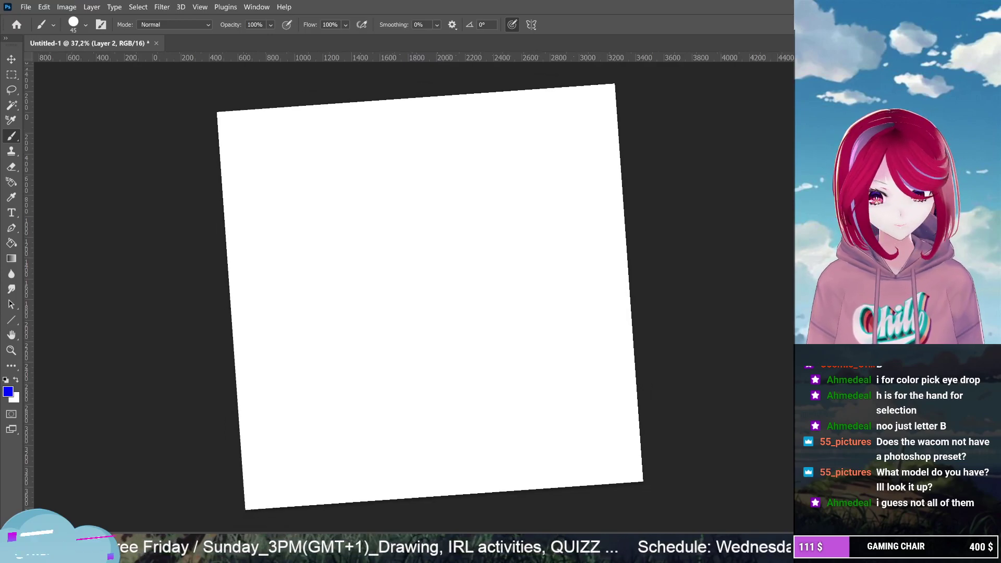
left_click_drag(543, 165, 647, 176)
scroll(650, 181, "up", 3)
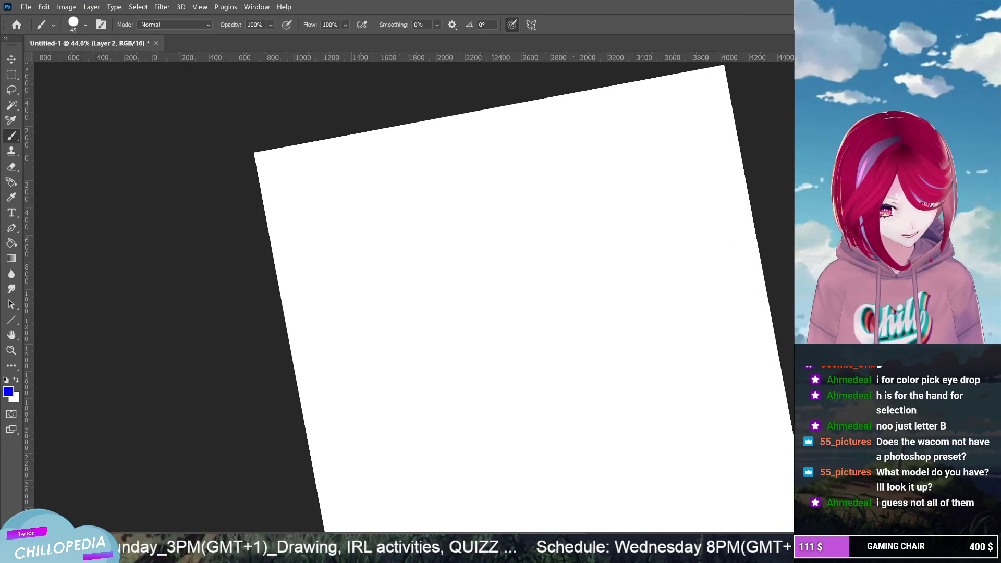
scroll(648, 174, "down", 1)
left_click_drag(647, 174, 605, 148)
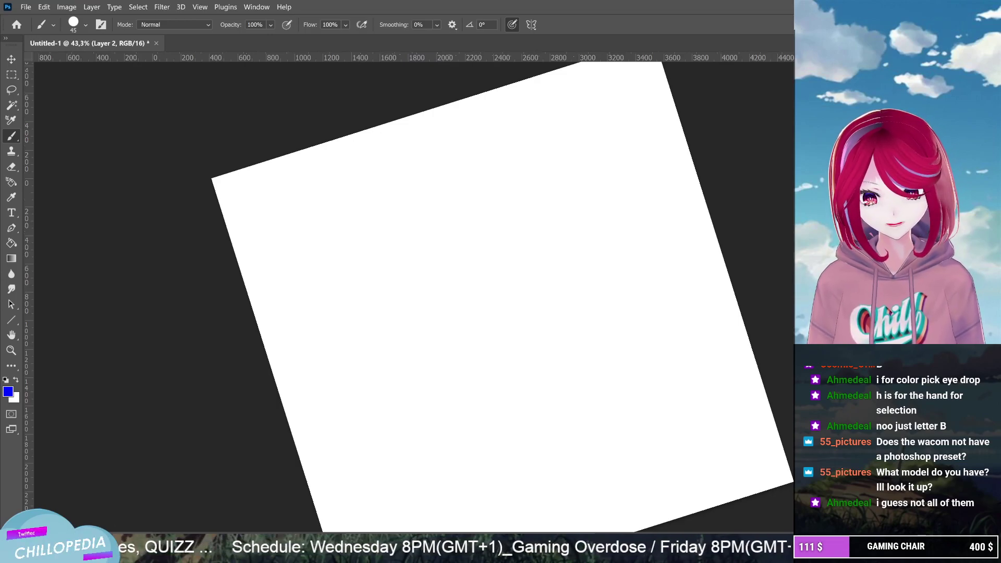
scroll(586, 200, "down", 1)
scroll(470, 297, "down", 2)
scroll(469, 297, "up", 1)
scroll(470, 297, "left", 2)
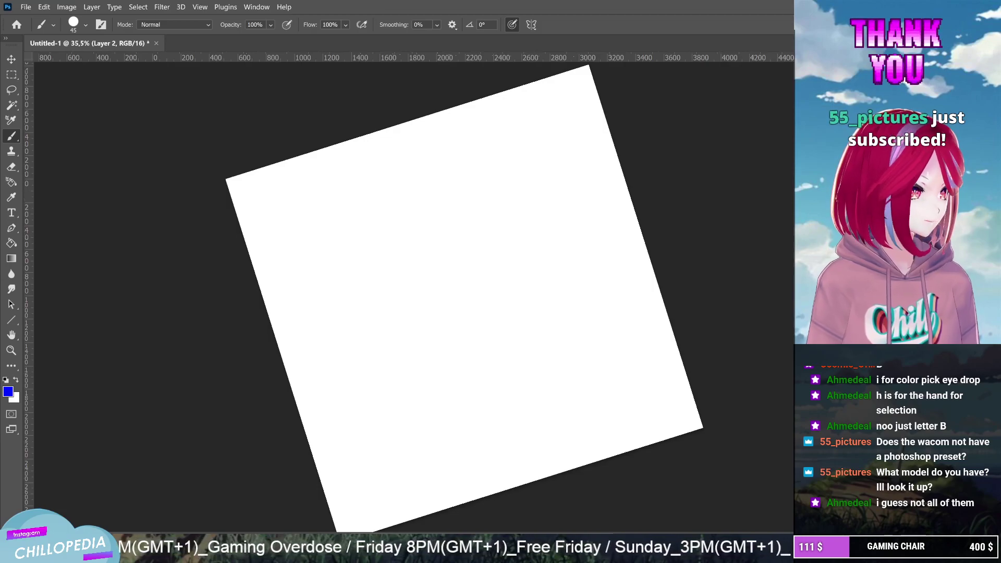
left_click_drag(464, 304, 553, 350)
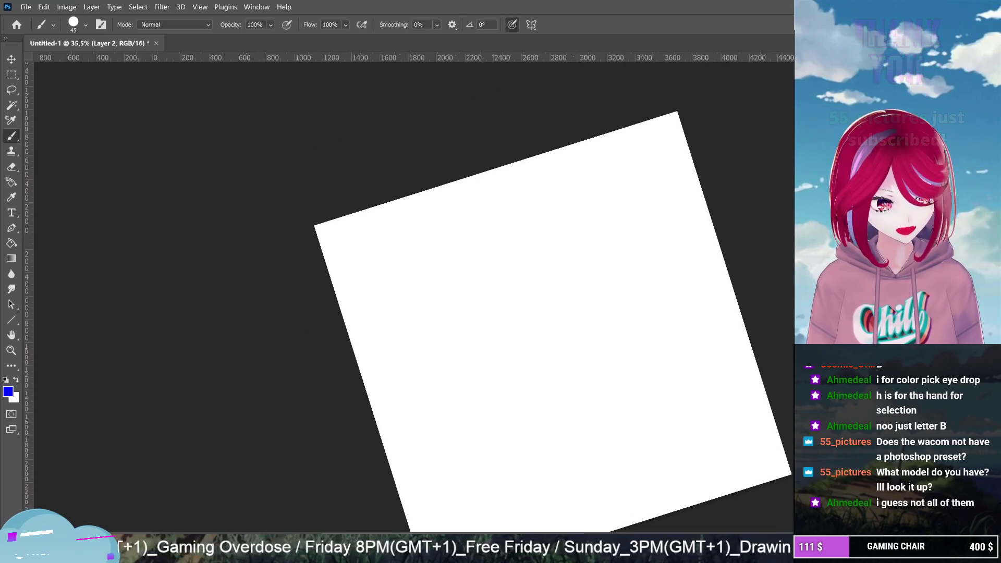
scroll(540, 463, "up", 2)
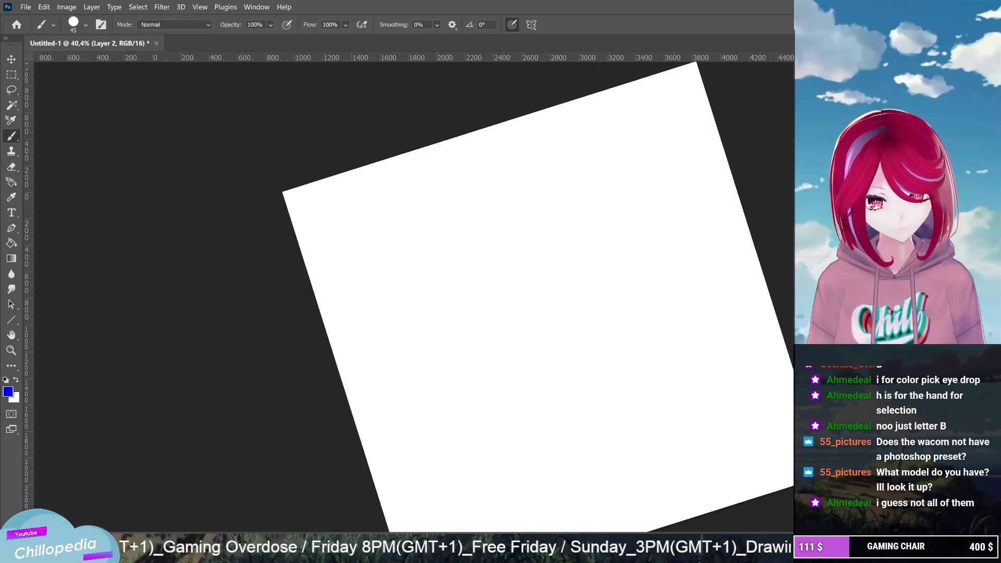
scroll(539, 296, "down", 1)
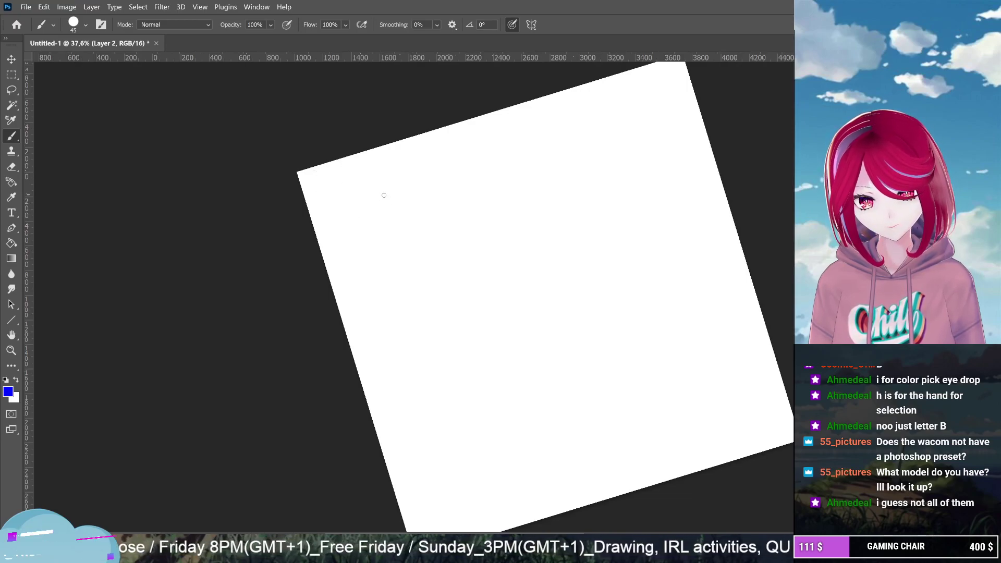
Paint a tiny blue brush mark near the canvas's upper-left corner and set the brush smoothing to 77%
left_click_drag(406, 196, 404, 203)
left_click(434, 25)
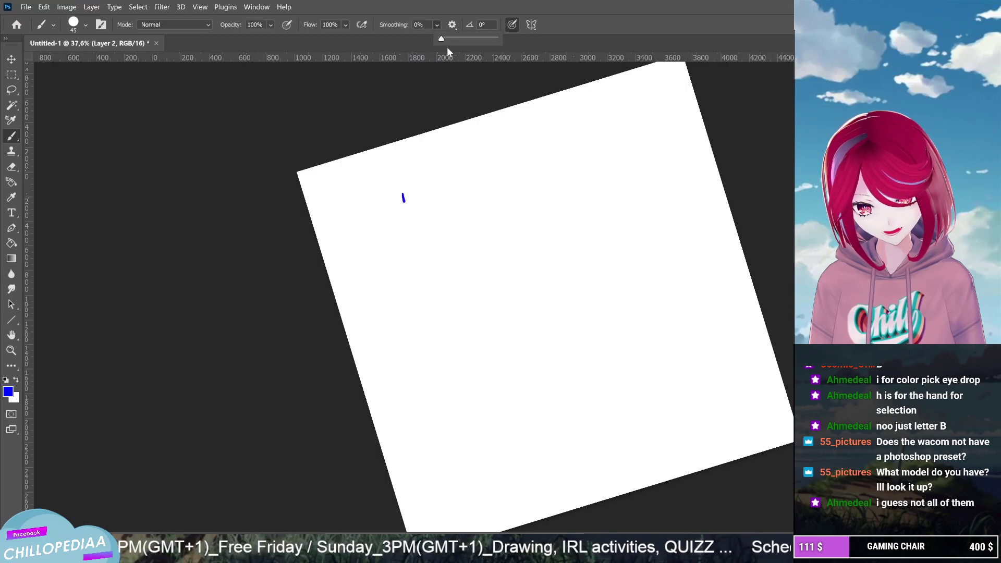
left_click_drag(444, 40, 481, 36)
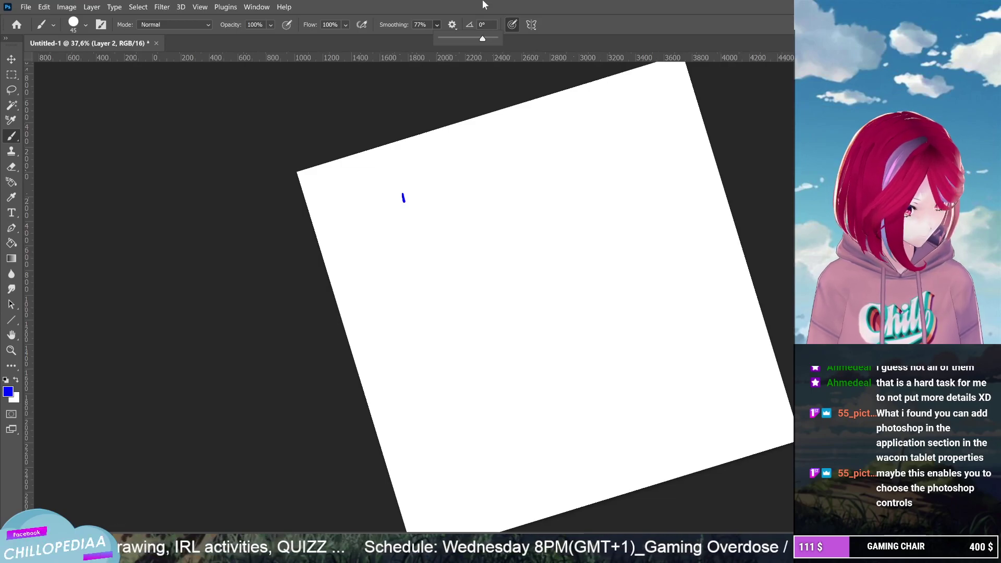
Paint a wavy blue stroke and a short slanted one to test the smoothing, and undo both
mouse_move(461, 176)
left_mouse_down()
mouse_move(495, 222)
mouse_move(493, 249)
left_mouse_up()
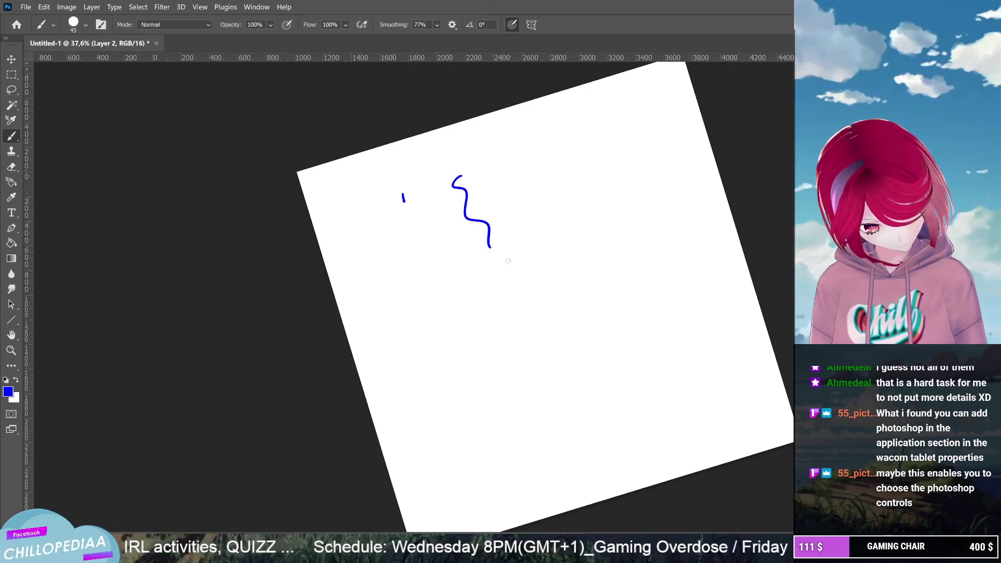
left_click_drag(572, 234, 563, 254)
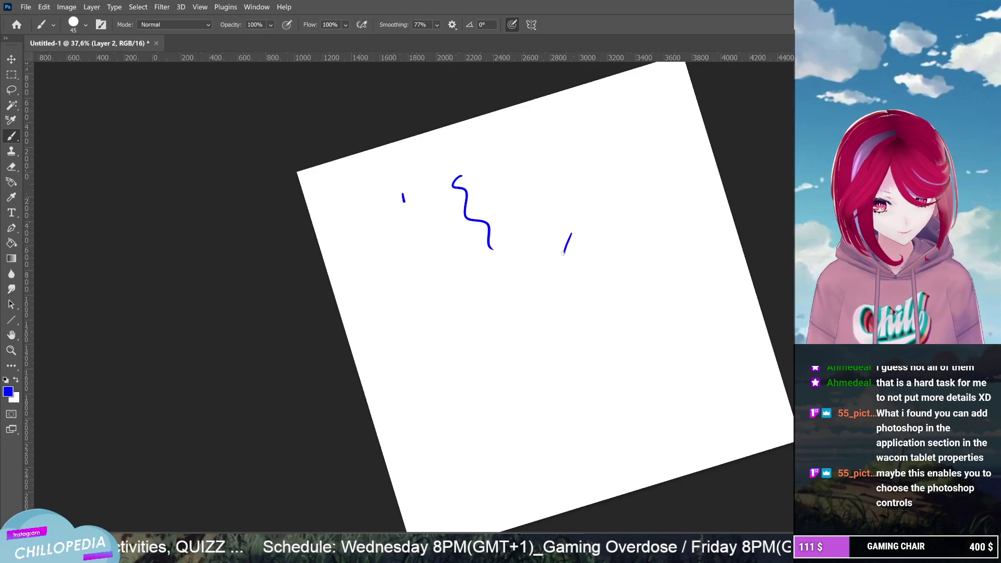
key("ctrl+z")
key("ctrl+z")
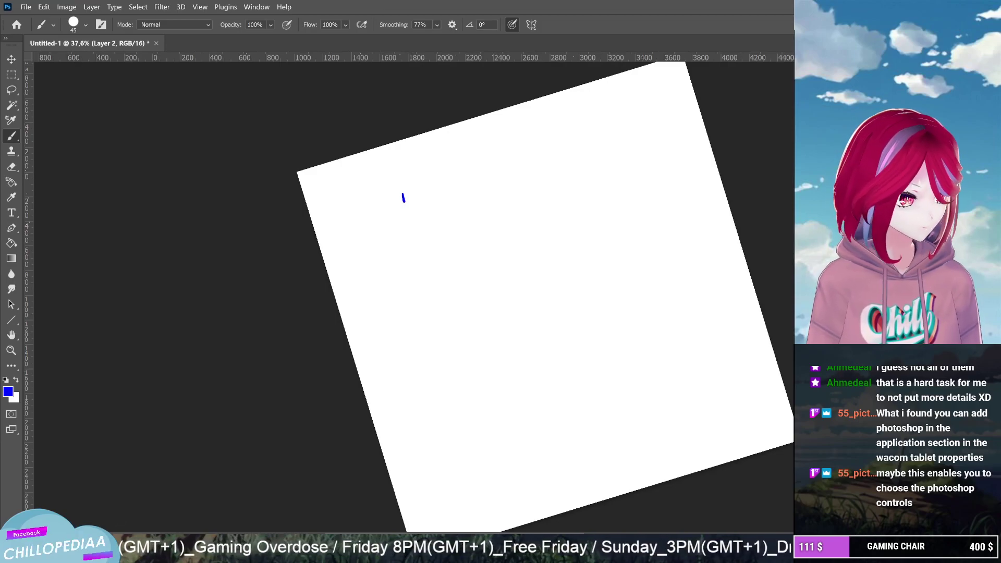
Switch to Wacom Desktop Center and open the ExpressKey settings of the Cintiq Pro 16
key("alt+Tab")
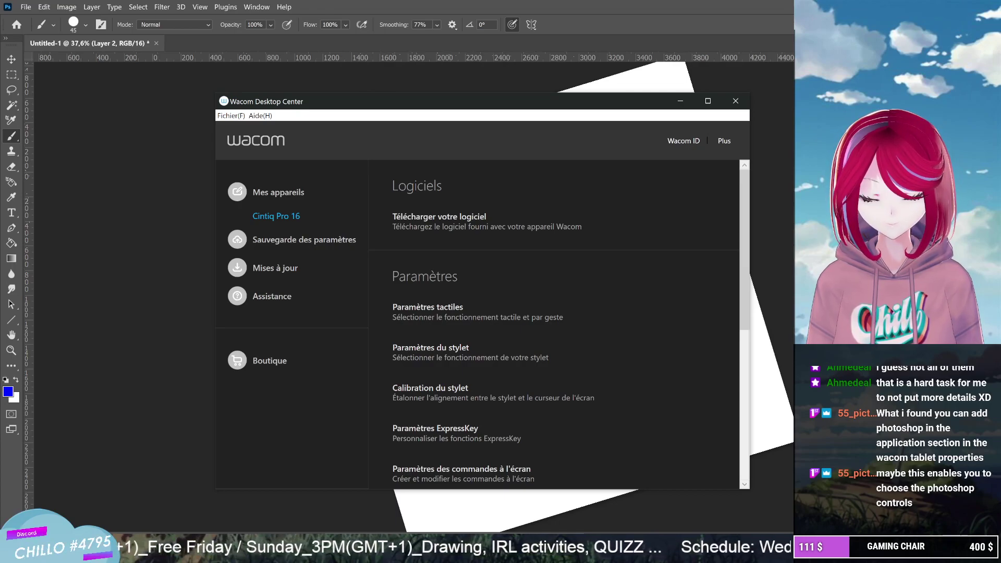
left_click(744, 345)
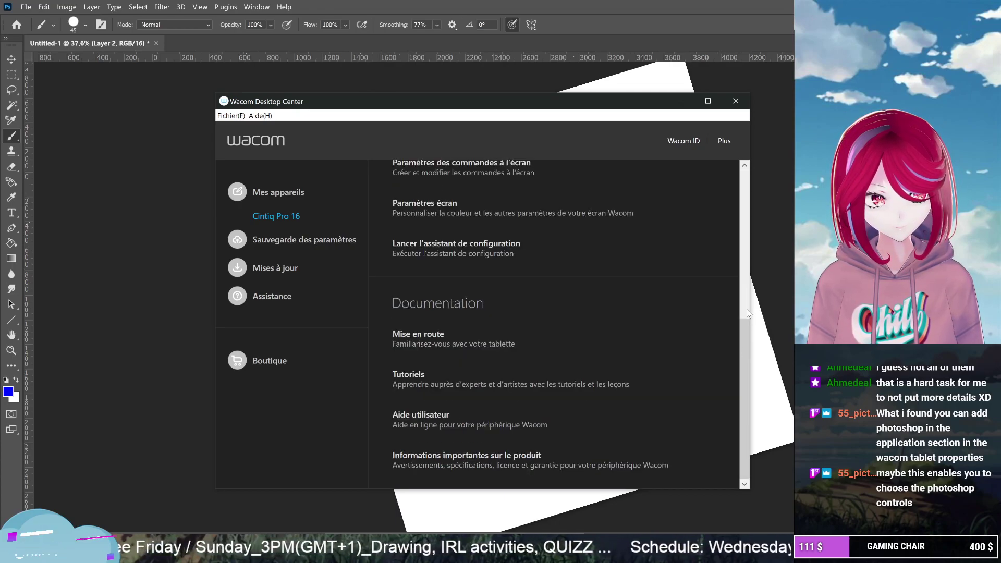
left_click(744, 291)
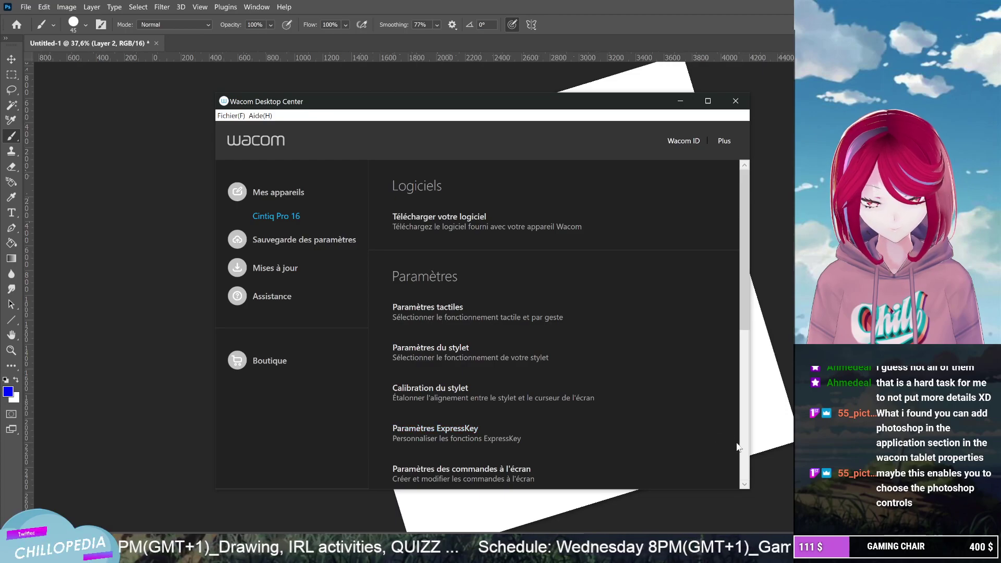
left_click(745, 468)
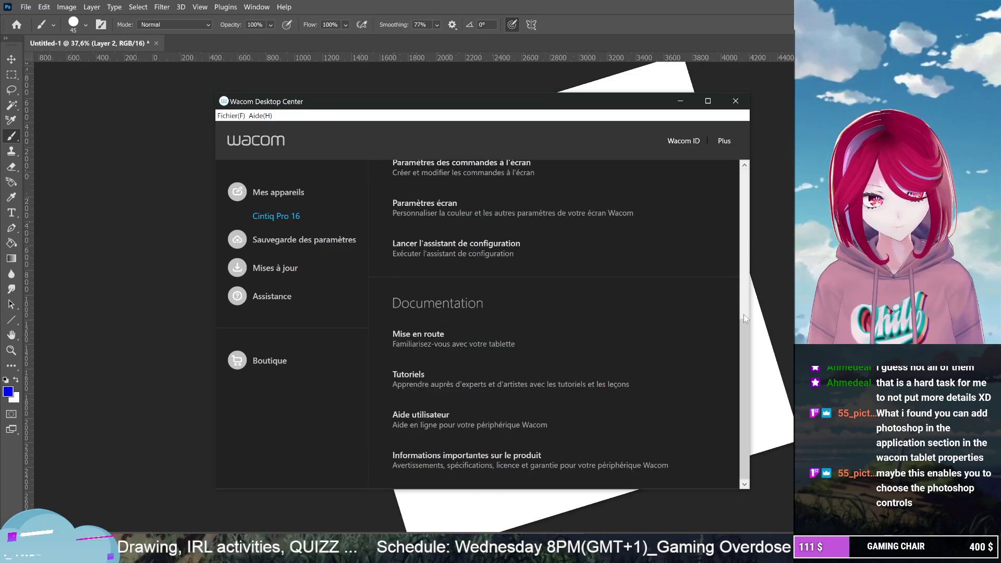
left_click_drag(741, 349, 749, 196)
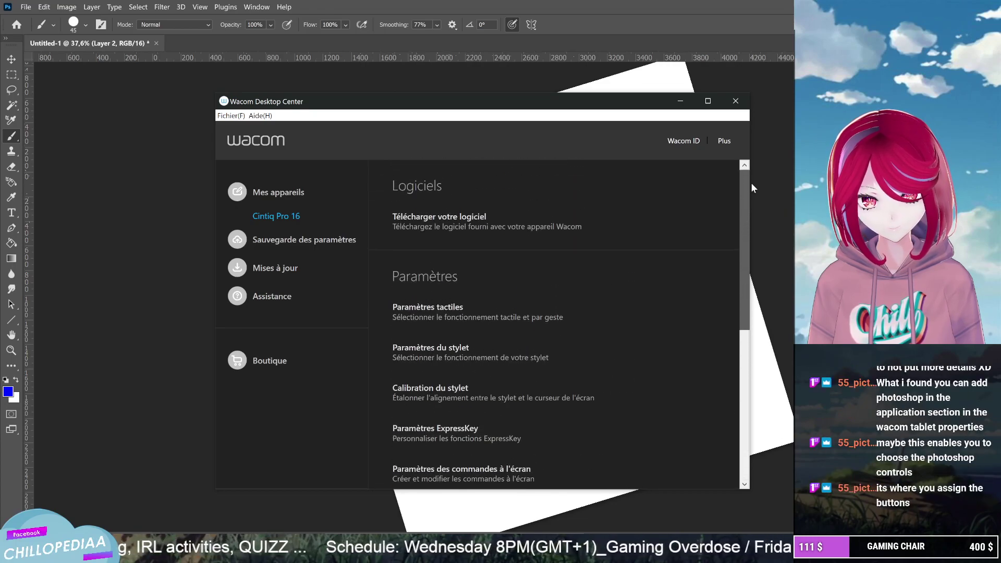
scroll(747, 208, "down", 2)
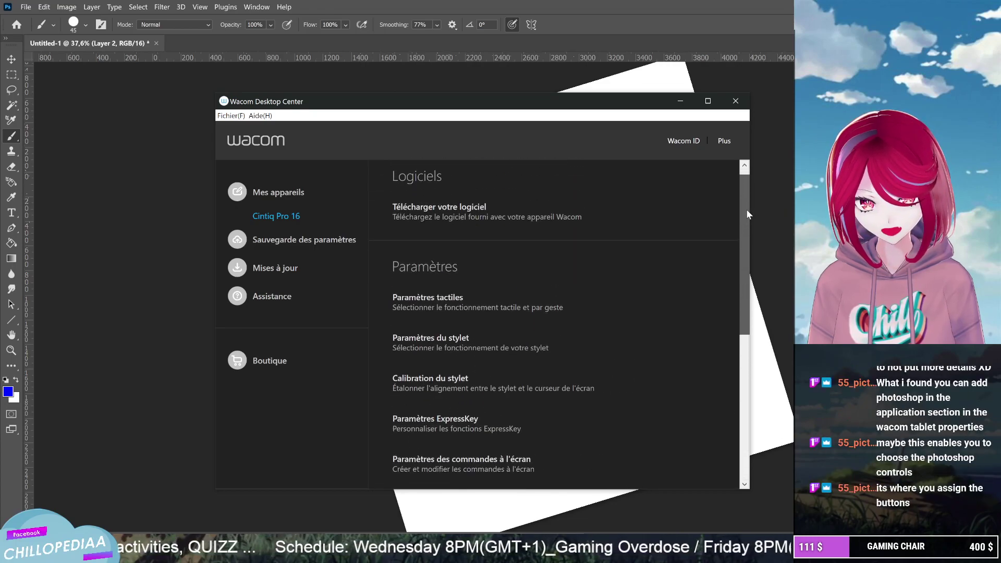
left_click_drag(740, 227, 710, 386)
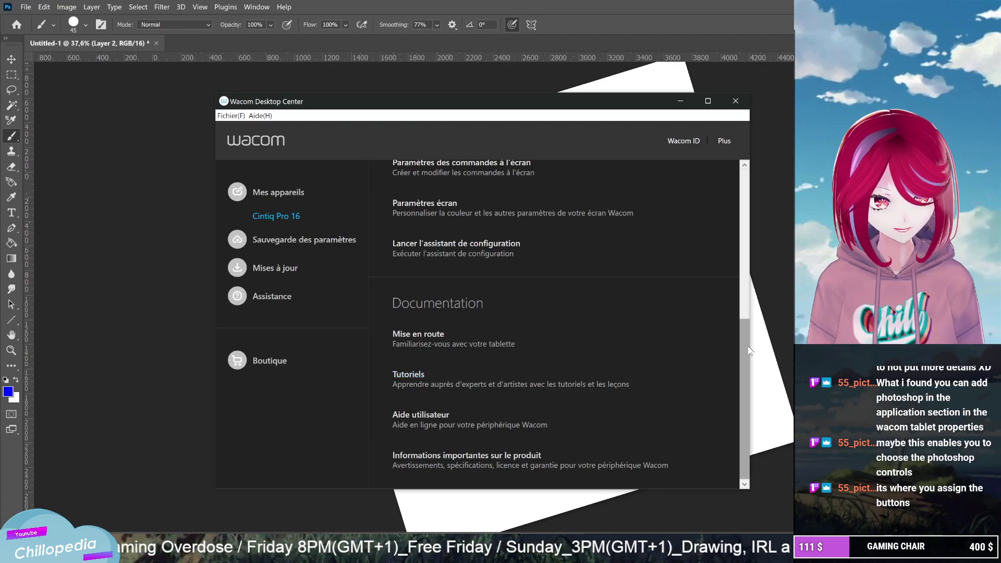
left_click_drag(742, 374, 730, 276)
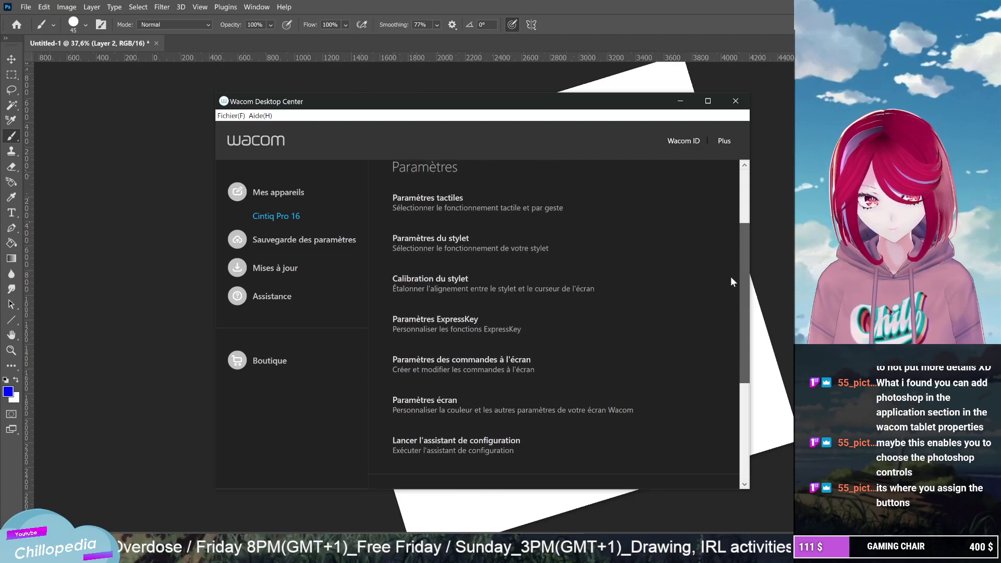
left_click(475, 326)
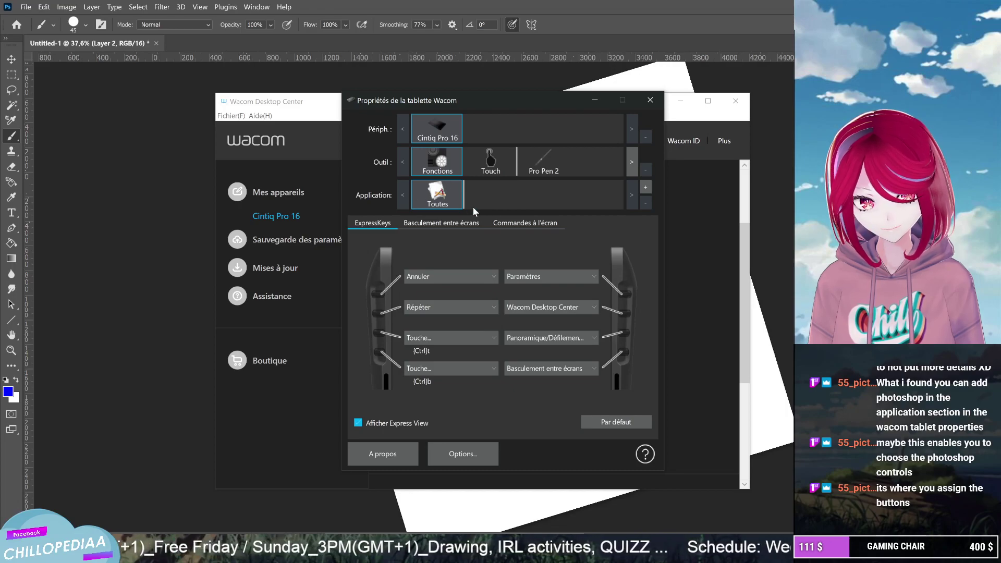
Add photoshop from the currently open applications as an application with custom ExpressKey settings
left_click(646, 187)
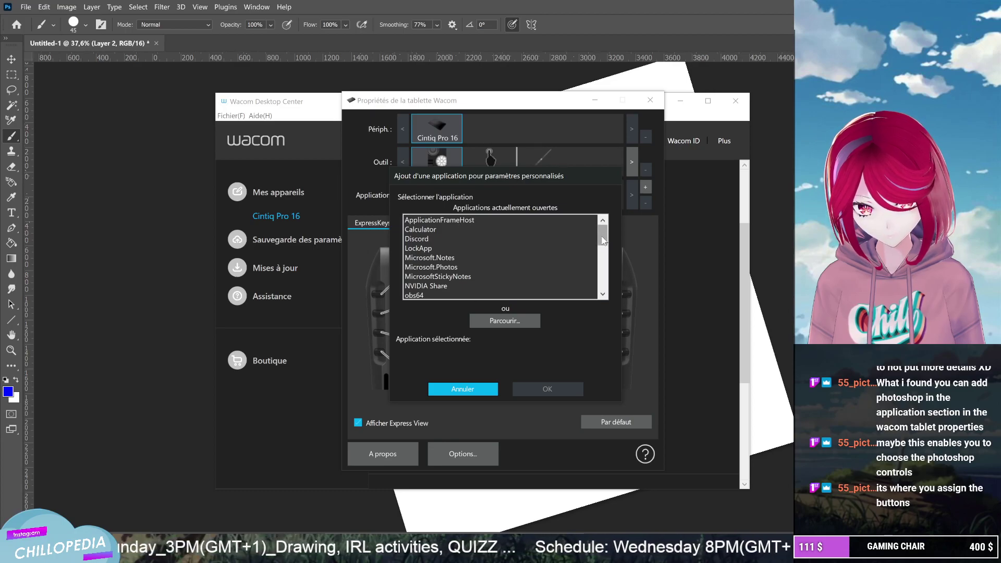
left_click_drag(604, 240, 603, 249)
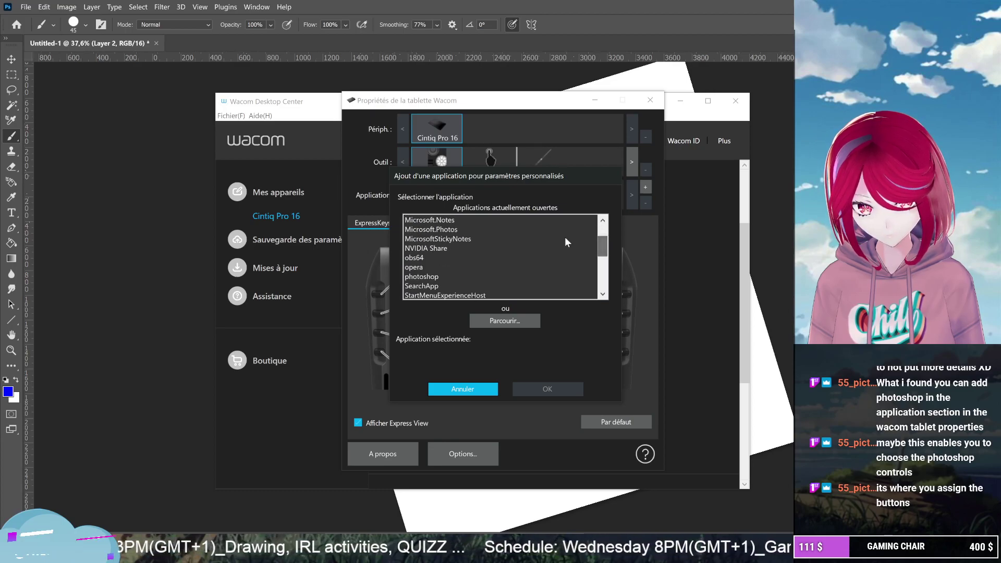
left_click(435, 277)
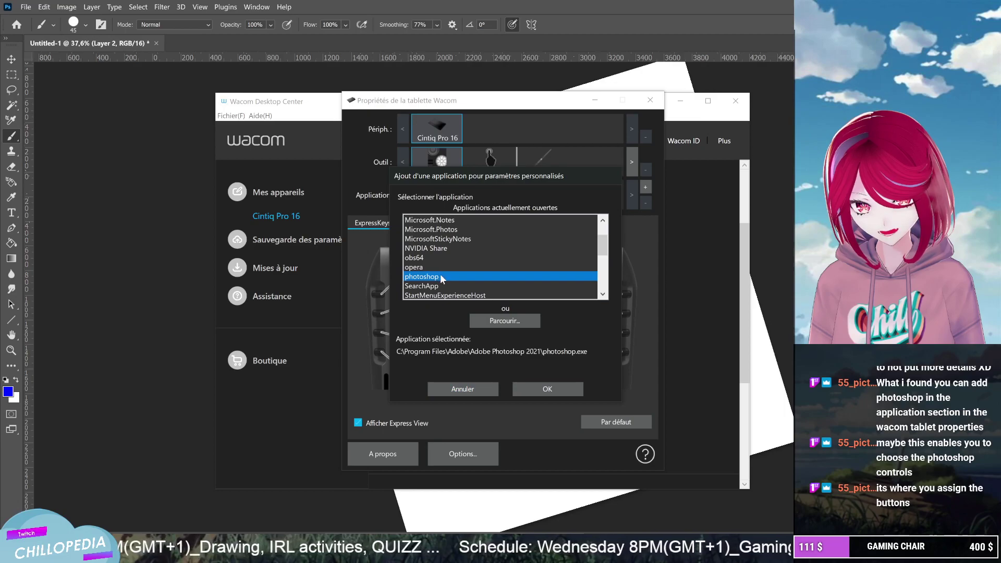
left_click(548, 390)
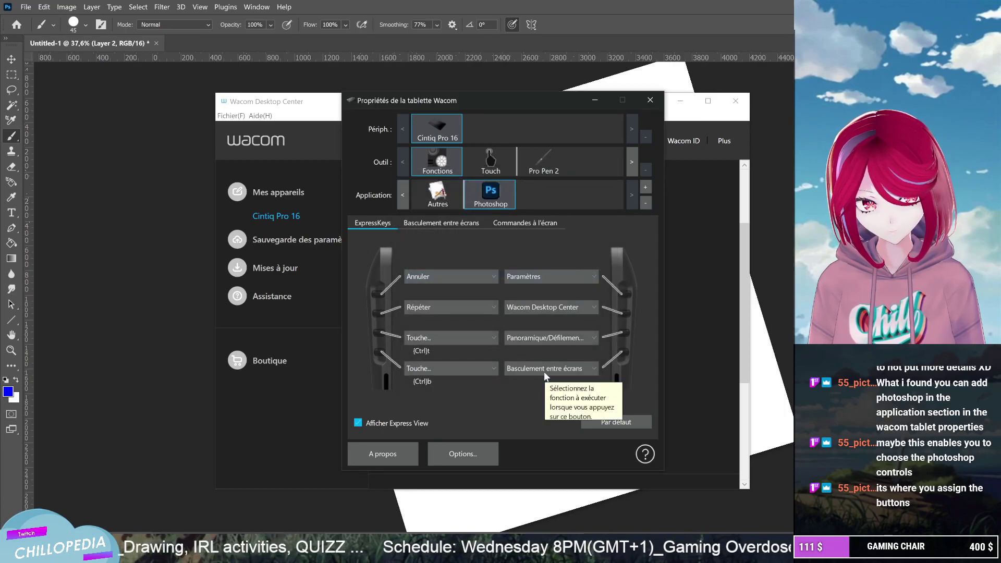
left_click(488, 277)
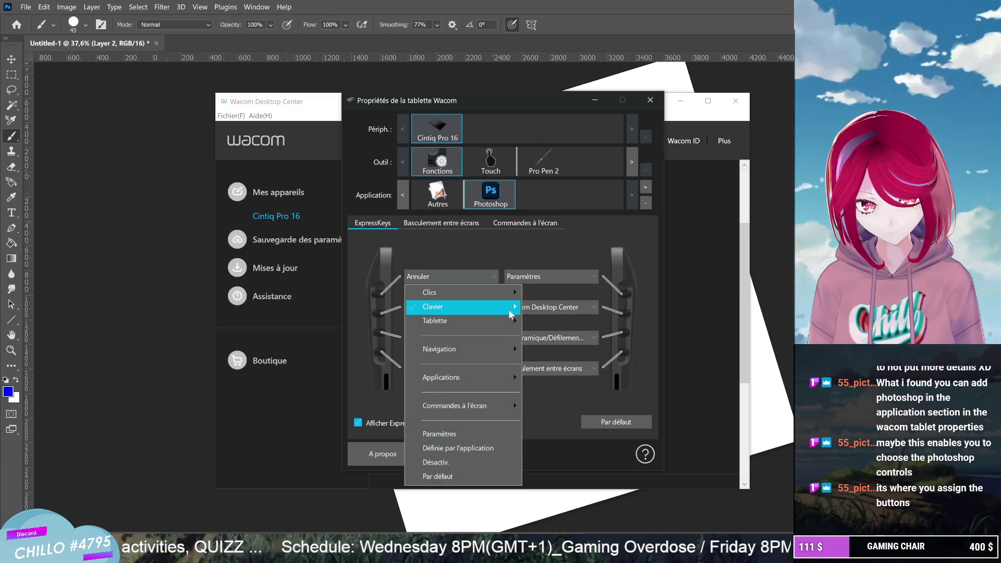
mouse_move(513, 315)
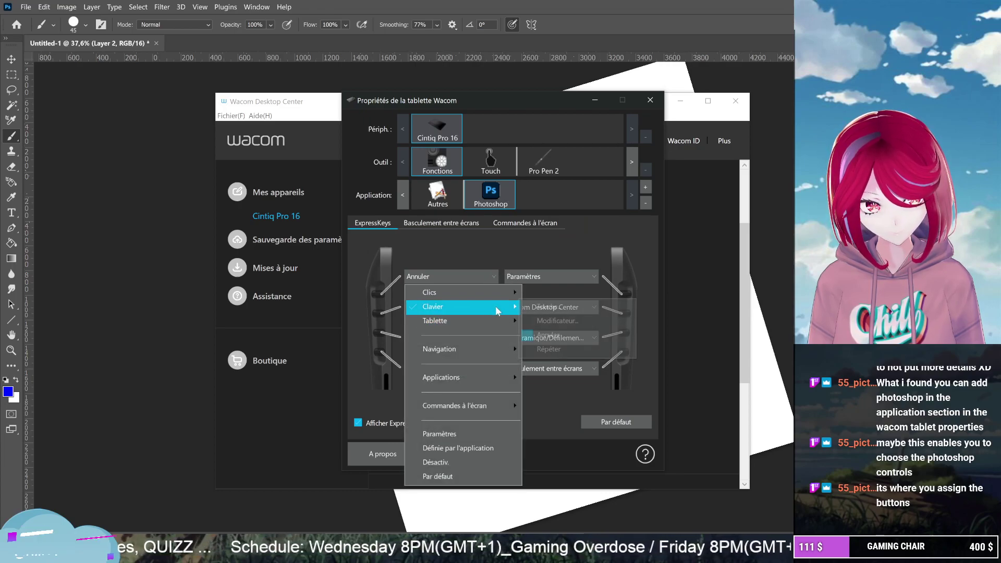
mouse_move(508, 292)
left_click(492, 194)
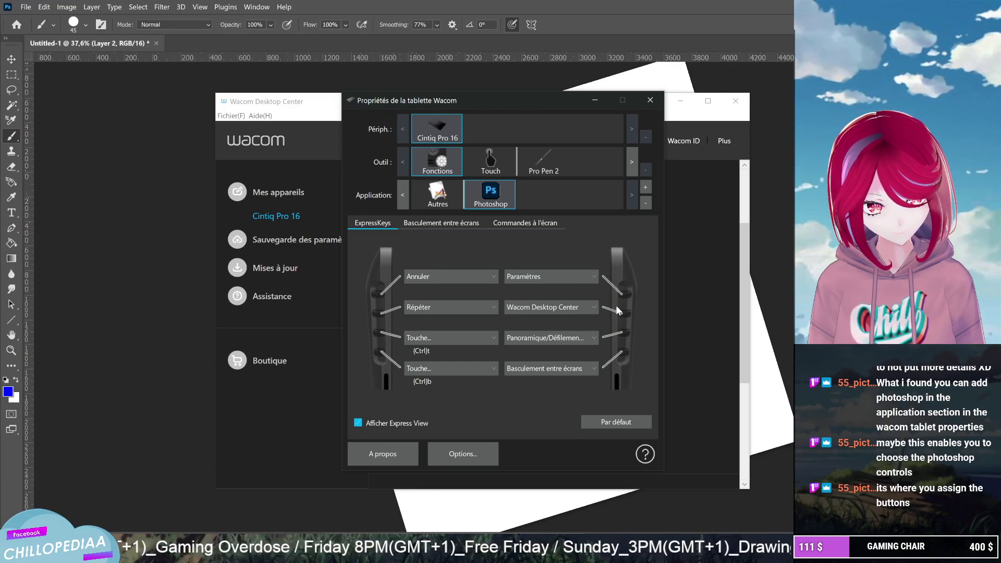
Assign "Définie par l'application" to the tablet's second right-hand ExpressKey in the Photoshop-specific settings
left_click(584, 306)
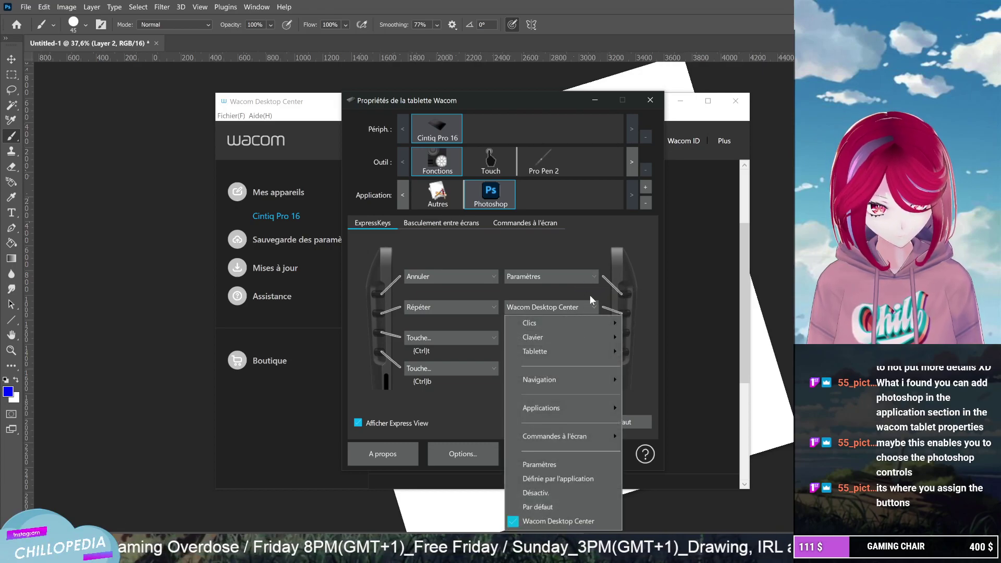
left_click(569, 479)
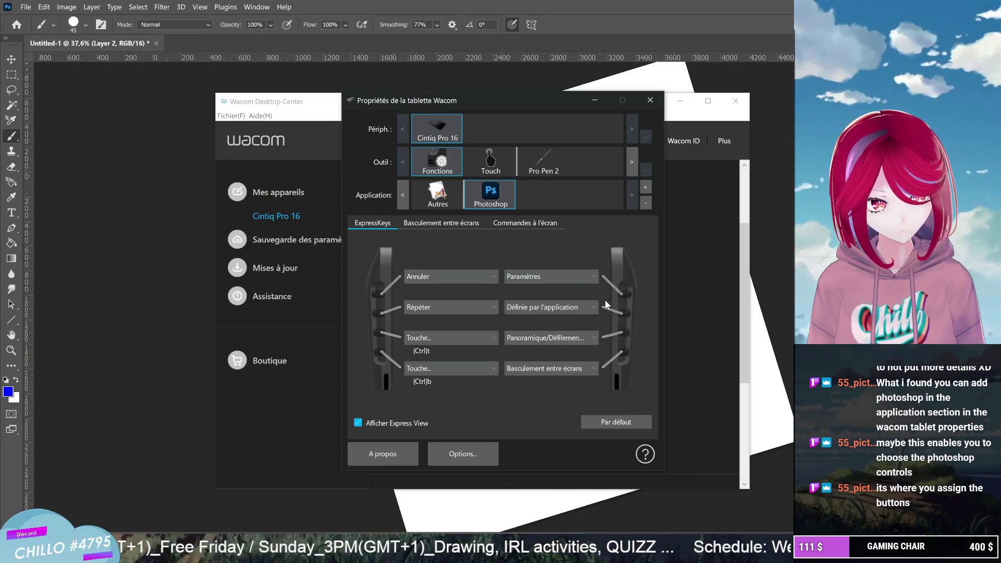
Close both Wacom windows and paint a short curved blue stroke on the upper part of the Photoshop canvas
left_click(651, 100)
left_click(734, 100)
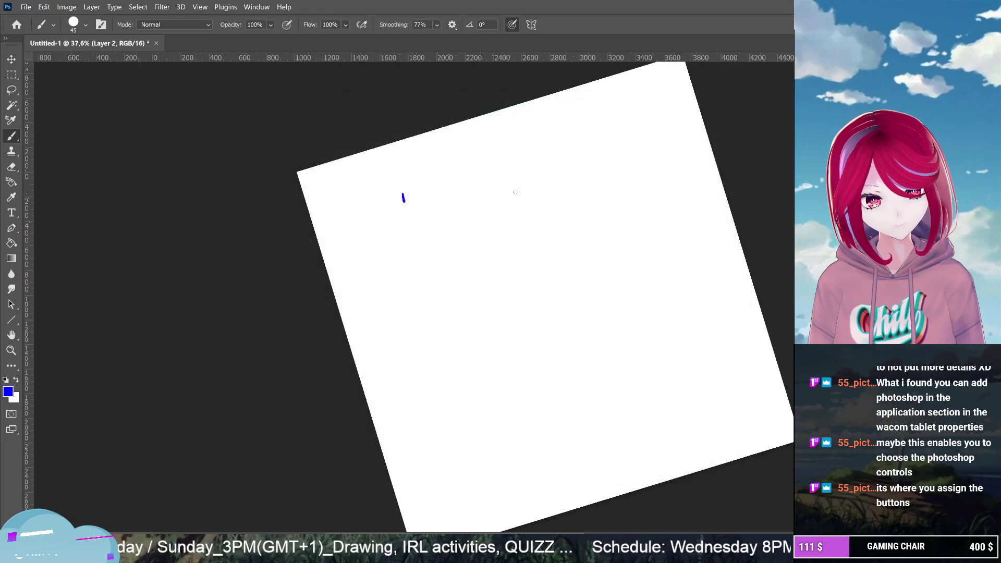
left_click_drag(515, 192, 505, 234)
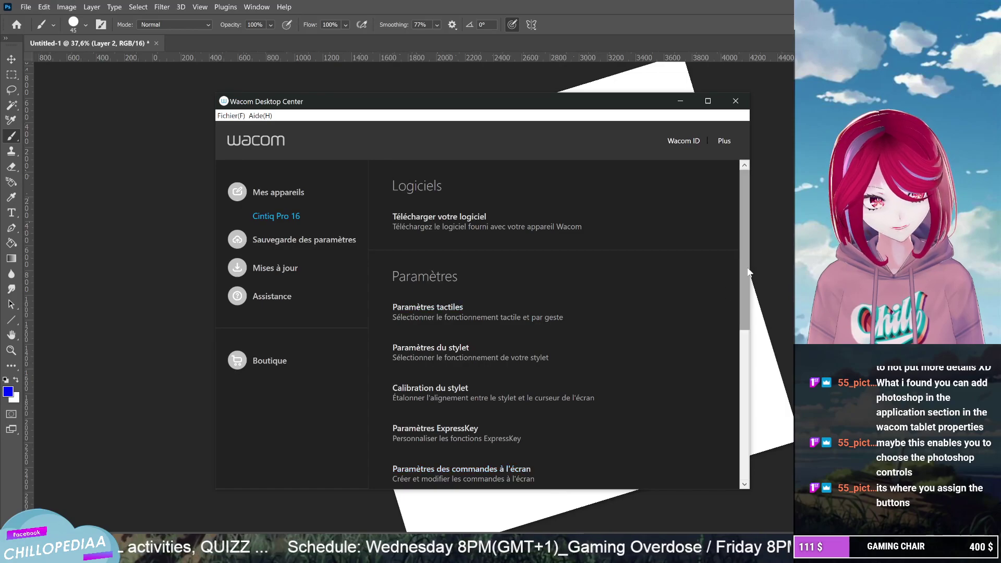
Return to Wacom Desktop Center and reopen the ExpressKey settings for Photoshop
left_click_drag(744, 275, 737, 355)
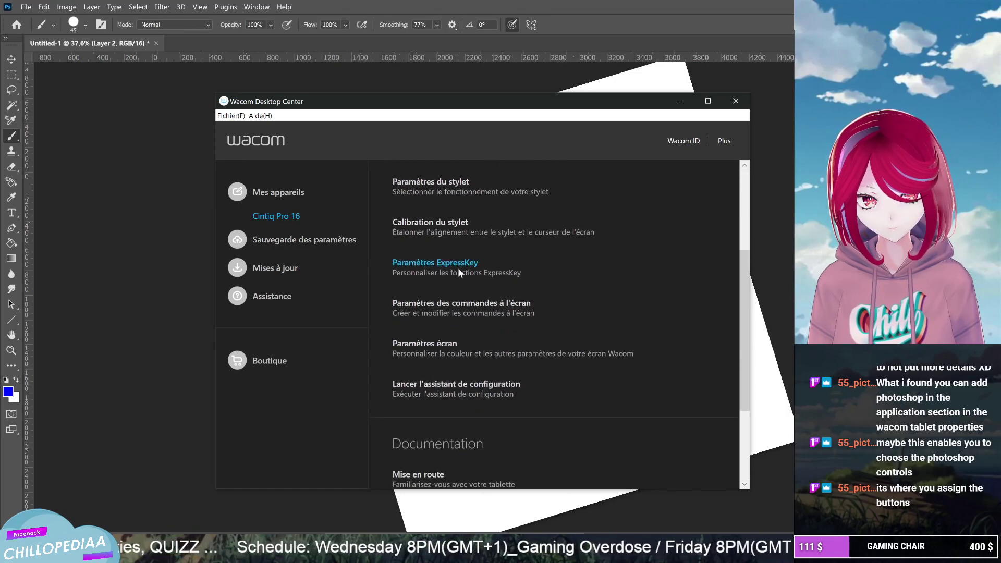
left_click(540, 256)
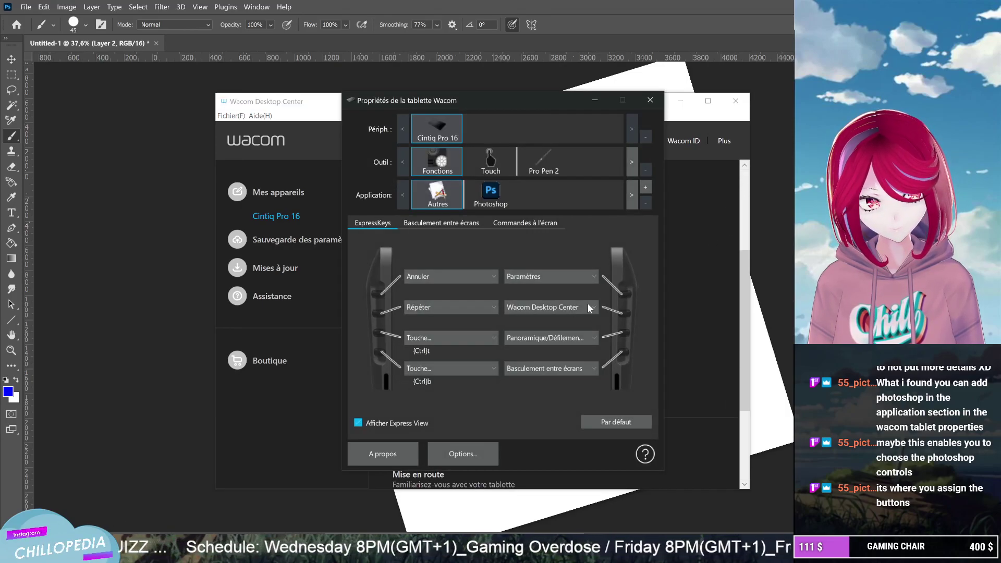
left_click(490, 194)
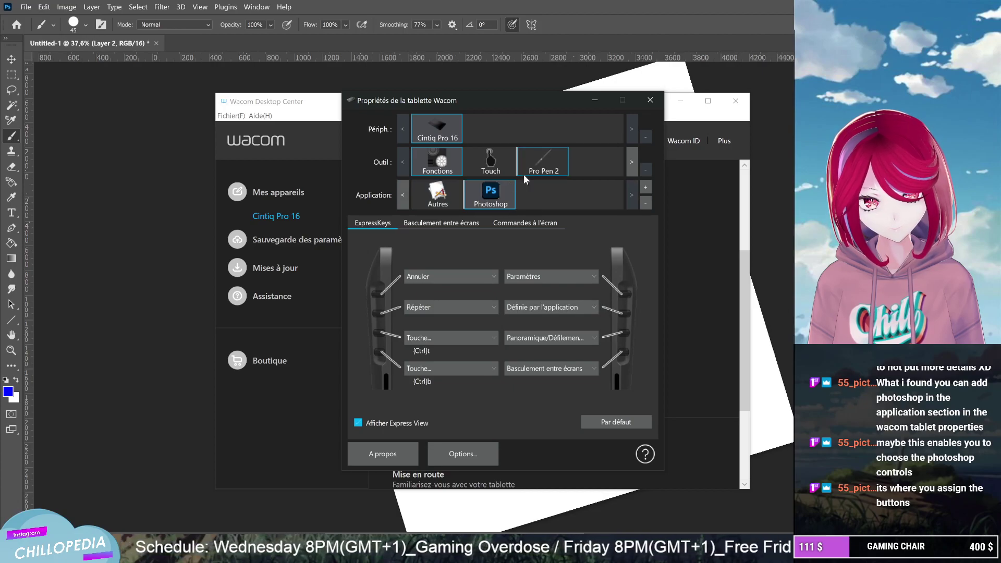
Examine the functions assignable to the second right-hand ExpressKey in Photoshop and compare Photoshop's key assignments with those for other applications
left_click(595, 307)
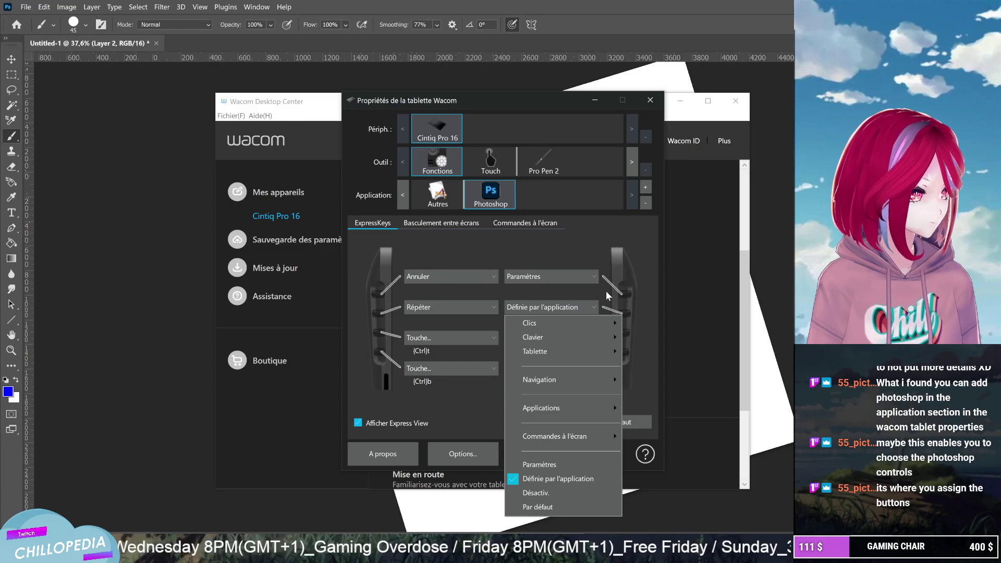
mouse_move(611, 409)
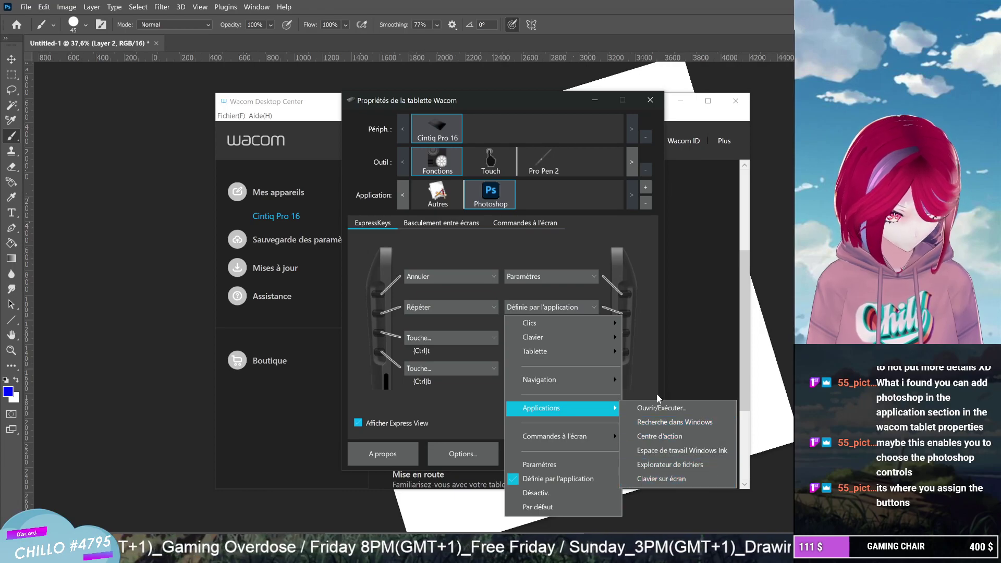
mouse_move(590, 319)
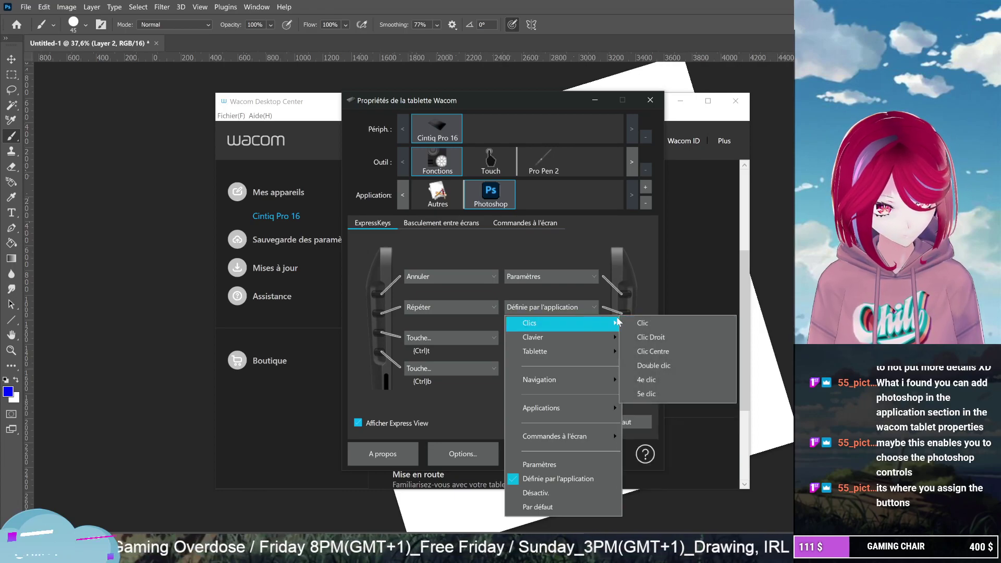
mouse_move(617, 337)
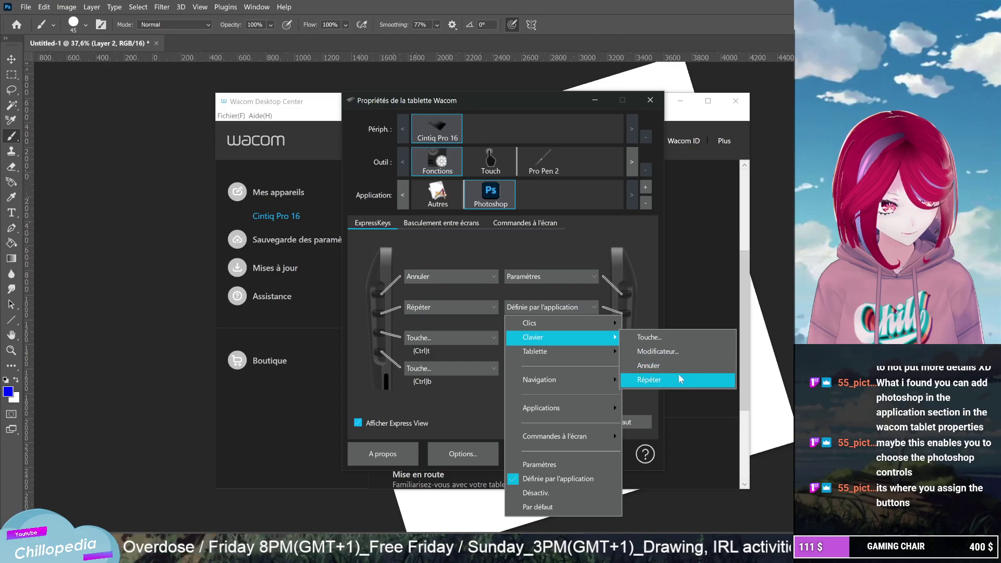
left_click(678, 337)
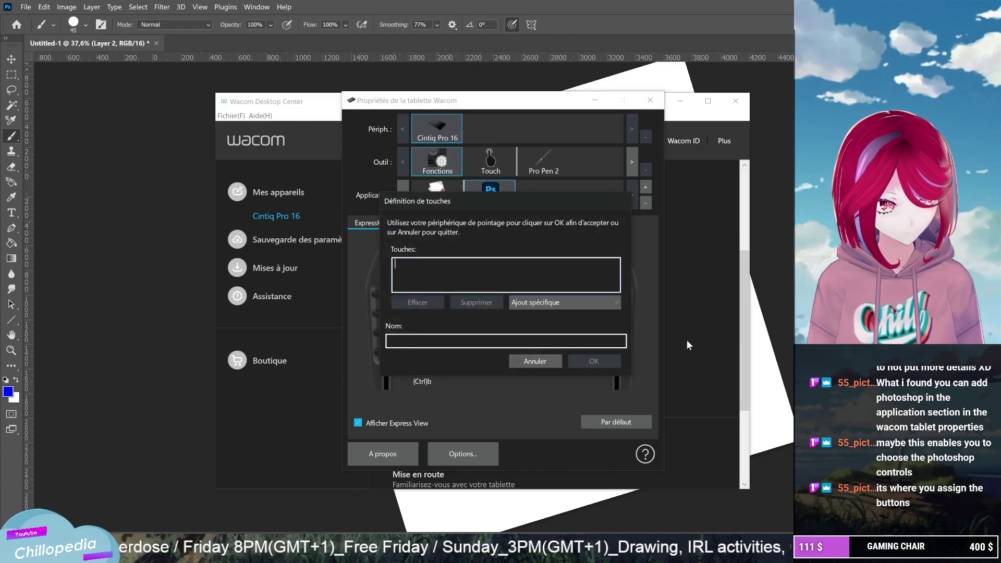
left_click(560, 360)
left_click(586, 308)
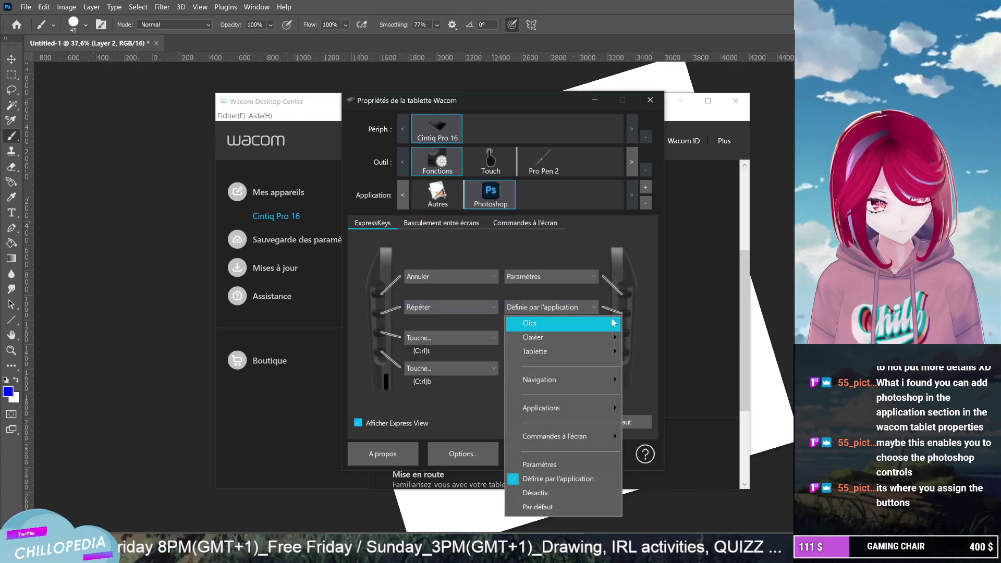
mouse_move(596, 358)
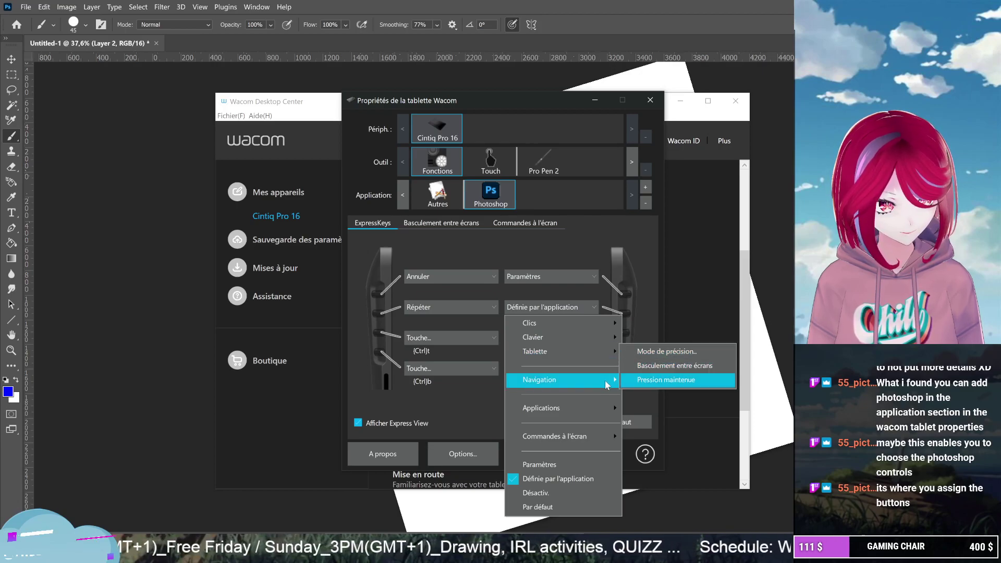
mouse_move(608, 380)
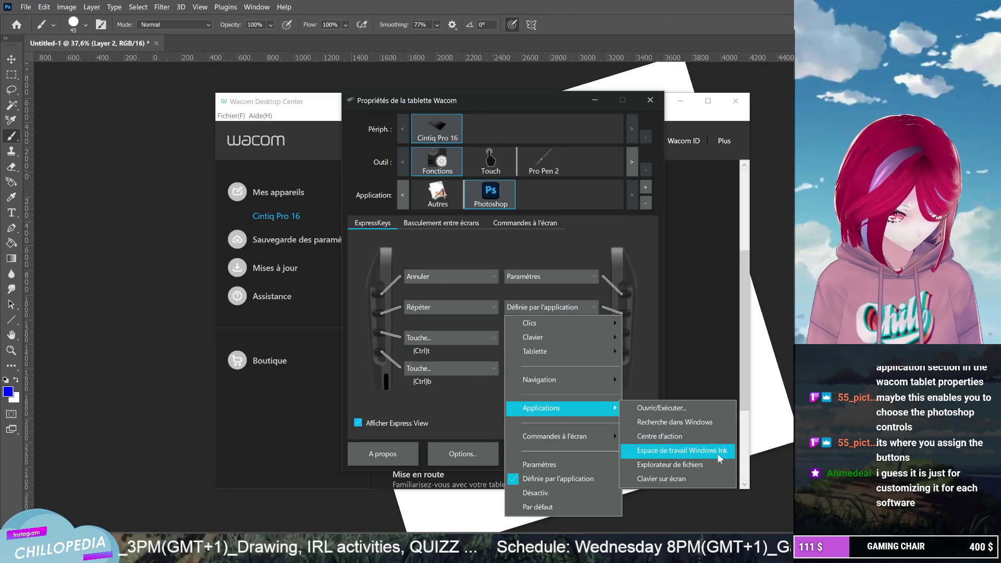
mouse_move(590, 437)
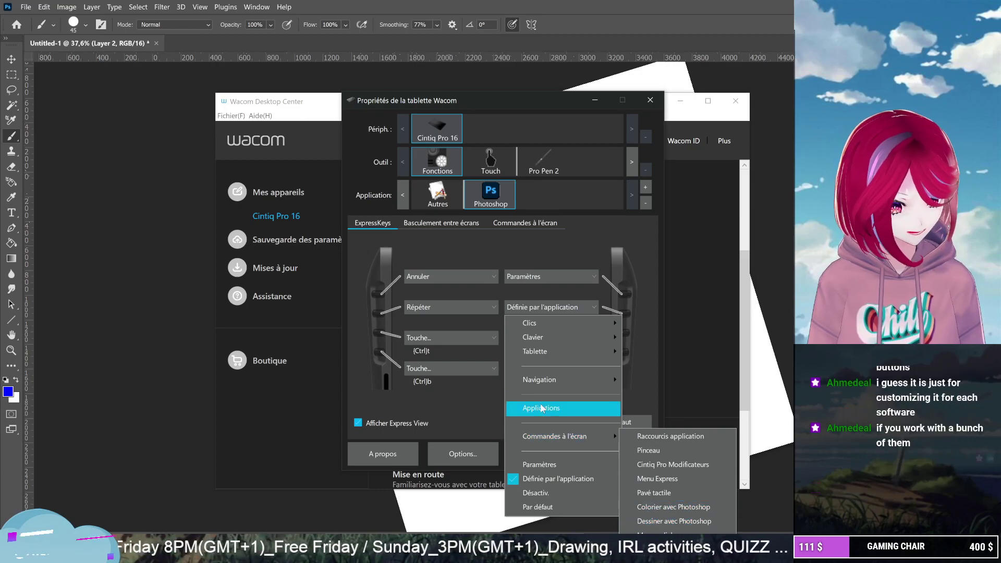
left_click(438, 190)
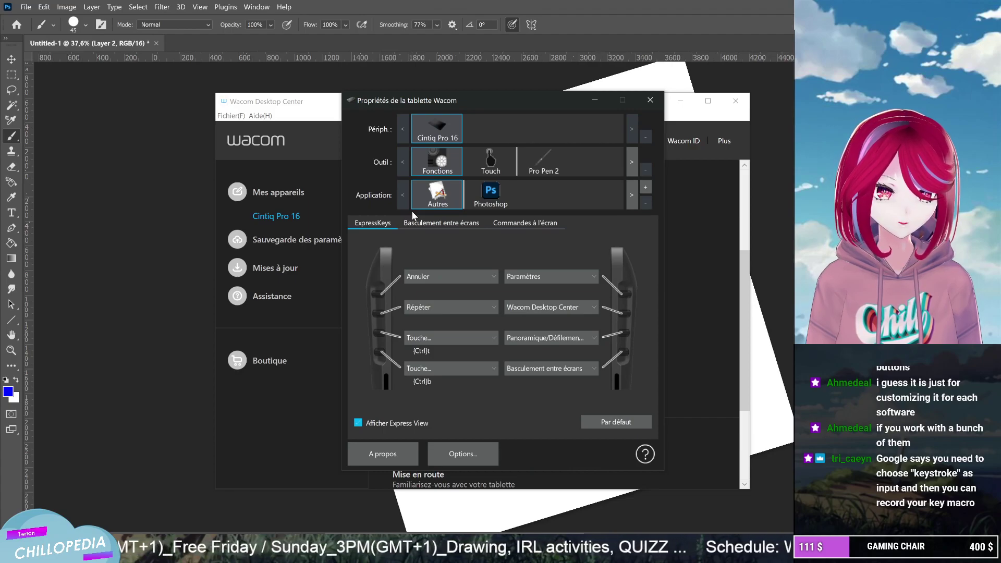
left_click(491, 193)
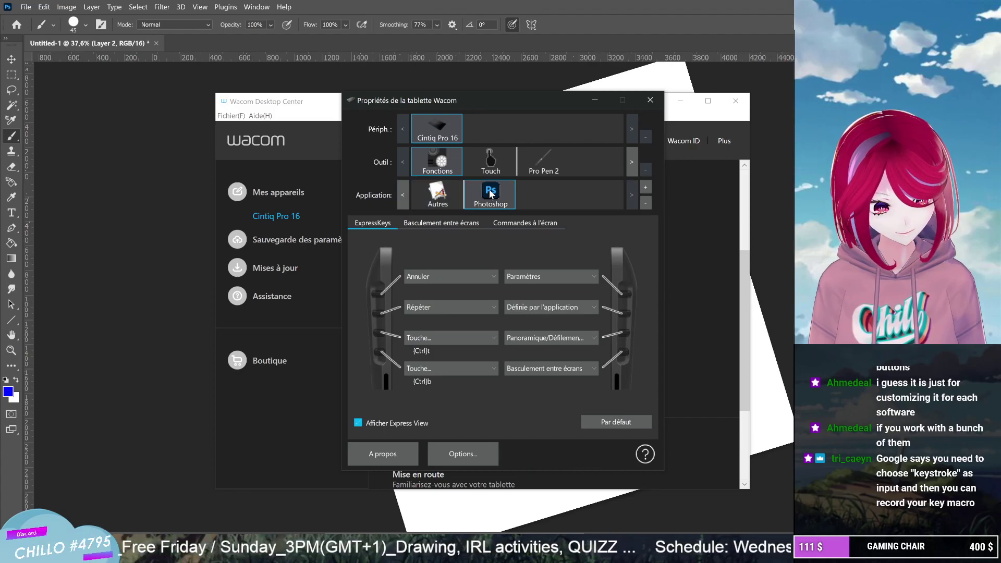
Try to define a custom keystroke for Photoshop's second right-hand ExpressKey, checking the special key combinations on offer
left_click(590, 307)
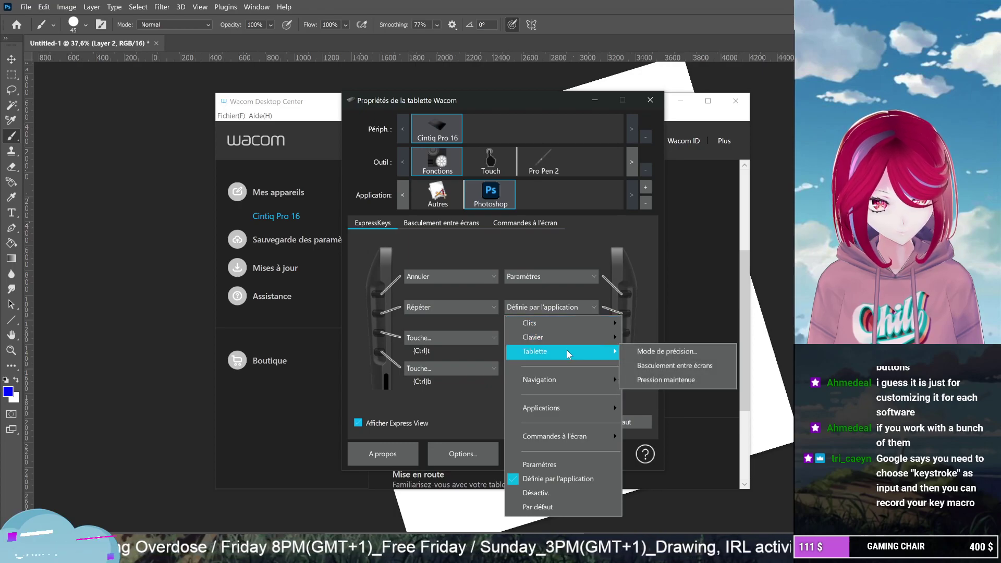
mouse_move(583, 340)
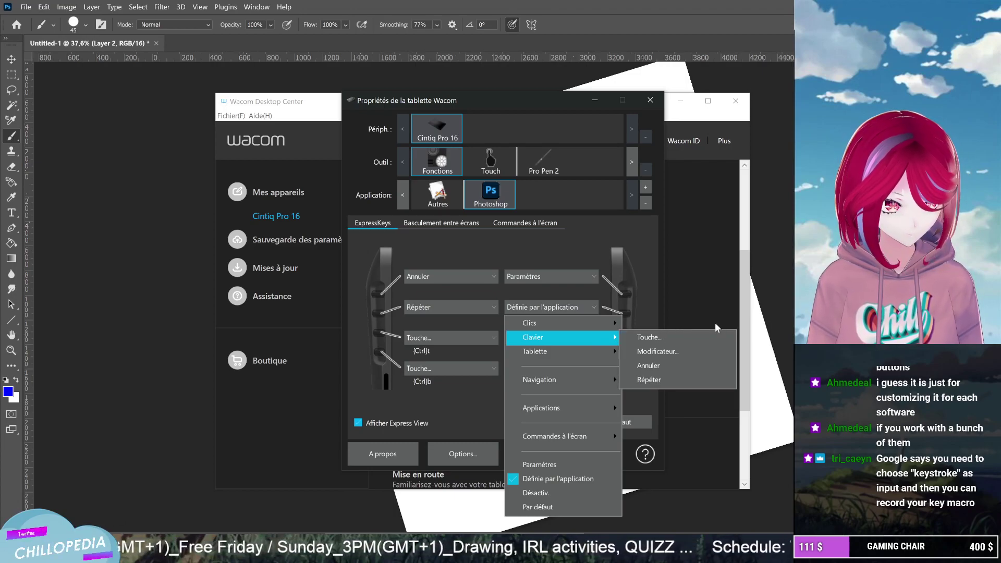
left_click(672, 340)
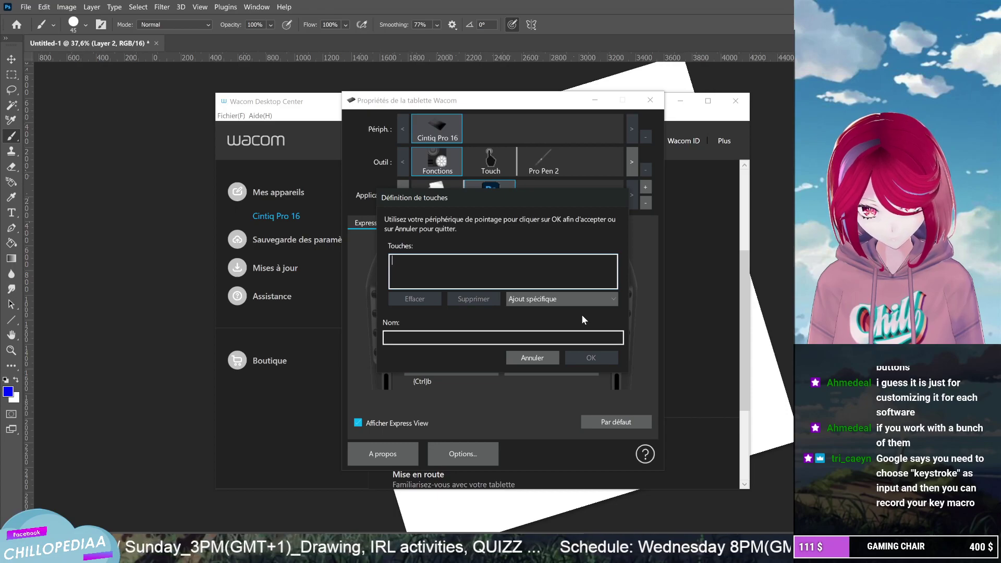
left_click(596, 298)
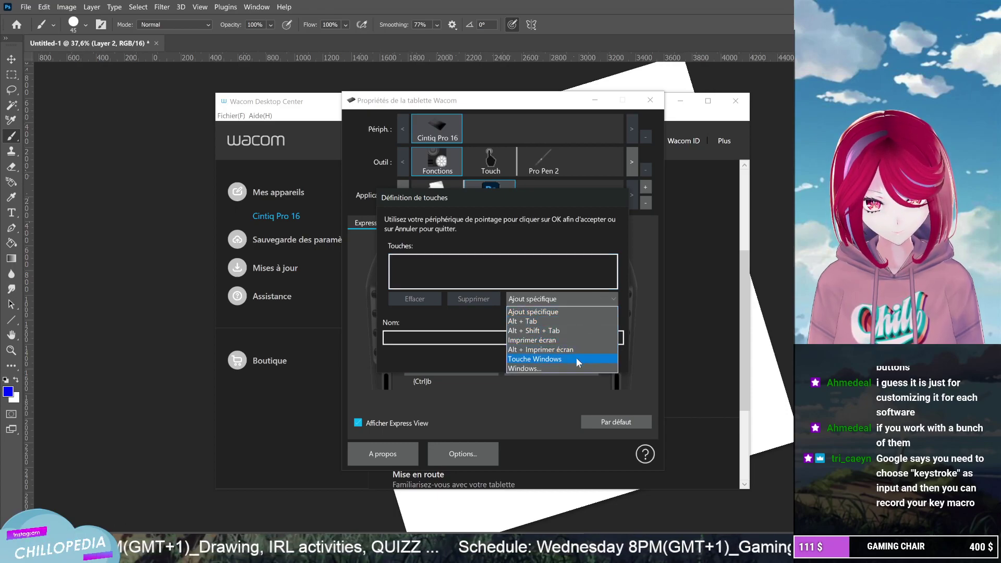
left_click(494, 274)
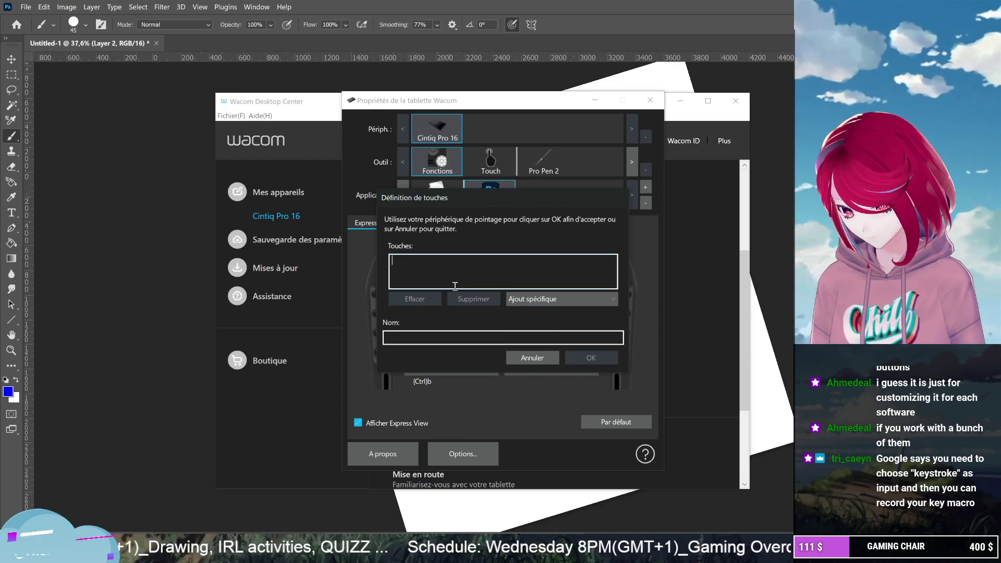
Switch to Photoshop and select the Paint Bucket tool, and return to the Wacom ExpressKey settings to cancel the keystroke definition
left_click(11, 244)
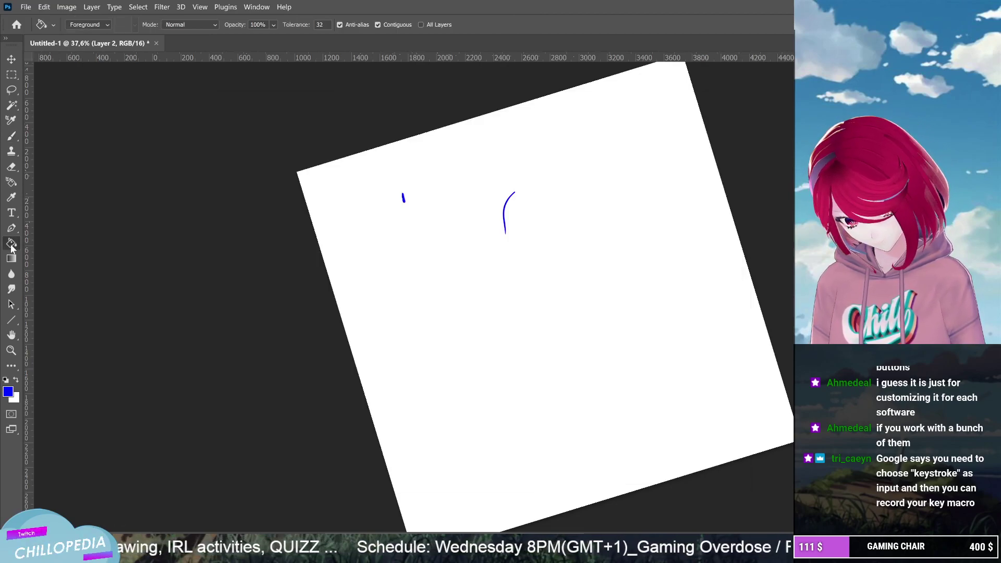
key("alt+Tab")
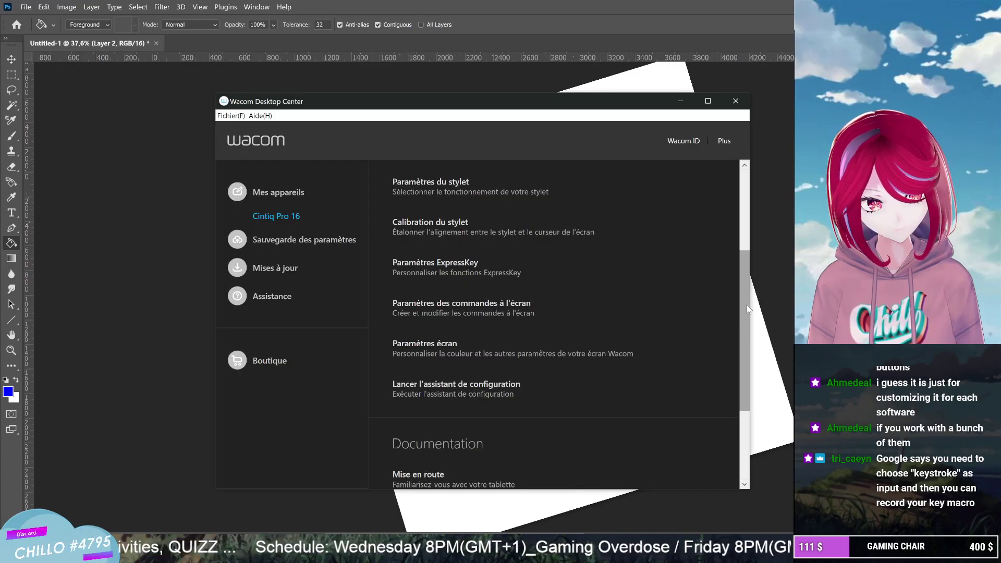
left_click_drag(749, 310, 738, 327)
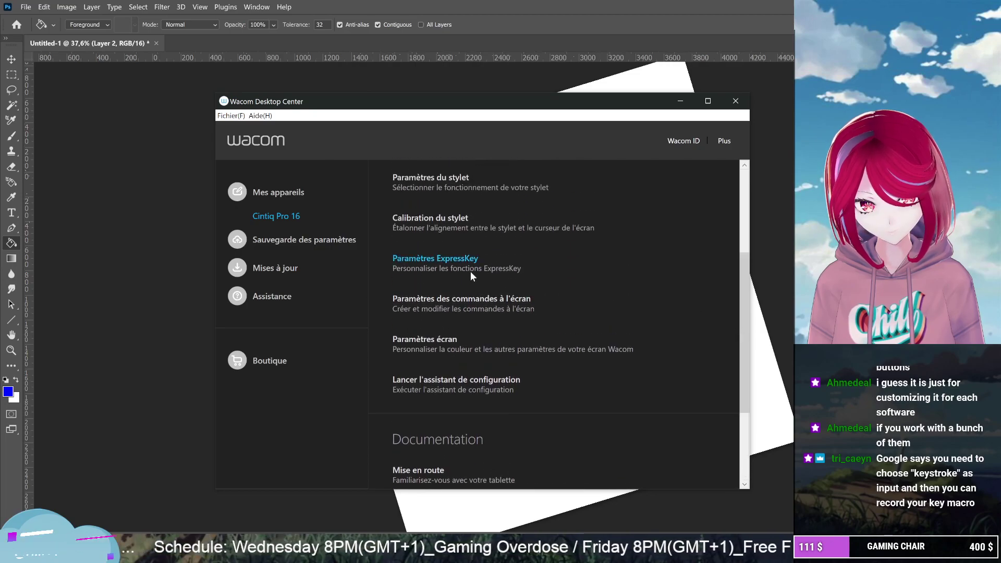
left_click(487, 255)
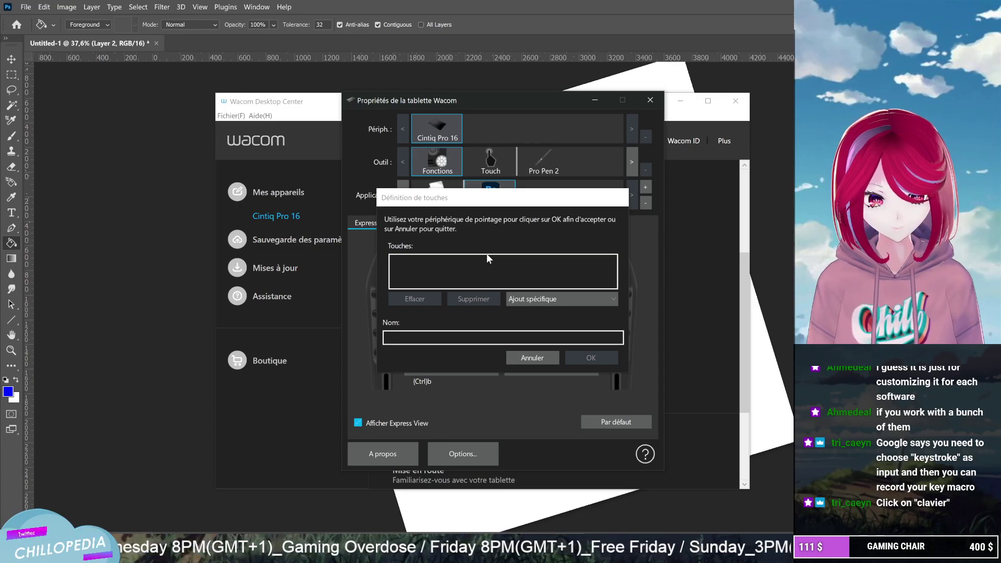
left_click(532, 358)
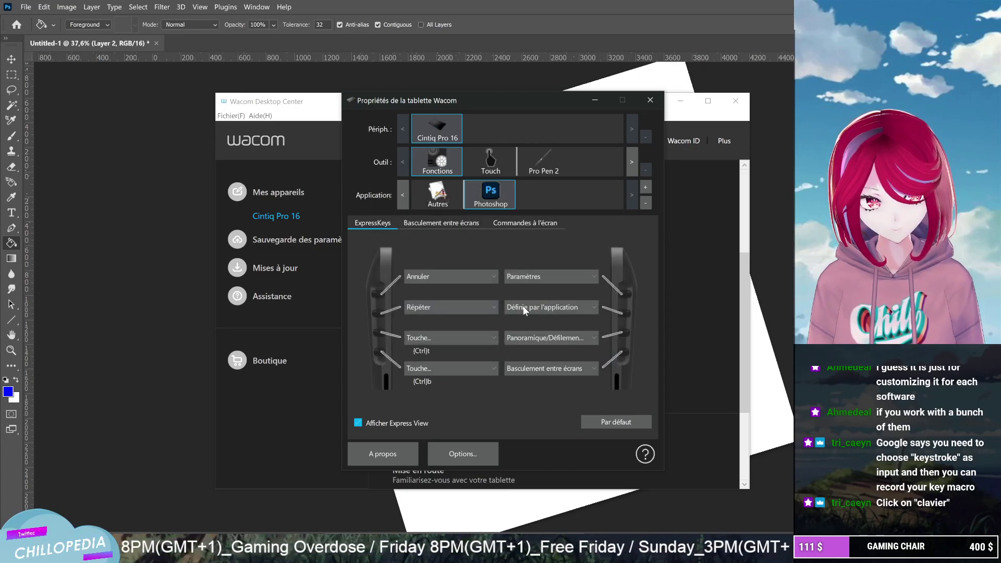
left_click(557, 307)
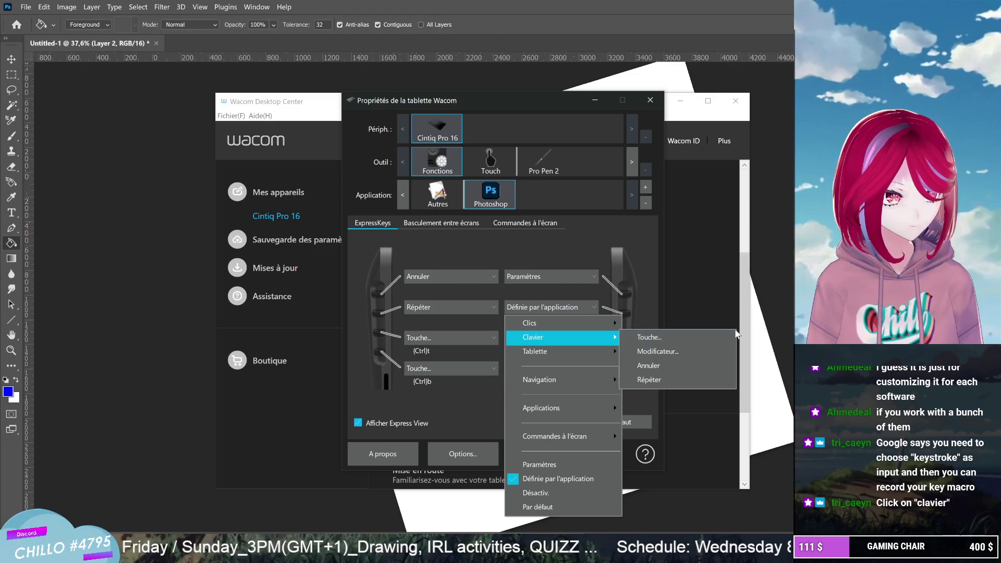
left_click(661, 352)
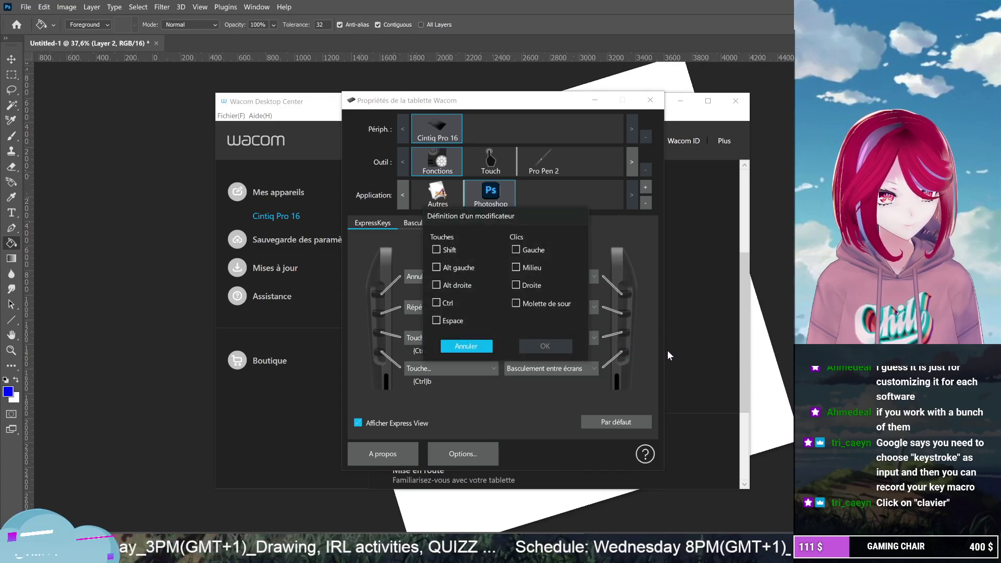
left_click(468, 347)
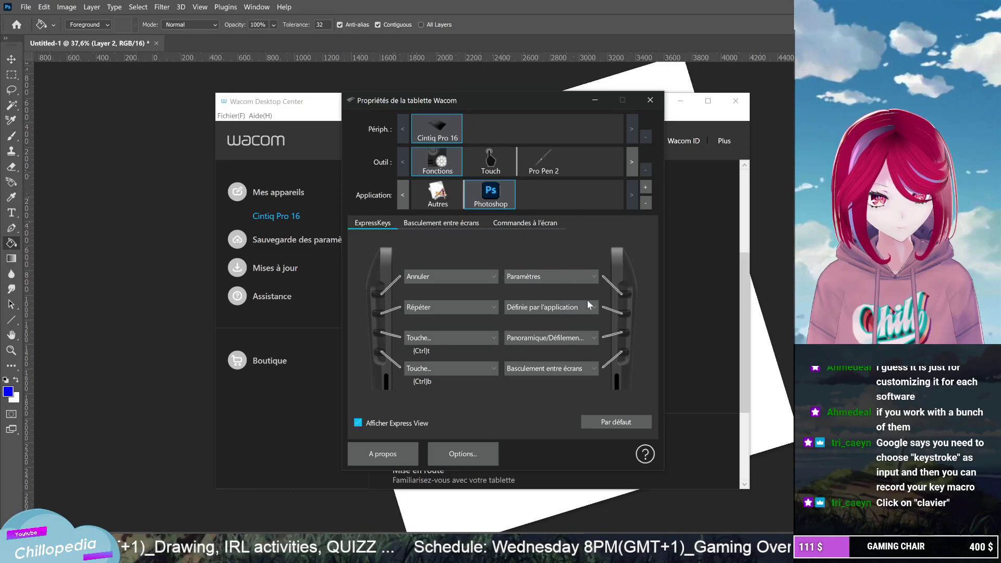
Assign a custom Ctrl+Z keystroke to the second right-hand ExpressKey for Photoshop, leaving the keystroke's name blank
left_click(592, 307)
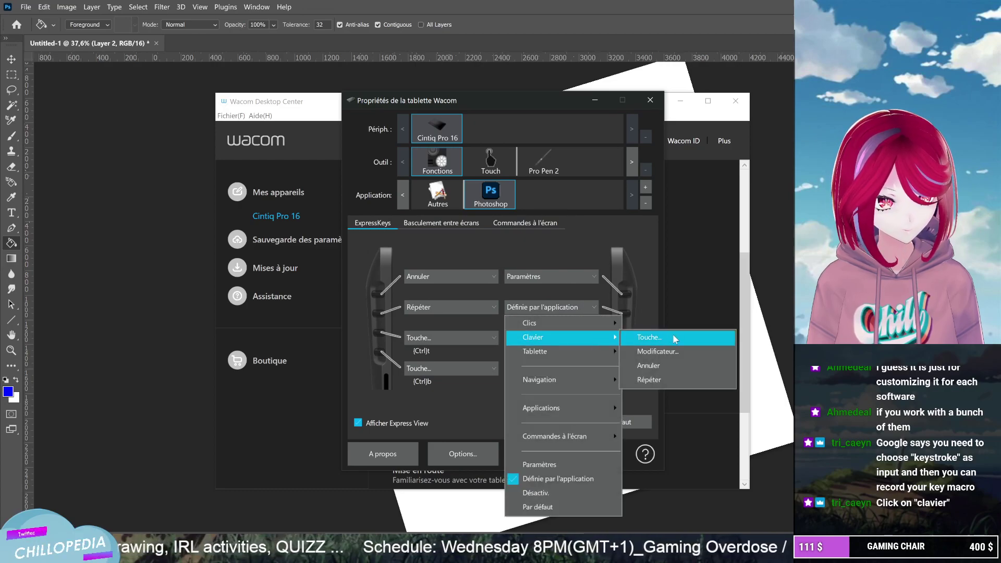
left_click(684, 336)
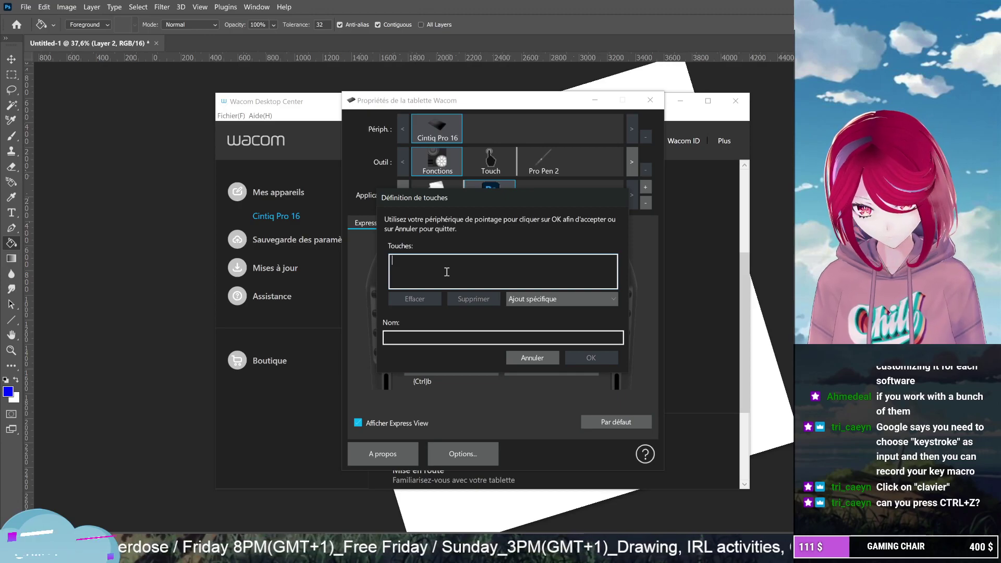
key("ctrl+z")
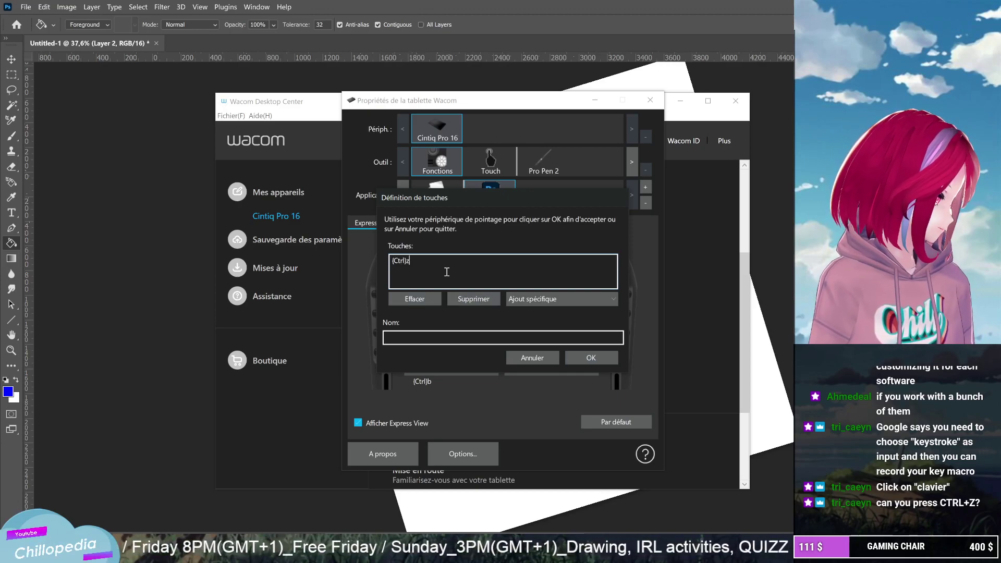
left_click(597, 357)
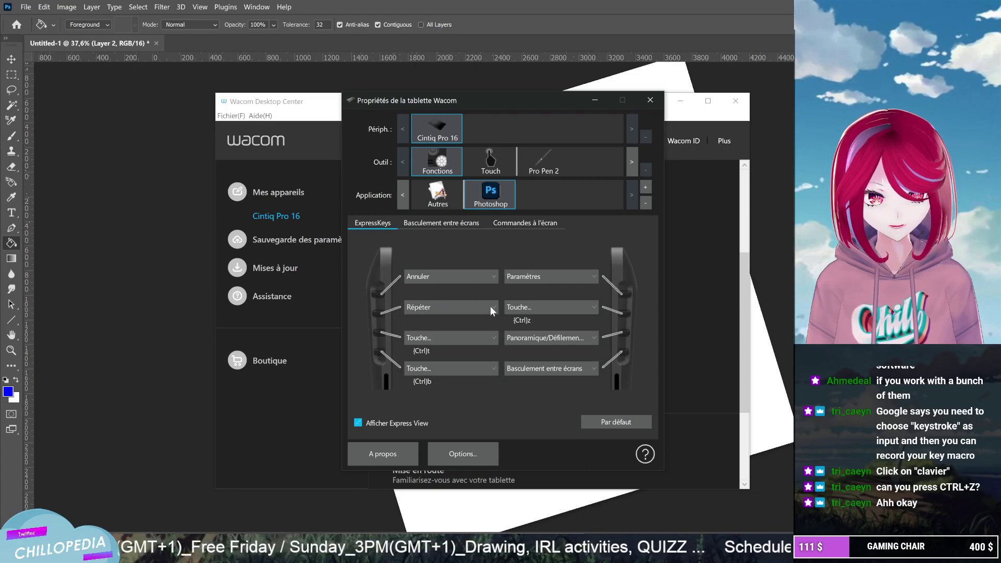
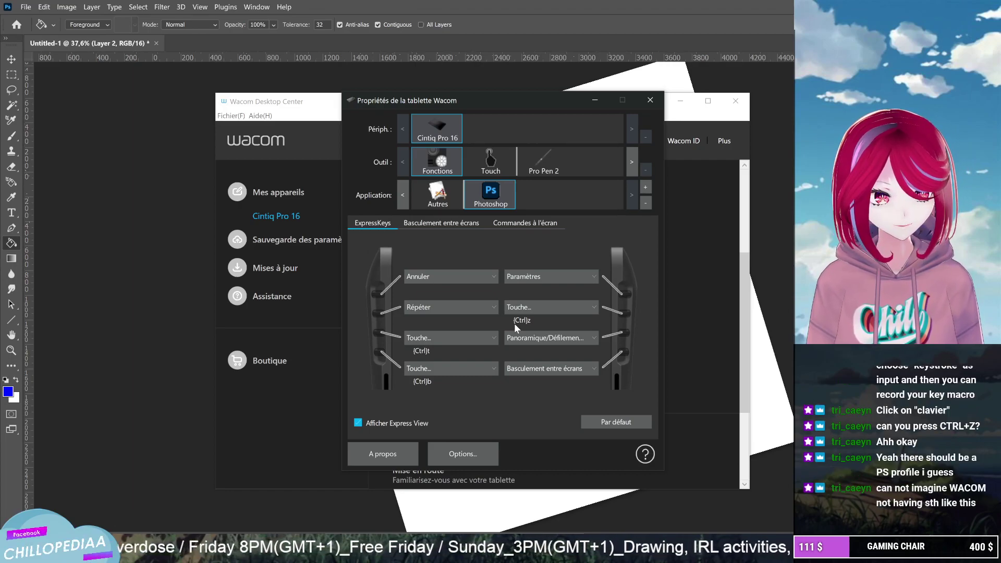
Assign the right-click function (Clic Droit) to Photoshop's second right-hand ExpressKey and close both Wacom windows
left_click(592, 307)
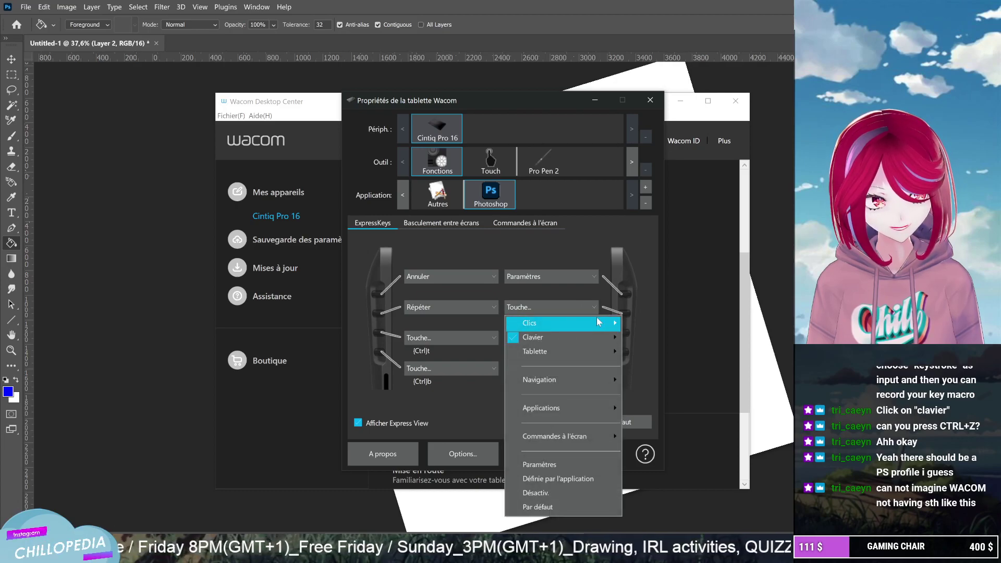
mouse_move(598, 322)
mouse_move(598, 342)
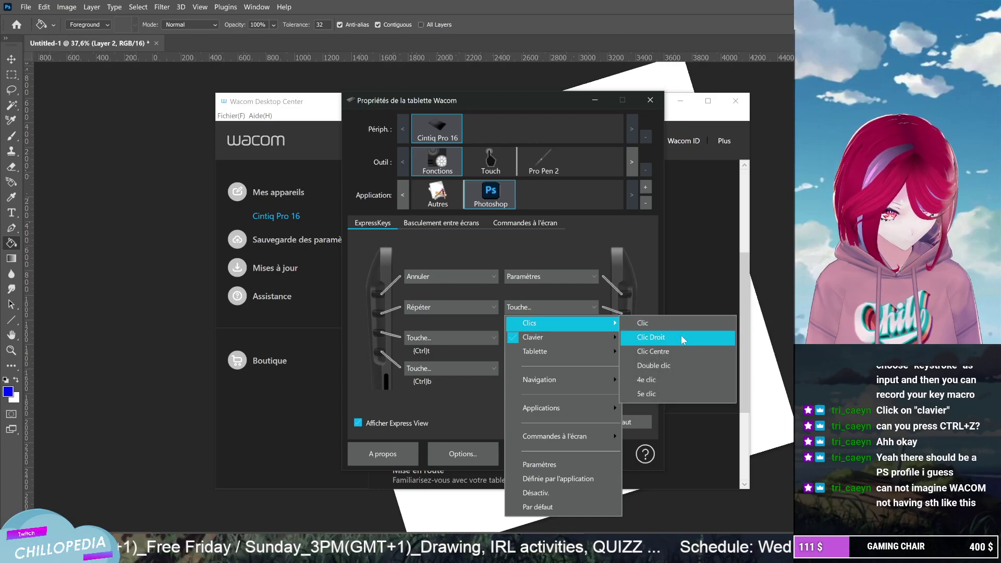
left_click(683, 338)
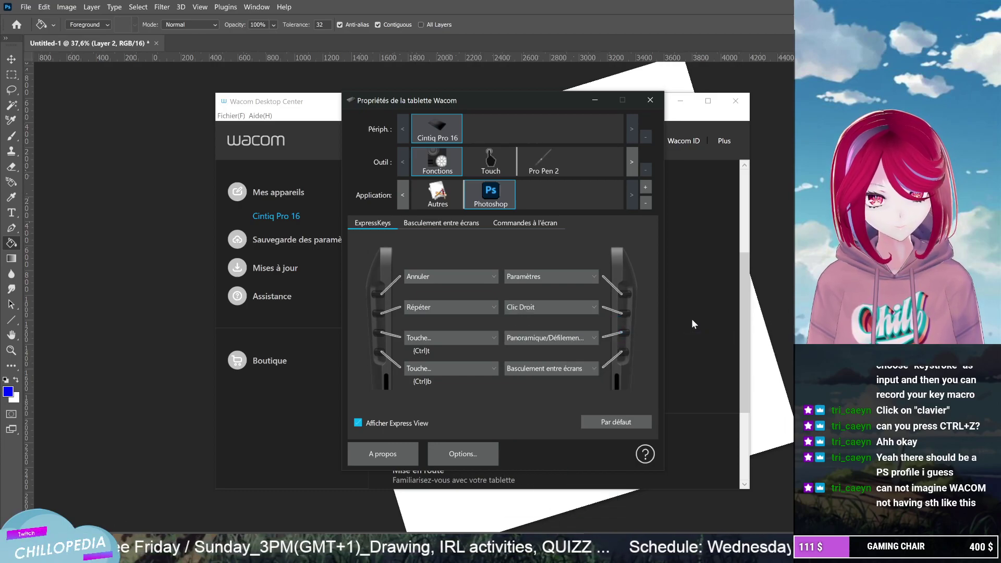
left_click(651, 100)
left_click(738, 100)
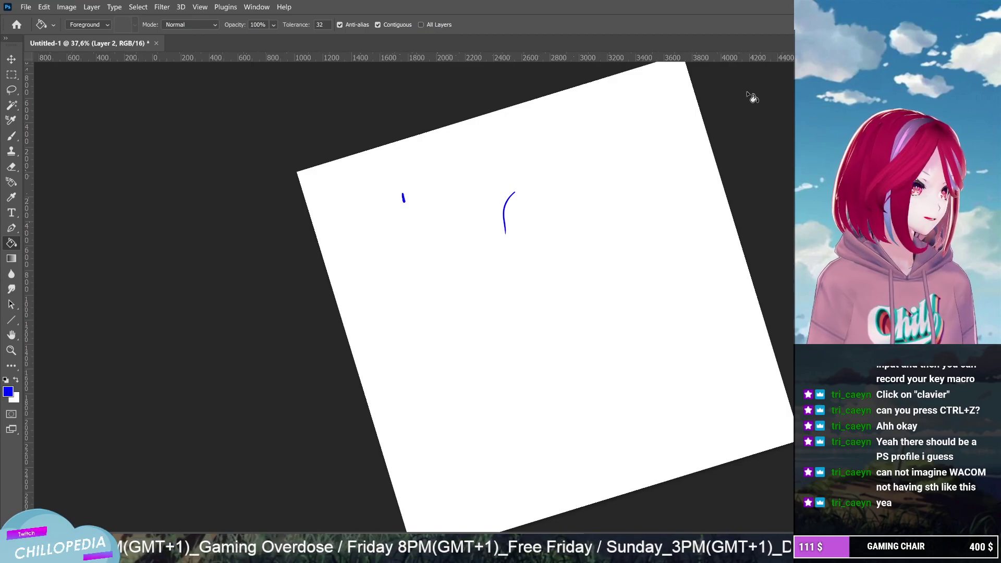
Undo the two blue test strokes and switch to the Brush tool, keeping the 45 px Hard Round Pressure Size brush
key("ctrl+z")
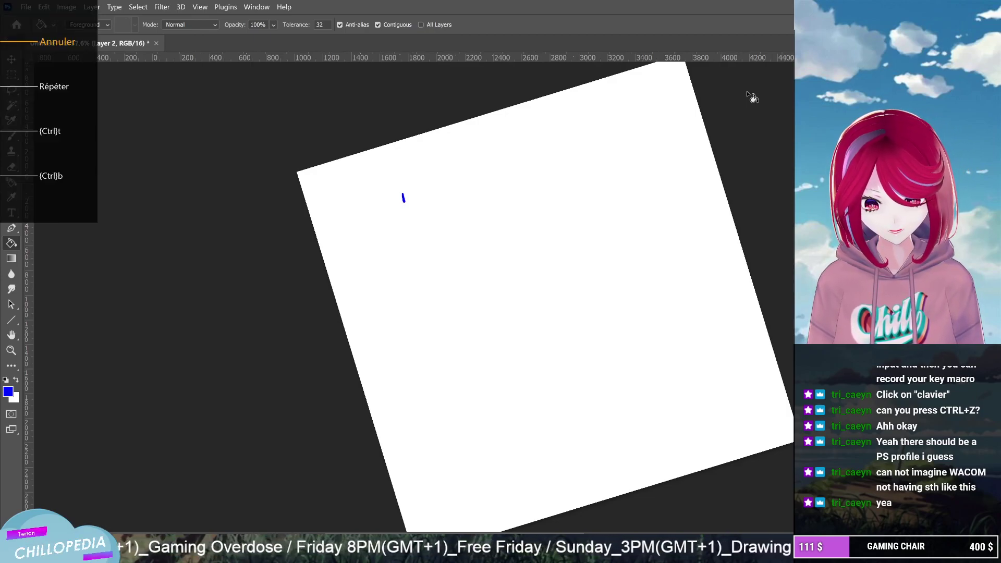
key("ctrl+z")
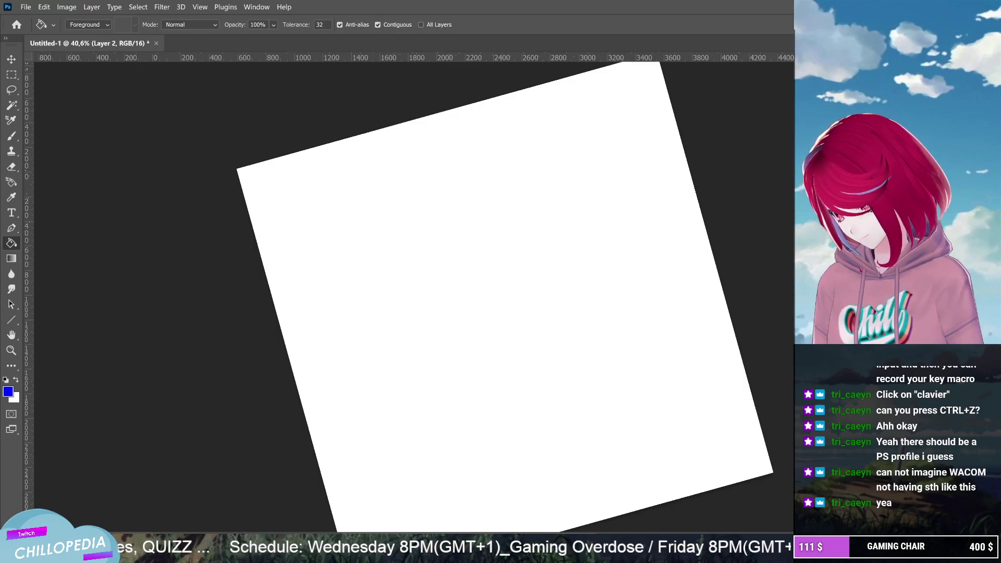
left_click(14, 140)
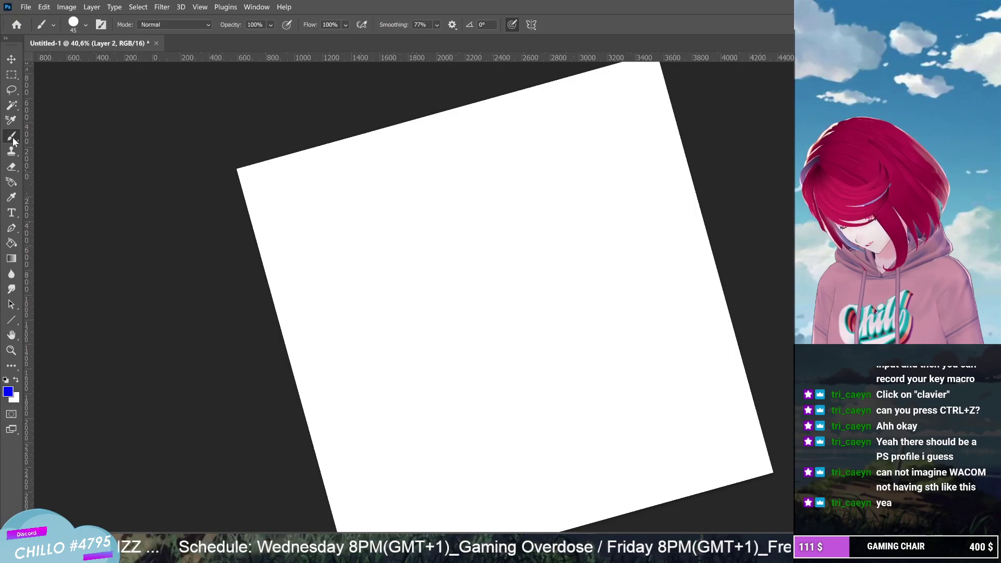
left_click(86, 25)
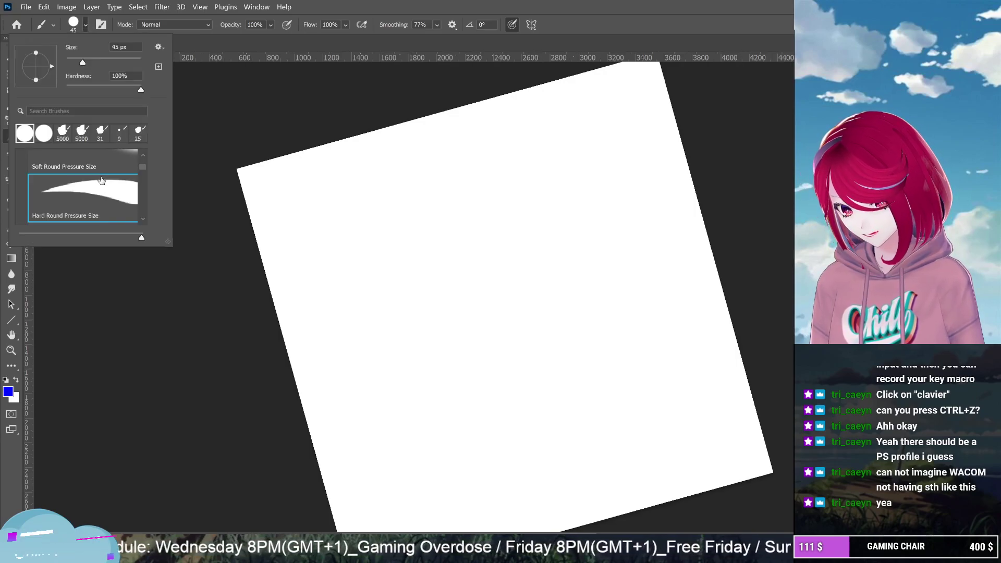
left_click(178, 242)
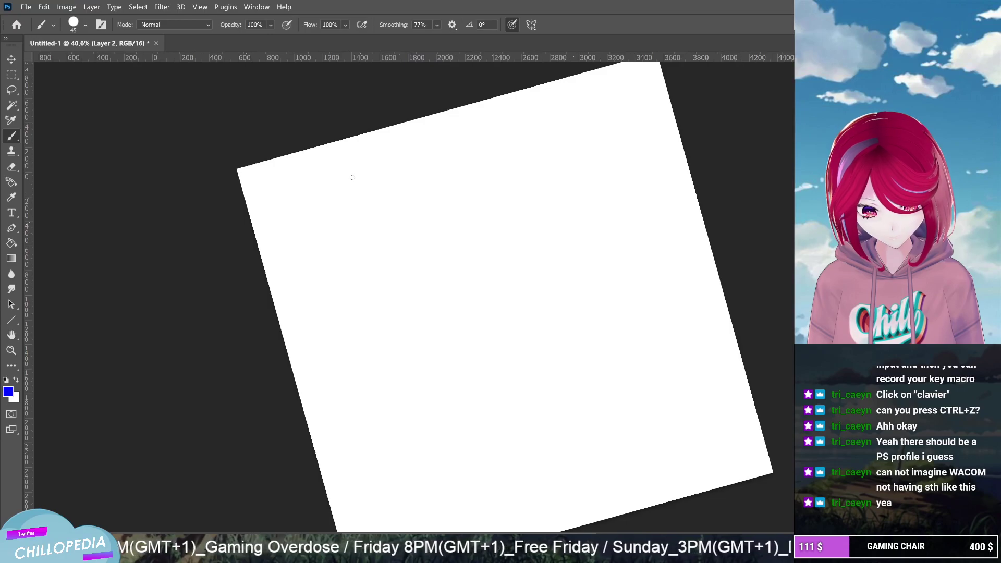
key("ctrl+minus")
scroll(430, 297, "up", 1)
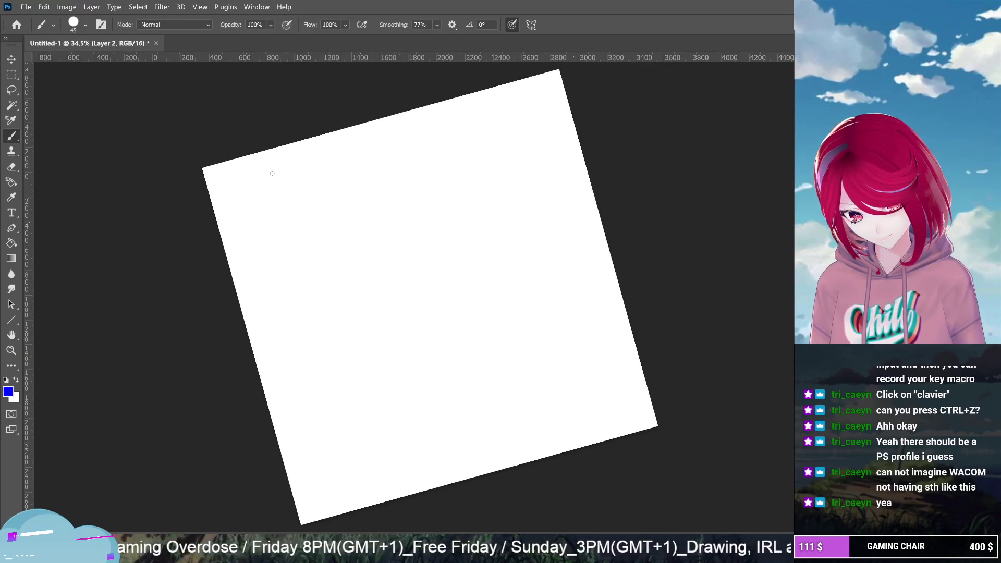
Draw a wide U-shaped test stroke across the canvas and turn on the CMYK proof colours
mouse_move(291, 177)
left_mouse_down()
mouse_move(288, 232)
mouse_move(328, 296)
mouse_move(414, 351)
mouse_move(480, 365)
mouse_move(564, 336)
mouse_move(590, 299)
mouse_move(610, 232)
left_mouse_up()
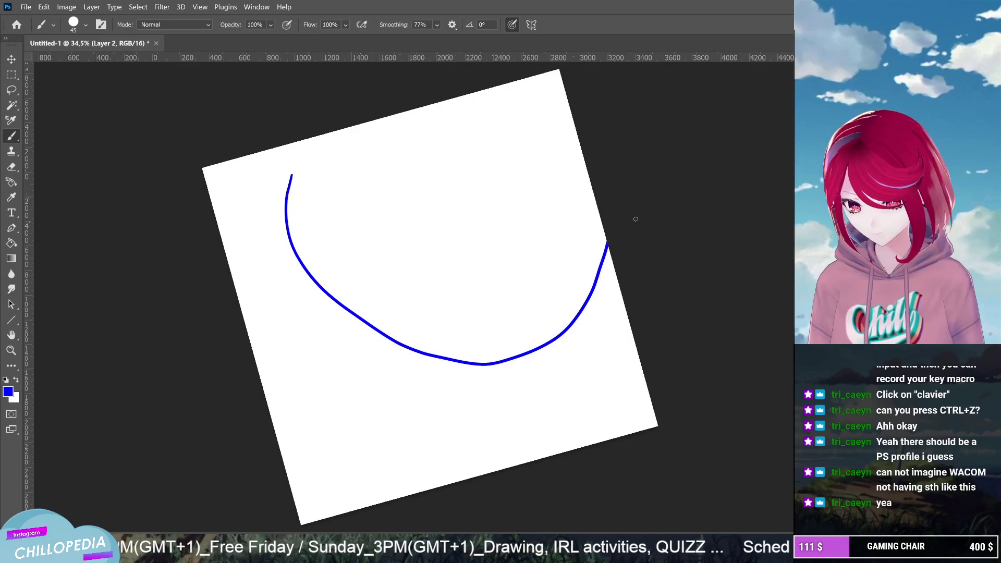
key("ctrl+y")
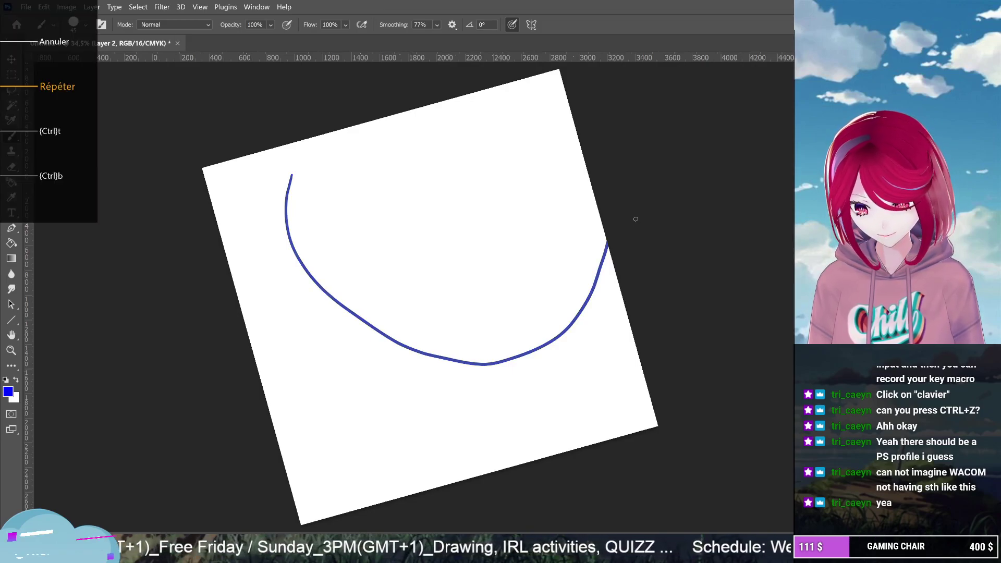
Try a free transform on the test curve without altering it, and undo the curve
key("ctrl+t")
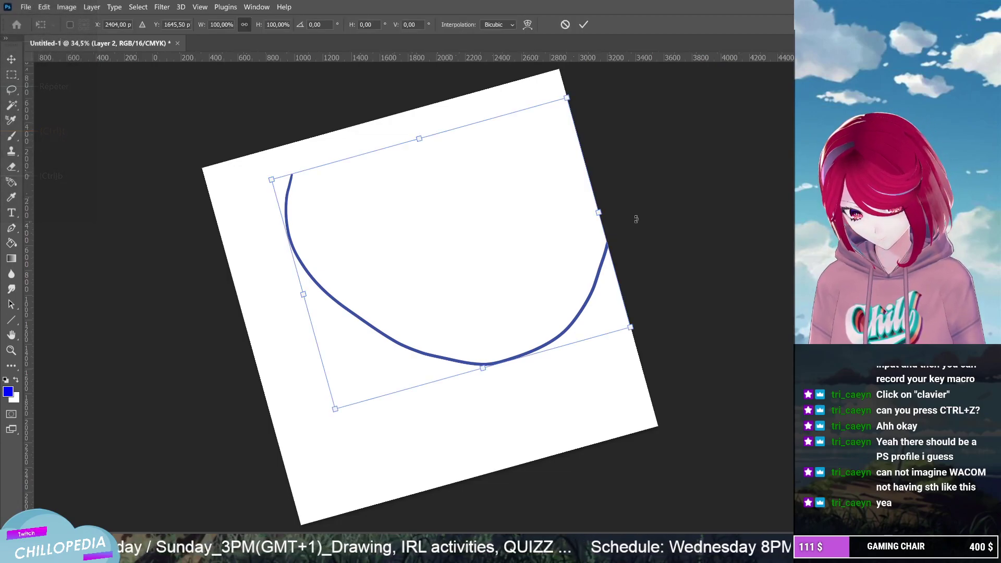
key("ctrl+z")
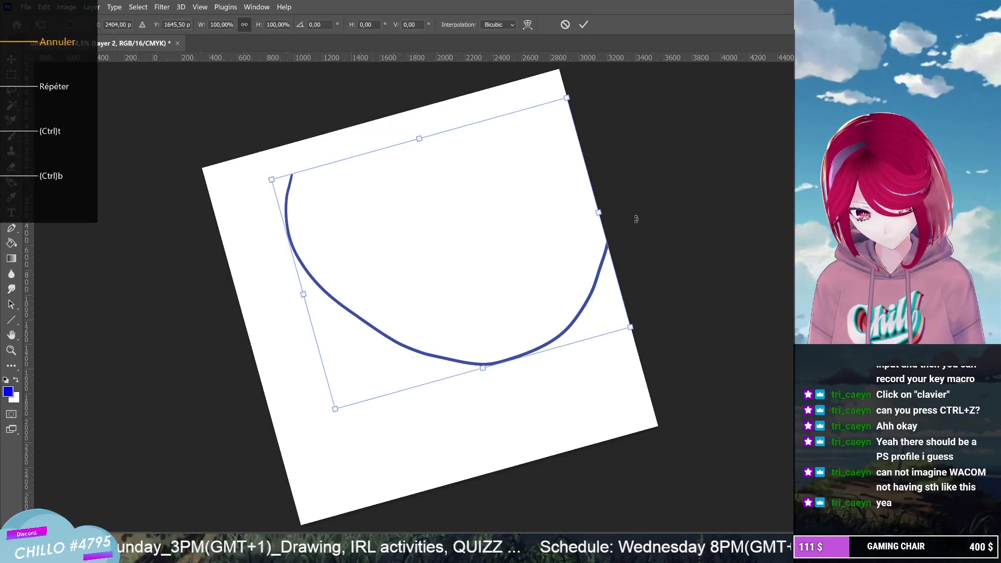
left_click(583, 24)
key("ctrl+z")
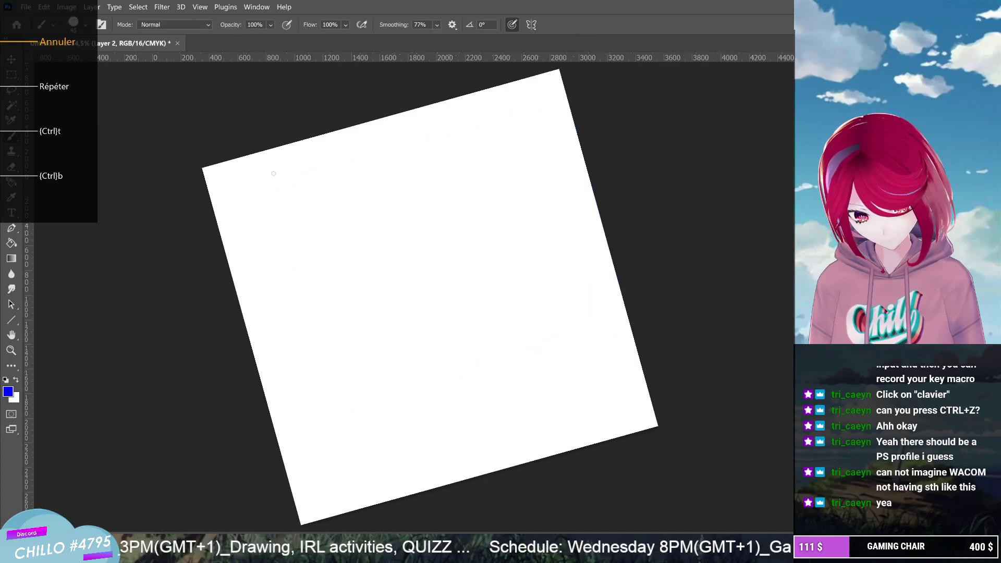
Sketch a large U-shaped face outline in blue on Layer 2, undoing the unsatisfactory attempt first
mouse_move(266, 190)
left_mouse_down()
mouse_move(269, 252)
mouse_move(301, 322)
mouse_move(336, 365)
mouse_move(402, 389)
left_mouse_up()
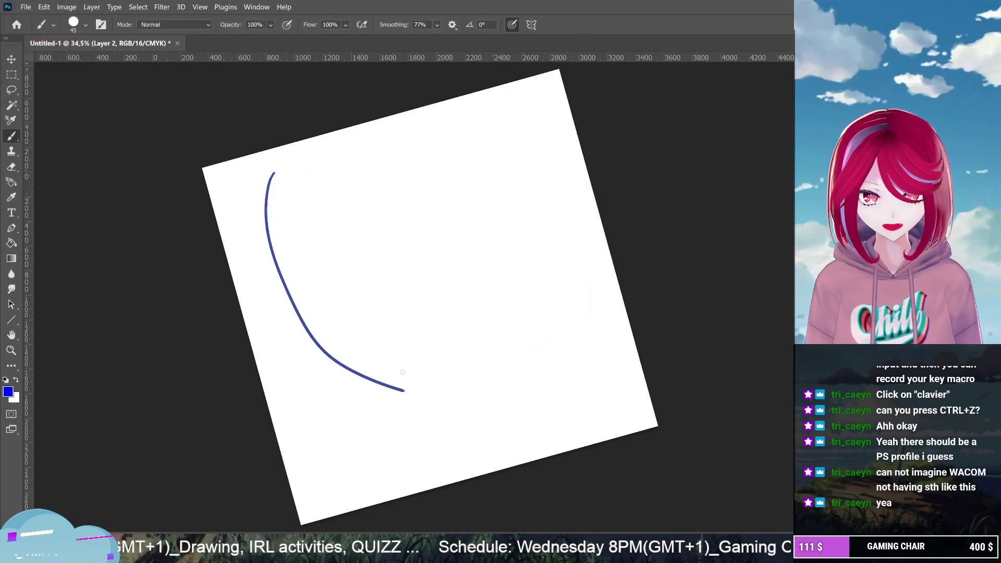
key("ctrl+z")
key("ctrl+z")
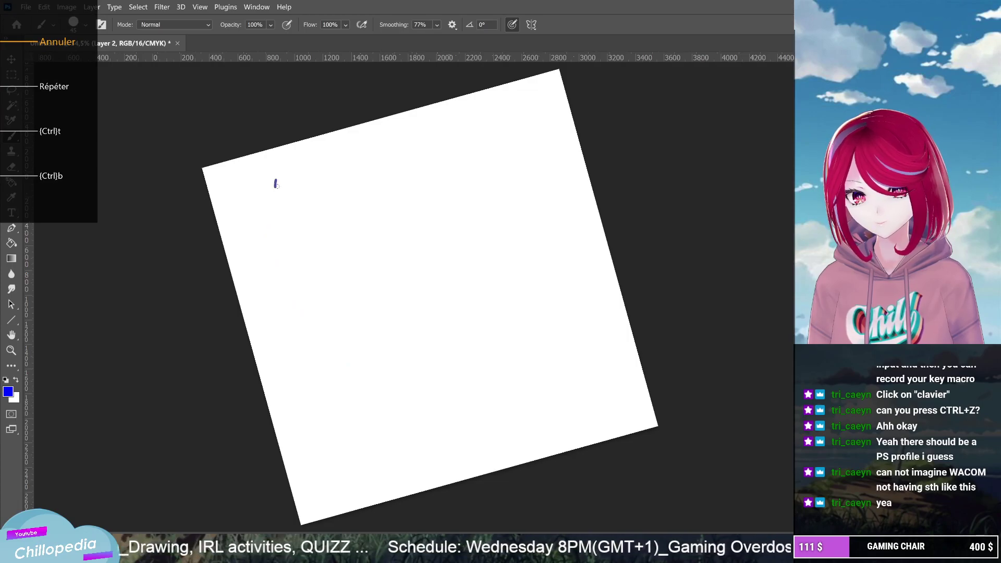
mouse_move(284, 179)
left_mouse_down()
mouse_move(285, 239)
mouse_move(314, 290)
mouse_move(388, 354)
mouse_move(475, 367)
mouse_move(550, 362)
mouse_move(574, 343)
mouse_move(593, 289)
mouse_move(571, 132)
left_mouse_up()
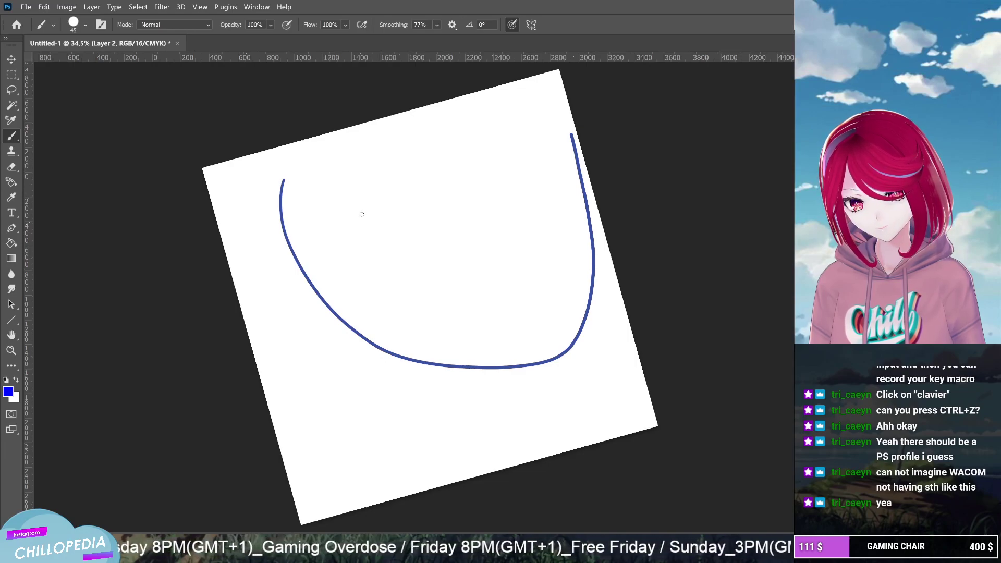
On a new layer, sketch a raised hand as a circle near the canvas's upper-left corner, with two arm lines running down from it
key("ctrl+alt+shift+n")
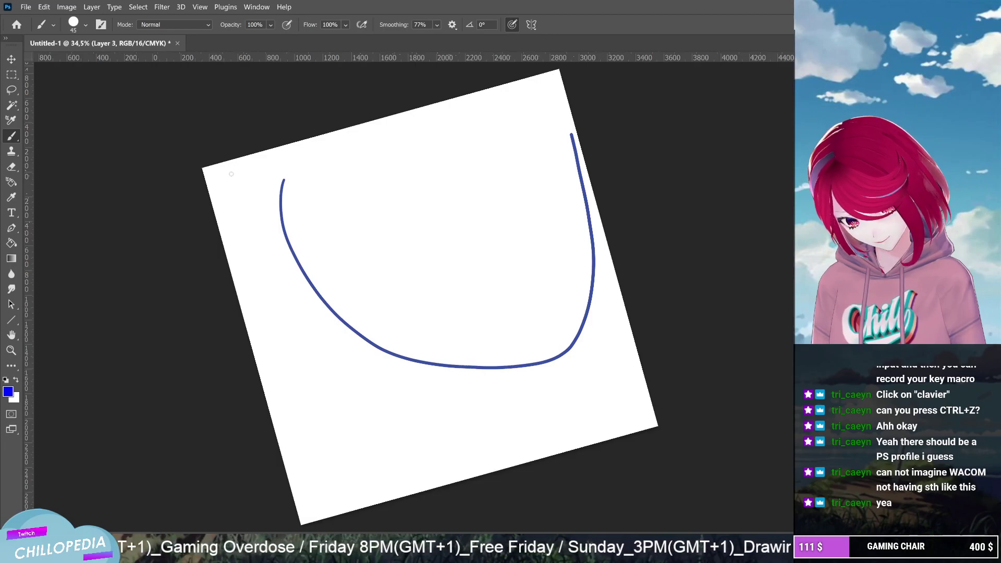
mouse_move(238, 165)
left_mouse_down()
mouse_move(245, 247)
mouse_move(287, 259)
mouse_move(343, 212)
mouse_move(344, 173)
mouse_move(248, 169)
left_mouse_up()
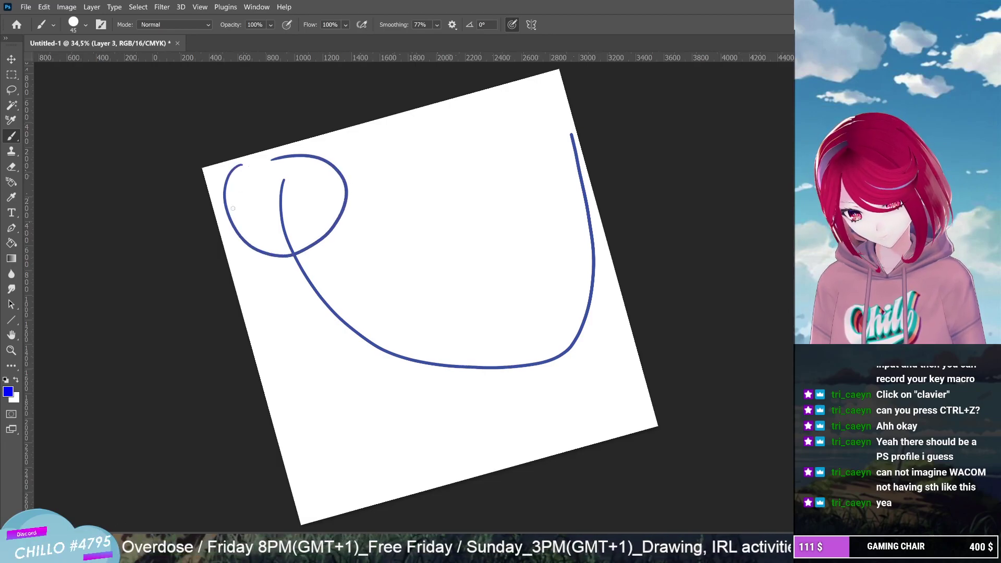
key("ctrl+z")
mouse_move(238, 168)
left_mouse_down()
mouse_move(222, 189)
mouse_move(292, 255)
mouse_move(329, 166)
mouse_move(274, 157)
left_mouse_up()
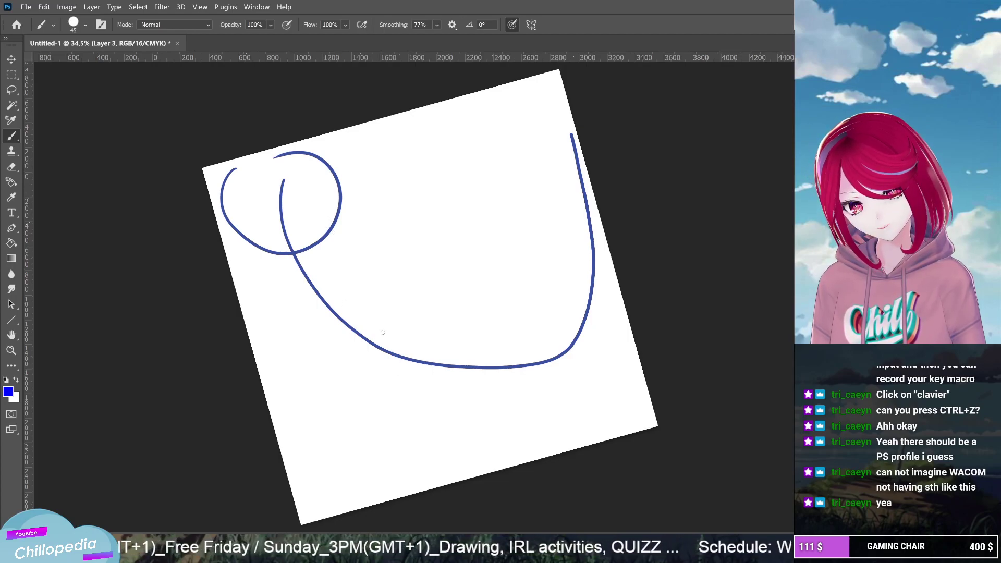
left_click_drag(338, 193, 378, 385)
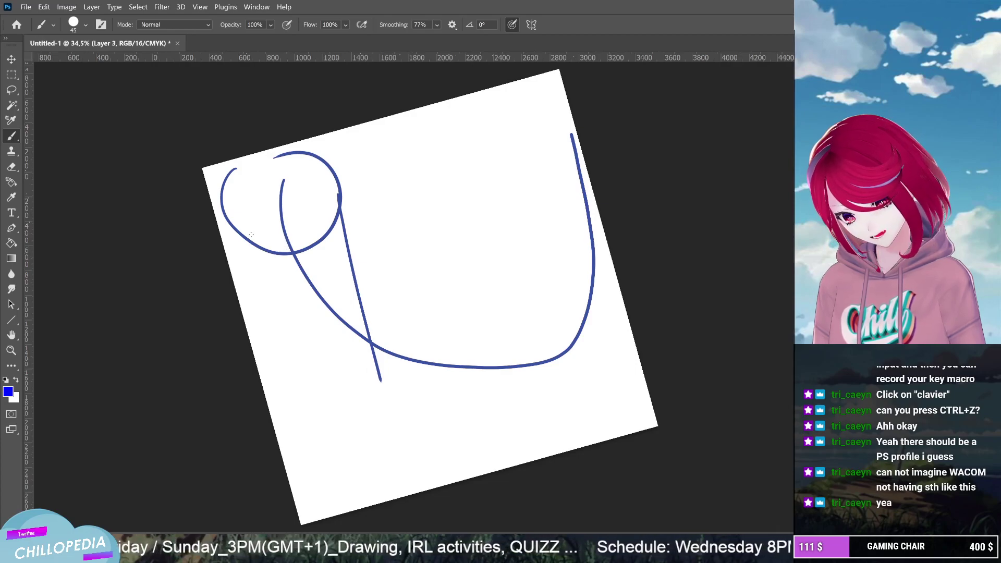
mouse_move(259, 249)
left_mouse_down()
mouse_move(290, 287)
mouse_move(350, 417)
left_mouse_up()
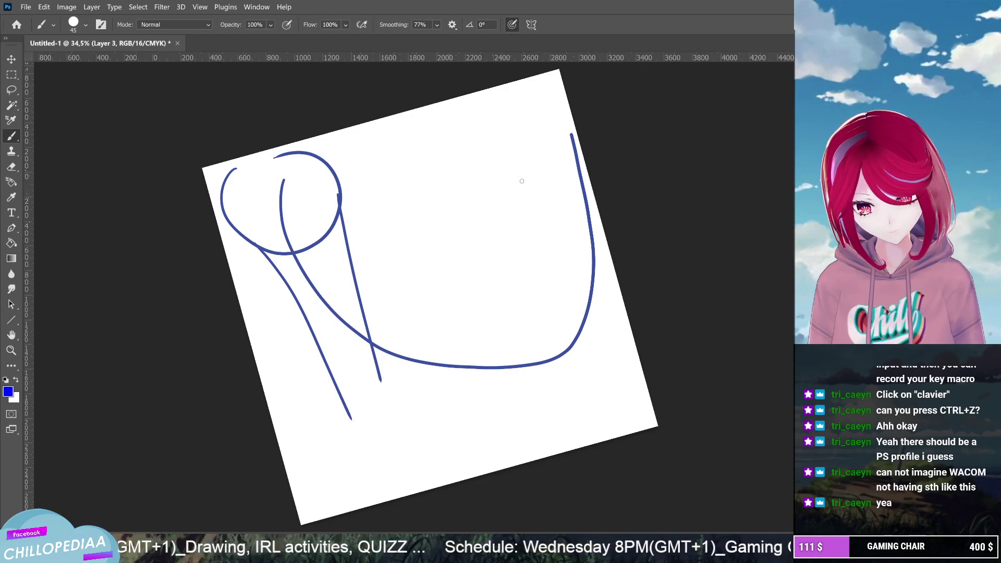
Sketch two arched closed eyes and a wide open smiling mouth inside the face outline, redoing the mouth's upper line once
mouse_move(476, 201)
left_mouse_down()
mouse_move(522, 177)
mouse_move(556, 185)
left_mouse_up()
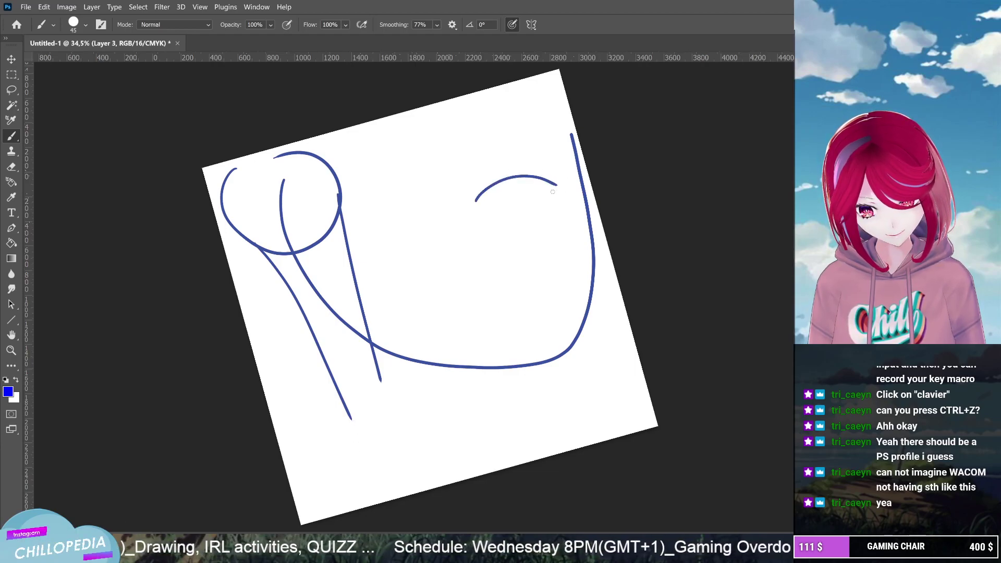
left_click_drag(417, 210, 350, 201)
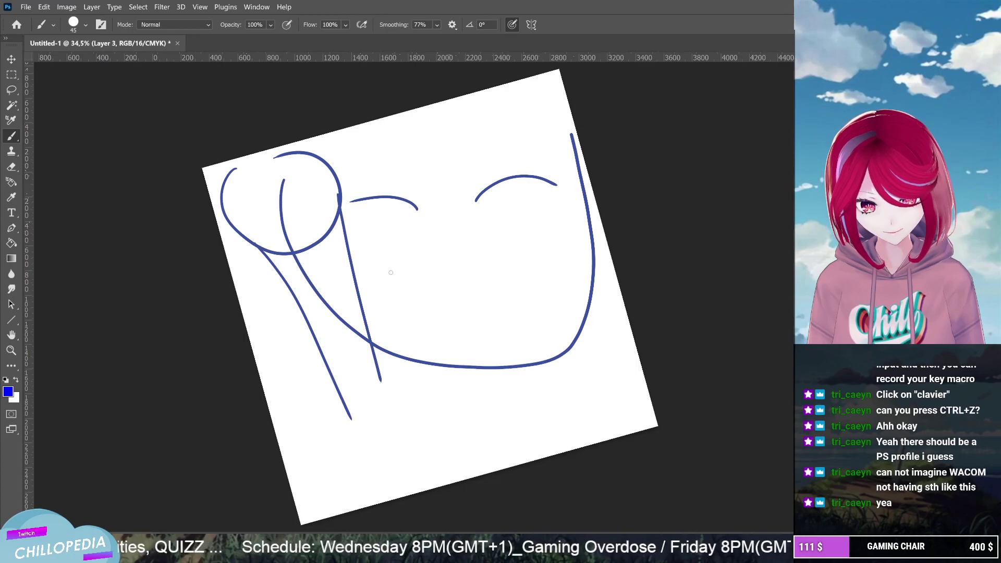
left_click_drag(403, 278, 517, 276)
key("ctrl+z")
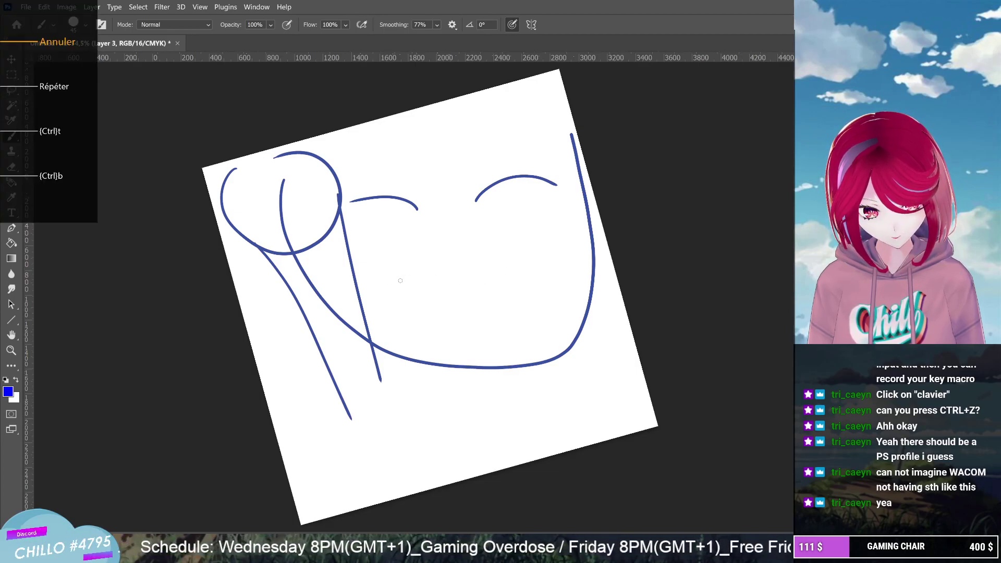
left_click_drag(416, 282, 521, 275)
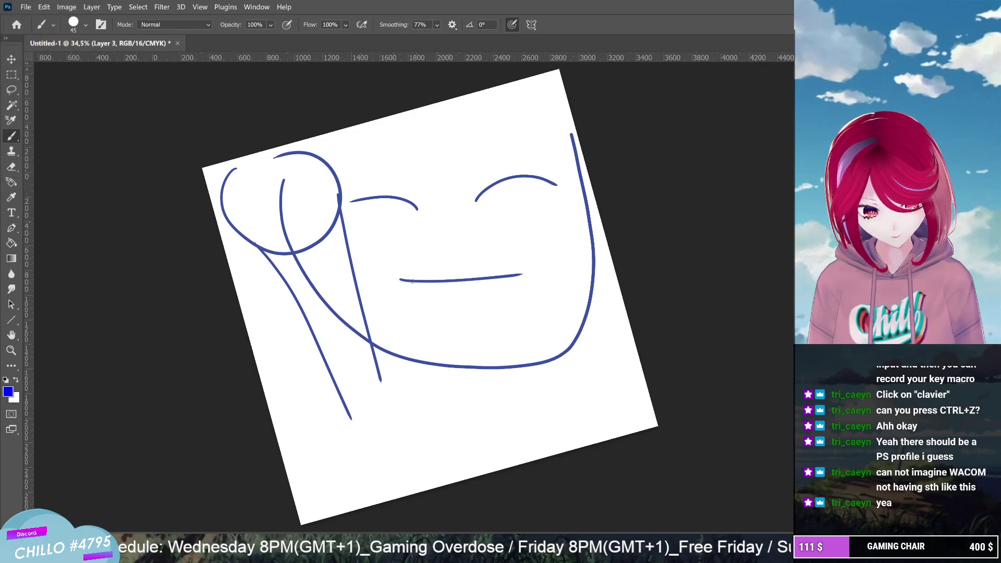
mouse_move(409, 281)
left_mouse_down()
mouse_move(428, 321)
mouse_move(490, 343)
mouse_move(544, 291)
mouse_move(525, 272)
left_mouse_up()
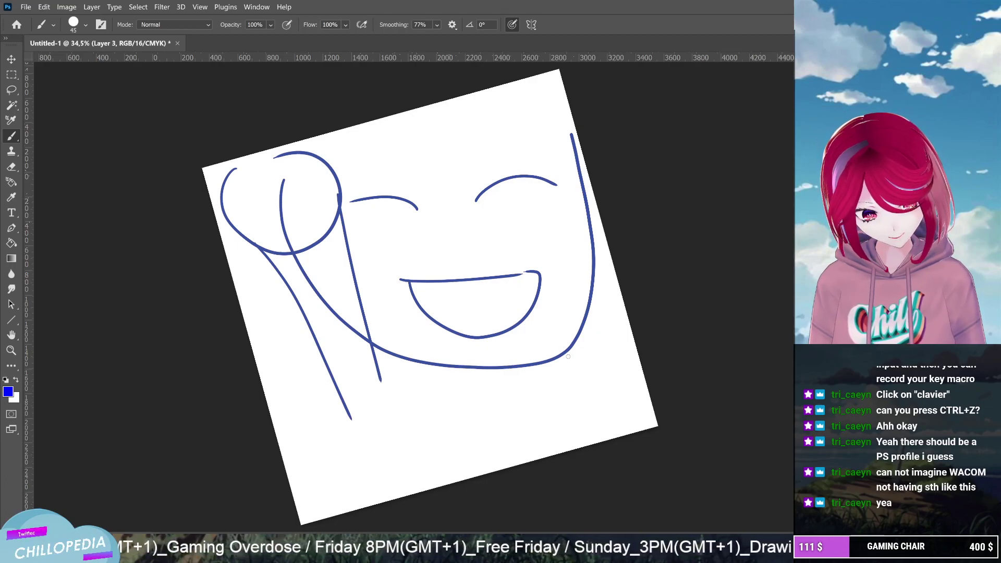
Draw a shoulder line from the chin to the canvas's lower-right corner and shift the Layer 3 sketch about 44 px left and 58 px up
left_click_drag(559, 358, 655, 411)
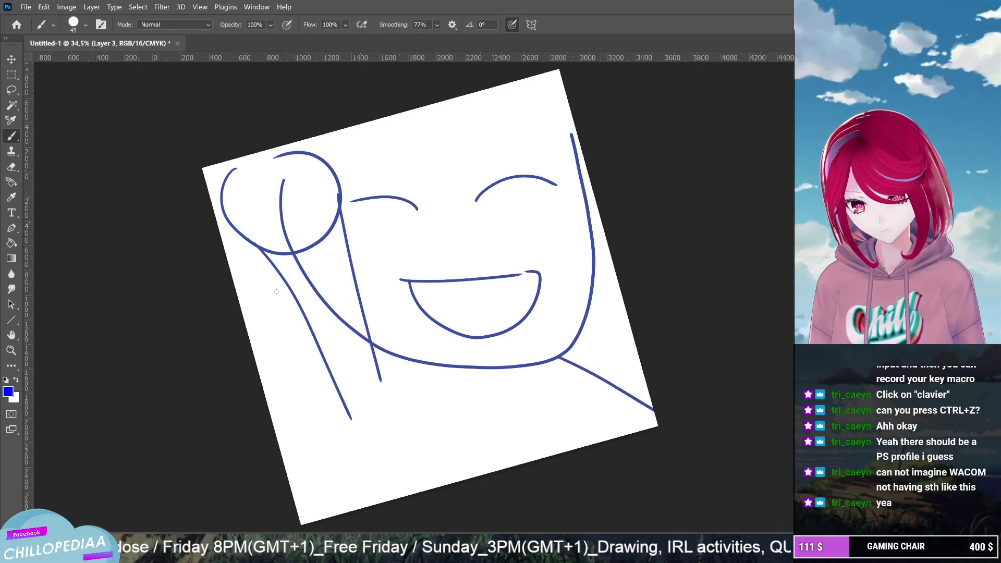
key("ctrl+t")
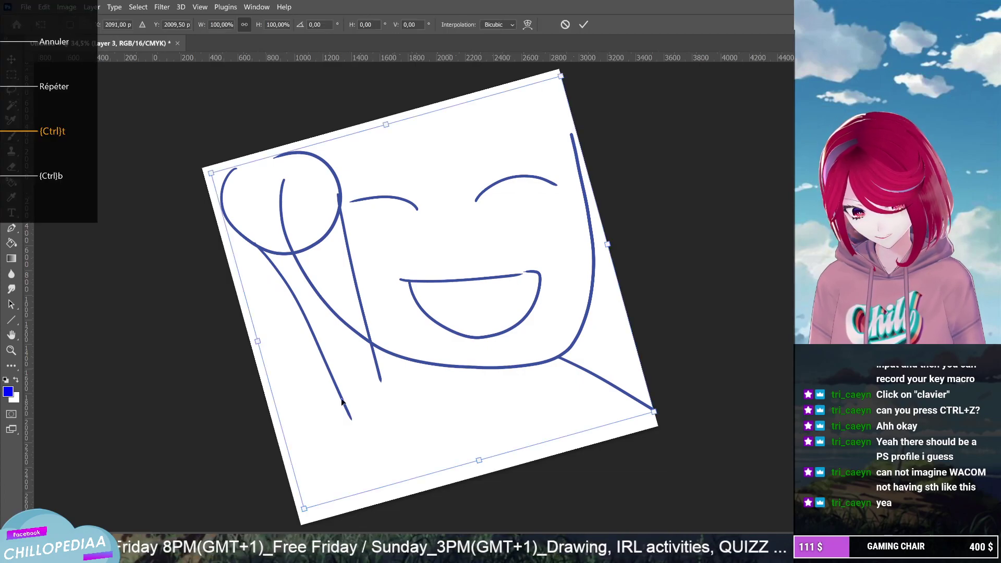
left_click_drag(342, 400, 310, 384)
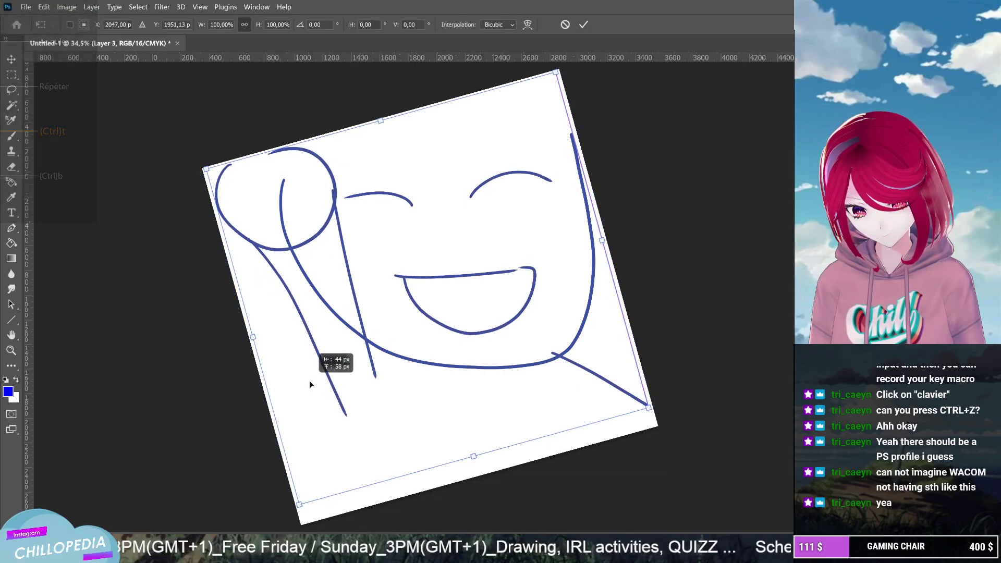
left_click(584, 24)
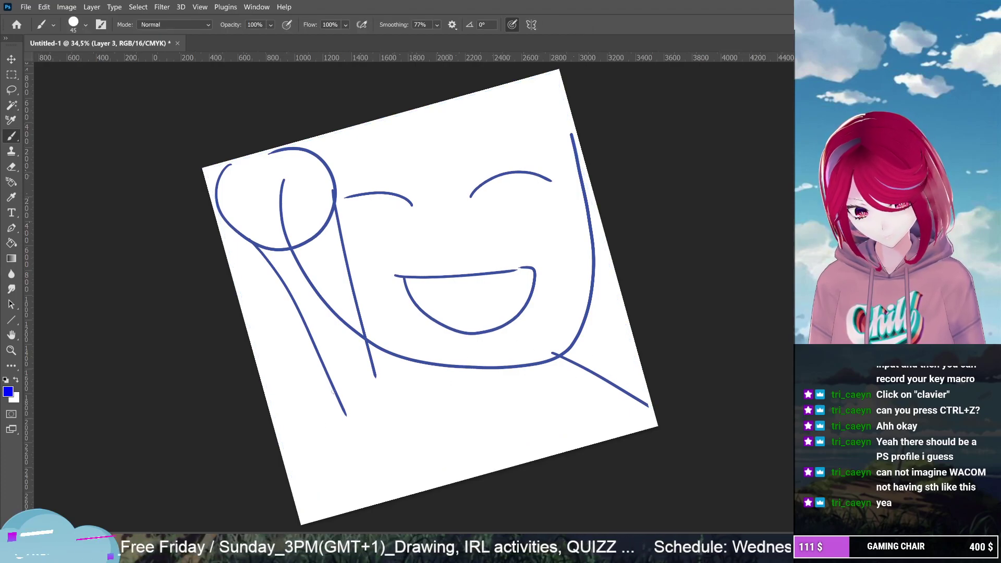
Draw a body line from the lower end of the arm to the canvas's lower edge, undoing the first try
left_click_drag(334, 392, 299, 512)
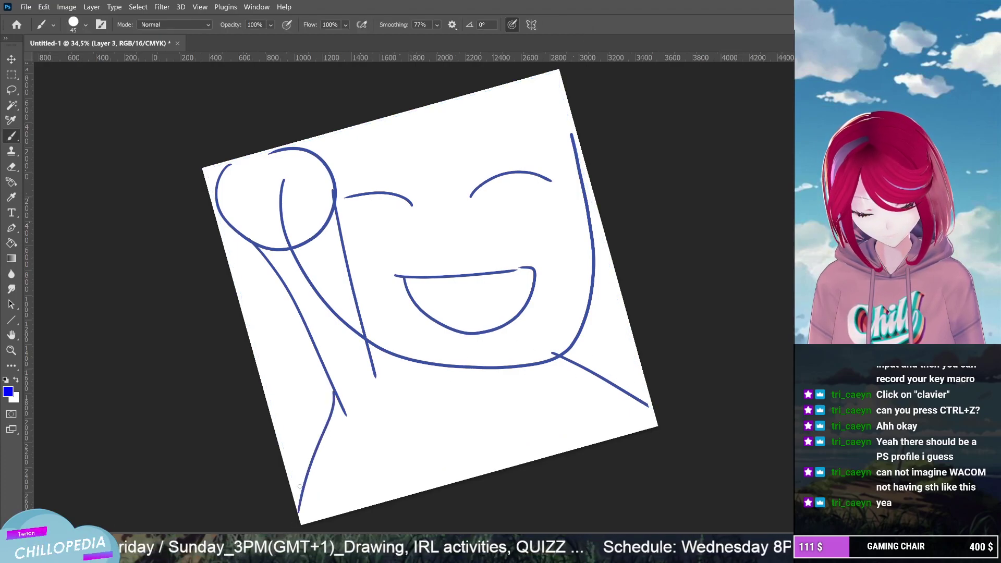
key("ctrl+z")
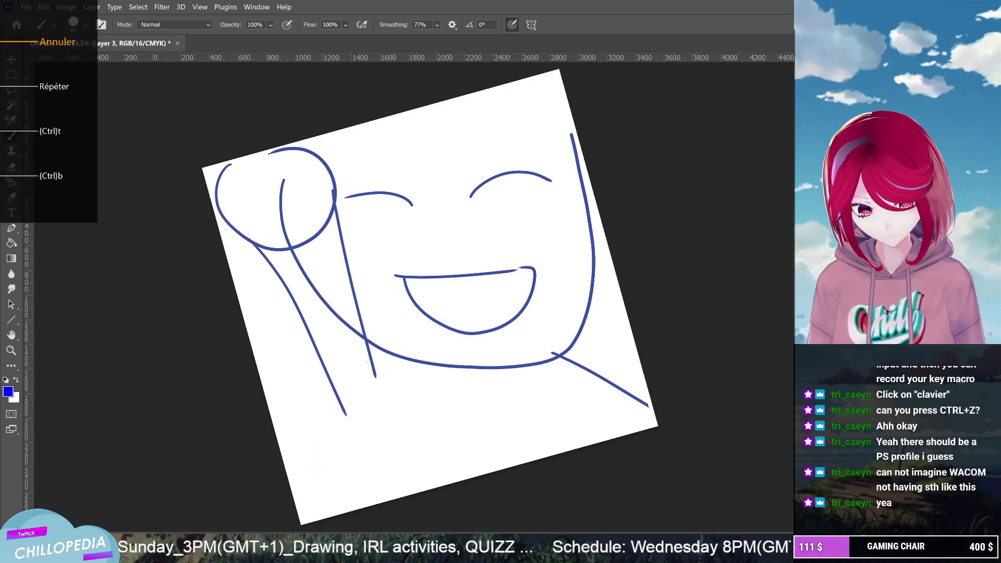
left_click_drag(343, 407, 315, 521)
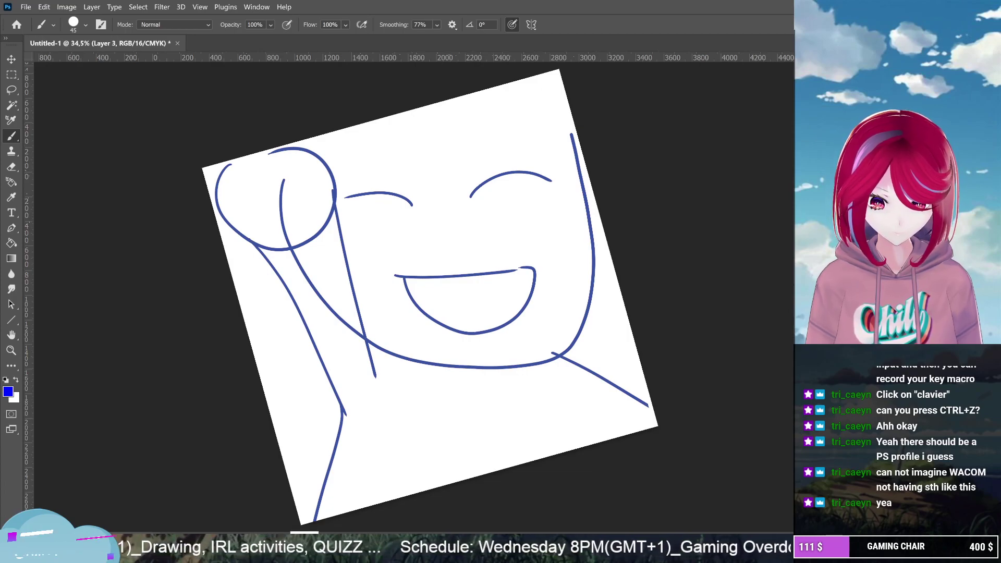
scroll(430, 297, "down", 10)
scroll(430, 297, "down", 5)
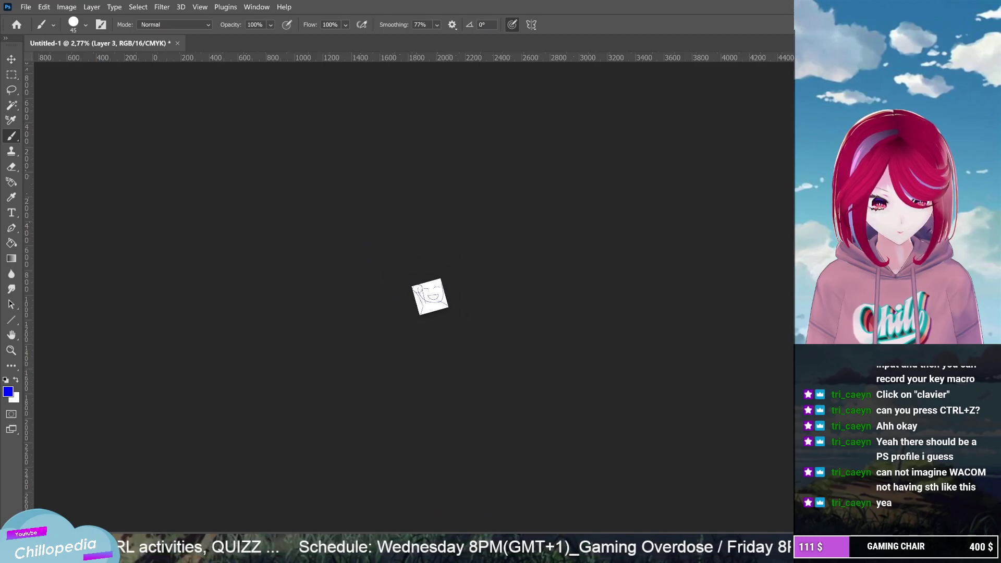
scroll(430, 298, "up", 5)
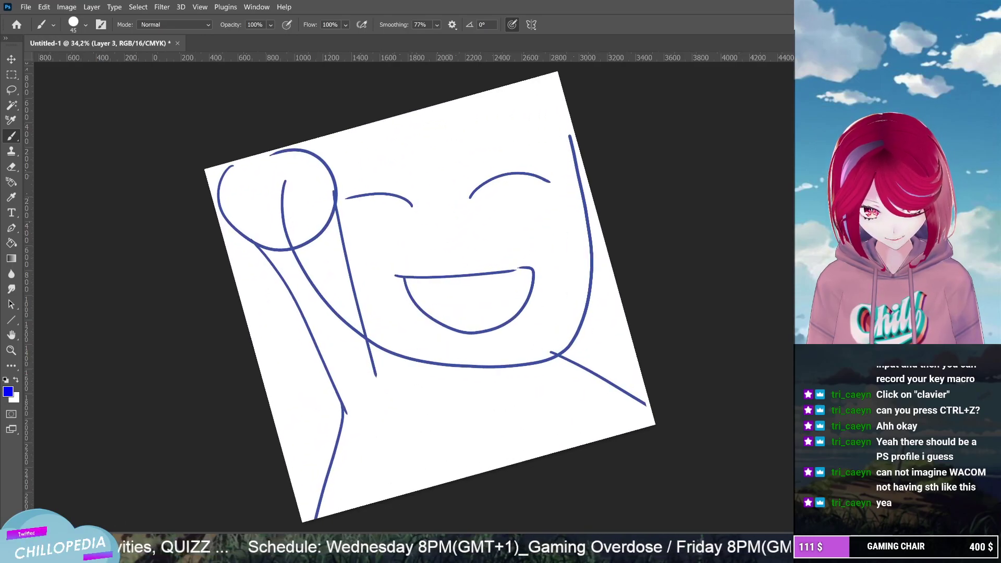
scroll(431, 297, "down", 2)
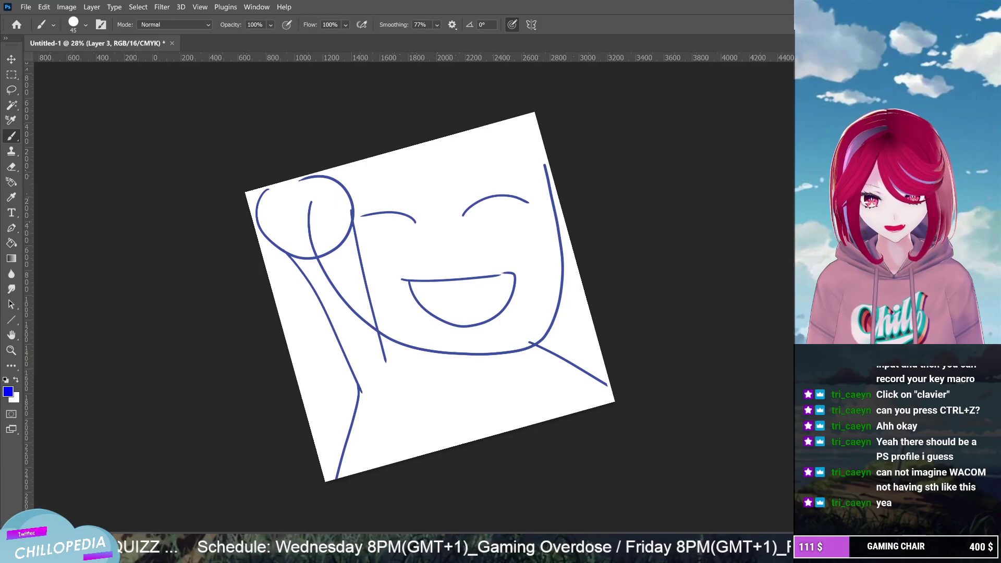
scroll(430, 297, "down", 1)
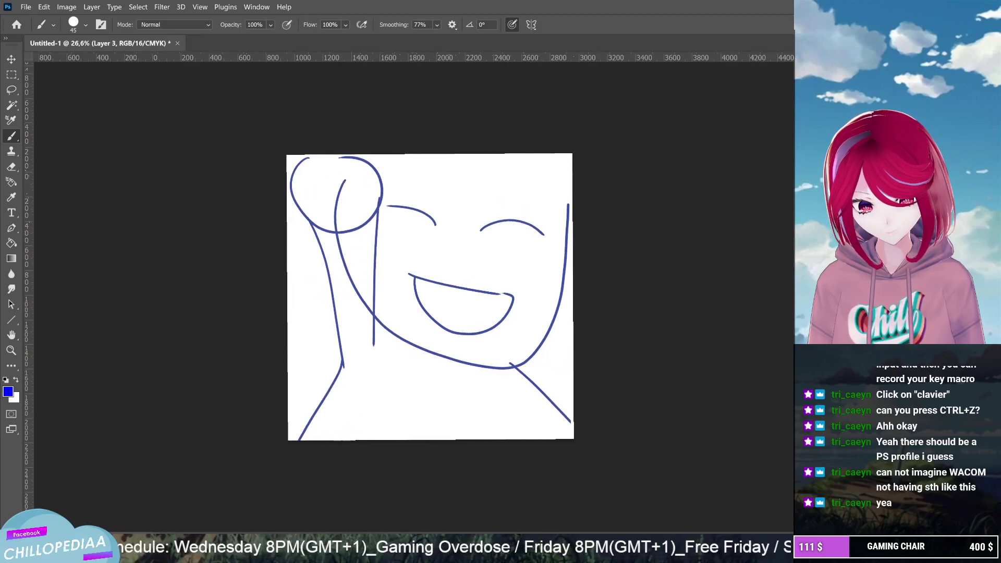
scroll(430, 298, "up", 2)
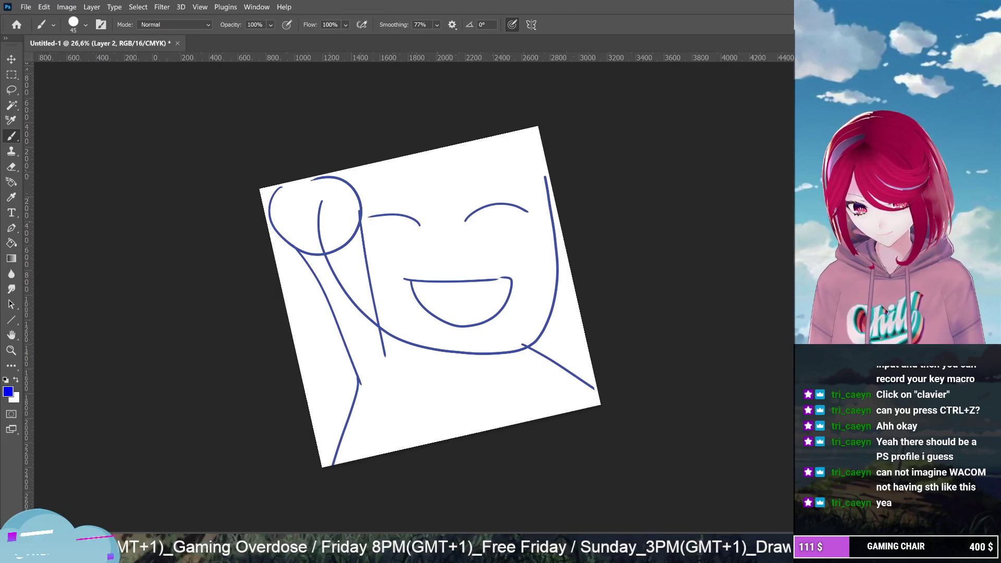
Free-transform the Layer 2 face outline, moving it down toward the canvas's lower edge so the chin sits below the mouth
key("ctrl+t")
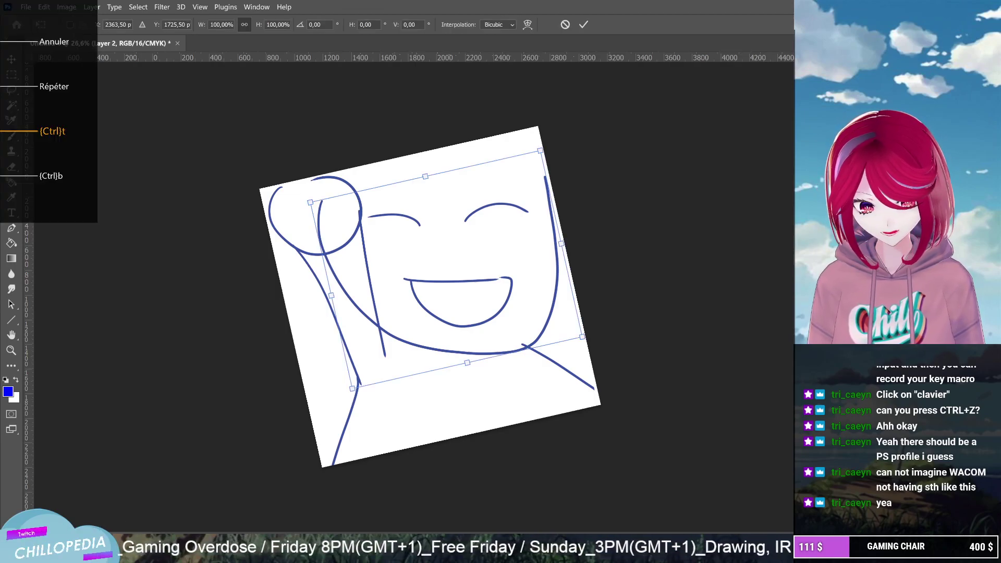
mouse_move(471, 384)
left_mouse_down()
mouse_move(461, 412)
mouse_move(472, 395)
mouse_move(438, 409)
left_mouse_up()
mouse_move(519, 303)
left_mouse_down()
mouse_move(520, 332)
mouse_move(527, 326)
left_mouse_up()
left_click(584, 24)
key("b")
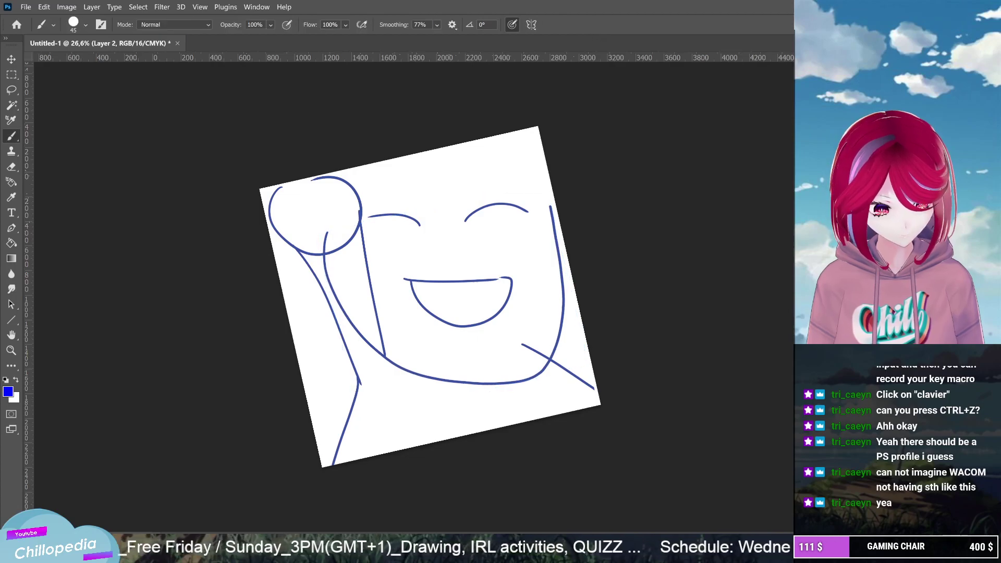
Shift the Layer 3 sketch of hand, arm, eyes, mouth and shoulder about 71 px left and 47 px up
key("ctrl+t")
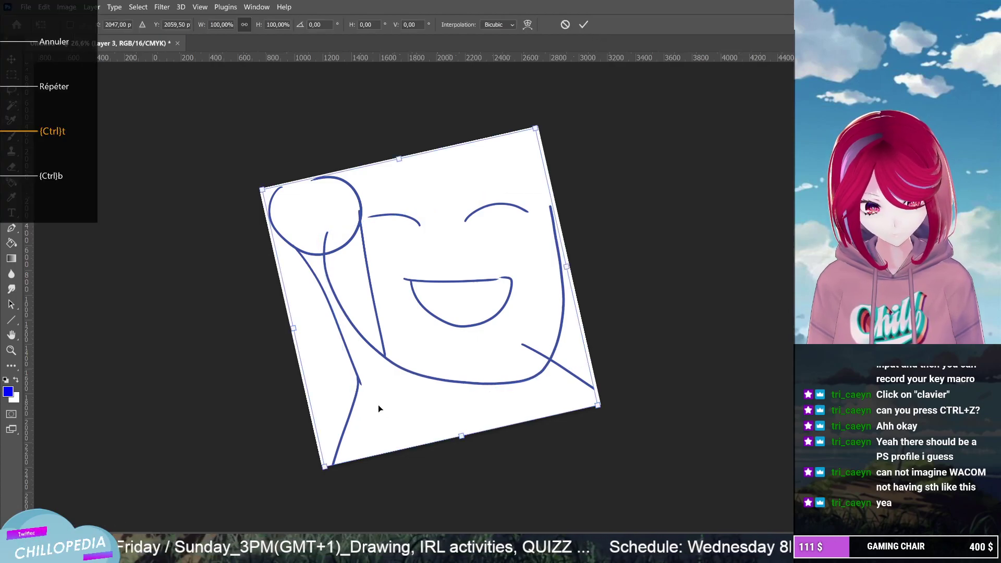
mouse_move(378, 405)
left_mouse_down()
mouse_move(374, 412)
mouse_move(376, 402)
left_mouse_up()
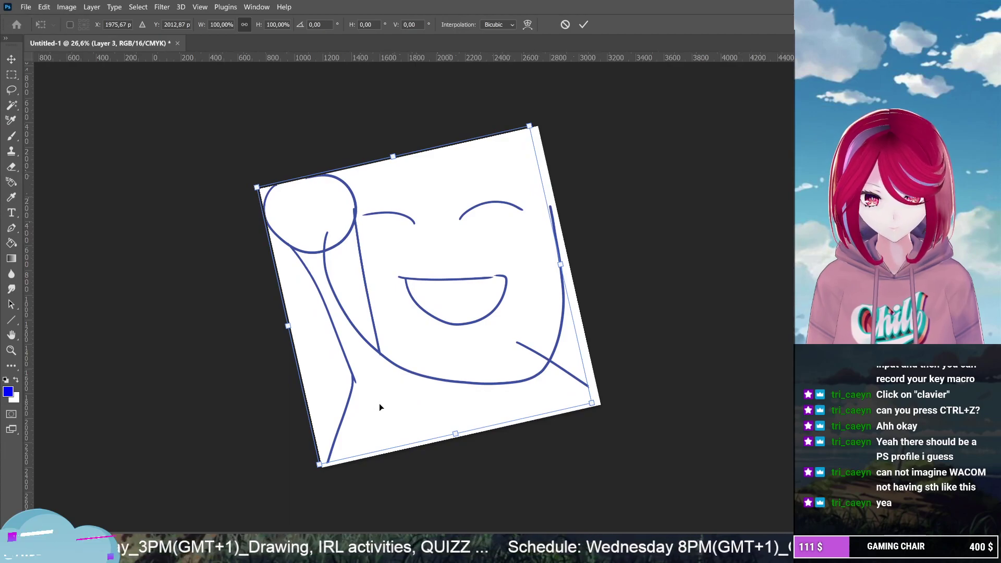
left_click(584, 25)
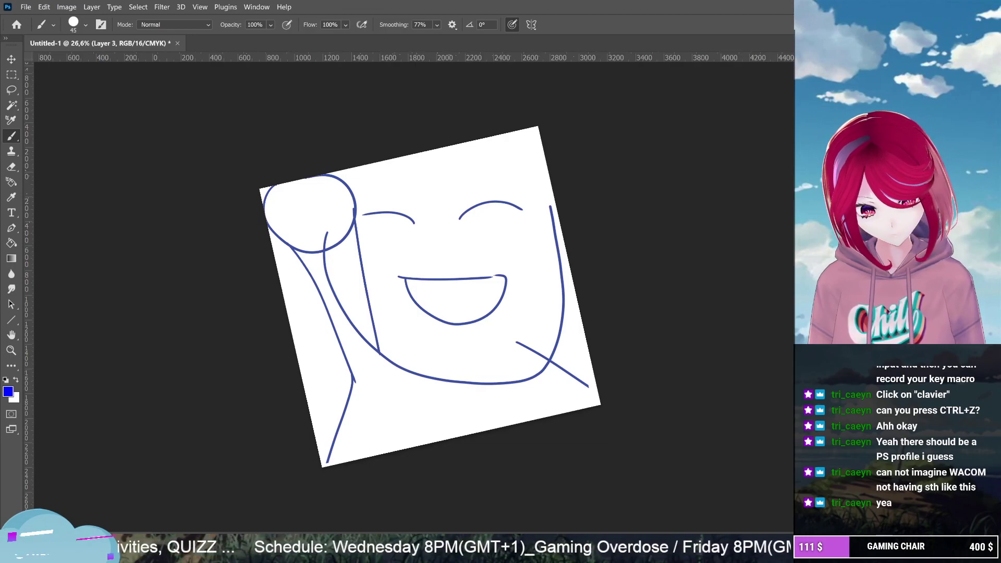
Set the Eraser size to 88 px and erase the arched eye farther from the raised hand
left_click(11, 166)
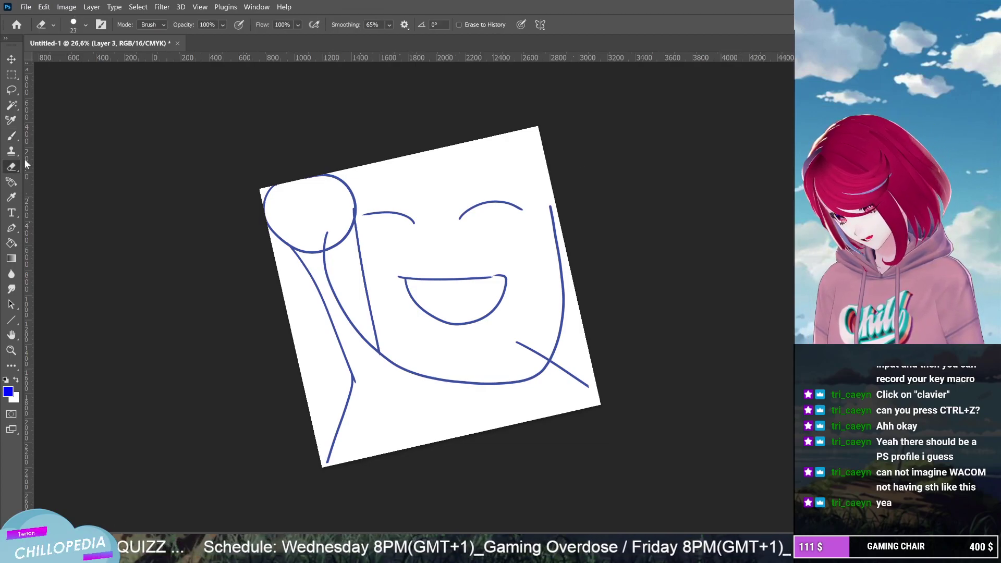
left_click(86, 24)
left_click_drag(78, 64, 99, 64)
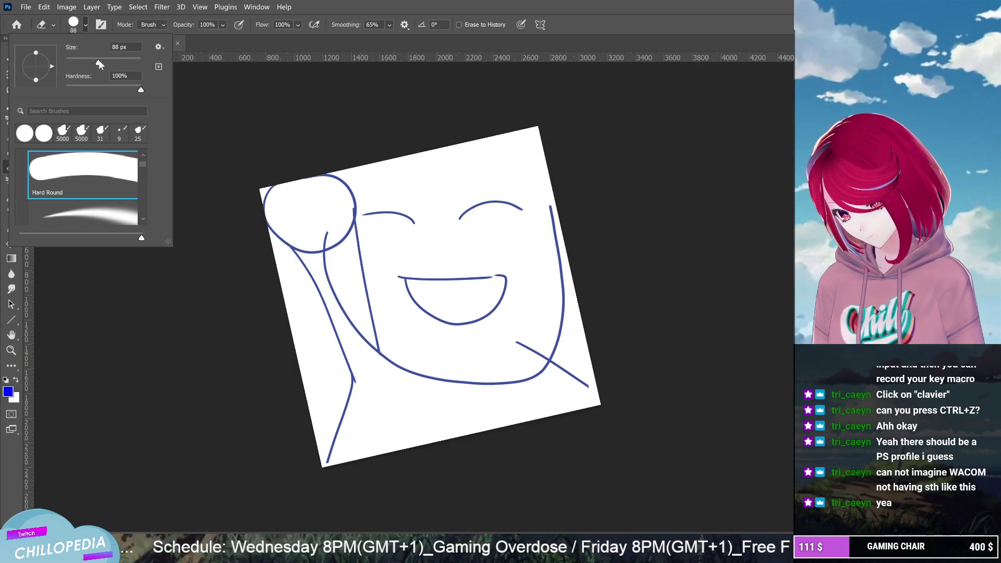
left_click(132, 324)
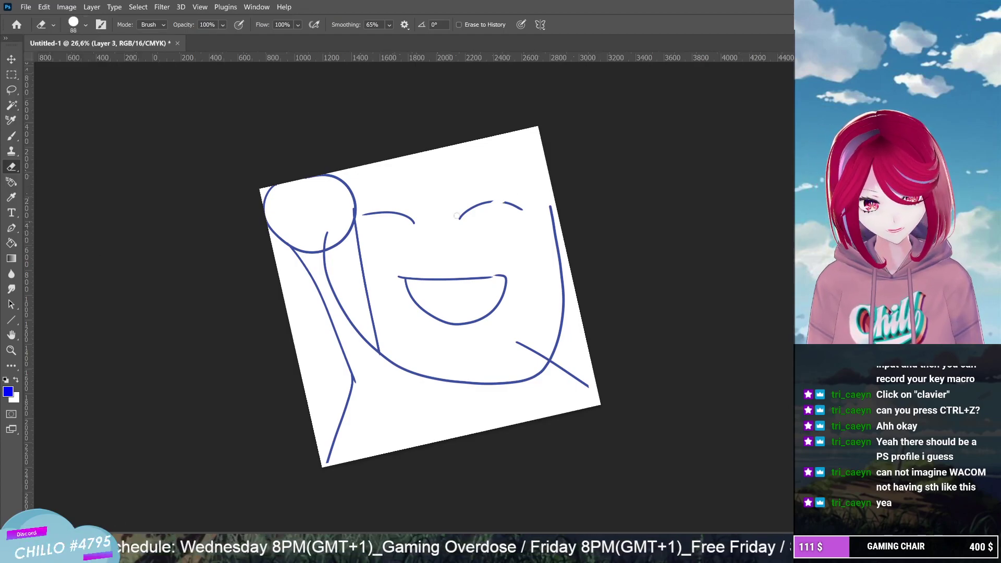
left_click_drag(498, 202, 461, 218)
mouse_move(520, 209)
left_mouse_down()
mouse_move(503, 202)
mouse_move(531, 211)
mouse_move(473, 201)
left_mouse_up()
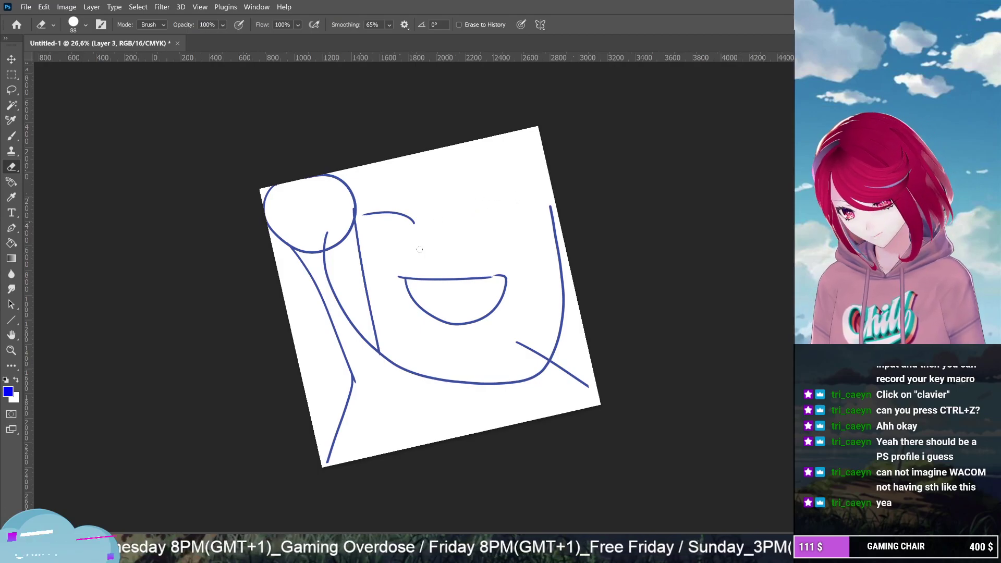
Enlarge the Eraser to 275 px and erase the other arched eye and the smiling mouth
left_click(86, 26)
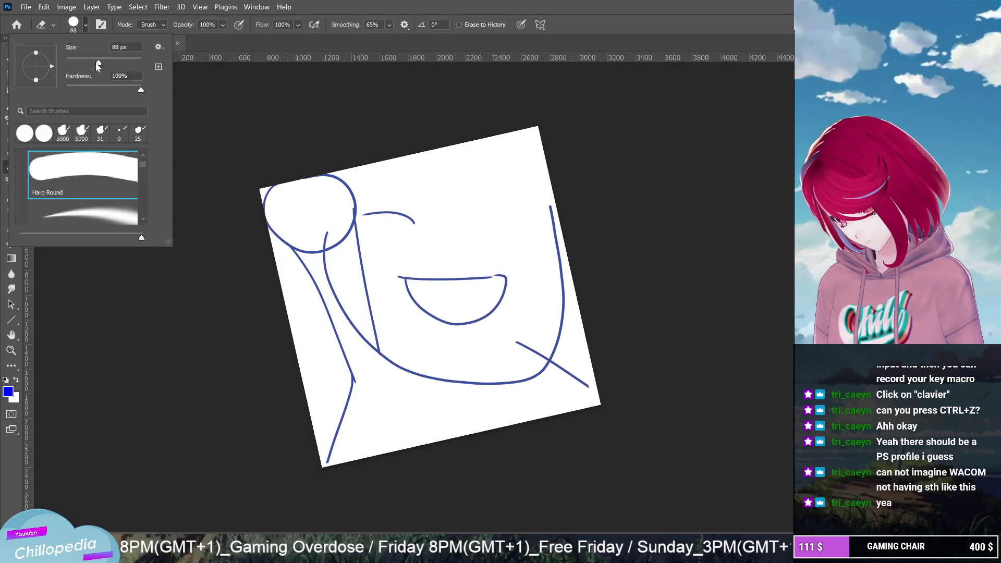
left_click(426, 217)
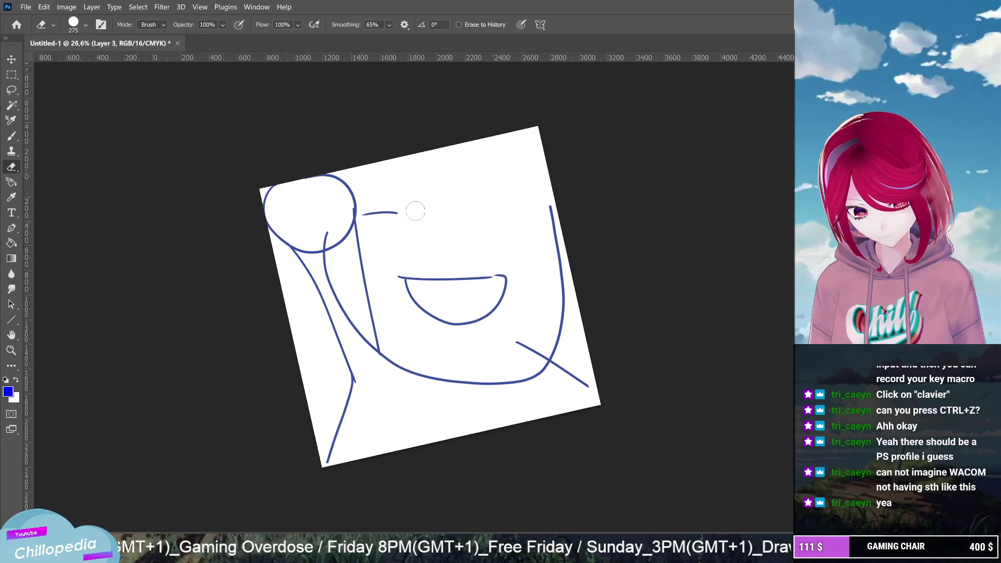
mouse_move(414, 208)
left_mouse_down()
mouse_move(365, 209)
mouse_move(369, 221)
left_mouse_up()
mouse_move(392, 278)
left_mouse_down()
mouse_move(492, 277)
mouse_move(503, 305)
left_mouse_up()
mouse_move(423, 308)
left_mouse_down()
mouse_move(410, 285)
mouse_move(462, 328)
mouse_move(440, 313)
mouse_move(474, 318)
mouse_move(472, 308)
left_mouse_up()
left_click_drag(420, 285, 387, 264)
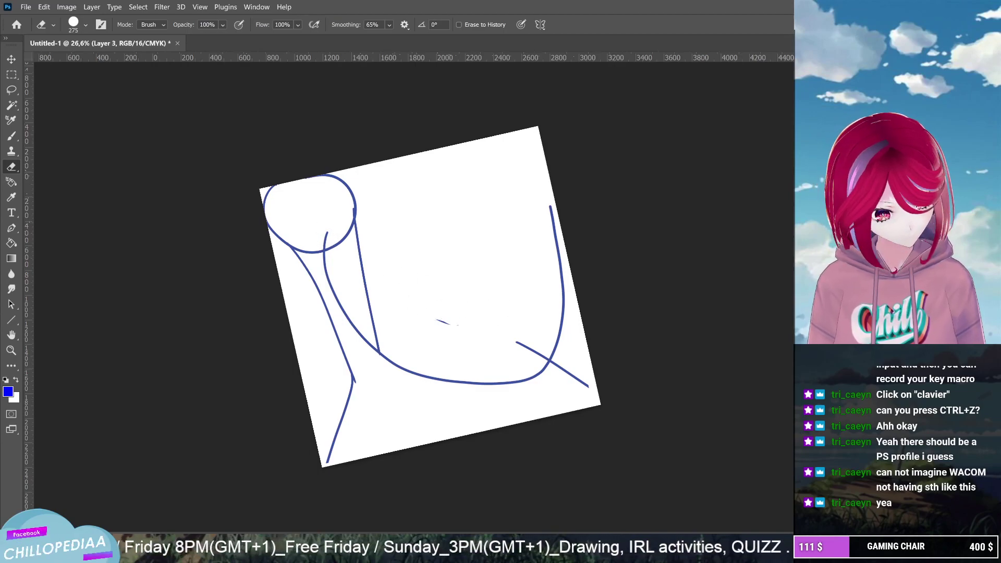
On Layer 2, erase the side of the face outline that crosses the raised hand and arm
double_click(291, 118)
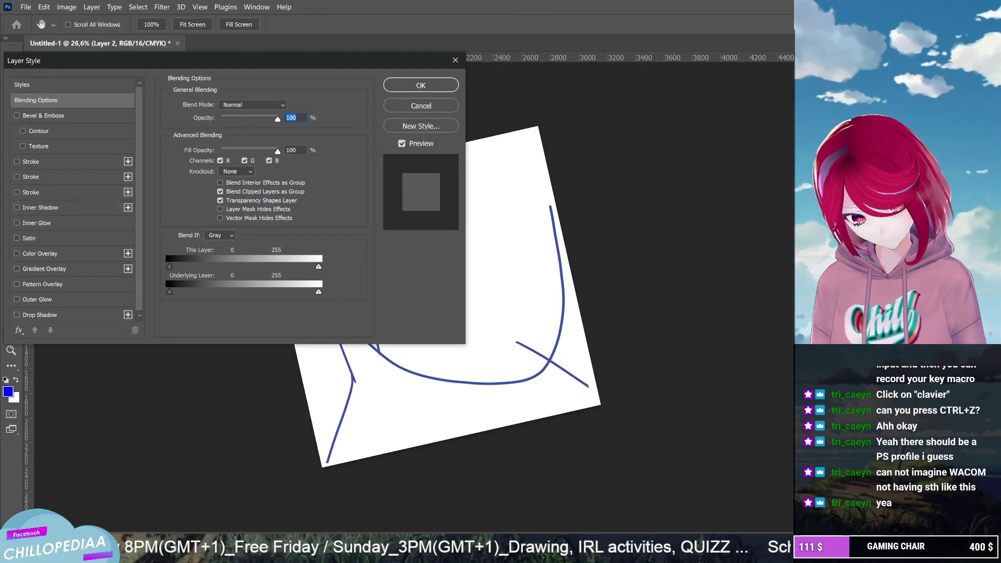
left_click(434, 82)
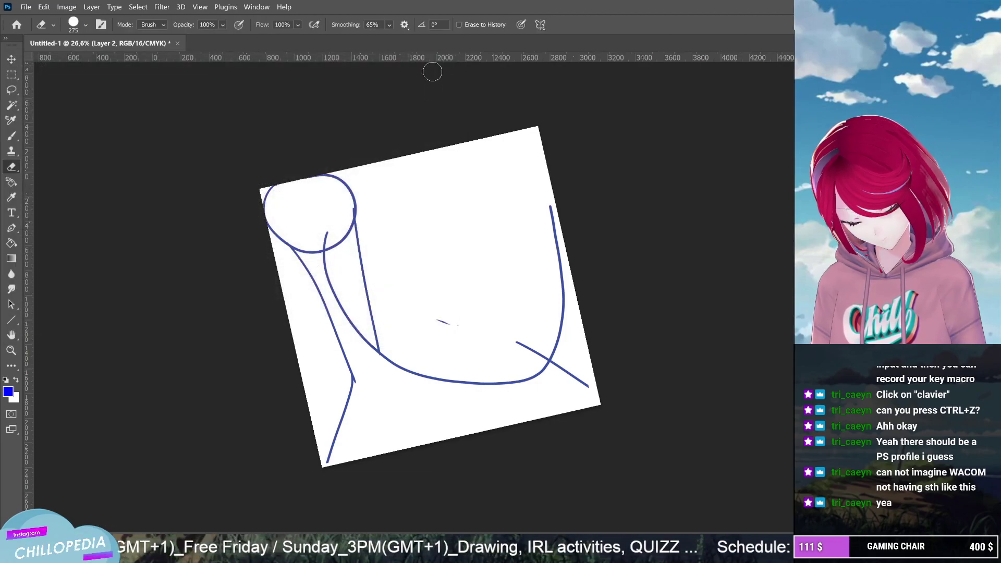
mouse_move(326, 228)
left_mouse_down()
mouse_move(338, 297)
mouse_move(371, 364)
left_mouse_up()
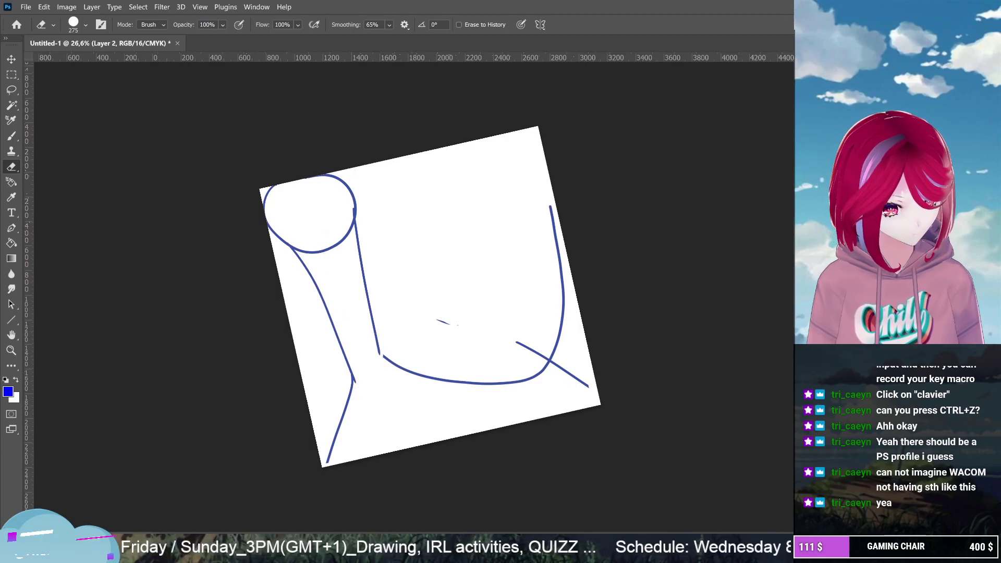
On Layer 3, sketch a rounded palm shape inside the hand circle with repeated Brush strokes
key("F2")
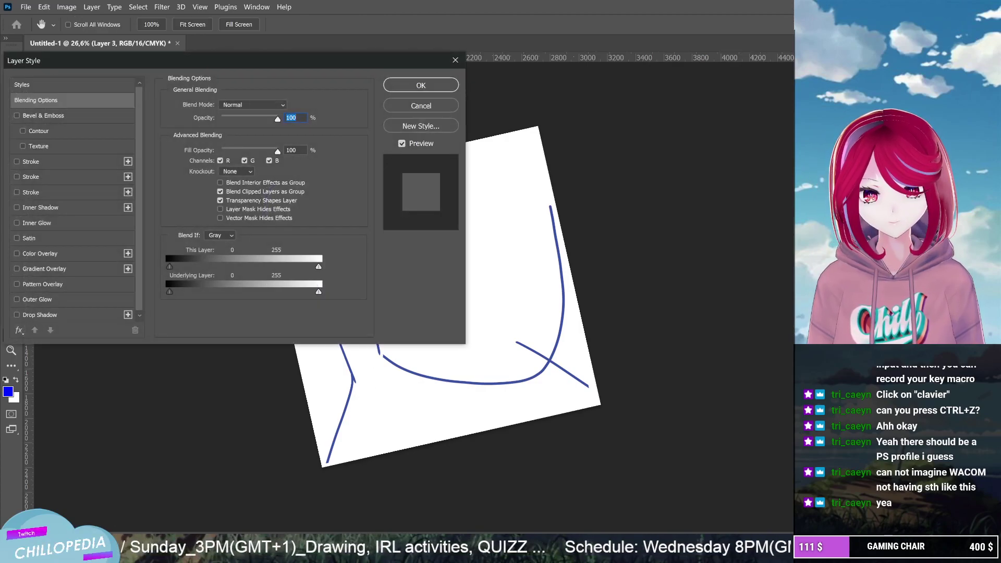
left_click(429, 81)
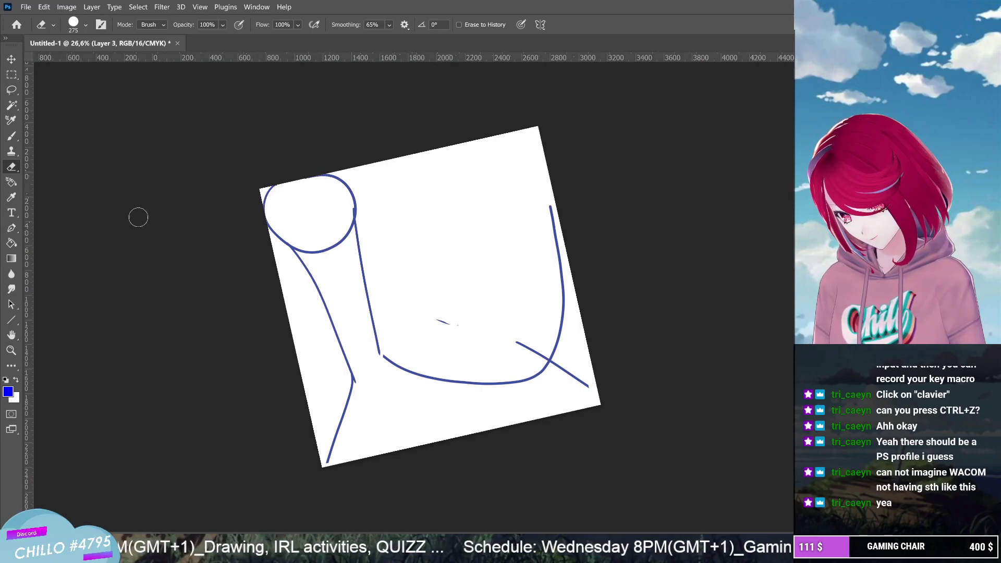
left_click(12, 136)
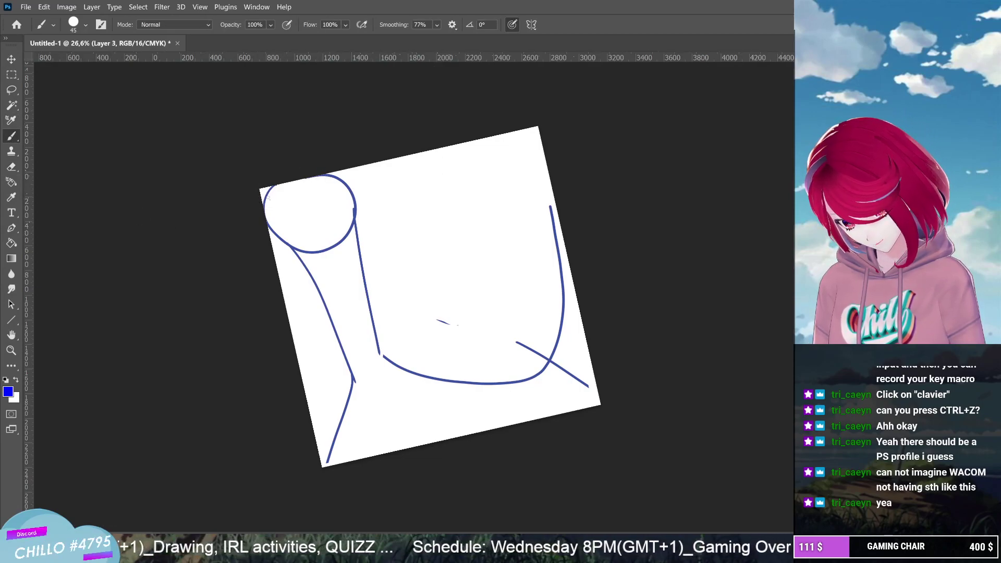
mouse_move(271, 201)
left_mouse_down()
mouse_move(293, 242)
mouse_move(270, 211)
mouse_move(288, 183)
mouse_move(340, 175)
mouse_move(344, 228)
left_mouse_up()
mouse_move(274, 201)
left_mouse_down()
mouse_move(294, 241)
mouse_move(330, 248)
mouse_move(346, 213)
left_mouse_up()
mouse_move(335, 175)
left_mouse_down()
mouse_move(344, 226)
mouse_move(278, 222)
left_mouse_up()
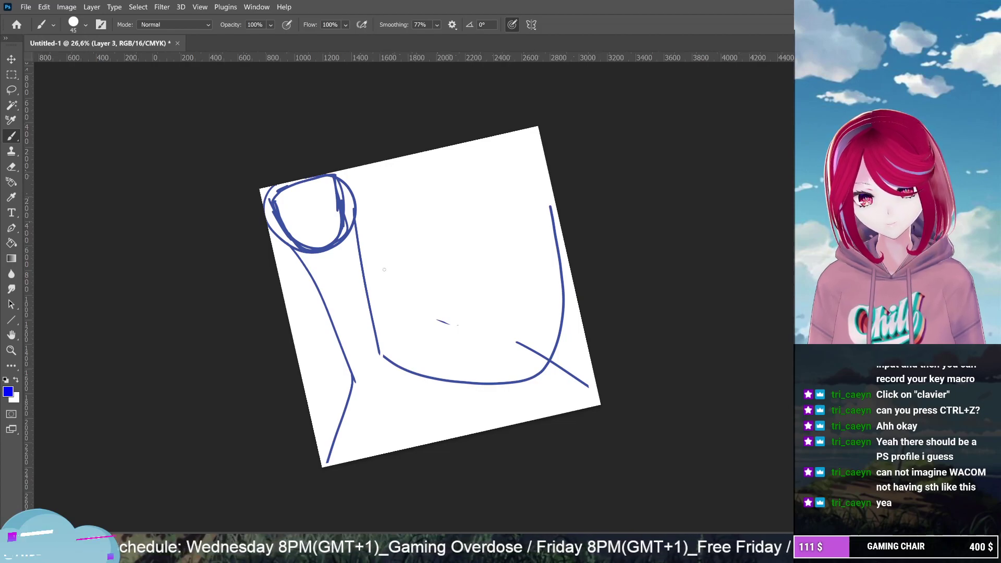
Reinforce both lines of the raised arm with extra strokes that narrow the wrist below the palm
mouse_move(360, 282)
left_mouse_down()
mouse_move(379, 350)
mouse_move(353, 236)
mouse_move(380, 351)
left_mouse_up()
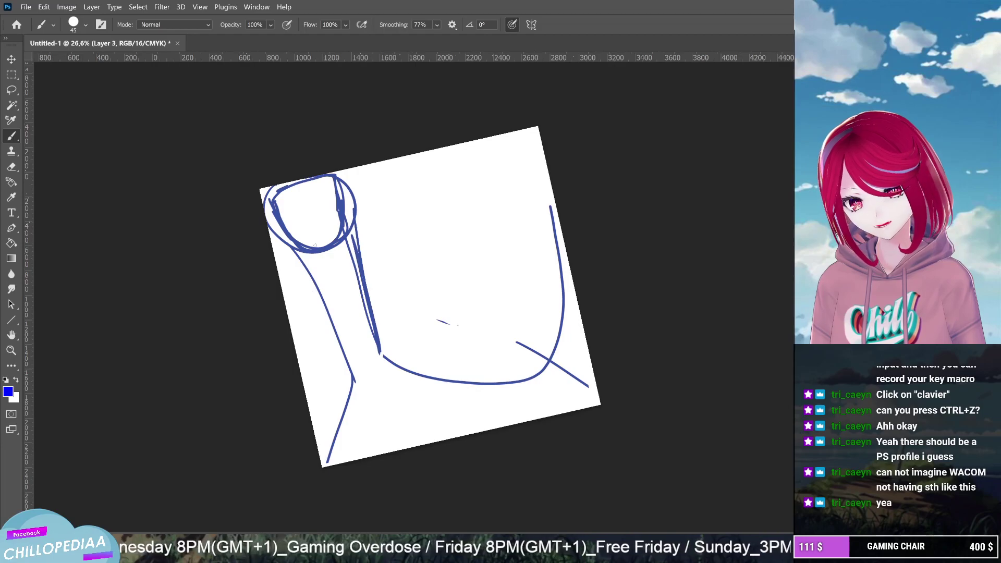
left_click_drag(315, 273, 354, 378)
left_click_drag(328, 313, 317, 270)
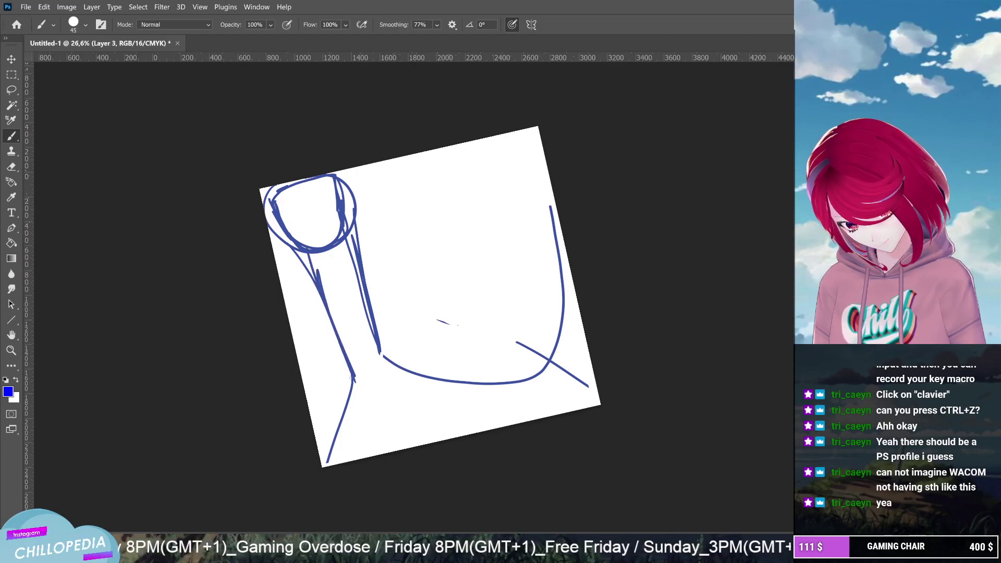
Redraw the body line from the elbow more steeply down to the canvas's lower edge and remove the old diagonal line
left_click_drag(352, 369, 348, 441)
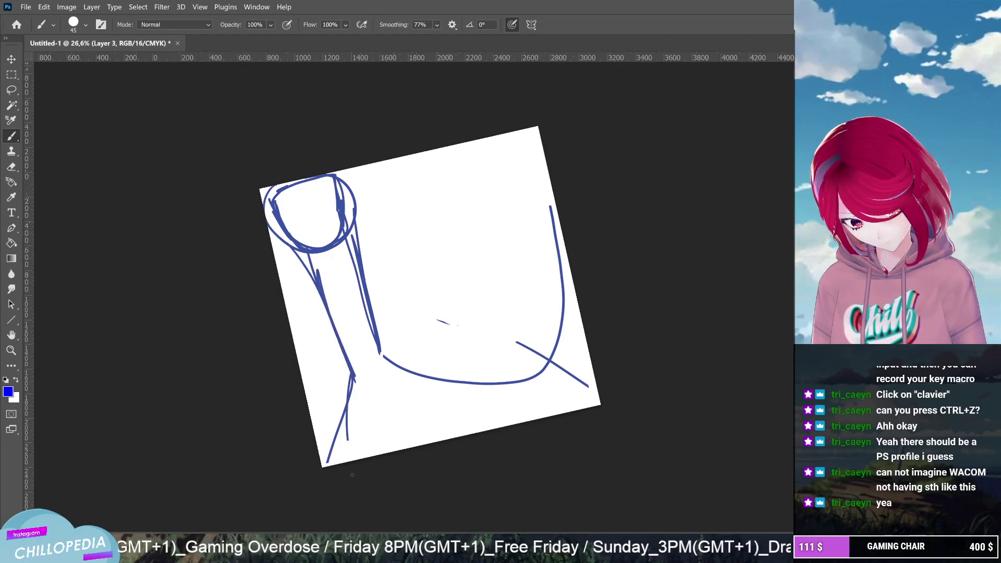
left_click_drag(350, 396, 349, 461)
left_click_drag(355, 390, 349, 431)
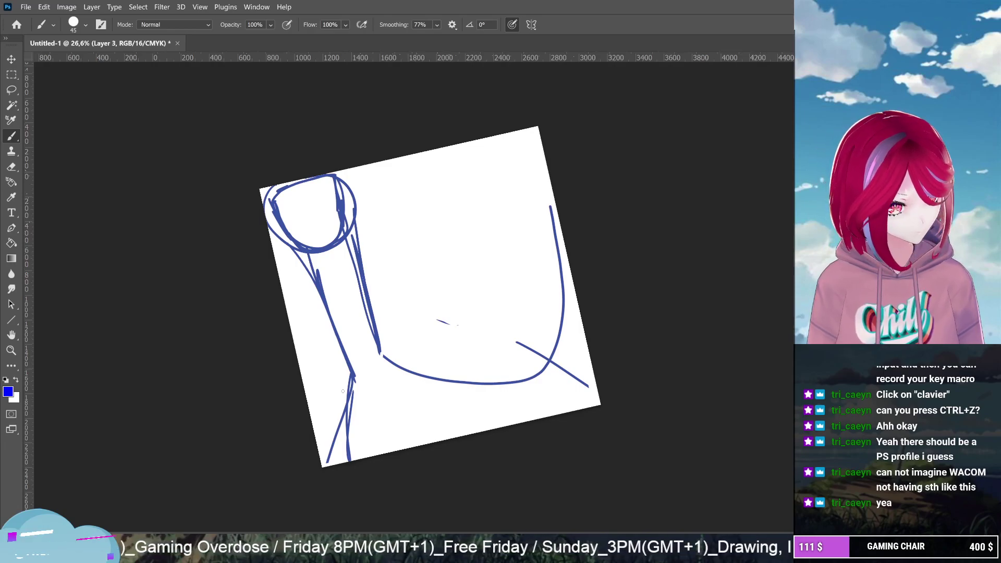
key("ctrl+z")
key("ctrl+z")
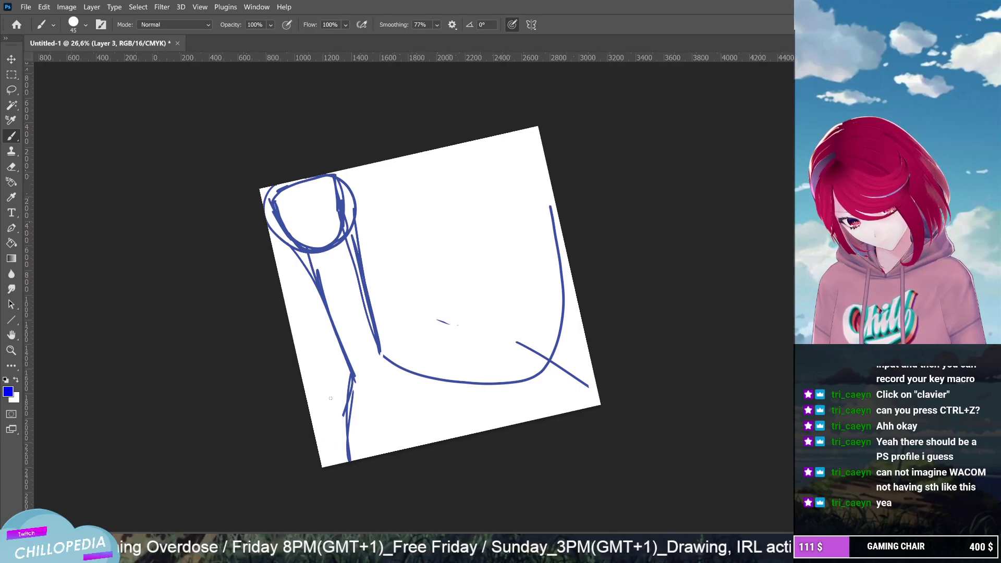
Erase the upper part of the arm line facing the face and redraw it down to the jaw
mouse_move(365, 227)
left_mouse_down()
mouse_move(365, 279)
mouse_move(389, 330)
left_mouse_up()
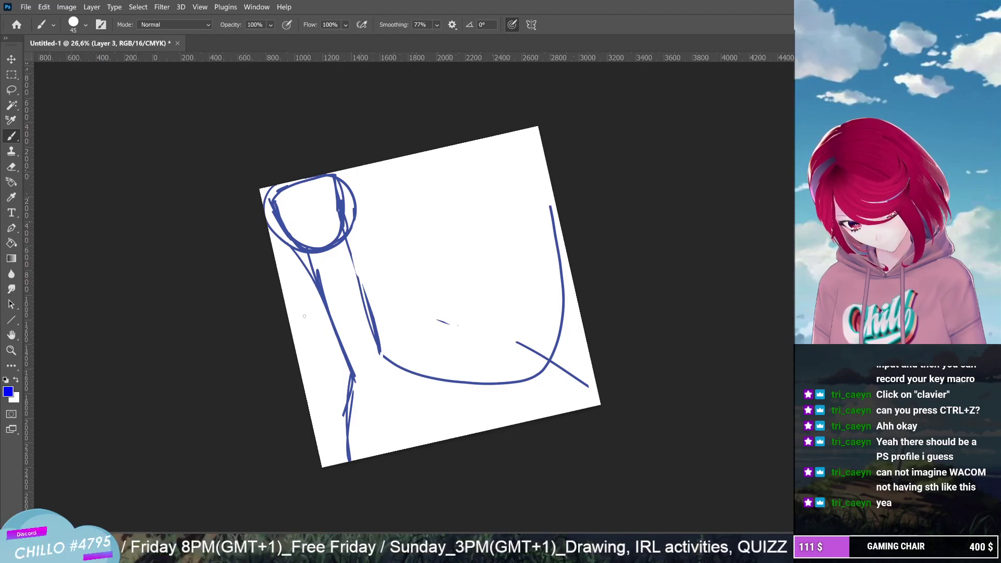
left_click_drag(351, 223, 383, 357)
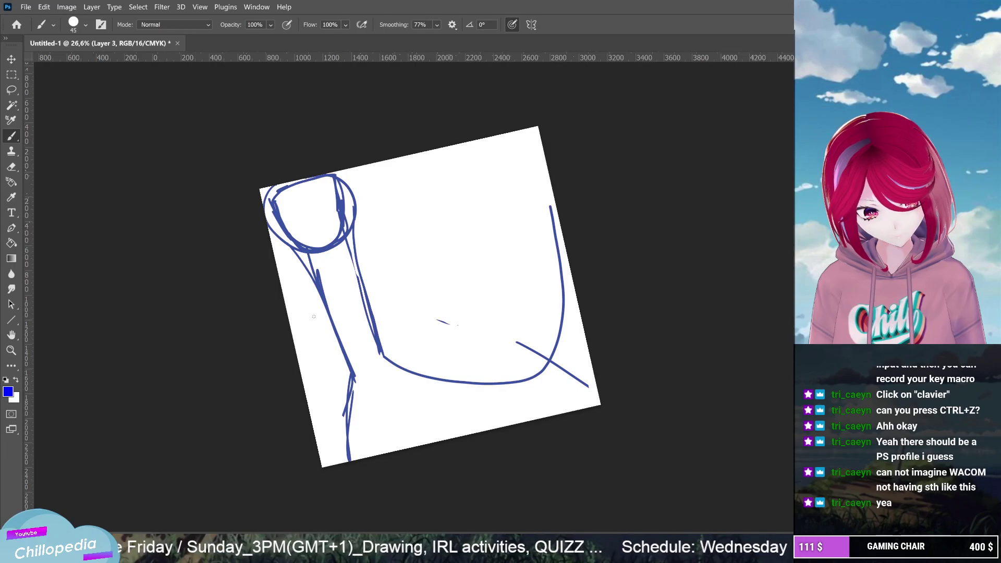
On Layer 2, erase the remaining face outline and sketch a new, higher chin curve rising to the canvas's edge
key("ctrl+z")
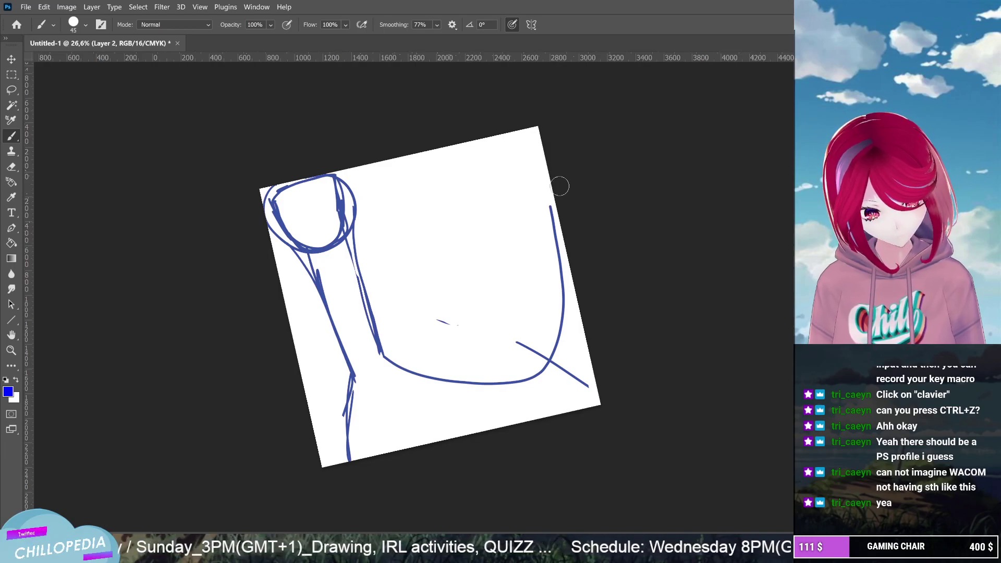
mouse_move(560, 186)
left_mouse_down()
mouse_move(564, 301)
mouse_move(558, 239)
mouse_move(550, 386)
mouse_move(550, 346)
mouse_move(520, 383)
mouse_move(444, 390)
mouse_move(390, 361)
left_mouse_up()
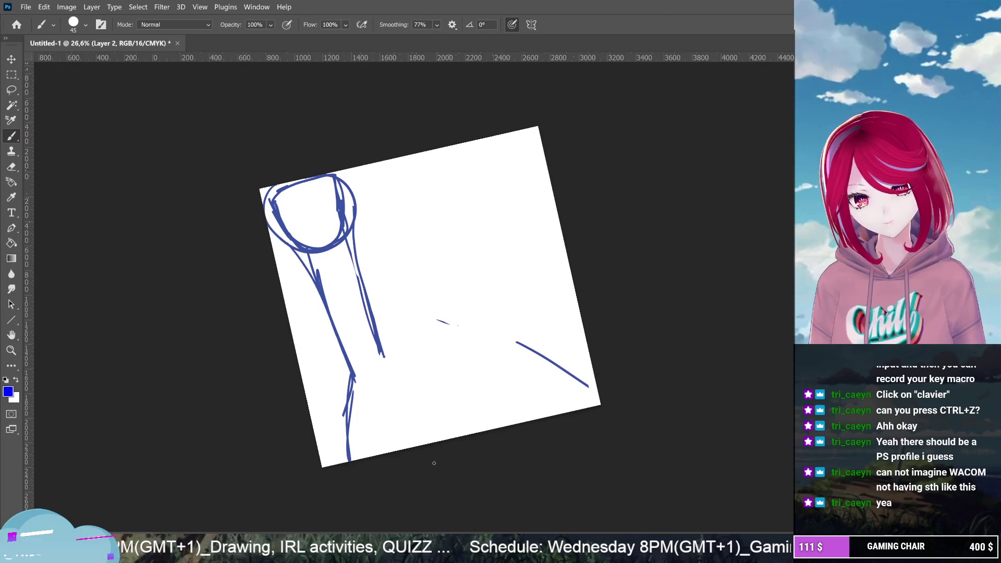
mouse_move(572, 276)
left_mouse_down()
mouse_move(523, 373)
mouse_move(550, 334)
mouse_move(488, 380)
mouse_move(511, 373)
mouse_move(460, 376)
mouse_move(537, 366)
mouse_move(427, 371)
mouse_move(519, 367)
mouse_move(443, 367)
left_mouse_up()
left_click_drag(504, 370, 429, 364)
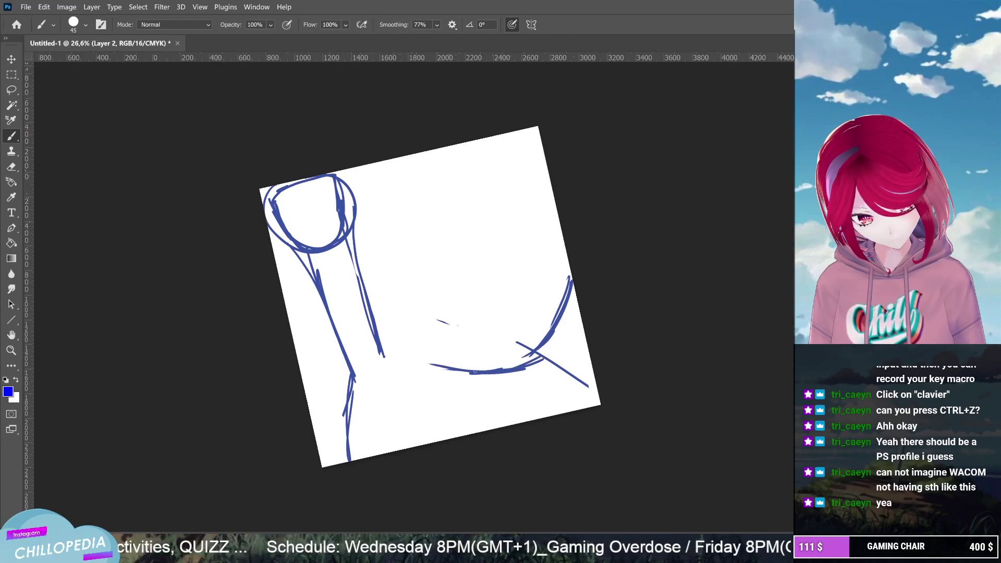
Lower the brush smoothing to 19% and extend the jaw curve to the arm and up beside it with short strokes
left_click(437, 25)
left_click_drag(466, 40, 427, 43)
mouse_move(573, 284)
left_mouse_down()
mouse_move(541, 356)
mouse_move(402, 366)
mouse_move(417, 365)
mouse_move(382, 347)
mouse_move(404, 313)
mouse_move(408, 340)
mouse_move(377, 343)
mouse_move(391, 355)
mouse_move(355, 302)
mouse_move(359, 310)
mouse_move(370, 230)
left_mouse_up()
left_click_drag(356, 279, 370, 230)
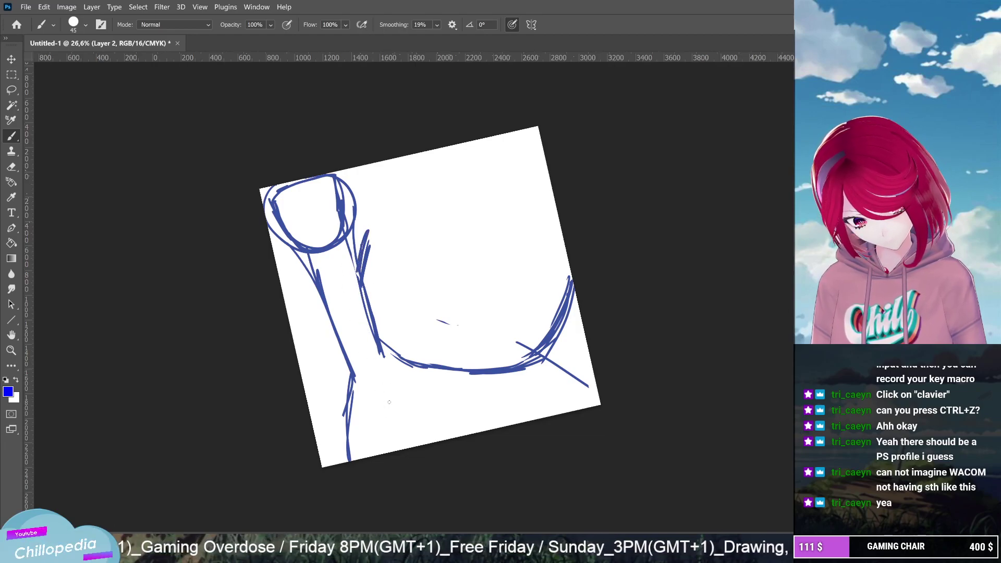
Reinforce the jaw curve from the canvas's edge toward the arm and darken the face outline beside the raised arm
mouse_move(572, 283)
left_mouse_down()
mouse_move(554, 345)
mouse_move(477, 366)
mouse_move(396, 357)
left_mouse_up()
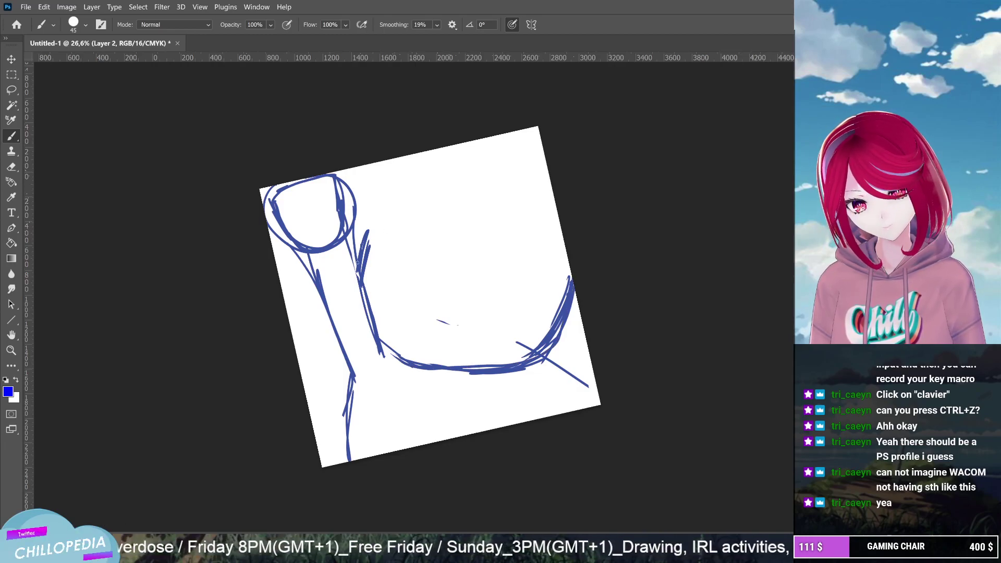
left_click_drag(369, 221, 358, 259)
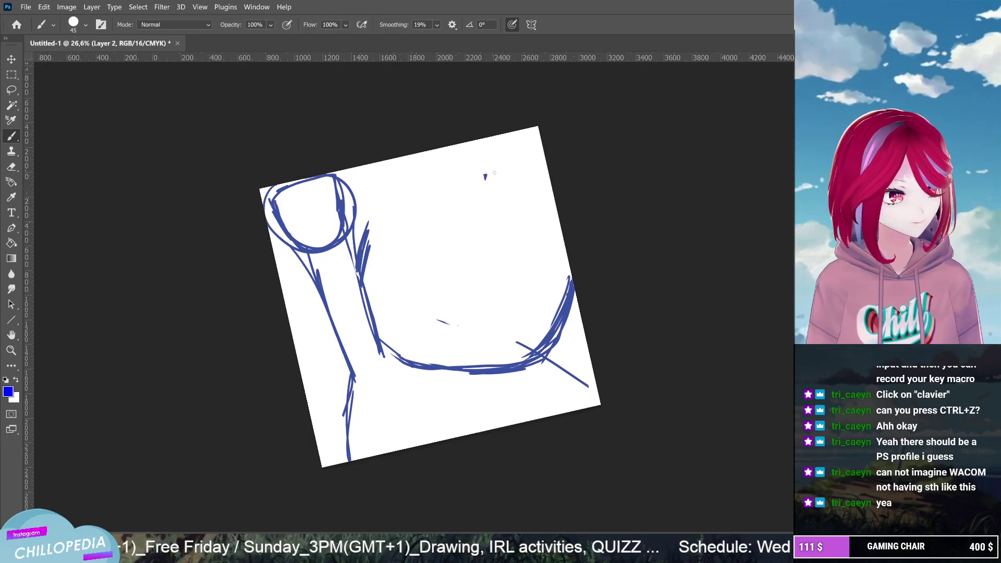
mouse_move(487, 152)
left_mouse_down()
mouse_move(444, 209)
mouse_move(344, 285)
left_mouse_up()
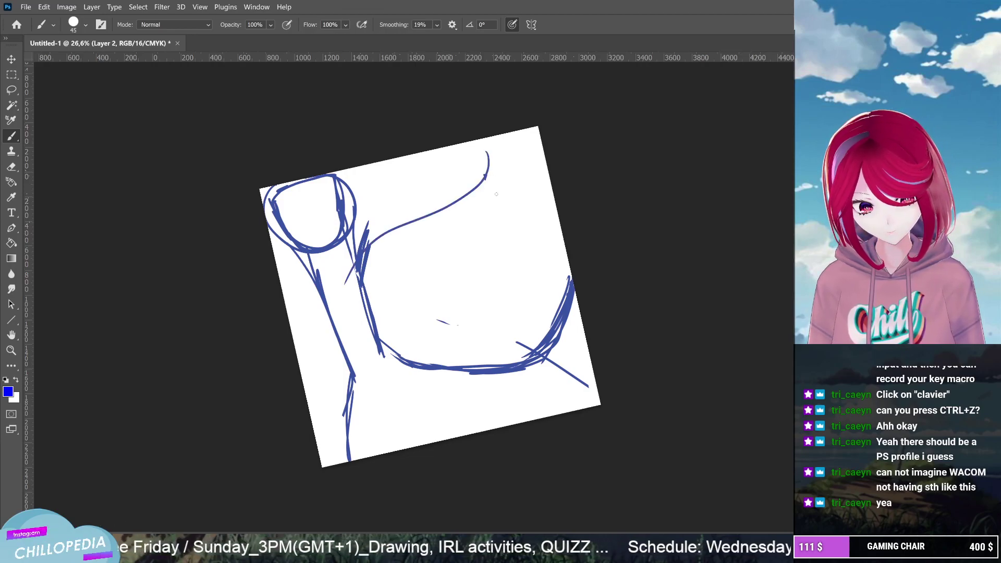
left_click_drag(488, 155, 366, 261)
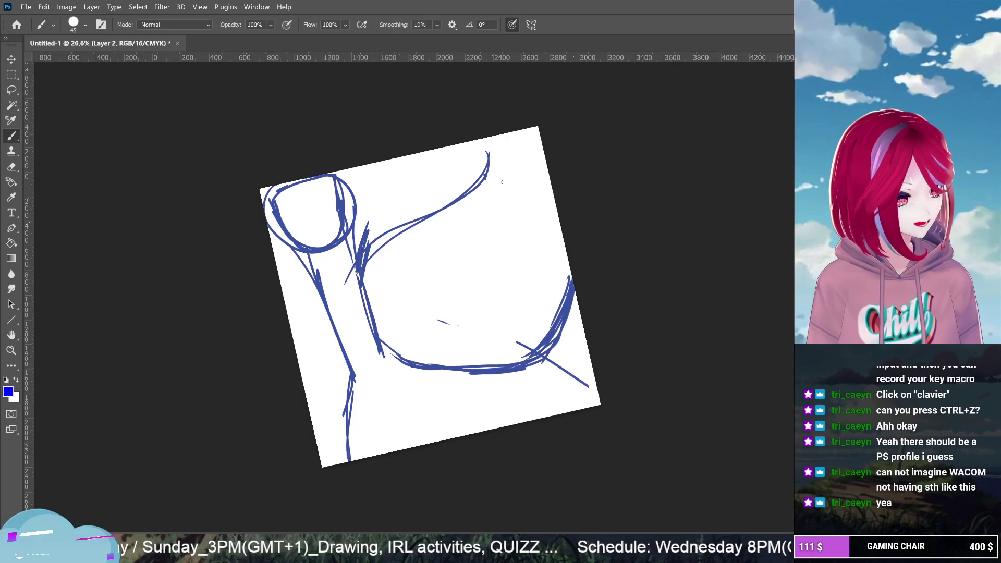
left_click_drag(486, 163, 506, 283)
left_click_drag(482, 185, 503, 279)
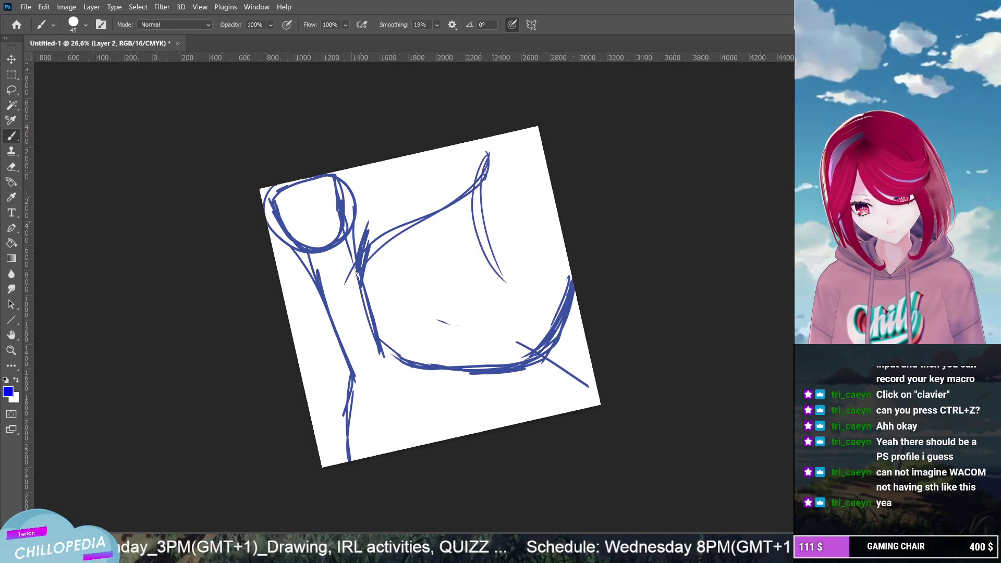
mouse_move(488, 152)
left_mouse_down()
mouse_move(485, 208)
mouse_move(571, 279)
left_mouse_up()
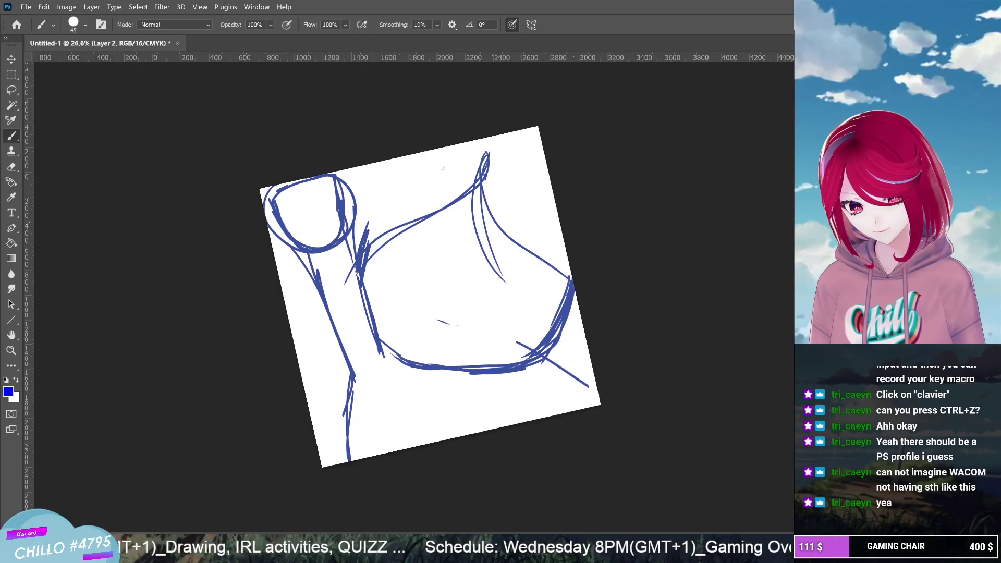
key("ctrl+y")
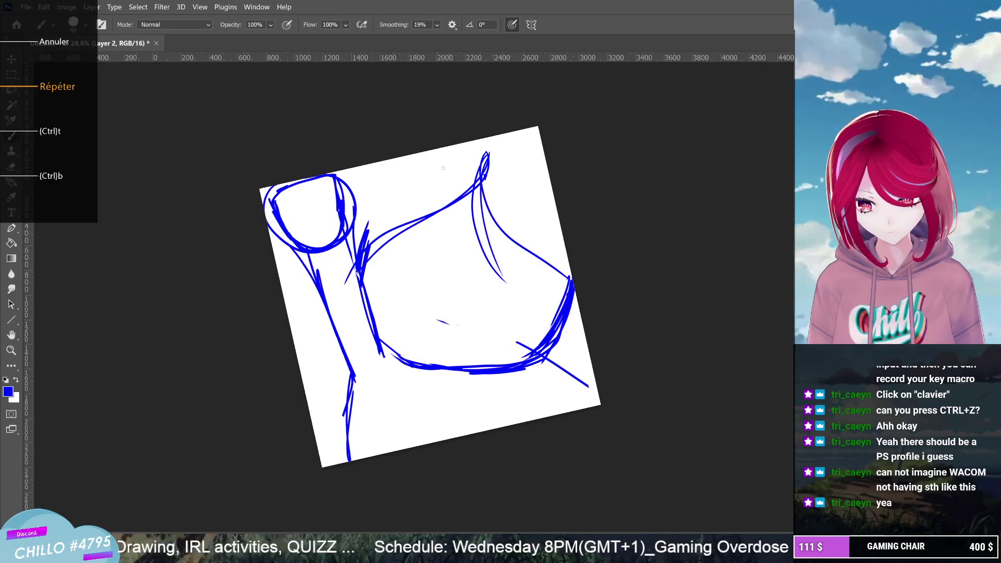
key("ctrl+y")
key("ctrl+z")
key("ctrl+z")
key("ctrl+z")
key("ctrl+z")
key("ctrl+z")
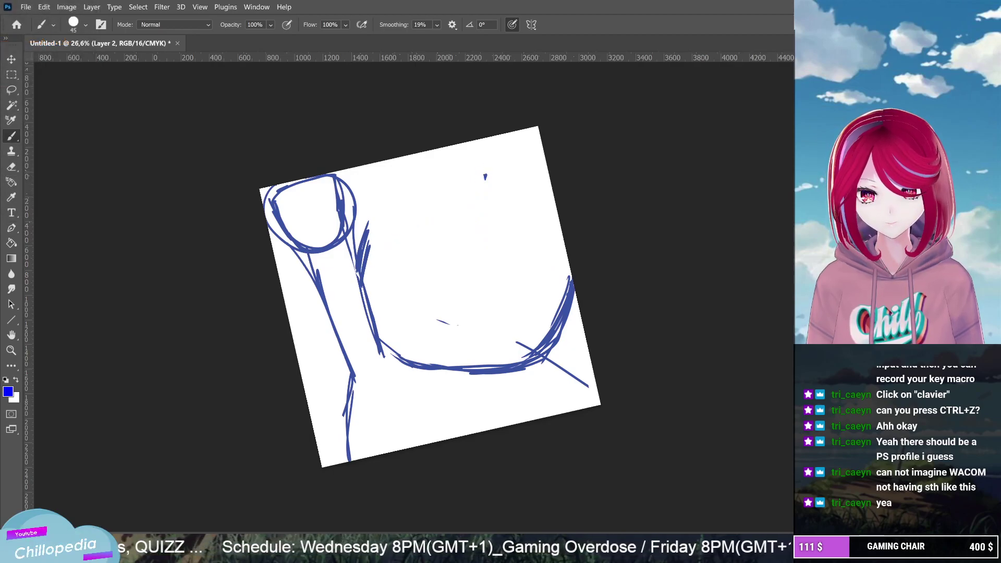
Sketch the facial features: two arched closed eyes on a curved guideline across the face and a wide open smiling mouth below
left_click_drag(571, 276, 376, 251)
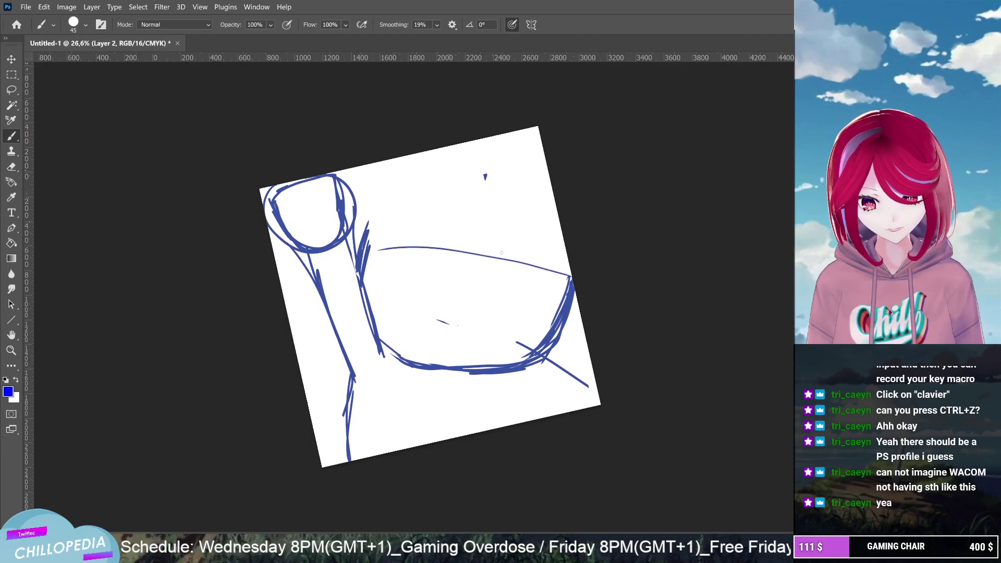
mouse_move(495, 255)
left_mouse_down()
mouse_move(518, 240)
mouse_move(558, 259)
left_mouse_up()
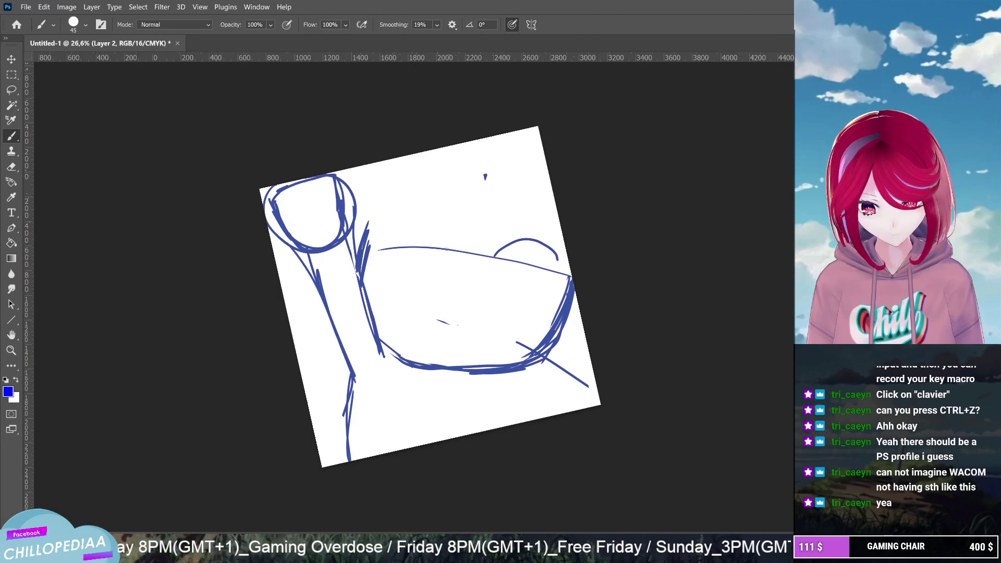
mouse_move(444, 247)
left_mouse_down()
mouse_move(403, 221)
mouse_move(374, 237)
left_mouse_up()
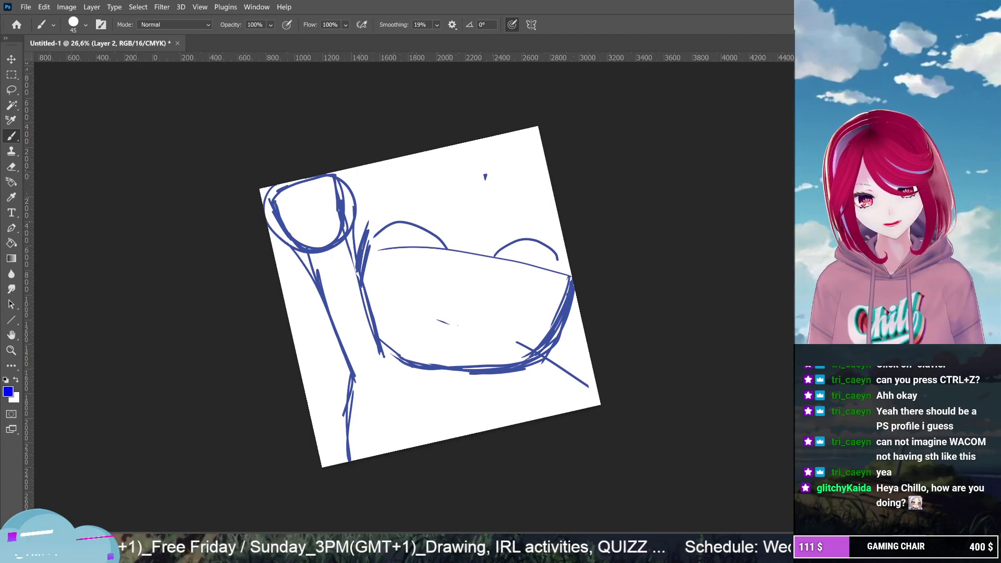
left_click_drag(414, 282, 524, 303)
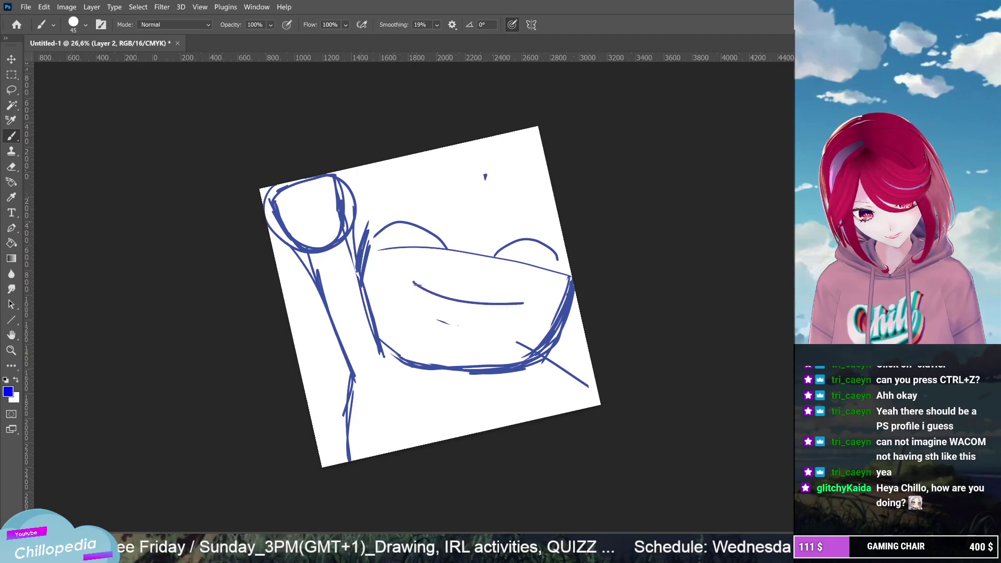
mouse_move(413, 283)
left_mouse_down()
mouse_move(424, 339)
mouse_move(490, 346)
mouse_move(523, 303)
left_mouse_up()
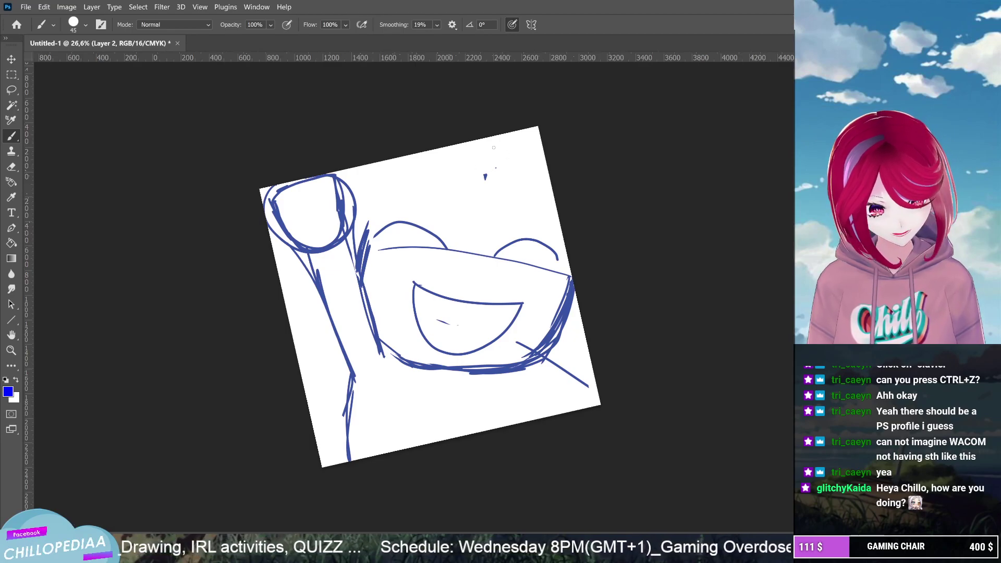
Sketch the hair fringe from a parting near the canvas's upper edge, with long strands sweeping to both sides of the face
mouse_move(495, 149)
left_mouse_down()
mouse_move(468, 183)
mouse_move(367, 237)
left_mouse_up()
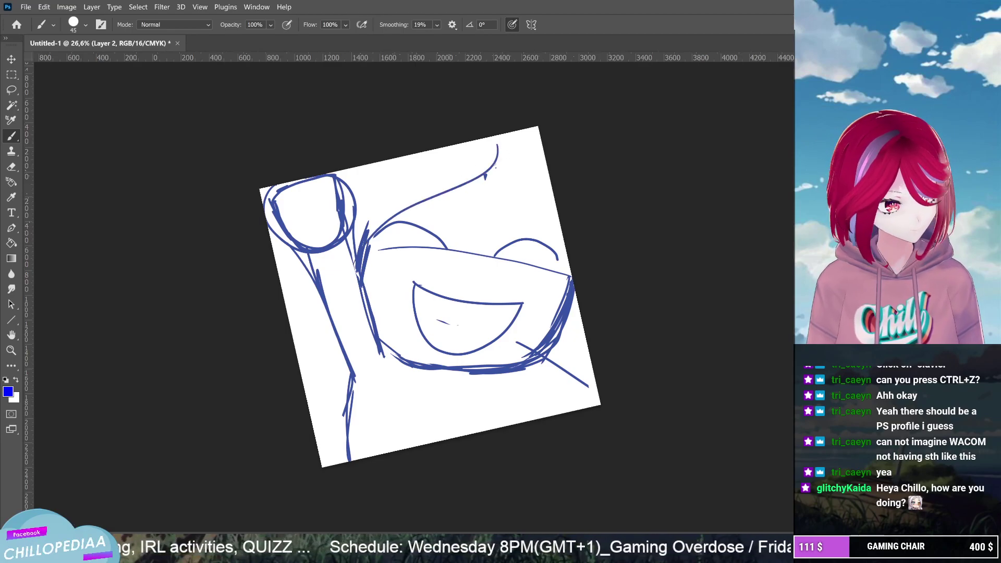
mouse_move(499, 146)
left_mouse_down()
mouse_move(483, 186)
mouse_move(375, 240)
left_mouse_up()
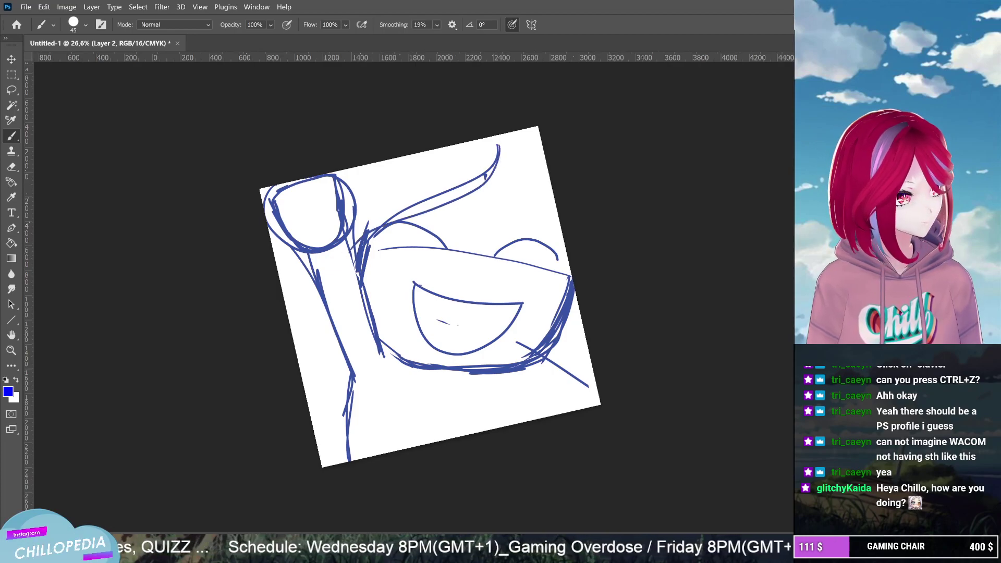
left_click_drag(499, 147, 510, 241)
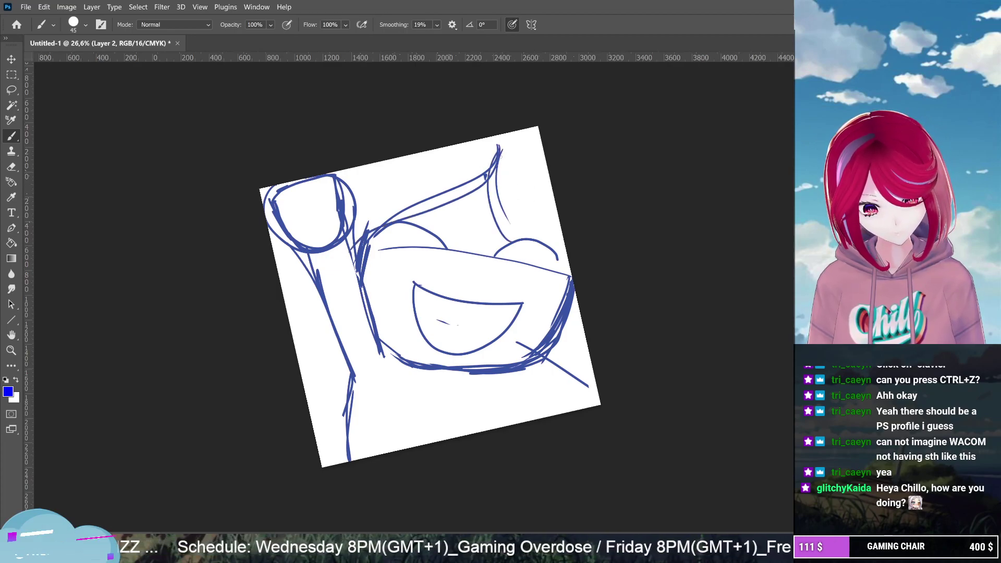
left_click_drag(498, 150, 536, 230)
mouse_move(498, 158)
left_mouse_down()
mouse_move(521, 214)
mouse_move(569, 261)
mouse_move(557, 206)
left_mouse_up()
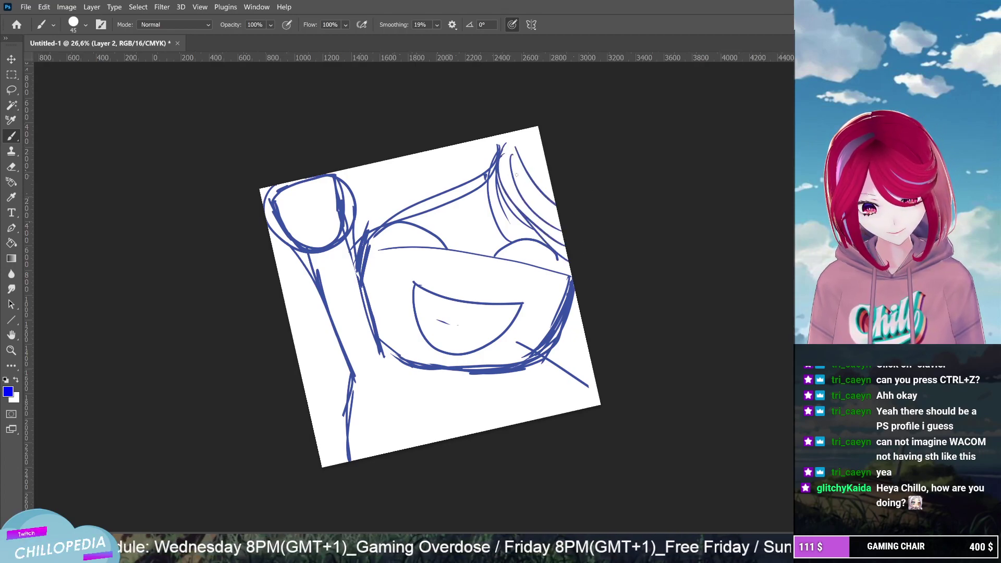
left_click_drag(497, 154, 342, 255)
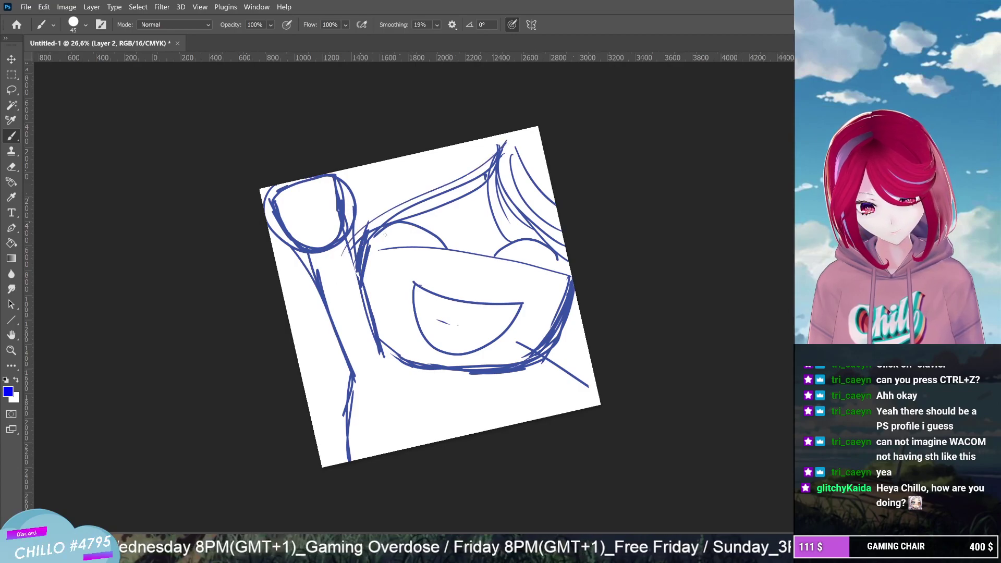
Sketch the outer hair curves over the crown and a long lock curving down between the arm and the jaw
left_click_drag(486, 139, 374, 219)
left_click_drag(386, 160, 363, 219)
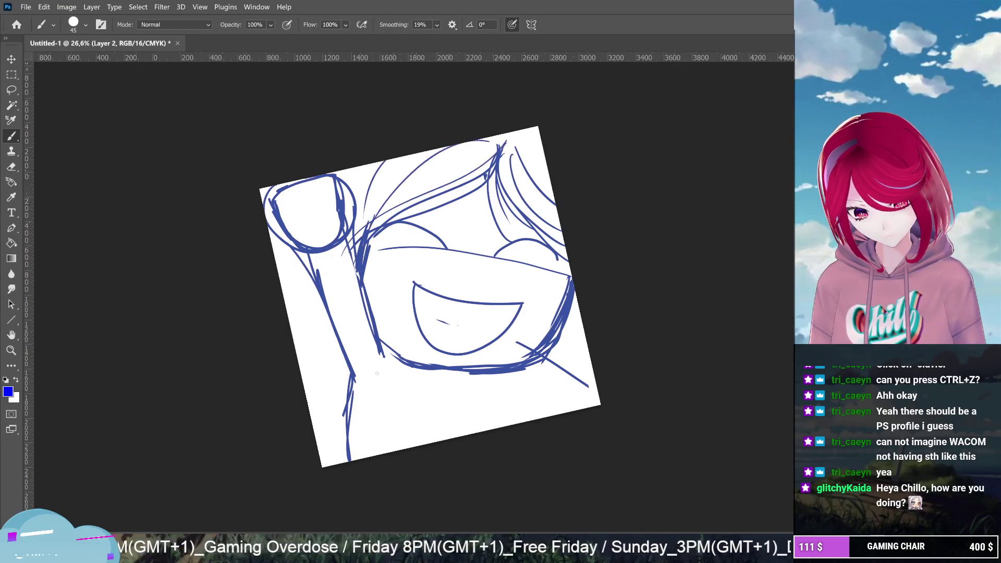
left_click_drag(362, 261, 401, 394)
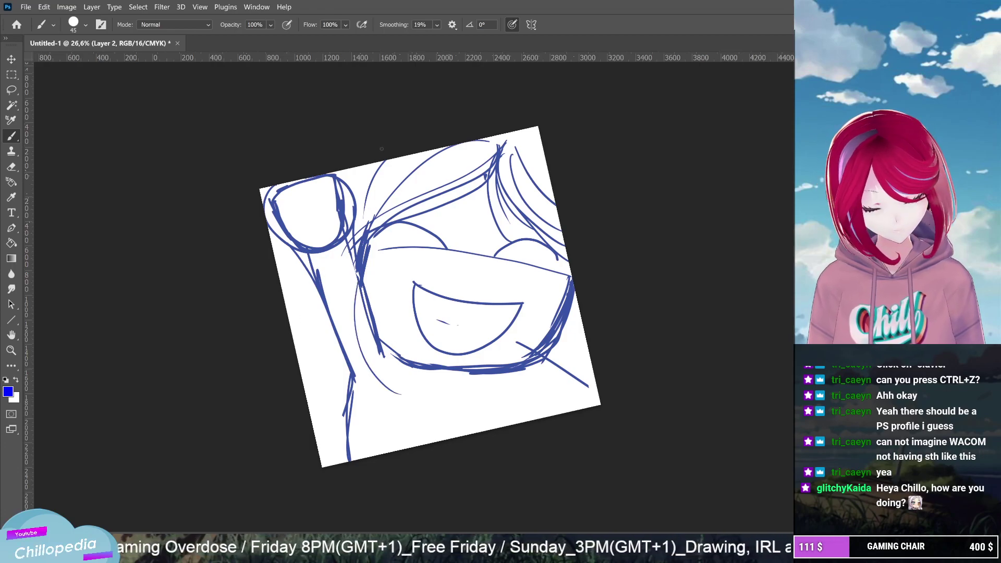
Add loose curved hair strands along the outer side of the forearm and short strands between the raised hand and the crown
mouse_move(306, 280)
left_mouse_down()
mouse_move(307, 333)
mouse_move(339, 388)
left_mouse_up()
left_click_drag(312, 287, 335, 374)
left_click_drag(314, 296, 340, 363)
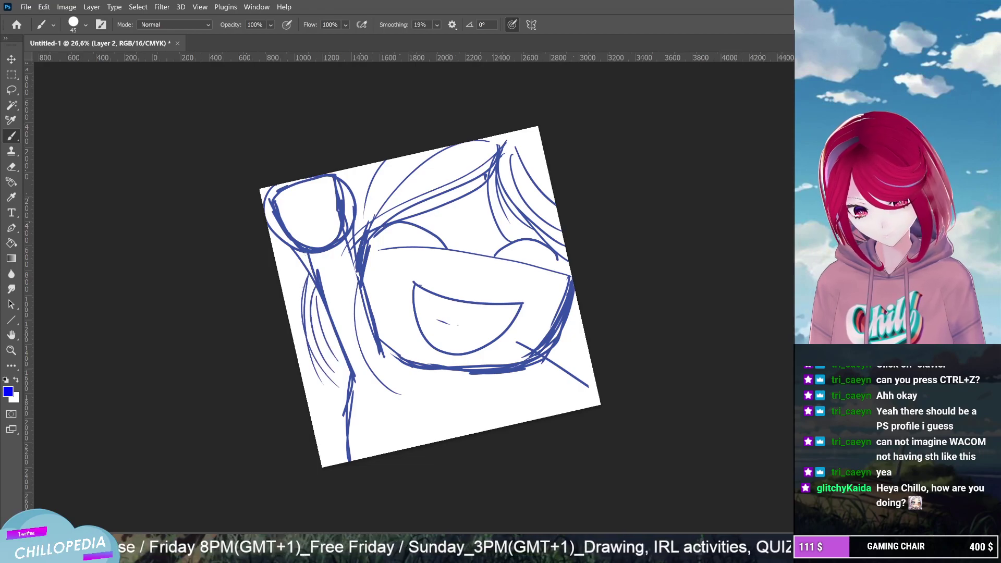
left_click_drag(358, 166, 342, 191)
mouse_move(362, 165)
left_mouse_down()
mouse_move(347, 182)
mouse_move(362, 185)
left_mouse_up()
left_click_drag(361, 174, 354, 198)
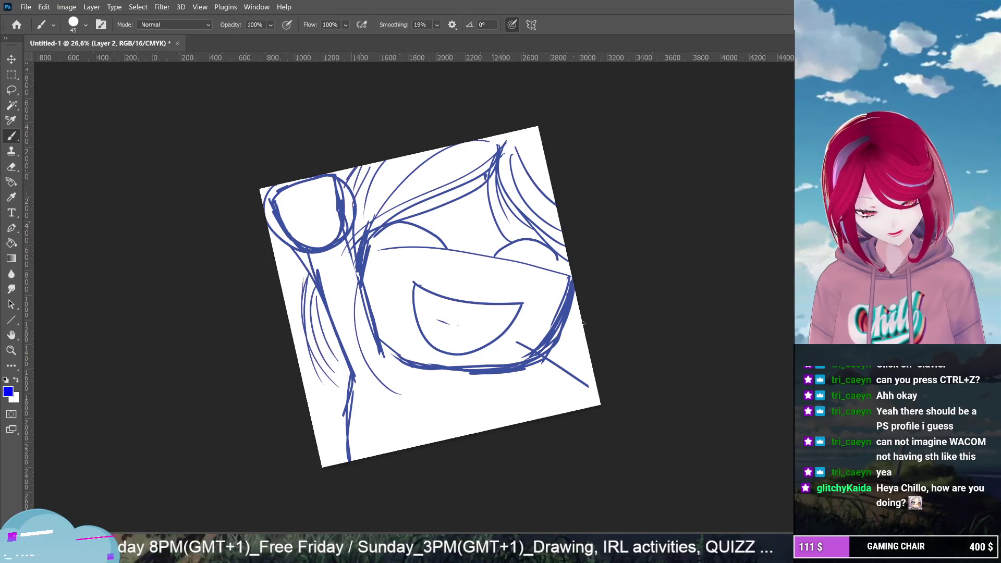
Sketch curved hair locks on the side of the face away from the arm, sweeping down below the jaw
left_click_drag(570, 313, 501, 407)
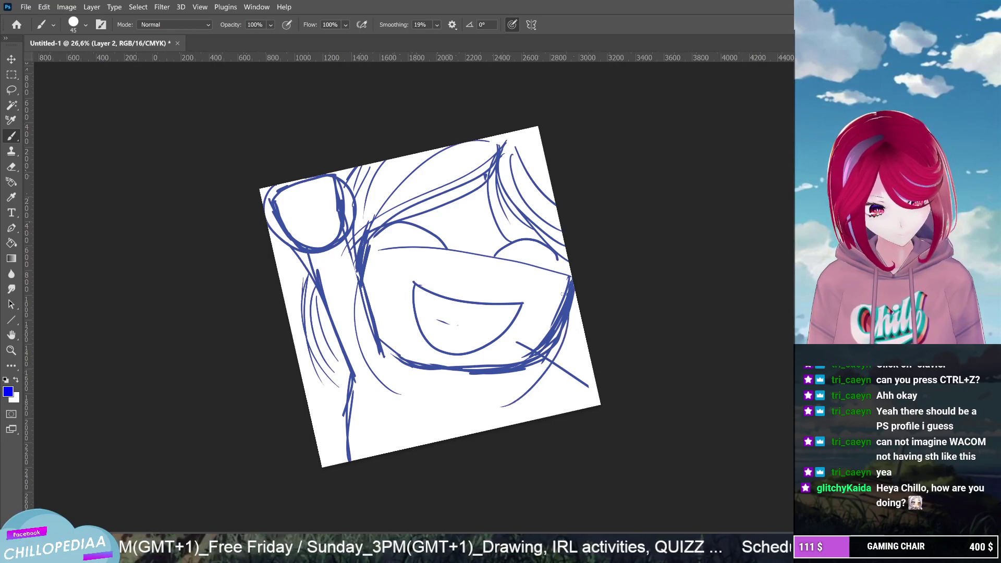
left_click_drag(561, 285, 490, 408)
mouse_move(589, 348)
left_mouse_down()
mouse_move(516, 410)
mouse_move(531, 402)
left_mouse_up()
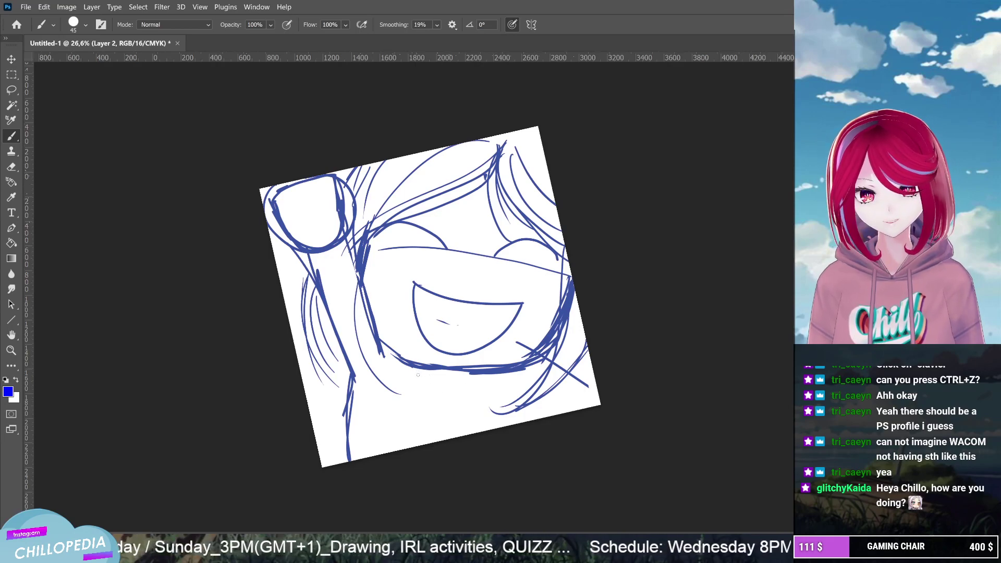
Sketch the short neck lines under the chin and a pointed V-shaped collar meeting below them
left_click_drag(416, 373, 417, 399)
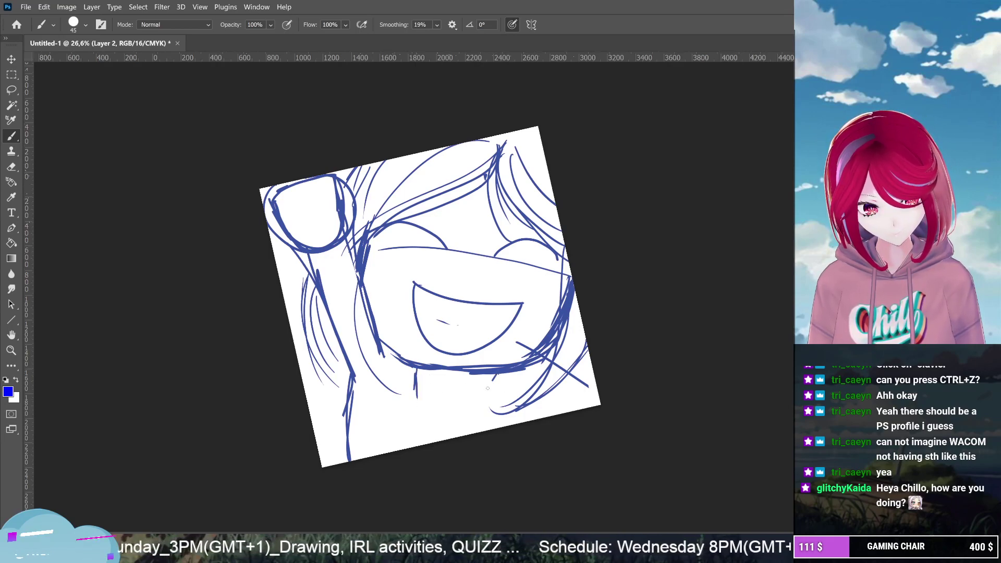
left_click_drag(494, 374, 488, 388)
mouse_move(406, 367)
left_mouse_down()
mouse_move(439, 433)
mouse_move(502, 375)
left_mouse_up()
left_click_drag(514, 378, 432, 421)
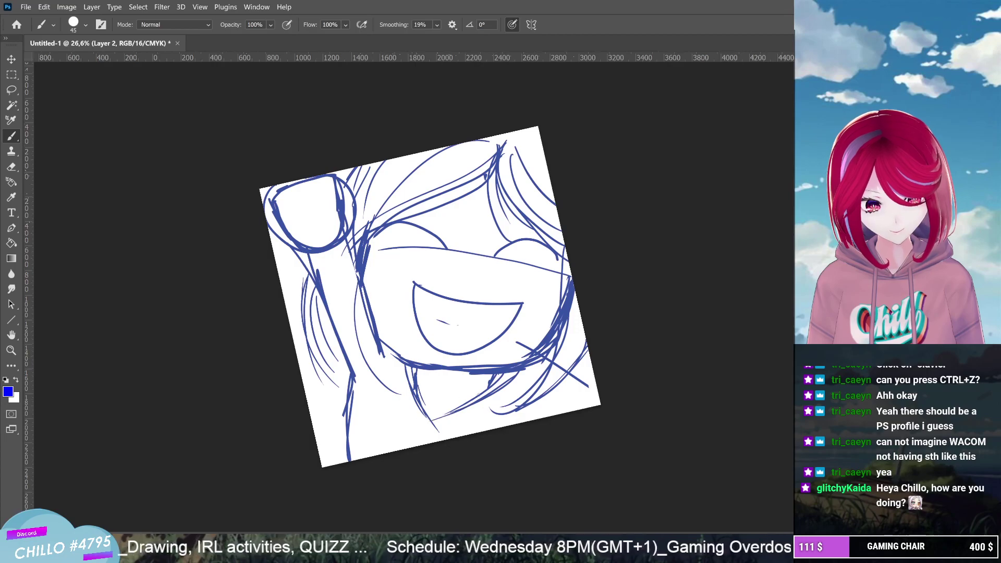
left_click_drag(417, 380, 448, 426)
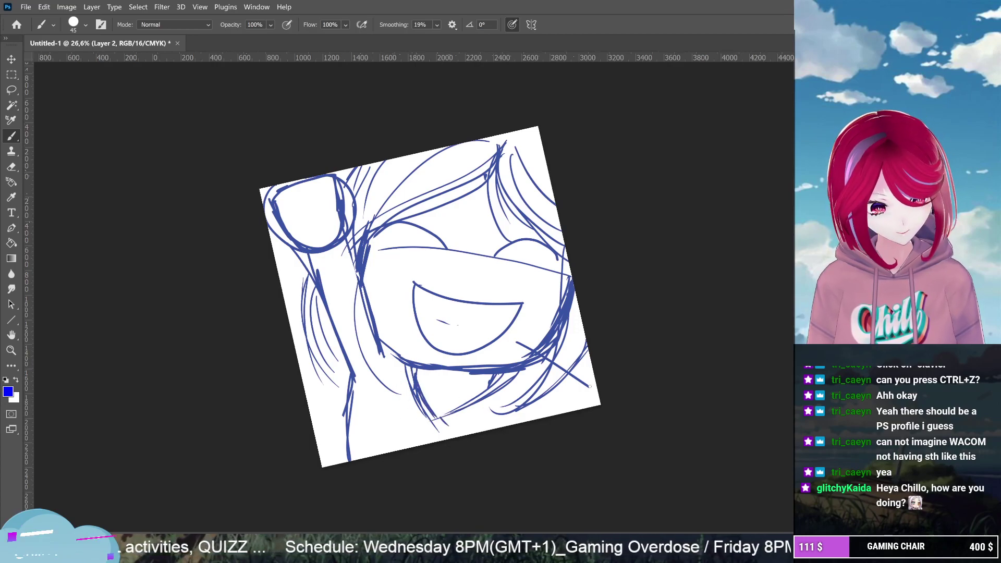
Merge Layer 3 down into Layer 2 and lower the merged sketch layer's opacity to 30%
key("ctrl+minus")
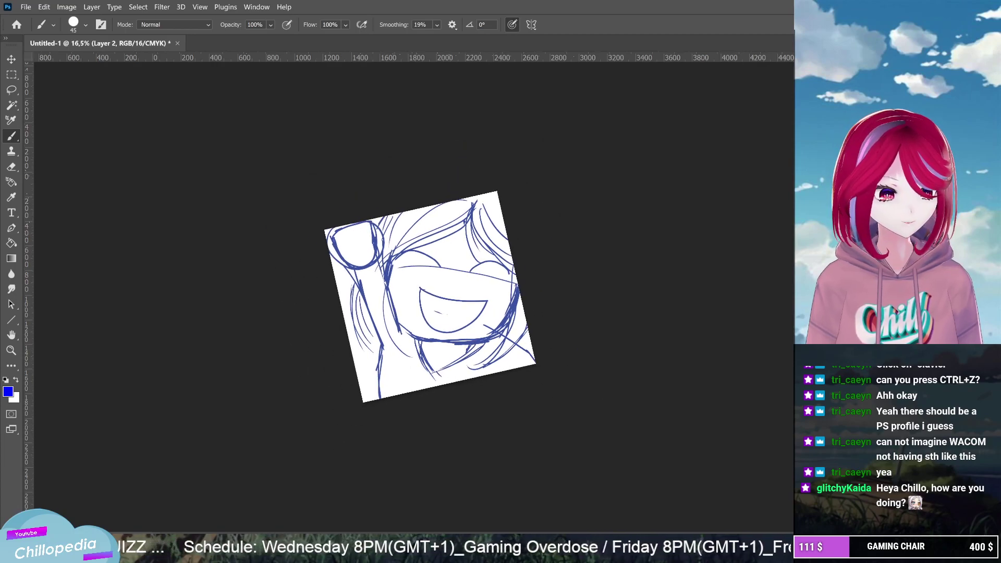
right_click(902, 417)
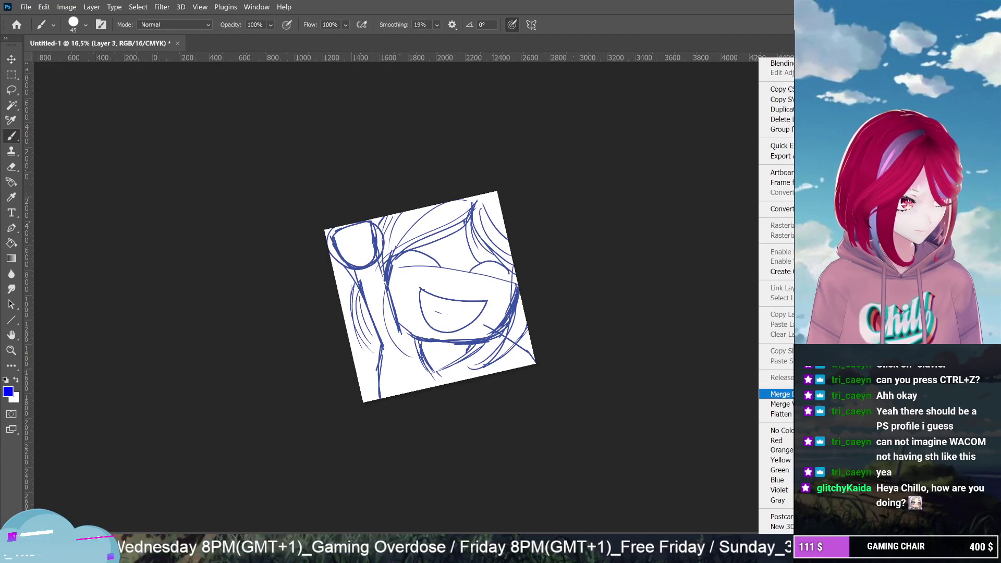
left_click(782, 394)
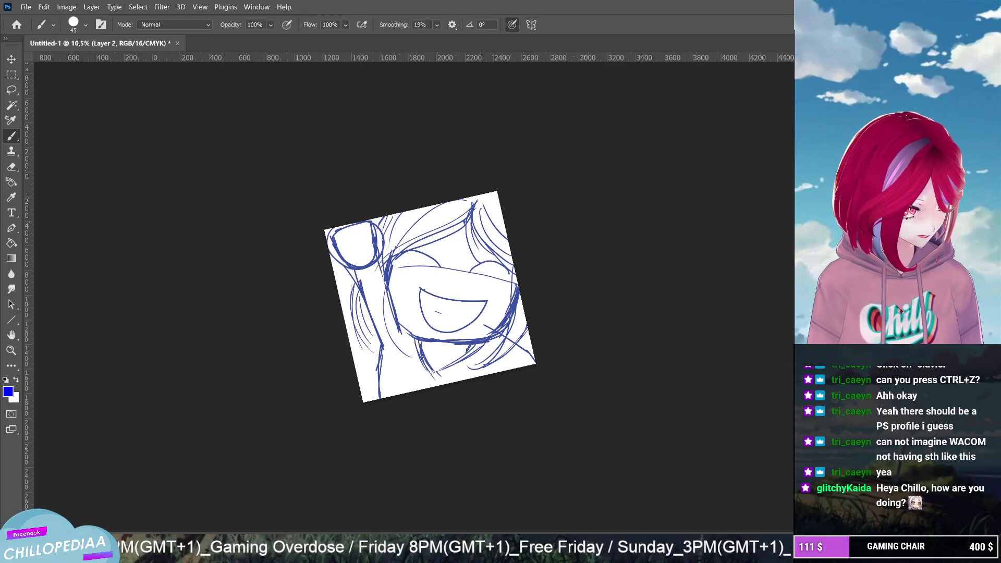
type("30")
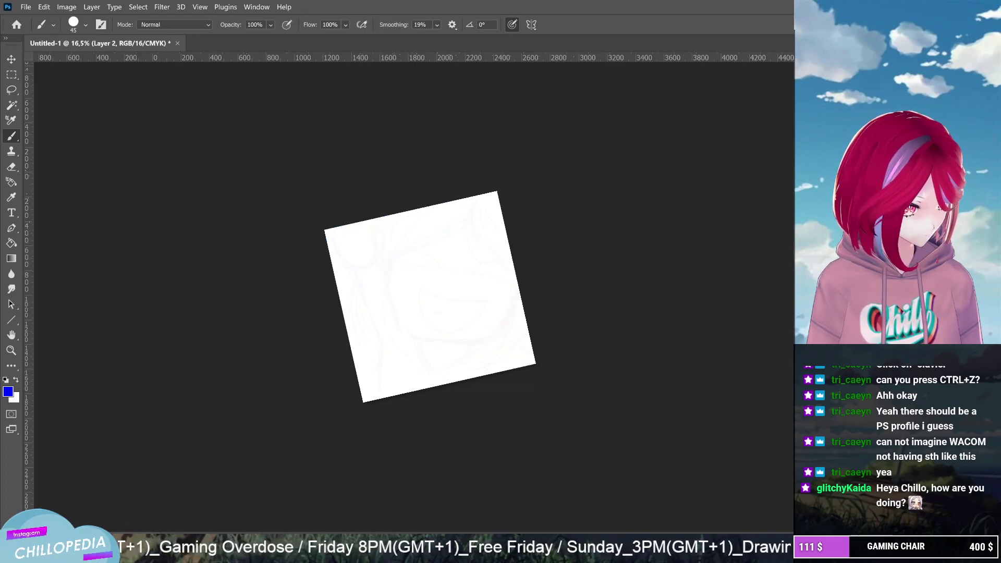
Create a new layer above the faded sketch and set the foreground colour to black
key("ctrl+alt+a")
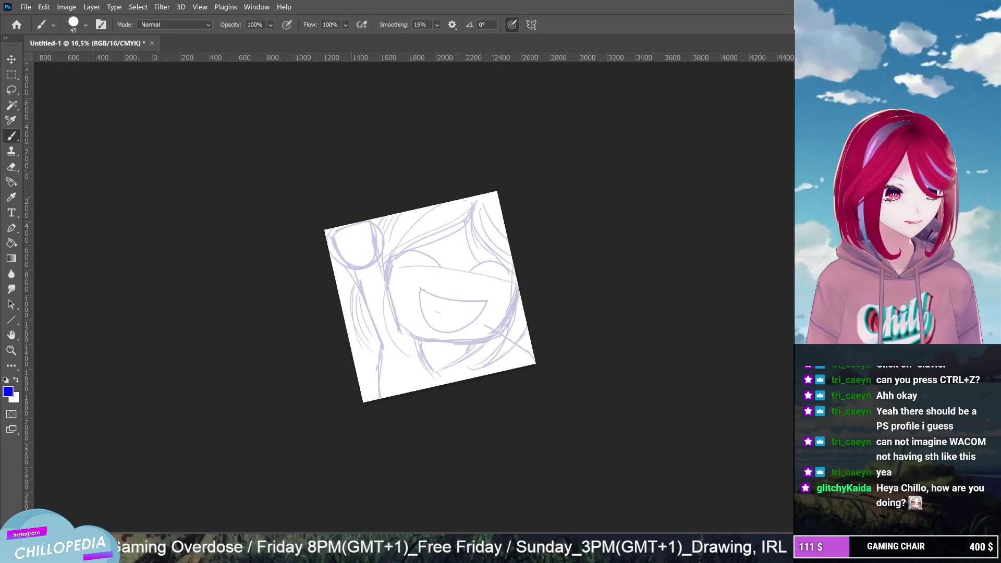
key("alt+]")
key("ctrl+shift+alt+n")
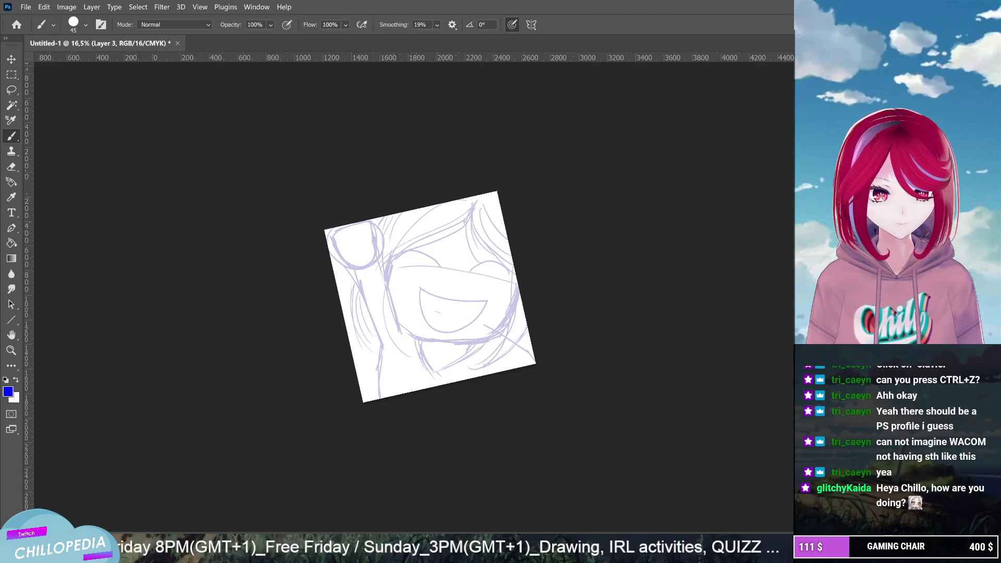
left_click(9, 392)
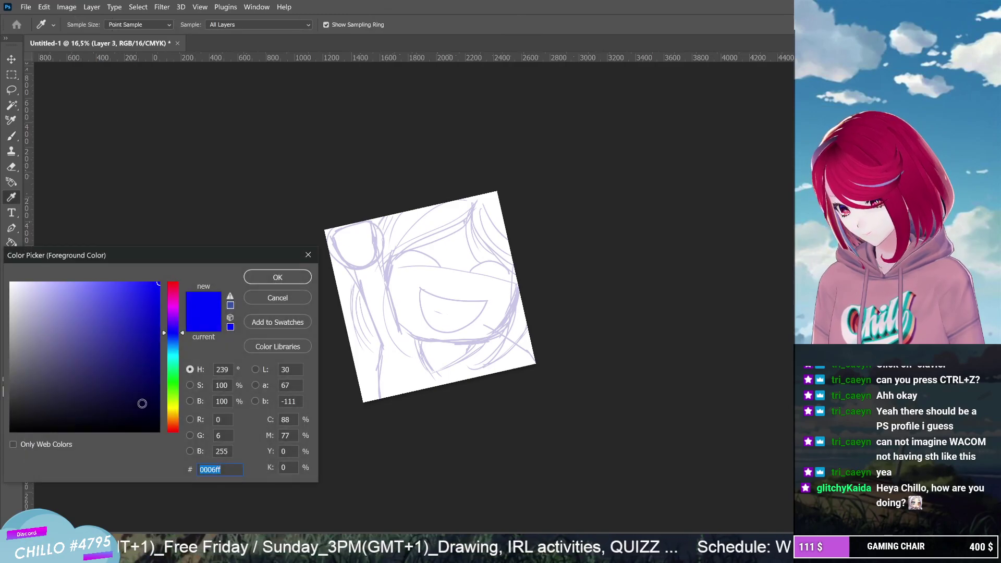
left_click_drag(148, 418, 206, 432)
left_click(277, 278)
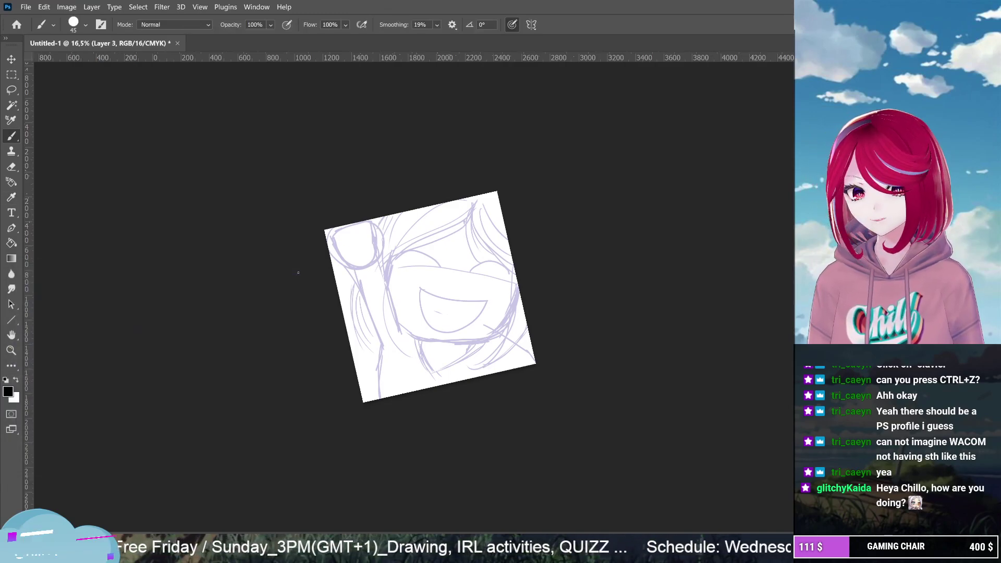
scroll(430, 296, "up", 5)
scroll(418, 288, "up", 1)
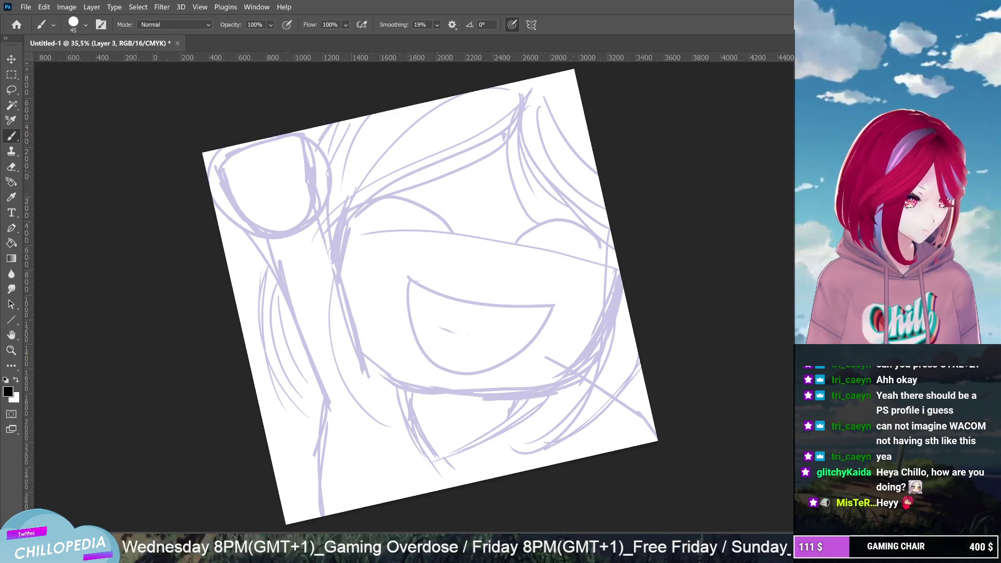
scroll(330, 207, "up", 4)
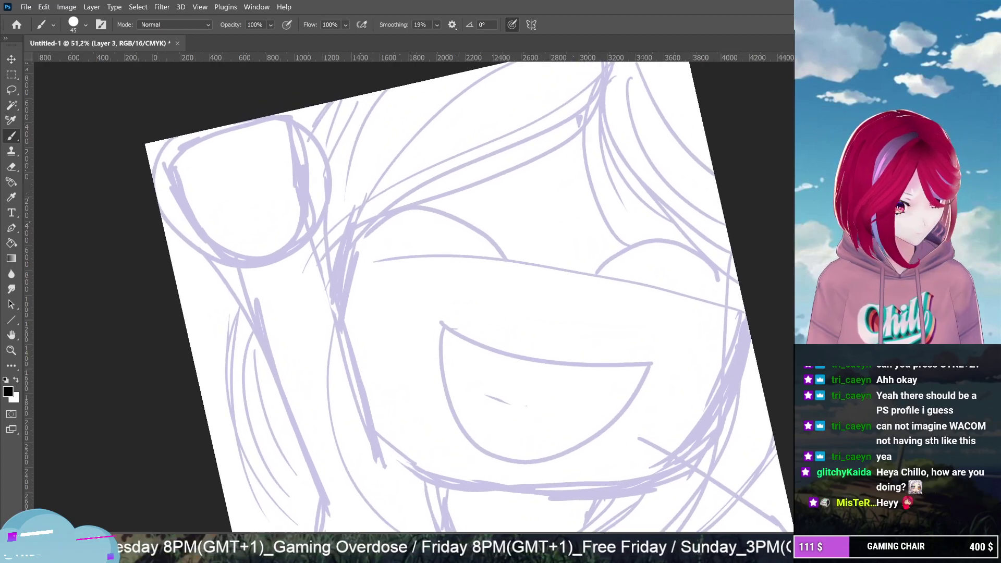
scroll(484, 240, "down", 1)
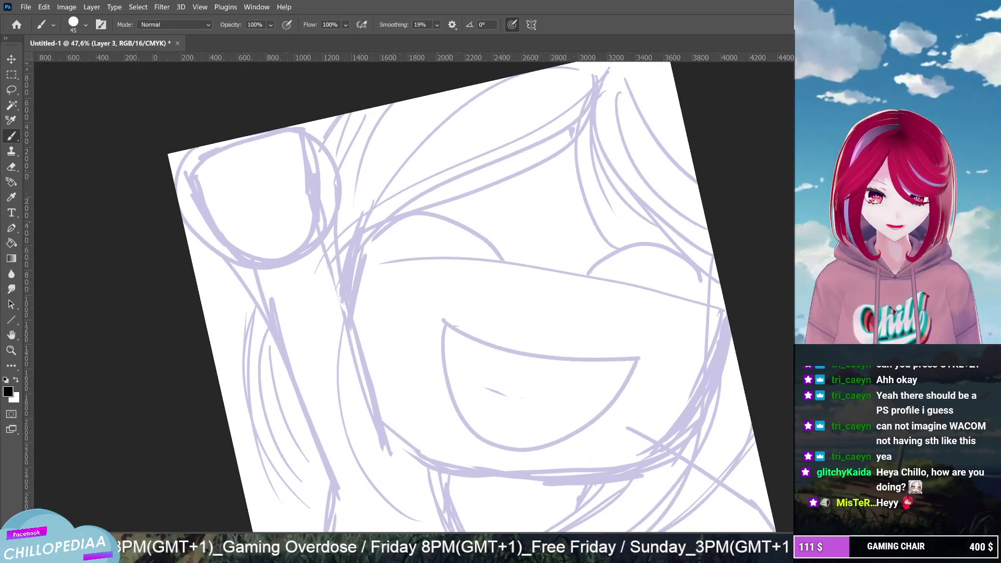
scroll(348, 200, "down", 3)
scroll(427, 296, "up", 2)
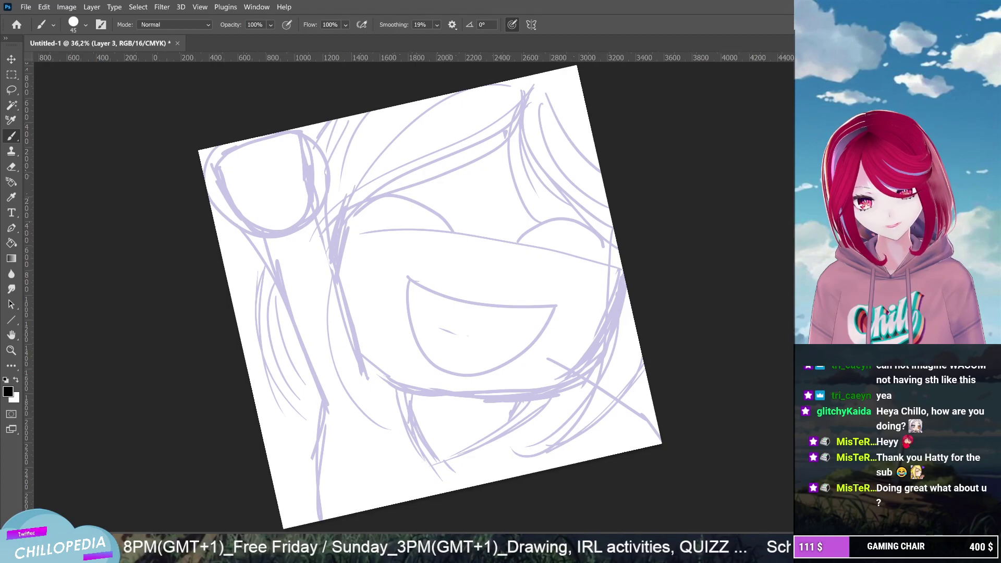
scroll(378, 119, "up", 2)
left_click_drag(379, 156, 351, 90)
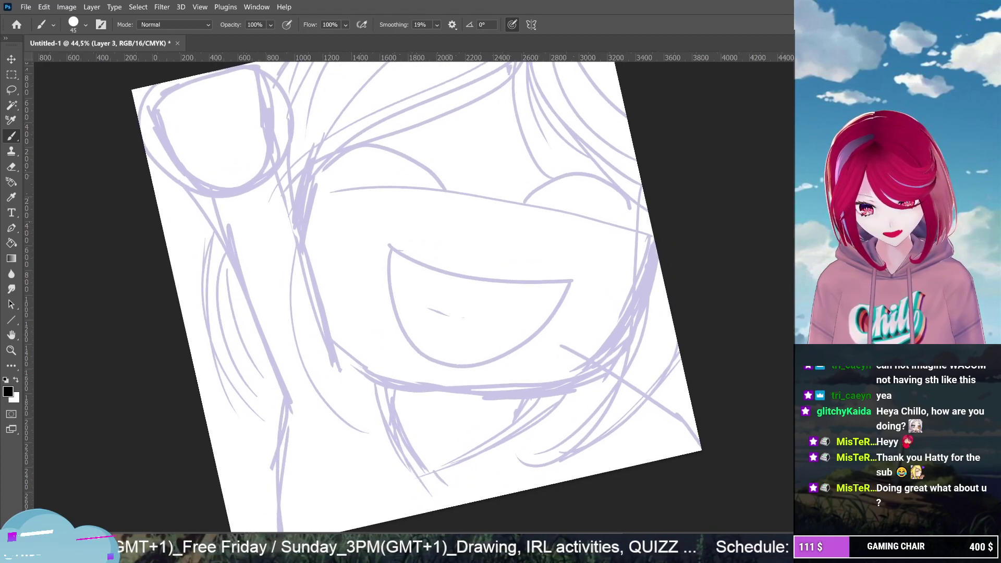
Set the brush smoothing to 77% and the brush size to 86 px
left_click(438, 25)
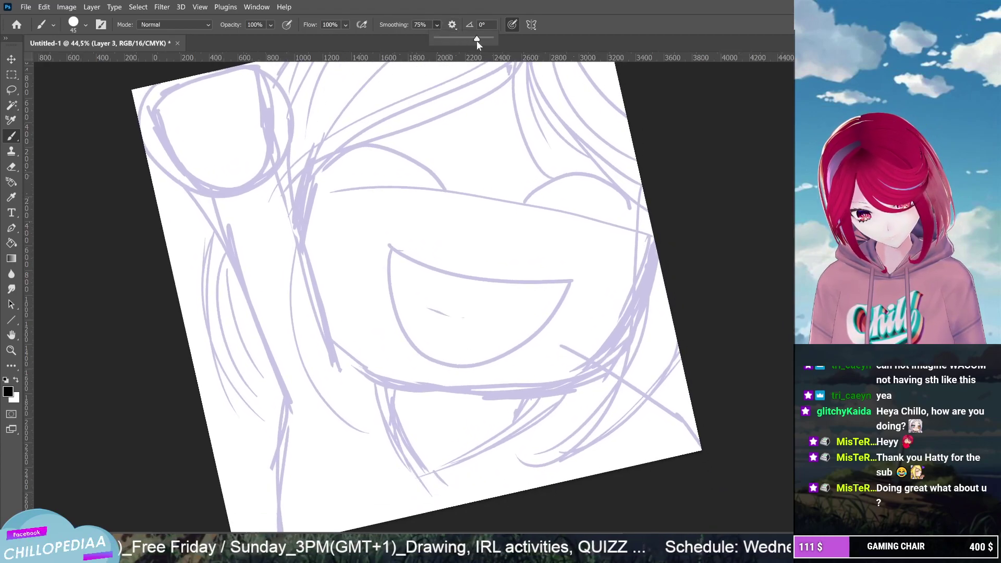
left_click_drag(481, 42, 478, 43)
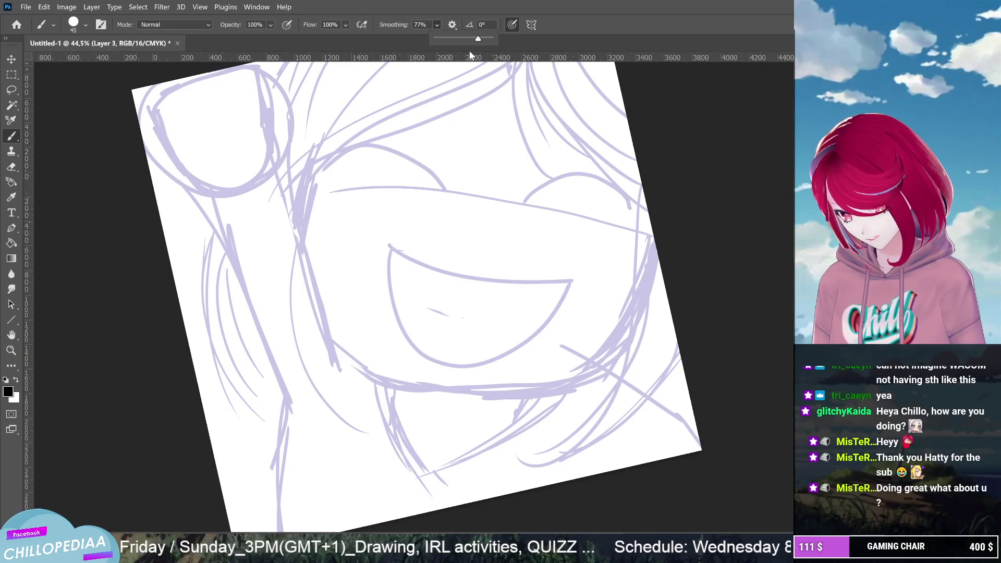
key("Return")
left_click(85, 25)
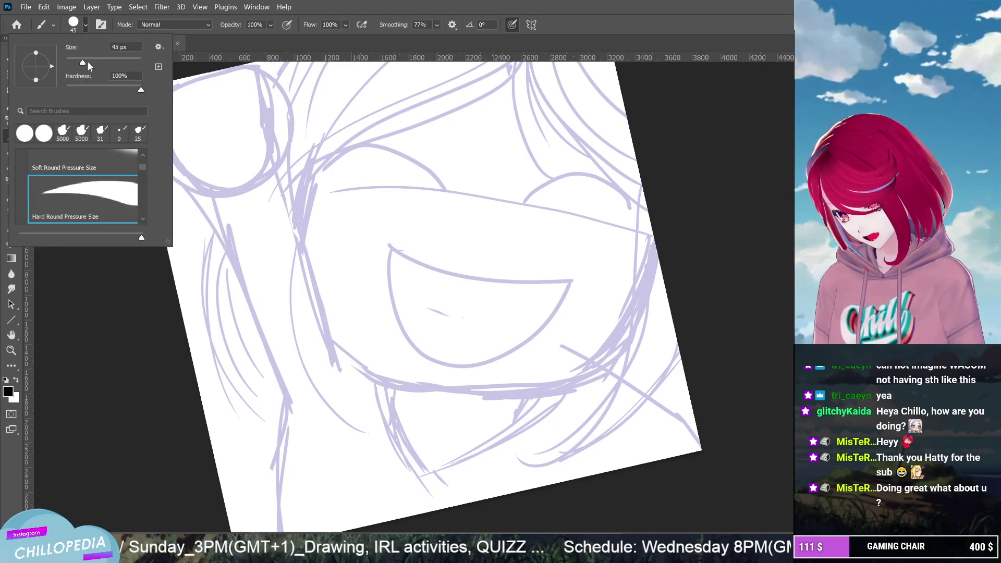
left_click_drag(85, 61, 99, 62)
left_click(371, 165)
left_click_drag(376, 161, 361, 203)
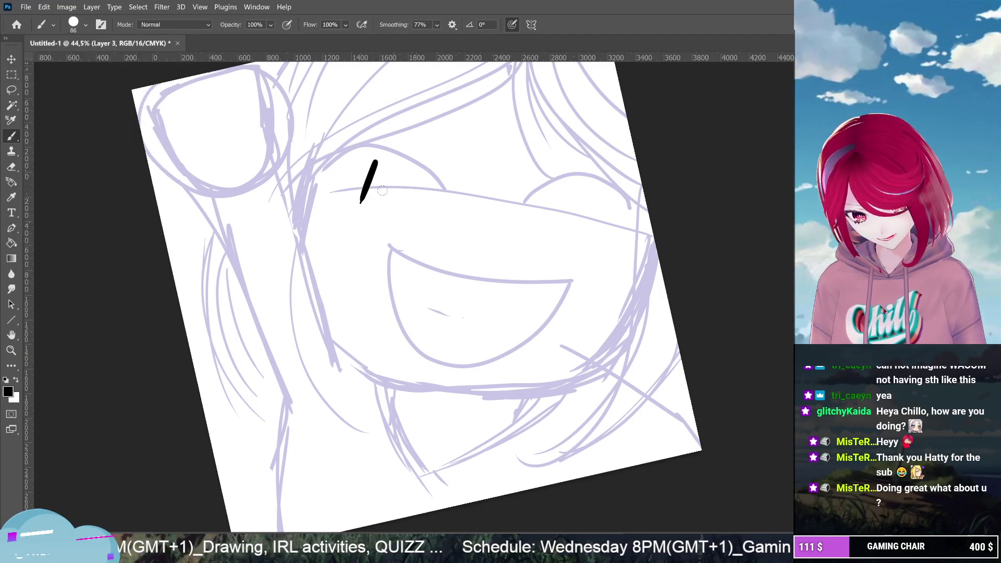
left_click_drag(410, 159, 345, 307)
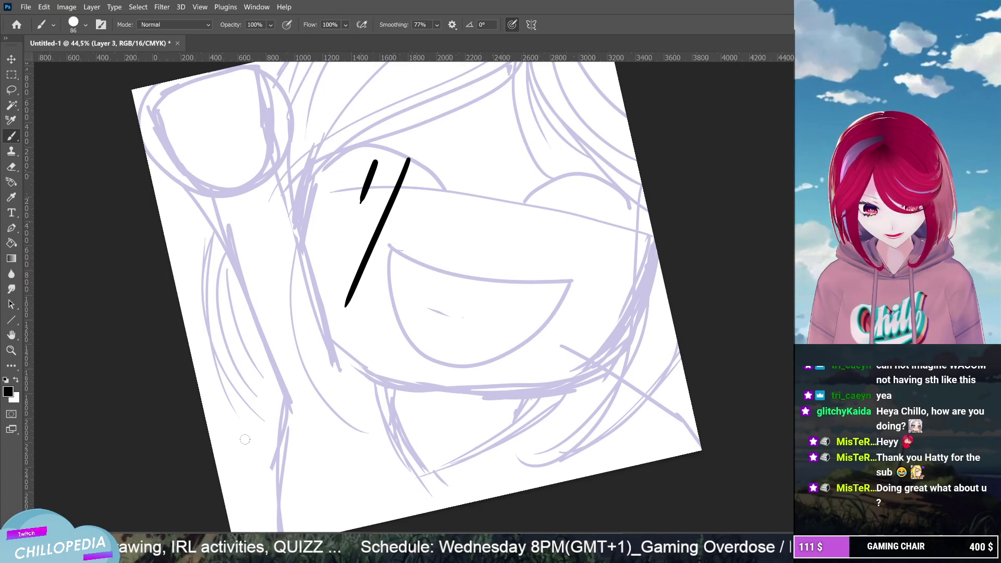
key("ctrl+z")
key("ctrl+z")
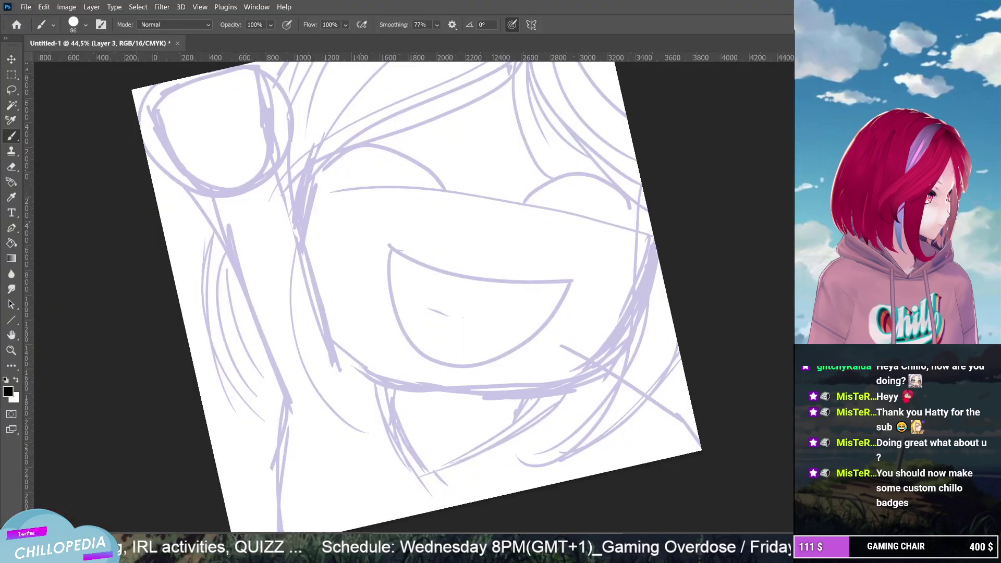
Set the brush smoothing to 41% for inking the raised hand
scroll(397, 292, "left", 1)
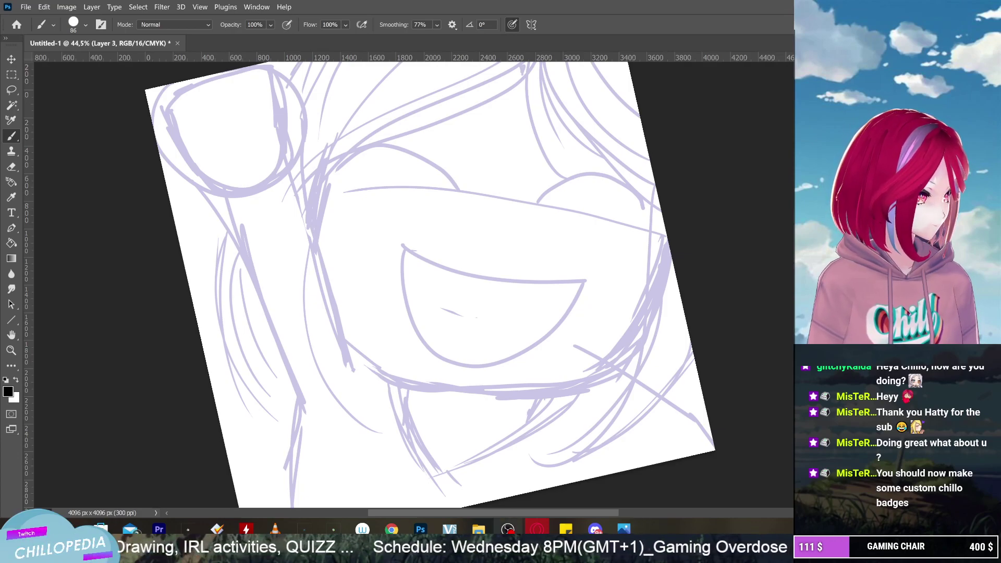
scroll(430, 331, "down", 3)
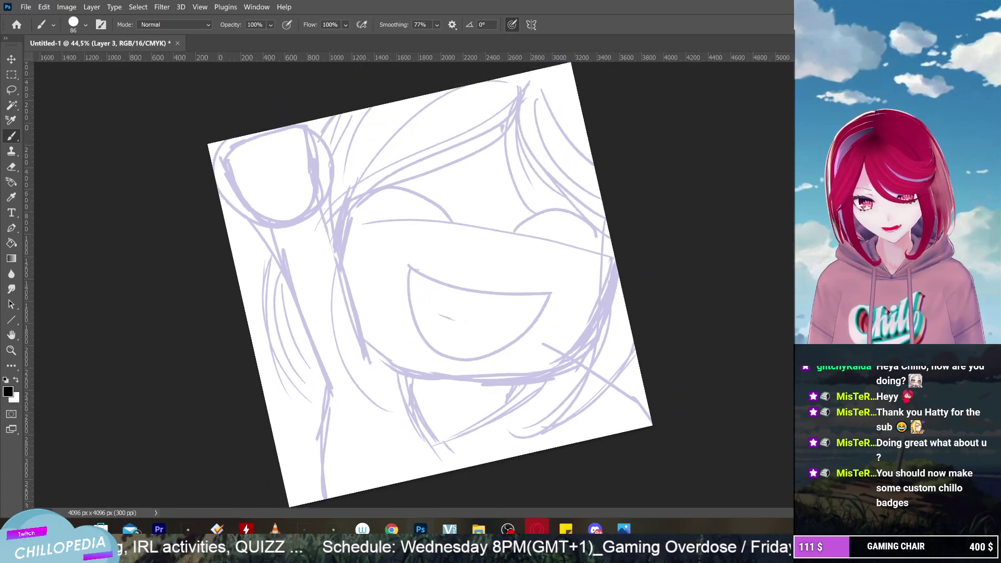
scroll(430, 331, "up", 3)
scroll(414, 285, "left", 2)
left_click_drag(413, 284, 434, 282)
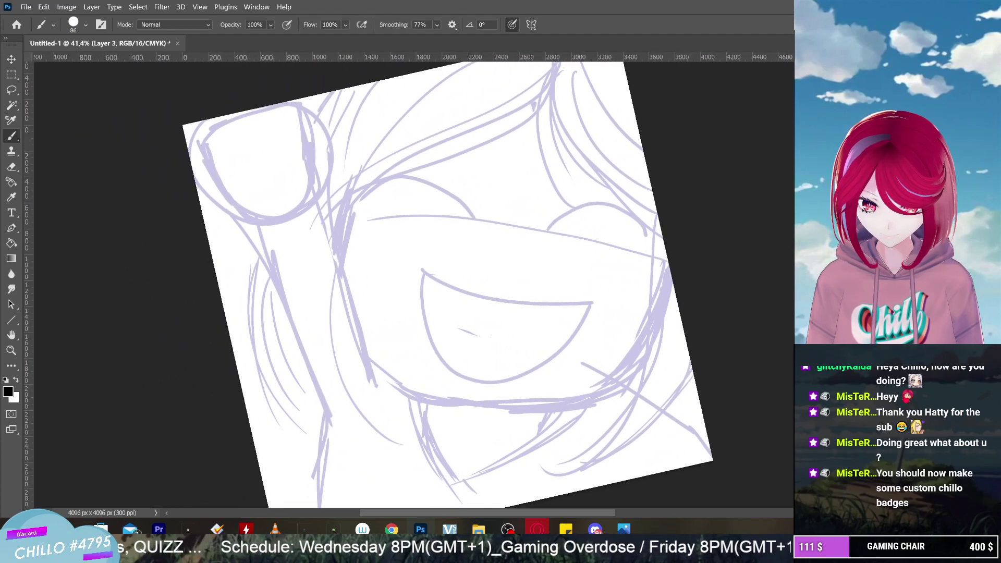
left_click_drag(414, 285, 484, 363)
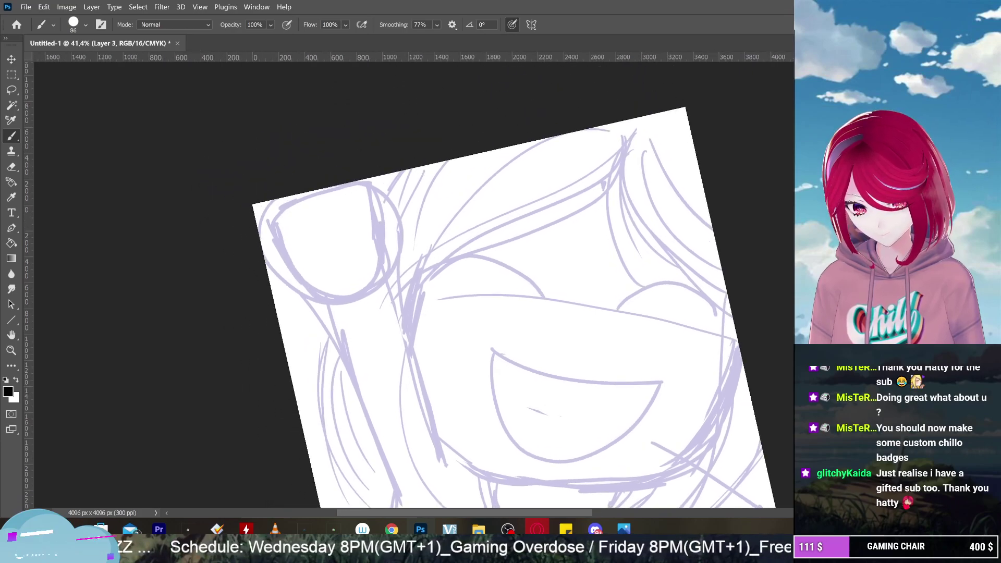
scroll(413, 284, "up", 3)
left_click_drag(629, 297, 584, 351)
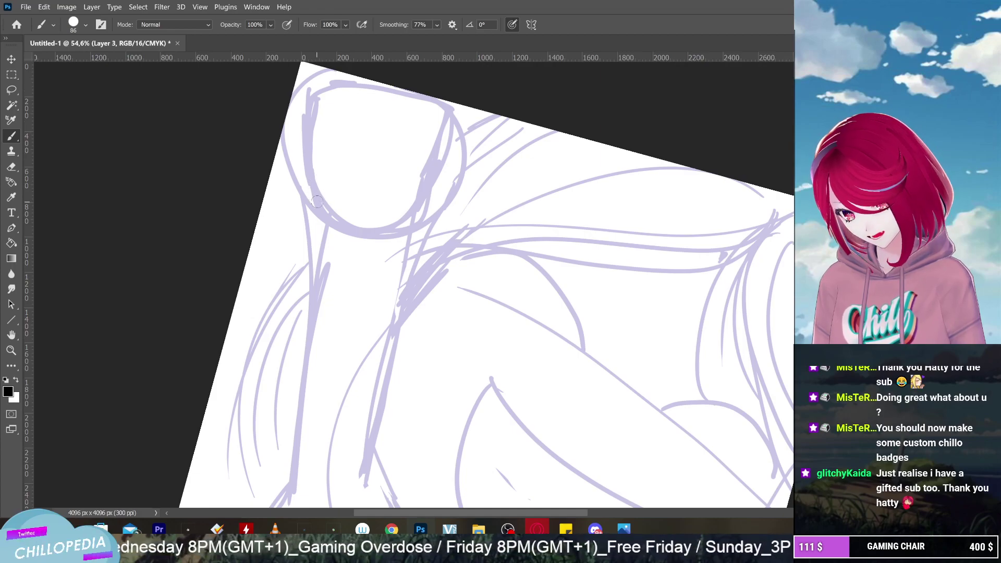
left_click(437, 25)
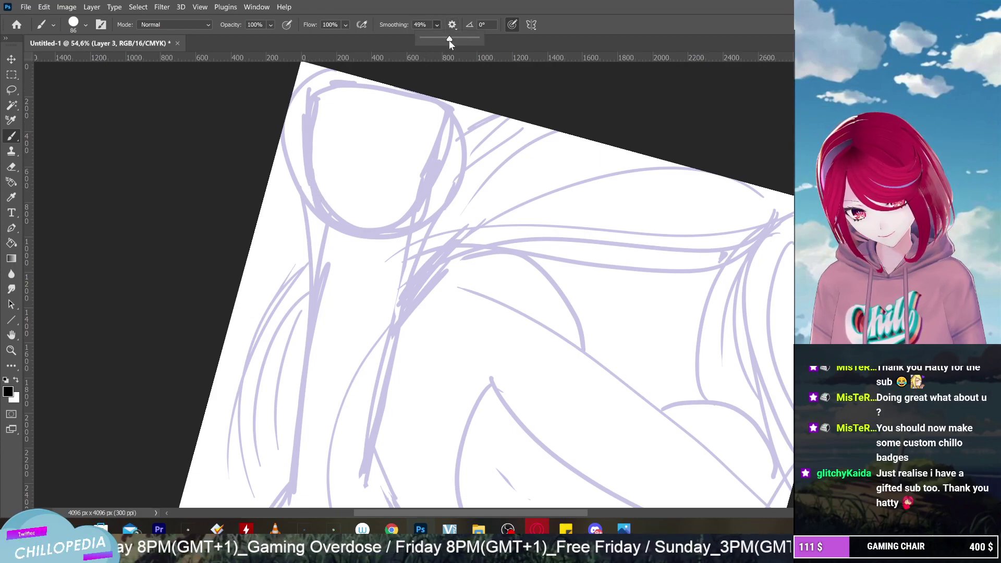
left_click_drag(449, 40, 441, 39)
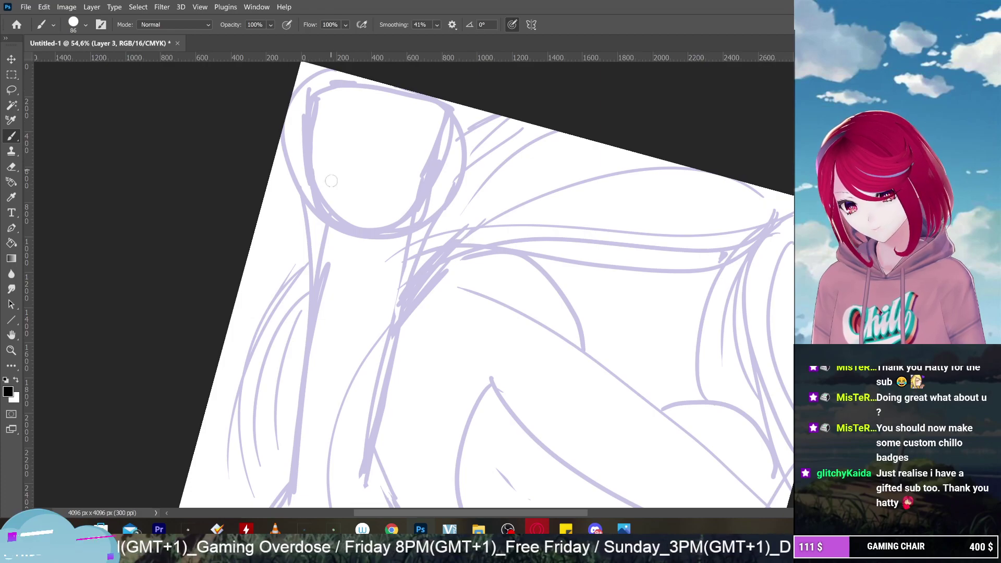
Ink the raised hand's outer palm edge and first fingertip in black, undoing the finger strokes beyond it
mouse_move(333, 222)
left_mouse_down()
mouse_move(285, 130)
mouse_move(295, 160)
mouse_move(289, 134)
mouse_move(319, 154)
mouse_move(306, 112)
mouse_move(308, 98)
mouse_move(320, 106)
mouse_move(326, 80)
mouse_move(355, 111)
left_mouse_up()
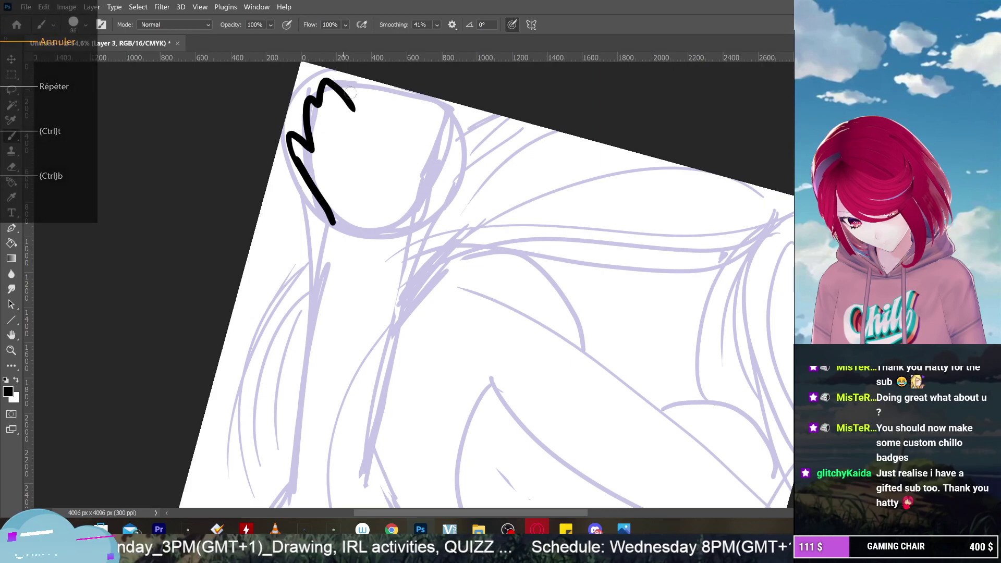
key("ctrl+z")
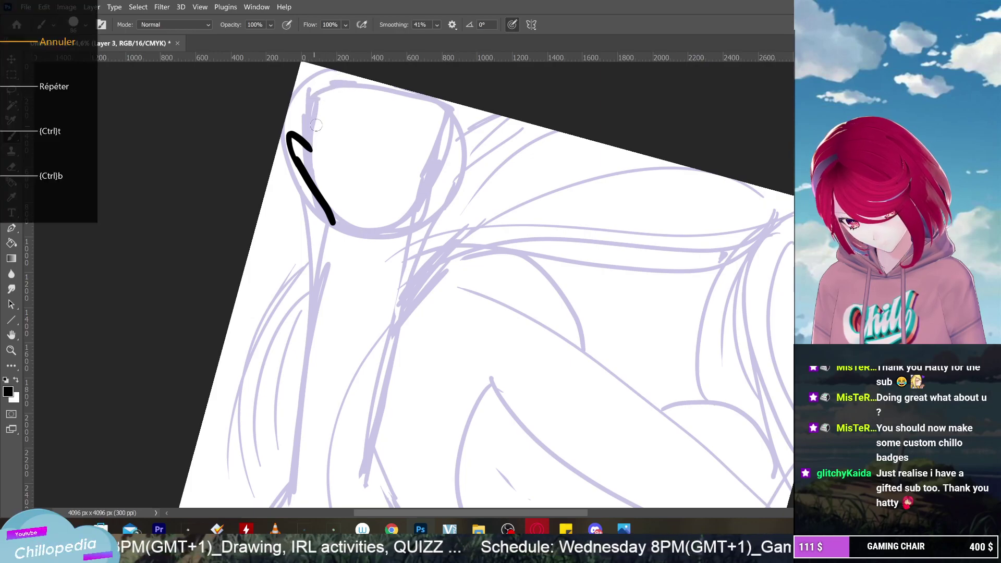
Try to redo the undone finger strokes and look for the redo command
key("ctrl+y")
key("ctrl+y")
key("ctrl+y")
key("ctrl+y")
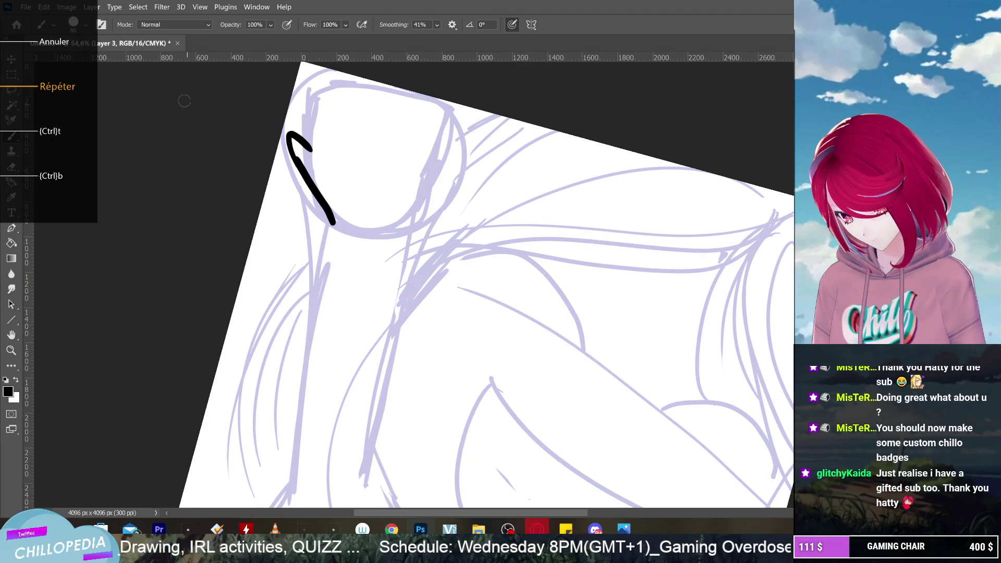
left_click(43, 7)
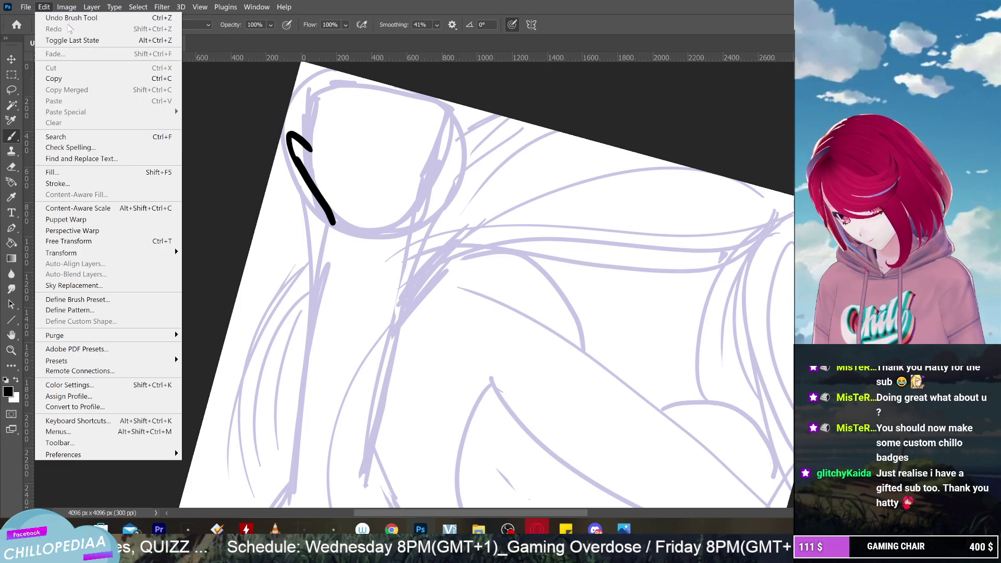
left_click(204, 26)
left_click(66, 7)
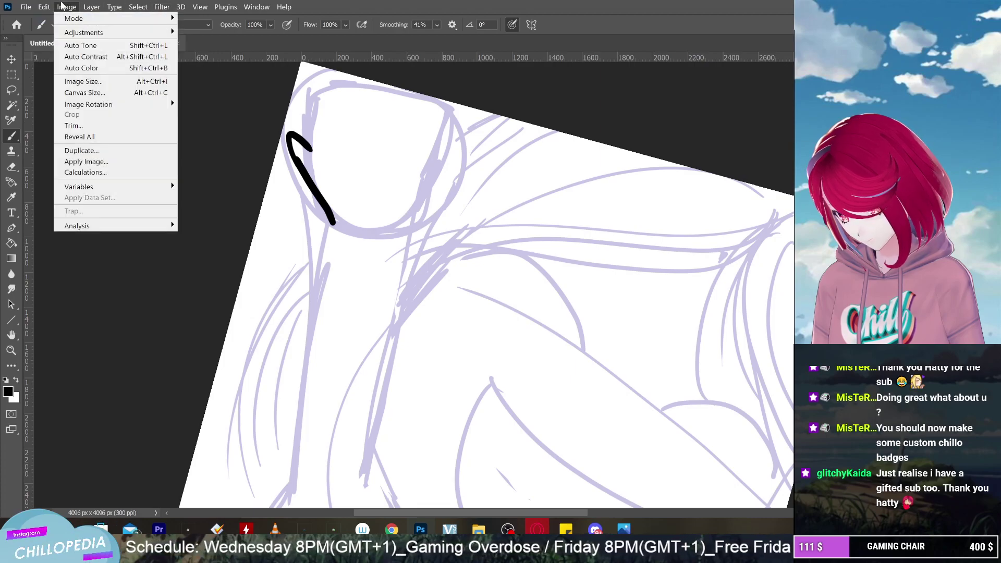
left_click(52, 19)
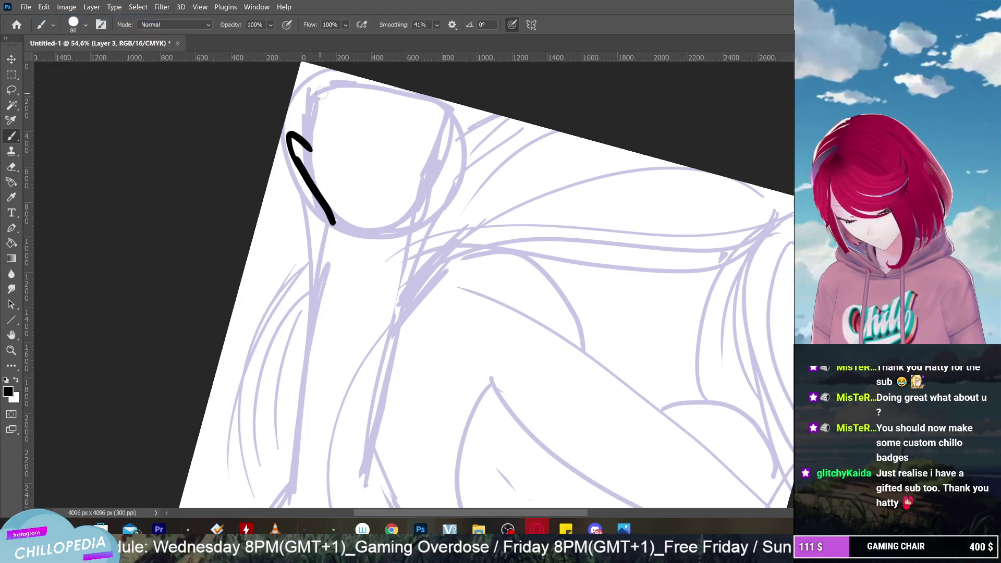
Ink the remaining rounded fingertips of the raised hand, ending with the long inner edge of the index finger
mouse_move(312, 150)
left_mouse_down()
mouse_move(309, 101)
mouse_move(322, 109)
mouse_move(329, 83)
mouse_move(352, 108)
left_mouse_up()
scroll(387, 71, "up", 2)
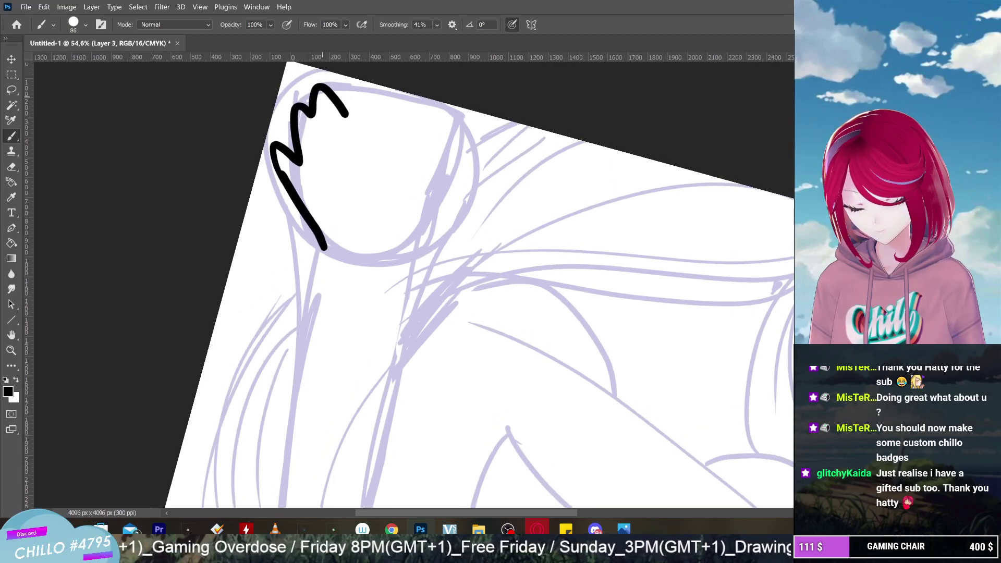
scroll(348, 113, "up", 4)
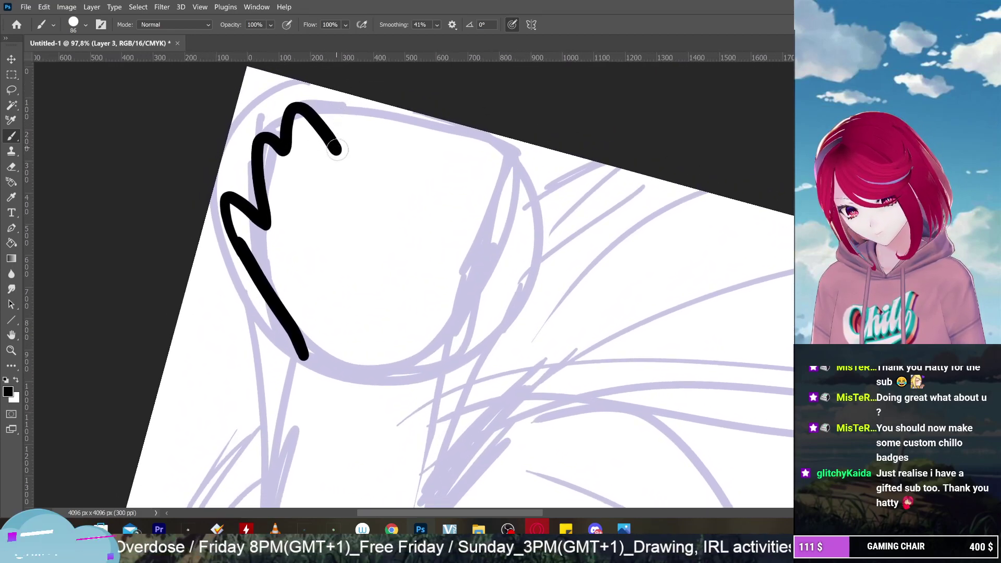
mouse_move(338, 145)
left_mouse_down()
mouse_move(347, 107)
mouse_move(378, 141)
mouse_move(401, 220)
left_mouse_up()
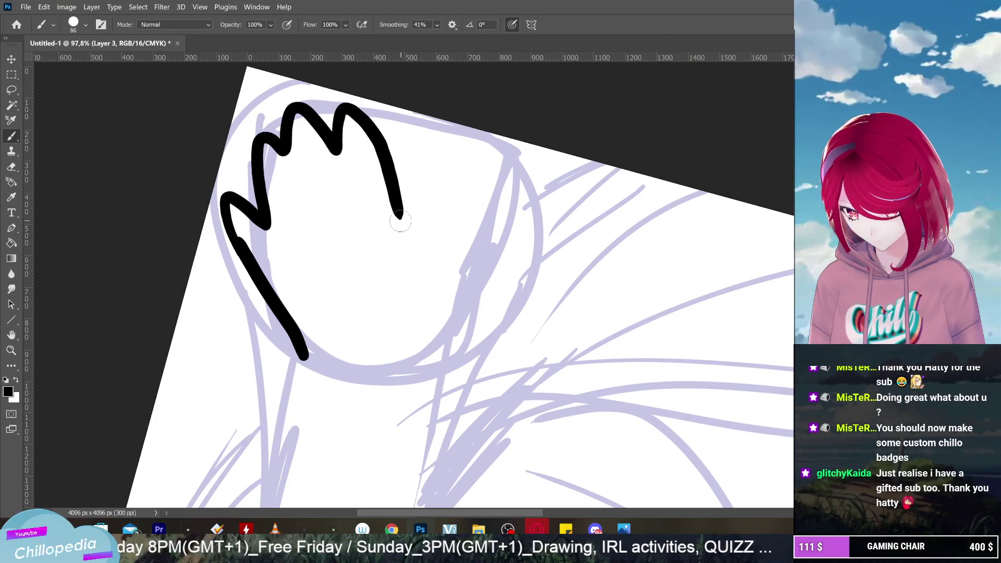
Ink the curve from the index finger up to the thumb's tip, undoing the strokes down the thumb's far side
scroll(401, 220, "down", 3)
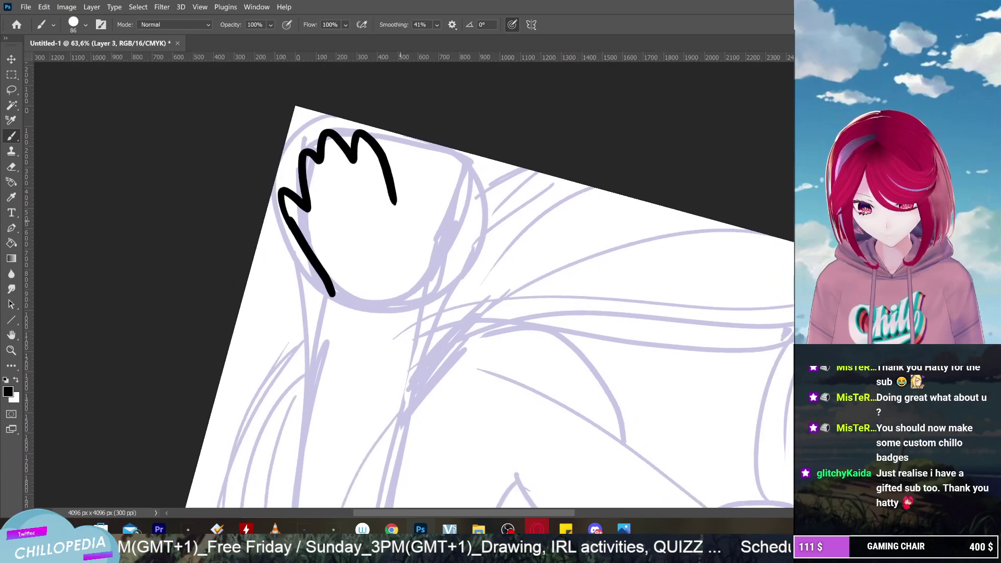
scroll(400, 221, "up", 1)
scroll(401, 221, "up", 1)
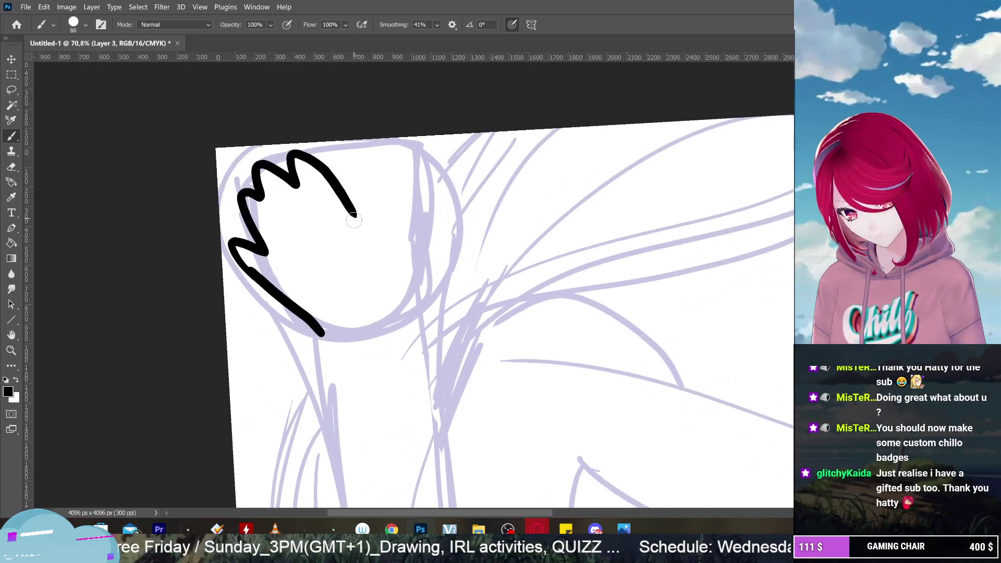
mouse_move(352, 212)
left_mouse_down()
mouse_move(368, 221)
mouse_move(402, 183)
mouse_move(398, 251)
left_mouse_up()
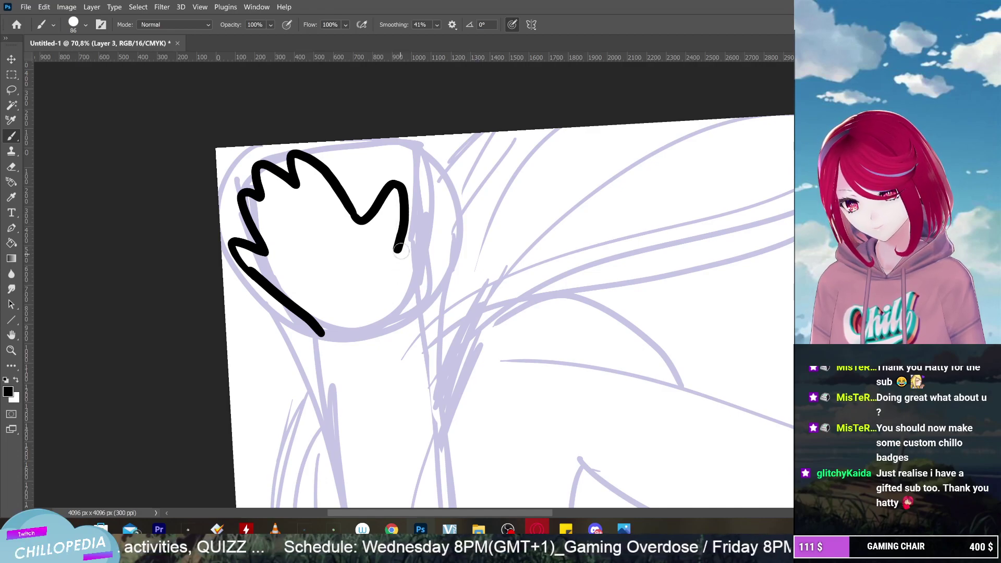
left_click_drag(404, 222, 391, 301)
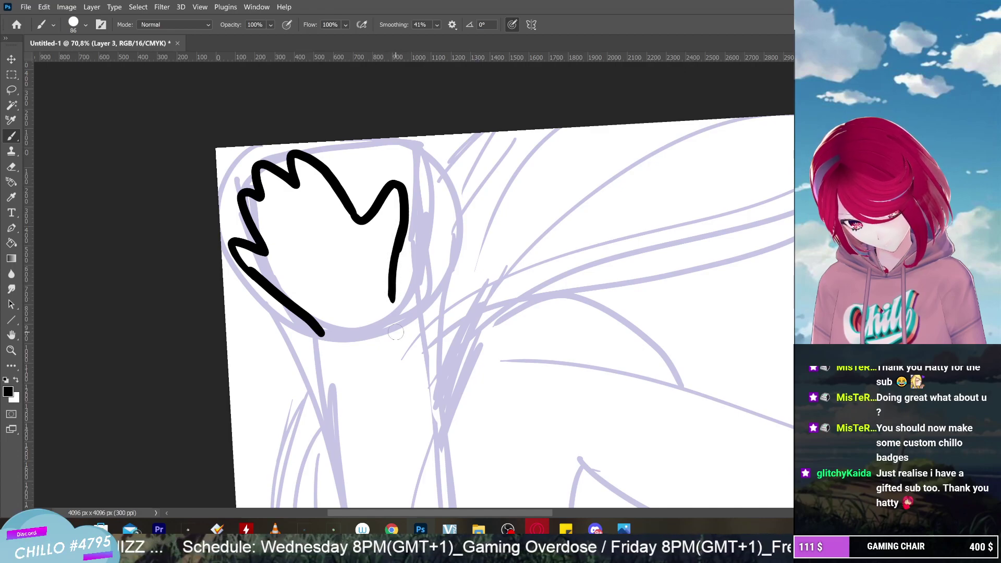
key("ctrl+z")
key("ctrl+z")
key("ctrl+z")
key("ctrl+z")
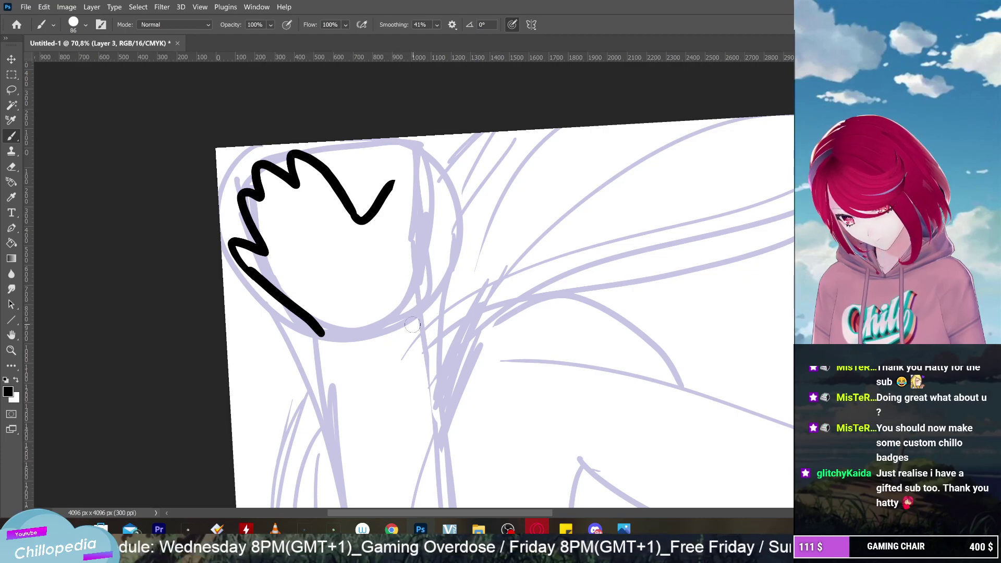
Set the Eraser tool's size to 75 px and switch back to the Brush tool
left_click(11, 167)
left_click(86, 25)
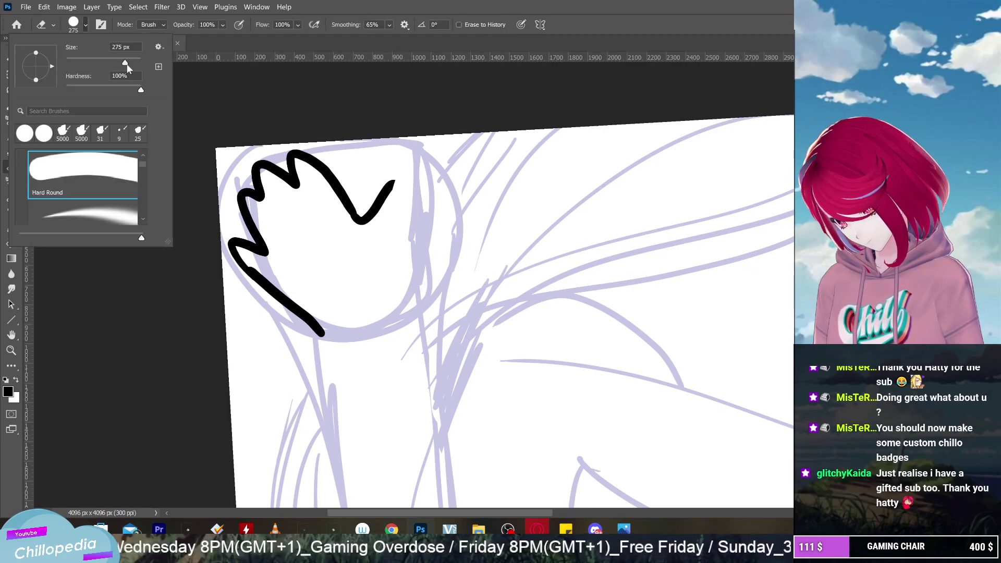
type("75")
key("Return")
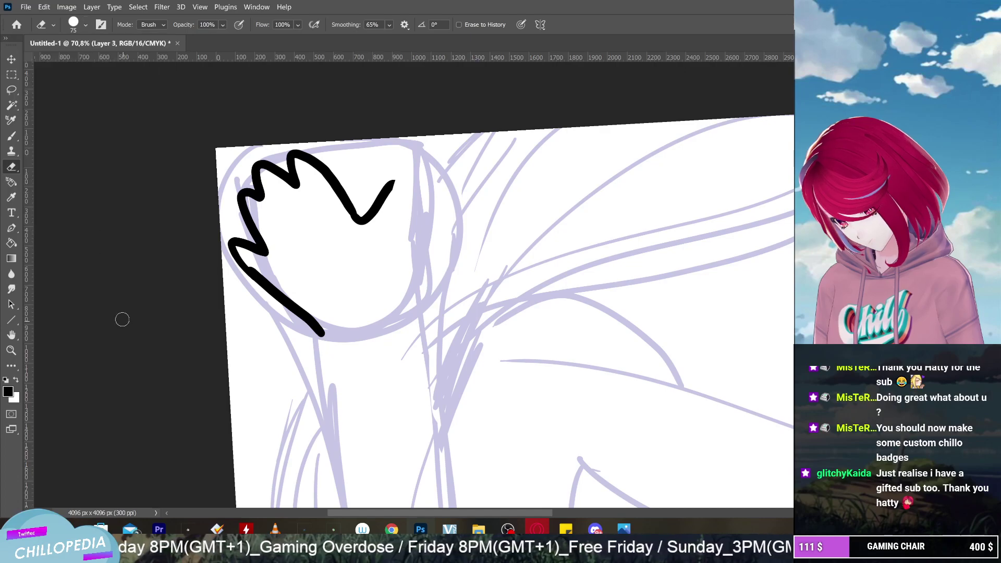
left_click(11, 135)
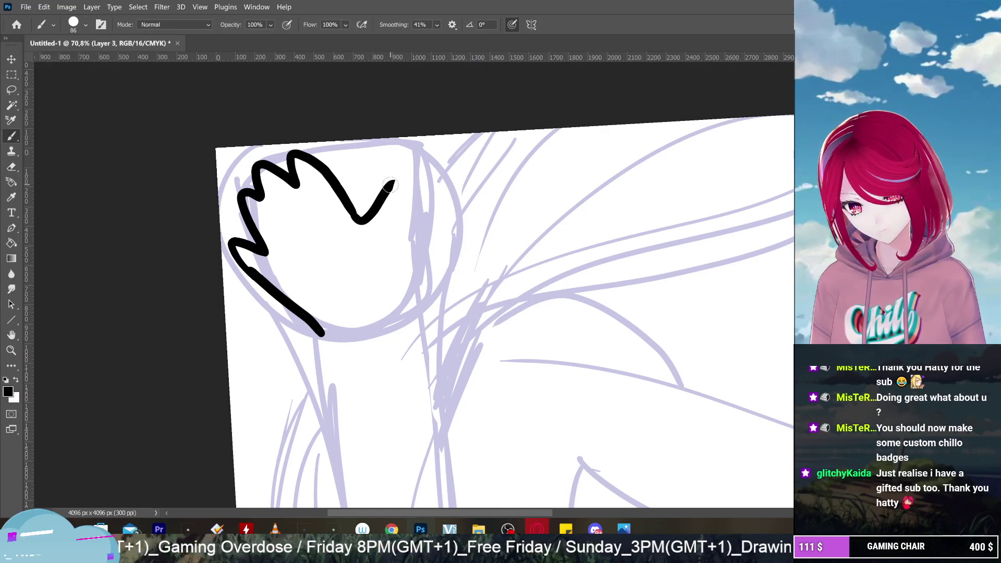
Ink the outer edge of the thumb from its rounded tip down to the base of the palm
mouse_move(391, 184)
left_mouse_down()
mouse_move(400, 222)
mouse_move(390, 328)
left_mouse_up()
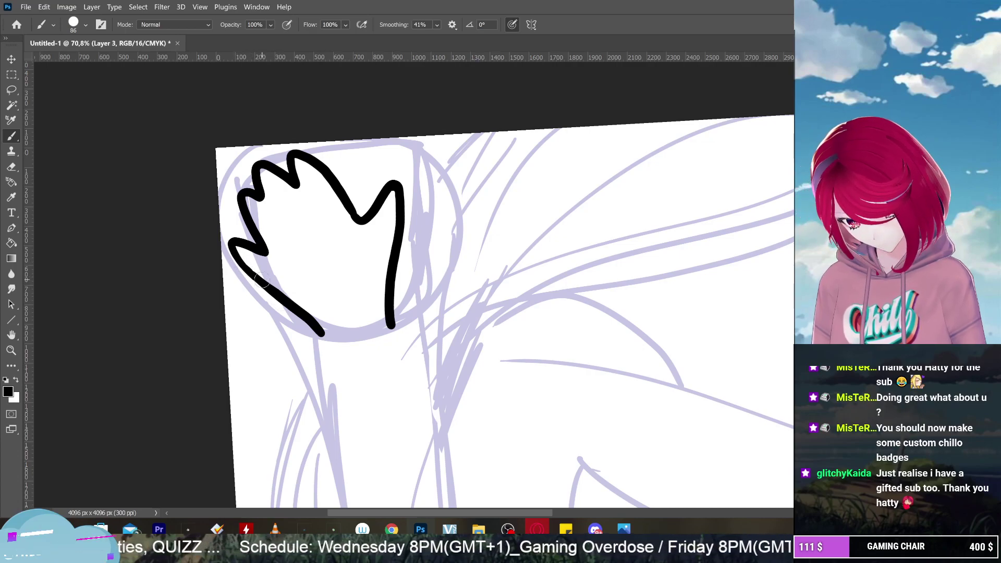
scroll(262, 280, "down", 4)
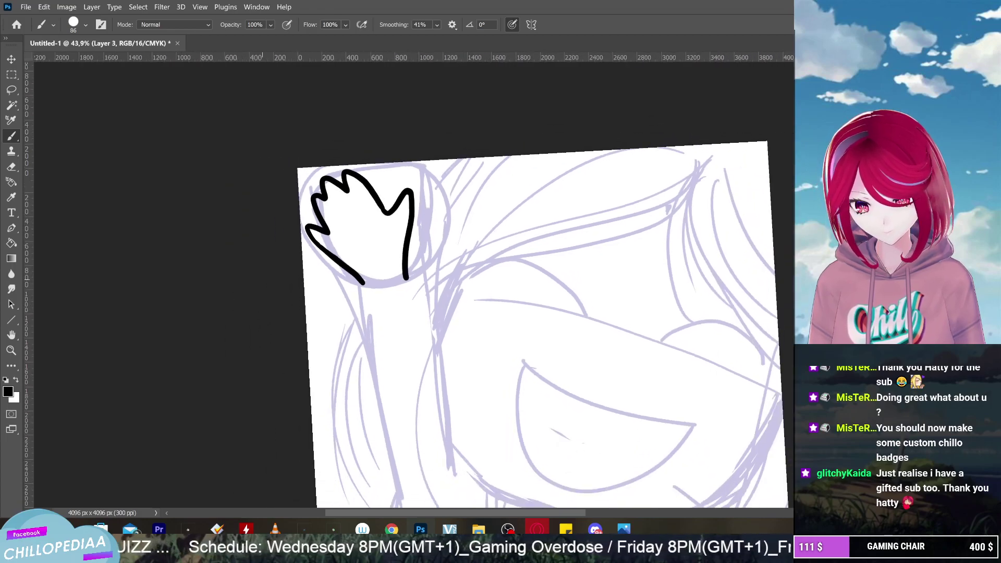
scroll(429, 200, "down", 2)
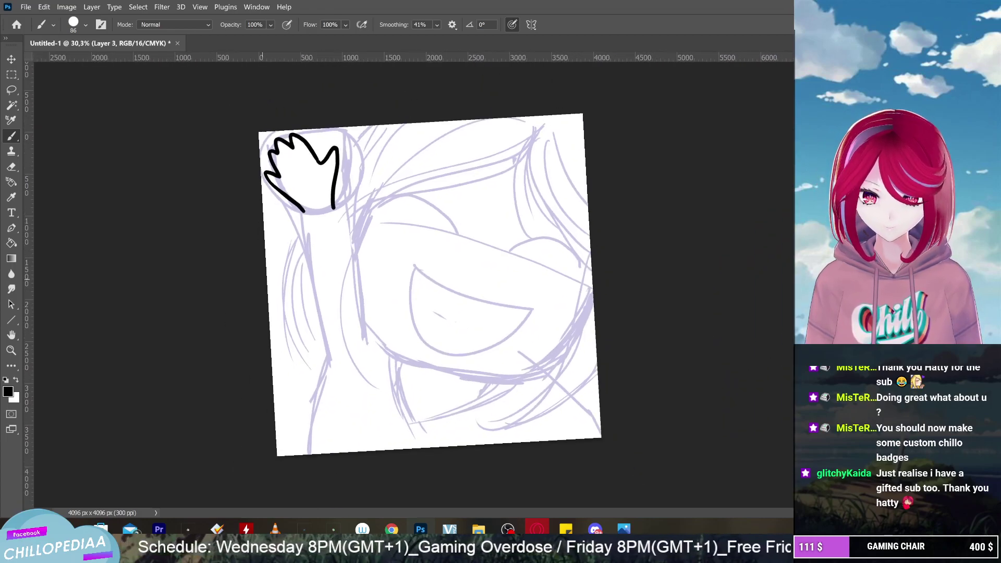
scroll(264, 153, "up", 2)
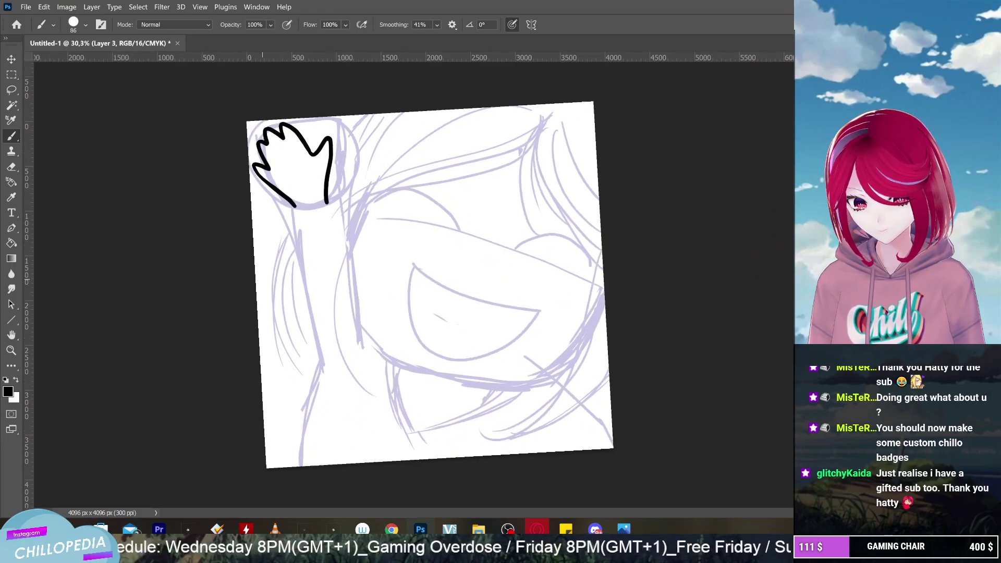
Free-transform the inked hand, scaling it proportionally to 126.86% and repositioning it over the sketched palm circle
key("ctrl+t")
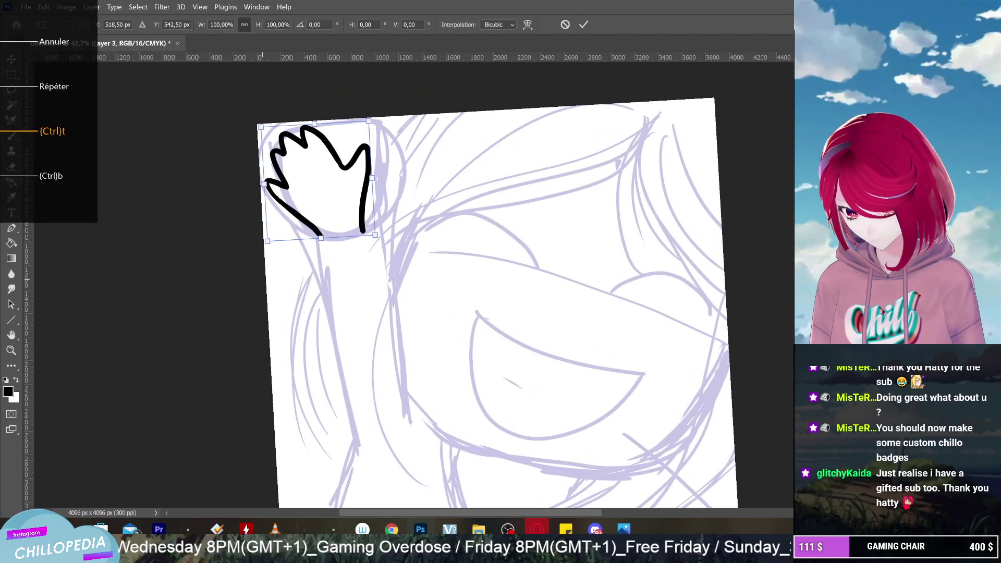
left_click_drag(375, 235, 390, 249)
left_click_drag(351, 220, 355, 213)
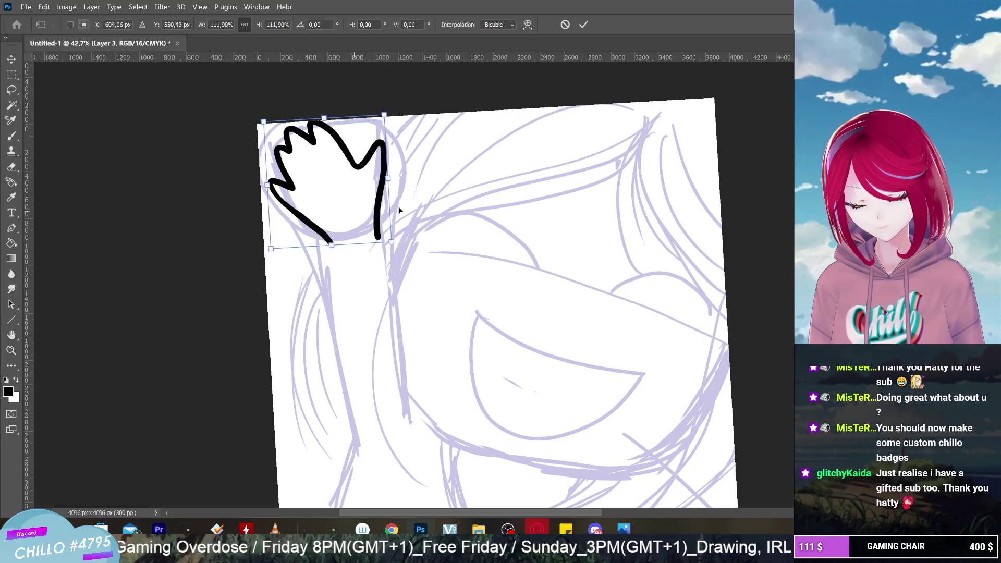
left_click_drag(392, 242, 359, 220)
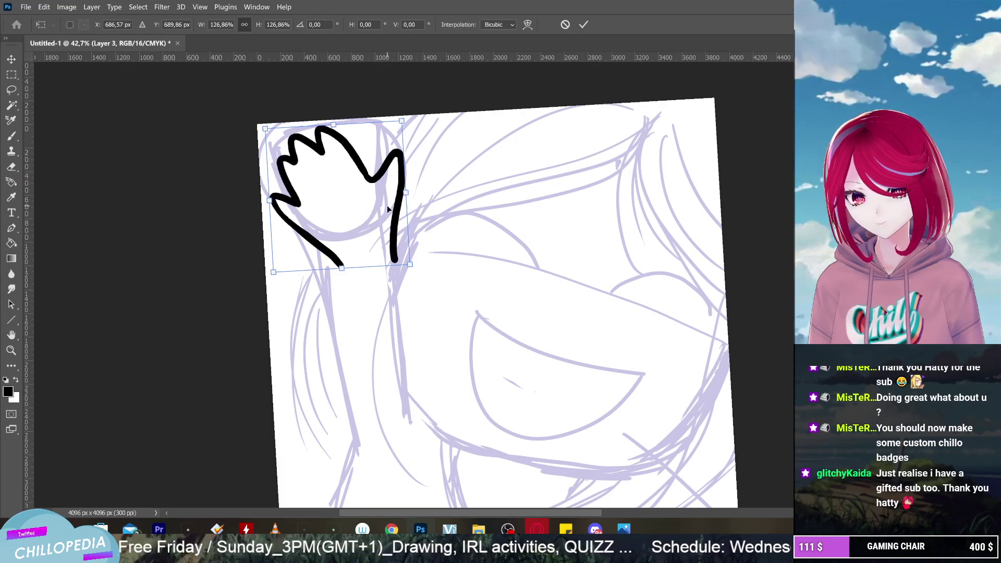
left_click(582, 26)
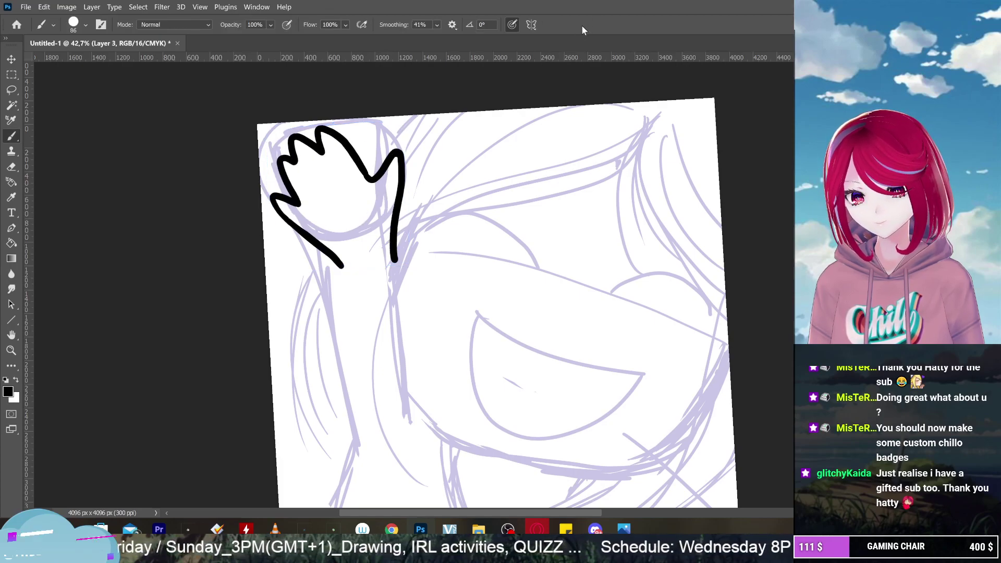
Trim the lower end of the palm line on the little-finger side and redraw it bending down into the wrist
scroll(494, 303, "down", 3)
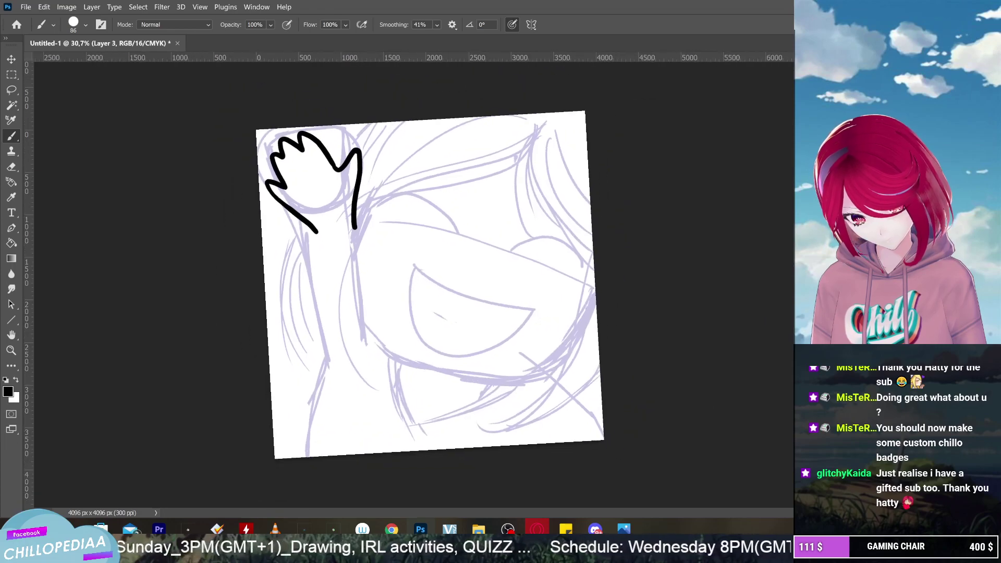
scroll(494, 302, "up", 1)
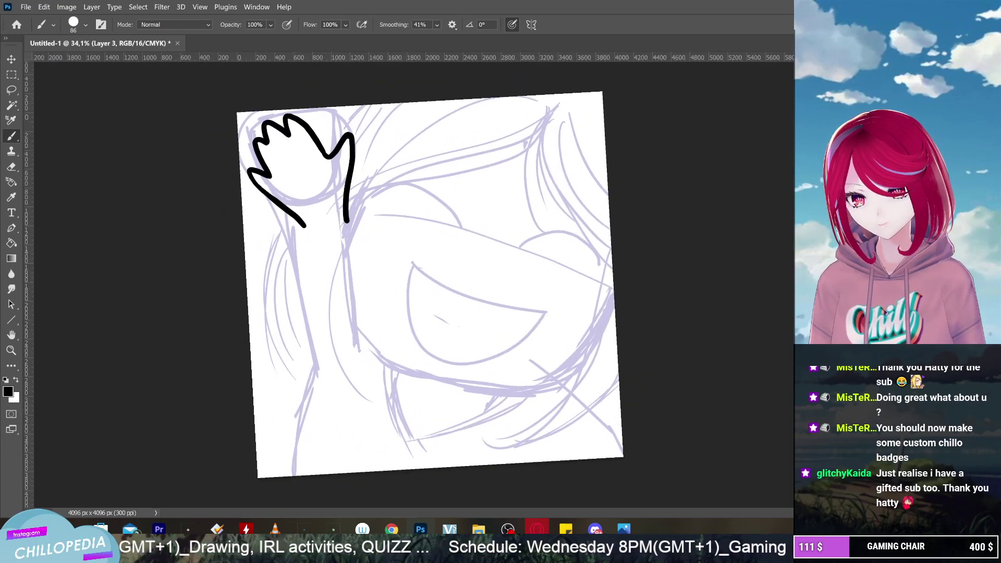
scroll(433, 287, "down", 2)
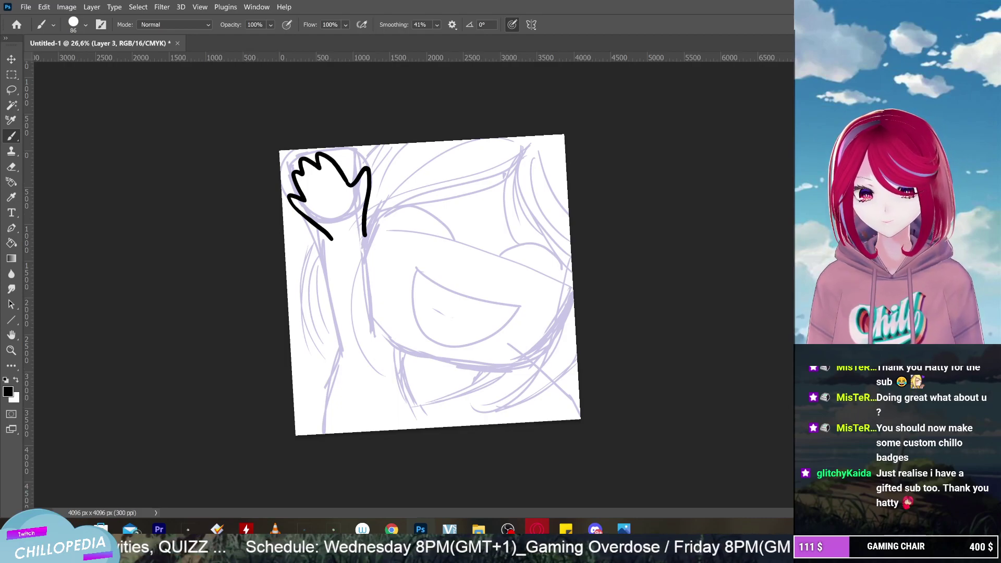
scroll(428, 284, "up", 1)
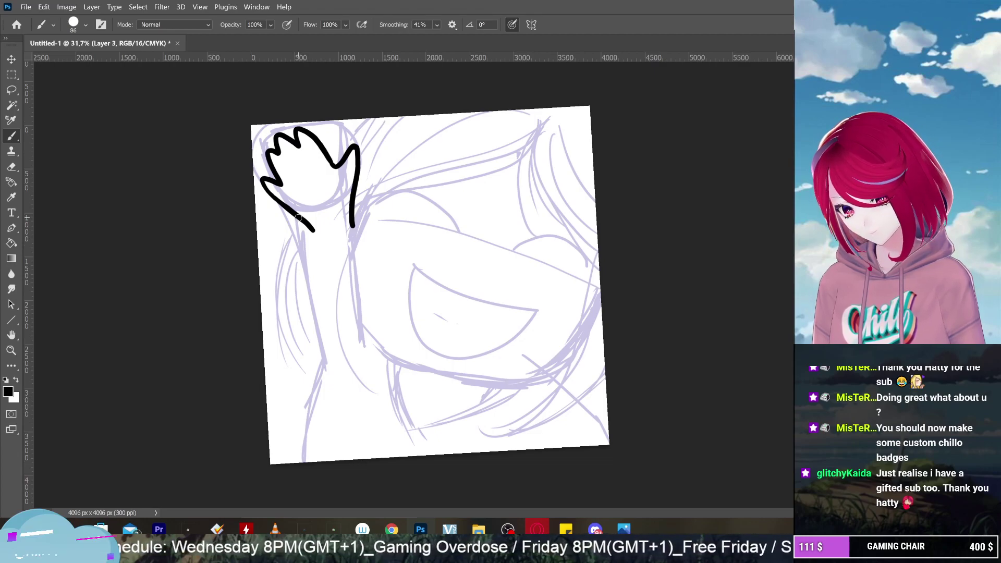
mouse_move(316, 228)
left_mouse_down()
mouse_move(311, 206)
mouse_move(309, 231)
left_mouse_up()
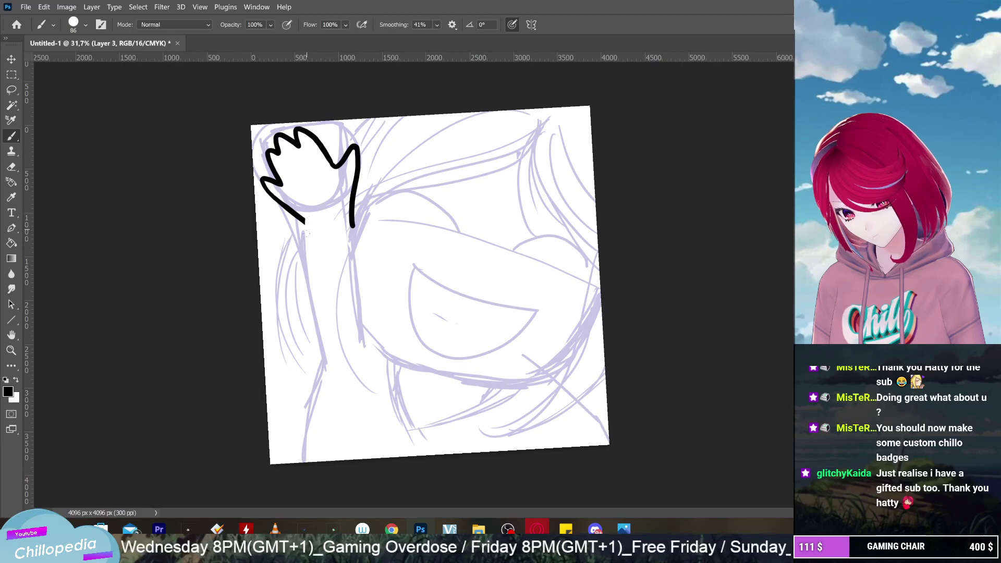
key("ctrl+z")
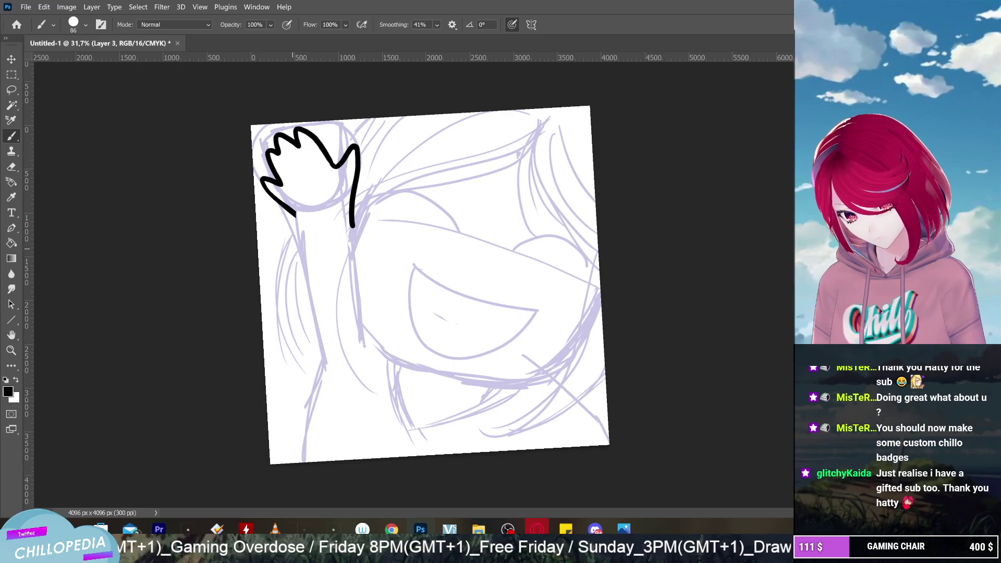
left_click_drag(298, 218, 301, 227)
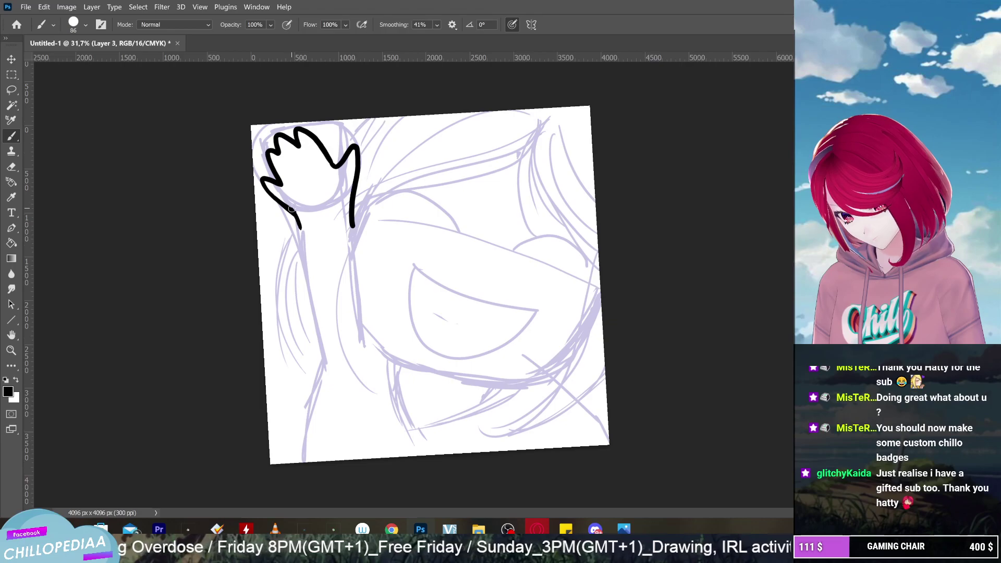
Trim the lower end of the thumb-side palm line and redraw it slanting inward to narrow the wrist
scroll(407, 250, "up", 7)
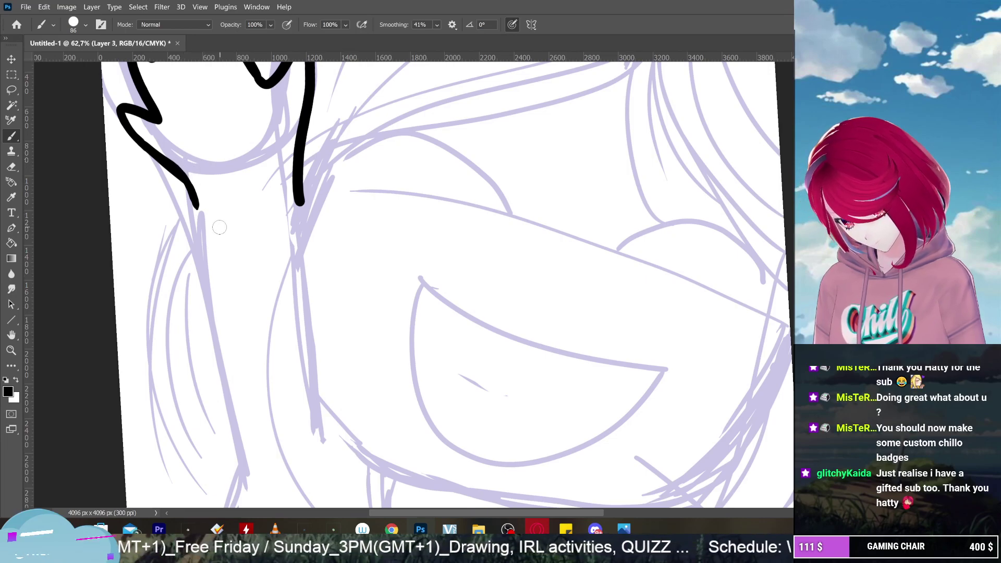
scroll(220, 227, "down", 2)
scroll(220, 227, "up", 1)
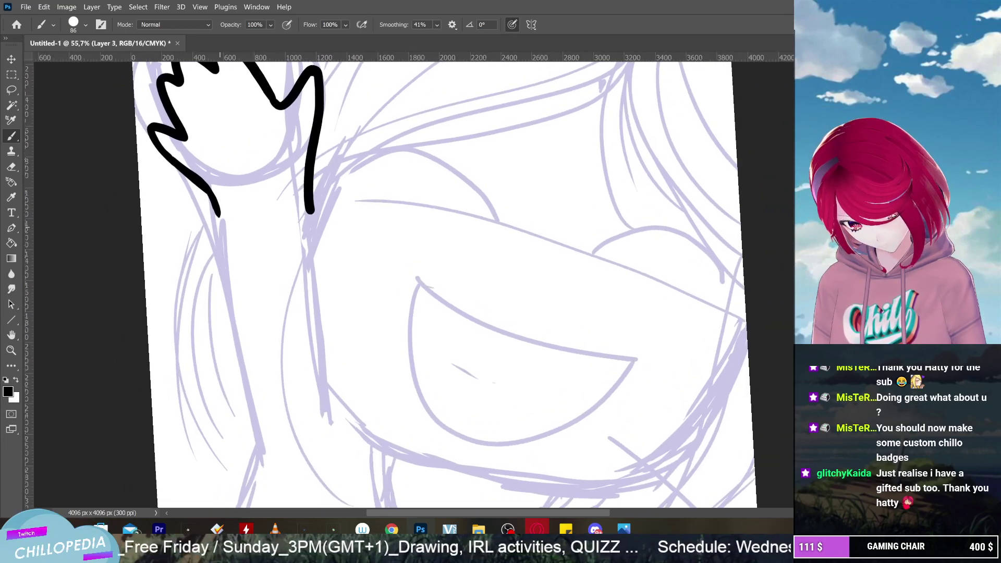
left_click_drag(308, 217, 328, 145)
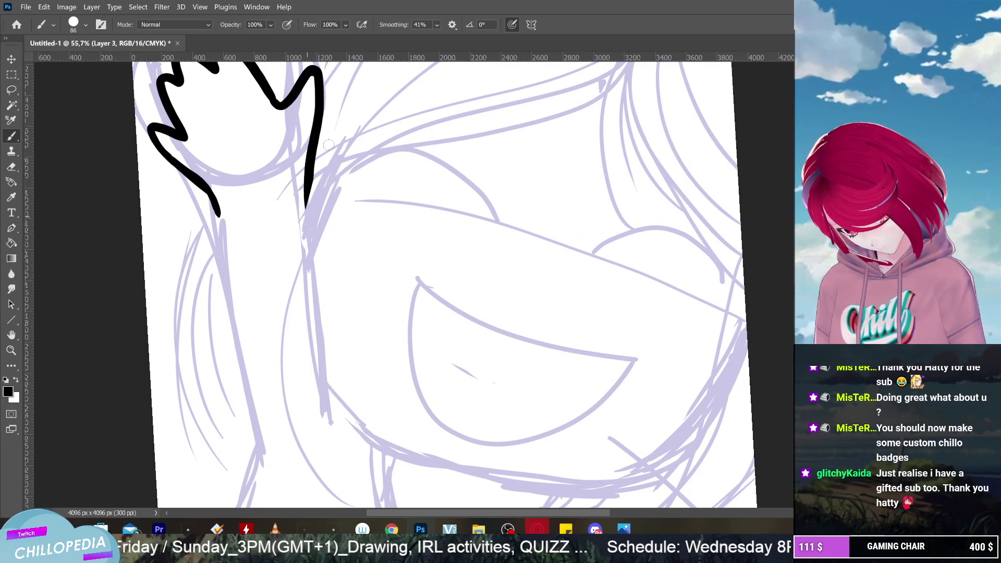
key("ctrl+z")
key("ctrl+z")
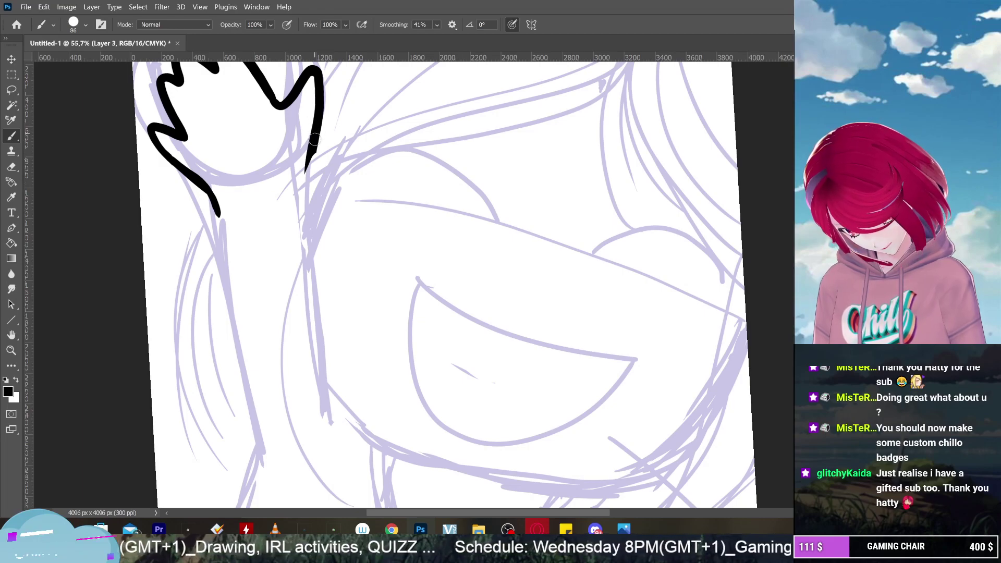
left_click_drag(313, 150, 295, 194)
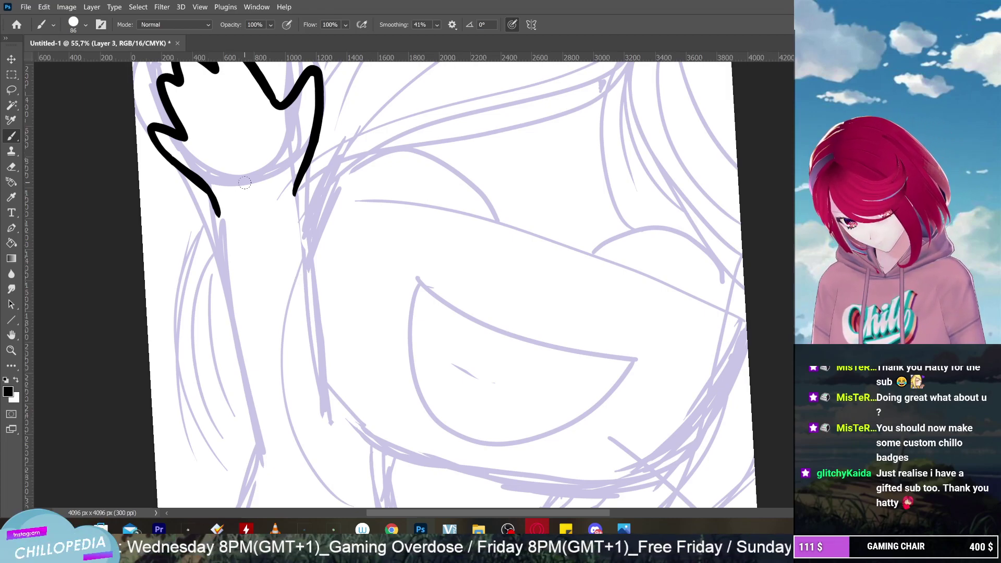
Ink a curved cuff line across the wrist, with a short sleeve edge below the little-finger side and a long one down the face side
scroll(317, 363, "down", 2)
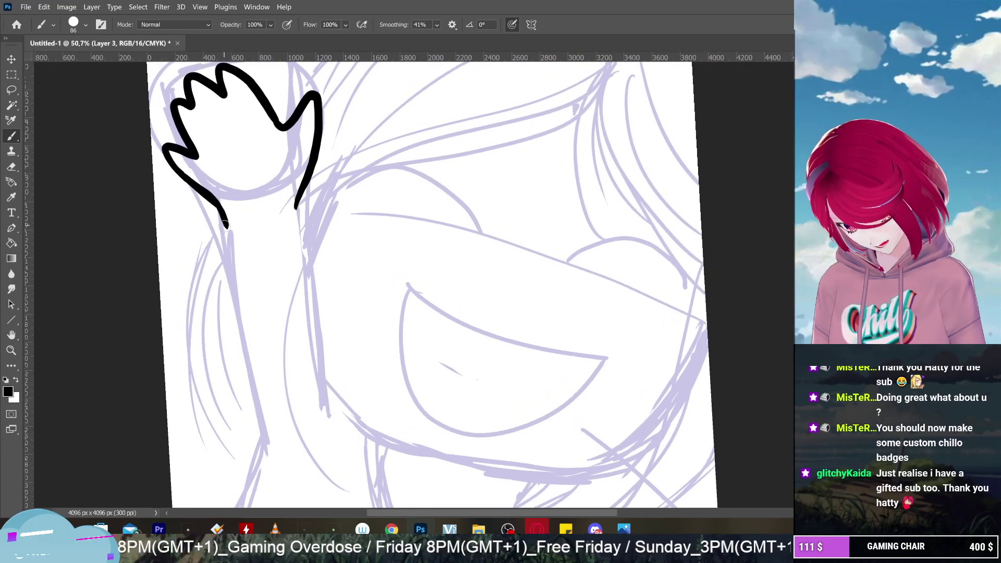
mouse_move(224, 226)
left_mouse_down()
mouse_move(255, 233)
mouse_move(297, 210)
left_mouse_up()
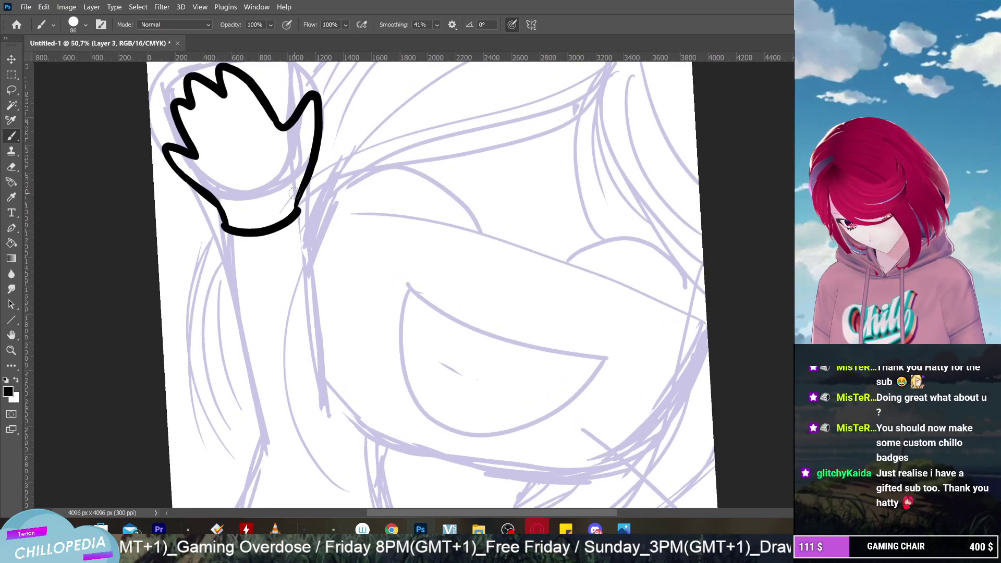
left_click_drag(219, 222, 225, 258)
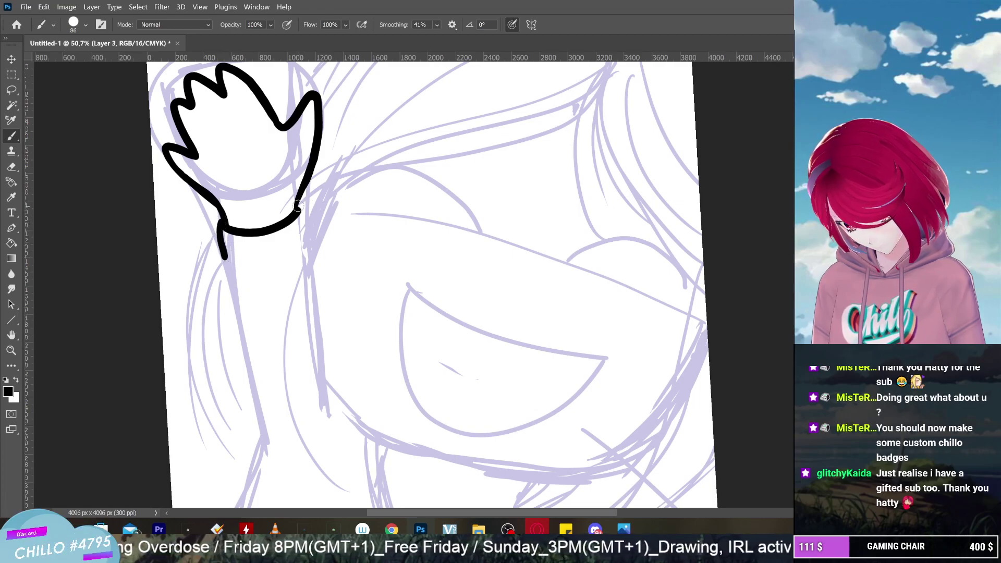
left_click_drag(297, 205, 338, 417)
scroll(417, 208, "down", 5)
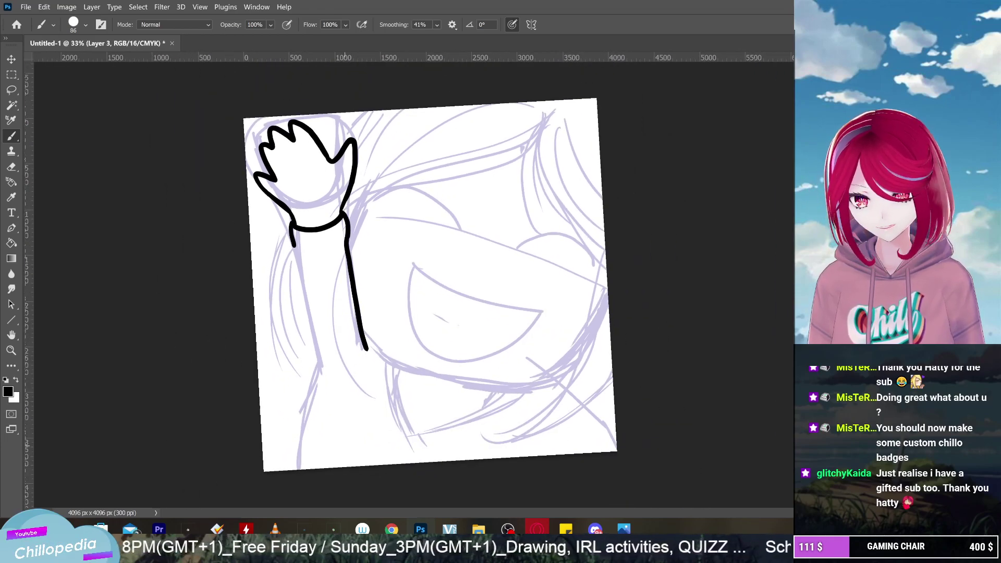
scroll(418, 208, "up", 1)
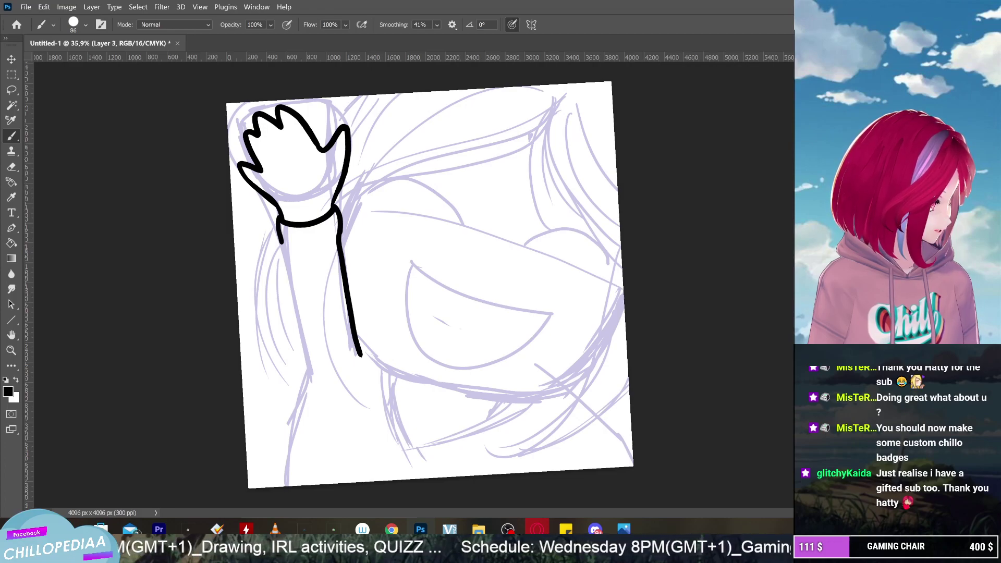
key("super+d")
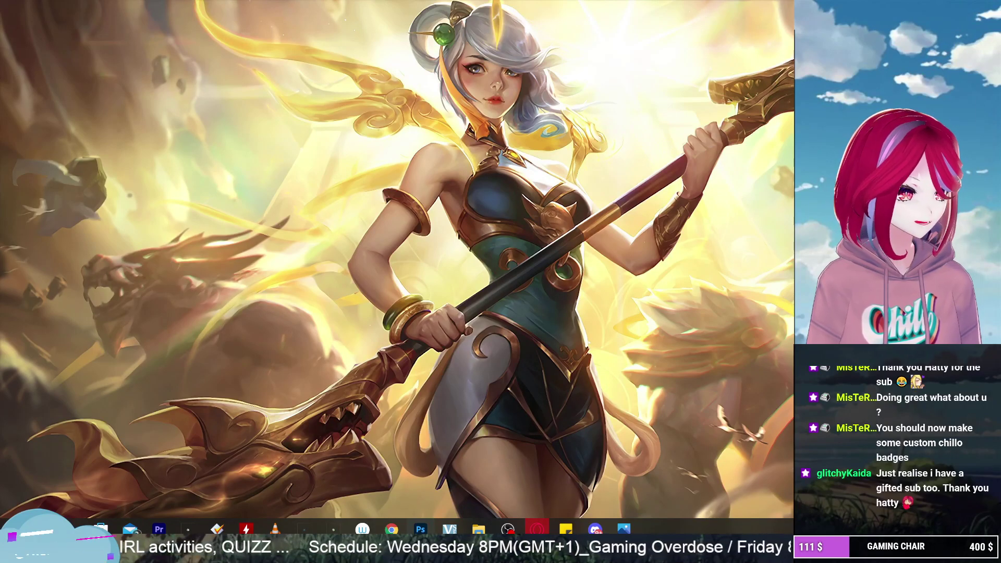
key("super+d")
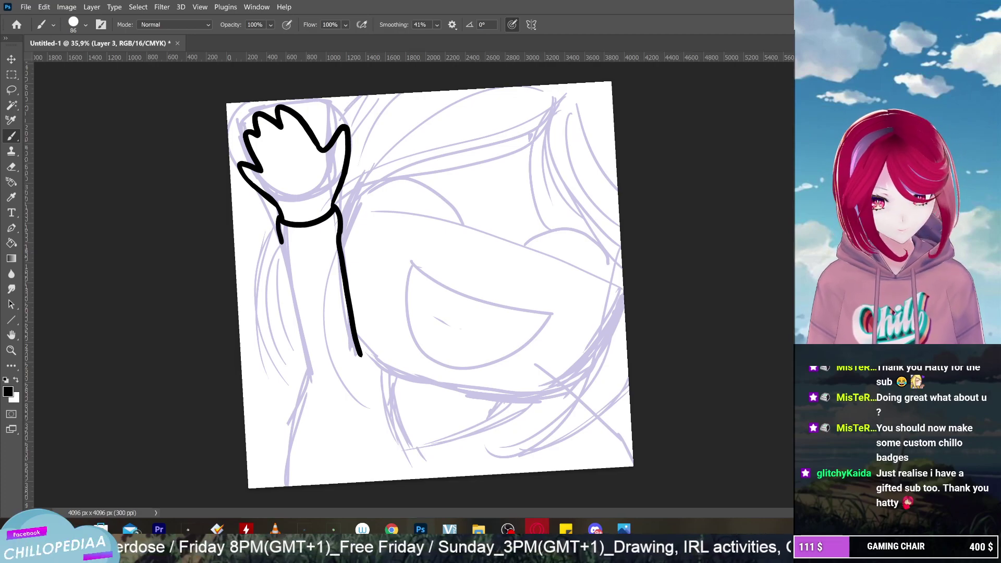
Try to ink the forearm's outer edge from the cuff down to the elbow, and undo the stroke
scroll(432, 269, "up", 2)
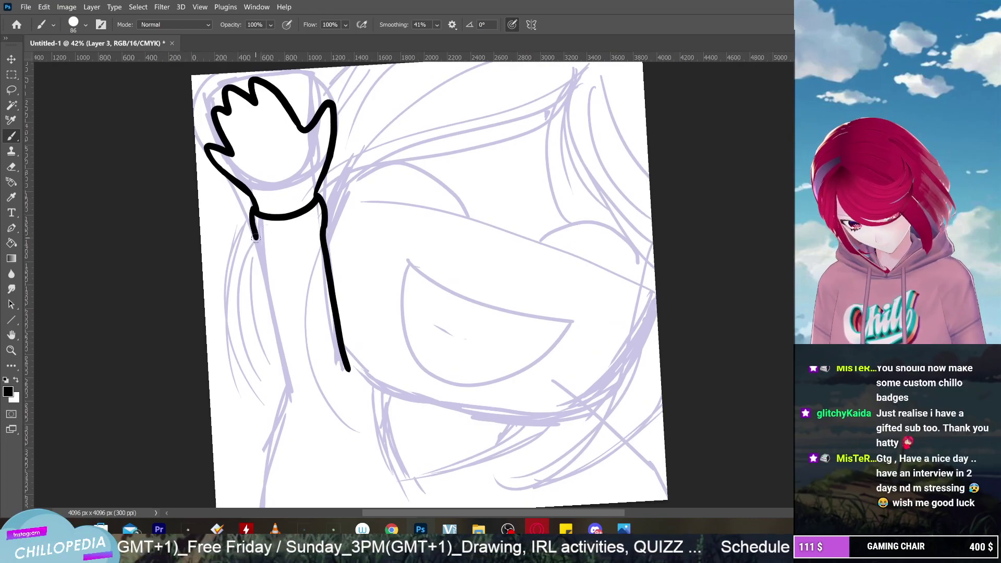
left_click_drag(256, 240, 290, 392)
key("ctrl+minus")
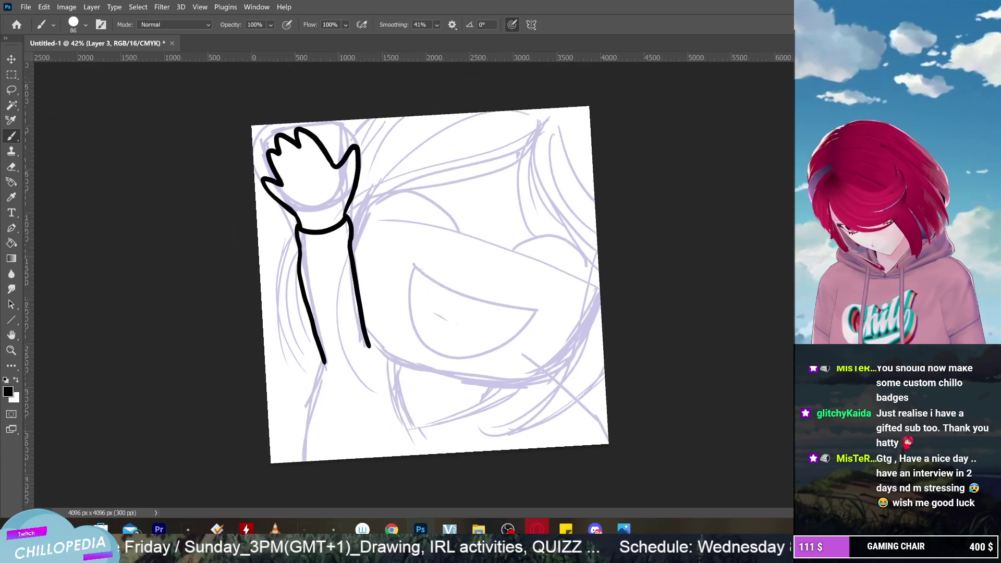
key("ctrl+y")
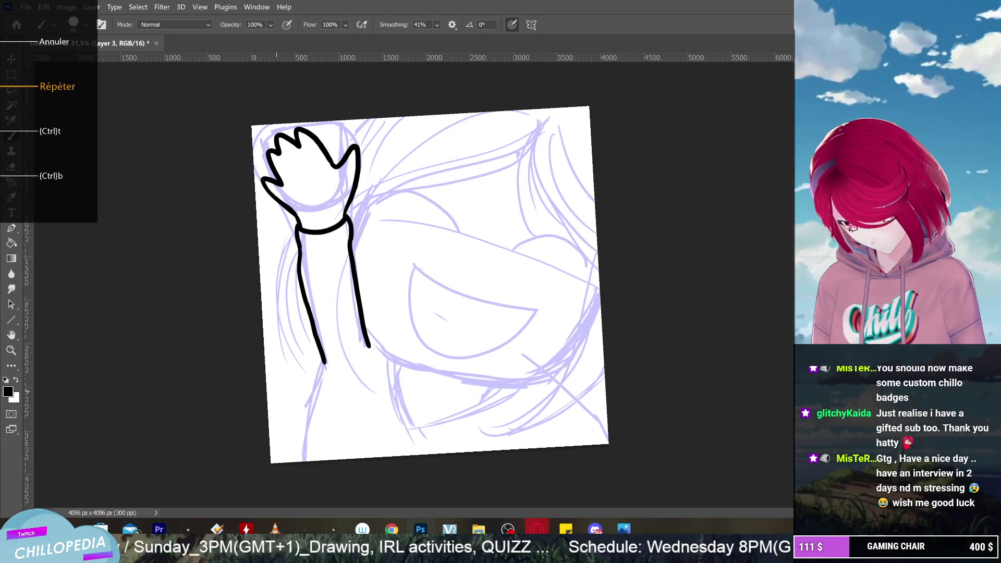
key("ctrl+z")
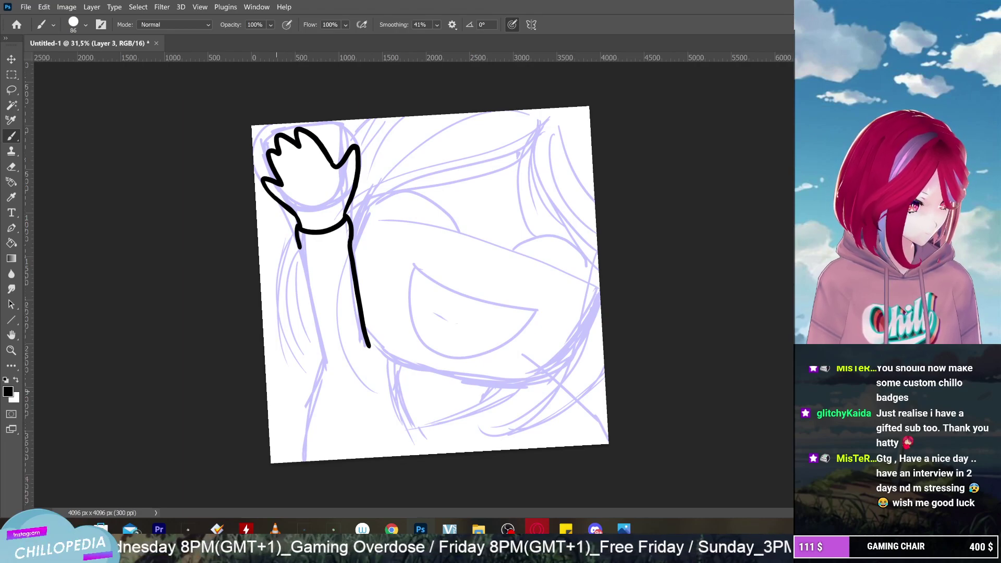
Set the brush smoothing to 76% and ink the forearm's outer edge from the cuff's short sleeve edge down to the elbow
left_click(436, 25)
left_click_drag(465, 42, 472, 40)
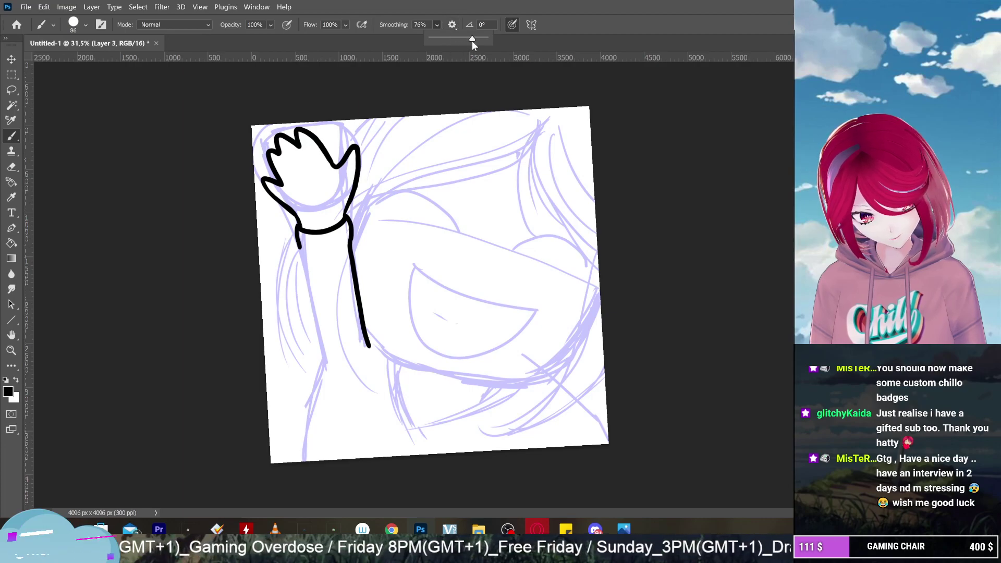
scroll(426, 292, "up", 2)
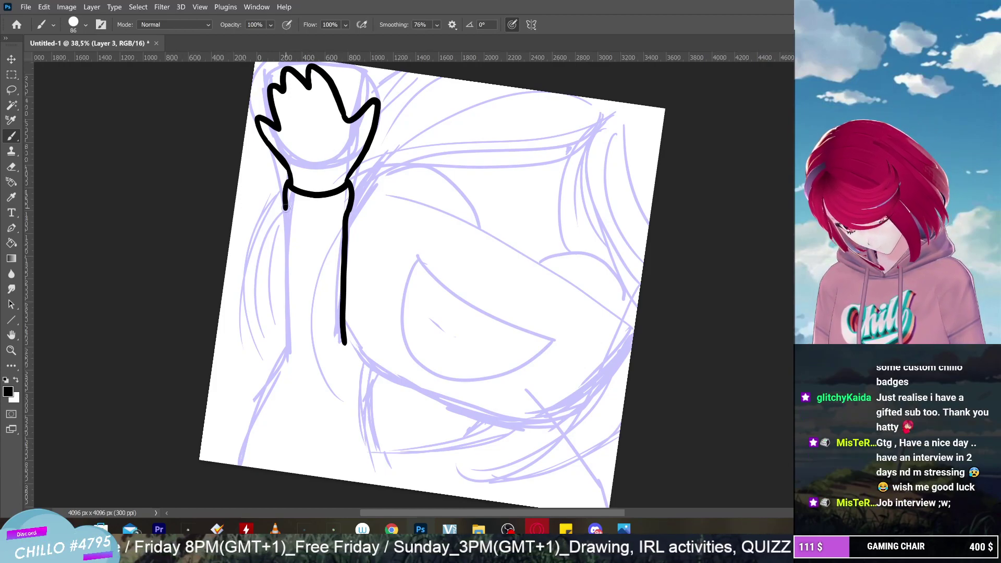
left_click_drag(281, 220, 291, 346)
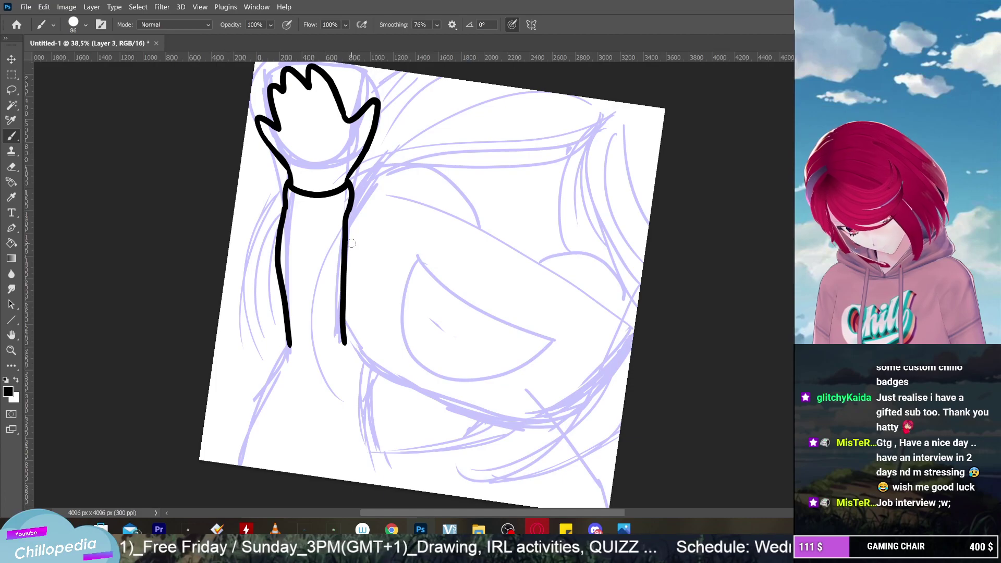
Erase the long face-side sleeve line, taper the cuff's end, and redraw the forearm's inner edge down to the jaw
mouse_move(346, 227)
left_mouse_down()
mouse_move(342, 210)
mouse_move(345, 354)
left_mouse_up()
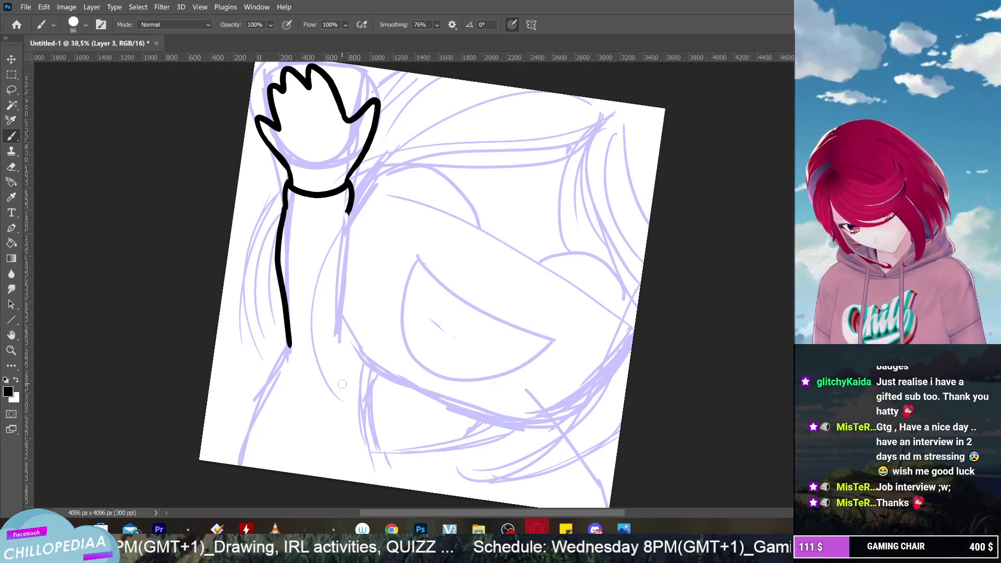
scroll(378, 170, "up", 5)
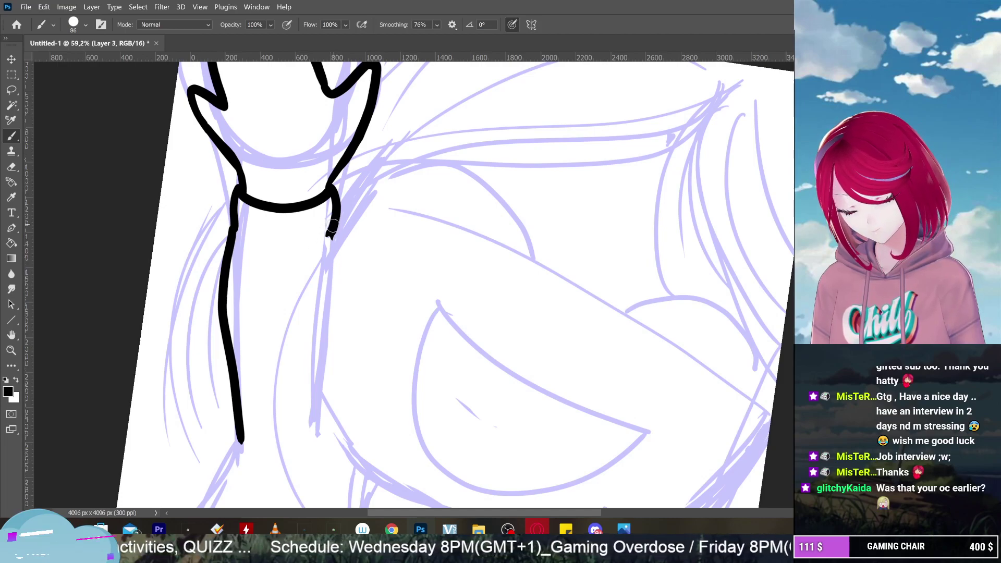
left_click_drag(331, 227, 312, 253)
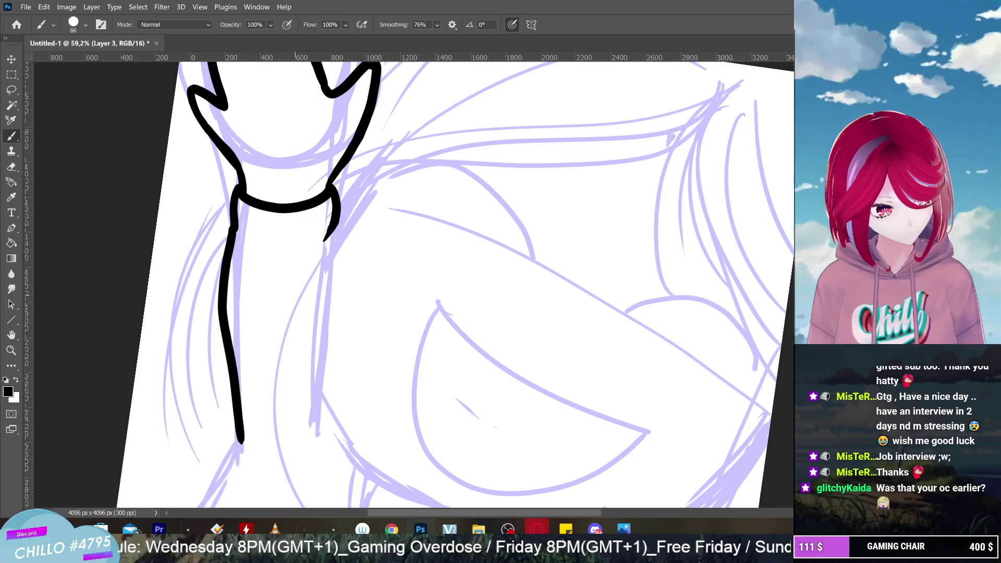
scroll(295, 295, "down", 3)
scroll(295, 295, "up", 2)
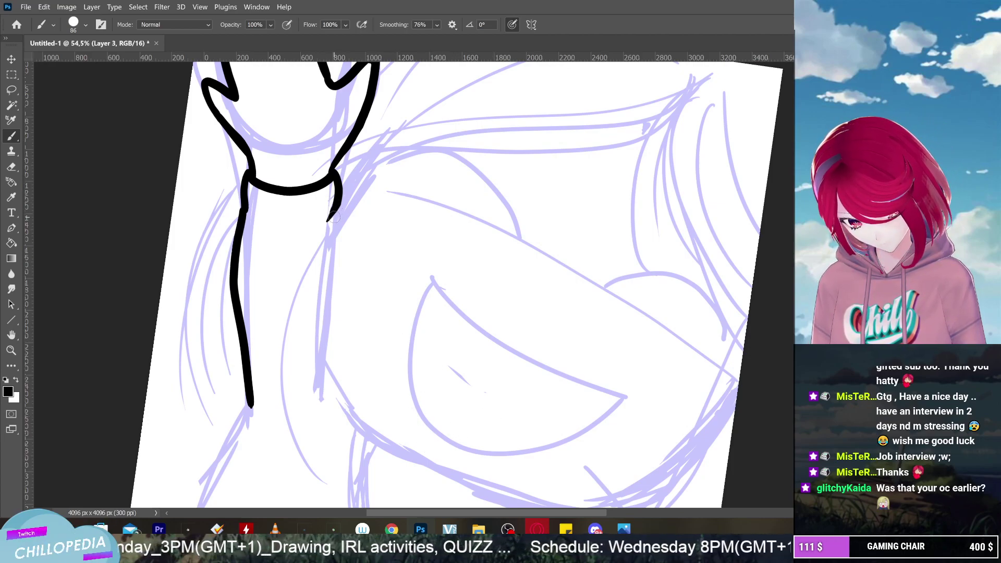
mouse_move(331, 216)
left_mouse_down()
mouse_move(325, 410)
mouse_move(324, 387)
mouse_move(326, 398)
left_mouse_up()
scroll(302, 257, "down", 3)
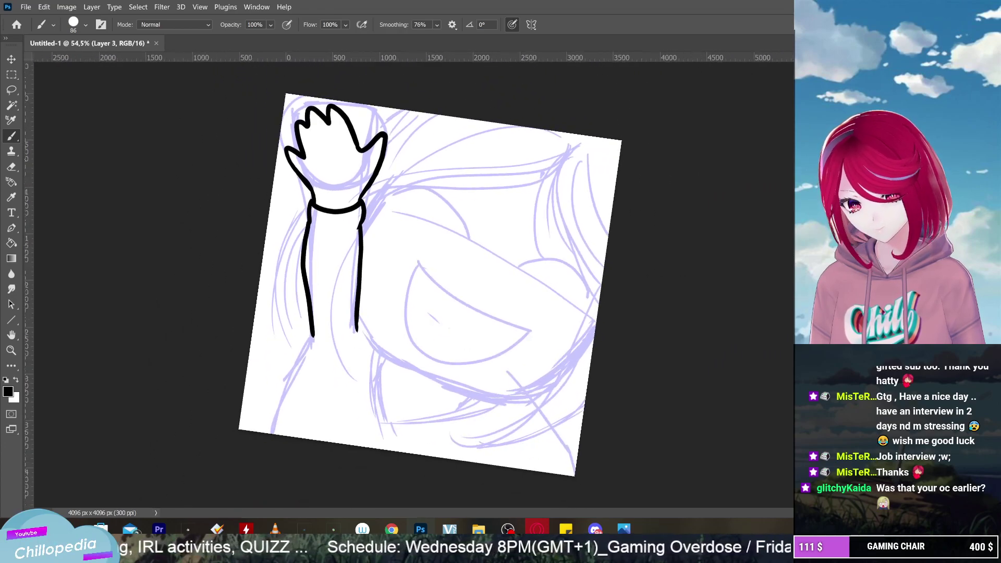
scroll(302, 257, "down", 1)
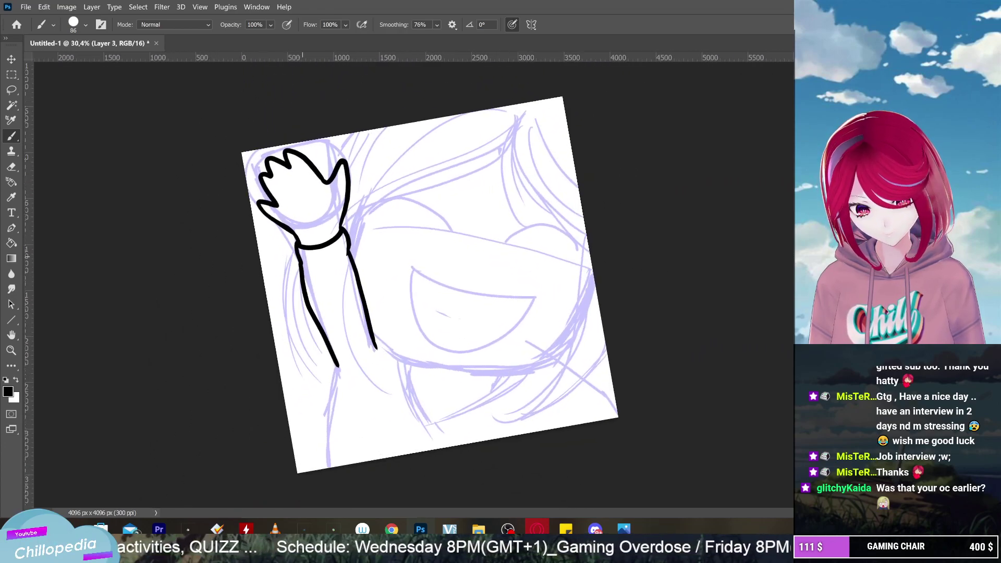
Ink the upper arm's outer edge from the elbow down to the canvas's lower border along the sketch
scroll(302, 257, "up", 2)
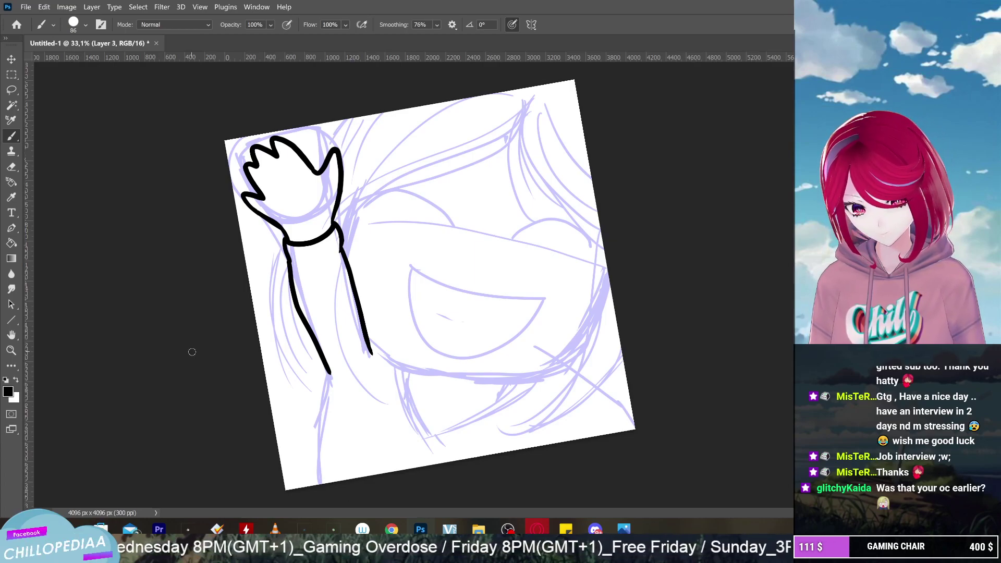
scroll(451, 431, "up", 4)
scroll(491, 71, "down", 2)
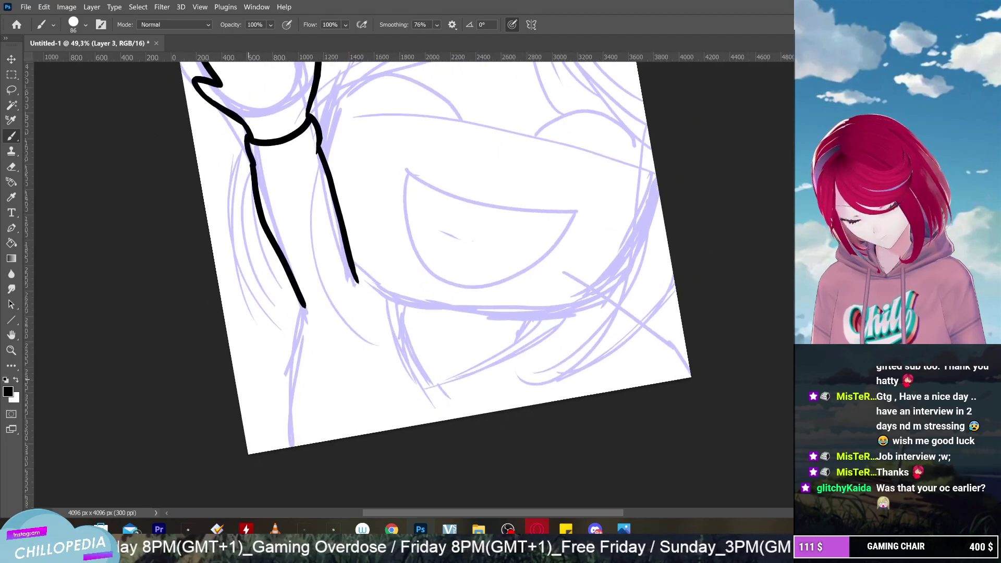
scroll(339, 359, "up", 4)
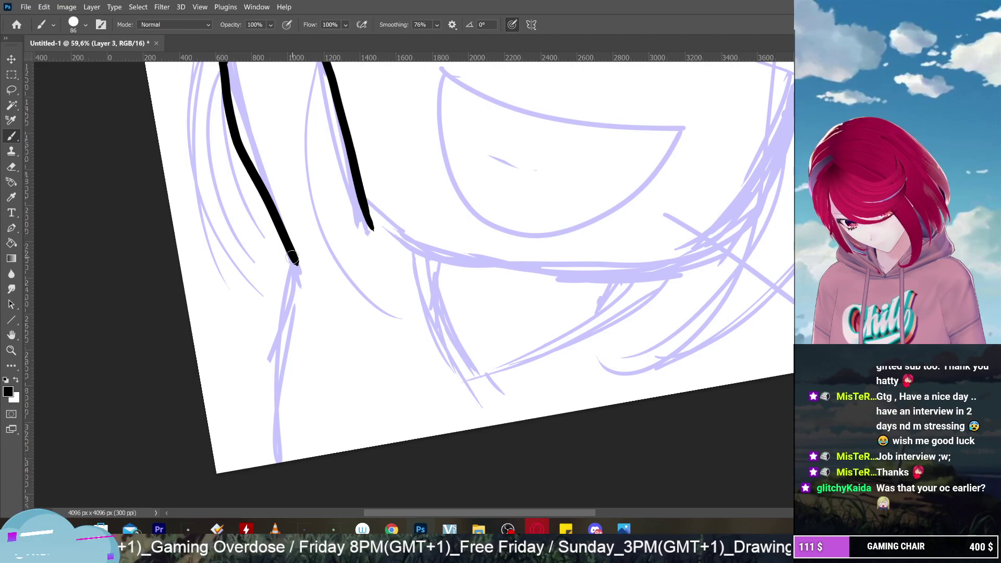
mouse_move(295, 253)
left_mouse_down()
mouse_move(275, 415)
mouse_move(280, 499)
mouse_move(208, 533)
left_mouse_up()
scroll(414, 285, "down", 5)
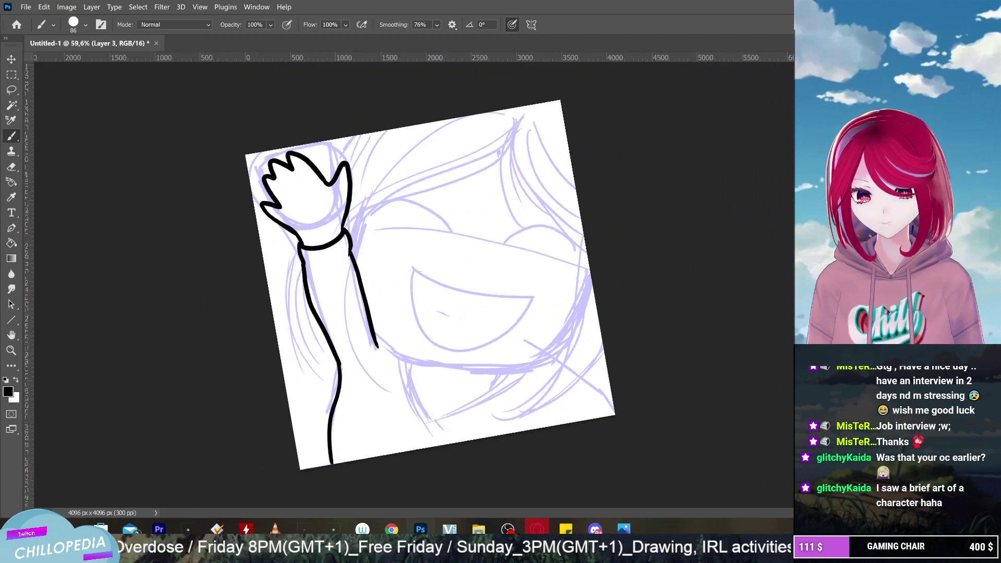
Switch to Layer 4 and set the brush smoothing to 100%
scroll(414, 285, "up", 2)
scroll(441, 266, "up", 1)
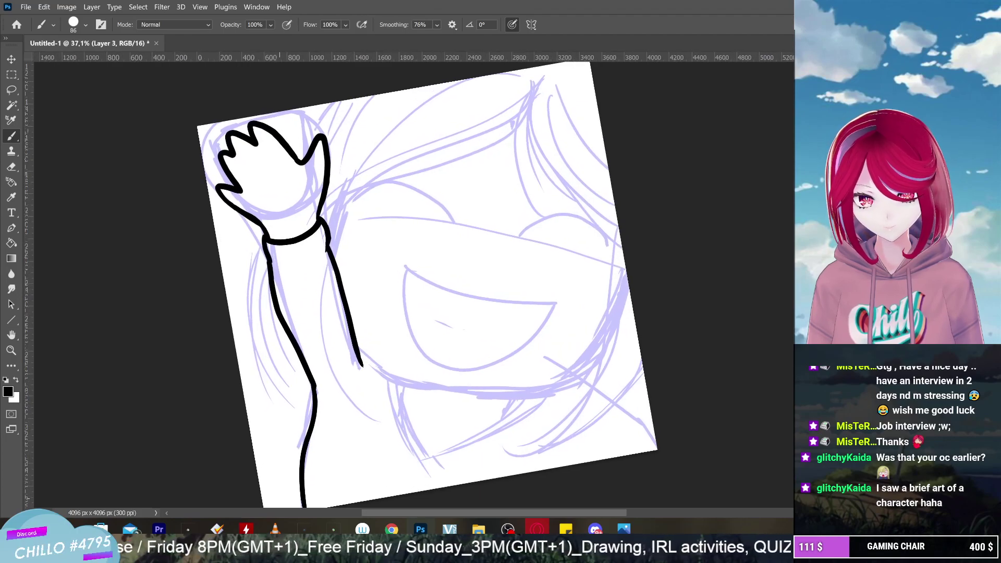
scroll(416, 383, "up", 1)
scroll(414, 285, "down", 1)
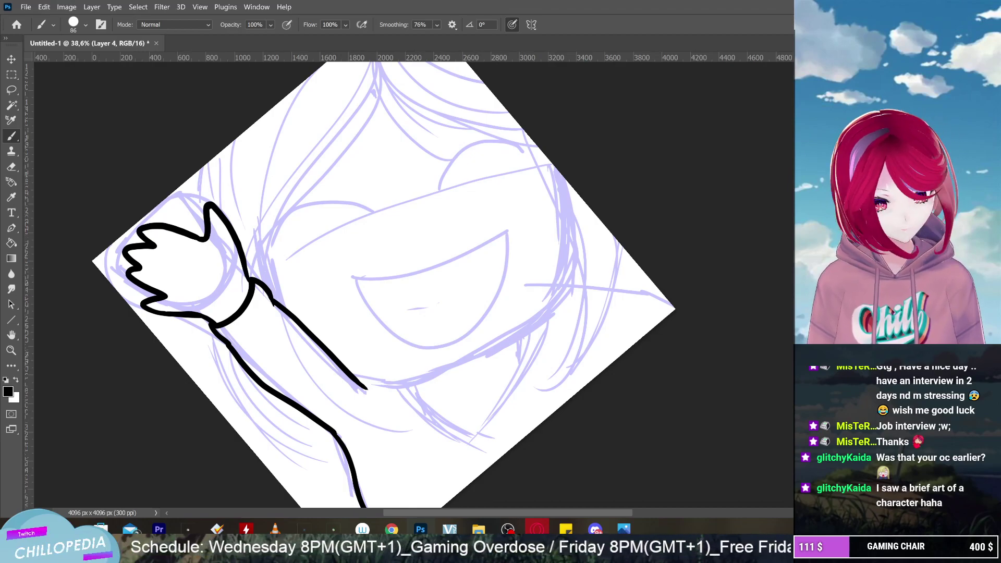
scroll(489, 280, "down", 1)
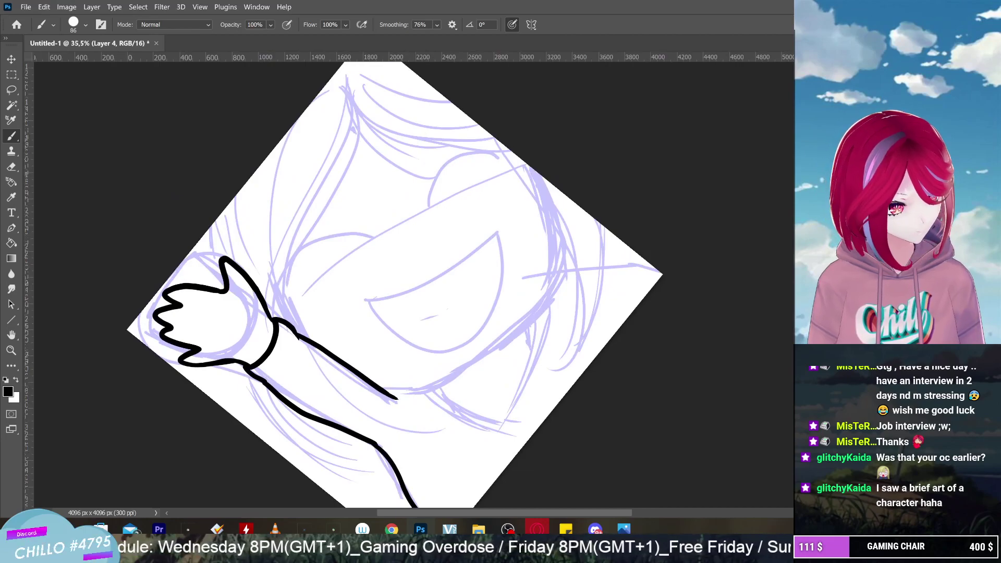
scroll(454, 316, "up", 1)
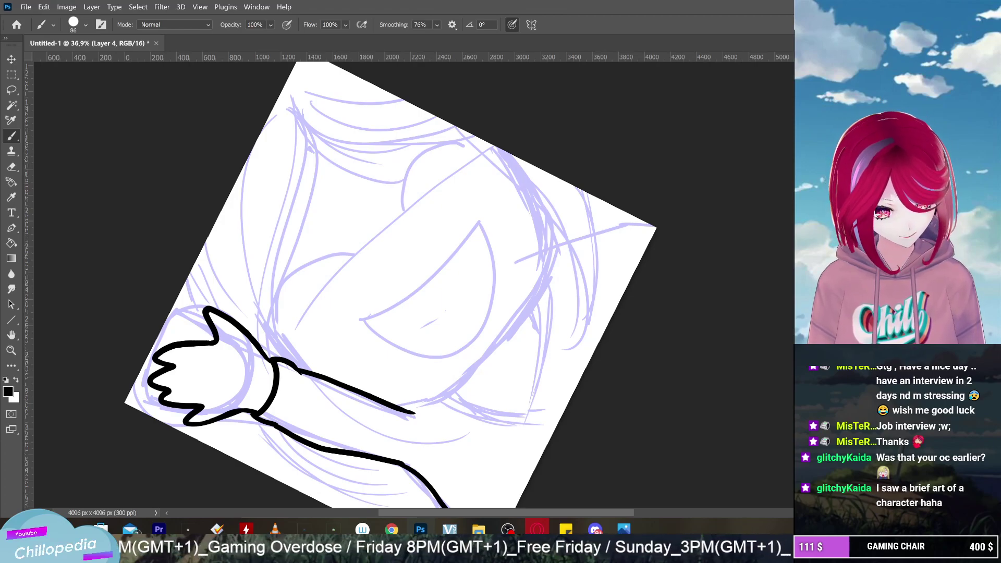
left_click(437, 25)
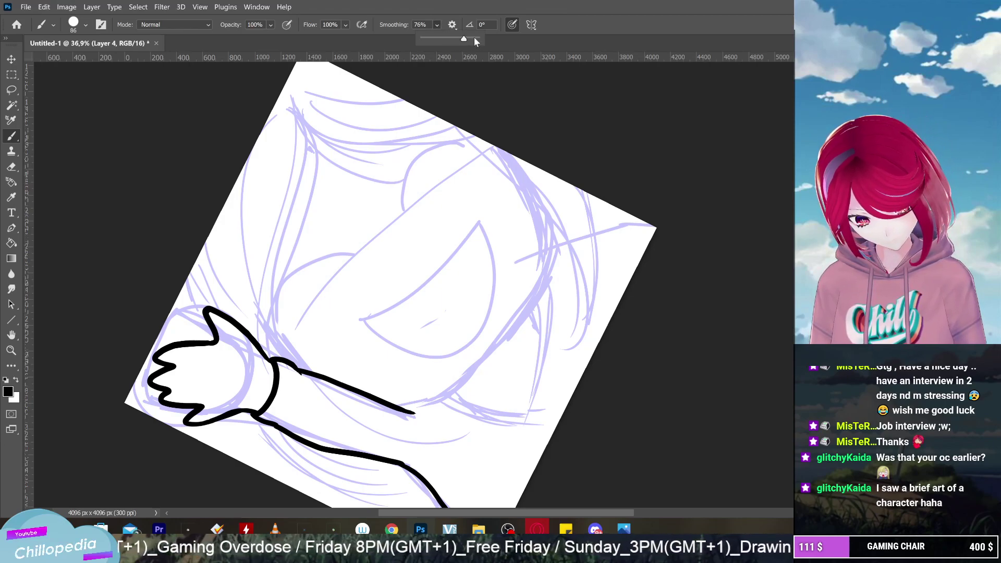
left_click_drag(474, 37, 487, 29)
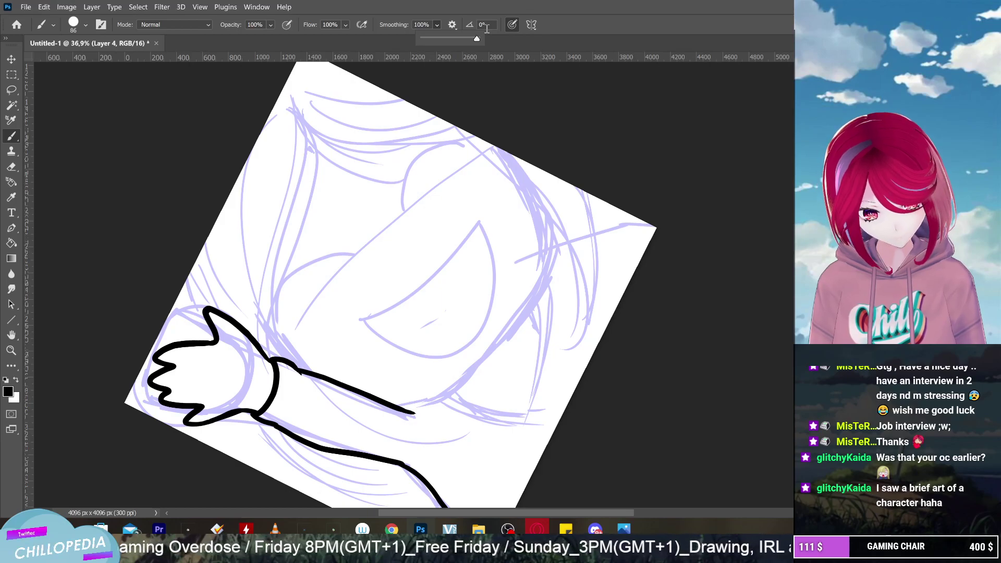
Ink the far cheek with a curved stroke from the canvas edge down to where the jaw begins
scroll(652, 326, "up", 5)
scroll(412, 281, "down", 3)
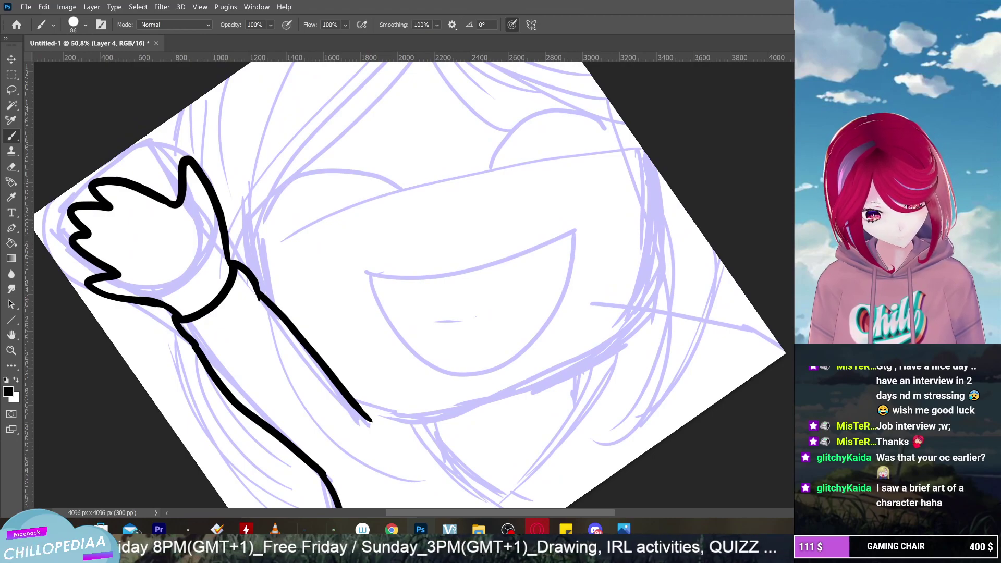
scroll(409, 282, "down", 3)
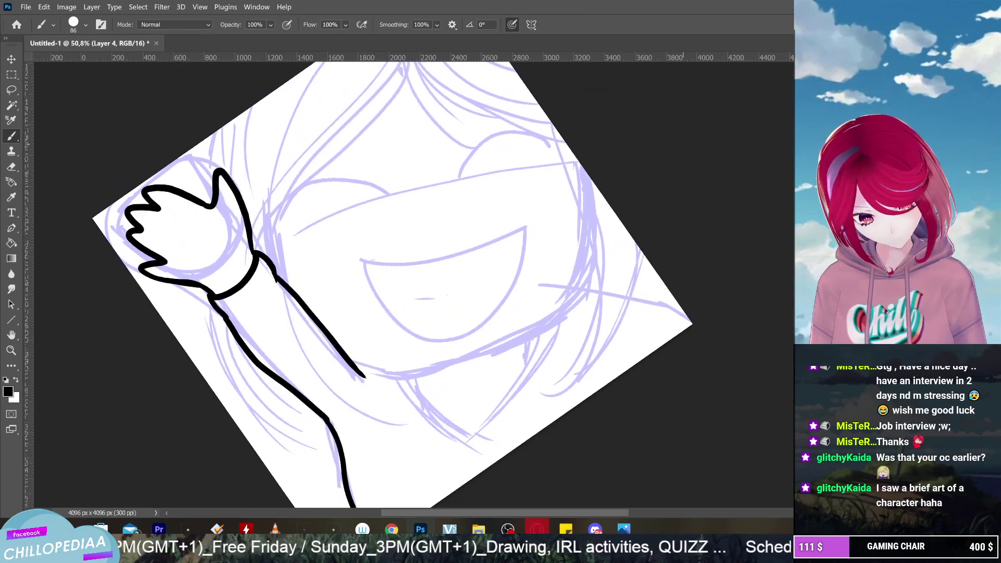
scroll(409, 282, "up", 2)
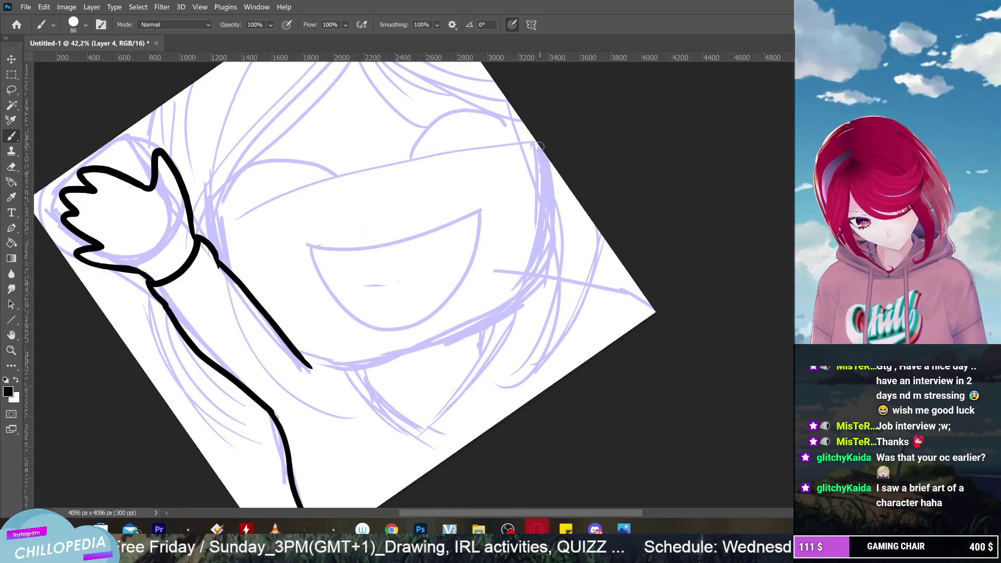
mouse_move(538, 145)
left_mouse_down()
mouse_move(547, 252)
mouse_move(529, 291)
left_mouse_up()
scroll(630, 348, "down", 3)
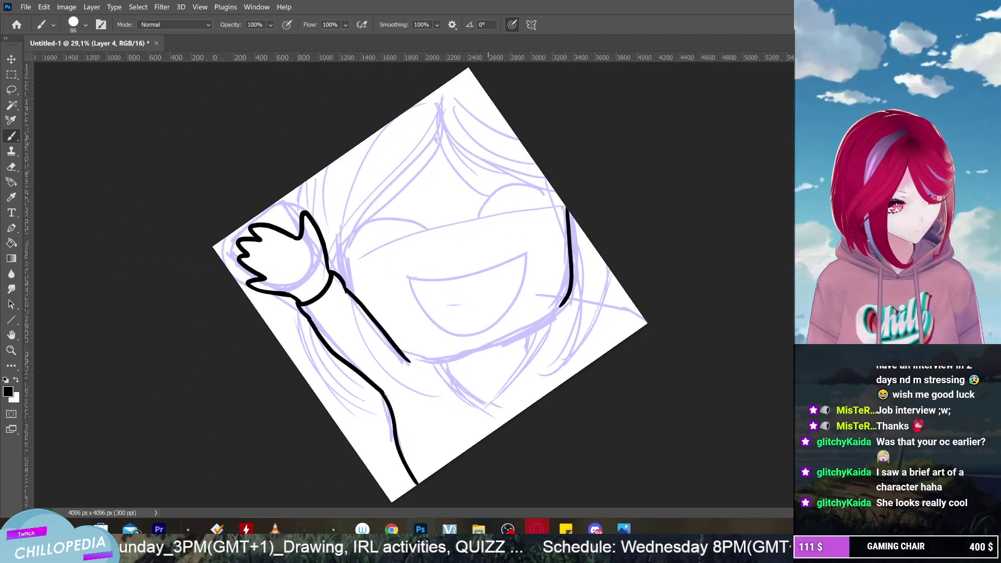
Try to continue the far cheek line along the jaw and under the chin to the forearm, and undo the jaw and cheek strokes
scroll(450, 371, "up", 6)
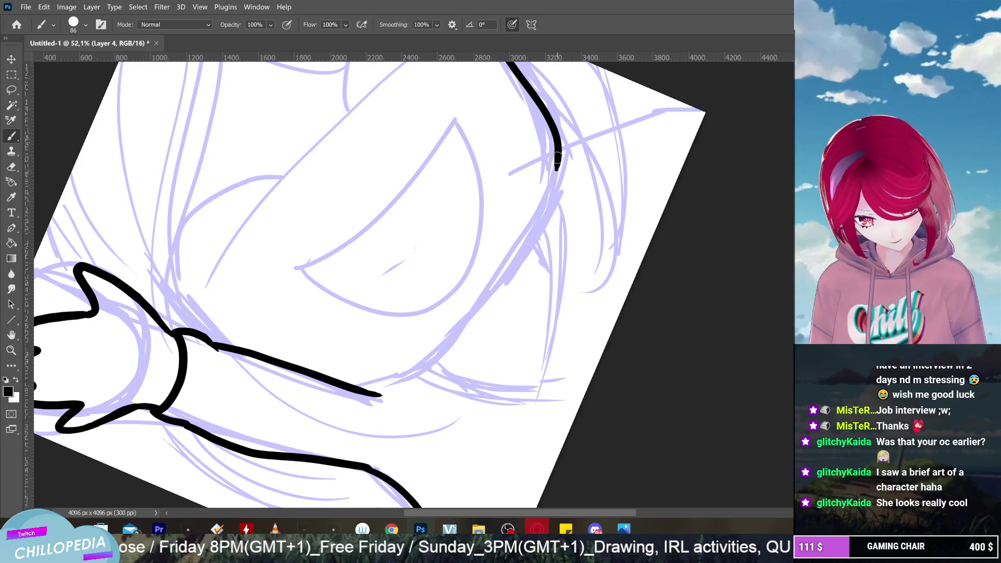
mouse_move(559, 152)
left_mouse_down()
mouse_move(536, 226)
mouse_move(487, 308)
left_mouse_up()
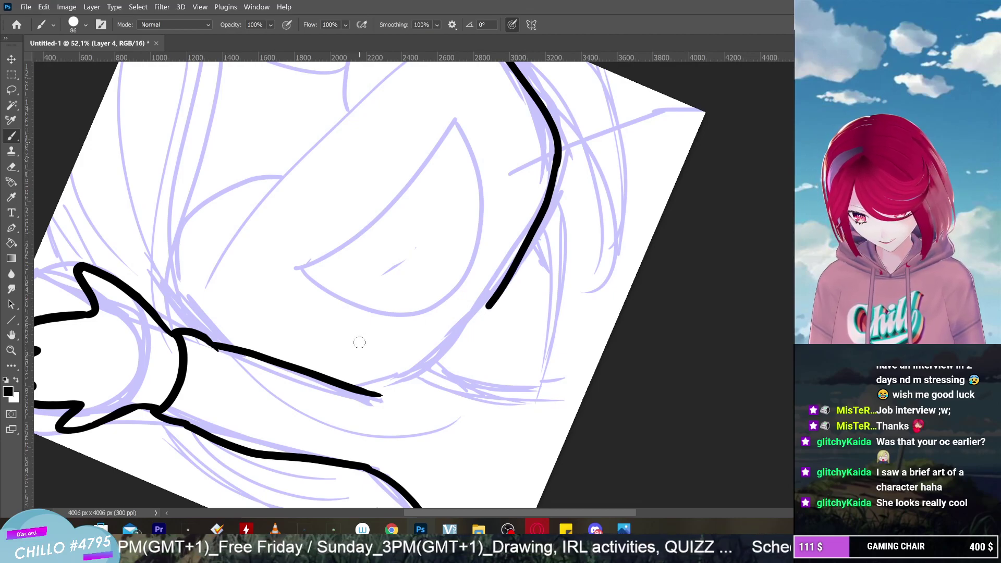
key("ctrl+z")
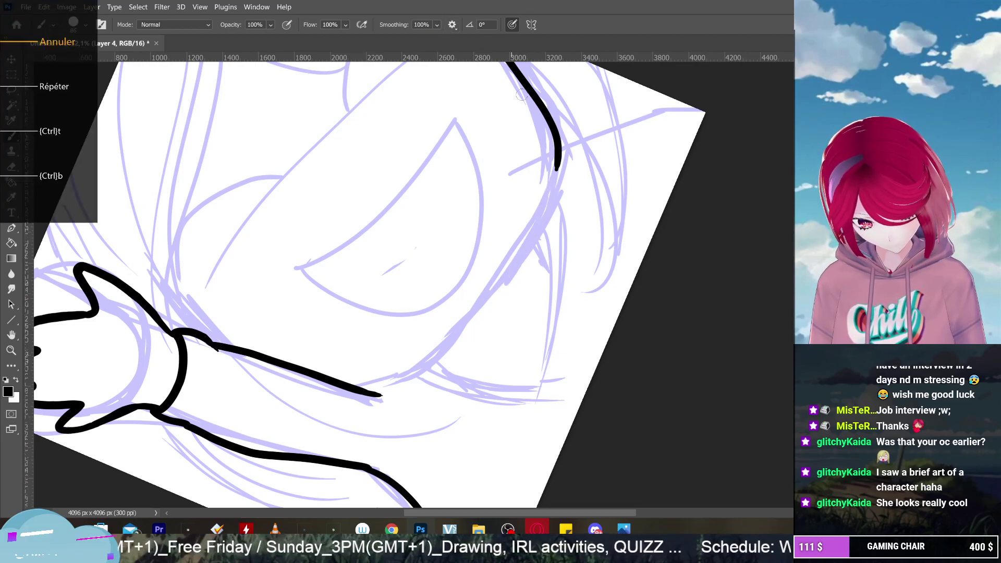
mouse_move(557, 162)
left_mouse_down()
mouse_move(533, 232)
mouse_move(453, 338)
mouse_move(418, 366)
mouse_move(359, 388)
left_mouse_up()
scroll(359, 389, "down", 5)
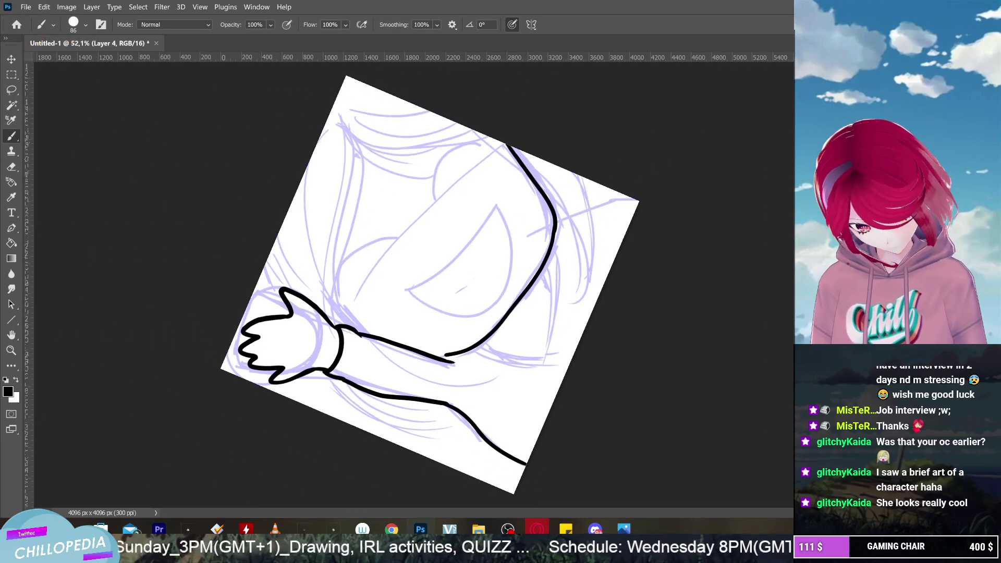
scroll(430, 285, "down", 3)
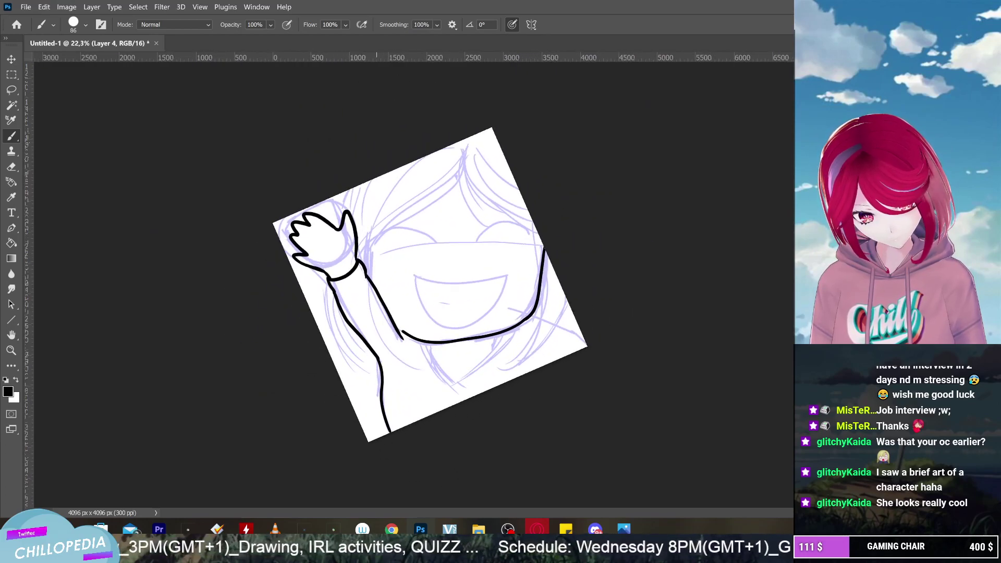
key("ctrl+z")
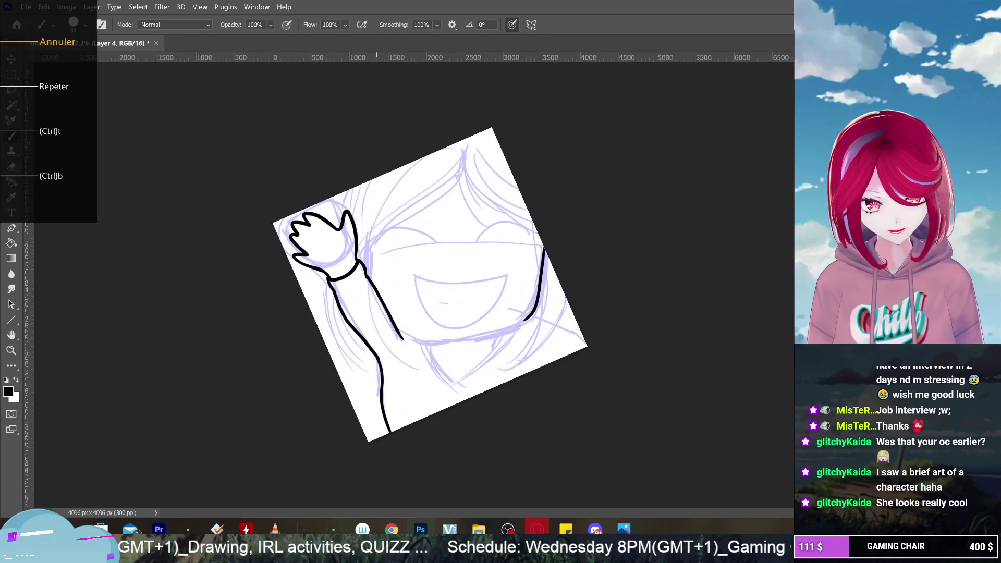
key("ctrl+z")
scroll(444, 316, "up", 4)
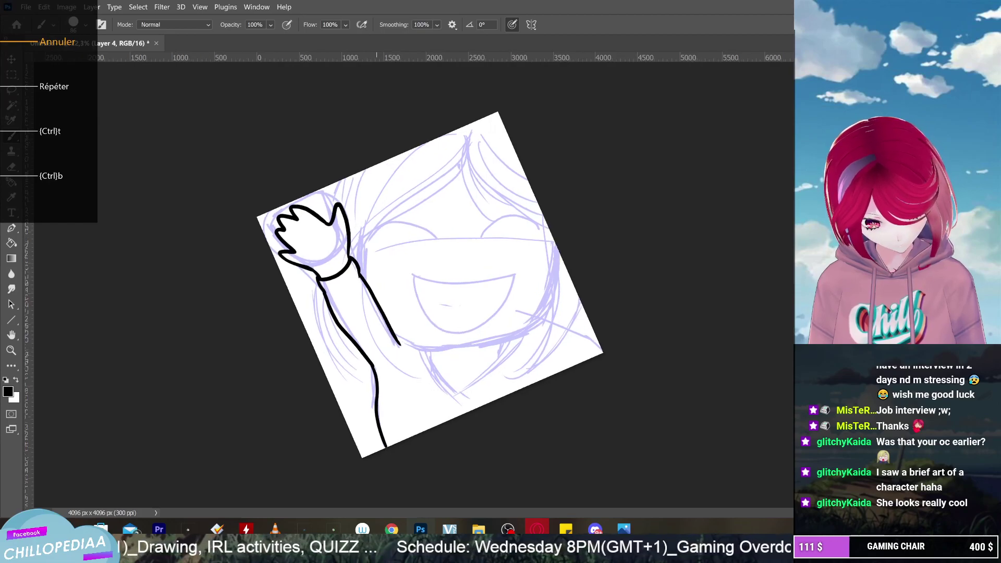
Ink the lower face outline in one U-shaped stroke from the hand-side cheek around the chin to the far cheek, undoing and redrawing earlier tries
scroll(441, 304, "down", 4)
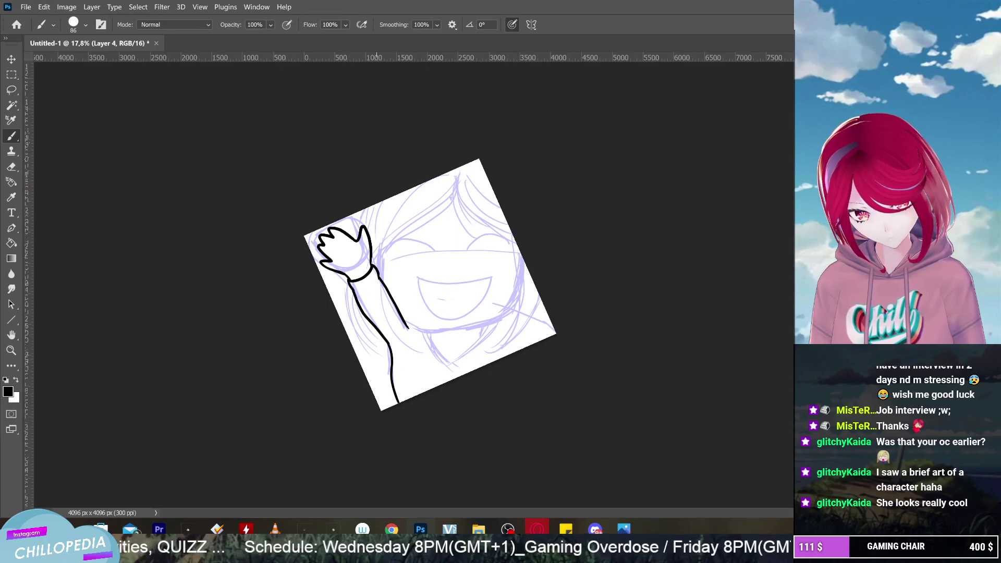
mouse_move(381, 254)
left_mouse_down()
mouse_move(384, 315)
mouse_move(420, 348)
left_mouse_up()
key("ctrl+z")
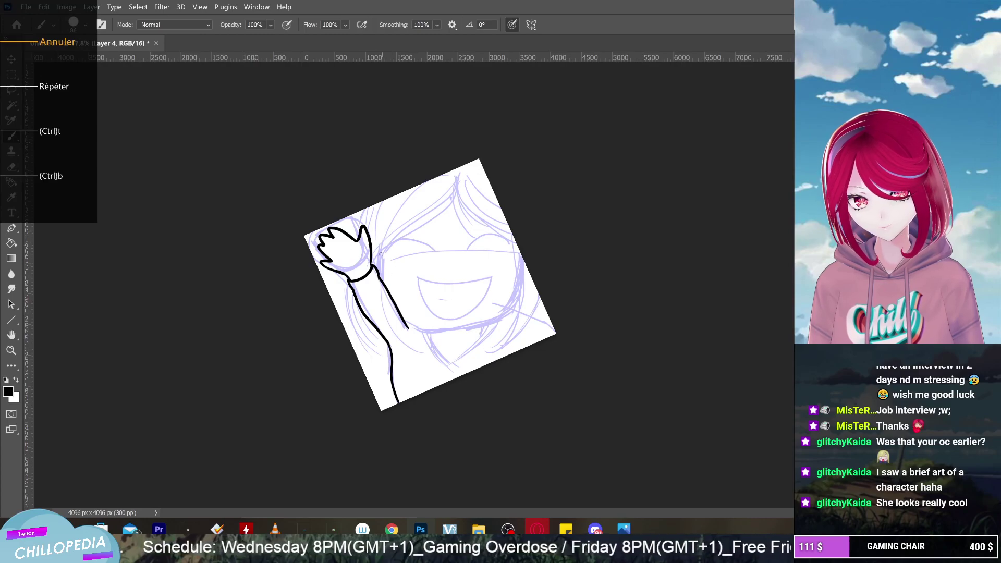
mouse_move(382, 254)
left_mouse_down()
mouse_move(413, 325)
mouse_move(450, 332)
mouse_move(491, 324)
mouse_move(524, 265)
left_mouse_up()
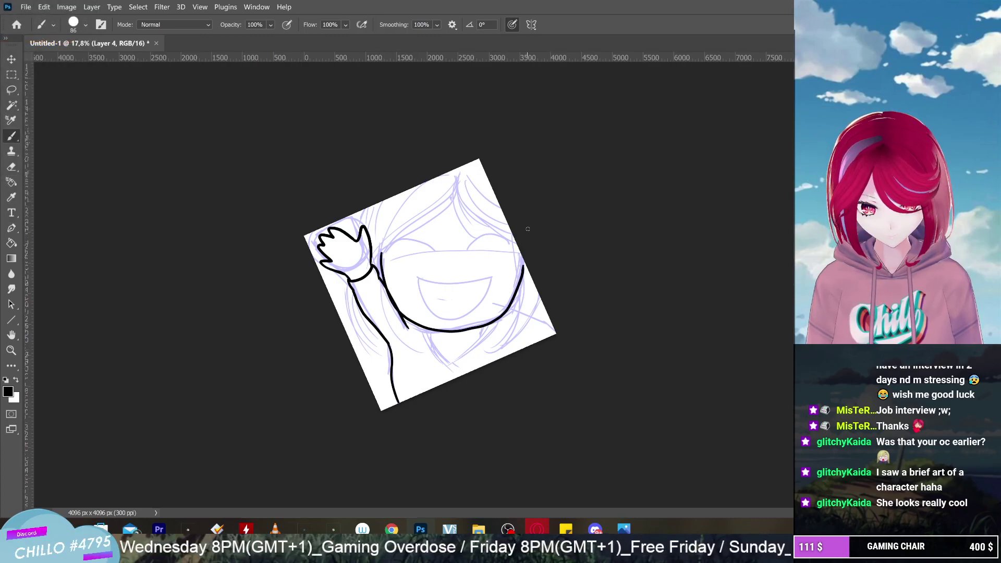
key("ctrl+z")
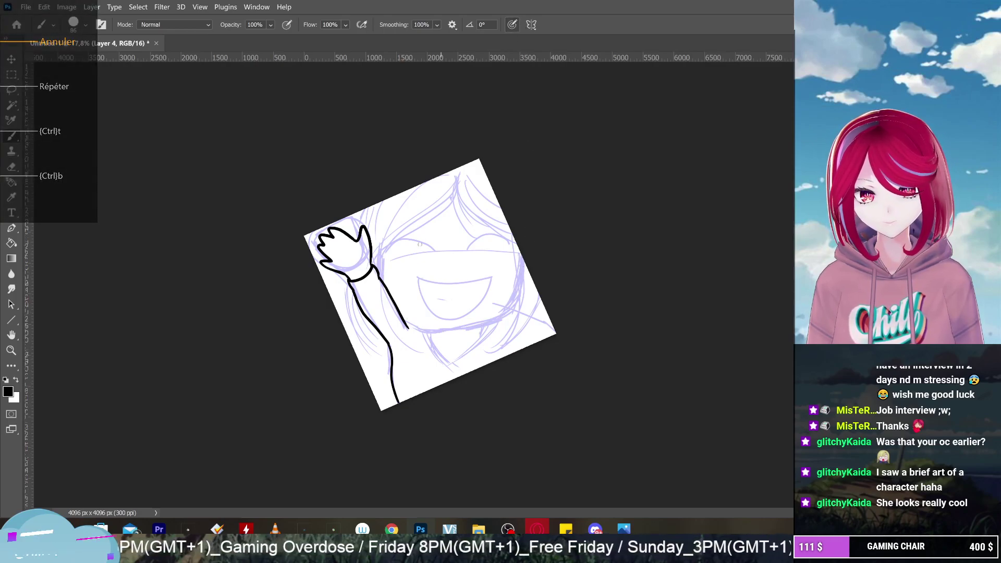
mouse_move(381, 254)
left_mouse_down()
mouse_move(399, 324)
mouse_move(413, 330)
mouse_move(471, 337)
mouse_move(520, 276)
left_mouse_up()
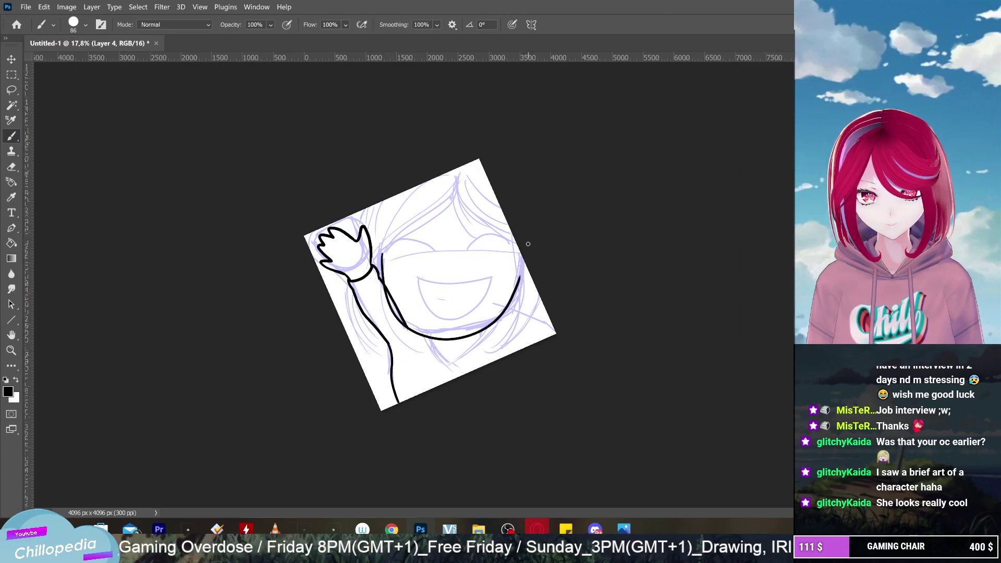
Undo the face outline and redraw it as a flatter U-shaped stroke from the far cheek under the chin to the hand-side cheek
key("ctrl+z")
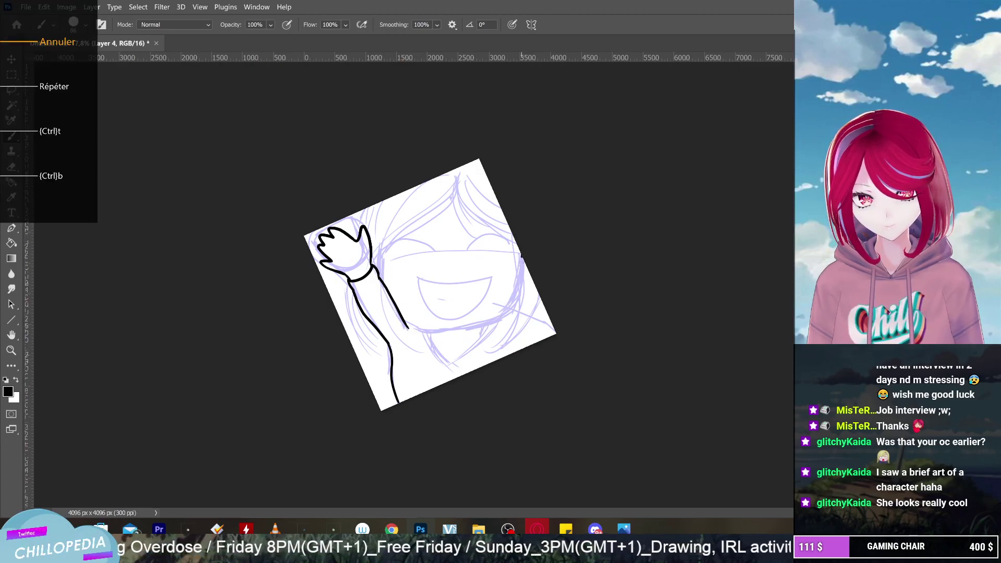
mouse_move(521, 255)
left_mouse_down()
mouse_move(520, 288)
mouse_move(498, 316)
mouse_move(453, 328)
mouse_move(409, 325)
mouse_move(382, 282)
left_mouse_up()
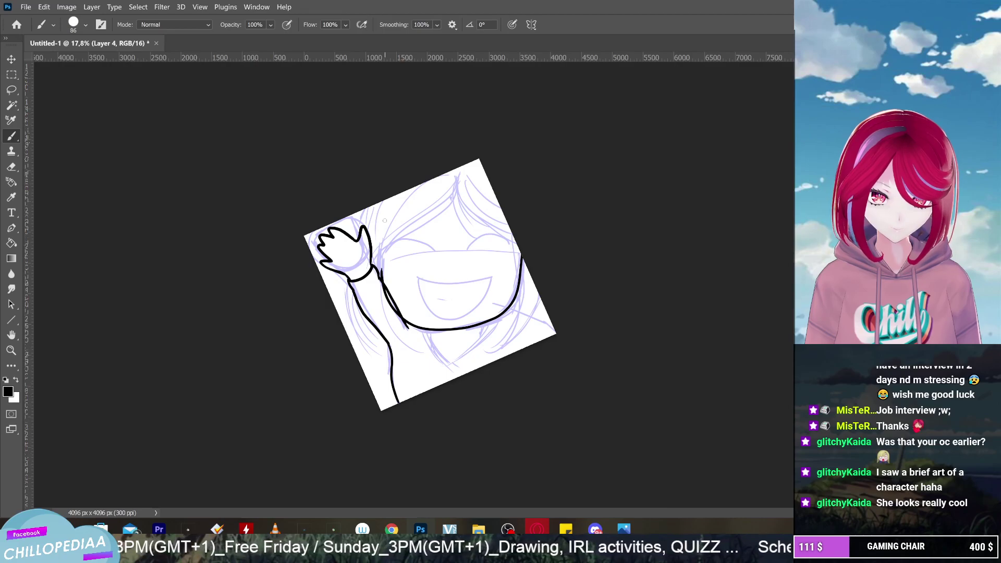
Ink two short neck lines below the chin and a V-shaped neckline around them, undoing a first neckline stroke
scroll(437, 286, "up", 5)
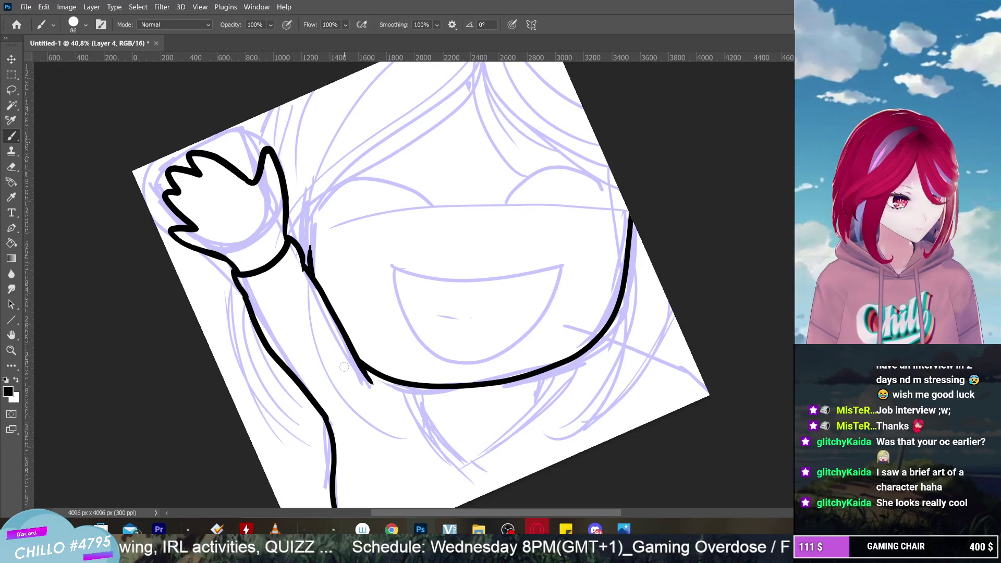
scroll(344, 366, "down", 5)
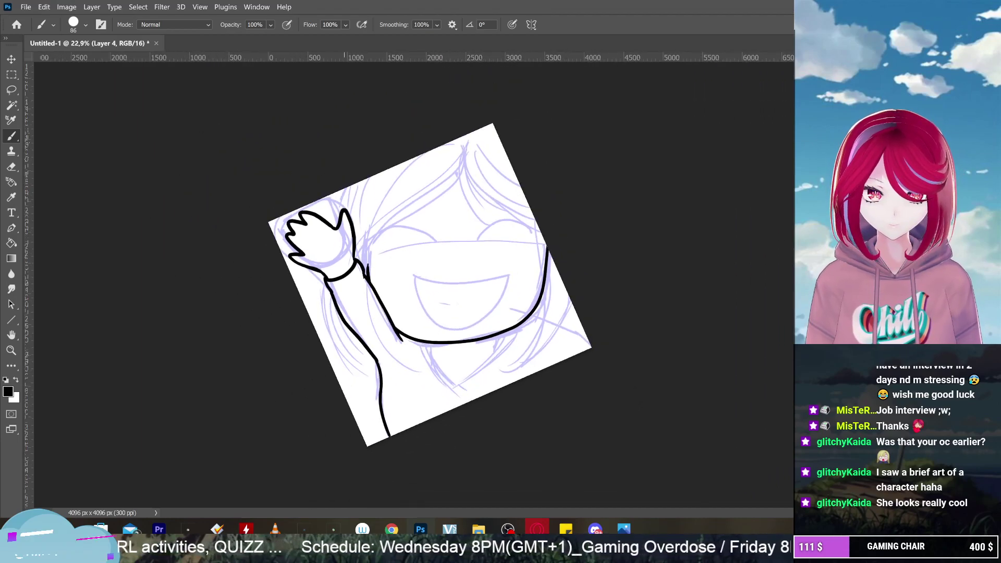
scroll(436, 302, "up", 1)
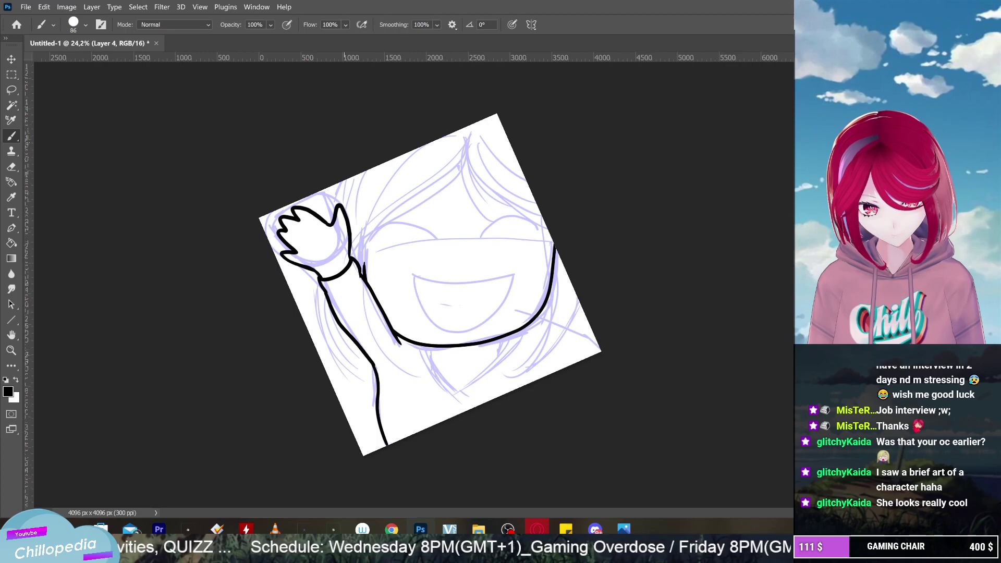
scroll(430, 281, "up", 2)
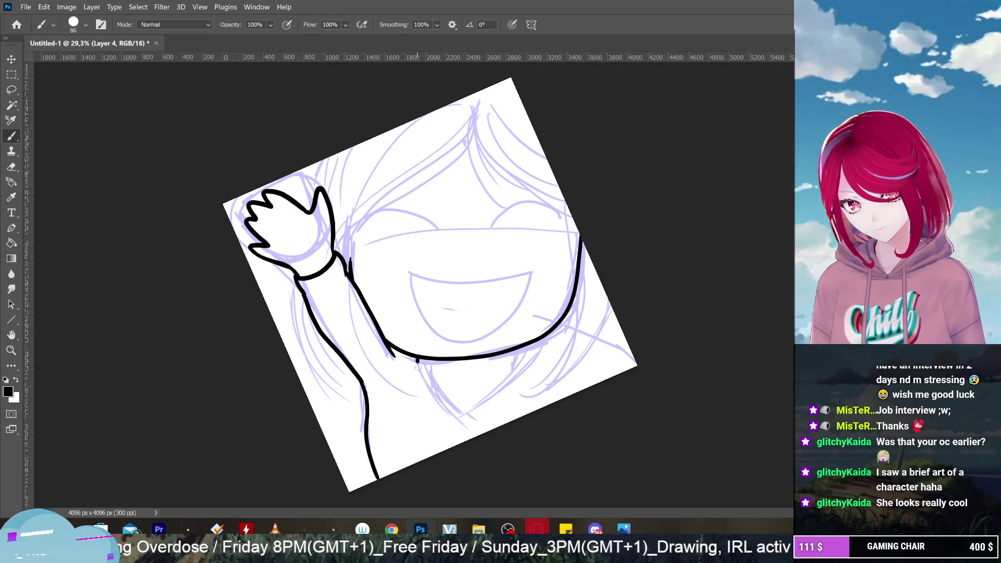
left_click_drag(417, 359, 464, 422)
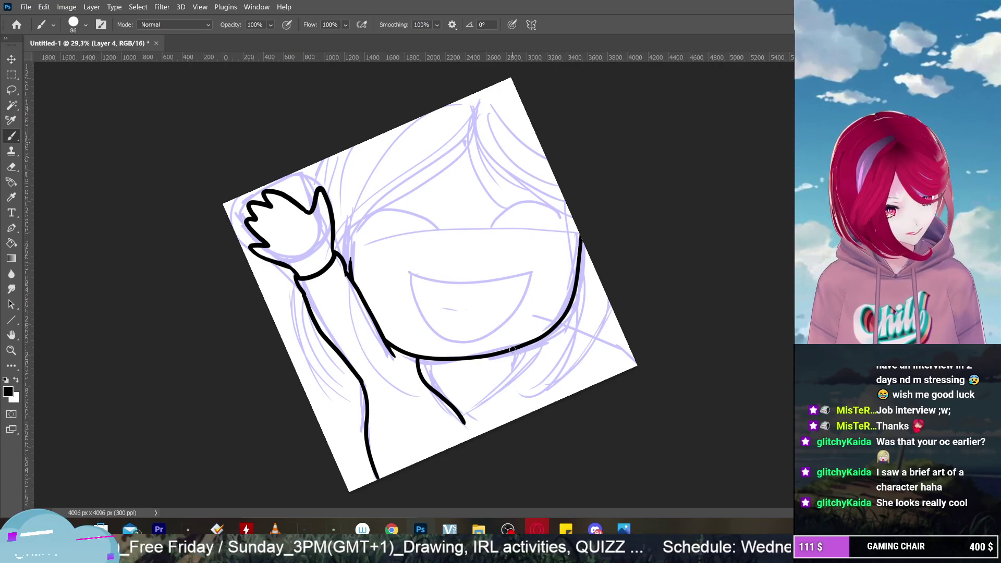
key("ctrl+z")
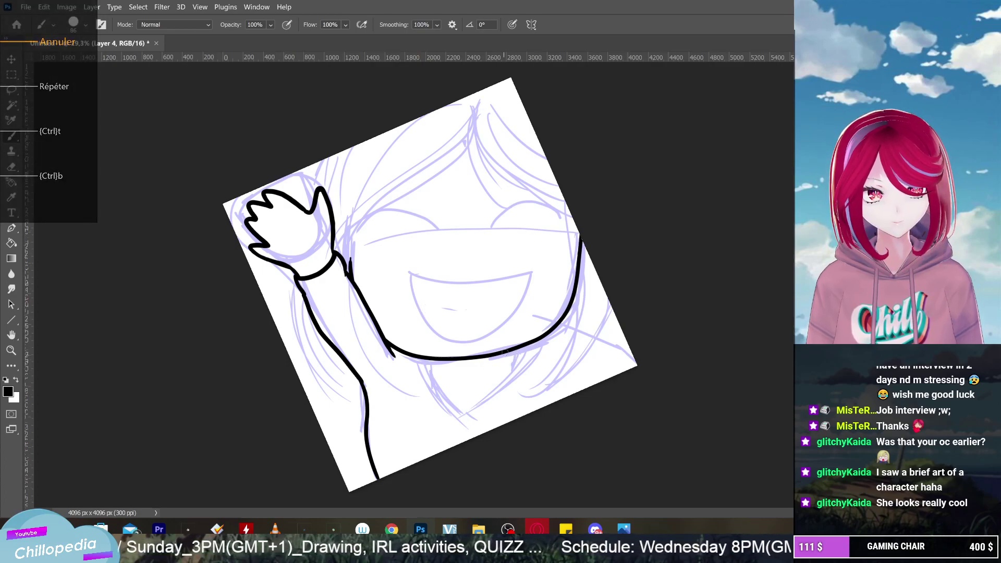
mouse_move(510, 352)
left_mouse_down()
mouse_move(506, 363)
mouse_move(506, 350)
left_mouse_up()
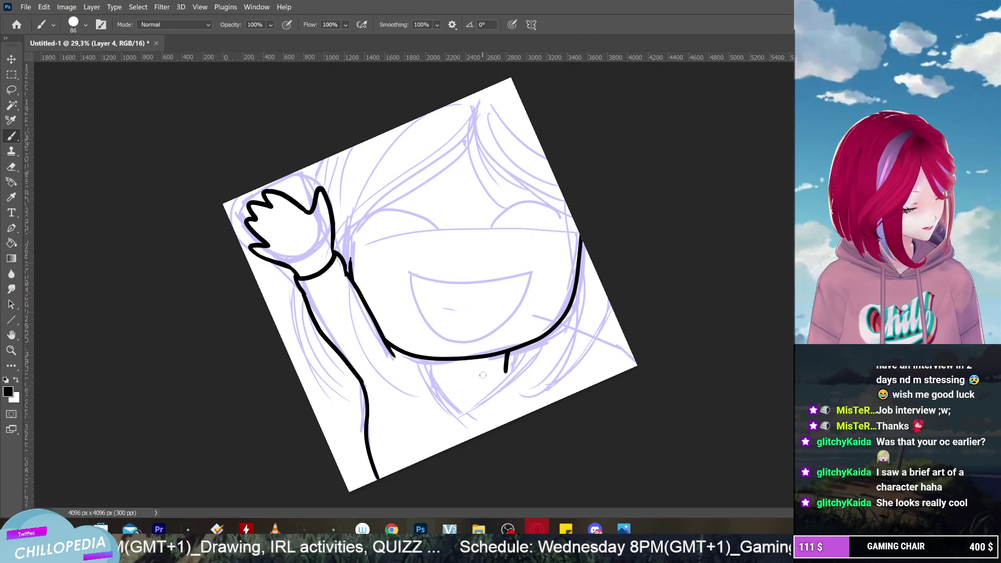
left_click_drag(430, 358, 432, 372)
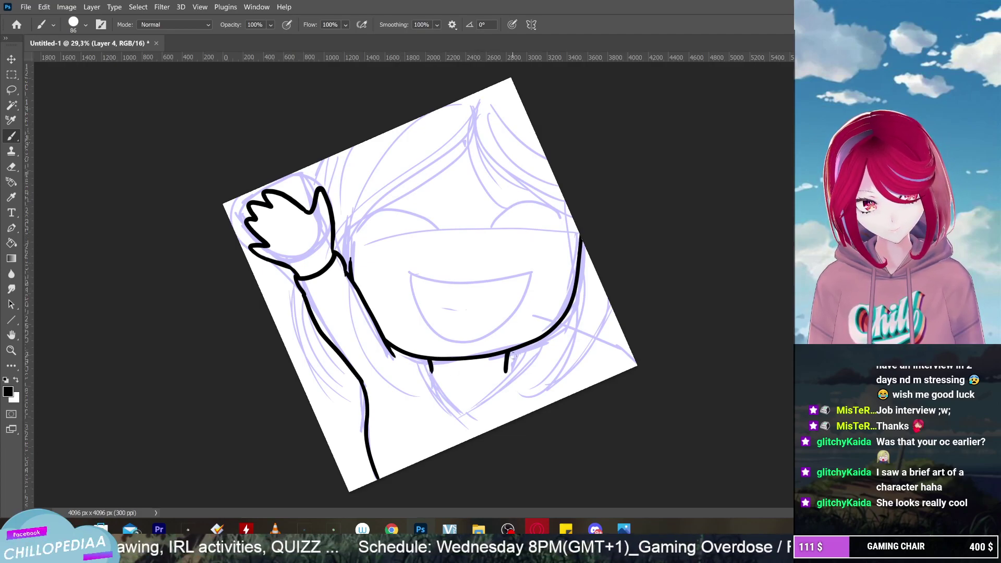
mouse_move(511, 354)
left_mouse_down()
mouse_move(515, 365)
mouse_move(463, 425)
left_mouse_up()
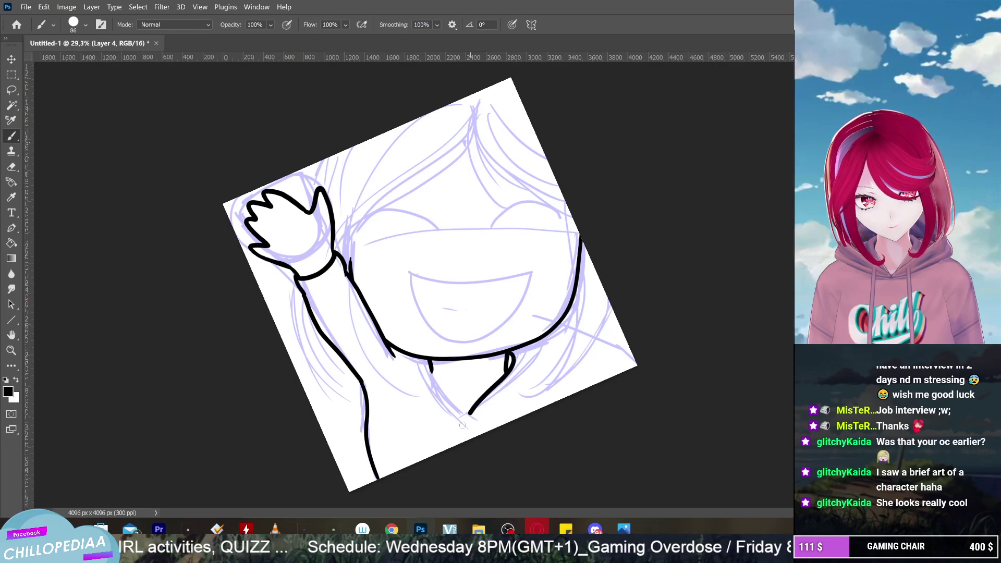
mouse_move(427, 359)
left_mouse_down()
mouse_move(423, 381)
mouse_move(464, 420)
left_mouse_up()
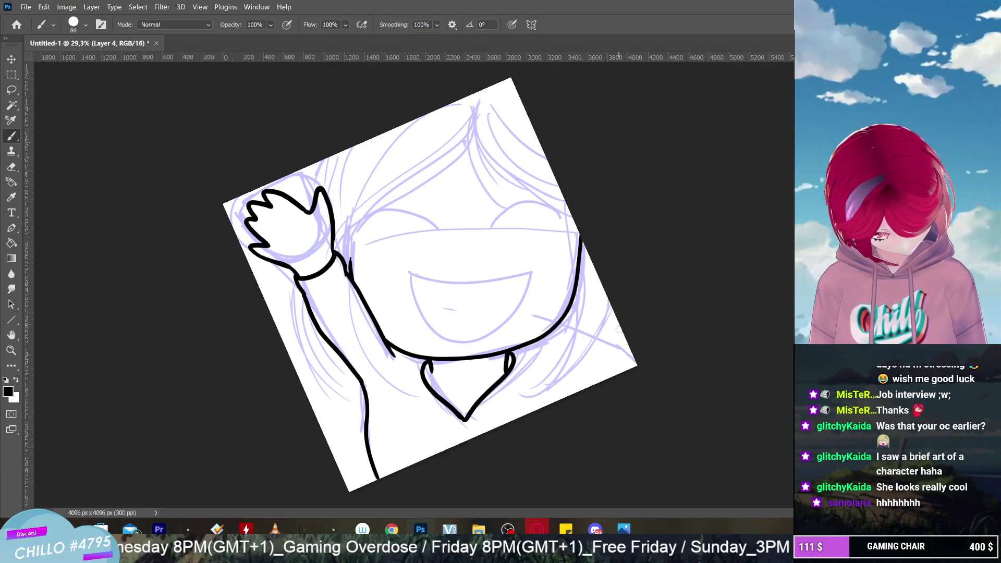
Add a new layer and ink the outer collar curves from both sides of the jaw to the neckline's point
key("ctrl+shift+alt+n")
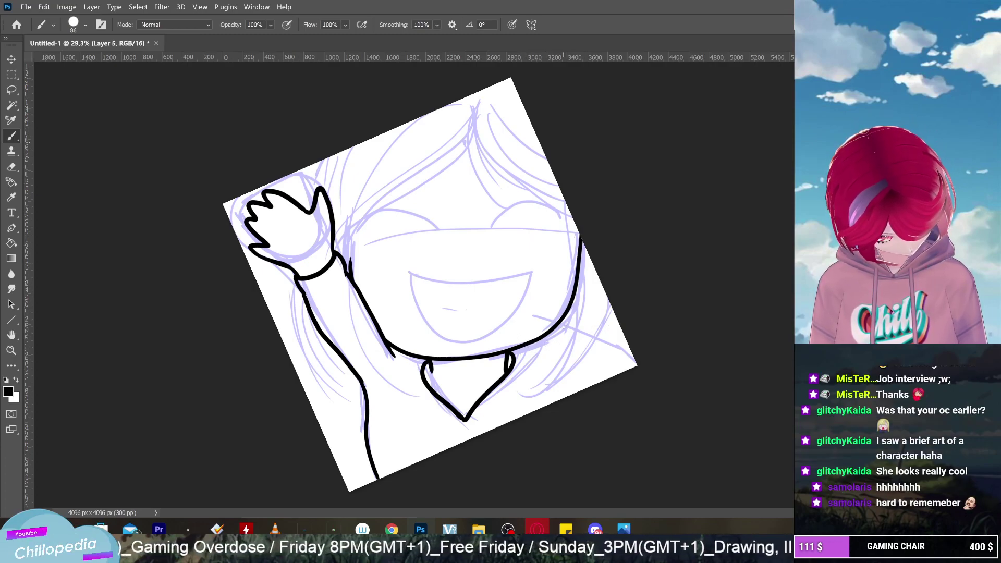
mouse_move(560, 322)
left_mouse_down()
mouse_move(586, 337)
mouse_move(574, 360)
mouse_move(466, 419)
left_mouse_up()
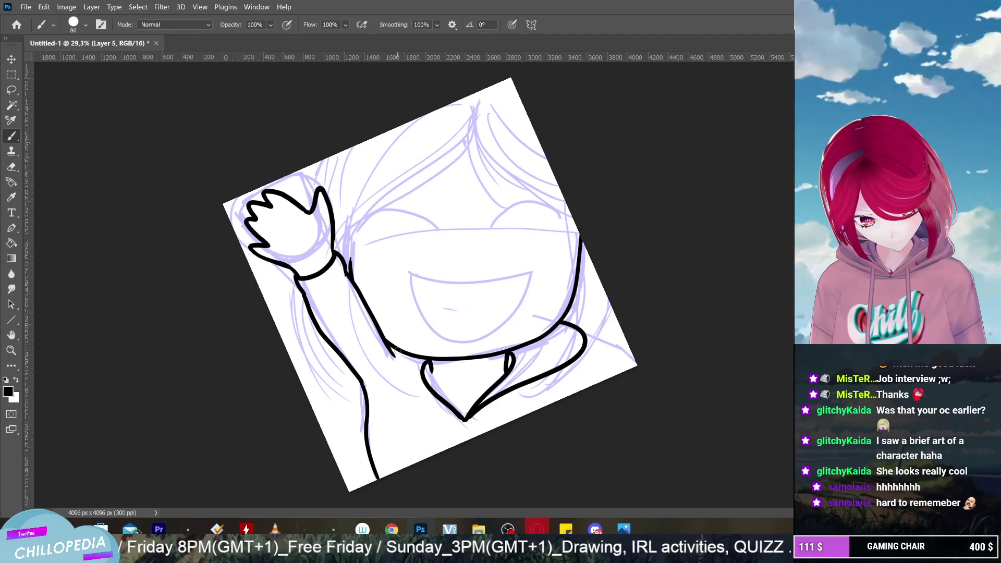
mouse_move(397, 350)
left_mouse_down()
mouse_move(411, 403)
mouse_move(464, 418)
left_mouse_up()
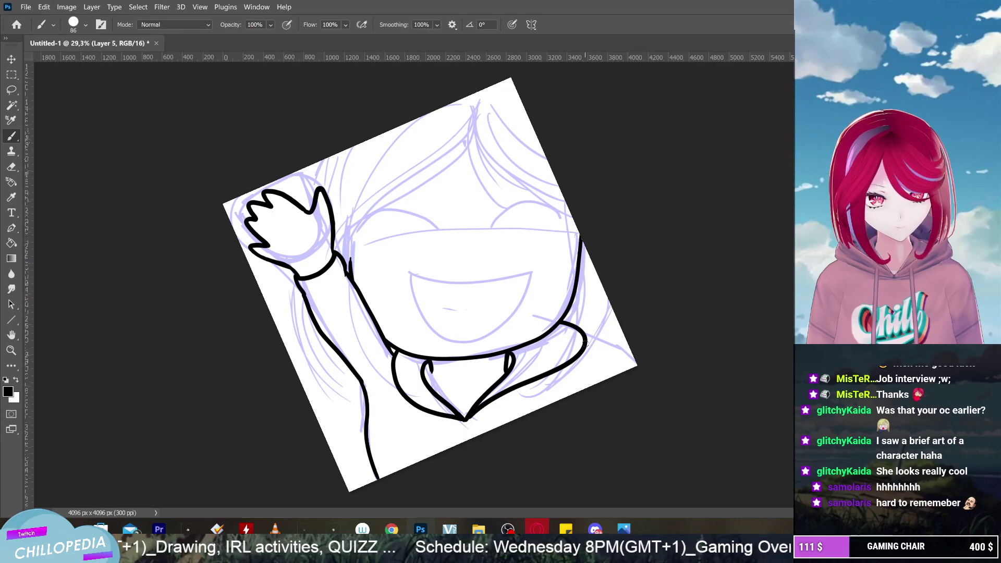
Ink the far shoulder line from the collar to the canvas edge, undoing the first stroke and redrawing it more rounded
mouse_move(585, 345)
left_mouse_down()
mouse_move(647, 392)
mouse_move(589, 468)
left_mouse_up()
scroll(647, 392, "down", 5)
key("r")
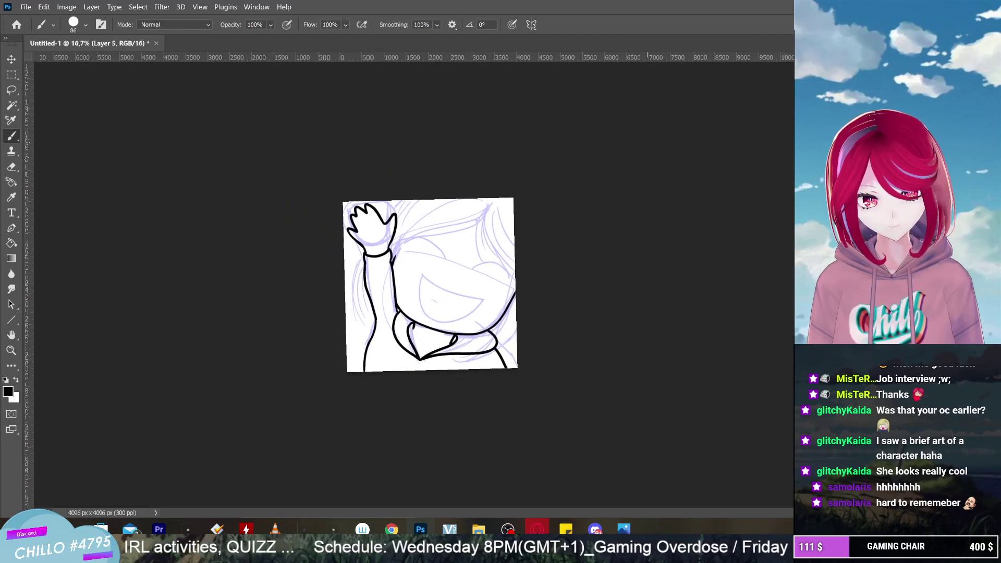
scroll(430, 284, "up", 2)
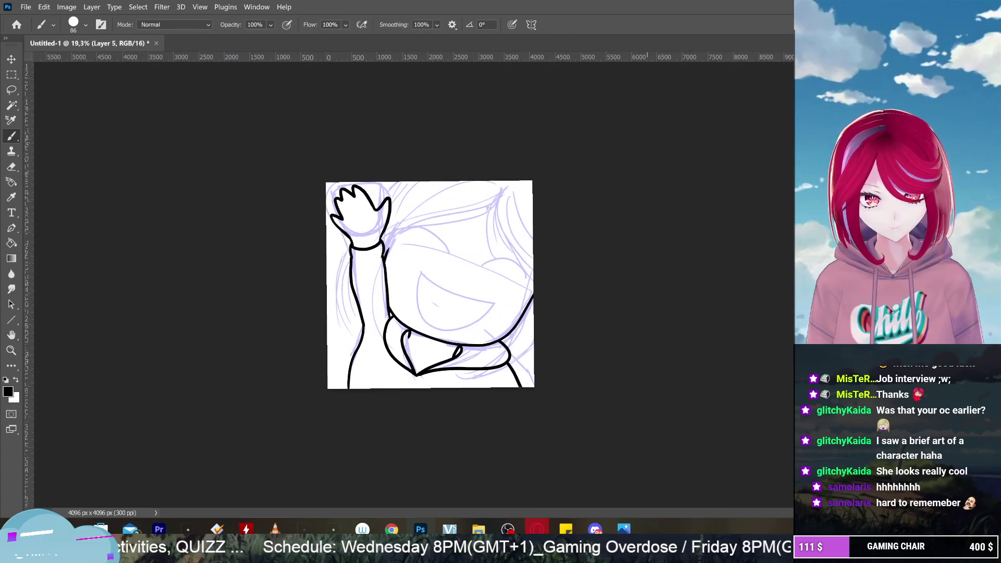
key("ctrl+z")
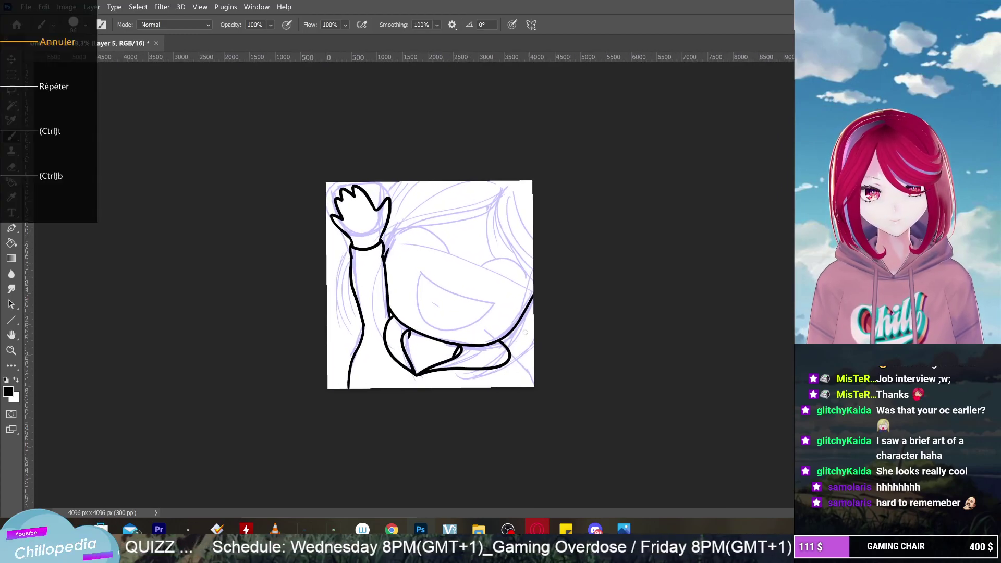
left_click_drag(505, 357, 530, 404)
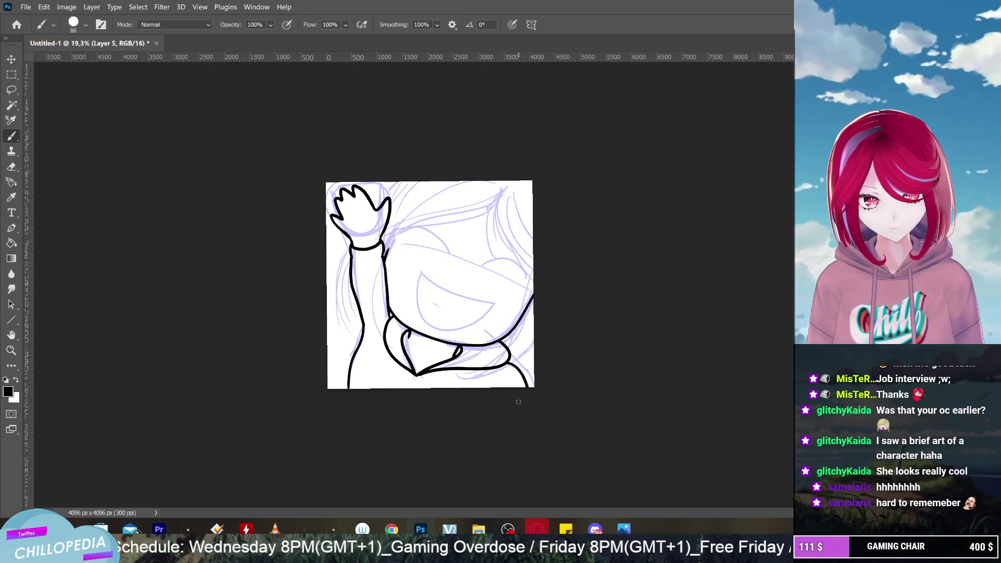
Outline both closed smiling eyes as curved, tapered lash shapes with a flick at each outer corner
scroll(519, 402, "down", 3)
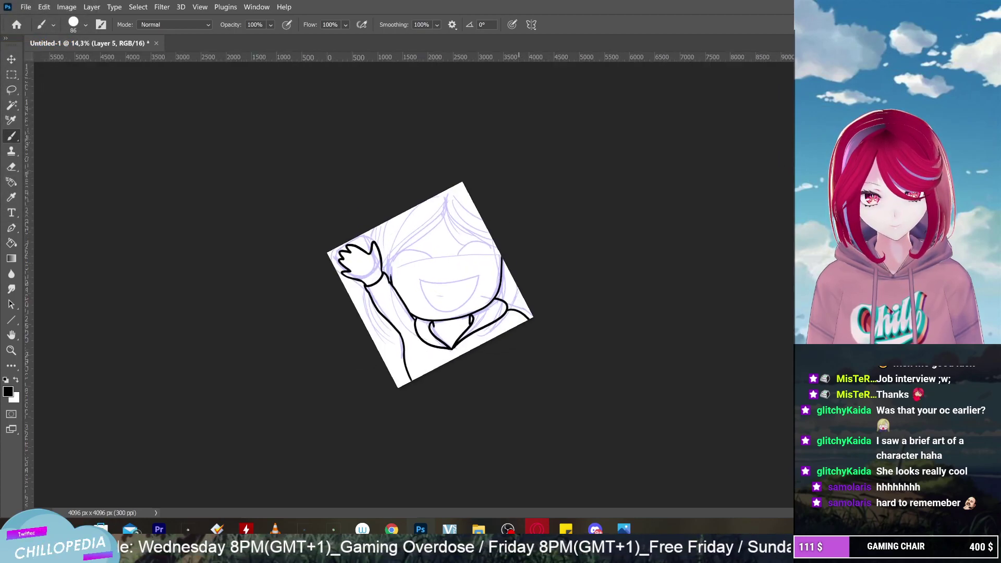
scroll(519, 401, "up", 3)
scroll(518, 401, "up", 3)
scroll(519, 401, "up", 2)
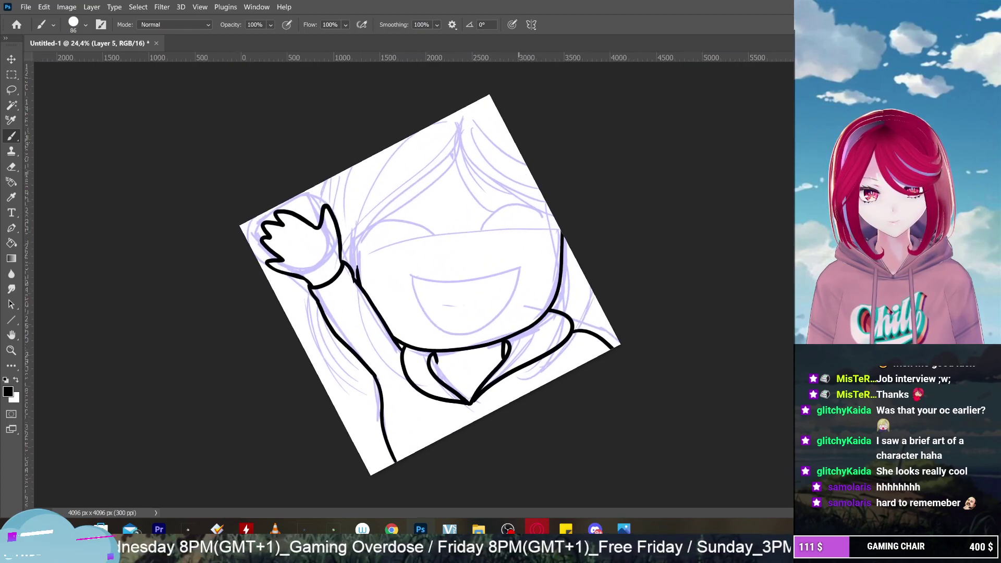
scroll(519, 401, "up", 2)
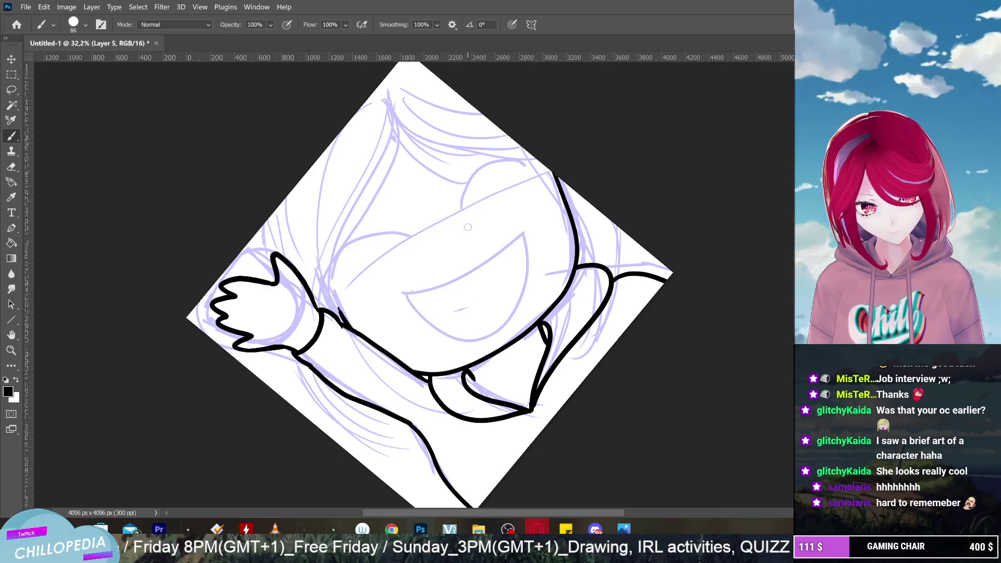
mouse_move(467, 229)
left_mouse_down()
mouse_move(469, 206)
mouse_move(493, 180)
mouse_move(528, 180)
mouse_move(539, 166)
mouse_move(532, 190)
mouse_move(493, 201)
mouse_move(468, 226)
left_mouse_up()
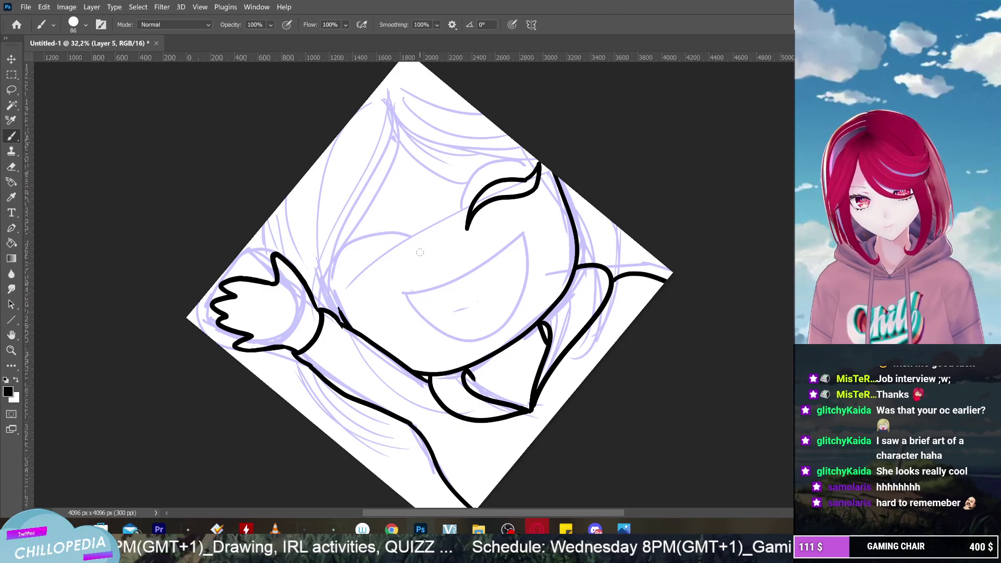
mouse_move(421, 253)
left_mouse_down()
mouse_move(373, 244)
mouse_move(347, 281)
mouse_move(329, 279)
mouse_move(357, 295)
mouse_move(374, 260)
mouse_move(424, 253)
left_mouse_up()
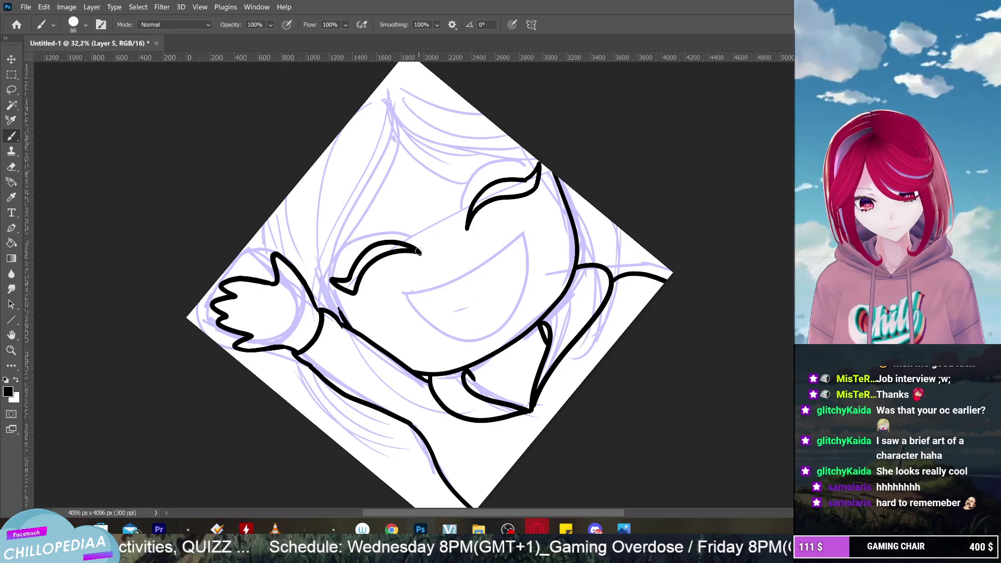
Fill both outlined eye shapes with black using the Paint Bucket tool
scroll(500, 175, "up", 2)
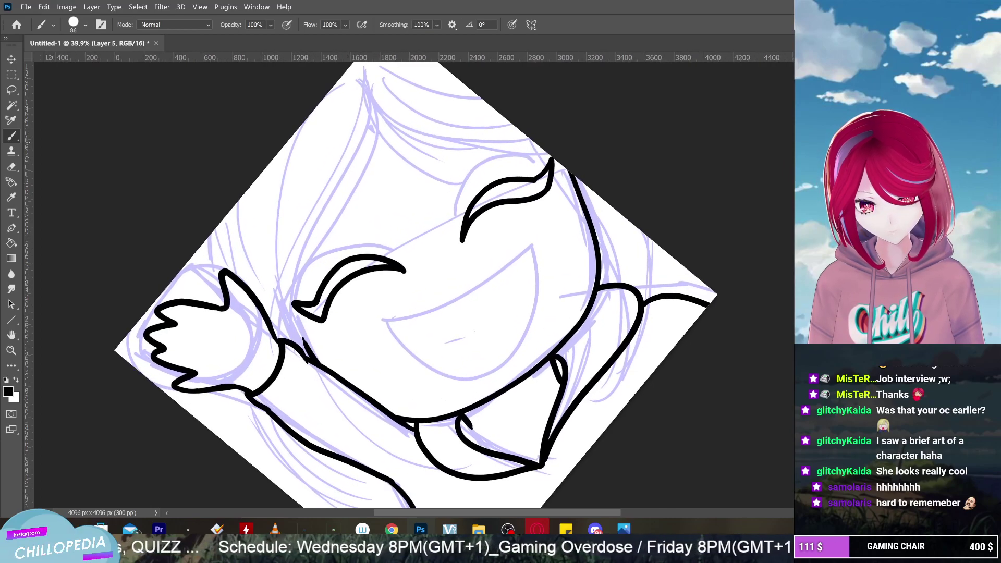
scroll(509, 128, "up", 1)
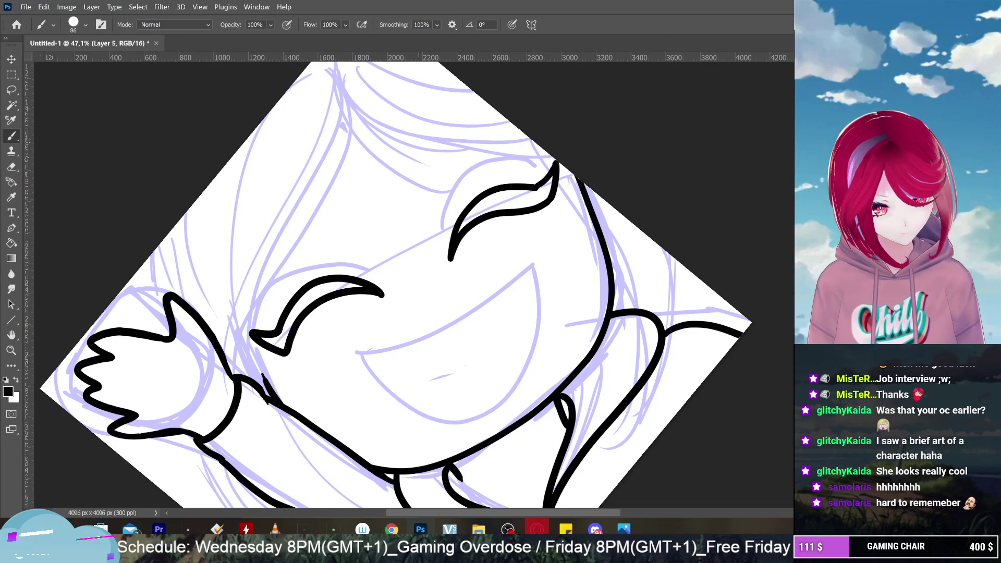
scroll(564, 201, "up", 1)
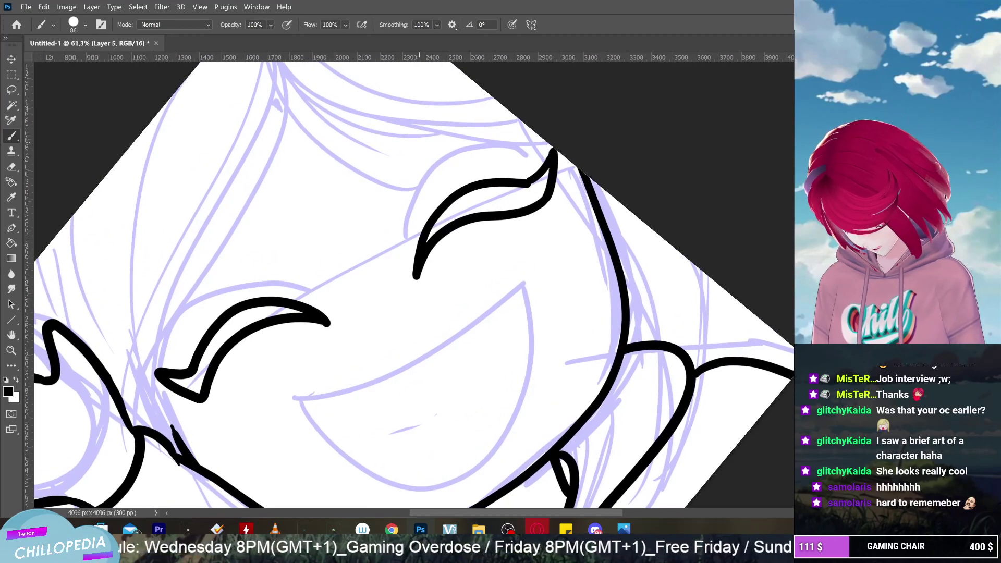
left_click(11, 243)
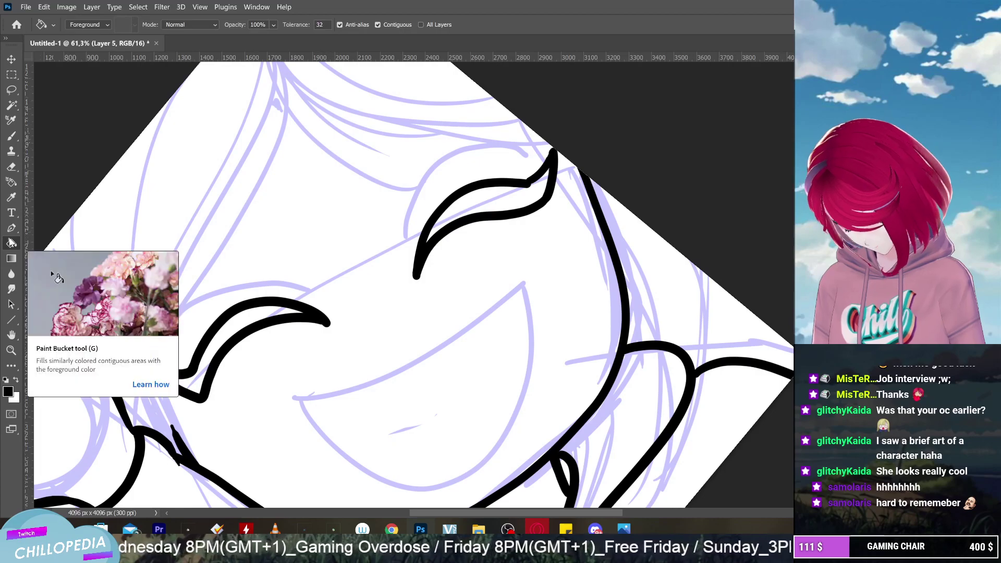
left_click(523, 203)
left_click(266, 309)
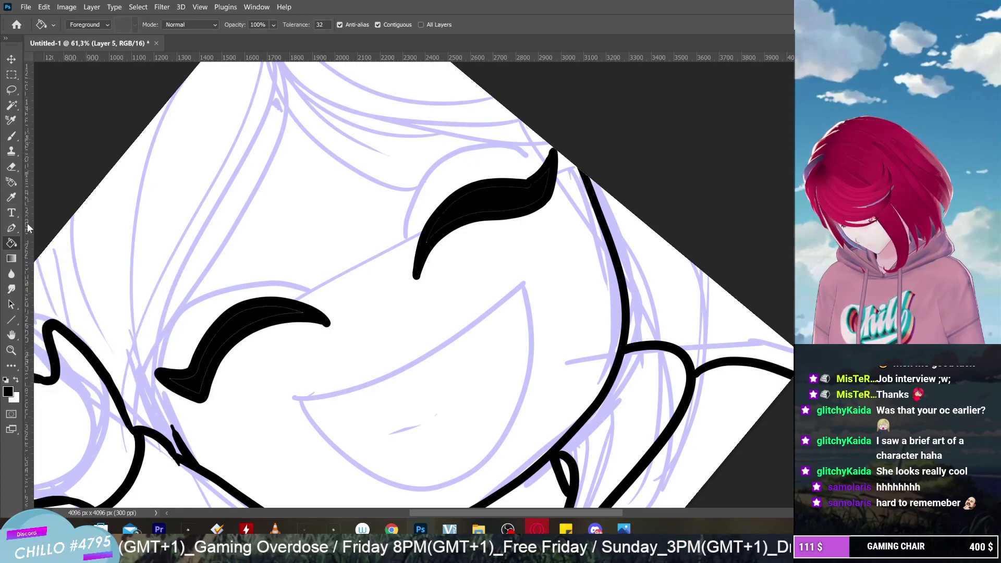
Brush black over the thin unfilled seam inside the far eye shape
left_click(11, 136)
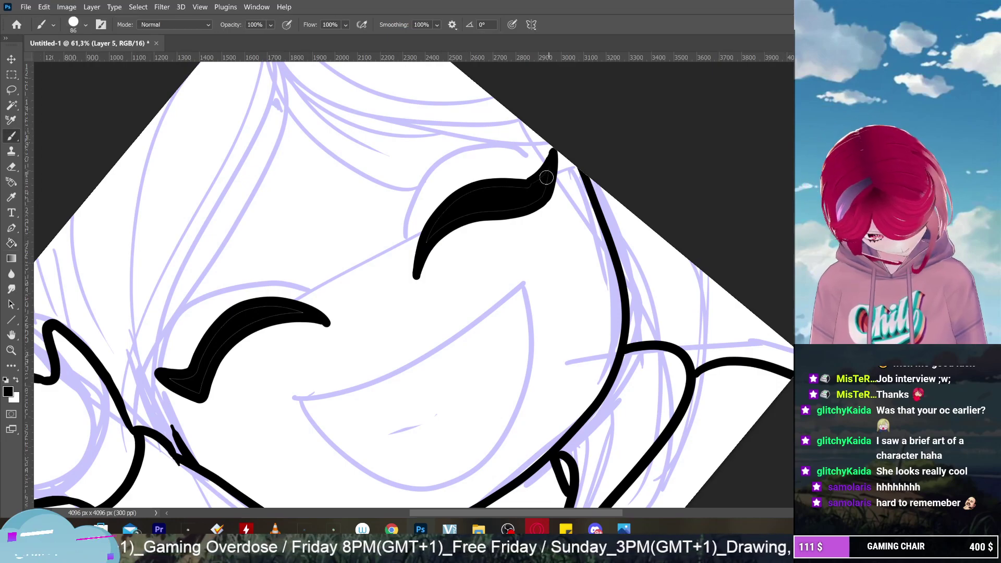
mouse_move(540, 192)
left_mouse_down()
mouse_move(478, 213)
mouse_move(532, 185)
mouse_move(476, 197)
mouse_move(440, 224)
mouse_move(448, 217)
mouse_move(425, 252)
mouse_move(434, 228)
mouse_move(421, 256)
mouse_move(437, 235)
left_mouse_up()
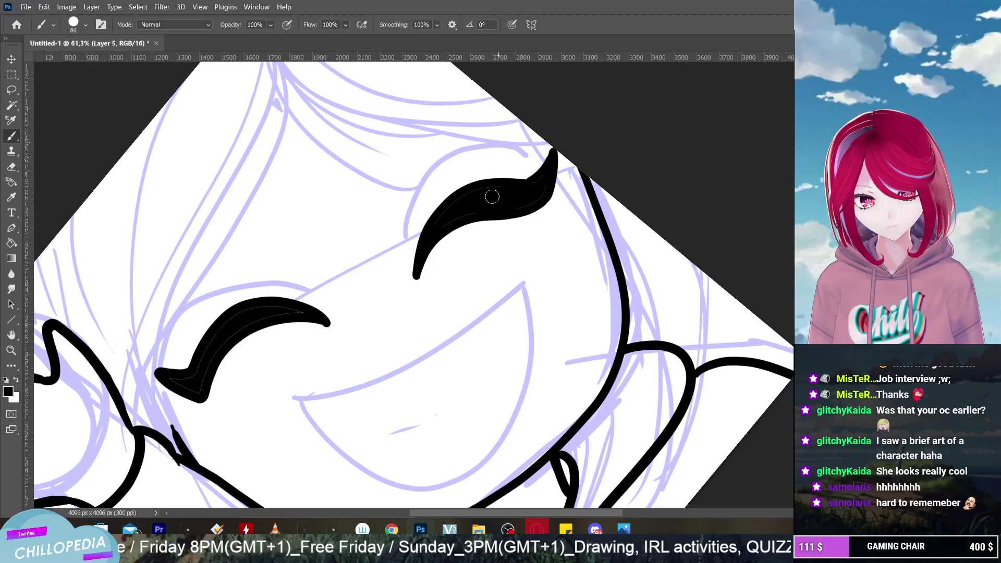
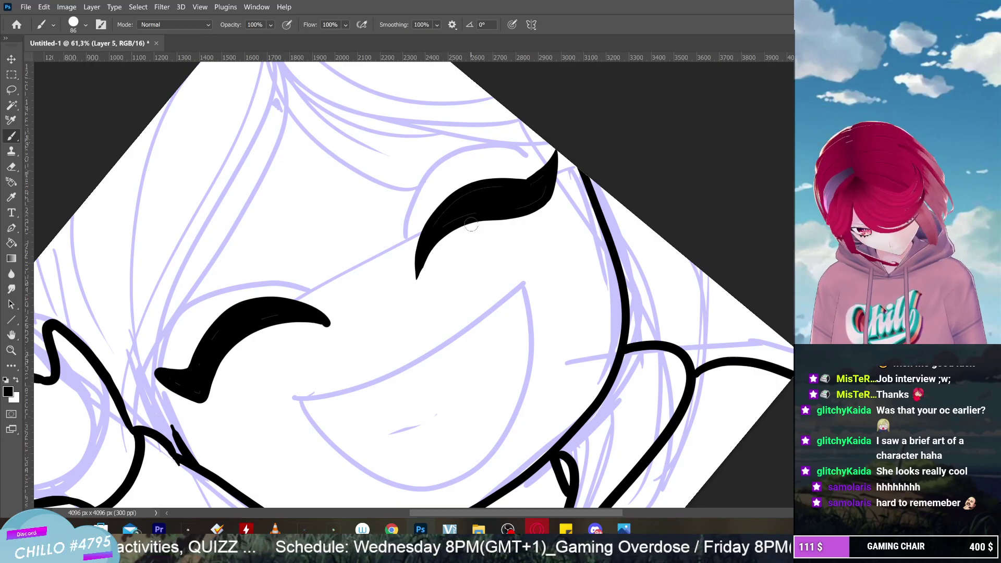
Examine both filled closed eyes up close and within the whole drawing
scroll(471, 224, "down", 5)
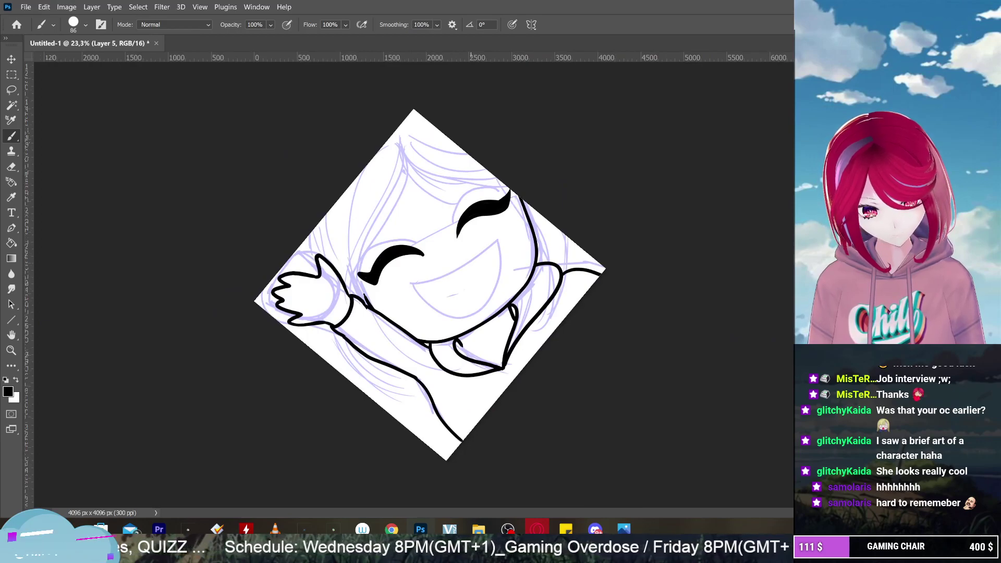
scroll(409, 242, "up", 4)
key("r")
left_click_drag(525, 274, 508, 225)
scroll(396, 331, "up", 3)
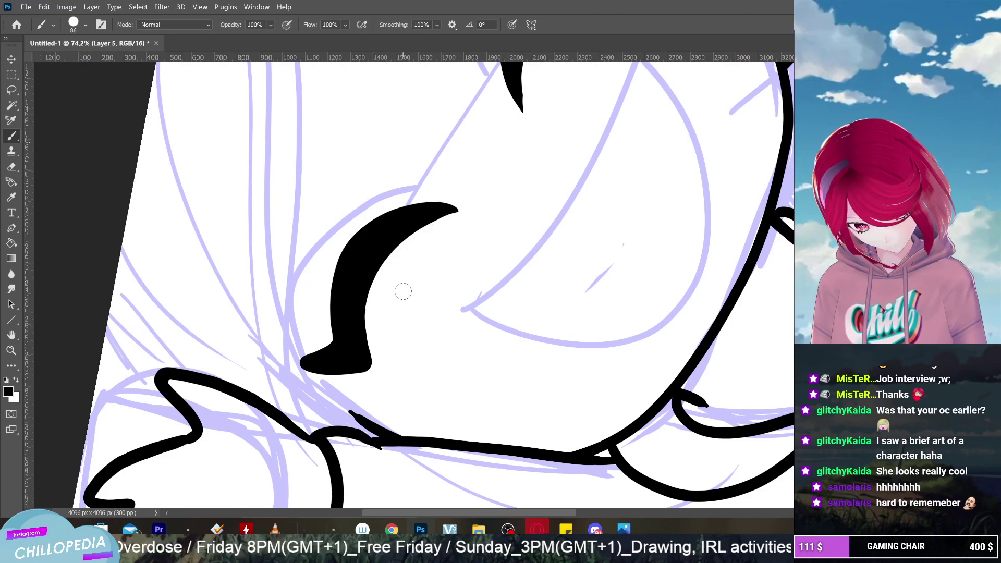
scroll(403, 292, "down", 8)
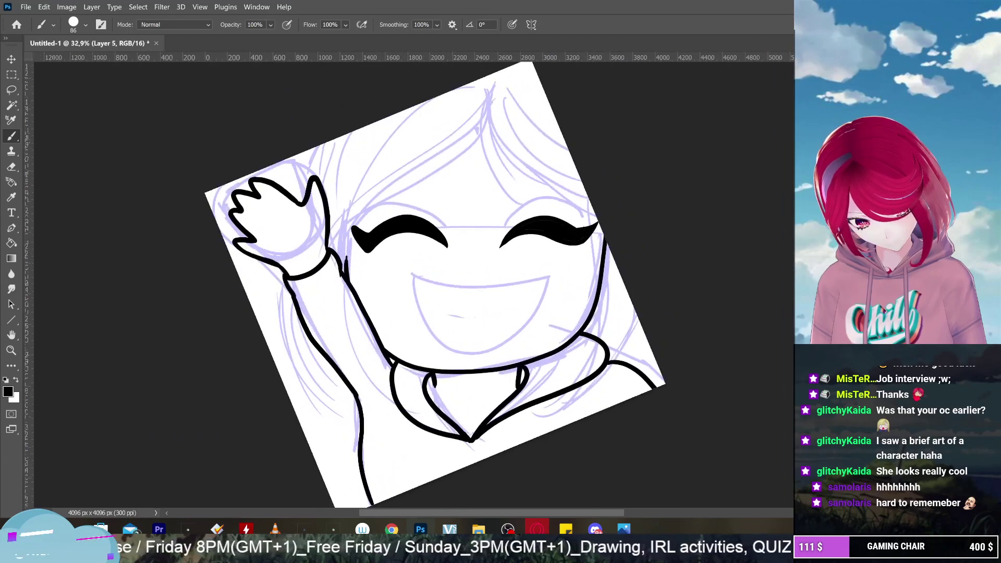
scroll(403, 297, "left", 3)
scroll(403, 298, "up", 1)
scroll(403, 298, "down", 1)
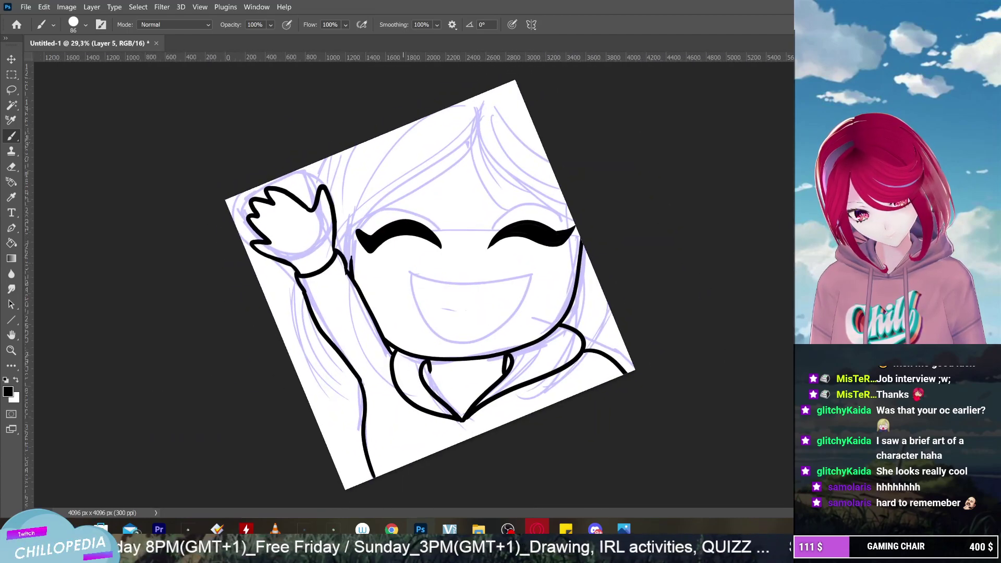
Reshape the flick at the outer corner of the eye beside the raised hand into a sharp point
scroll(447, 241, "up", 10)
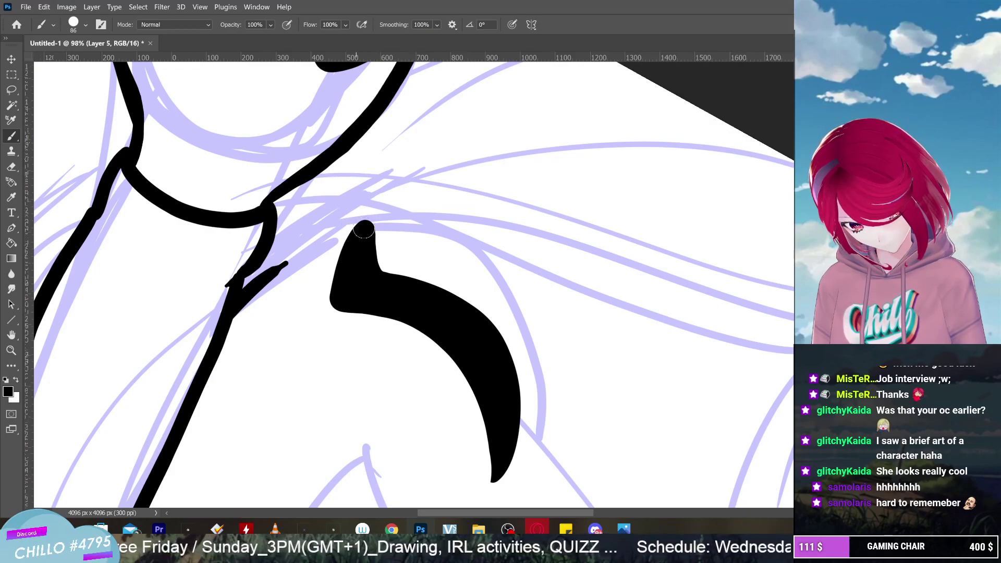
left_click_drag(358, 241, 377, 199)
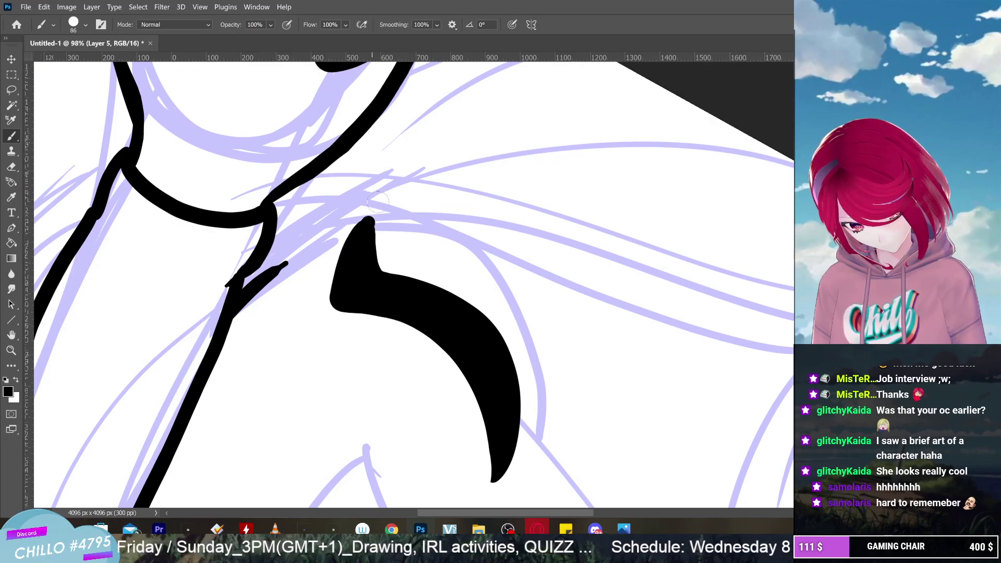
right_click(361, 227)
left_click(362, 237)
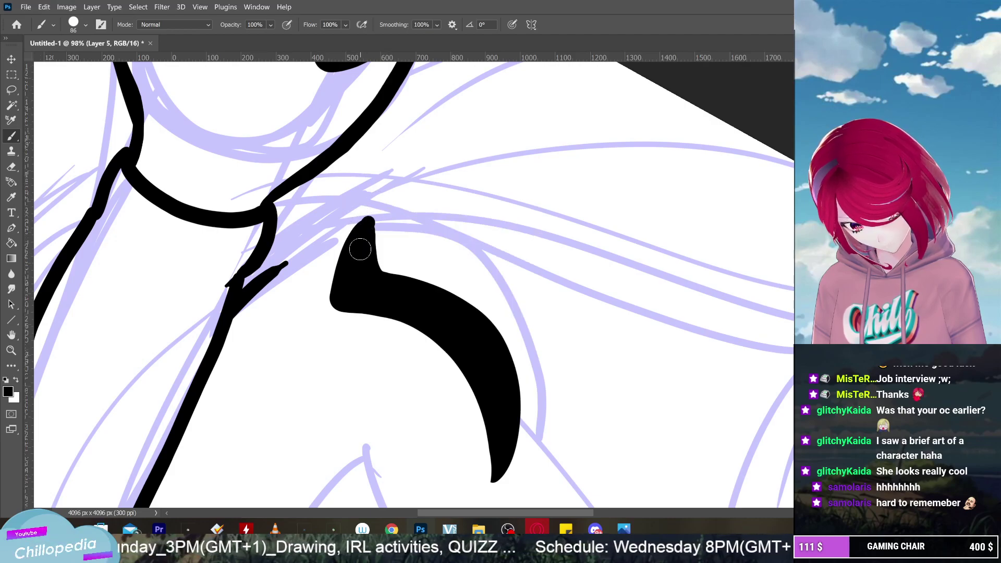
left_click_drag(362, 244, 387, 185)
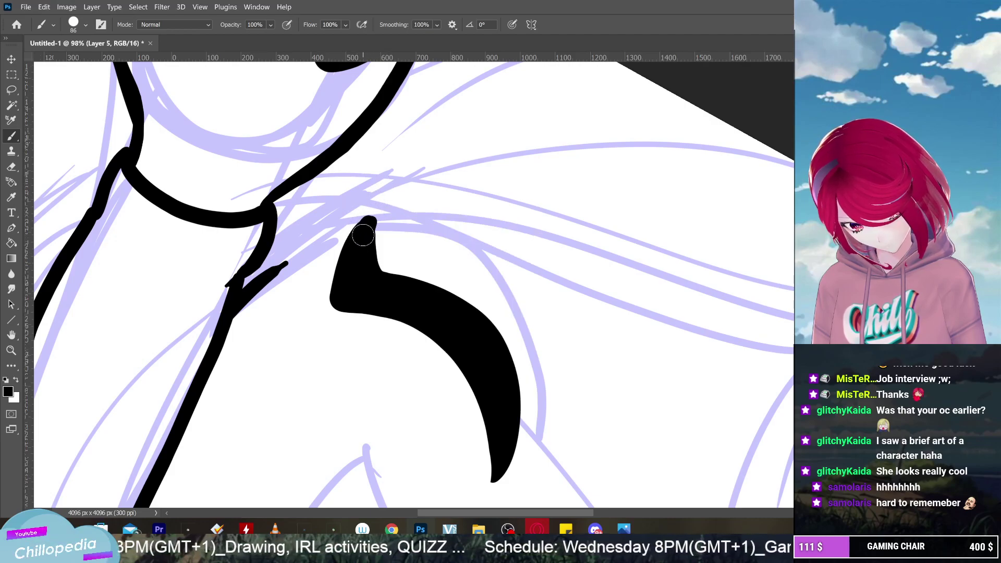
left_click_drag(363, 236, 378, 200)
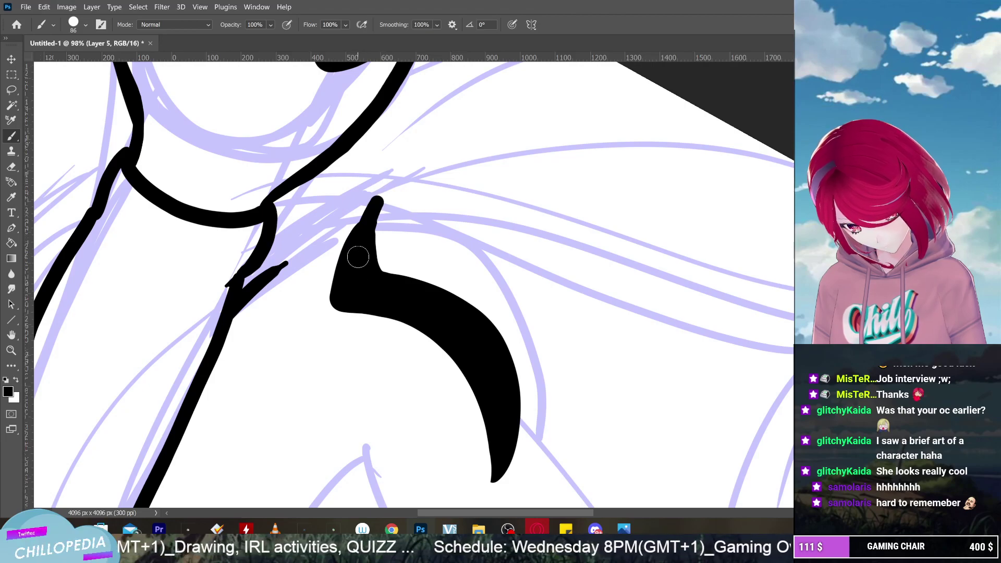
mouse_move(384, 245)
left_mouse_down()
mouse_move(378, 212)
mouse_move(405, 164)
mouse_move(366, 218)
left_mouse_up()
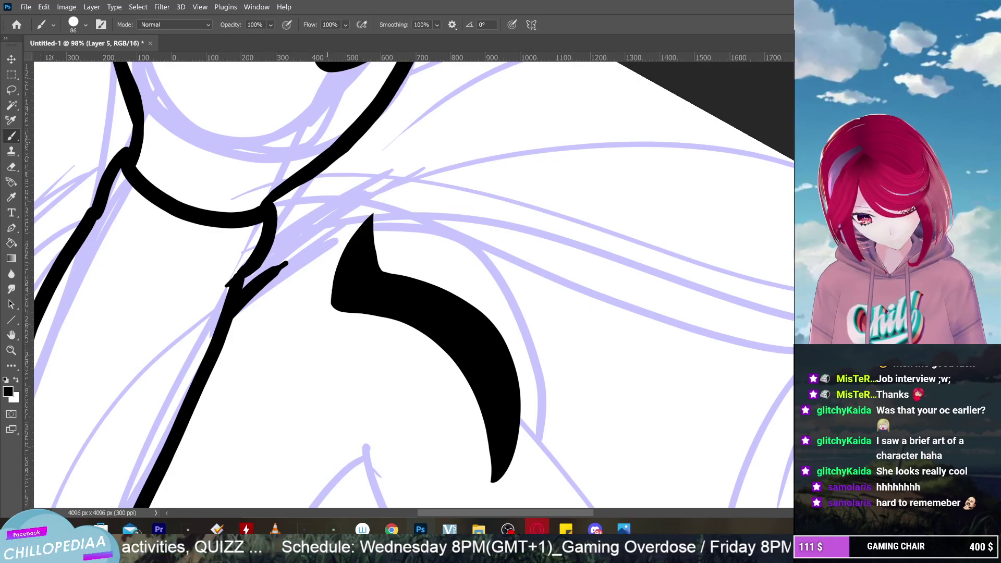
Lower the brush smoothing to 20%
scroll(328, 361, "down", 3)
scroll(328, 361, "down", 2)
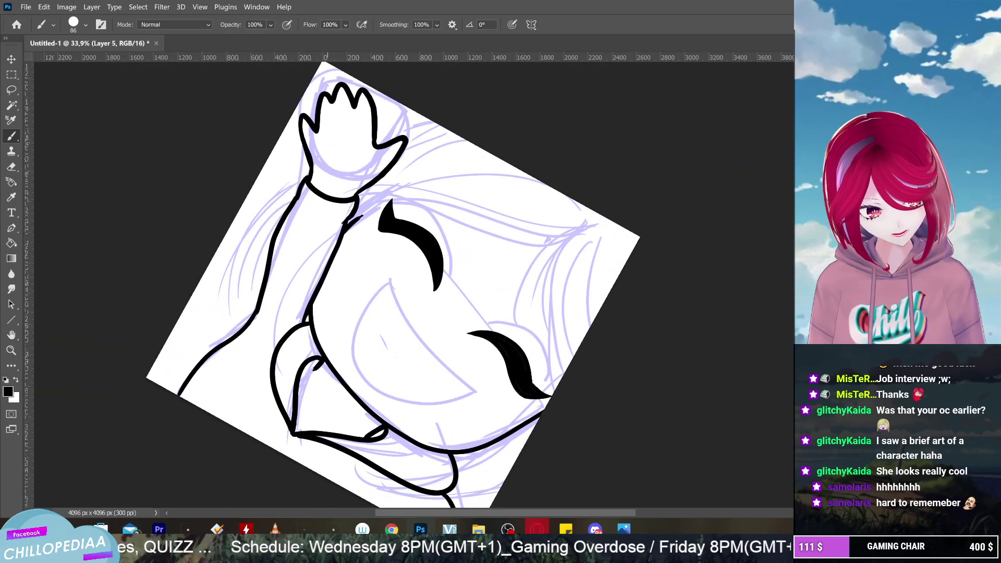
left_click(437, 24)
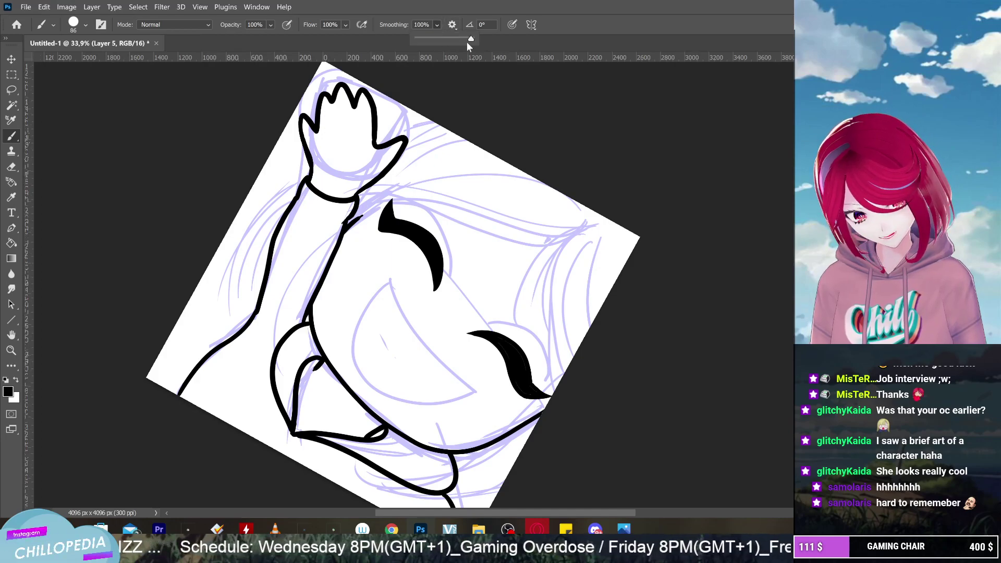
left_click_drag(471, 39, 459, 39)
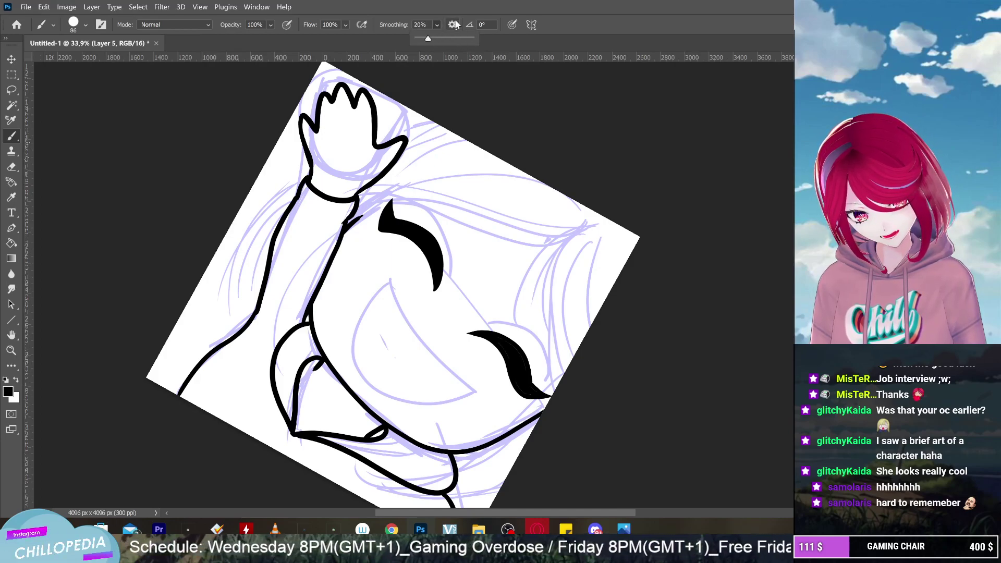
left_click(455, 25)
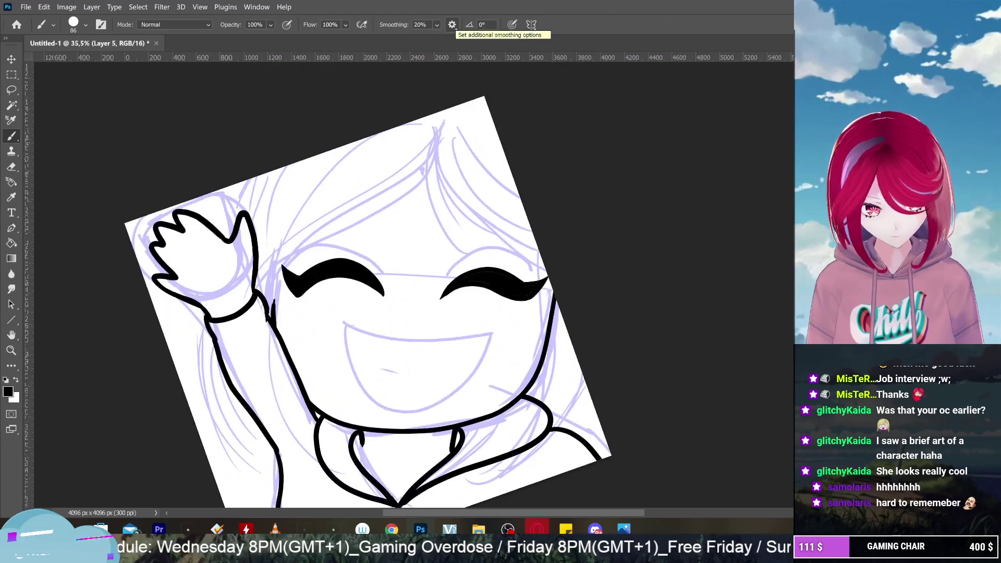
Try to refine the inner tip of the far eye with a short brush stroke
scroll(446, 304, "up", 4)
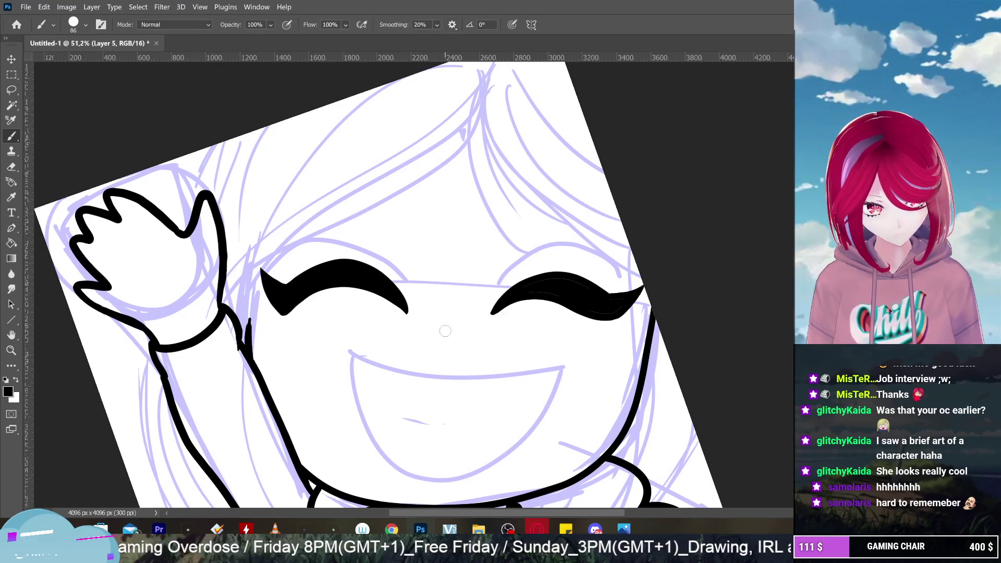
scroll(572, 312, "up", 5)
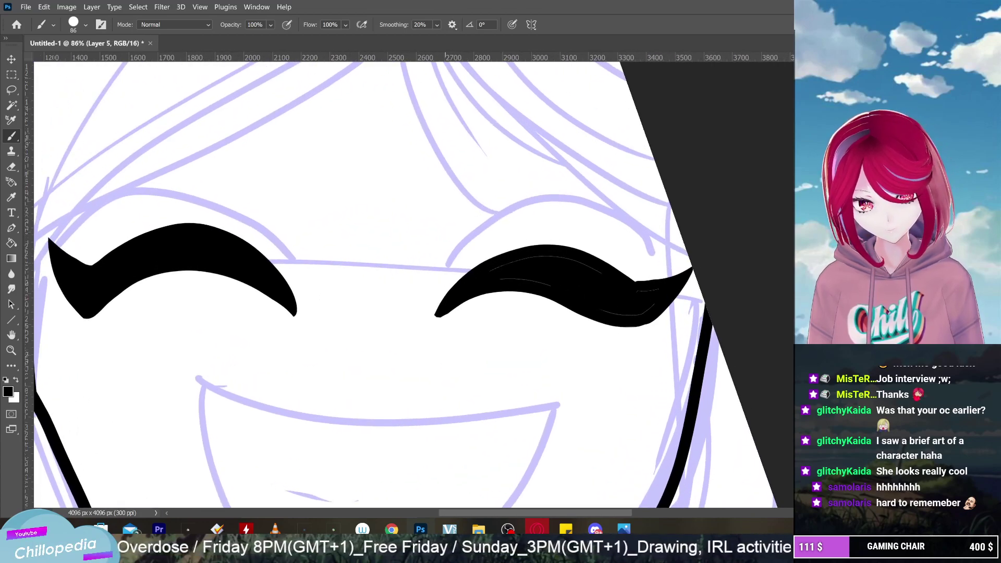
left_click_drag(447, 307, 431, 317)
key("ctrl+z")
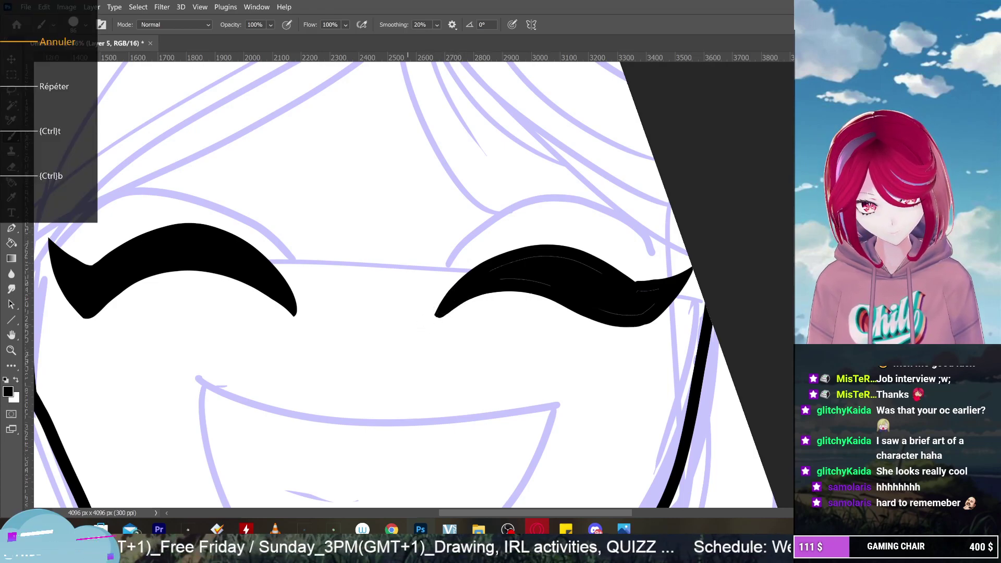
Brush black over the remaining thin unfilled seams inside the far eye shape
key("ctrl+0")
scroll(537, 204, "up", 4)
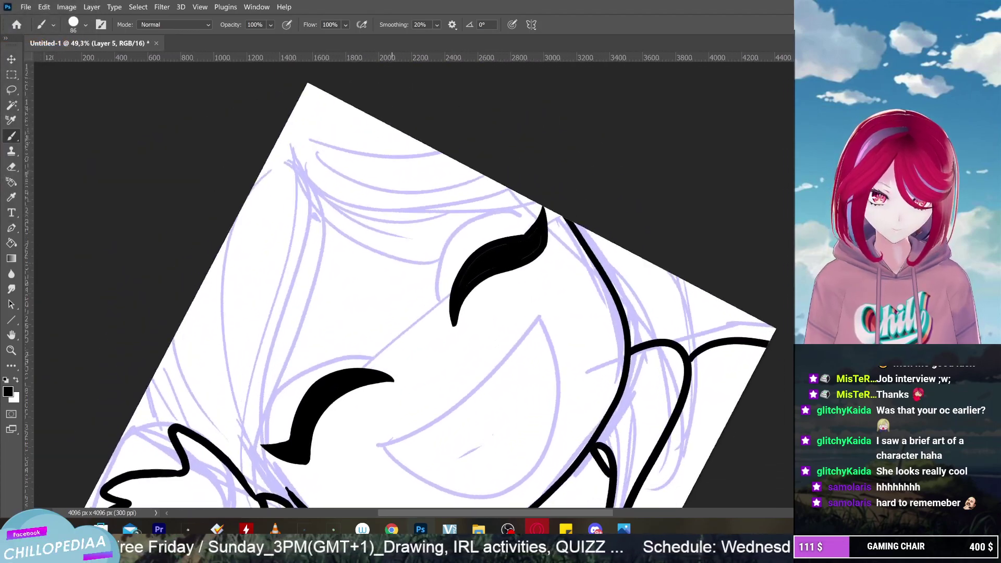
scroll(548, 250, "up", 4)
scroll(505, 212, "up", 3)
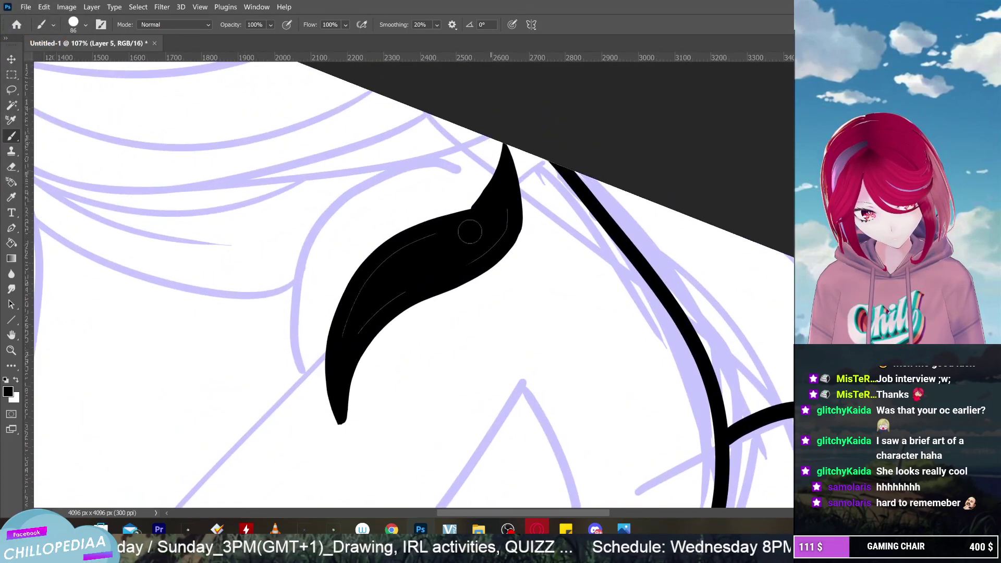
mouse_move(505, 213)
left_mouse_down()
mouse_move(472, 261)
mouse_move(370, 318)
left_mouse_up()
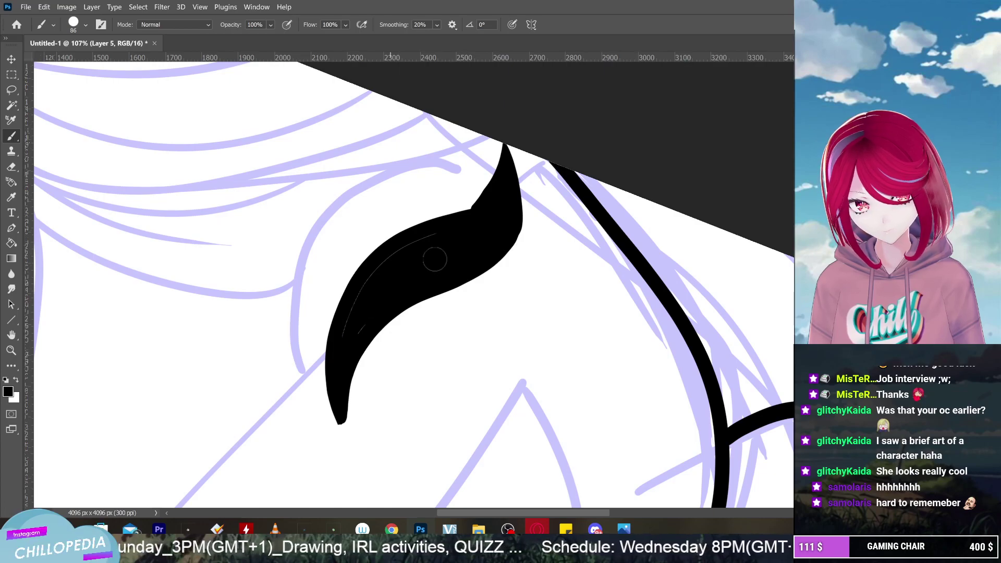
mouse_move(396, 261)
left_mouse_down()
mouse_move(381, 270)
mouse_move(346, 351)
left_mouse_up()
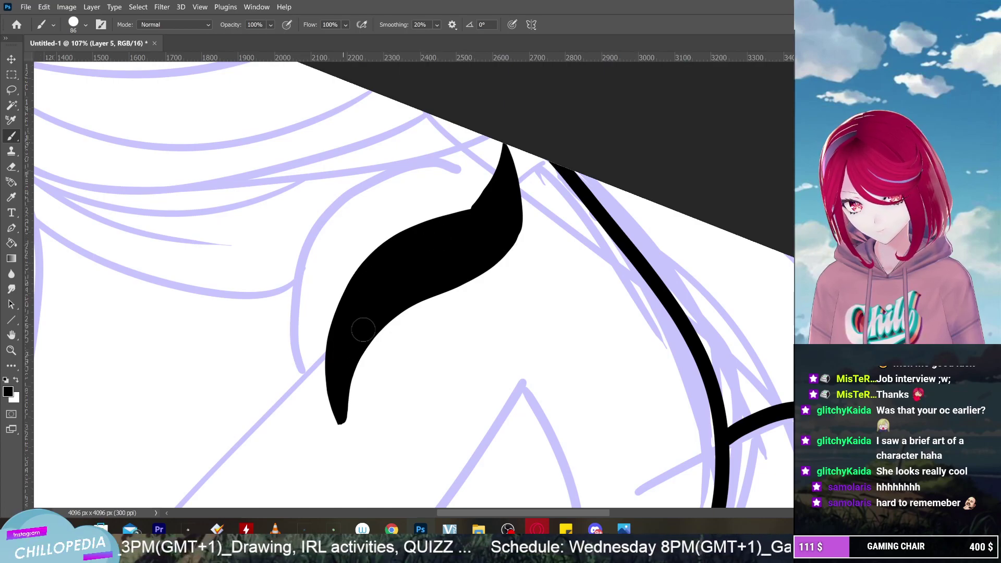
scroll(343, 317, "down", 3)
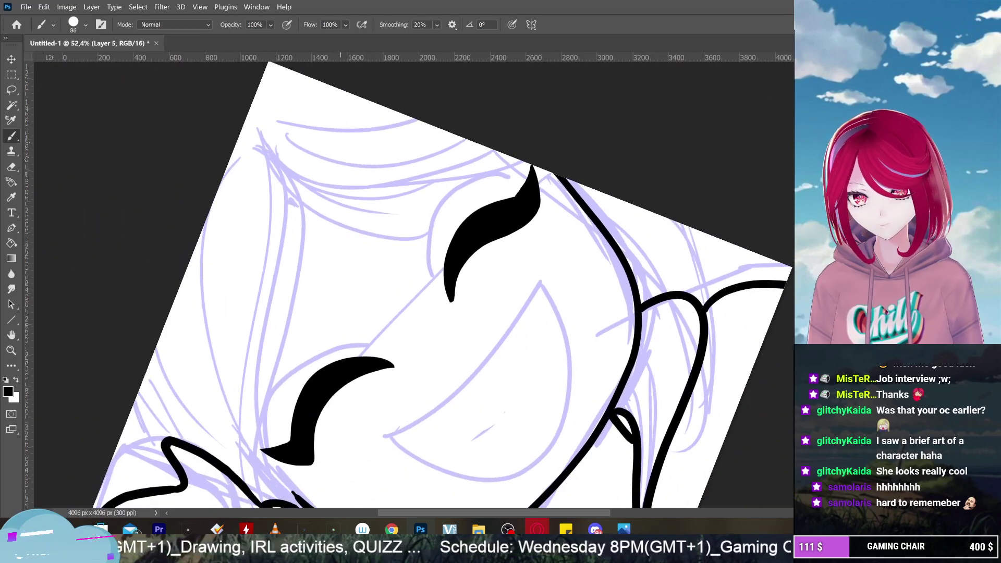
scroll(505, 312, "up", 3)
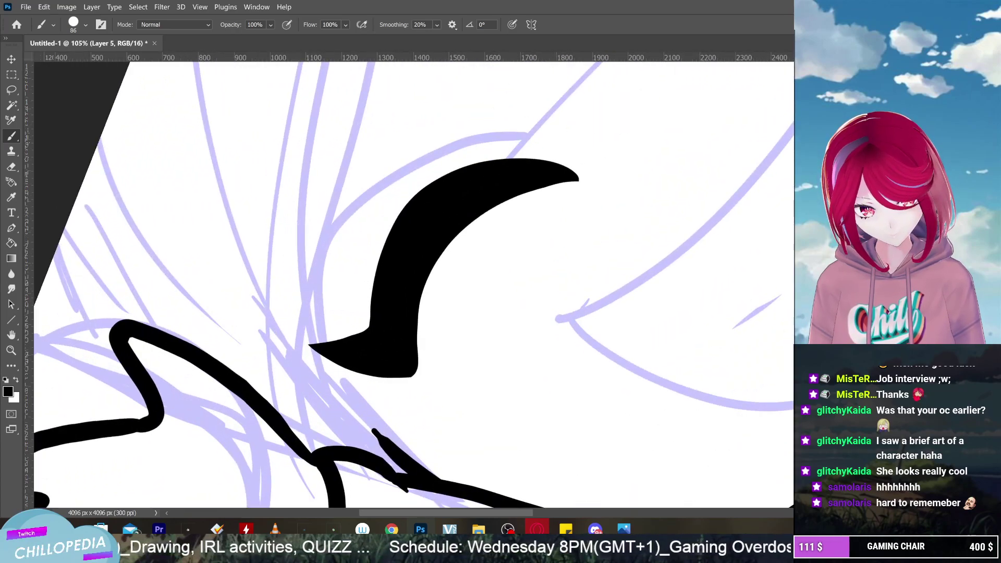
scroll(418, 282, "down", 5)
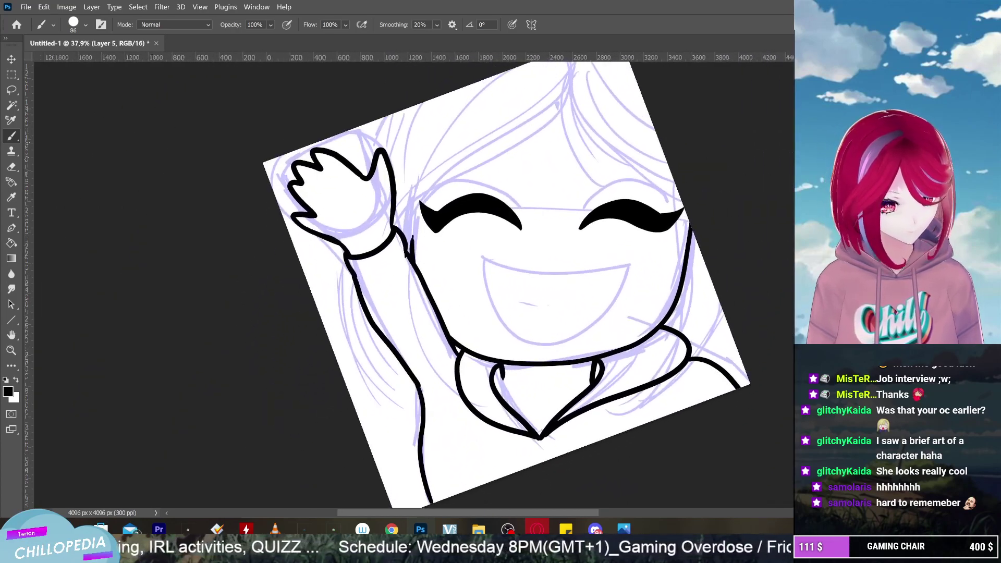
scroll(417, 281, "down", 1)
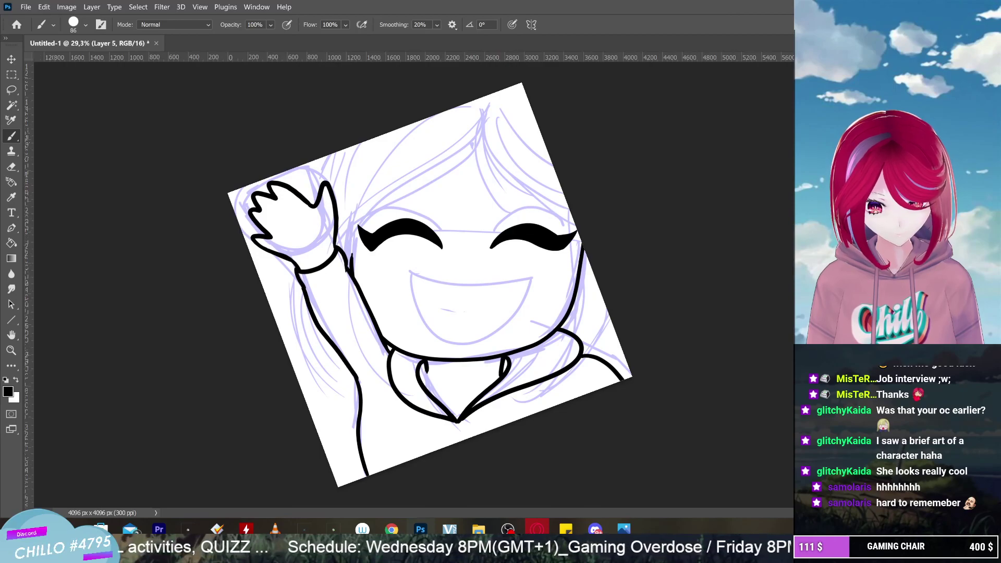
scroll(429, 285, "down", 1)
Try inking the open mouth with an arched upper line and a rounded lower curve over the sketch
key("r")
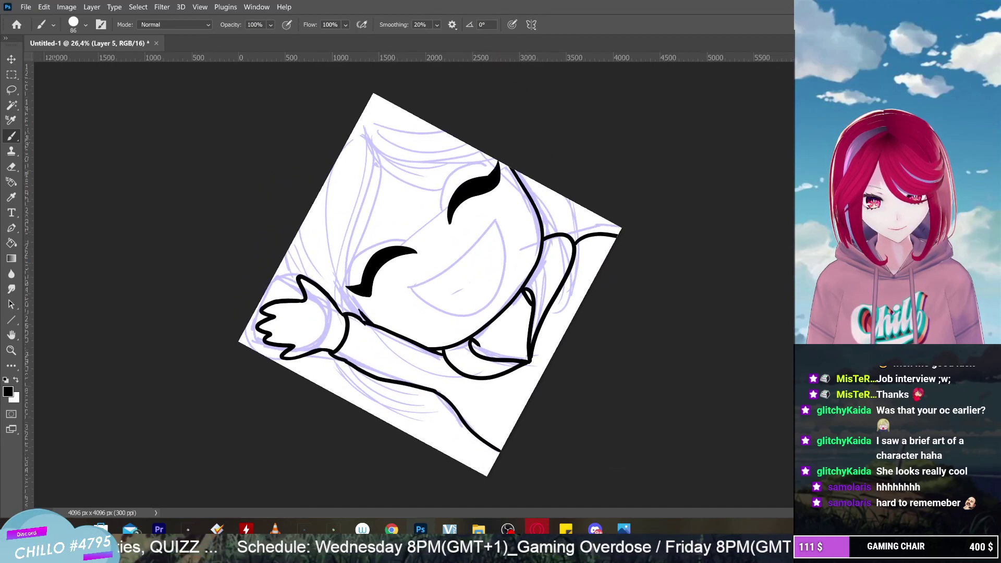
scroll(508, 239, "up", 4)
scroll(528, 316, "up", 1)
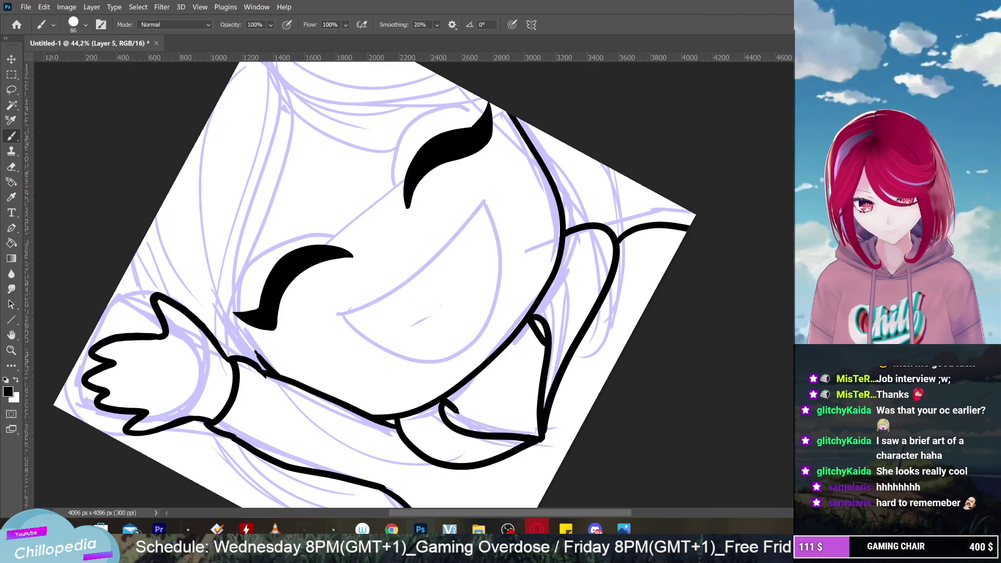
scroll(571, 365, "up", 4)
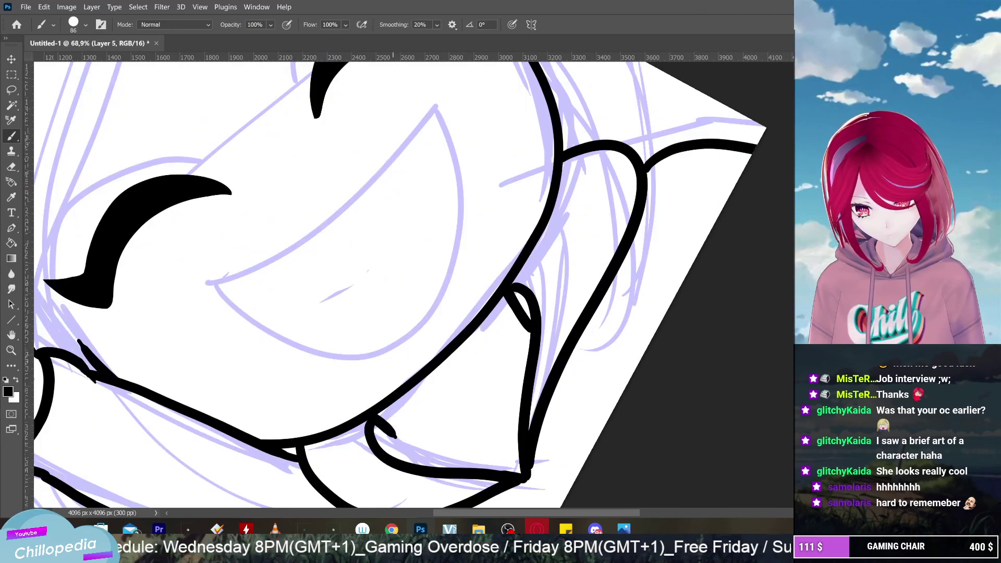
scroll(473, 265, "down", 4)
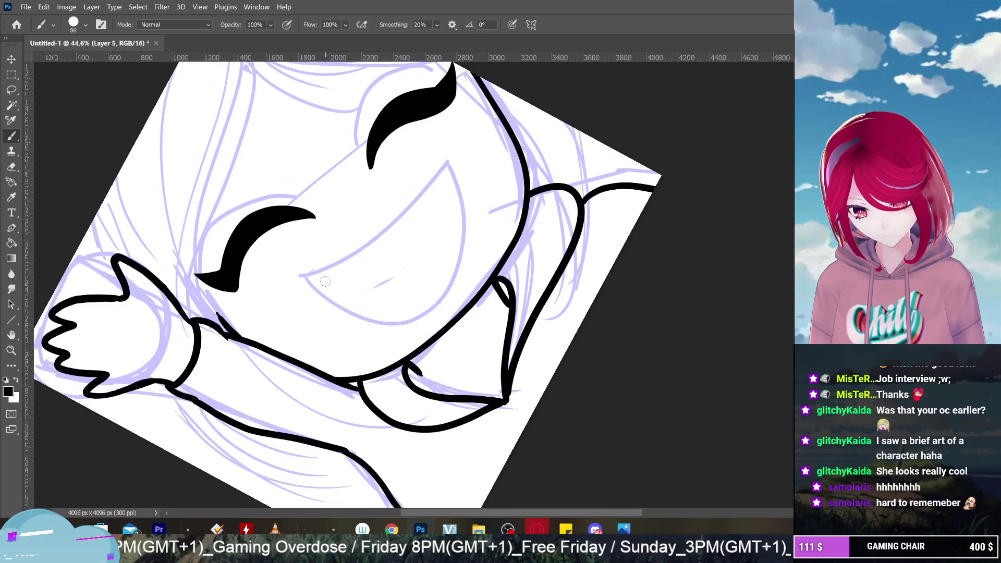
mouse_move(322, 288)
left_mouse_down()
mouse_move(372, 221)
mouse_move(461, 175)
left_mouse_up()
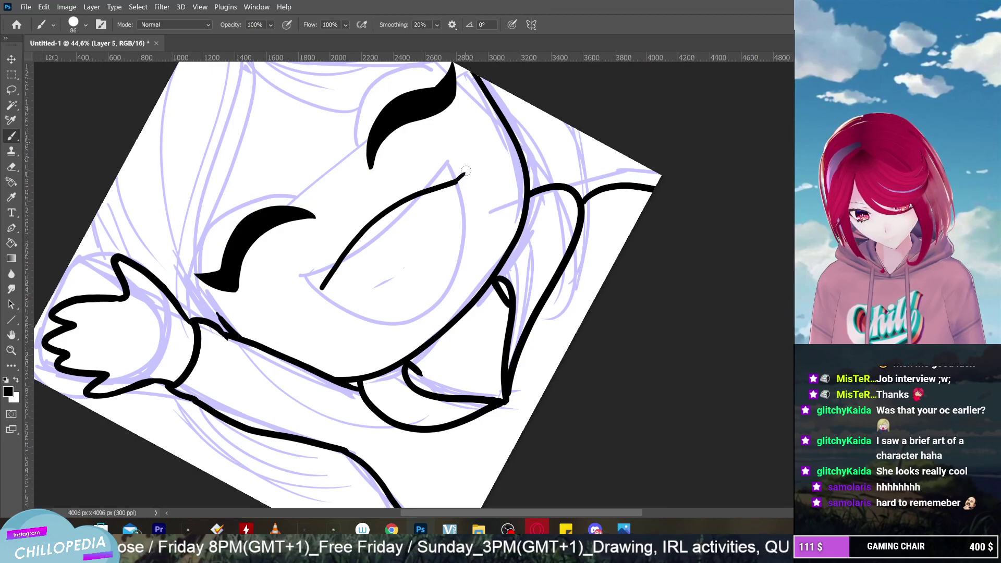
mouse_move(460, 180)
left_mouse_down()
mouse_move(452, 270)
mouse_move(412, 321)
mouse_move(383, 319)
left_mouse_up()
key("ctrl+minus")
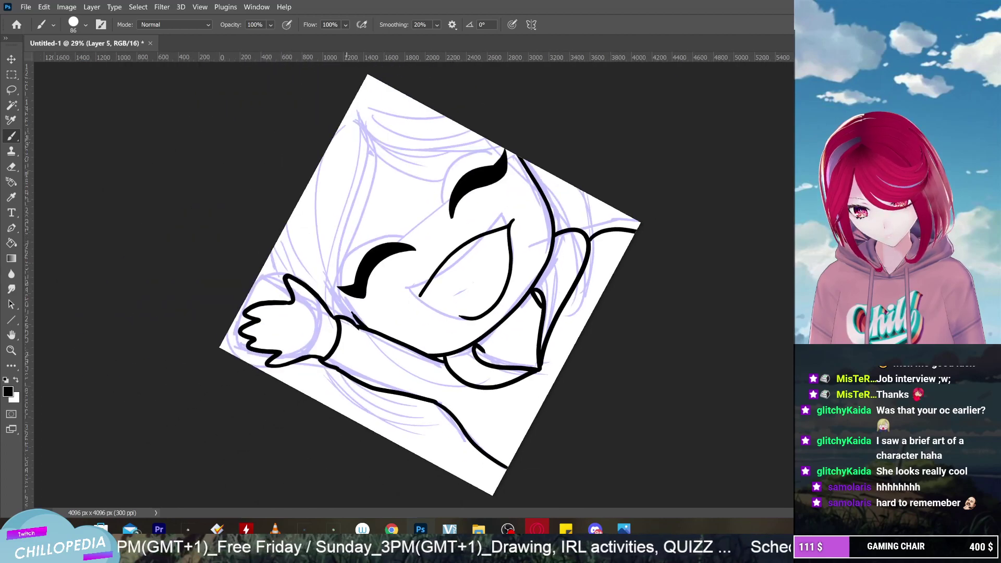
Try to extend the mouth's corner nearest the raised hand to a point and close the outline down to the lower curve
key("r")
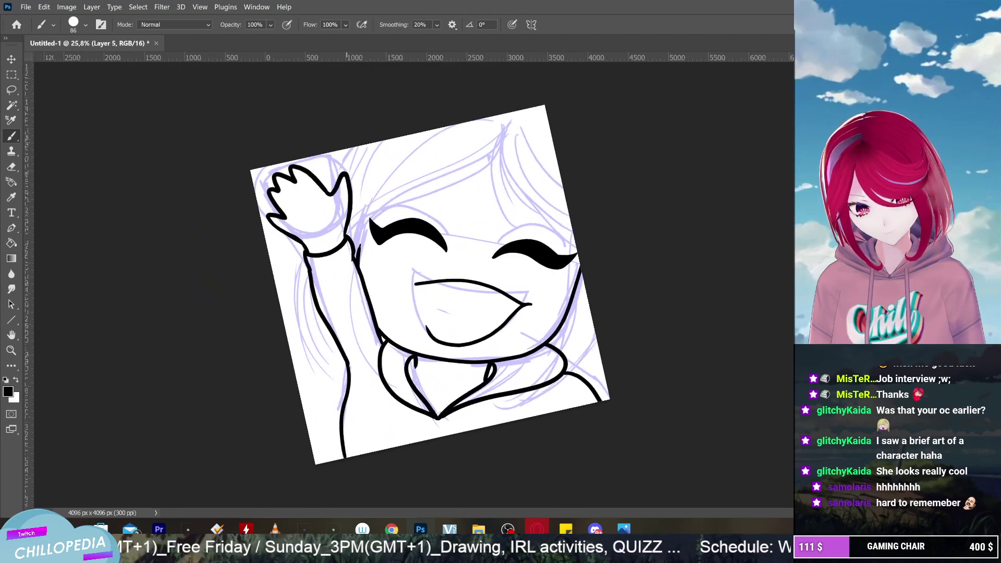
scroll(501, 321, "up", 3)
scroll(397, 281, "down", 2)
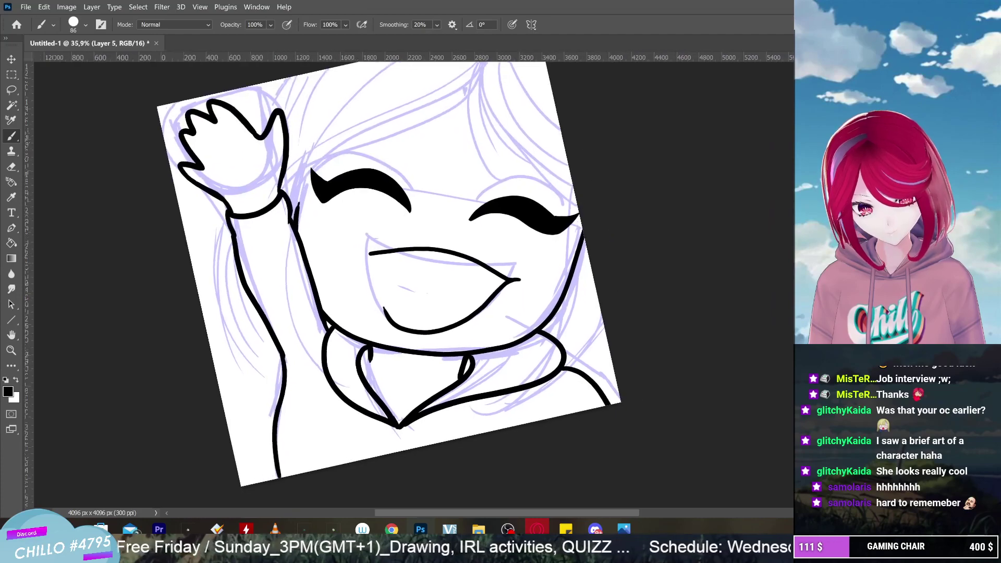
scroll(396, 282, "up", 3)
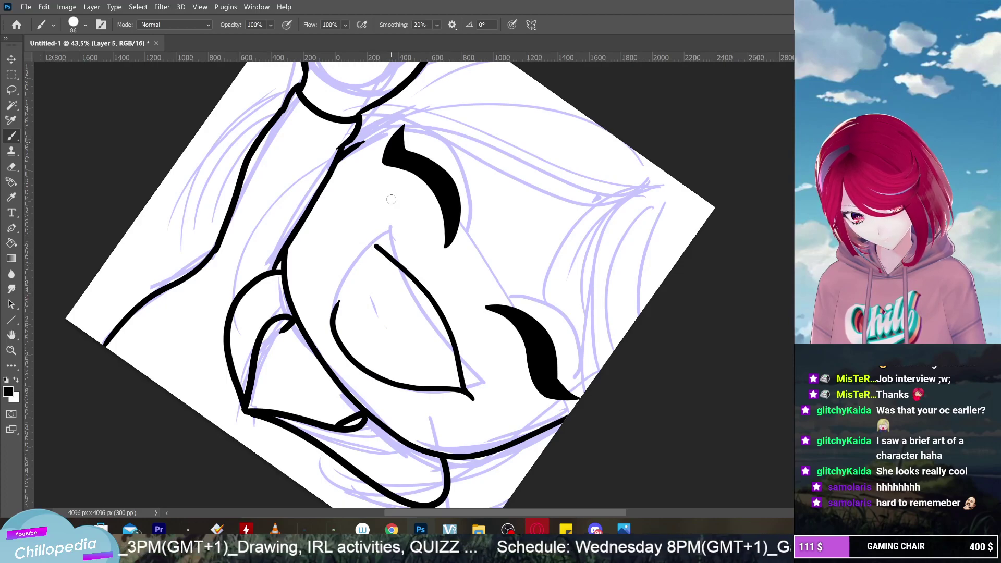
scroll(423, 240, "up", 3)
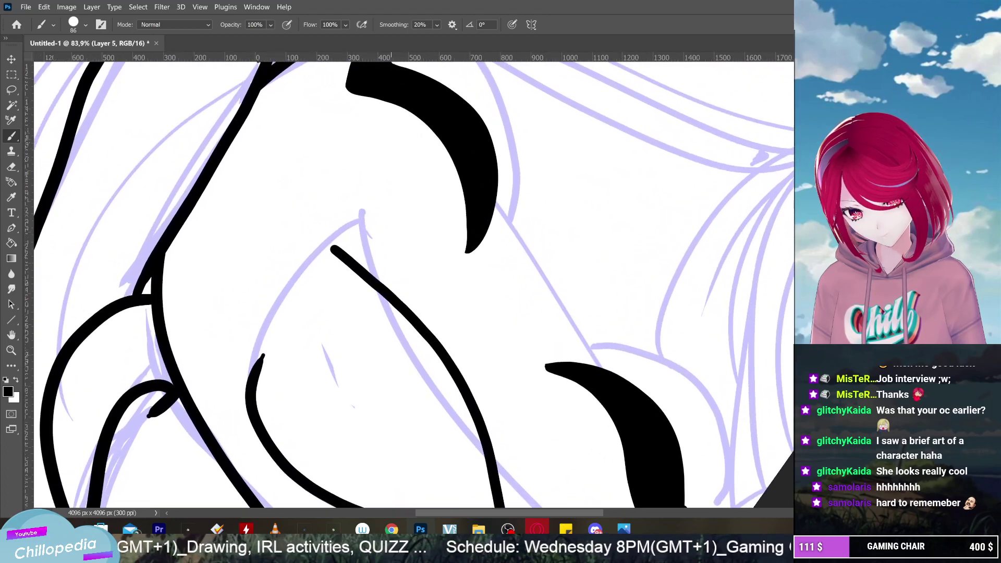
left_click_drag(340, 257, 323, 237)
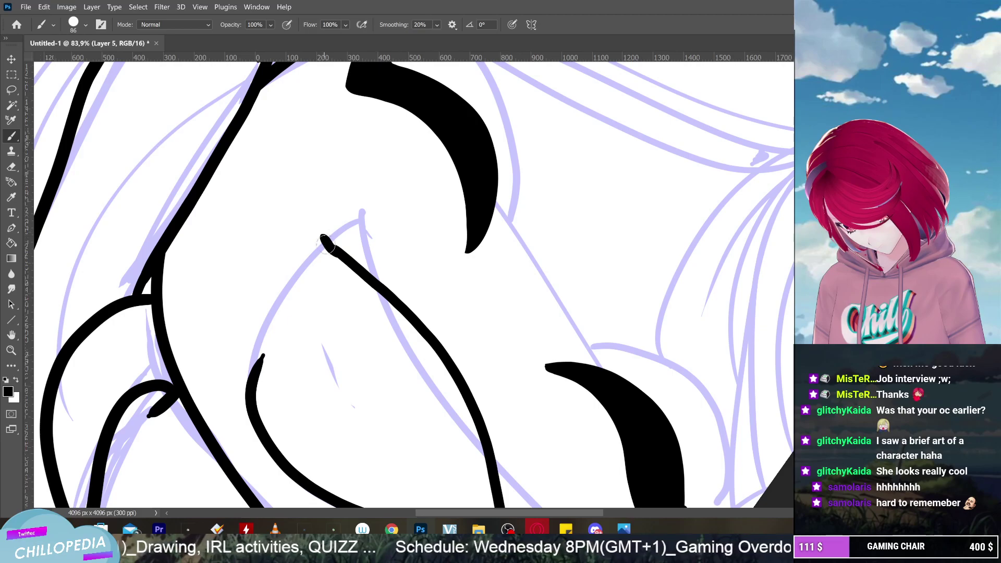
key("ctrl+z")
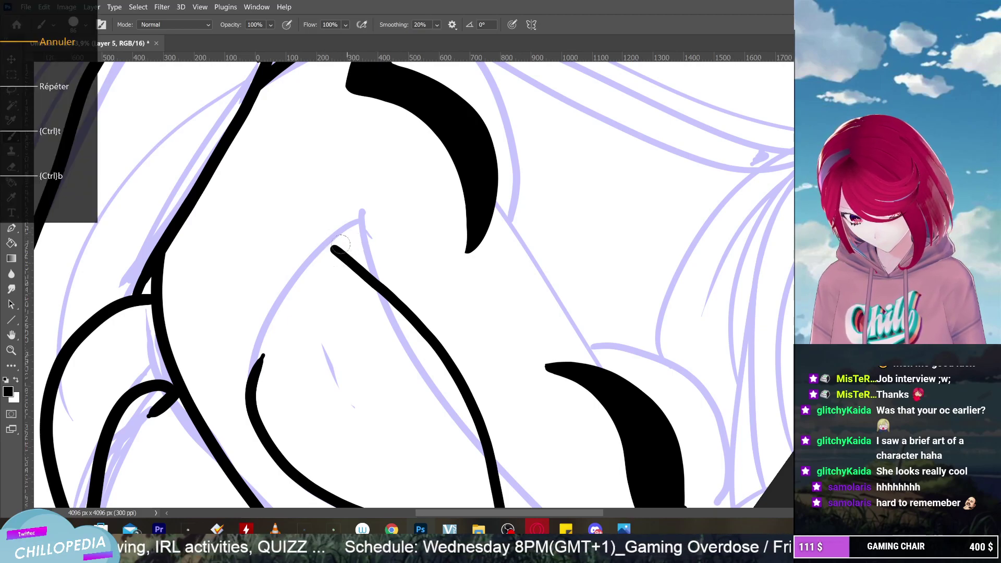
key("ctrl+shift+z")
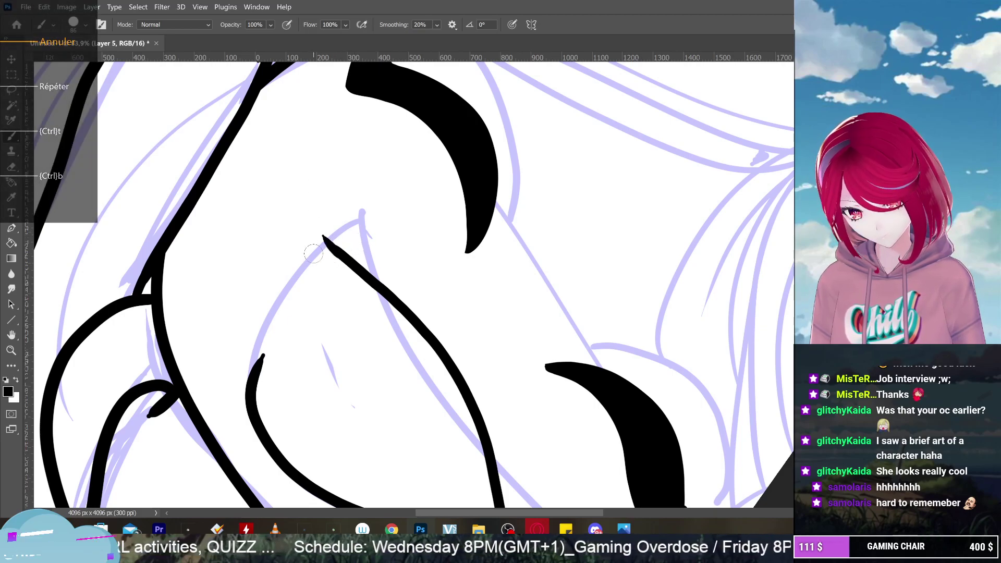
mouse_move(322, 237)
left_mouse_down()
mouse_move(263, 354)
mouse_move(249, 402)
left_mouse_up()
scroll(413, 285, "down", 5)
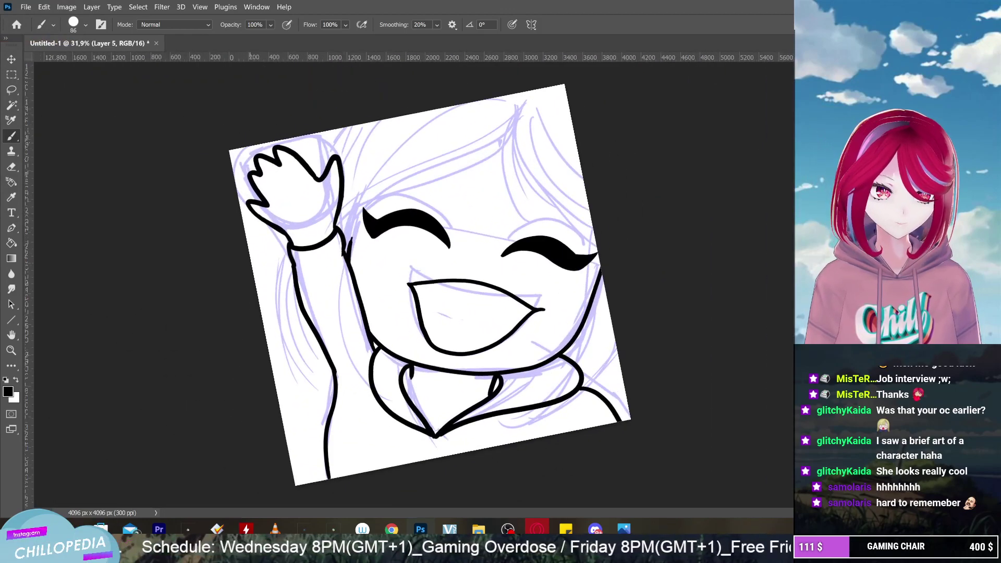
Undo all the strokes of the inked mouth outline
key("ctrl+z")
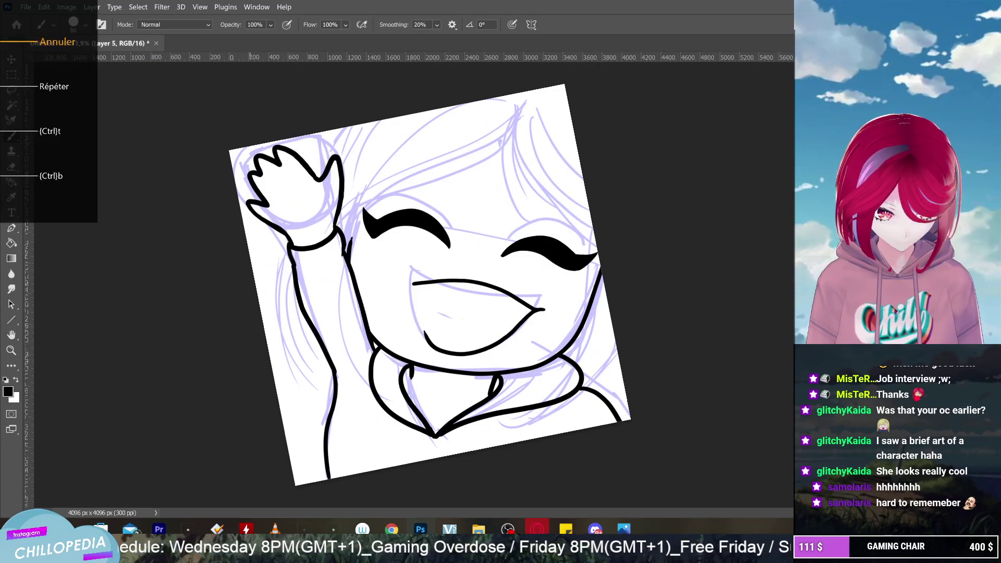
key("ctrl+z")
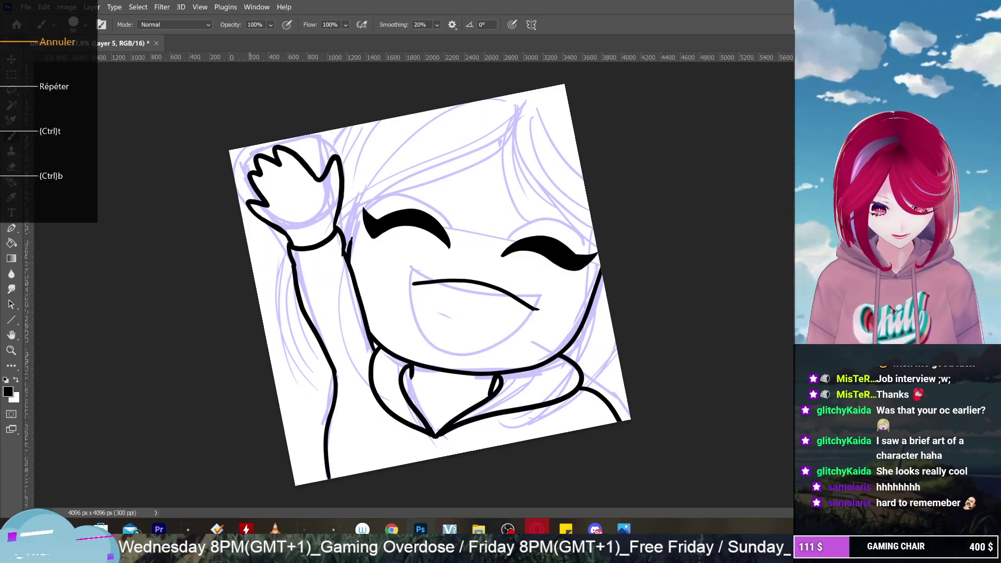
key("ctrl+z")
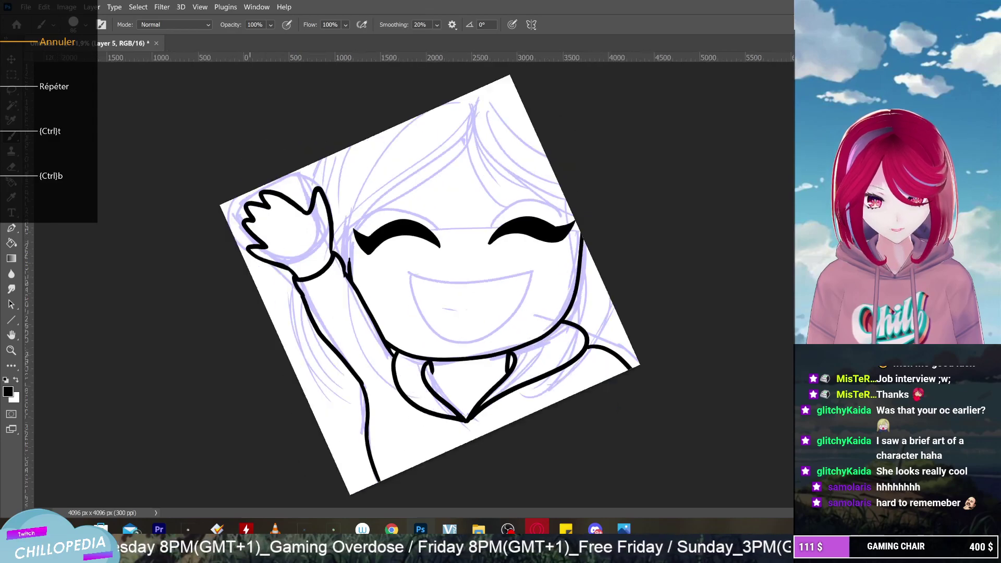
Try to ink the mouth's upper line just below the sketched smile
scroll(399, 284, "up", 3)
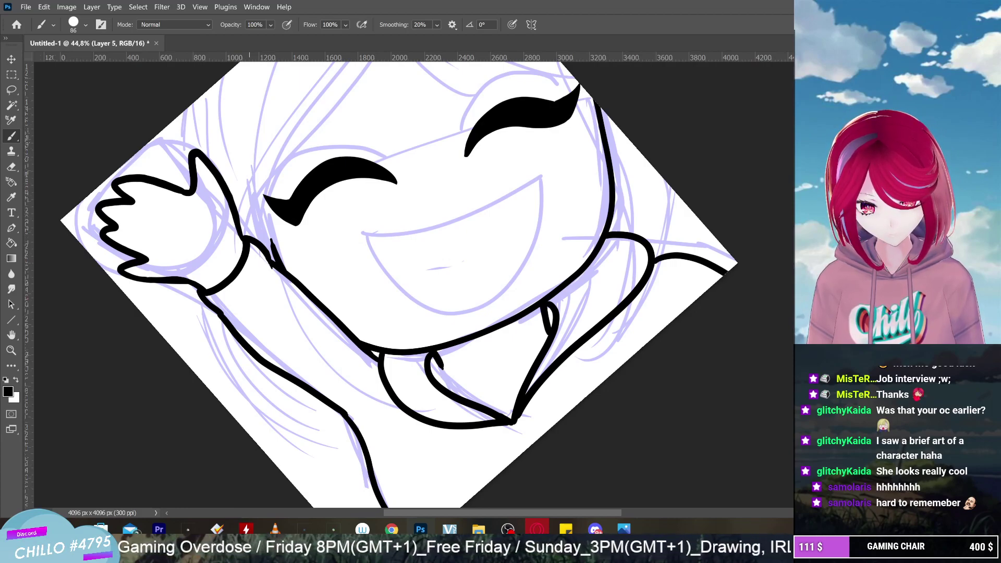
mouse_move(386, 244)
left_mouse_down()
mouse_move(460, 230)
mouse_move(509, 204)
mouse_move(525, 189)
left_mouse_up()
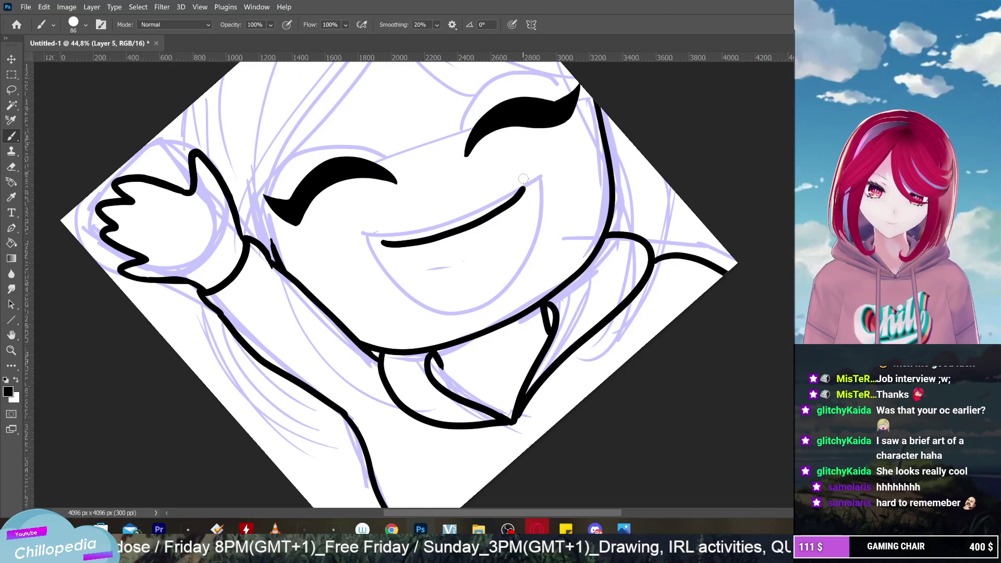
key("ctrl+z")
Raise the brush smoothing to 86%
left_click(437, 24)
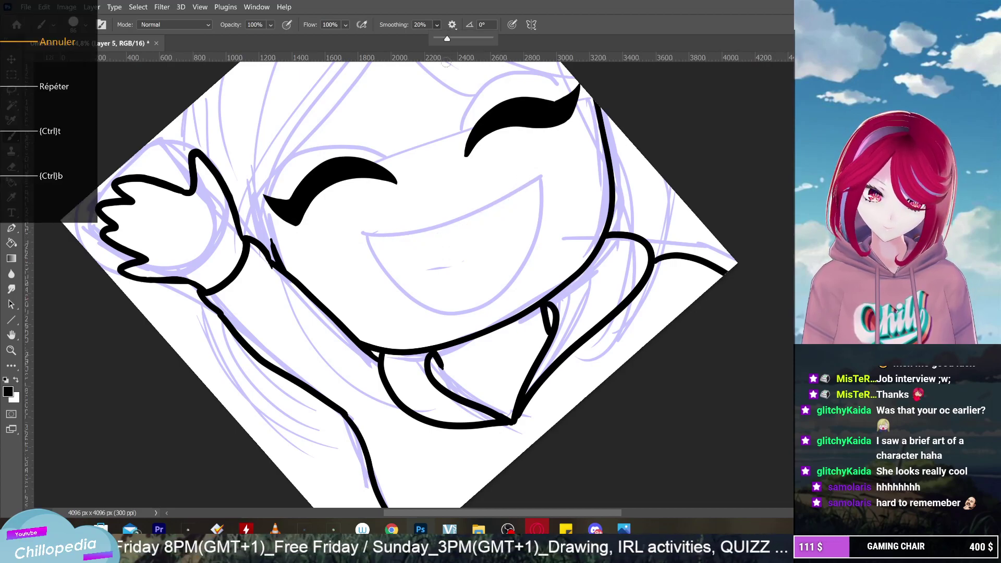
left_click_drag(448, 40, 484, 39)
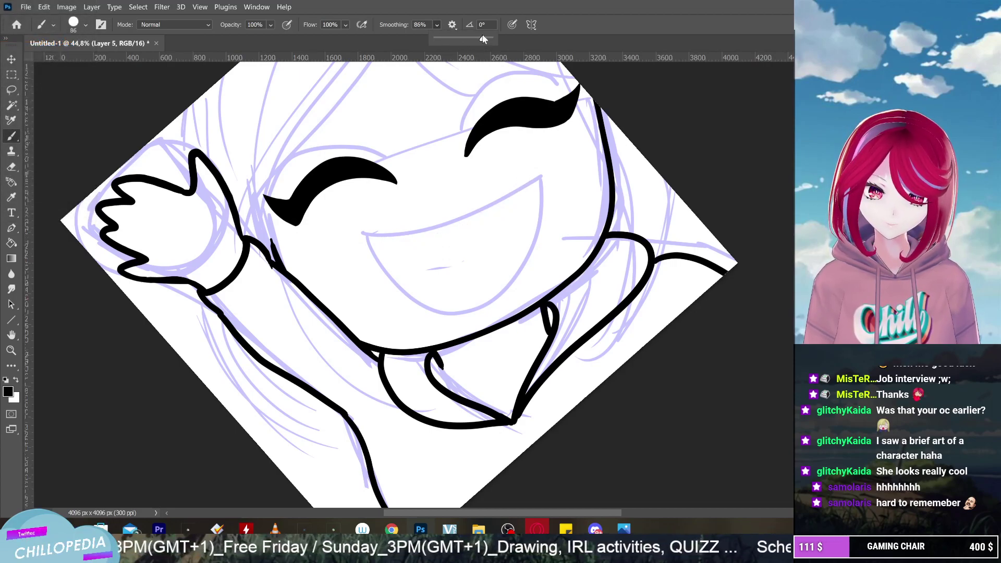
Try the mouth again with a smoother upper line and two versions of the rounded lower curve
mouse_move(381, 239)
left_mouse_down()
mouse_move(465, 231)
mouse_move(513, 197)
left_mouse_up()
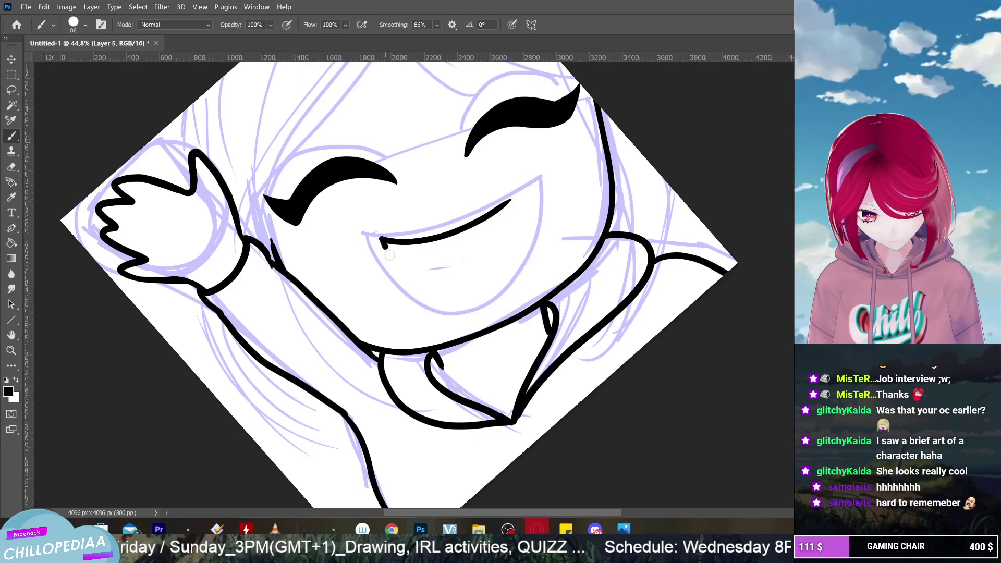
mouse_move(382, 241)
left_mouse_down()
mouse_move(431, 294)
mouse_move(485, 298)
mouse_move(516, 282)
mouse_move(526, 215)
left_mouse_up()
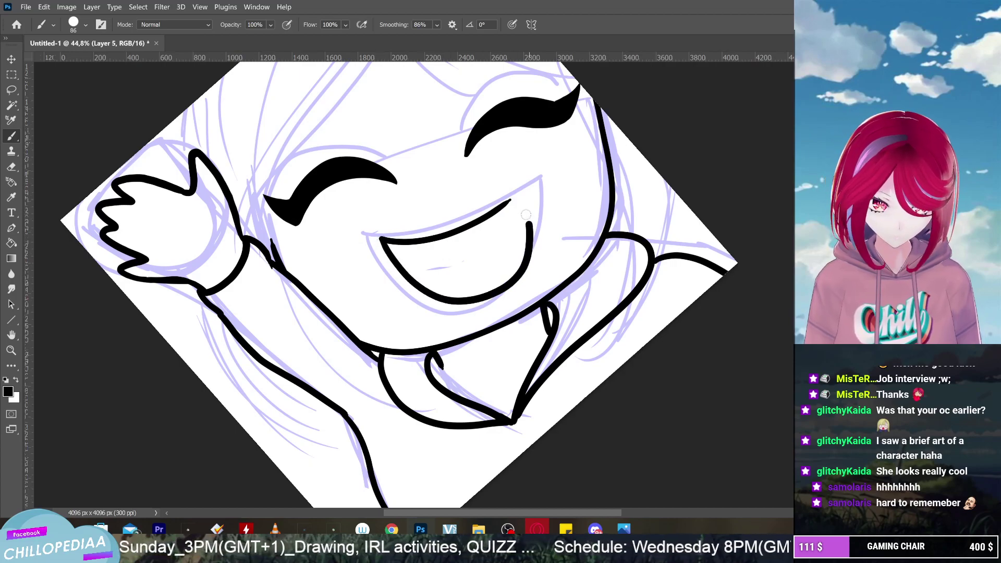
key("ctrl+z")
mouse_move(378, 238)
left_mouse_down()
mouse_move(436, 307)
mouse_move(473, 304)
mouse_move(518, 260)
mouse_move(515, 194)
left_mouse_up()
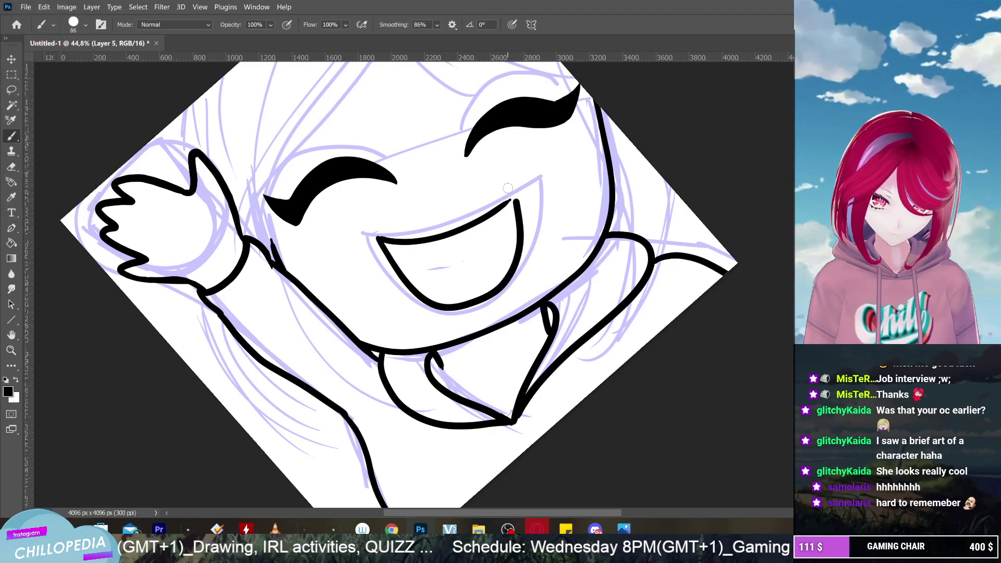
scroll(414, 285, "down", 5)
key("ctrl+z")
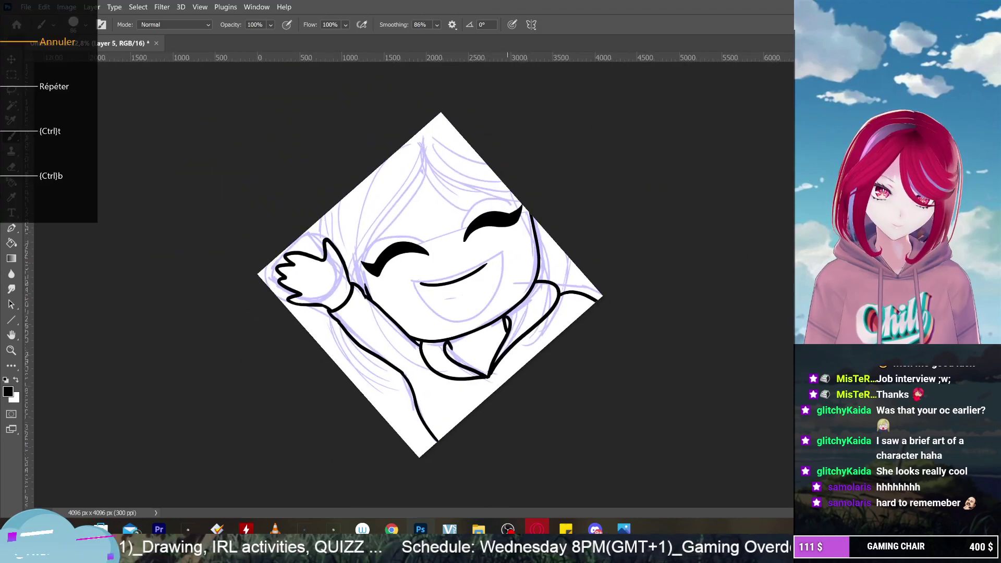
Try closing the mouth under its upper line with a small rounded lower curve inside the sketch
scroll(438, 274, "up", 4)
mouse_move(390, 303)
left_mouse_down()
mouse_move(420, 351)
mouse_move(471, 374)
mouse_move(528, 345)
mouse_move(549, 303)
mouse_move(553, 245)
left_mouse_up()
scroll(546, 233, "down", 4)
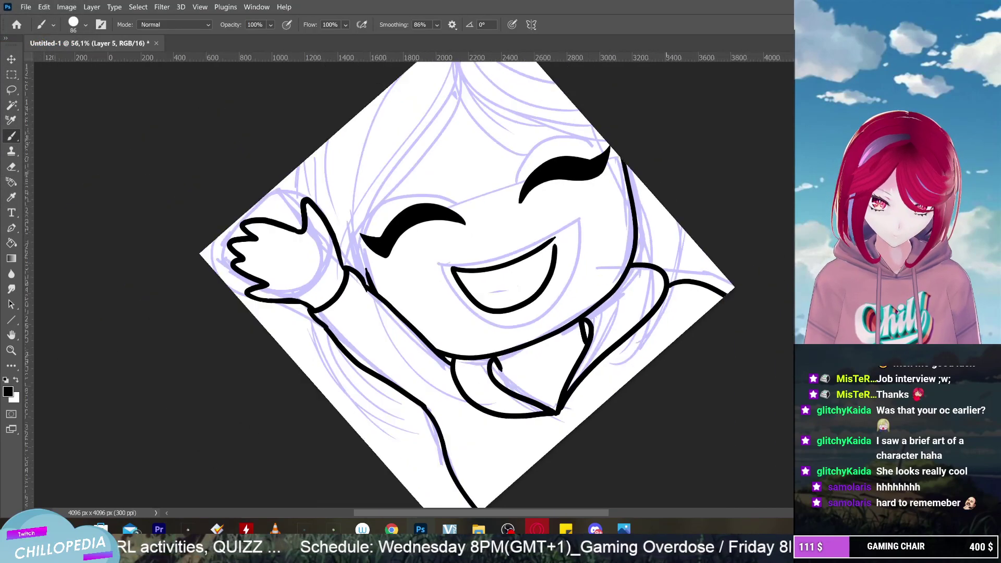
scroll(547, 293, "up", 12)
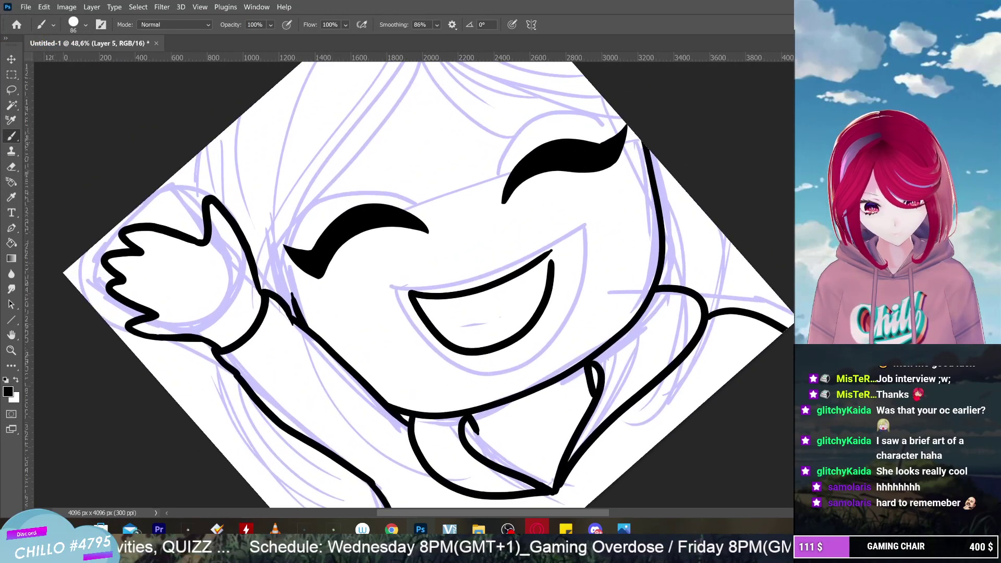
scroll(547, 293, "down", 8)
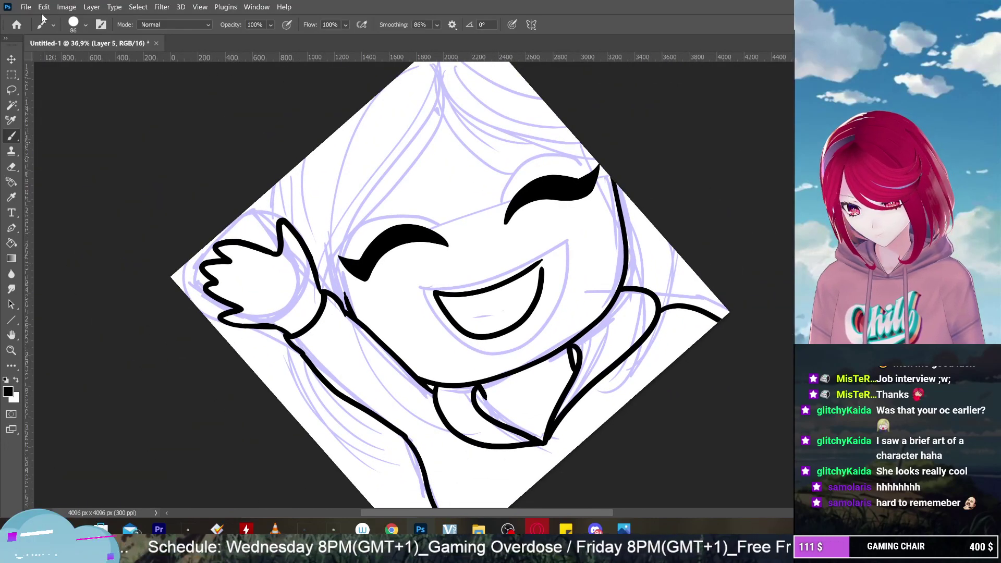
Undo the small mouth outline and make a new layer active for inking the mouth
left_click(66, 6)
mouse_move(51, 4)
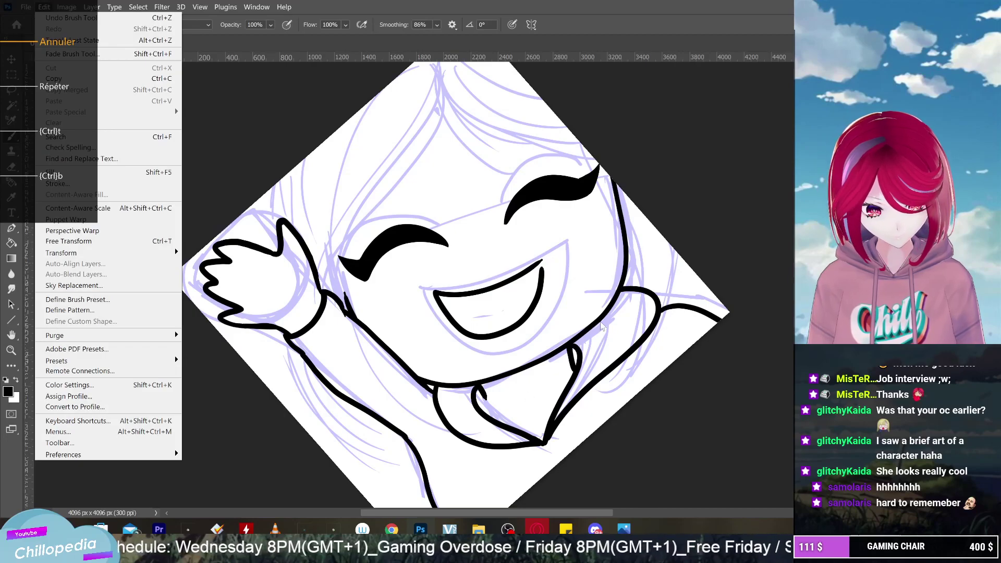
left_click(571, 302)
key("ctrl+z")
key("ctrl+z")
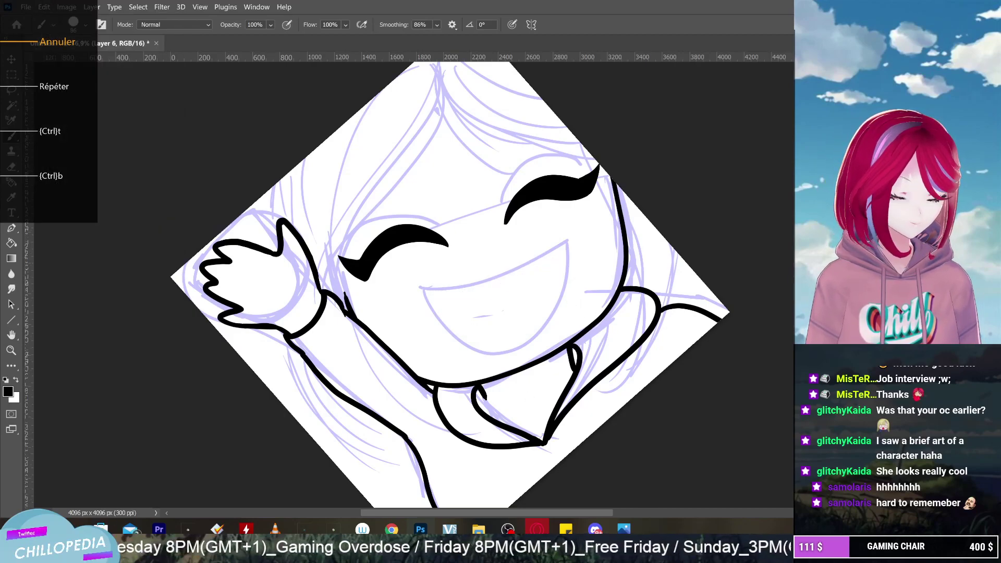
Ink the open mouth on the new layer as a closed smile inside the sketched outline and sharpen both its corners
mouse_move(425, 288)
left_mouse_down()
mouse_move(524, 277)
mouse_move(562, 240)
mouse_move(486, 340)
mouse_move(542, 312)
mouse_move(549, 269)
left_mouse_up()
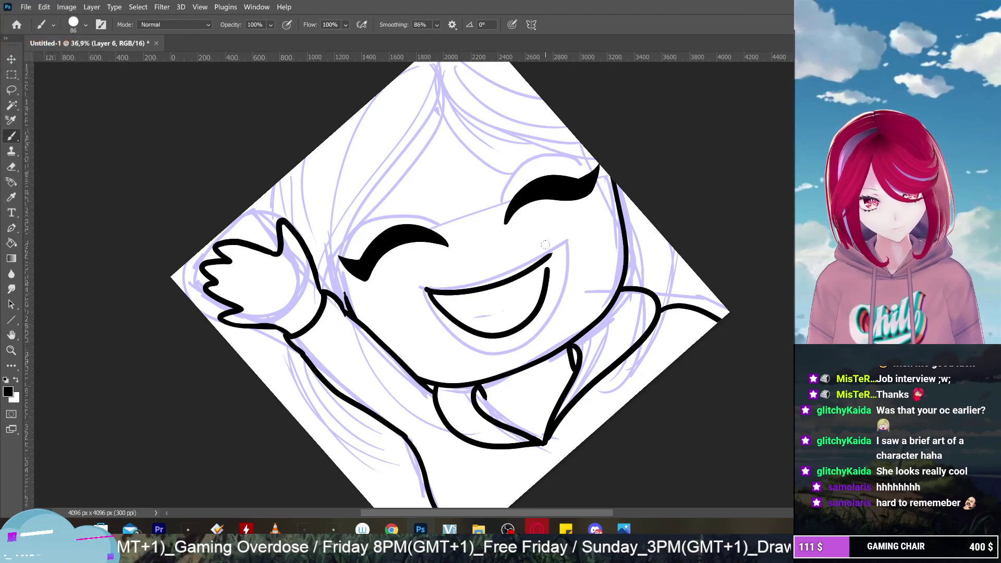
scroll(570, 287, "up", 3)
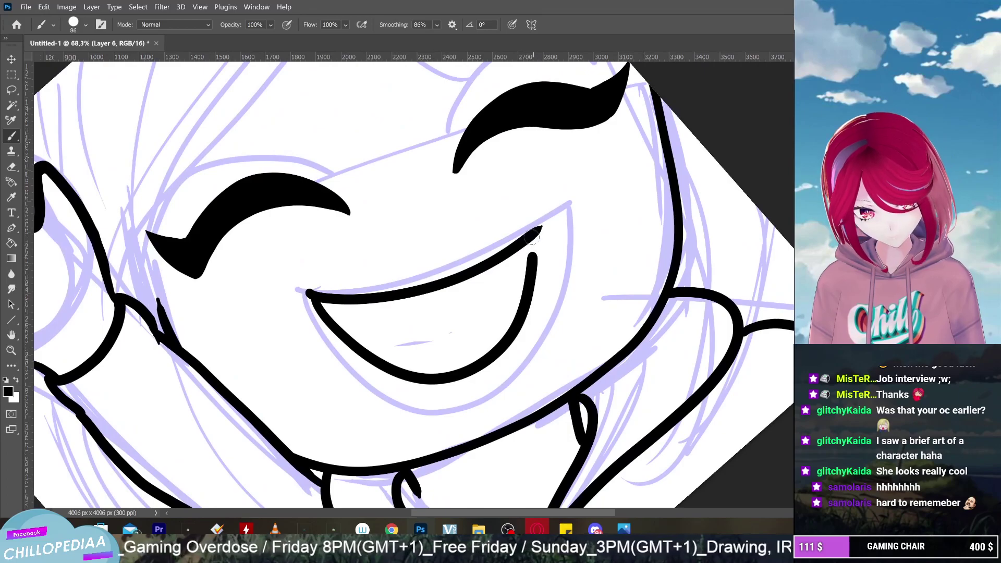
mouse_move(530, 252)
left_mouse_down()
mouse_move(535, 238)
mouse_move(533, 263)
mouse_move(533, 240)
left_mouse_up()
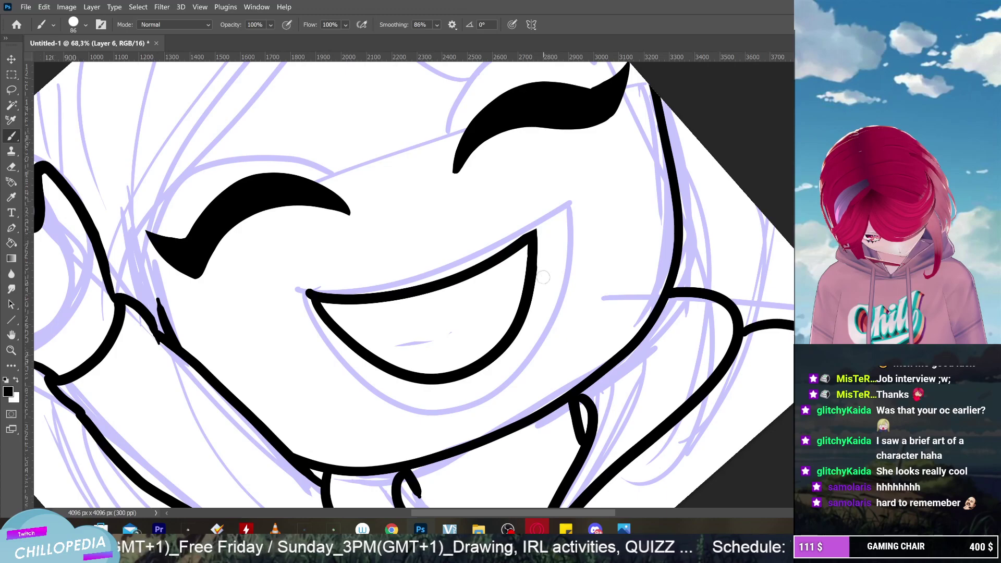
left_click_drag(542, 296, 587, 284)
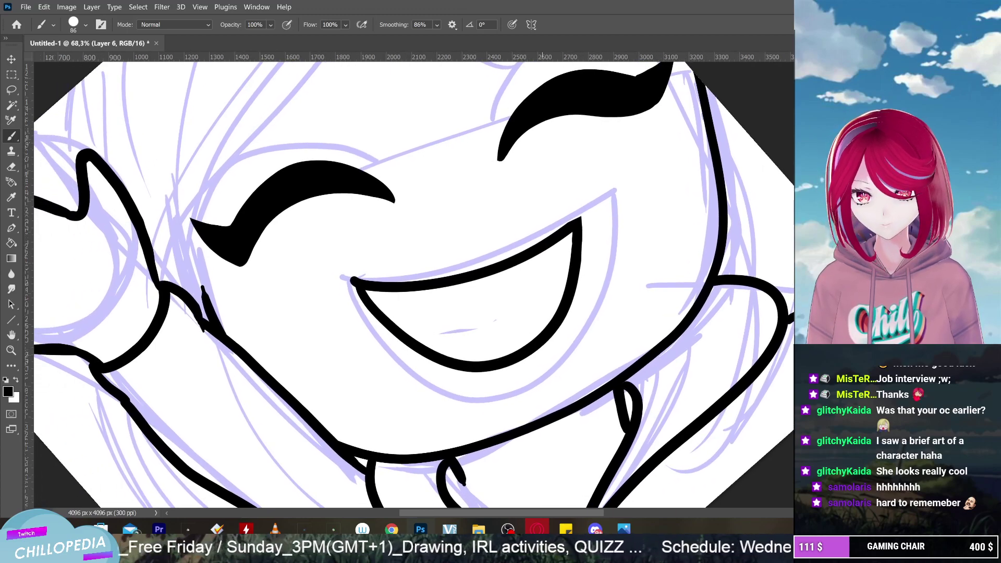
left_click_drag(350, 289, 346, 261)
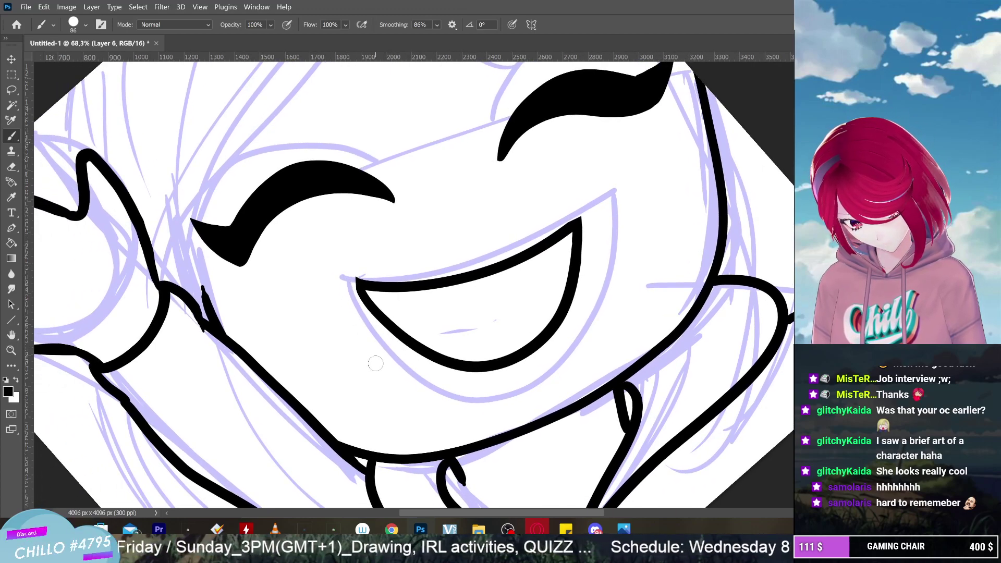
Round off the mouth's upper right corner with short black brush strokes where the upper line meets the lower curve
left_click_drag(635, 220, 673, 220)
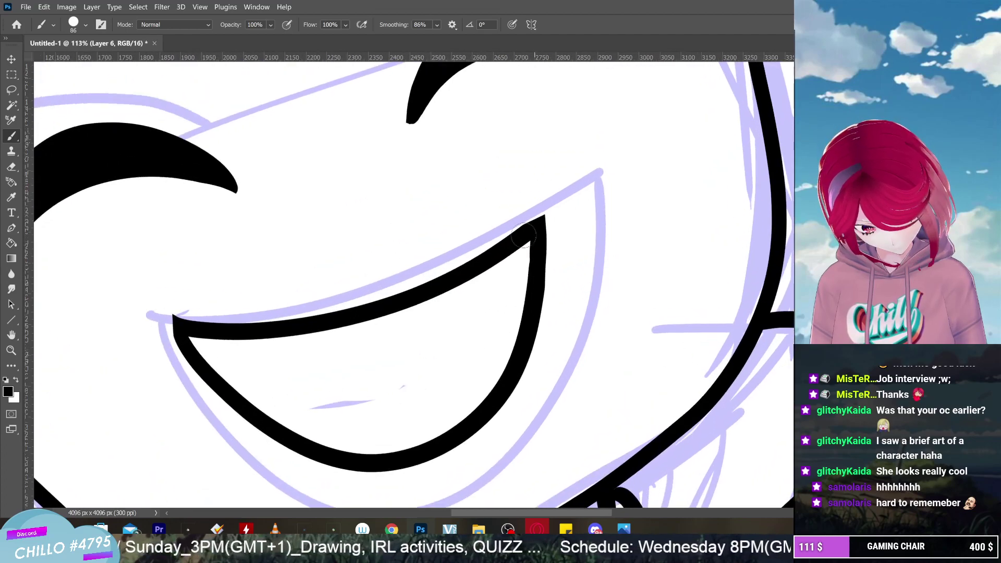
mouse_move(524, 232)
left_mouse_down()
mouse_move(543, 211)
mouse_move(542, 221)
left_mouse_up()
right_click(533, 277)
left_click(538, 234)
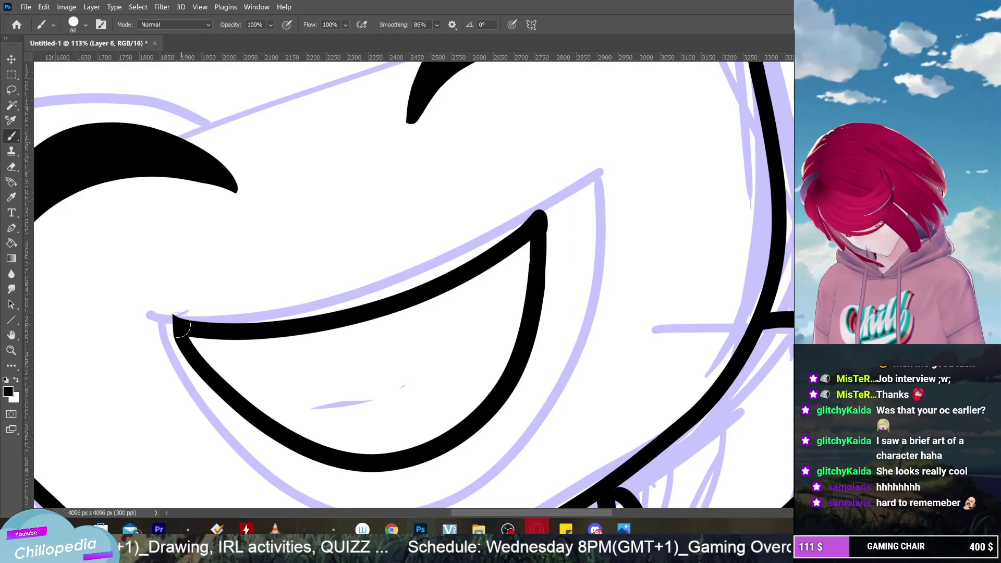
Round off the mouth's left corner with black strokes, redoing them until they blend smoothly into the lower curve
left_click_drag(174, 317, 192, 373)
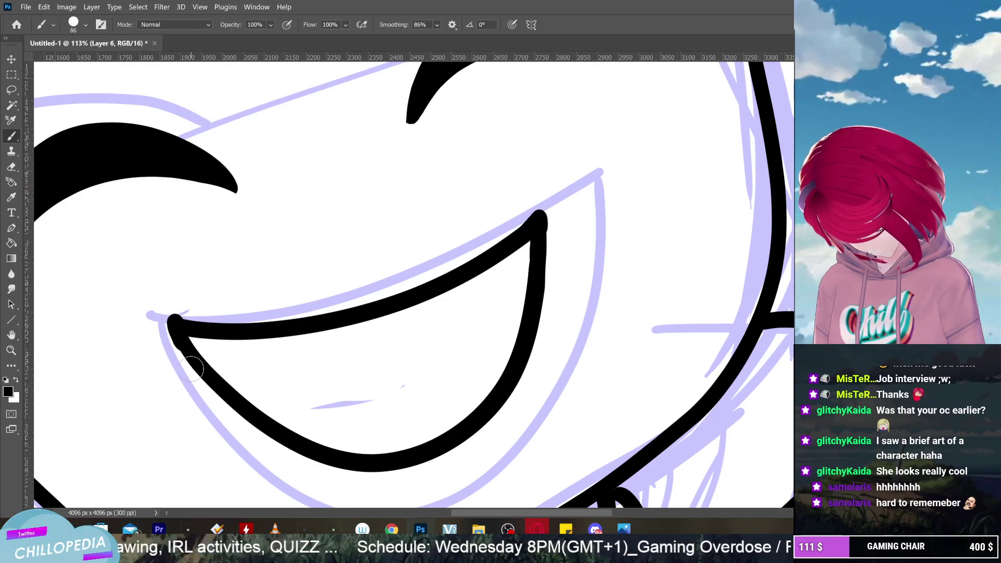
key("ctrl+z")
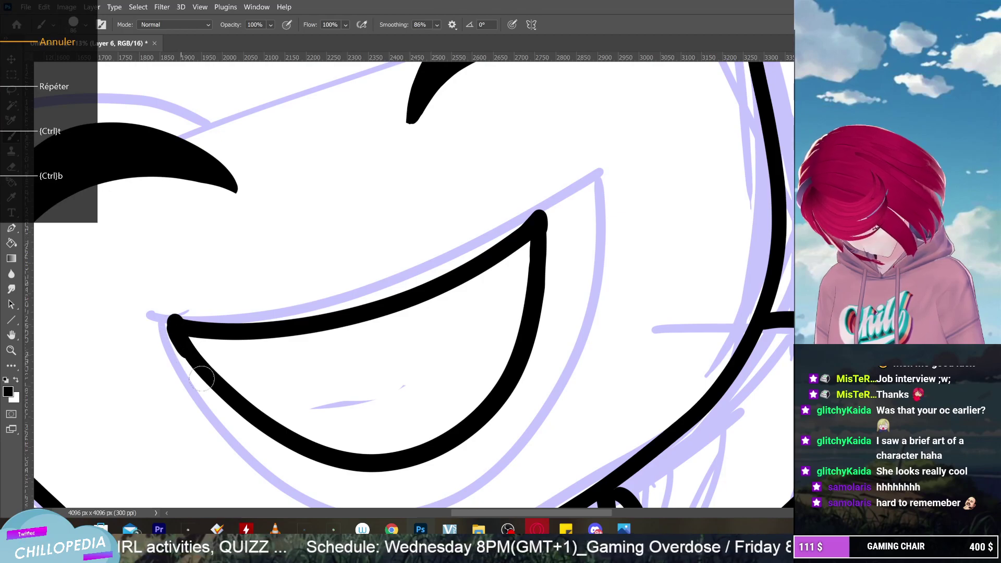
key("ctrl+z")
left_click_drag(173, 319, 217, 398)
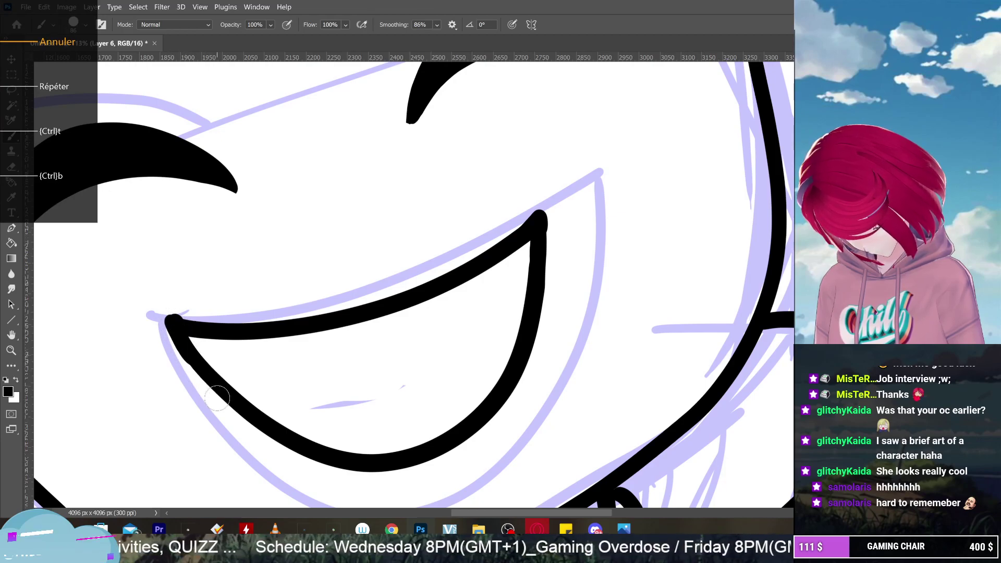
key("ctrl+z")
mouse_move(182, 331)
left_mouse_down()
mouse_move(175, 322)
mouse_move(207, 385)
left_mouse_up()
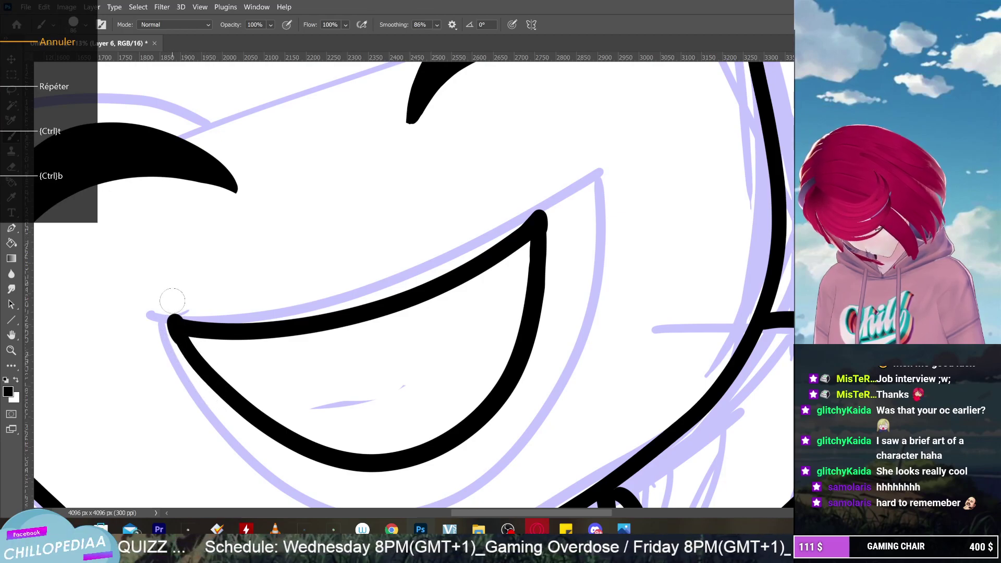
Try smudging the mouth's left corner with the Smudge tool at 9% strength
key("ctrl+minus")
key("ctrl+plus")
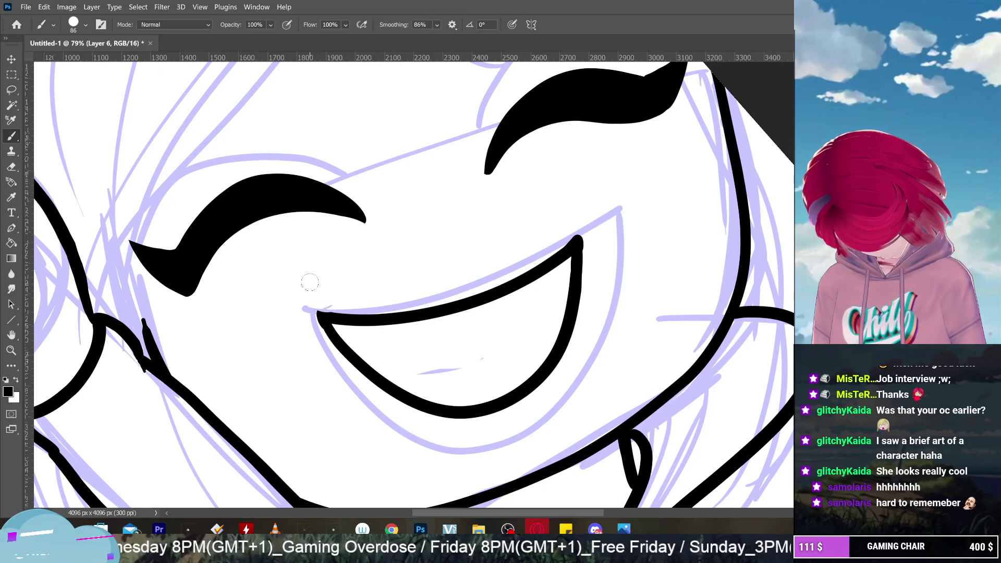
left_click(11, 289)
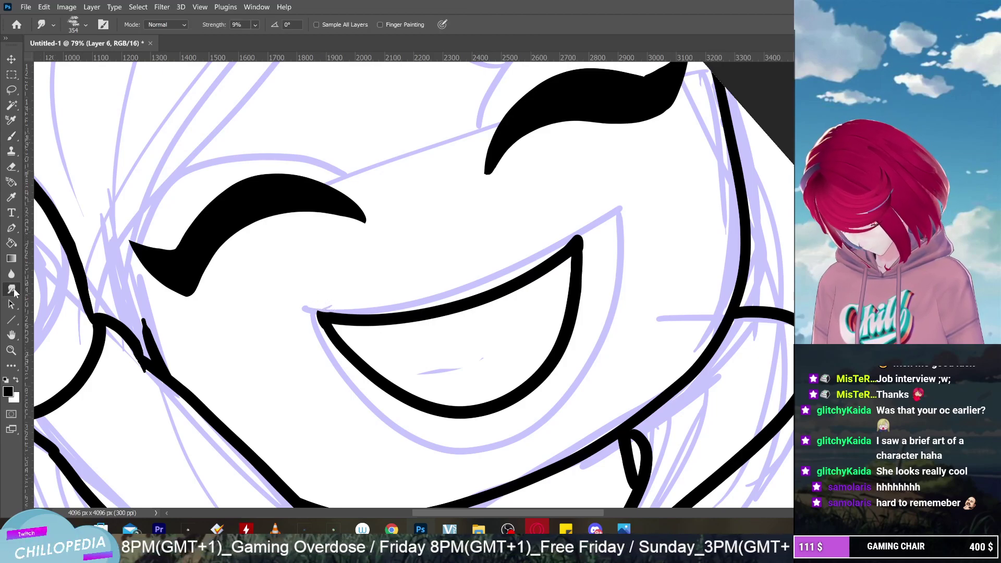
mouse_move(344, 307)
left_mouse_down()
mouse_move(326, 318)
mouse_move(328, 311)
left_mouse_up()
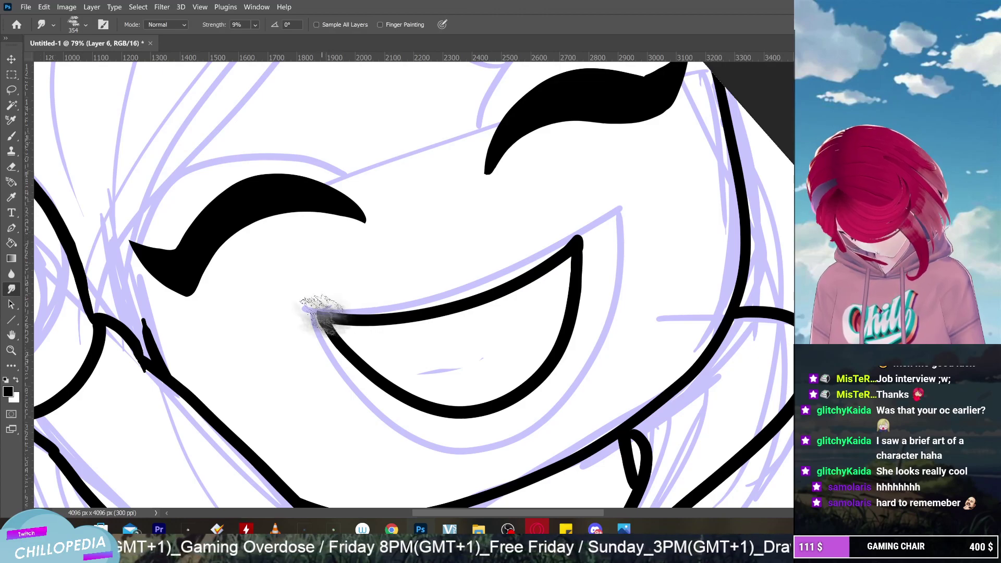
key("ctrl+z")
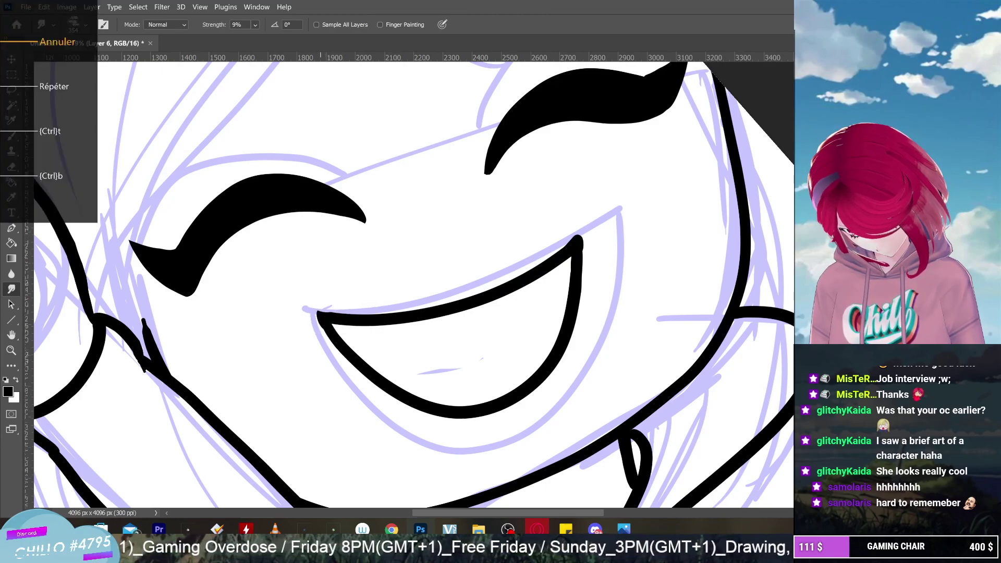
Soften both corners of the mouth outline with the Blur tool at 100% strength
left_click(11, 274)
mouse_move(332, 315)
left_mouse_down()
mouse_move(320, 310)
mouse_move(324, 326)
left_mouse_up()
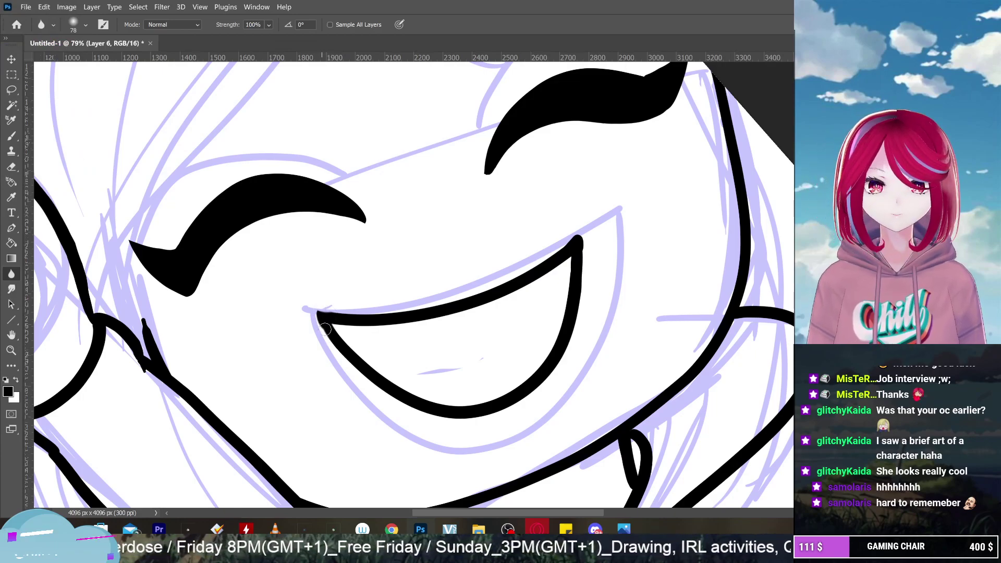
left_click_drag(581, 254, 580, 235)
On a new layer, ink the left fringe as one long curve from the parting down to the raised wrist, redoing it until smooth
key("ctrl+0")
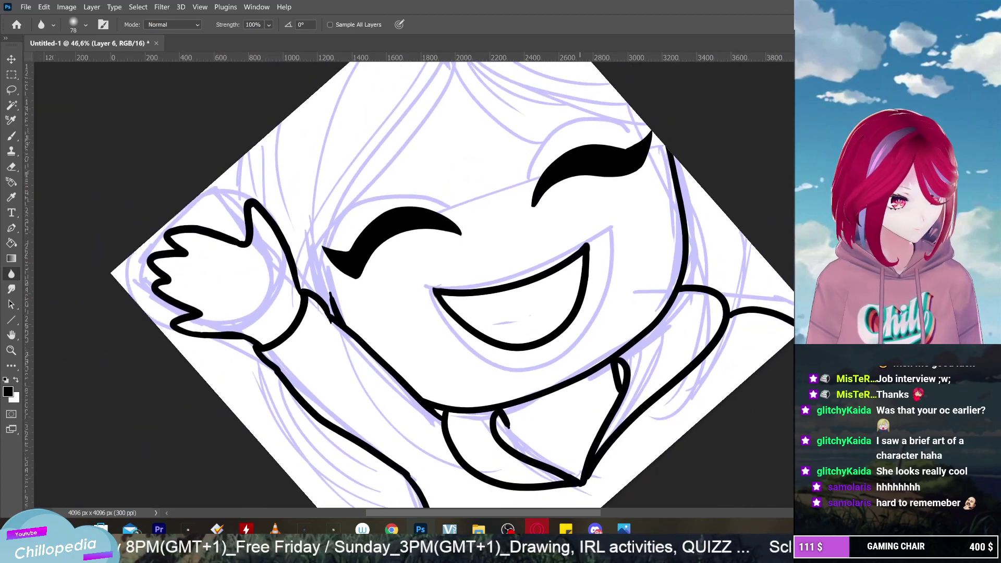
key("ctrl+minus")
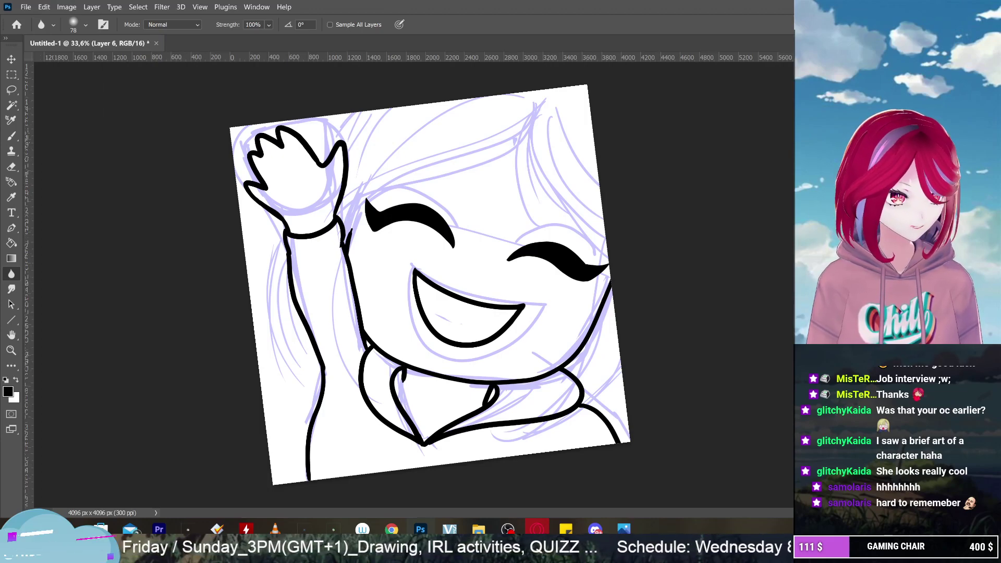
key("ctrl+shift+alt+n")
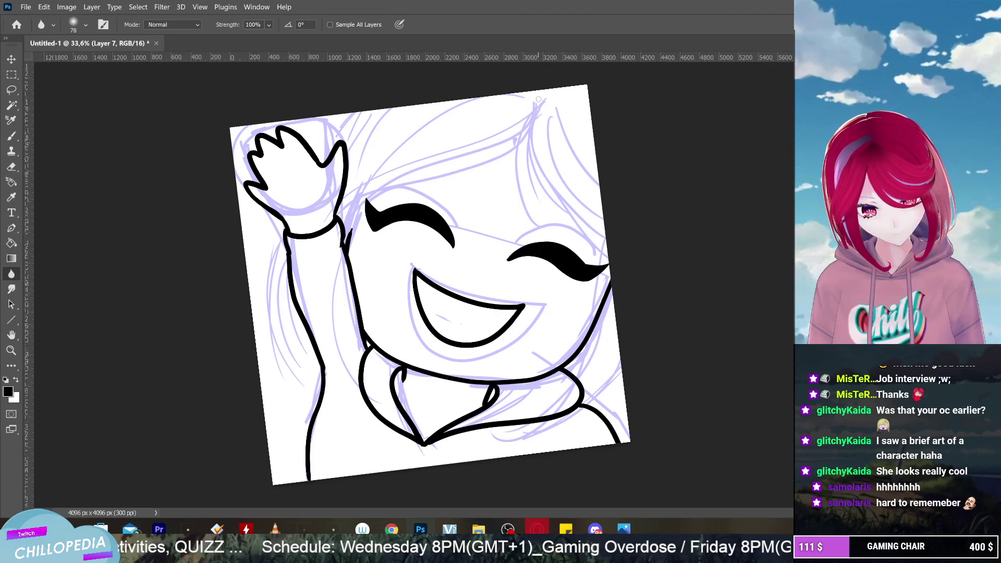
left_click(16, 137)
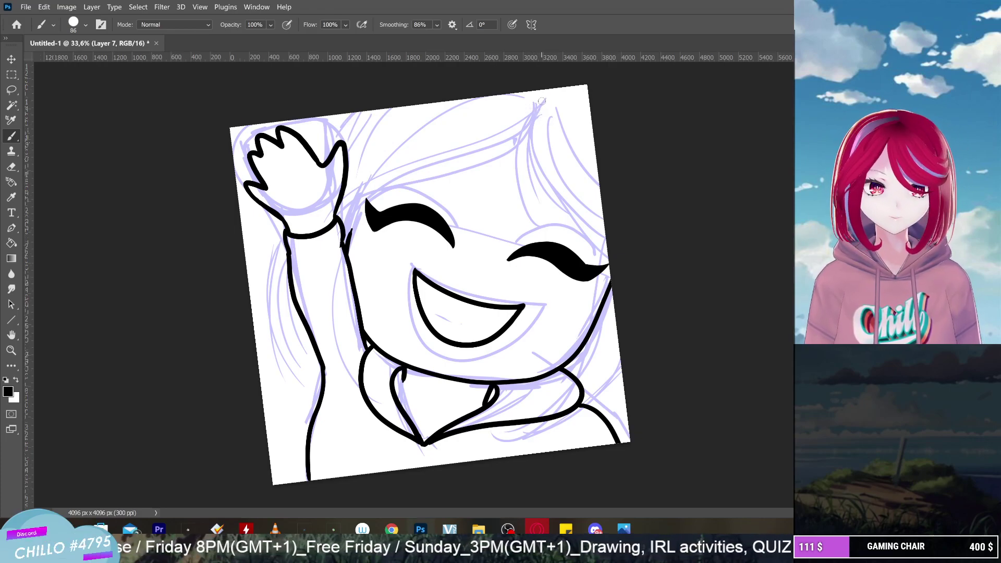
mouse_move(542, 99)
left_mouse_down()
mouse_move(522, 150)
mouse_move(375, 192)
mouse_move(331, 222)
left_mouse_up()
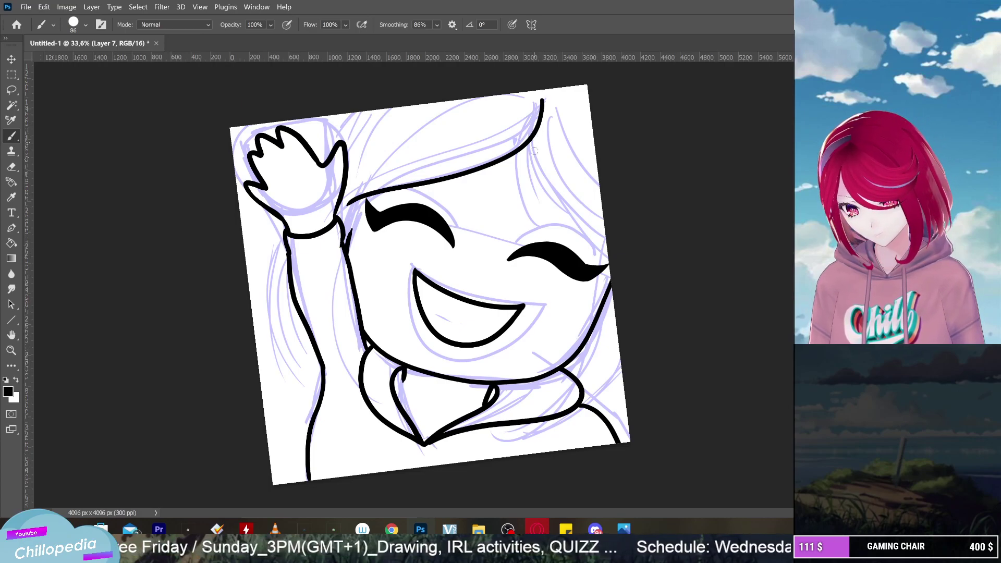
key("ctrl+z")
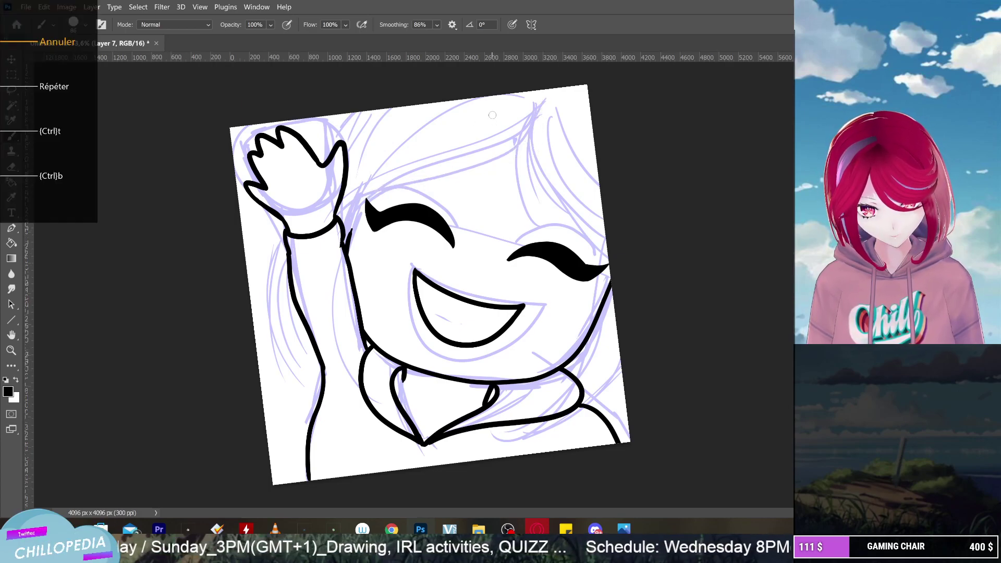
mouse_move(494, 110)
left_mouse_down()
mouse_move(475, 159)
mouse_move(335, 218)
left_mouse_up()
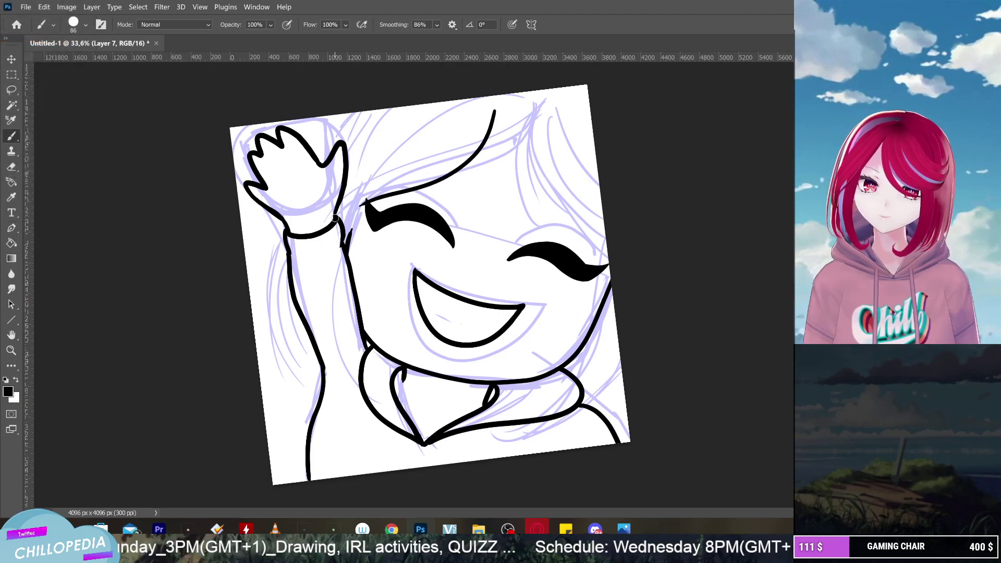
key("ctrl+z")
mouse_move(488, 107)
left_mouse_down()
mouse_move(447, 158)
mouse_move(341, 207)
left_mouse_up()
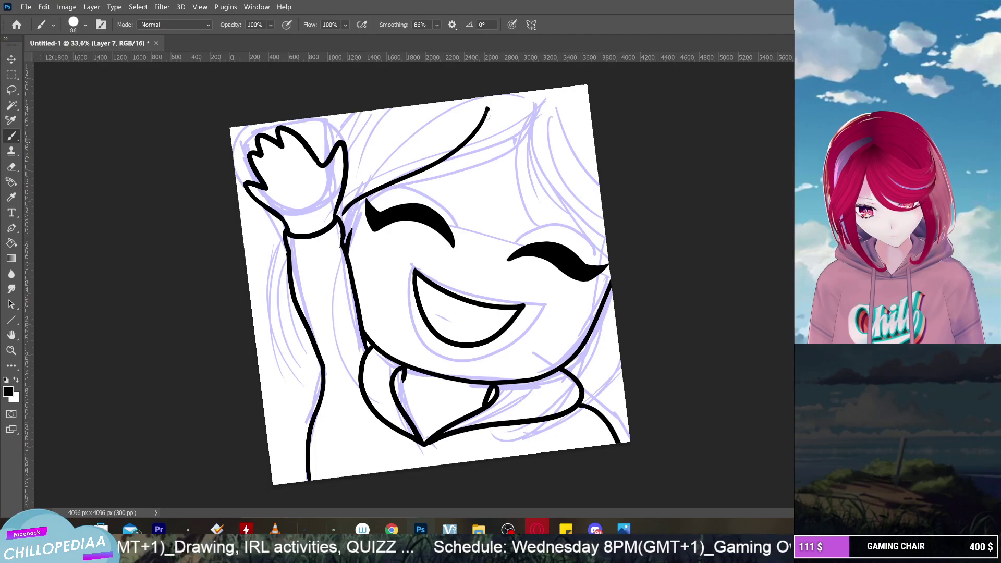
Ink a narrow centre strand with two curves from the parting, and sweep the right fringe out to the canvas edge above the eye
left_click_drag(486, 111, 521, 224)
mouse_move(500, 107)
left_mouse_down()
mouse_move(500, 192)
mouse_move(518, 218)
left_mouse_up()
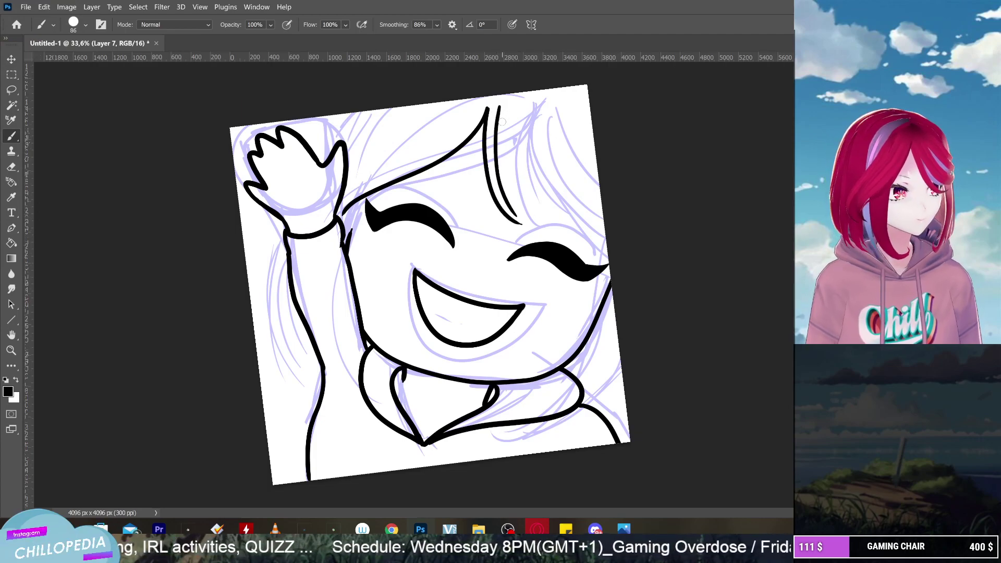
mouse_move(499, 107)
left_mouse_down()
mouse_move(508, 178)
mouse_move(532, 211)
mouse_move(593, 247)
mouse_move(722, 233)
left_mouse_up()
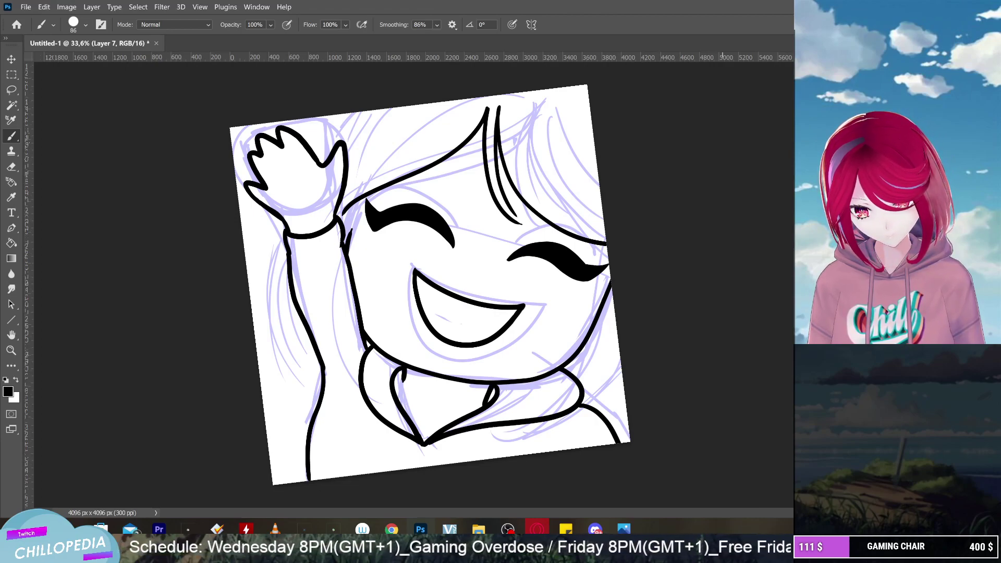
Ink two curved hair strands from the canvas's top edge down to the thumb side of the raised hand
mouse_move(423, 104)
left_mouse_down()
mouse_move(383, 130)
mouse_move(352, 175)
left_mouse_up()
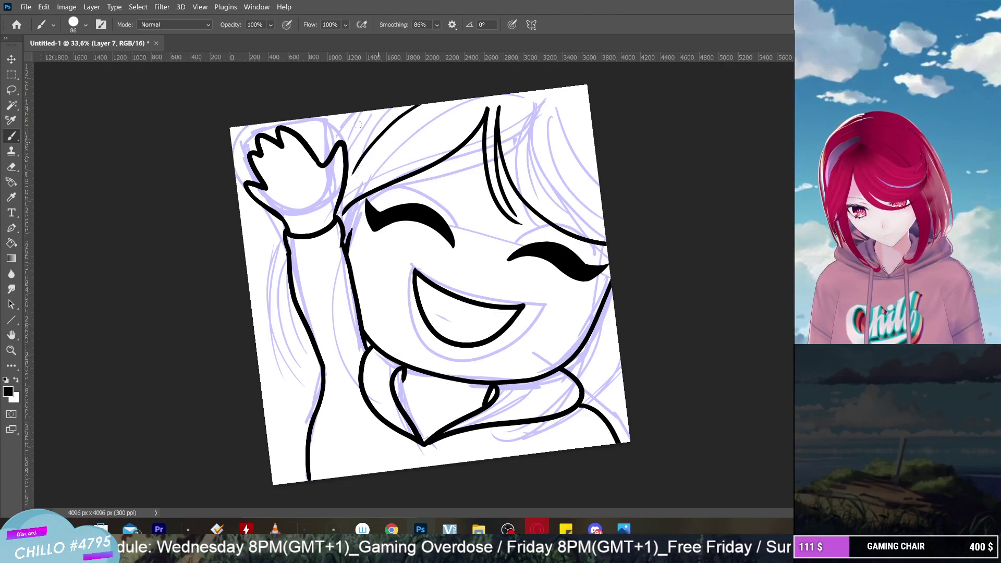
left_click_drag(376, 108, 345, 189)
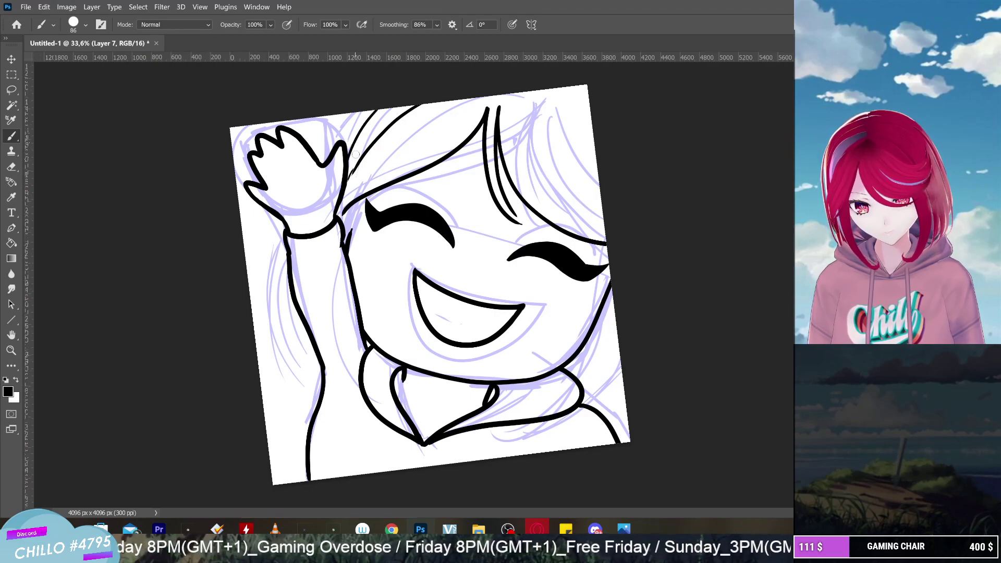
key("ctrl+z")
scroll(433, 256, "up", 5)
scroll(422, 281, "down", 3)
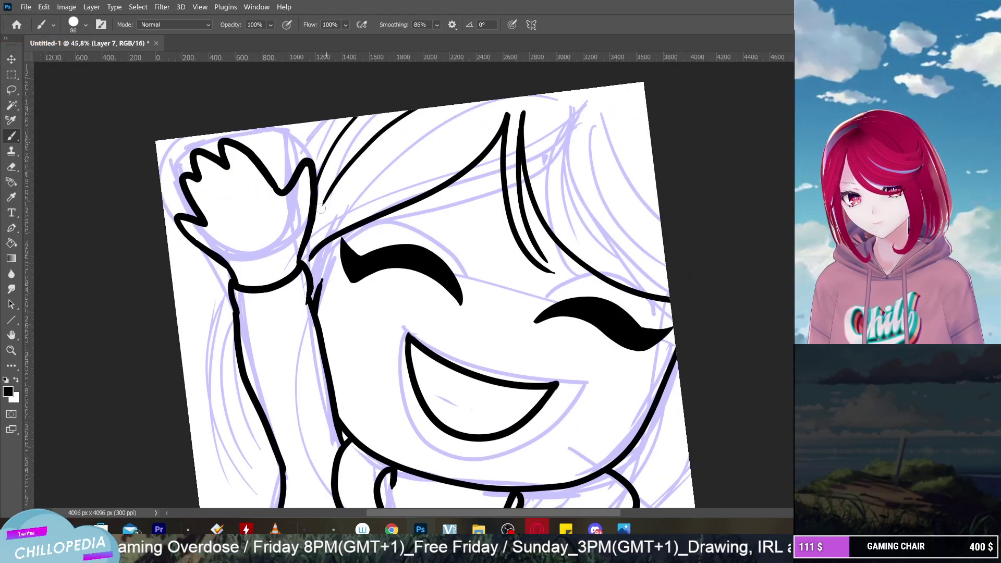
left_click_drag(324, 203, 315, 221)
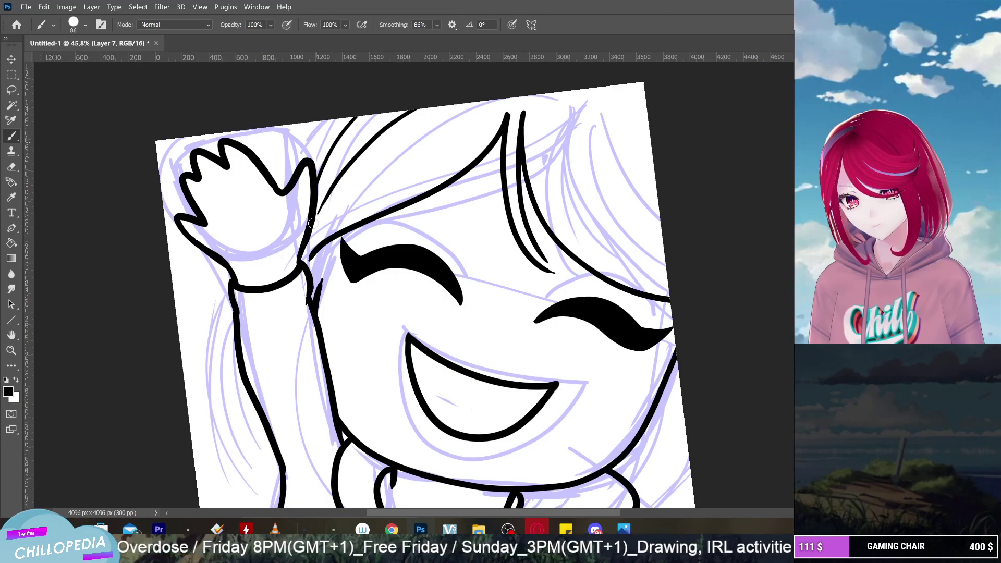
Ink a short side lock from the fringe down beside the left eye, trying its continuation over the raised arm
scroll(305, 243, "down", 3)
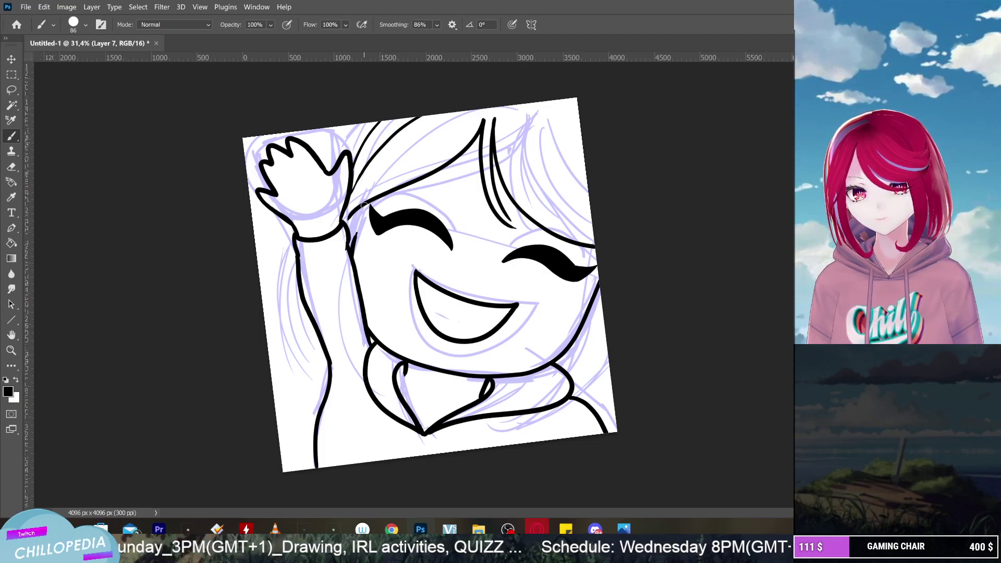
left_click_drag(365, 206, 331, 359)
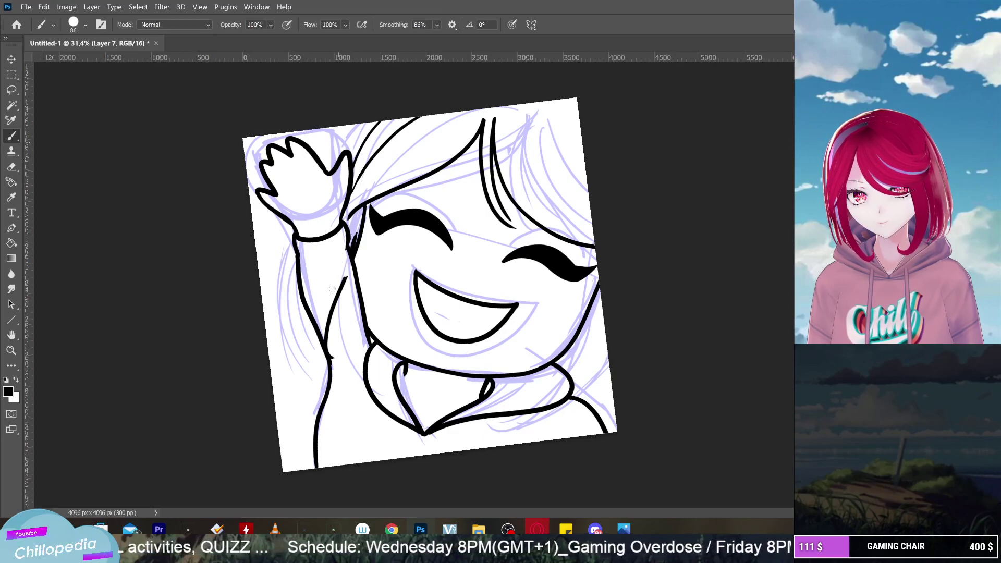
mouse_move(332, 290)
left_mouse_down()
mouse_move(347, 275)
mouse_move(324, 326)
mouse_move(325, 363)
left_mouse_up()
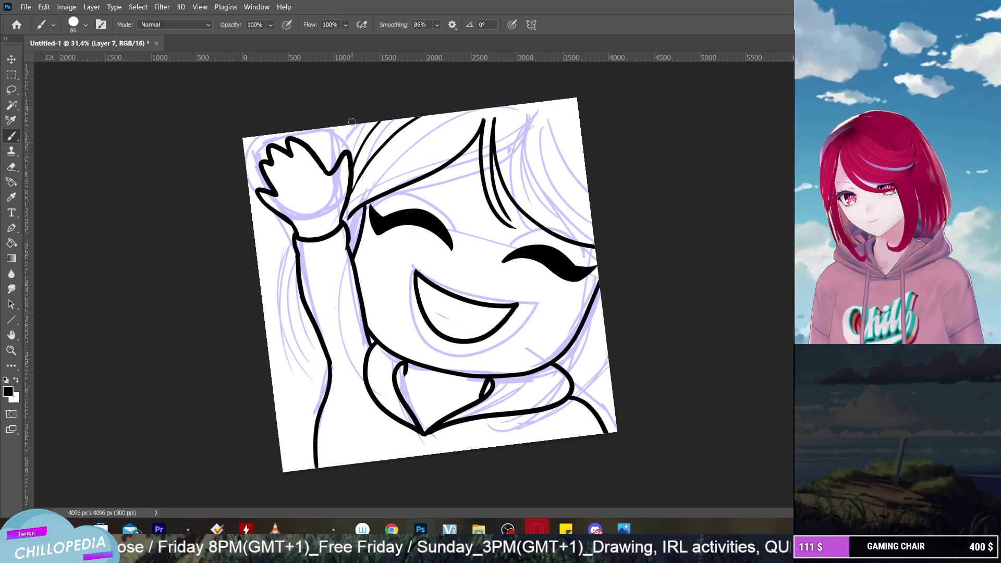
Ink the long outer hair curve from the canvas's top edge across the raised hand and down outside the arm, redoing it over the sketch
mouse_move(347, 125)
left_mouse_down()
mouse_move(311, 174)
mouse_move(315, 359)
left_mouse_up()
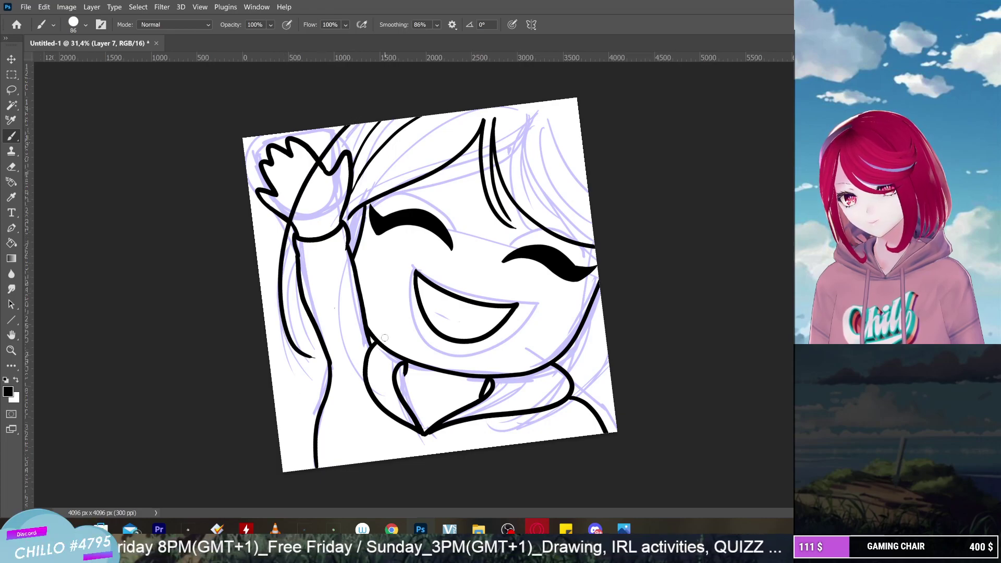
key("ctrl+z")
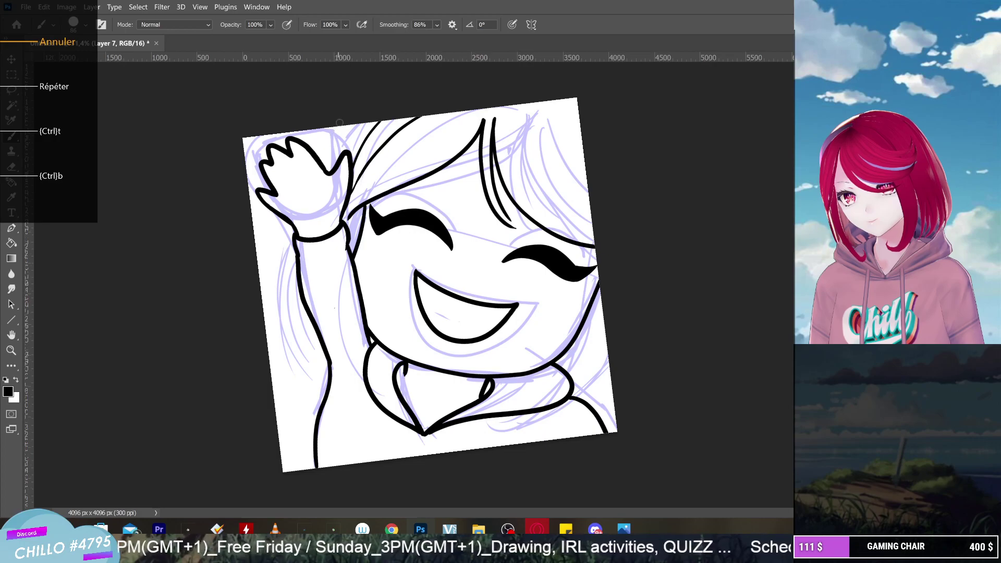
mouse_move(340, 122)
left_mouse_down()
mouse_move(300, 219)
mouse_move(317, 391)
left_mouse_up()
key("ctrl+z")
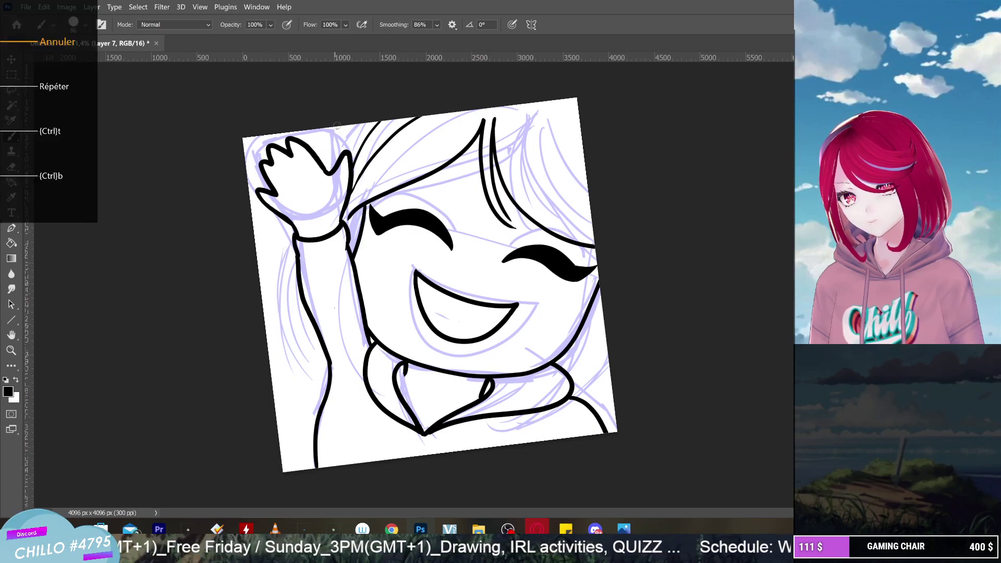
mouse_move(334, 127)
left_mouse_down()
mouse_move(261, 312)
mouse_move(323, 388)
left_mouse_up()
key("ctrl+z")
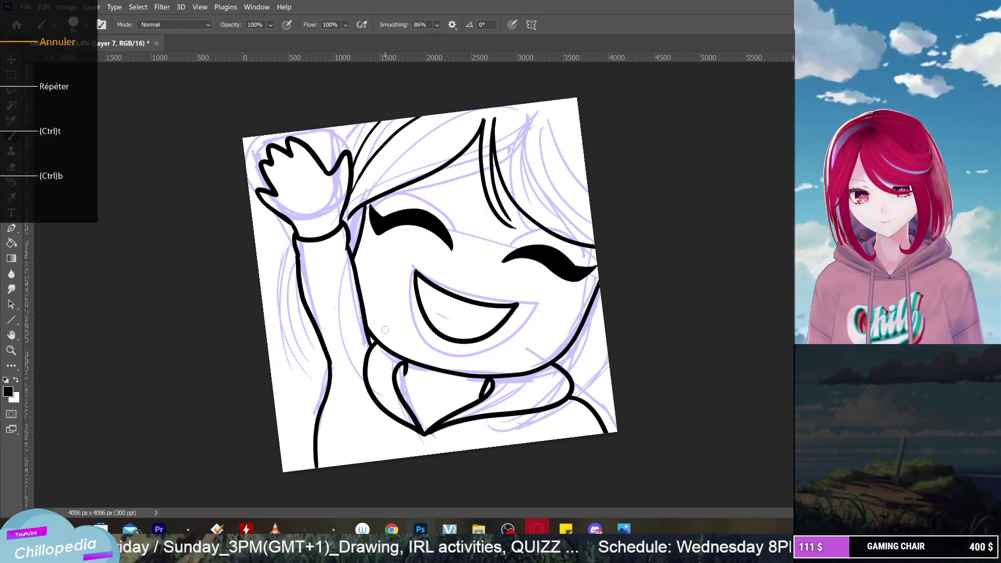
mouse_move(336, 125)
left_mouse_down()
mouse_move(280, 288)
mouse_move(304, 390)
left_mouse_up()
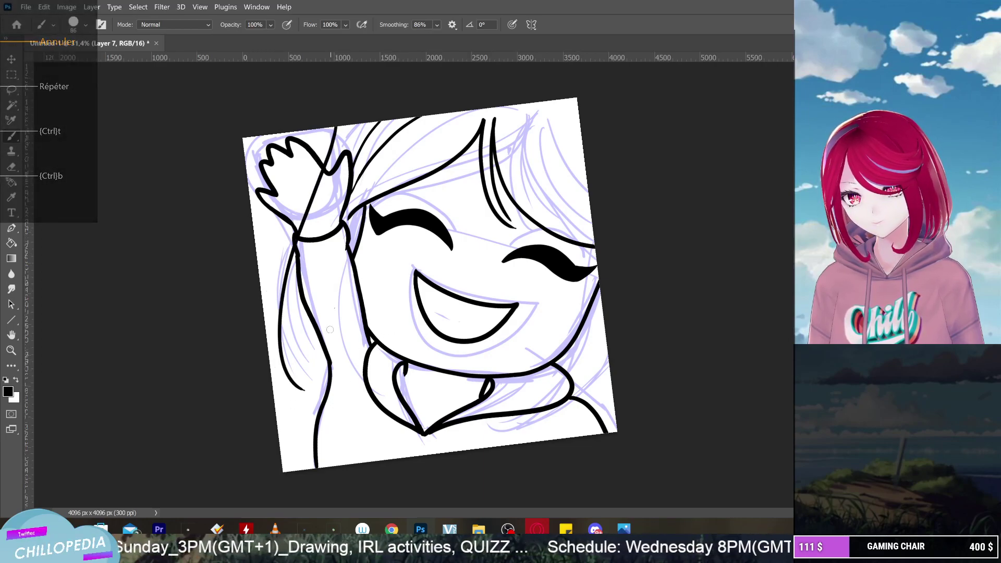
key("ctrl+z")
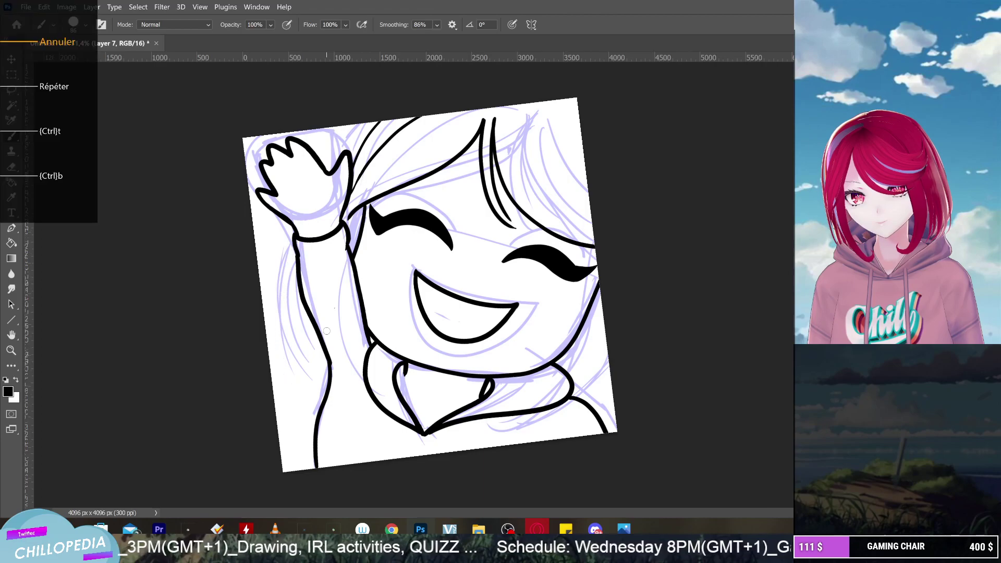
mouse_move(345, 124)
left_mouse_down()
mouse_move(307, 171)
mouse_move(281, 230)
mouse_move(275, 289)
mouse_move(313, 372)
left_mouse_up()
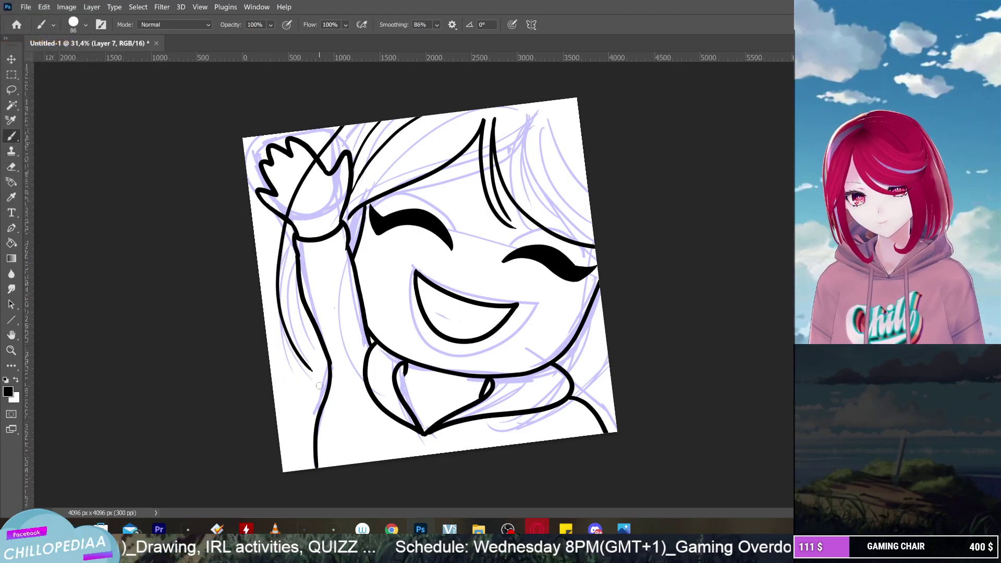
Redo the long hair curve across the raised hand and down outside the arm, and ink a second strand just outside it
key("ctrl+z")
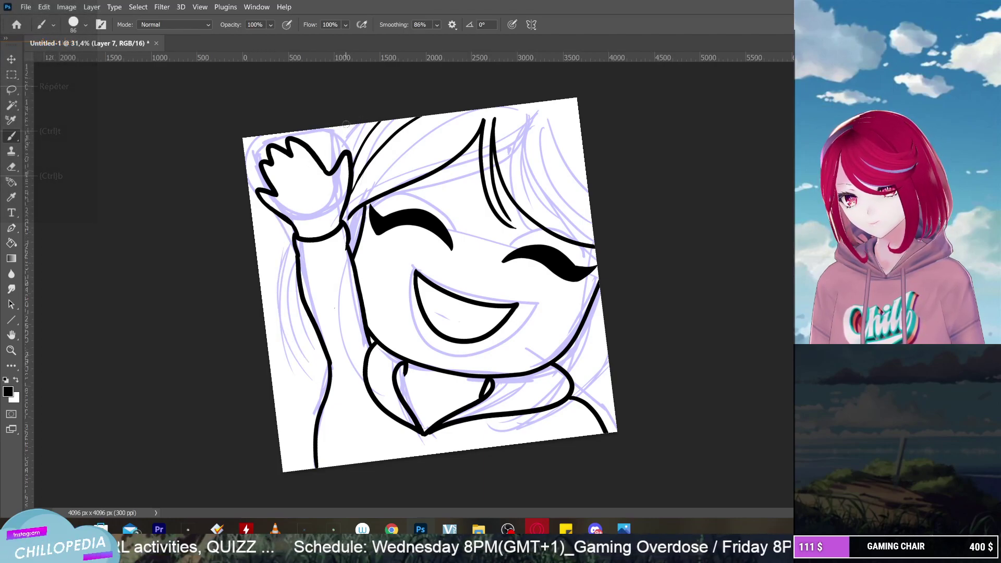
mouse_move(347, 127)
left_mouse_down()
mouse_move(276, 282)
mouse_move(316, 366)
left_mouse_up()
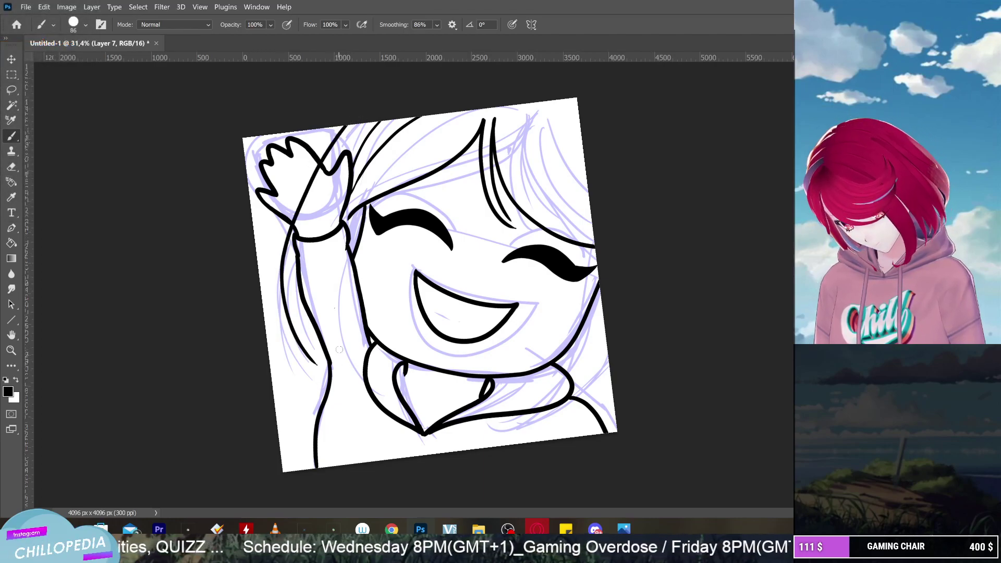
key("ctrl+z")
key("ctrl+z")
mouse_move(339, 125)
left_mouse_down()
mouse_move(284, 287)
mouse_move(311, 381)
left_mouse_up()
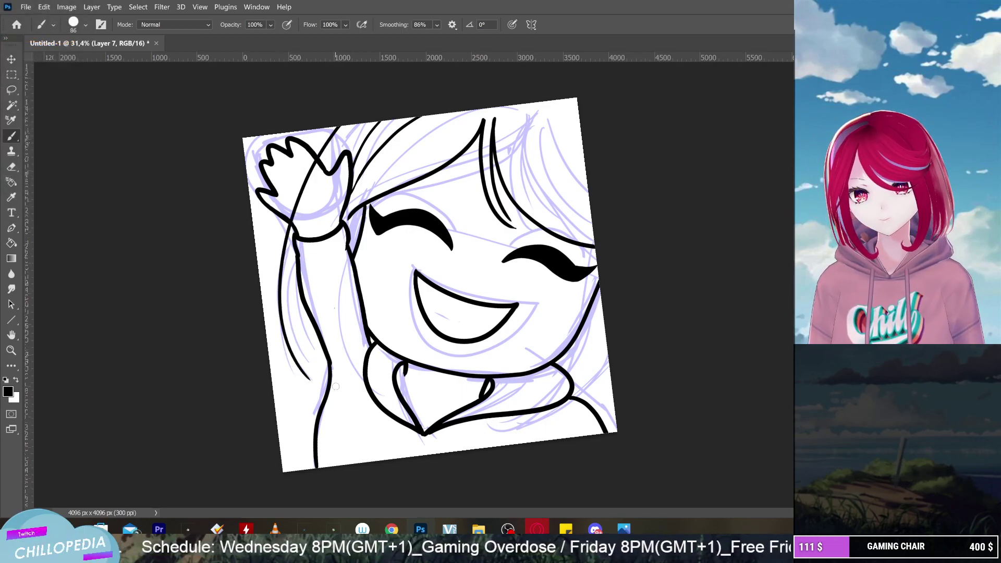
mouse_move(327, 127)
left_mouse_down()
mouse_move(294, 172)
mouse_move(315, 383)
left_mouse_up()
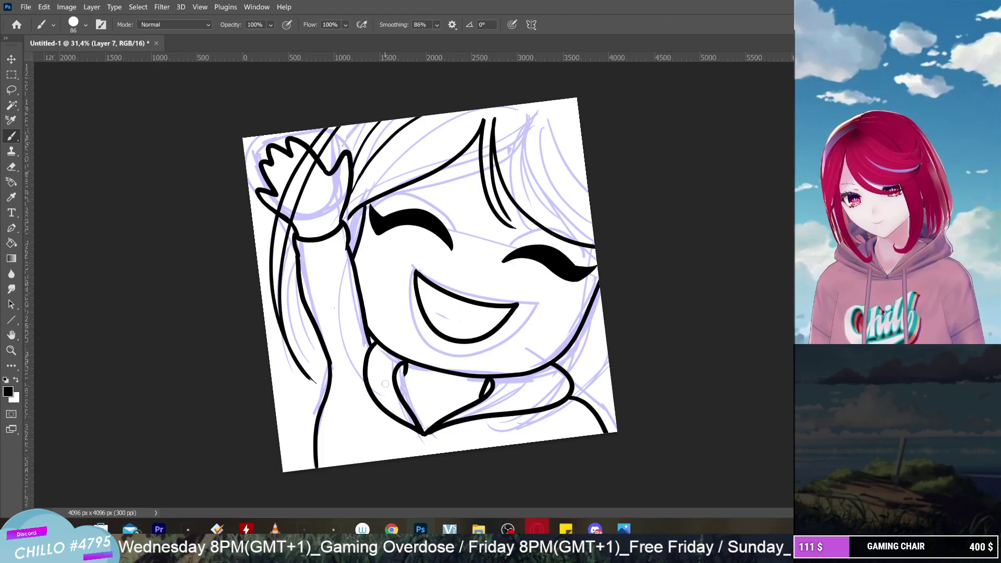
Erase the parts of both hair strands that cross the palm and fingers of the raised hand
scroll(331, 192, "up", 3)
mouse_move(330, 192)
left_mouse_down()
mouse_move(368, 228)
mouse_move(337, 182)
left_mouse_up()
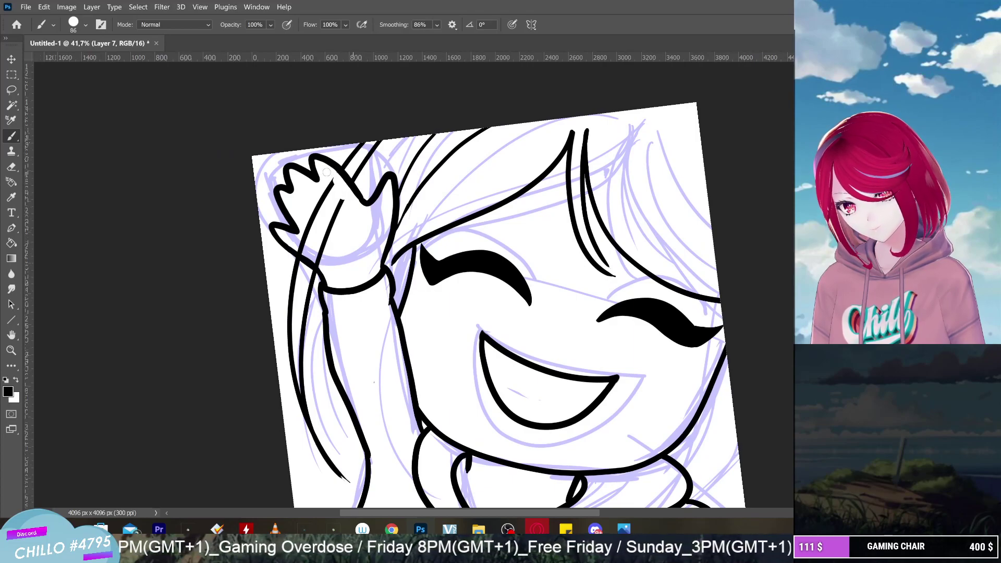
left_click_drag(340, 203, 329, 249)
left_click(337, 207)
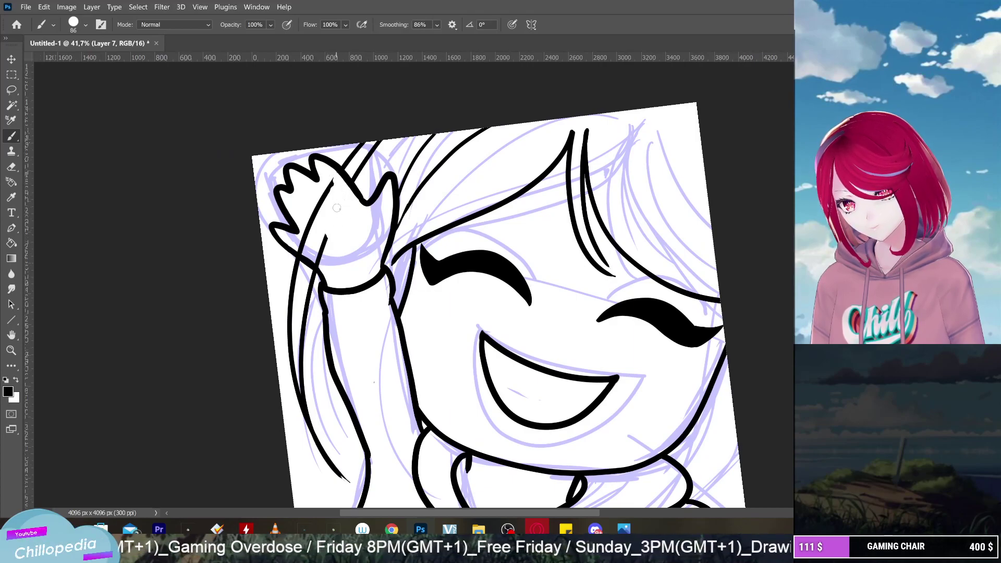
mouse_move(328, 181)
left_mouse_down()
mouse_move(313, 227)
mouse_move(325, 265)
mouse_move(331, 247)
mouse_move(314, 249)
mouse_move(309, 212)
mouse_move(300, 235)
mouse_move(309, 213)
mouse_move(324, 266)
mouse_move(295, 245)
left_mouse_up()
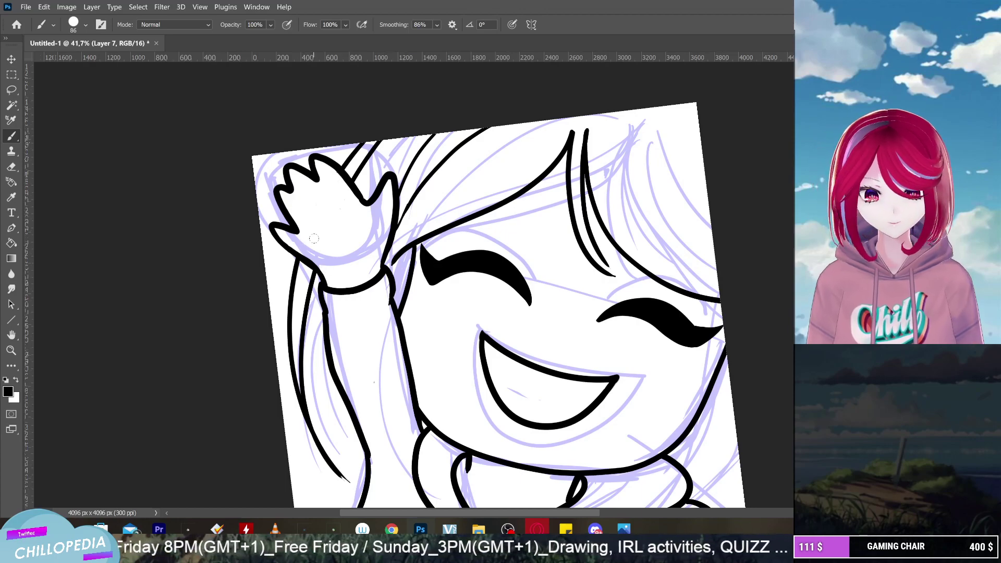
scroll(314, 239, "down", 3)
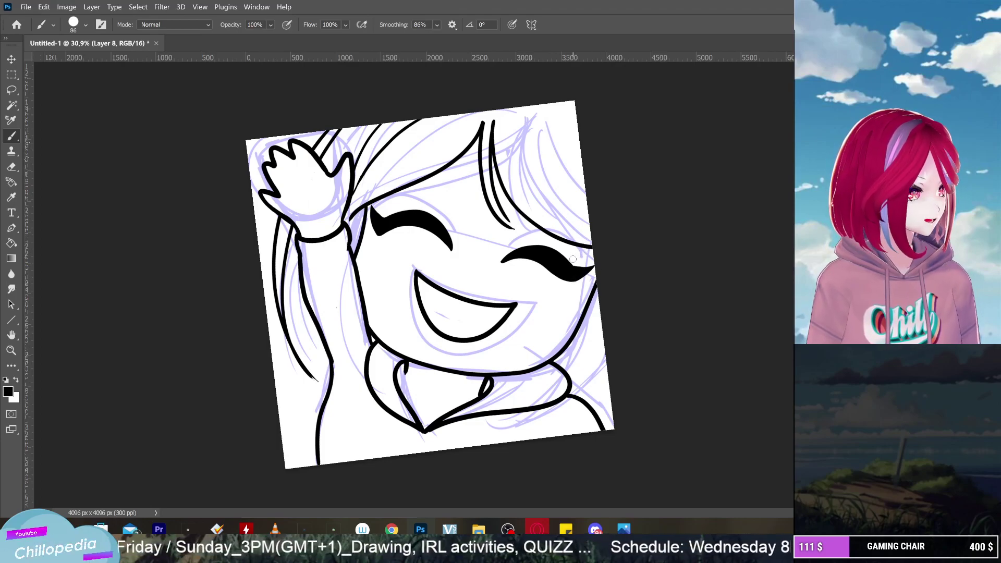
mouse_move(584, 249)
left_mouse_down()
mouse_move(565, 360)
mouse_move(502, 420)
left_mouse_up()
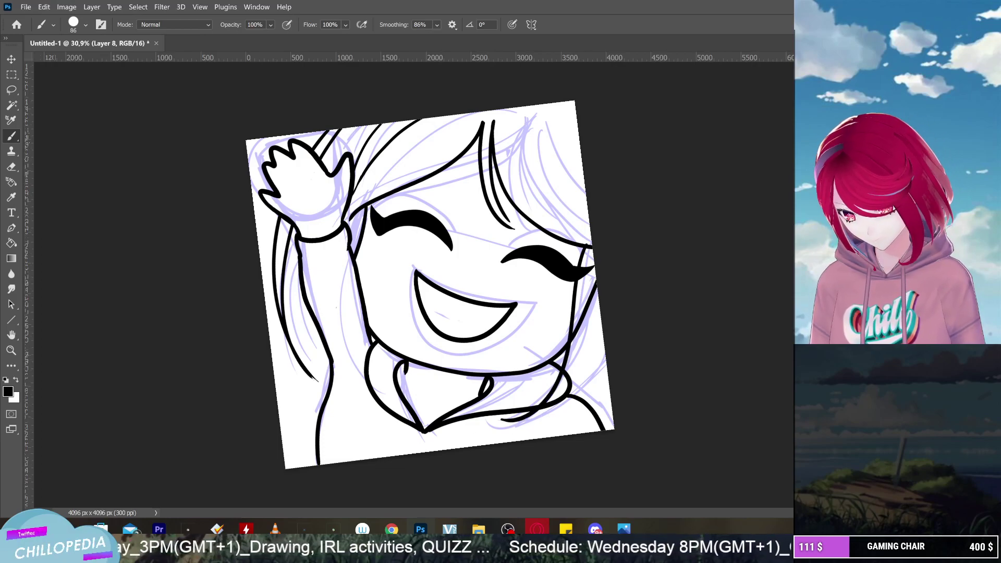
key("ctrl+z")
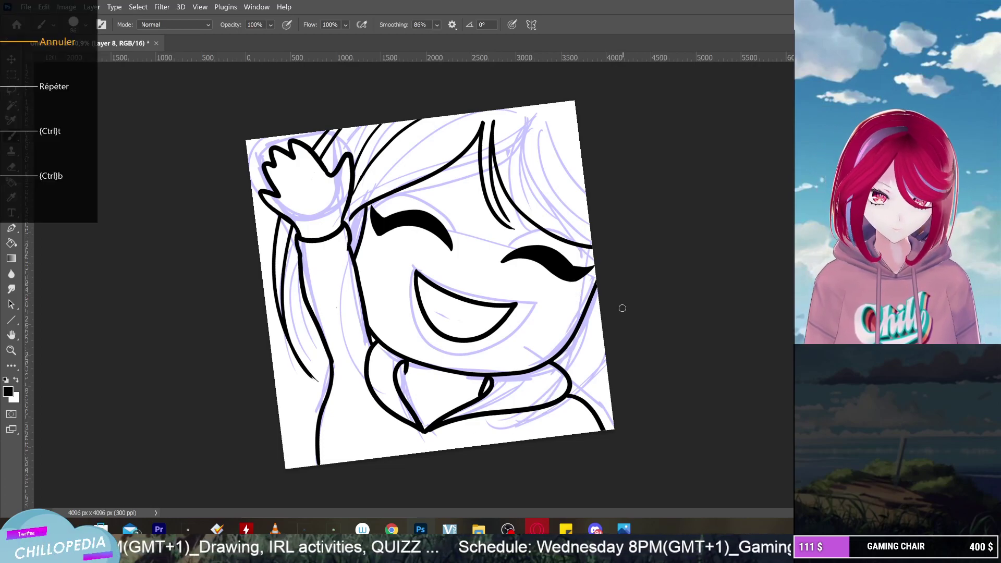
mouse_move(582, 244)
left_mouse_down()
mouse_move(537, 404)
mouse_move(490, 430)
left_mouse_up()
key("ctrl+z")
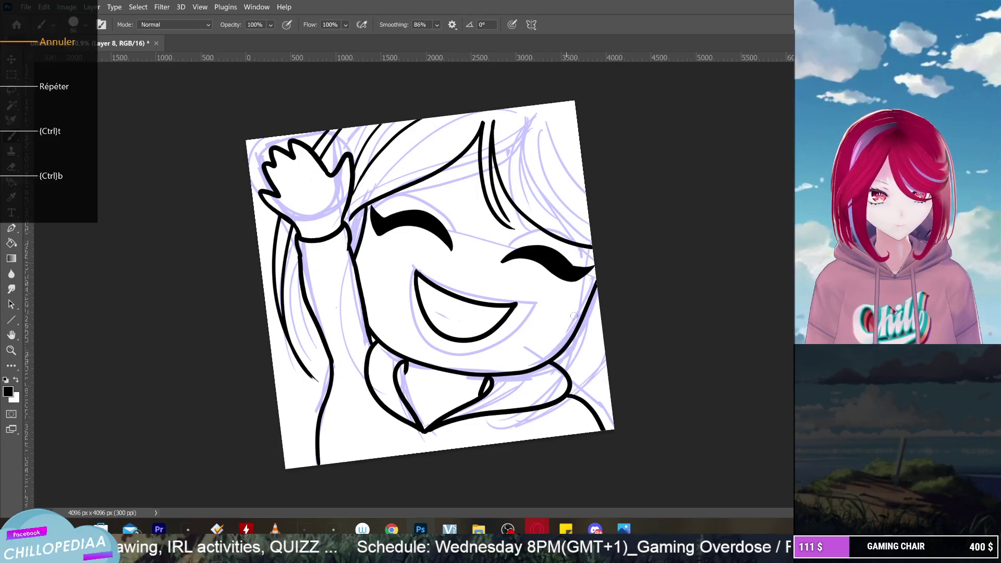
mouse_move(574, 243)
left_mouse_down()
mouse_move(564, 329)
mouse_move(505, 434)
mouse_move(491, 420)
left_mouse_up()
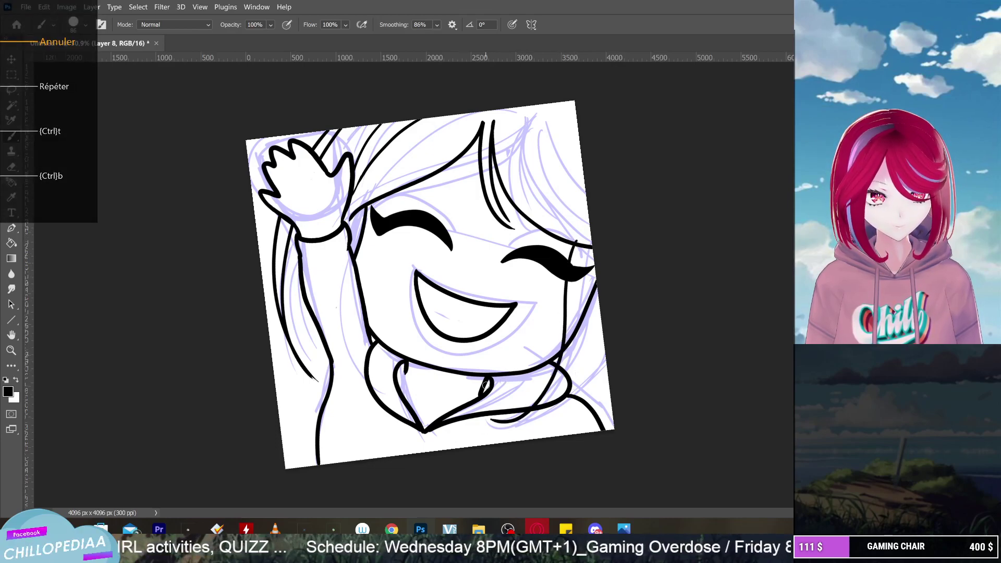
key("ctrl+z")
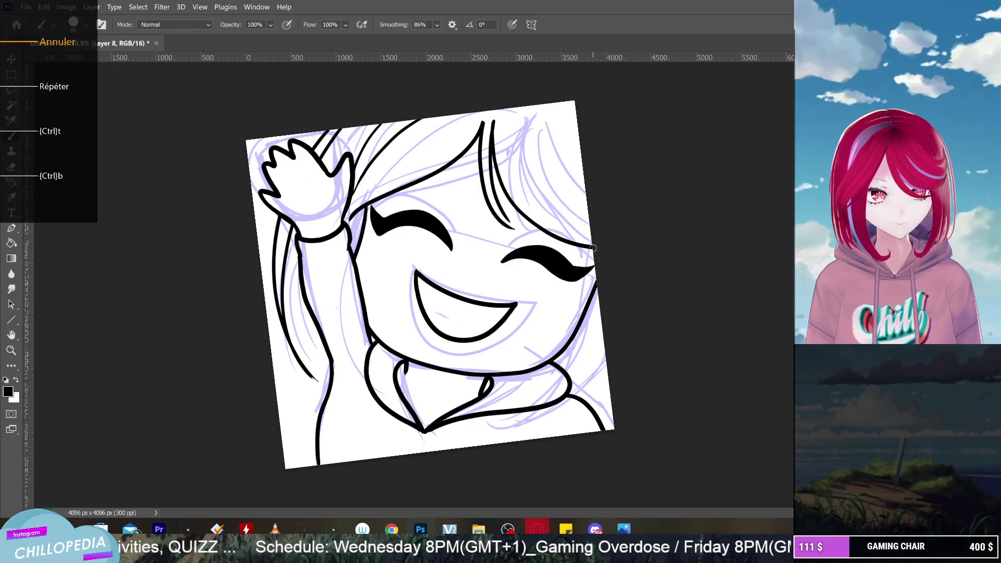
mouse_move(592, 245)
left_mouse_down()
mouse_move(579, 374)
mouse_move(518, 430)
mouse_move(480, 425)
mouse_move(510, 438)
mouse_move(608, 387)
left_mouse_up()
key("ctrl+z")
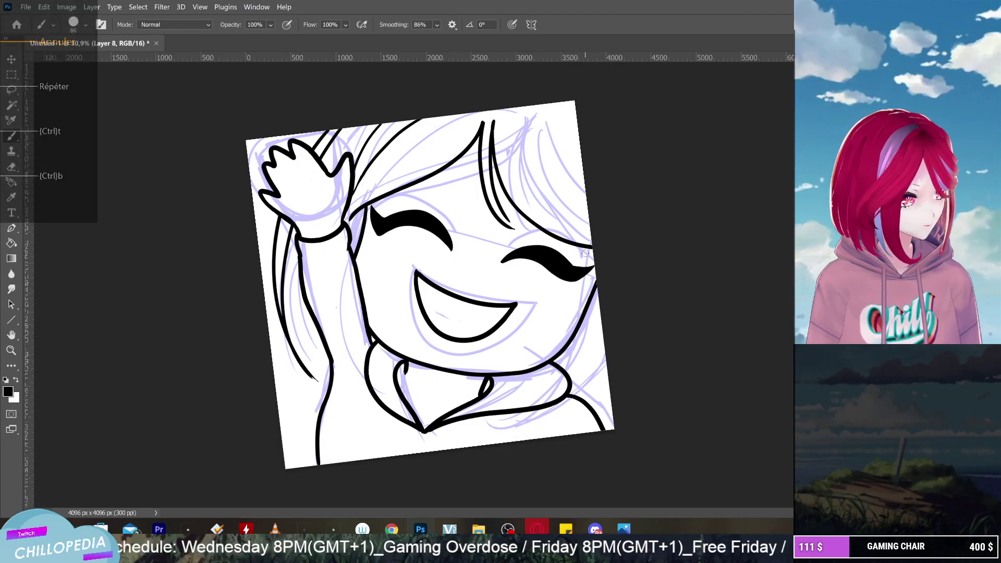
mouse_move(587, 246)
left_mouse_down()
mouse_move(576, 366)
mouse_move(555, 417)
left_mouse_up()
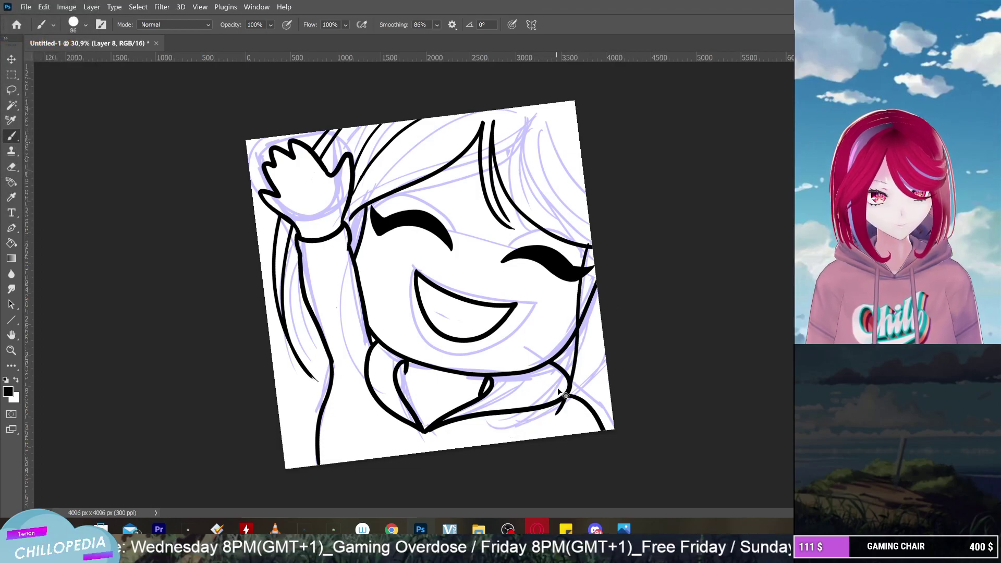
key("ctrl+z")
Ink the right side lock from the fringe past the cheek to a curled end below the collar, with an outer curve from the canvas edge
mouse_move(590, 247)
left_mouse_down()
mouse_move(577, 360)
mouse_move(549, 421)
mouse_move(515, 419)
left_mouse_up()
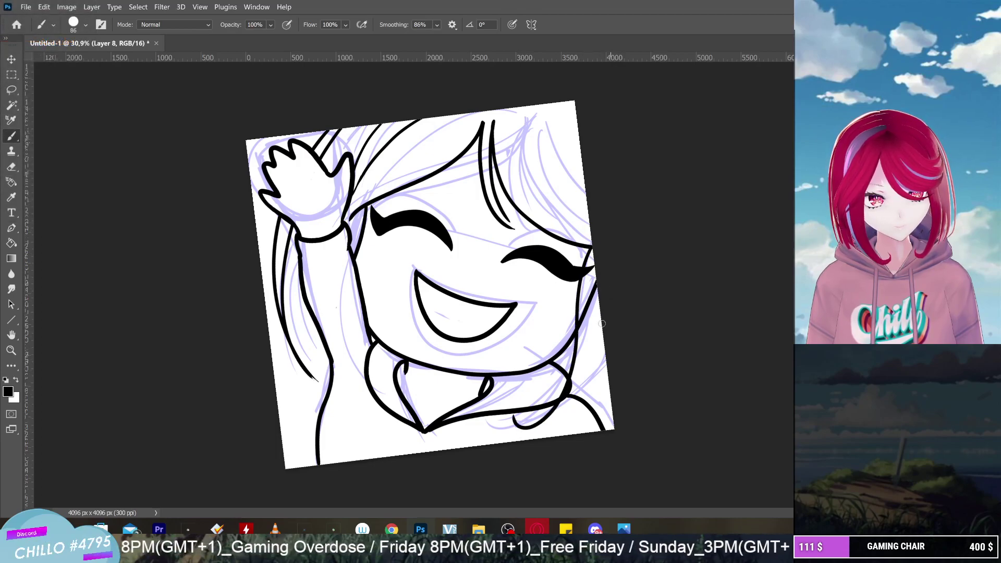
mouse_move(602, 323)
left_mouse_down()
mouse_move(592, 379)
mouse_move(569, 420)
mouse_move(519, 434)
left_mouse_up()
key("ctrl+z")
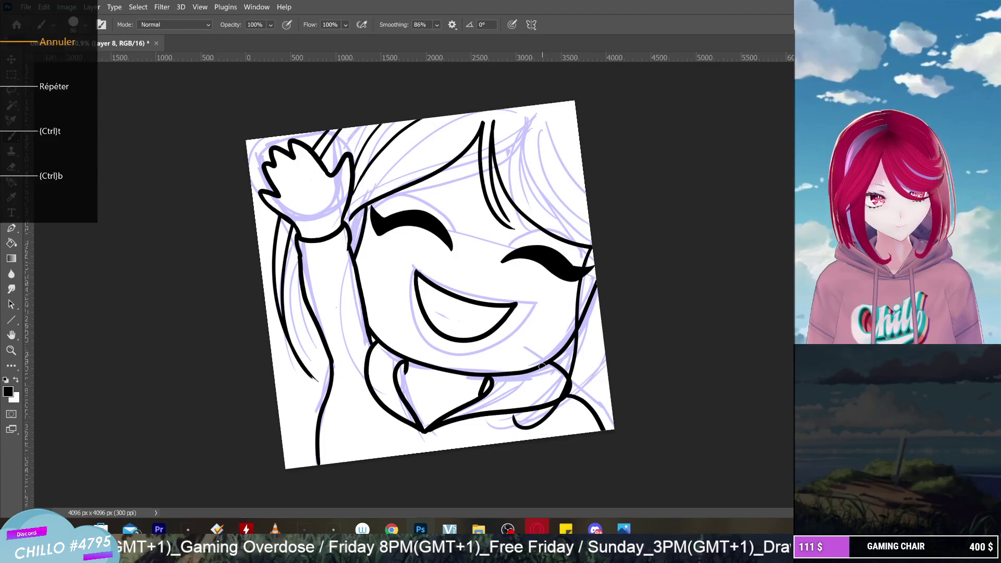
scroll(543, 367, "up", 2)
mouse_move(648, 358)
left_mouse_down()
mouse_move(624, 431)
mouse_move(583, 462)
mouse_move(546, 462)
left_mouse_up()
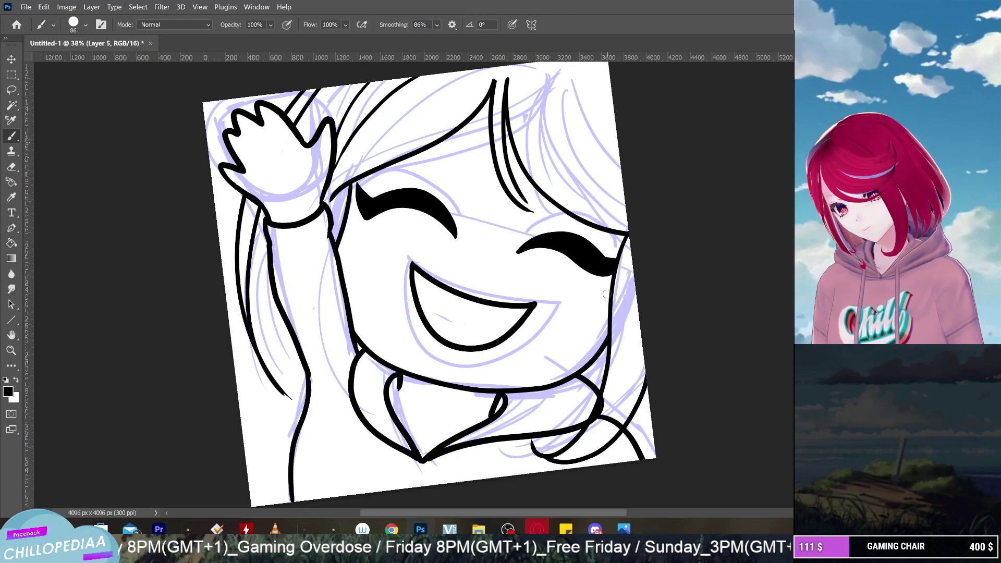
key("ctrl+z")
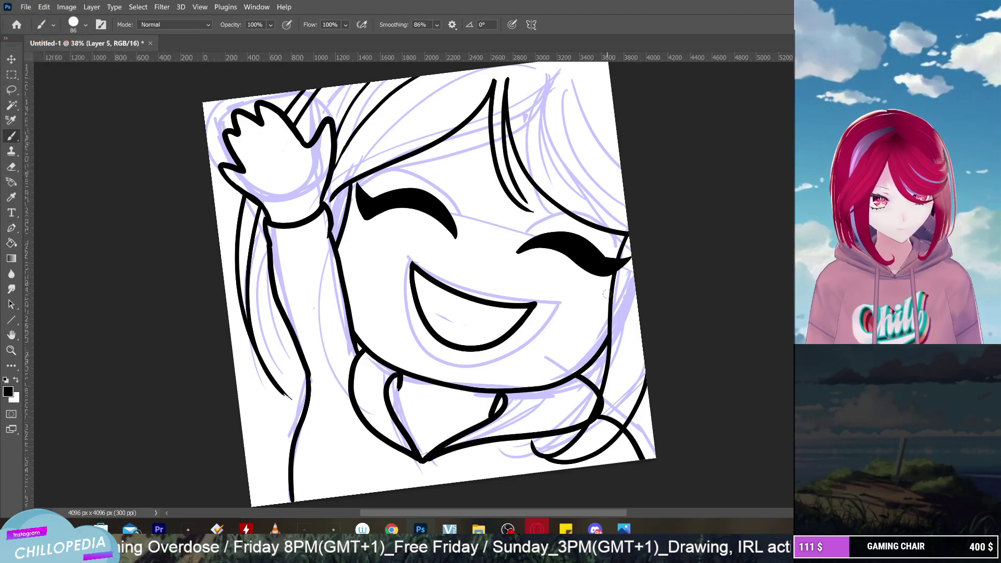
scroll(607, 295, "down", 2)
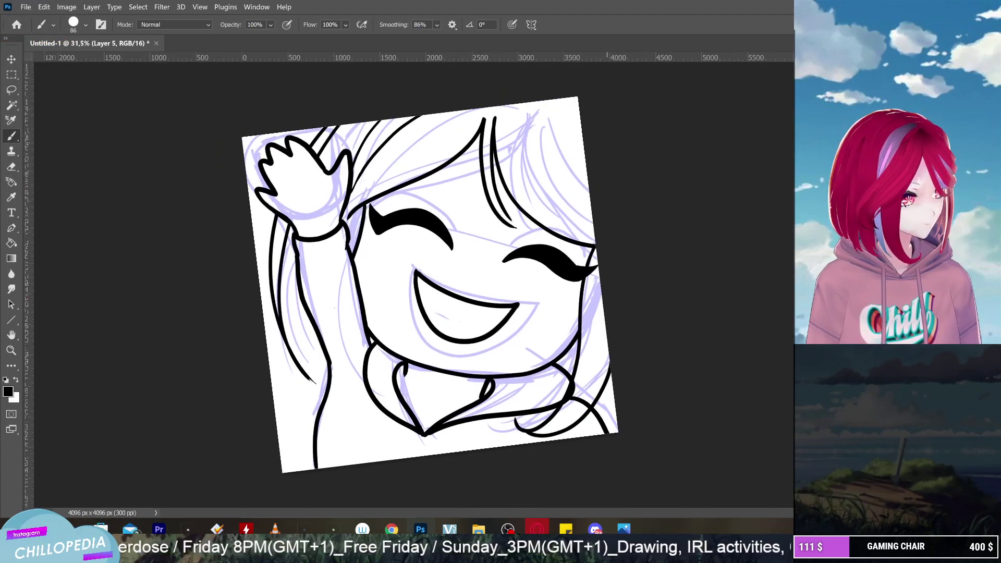
Ink a short hair strand emerging behind the elbow and a longer thin strand running down outside the raised arm
scroll(431, 282, "up", 2)
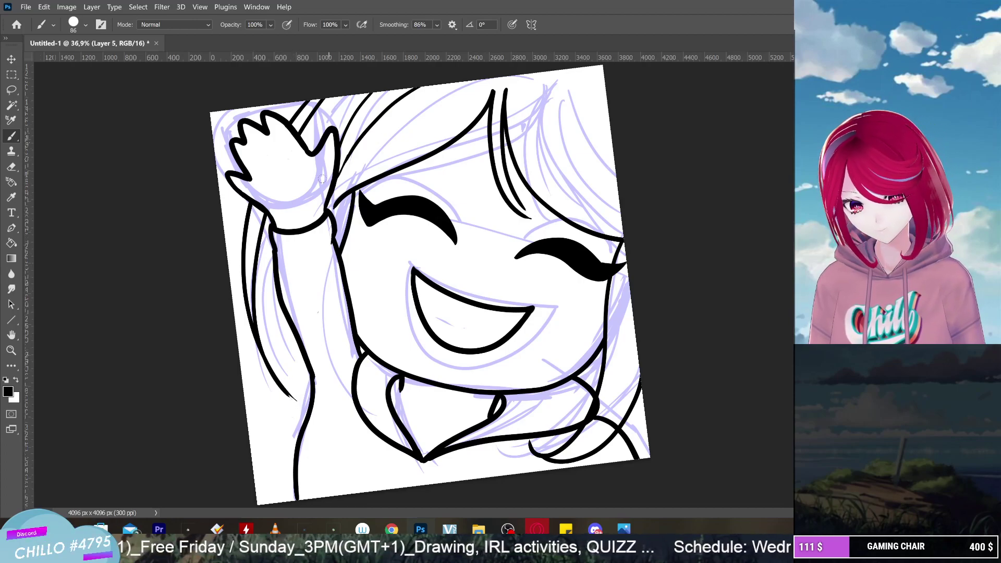
left_click_drag(286, 325, 306, 375)
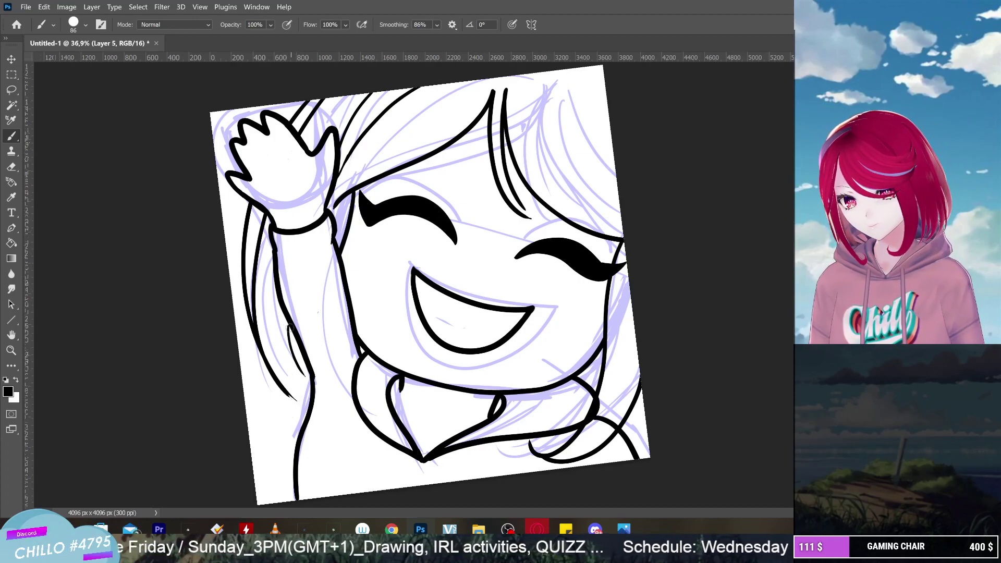
left_click_drag(289, 325, 309, 379)
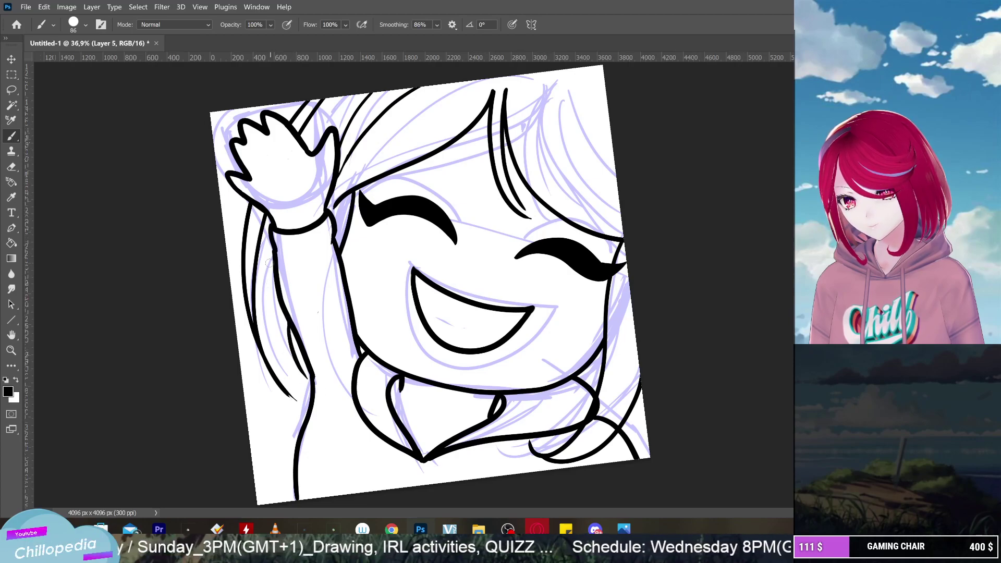
mouse_move(272, 255)
left_mouse_down()
mouse_move(291, 388)
mouse_move(304, 391)
left_mouse_up()
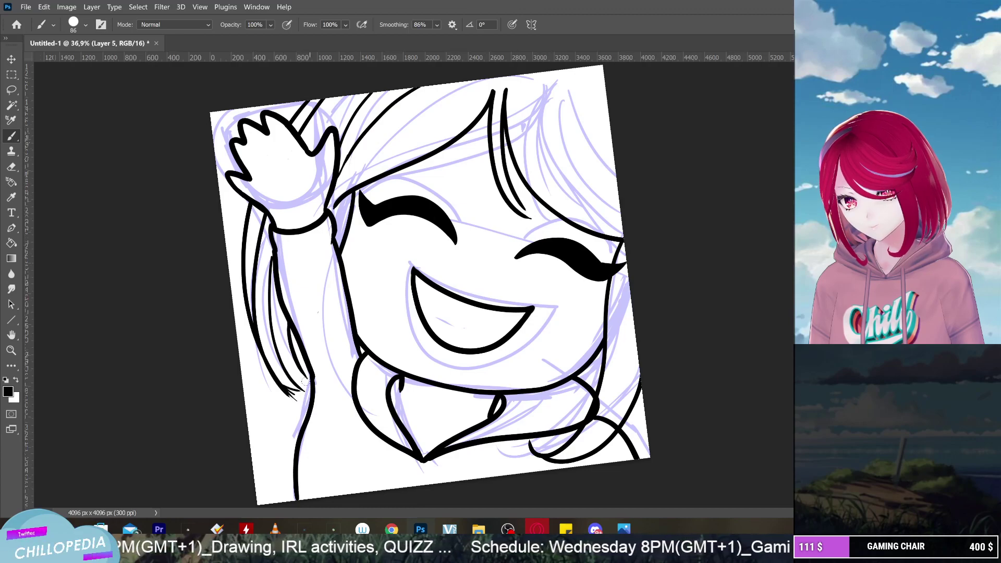
Join the lower ends of the hair strands beside the elbow with short curved strokes, forming pointed tips
scroll(251, 295, "up", 3)
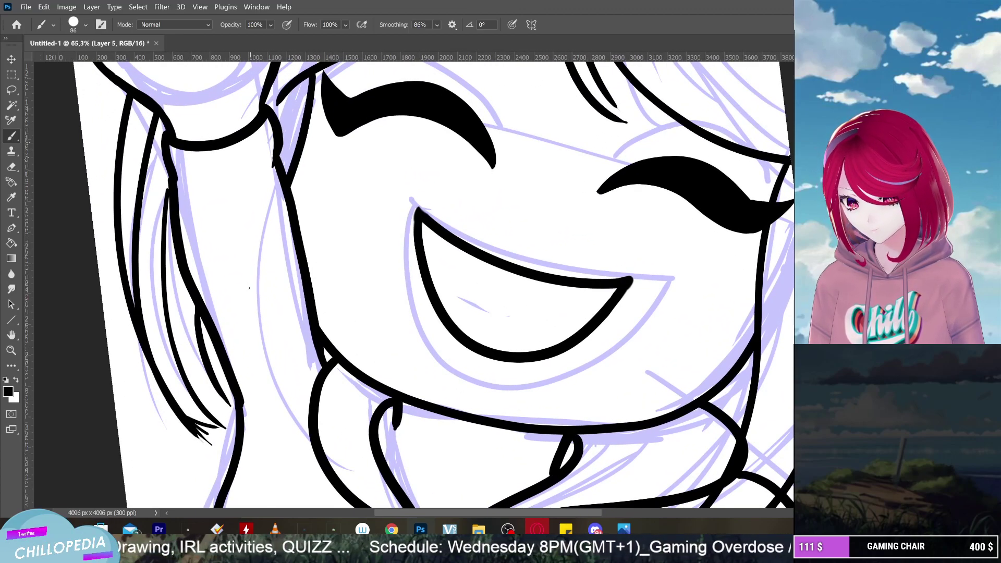
key("ctrl+z")
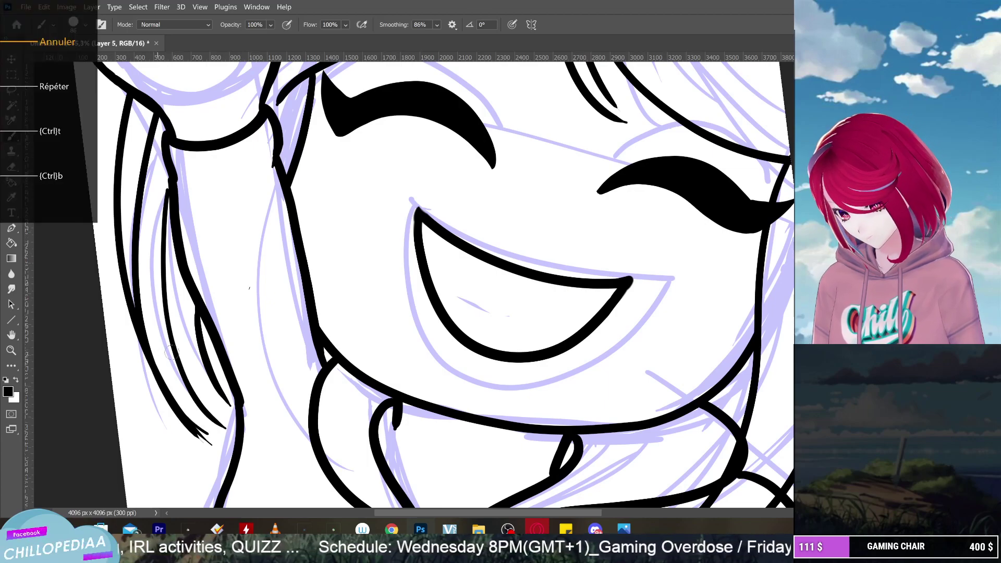
left_click_drag(197, 389, 232, 411)
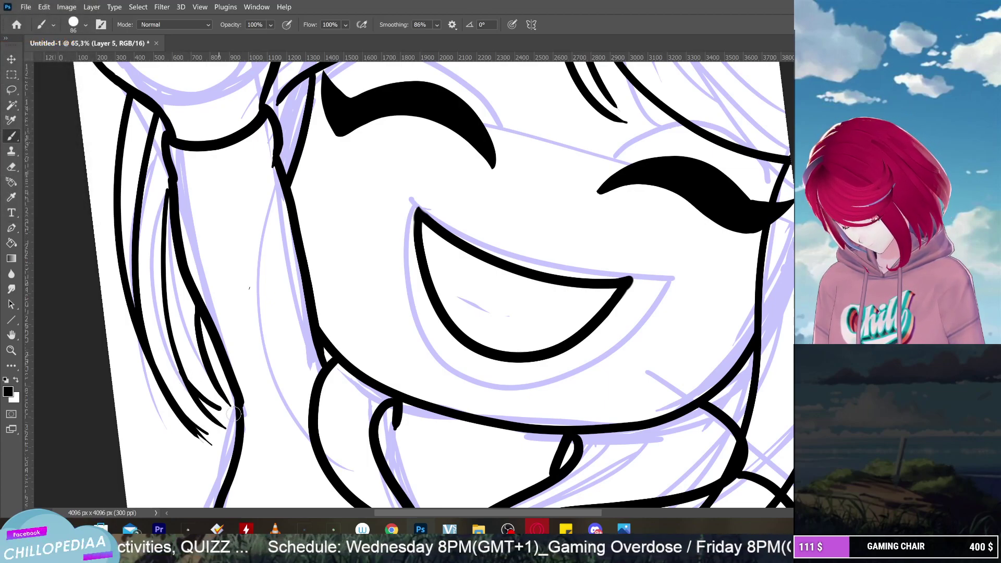
key("ctrl+z")
left_click_drag(186, 373, 234, 415)
key("ctrl+z")
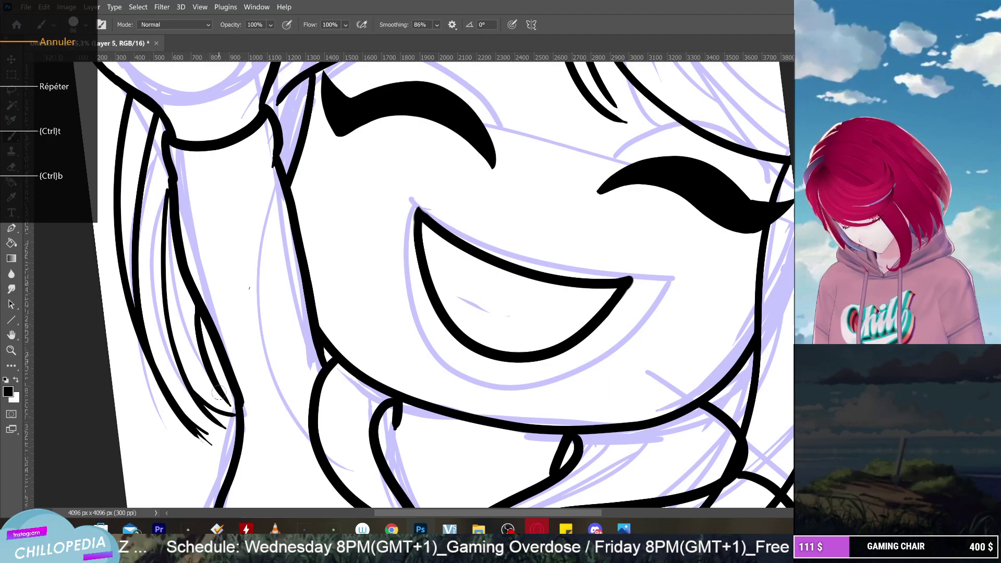
mouse_move(164, 388)
left_mouse_down()
mouse_move(201, 422)
mouse_move(233, 425)
left_mouse_up()
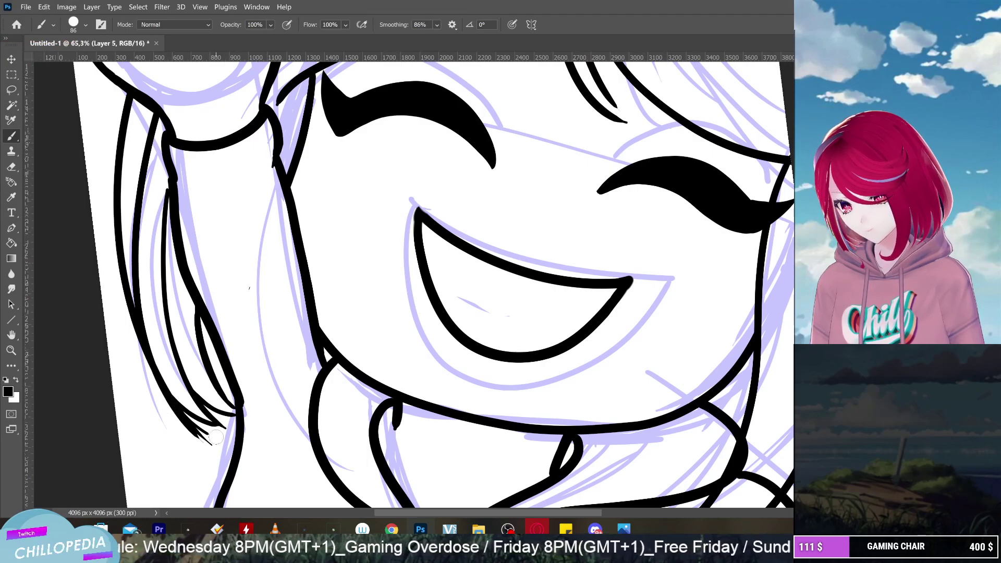
Thicken and clean up the pointed lower tips of the hair strands beside the elbow
scroll(451, 305, "down", 5)
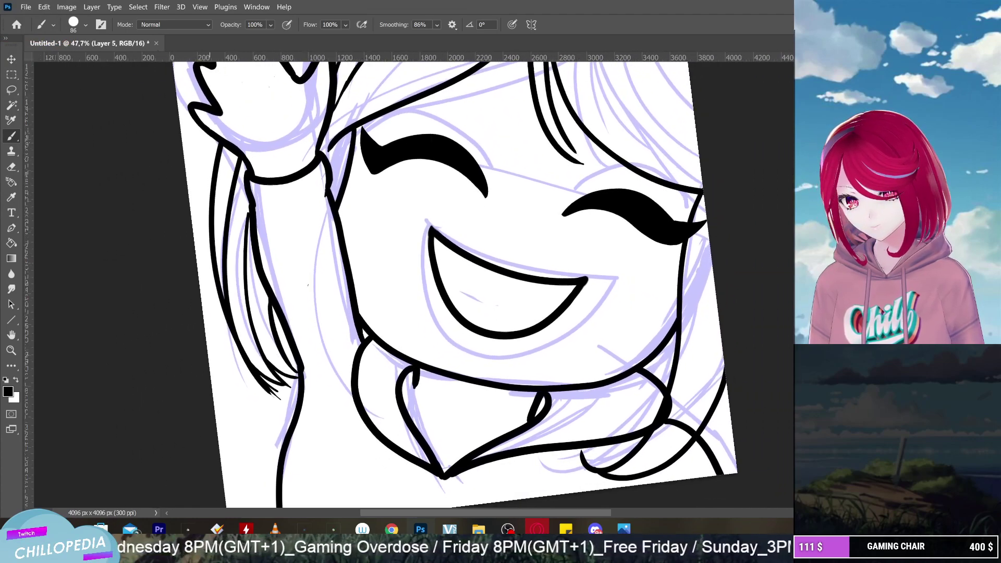
scroll(414, 284, "down", 3)
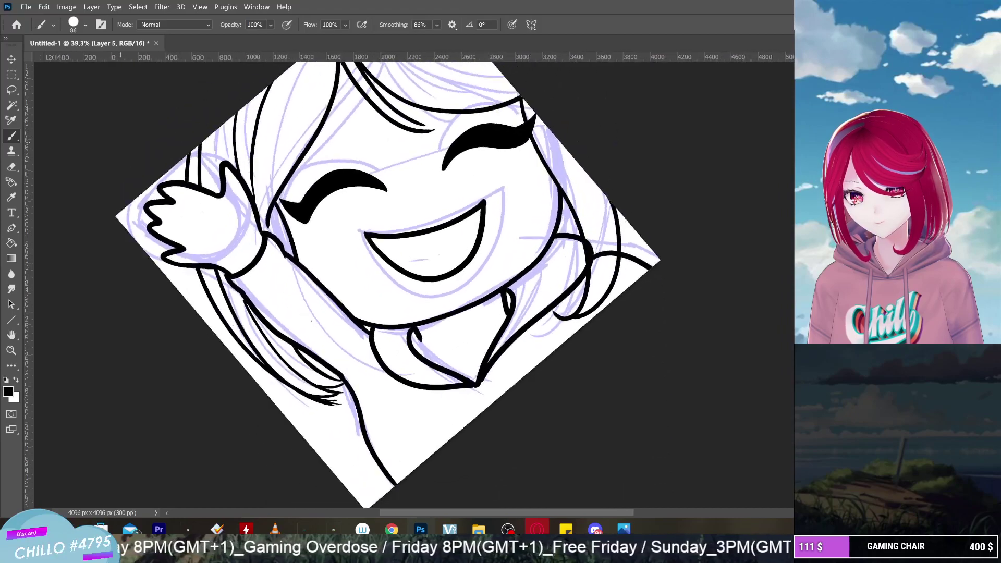
scroll(414, 285, "up", 4)
scroll(369, 353, "up", 5)
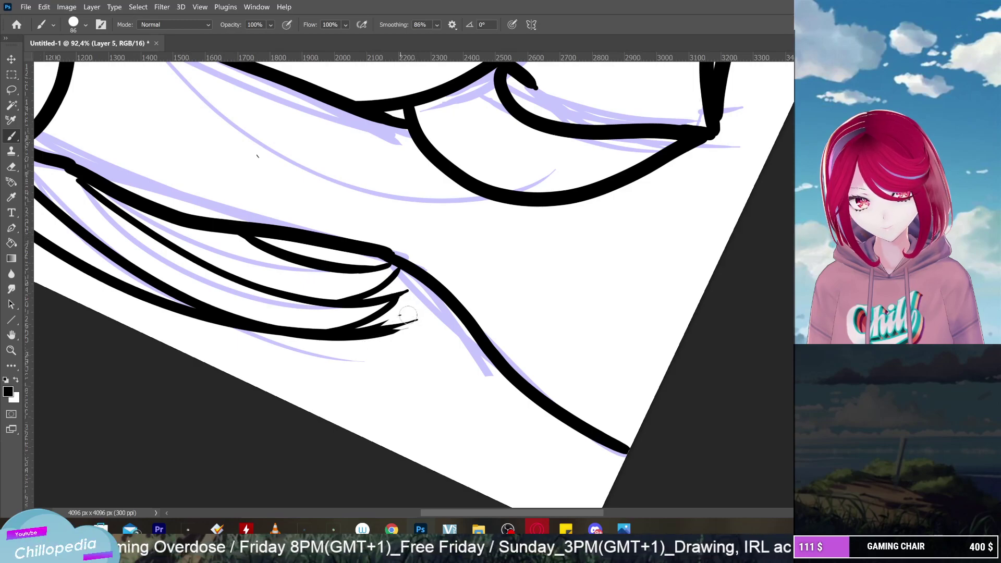
scroll(353, 332, "down", 3)
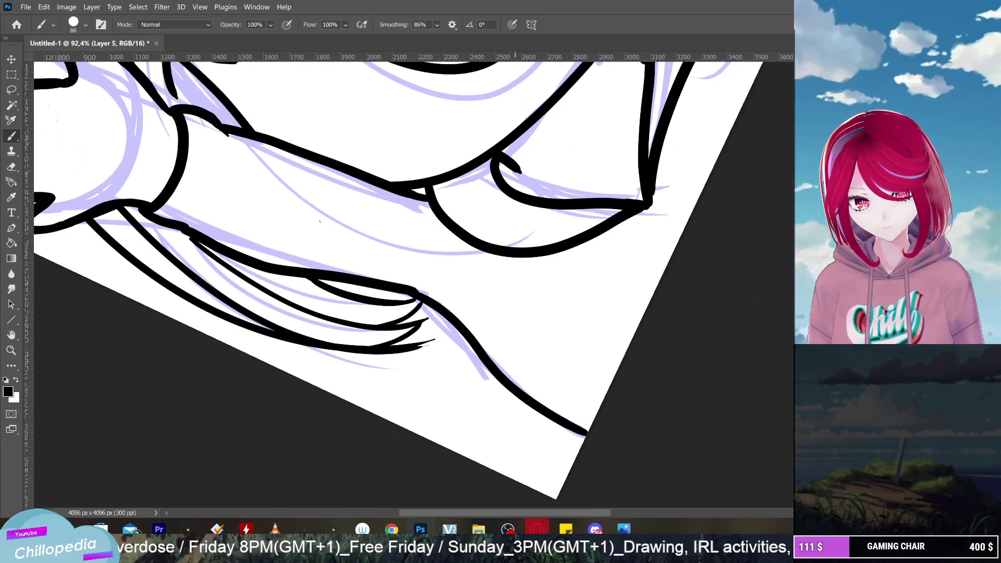
scroll(414, 284, "down", 2)
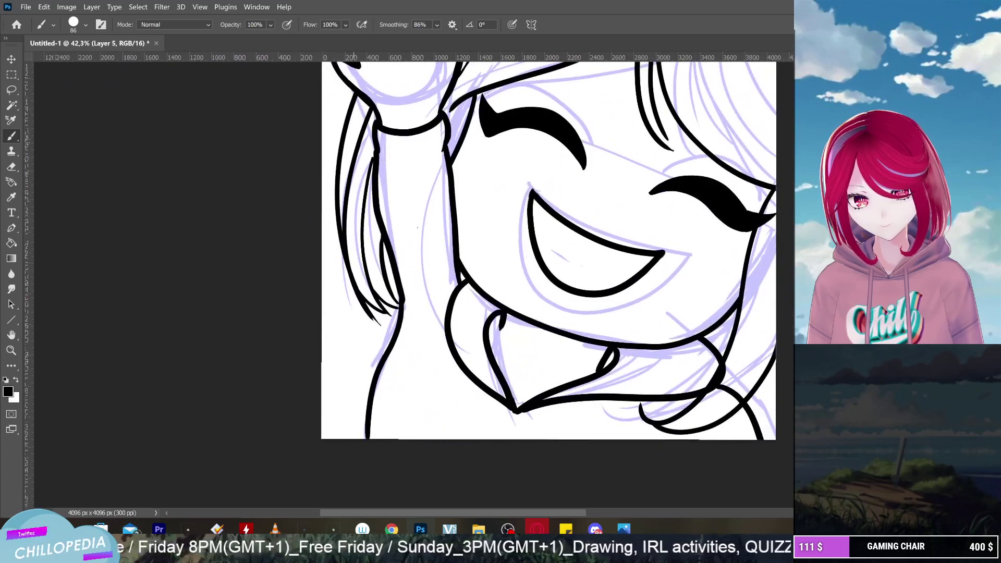
scroll(414, 284, "up", 3)
scroll(344, 326, "up", 2)
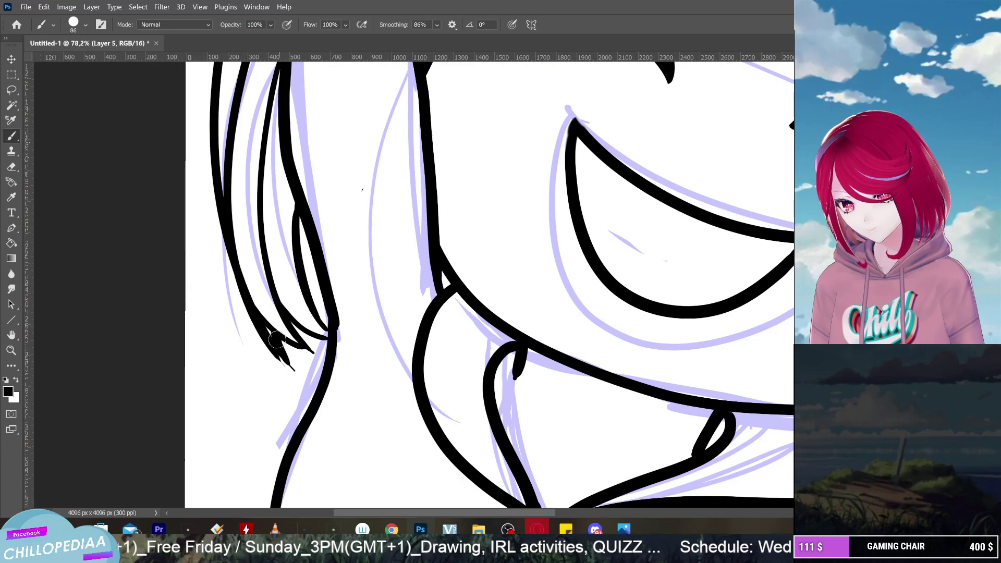
scroll(293, 369, "down", 5)
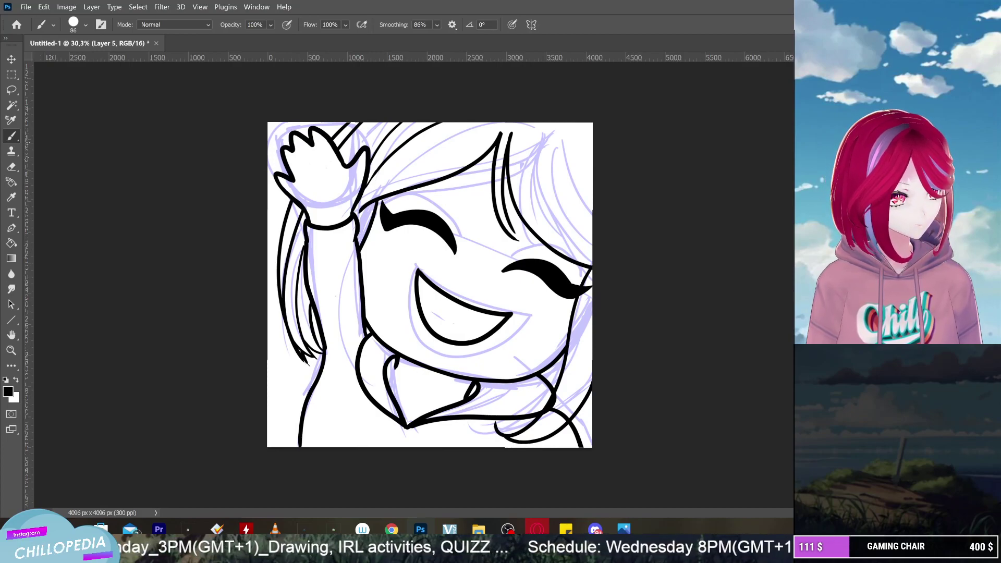
scroll(403, 320, "up", 4)
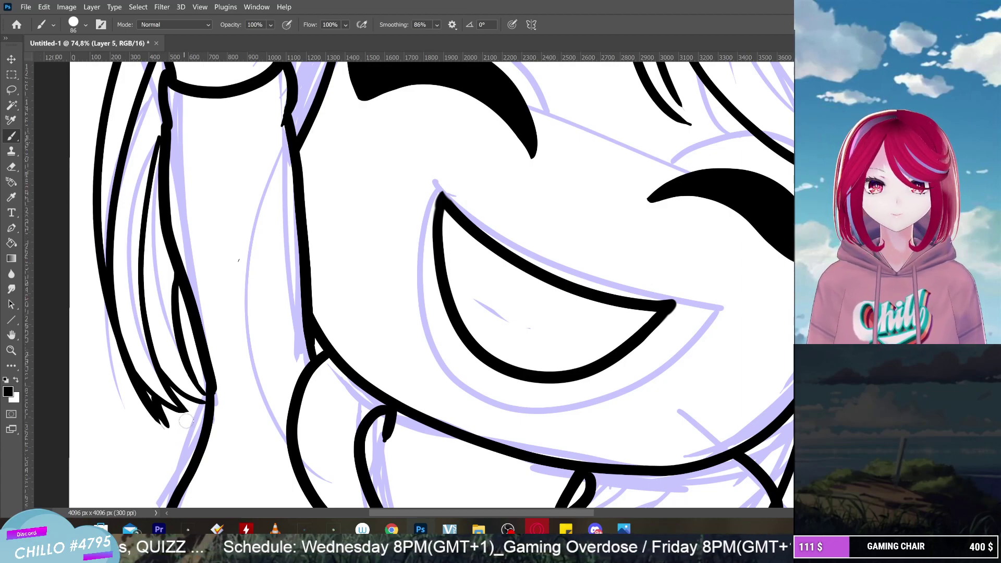
scroll(184, 422, "down", 5)
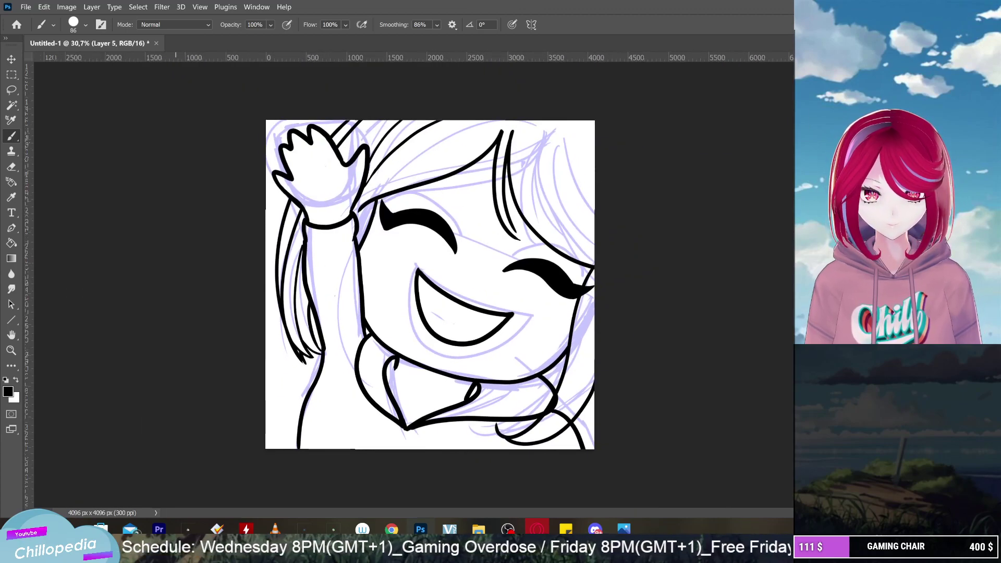
scroll(431, 284, "up", 2)
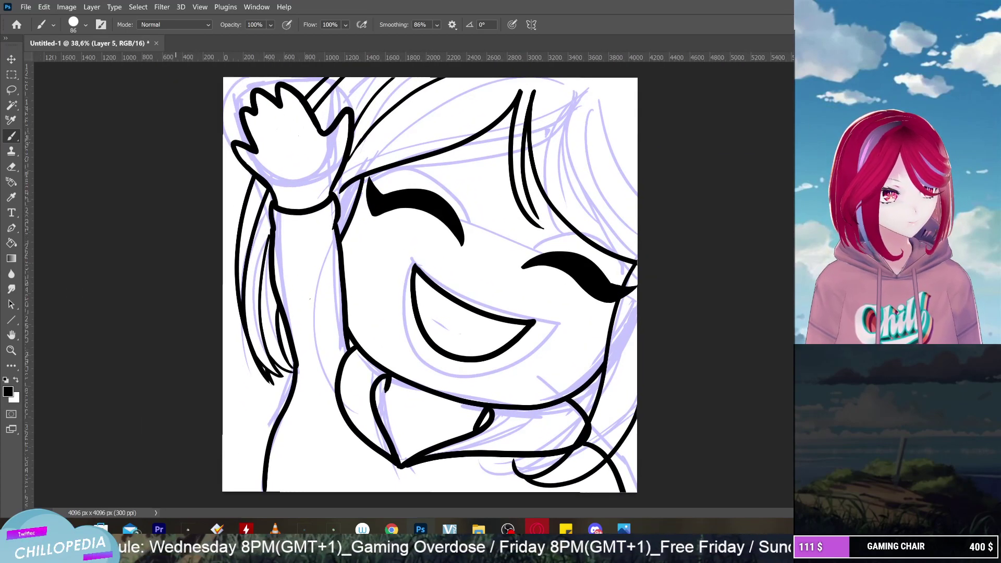
Add a new layer and touch up the outermost hair strand tip beside the elbow, undoing unwanted strokes
key("ctrl+shift+alt+n")
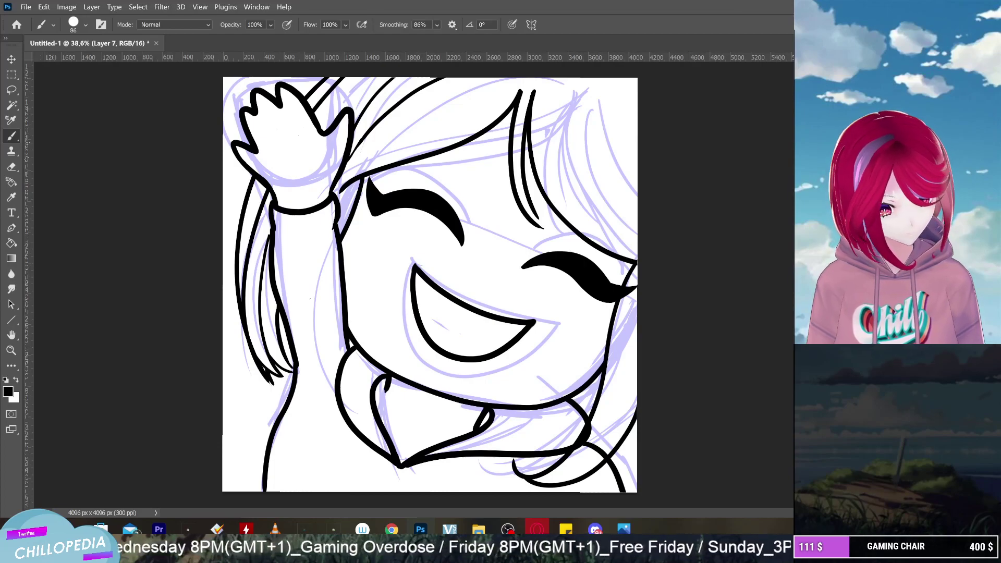
scroll(370, 412, "up", 3)
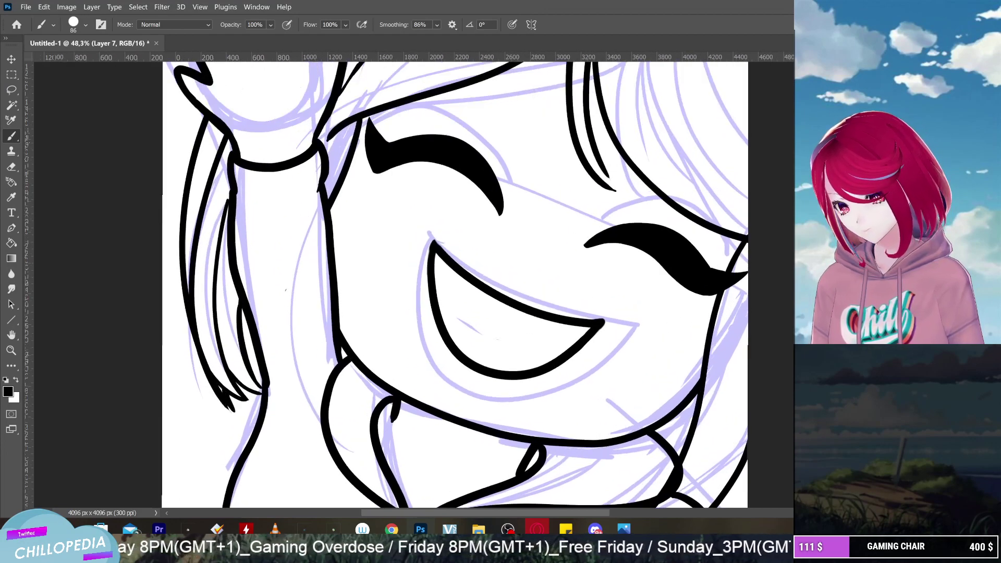
scroll(209, 378, "up", 3)
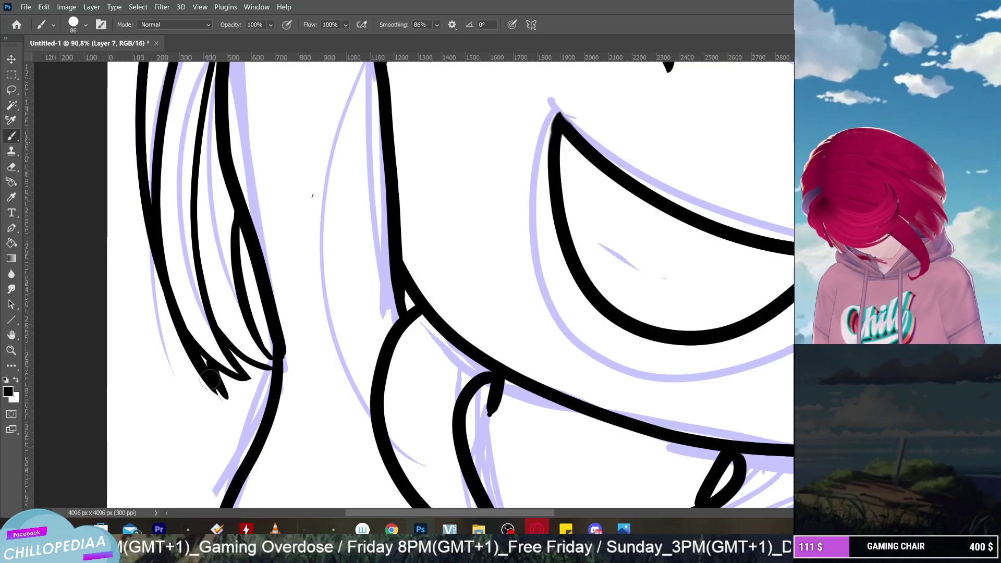
key("ctrl+z")
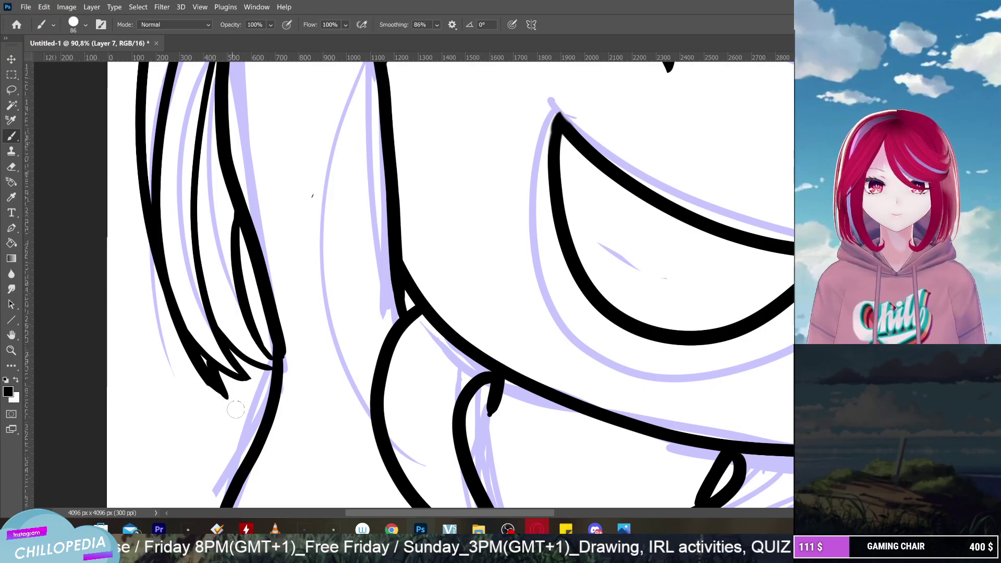
key("ctrl+z")
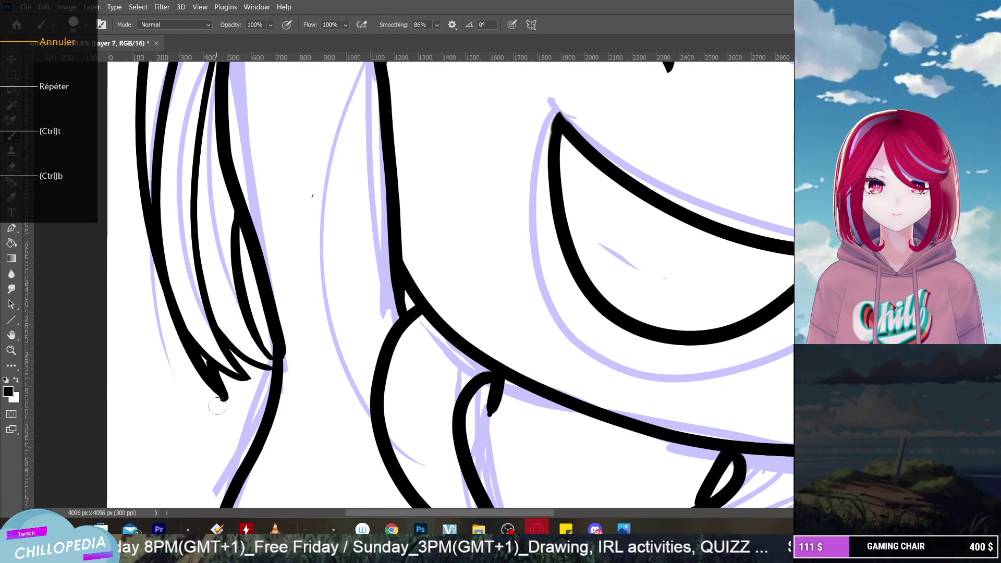
Hide the faded sketch and merge the new layer down into the line art layer
key("ctrl+0")
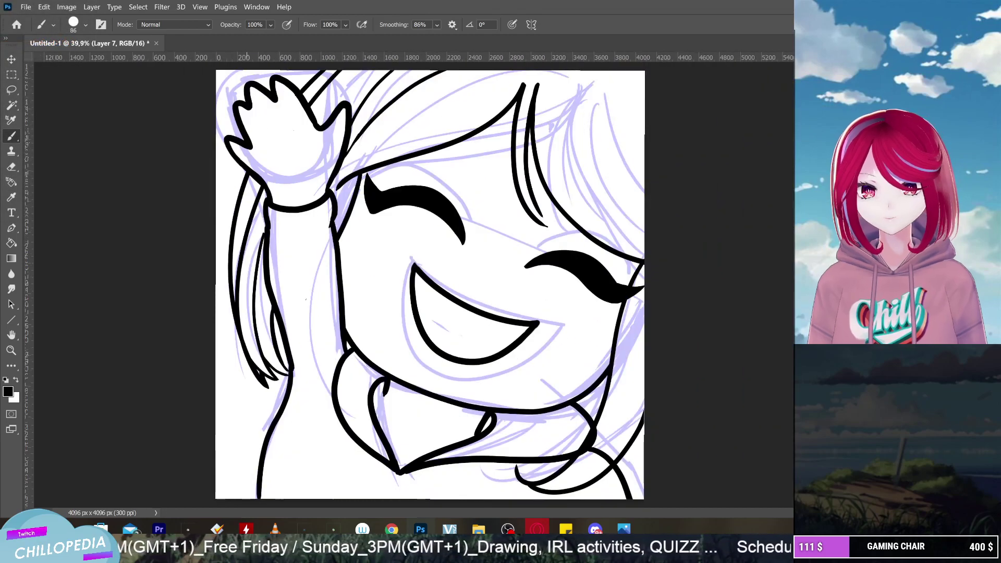
scroll(431, 285, "down", 10)
scroll(430, 284, "up", 4)
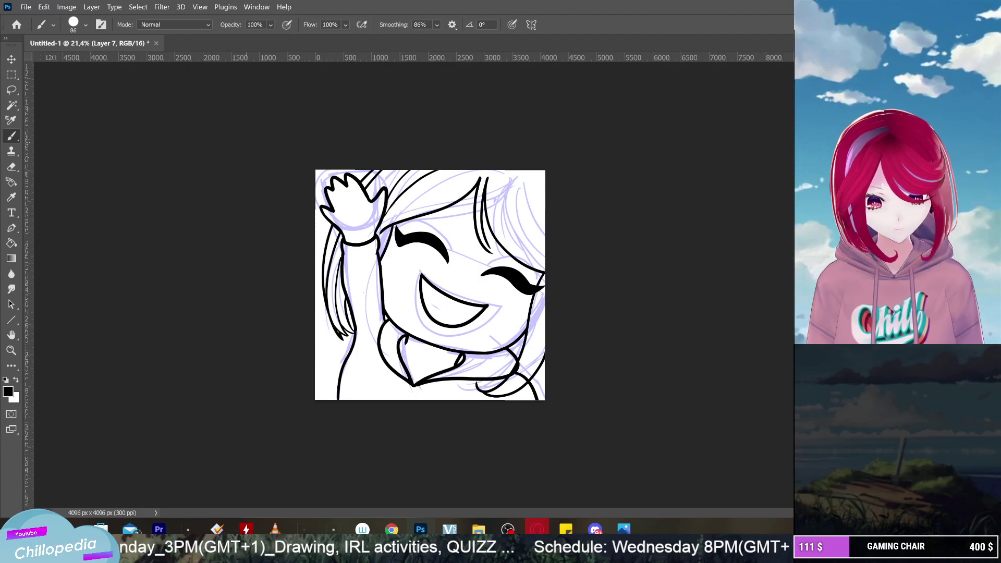
scroll(430, 285, "up", 5)
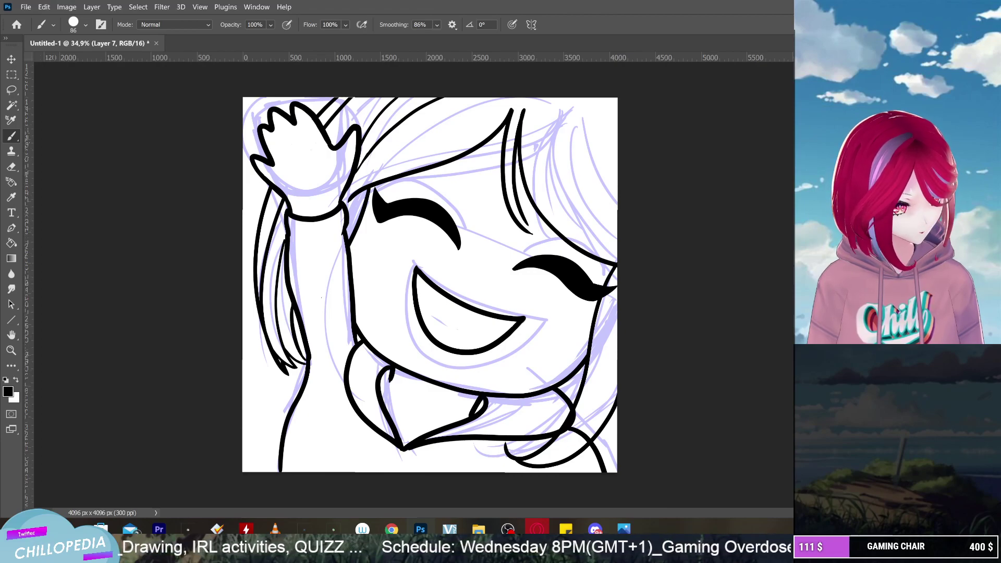
key("ctrl+comma")
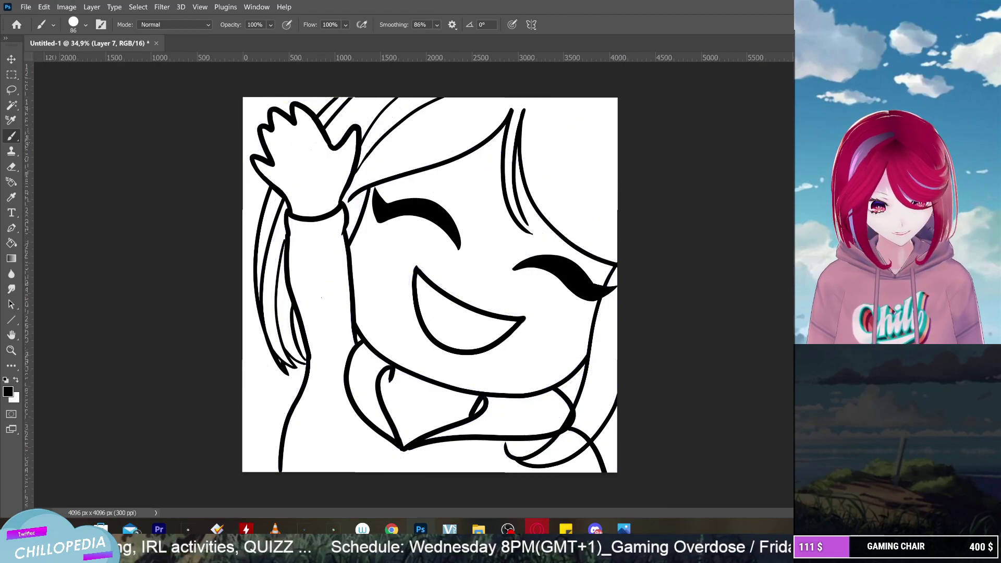
scroll(430, 285, "down", 3)
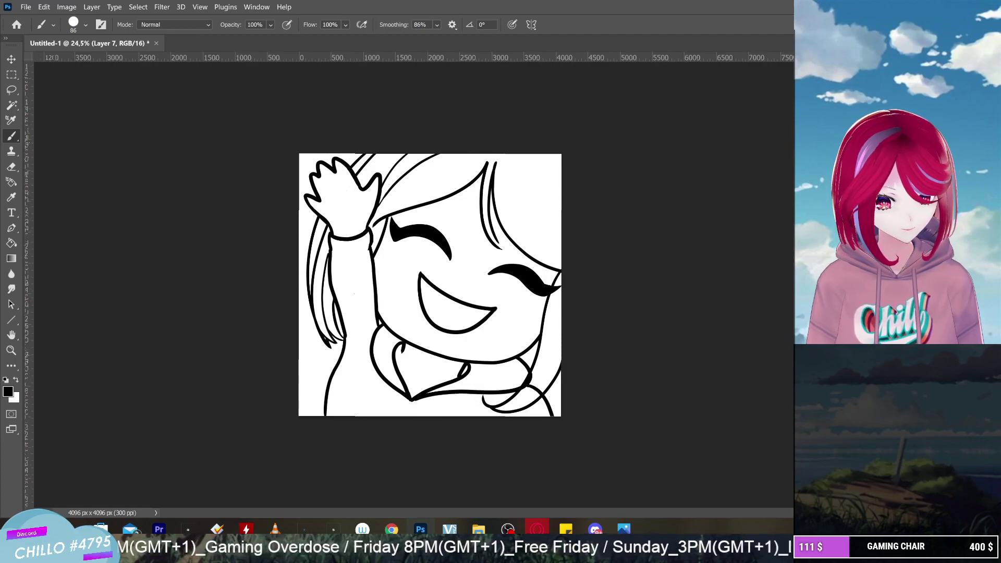
scroll(429, 284, "up", 2)
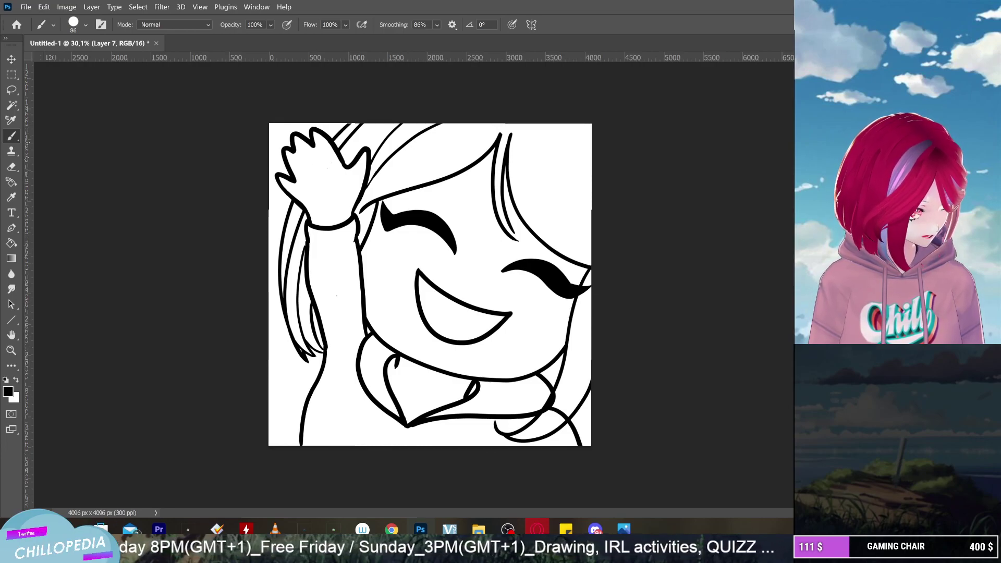
key("ctrl+e")
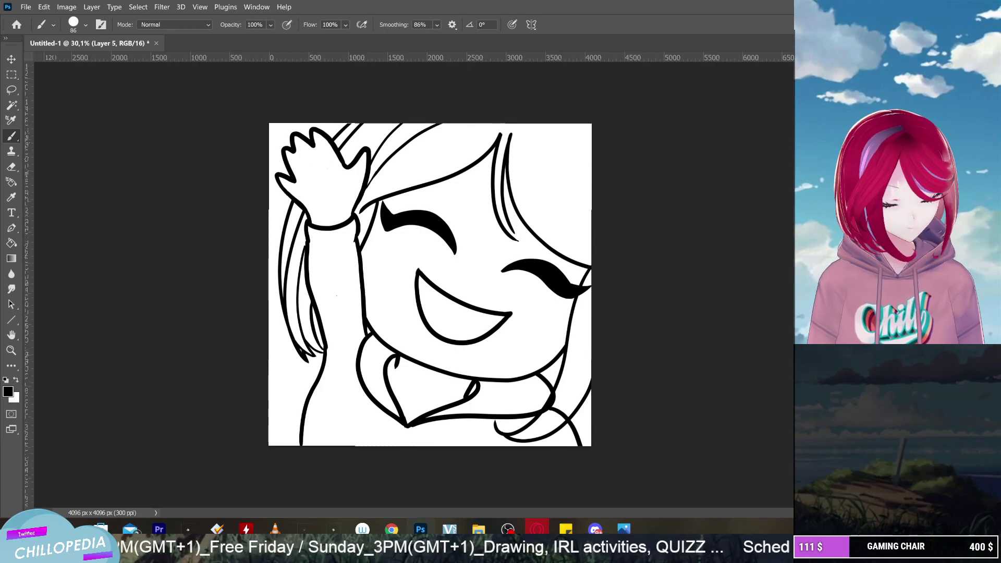
Erase the collar and shoulder lines that cross the curled side lock beside the cheek
scroll(429, 284, "up", 3)
scroll(430, 284, "down", 3)
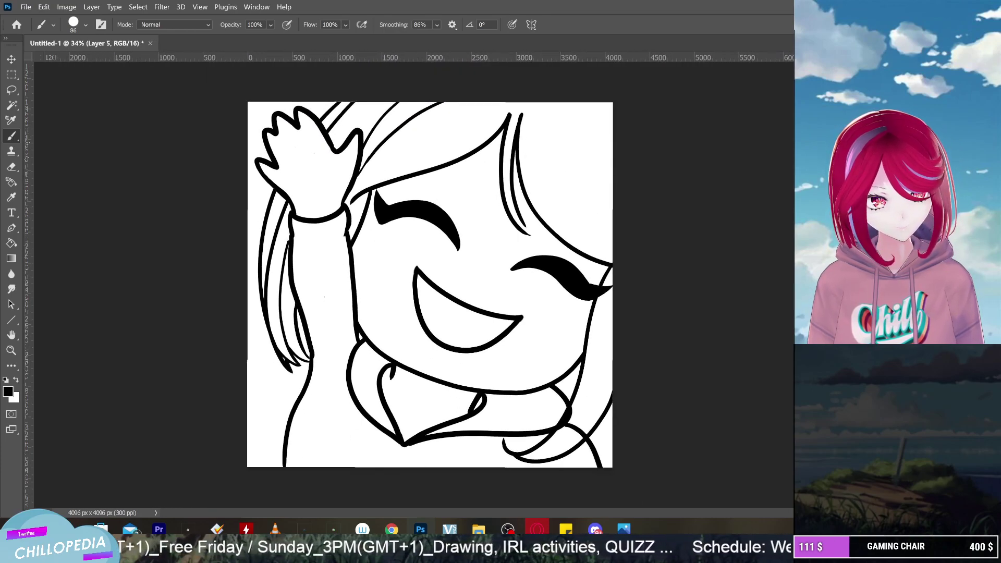
scroll(430, 284, "up", 1)
mouse_move(604, 456)
left_mouse_down()
mouse_move(624, 442)
mouse_move(614, 466)
left_mouse_up()
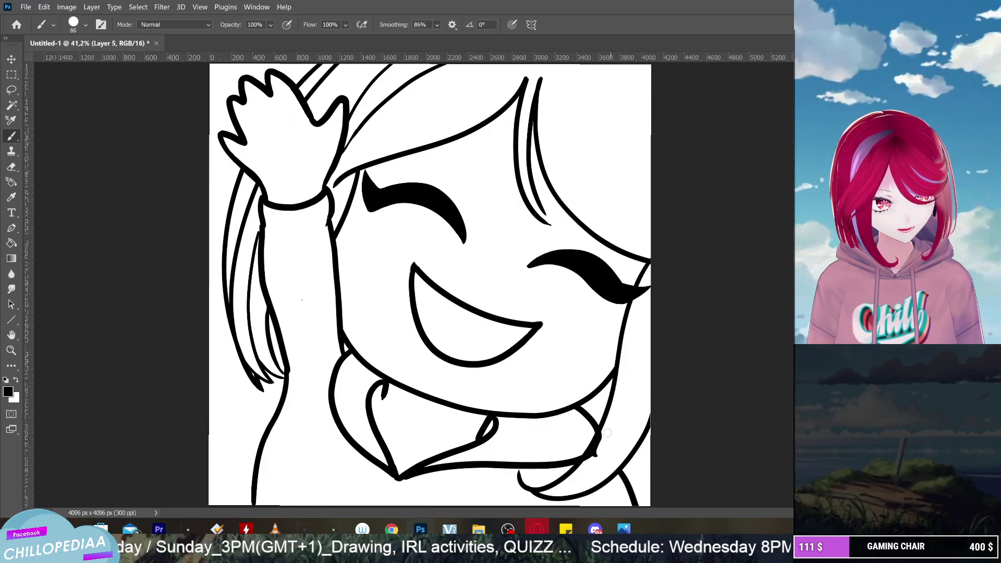
key("ctrl+z")
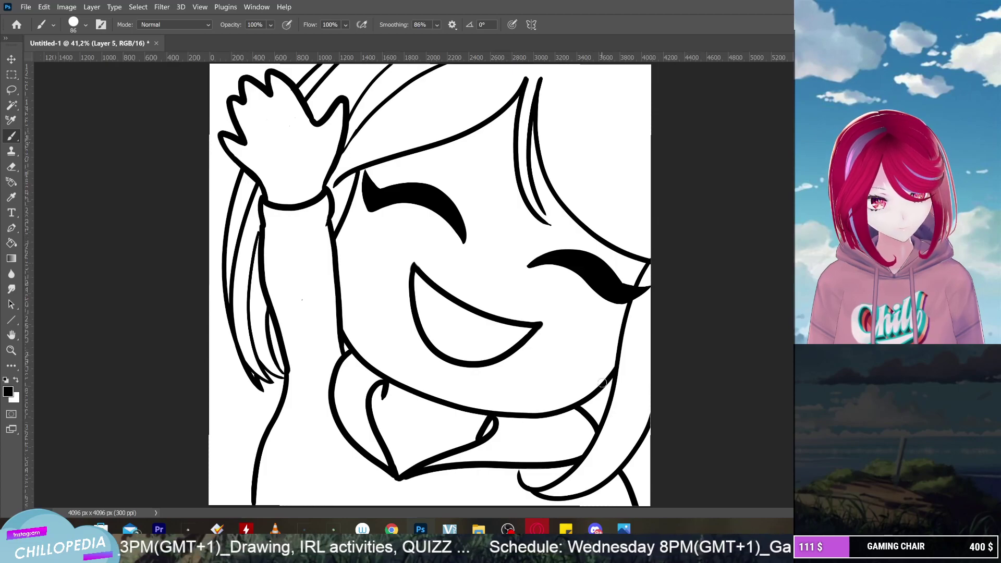
Move the mouth on Layer 6 with Free Transform, slightly down and toward the raised arm, to about X 2410, Y 2428 px
scroll(602, 382, "down", 5)
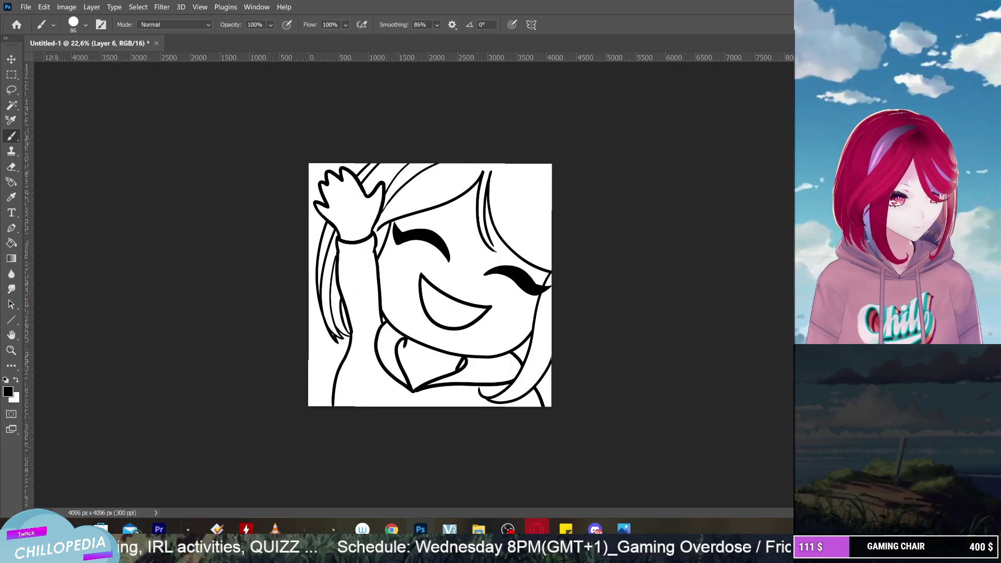
key("ctrl+y")
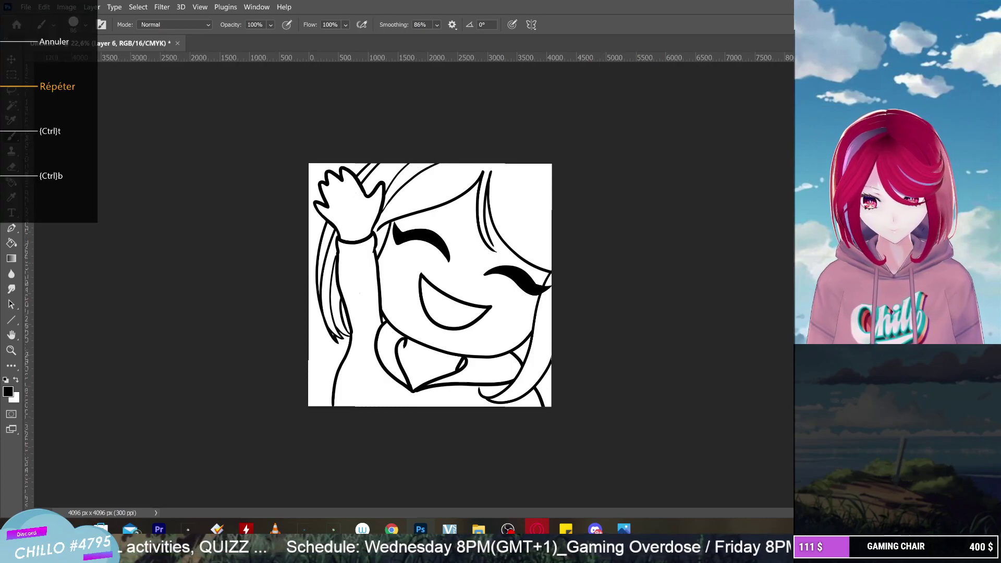
key("ctrl+t")
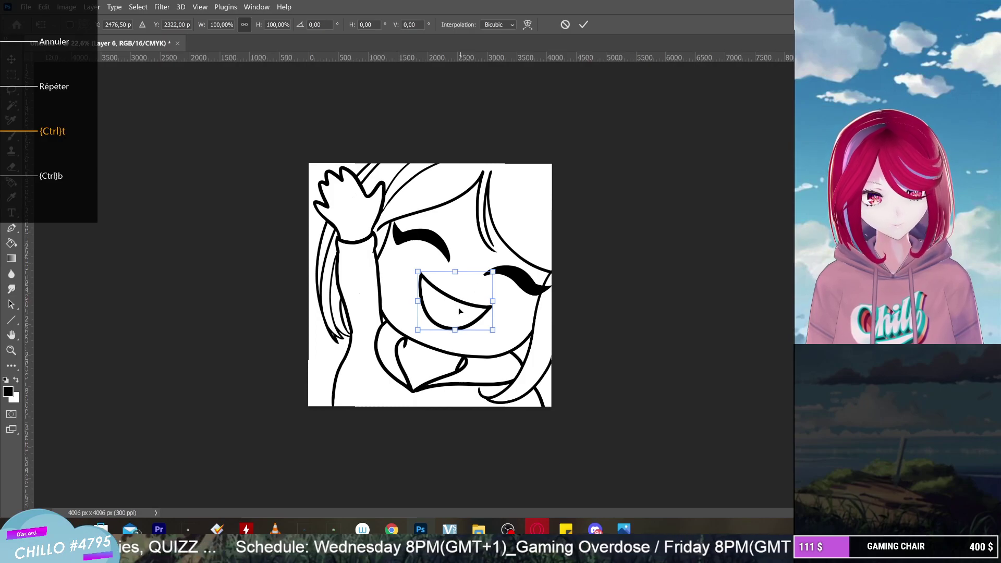
left_click_drag(459, 308, 453, 320)
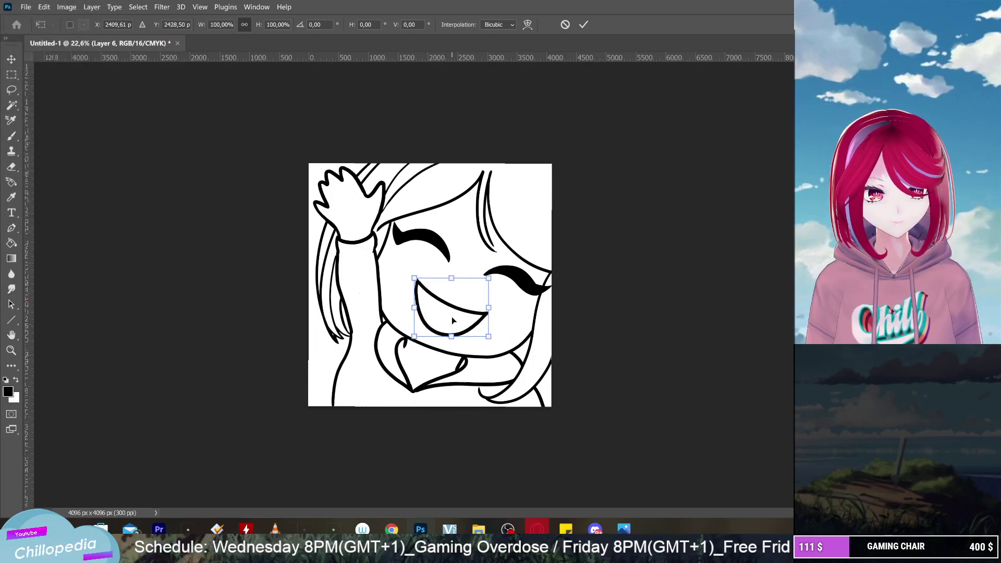
left_click(584, 24)
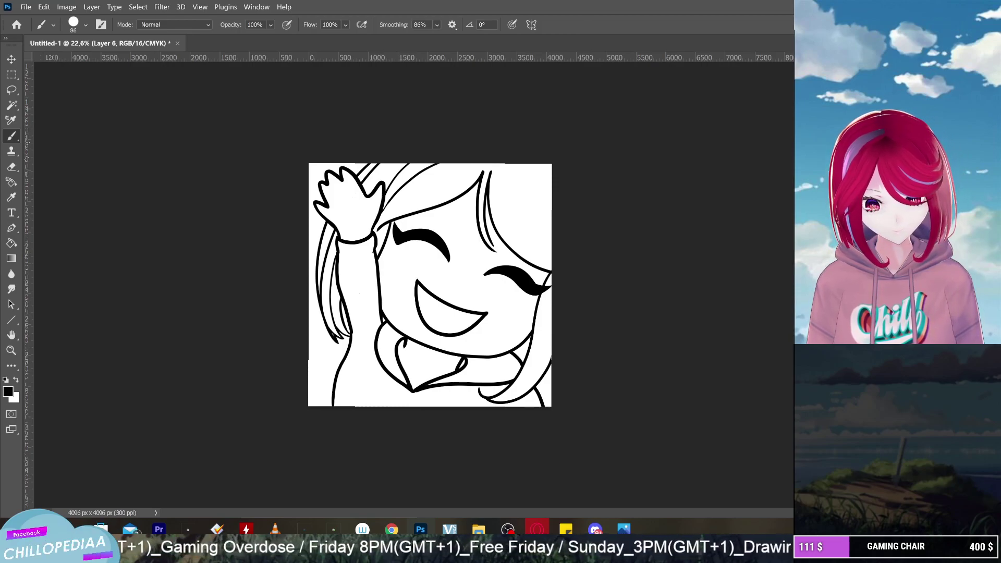
Duplicate Layer 6, which holds the mouth
scroll(430, 285, "up", 5)
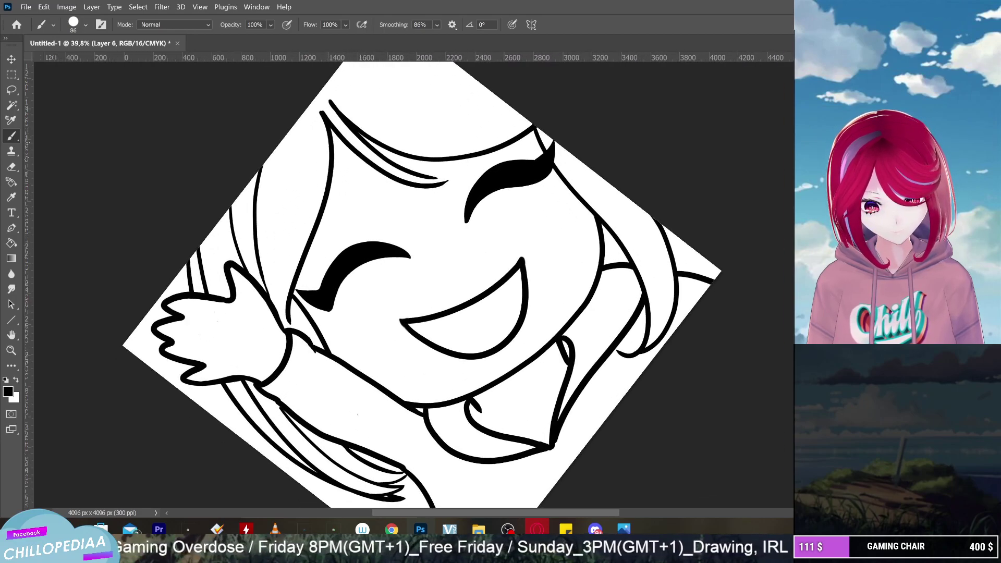
scroll(414, 285, "up", 1)
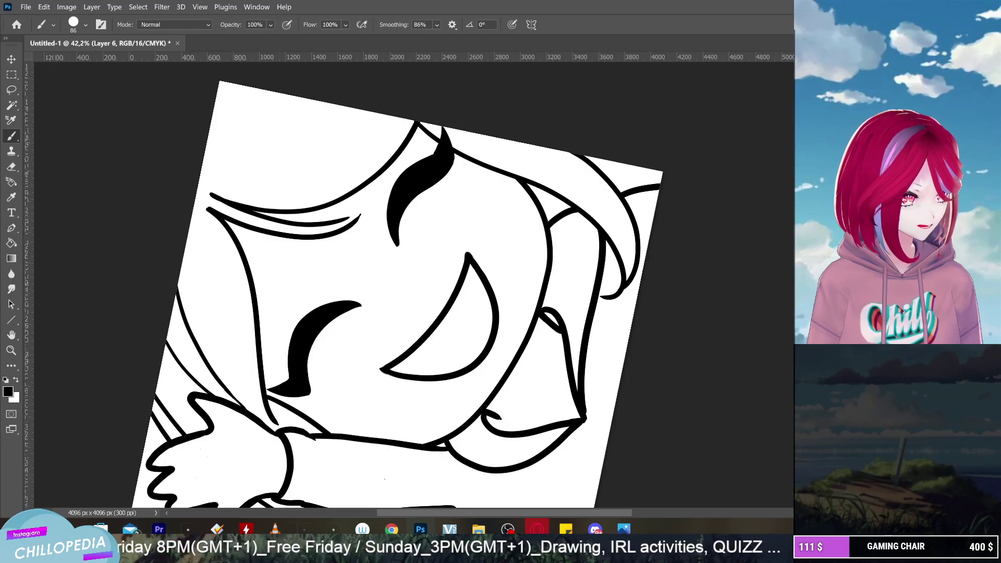
right_click(887, 417)
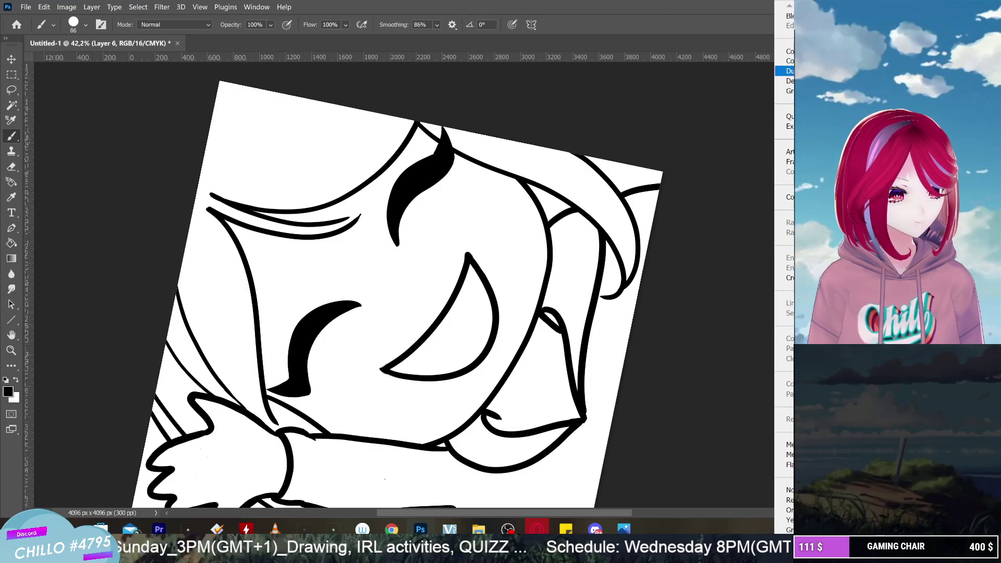
left_click(785, 71)
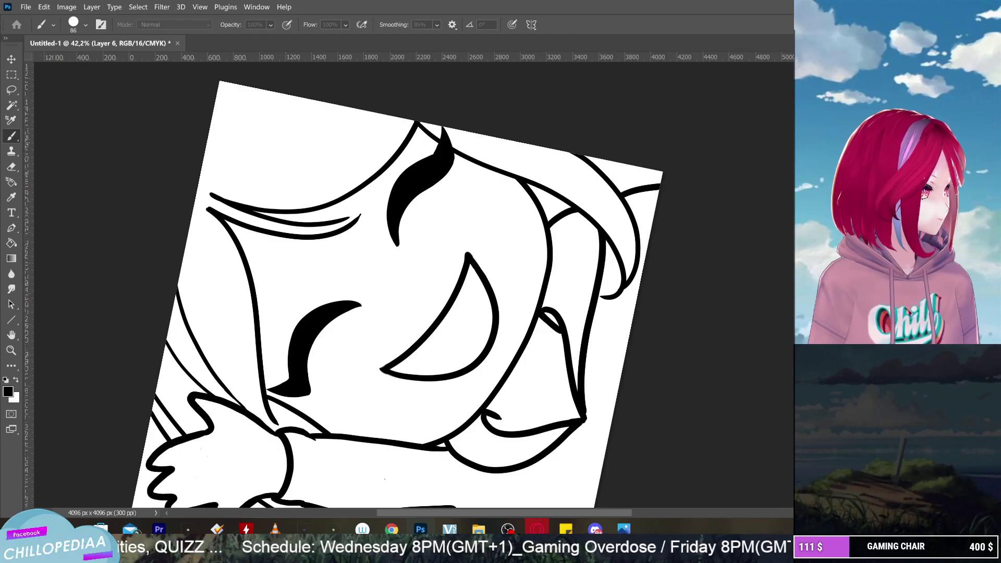
key("ctrl+j")
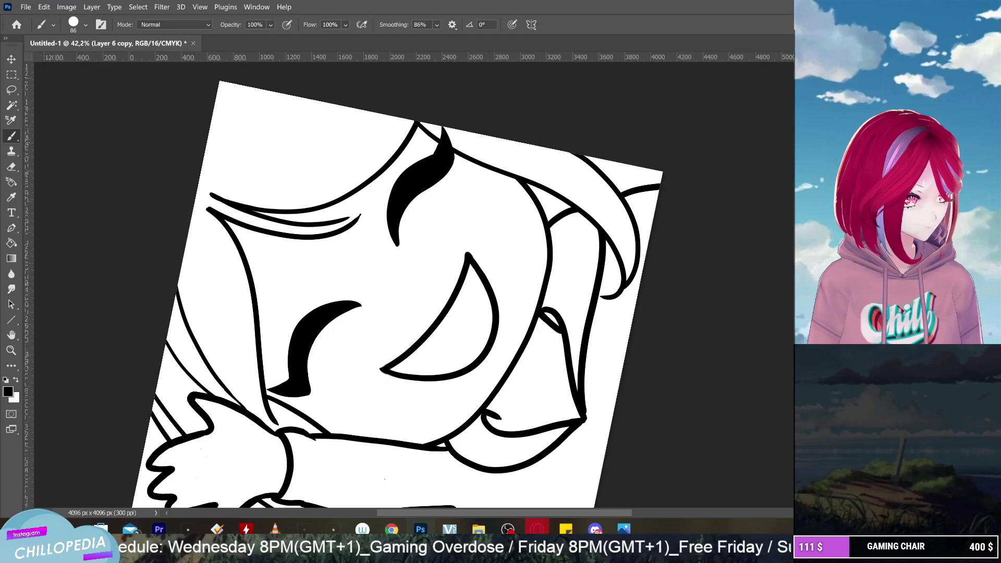
Undo the duplication of Layer 6 and redraw the mouth's upper line from corner to corner
key("ctrl+z")
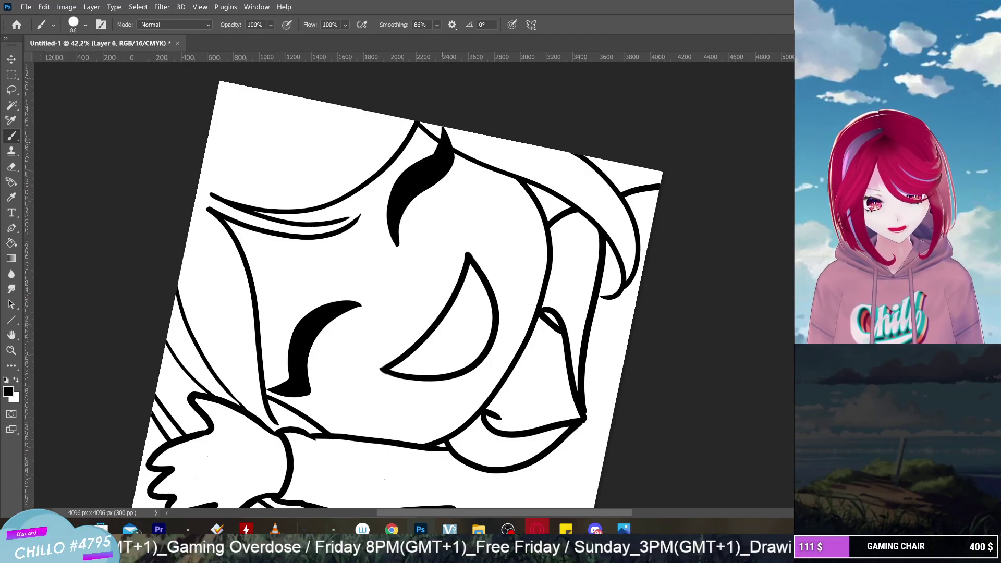
mouse_move(454, 296)
left_mouse_down()
mouse_move(462, 257)
mouse_move(434, 320)
mouse_move(464, 282)
mouse_move(440, 319)
mouse_move(422, 339)
mouse_move(458, 291)
mouse_move(417, 347)
mouse_move(389, 364)
left_mouse_up()
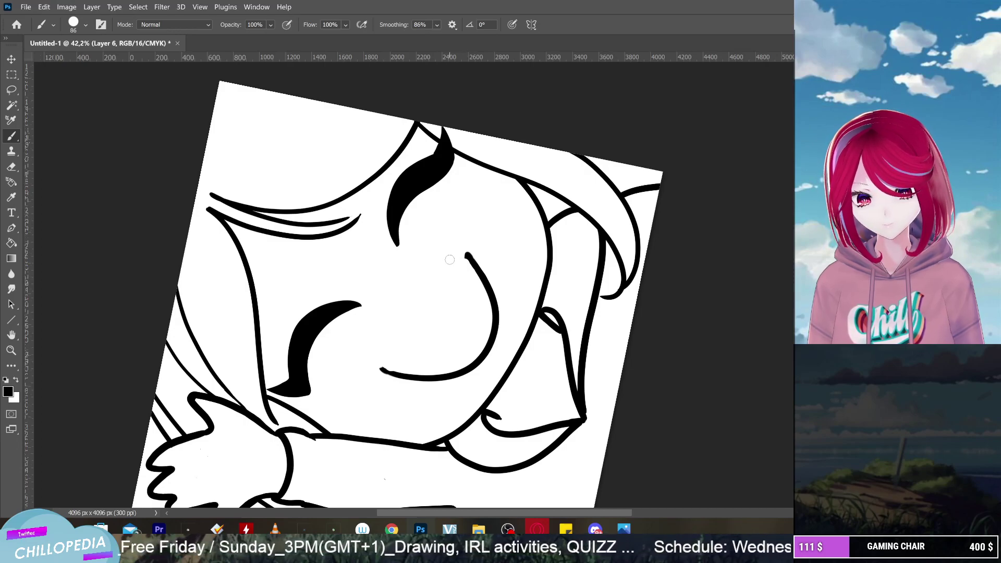
mouse_move(467, 254)
left_mouse_down()
mouse_move(451, 290)
mouse_move(383, 371)
left_mouse_up()
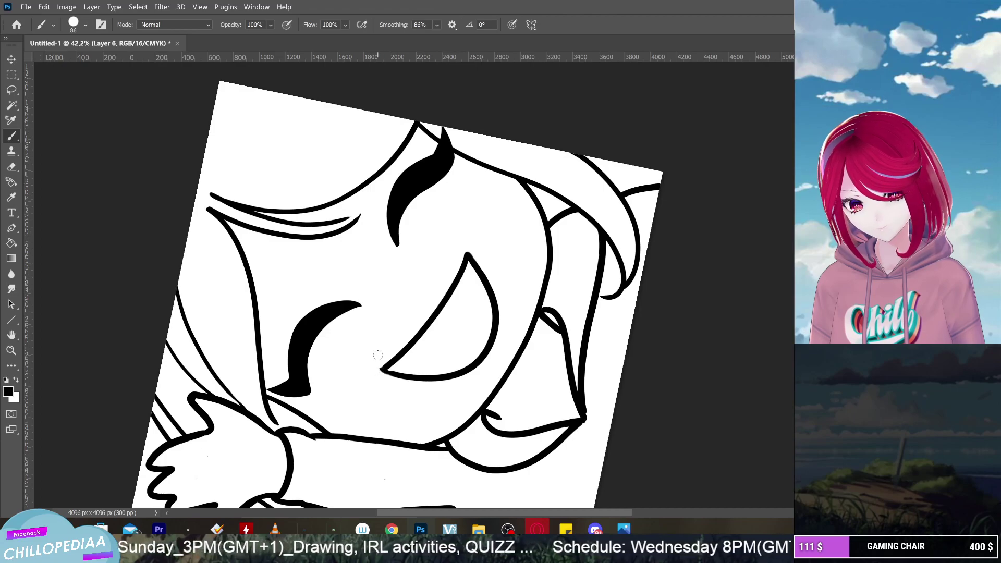
Examine the redrawn mouth within the whole face at several zoom levels and canvas rotations
scroll(378, 356, "down", 5)
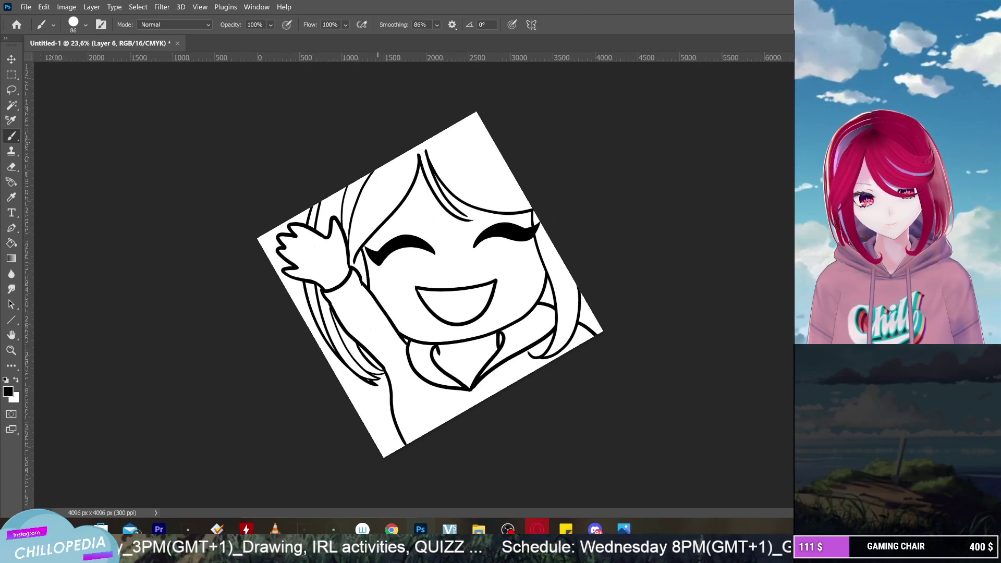
scroll(430, 284, "up", 1)
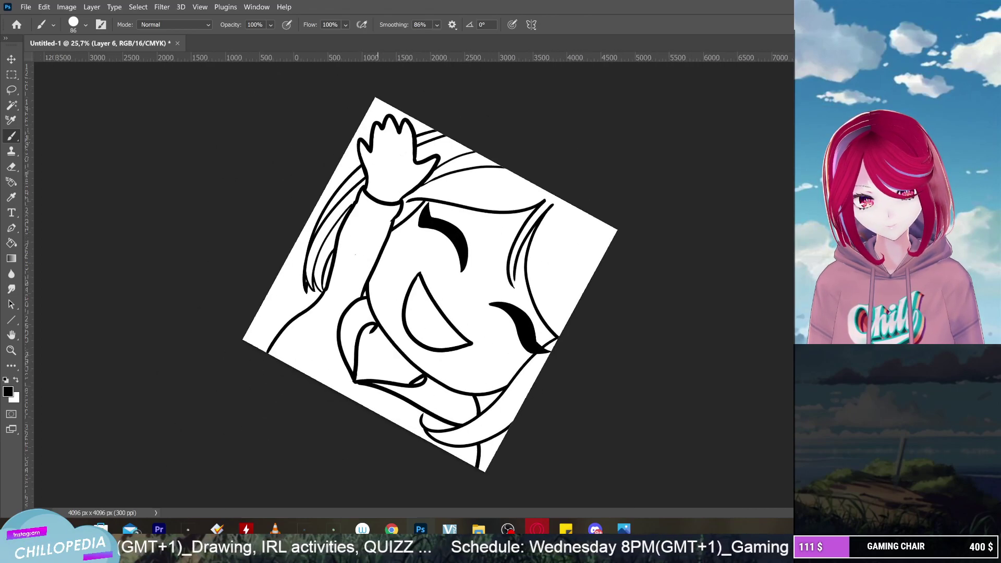
scroll(421, 305, "up", 8)
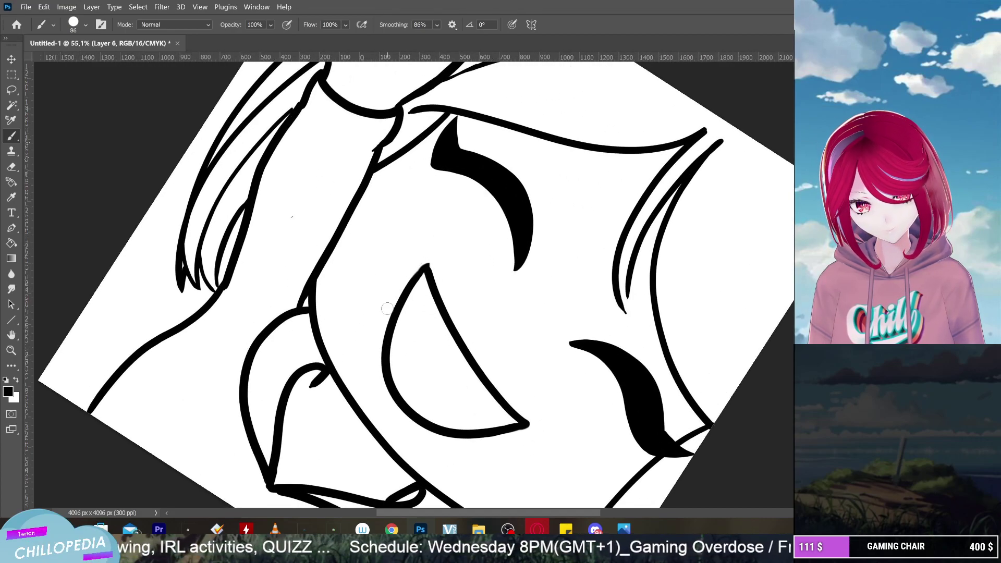
scroll(387, 309, "down", 3)
scroll(387, 308, "down", 1)
scroll(429, 284, "down", 3)
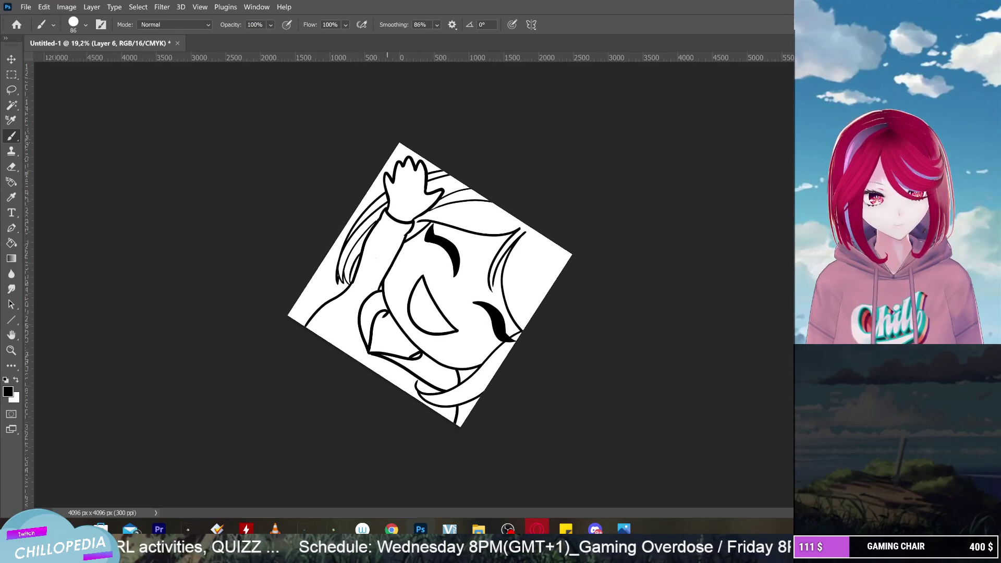
scroll(429, 285, "down", 4)
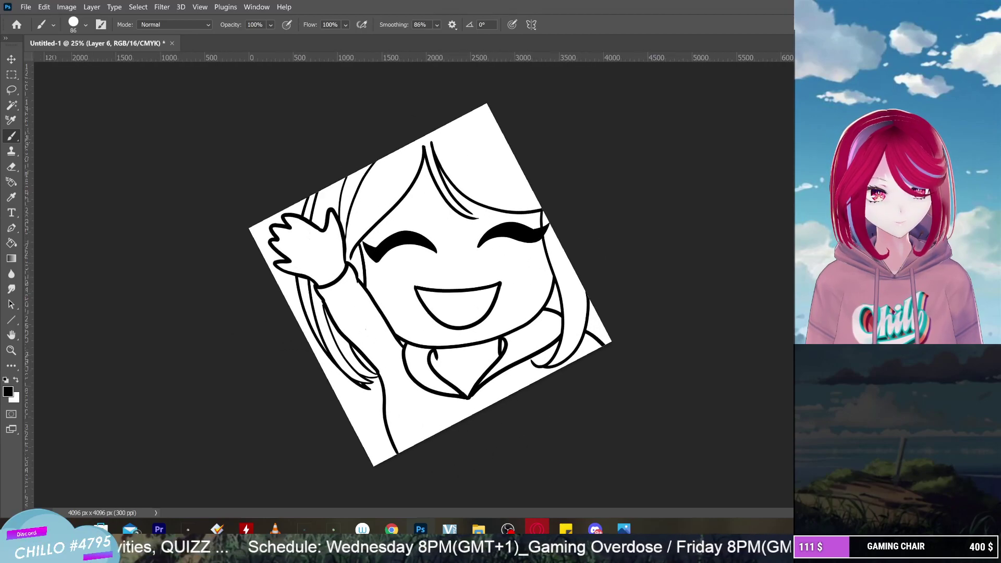
scroll(431, 287, "up", 1)
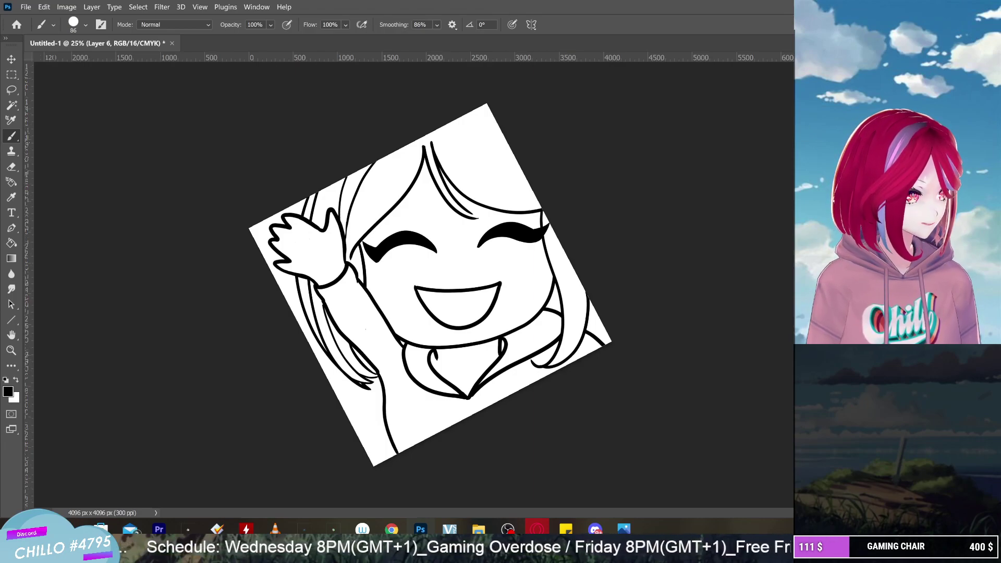
Compare the mouth's versions by repeatedly undoing and redoing the latest changes
key("ctrl+z")
key("ctrl+z")
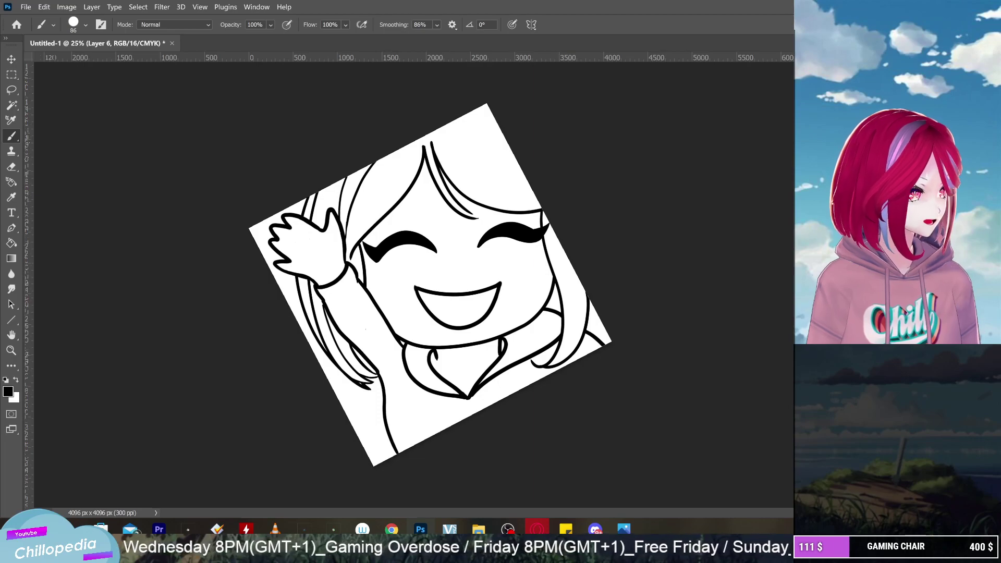
key("ctrl+z")
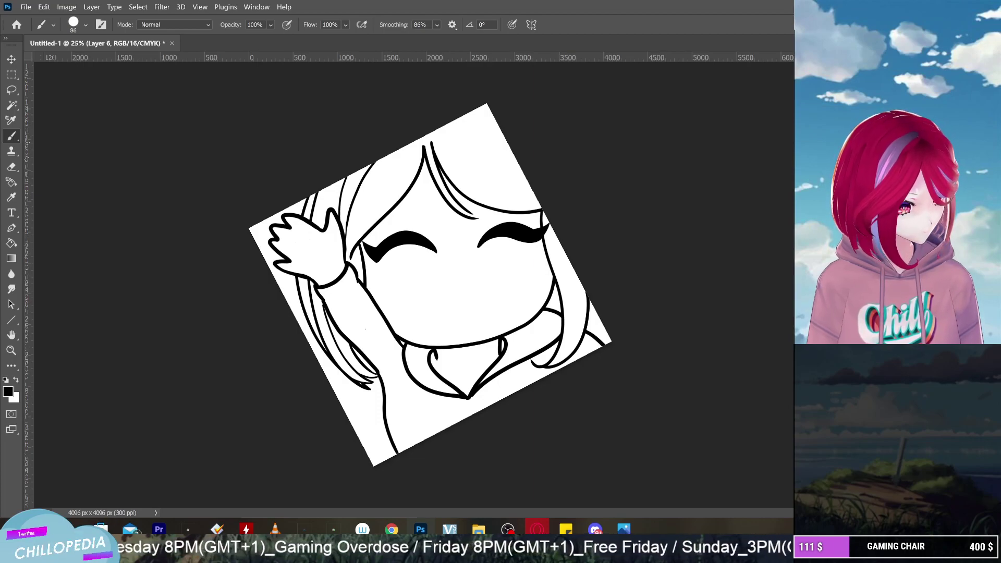
key("ctrl+shift+z")
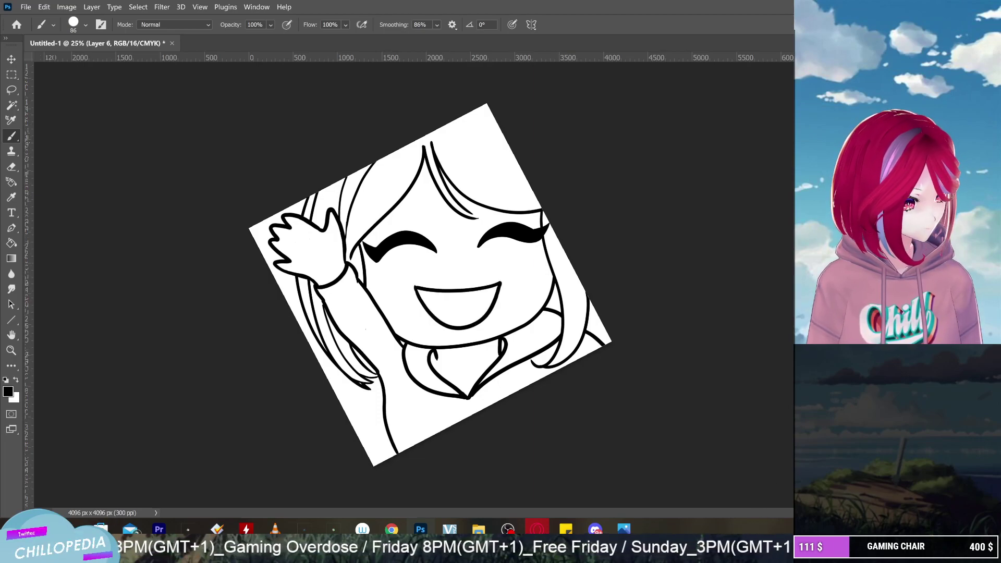
key("ctrl+z")
key("ctrl+shift+z")
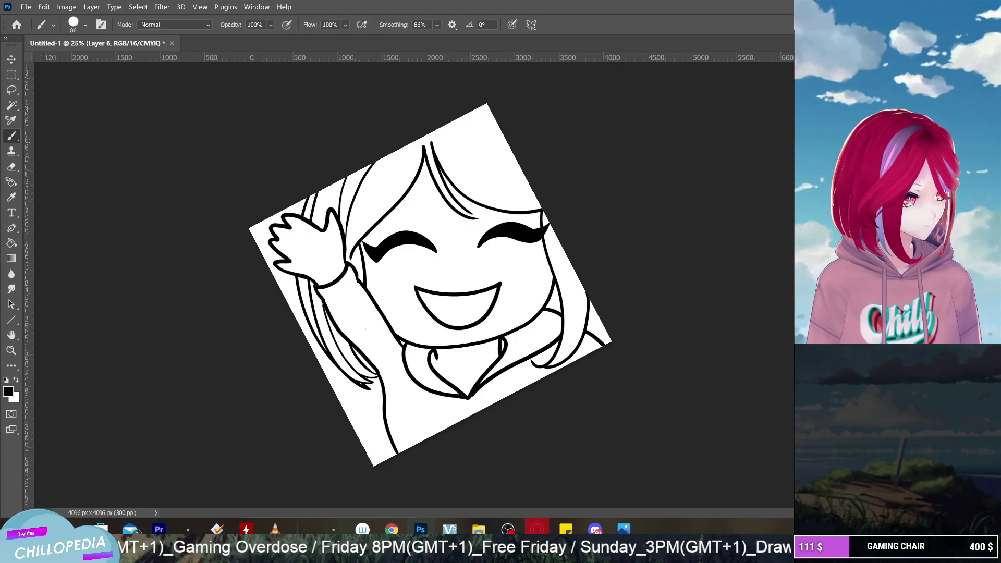
key("ctrl+z")
key("ctrl+shift+z")
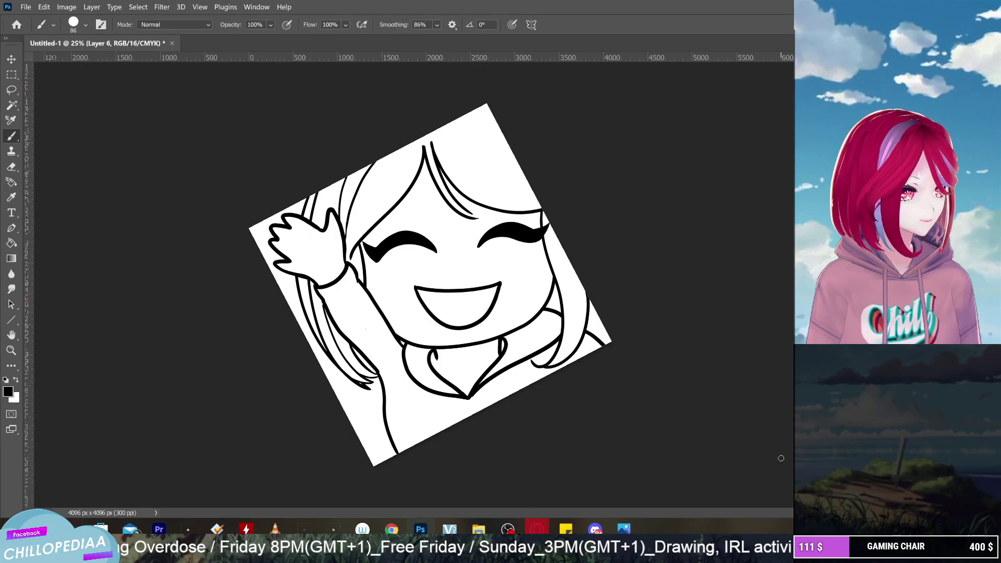
key("r")
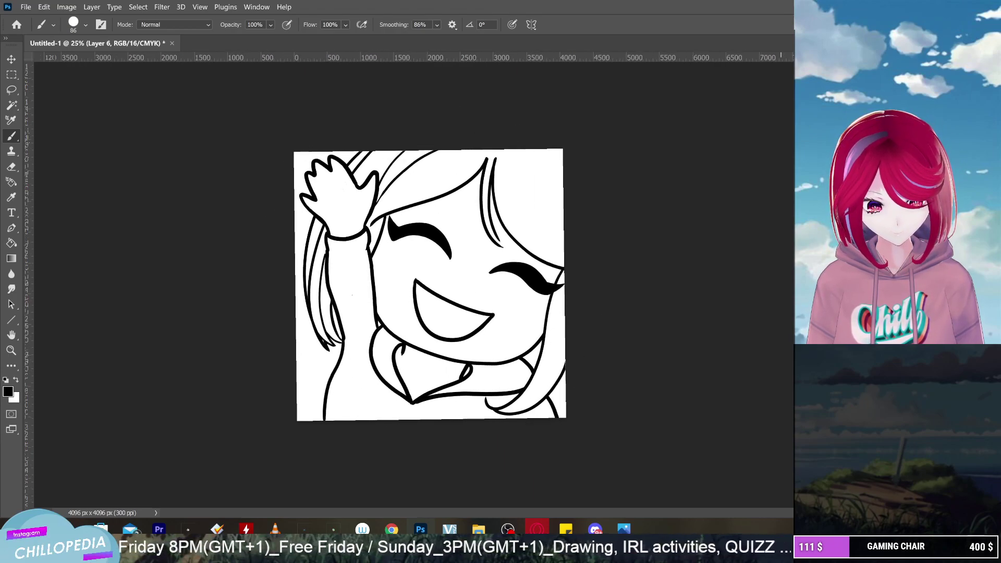
scroll(429, 285, "up", 2)
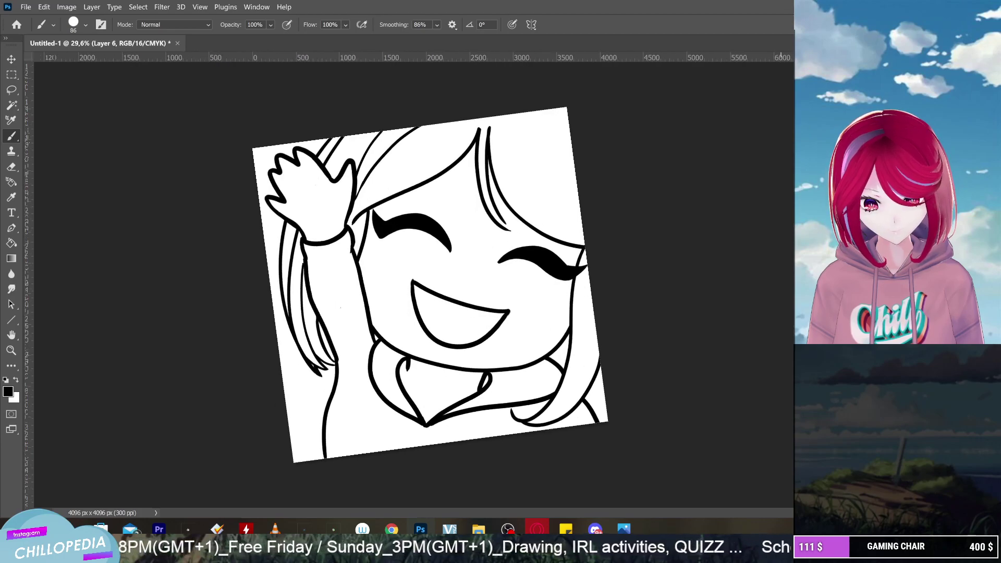
scroll(429, 284, "down", 1)
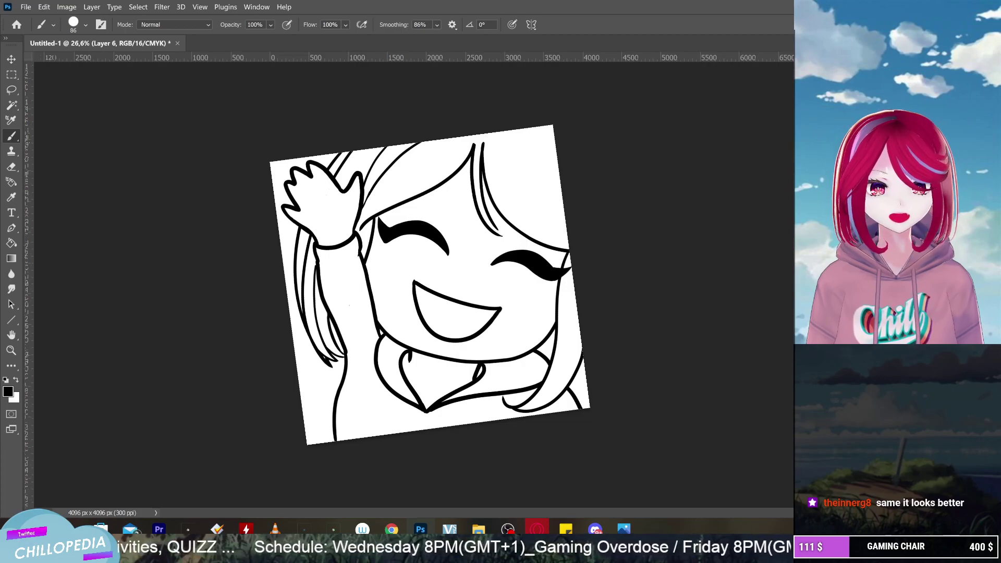
key("super+d")
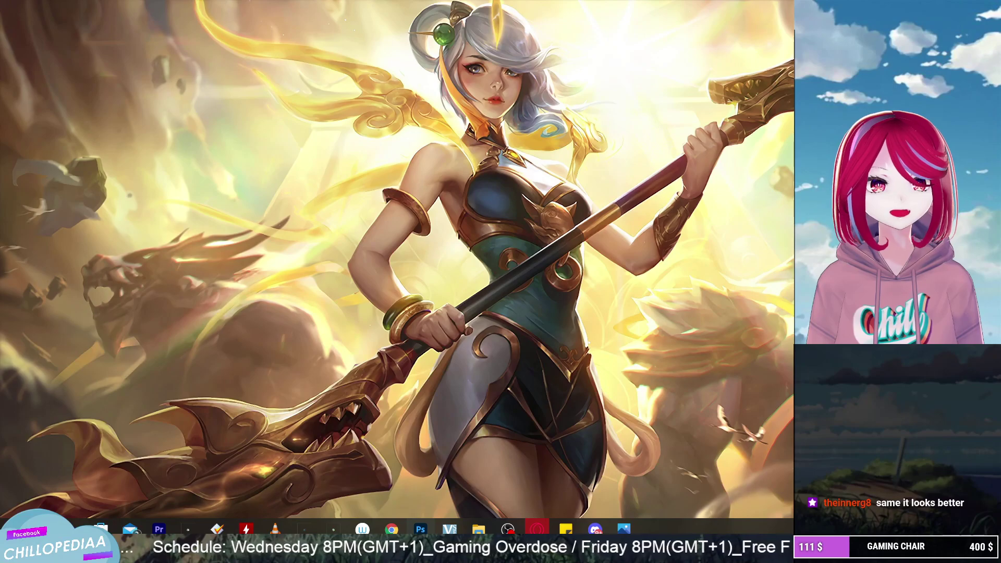
key("super+d")
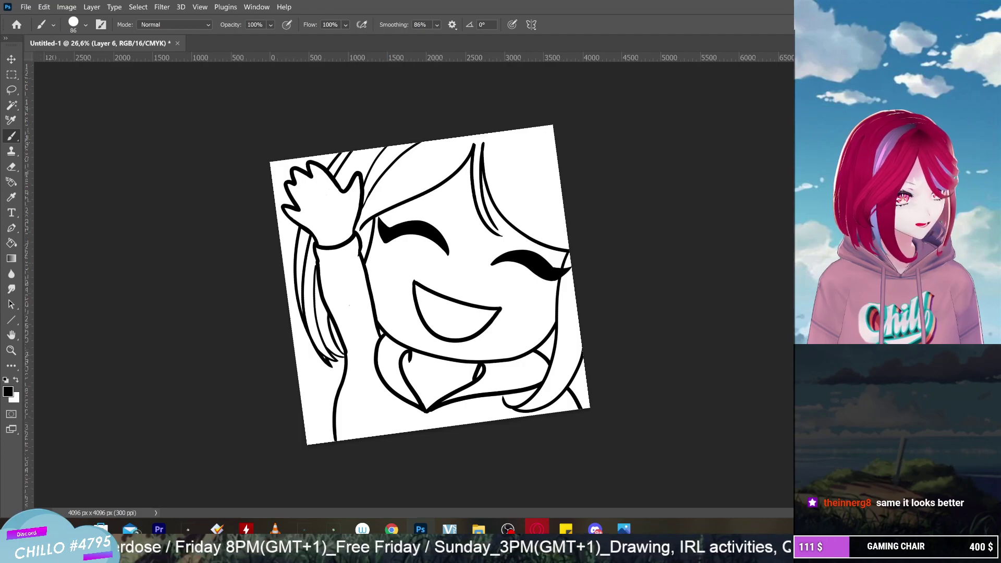
Make Layer 9 active and set the foreground colour to the beige skin tone d4c2b1
key("alt+comma")
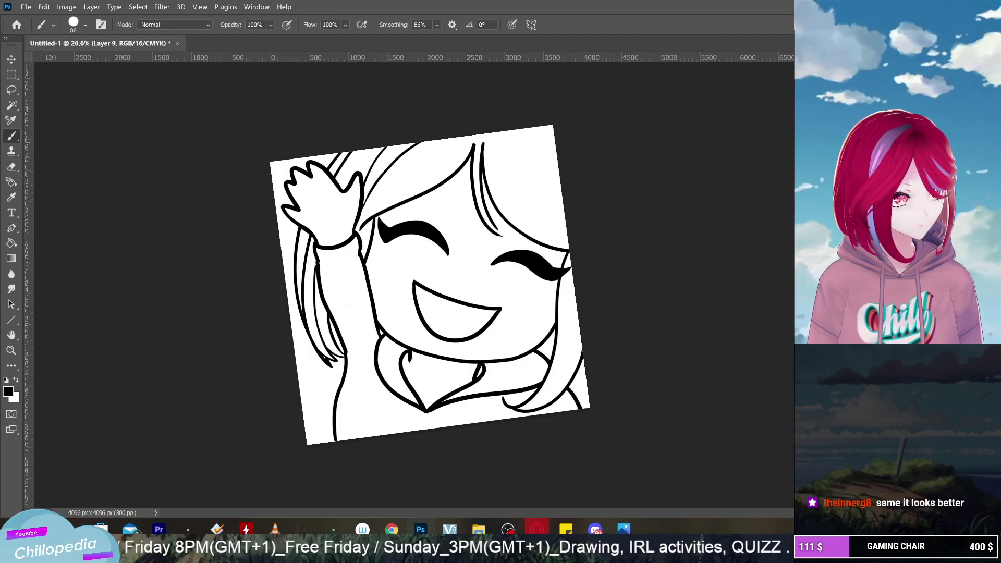
scroll(429, 284, "down", 2)
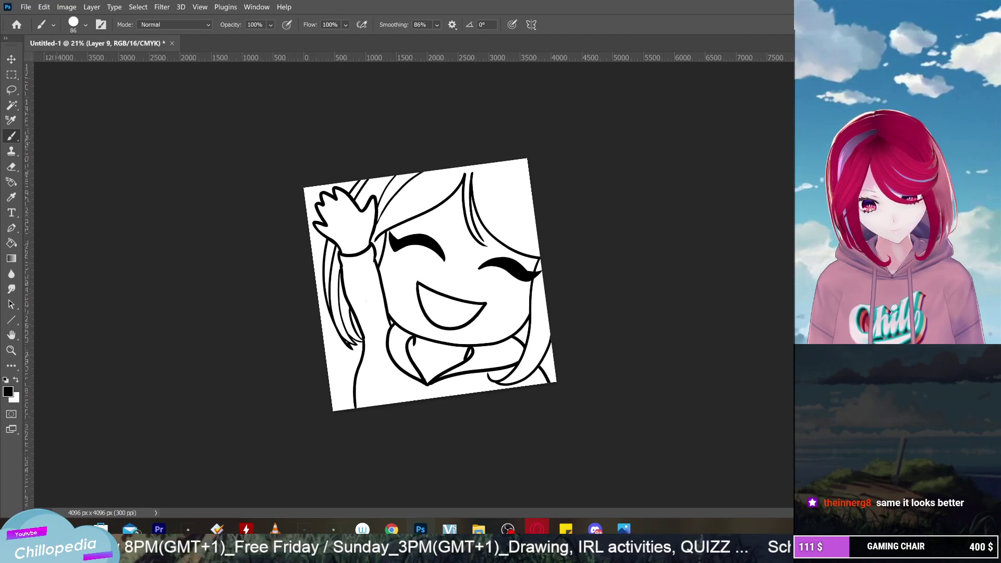
scroll(430, 285, "up", 2)
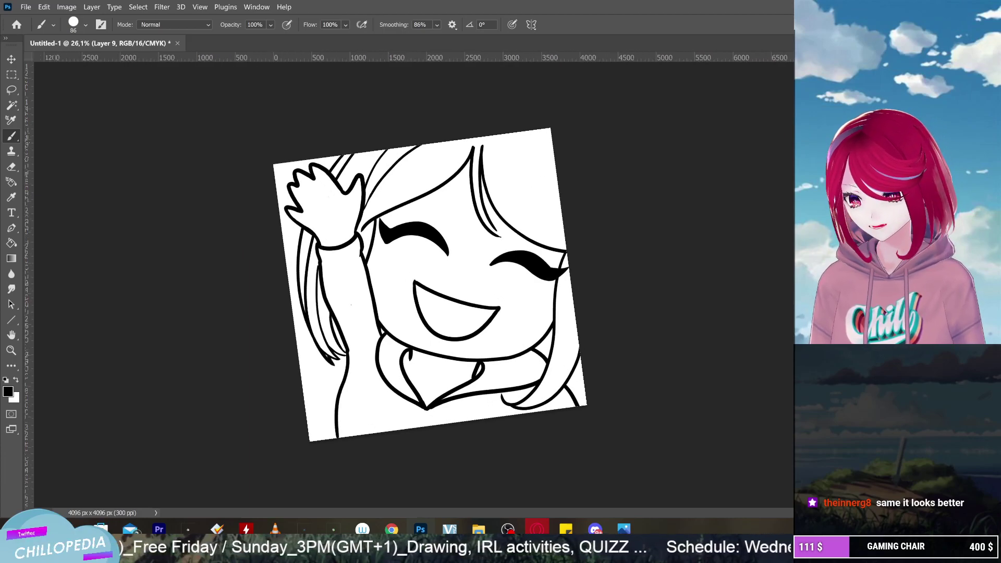
key("i")
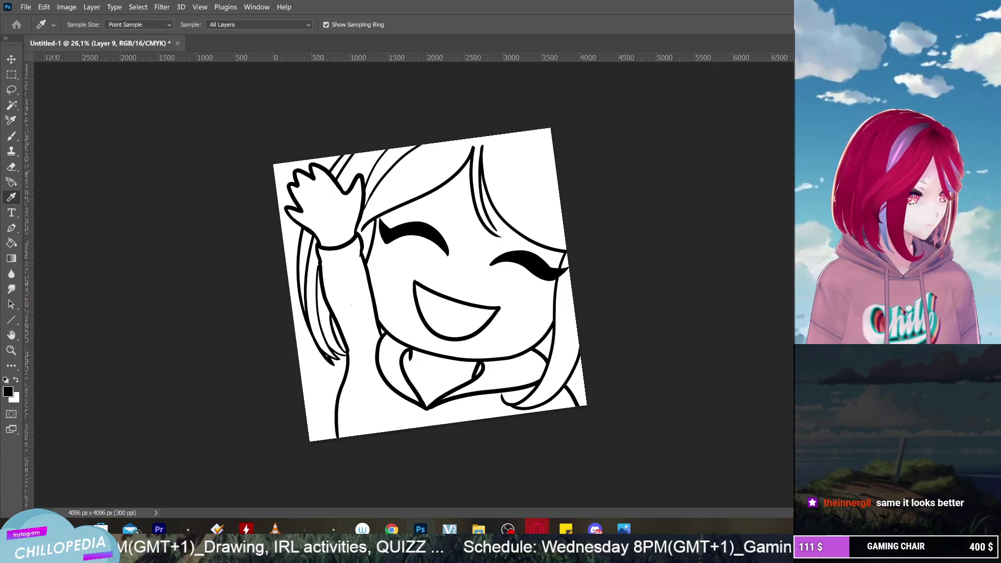
left_click(8, 391)
left_click_drag(232, 324, 377, 214)
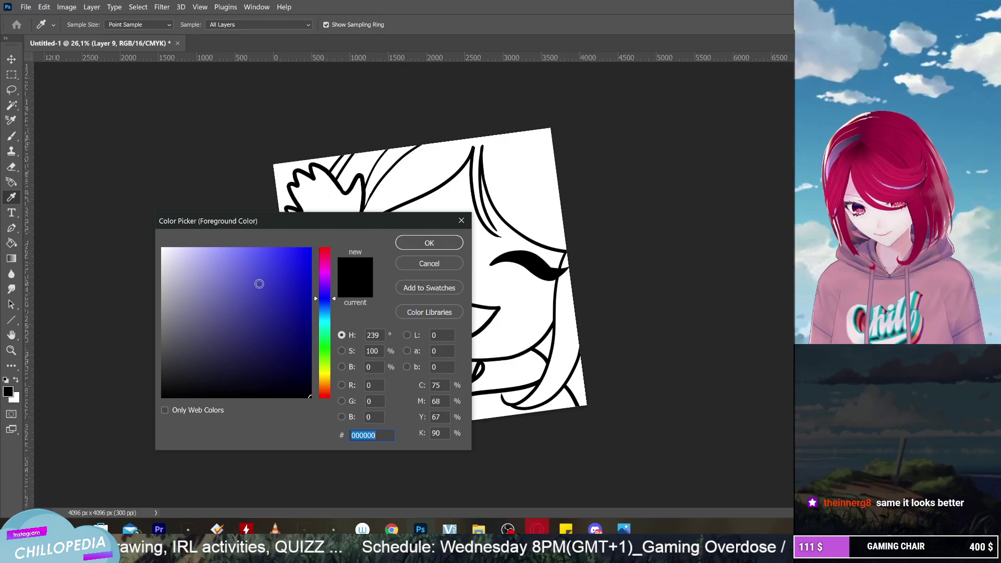
mouse_move(327, 382)
left_mouse_down()
mouse_move(329, 392)
mouse_move(327, 383)
left_mouse_up()
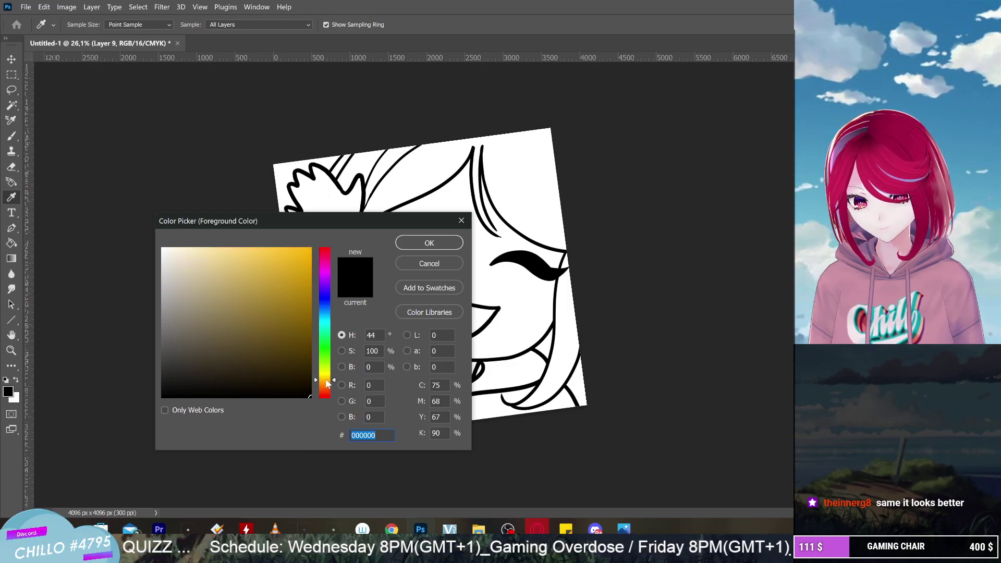
left_click_drag(224, 257, 217, 252)
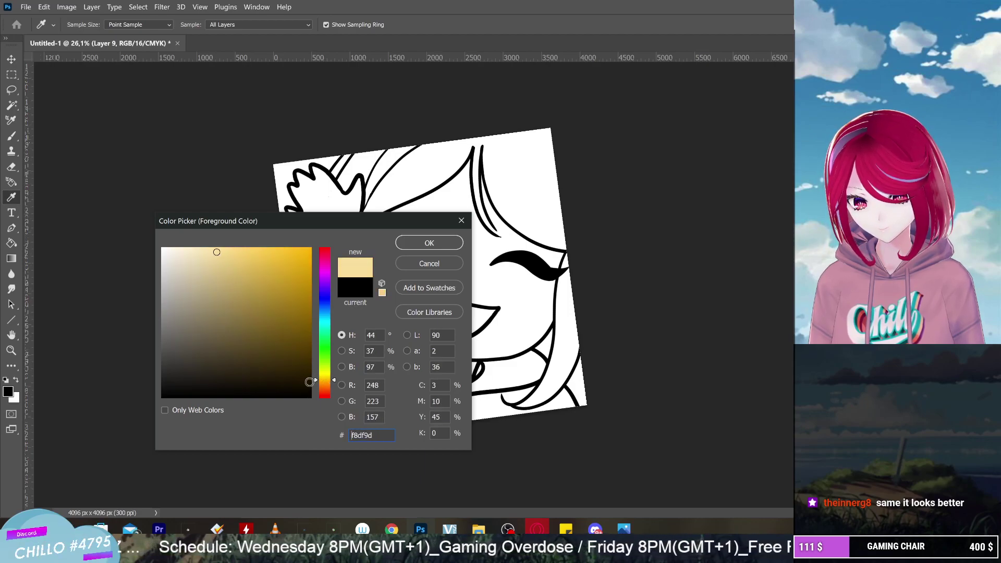
left_click_drag(330, 381, 331, 386)
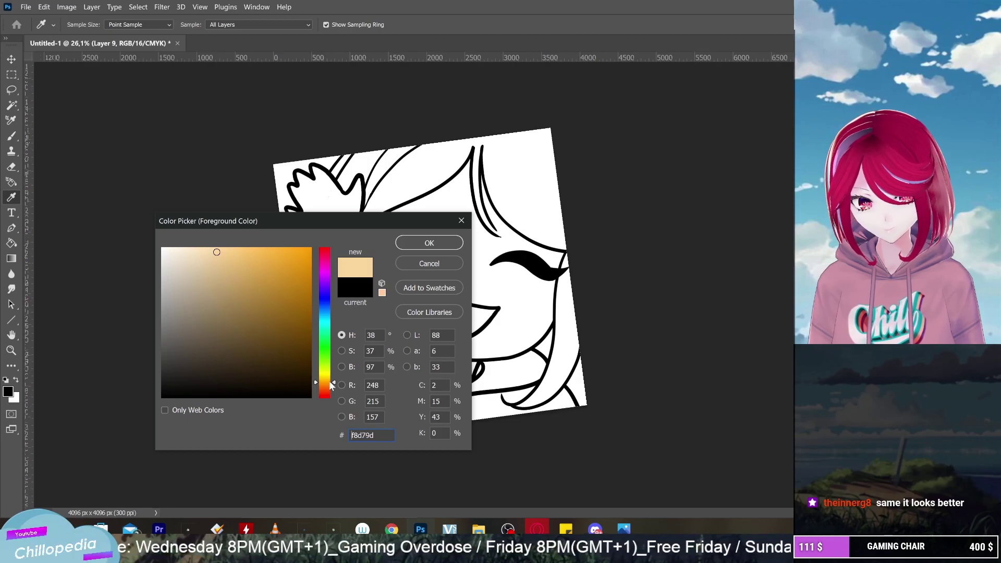
left_click_drag(330, 385, 333, 390)
left_click_drag(216, 275, 190, 271)
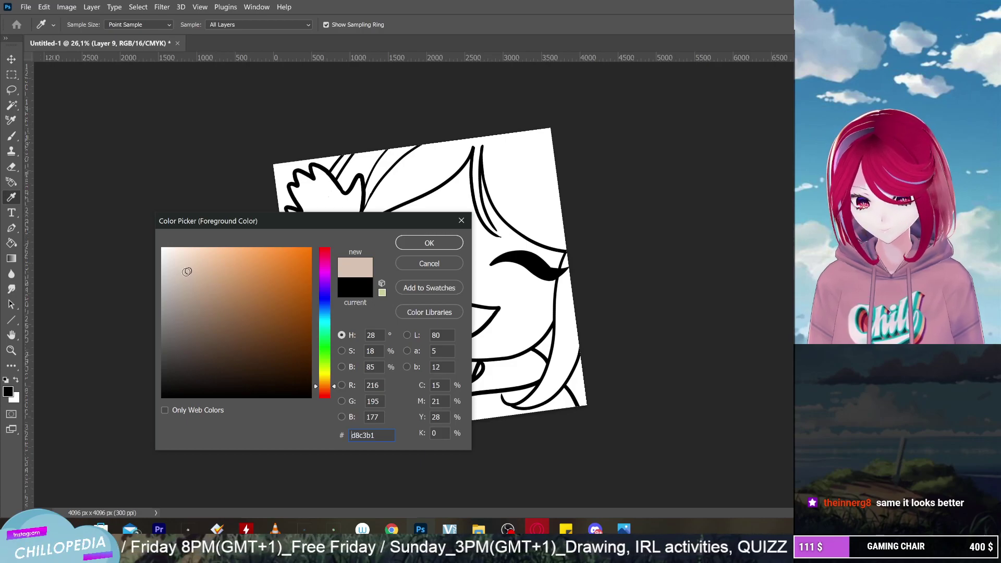
left_click_drag(188, 272, 187, 273)
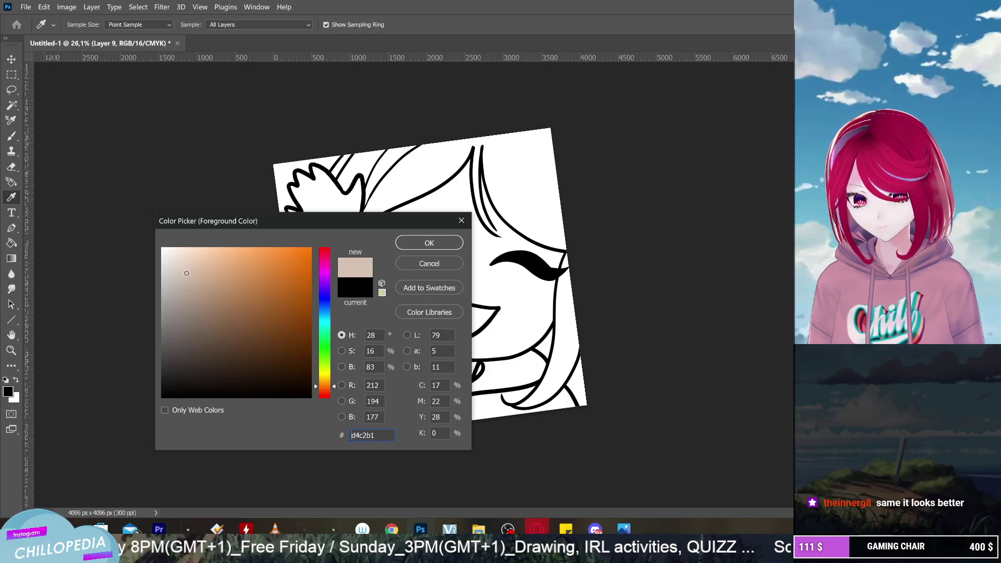
left_click(408, 243)
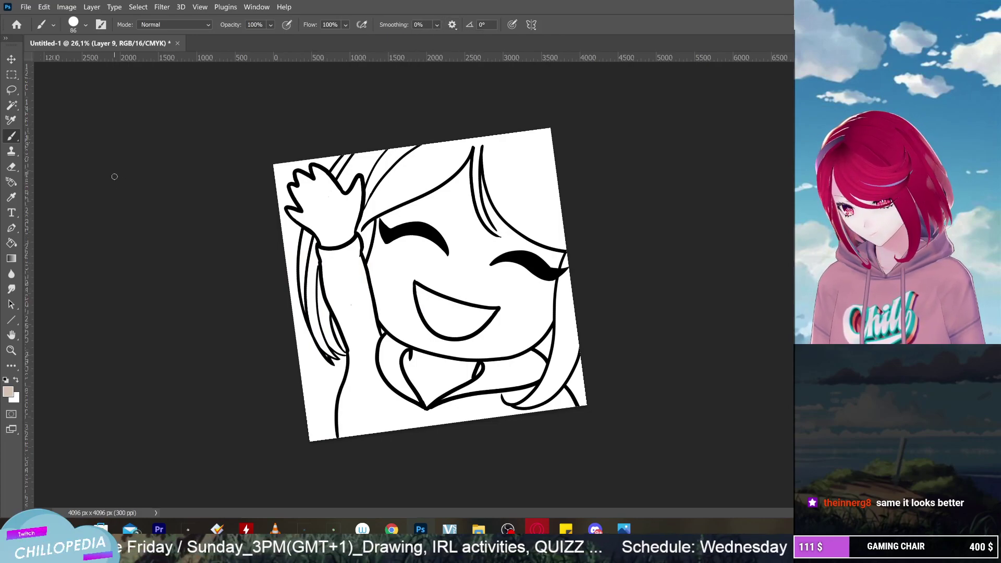
Switch the brush to the Hard Round preset and paint beige skin strokes between the eyes and above the mouth
mouse_move(466, 237)
left_mouse_down()
mouse_move(439, 284)
mouse_move(458, 262)
mouse_move(446, 302)
left_mouse_up()
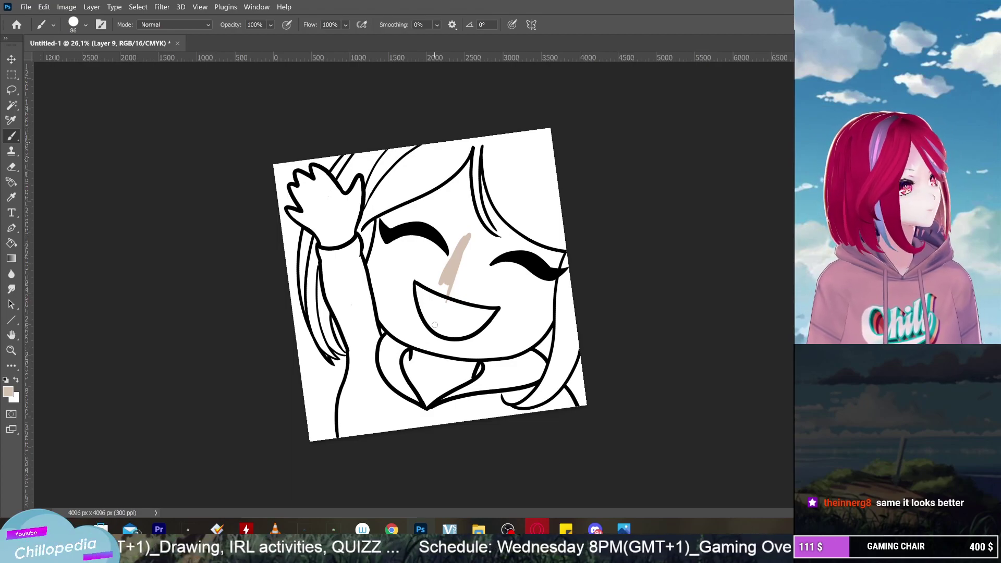
left_click(86, 25)
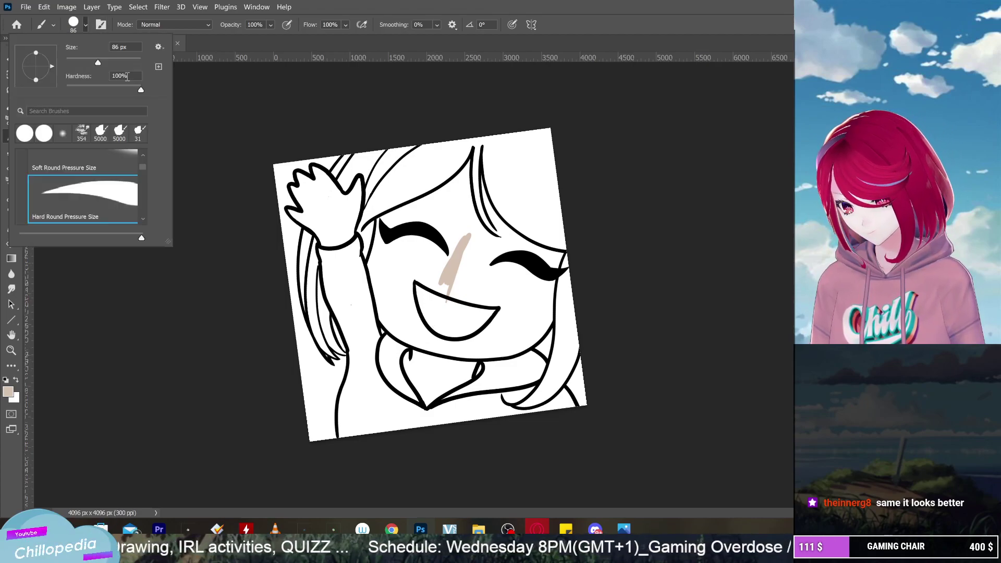
scroll(122, 172, "down", 1)
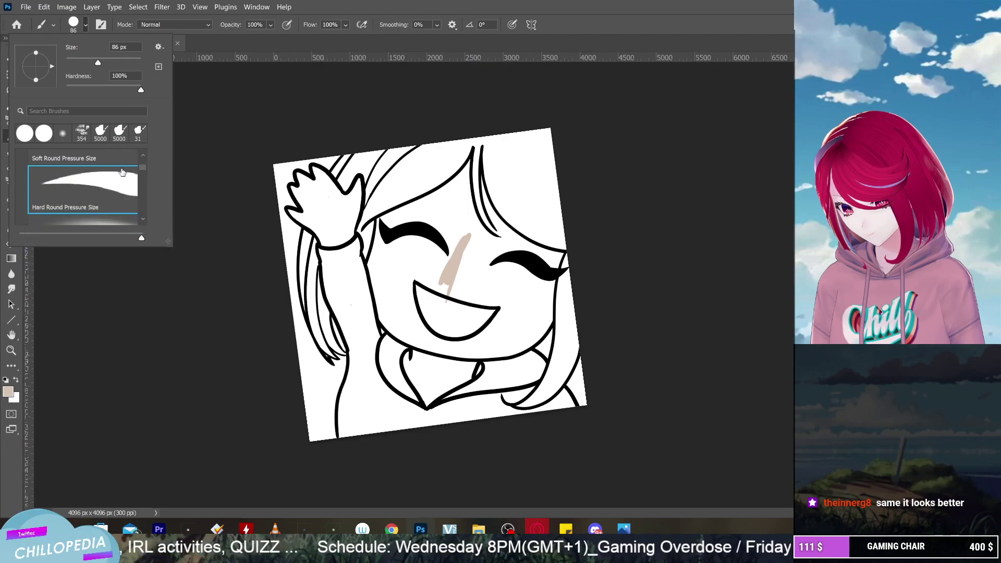
left_click_drag(141, 169, 143, 153)
left_click(100, 222)
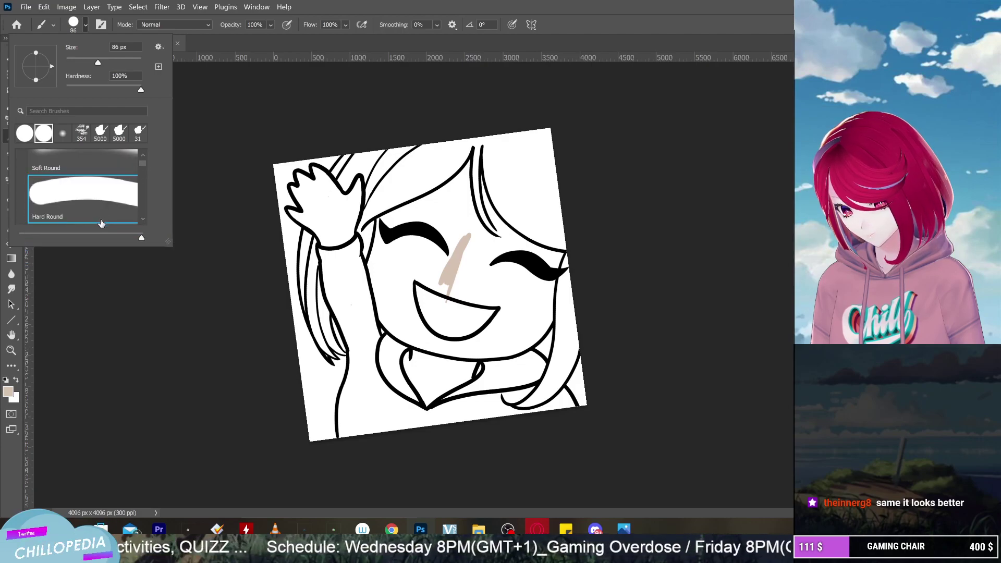
left_click(169, 271)
mouse_move(459, 245)
left_mouse_down()
mouse_move(441, 293)
mouse_move(457, 229)
mouse_move(433, 296)
mouse_move(447, 226)
mouse_move(413, 252)
left_mouse_up()
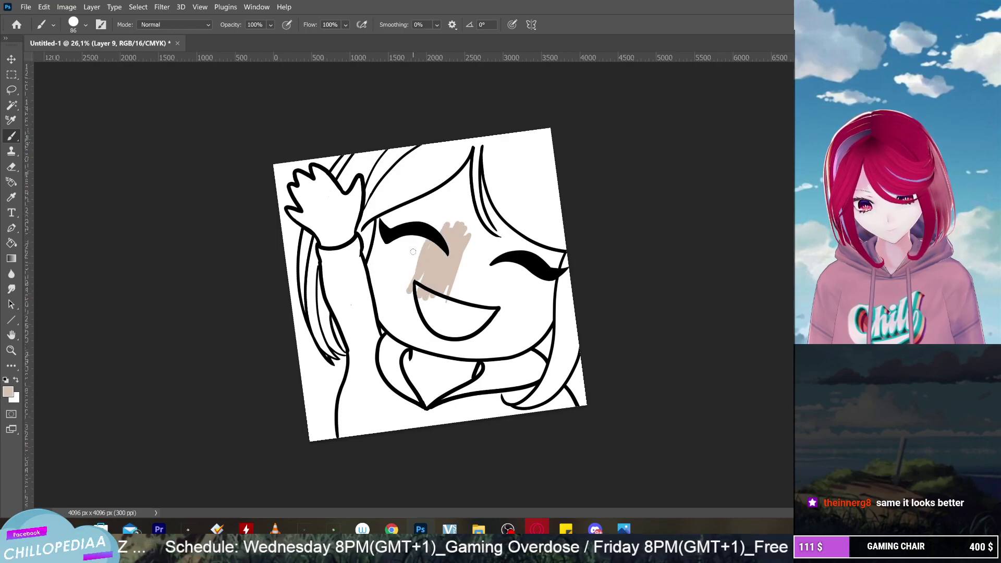
Set the brush size to 202 px and paint beige skin across the middle of the face
left_click(85, 24)
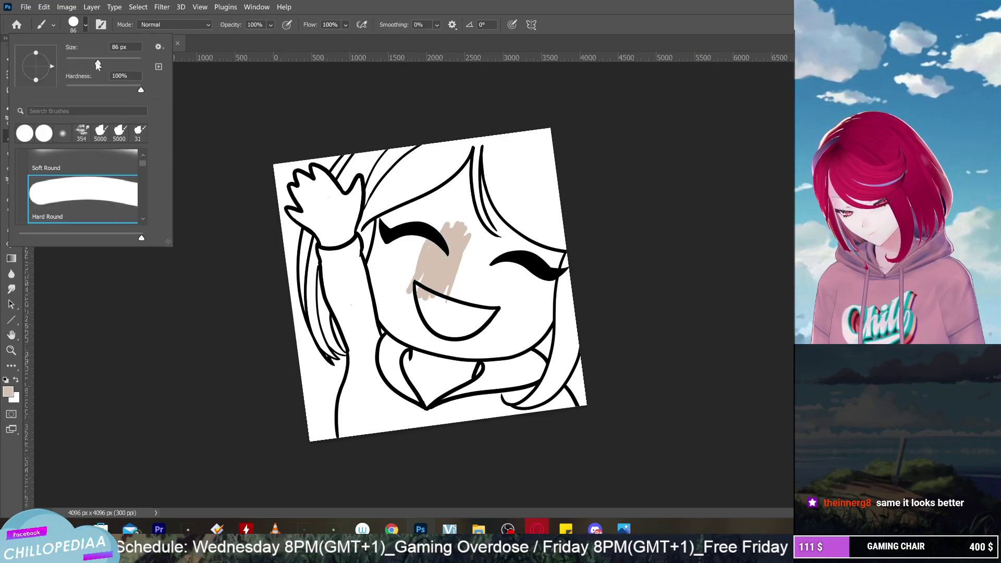
left_click_drag(110, 64, 121, 66)
left_click(219, 177)
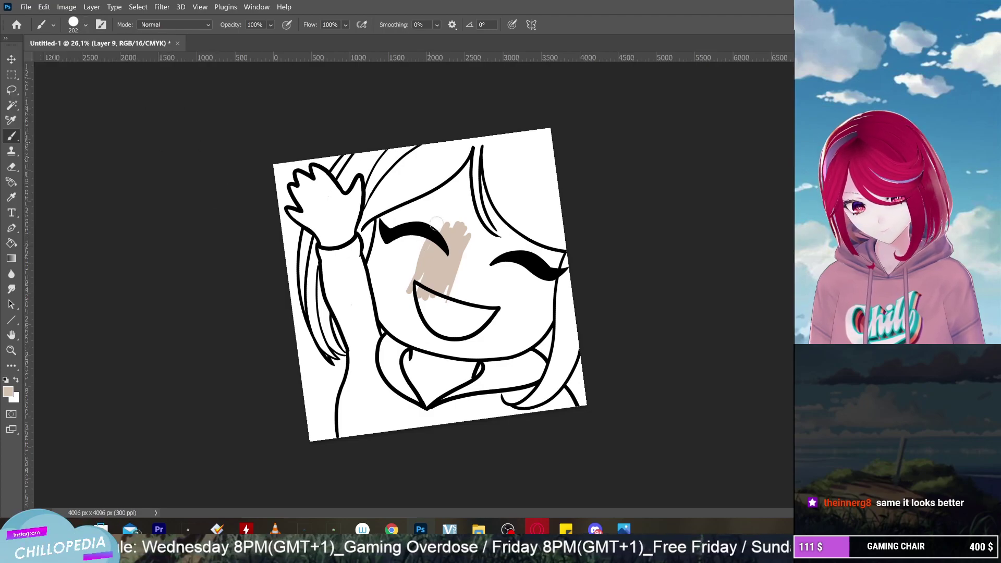
mouse_move(435, 225)
left_mouse_down()
mouse_move(426, 256)
mouse_move(475, 235)
mouse_move(479, 296)
mouse_move(465, 309)
mouse_move(519, 265)
mouse_move(520, 307)
mouse_move(529, 298)
mouse_move(491, 333)
mouse_move(411, 290)
mouse_move(455, 328)
mouse_move(447, 325)
mouse_move(456, 301)
left_mouse_up()
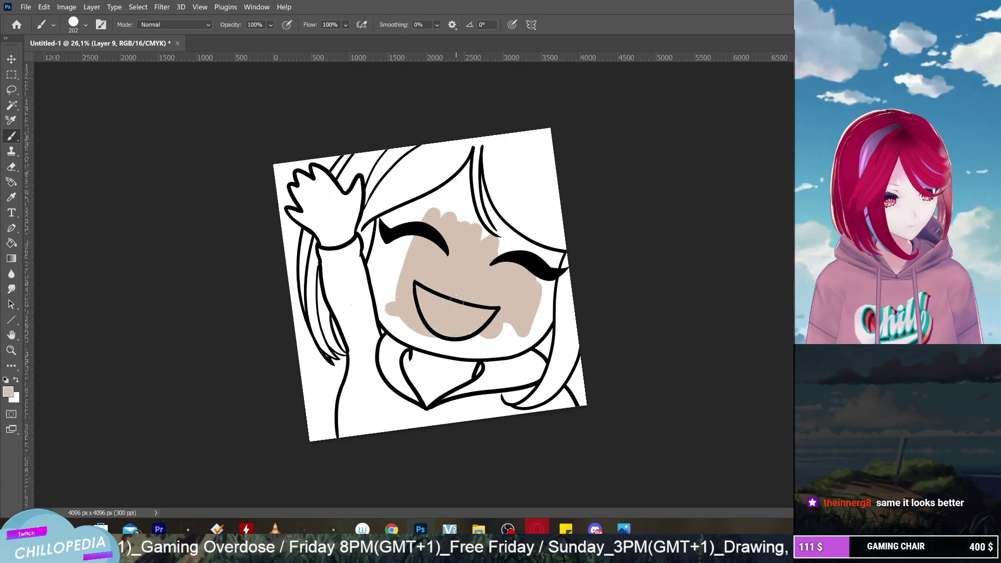
Set the foreground colour to the lighter skin tone e4d8ce and repaint the face with it
key("i")
left_click(13, 388)
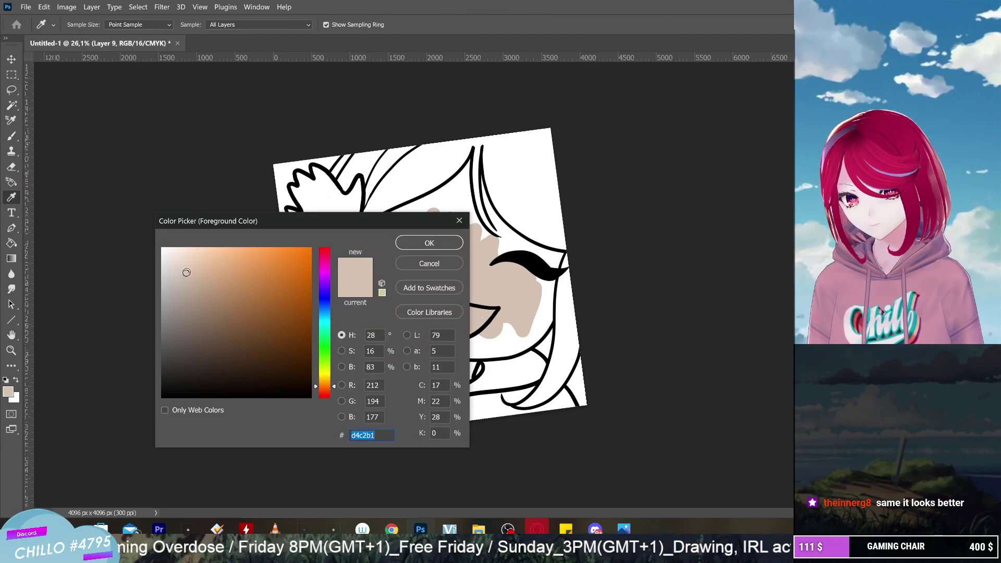
left_click_drag(185, 274, 176, 265)
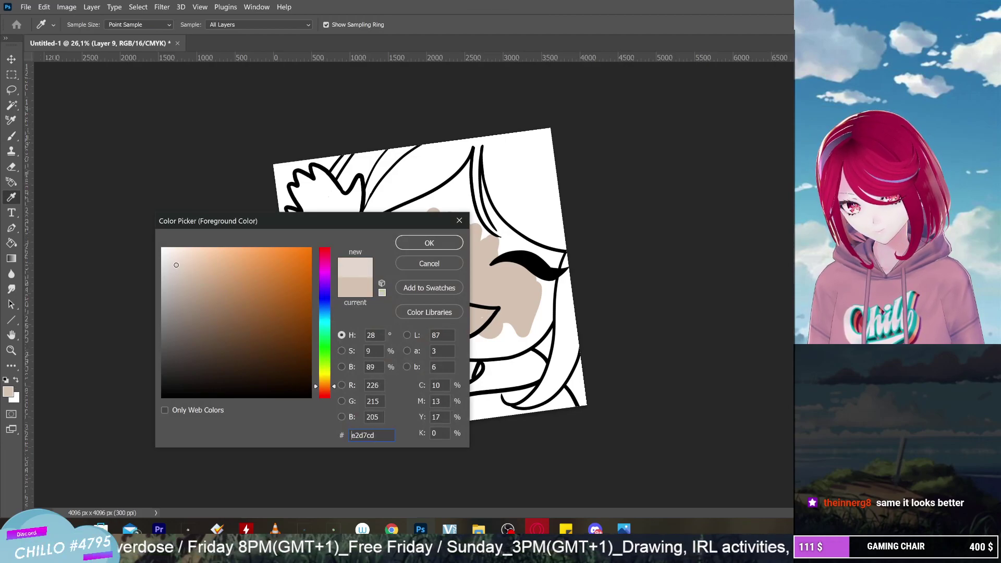
left_click(437, 240)
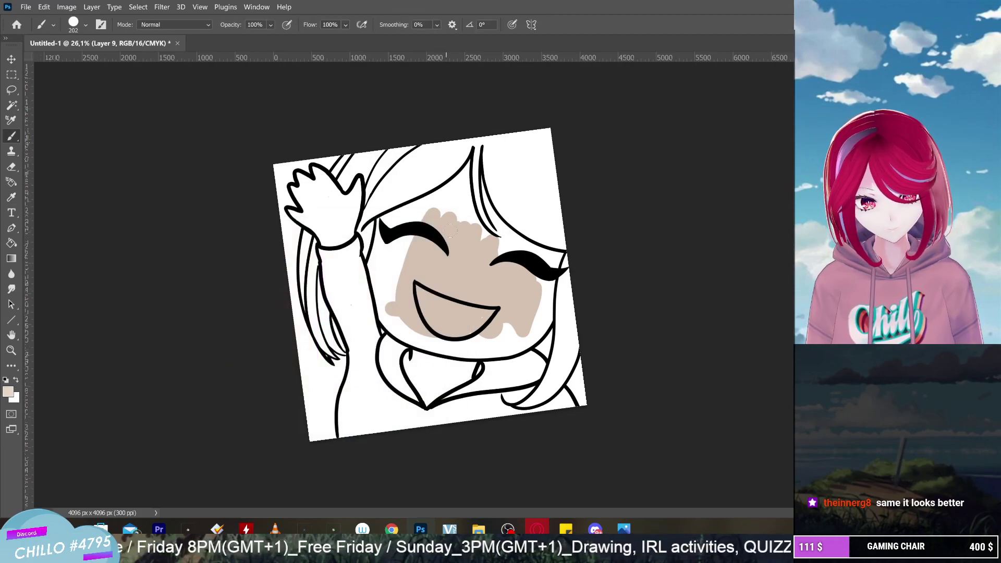
mouse_move(456, 214)
left_mouse_down()
mouse_move(413, 288)
mouse_move(440, 210)
mouse_move(441, 279)
mouse_move(475, 240)
mouse_move(504, 235)
mouse_move(482, 279)
mouse_move(486, 304)
mouse_move(542, 274)
mouse_move(530, 315)
mouse_move(519, 339)
mouse_move(516, 300)
mouse_move(451, 340)
mouse_move(475, 293)
mouse_move(440, 289)
mouse_move(403, 310)
mouse_move(400, 269)
mouse_move(388, 305)
mouse_move(442, 330)
left_mouse_up()
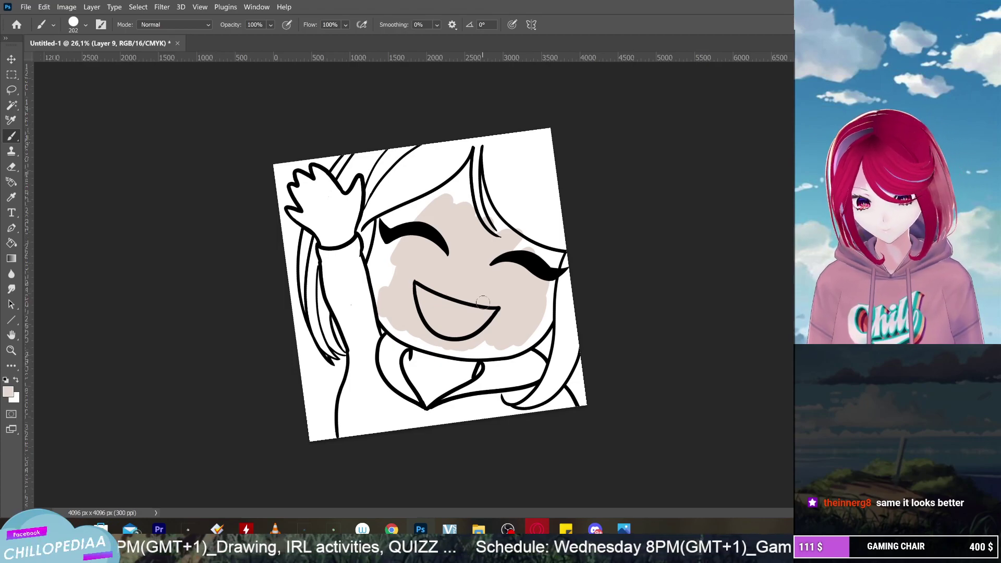
Set the foreground colour to f0dece and paint over the forehead, cheeks and mouth area of the face
left_click(8, 391)
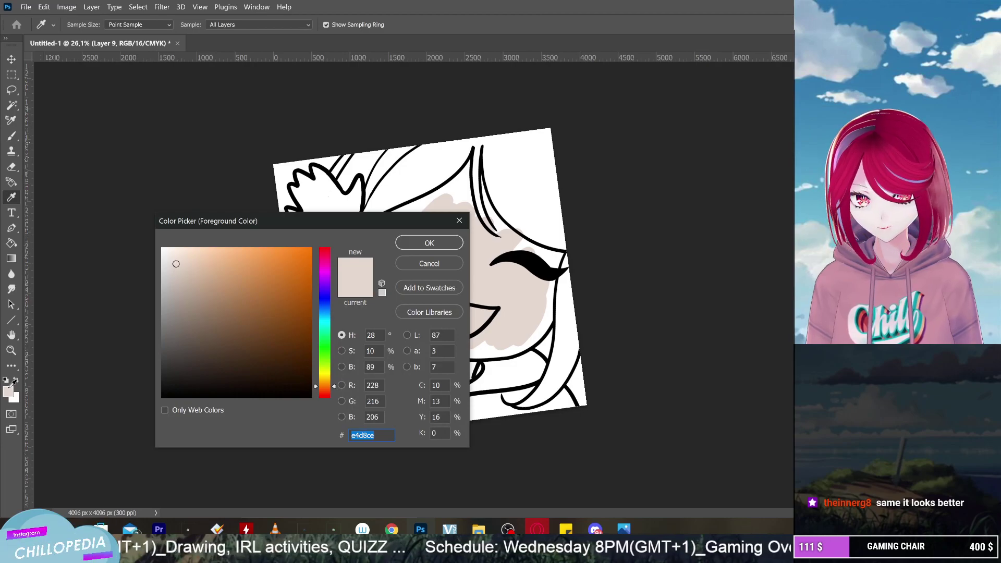
left_click_drag(178, 261, 183, 256)
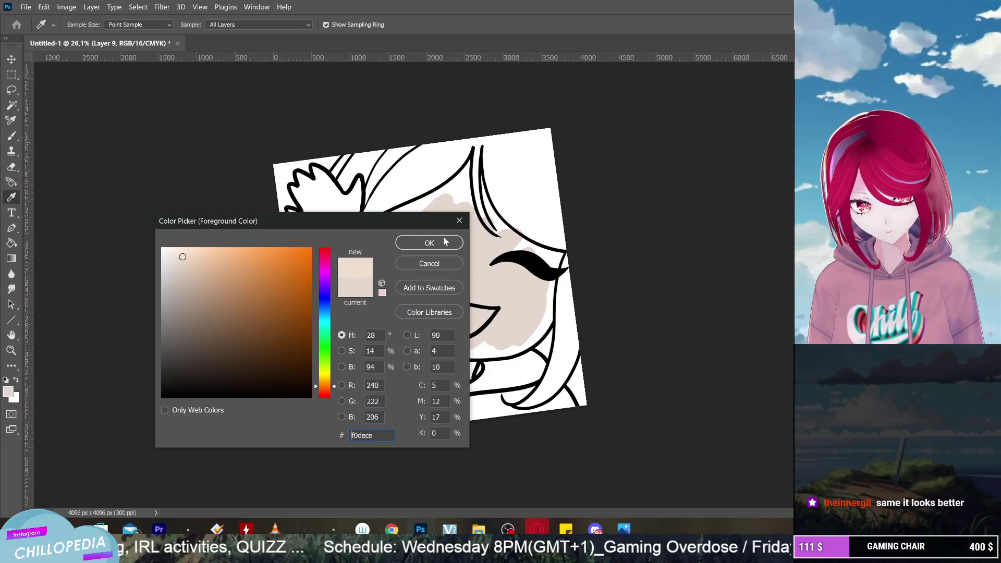
left_click(429, 243)
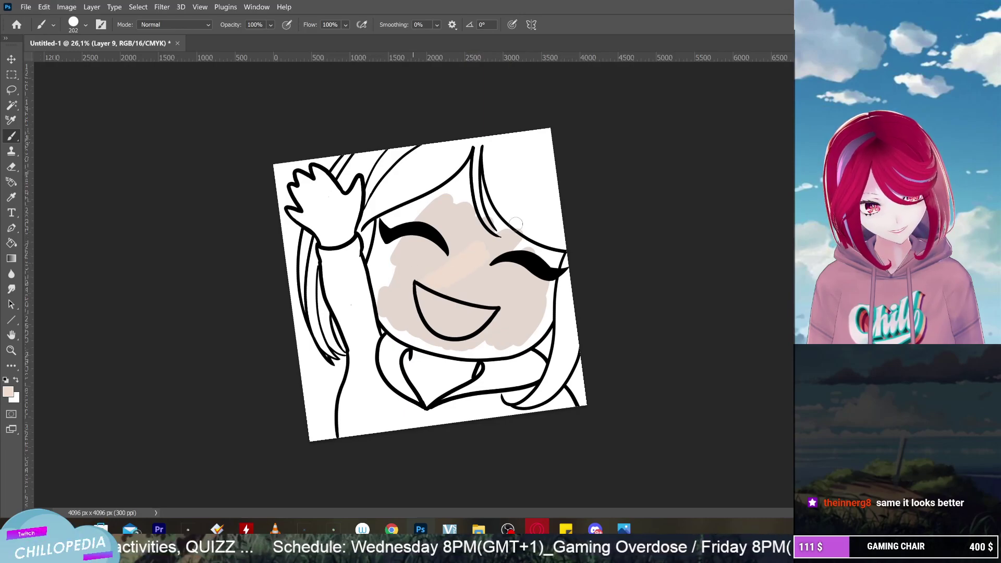
mouse_move(516, 224)
left_mouse_down()
mouse_move(415, 268)
mouse_move(474, 192)
mouse_move(464, 192)
mouse_move(390, 259)
mouse_move(395, 294)
mouse_move(401, 281)
mouse_move(440, 304)
mouse_move(478, 282)
left_mouse_up()
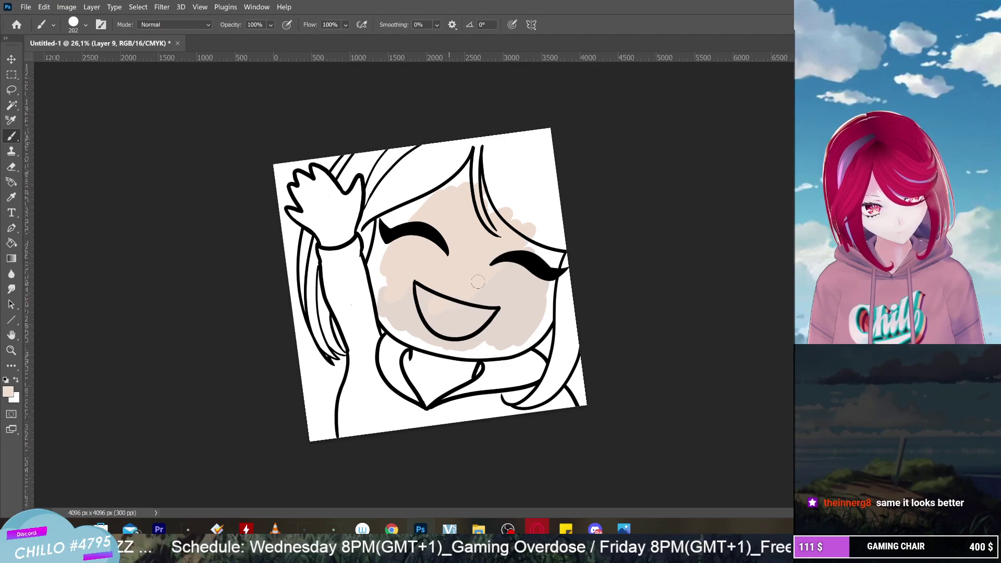
mouse_move(532, 244)
left_mouse_down()
mouse_move(530, 329)
mouse_move(510, 346)
mouse_move(488, 325)
left_mouse_up()
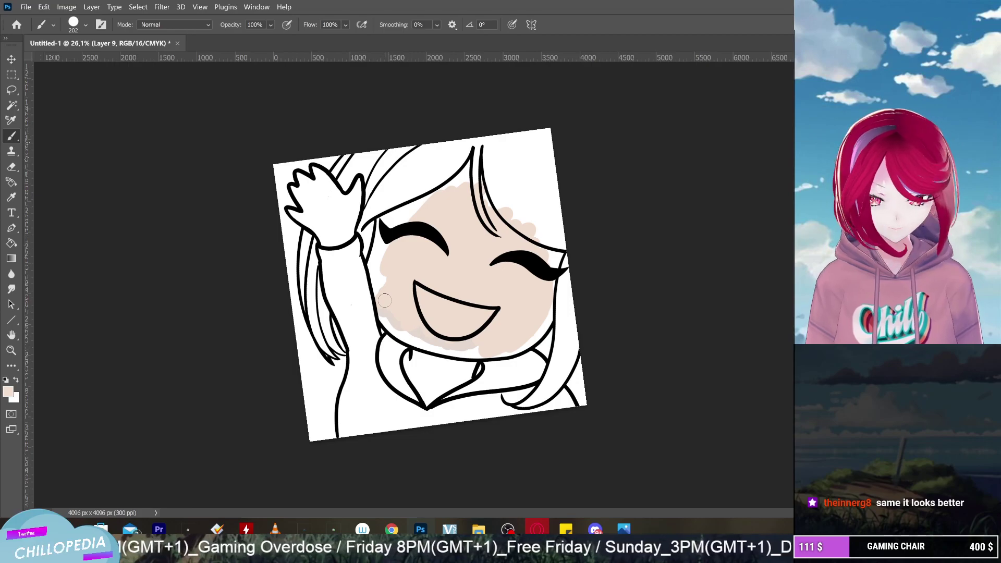
Try to fill the unpainted area beside the cheek with the skin colour using the Paint Bucket, and undo the fill
left_click(15, 245)
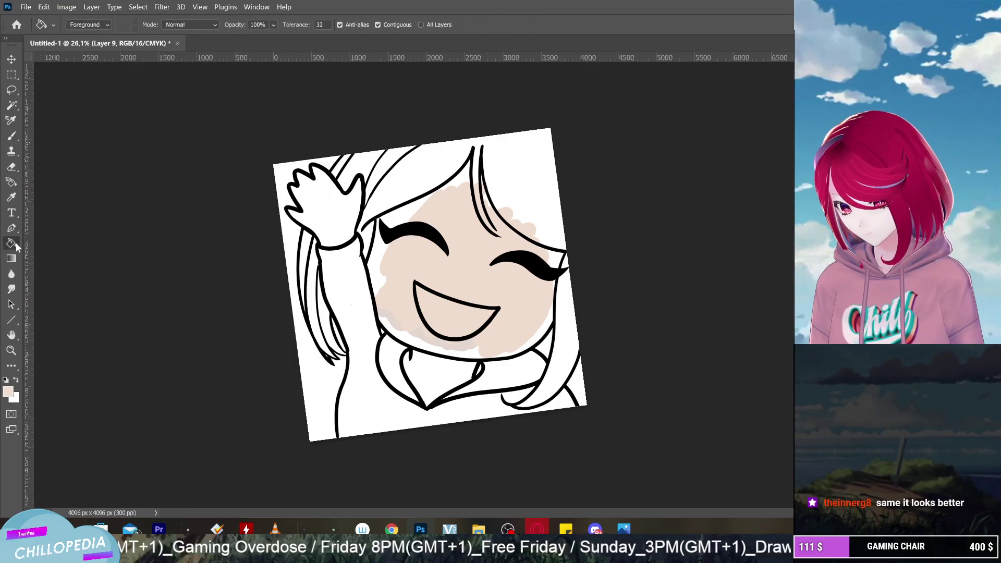
left_click(376, 252)
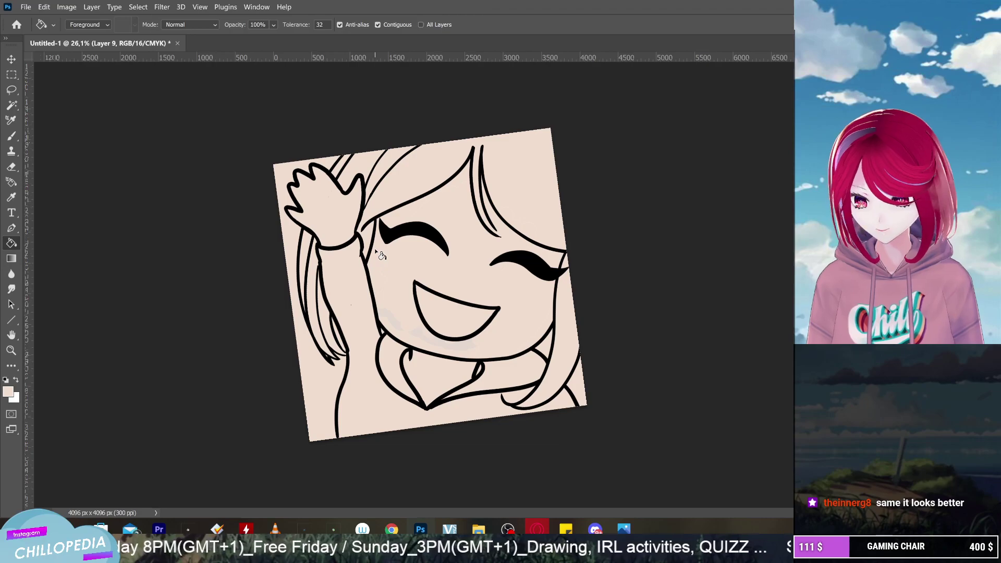
key("ctrl+z")
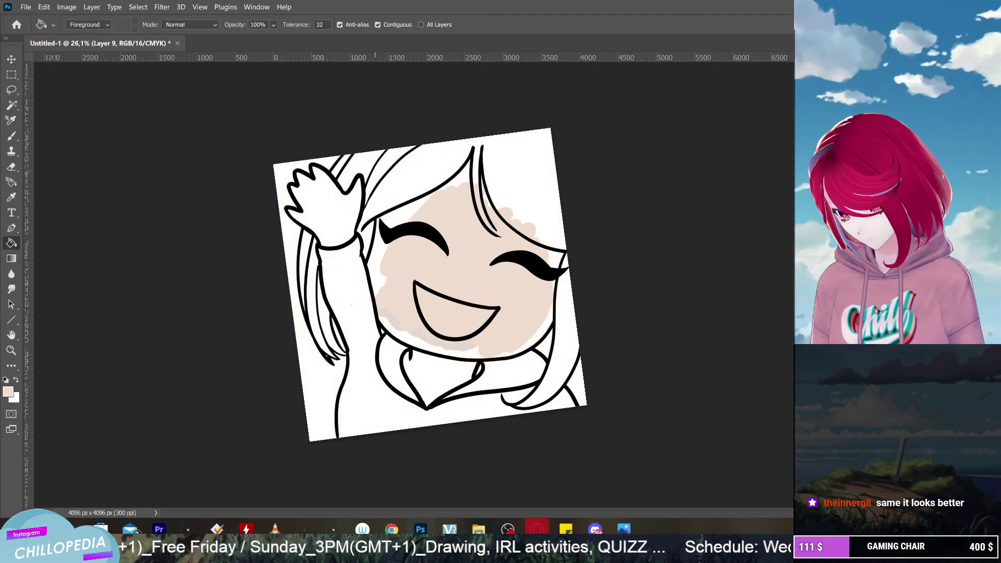
Extend the skin colour with the Brush along the chin and up to the hair parting, and check the face at several zoom levels
left_click(12, 137)
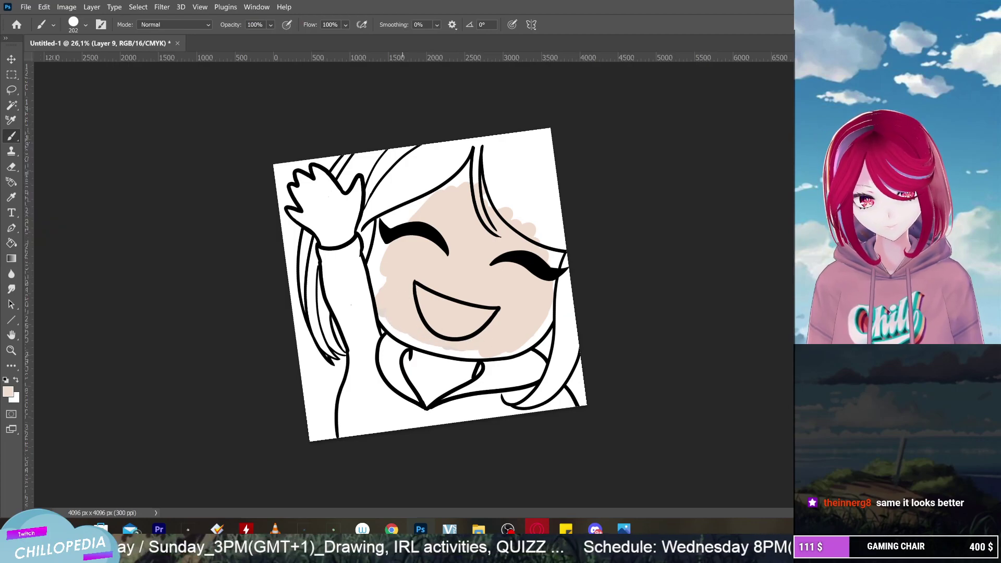
scroll(453, 260, "up", 6)
left_click_drag(453, 260, 427, 247)
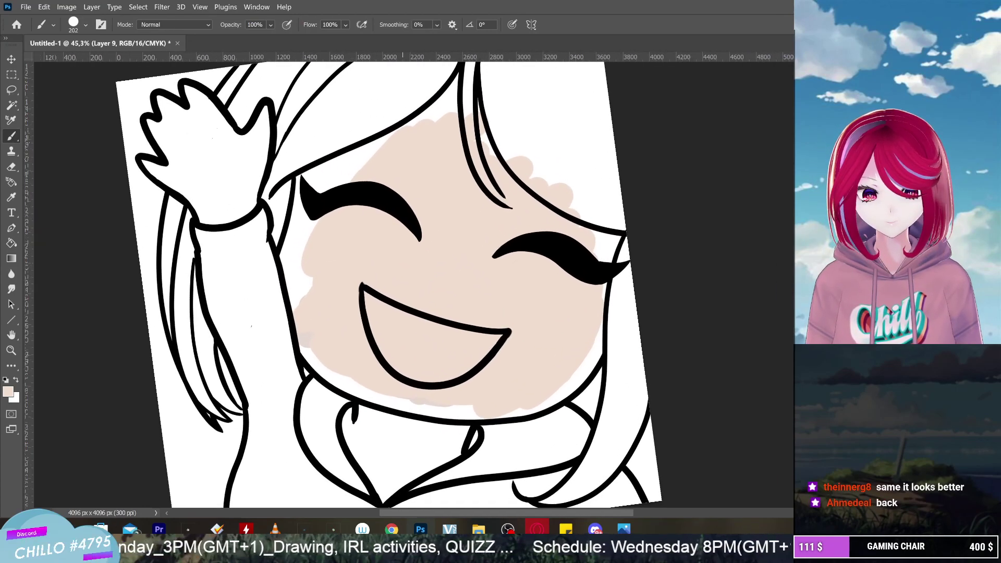
scroll(501, 142, "up", 1)
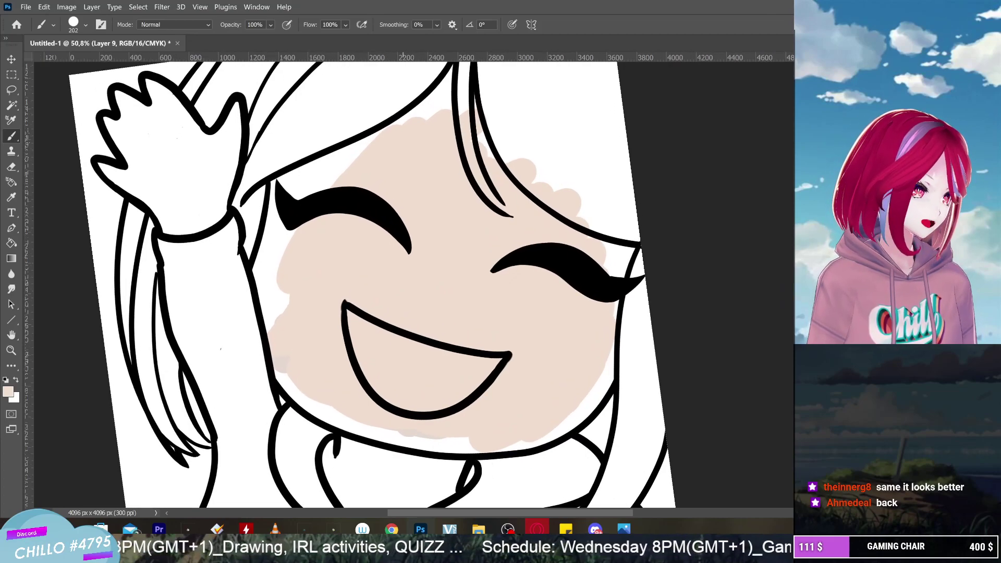
scroll(499, 255, "down", 3)
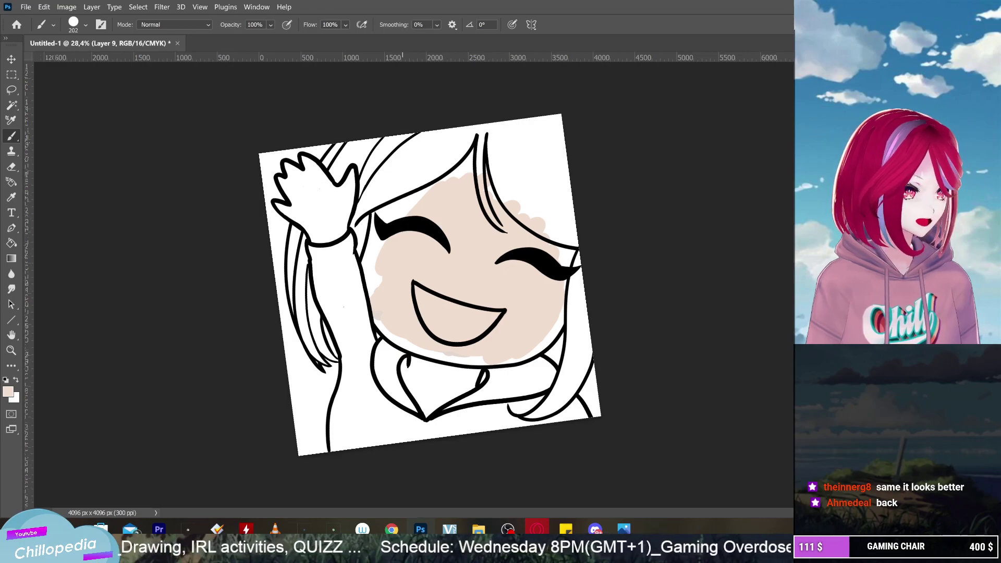
scroll(402, 206, "up", 3)
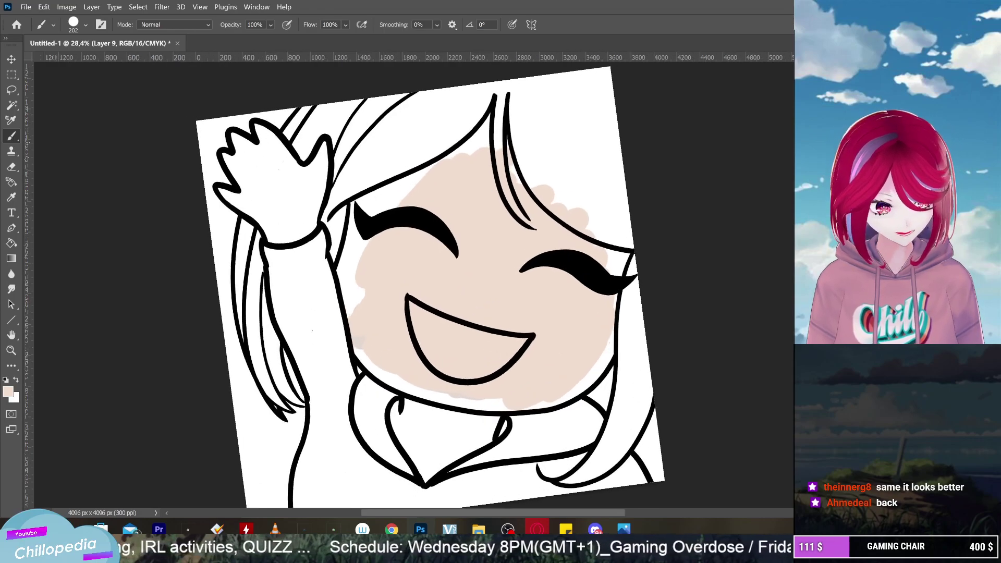
scroll(478, 164, "up", 1)
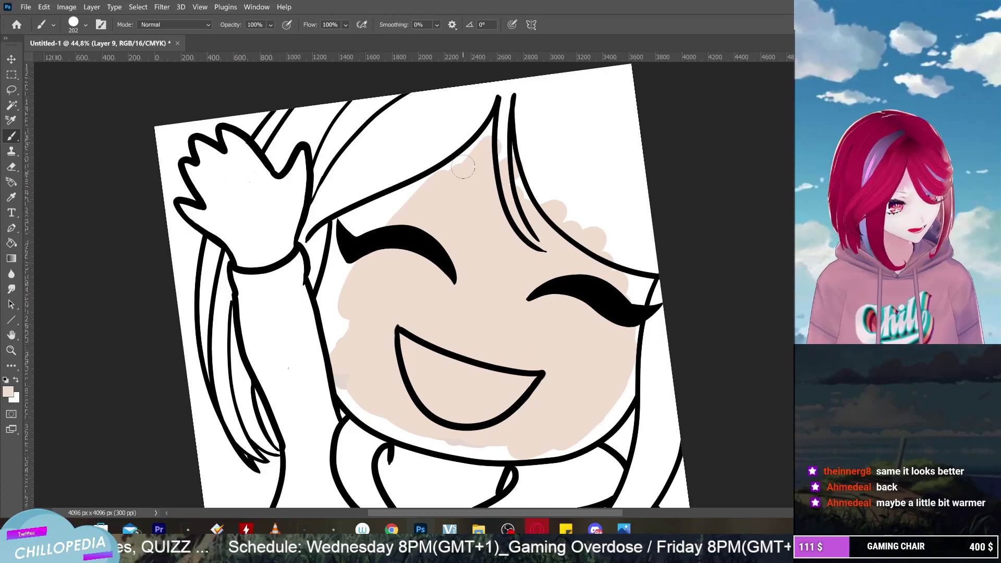
scroll(442, 190, "down", 2)
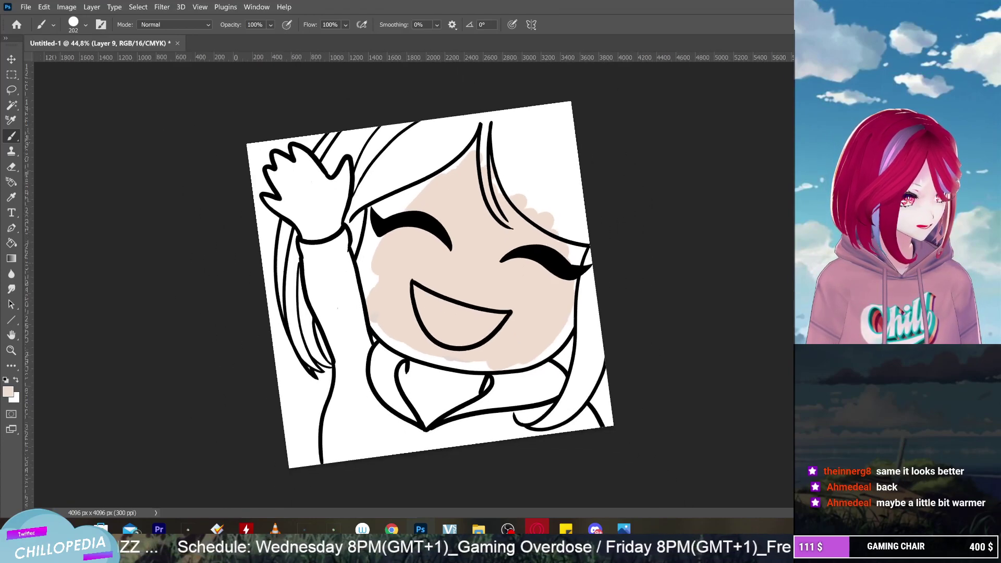
scroll(434, 284, "up", 2)
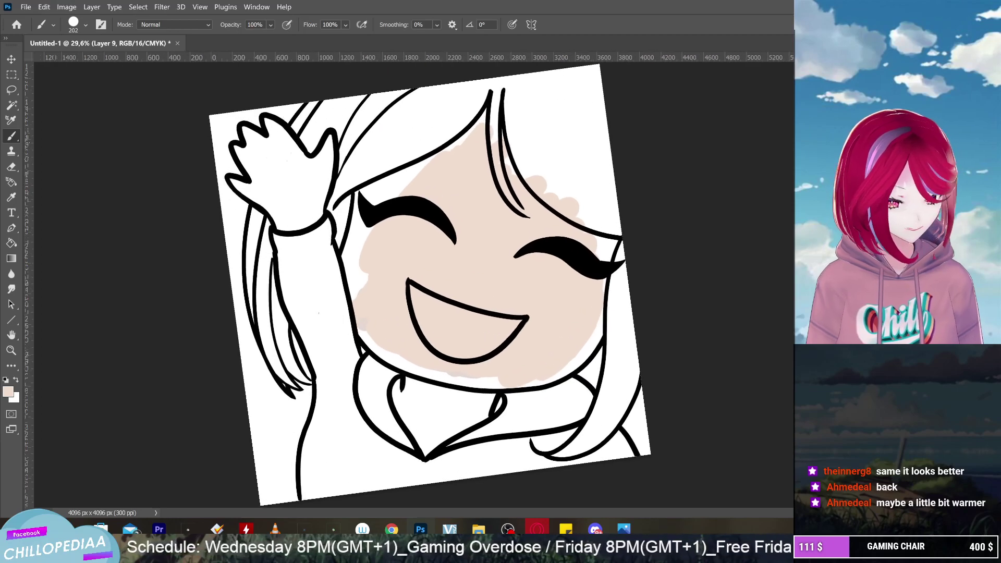
Set the foreground colour to the warmer skin tone f7d9bf and repaint the whole face with the Brush
left_click(13, 393)
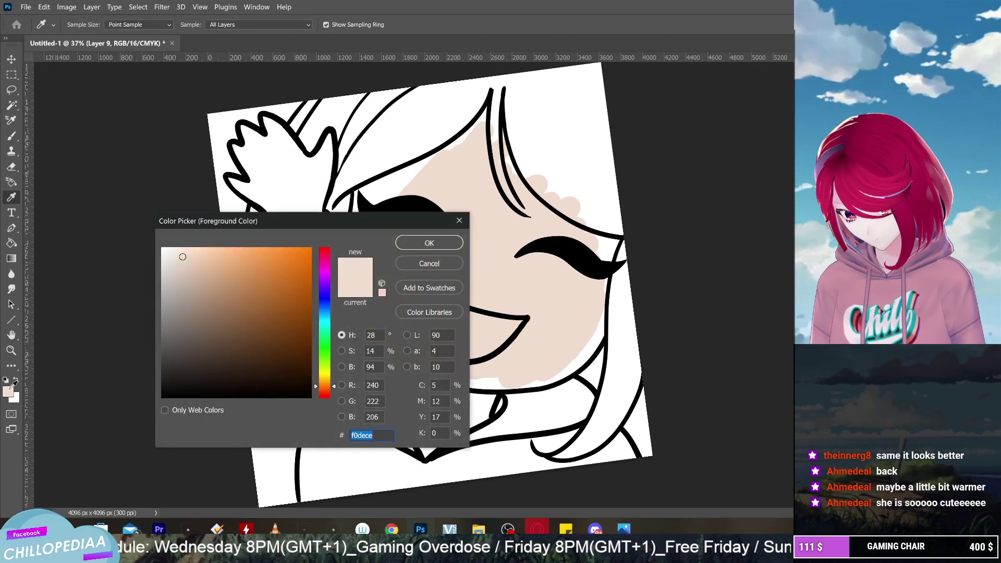
left_click(272, 397)
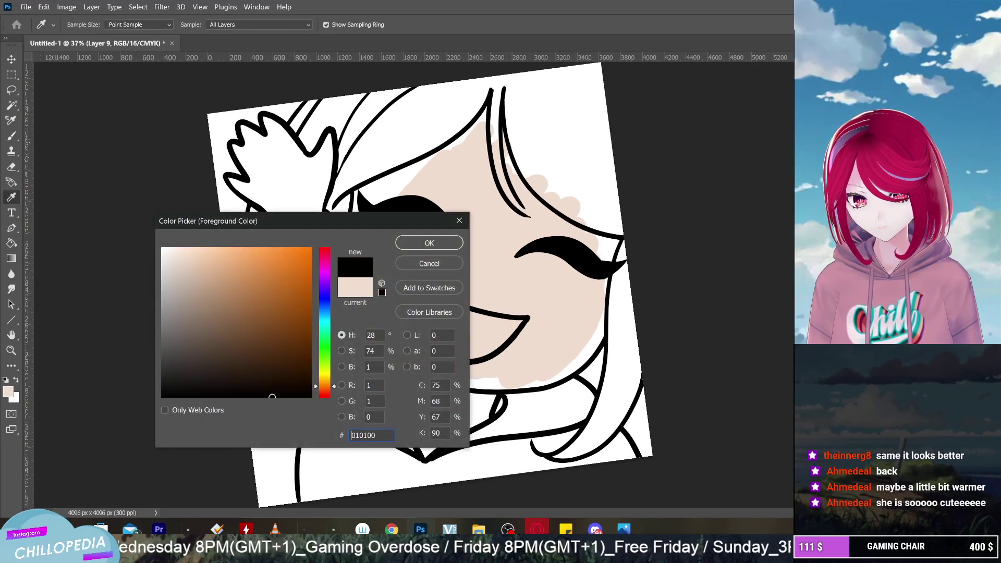
left_click_drag(182, 255, 194, 248)
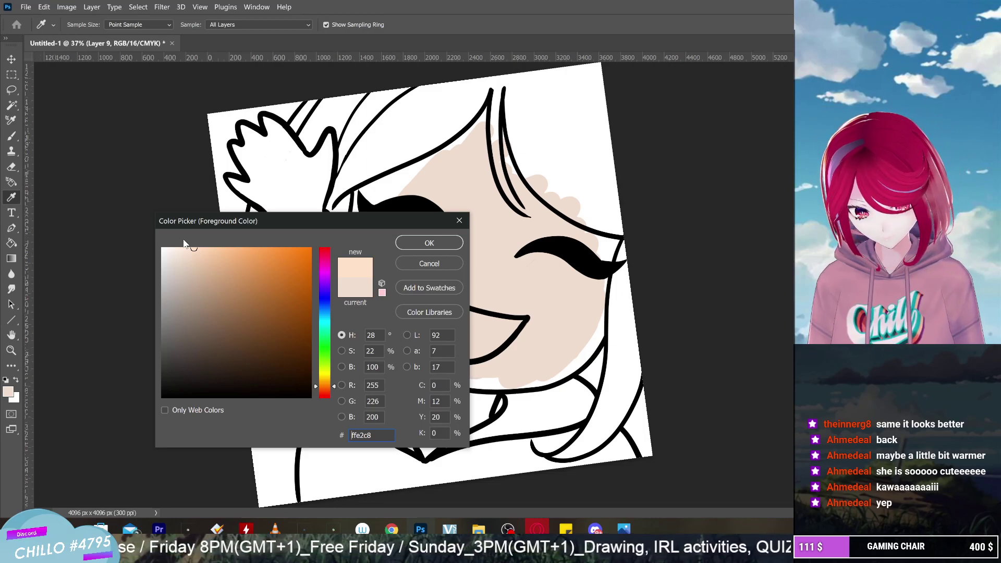
left_click_drag(191, 252, 195, 252)
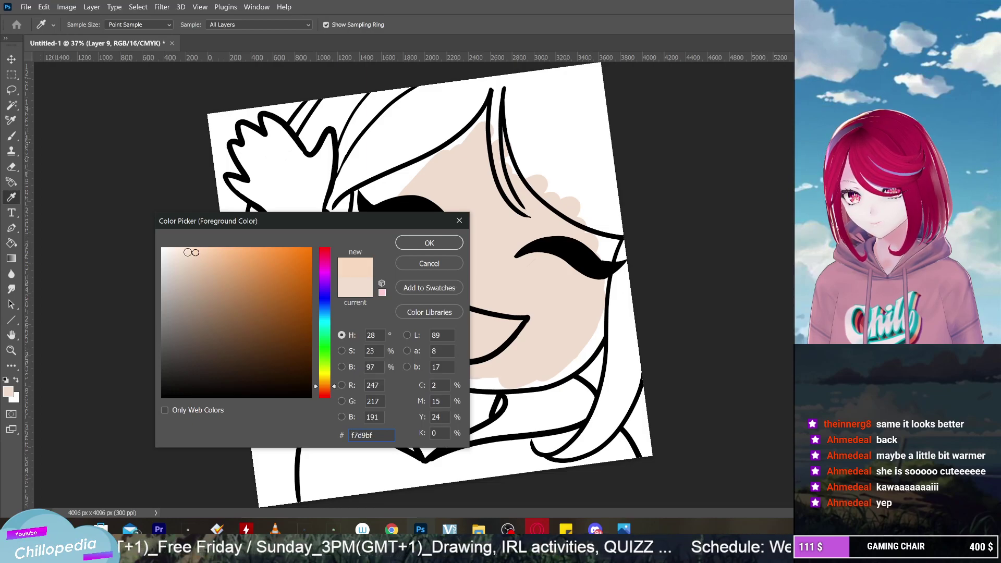
left_click(429, 243)
key("b")
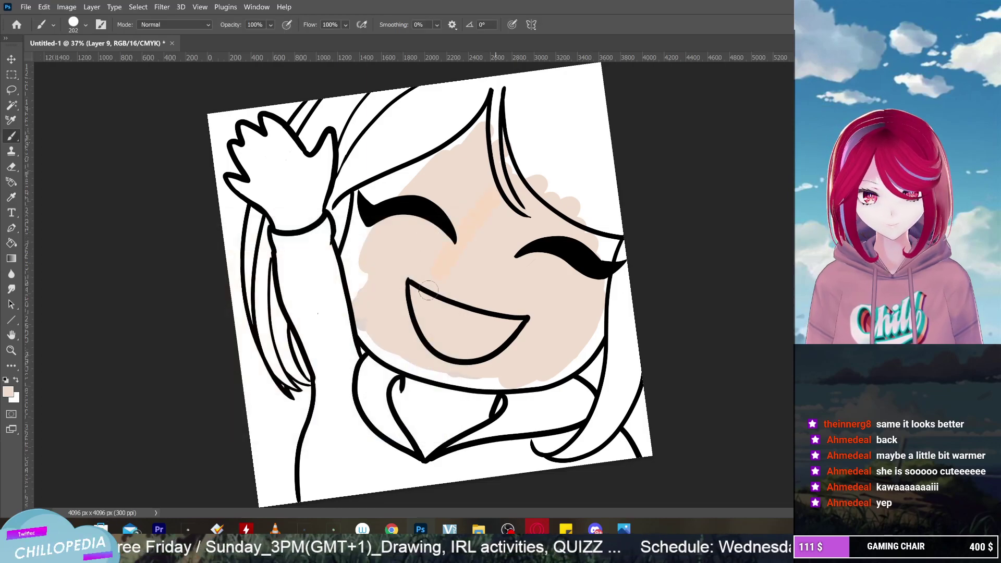
mouse_move(402, 309)
left_mouse_down()
mouse_move(500, 137)
mouse_move(475, 130)
mouse_move(487, 122)
mouse_move(384, 219)
mouse_move(367, 278)
mouse_move(422, 217)
mouse_move(379, 340)
mouse_move(392, 342)
mouse_move(499, 182)
mouse_move(457, 319)
mouse_move(524, 228)
mouse_move(558, 205)
mouse_move(576, 214)
mouse_move(572, 241)
mouse_move(598, 241)
mouse_move(589, 316)
mouse_move(576, 354)
mouse_move(540, 368)
mouse_move(541, 306)
mouse_move(493, 318)
mouse_move(447, 309)
left_mouse_up()
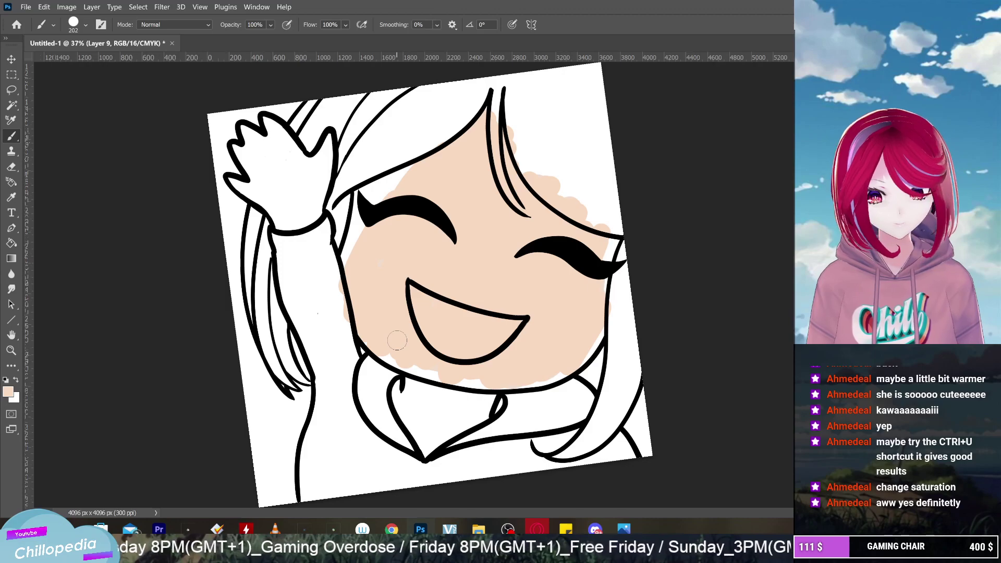
Lower the saturation of the face's skin colour slightly with a Hue/Saturation adjustment and apply it
key("ctrl+u")
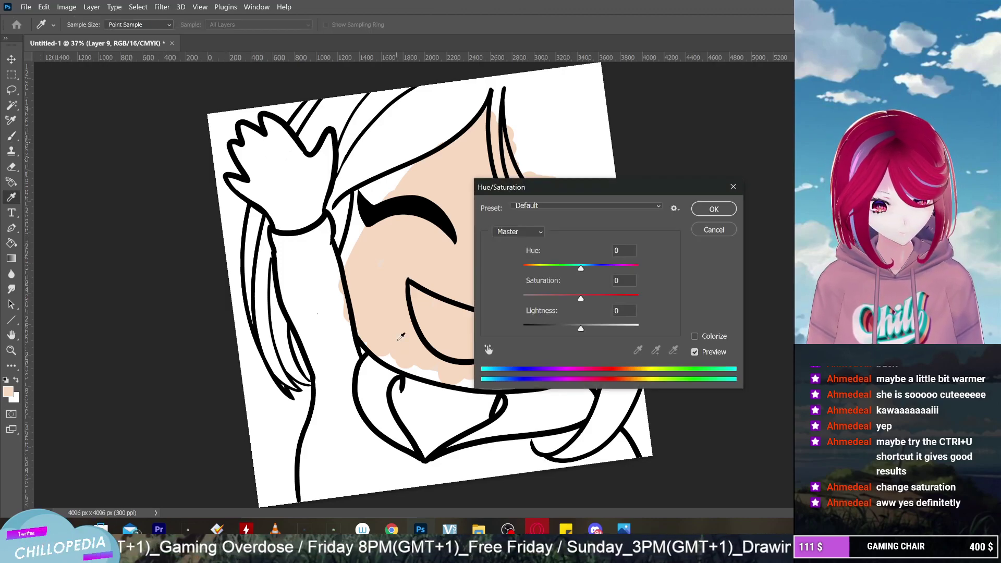
left_click_drag(633, 183, 704, 159)
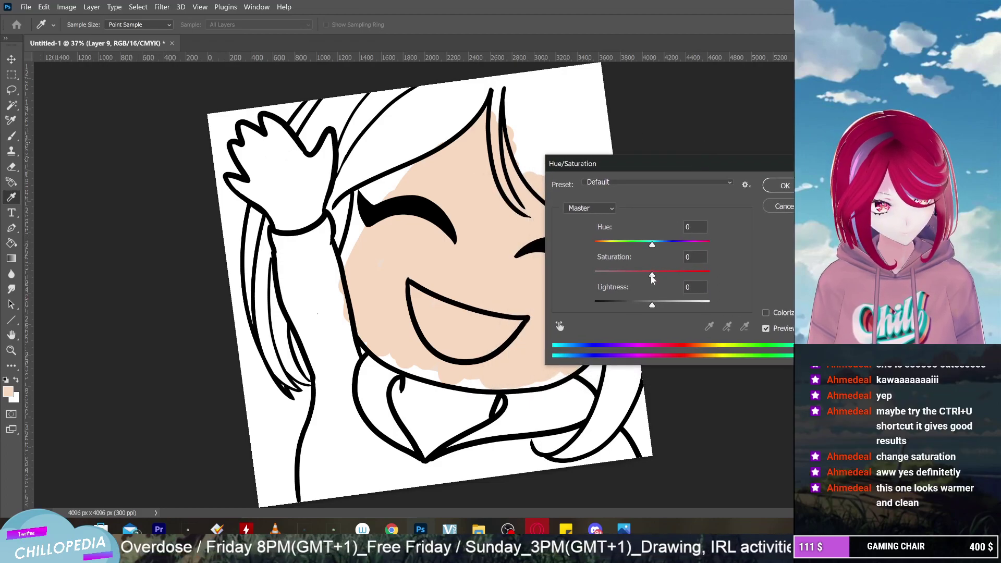
mouse_move(652, 277)
left_mouse_down()
mouse_move(661, 275)
mouse_move(596, 296)
mouse_move(640, 283)
left_mouse_up()
left_click(785, 187)
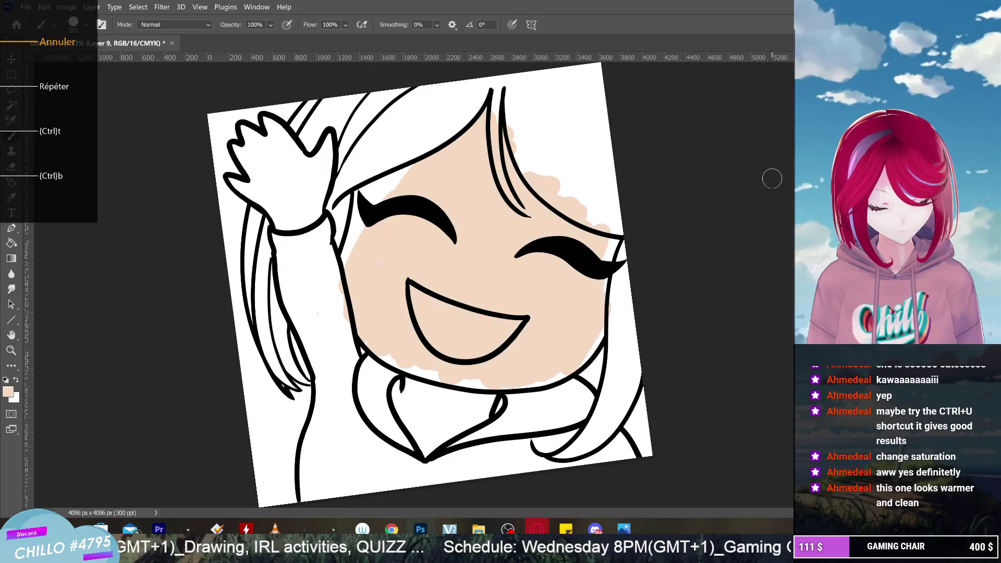
Step back through the recent skin colour changes and redo them to compare the earlier and adjusted face tones
key("ctrl+z")
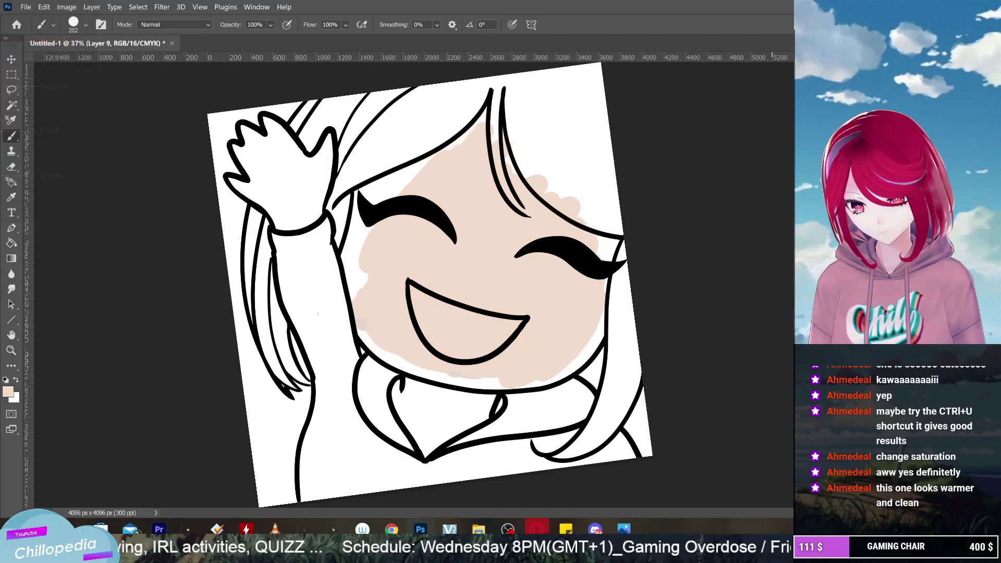
left_click(67, 6)
key("Left")
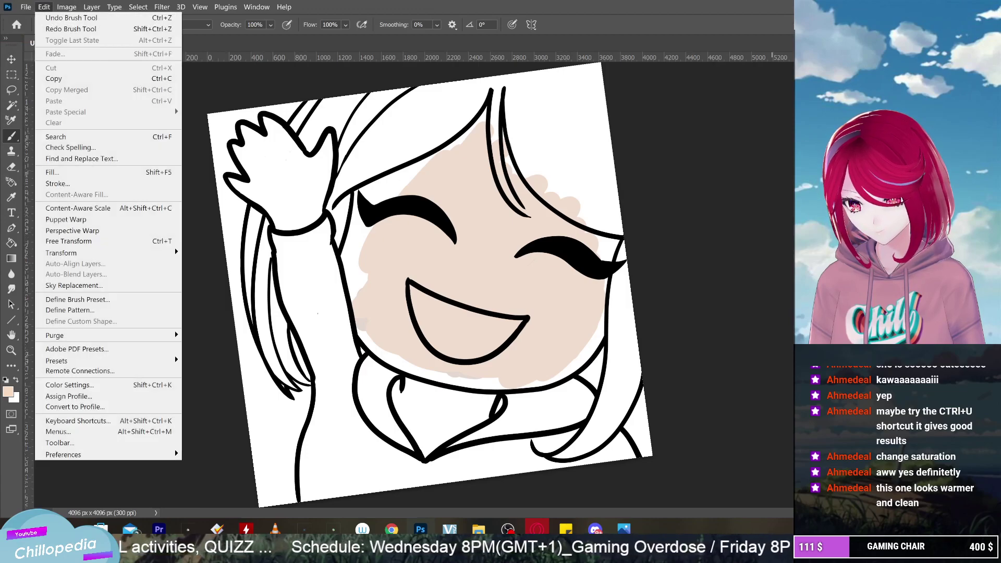
key("ctrl+shift+z")
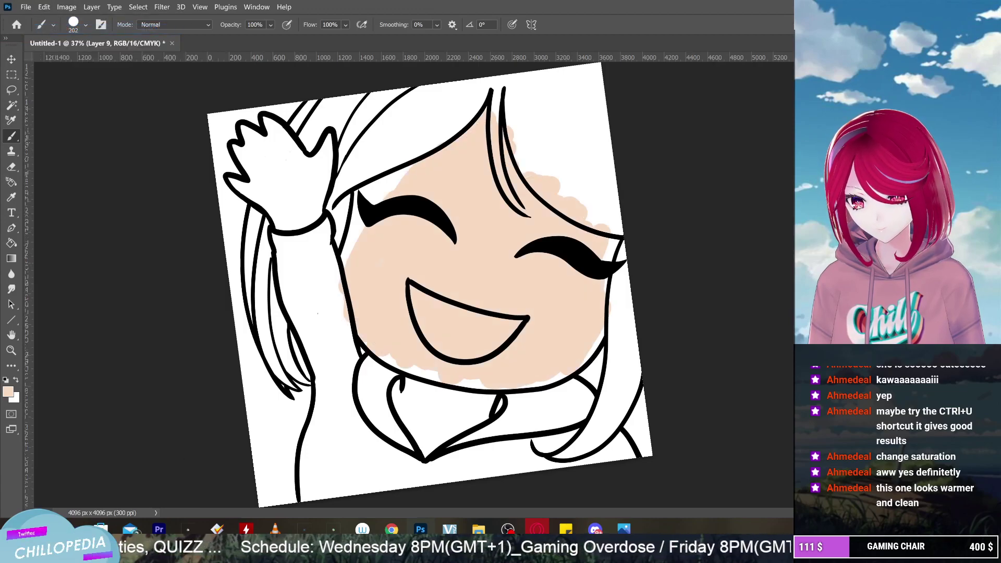
key("alt+e")
key("Escape")
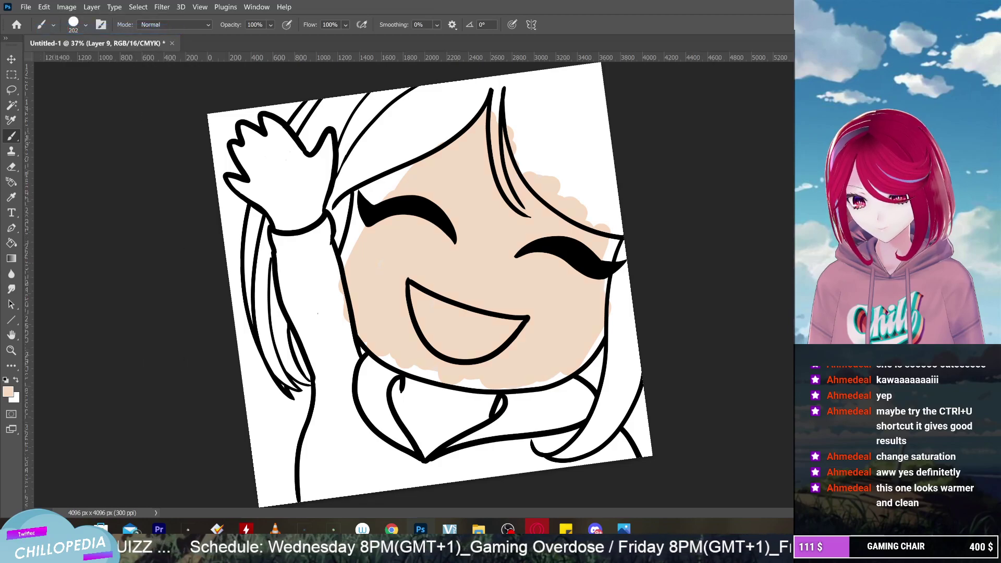
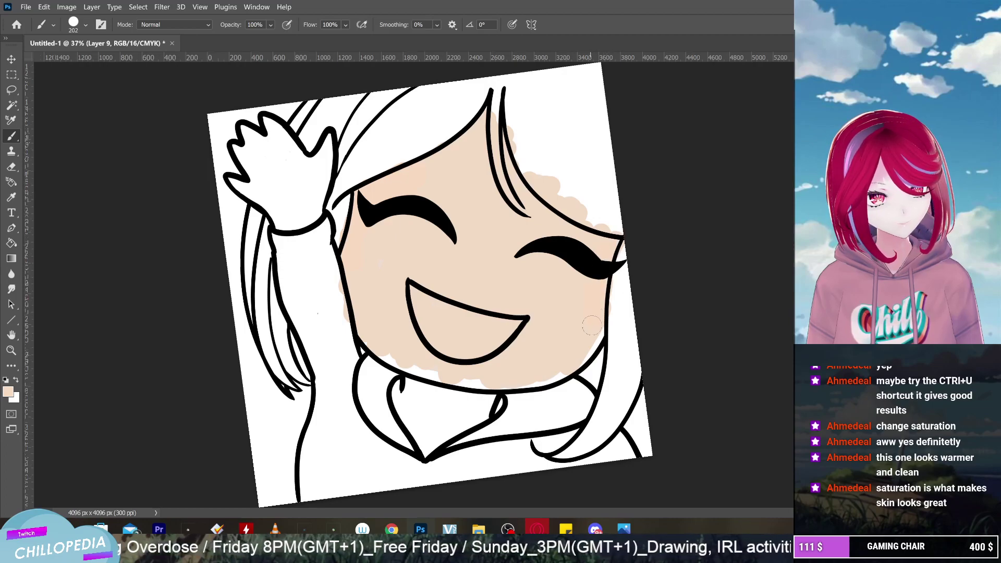
Fill the remaining white gaps along the cheek and chin outline with the skin colour using the Brush
scroll(583, 353, "up", 3)
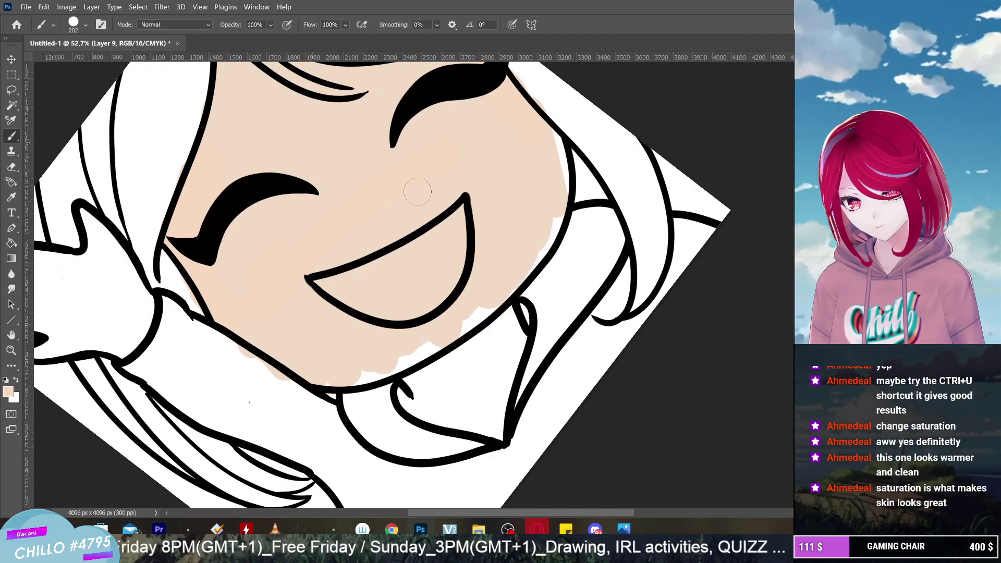
mouse_move(539, 157)
left_mouse_down()
mouse_move(542, 134)
mouse_move(556, 149)
mouse_move(559, 198)
mouse_move(514, 279)
mouse_move(424, 351)
mouse_move(451, 334)
mouse_move(390, 365)
mouse_move(327, 375)
left_mouse_up()
left_click_drag(542, 338, 493, 338)
Erase the skin colour inside the smiling mouth so the whole mouth shape is white
scroll(528, 273, "up", 4)
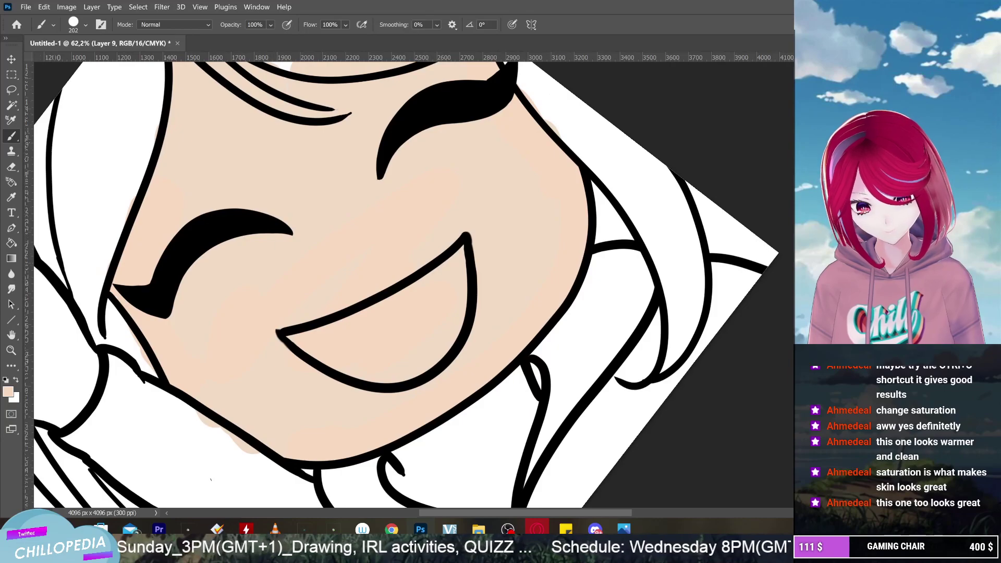
mouse_move(452, 275)
left_mouse_down()
mouse_move(442, 271)
mouse_move(459, 255)
mouse_move(463, 317)
mouse_move(443, 354)
left_mouse_up()
mouse_move(393, 380)
left_mouse_down()
mouse_move(339, 362)
mouse_move(332, 348)
mouse_move(439, 271)
mouse_move(365, 310)
mouse_move(382, 309)
mouse_move(288, 339)
mouse_move(341, 356)
mouse_move(406, 301)
mouse_move(319, 338)
left_mouse_up()
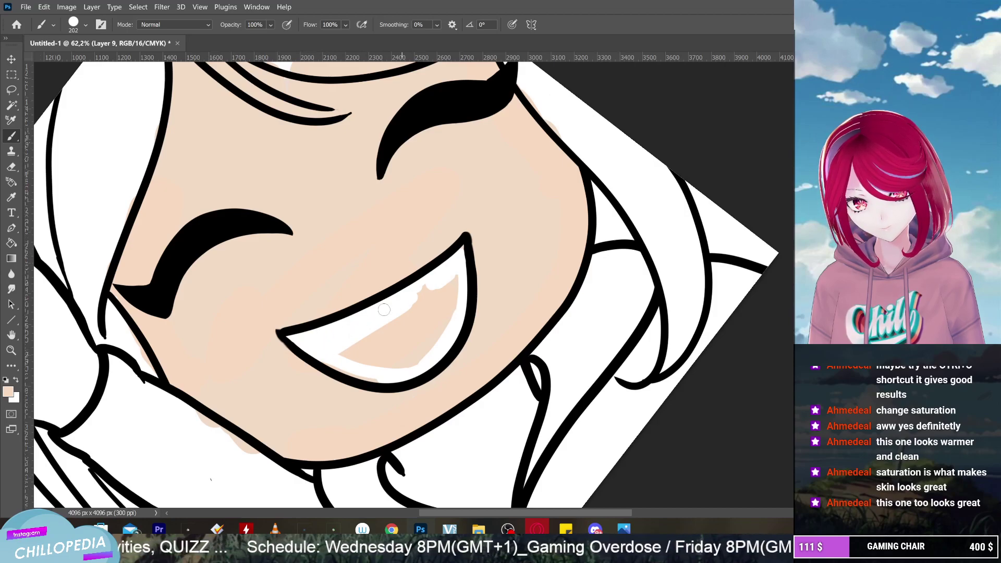
left_click_drag(384, 310, 456, 279)
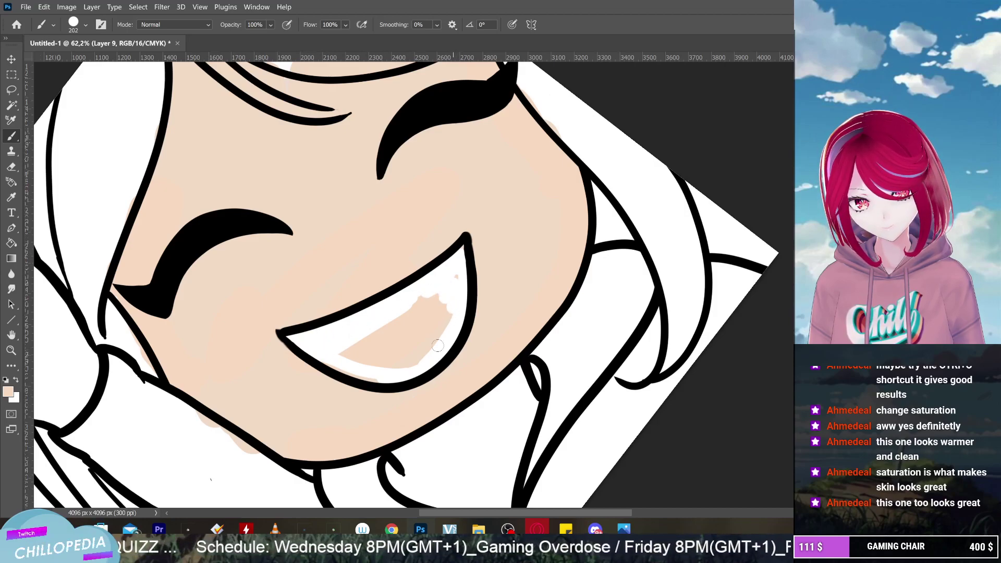
mouse_move(438, 345)
left_mouse_down()
mouse_move(441, 292)
mouse_move(459, 266)
mouse_move(404, 370)
mouse_move(369, 370)
mouse_move(445, 293)
mouse_move(431, 289)
mouse_move(344, 361)
mouse_move(394, 332)
mouse_move(382, 365)
left_mouse_up()
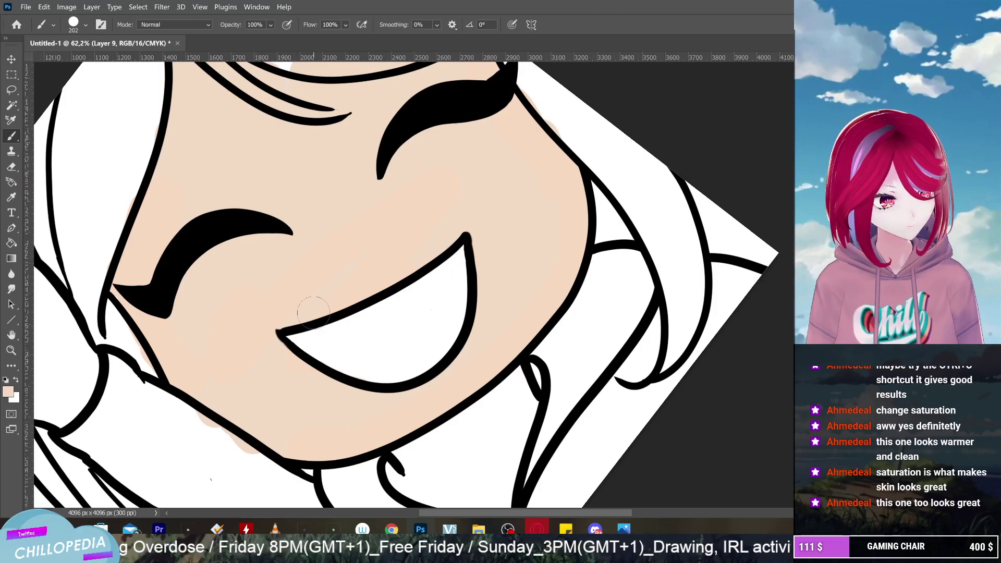
Brush the first patches of skin colour onto the palm and upper finger of the raised hand
scroll(313, 308, "down", 4)
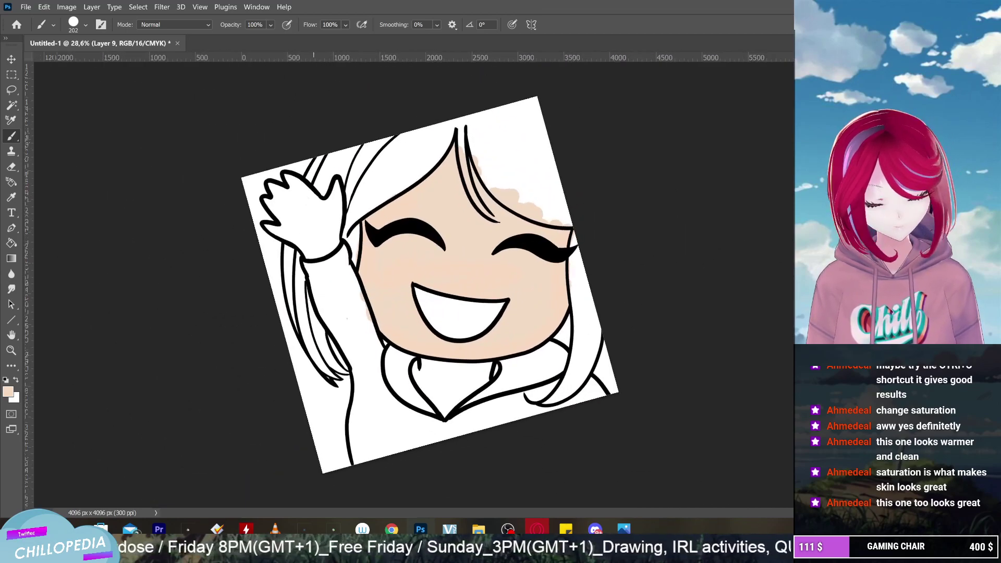
scroll(373, 232, "up", 4)
left_click_drag(373, 232, 457, 359)
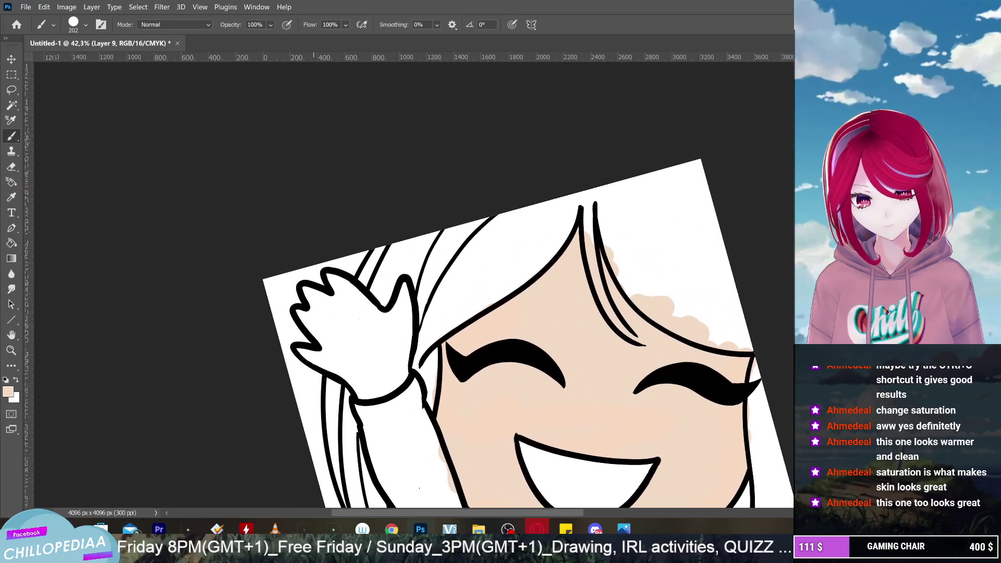
scroll(362, 321, "up", 5)
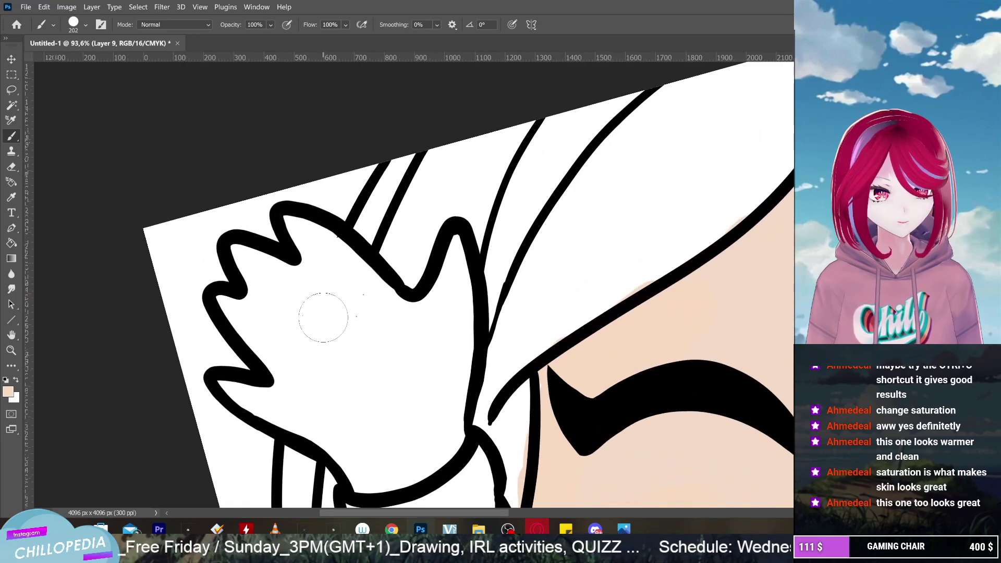
mouse_move(366, 313)
left_mouse_down()
mouse_move(349, 323)
mouse_move(355, 293)
mouse_move(340, 255)
mouse_move(319, 230)
mouse_move(303, 227)
left_mouse_up()
right_click(341, 254)
left_click(305, 302)
Reduce the brush size to 86 px and paint the upper fingers of the raised hand in the skin colour
left_click(85, 25)
left_click_drag(121, 64, 108, 65)
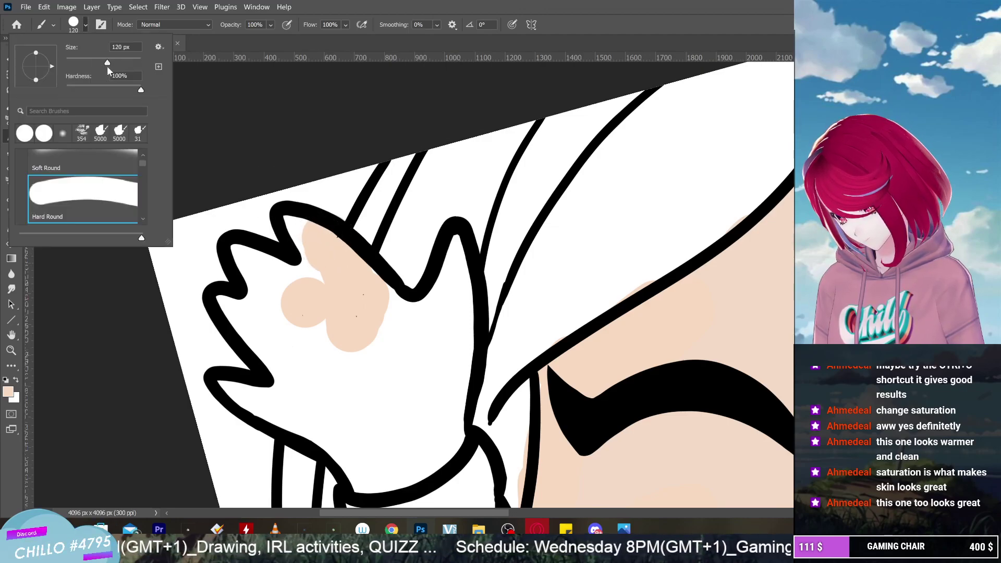
left_click(117, 371)
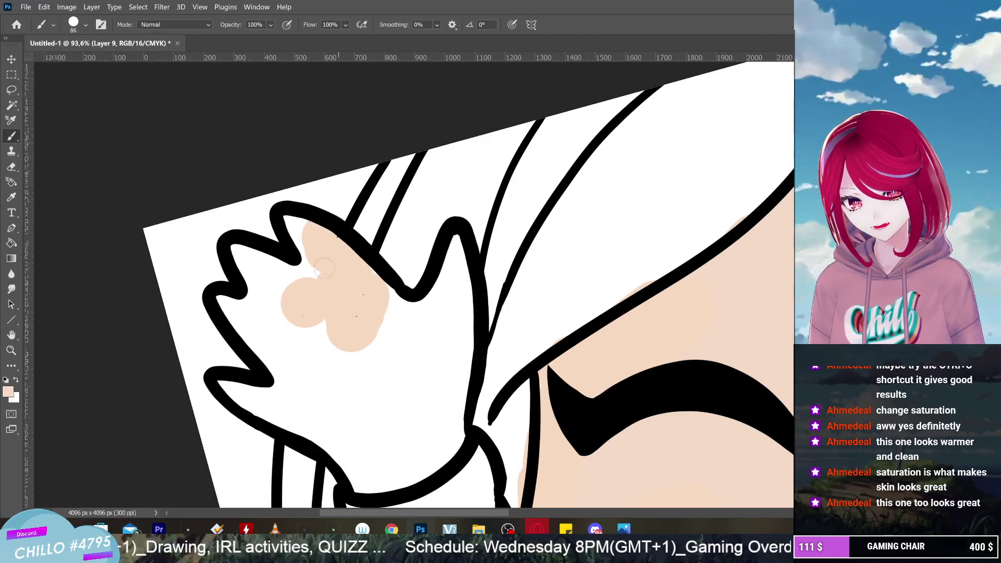
mouse_move(324, 269)
left_mouse_down()
mouse_move(303, 219)
mouse_move(292, 217)
mouse_move(318, 291)
mouse_move(239, 247)
mouse_move(255, 299)
mouse_move(220, 311)
mouse_move(280, 377)
mouse_move(308, 298)
mouse_move(276, 288)
mouse_move(256, 264)
mouse_move(281, 303)
mouse_move(282, 363)
left_mouse_up()
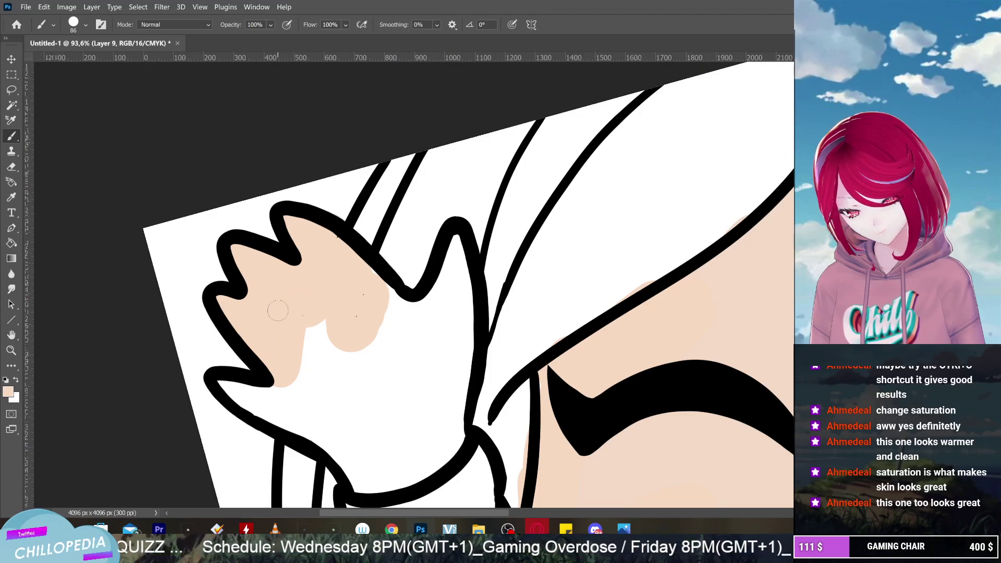
Paint the thumb, lowest finger, palm and wrist edge of the raised hand in the skin colour
scroll(414, 285, "down", 3)
scroll(414, 284, "up", 2)
scroll(443, 375, "up", 2)
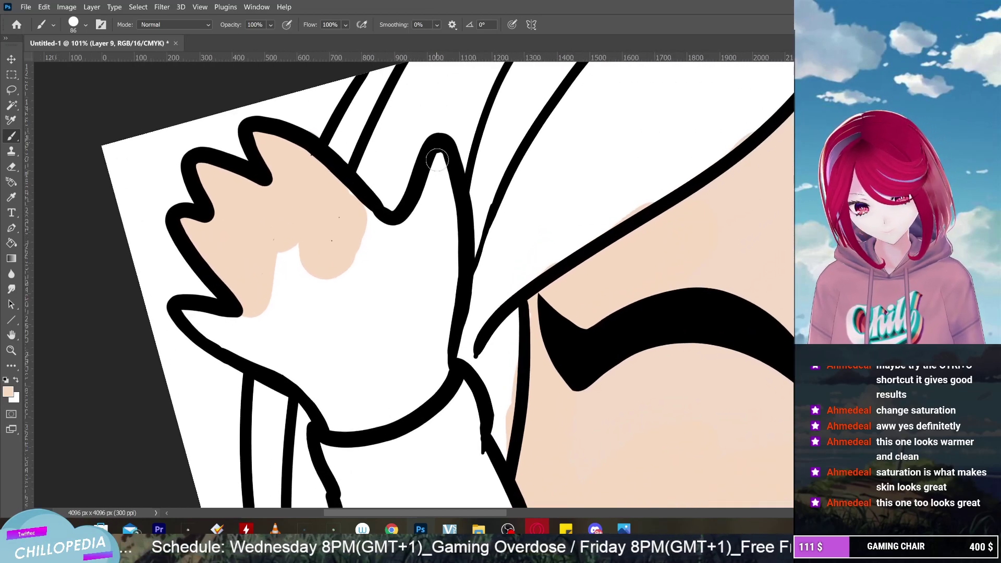
mouse_move(441, 151)
left_mouse_down()
mouse_move(405, 231)
mouse_move(369, 224)
mouse_move(340, 189)
mouse_move(372, 247)
mouse_move(451, 179)
mouse_move(442, 159)
mouse_move(458, 270)
mouse_move(433, 388)
mouse_move(382, 419)
mouse_move(336, 428)
mouse_move(263, 348)
left_mouse_up()
mouse_move(243, 312)
left_mouse_down()
mouse_move(189, 317)
mouse_move(245, 352)
mouse_move(315, 340)
left_mouse_up()
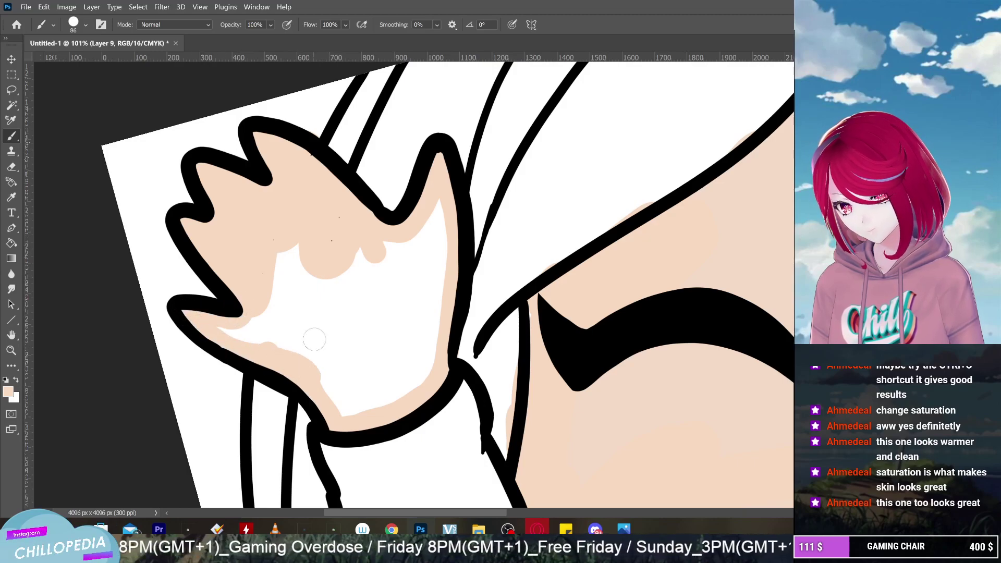
mouse_move(311, 231)
left_mouse_down()
mouse_move(291, 239)
mouse_move(284, 280)
mouse_move(305, 291)
mouse_move(437, 210)
mouse_move(432, 366)
mouse_move(417, 334)
mouse_move(419, 244)
mouse_move(396, 400)
mouse_move(402, 243)
mouse_move(374, 407)
mouse_move(385, 256)
mouse_move(364, 393)
mouse_move(357, 287)
mouse_move(332, 329)
mouse_move(317, 324)
mouse_move(307, 301)
mouse_move(288, 322)
mouse_move(227, 331)
left_mouse_up()
mouse_move(322, 349)
left_mouse_down()
mouse_move(340, 383)
mouse_move(349, 416)
left_mouse_up()
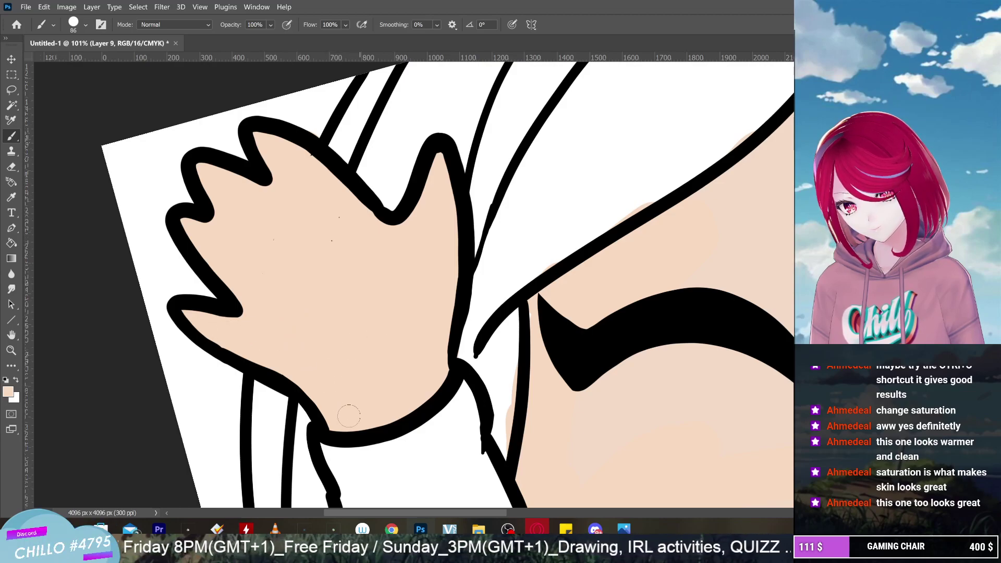
Erase the skin colour spilling past the face outline beside the raised wrist
scroll(366, 395, "down", 2)
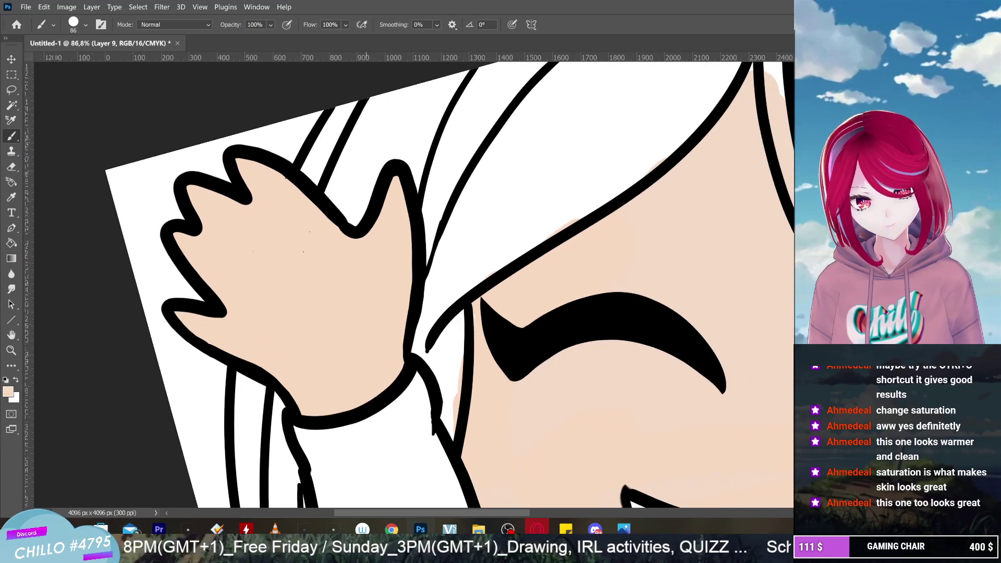
scroll(591, 224, "down", 2)
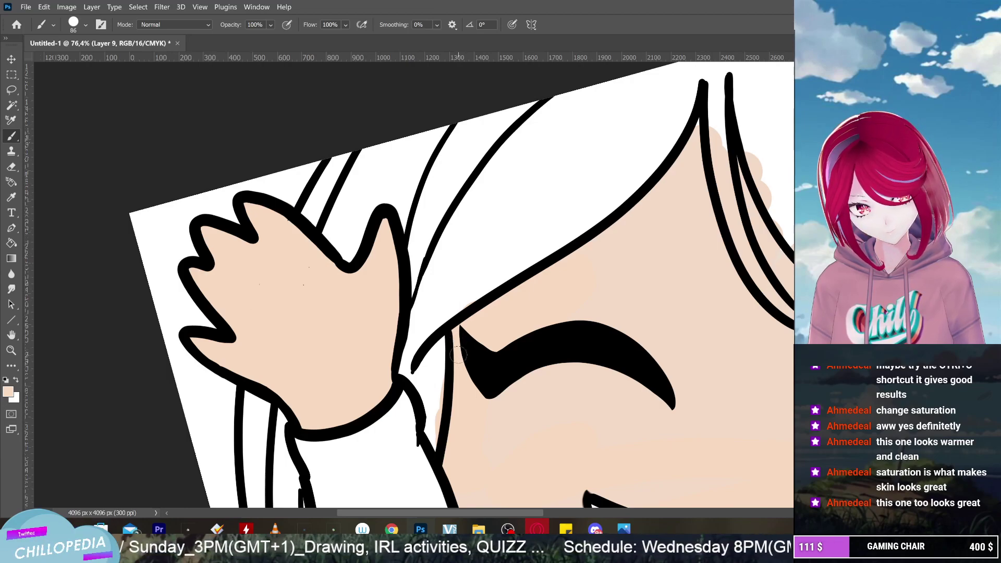
left_click_drag(438, 372, 432, 454)
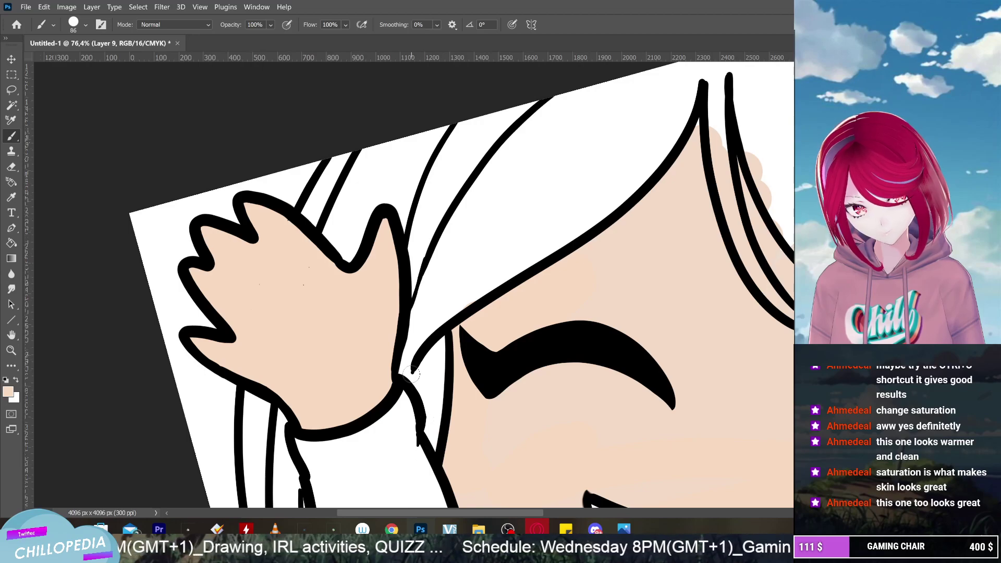
Erase the upper part of the skin colour spill on the hair above the open side of the fringe
scroll(411, 373, "down", 6)
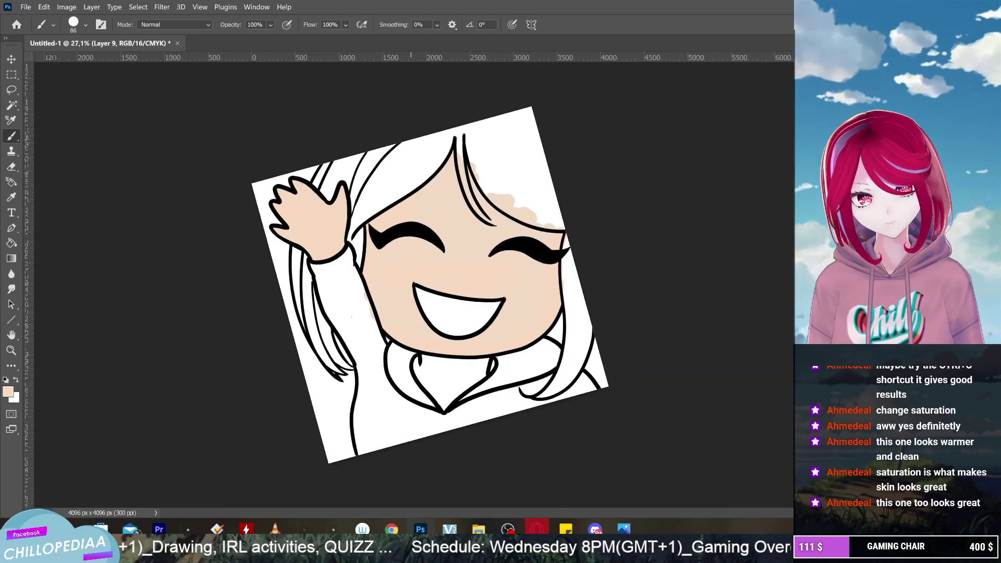
scroll(456, 230, "up", 3)
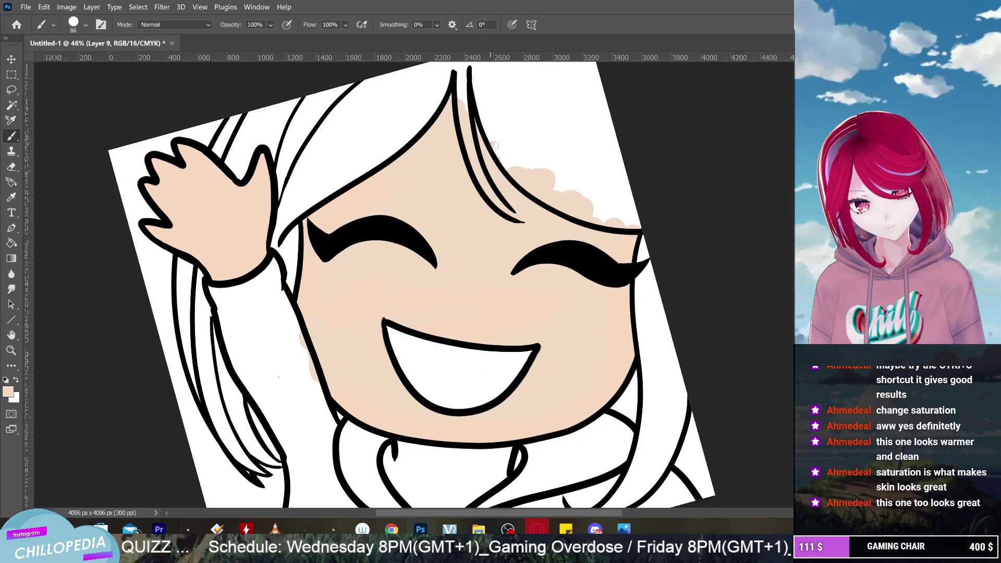
mouse_move(495, 146)
left_mouse_down()
mouse_move(487, 124)
mouse_move(513, 174)
mouse_move(557, 204)
left_mouse_up()
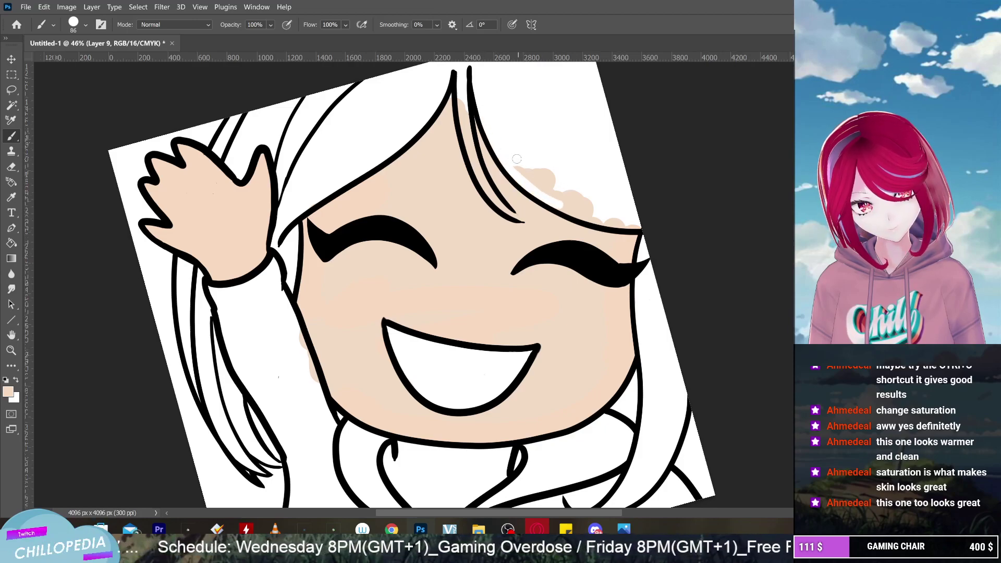
left_click_drag(517, 159, 551, 171)
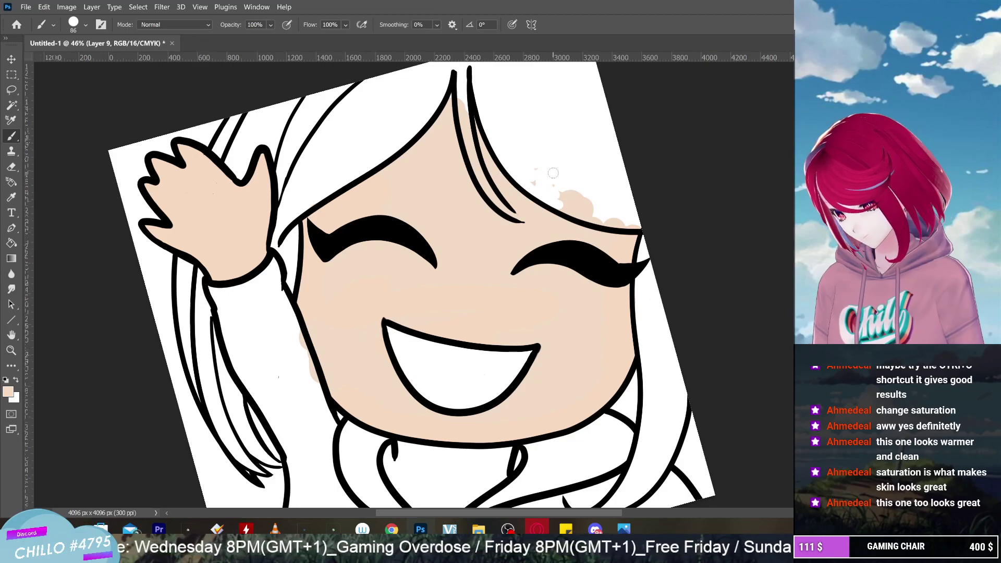
Set the Eraser size to 174 px and erase the leftover skin colour on the fringe hair and the raised sleeve
key("e")
left_click(86, 24)
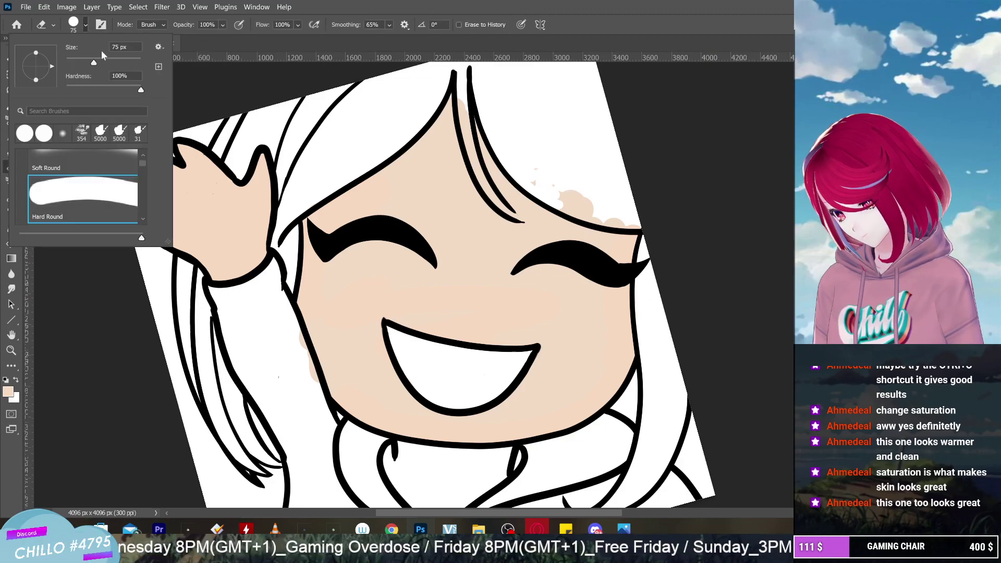
left_click_drag(95, 62, 116, 62)
left_click(82, 311)
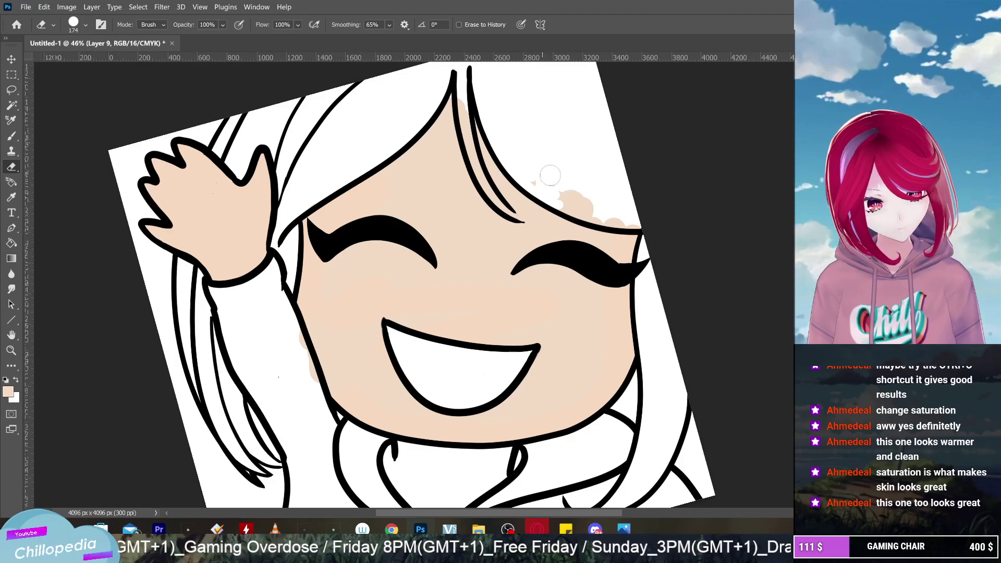
mouse_move(604, 174)
left_mouse_down()
mouse_move(586, 198)
mouse_move(608, 201)
mouse_move(560, 197)
mouse_move(545, 183)
mouse_move(614, 200)
mouse_move(565, 203)
mouse_move(624, 215)
mouse_move(611, 221)
mouse_move(651, 216)
left_mouse_up()
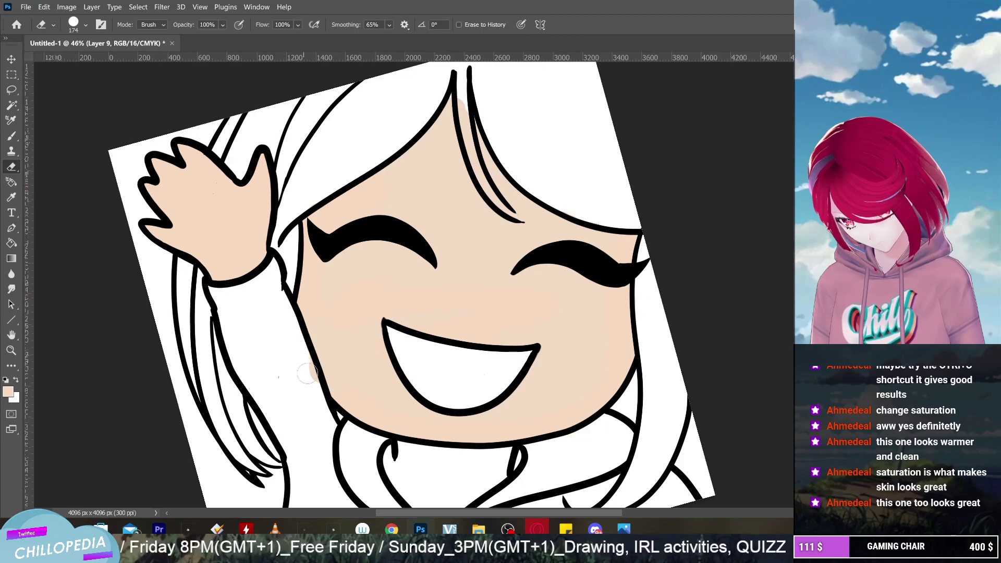
key("ctrl+0")
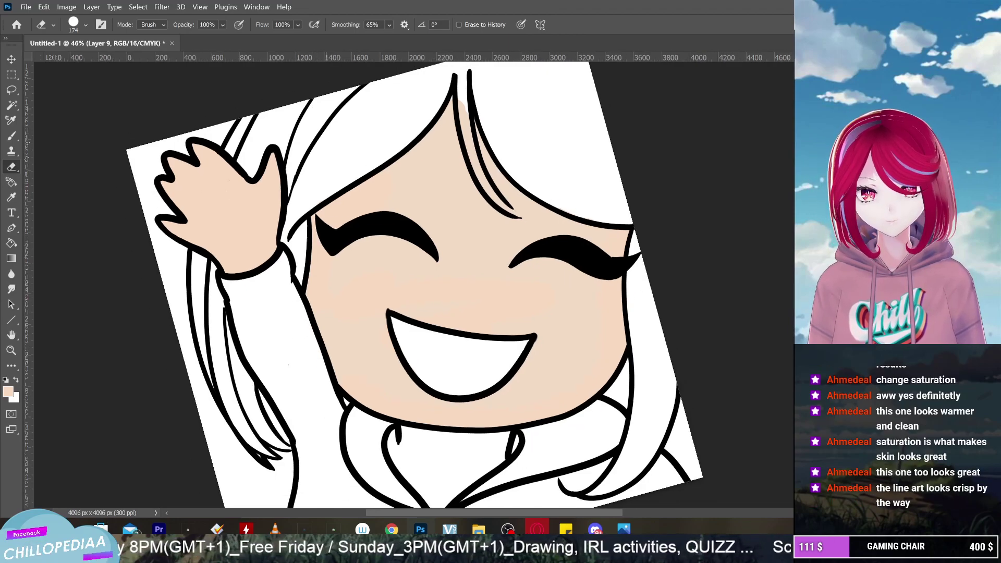
Clean up the forehead's pointed tip at the hair parting, repainting its skin colour with the Brush
scroll(424, 286, "up", 3)
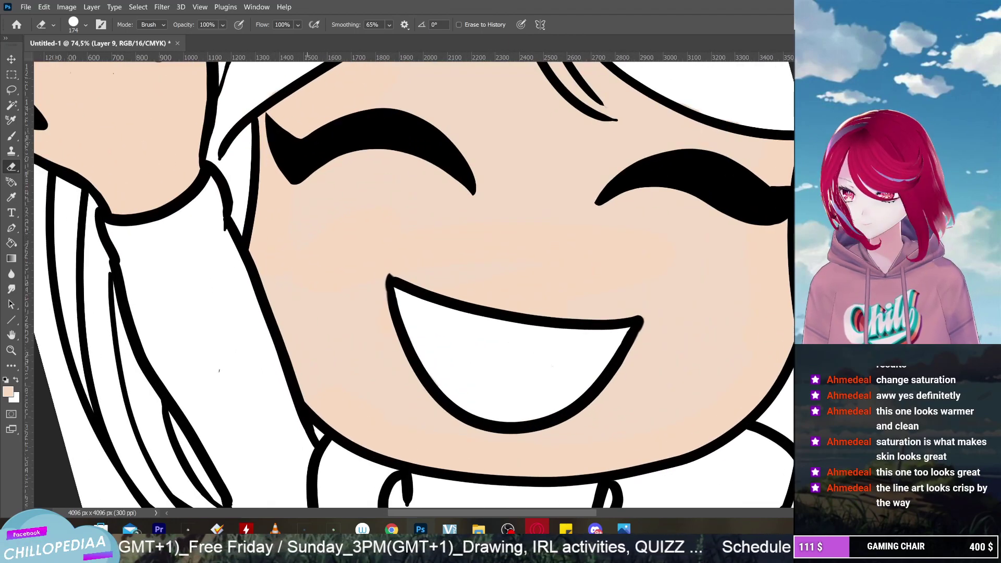
scroll(424, 286, "down", 3)
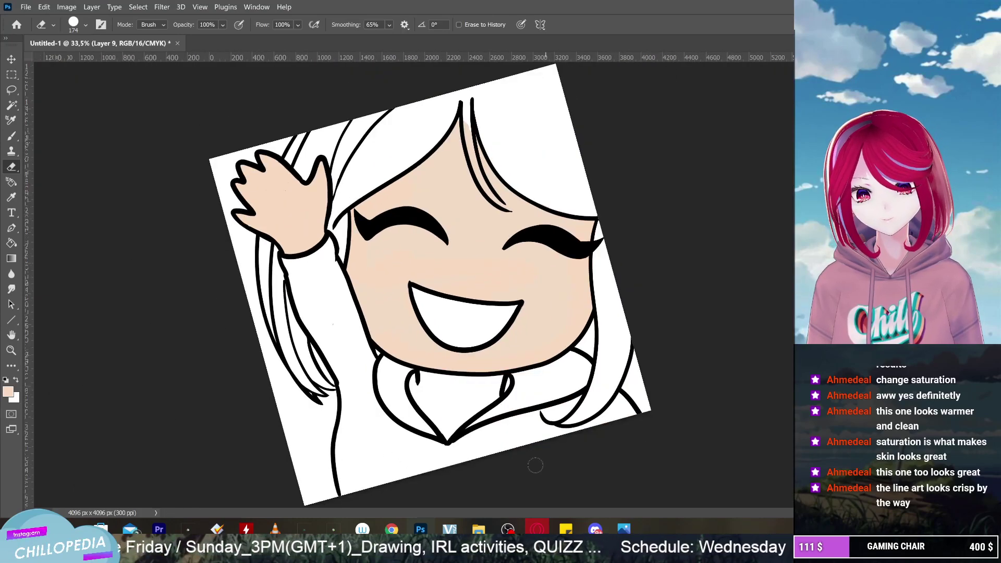
scroll(467, 226, "up", 2)
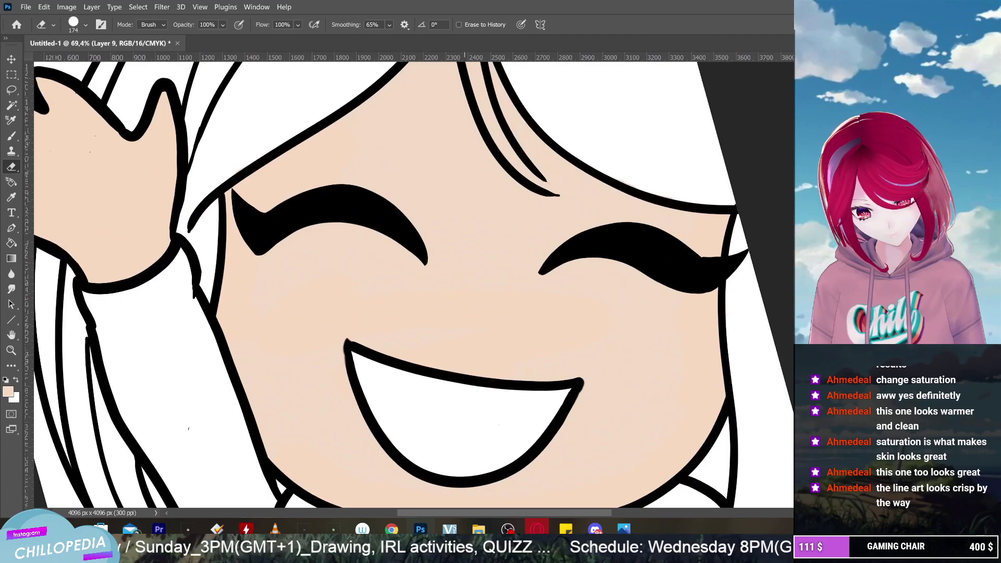
scroll(467, 225, "down", 1)
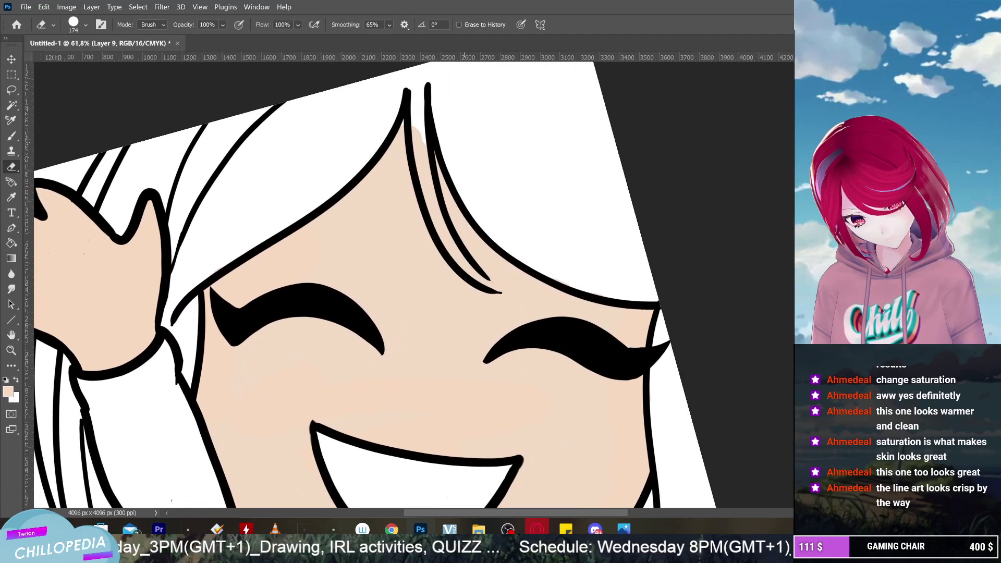
left_click(400, 121)
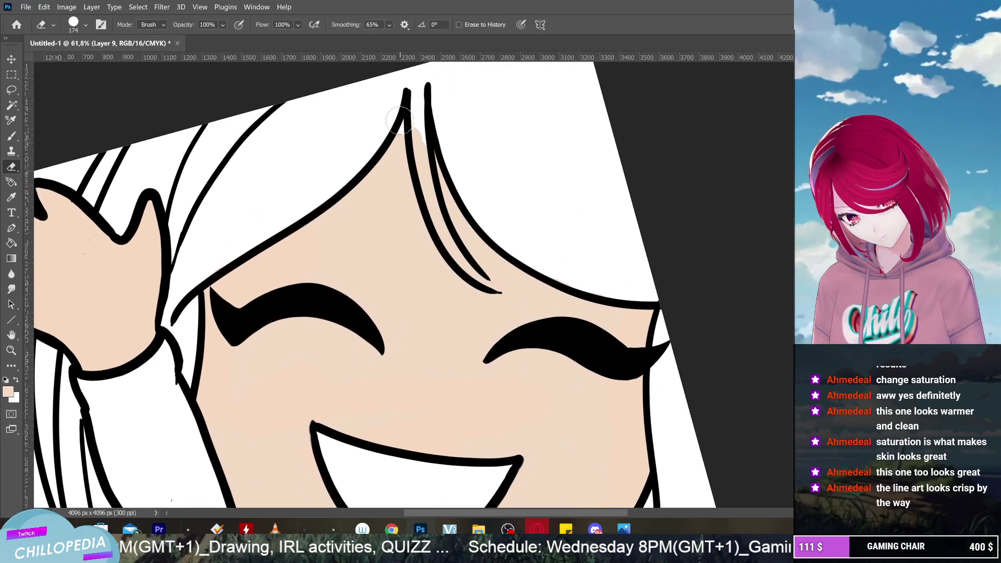
left_click(13, 135)
left_click_drag(402, 120, 392, 153)
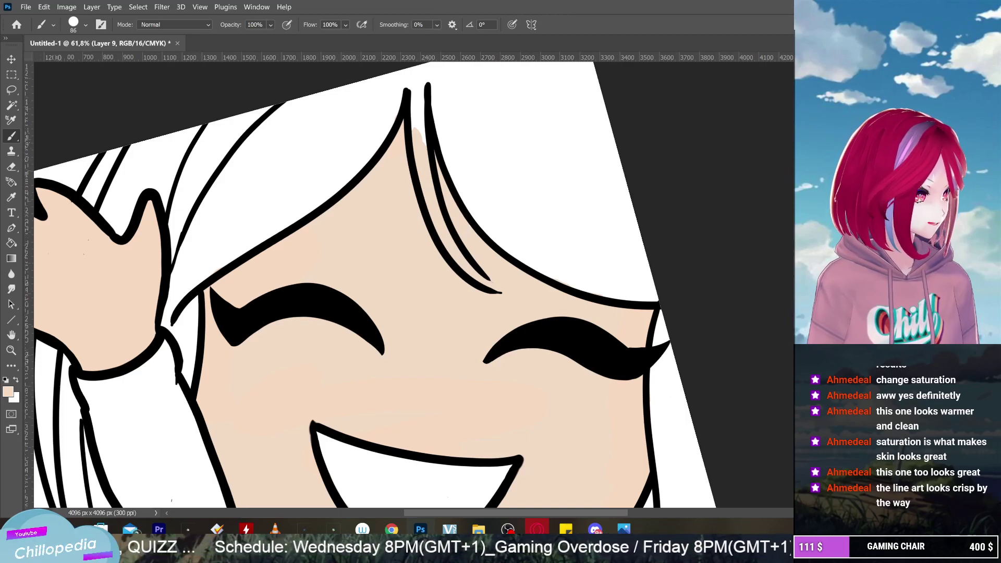
Erase the skin colour between the hair strands at the parting and undo the last two strokes
scroll(499, 172, "down", 4)
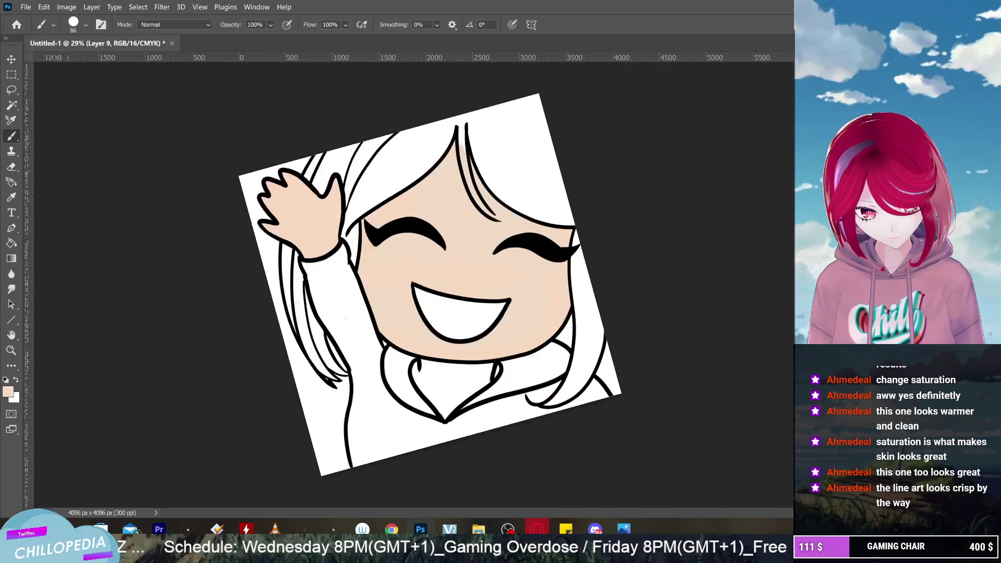
scroll(522, 104, "up", 4)
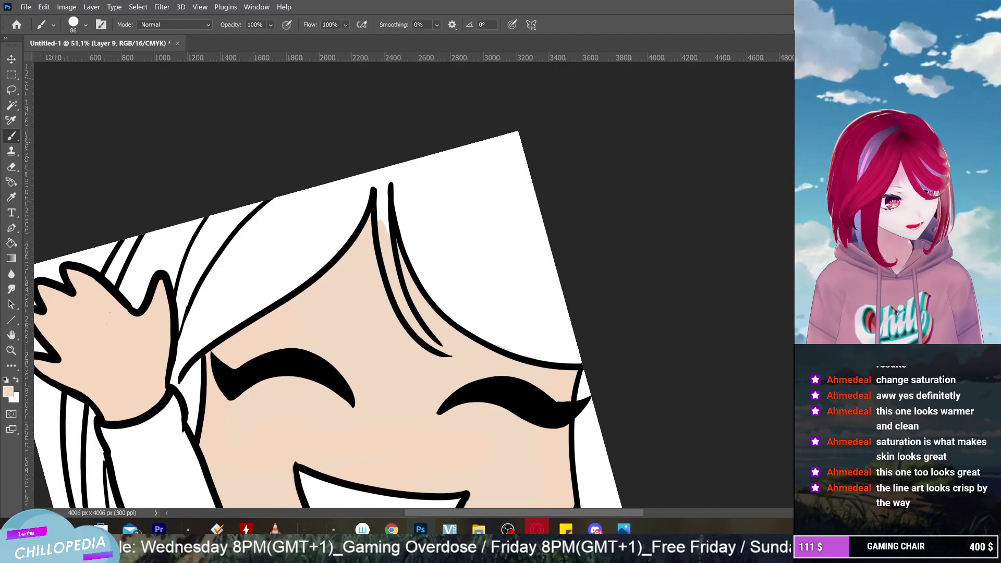
left_click_drag(382, 214, 393, 273)
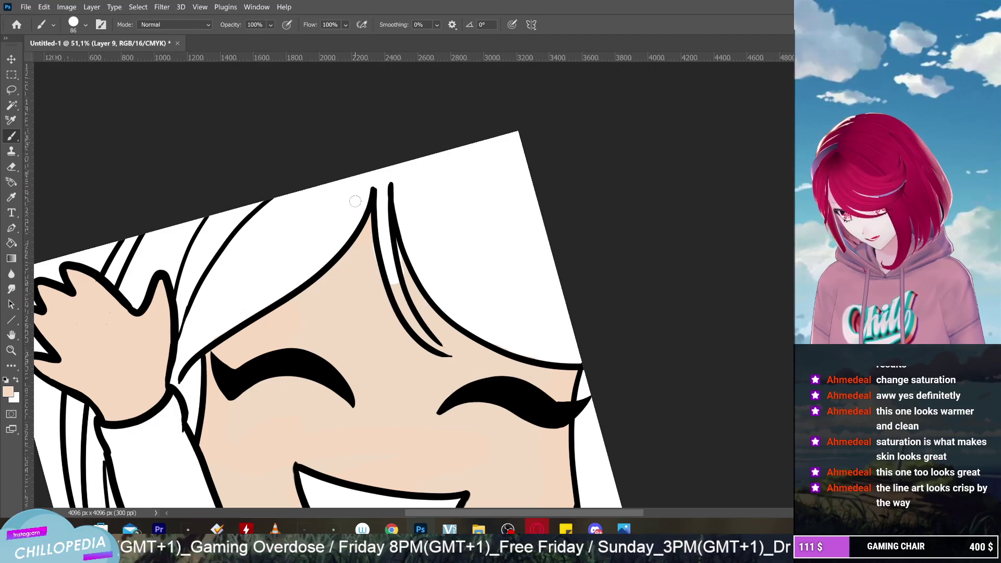
key("ctrl+z")
key("ctrl+z")
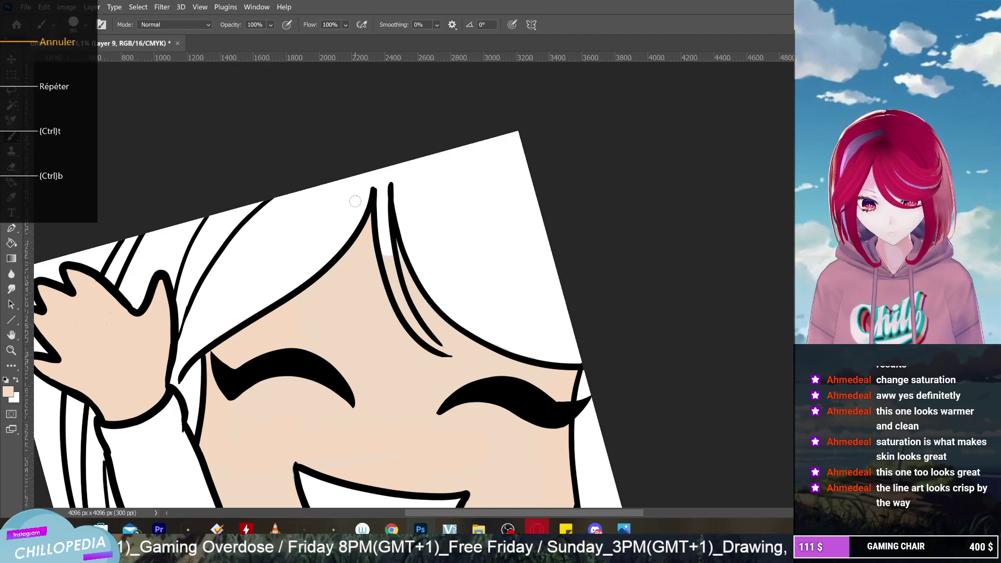
Undo the last two strokes on the hair strand at the parting
key("ctrl+z")
key("ctrl+z")
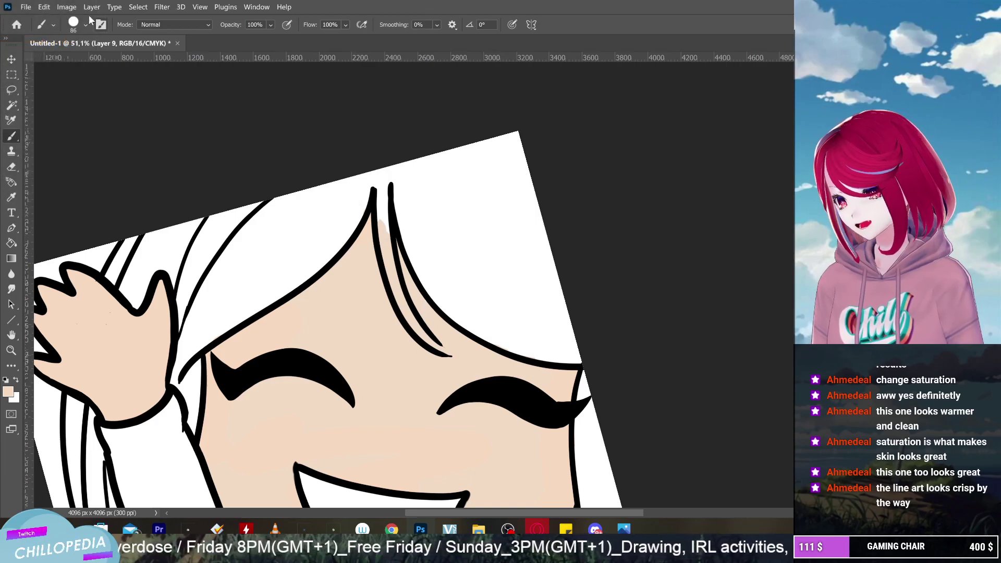
left_click(86, 24)
left_click(204, 91)
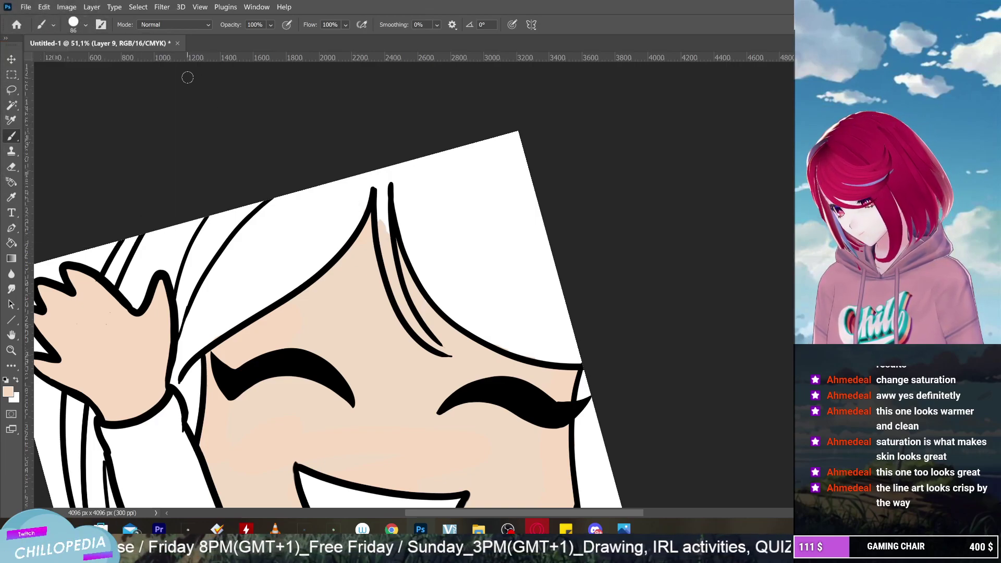
Set the Eraser size to 39 px and erase the skin colour inside the narrow hair strand, undoing the last stroke beside it
left_click(11, 167)
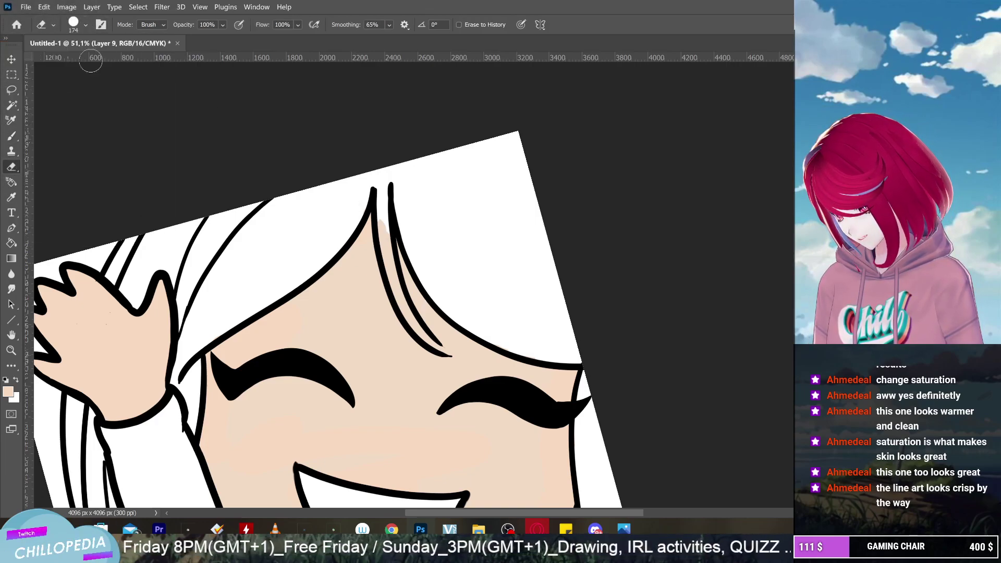
left_click(87, 24)
left_click_drag(118, 62, 79, 62)
left_click(219, 106)
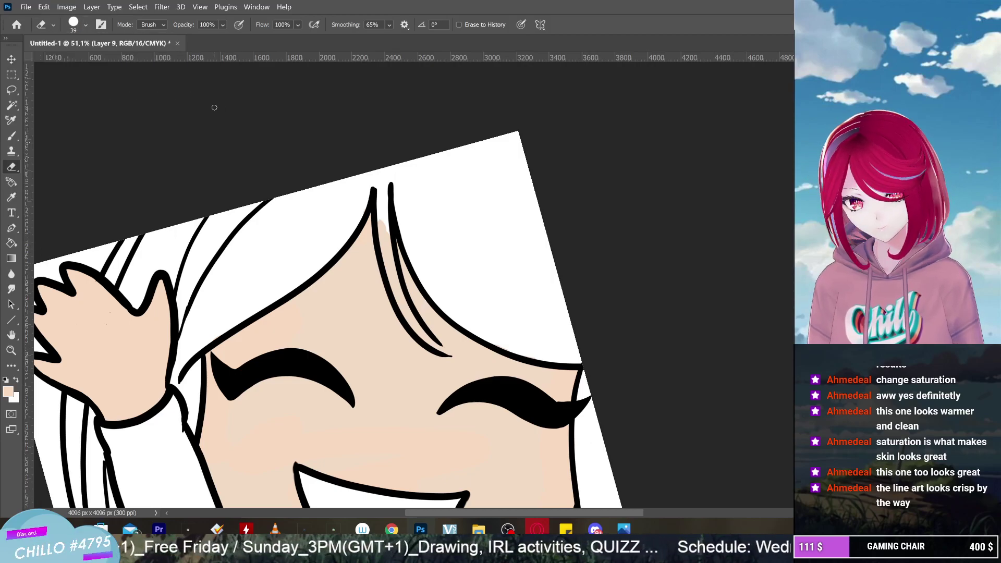
left_click_drag(381, 209, 387, 254)
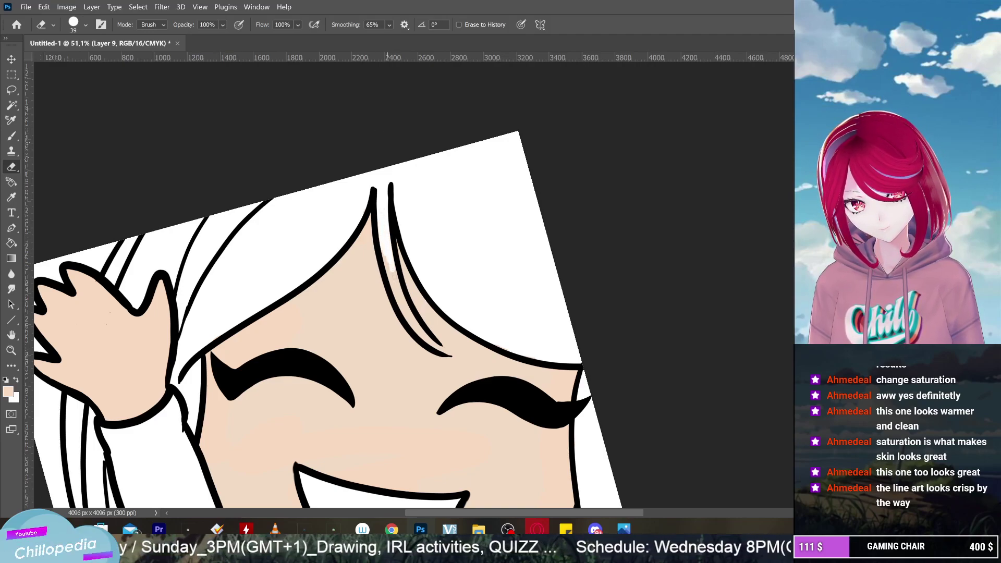
mouse_move(387, 257)
left_mouse_down()
mouse_move(400, 300)
mouse_move(380, 243)
left_mouse_up()
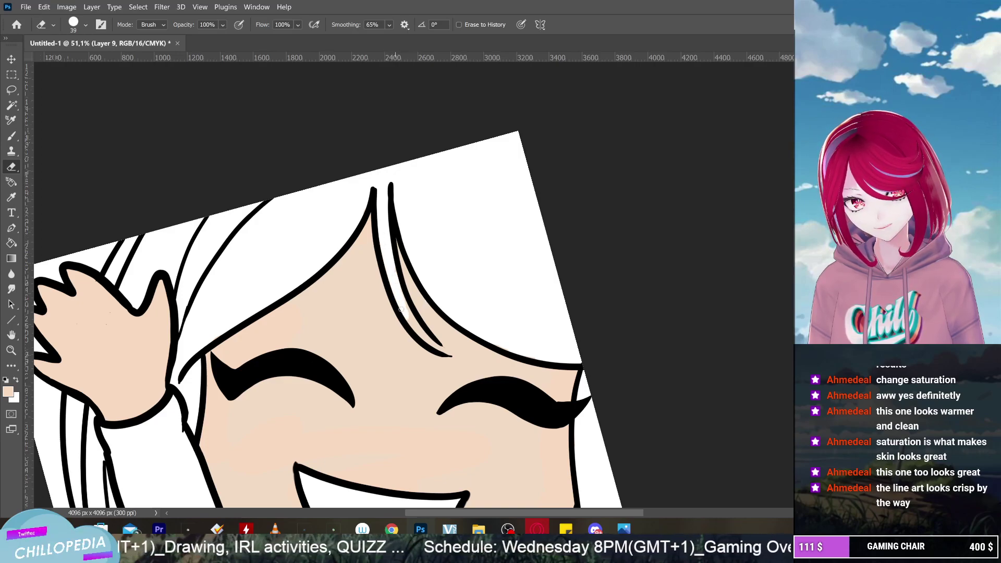
left_click_drag(401, 308, 412, 320)
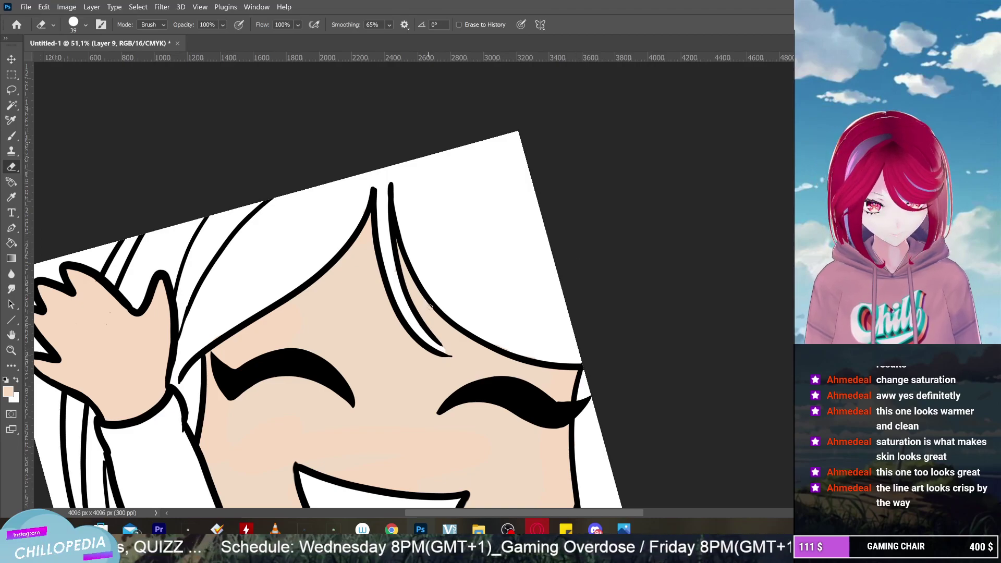
left_click_drag(424, 304, 421, 307)
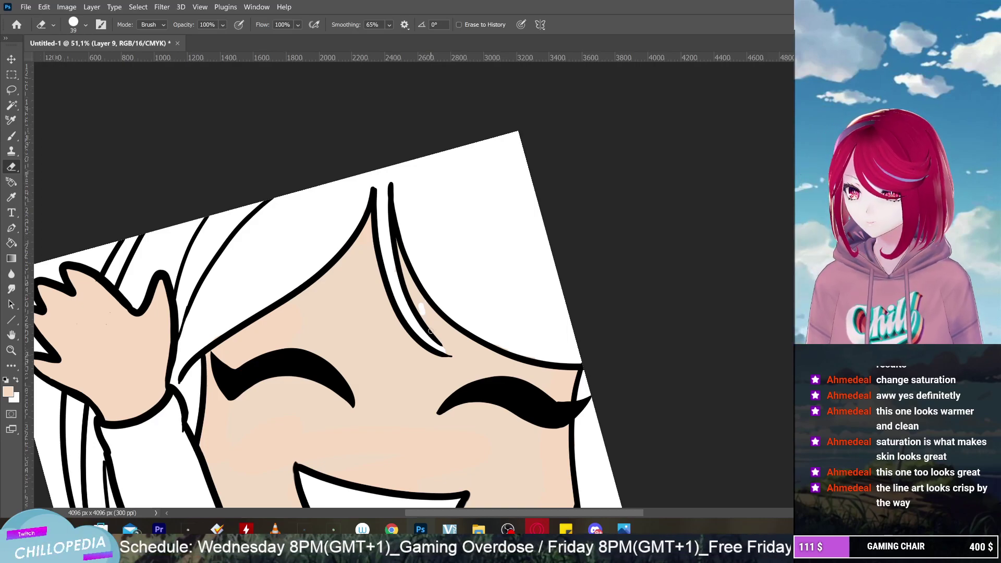
key("ctrl+z")
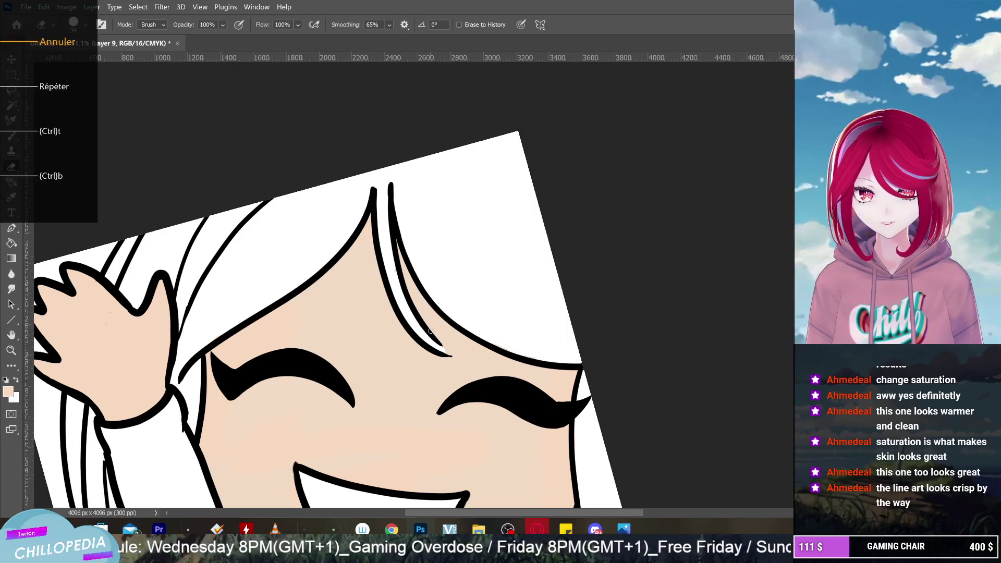
Paint the neck area inside the collar with flat skin colour using the 86 px Brush, filling the remaining white gaps
left_click(12, 136)
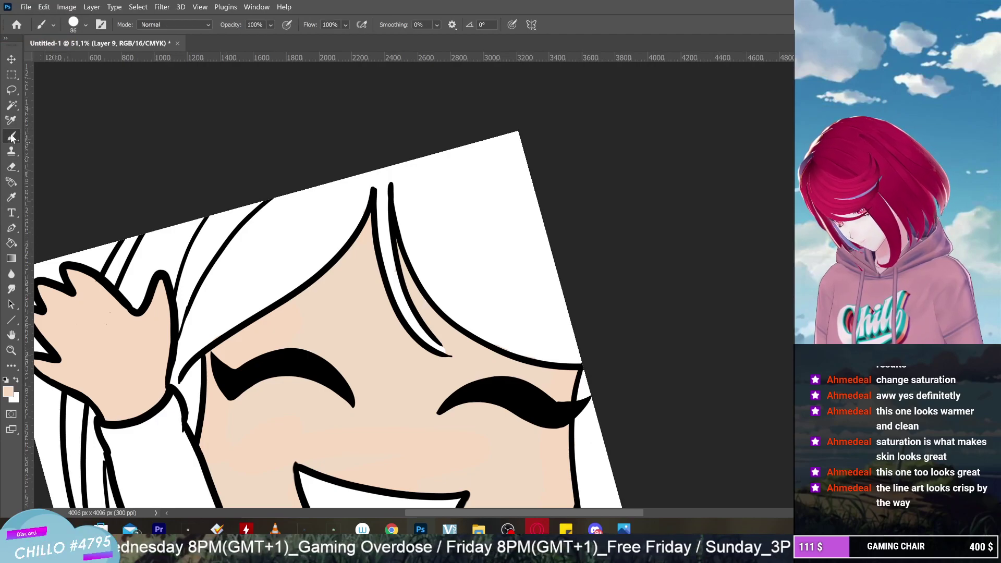
right_click(415, 311)
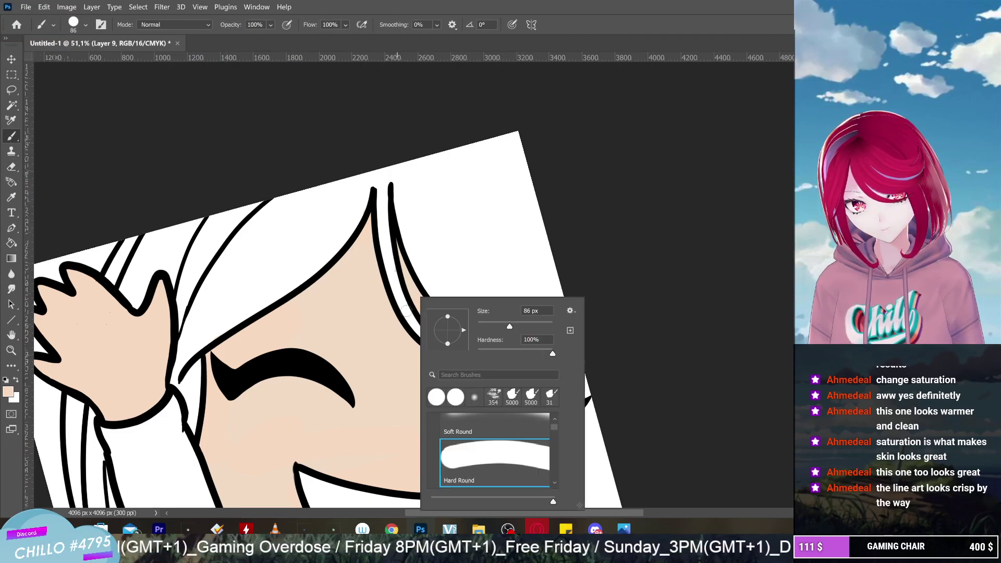
left_click(411, 239)
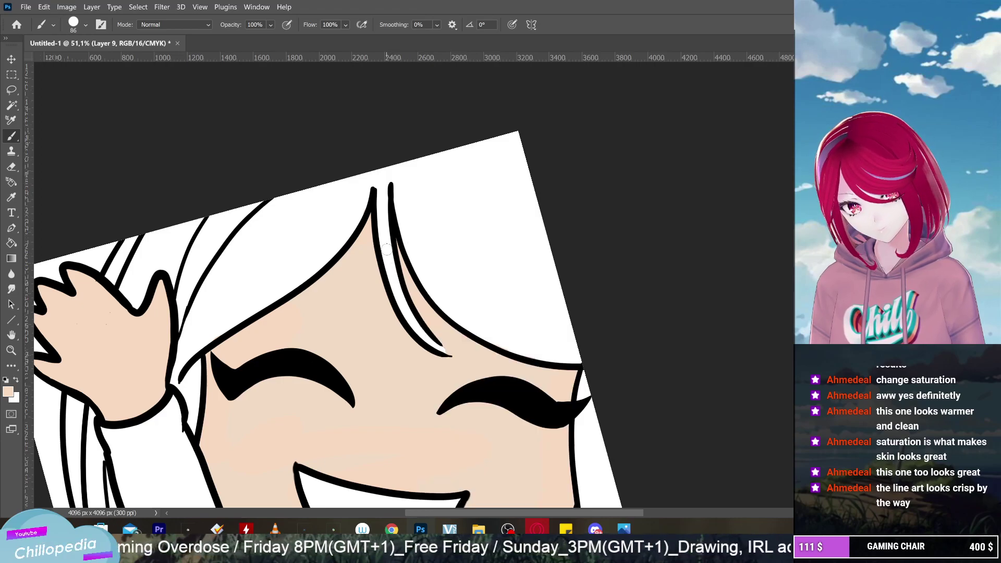
scroll(387, 249, "down", 5)
scroll(386, 249, "up", 3)
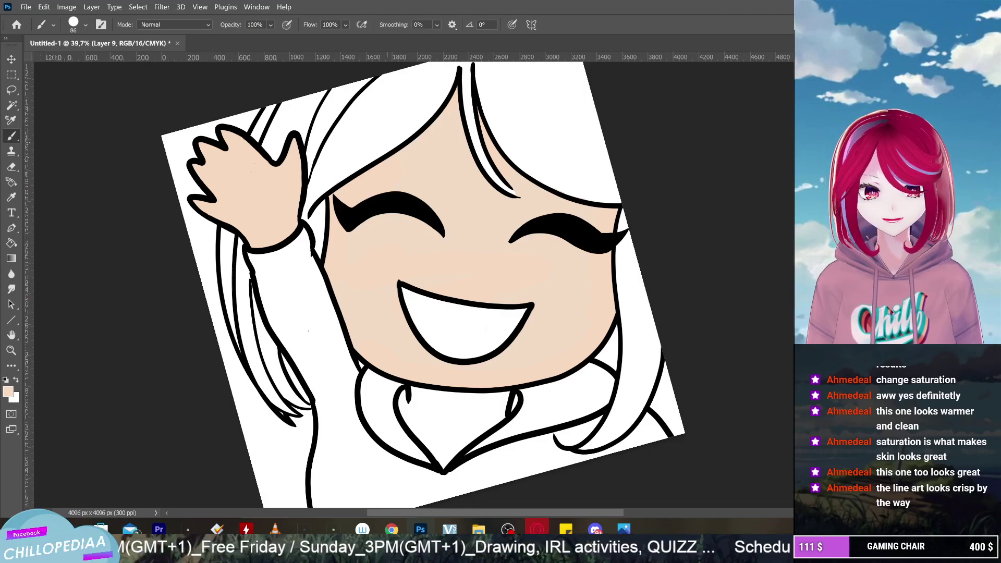
left_click_drag(387, 298, 350, 208)
scroll(515, 292, "up", 5)
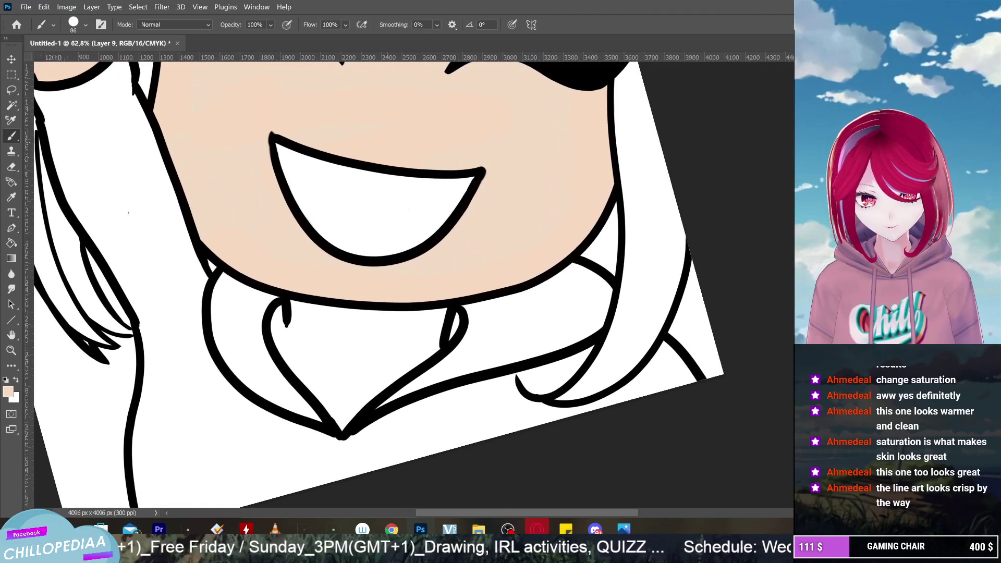
mouse_move(440, 312)
left_mouse_down()
mouse_move(427, 355)
mouse_move(409, 364)
left_mouse_up()
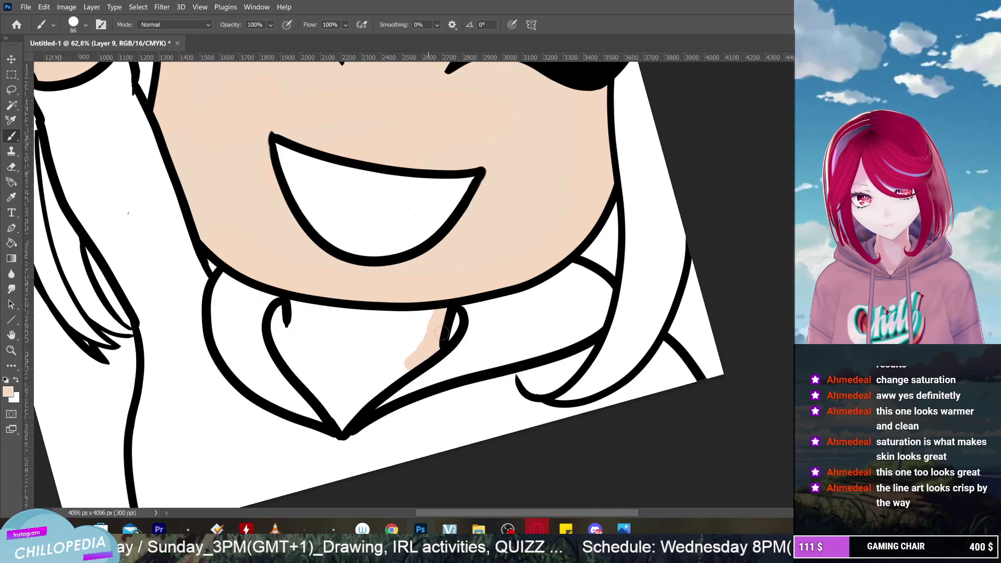
left_click_drag(456, 312, 344, 424)
mouse_move(289, 310)
left_mouse_down()
mouse_move(282, 342)
mouse_move(275, 330)
mouse_move(318, 399)
mouse_move(305, 358)
mouse_move(335, 351)
mouse_move(294, 326)
mouse_move(292, 313)
mouse_move(318, 365)
mouse_move(332, 307)
mouse_move(341, 347)
mouse_move(367, 372)
mouse_move(378, 323)
mouse_move(389, 318)
mouse_move(399, 344)
mouse_move(423, 328)
left_mouse_up()
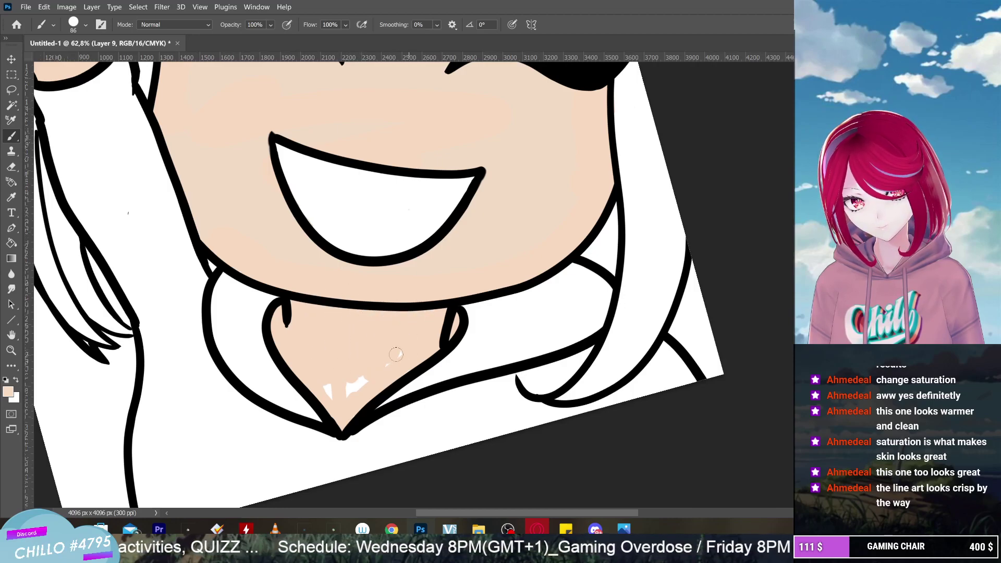
mouse_move(360, 385)
left_mouse_down()
mouse_move(343, 373)
mouse_move(331, 389)
left_mouse_up()
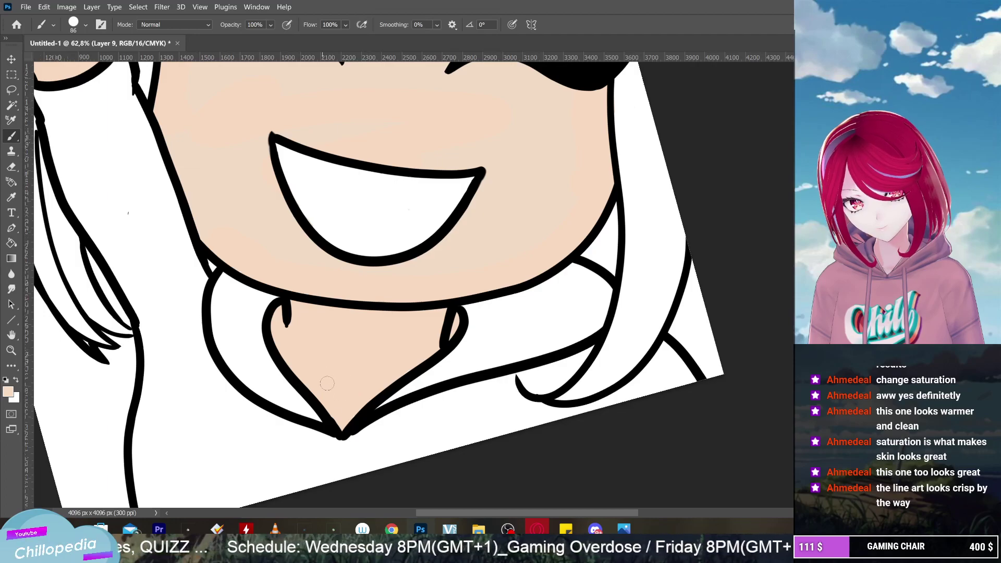
Set the foreground colour to a muted light pink with a hue of 323°
key("ctrl+minus")
key("ctrl+minus")
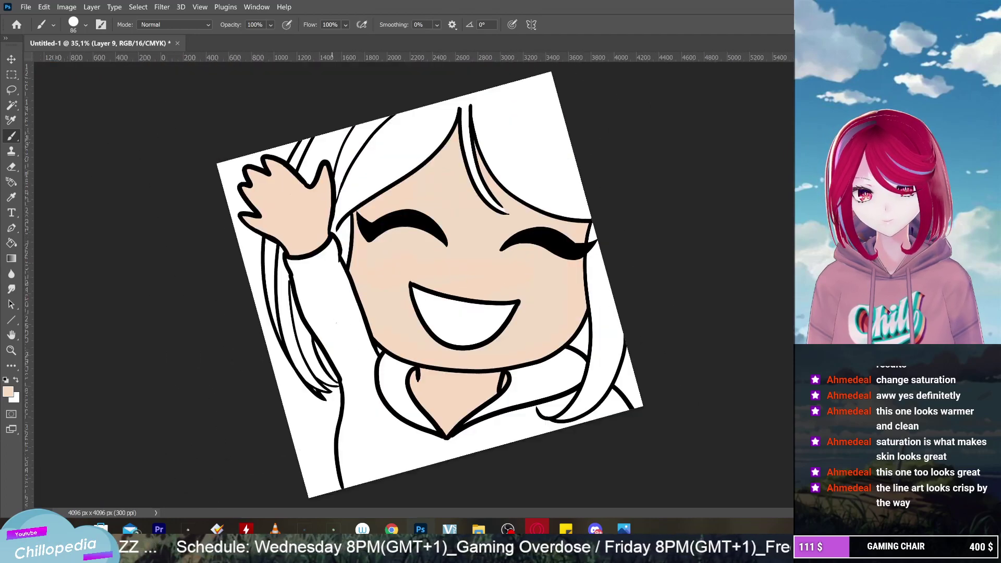
key("ctrl+minus")
scroll(332, 337, "up", 1)
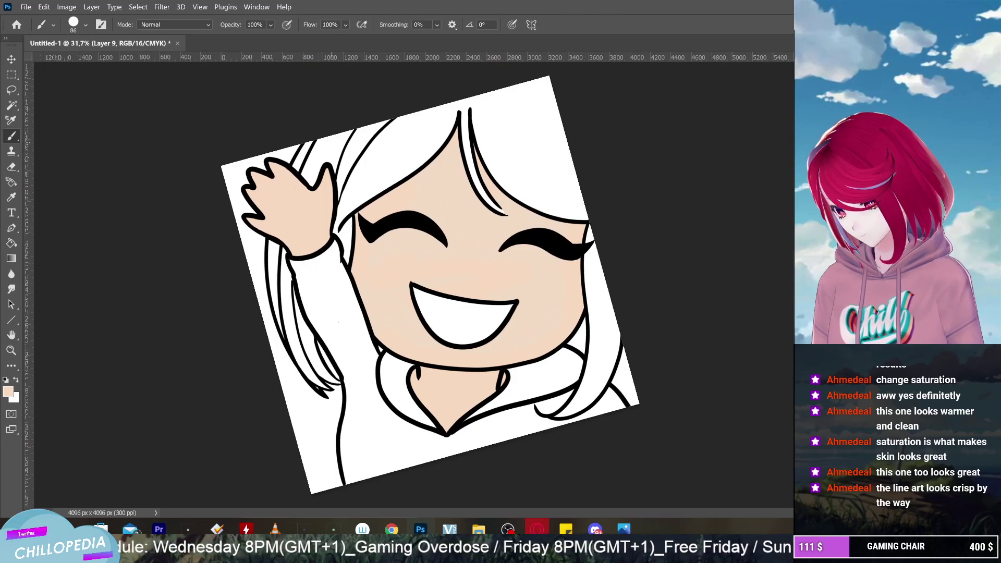
left_click(8, 393)
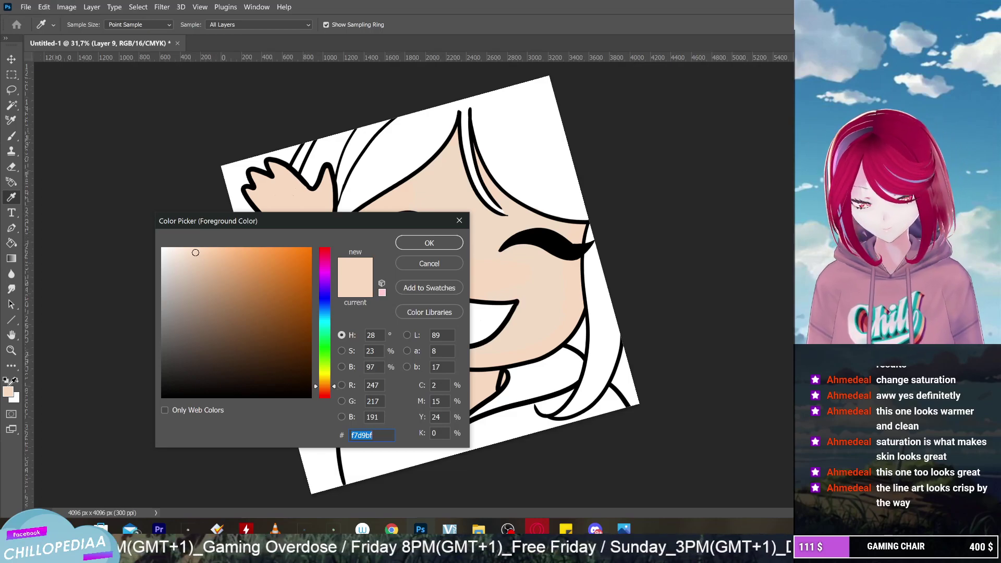
left_click(324, 264)
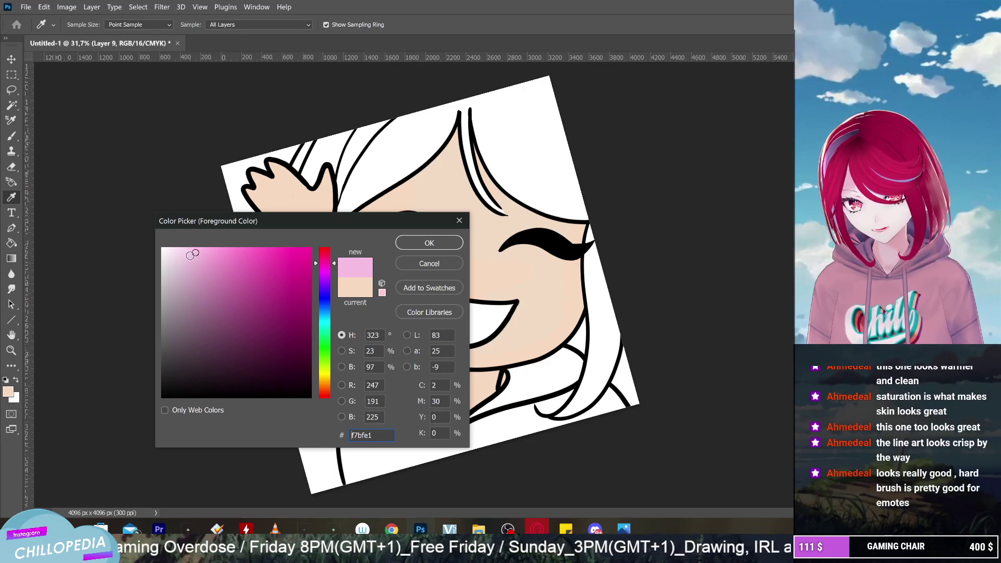
left_click_drag(192, 254, 183, 266)
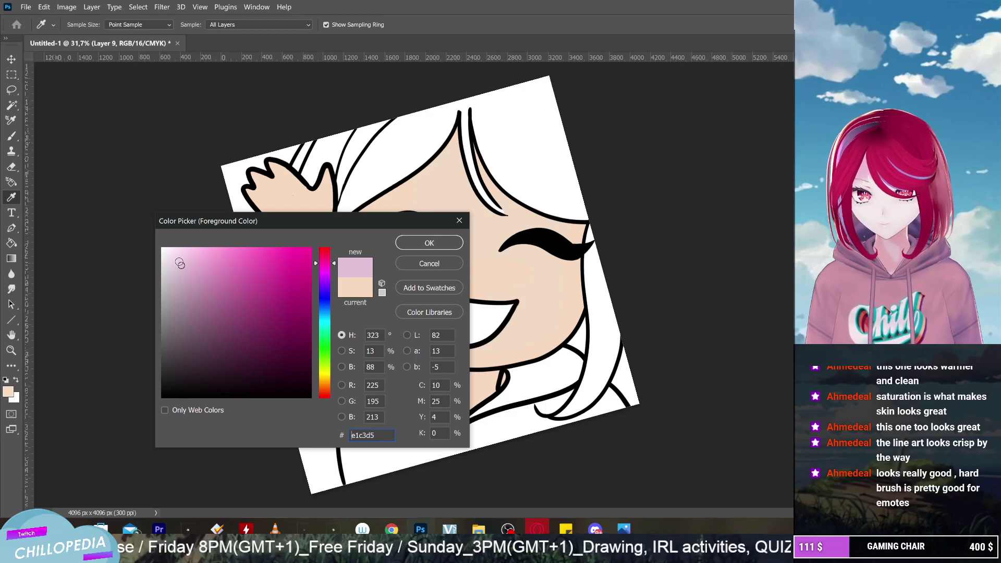
left_click_drag(181, 266, 176, 270)
left_click(430, 243)
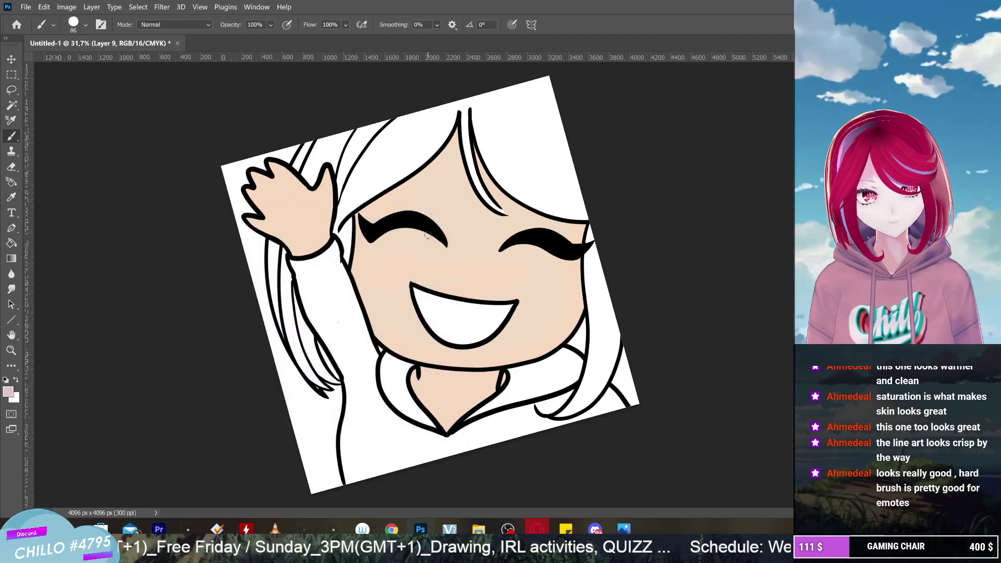
scroll(427, 235, "down", 3)
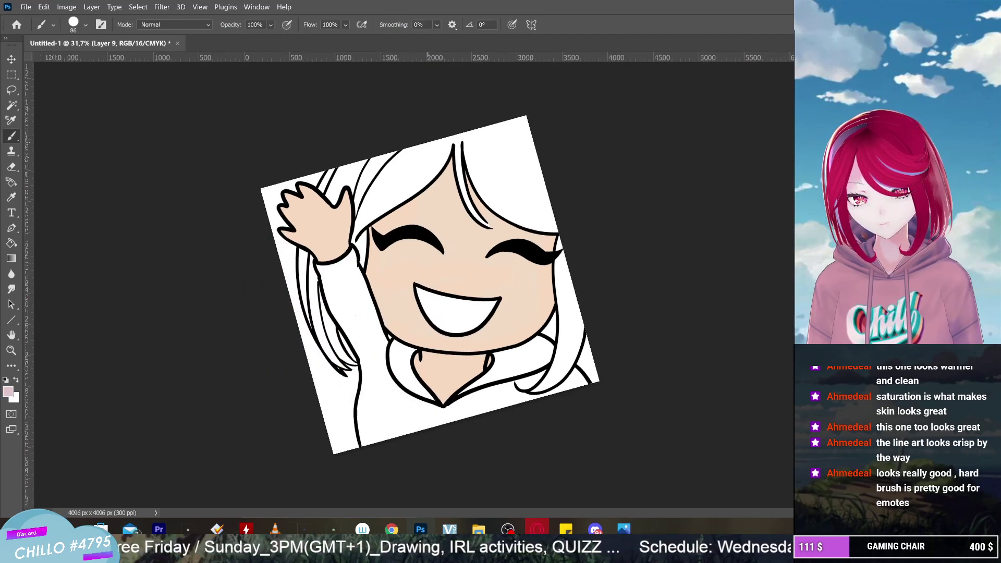
scroll(430, 285, "up", 3)
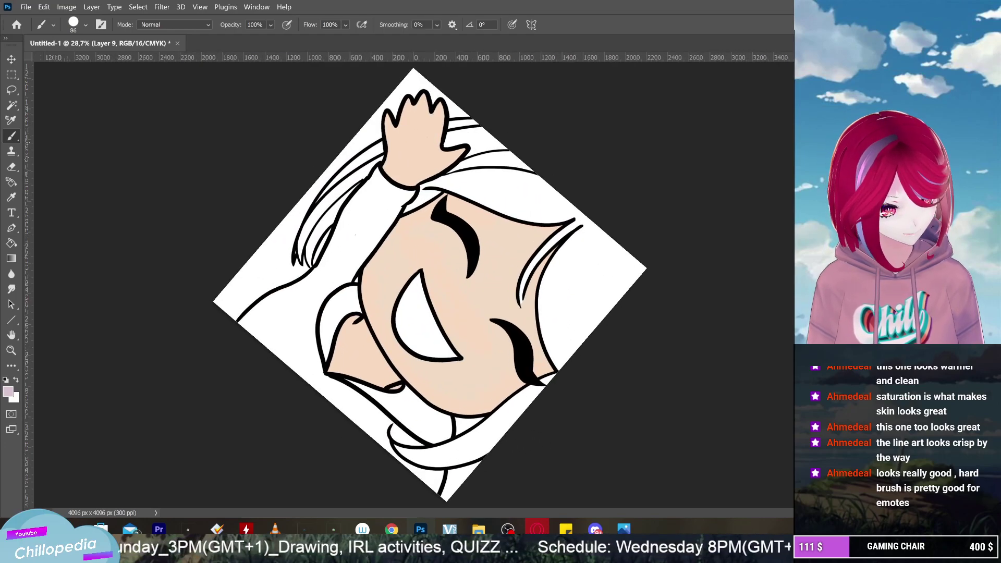
scroll(387, 174, "up", 3)
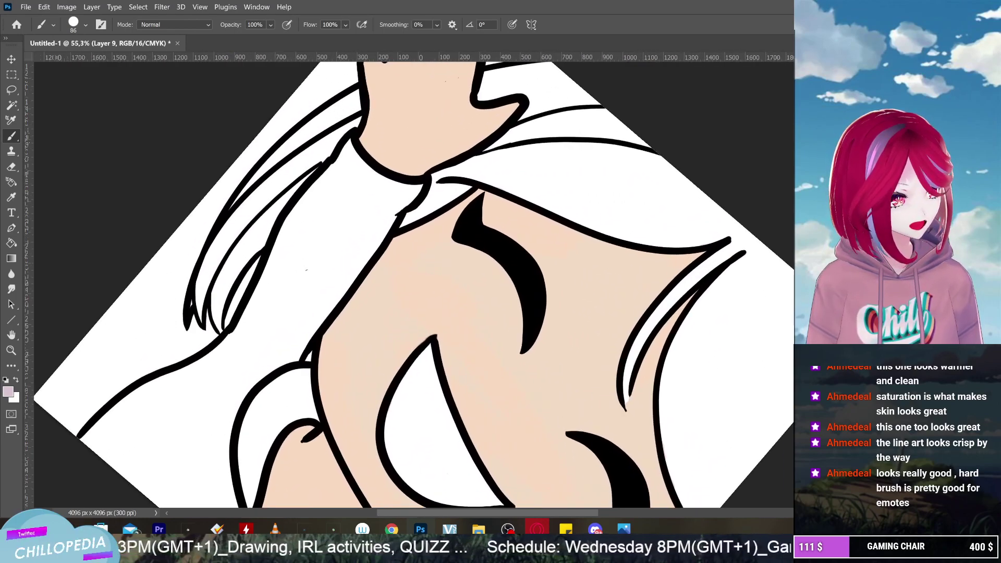
left_click_drag(414, 285, 431, 307)
left_click_drag(371, 236, 328, 310)
mouse_move(383, 191)
left_mouse_down()
mouse_move(364, 218)
mouse_move(388, 195)
mouse_move(379, 249)
left_mouse_up()
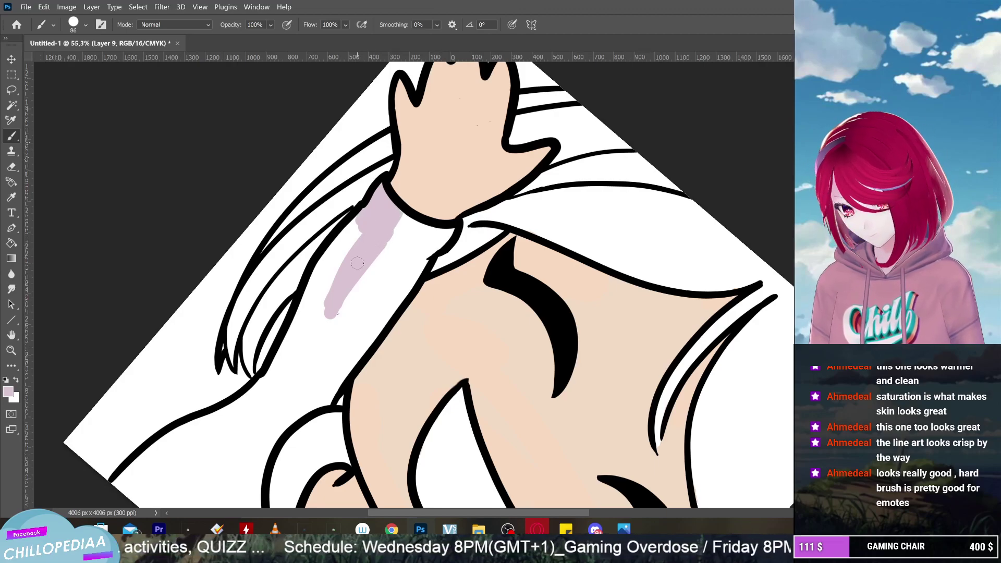
key("ctrl+z")
key("ctrl+z")
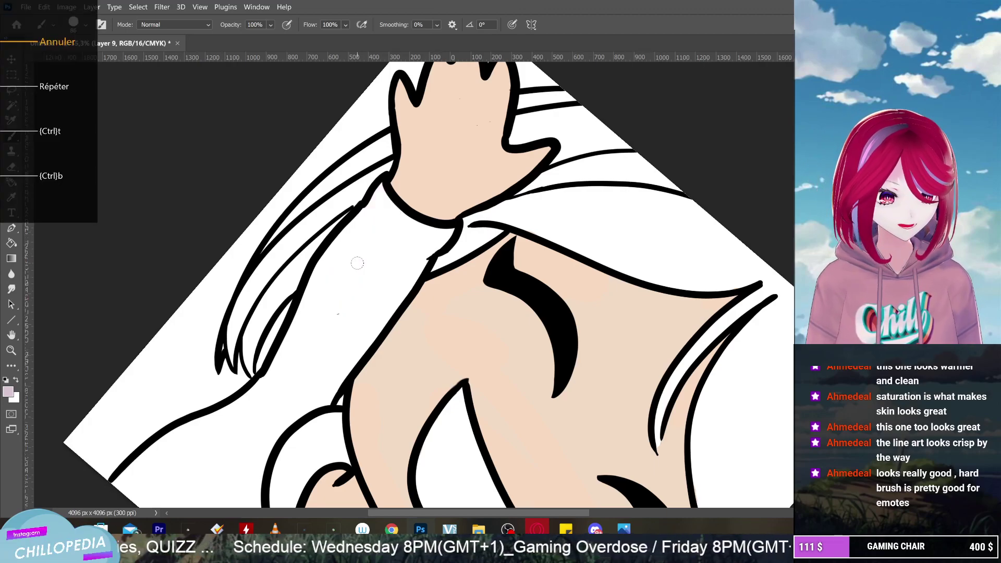
Create a new layer and paint the raised sleeve with the muted pink from the cuff down towards the shoulder
key("ctrl+shift+alt+n")
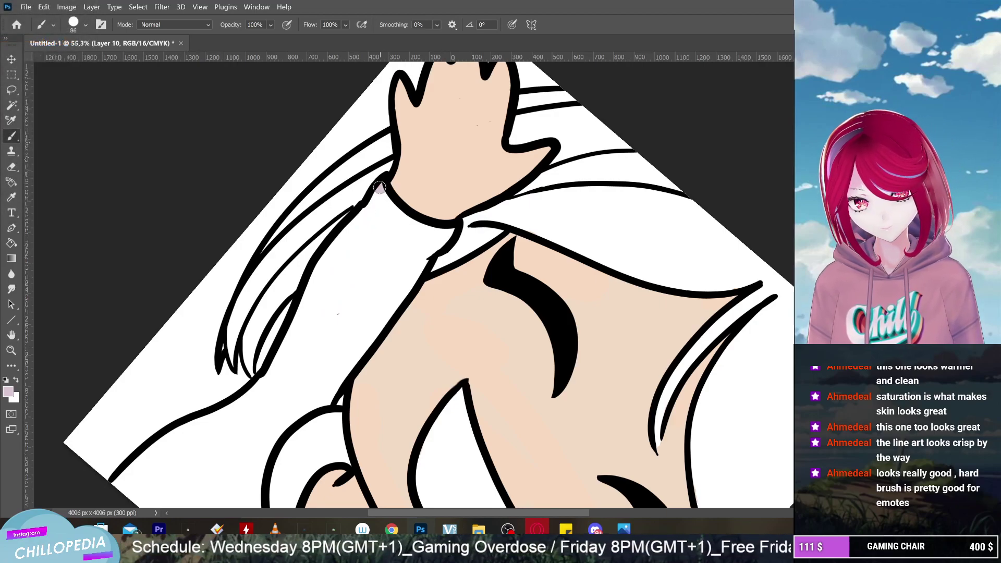
mouse_move(380, 189)
left_mouse_down()
mouse_move(349, 238)
mouse_move(386, 201)
mouse_move(410, 231)
mouse_move(450, 228)
mouse_move(404, 272)
mouse_move(428, 258)
mouse_move(319, 405)
left_mouse_up()
mouse_move(418, 235)
left_mouse_down()
mouse_move(394, 275)
mouse_move(407, 235)
mouse_move(384, 253)
mouse_move(392, 218)
mouse_move(354, 246)
mouse_move(302, 344)
mouse_move(352, 227)
mouse_move(299, 357)
left_mouse_up()
mouse_move(296, 321)
left_mouse_down()
mouse_move(264, 397)
mouse_move(292, 365)
left_mouse_up()
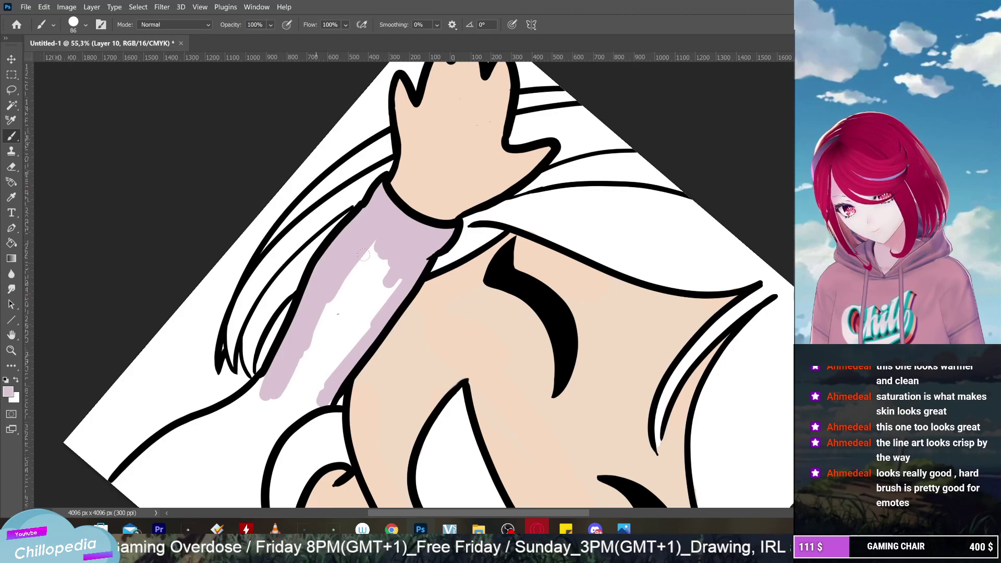
mouse_move(364, 254)
left_mouse_down()
mouse_move(294, 398)
mouse_move(390, 240)
mouse_move(329, 338)
mouse_move(333, 364)
mouse_move(366, 327)
left_mouse_up()
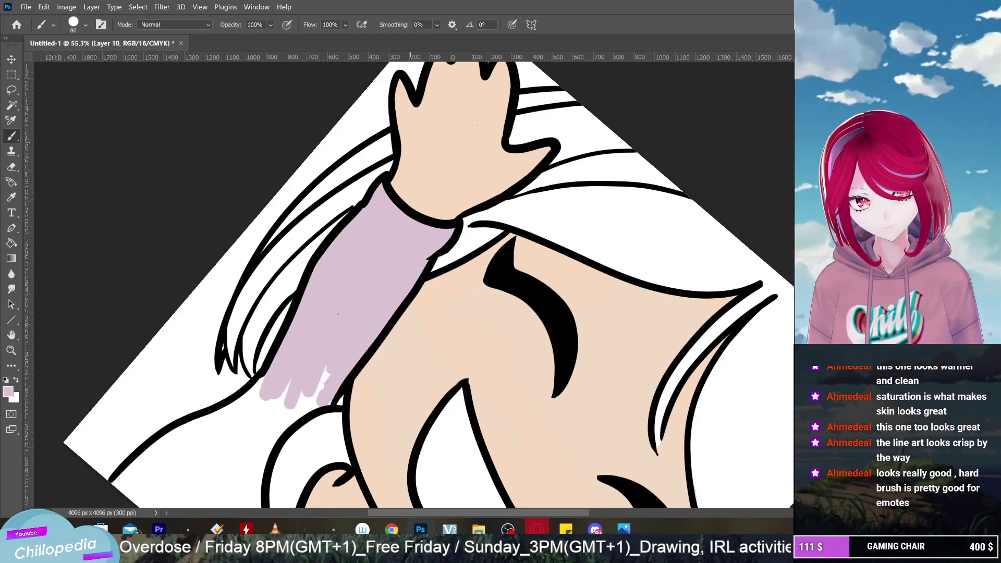
mouse_move(325, 377)
left_mouse_down()
mouse_move(321, 391)
mouse_move(312, 365)
left_mouse_up()
Paint the rest of the raised sleeve, the adjoining collar fold and the hoodie side below the shoulder in muted pink down to the canvas edge
scroll(474, 170, "down", 3)
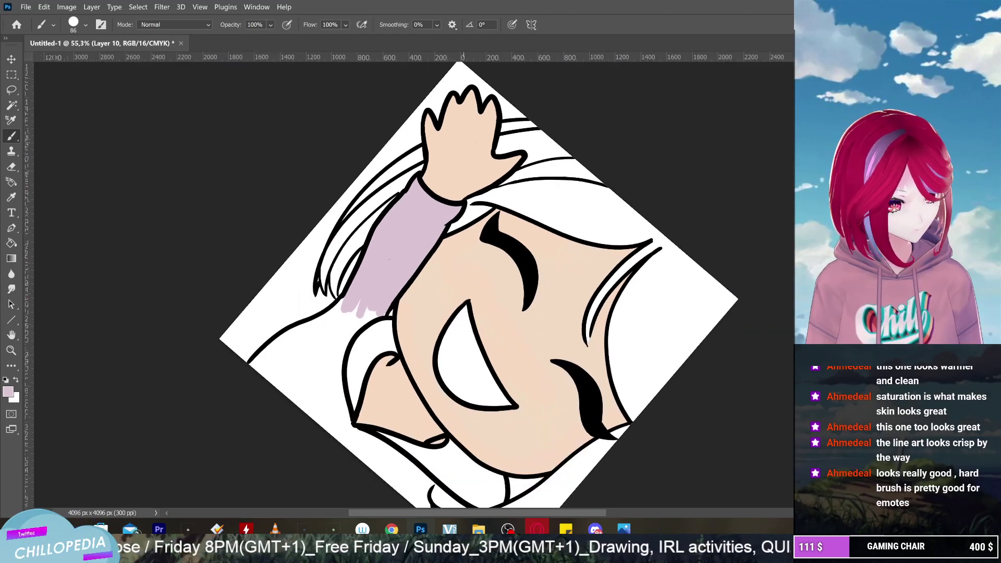
left_click_drag(476, 142, 415, 90)
scroll(457, 266, "down", 2)
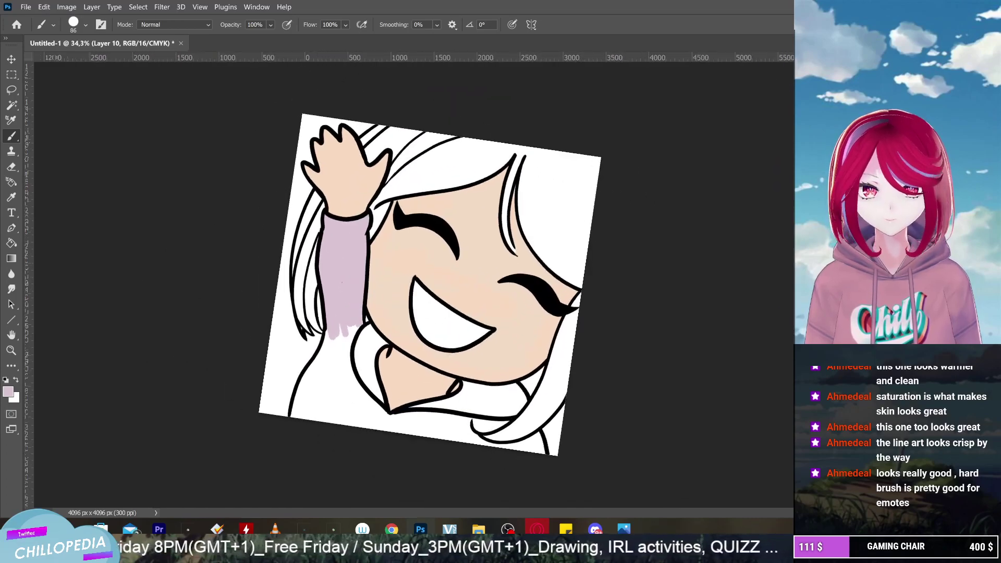
scroll(364, 399, "up", 3)
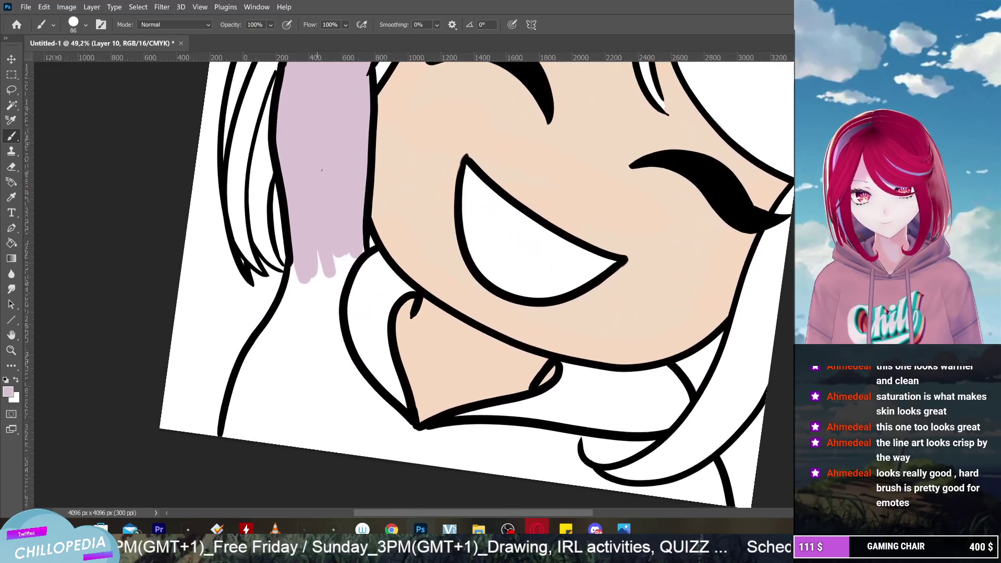
scroll(349, 240, "up", 1)
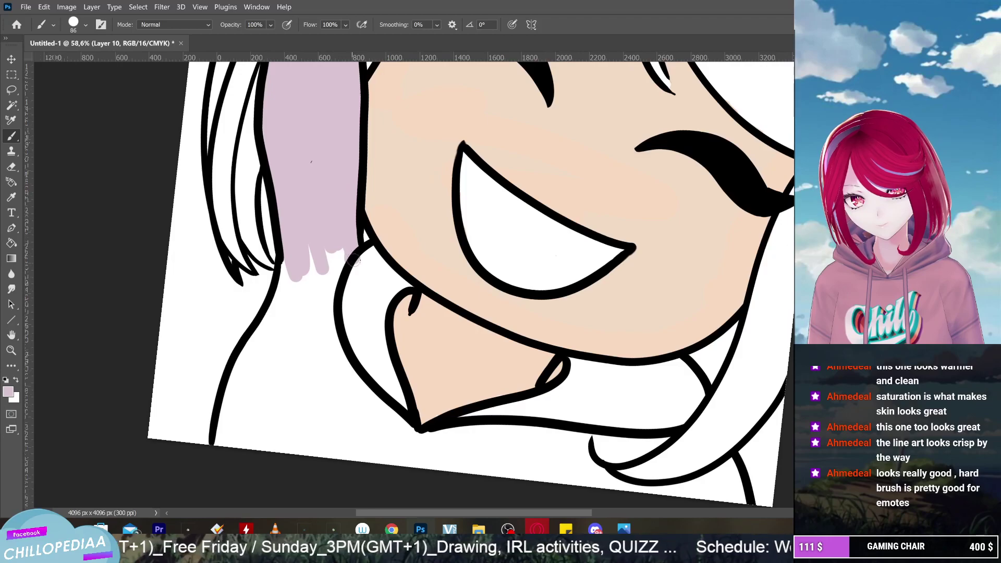
mouse_move(354, 260)
left_mouse_down()
mouse_move(398, 266)
mouse_move(384, 269)
mouse_move(397, 282)
mouse_move(416, 284)
mouse_move(393, 283)
mouse_move(366, 336)
mouse_move(377, 268)
mouse_move(353, 290)
mouse_move(348, 334)
mouse_move(356, 322)
mouse_move(363, 335)
mouse_move(367, 309)
mouse_move(377, 360)
mouse_move(381, 332)
mouse_move(397, 380)
mouse_move(383, 395)
mouse_move(342, 243)
mouse_move(322, 355)
mouse_move(338, 325)
mouse_move(330, 429)
mouse_move(327, 231)
mouse_move(322, 283)
left_mouse_up()
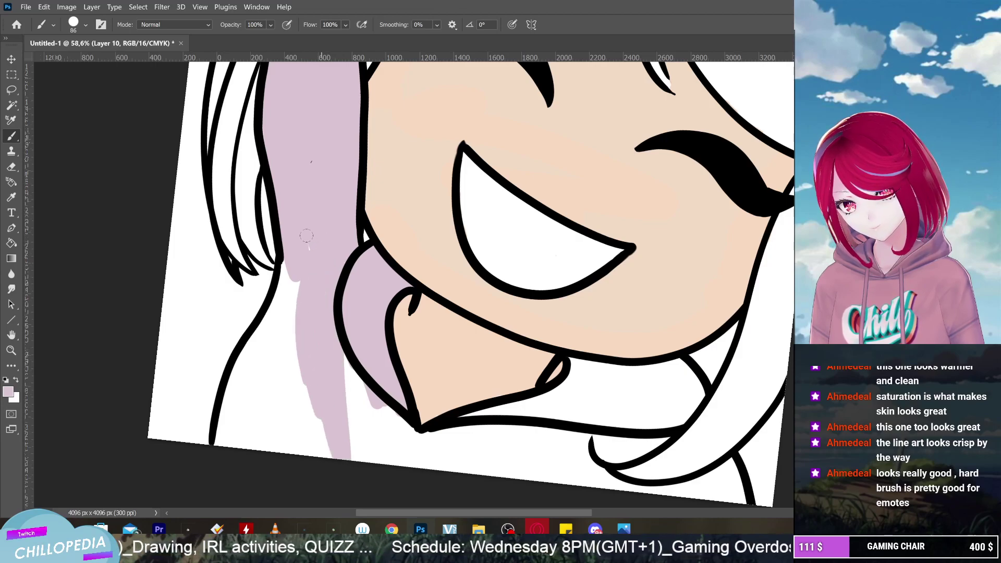
mouse_move(307, 235)
left_mouse_down()
mouse_move(296, 292)
mouse_move(280, 261)
mouse_move(223, 415)
left_mouse_up()
mouse_move(274, 314)
left_mouse_down()
mouse_move(237, 446)
mouse_move(245, 373)
left_mouse_up()
mouse_move(293, 292)
left_mouse_down()
mouse_move(253, 411)
mouse_move(292, 293)
mouse_move(284, 328)
mouse_move(310, 279)
mouse_move(283, 450)
mouse_move(288, 404)
mouse_move(273, 393)
mouse_move(248, 485)
mouse_move(245, 425)
mouse_move(232, 458)
mouse_move(288, 473)
mouse_move(328, 453)
left_mouse_up()
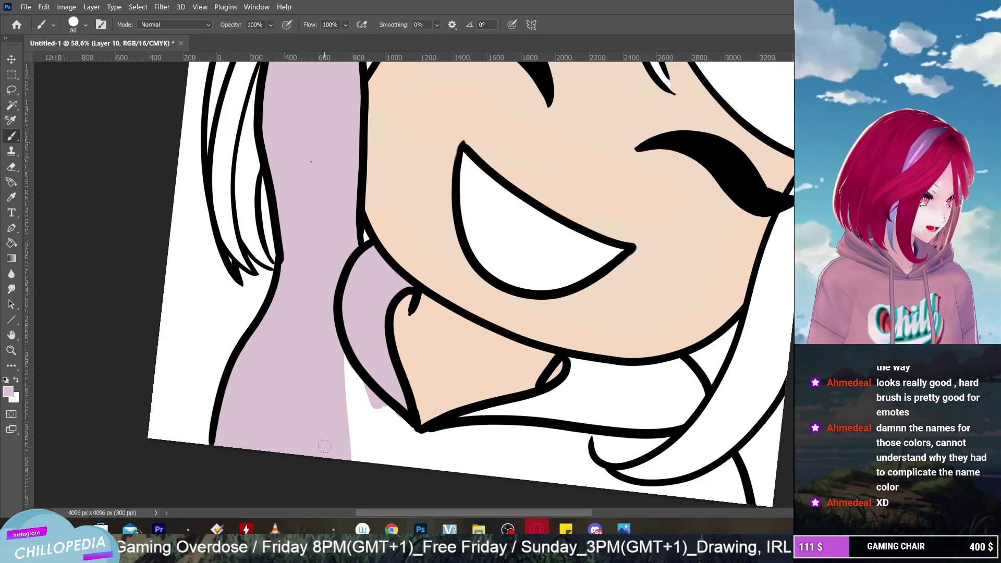
Fill the opposite collar section between the chin, neck and hair lock with muted pink, undoing one stray stroke
scroll(325, 446, "down", 3)
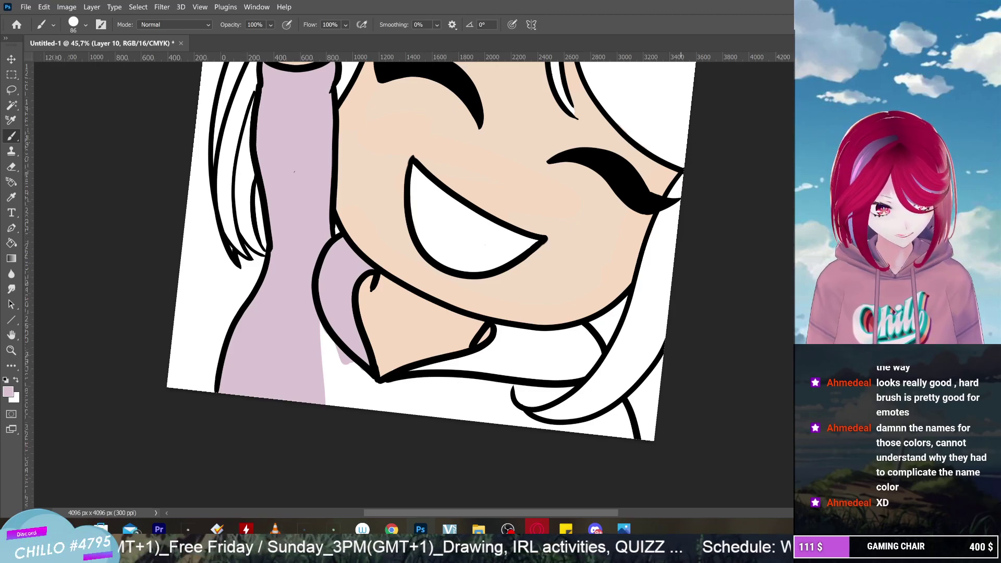
scroll(414, 250, "down", 2)
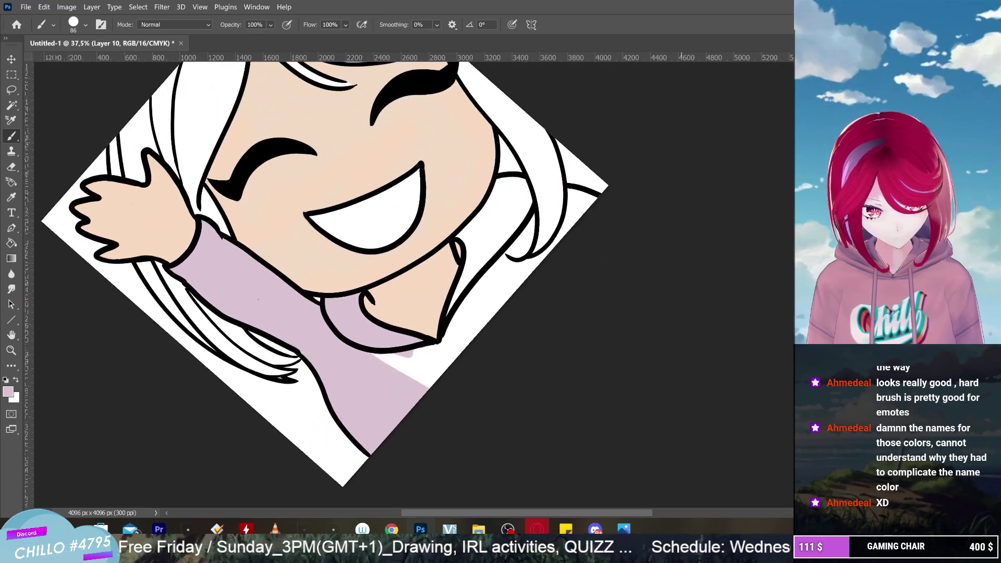
scroll(414, 250, "up", 2)
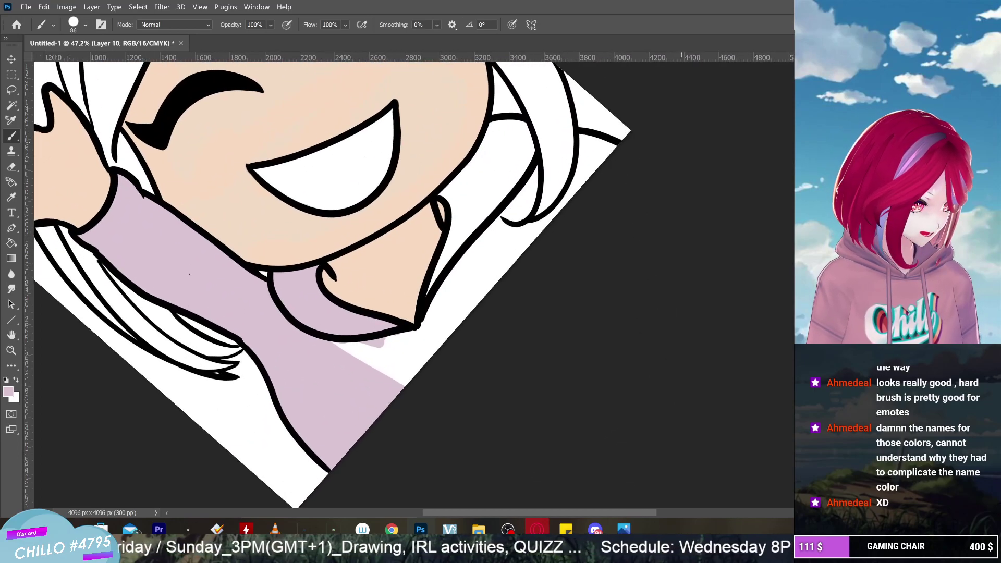
scroll(452, 150, "up", 2)
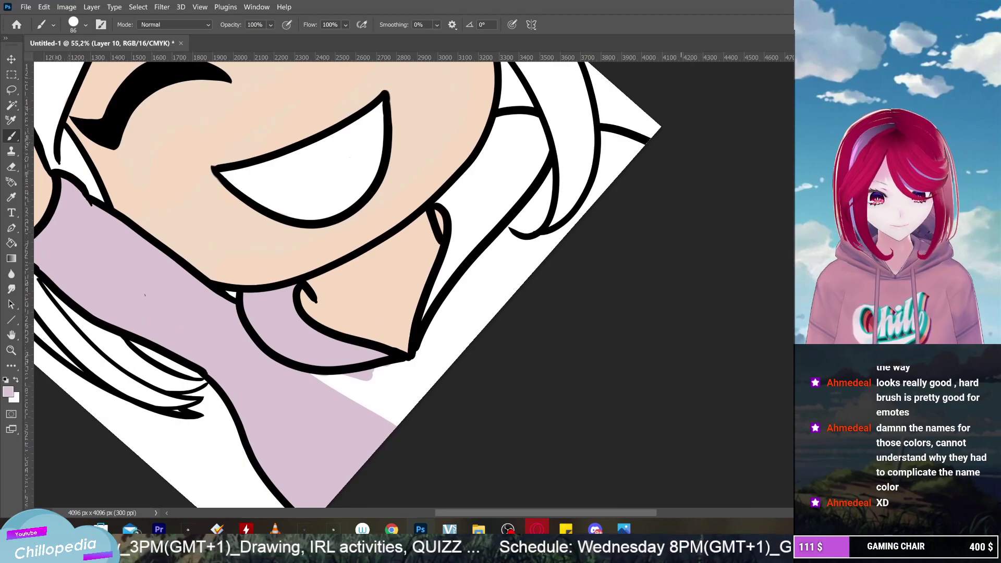
mouse_move(506, 116)
left_mouse_down()
mouse_move(475, 174)
mouse_move(442, 194)
mouse_move(455, 207)
mouse_move(463, 198)
left_mouse_up()
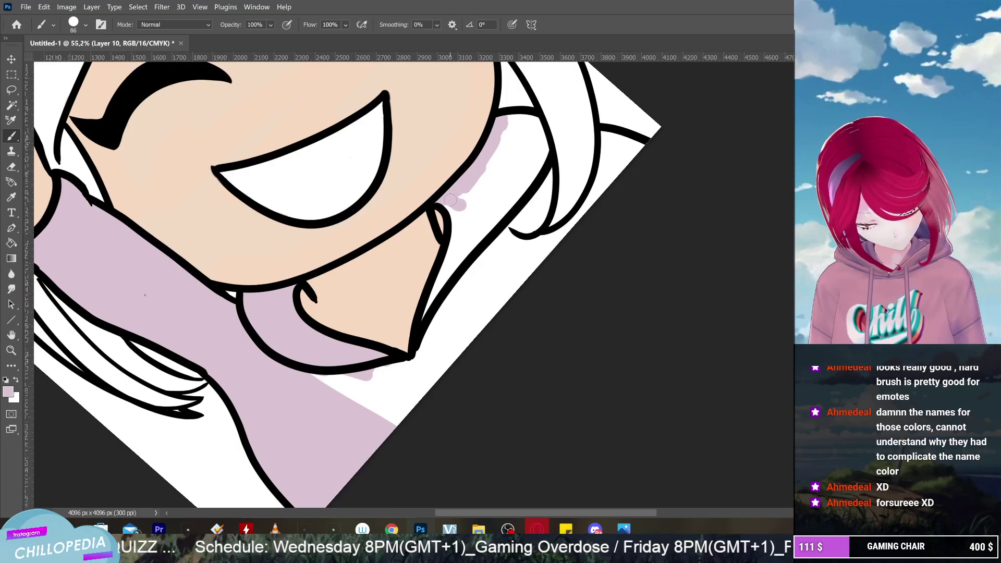
mouse_move(452, 206)
left_mouse_down()
mouse_move(457, 235)
mouse_move(423, 320)
mouse_move(429, 329)
mouse_move(480, 229)
left_mouse_up()
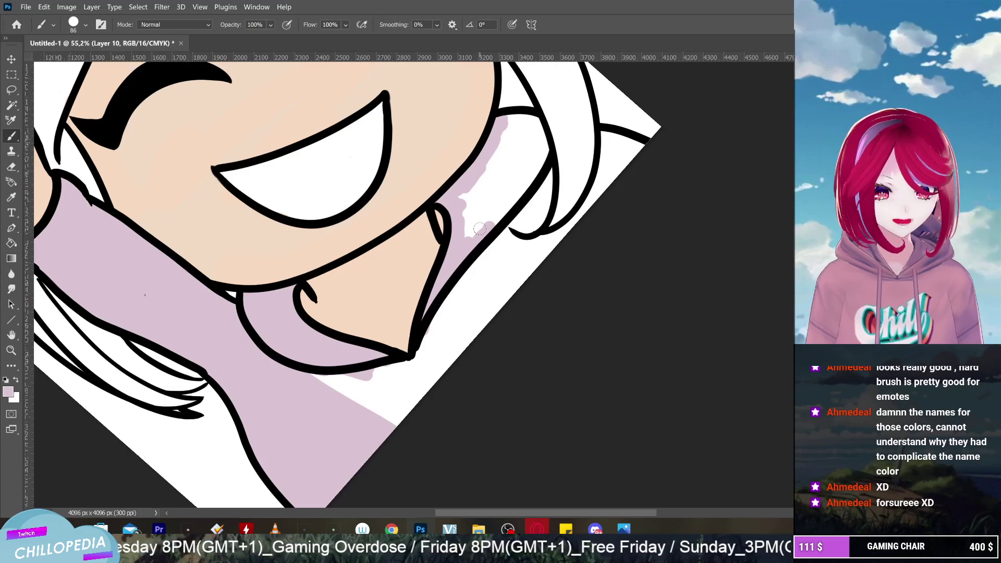
mouse_move(500, 124)
left_mouse_down()
mouse_move(541, 120)
mouse_move(528, 132)
left_mouse_up()
key("ctrl+z")
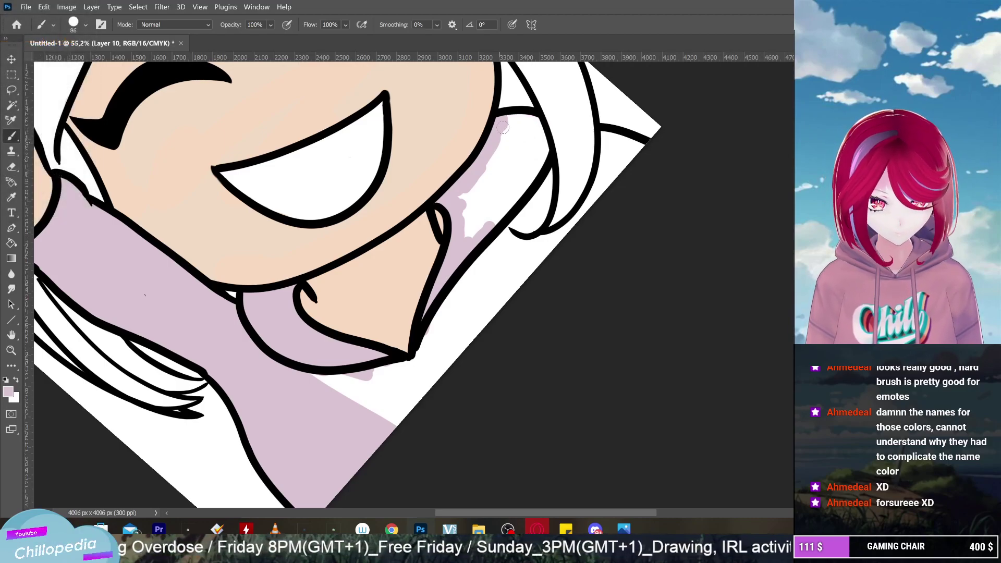
mouse_move(507, 124)
left_mouse_down()
mouse_move(537, 120)
mouse_move(546, 153)
mouse_move(489, 229)
mouse_move(530, 179)
mouse_move(509, 198)
mouse_move(504, 179)
mouse_move(539, 154)
mouse_move(530, 168)
mouse_move(528, 129)
mouse_move(498, 155)
mouse_move(502, 143)
mouse_move(460, 202)
mouse_move(525, 151)
mouse_move(518, 145)
mouse_move(482, 183)
mouse_move(483, 196)
mouse_move(518, 176)
mouse_move(470, 192)
left_mouse_up()
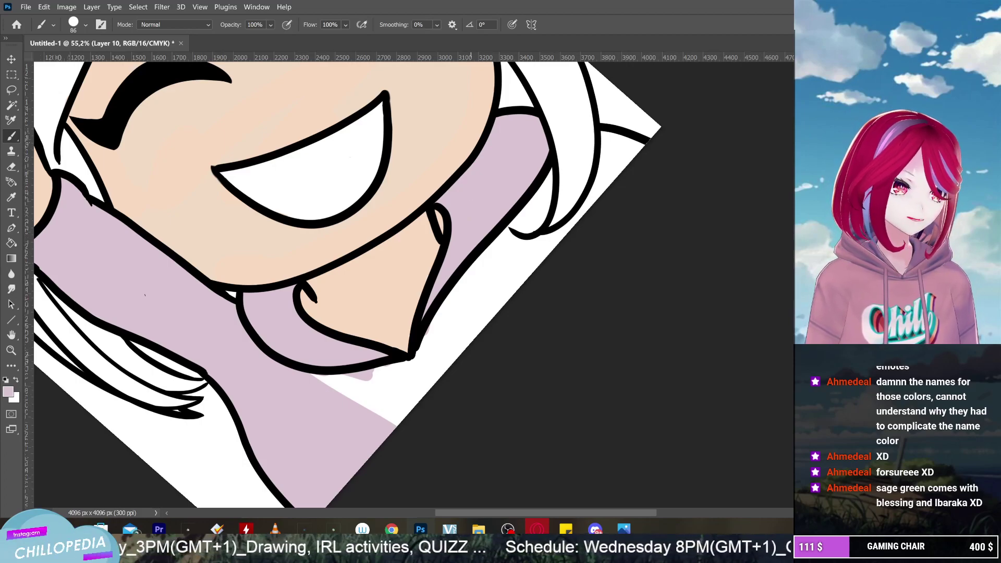
Paint the remaining hoodie front below the collar and behind the curled hair tip in muted pink, closing the white gaps
mouse_move(544, 169)
left_mouse_down()
mouse_move(537, 203)
mouse_move(546, 197)
mouse_move(528, 228)
mouse_move(530, 212)
mouse_move(461, 287)
left_mouse_up()
mouse_move(605, 130)
left_mouse_down()
mouse_move(600, 180)
mouse_move(506, 273)
left_mouse_up()
mouse_move(550, 232)
left_mouse_down()
mouse_move(516, 251)
mouse_move(501, 277)
left_mouse_up()
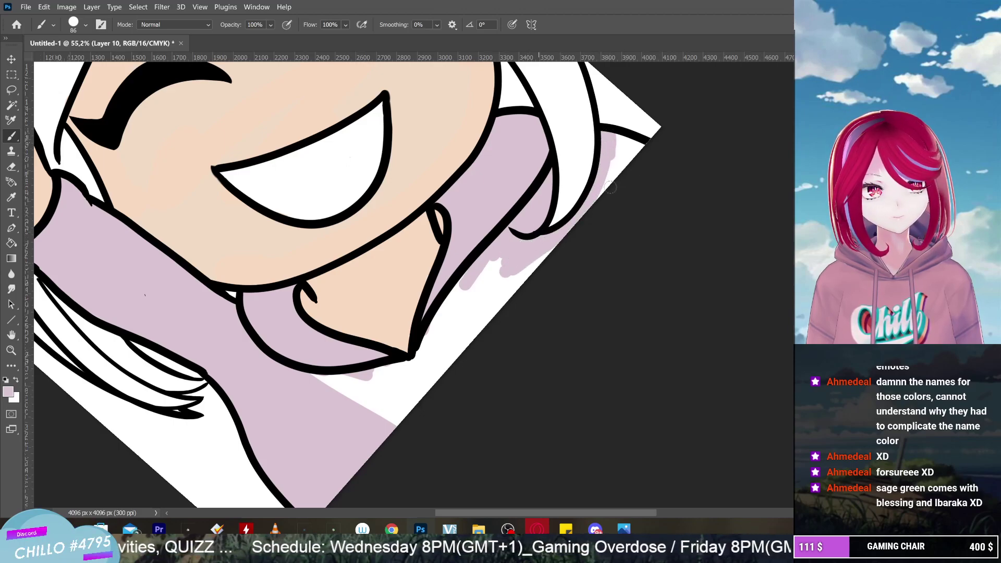
mouse_move(610, 187)
left_mouse_down()
mouse_move(617, 136)
mouse_move(646, 153)
mouse_move(642, 145)
mouse_move(606, 183)
mouse_move(618, 150)
mouse_move(613, 166)
mouse_move(626, 149)
left_mouse_up()
mouse_move(543, 250)
left_mouse_down()
mouse_move(459, 355)
mouse_move(491, 323)
mouse_move(396, 412)
mouse_move(499, 261)
mouse_move(455, 321)
mouse_move(441, 318)
mouse_move(409, 367)
mouse_move(318, 380)
mouse_move(381, 404)
mouse_move(398, 394)
left_mouse_up()
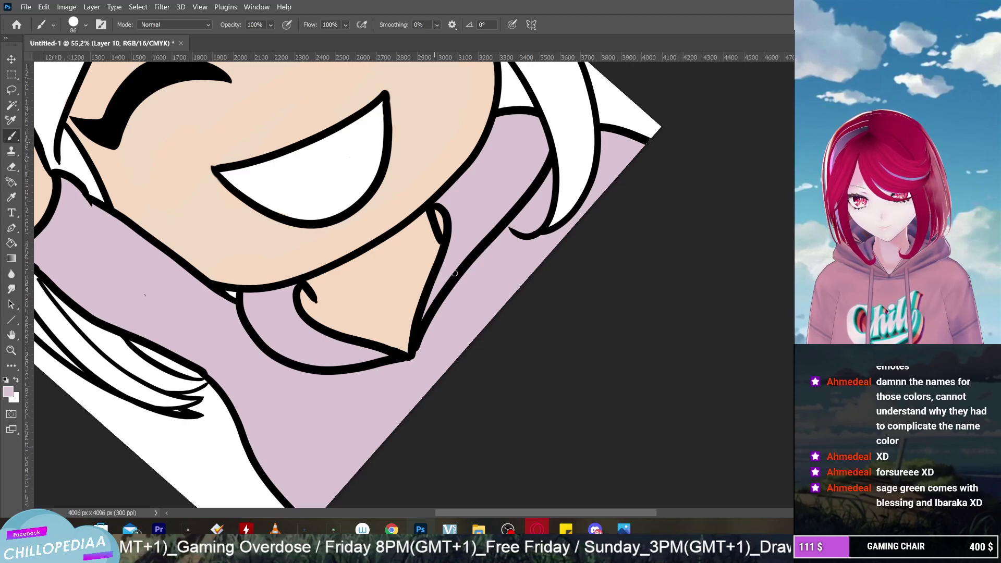
Select Layer 2 and add a new layer for the hair colour
scroll(455, 273, "down", 5)
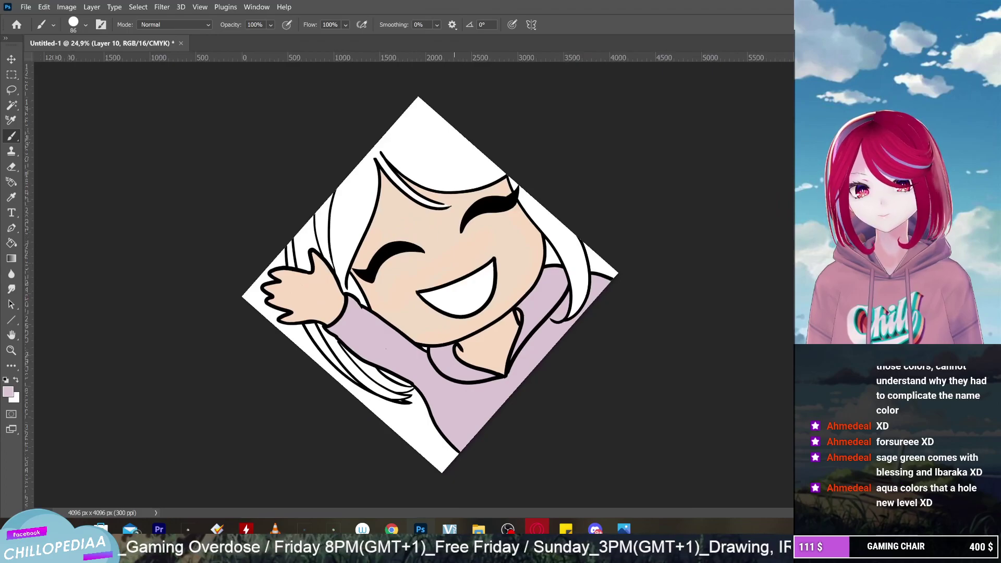
scroll(431, 285, "up", 2)
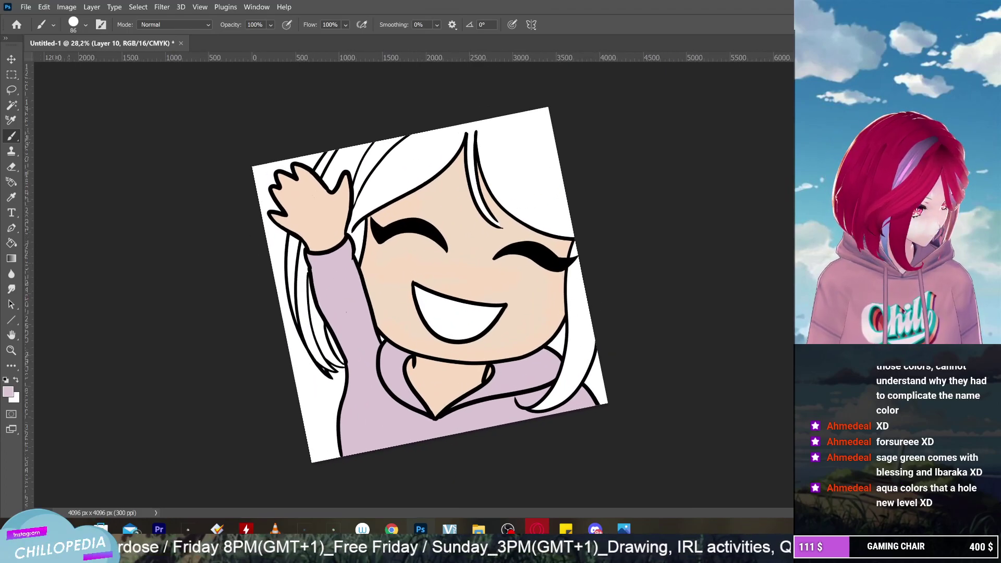
key("alt+[")
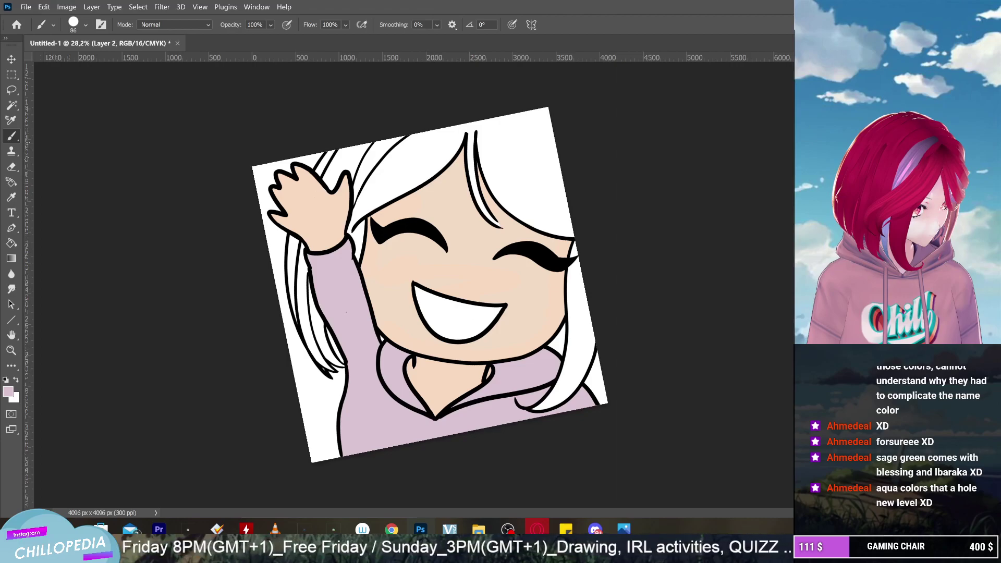
key("alt+bracketright")
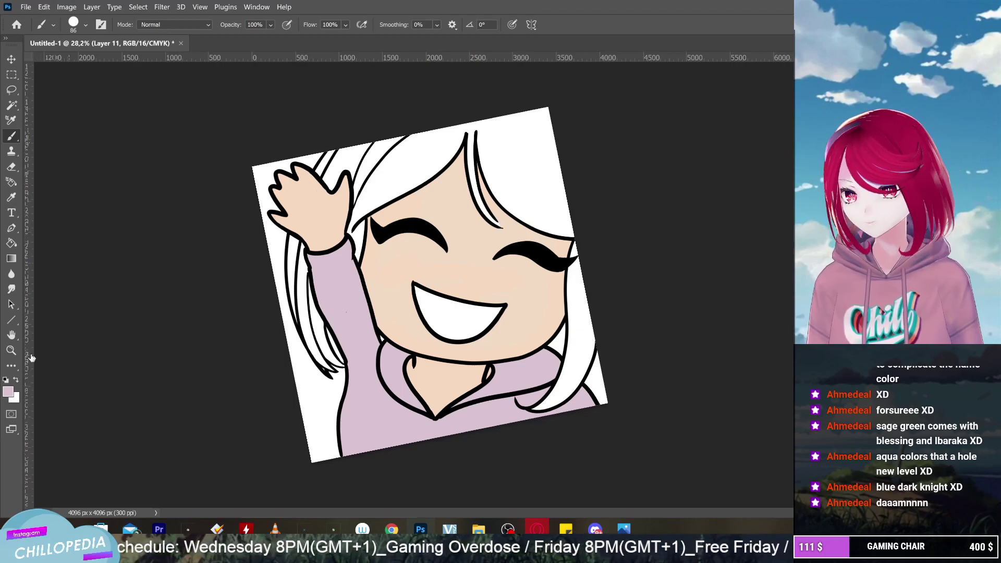
Set the foreground colour to deep magenta ab0d5b with hue 330°, saturation 92% and brightness 67%
left_click(11, 392)
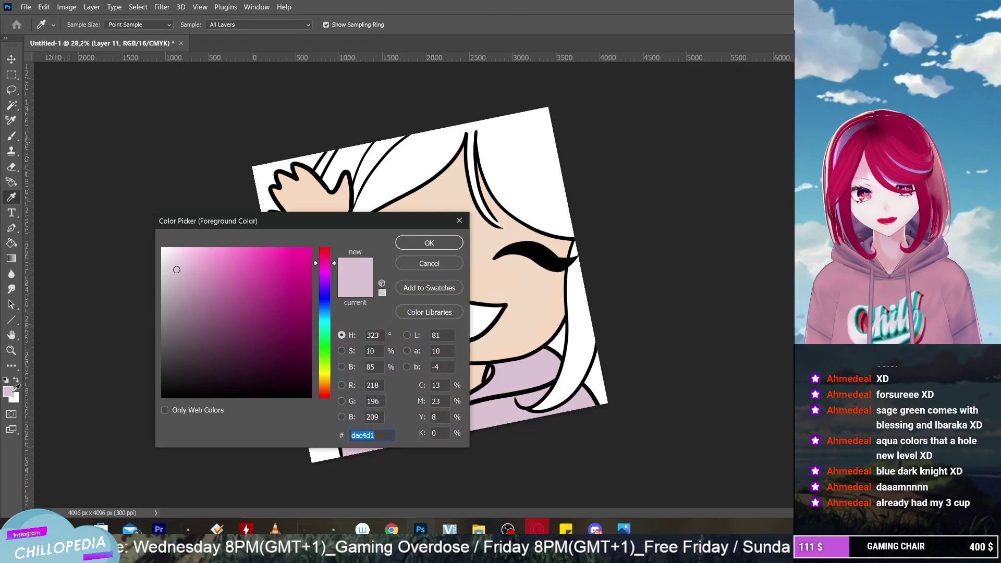
left_click_drag(331, 263, 330, 257)
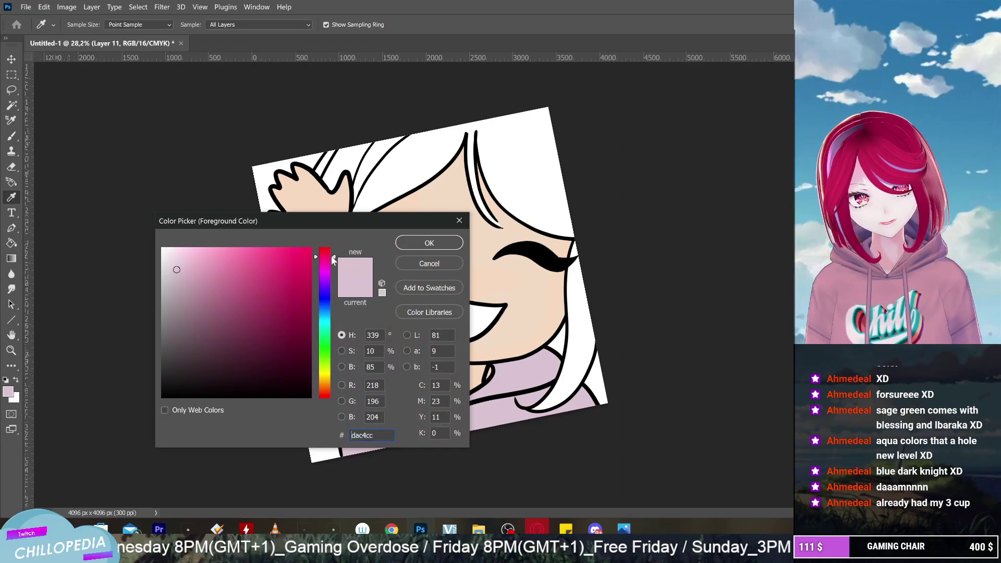
left_click(292, 255)
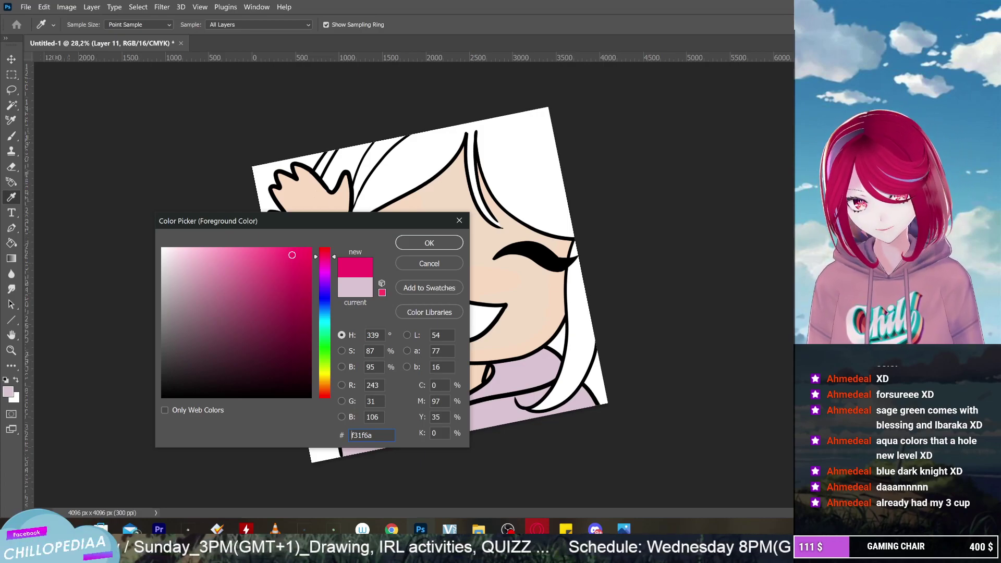
left_click_drag(334, 256, 302, 253)
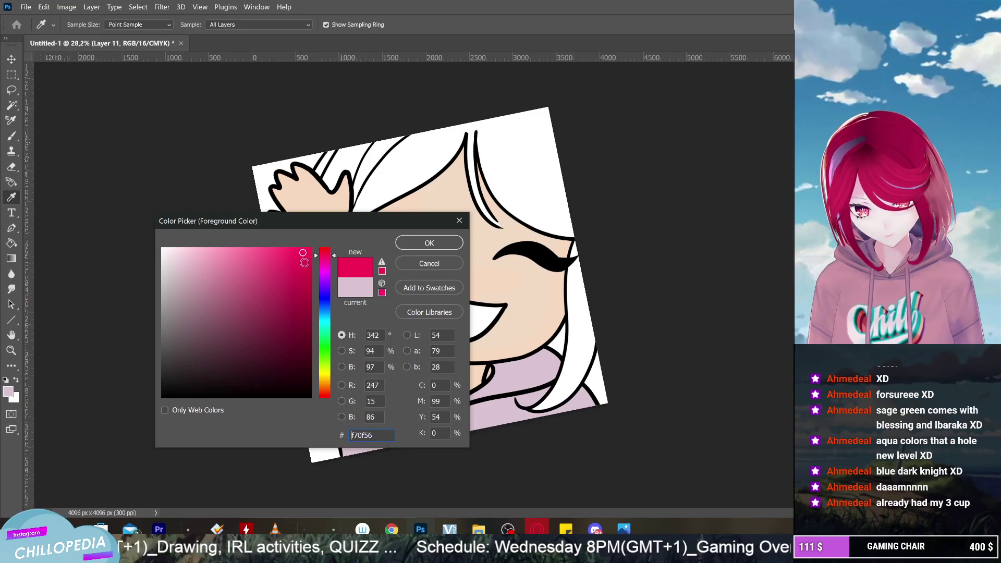
left_click_drag(334, 255, 335, 267)
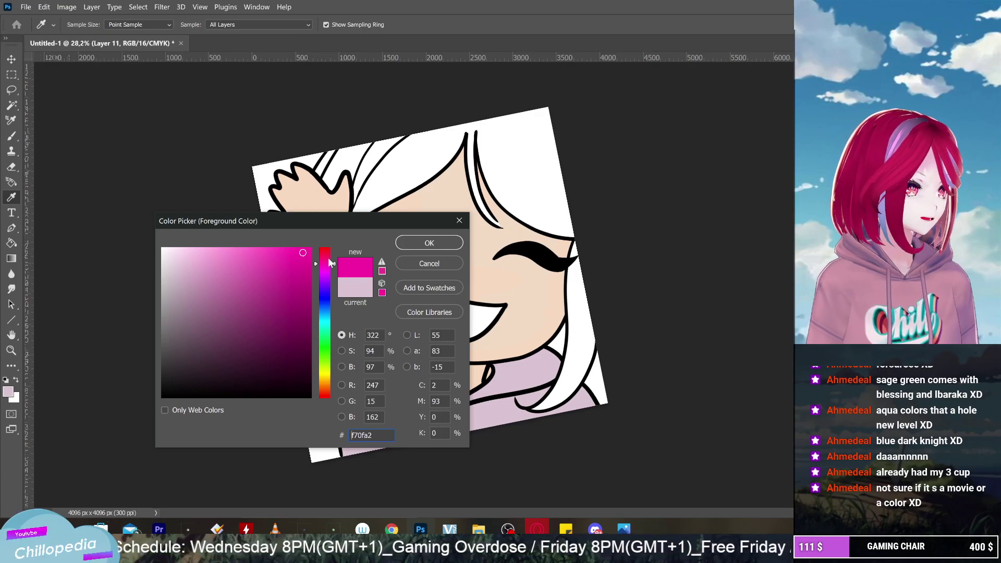
left_click(537, 530)
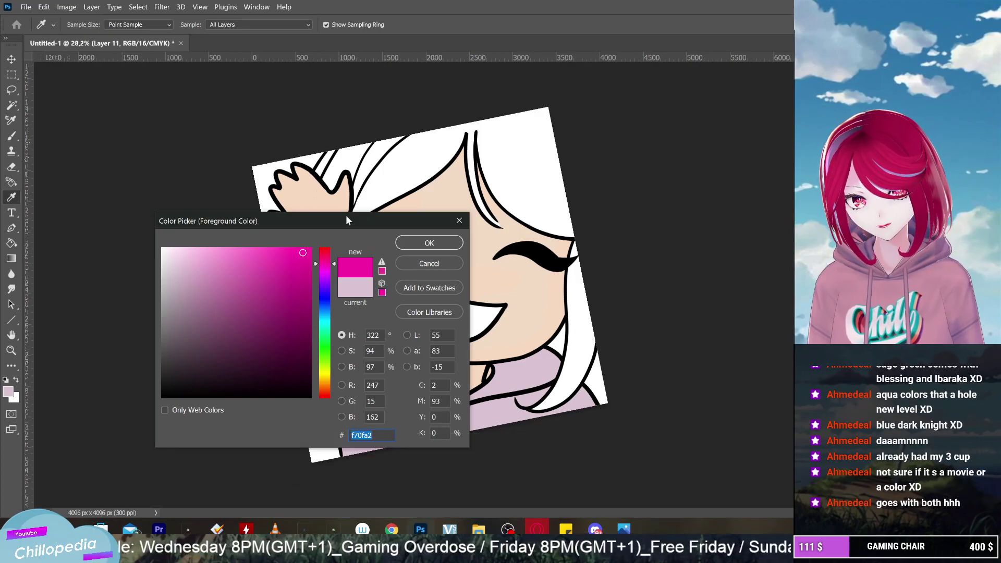
left_click(346, 216)
left_click_drag(387, 216, 456, 121)
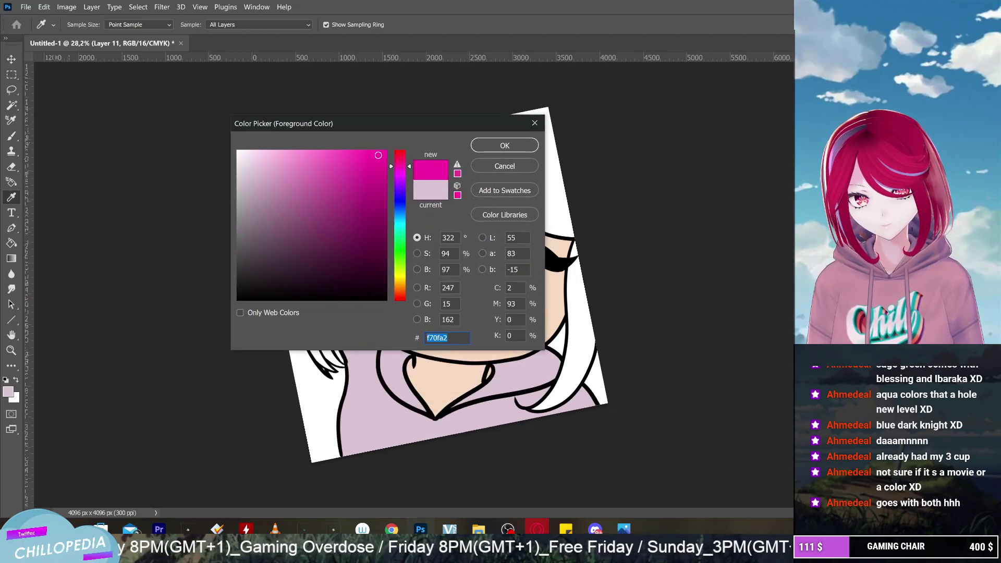
left_click_drag(374, 190, 358, 177)
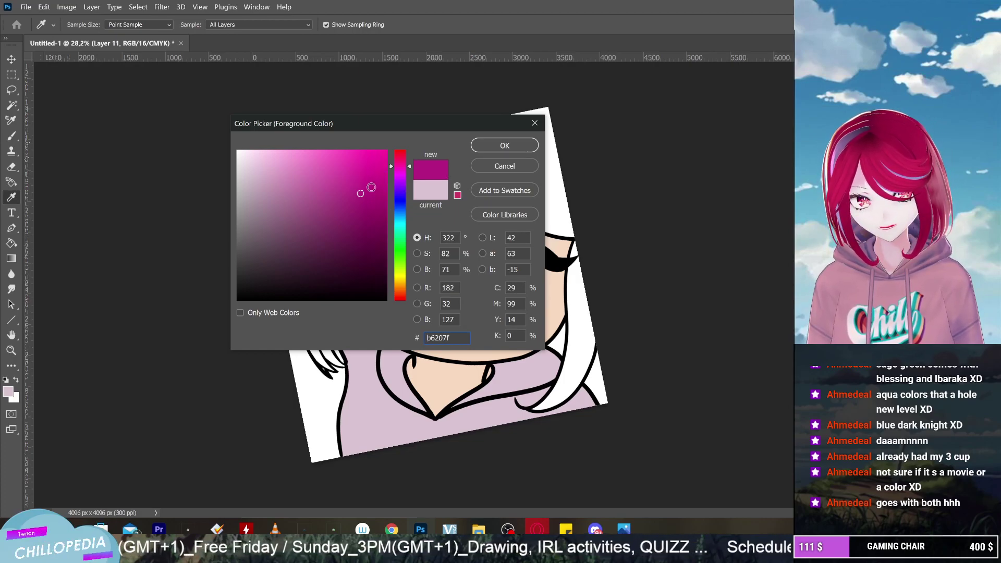
mouse_move(371, 187)
left_mouse_down()
mouse_move(368, 174)
mouse_move(373, 211)
mouse_move(351, 196)
left_mouse_up()
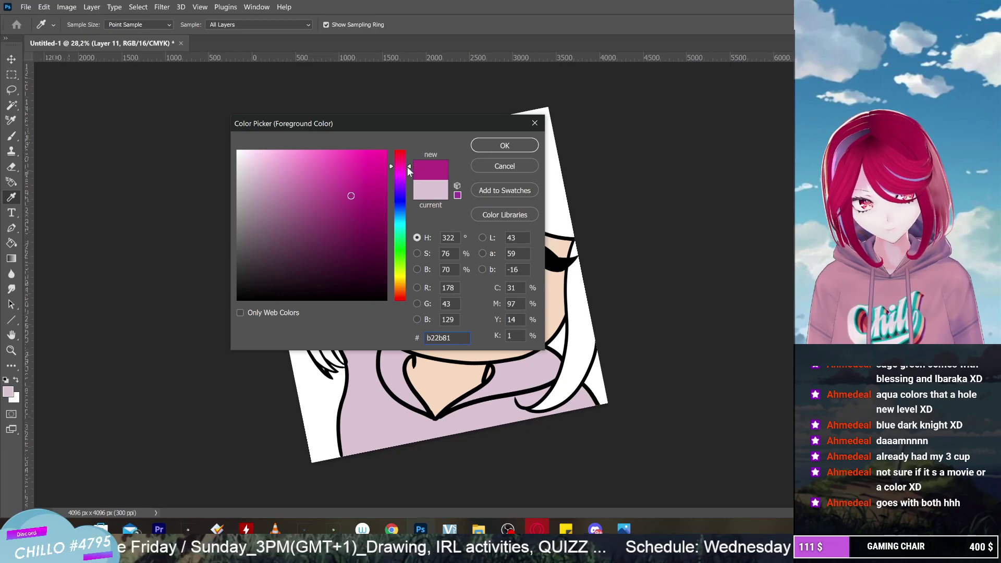
left_click(410, 165)
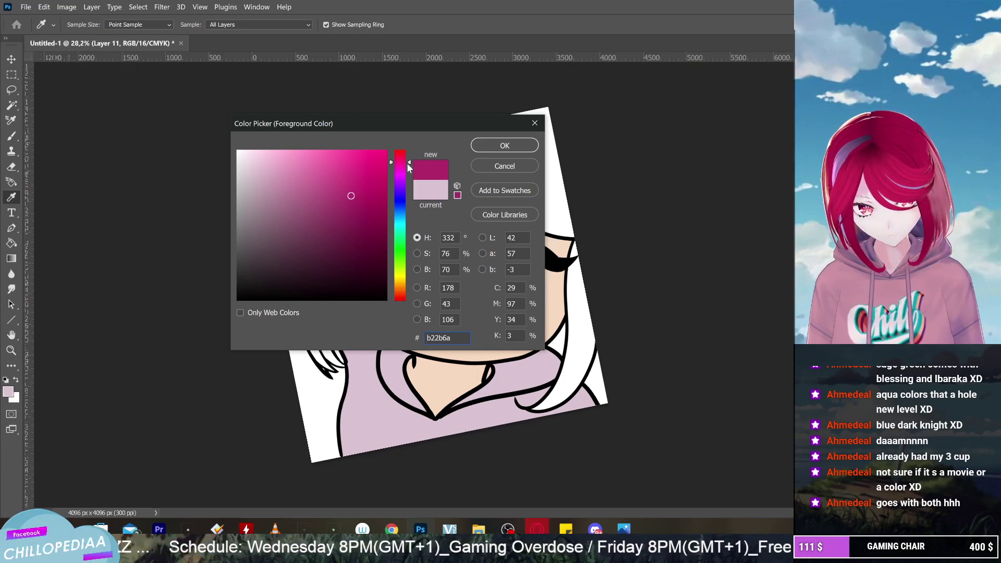
mouse_move(408, 162)
left_mouse_down()
mouse_move(376, 179)
mouse_move(377, 200)
left_mouse_up()
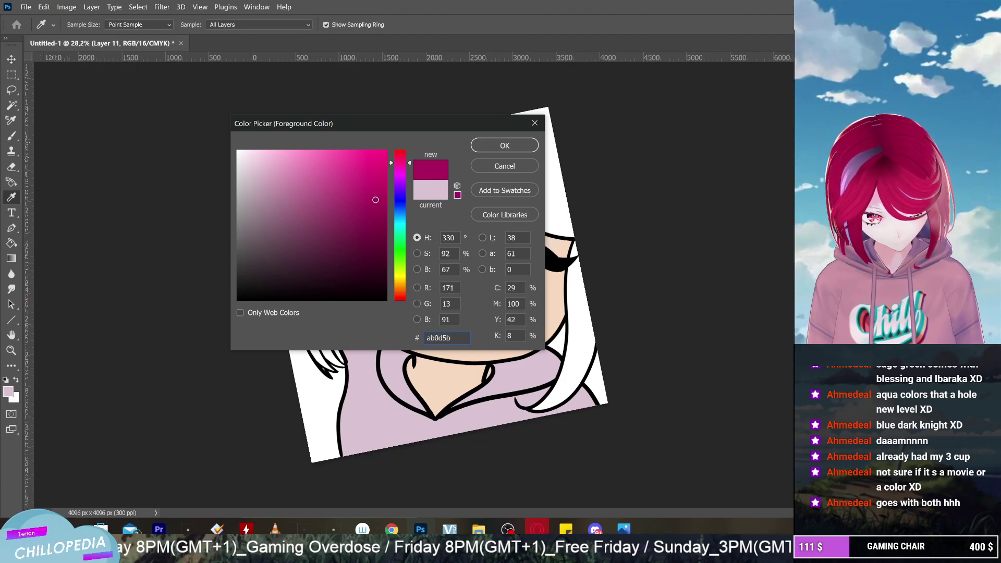
left_click(503, 147)
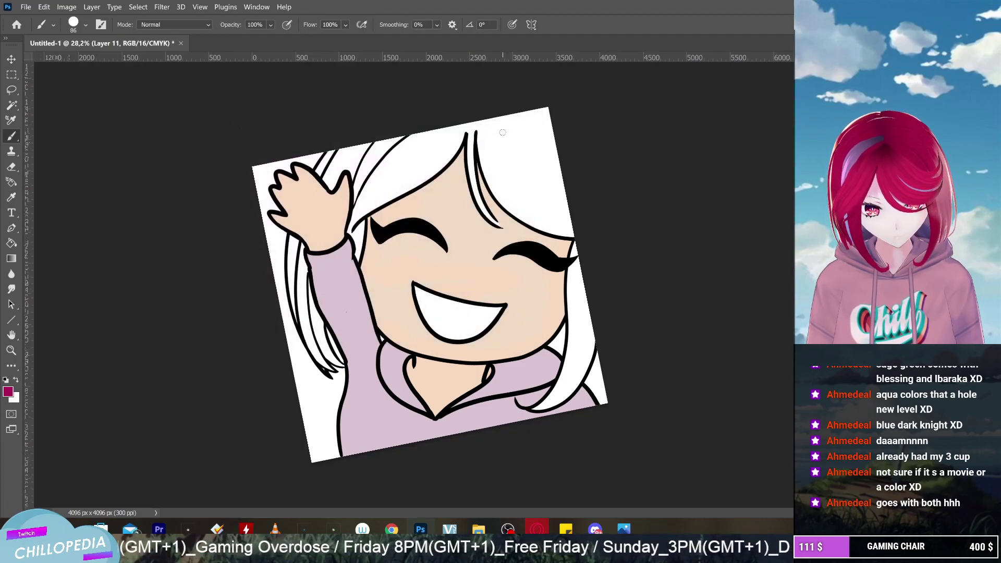
Paint a magenta band on Layer 11 along the lower edge of the swept fringe, from the parting towards the raised hand
mouse_move(443, 146)
left_mouse_down()
mouse_move(413, 172)
mouse_move(459, 126)
mouse_move(404, 180)
mouse_move(469, 124)
mouse_move(423, 173)
mouse_move(463, 135)
mouse_move(420, 178)
left_mouse_up()
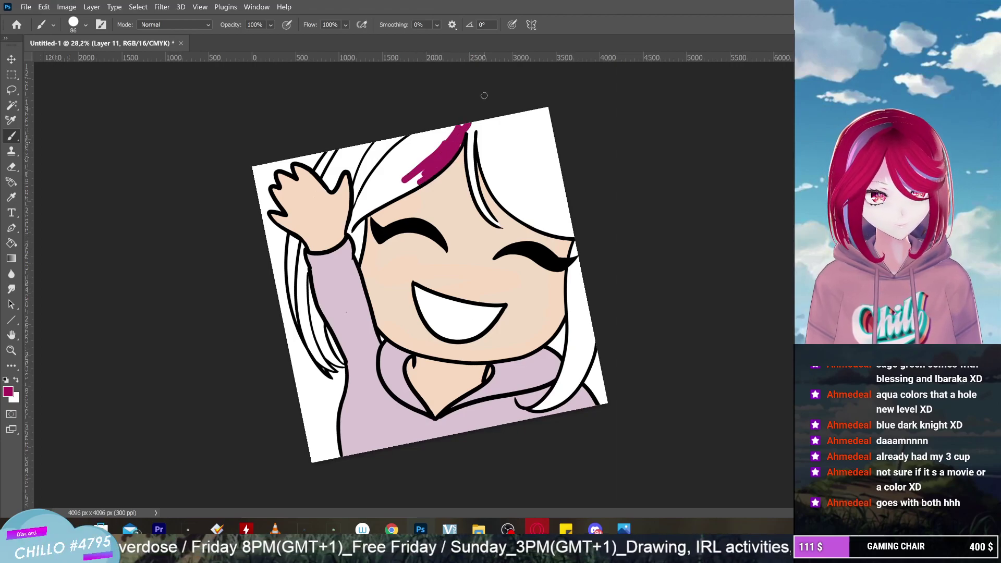
scroll(484, 95, "up", 6)
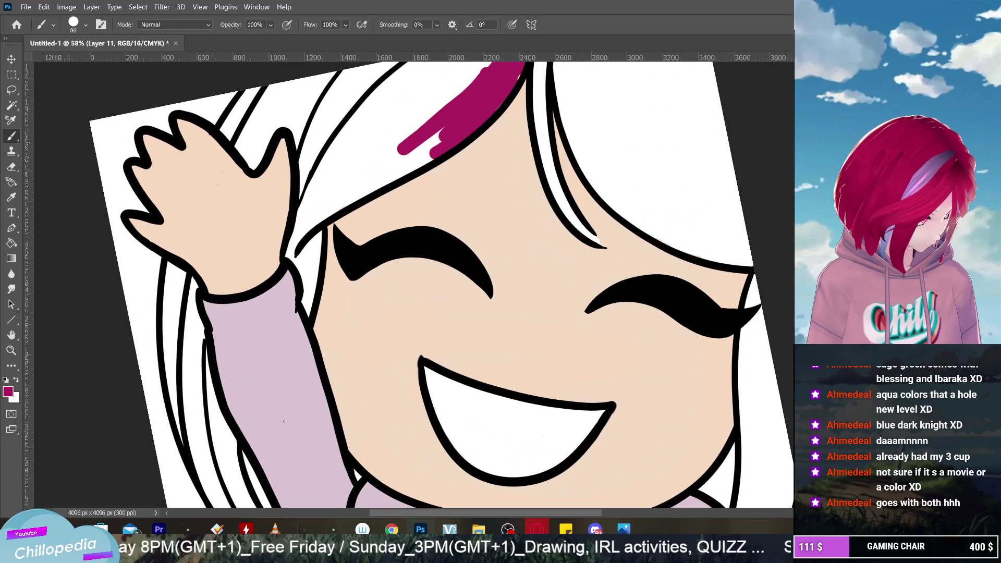
key("alt+bracketleft")
scroll(413, 284, "up", 1)
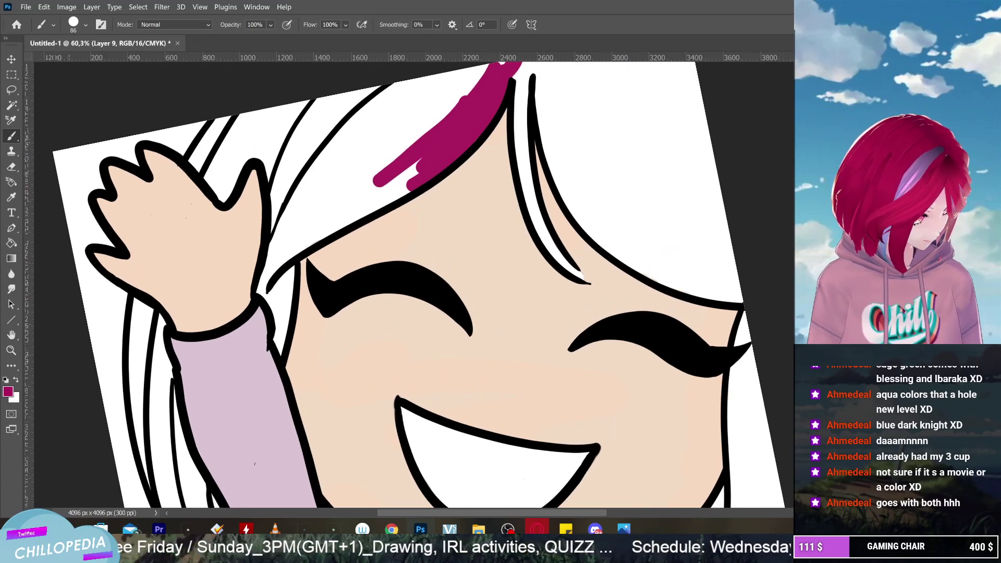
key("alt+bracketright")
key("alt+bracketright")
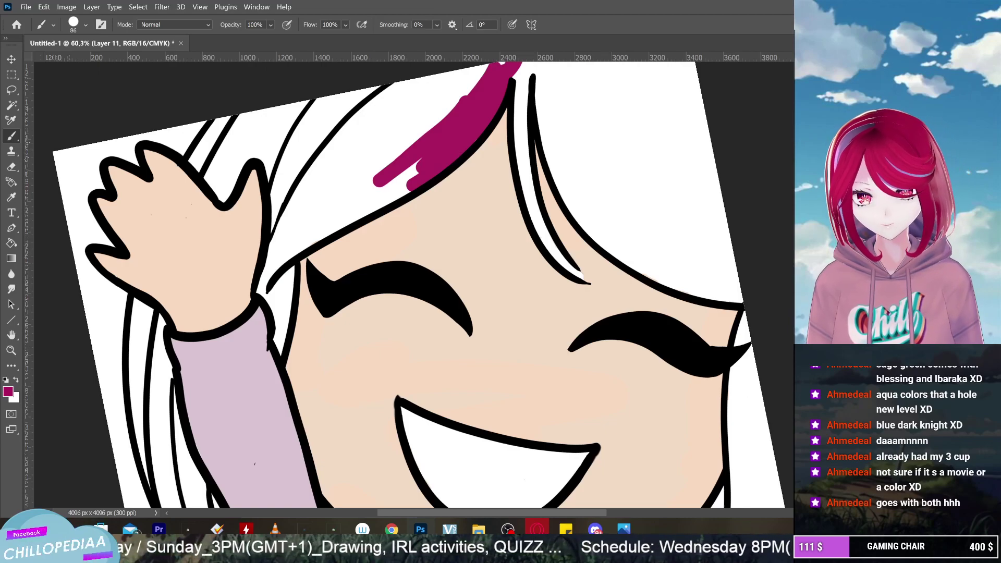
scroll(575, 282, "down", 3)
scroll(522, 148, "up", 2)
mouse_move(516, 102)
left_mouse_down()
mouse_move(462, 137)
mouse_move(444, 166)
mouse_move(472, 153)
mouse_move(443, 182)
mouse_move(432, 215)
mouse_move(364, 246)
mouse_move(393, 235)
mouse_move(310, 288)
mouse_move(327, 265)
left_mouse_up()
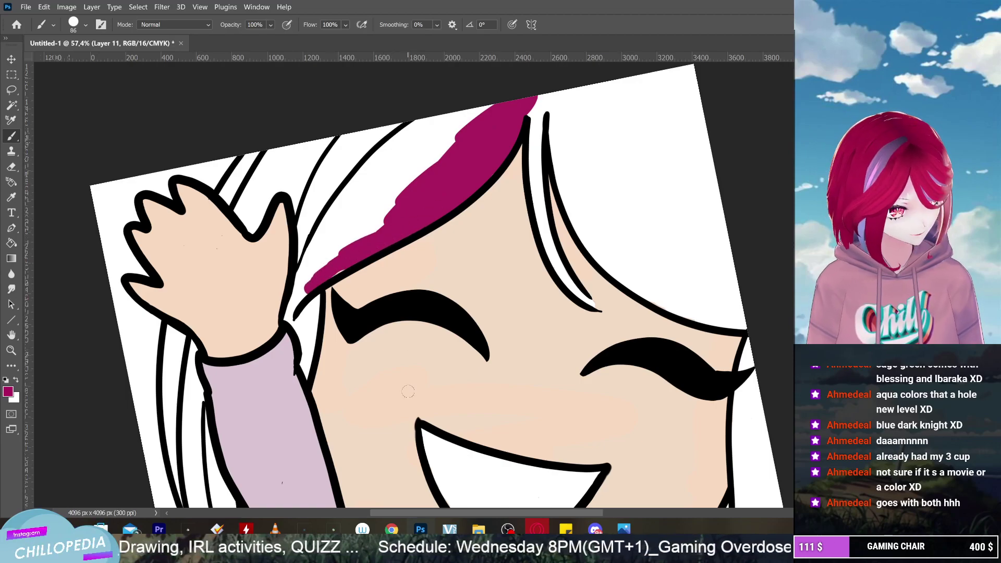
Try filling the rest of the swept fringe and the small lock beside the raised wrist with magenta on Layer 9
key("alt+bracketleft")
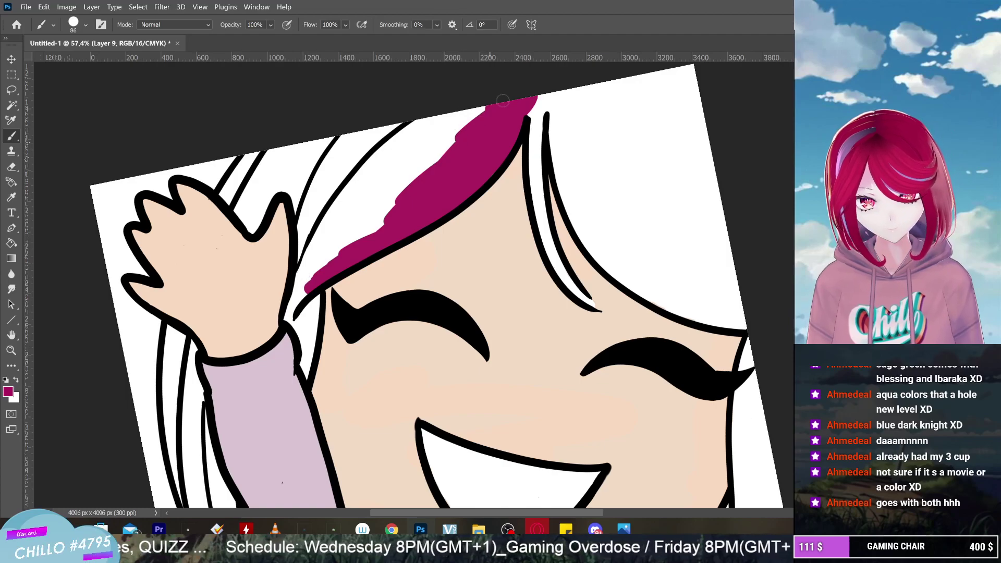
mouse_move(503, 101)
left_mouse_down()
mouse_move(353, 249)
mouse_move(409, 163)
mouse_move(491, 108)
mouse_move(452, 108)
mouse_move(401, 135)
mouse_move(473, 115)
mouse_move(485, 98)
mouse_move(378, 189)
mouse_move(374, 165)
left_mouse_up()
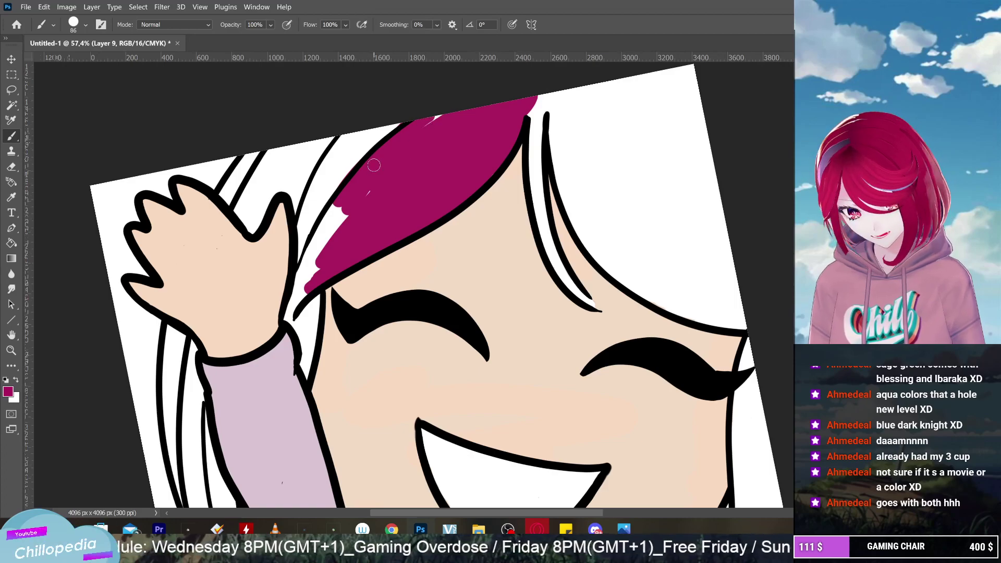
key("ctrl+z")
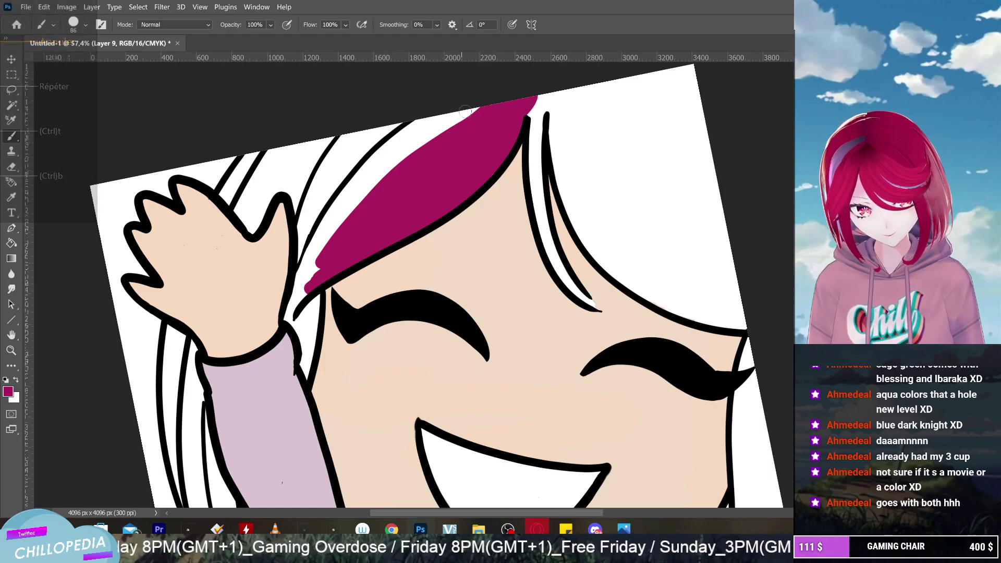
mouse_move(462, 107)
left_mouse_down()
mouse_move(412, 152)
mouse_move(444, 113)
mouse_move(401, 130)
mouse_move(326, 243)
mouse_move(330, 219)
mouse_move(336, 210)
mouse_move(300, 282)
mouse_move(331, 244)
left_mouse_up()
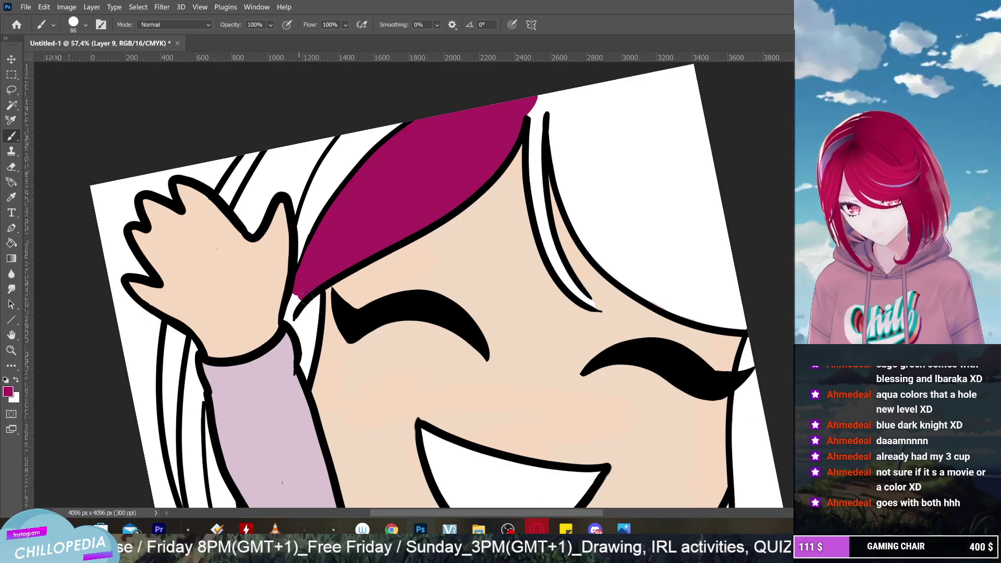
mouse_move(306, 290)
left_mouse_down()
mouse_move(304, 312)
mouse_move(313, 305)
mouse_move(310, 327)
mouse_move(314, 317)
mouse_move(305, 376)
mouse_move(297, 292)
mouse_move(298, 334)
left_mouse_up()
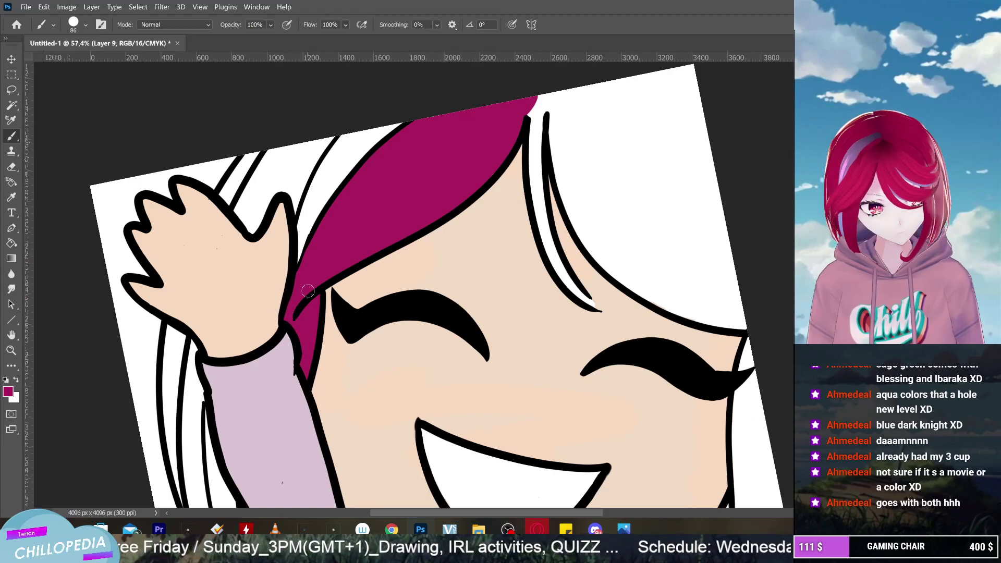
Try painting the thin hair strand below the parting magenta down to its tip, undoing one stray white stroke
scroll(308, 291, "down", 3)
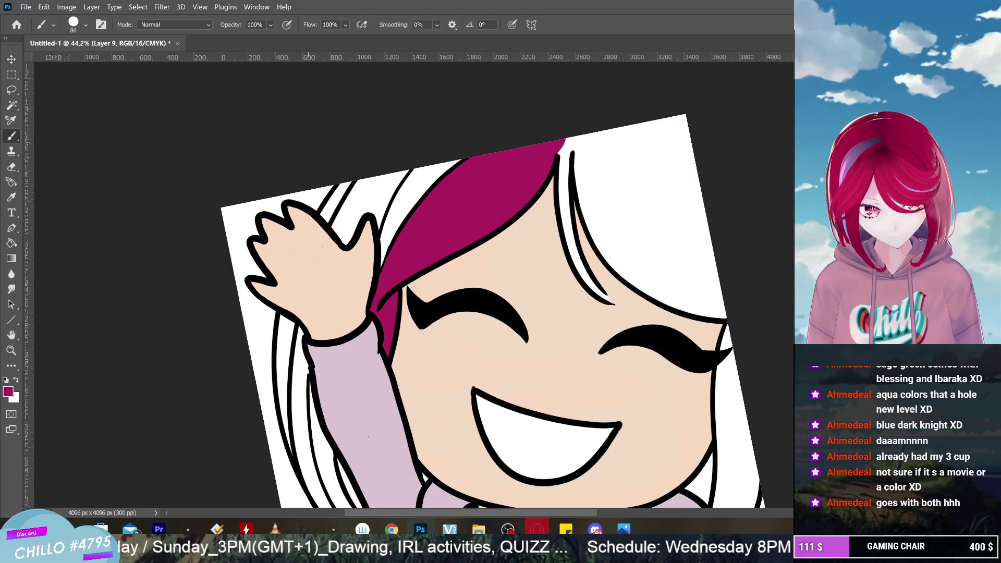
scroll(396, 285, "up", 2)
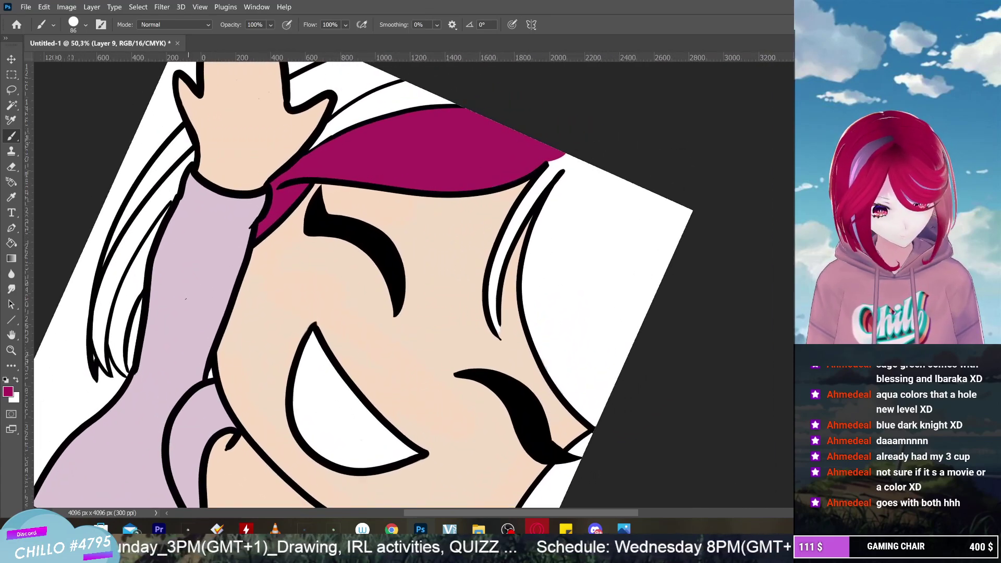
scroll(516, 260, "up", 5)
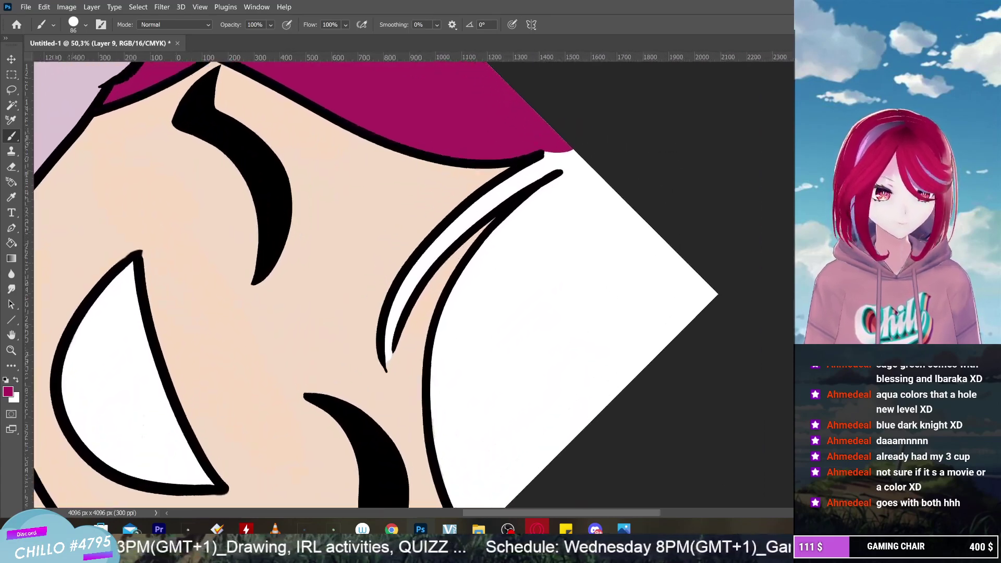
mouse_move(532, 164)
left_mouse_down()
mouse_move(556, 144)
mouse_move(592, 144)
mouse_move(570, 155)
mouse_move(596, 147)
mouse_move(489, 185)
left_mouse_up()
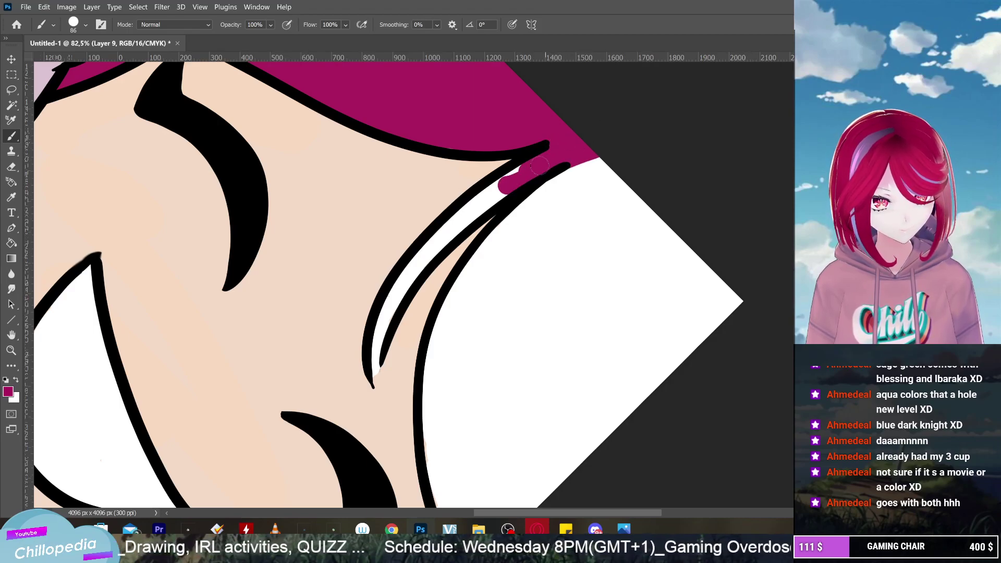
mouse_move(539, 165)
left_mouse_down()
mouse_move(471, 203)
mouse_move(482, 189)
mouse_move(397, 280)
mouse_move(421, 261)
mouse_move(398, 296)
mouse_move(408, 267)
mouse_move(371, 365)
left_mouse_up()
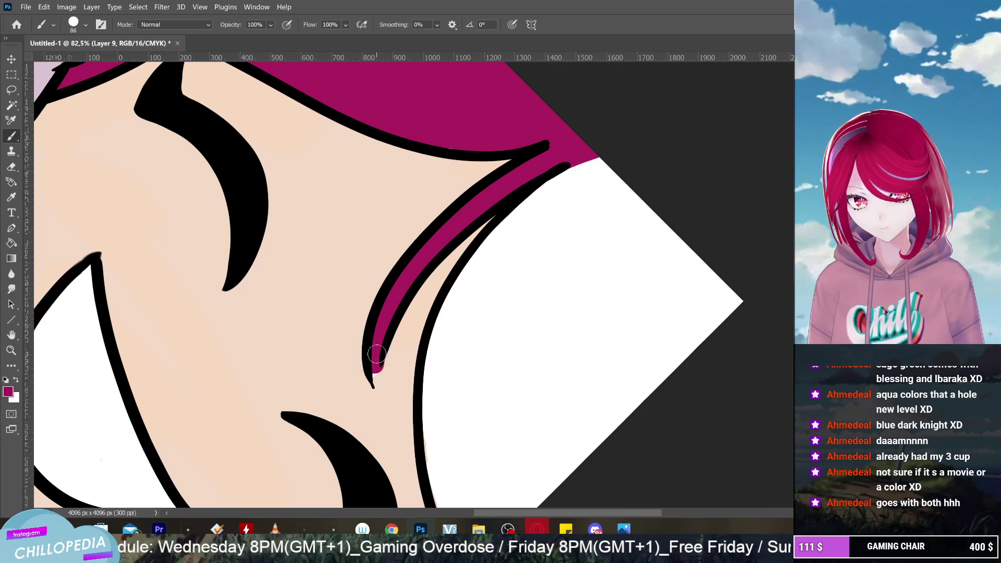
left_click_drag(371, 362, 375, 360)
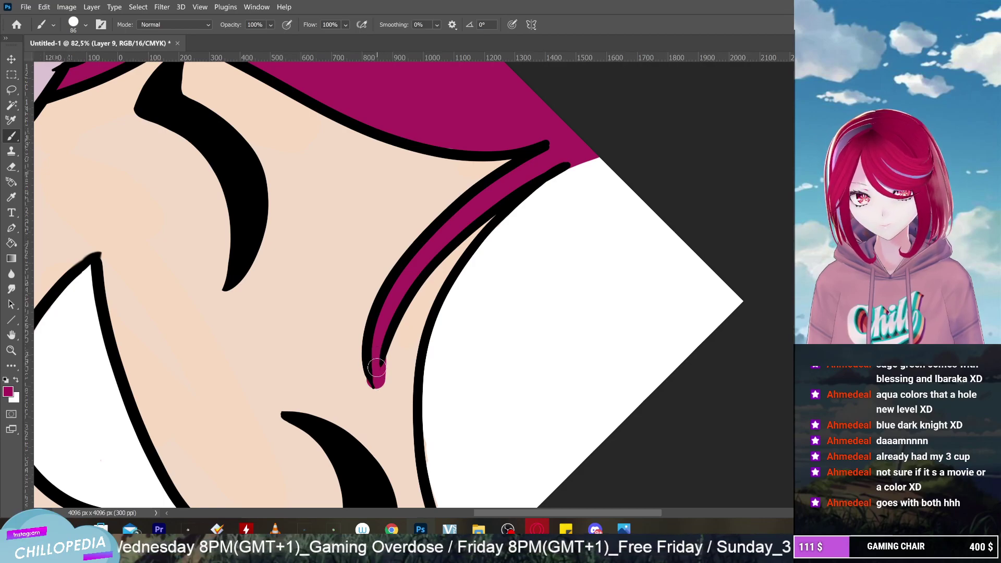
scroll(377, 368, "up", 5)
left_click_drag(407, 282, 389, 338)
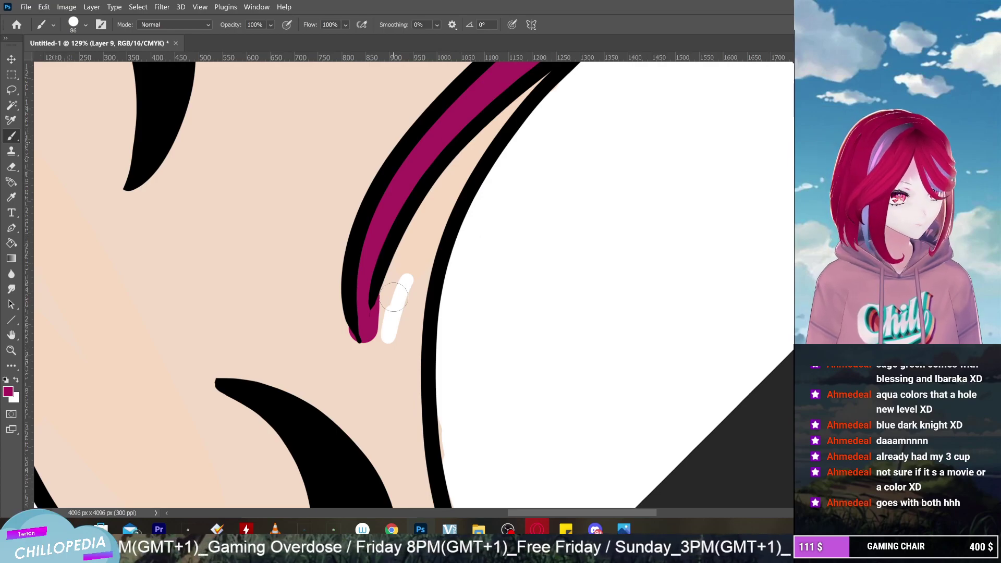
key("ctrl+z")
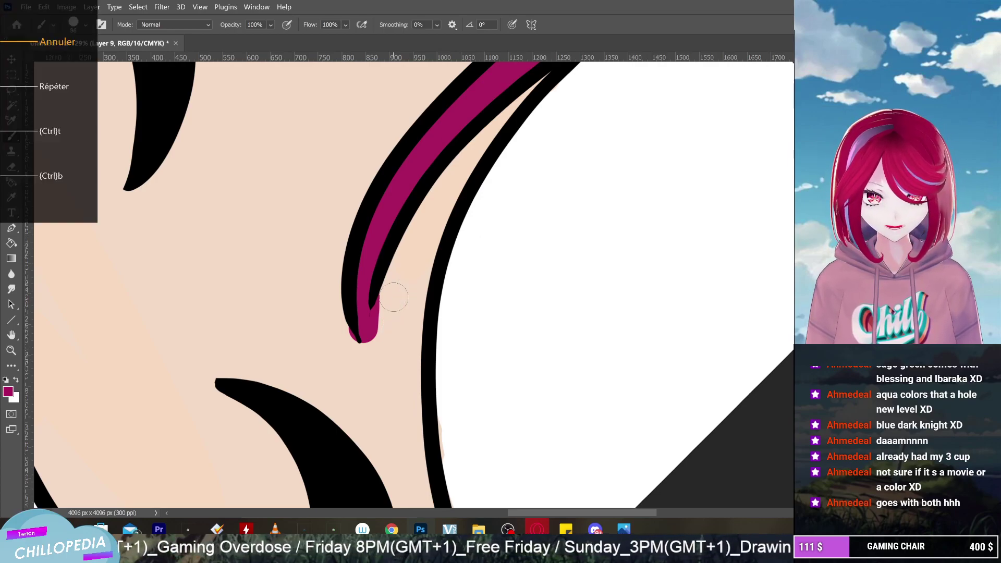
Undo the magenta strokes made on Layer 9, back to the band along the fringe's lower edge on Layer 11
scroll(394, 298, "down", 4)
key("ctrl+z")
key("ctrl+z")
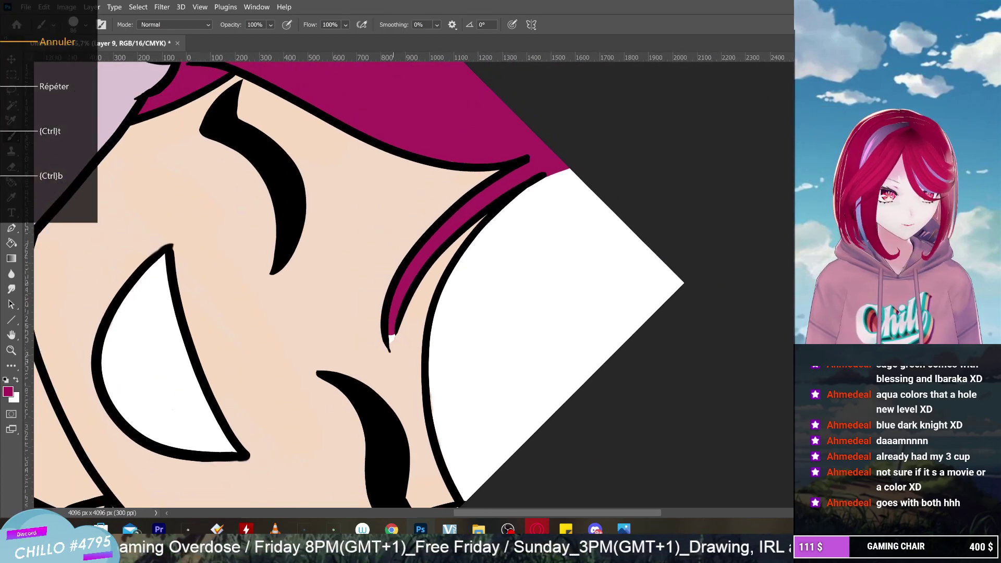
mouse_move(391, 338)
left_mouse_down()
mouse_move(399, 302)
mouse_move(461, 211)
mouse_move(501, 182)
mouse_move(563, 162)
mouse_move(554, 156)
left_mouse_up()
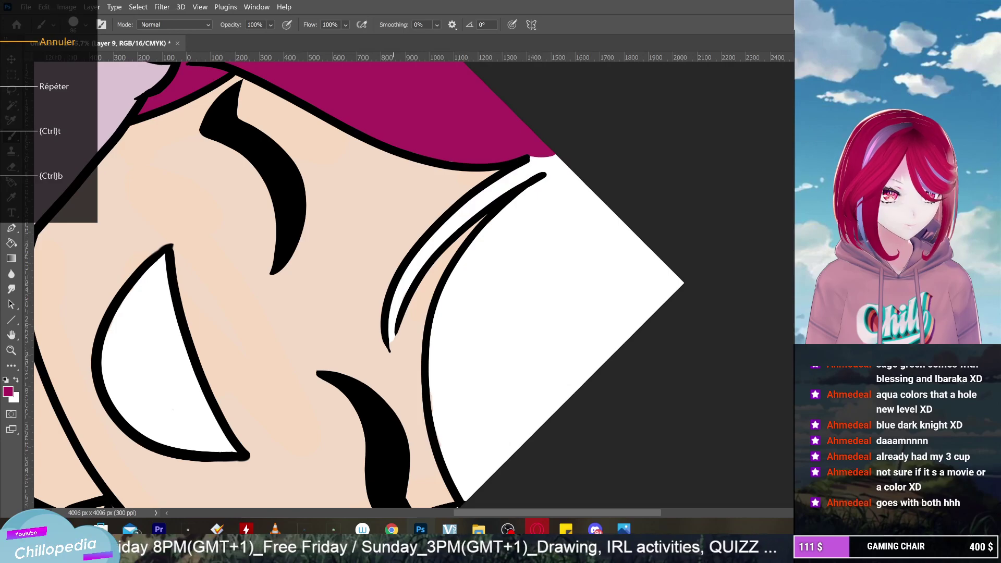
scroll(543, 367, "down", 2)
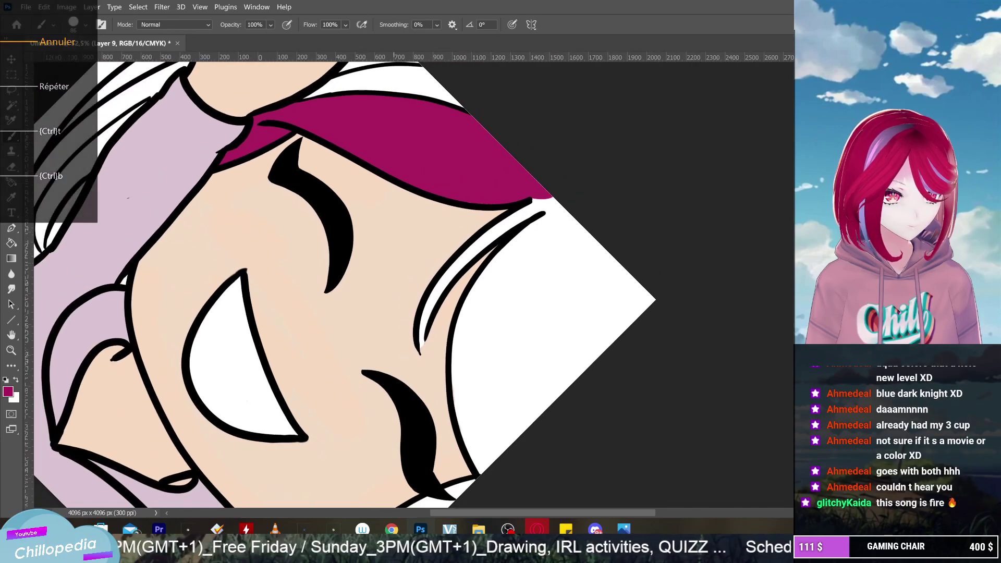
key("ctrl+z")
key("ctrl+z")
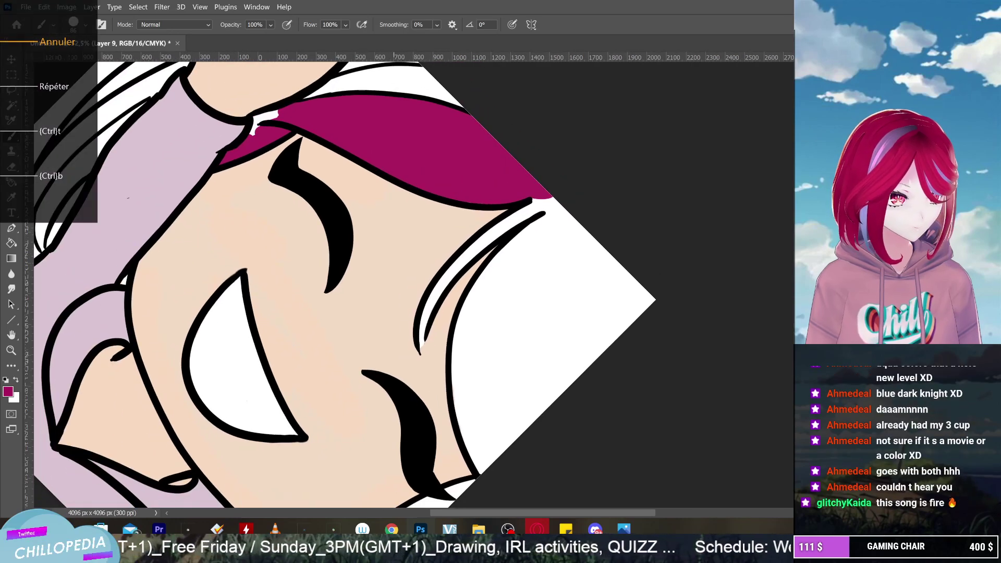
left_click_drag(223, 161, 282, 127)
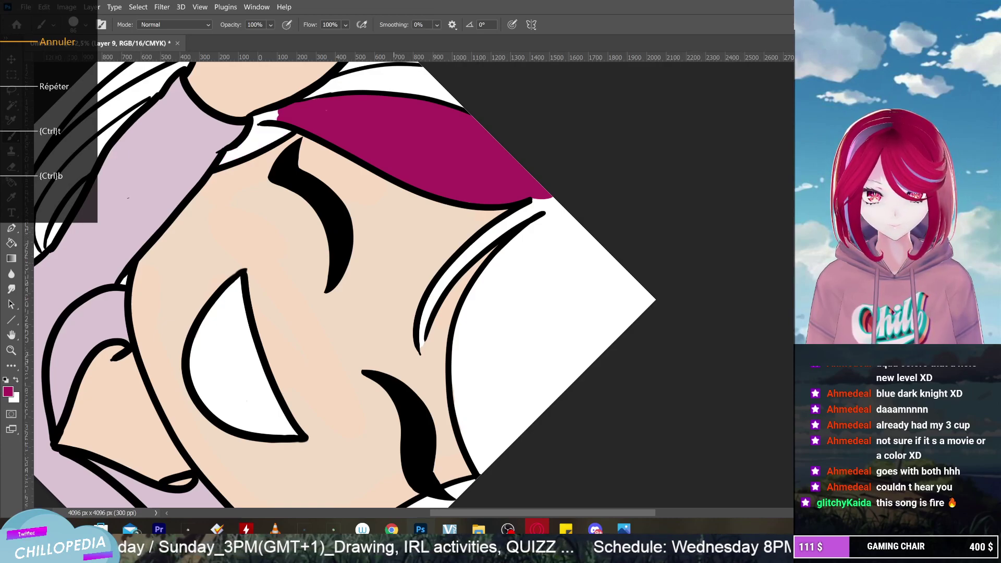
key("ctrl+z")
key("ctrl+z")
key("ctrl+z")
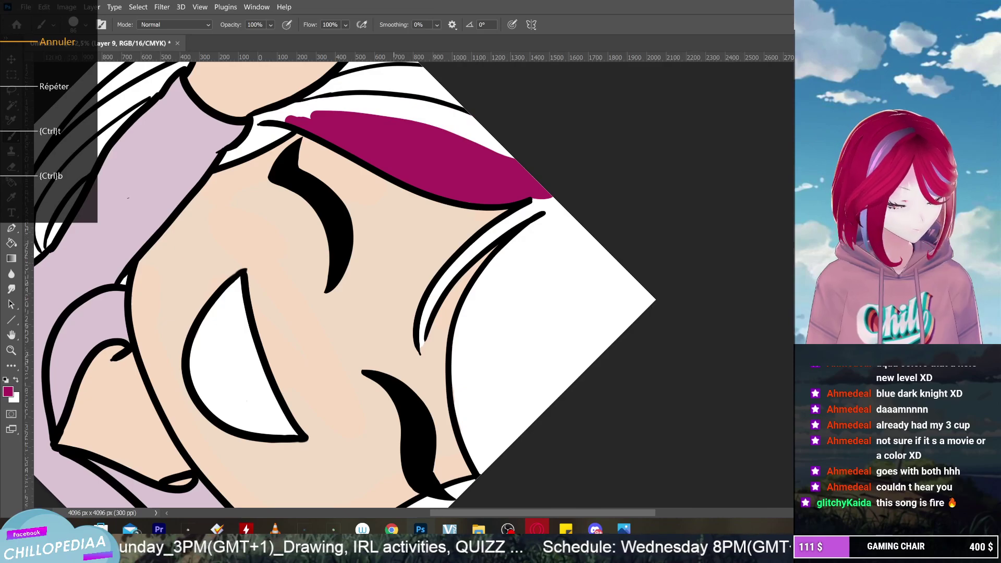
left_click_drag(313, 112, 522, 165)
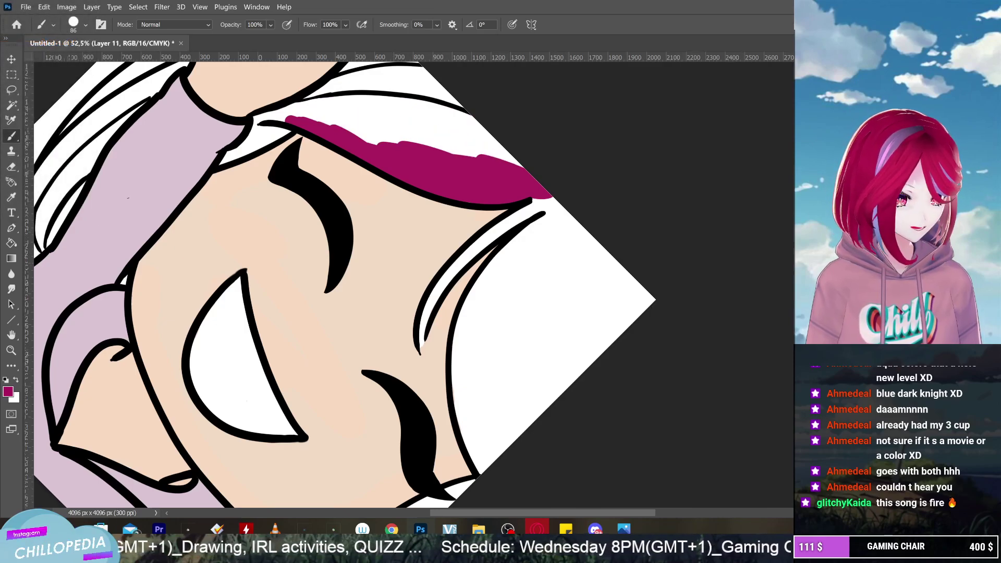
Change the foreground colour to the redder magenta ab0f46 with hue 339°
left_click_drag(365, 261, 411, 320)
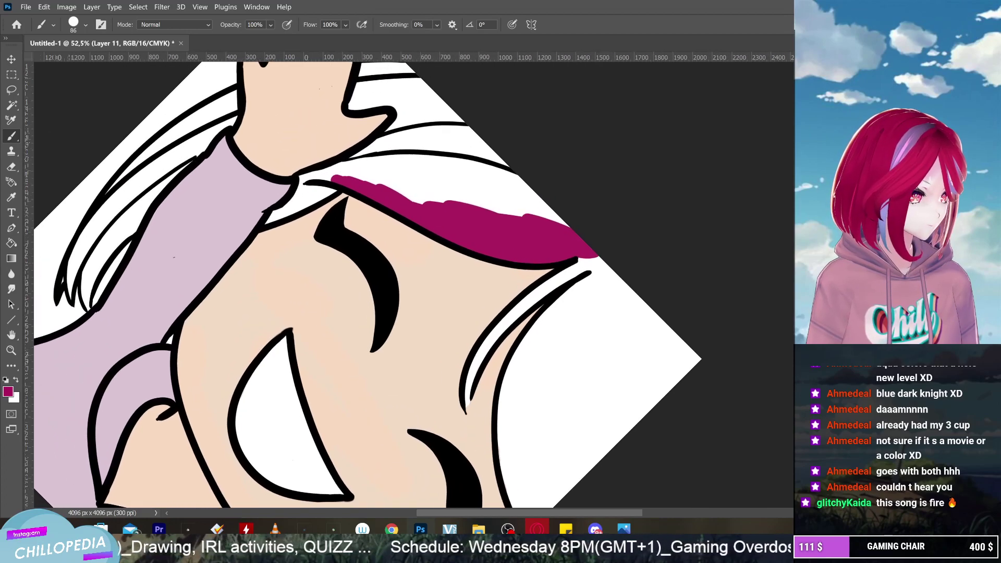
left_click_drag(347, 197, 375, 303)
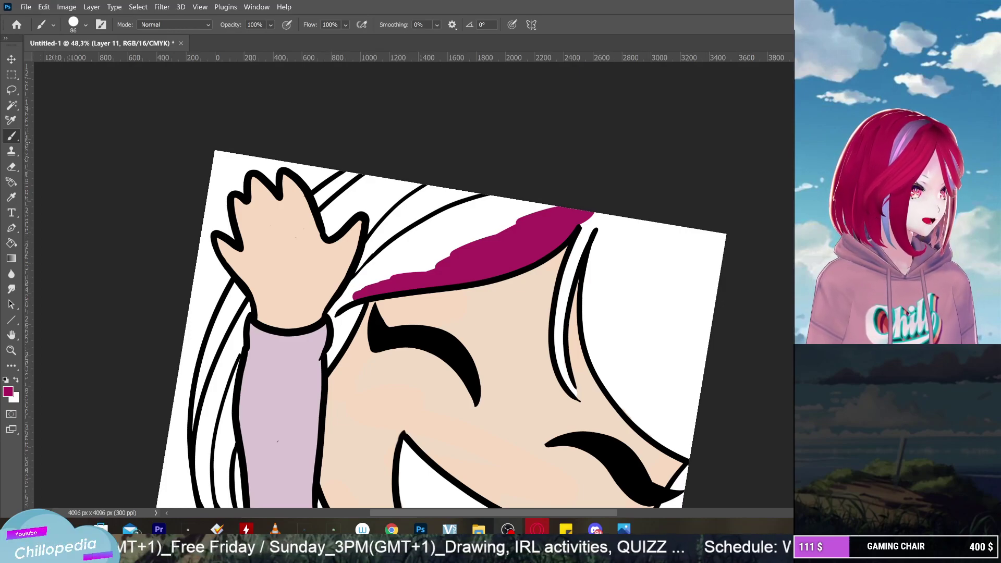
left_click(9, 392)
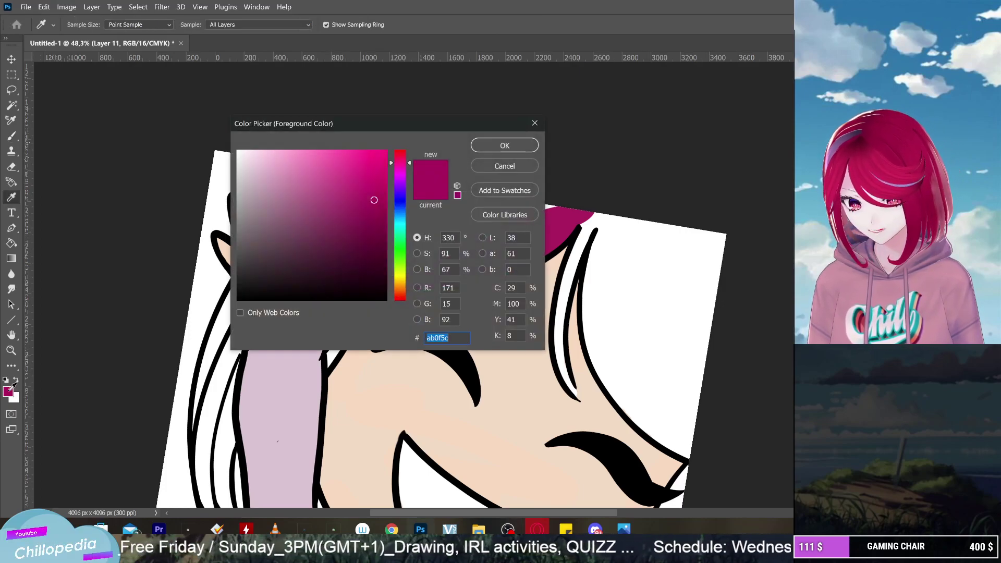
left_click(401, 166)
left_click_drag(401, 165, 402, 163)
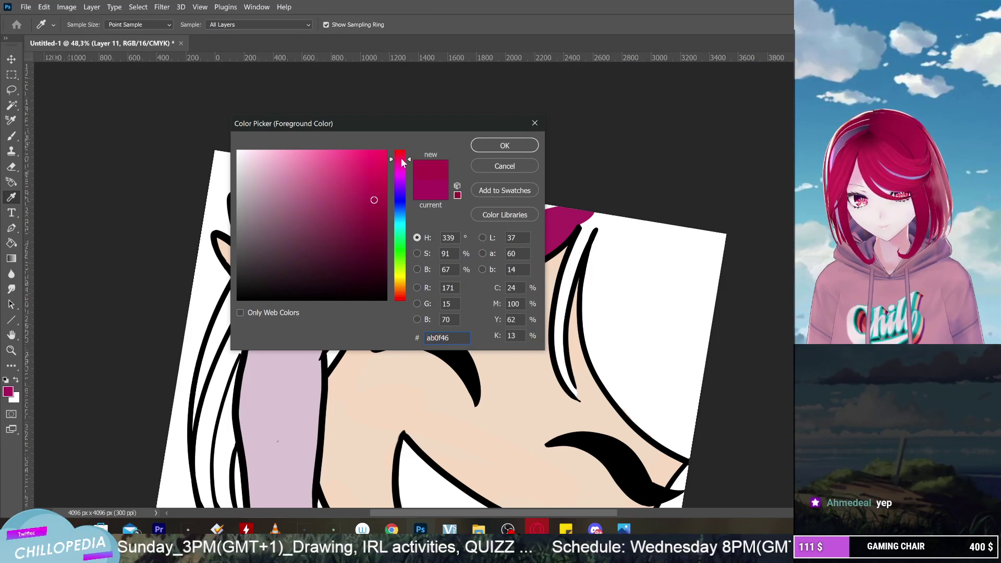
left_click(499, 146)
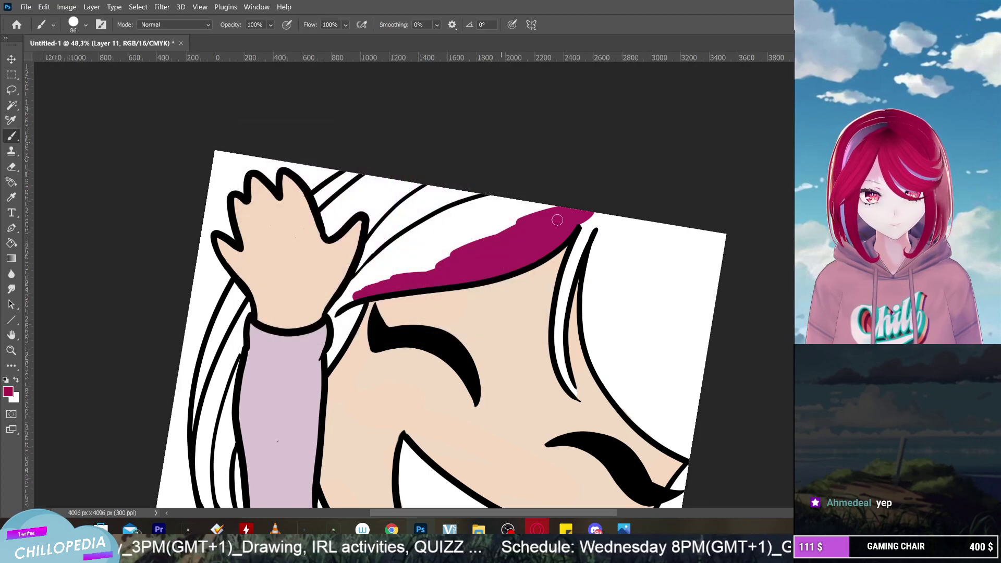
Paint over the magenta band on the swept fringe with the redder ab0f46, starting from the parting
mouse_move(563, 207)
left_mouse_down()
mouse_move(499, 234)
mouse_move(566, 210)
mouse_move(477, 257)
mouse_move(594, 208)
mouse_move(545, 242)
left_mouse_up()
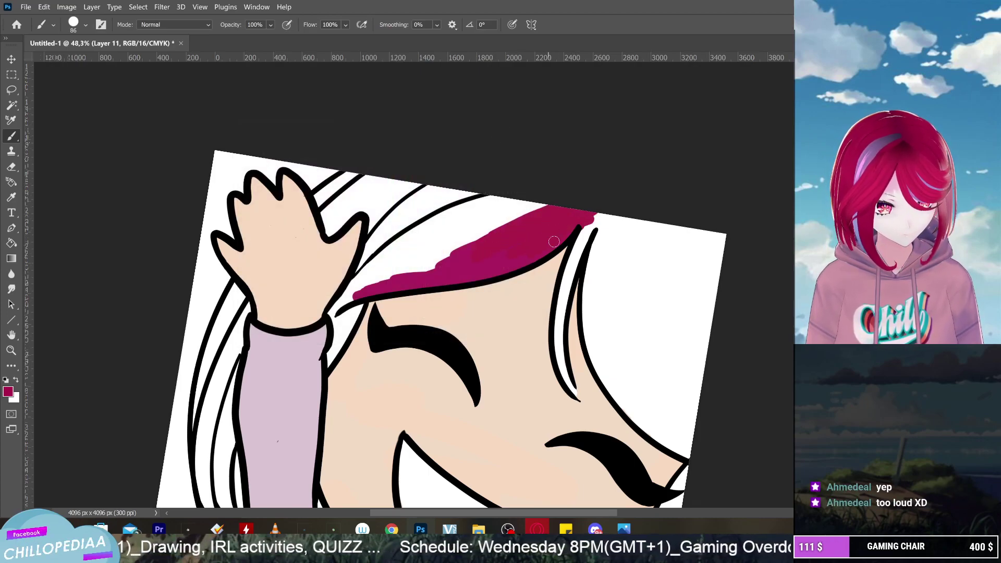
left_click_drag(468, 272, 506, 249)
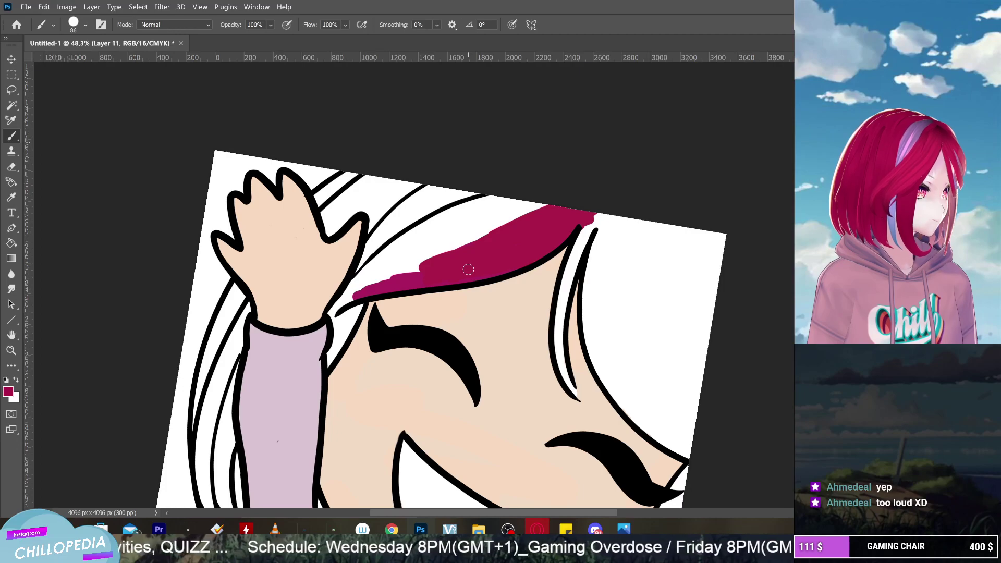
scroll(468, 269, "down", 3)
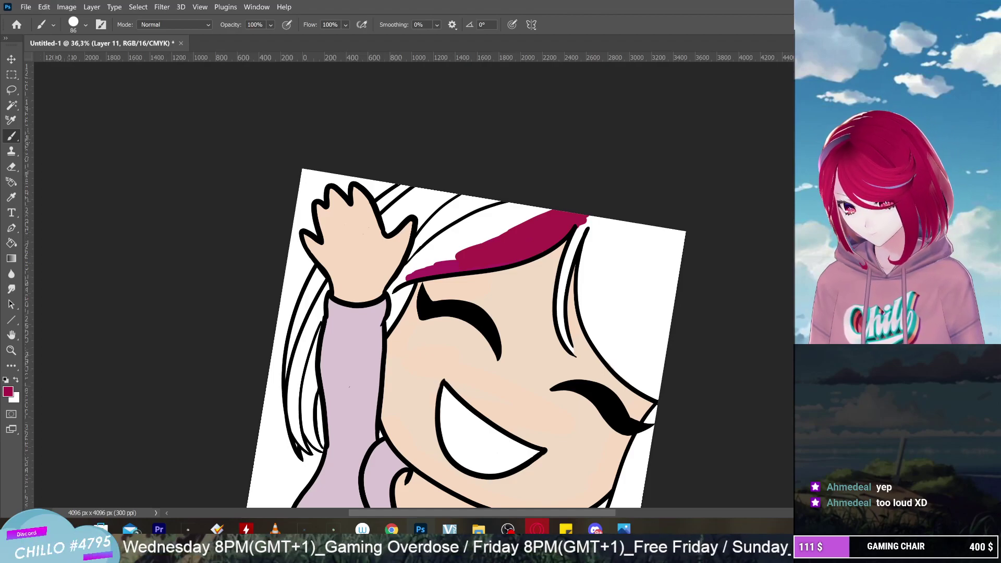
Change the foreground colour to the slightly more purple magenta ab0f55 with hue 333°
left_click(11, 391)
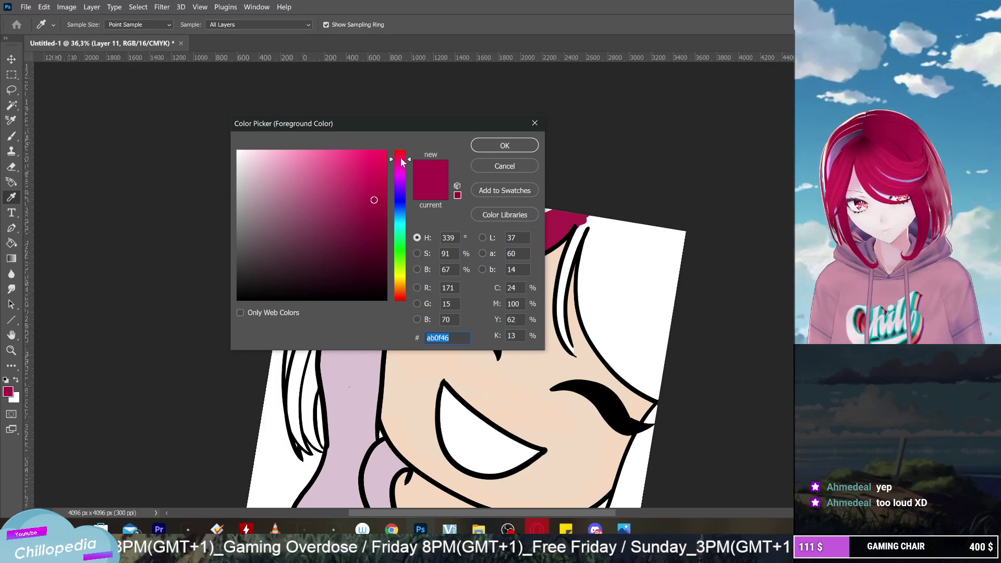
left_click_drag(401, 158, 399, 161)
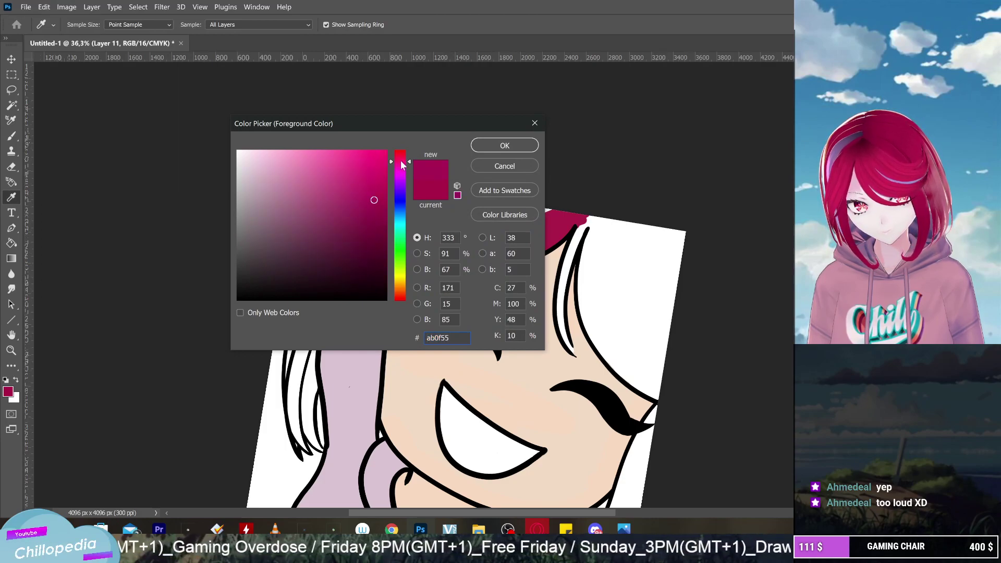
left_click(504, 146)
Repaint the fringe band with ab0f55 and fill the whole lowest fringe section up to the first strand line
left_click_drag(477, 244, 560, 212)
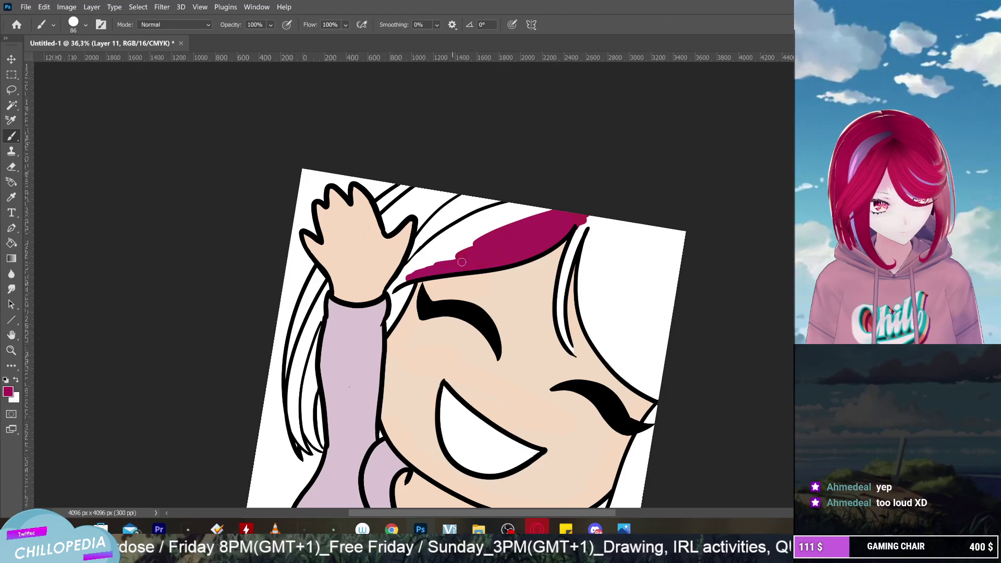
left_click_drag(464, 246, 438, 259)
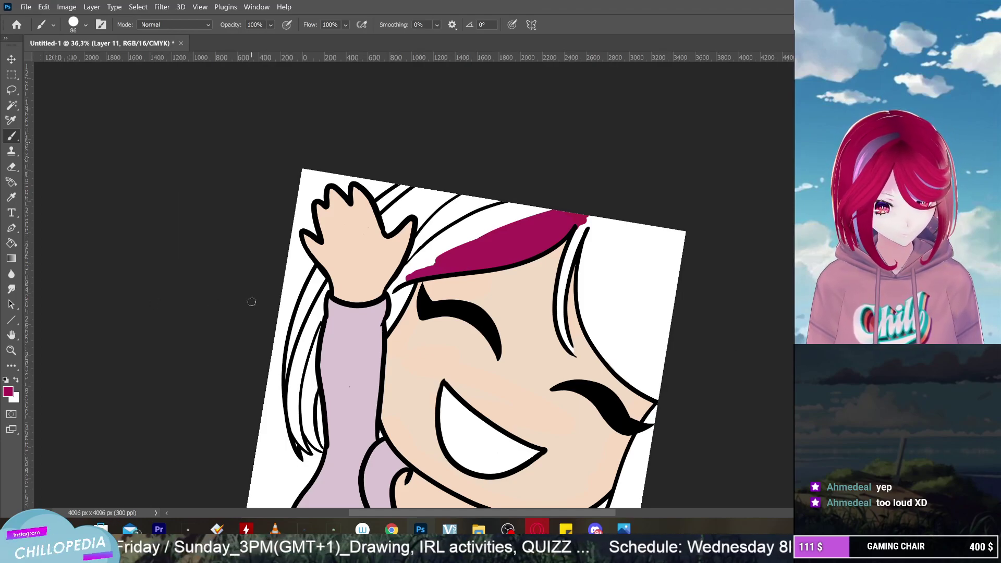
scroll(528, 131, "up", 3)
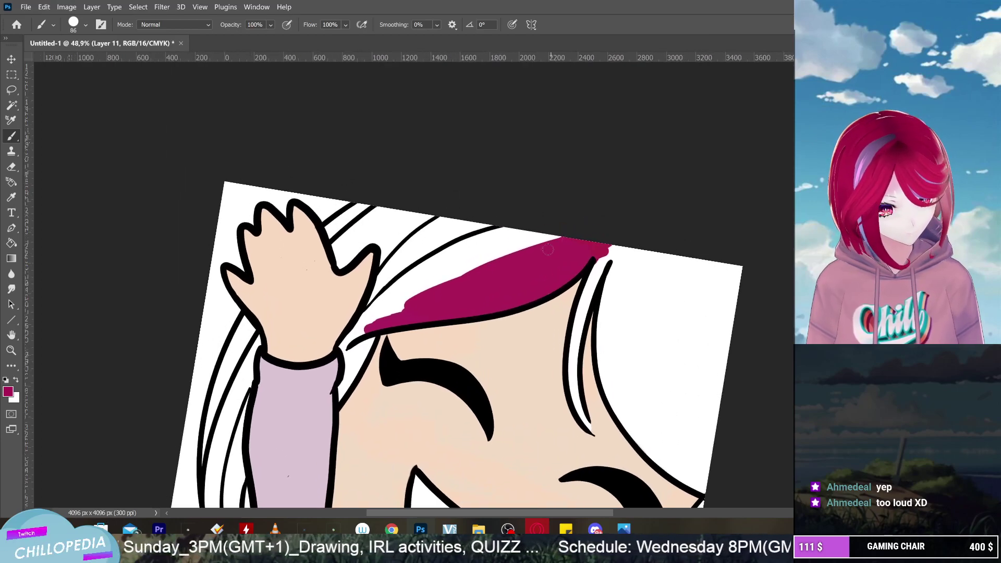
mouse_move(548, 250)
left_mouse_down()
mouse_move(489, 258)
mouse_move(496, 250)
mouse_move(505, 253)
mouse_move(435, 287)
mouse_move(423, 281)
mouse_move(462, 251)
mouse_move(473, 255)
mouse_move(478, 231)
mouse_move(423, 259)
mouse_move(389, 296)
mouse_move(416, 296)
left_mouse_up()
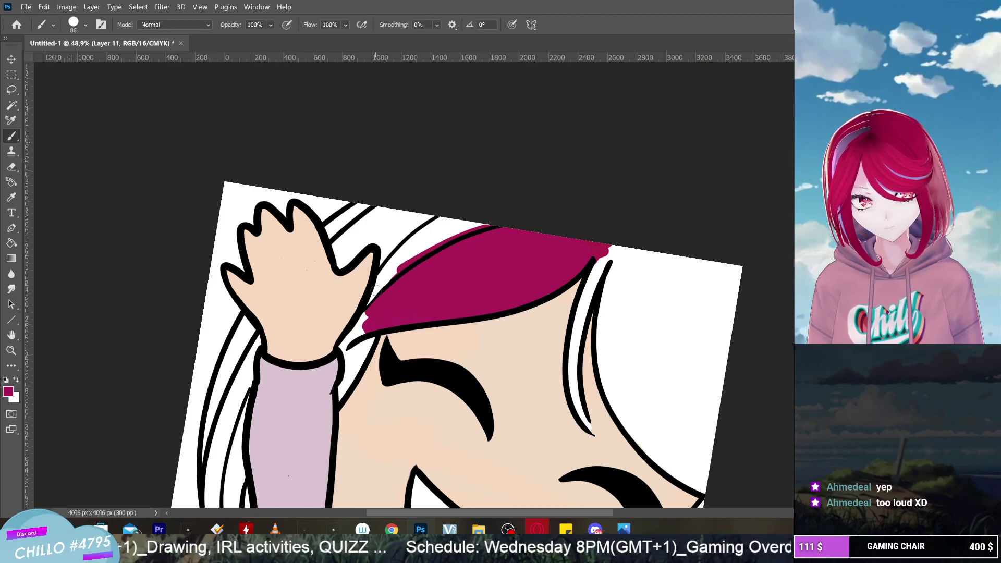
Fill the fringe's tip beside the wrist and the narrow hair wedge between the sleeve cuff and the face with magenta on Layer 11
scroll(365, 422, "up", 6)
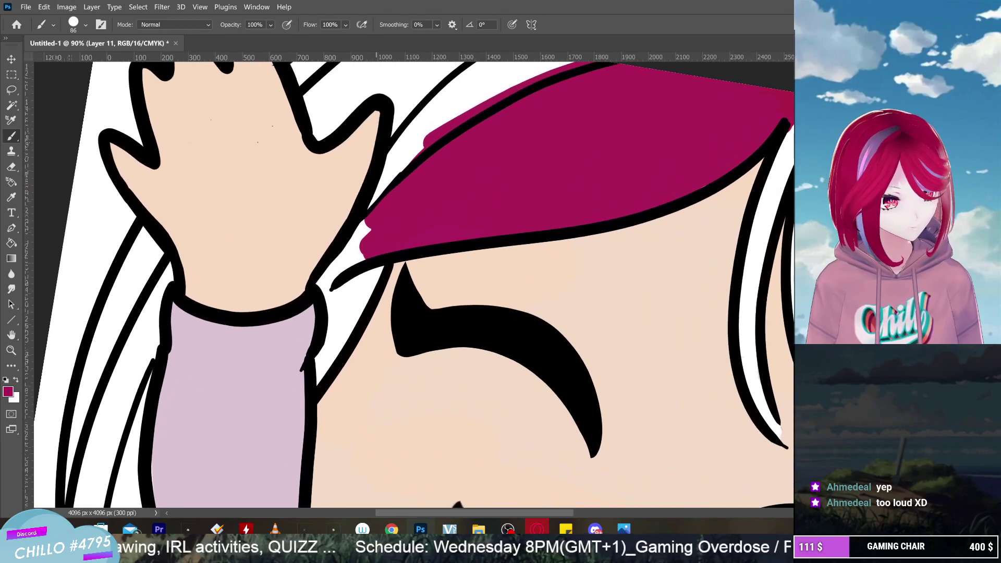
mouse_move(360, 246)
left_mouse_down()
mouse_move(373, 278)
mouse_move(345, 339)
mouse_move(354, 310)
mouse_move(339, 308)
mouse_move(367, 228)
mouse_move(322, 282)
mouse_move(335, 308)
left_mouse_up()
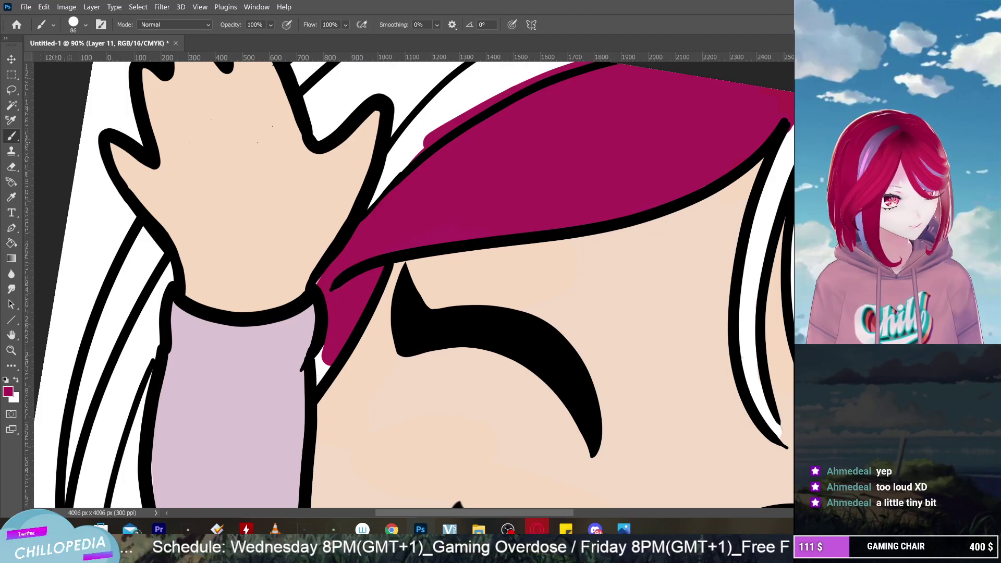
key("alt+[")
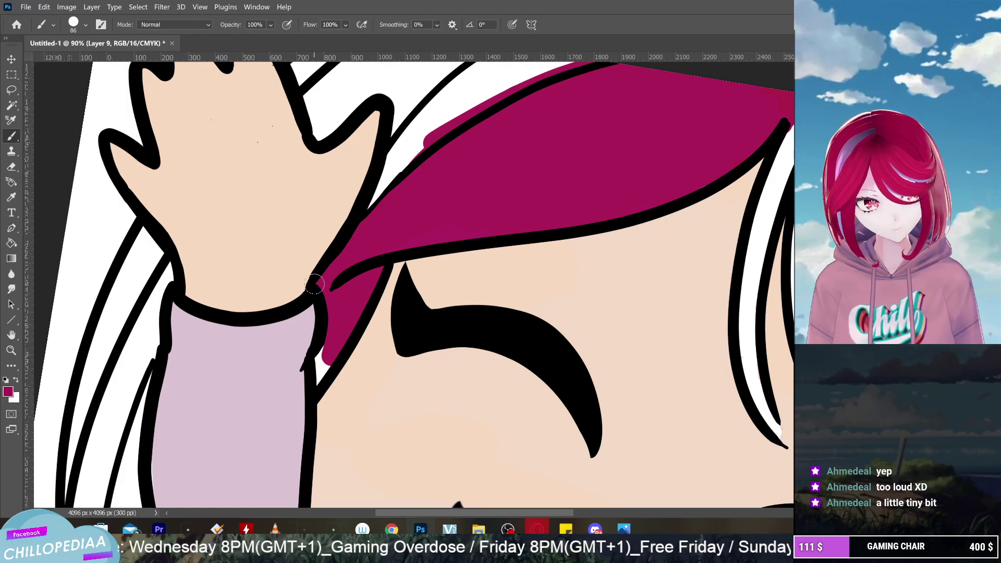
key("alt+]")
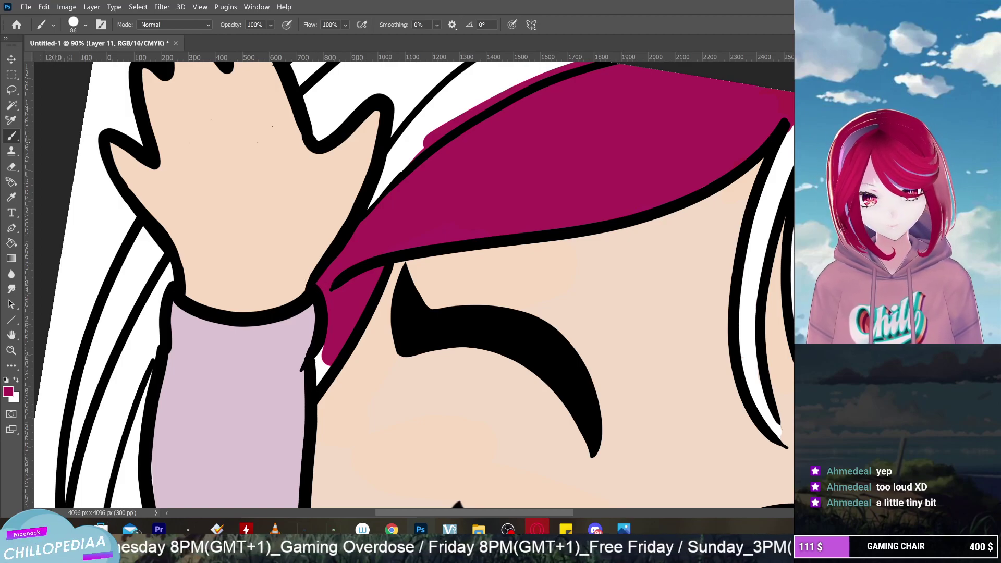
left_click_drag(326, 352, 316, 382)
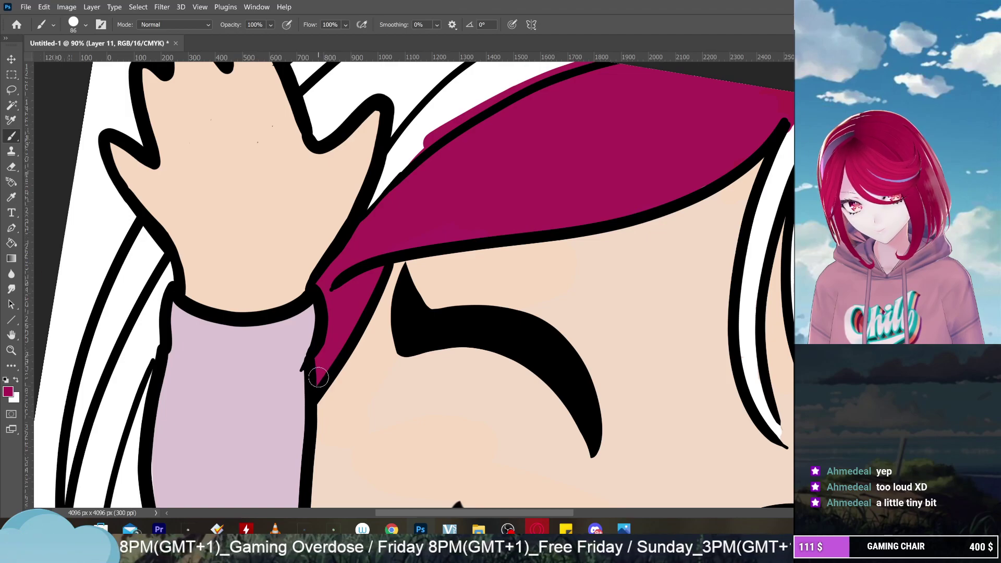
Paint the remaining hair strands above the fringe magenta, up to the canvas edge and around the raised hand
scroll(414, 285, "down", 4)
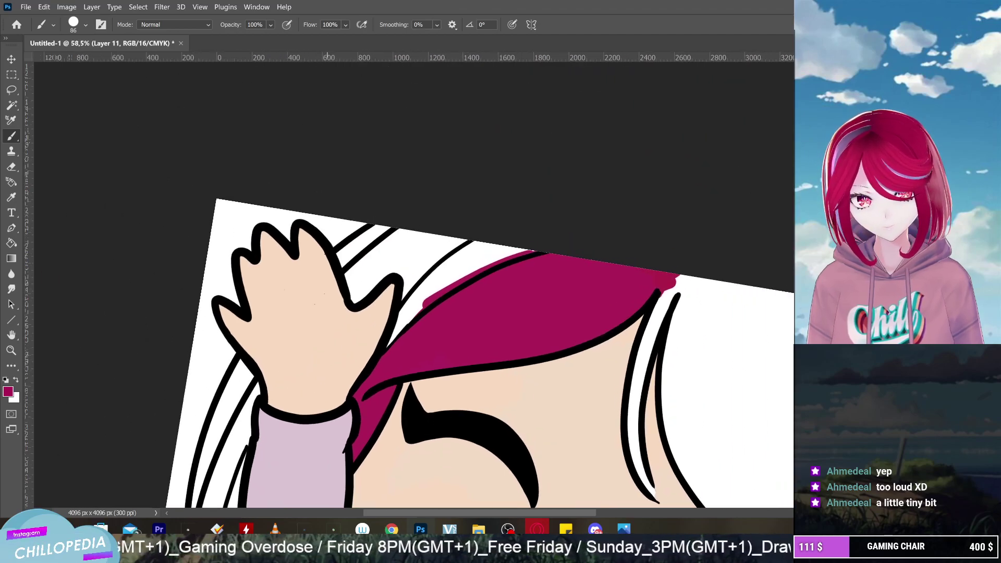
scroll(522, 289, "up", 3)
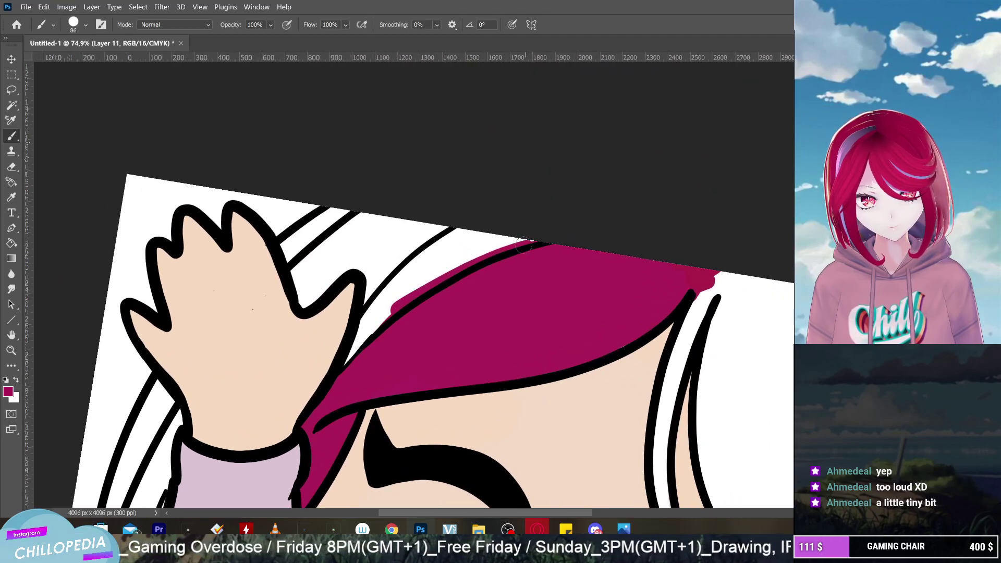
mouse_move(521, 236)
left_mouse_down()
mouse_move(434, 258)
mouse_move(426, 250)
mouse_move(441, 245)
mouse_move(445, 271)
mouse_move(381, 307)
mouse_move(375, 332)
mouse_move(372, 311)
mouse_move(338, 384)
left_mouse_up()
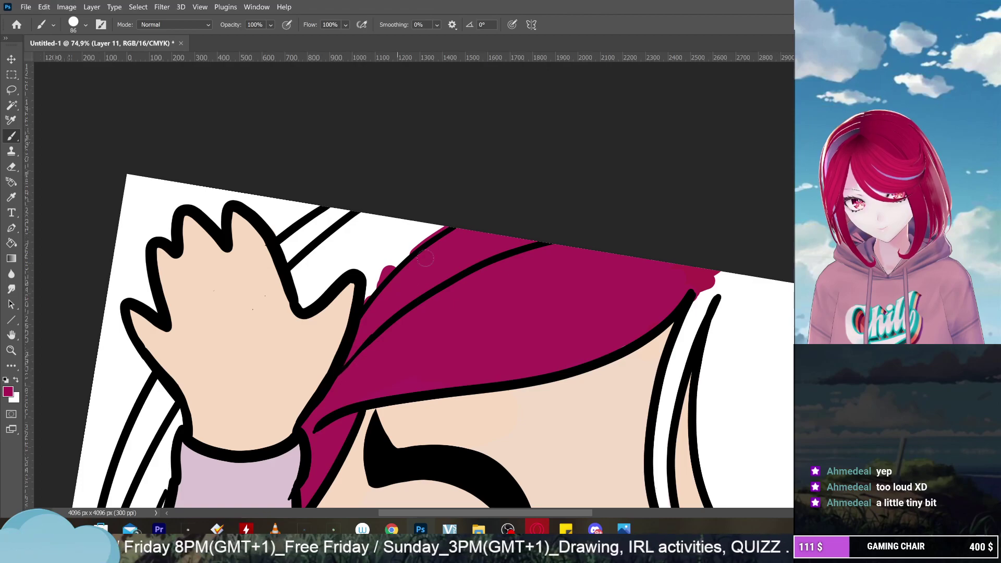
mouse_move(314, 219)
left_mouse_down()
mouse_move(340, 213)
mouse_move(290, 242)
mouse_move(287, 251)
mouse_move(322, 230)
mouse_move(294, 266)
mouse_move(299, 294)
mouse_move(312, 300)
mouse_move(365, 262)
mouse_move(366, 305)
mouse_move(408, 260)
mouse_move(393, 267)
mouse_move(398, 248)
mouse_move(381, 257)
mouse_move(398, 236)
mouse_move(381, 268)
mouse_move(398, 220)
mouse_move(382, 228)
mouse_move(379, 214)
mouse_move(331, 239)
mouse_move(314, 281)
mouse_move(349, 251)
left_mouse_up()
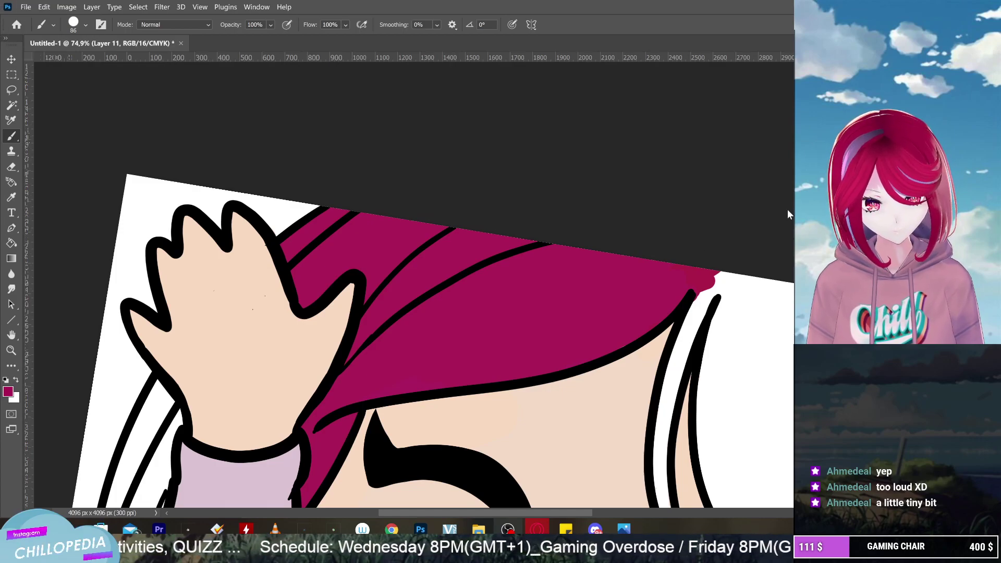
Extend the magenta across the parting above the thin strand, covering the older redder patch
mouse_move(788, 214)
left_mouse_down()
mouse_move(662, 171)
mouse_move(560, 162)
left_mouse_up()
scroll(560, 162, "down", 1)
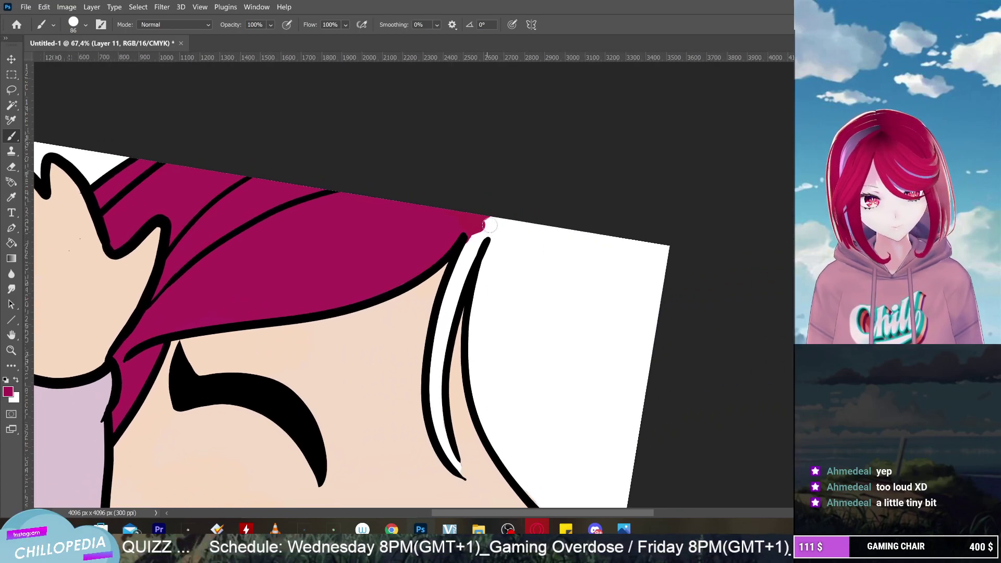
mouse_move(489, 225)
left_mouse_down()
mouse_move(472, 243)
mouse_move(483, 219)
left_mouse_up()
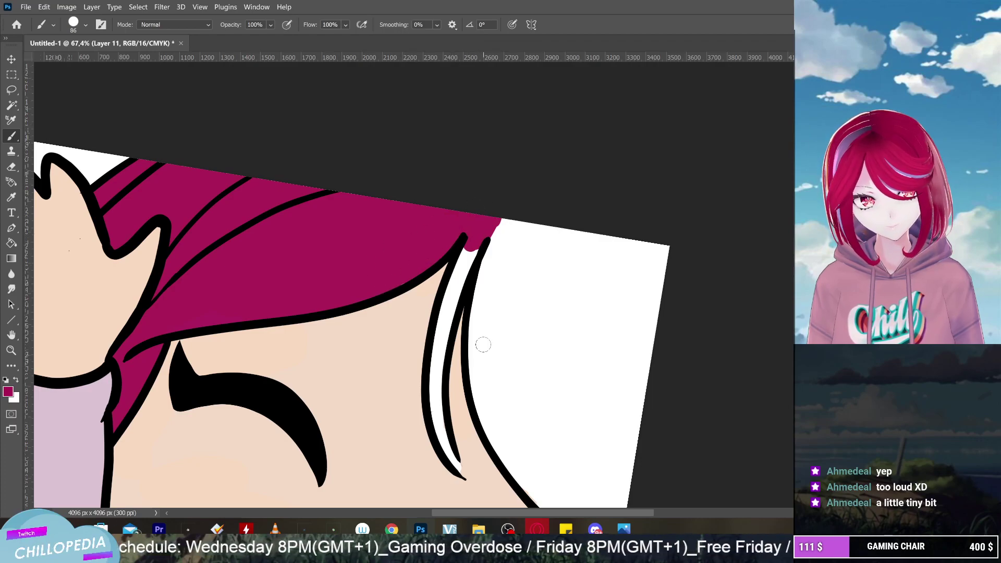
Fill the thin strand below the parting with magenta down to its tip, undo the stray white stroke, and touch up the gaps on Layer 9
key("alt+bracketleft")
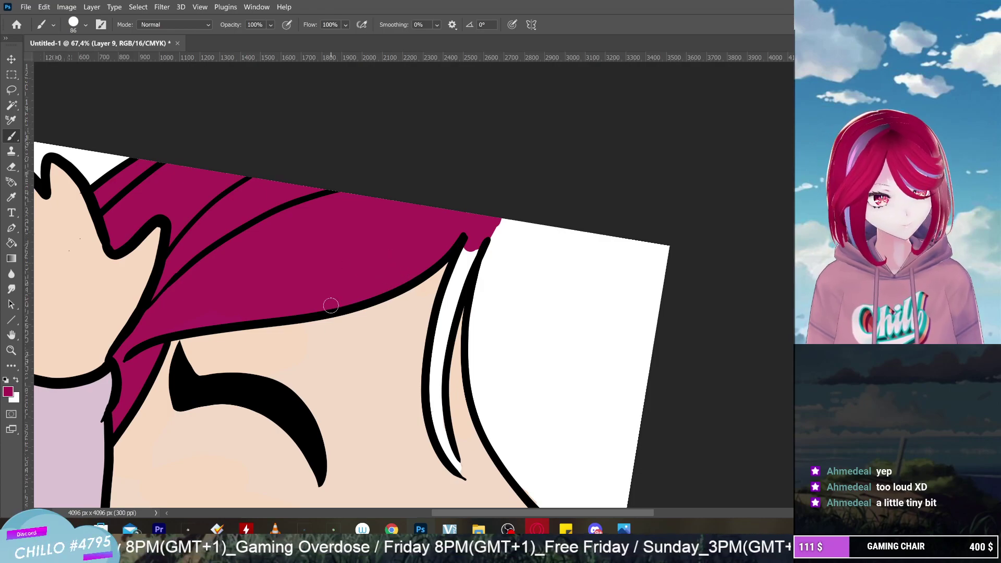
key("alt+bracketright")
key("alt+bracketright")
scroll(543, 193, "down", 4)
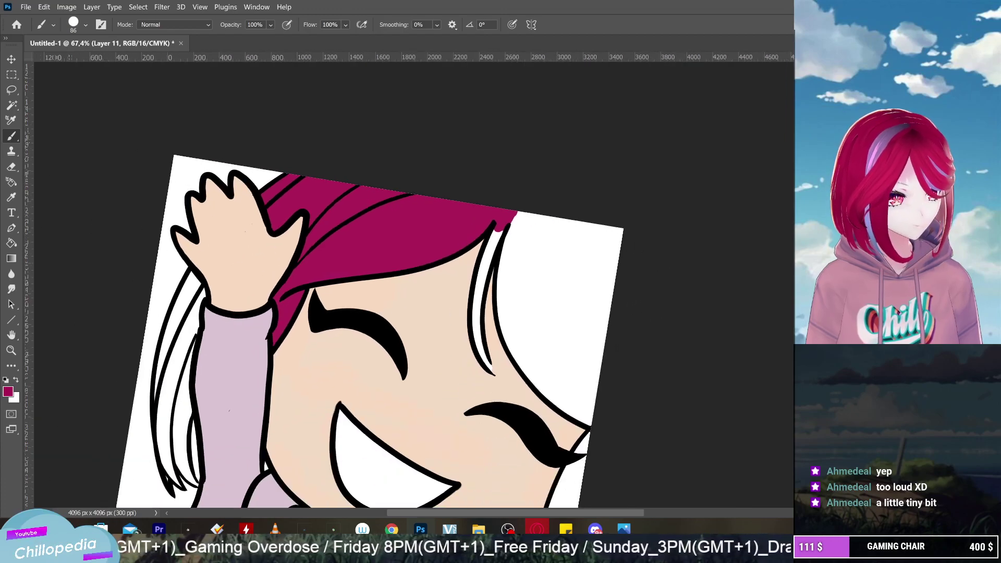
scroll(573, 220, "up", 3)
scroll(584, 243, "up", 1)
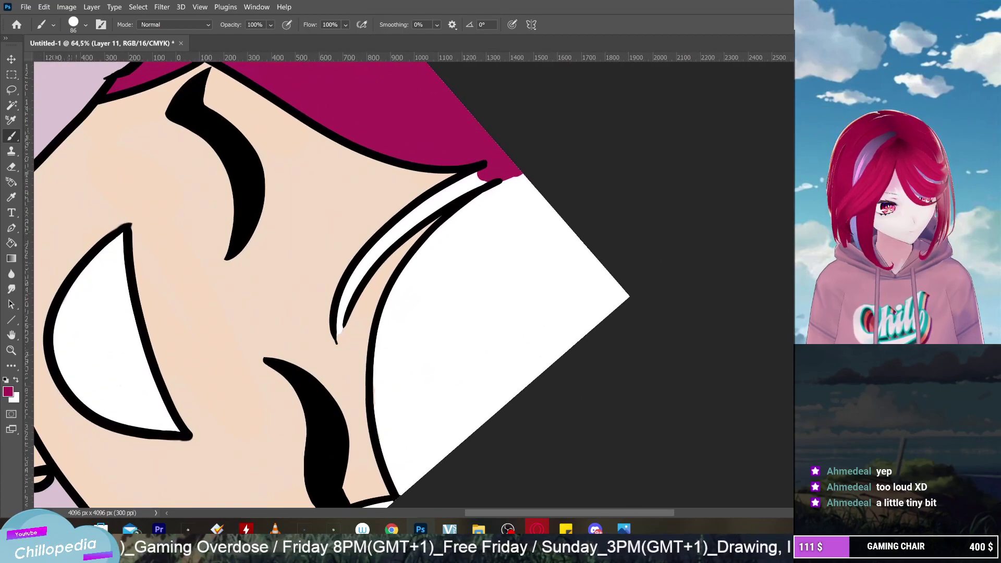
mouse_move(493, 171)
left_mouse_down()
mouse_move(394, 230)
mouse_move(357, 273)
mouse_move(339, 323)
left_mouse_up()
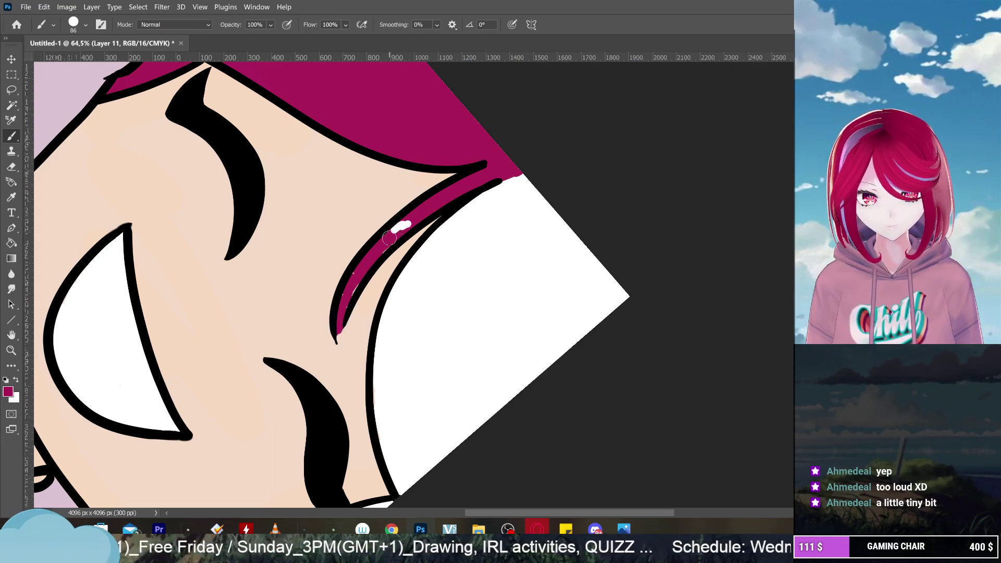
key("ctrl+z")
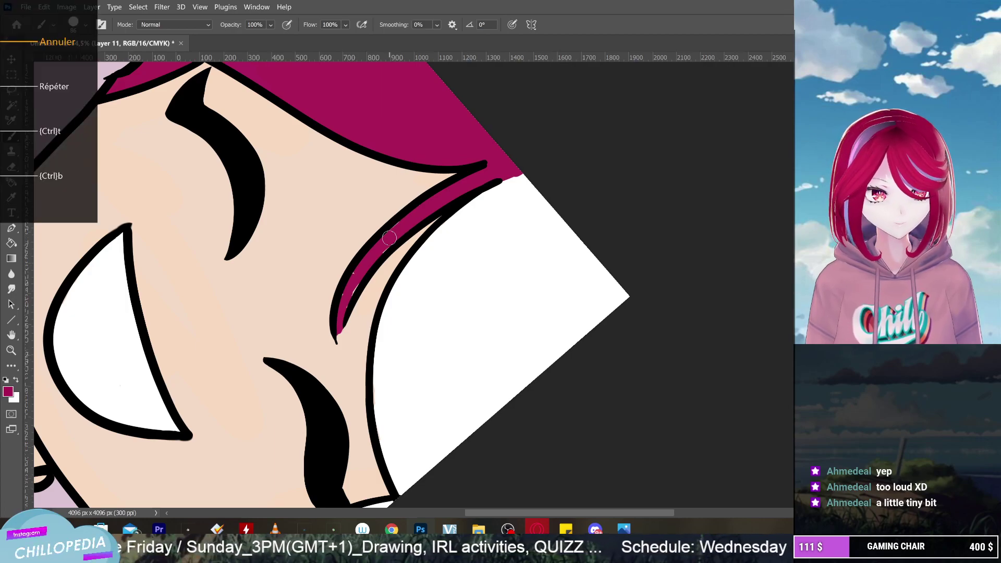
key("alt+[")
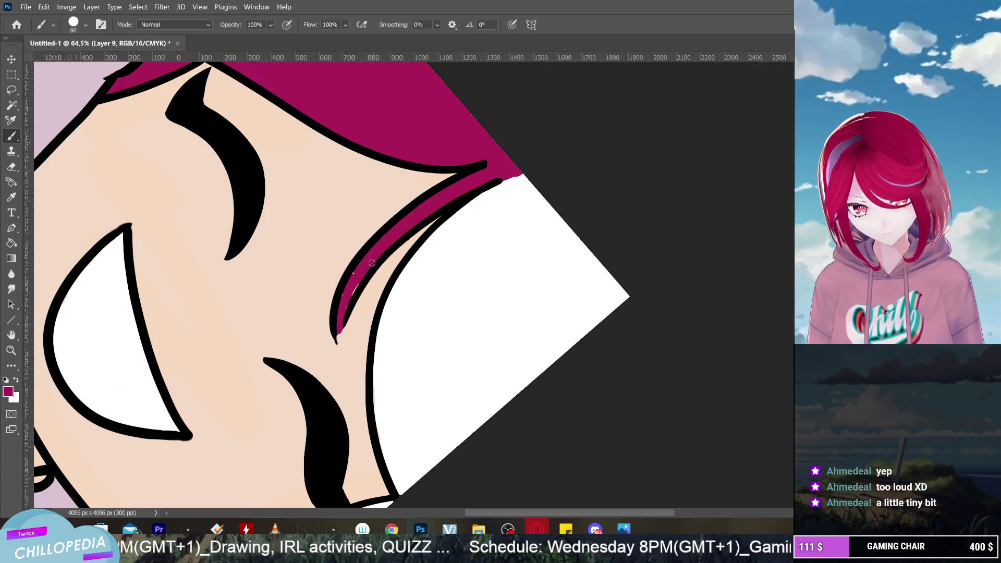
left_click_drag(345, 298, 357, 288)
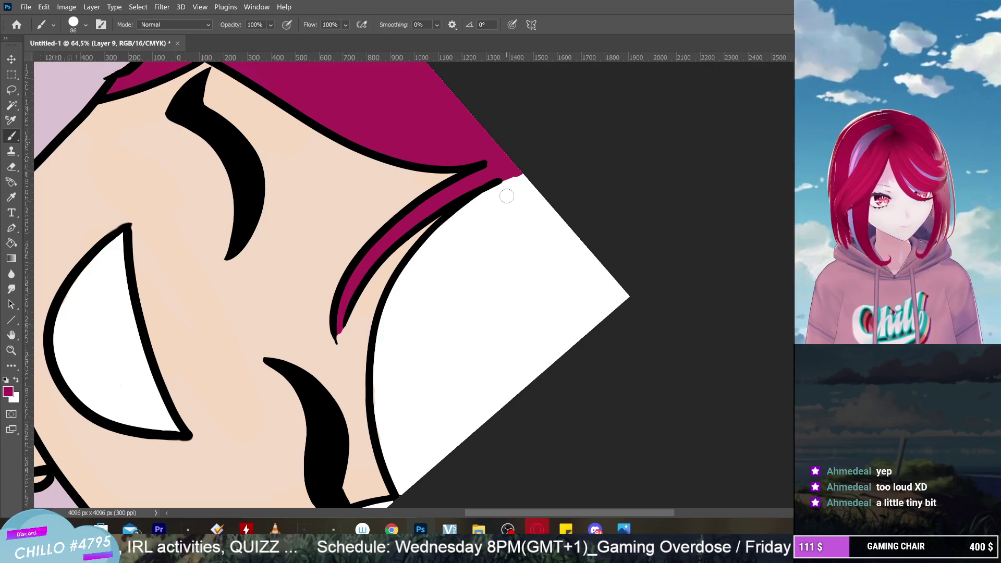
Paint a magenta border on Layer 11 along the face-side outline of the large hair section, from the parting to its lower corner
key("ctrl+shift+alt+n")
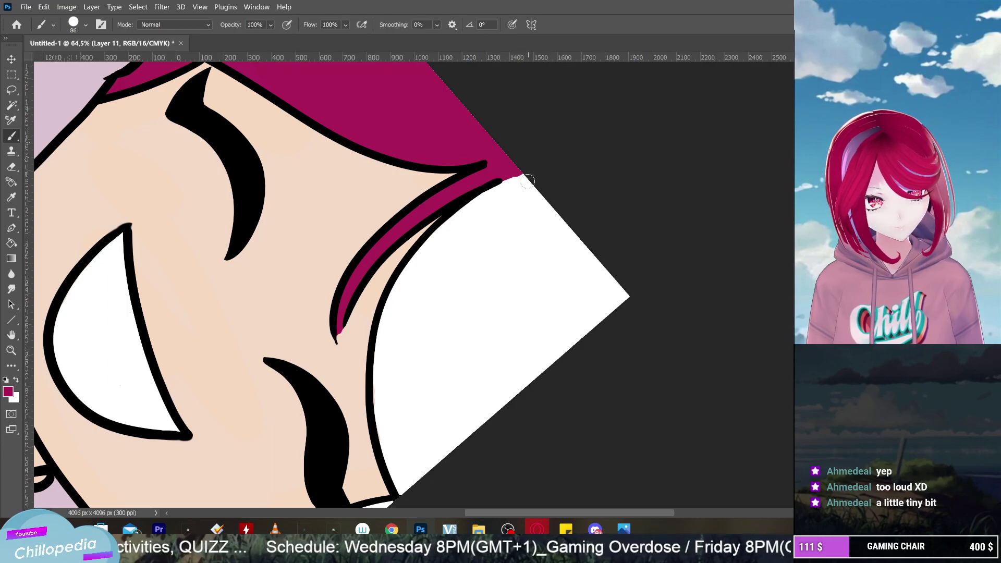
mouse_move(527, 179)
left_mouse_down()
mouse_move(419, 258)
mouse_move(447, 223)
mouse_move(399, 289)
mouse_move(382, 351)
mouse_move(381, 420)
mouse_move(378, 339)
mouse_move(380, 412)
mouse_move(378, 368)
mouse_move(382, 425)
mouse_move(409, 500)
mouse_move(384, 416)
left_mouse_up()
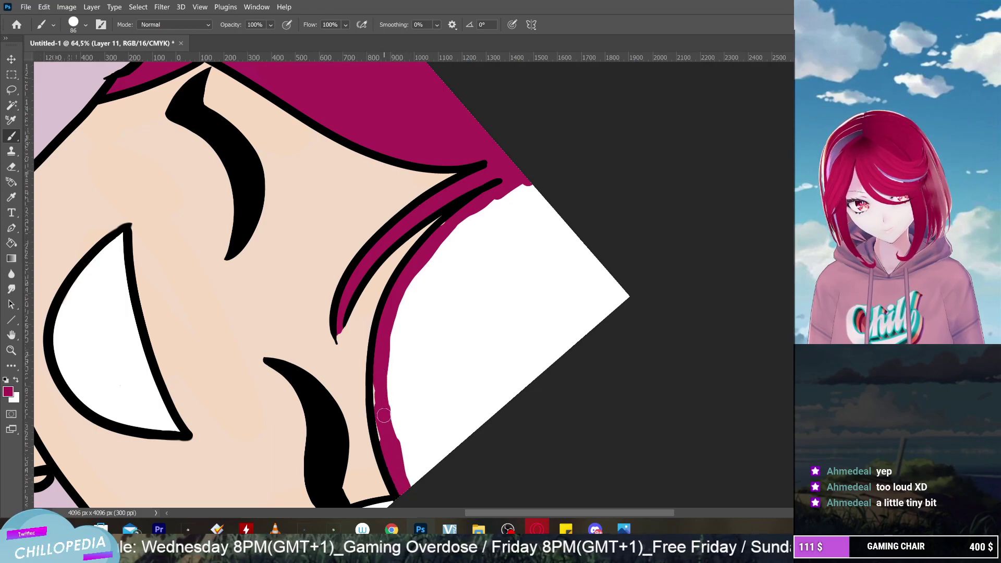
key("ctrl+e")
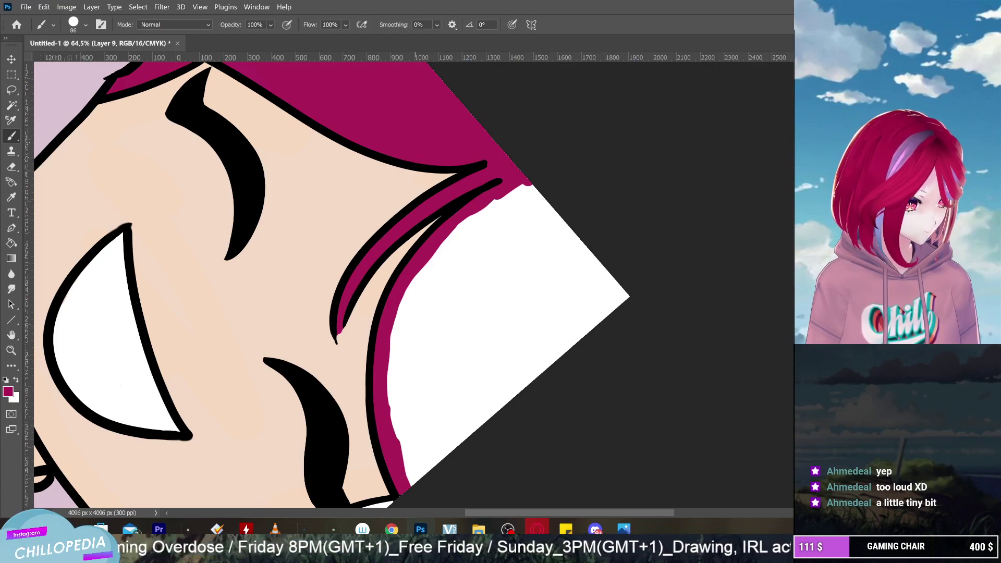
Fill the rest of the large hair section beyond the parting with magenta on Layer 11, out to the canvas corner
key("ctrl+alt+shift+n")
mouse_move(529, 188)
left_mouse_down()
mouse_move(429, 277)
mouse_move(430, 267)
mouse_move(456, 245)
mouse_move(421, 342)
left_mouse_up()
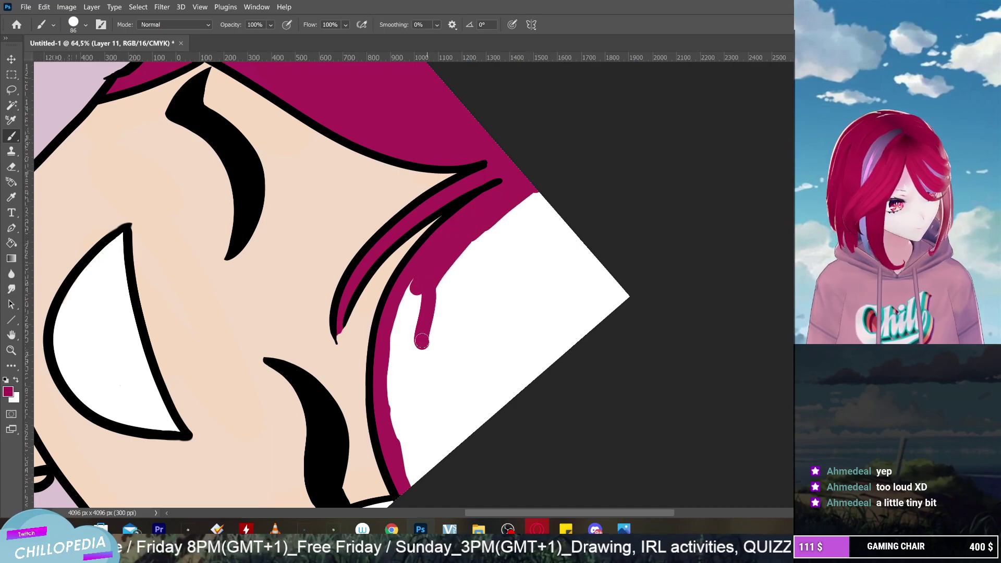
mouse_move(514, 206)
left_mouse_down()
mouse_move(456, 365)
mouse_move(473, 388)
left_mouse_up()
mouse_move(542, 201)
left_mouse_down()
mouse_move(505, 405)
mouse_move(526, 385)
left_mouse_up()
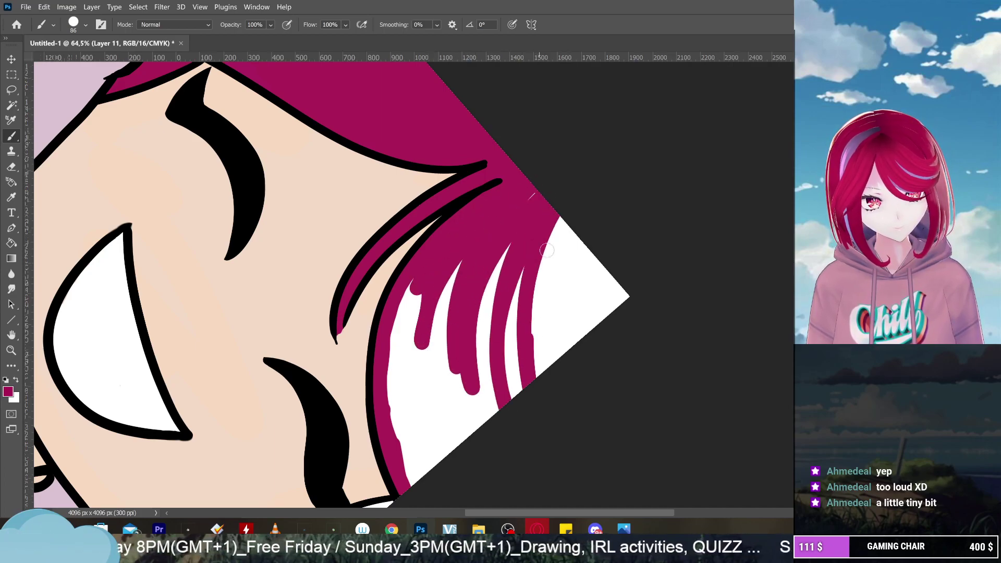
left_click_drag(568, 223, 537, 367)
mouse_move(581, 243)
left_mouse_down()
mouse_move(575, 283)
mouse_move(581, 370)
mouse_move(599, 371)
mouse_move(628, 289)
mouse_move(580, 332)
mouse_move(569, 359)
mouse_move(541, 308)
left_mouse_up()
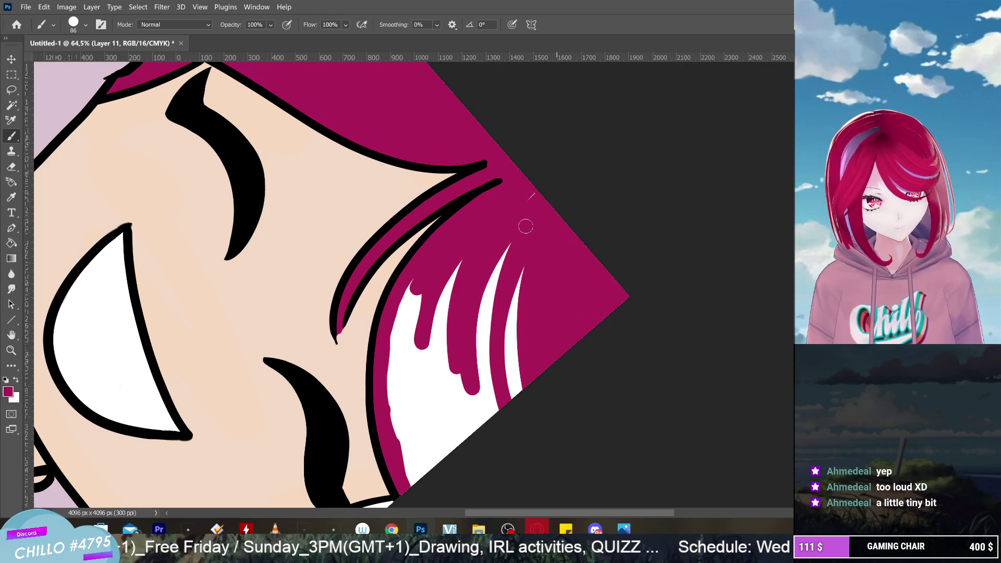
mouse_move(524, 232)
left_mouse_down()
mouse_move(503, 364)
mouse_move(519, 386)
mouse_move(527, 288)
mouse_move(498, 314)
mouse_move(481, 408)
mouse_move(493, 262)
mouse_move(489, 430)
mouse_move(499, 393)
mouse_move(463, 358)
mouse_move(445, 408)
mouse_move(454, 344)
mouse_move(473, 450)
mouse_move(444, 370)
mouse_move(432, 402)
mouse_move(423, 371)
mouse_move(449, 467)
mouse_move(414, 395)
mouse_move(413, 319)
mouse_move(404, 330)
mouse_move(401, 306)
mouse_move(400, 449)
mouse_move(418, 483)
mouse_move(429, 482)
mouse_move(420, 445)
mouse_move(416, 484)
left_mouse_up()
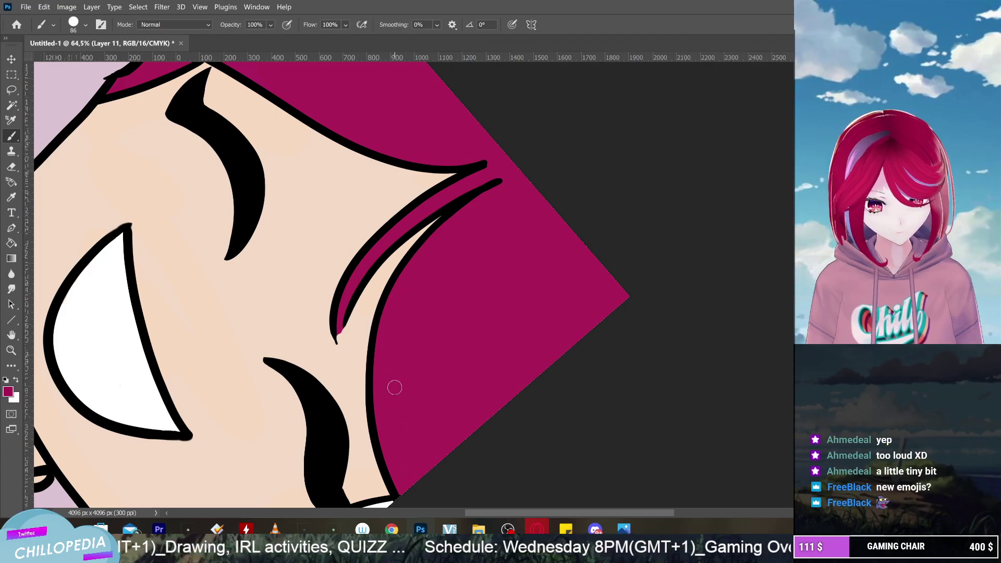
scroll(562, 274, "down", 6)
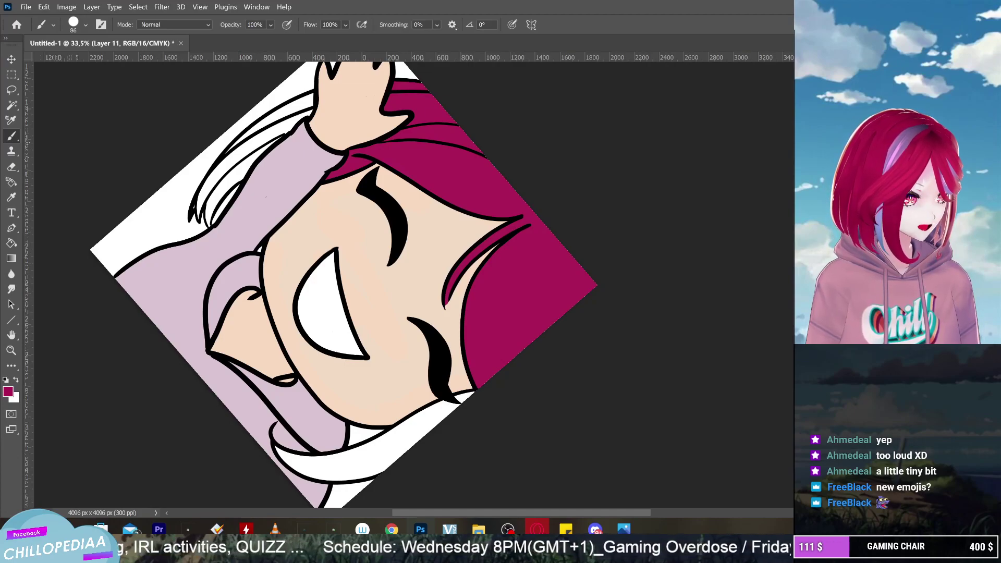
scroll(342, 284, "up", 1)
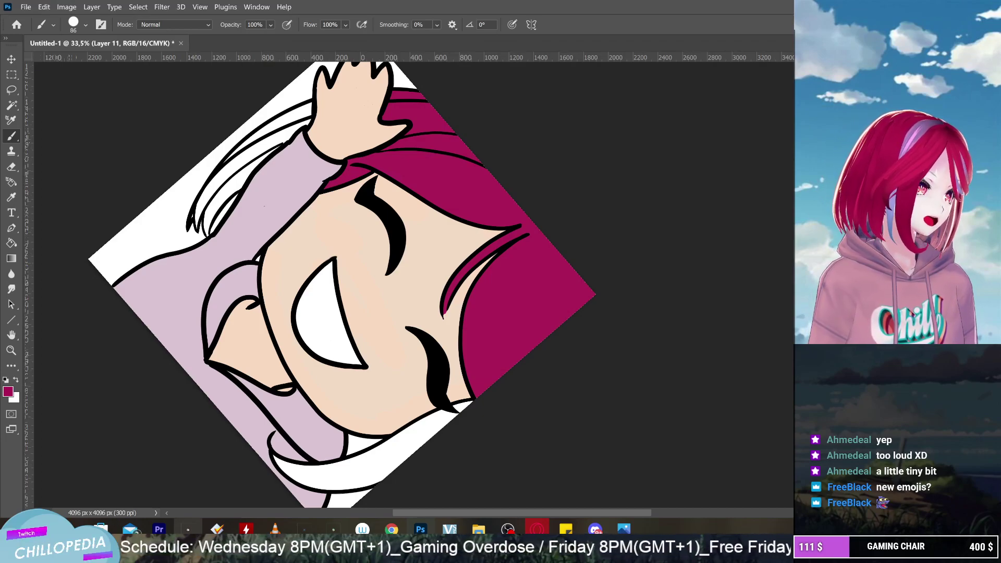
scroll(342, 285, "down", 1)
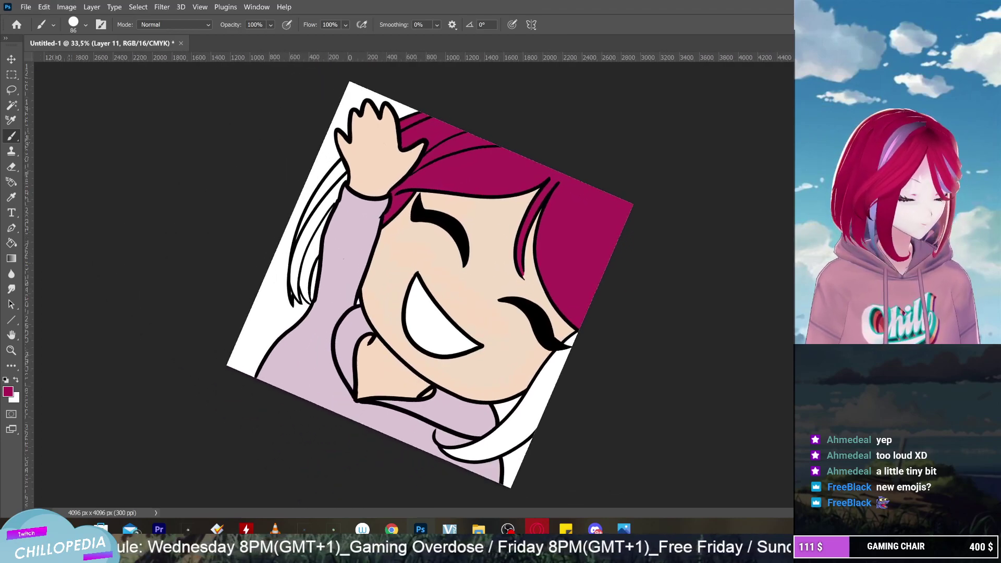
scroll(430, 284, "up", 1)
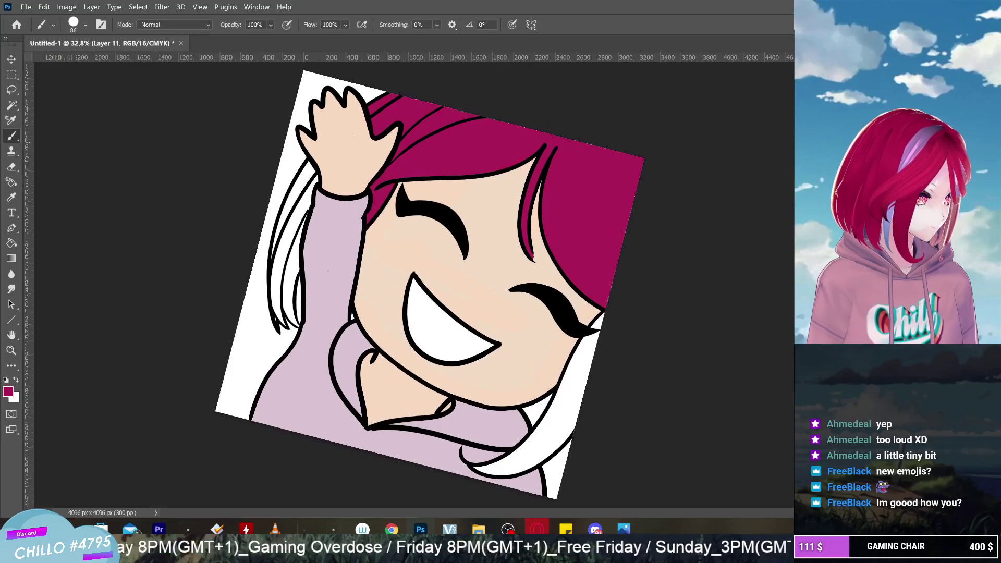
Paint magenta on Layer 11 over the upper part of the hair lock beside the cheek, from the eyelash down along the canvas edge
scroll(459, 319, "up", 3)
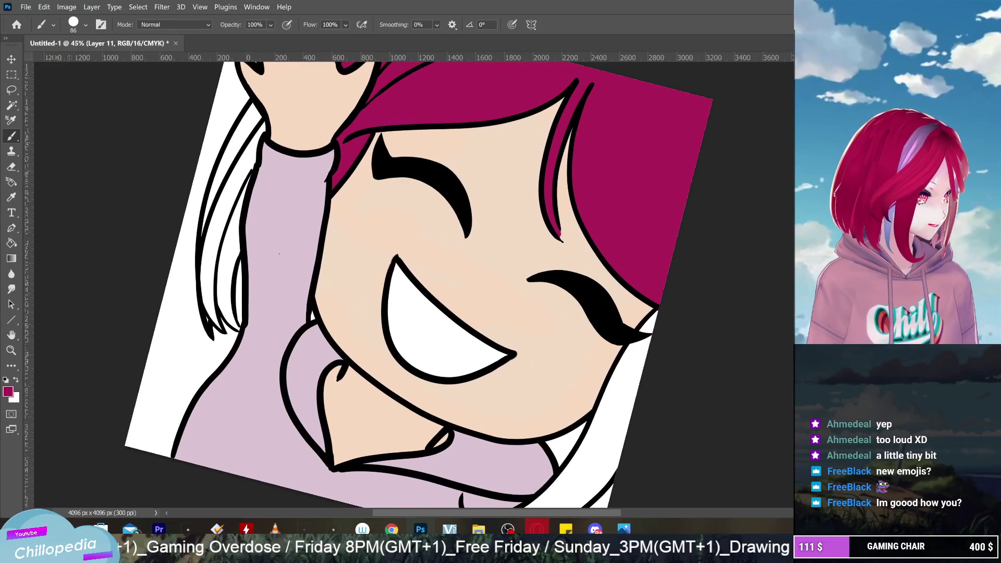
scroll(451, 319, "down", 3)
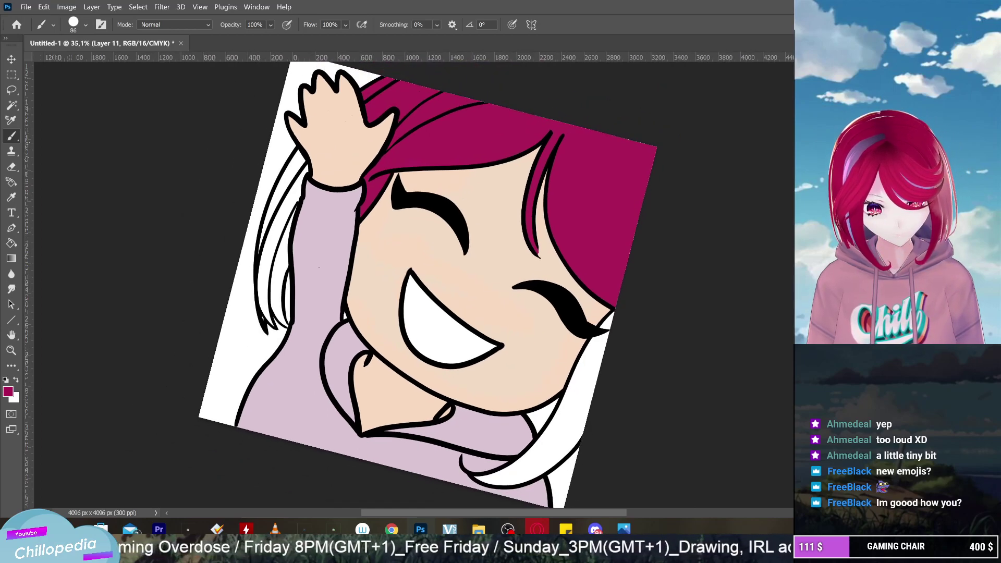
left_click_drag(451, 319, 420, 290)
scroll(526, 433, "up", 2)
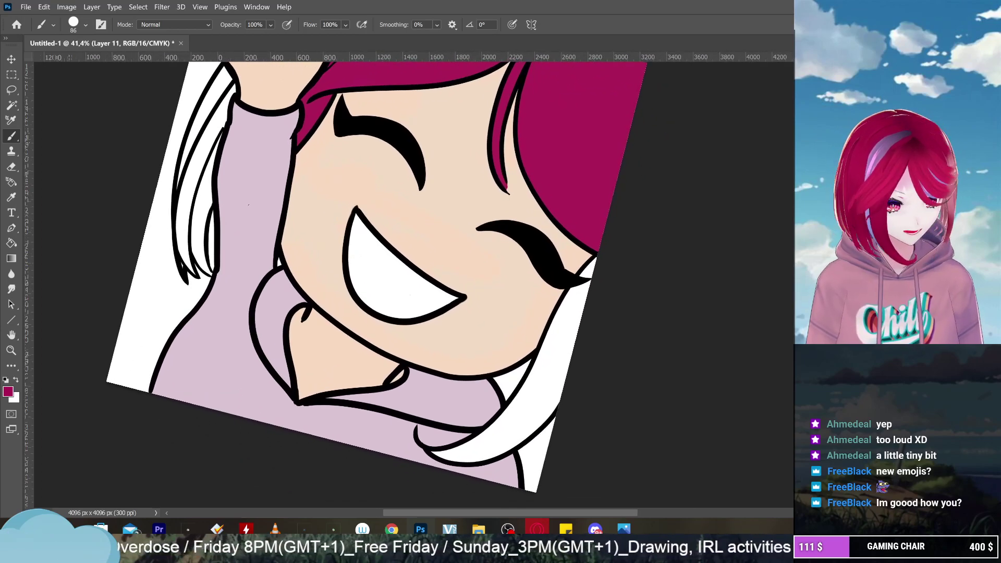
scroll(560, 399, "up", 1)
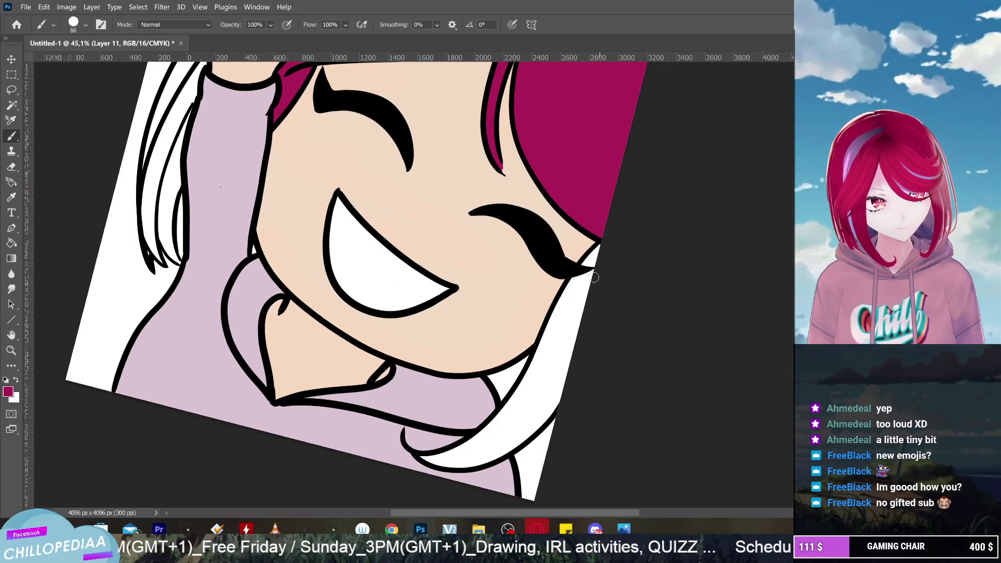
mouse_move(598, 252)
left_mouse_down()
mouse_move(573, 316)
mouse_move(599, 253)
mouse_move(558, 313)
mouse_move(545, 352)
mouse_move(553, 370)
mouse_move(568, 367)
mouse_move(561, 322)
left_mouse_up()
scroll(560, 322, "down", 2)
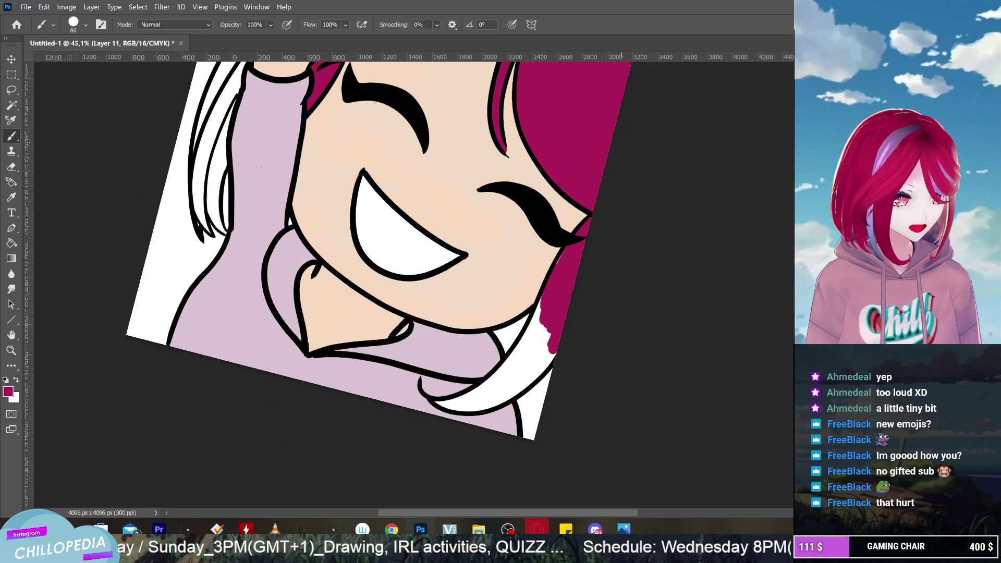
Fill the rest of the cheek-side hair lock with magenta on Layer 11, down over the shoulder to its curved tip
scroll(474, 341, "up", 3)
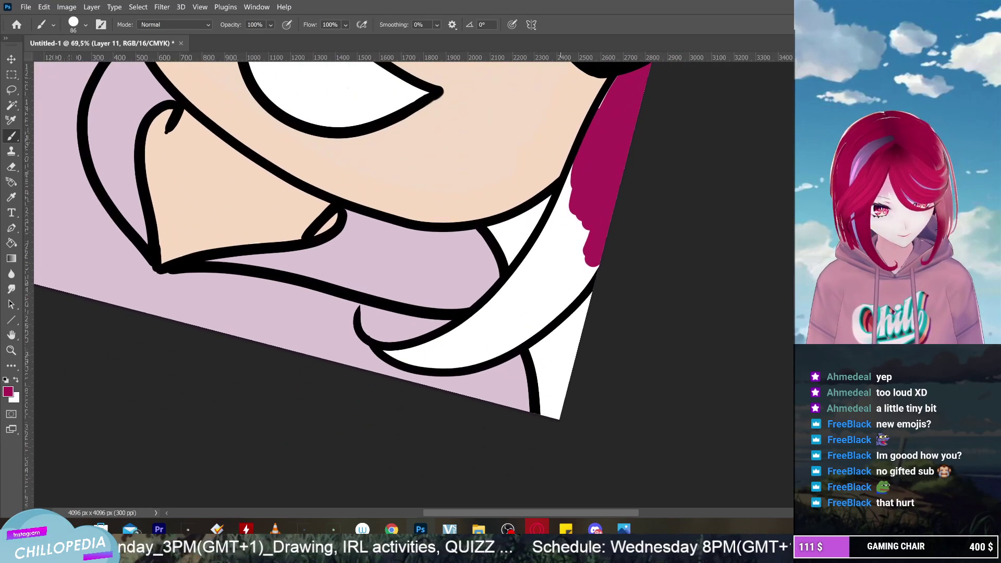
left_click_drag(579, 173, 540, 227)
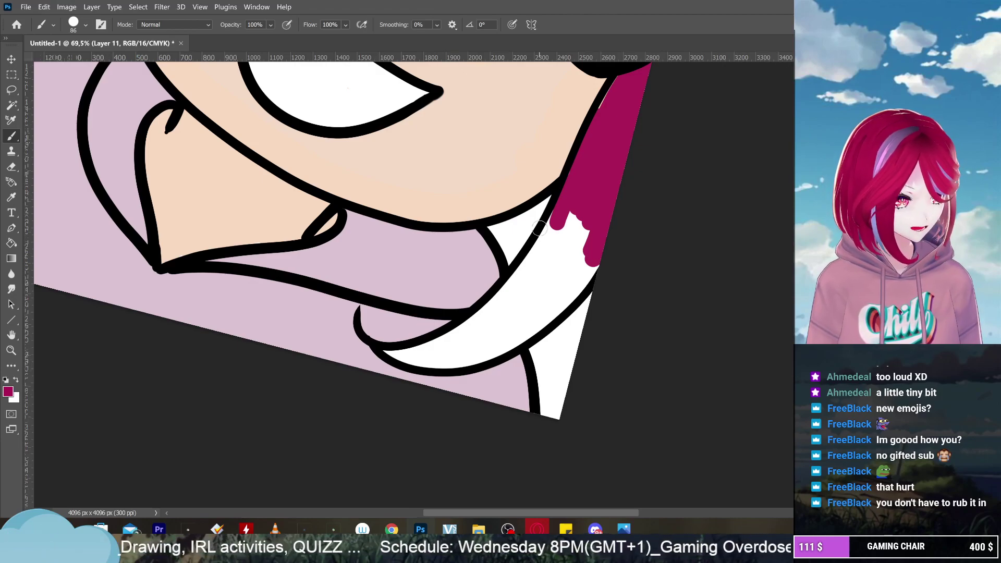
mouse_move(582, 196)
left_mouse_down()
mouse_move(550, 245)
mouse_move(566, 266)
mouse_move(579, 233)
mouse_move(599, 261)
mouse_move(517, 334)
mouse_move(543, 321)
mouse_move(522, 316)
mouse_move(563, 204)
mouse_move(524, 290)
mouse_move(544, 229)
mouse_move(501, 198)
mouse_move(514, 193)
mouse_move(481, 323)
mouse_move(525, 281)
mouse_move(487, 320)
mouse_move(532, 295)
mouse_move(505, 301)
left_mouse_up()
scroll(567, 277, "up", 1)
scroll(485, 313, "up", 1)
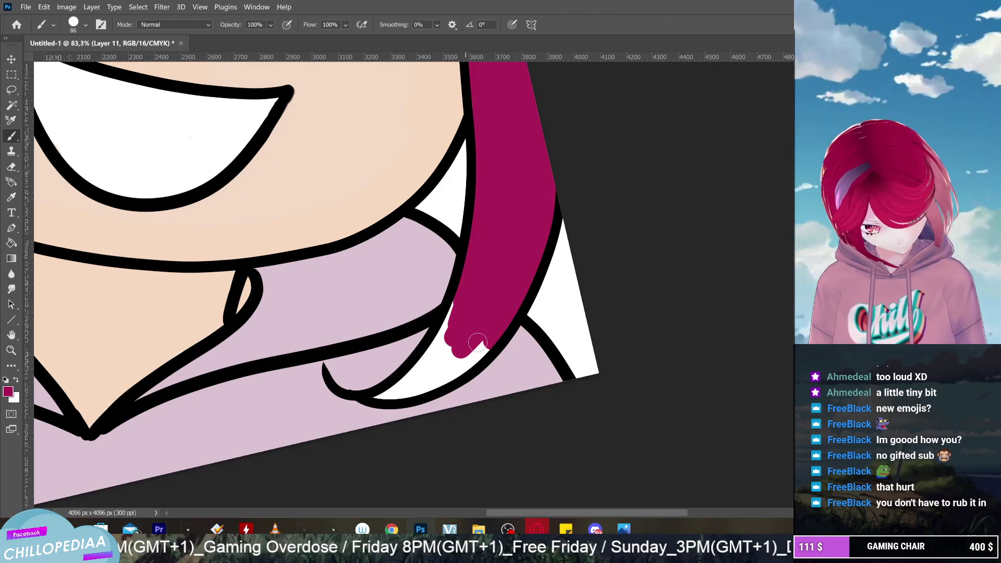
mouse_move(478, 341)
left_mouse_down()
mouse_move(461, 367)
mouse_move(489, 340)
mouse_move(440, 379)
mouse_move(467, 332)
mouse_move(430, 368)
mouse_move(449, 360)
mouse_move(460, 296)
mouse_move(439, 362)
mouse_move(457, 310)
mouse_move(427, 367)
mouse_move(434, 344)
mouse_move(406, 379)
mouse_move(431, 368)
mouse_move(413, 369)
mouse_move(410, 384)
mouse_move(427, 384)
mouse_move(402, 392)
mouse_move(430, 383)
mouse_move(373, 396)
left_mouse_up()
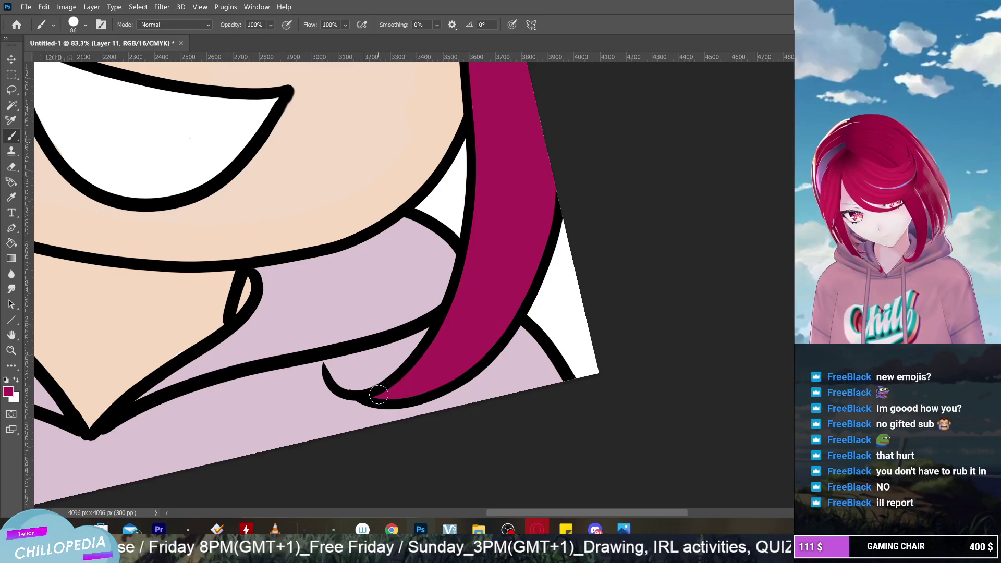
scroll(412, 344, "down", 3)
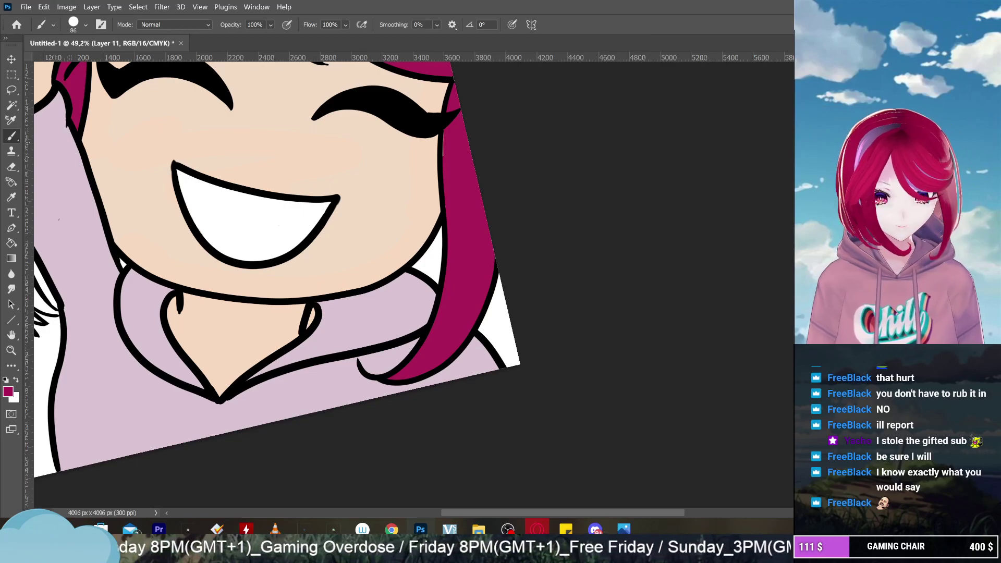
Undo the stray white dabs and cover the thin gap along the lock's face-side outline below the eyelash with magenta on Layer 9
scroll(454, 184, "up", 4)
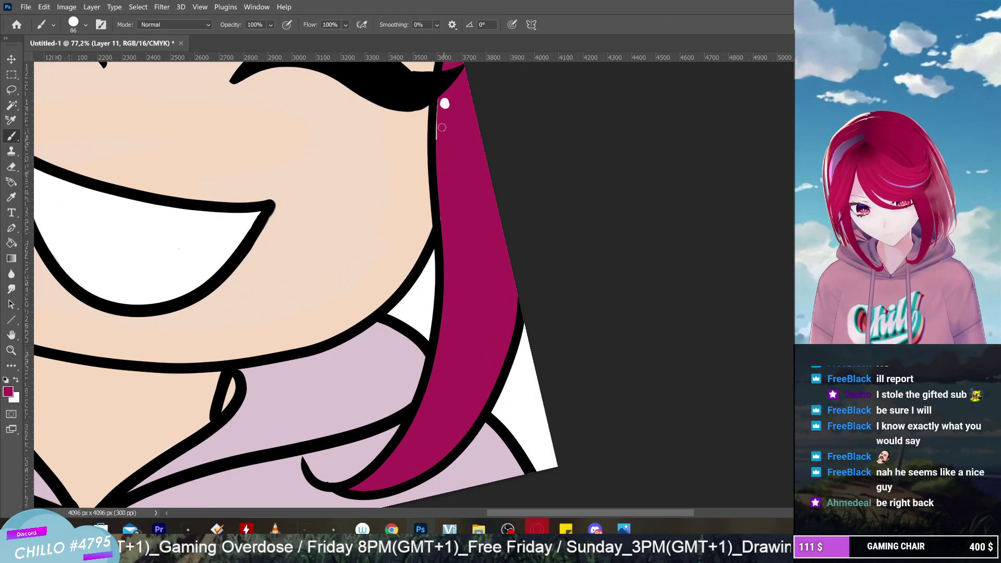
left_click_drag(442, 127, 444, 110)
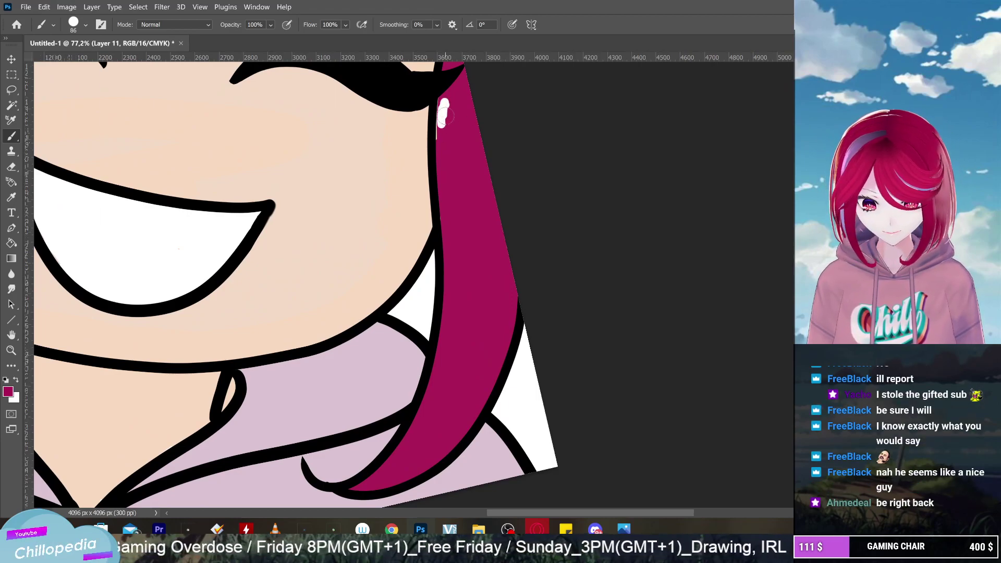
key("ctrl+z")
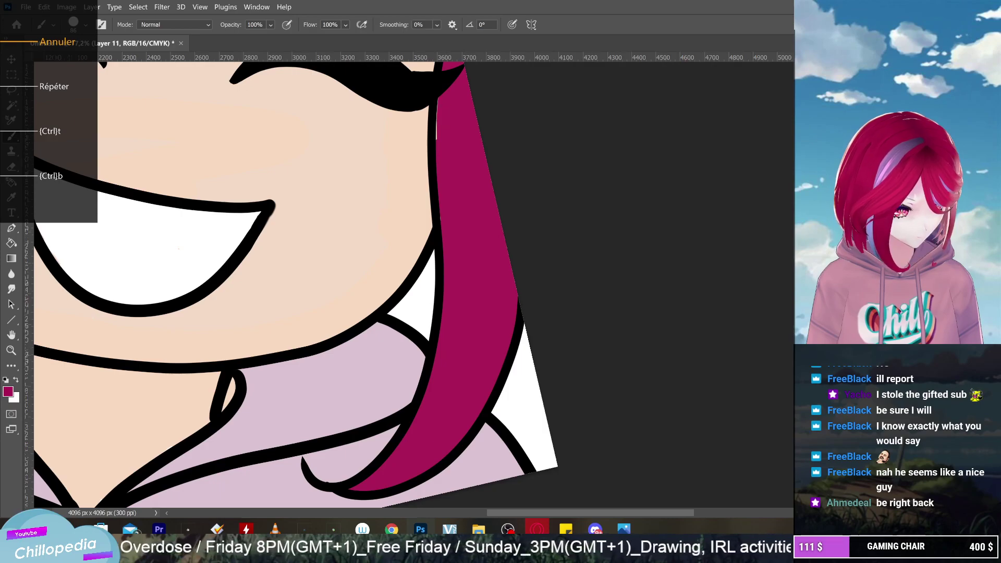
key("ctrl+z")
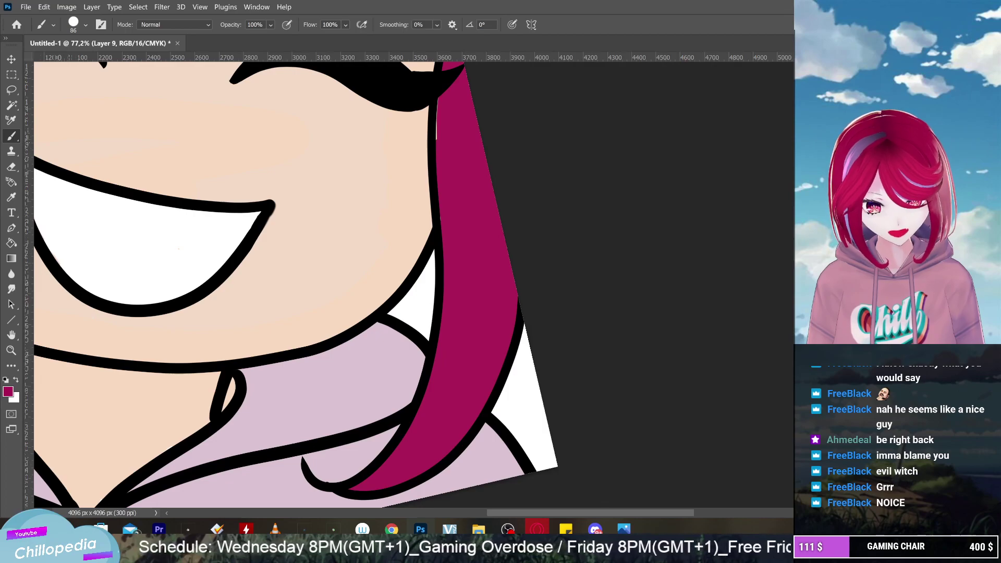
left_click_drag(439, 96, 438, 154)
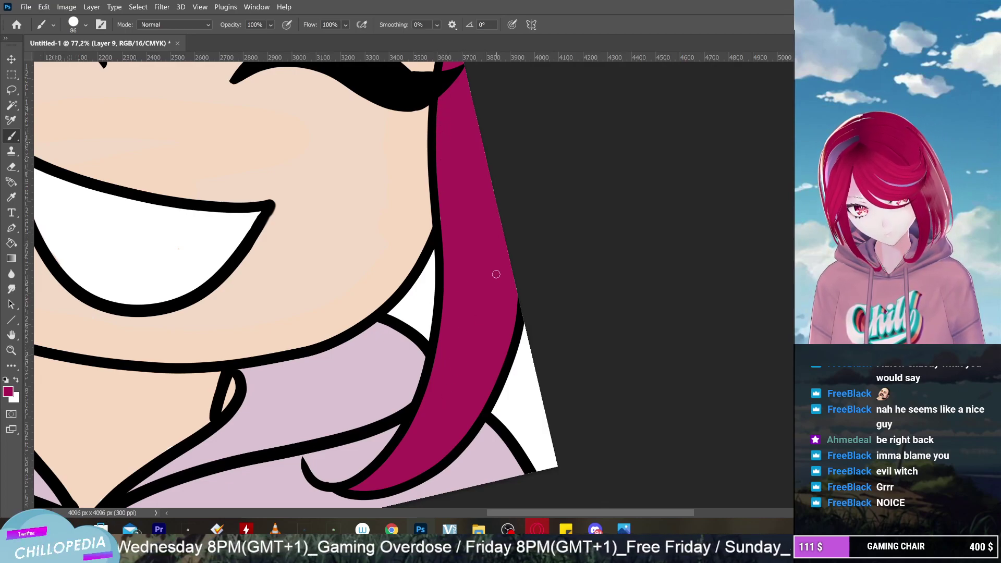
scroll(503, 225, "down", 4)
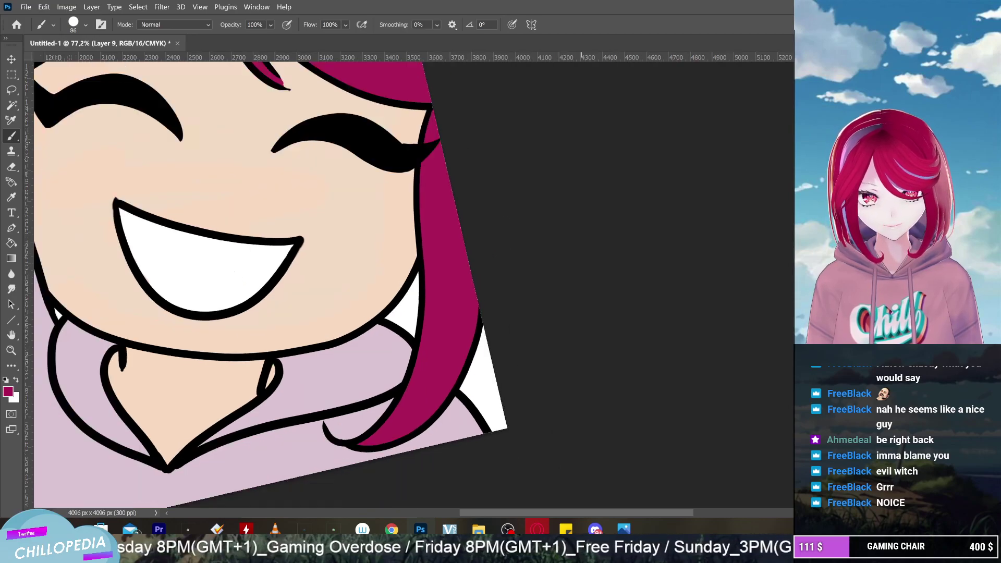
scroll(503, 225, "up", 3)
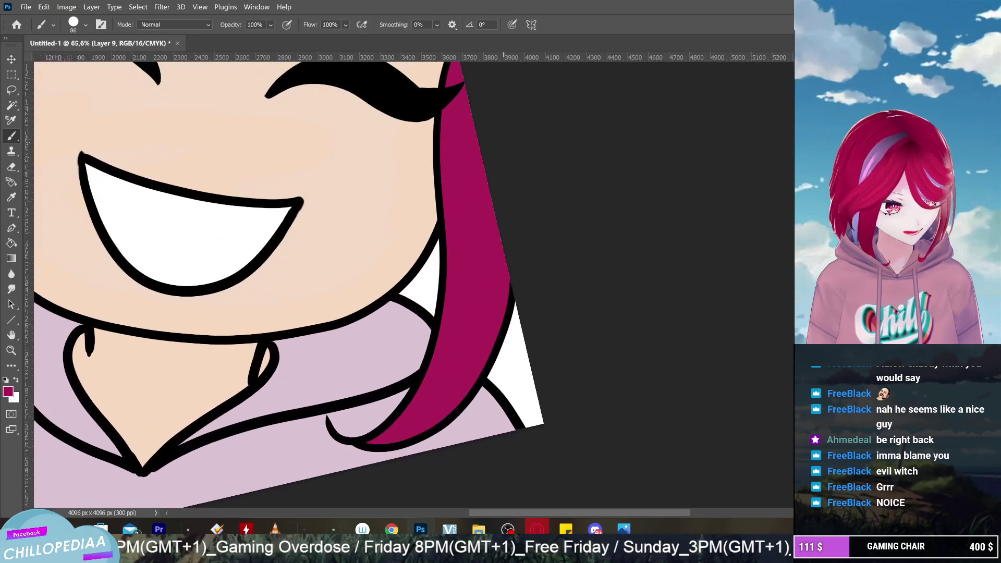
left_click_drag(503, 226, 725, 263)
scroll(504, 260, "down", 4)
scroll(503, 261, "up", 3)
scroll(504, 260, "up", 2)
scroll(364, 286, "down", 3)
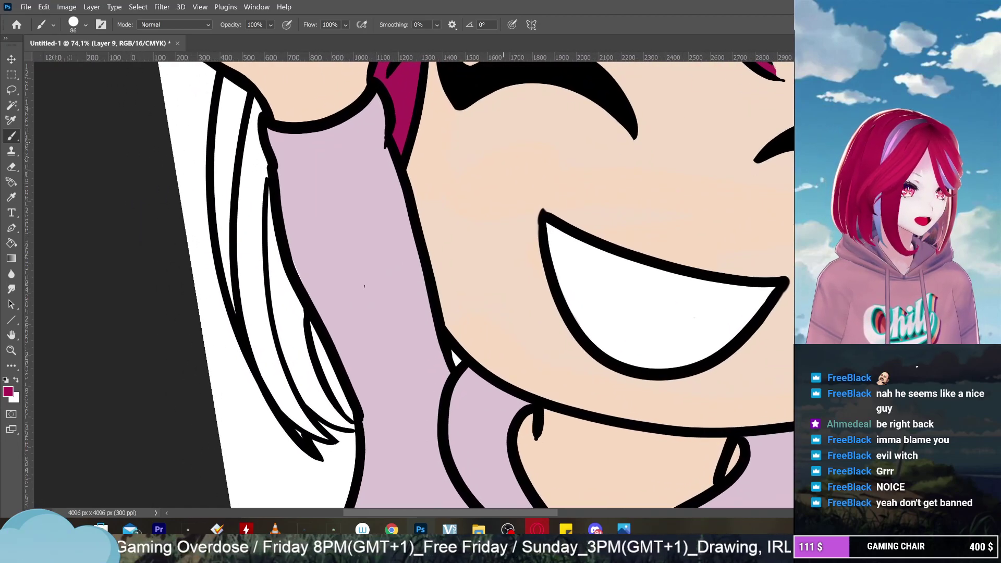
scroll(364, 286, "up", 3)
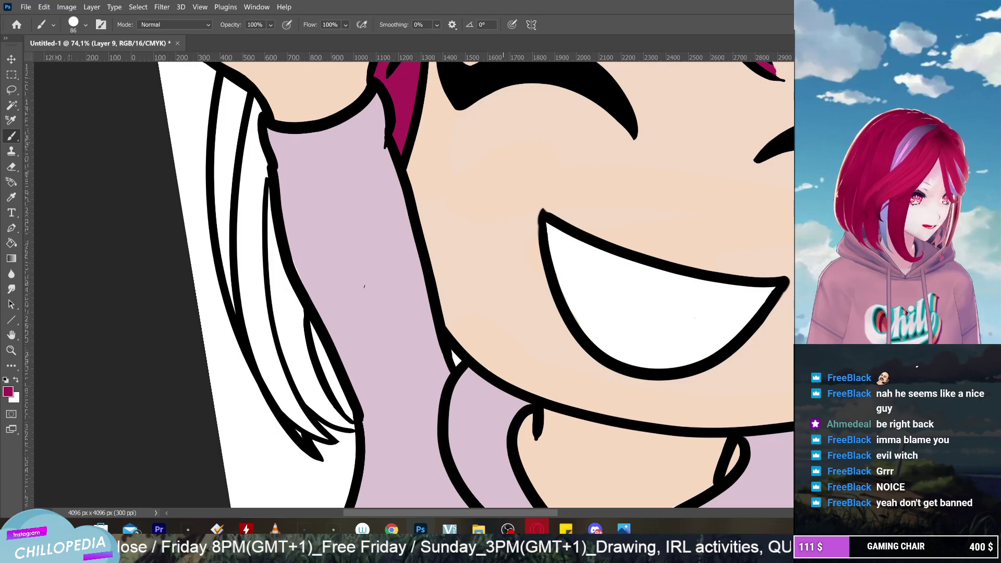
scroll(364, 286, "down", 3)
scroll(364, 286, "up", 3)
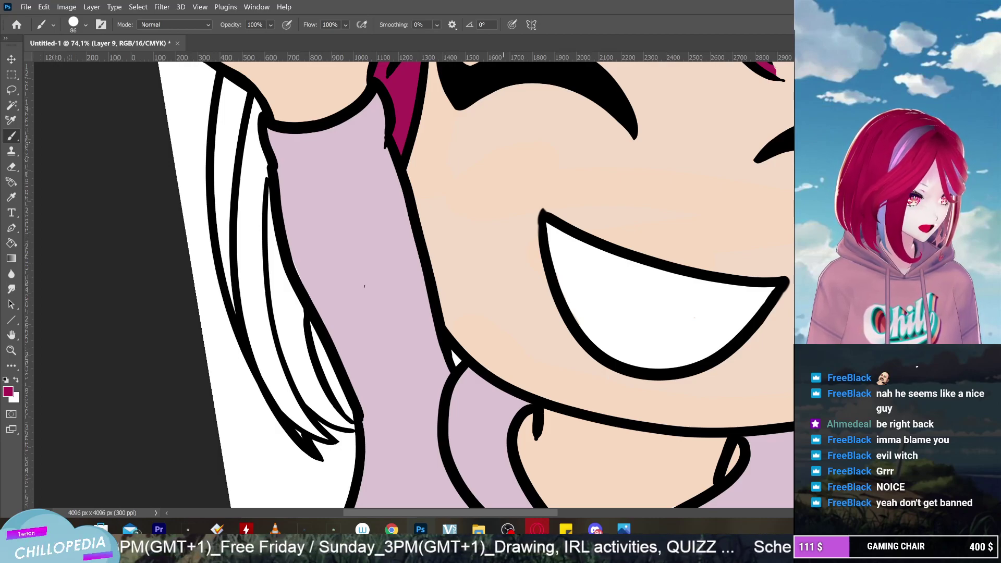
scroll(364, 285, "down", 3)
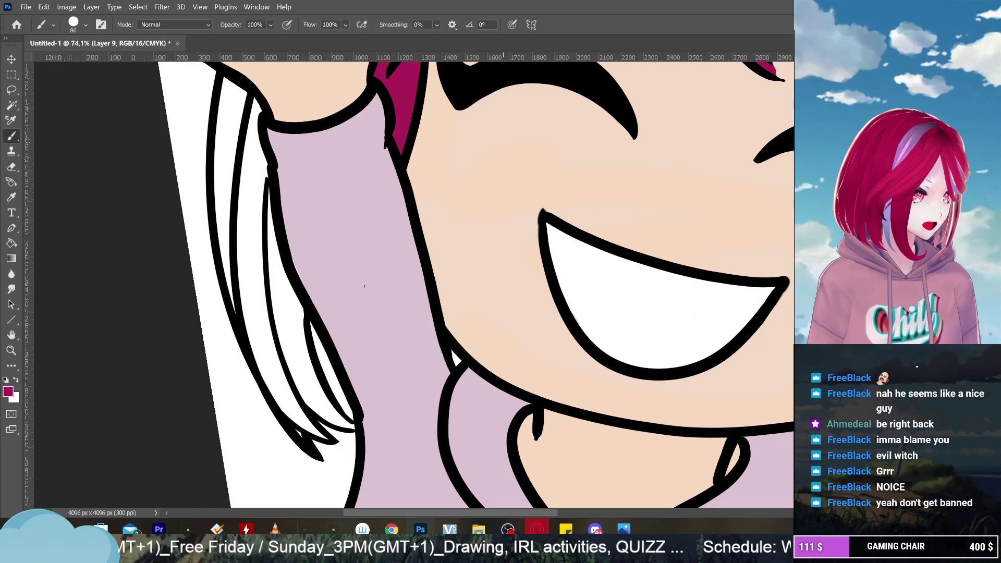
scroll(364, 286, "up", 3)
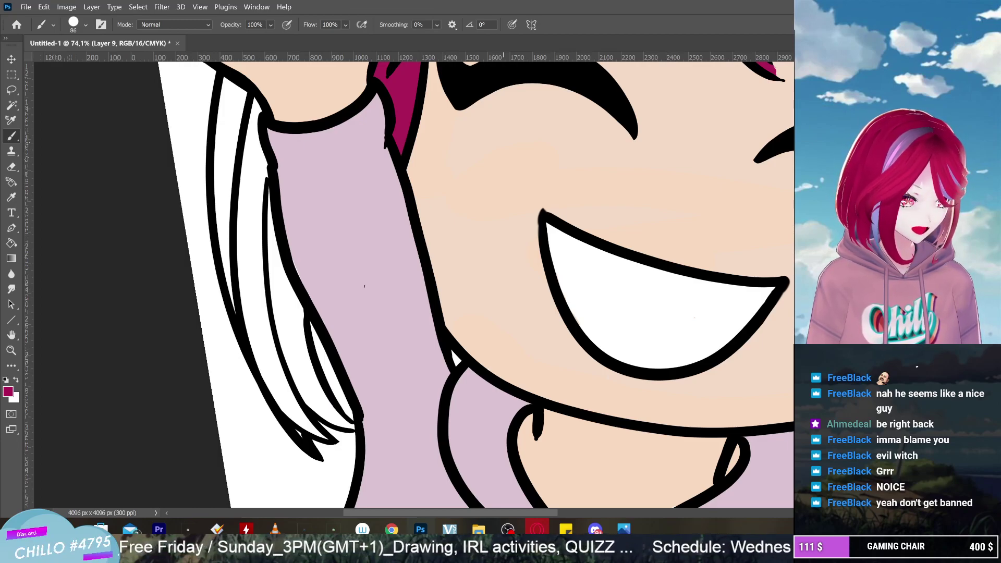
Switch to Layer 11 and paint magenta over the upper part of the hair strands behind the raised sleeve
left_click_drag(364, 286, 582, 410)
scroll(494, 340, "up", 3)
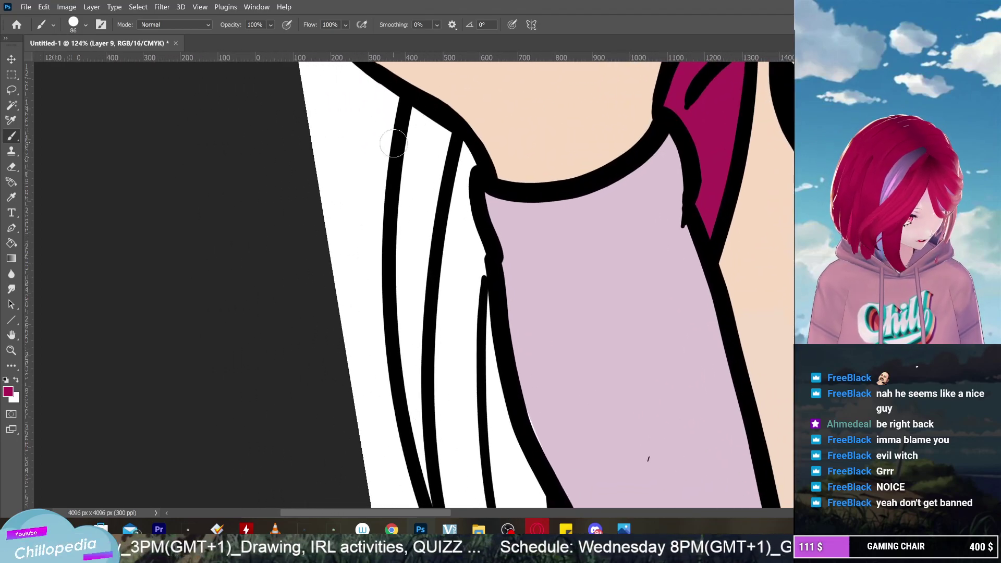
key("ctrl+shift+alt+n")
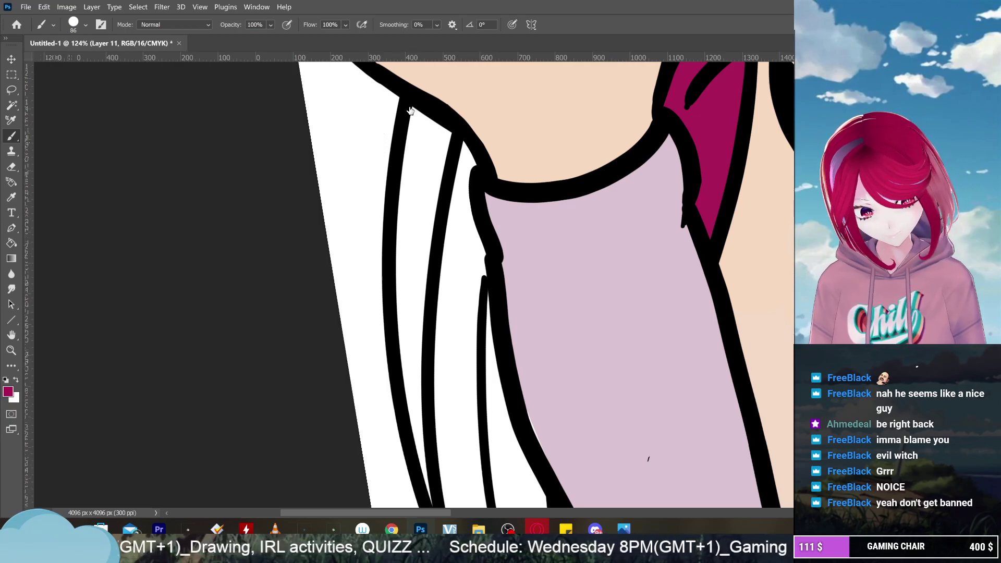
mouse_move(412, 107)
left_mouse_down()
mouse_move(444, 164)
mouse_move(457, 163)
mouse_move(460, 192)
mouse_move(468, 165)
mouse_move(467, 230)
mouse_move(472, 220)
mouse_move(481, 255)
mouse_move(460, 249)
mouse_move(443, 291)
mouse_move(451, 304)
mouse_move(411, 193)
mouse_move(413, 308)
mouse_move(407, 287)
mouse_move(410, 263)
mouse_move(437, 384)
mouse_move(460, 342)
mouse_move(481, 358)
mouse_move(456, 396)
left_mouse_up()
scroll(530, 94, "down", 5)
scroll(414, 285, "up", 1)
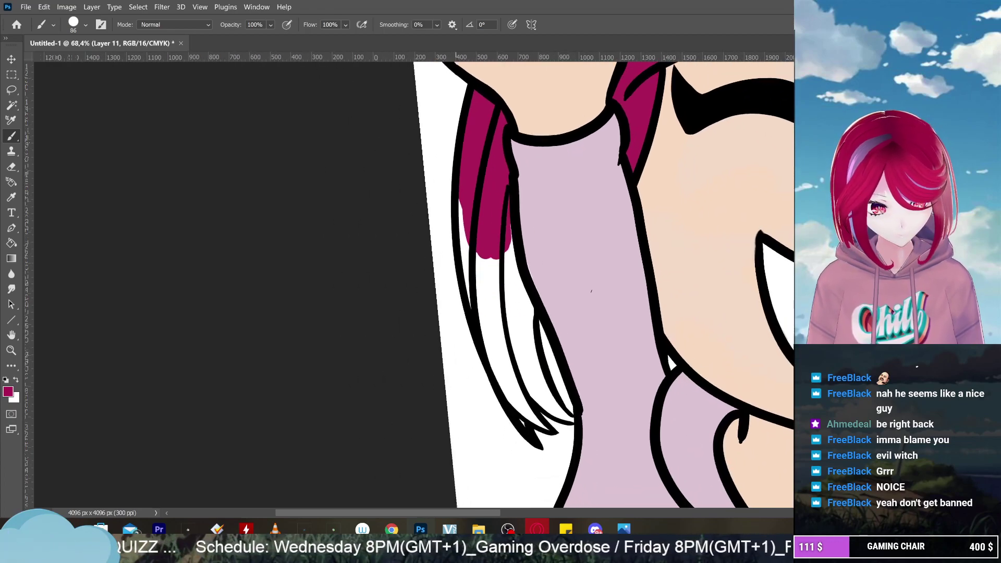
Extend the magenta down the hair strands behind the sleeve, filling the inner strands to their ends near the shoulder
mouse_move(487, 138)
left_mouse_down()
mouse_move(442, 245)
mouse_move(456, 274)
mouse_move(507, 181)
mouse_move(481, 273)
mouse_move(485, 298)
mouse_move(489, 253)
mouse_move(474, 298)
mouse_move(488, 287)
mouse_move(470, 367)
mouse_move(475, 251)
mouse_move(447, 269)
mouse_move(428, 306)
mouse_move(455, 334)
left_mouse_up()
mouse_move(459, 354)
left_mouse_down()
mouse_move(445, 324)
mouse_move(437, 341)
mouse_move(418, 311)
mouse_move(411, 253)
mouse_move(418, 319)
mouse_move(400, 259)
left_mouse_up()
scroll(555, 281, "up", 3)
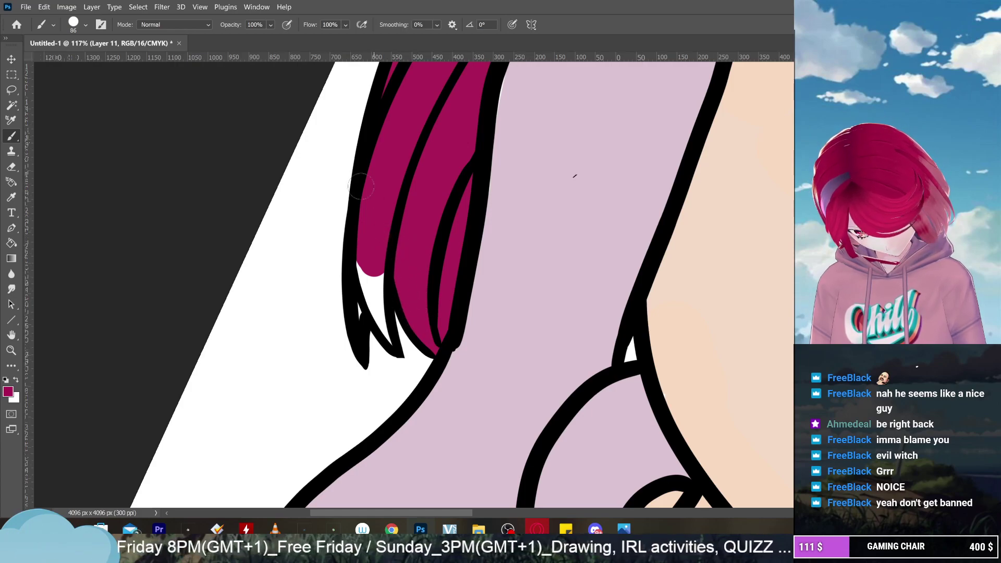
Reduce the brush size to 31 px and fill the remaining white tips of the outer hair strands with magenta
left_click(86, 25)
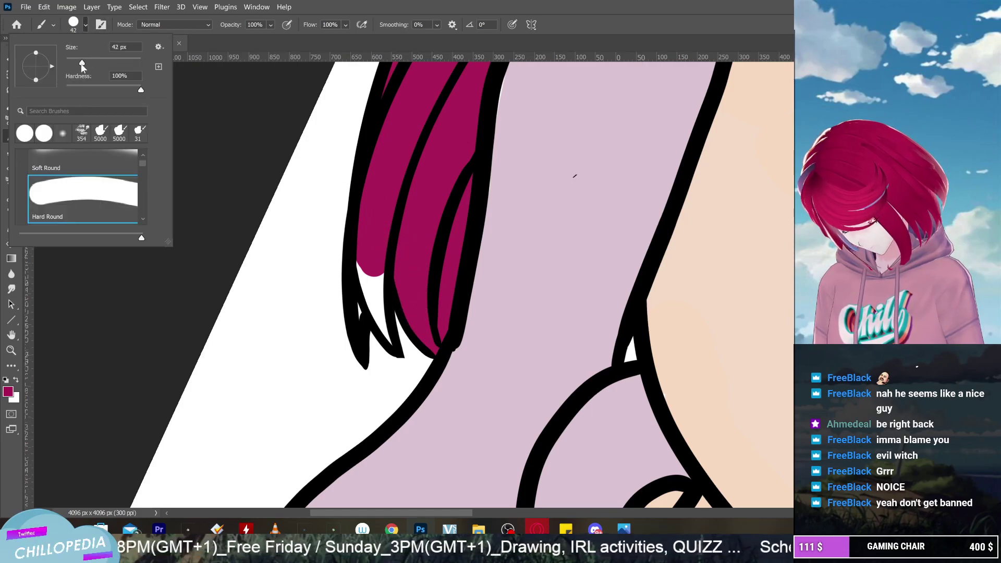
left_click_drag(82, 65, 78, 61)
left_click(374, 260)
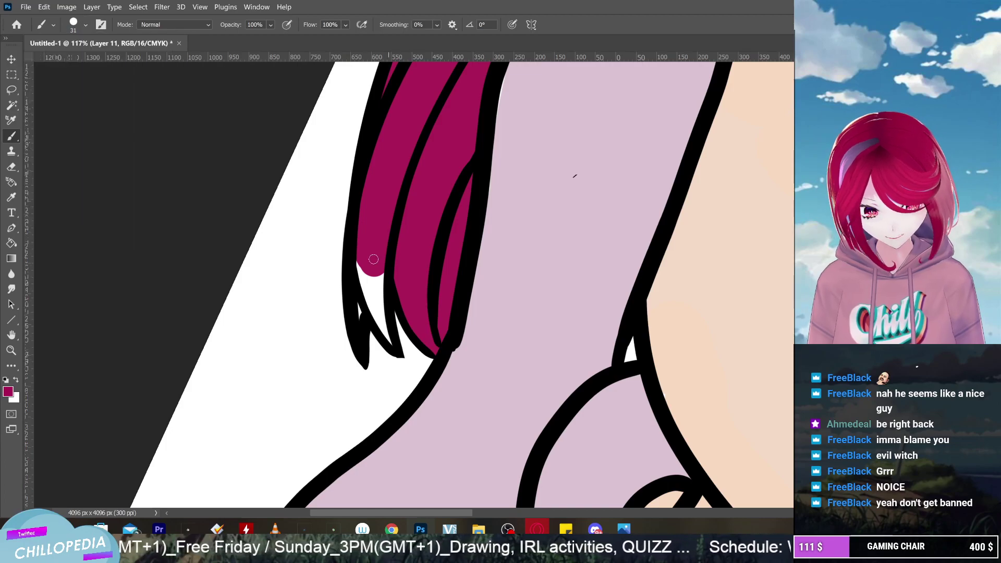
mouse_move(373, 261)
left_mouse_down()
mouse_move(387, 332)
mouse_move(370, 300)
mouse_move(381, 315)
mouse_move(361, 318)
left_mouse_up()
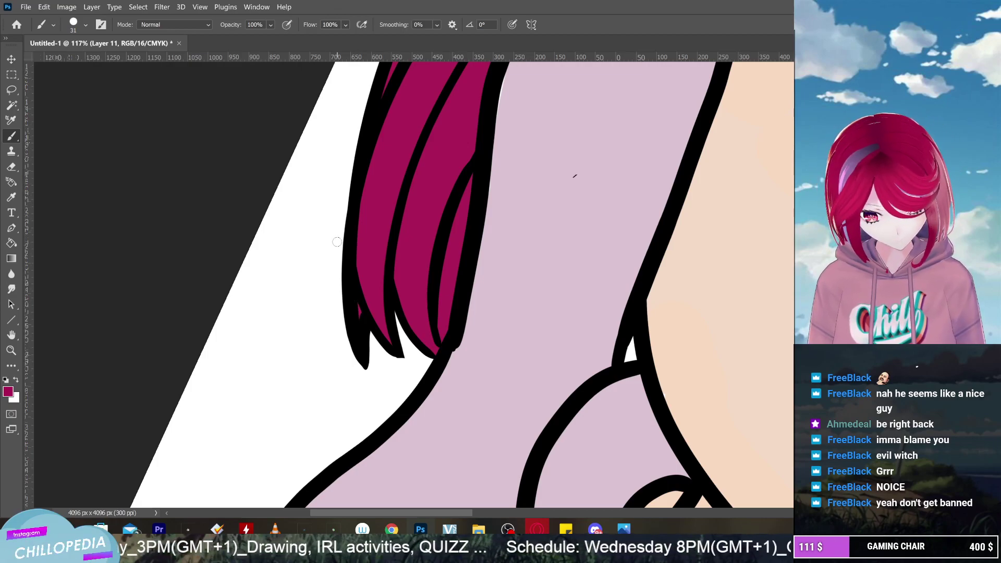
scroll(337, 242, "down", 7)
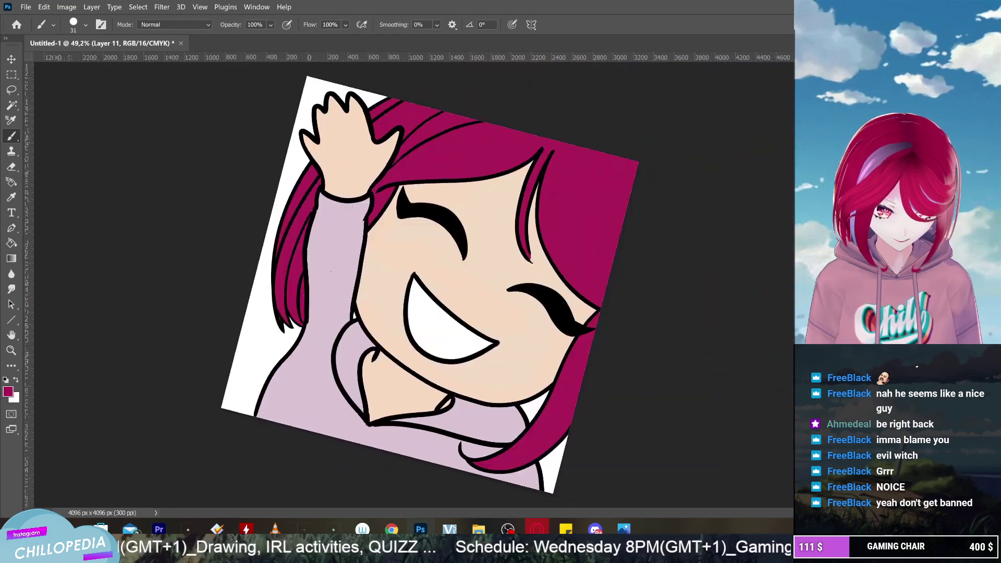
scroll(430, 285, "down", 3)
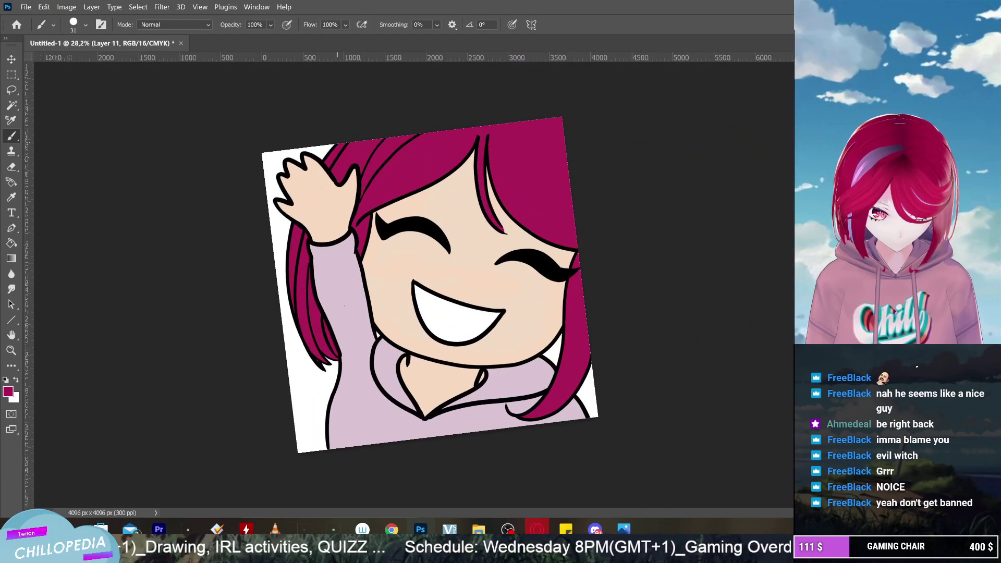
scroll(337, 242, "down", 3)
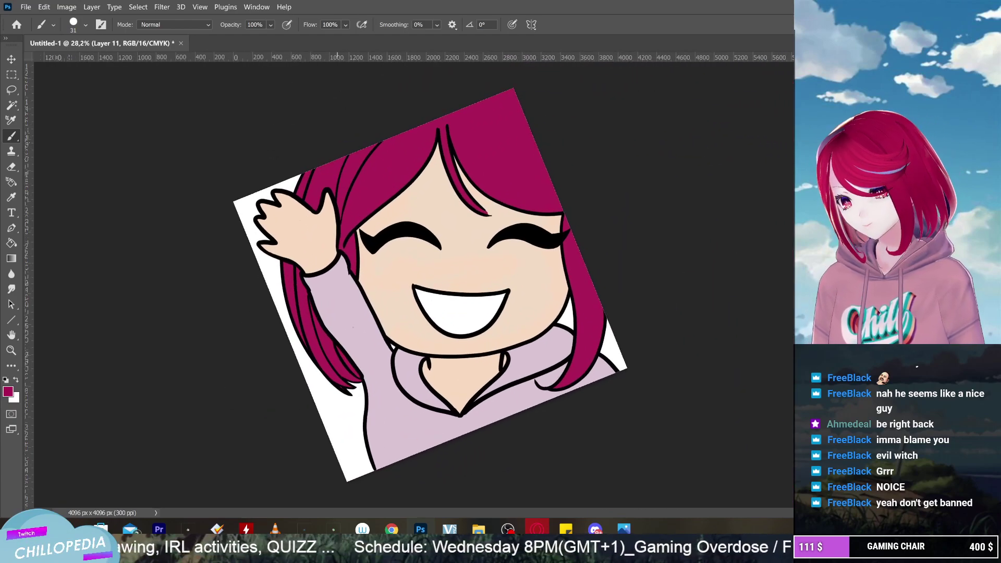
Save the drawing as a Photoshop file named chilloHi in the cc folder, keeping the layers
left_click(24, 8)
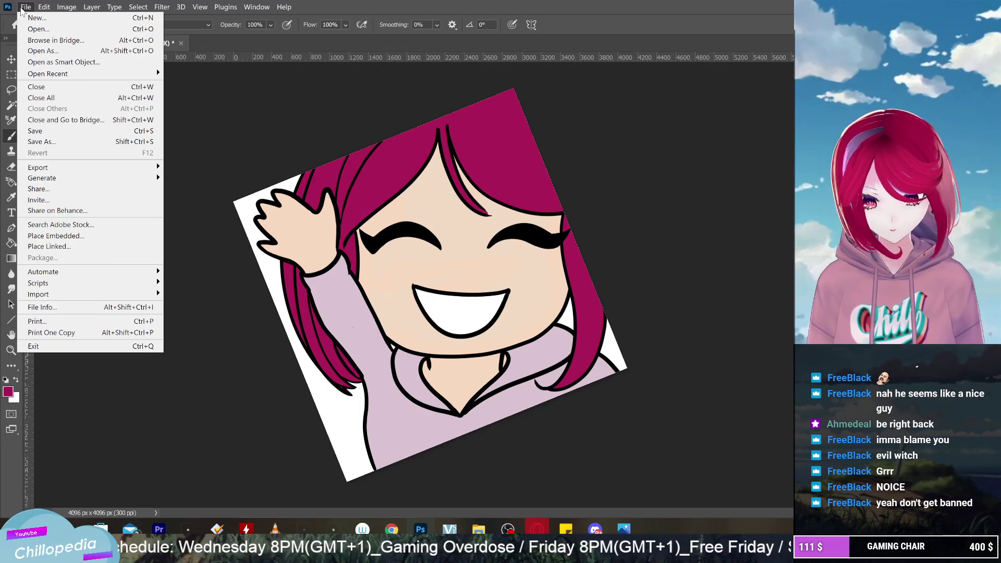
left_click(148, 131)
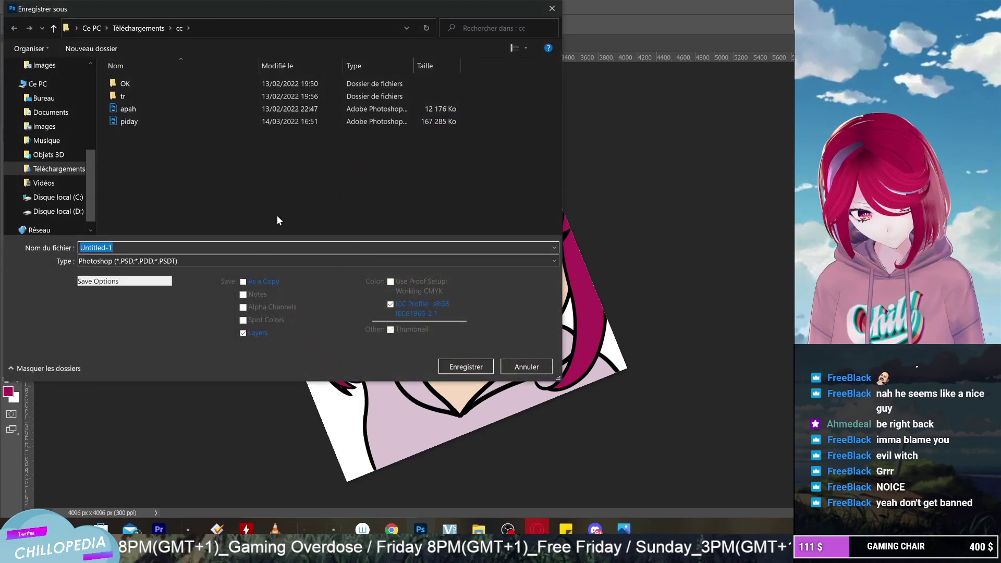
left_click(131, 247)
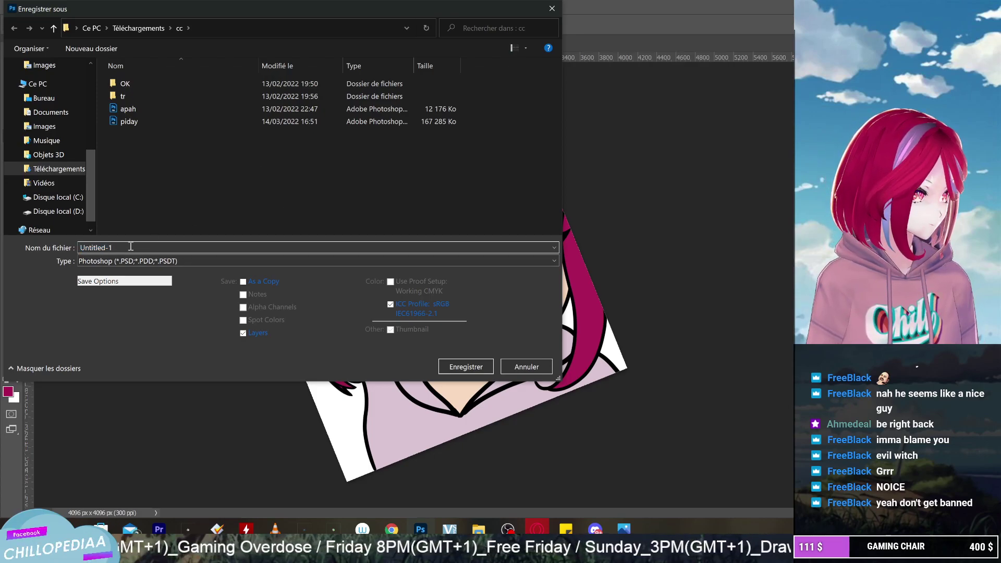
double_click(131, 247)
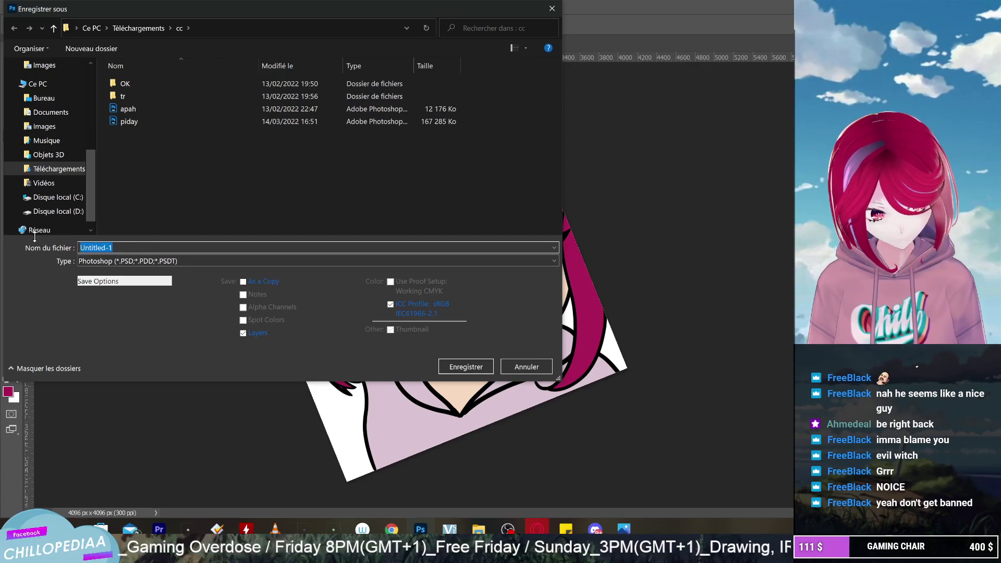
key("BackSpace")
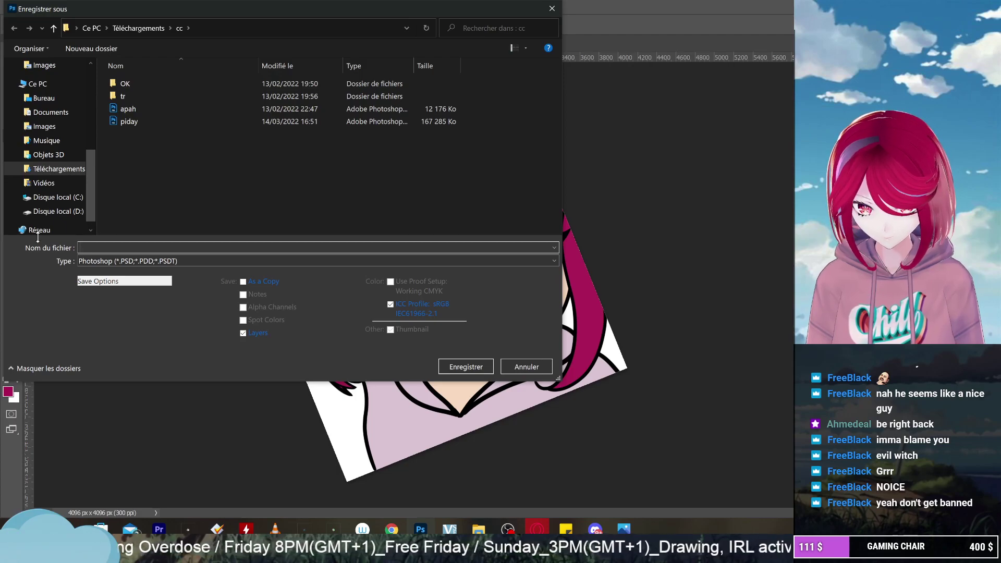
type("chilloHi")
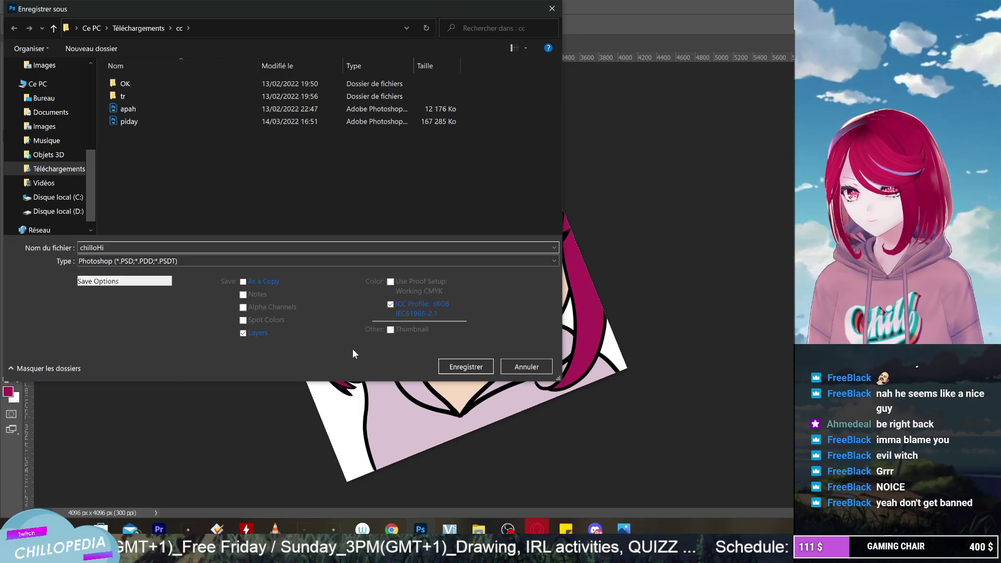
left_click(468, 367)
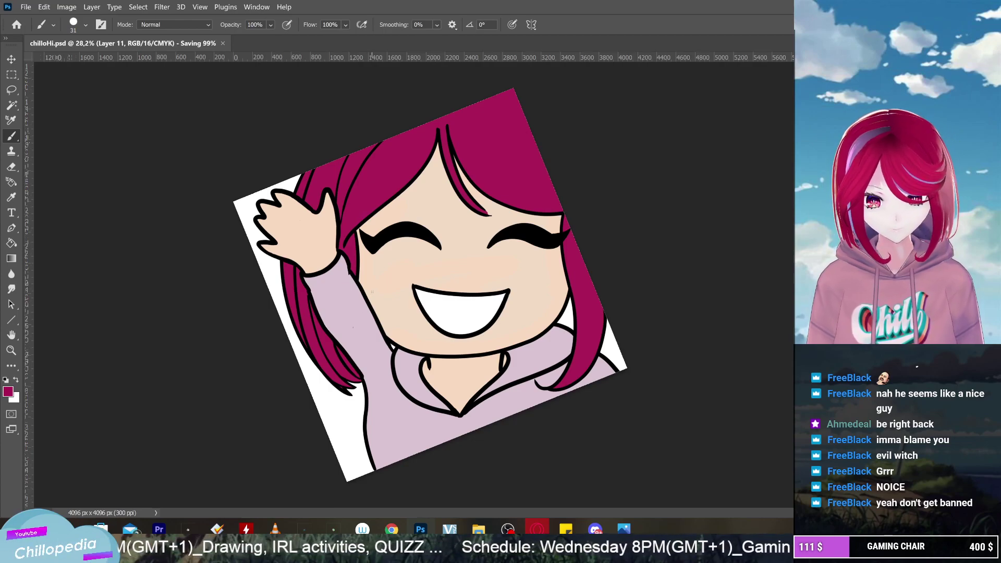
Add a new layer for the mouth and set the foreground colour to light pink e2afa9 for the brush
scroll(489, 350, "up", 4)
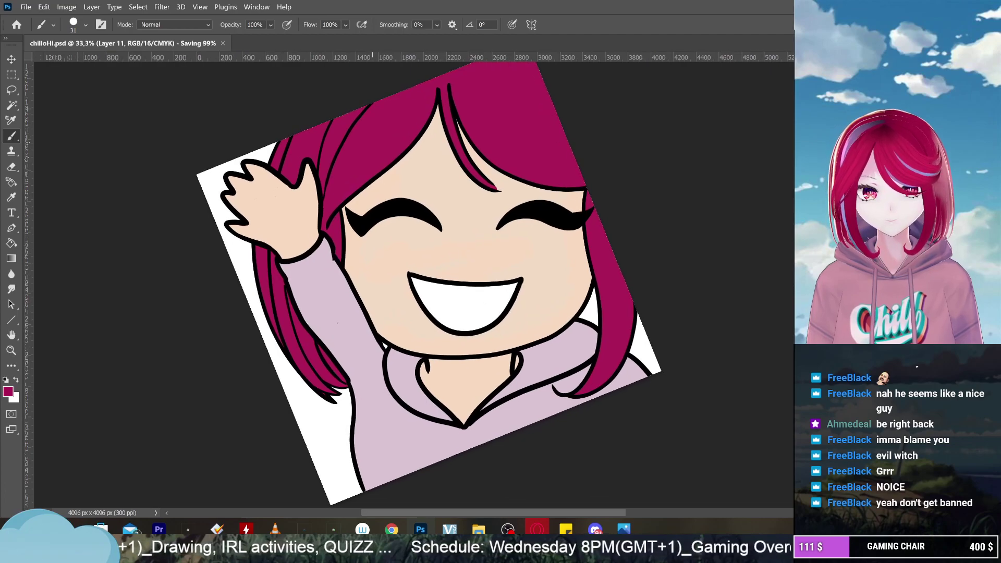
scroll(413, 285, "up", 3)
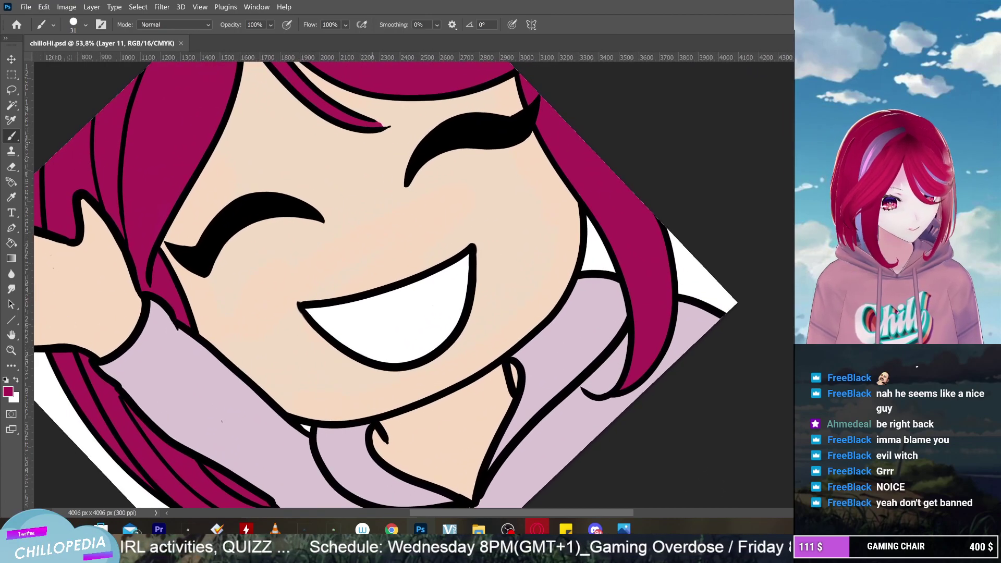
key("ctrl+shift+alt+n")
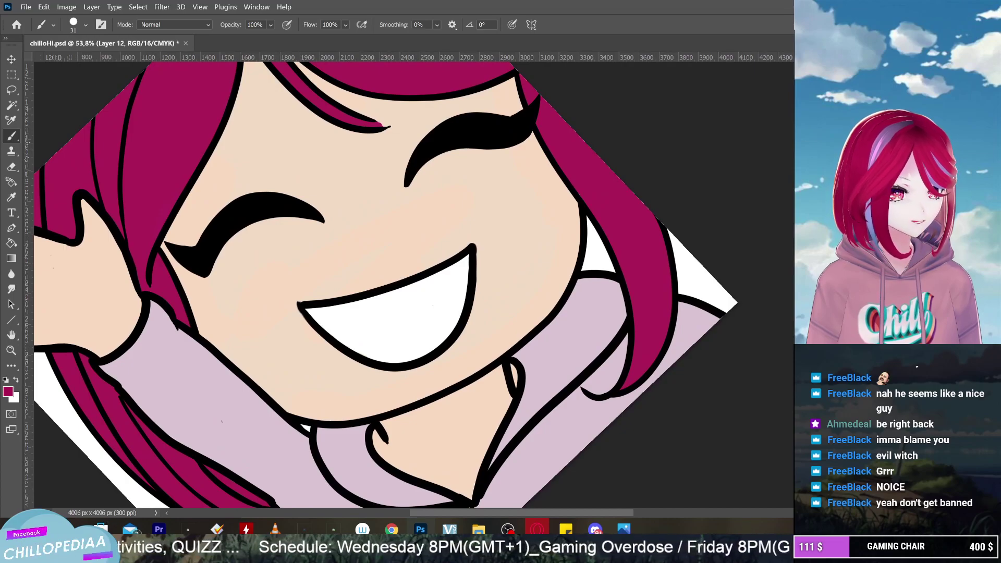
right_click(889, 209)
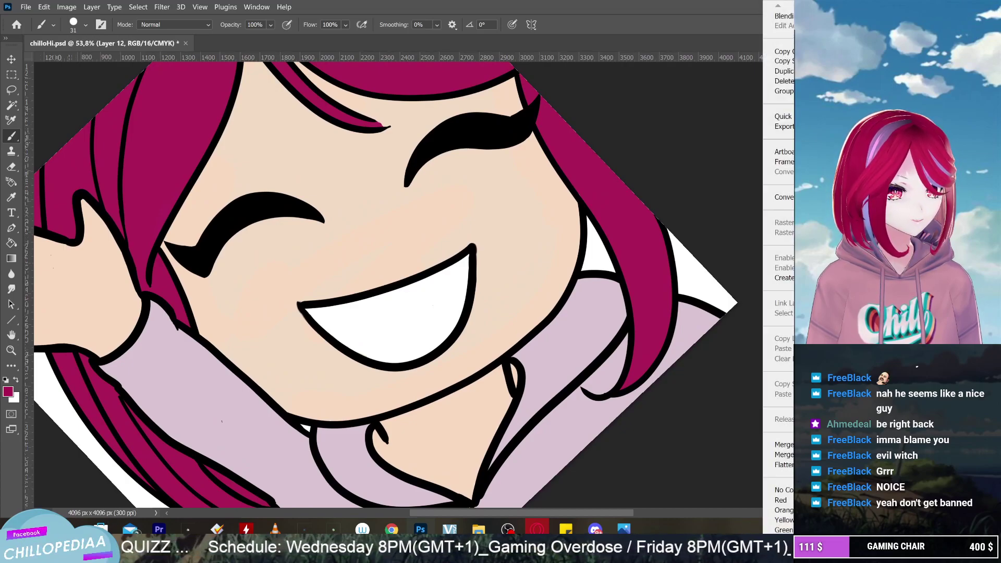
key("Escape")
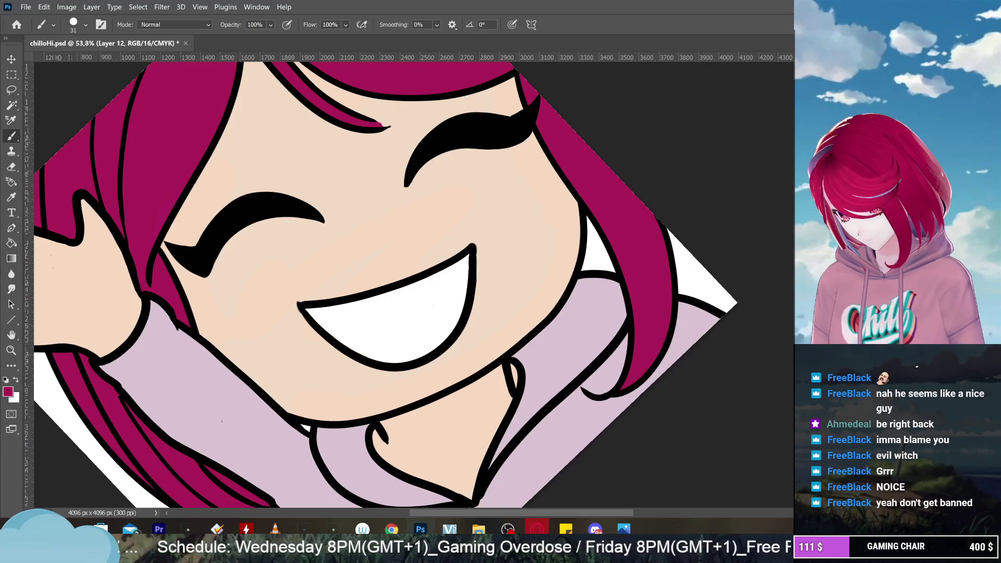
left_click(9, 390)
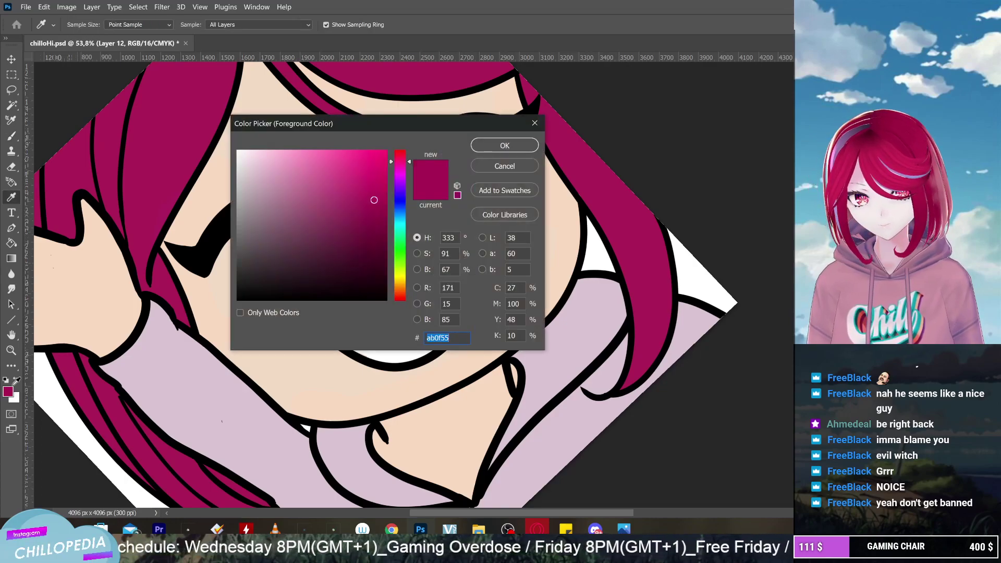
left_click_drag(401, 265, 404, 298)
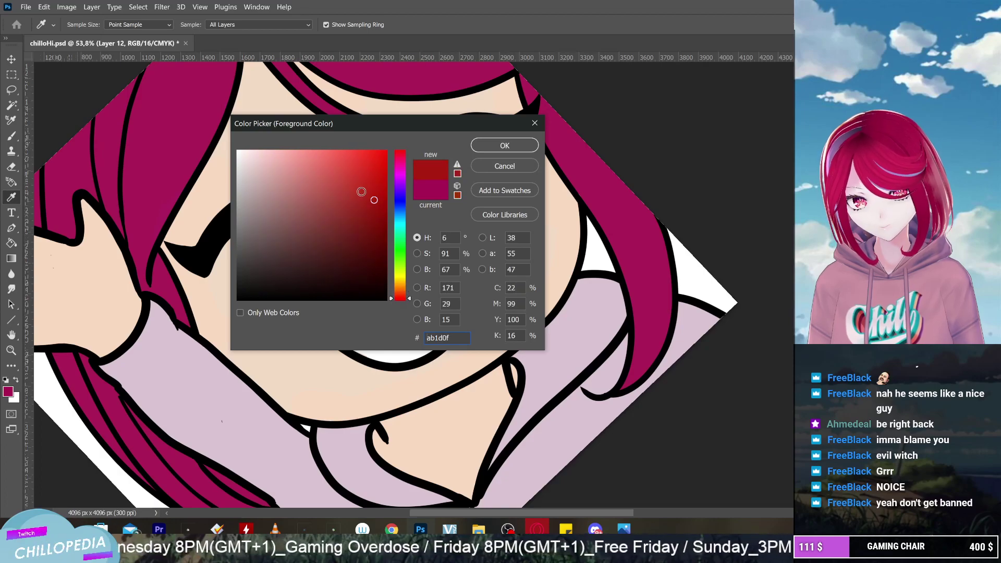
left_click_drag(362, 192, 289, 160)
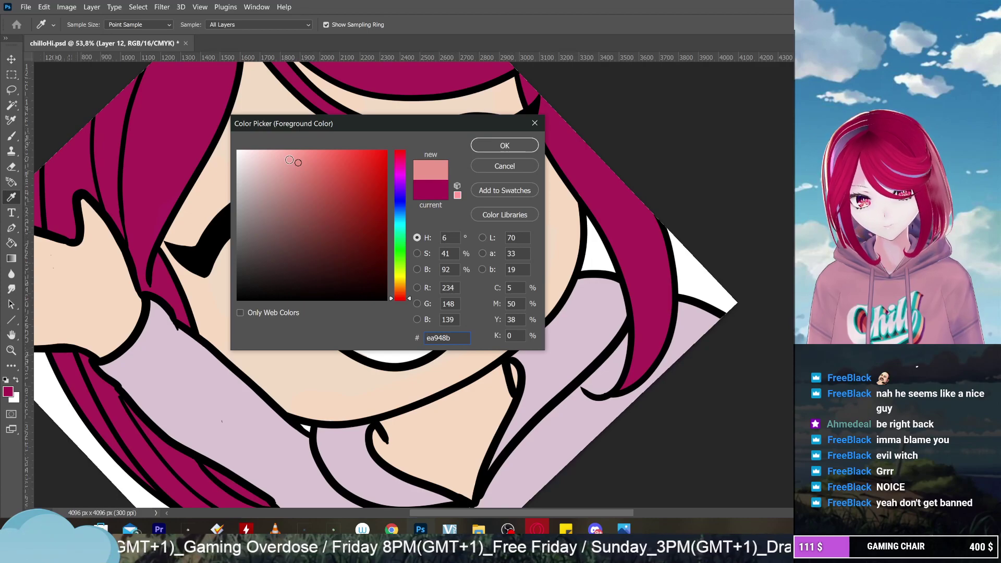
mouse_move(298, 162)
left_mouse_down()
mouse_move(275, 184)
mouse_move(282, 160)
left_mouse_up()
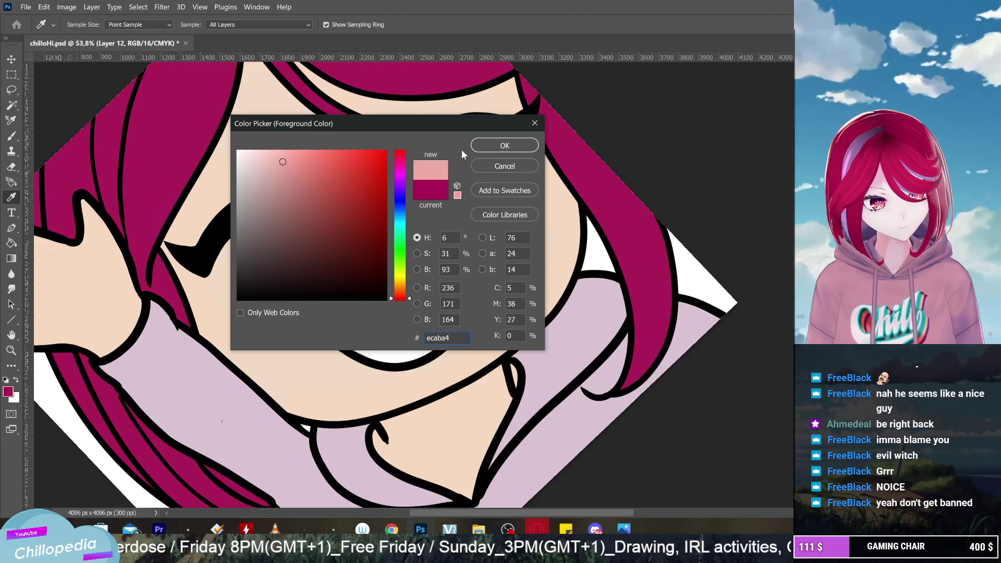
mouse_move(279, 168)
left_mouse_down()
mouse_move(275, 177)
mouse_move(274, 167)
left_mouse_up()
left_click(504, 145)
key("b")
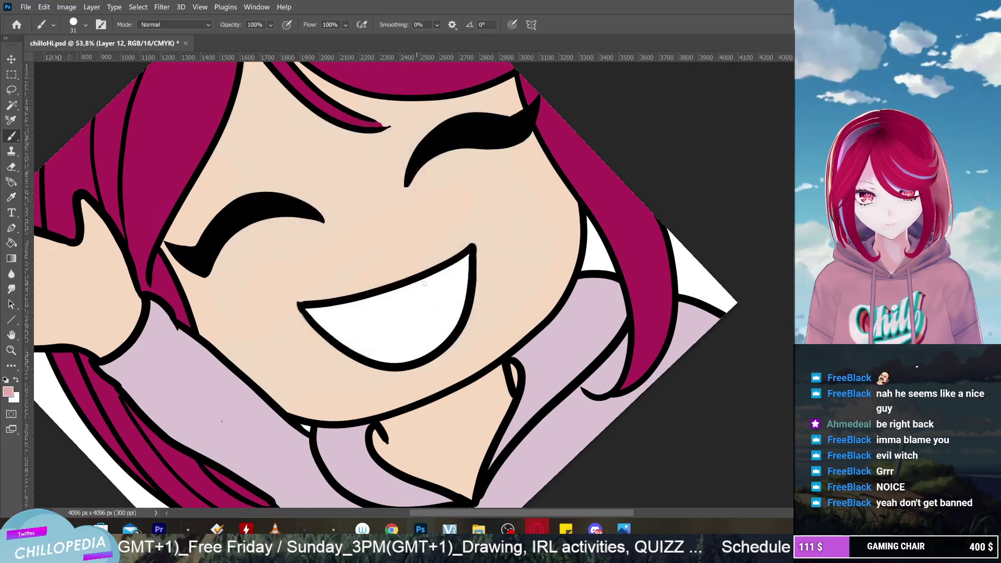
Enlarge the brush to 97 px and fill the whole inside of the smiling mouth with the light pink
left_click_drag(430, 288, 423, 297)
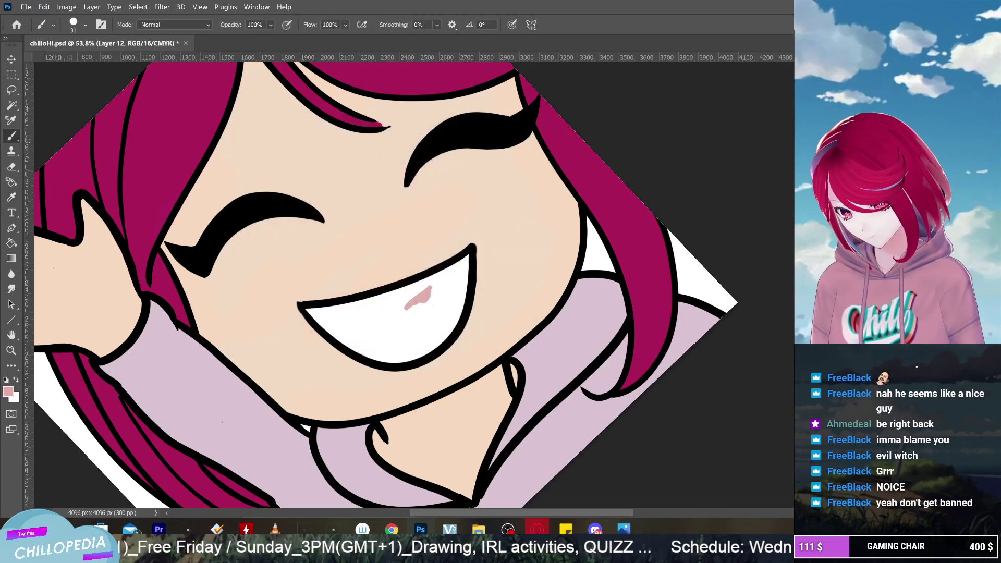
left_click(86, 24)
left_click_drag(77, 63, 102, 62)
mouse_move(438, 292)
left_mouse_down()
mouse_move(423, 309)
mouse_move(408, 308)
mouse_move(430, 288)
mouse_move(450, 290)
mouse_move(427, 313)
mouse_move(468, 257)
mouse_move(405, 297)
mouse_move(377, 299)
left_mouse_up()
mouse_move(315, 302)
left_mouse_down()
mouse_move(350, 343)
mouse_move(408, 357)
mouse_move(443, 342)
mouse_move(463, 285)
mouse_move(438, 332)
mouse_move(452, 298)
mouse_move(442, 295)
mouse_move(412, 329)
mouse_move(407, 353)
mouse_move(404, 310)
mouse_move(355, 325)
left_mouse_up()
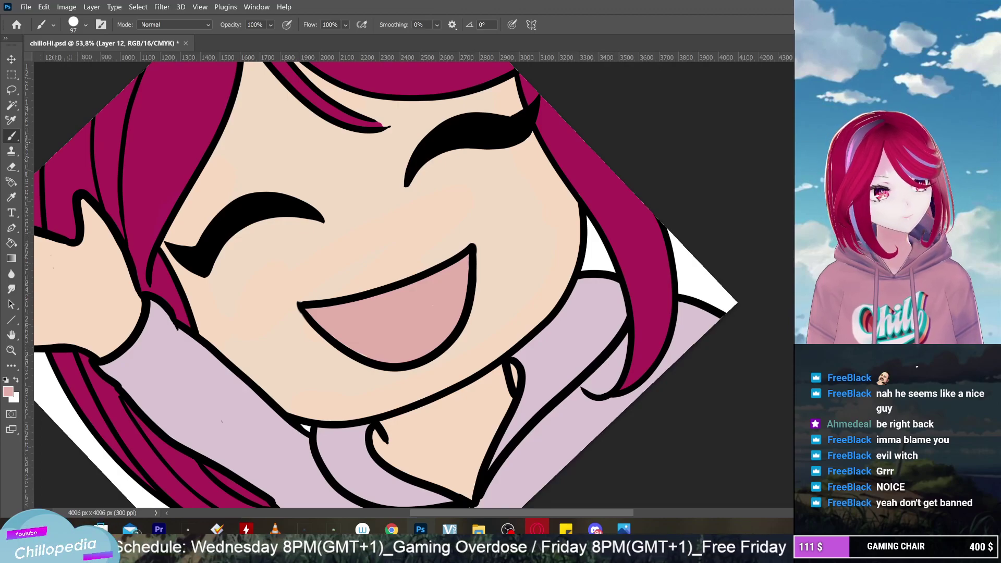
Switch to Layer 9 and examine the pink mouth's edges up close and the colouring of the whole drawing
key("alt+[")
scroll(432, 311, "up", 3)
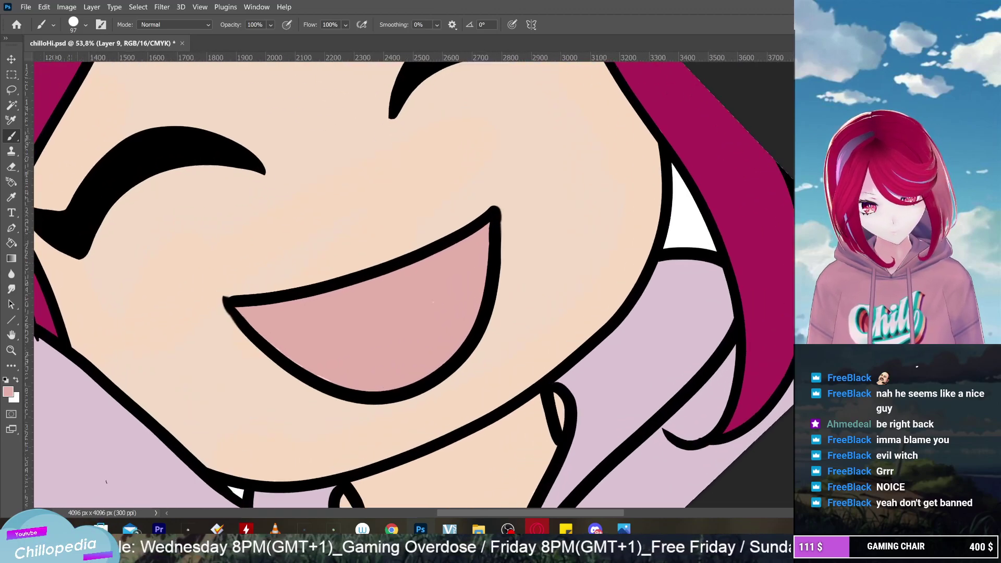
scroll(433, 302, "up", 2)
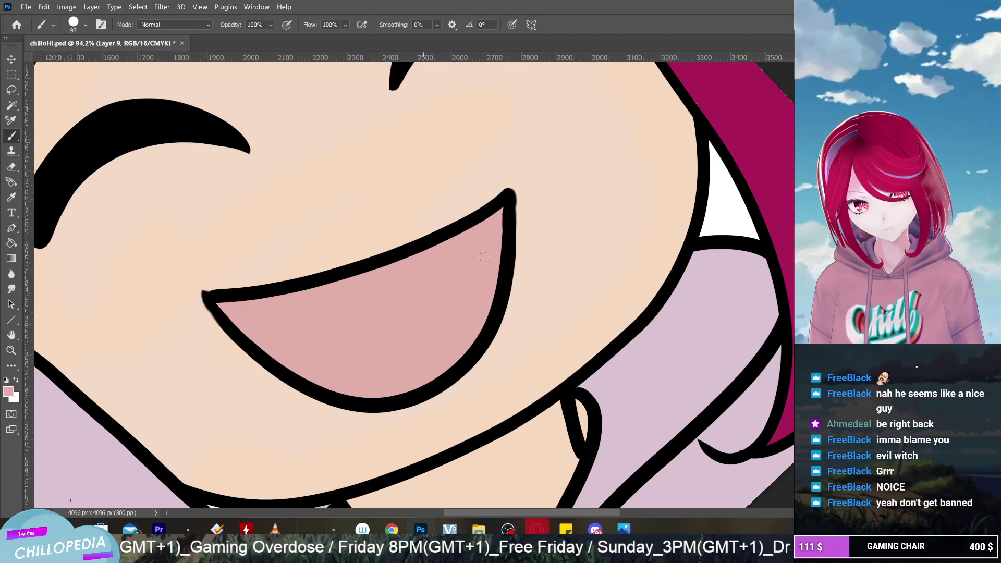
scroll(494, 218, "down", 2)
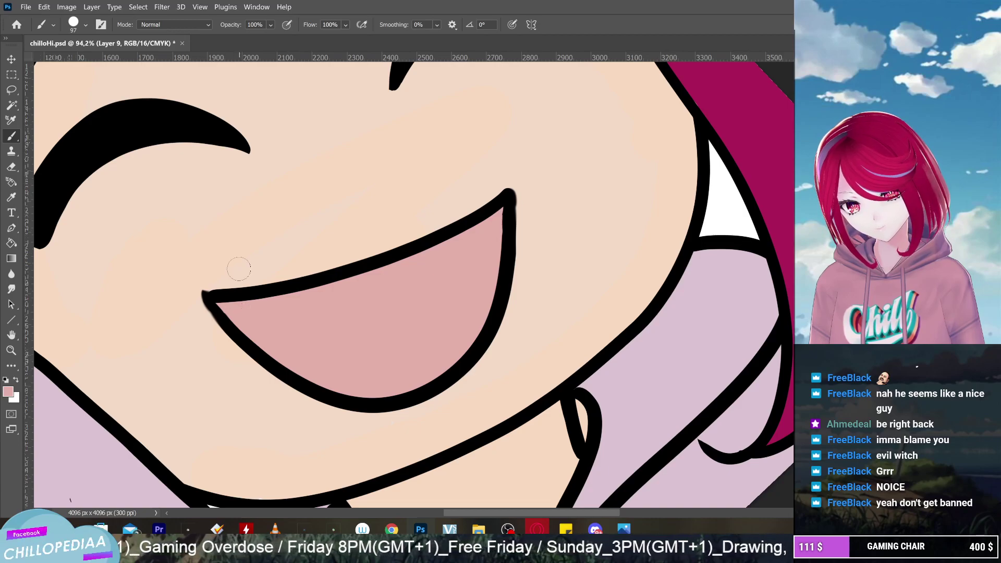
scroll(414, 285, "down", 5)
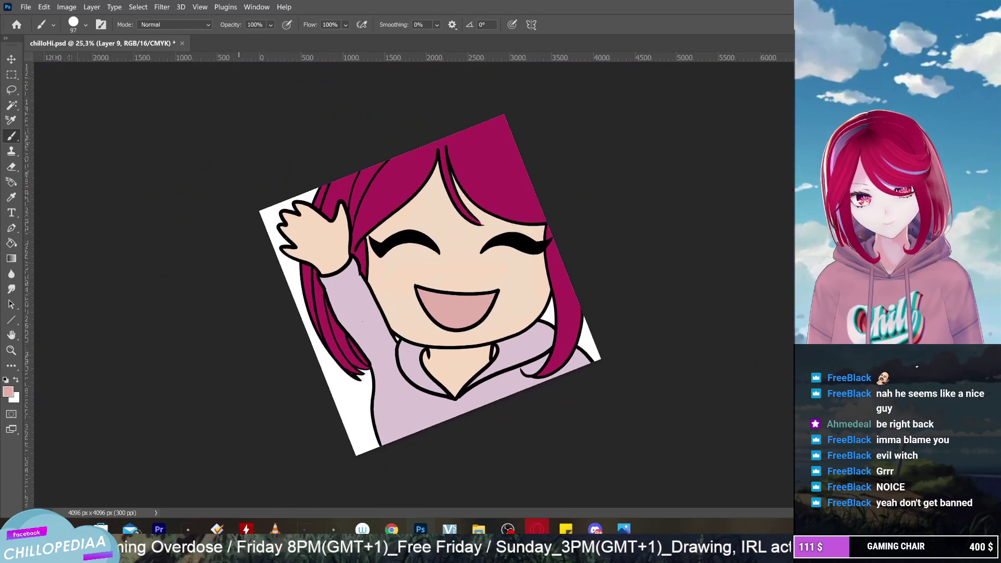
scroll(413, 285, "up", 1)
scroll(413, 285, "up", 4)
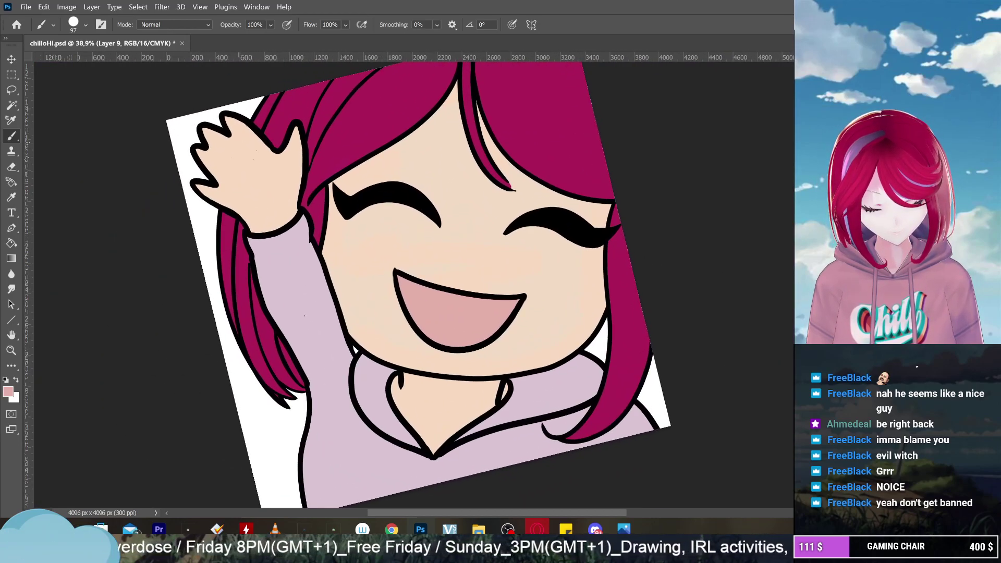
scroll(469, 282, "up", 2)
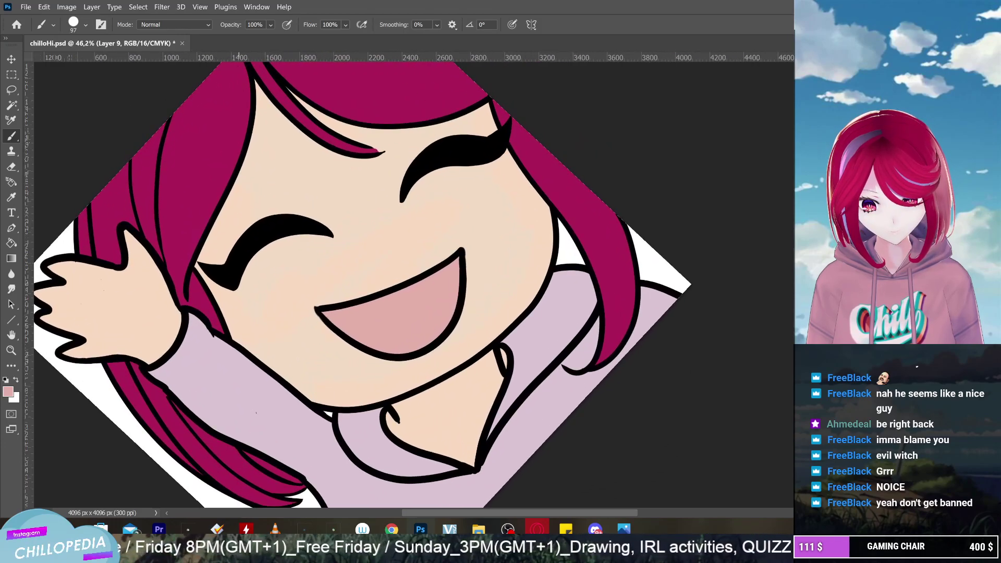
scroll(417, 282, "down", 2)
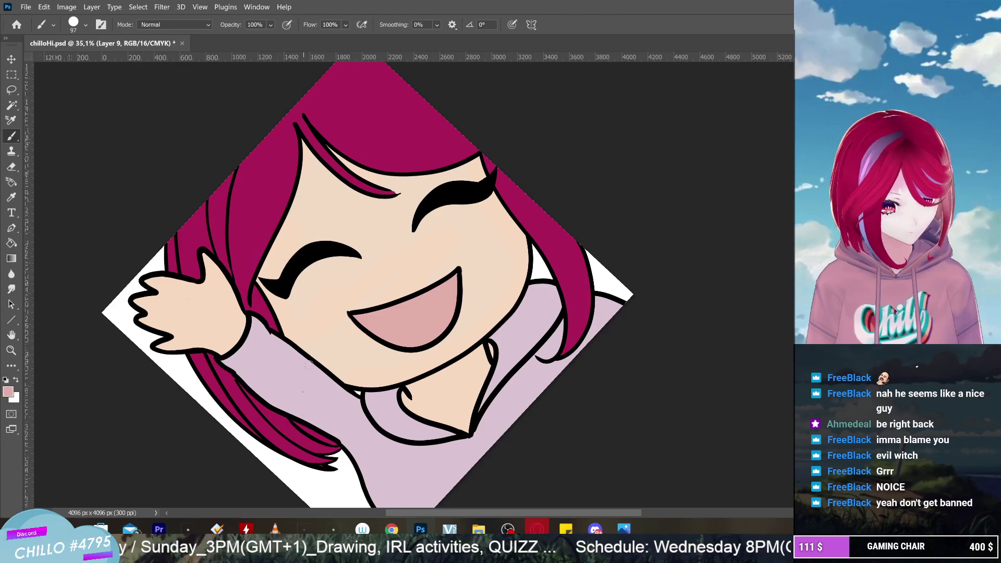
scroll(516, 221, "down", 3)
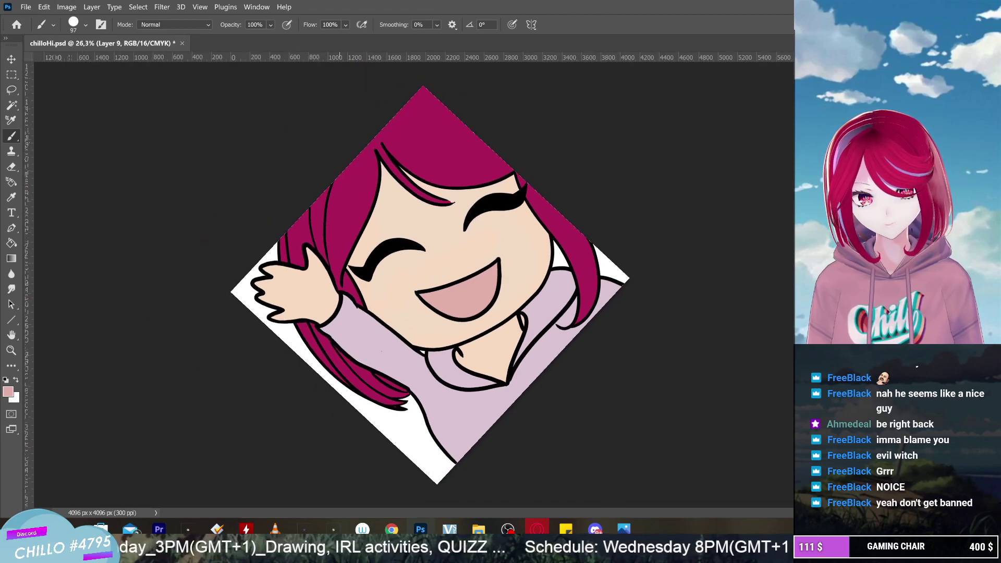
scroll(516, 221, "up", 4)
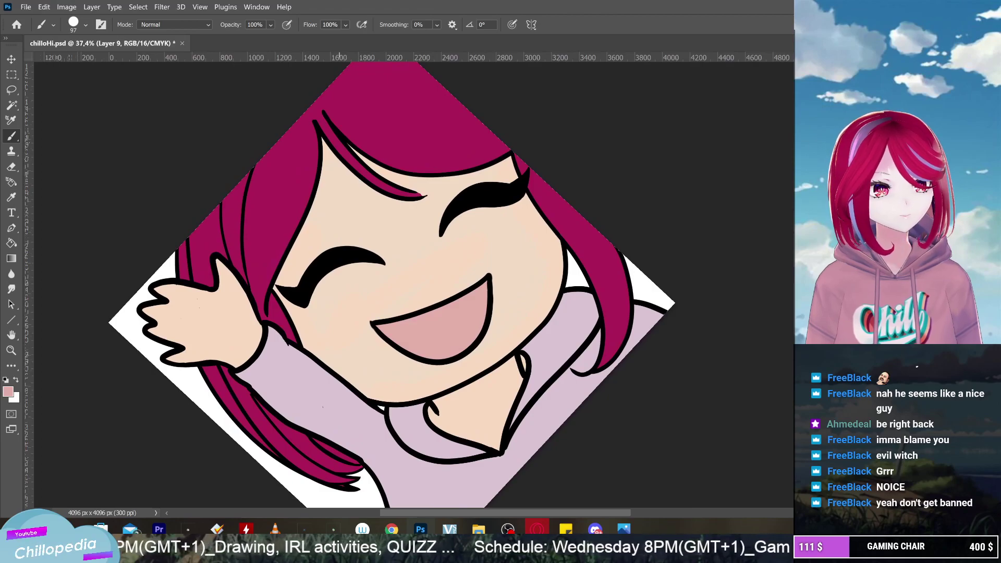
Add a new layer above Layer 9 and set the foreground colour to the darker pink de9991
key("ctrl+shift+alt+n")
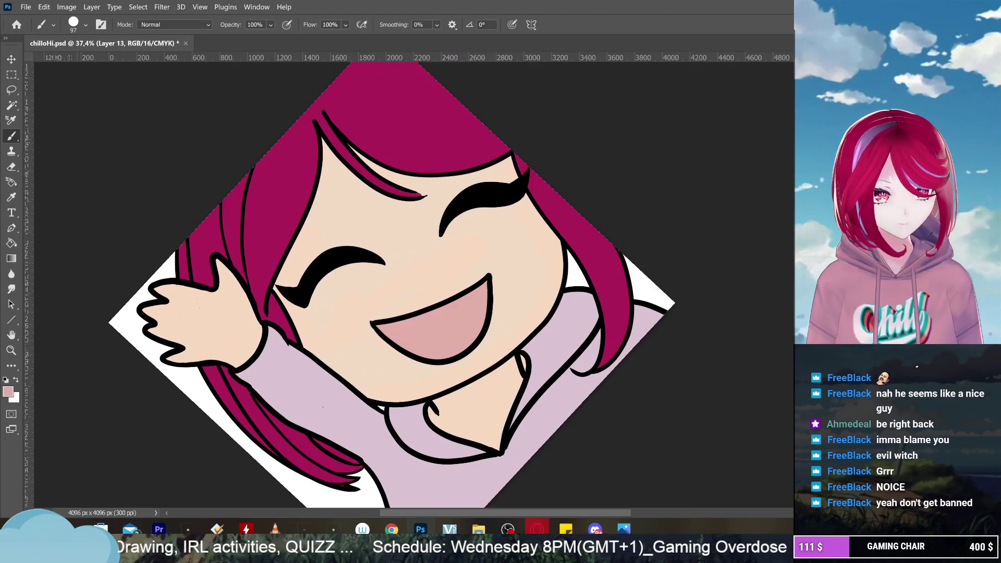
left_click(8, 392)
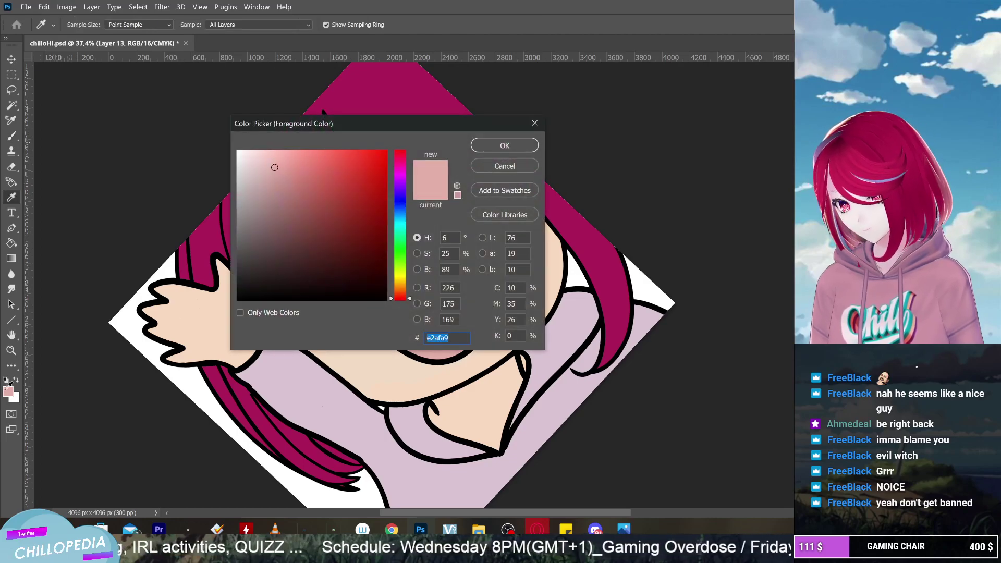
mouse_move(273, 170)
left_mouse_down()
mouse_move(286, 178)
mouse_move(288, 169)
left_mouse_up()
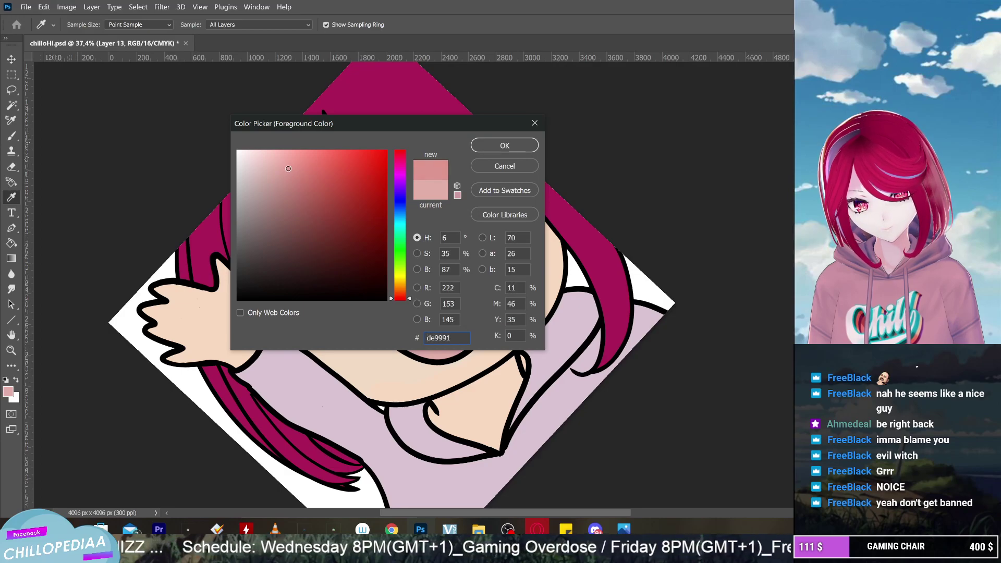
left_click(518, 149)
Paint a curved band of the darker pink along the upper edge inside the mouth as shading
scroll(519, 133, "up", 3)
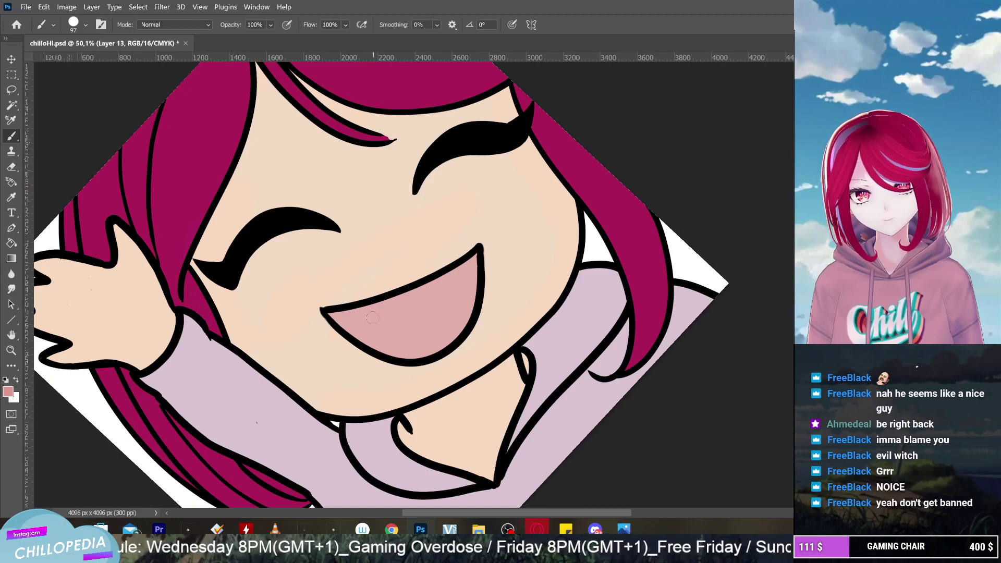
mouse_move(351, 330)
left_mouse_down()
mouse_move(390, 297)
mouse_move(473, 279)
mouse_move(468, 263)
mouse_move(345, 320)
mouse_move(335, 312)
left_mouse_up()
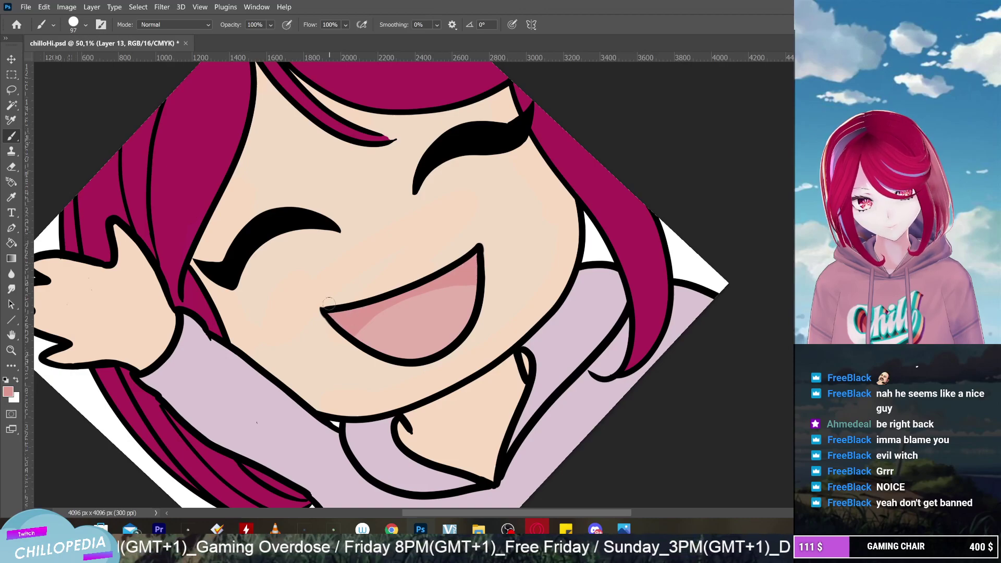
scroll(329, 304, "down", 3)
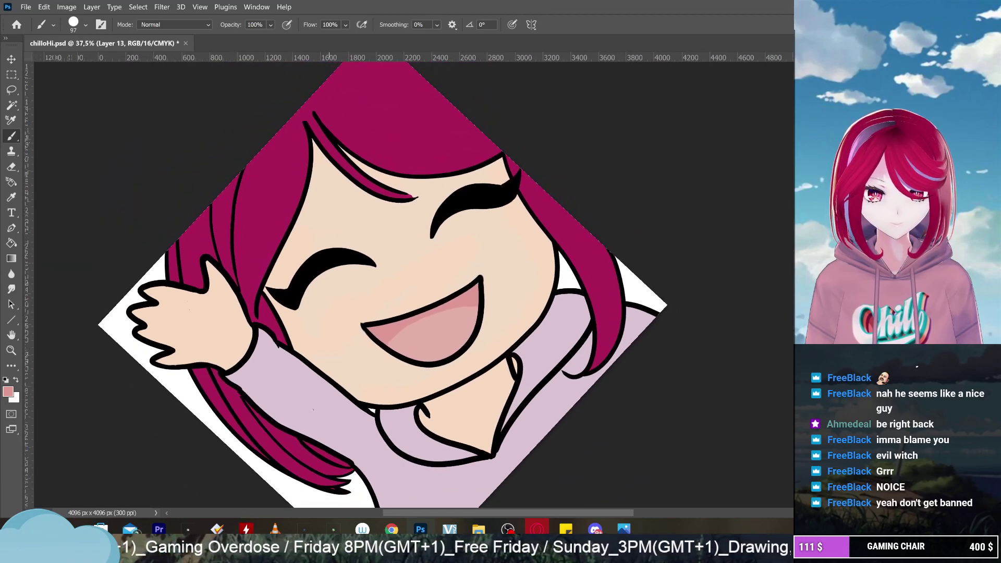
scroll(600, 179, "down", 1)
scroll(480, 218, "up", 2)
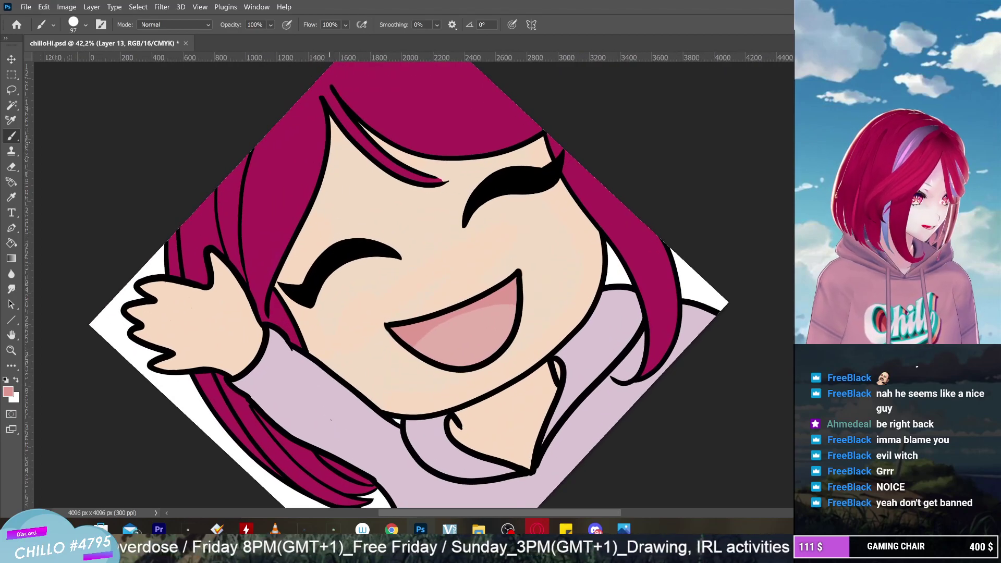
Add a new layer above the mouth shading, set the foreground colour to black and reduce the brush to 36 px
key("ctrl+alt+shift+n")
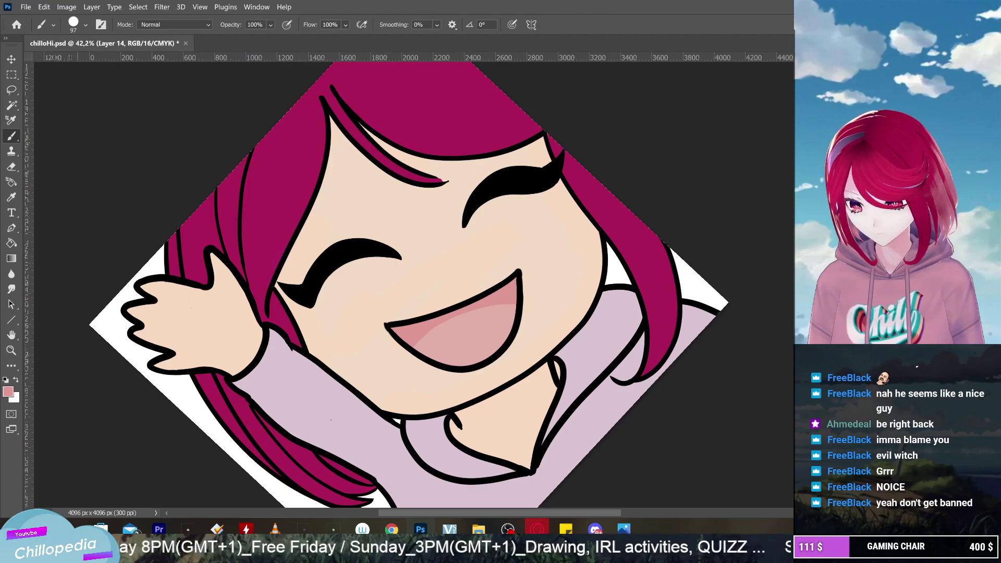
scroll(527, 338, "up", 2)
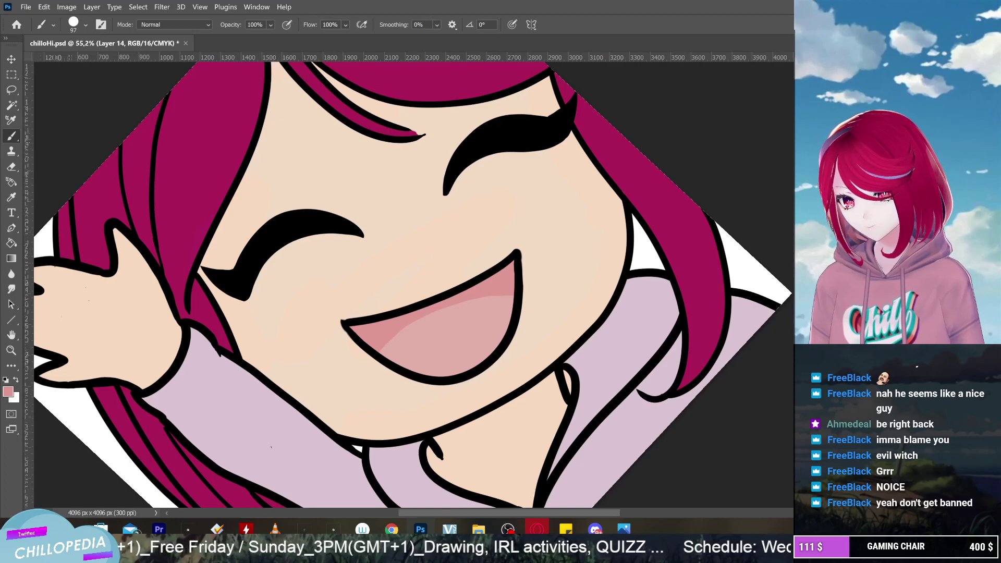
left_click(9, 392)
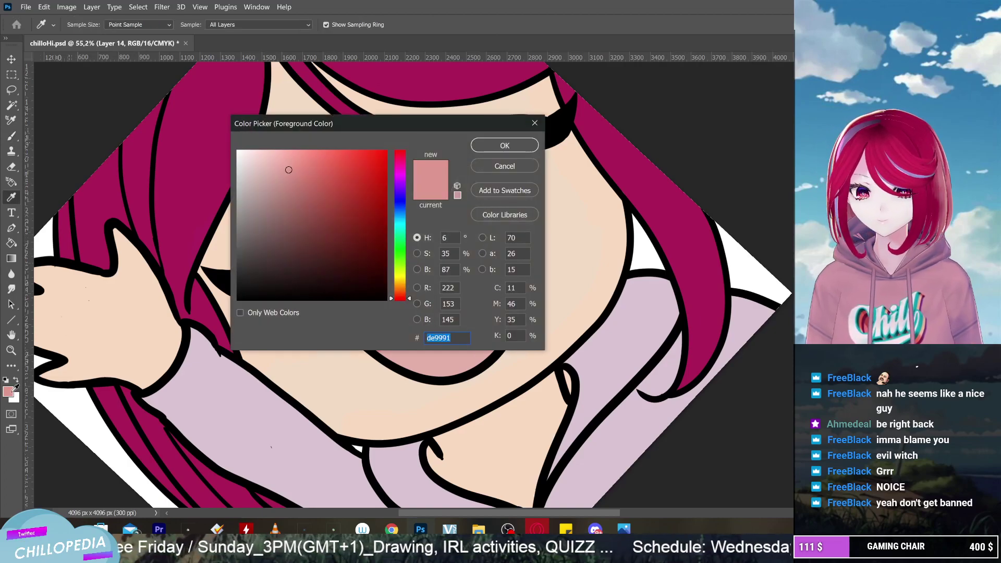
left_click(387, 300)
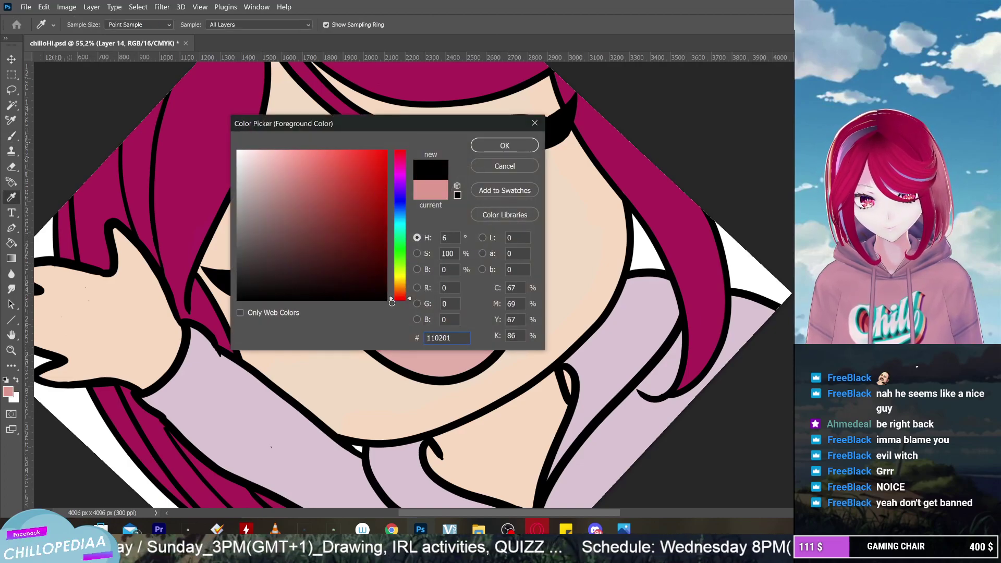
left_click(518, 146)
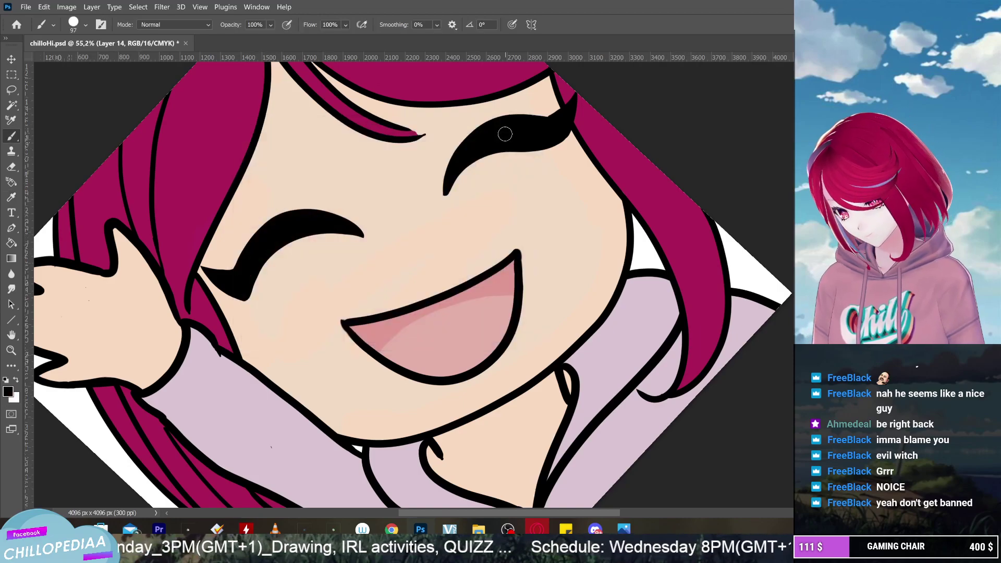
left_click(85, 25)
left_click_drag(87, 64, 80, 65)
key("Return")
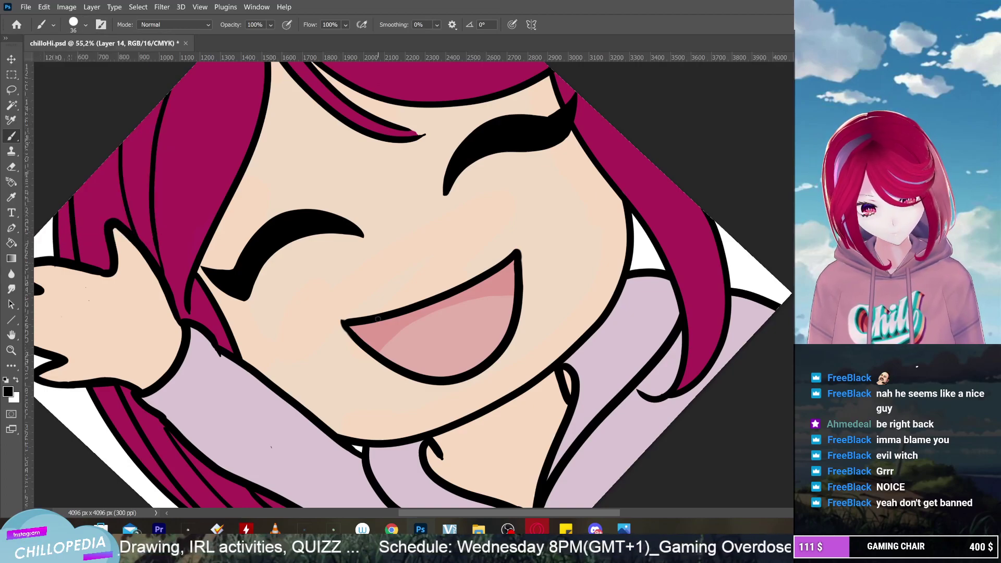
mouse_move(378, 318)
left_mouse_down()
mouse_move(411, 329)
mouse_move(471, 305)
mouse_move(500, 269)
left_mouse_up()
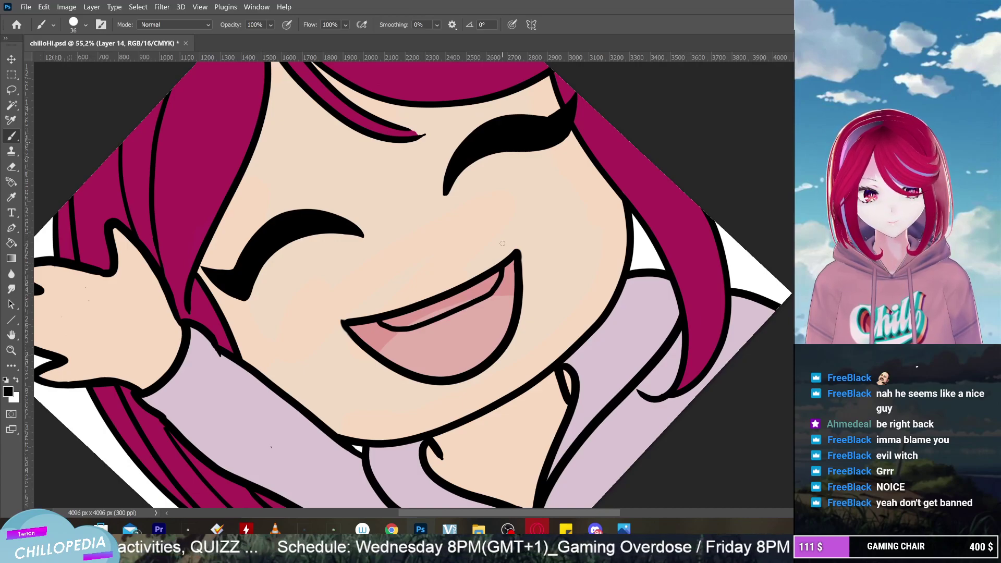
key("ctrl+0")
scroll(457, 269, "up", 7)
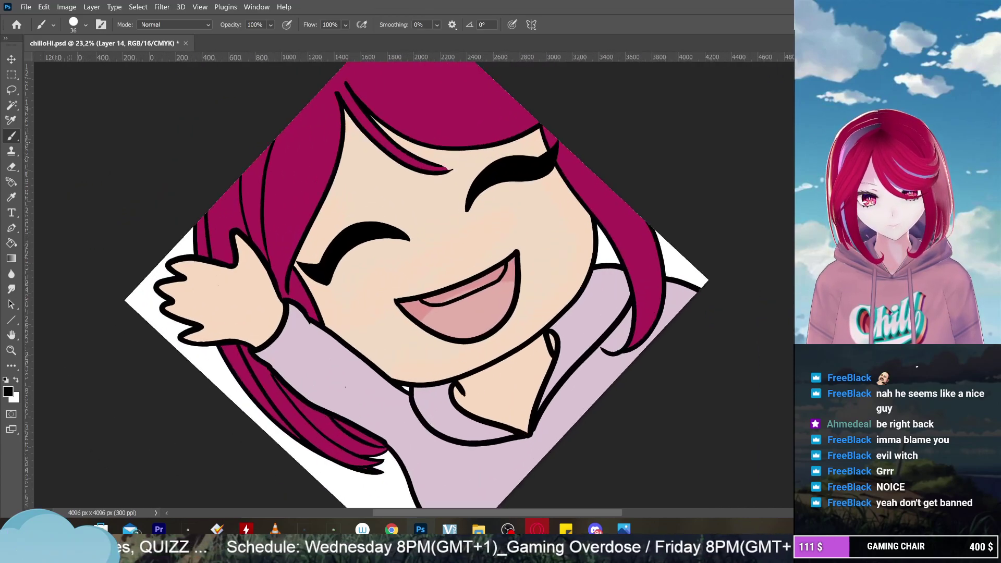
key("ctrl+z")
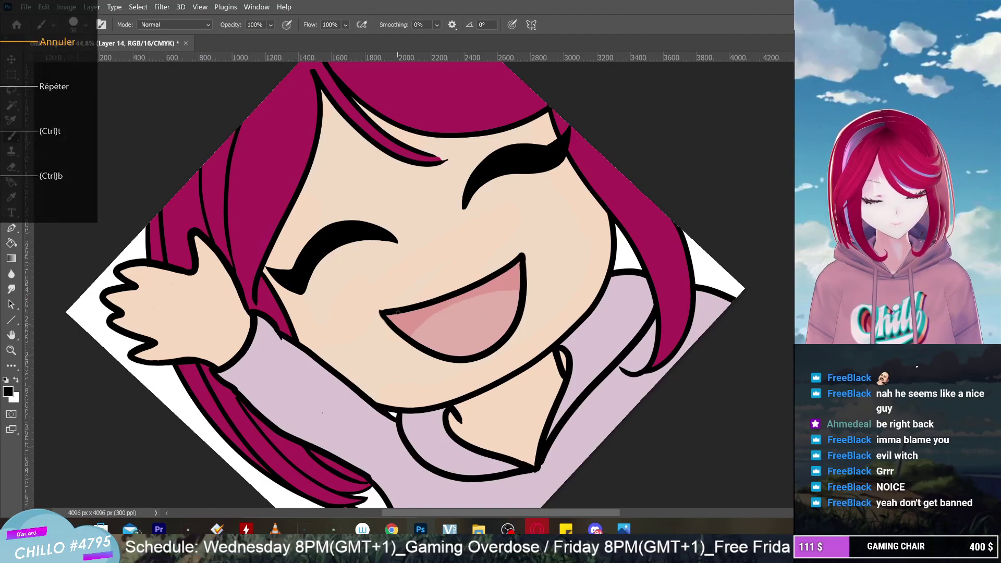
left_click_drag(399, 314, 475, 300)
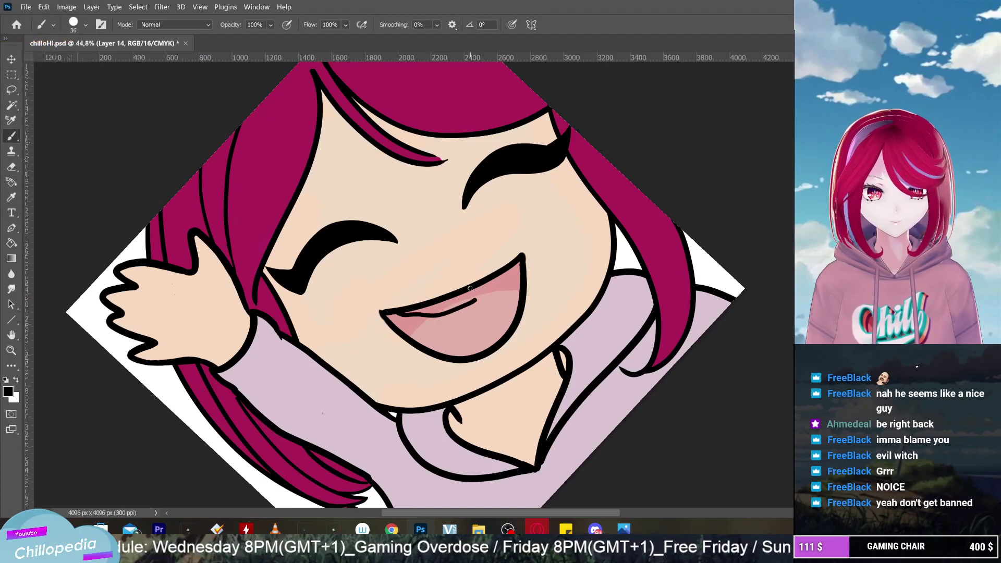
key("ctrl+z")
Set the brush smoothing to 85% and draw a curved black teeth line just beneath the mouth's upper edge
left_click(438, 24)
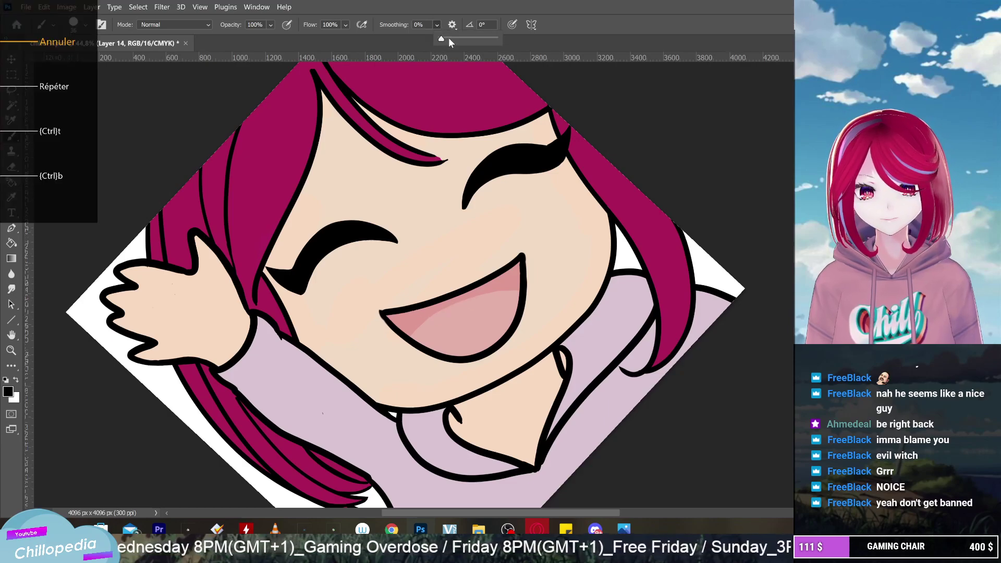
left_click_drag(448, 38, 486, 38)
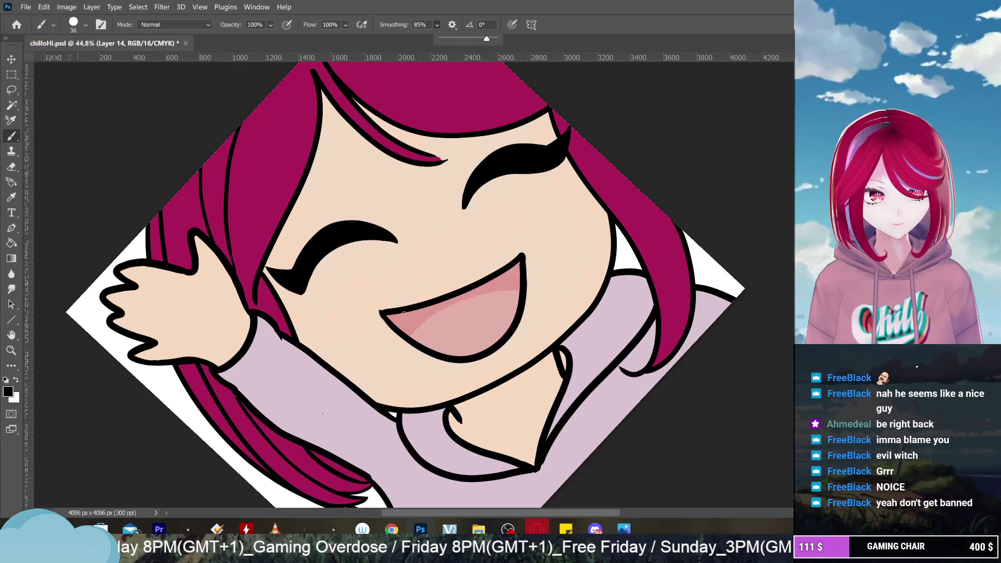
mouse_move(404, 313)
left_mouse_down()
mouse_move(434, 315)
mouse_move(481, 296)
mouse_move(510, 265)
left_mouse_up()
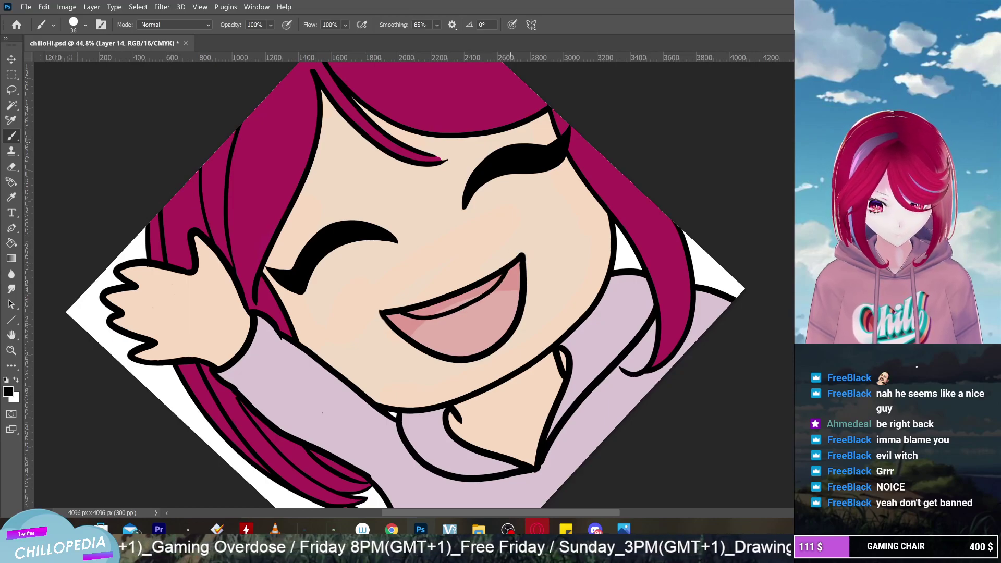
Add another new layer and set the foreground colour to the off-white f9f9f9
scroll(452, 259, "down", 7)
scroll(452, 259, "up", 6)
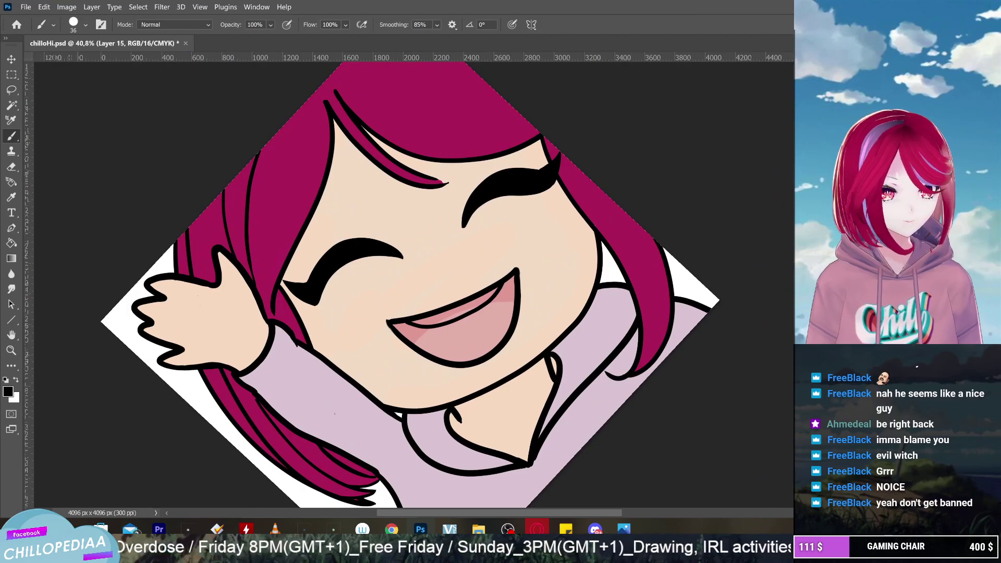
left_click(9, 392)
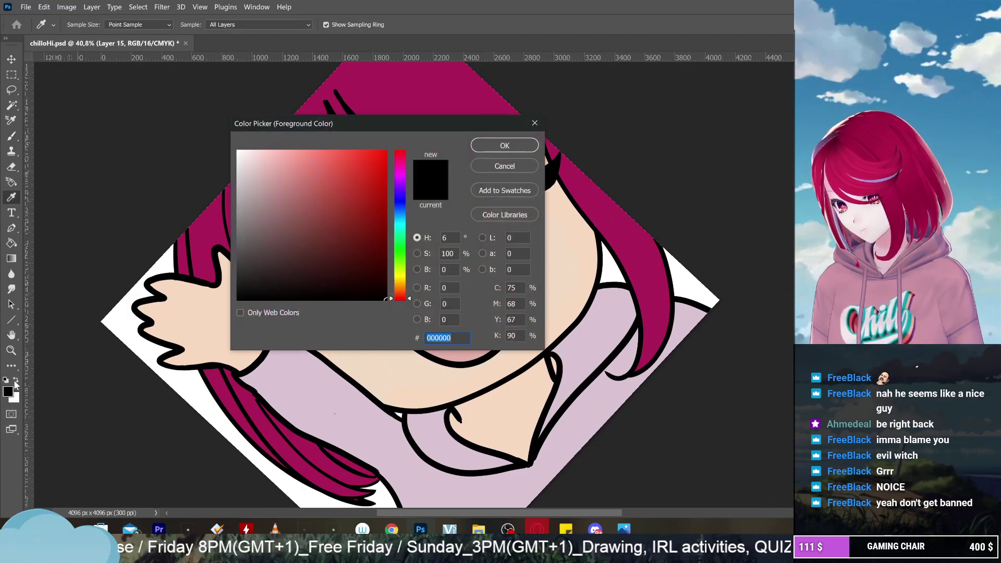
left_click(240, 149)
left_click_drag(239, 150, 199, 149)
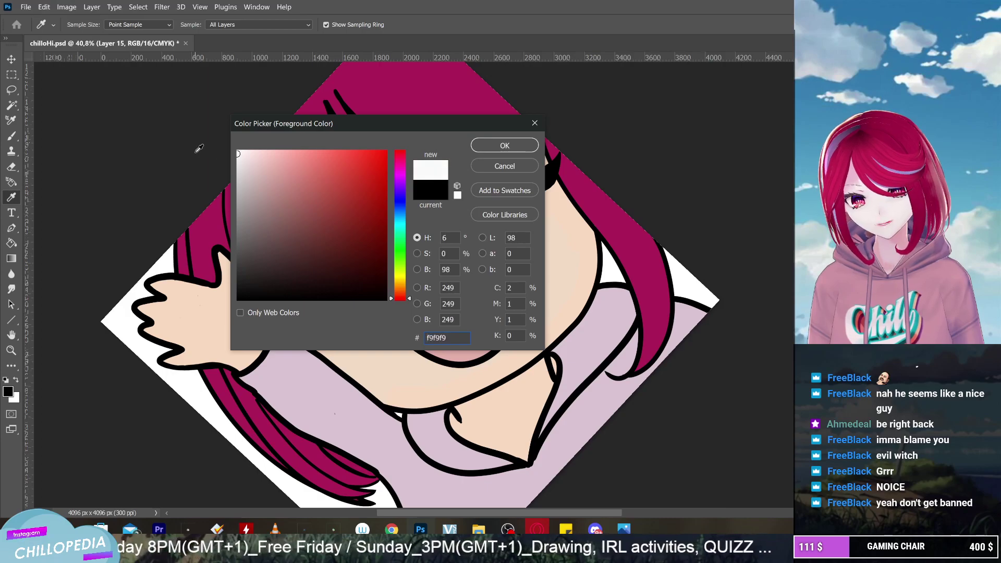
left_click(505, 146)
key("b")
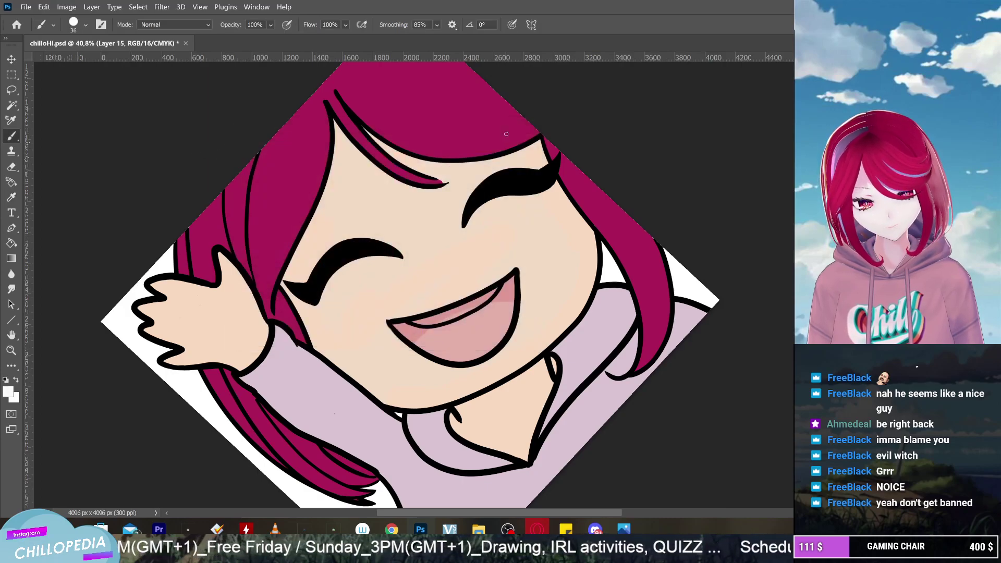
Lower the brush smoothing to 20% and fill the teeth area between the black lines with the off-white
scroll(521, 184, "up", 3)
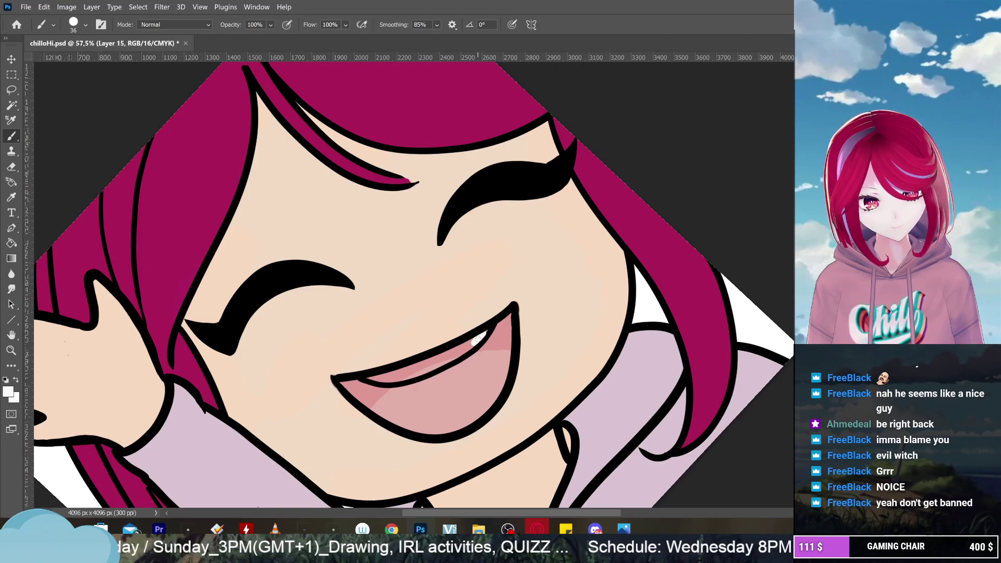
left_click_drag(480, 336, 458, 353)
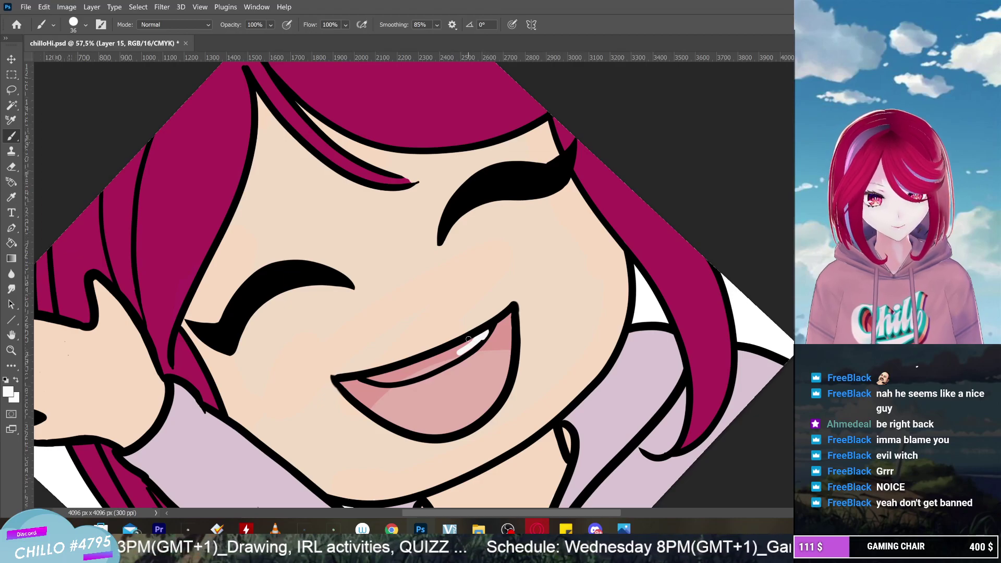
key("ctrl+z")
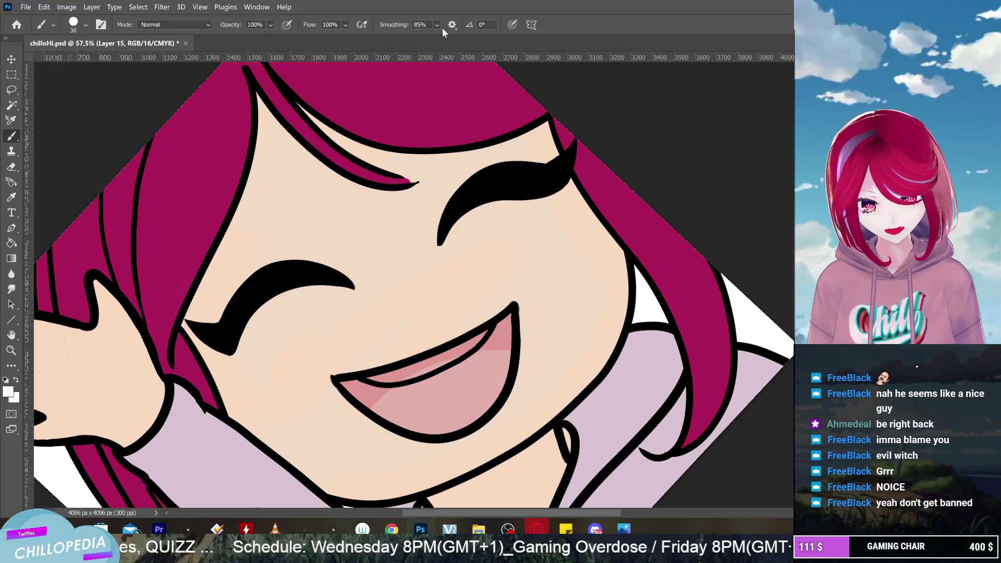
left_click_drag(466, 39, 432, 40)
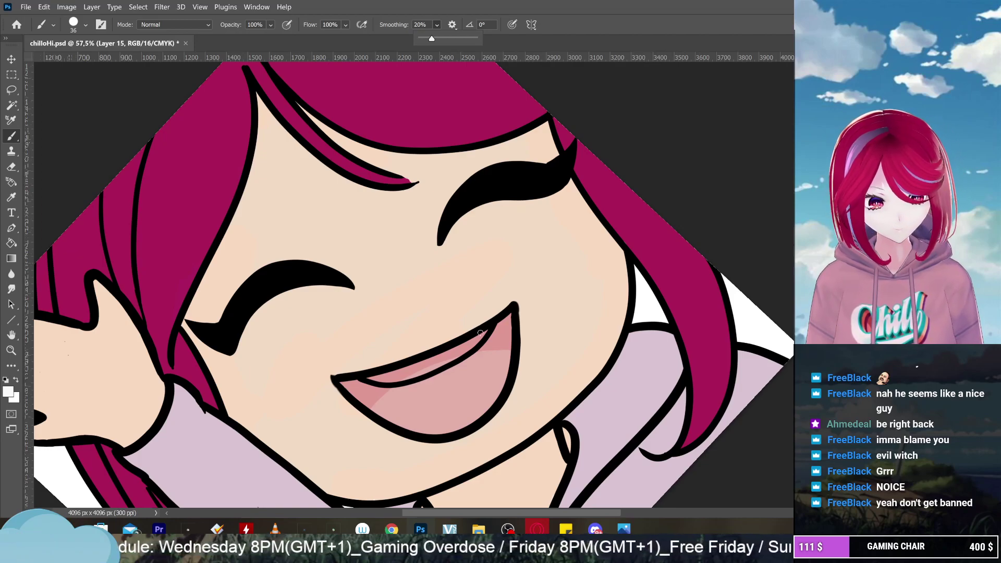
mouse_move(473, 341)
left_mouse_down()
mouse_move(478, 339)
mouse_move(428, 368)
mouse_move(371, 376)
mouse_move(430, 370)
mouse_move(403, 371)
left_mouse_up()
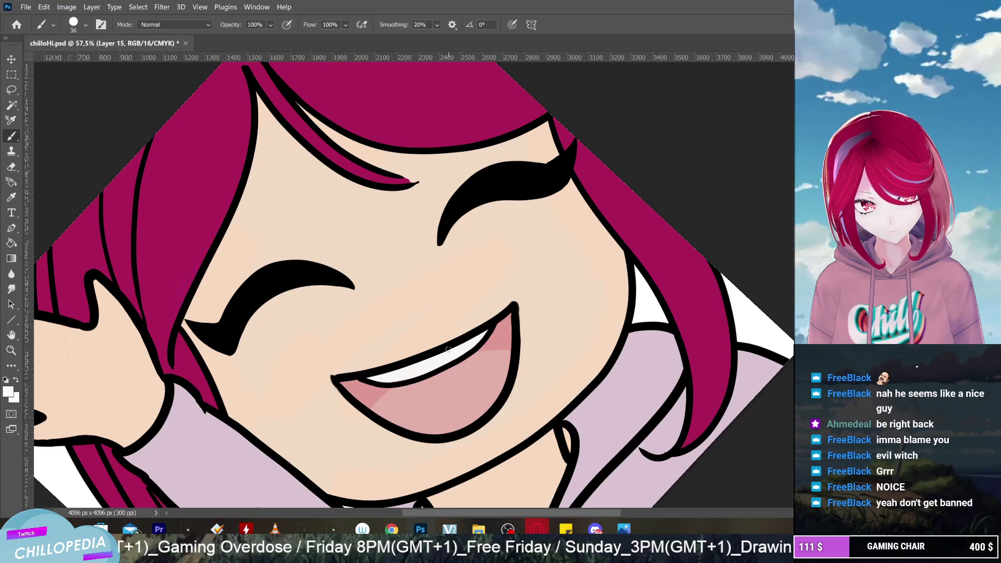
Switch to Layer 11 and set the foreground colour to the hair's magenta ab0f55, sampled from the drawing
scroll(449, 350, "down", 4)
scroll(430, 285, "down", 3)
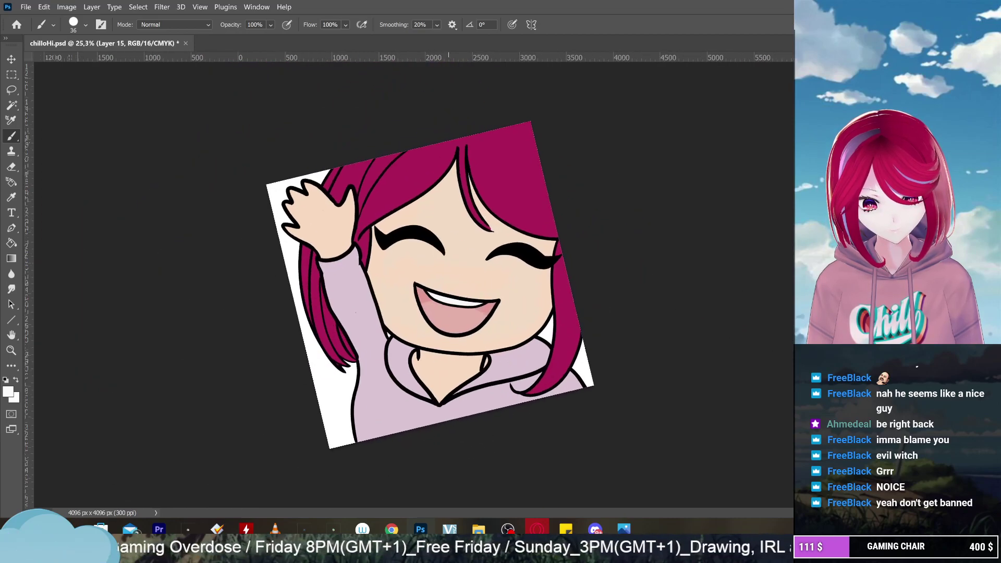
scroll(430, 285, "down", 3)
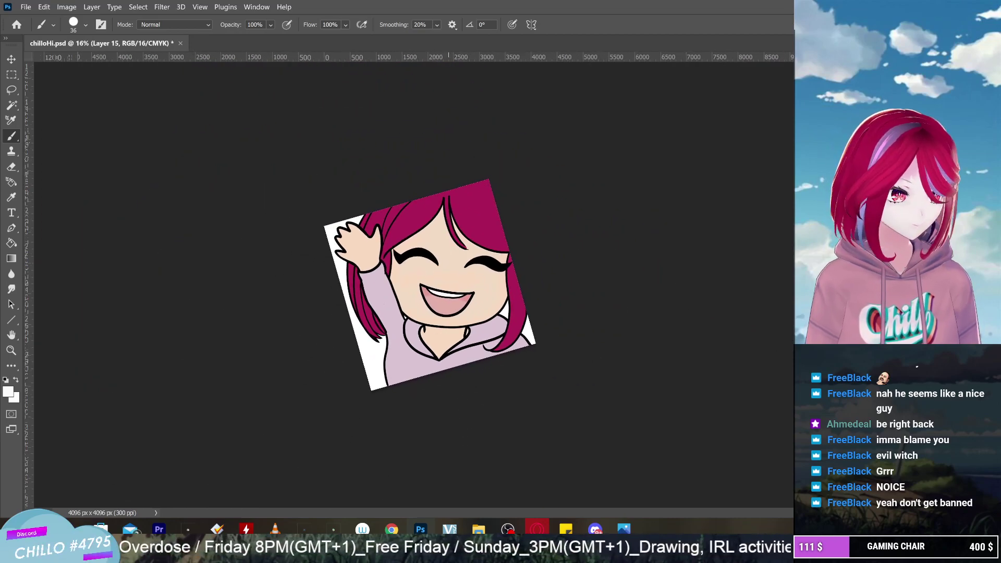
scroll(431, 286, "up", 2)
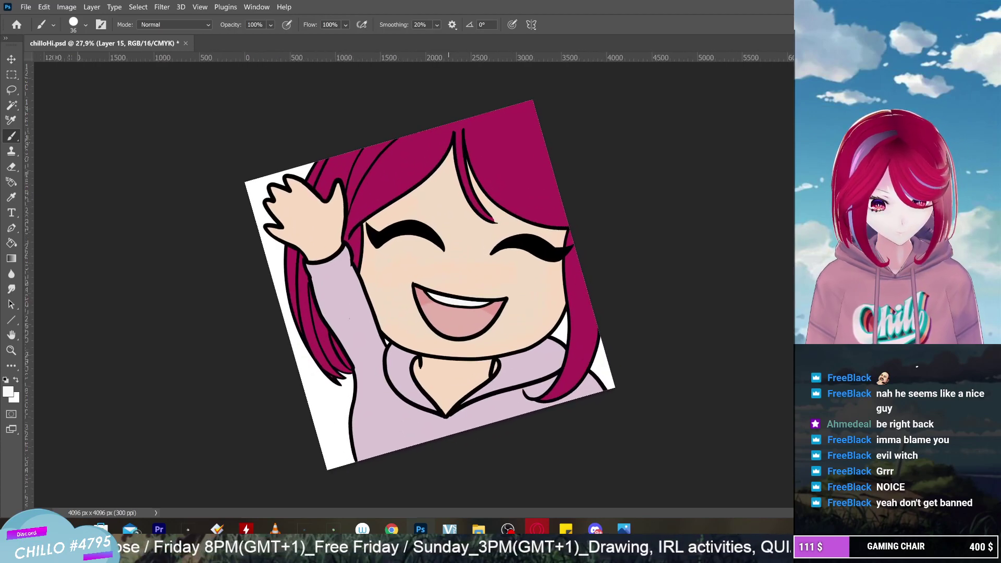
scroll(419, 281, "up", 1)
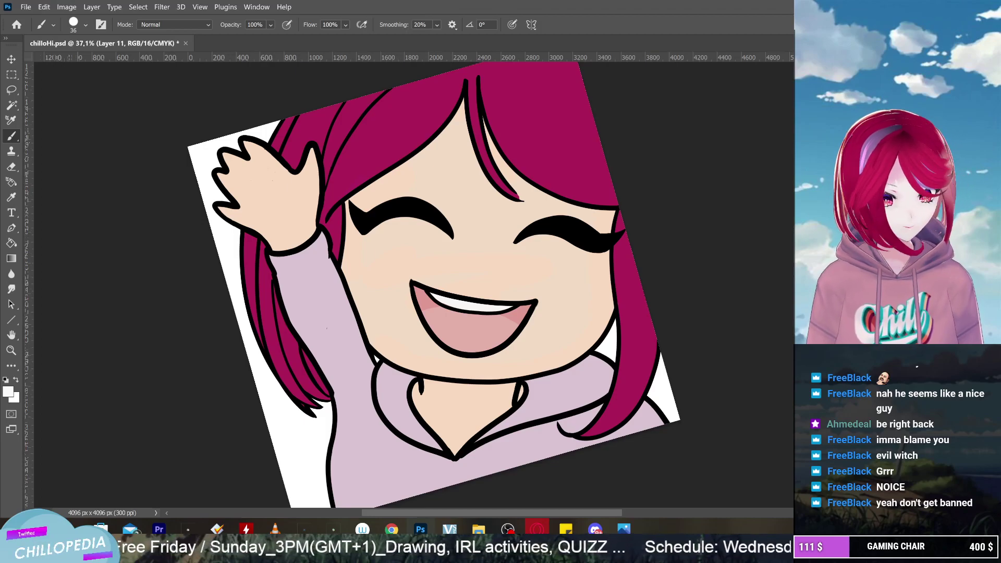
left_click(10, 393)
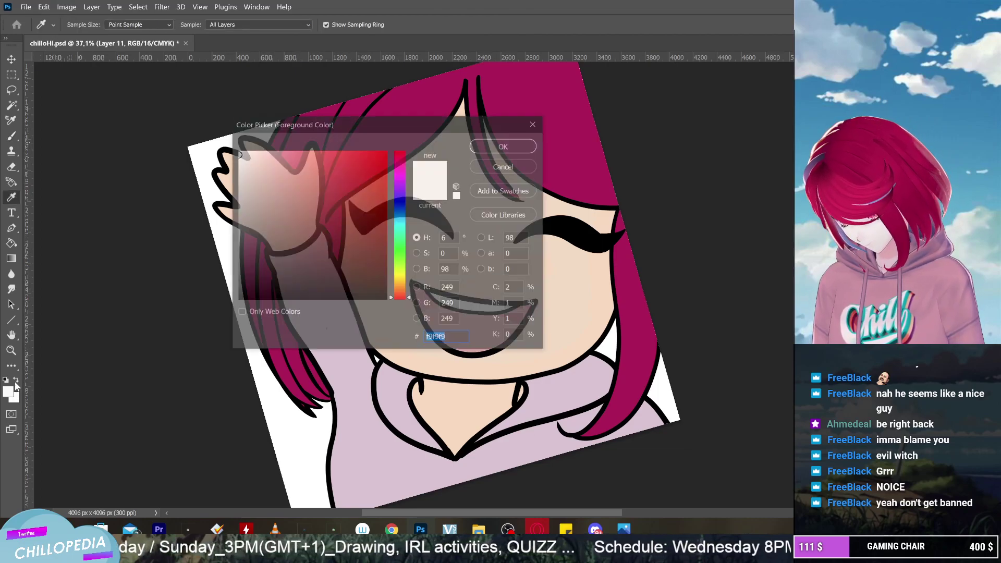
left_click(567, 99)
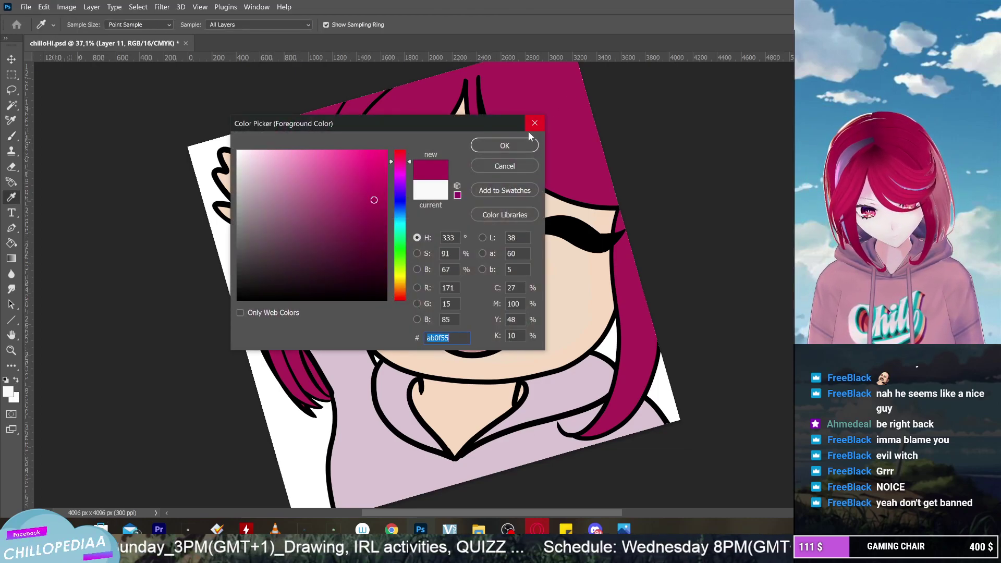
left_click(519, 141)
Fill the small white gap between the raised sleeve, the chin and the hood with the hair magenta
left_click_drag(432, 424, 509, 424)
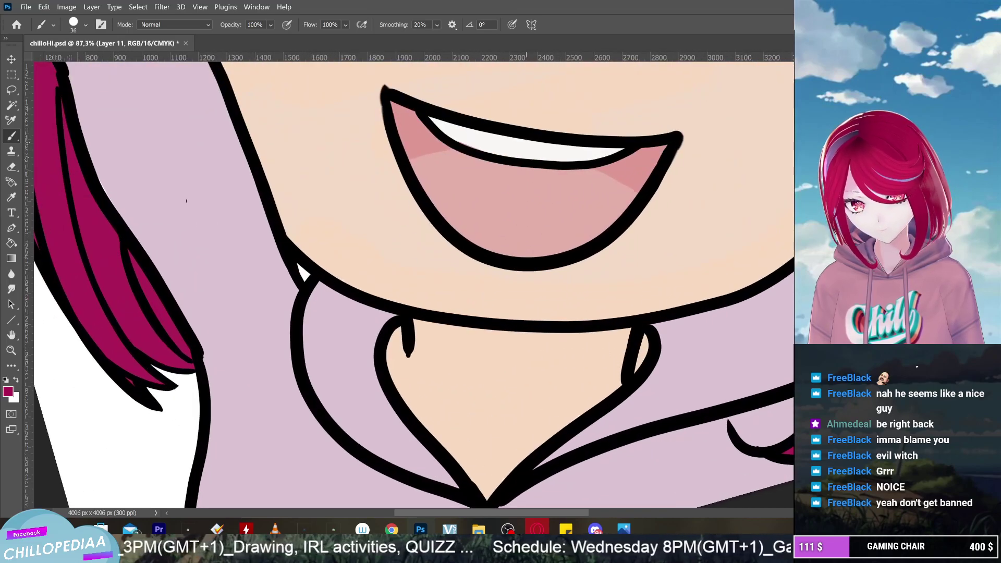
right_click(298, 269)
left_click(300, 261)
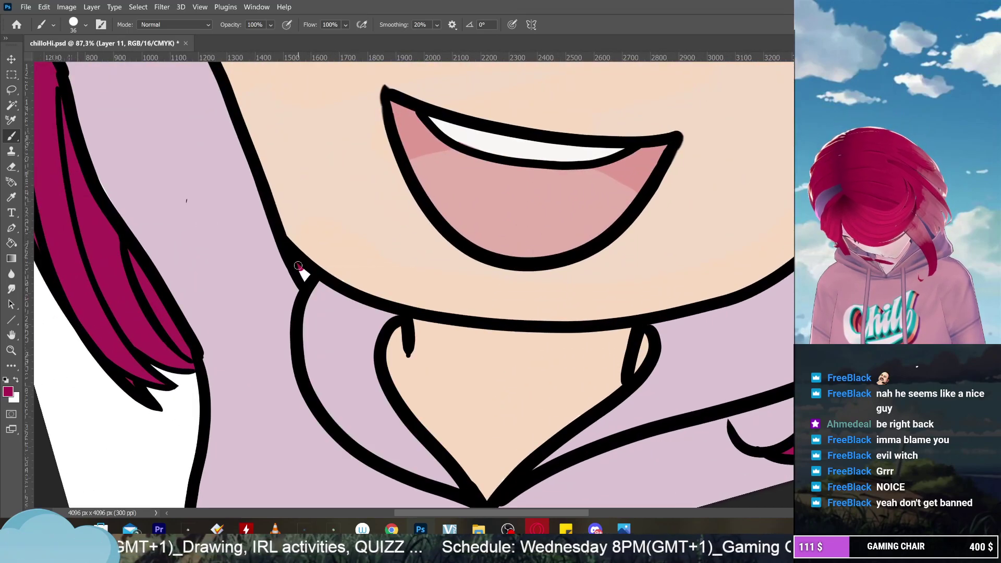
left_click_drag(300, 266, 308, 271)
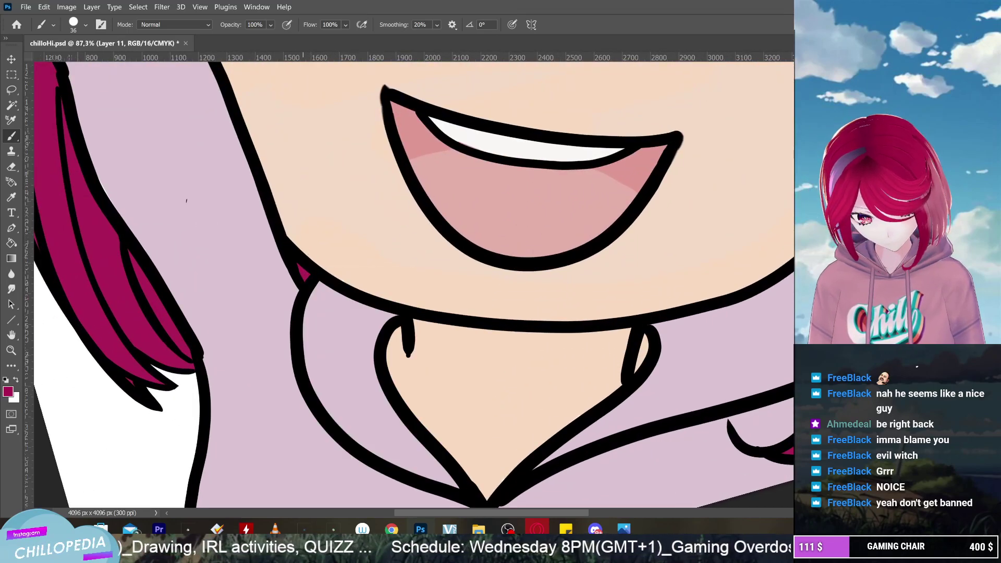
Paint the white gap between the cheek, the hood and the hair strand opposite the raised arm with the hair magenta
left_click_drag(433, 355, 319, 354)
left_click_drag(435, 295, 504, 295)
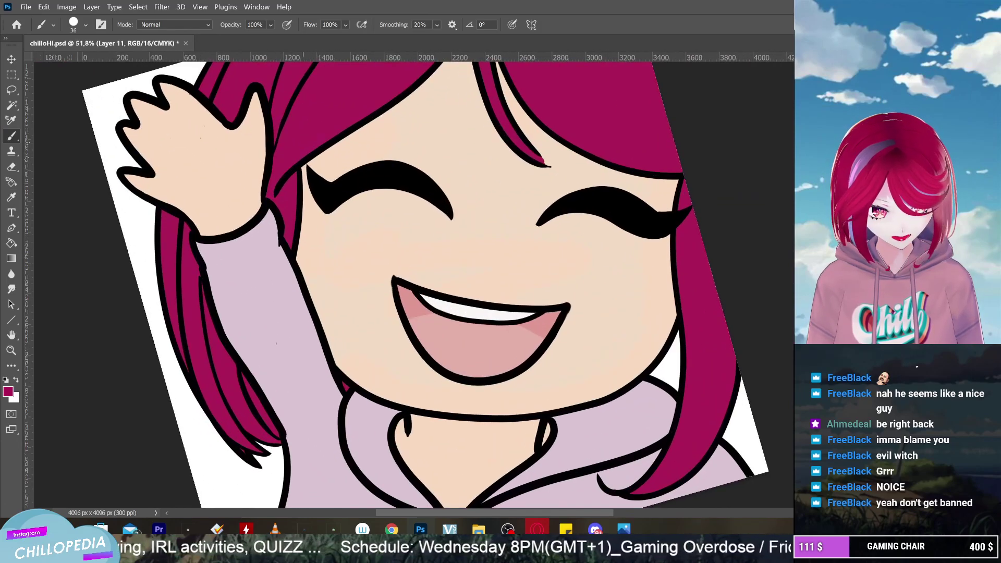
left_click_drag(686, 250, 510, 228)
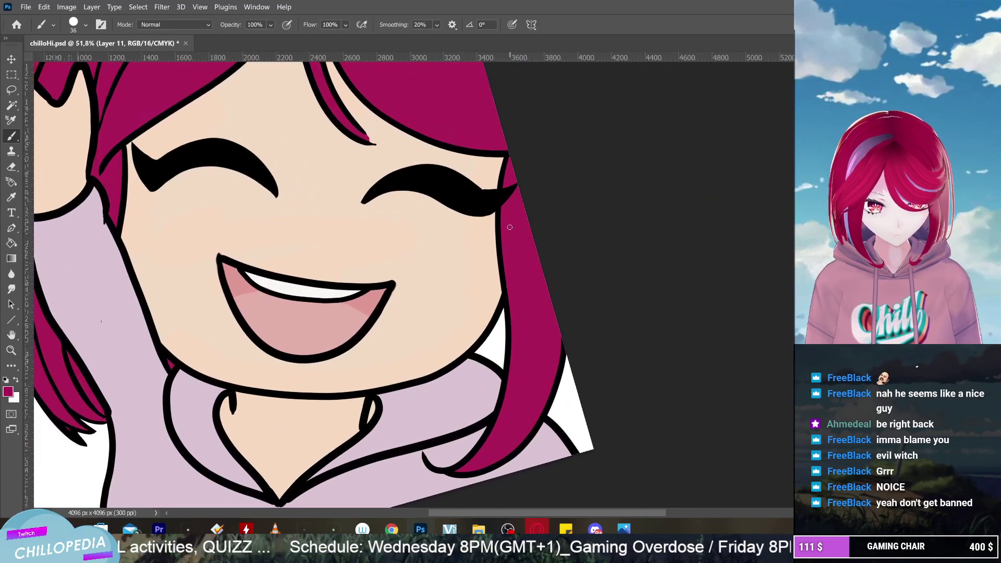
left_click_drag(499, 315, 503, 359)
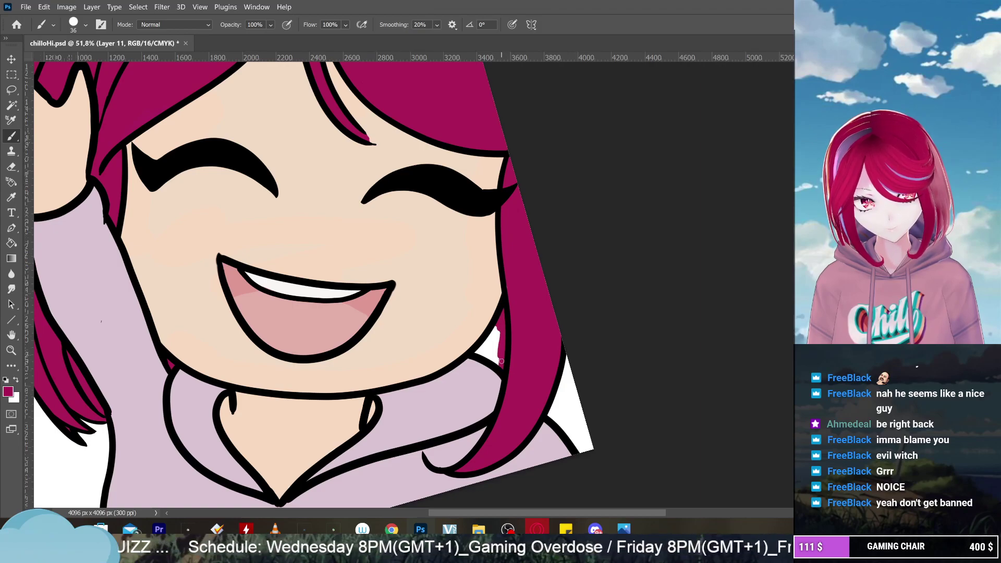
mouse_move(498, 324)
left_mouse_down()
mouse_move(475, 355)
mouse_move(505, 366)
mouse_move(485, 353)
left_mouse_up()
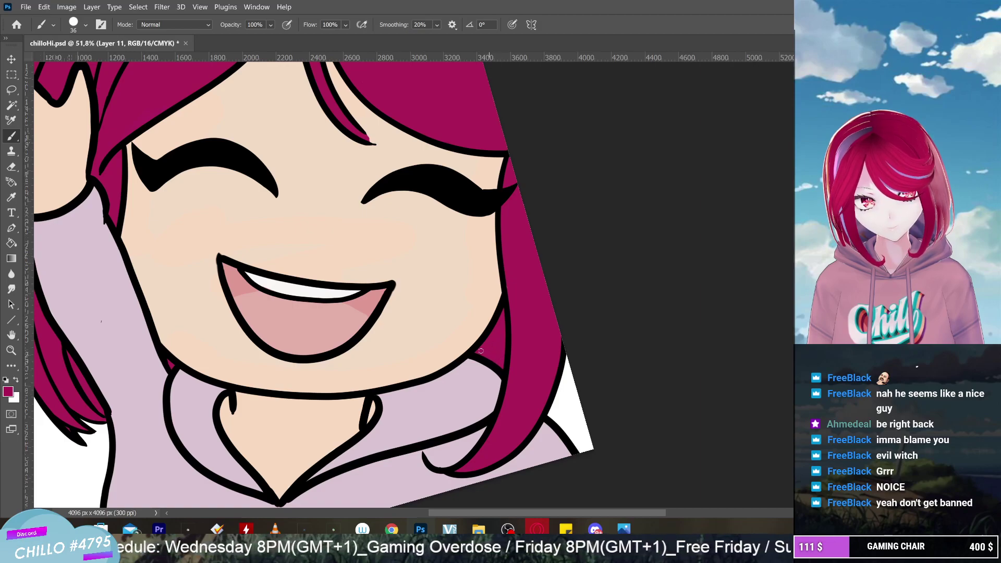
Hide the white background to check the whole coloured drawing against transparency, and show the background again
scroll(496, 304, "down", 3)
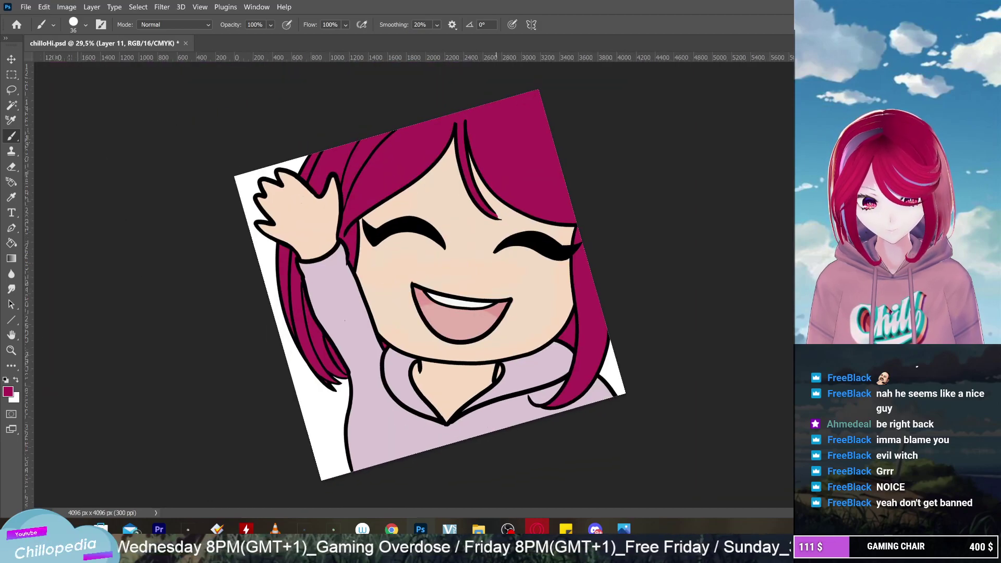
key("r")
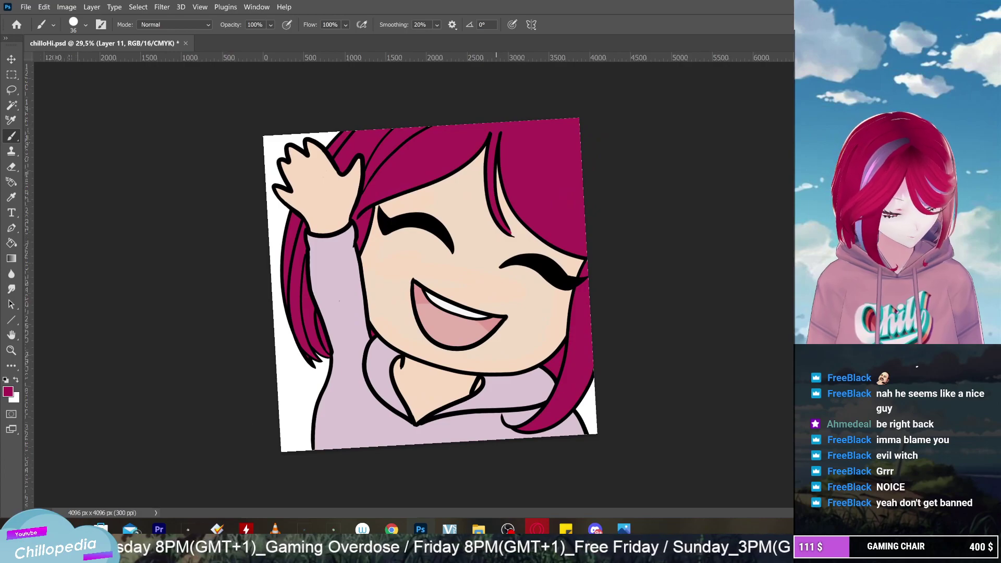
key("ctrl+comma")
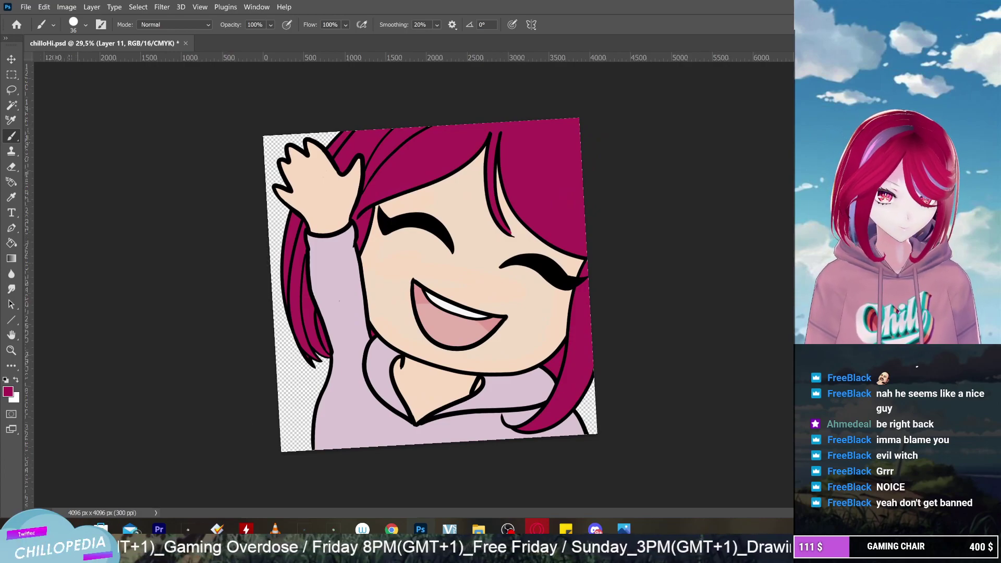
key("ctrl+comma")
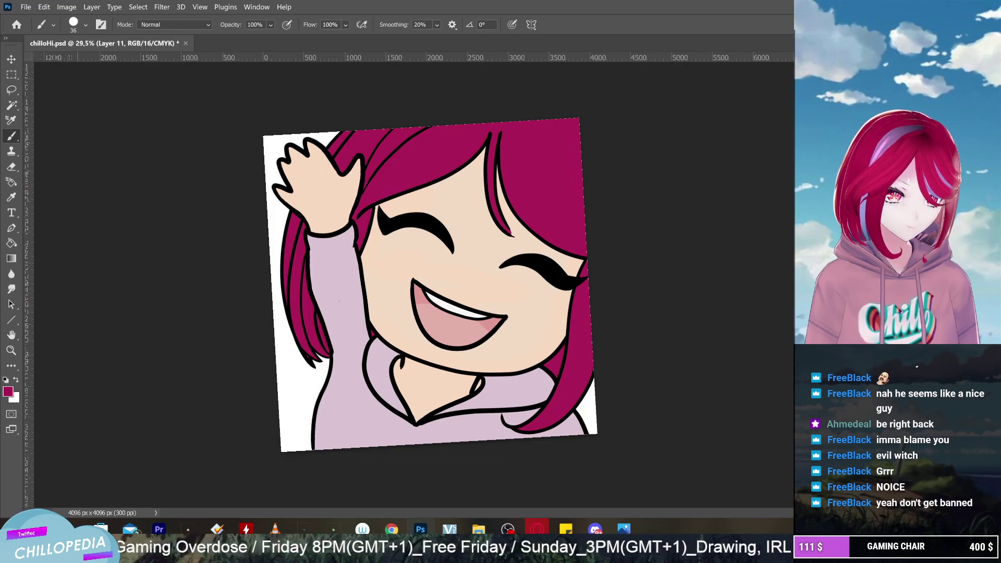
Switch to Layer 1 and open the foreground colour picker, closing it without choosing a new colour
key("alt+bracketleft")
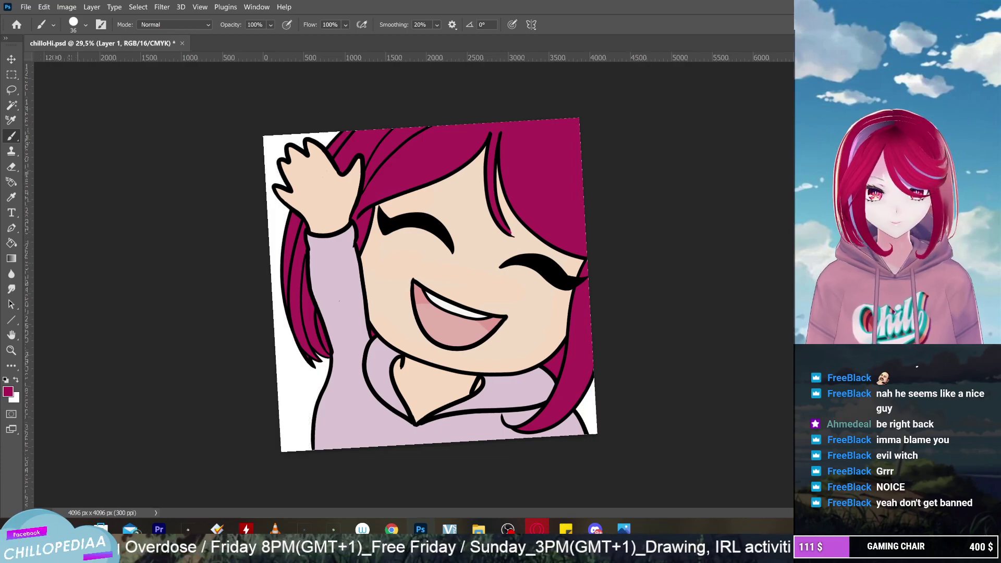
left_click(8, 391)
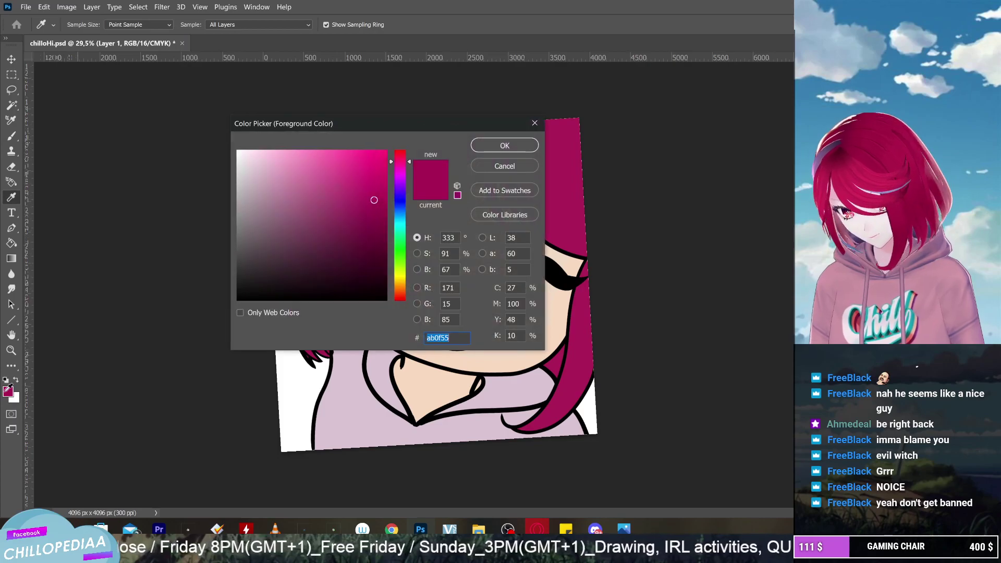
left_click(524, 167)
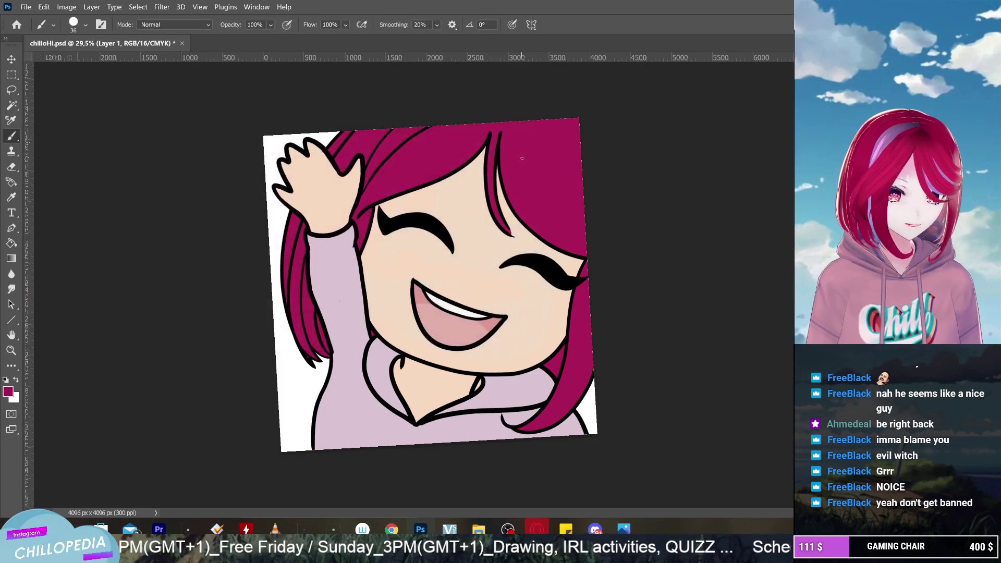
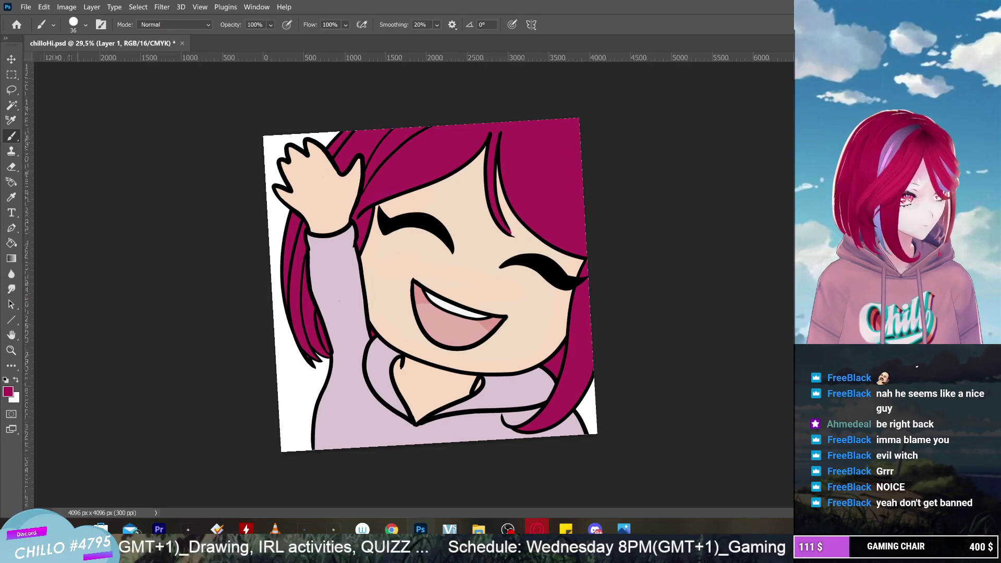
Create a new layer and choose the Soft Round Pressure Opacity brush for painting hair highlights
key("ctrl+shift+alt+n")
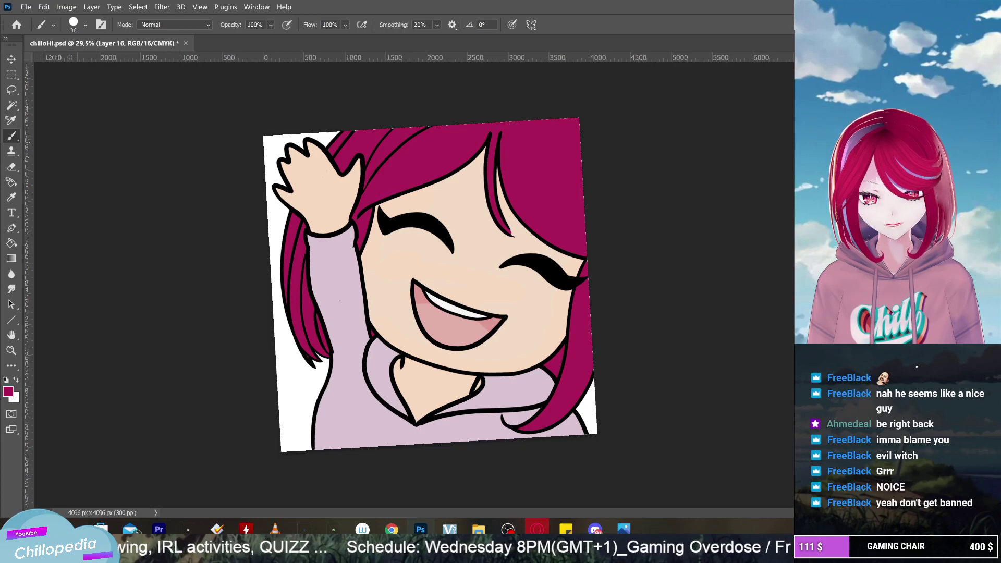
scroll(431, 286, "up", 3)
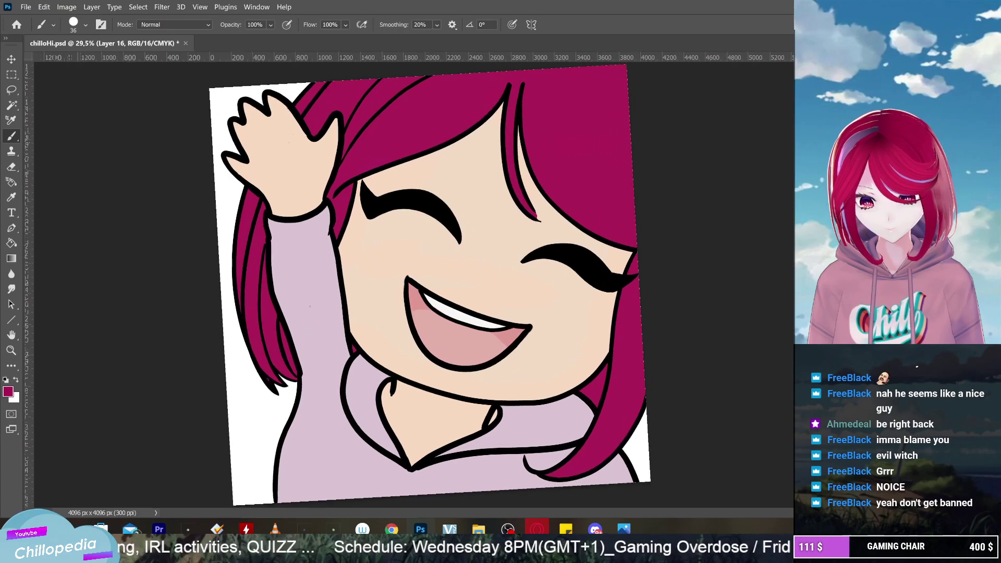
right_click(316, 304)
key("Escape")
right_click(365, 303)
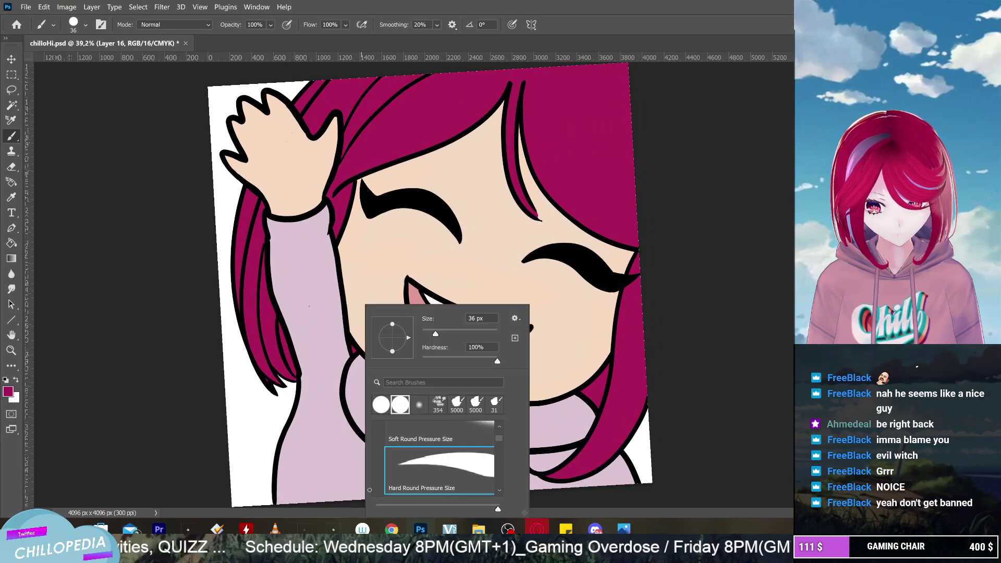
double_click(438, 434)
mouse_move(421, 529)
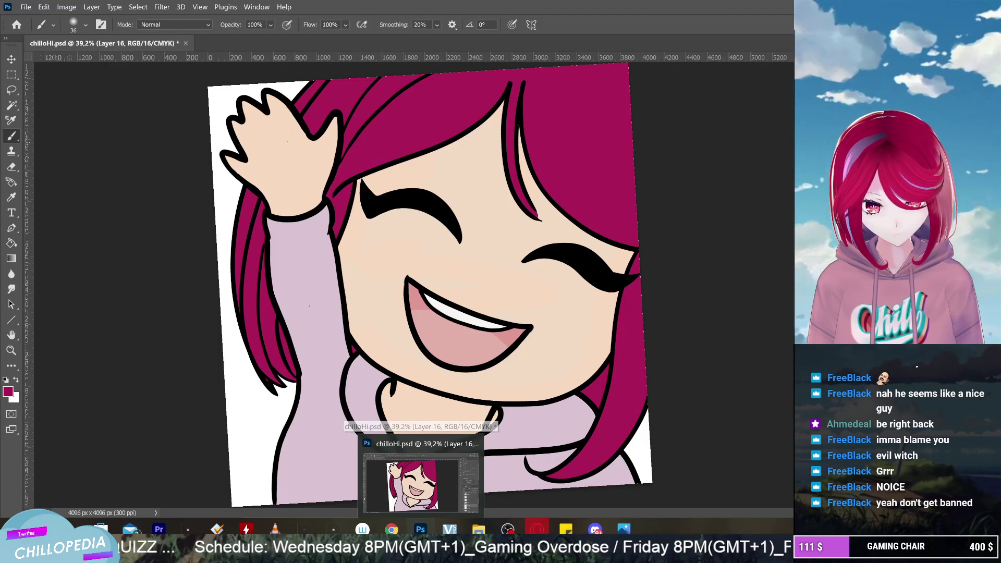
Set the foreground colour to a medium purple with hue 298°, starting from the colour sampled on the hoodie sleeve
key("r")
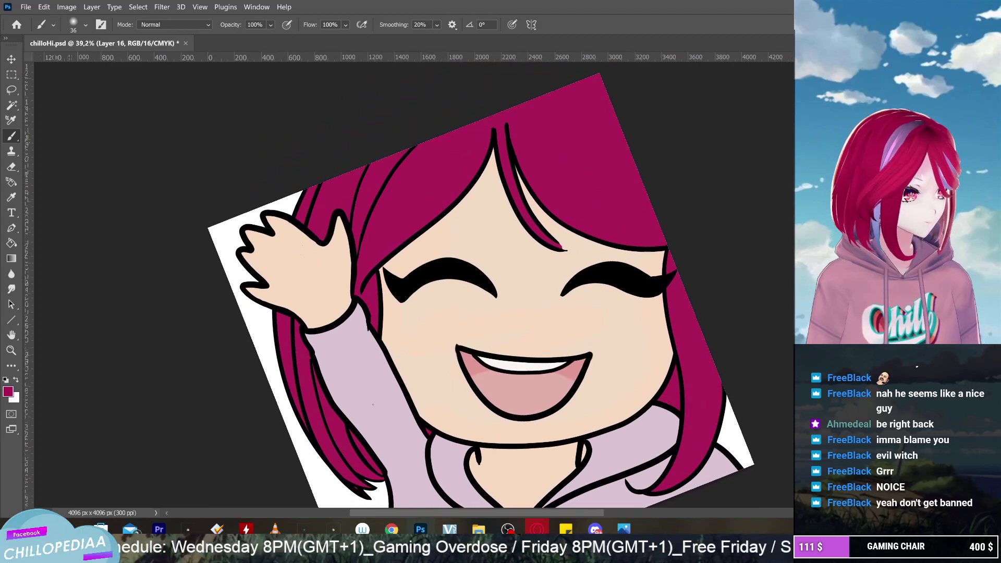
left_click(8, 392)
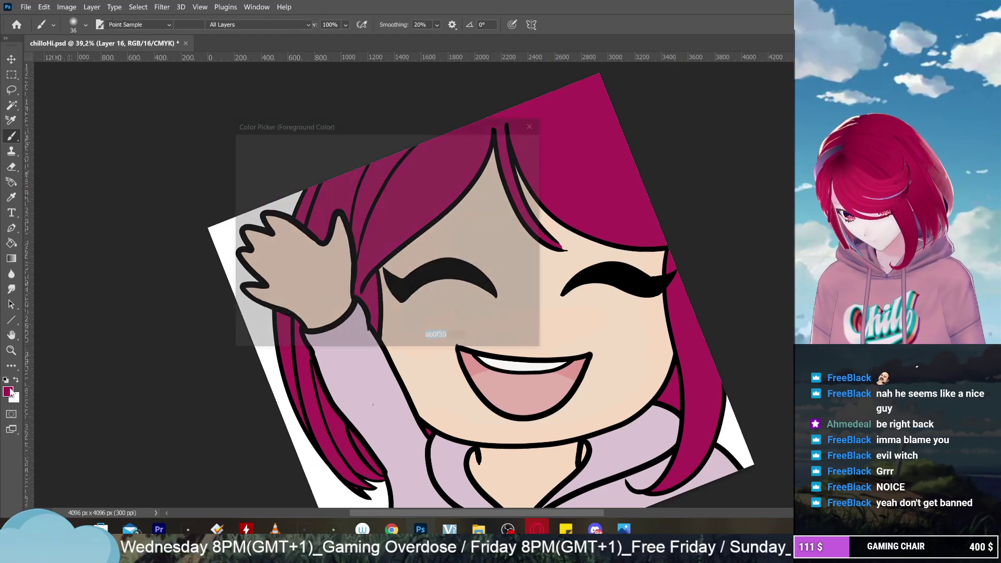
left_click(401, 416)
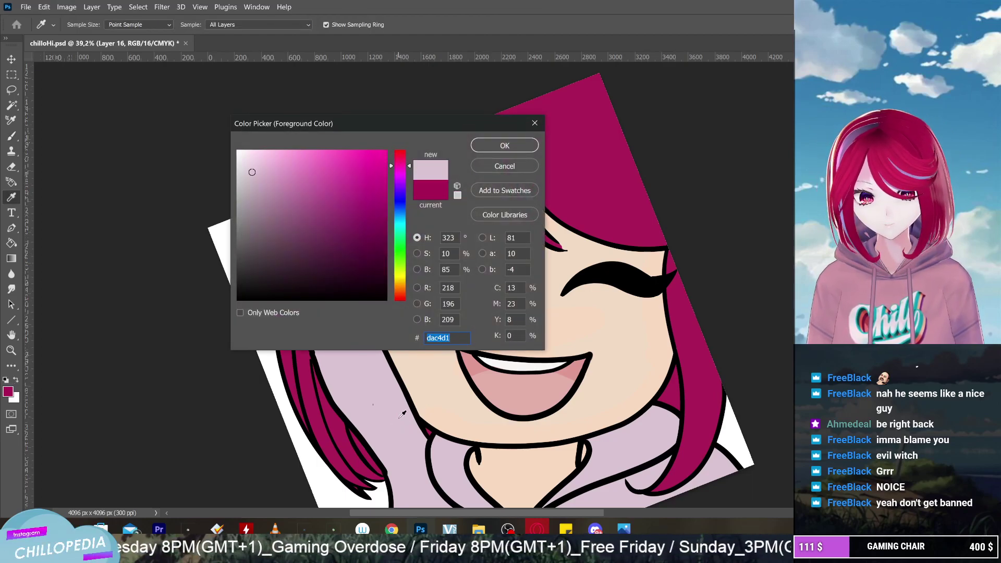
left_click(262, 181)
mouse_move(261, 182)
left_mouse_down()
mouse_move(275, 181)
mouse_move(271, 202)
mouse_move(282, 199)
left_mouse_up()
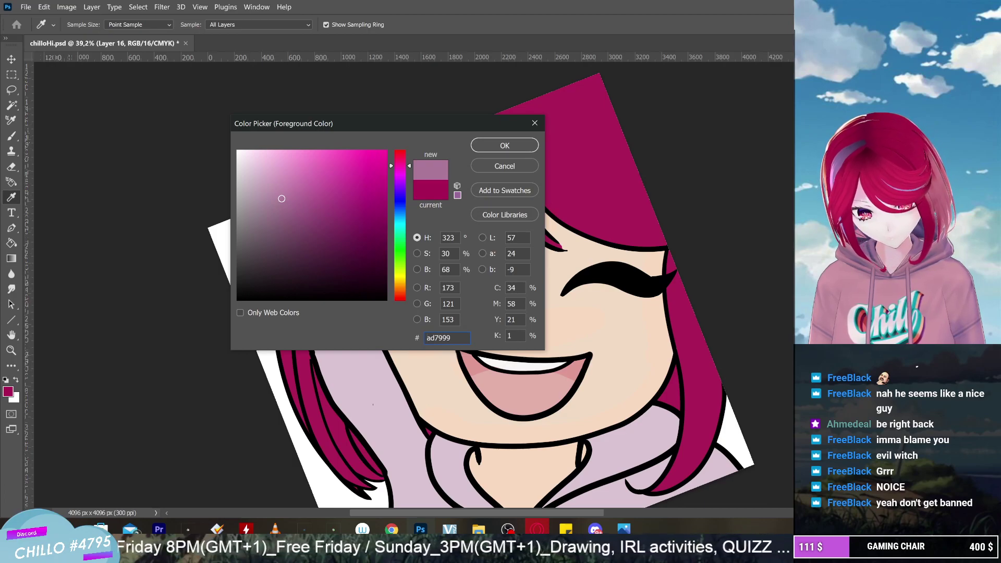
left_click_drag(409, 165, 409, 180)
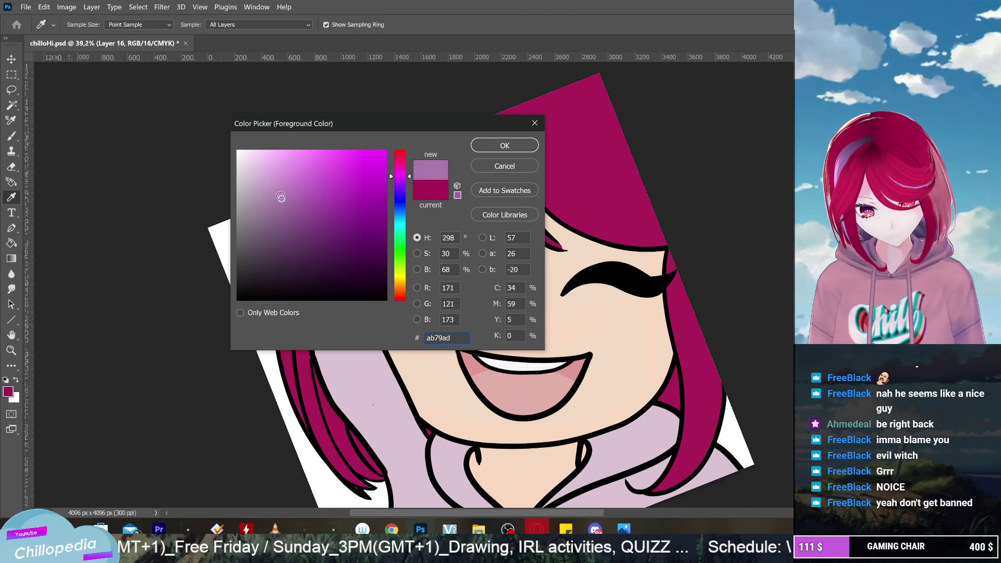
left_click_drag(281, 197, 279, 186)
left_click(505, 146)
key("b")
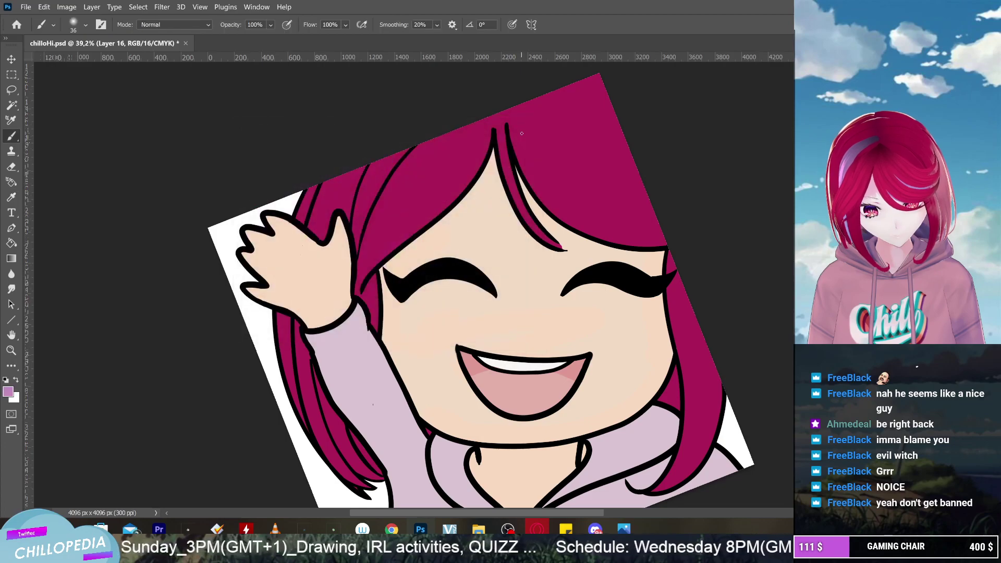
Begin painting the hair strand beside the raised hand purple, switching to the Hard Round Pressure Size brush after a soft first stroke
scroll(512, 340, "up", 1)
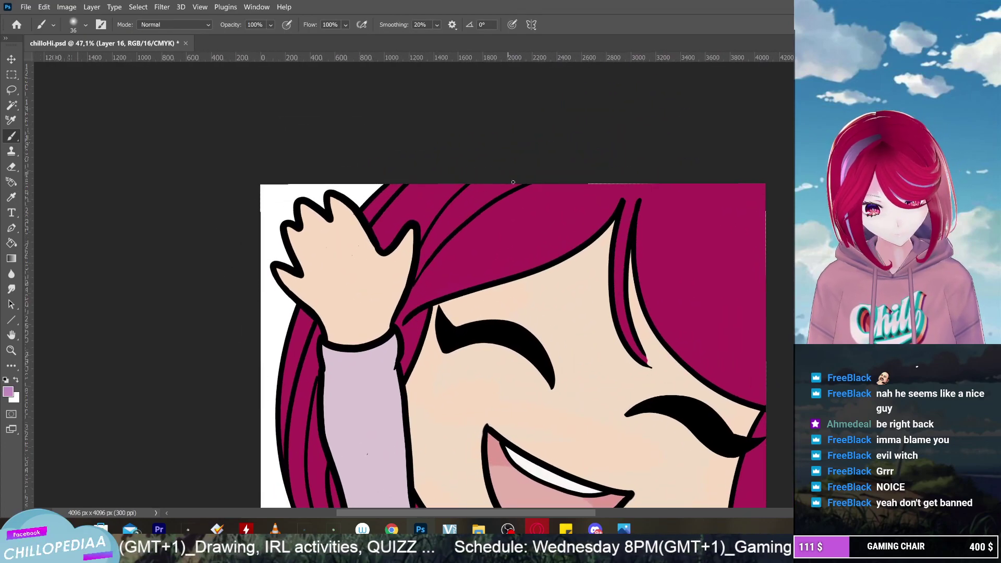
mouse_move(510, 183)
left_mouse_down()
mouse_move(452, 221)
mouse_move(472, 212)
left_mouse_up()
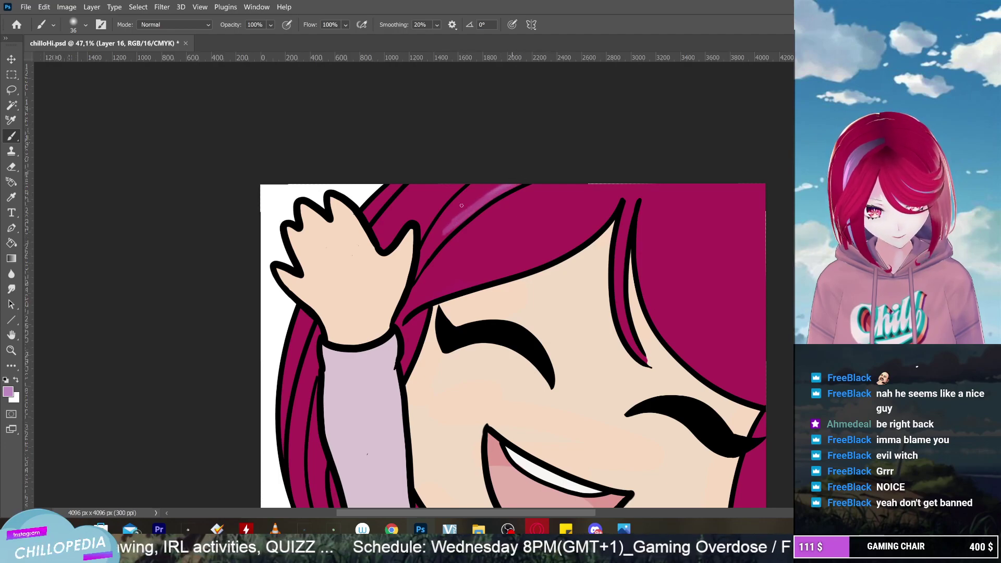
left_click(87, 25)
left_click(87, 24)
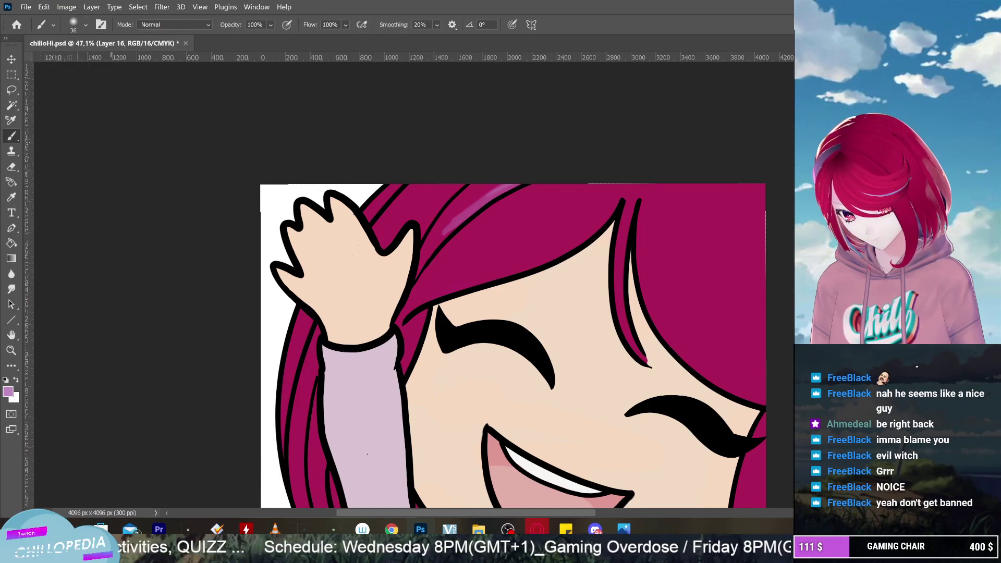
left_click(86, 24)
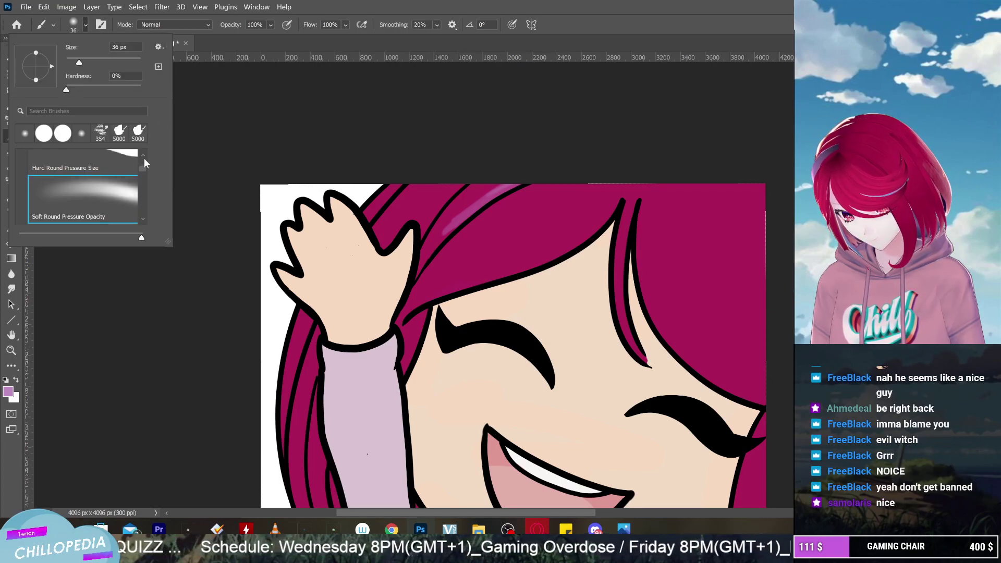
scroll(144, 158, "up", 2)
left_click(119, 169)
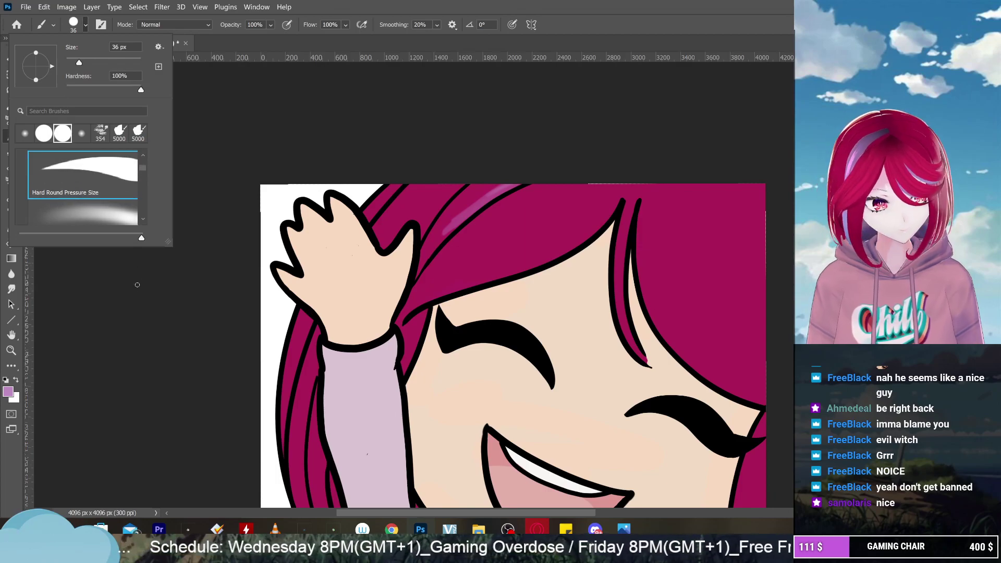
left_click(120, 289)
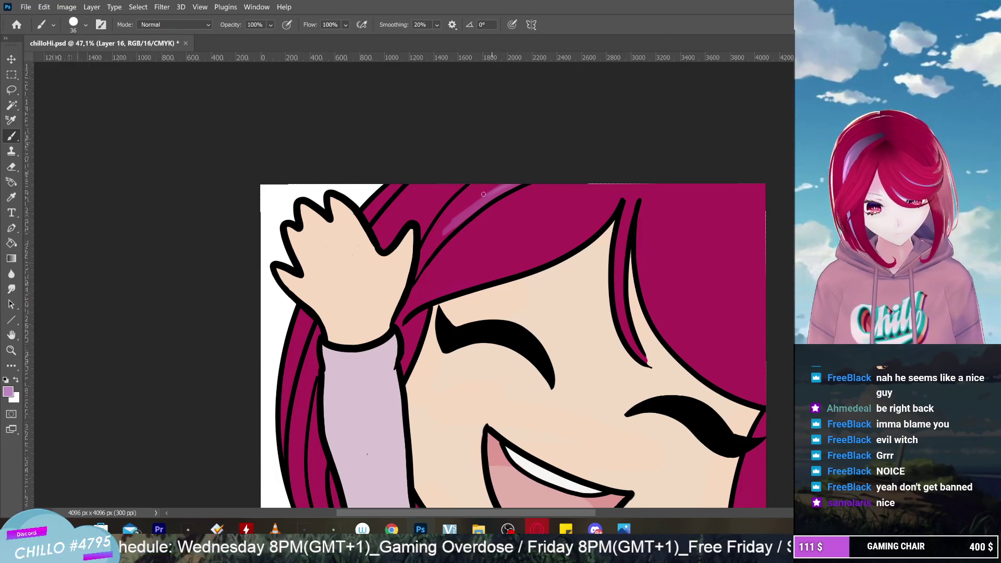
left_click_drag(454, 223, 515, 182)
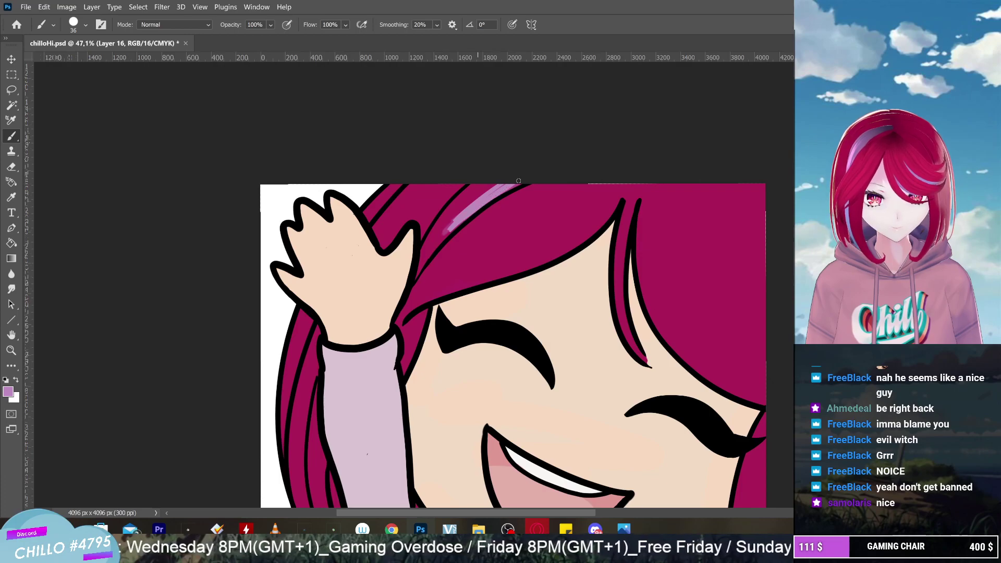
left_click_drag(452, 225, 482, 193)
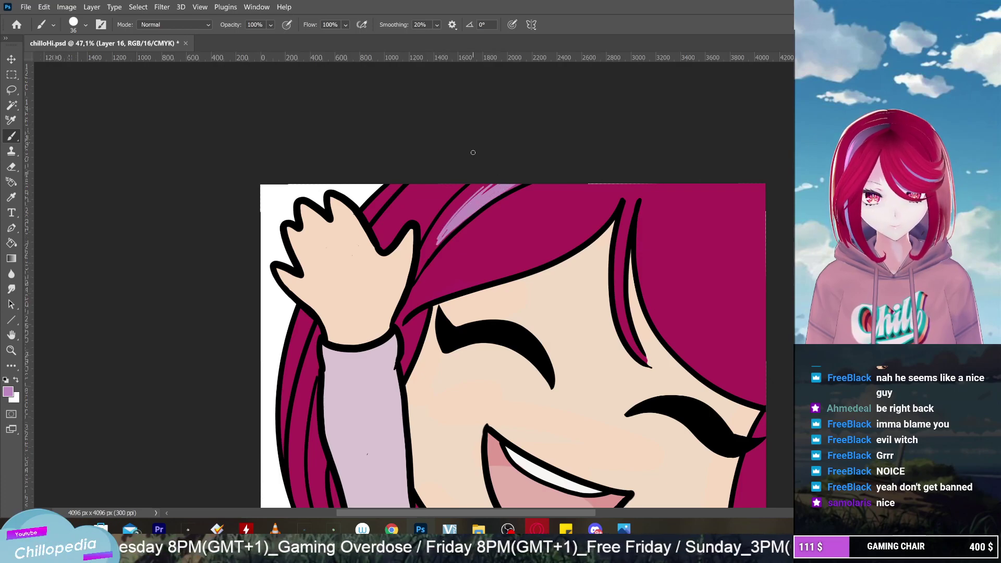
Enlarge the brush to 127 px and fill the wide upper end of the strand beside the raised hand with purple
scroll(473, 152, "up", 7)
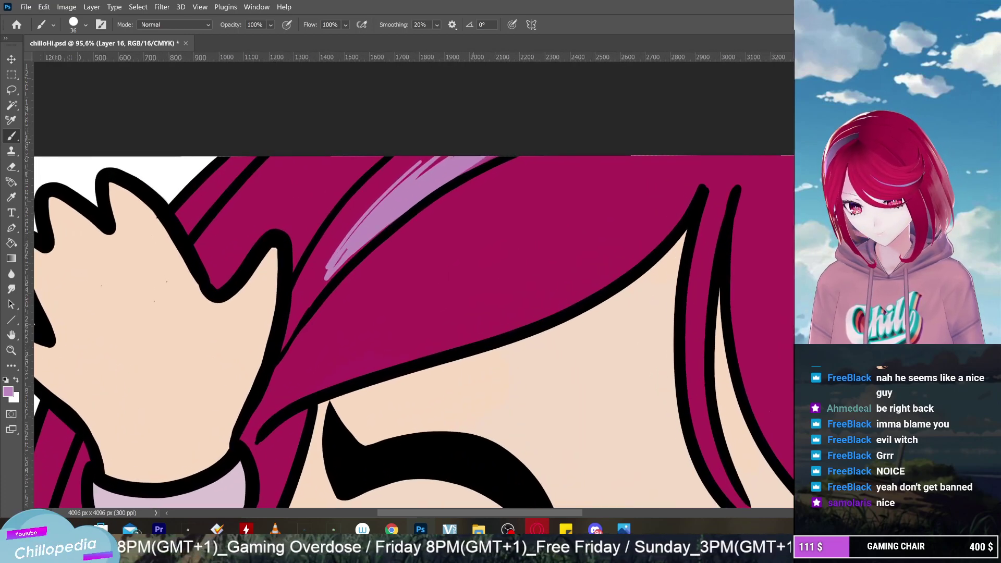
left_click(86, 24)
left_click_drag(79, 63, 109, 64)
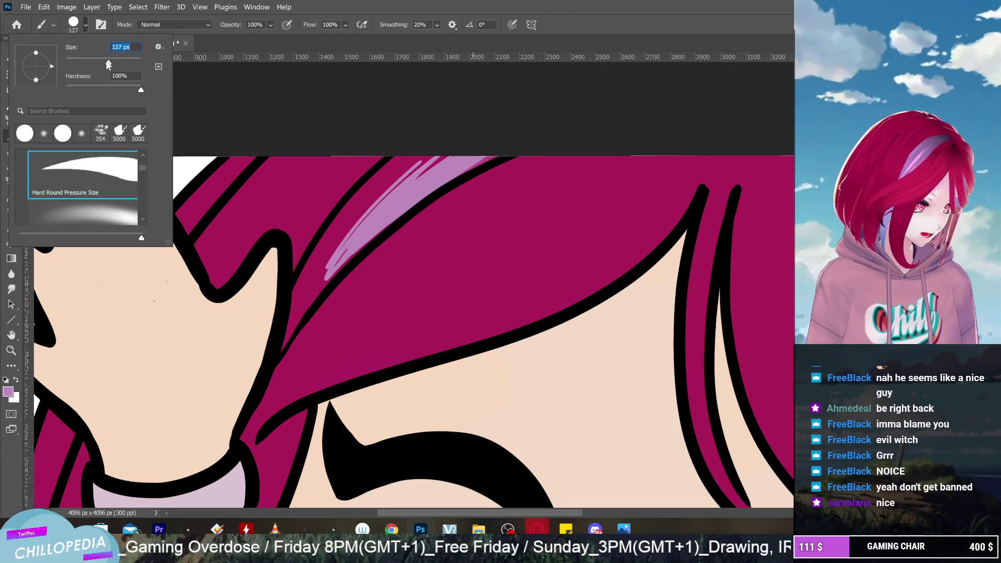
key("Return")
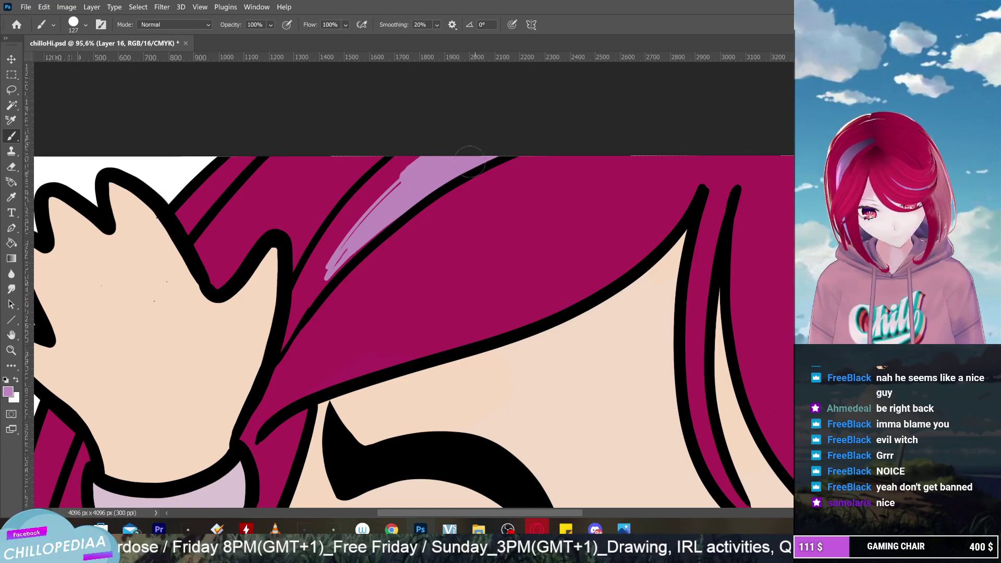
mouse_move(417, 163)
left_mouse_down()
mouse_move(377, 195)
mouse_move(410, 160)
left_mouse_up()
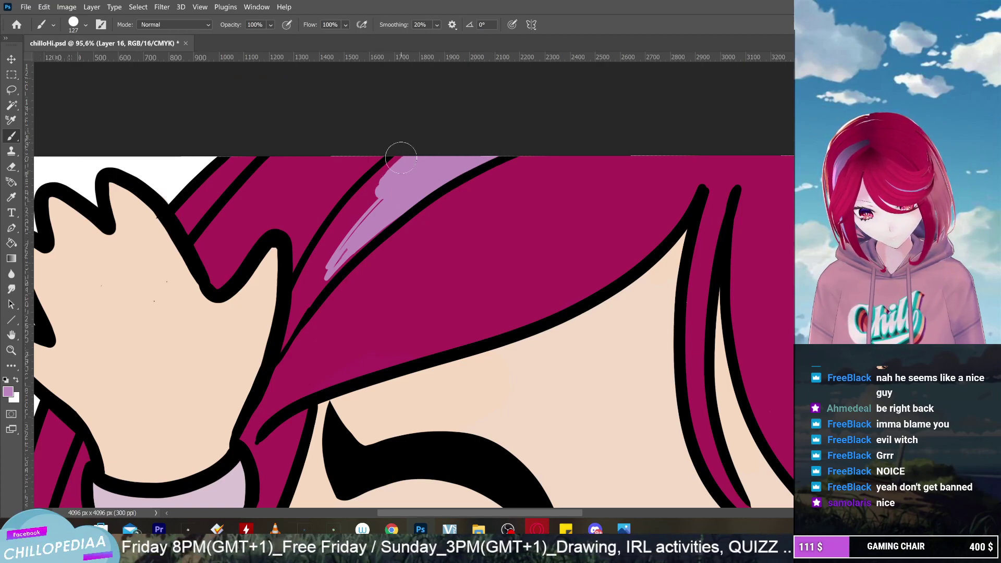
Reduce the brush to 47 px and fill the strand's narrow lower end with purple up to its black outlines
left_click(86, 24)
left_click(89, 63)
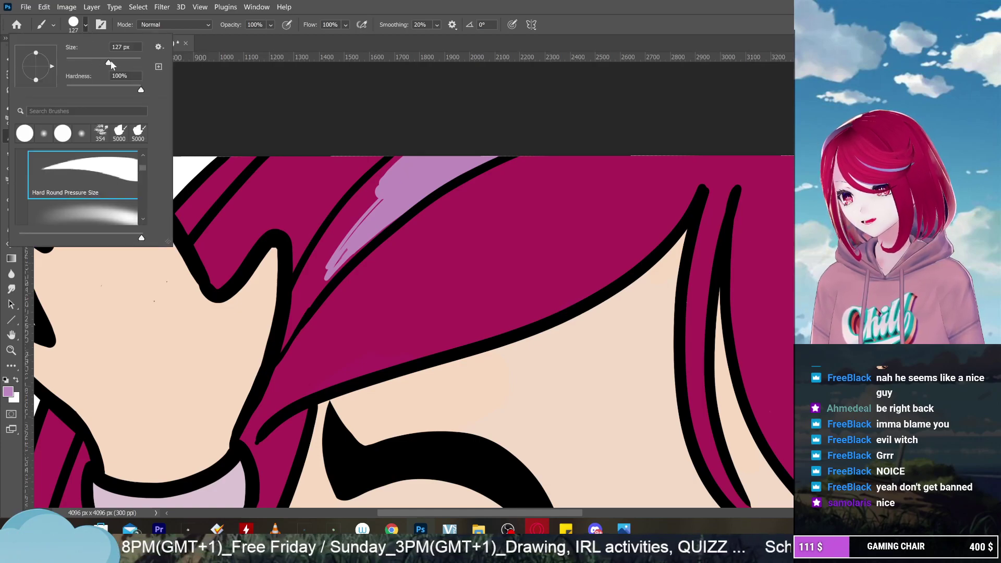
left_click_drag(90, 69, 83, 70)
left_click(412, 130)
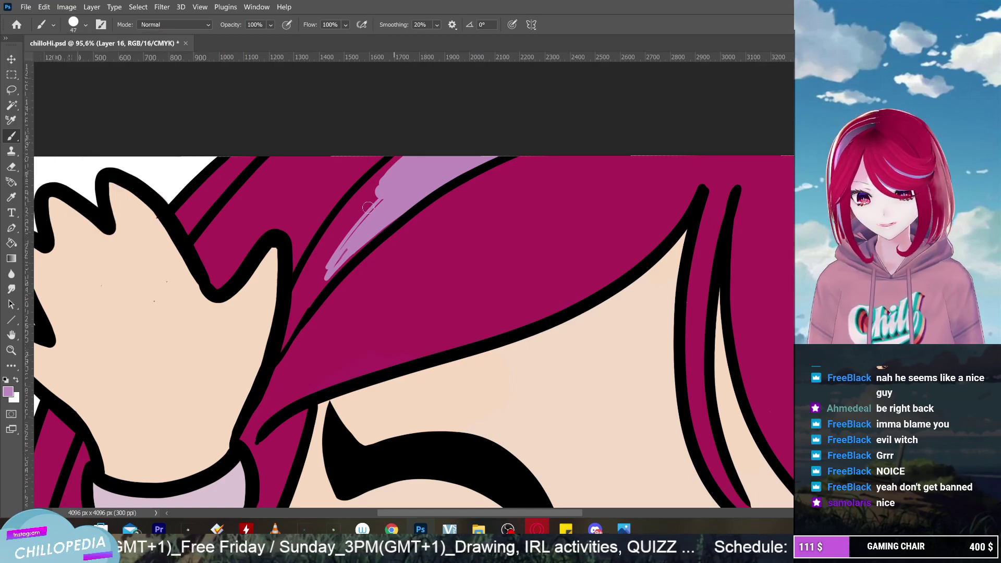
mouse_move(386, 204)
left_mouse_down()
mouse_move(417, 147)
mouse_move(362, 185)
mouse_move(376, 159)
mouse_move(388, 171)
mouse_move(403, 162)
mouse_move(341, 219)
mouse_move(319, 276)
mouse_move(353, 255)
mouse_move(298, 313)
mouse_move(311, 288)
mouse_move(327, 283)
mouse_move(280, 348)
left_mouse_up()
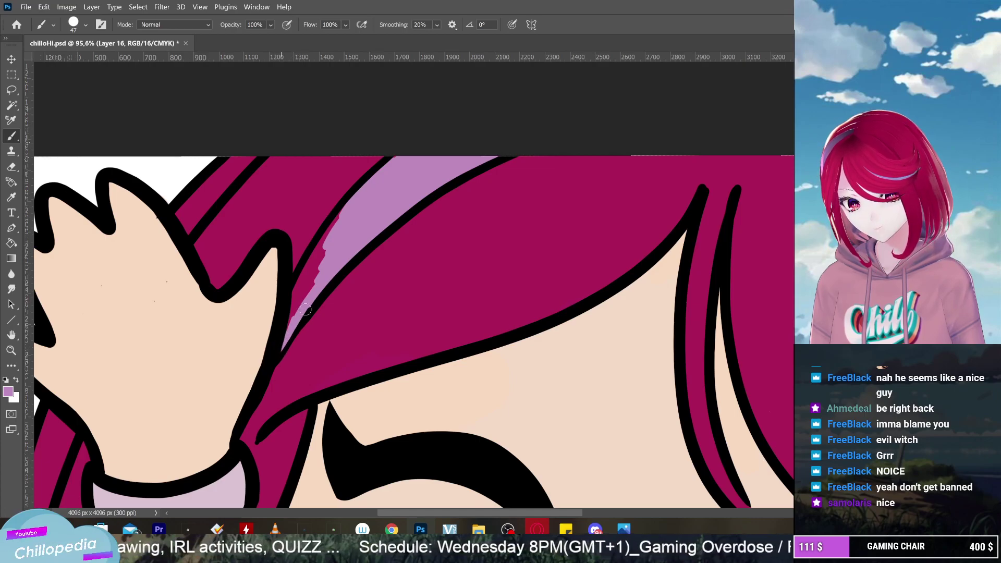
mouse_move(325, 244)
left_mouse_down()
mouse_move(314, 245)
mouse_move(297, 296)
left_mouse_up()
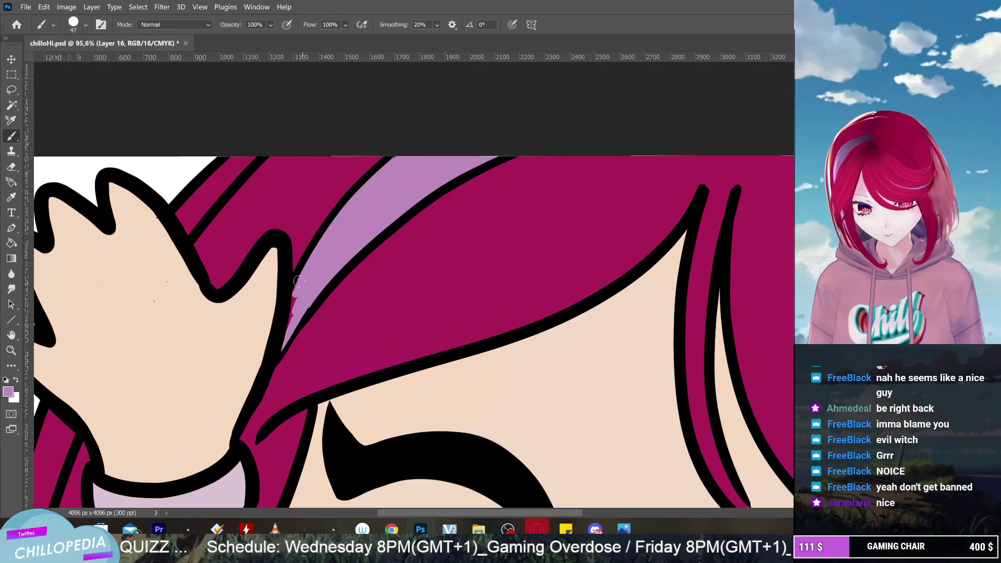
left_click_drag(294, 308, 280, 330)
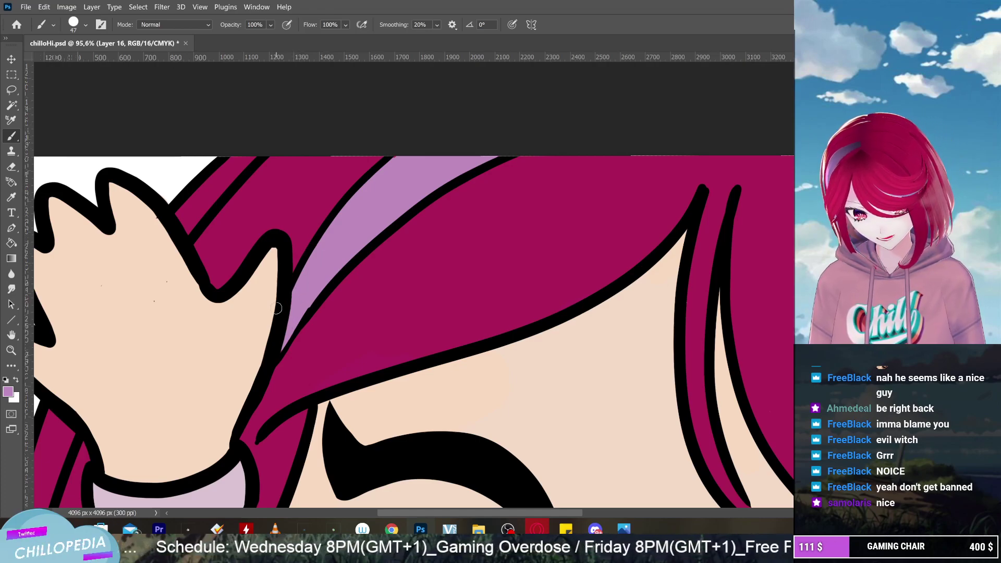
Paint the upper and middle part of the hair strand behind the raised sleeve with the same purple
scroll(277, 328, "down", 5)
scroll(438, 318, "down", 4)
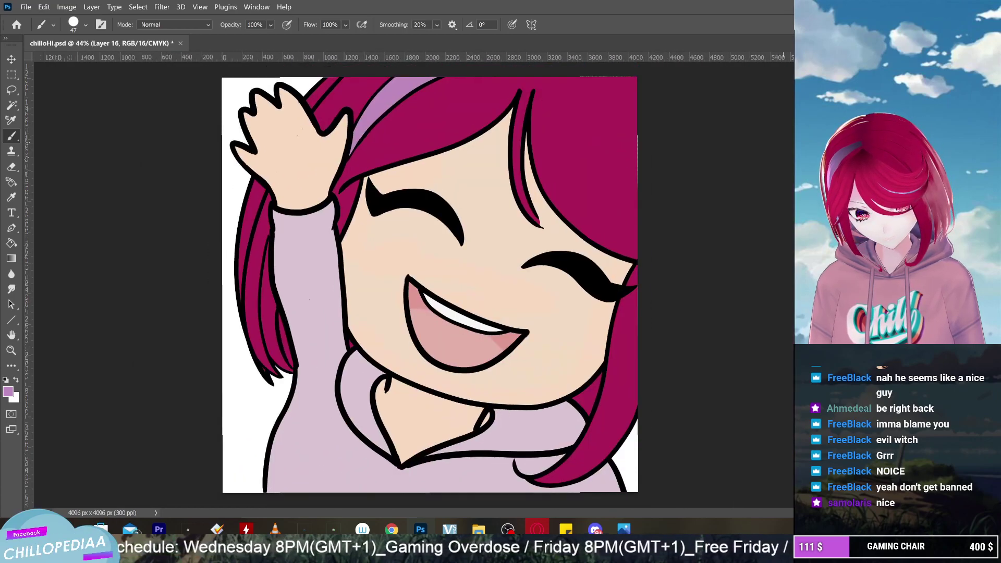
scroll(399, 143, "up", 4)
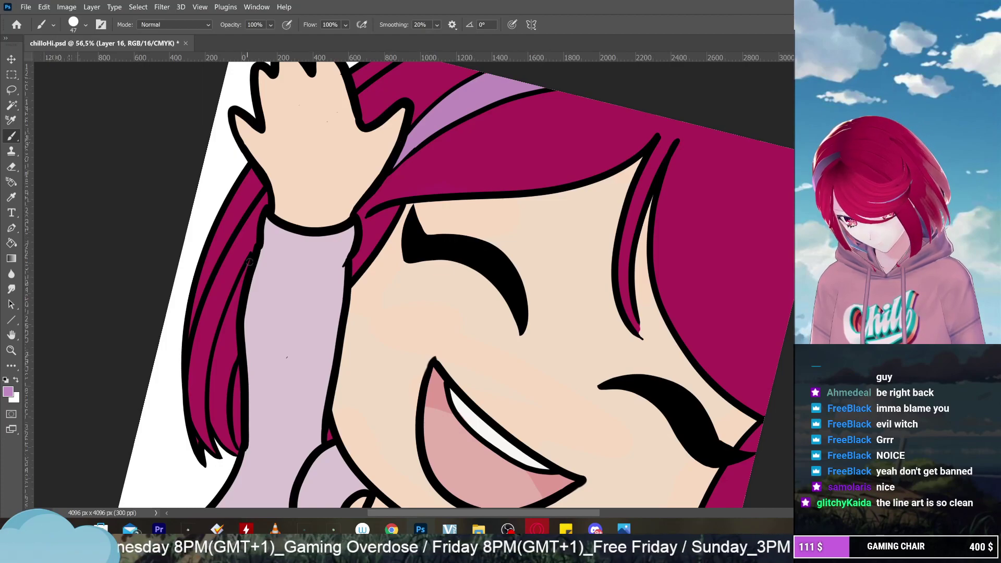
mouse_move(247, 267)
left_mouse_down()
mouse_move(220, 395)
mouse_move(238, 320)
mouse_move(221, 376)
left_mouse_up()
left_click_drag(233, 288, 215, 377)
left_click_drag(218, 339, 210, 412)
left_click_drag(209, 365, 217, 413)
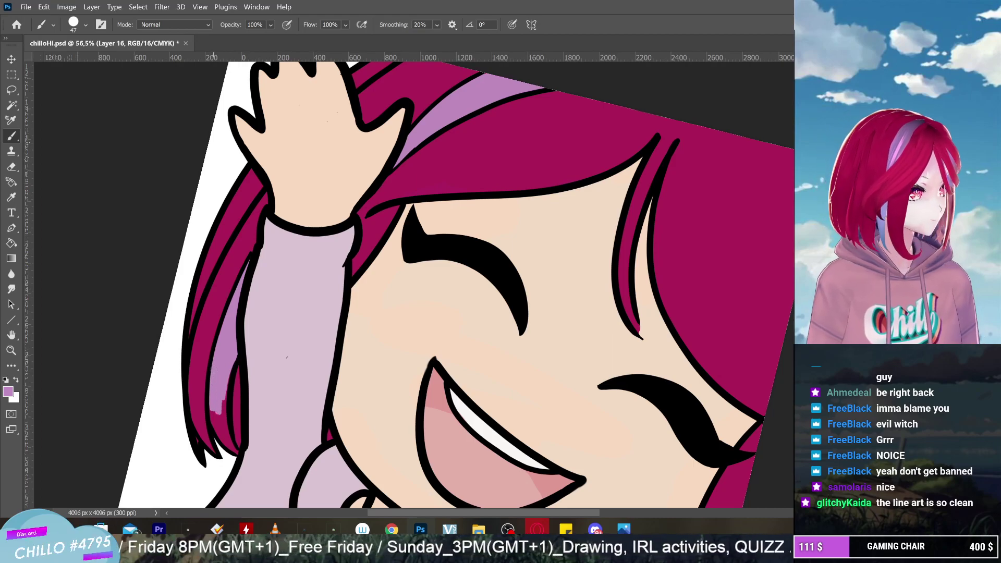
Fill the remaining lower part of the strand behind the sleeve with purple down to its tip
scroll(413, 284, "up", 1)
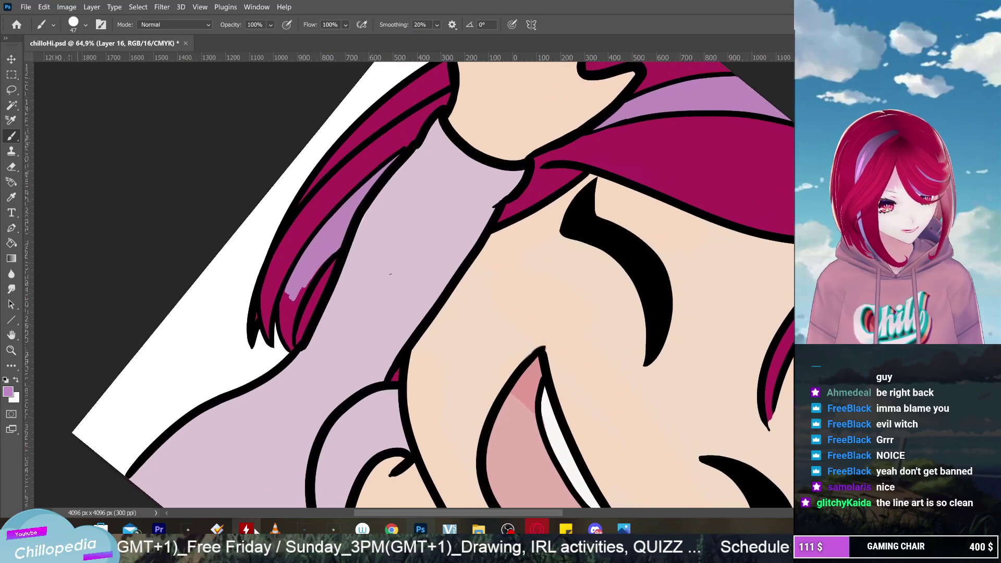
scroll(265, 277, "up", 5)
mouse_move(327, 299)
left_mouse_down()
mouse_move(367, 246)
mouse_move(316, 331)
mouse_move(299, 289)
mouse_move(293, 318)
mouse_move(300, 307)
left_mouse_up()
mouse_move(305, 363)
left_mouse_down()
mouse_move(307, 332)
mouse_move(310, 347)
mouse_move(318, 341)
mouse_move(309, 376)
left_mouse_up()
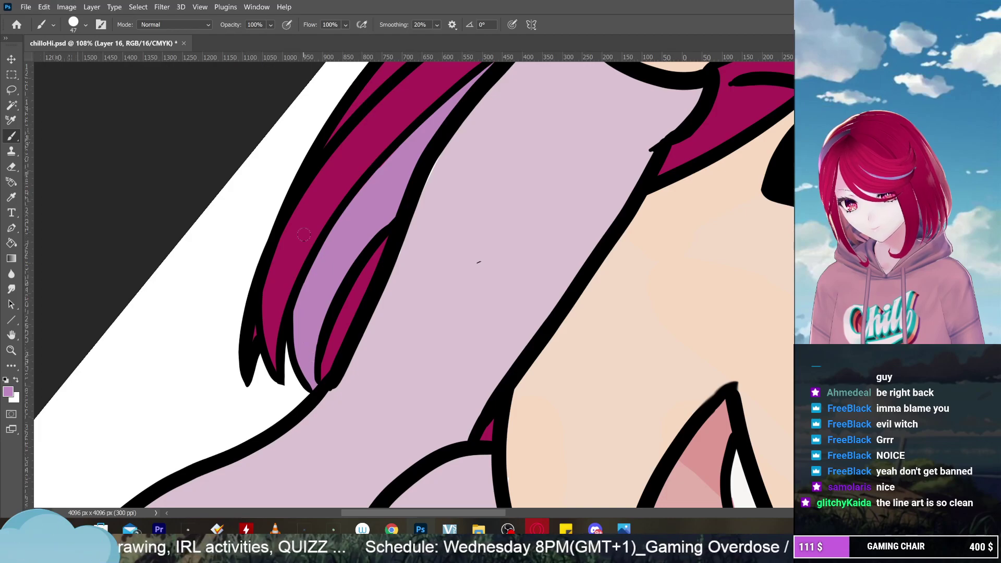
scroll(376, 364, "down", 5)
scroll(143, 249, "down", 2)
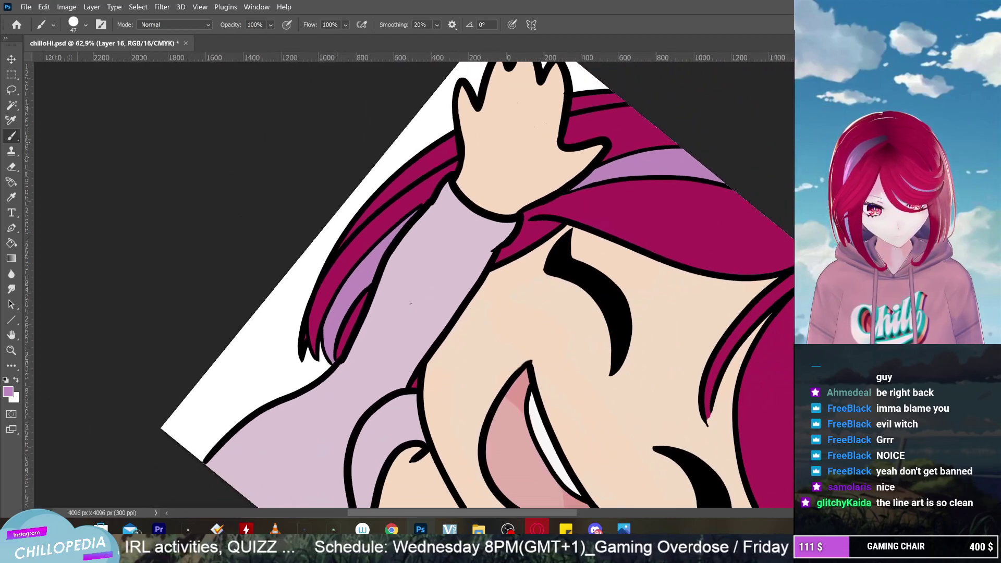
scroll(417, 396, "down", 1)
scroll(415, 435, "up", 3)
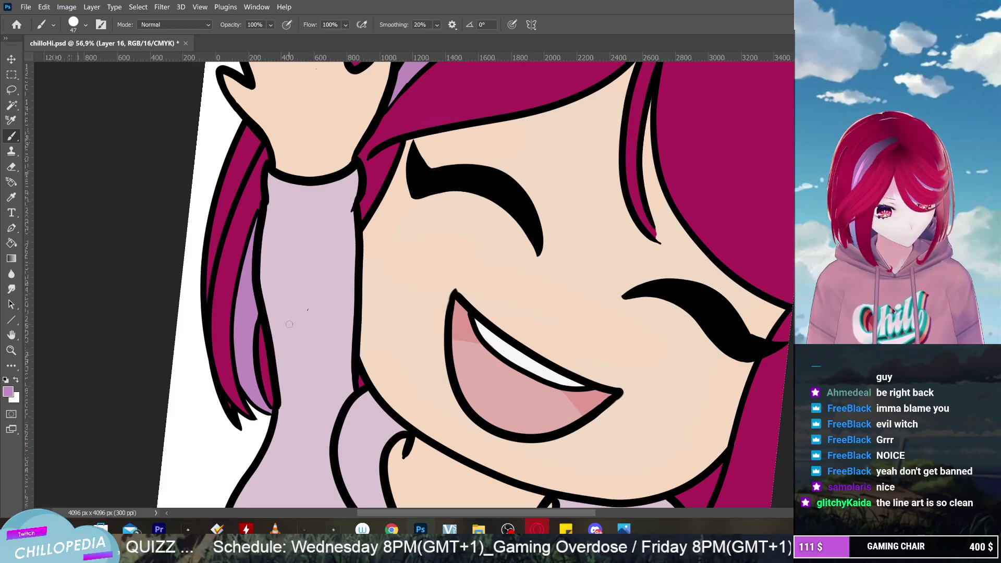
scroll(347, 289, "down", 5)
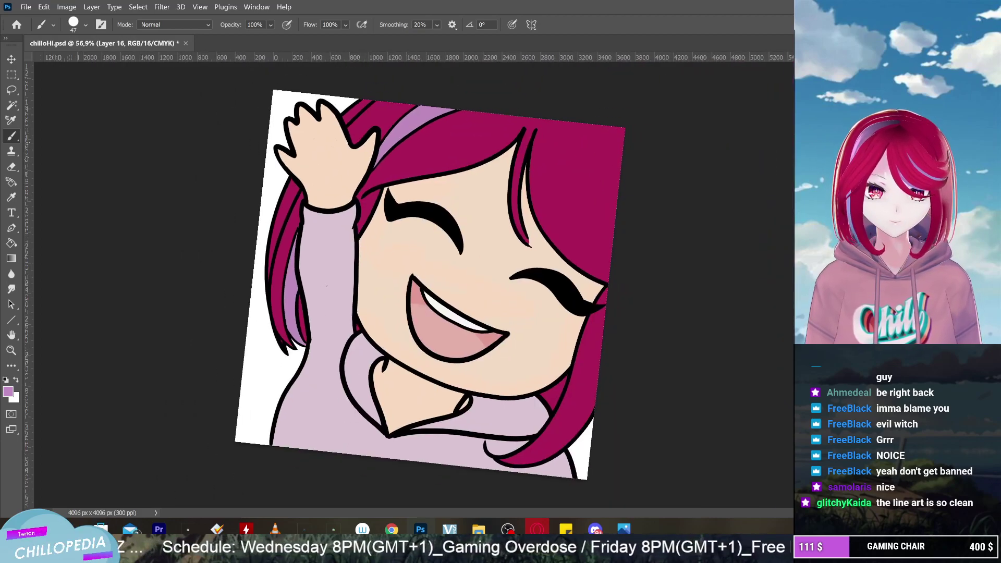
Make Layer 7 with the line art active and set the brush colour to black (000000)
scroll(417, 292, "down", 1)
scroll(412, 282, "down", 1)
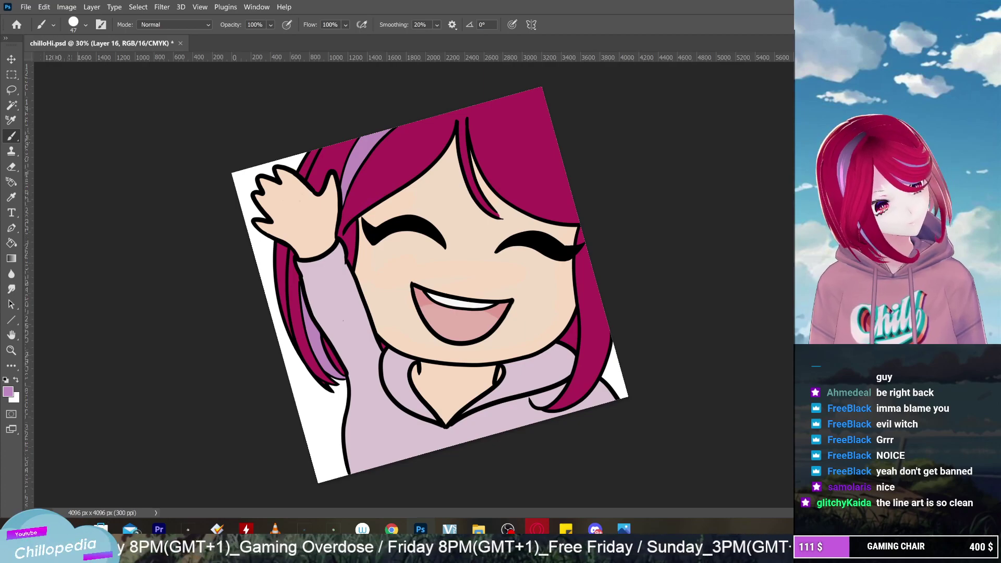
scroll(430, 284, "down", 1)
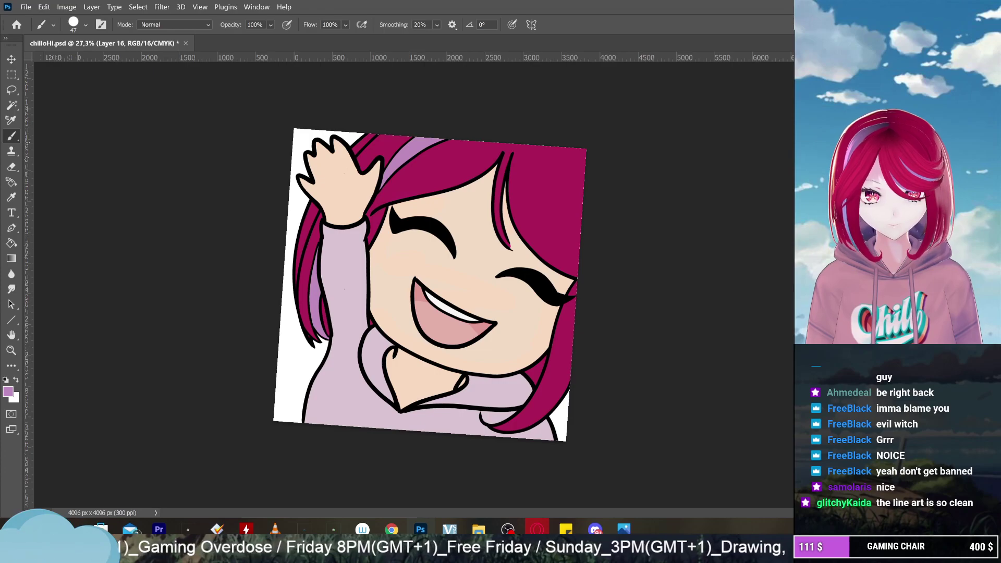
scroll(428, 287, "up", 2)
scroll(425, 284, "up", 1)
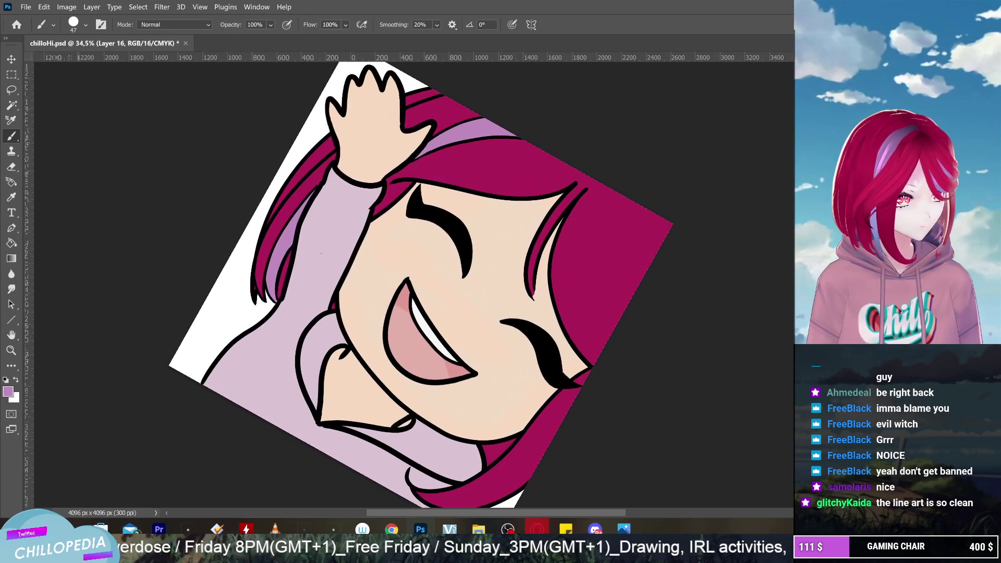
key("alt+[")
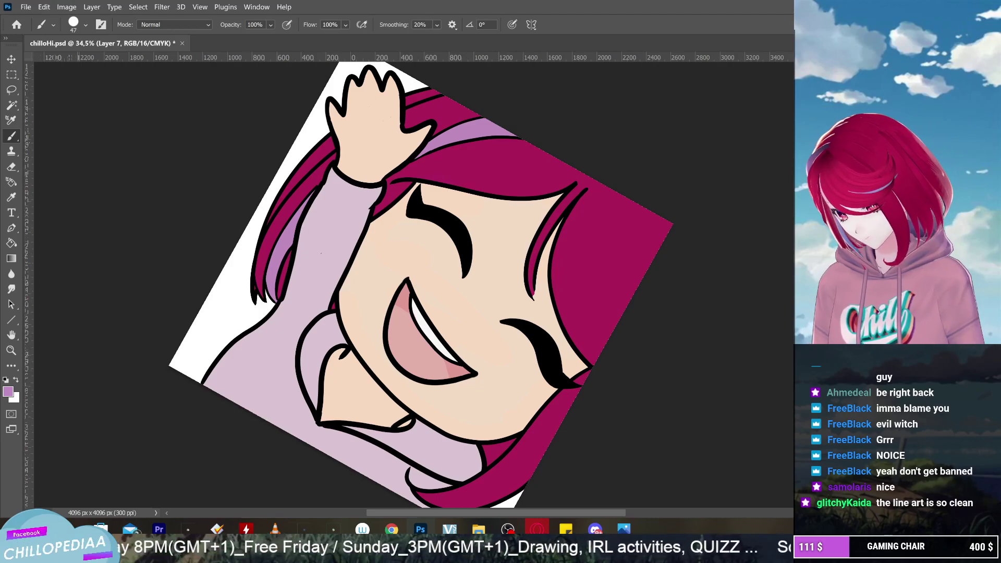
left_click(7, 392)
type("000000")
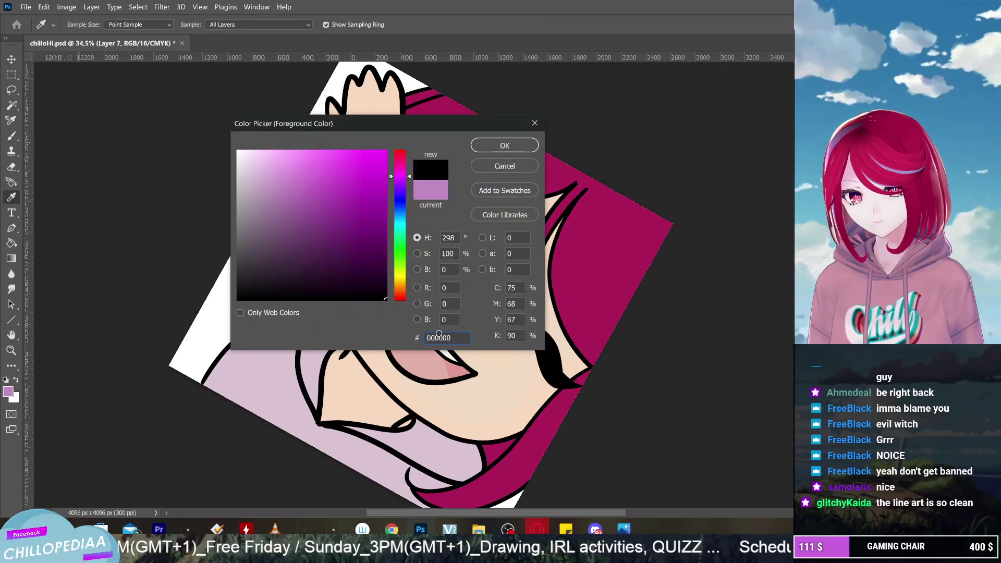
left_click(517, 148)
key("b")
left_click_drag(571, 145, 509, 129)
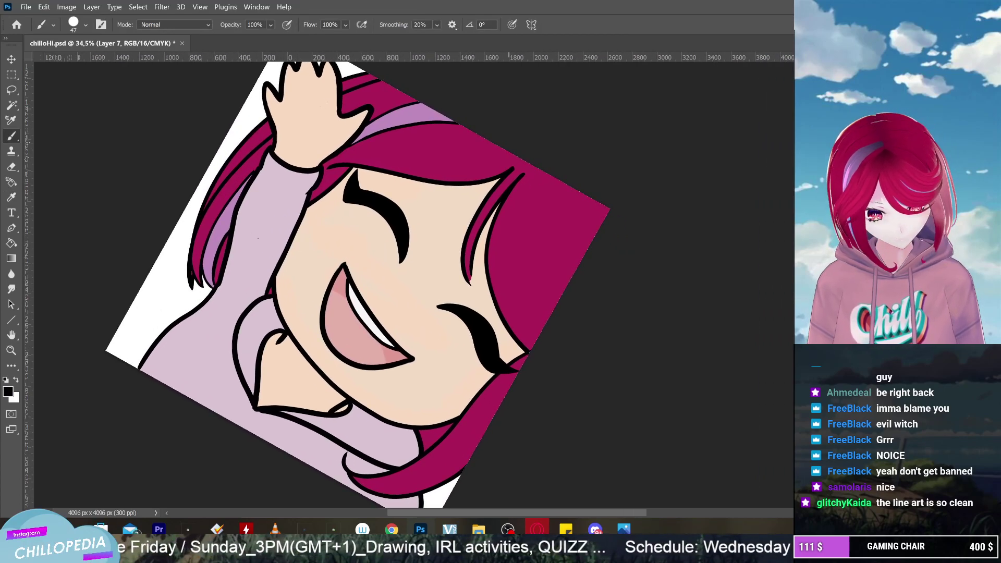
Draw thin black curved strand lines across the fringe beside the parting, raising the brush smoothing to 86%
left_click_drag(518, 200, 533, 342)
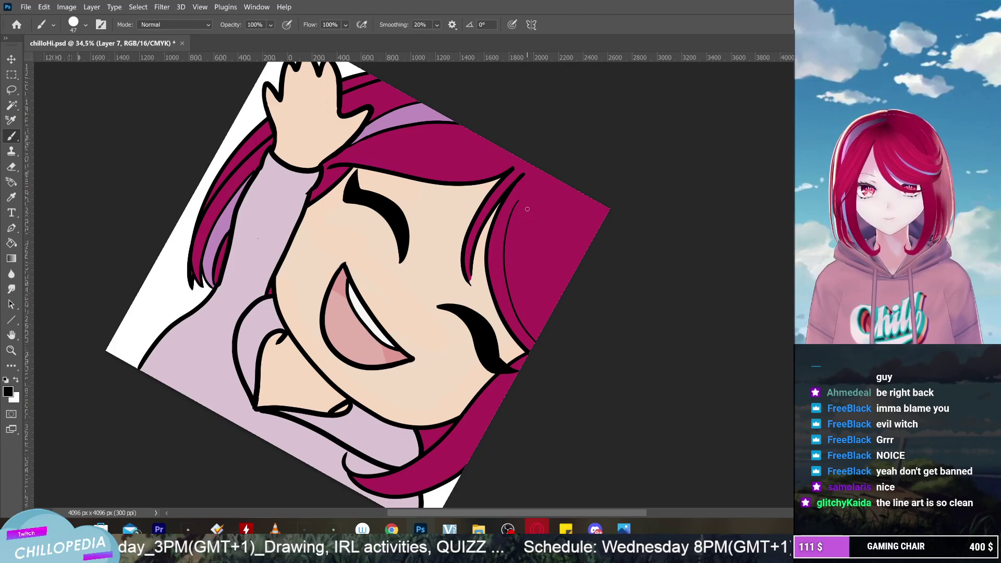
left_click(437, 24)
left_click_drag(443, 45, 489, 43)
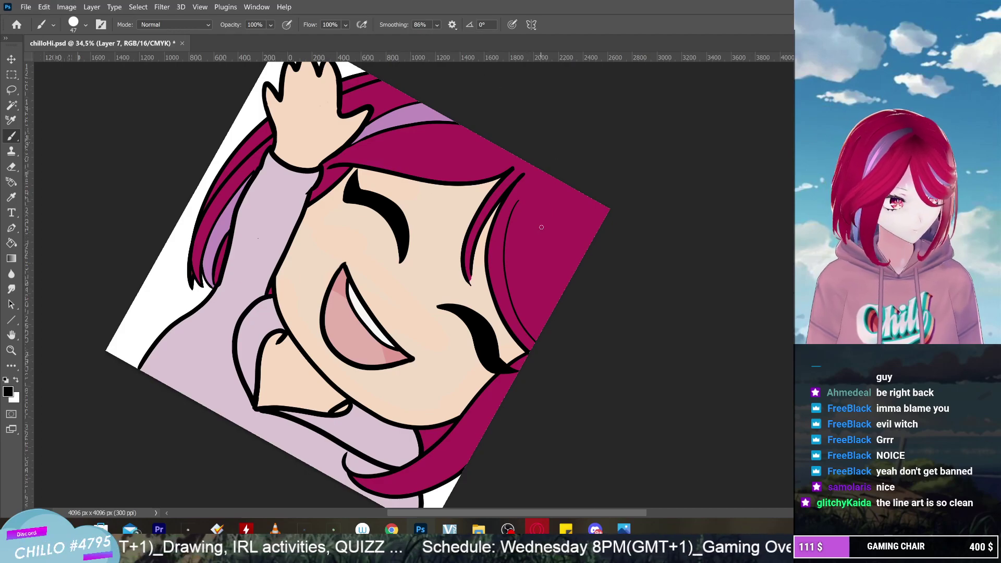
left_click_drag(522, 205, 551, 314)
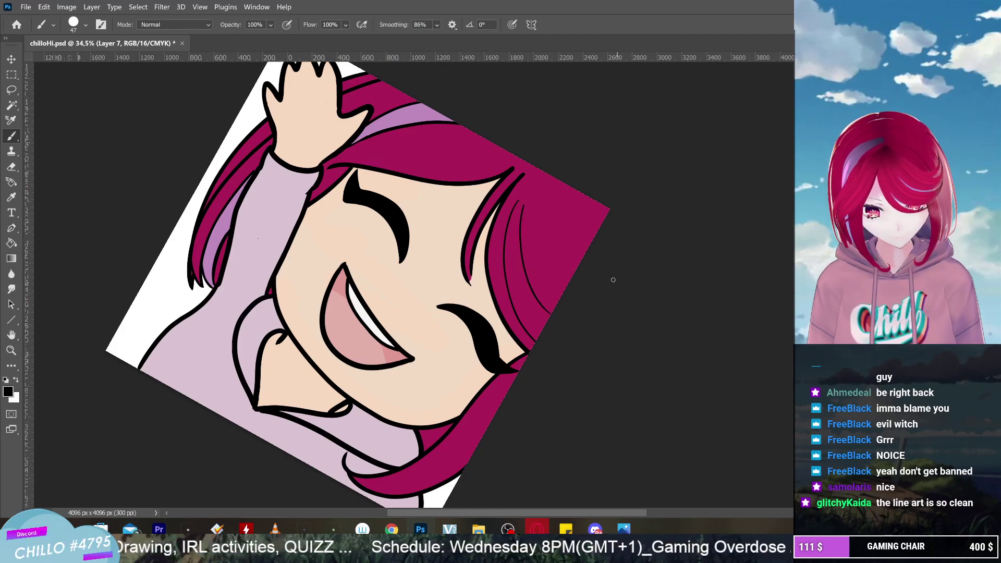
left_click_drag(537, 212, 568, 261)
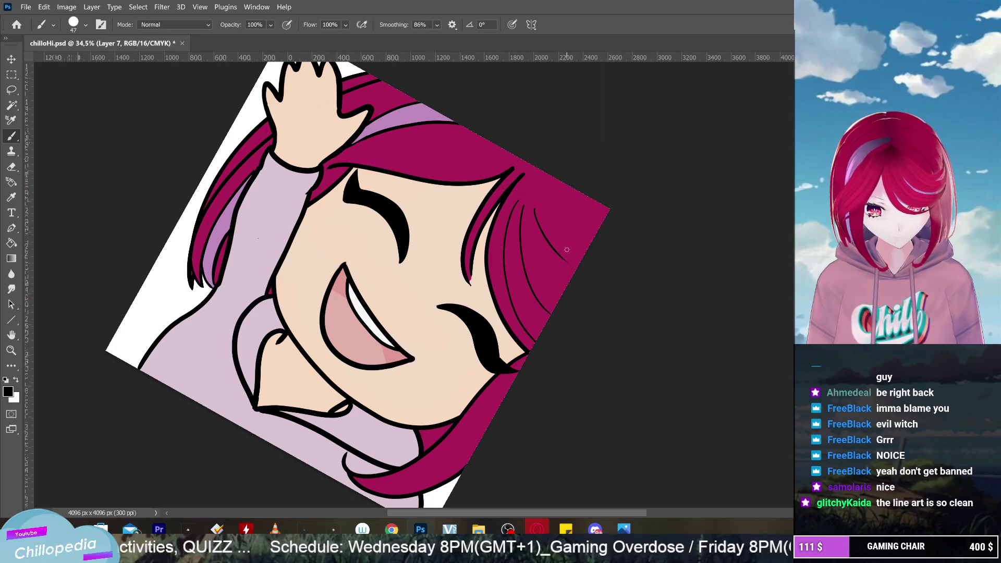
key("ctrl+z")
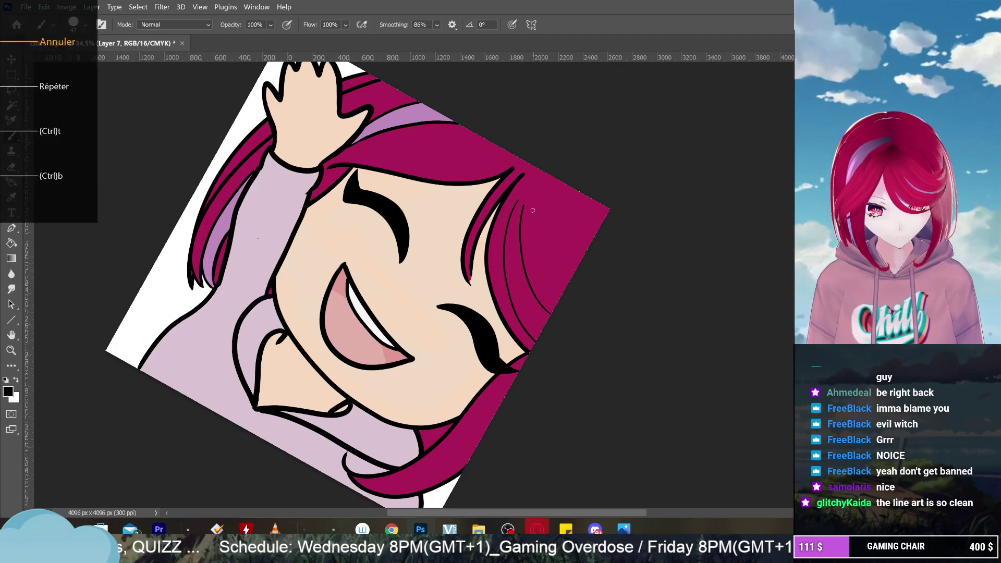
scroll(658, 228, "down", 7)
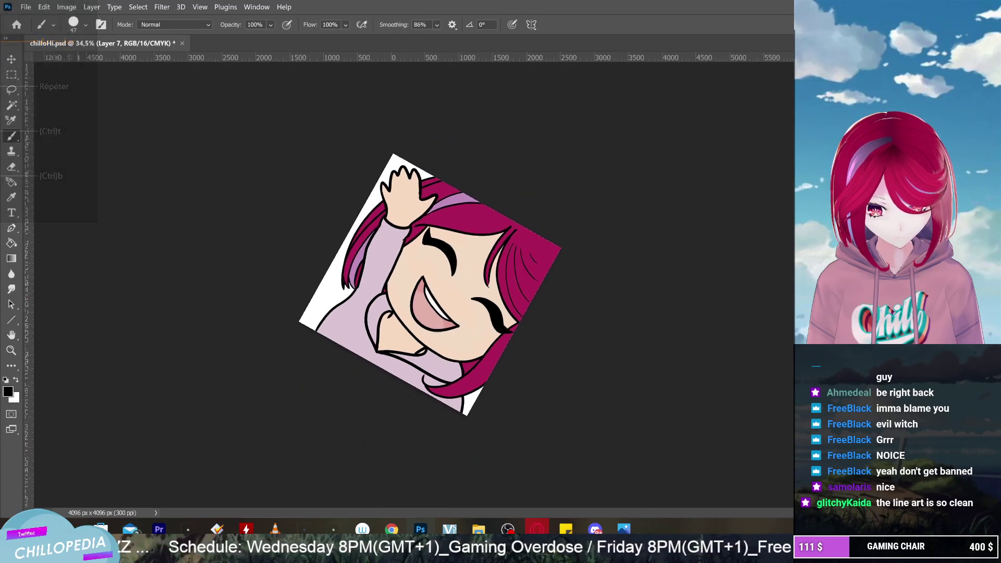
scroll(430, 285, "up", 7)
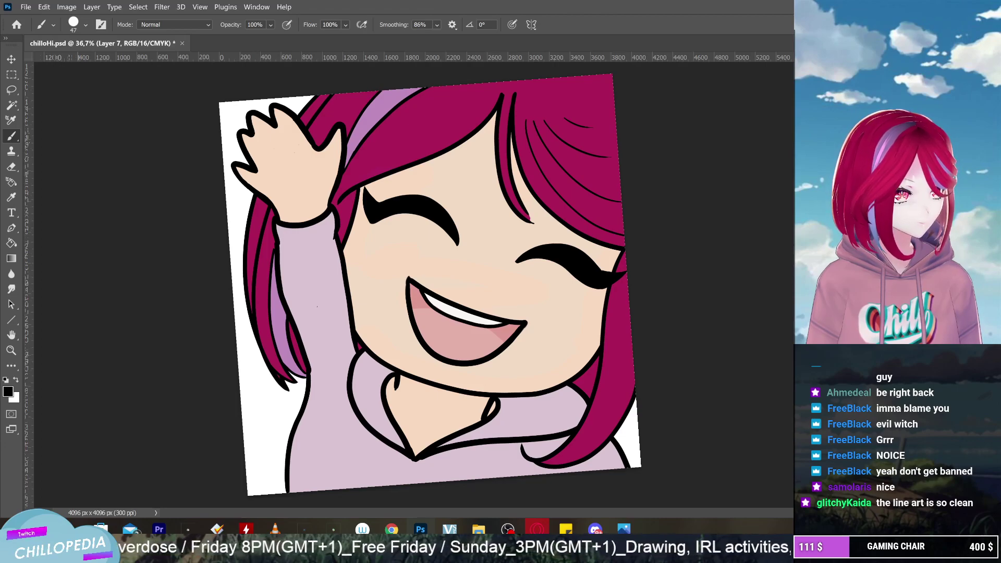
key("ctrl+shift+alt+n")
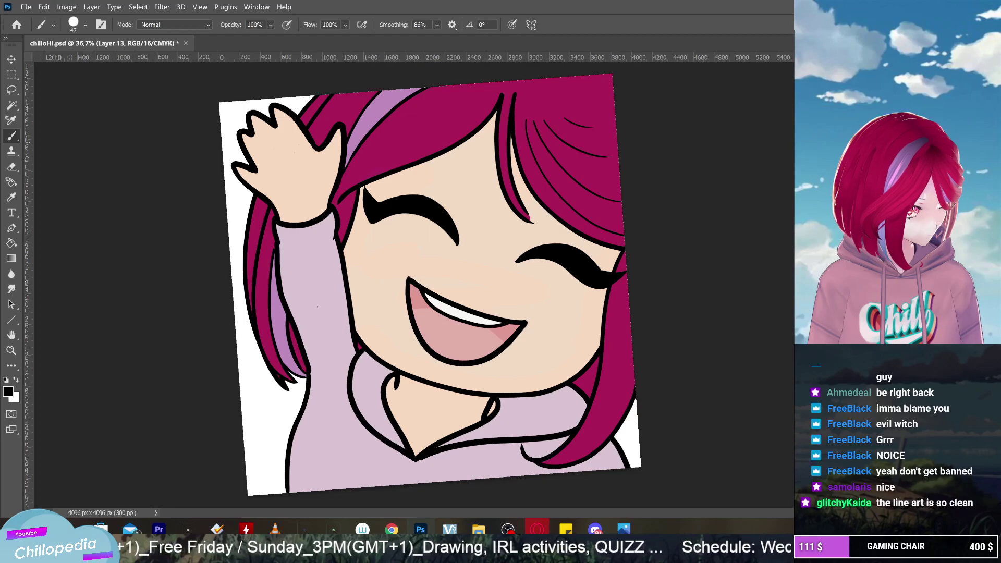
key("ctrl+z")
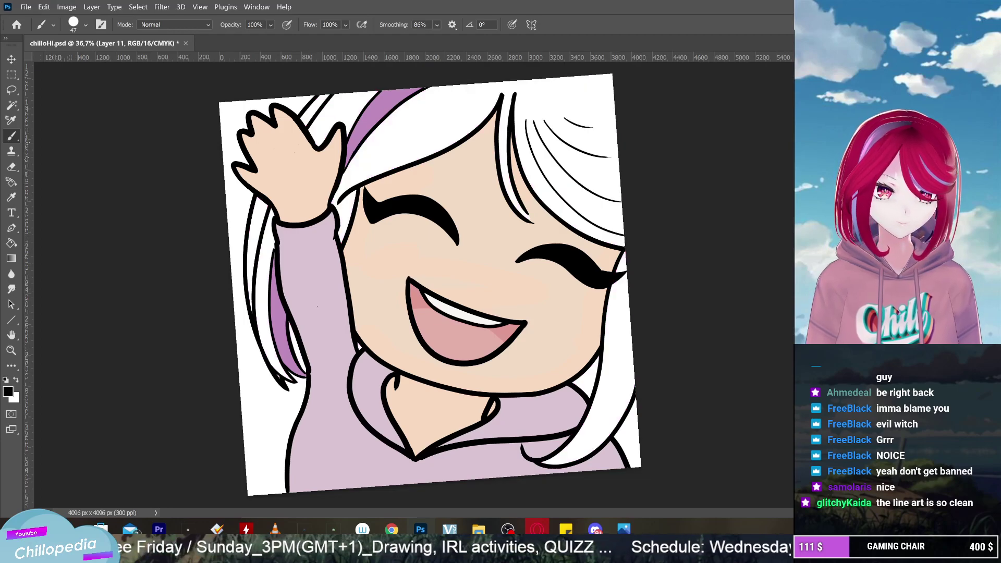
key("ctrl+shift+z")
key("ctrl+shift+alt+n")
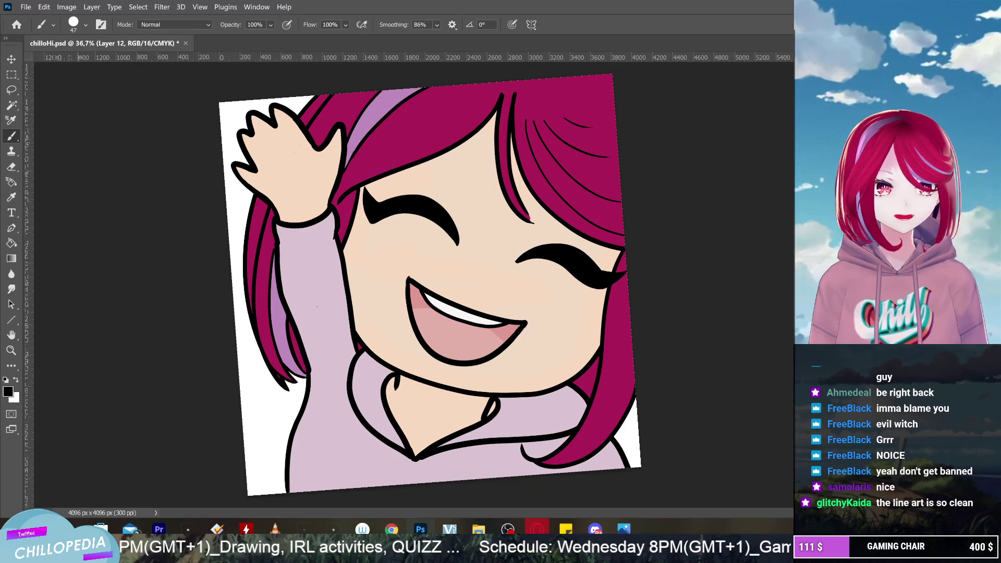
Make Layer 16 active and sample the purple bf8bc1 from the existing highlight strand as the foreground colour
key("alt+]")
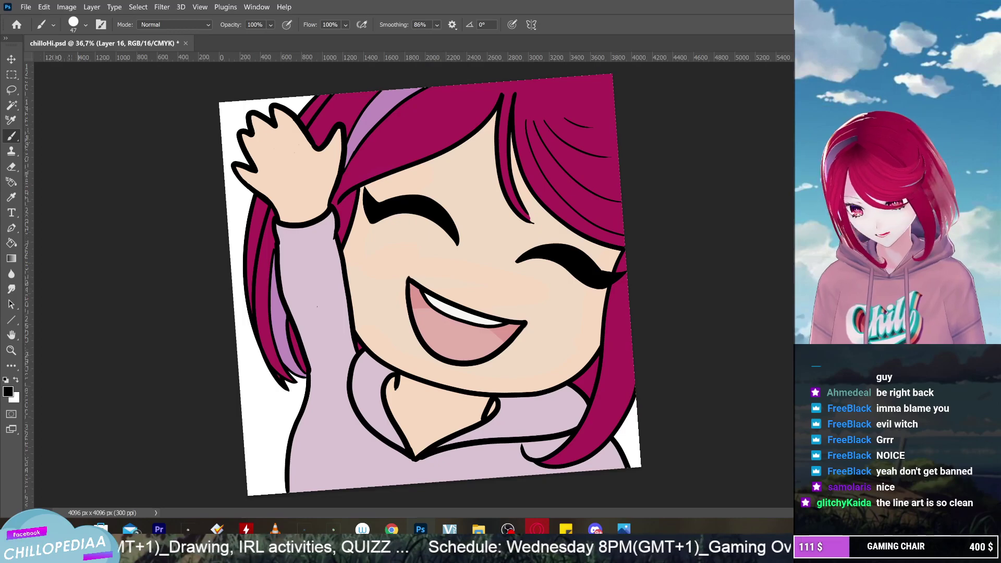
left_click(9, 392)
left_click(393, 95)
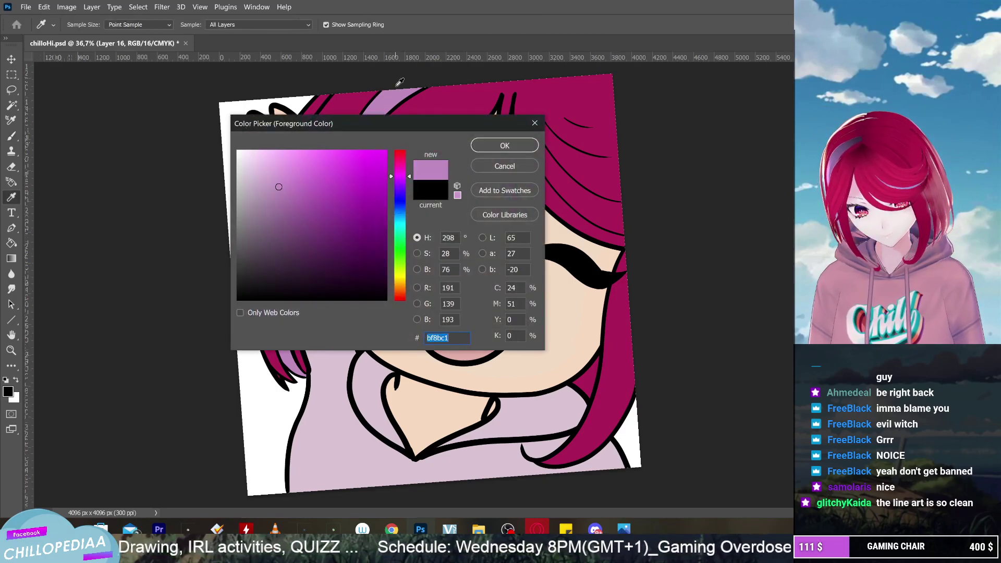
left_click(504, 142)
scroll(423, 229, "down", 1)
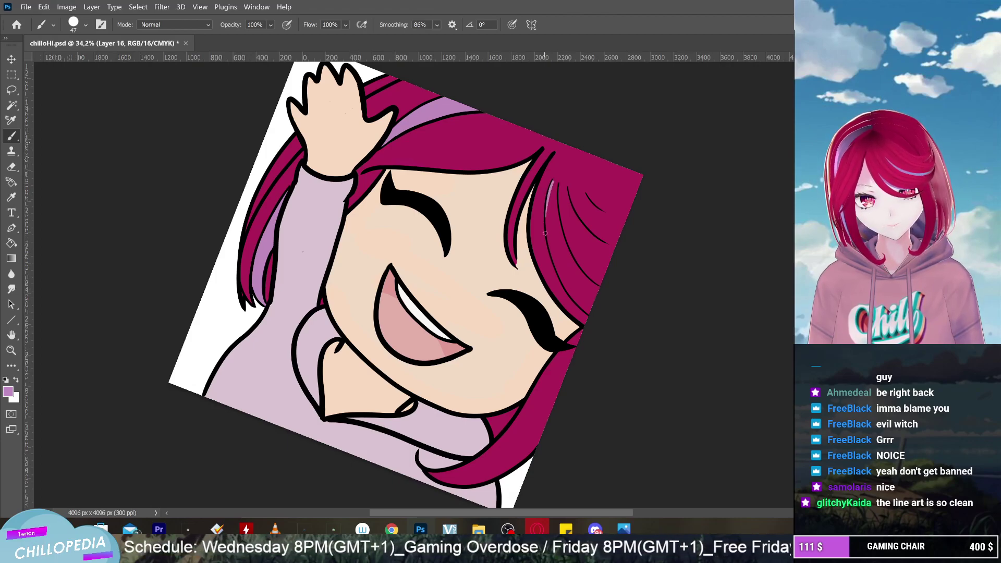
left_click_drag(545, 234, 544, 219)
key("ctrl+z")
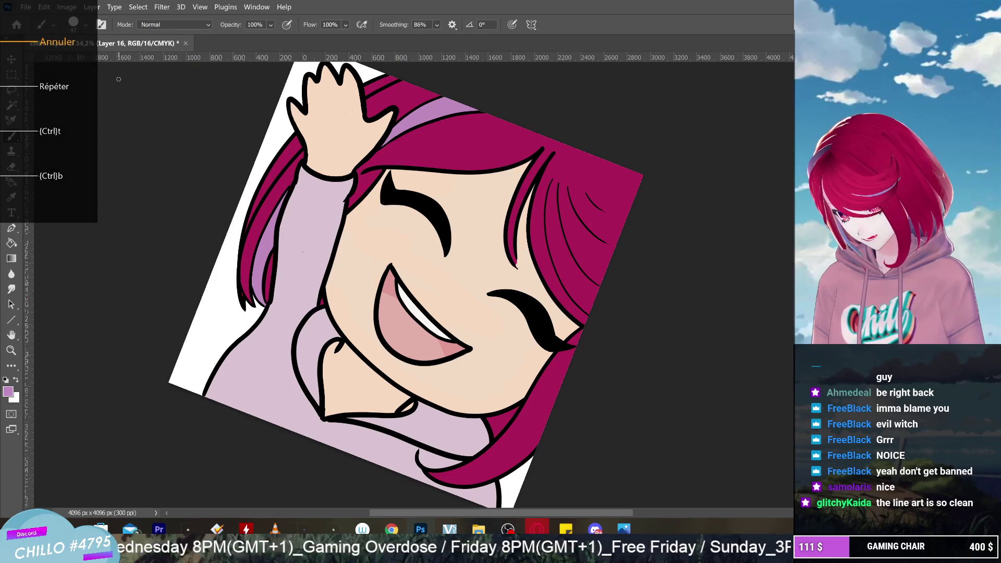
Enlarge the brush to 127 px
left_click(85, 24)
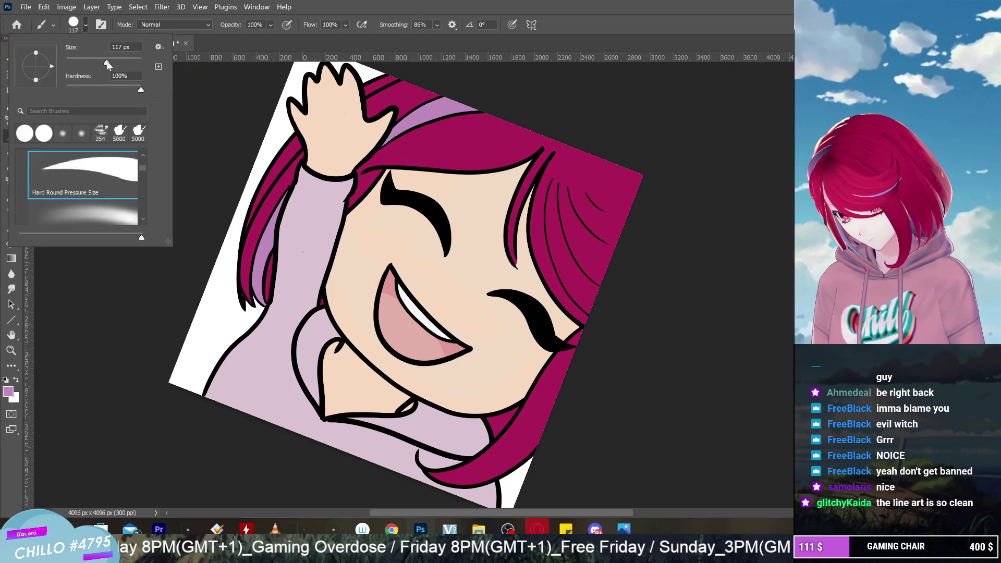
left_click(107, 66)
left_click(89, 298)
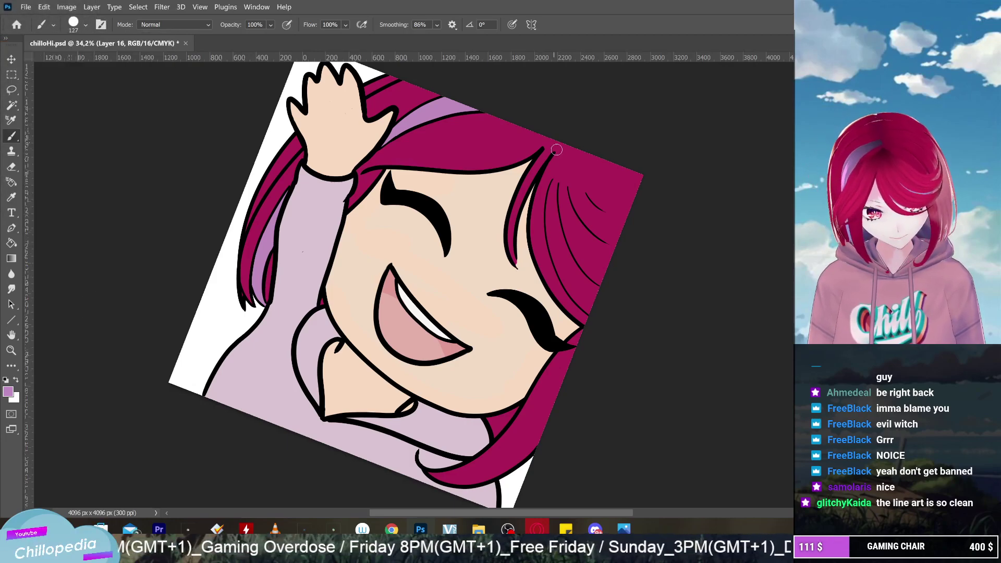
mouse_move(553, 183)
left_mouse_down()
mouse_move(565, 286)
mouse_move(587, 289)
left_mouse_up()
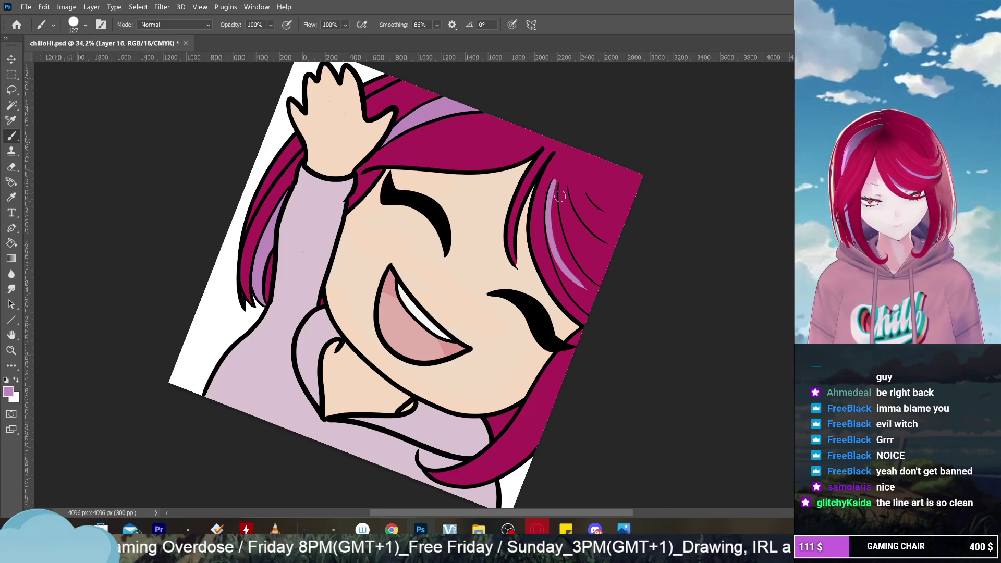
key("ctrl+z")
mouse_move(547, 211)
left_mouse_down()
mouse_move(549, 245)
mouse_move(588, 308)
left_mouse_up()
key("ctrl+z")
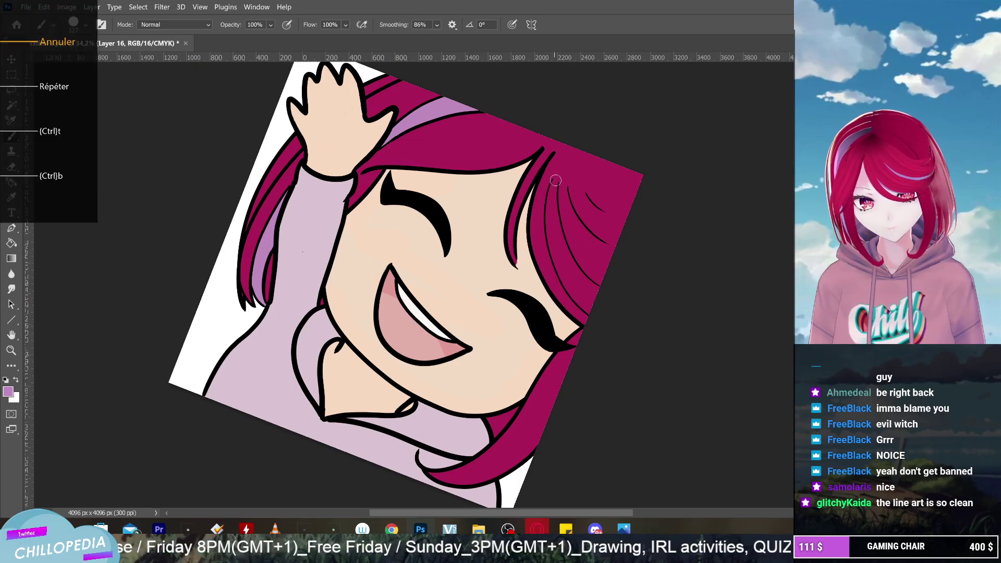
Paint a purple highlight between the first two thin strand lines of the fringe, down to the canvas edge
mouse_move(555, 181)
left_mouse_down()
mouse_move(553, 260)
mouse_move(589, 307)
left_mouse_up()
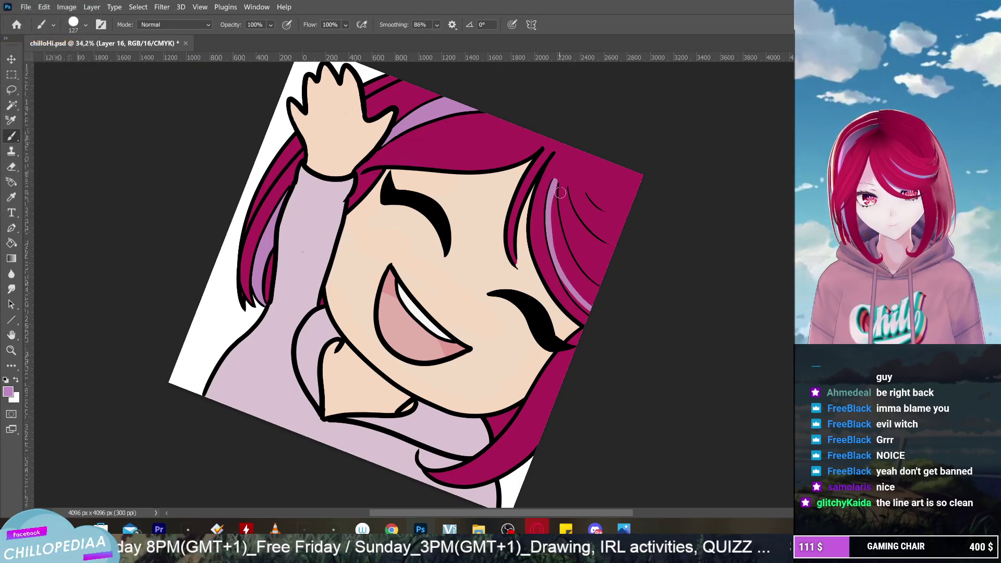
mouse_move(556, 186)
left_mouse_down()
mouse_move(554, 240)
mouse_move(589, 311)
left_mouse_up()
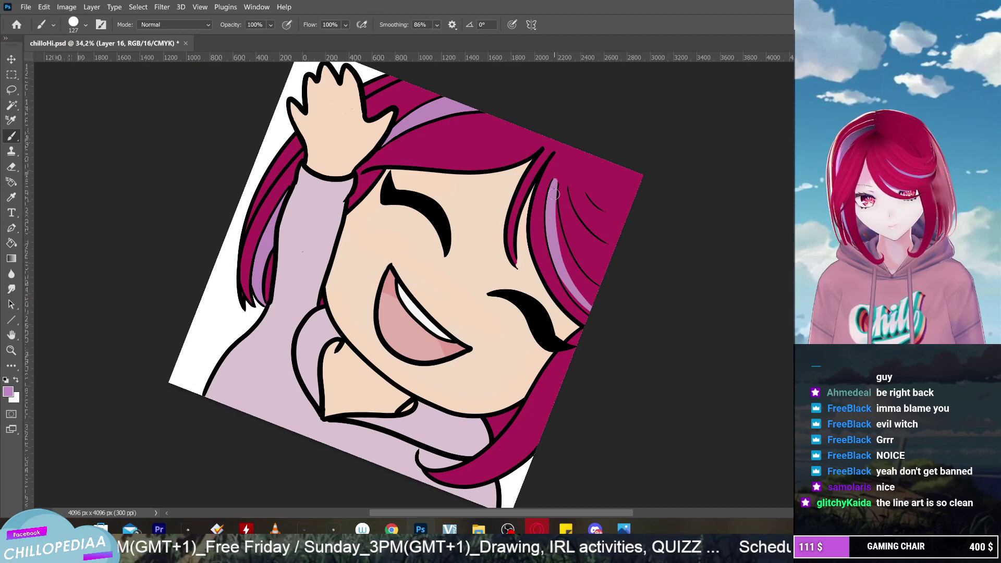
mouse_move(554, 194)
left_mouse_down()
mouse_move(559, 257)
mouse_move(616, 331)
left_mouse_up()
left_click_drag(552, 197, 592, 305)
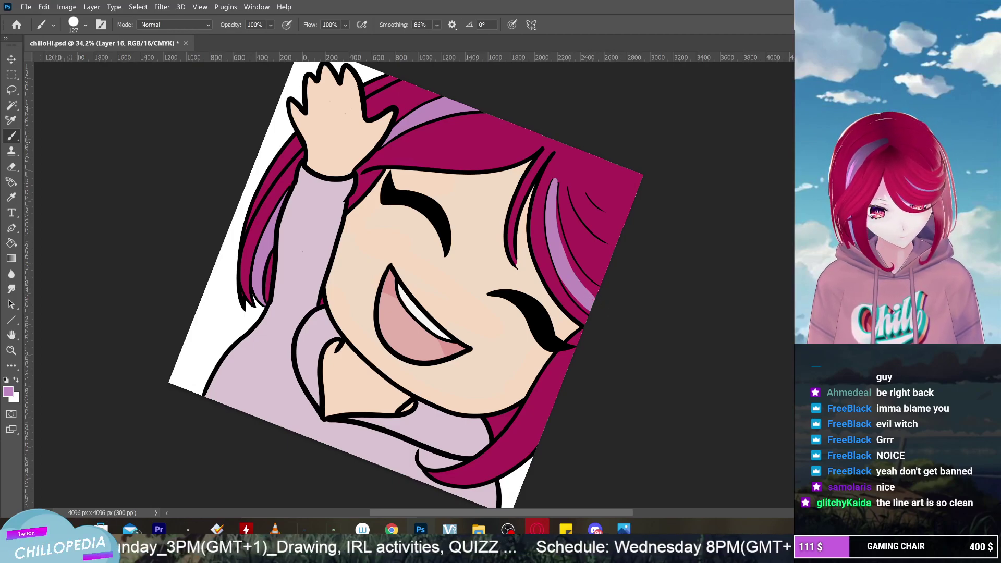
Fill the magenta gap along the highlight's face-side outline with purple down to the canvas edge
scroll(622, 215, "up", 5)
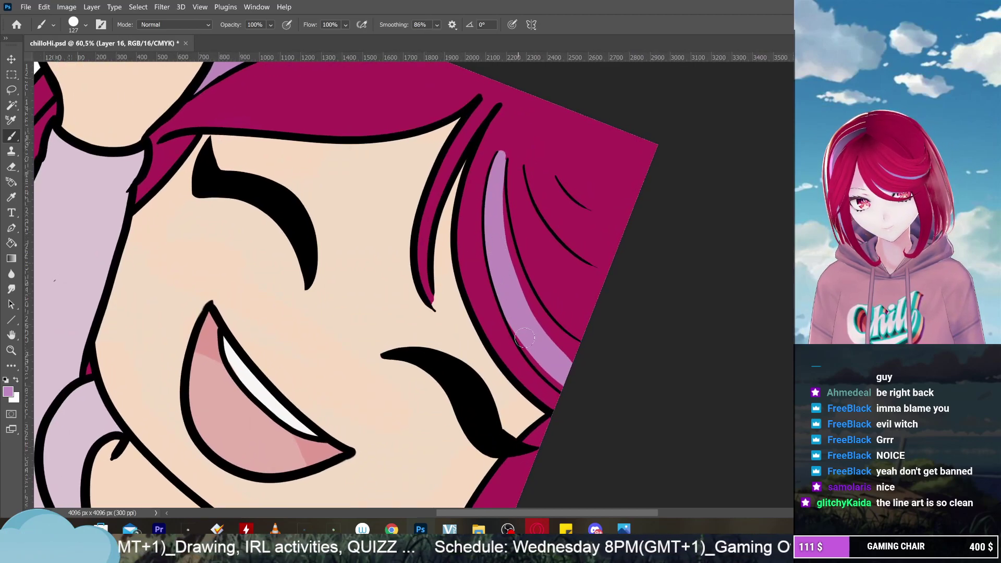
mouse_move(512, 308)
left_mouse_down()
mouse_move(518, 342)
mouse_move(548, 373)
left_mouse_up()
left_click_drag(552, 376, 572, 394)
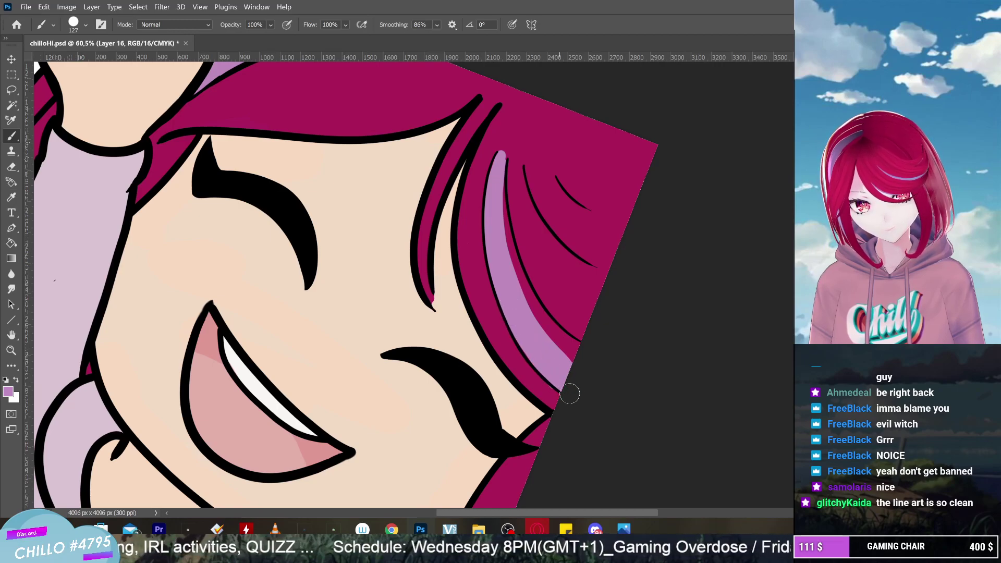
Fill the remaining gap along the highlight's other outline with purple and extend its upper tip towards the parting
mouse_move(501, 183)
left_mouse_down()
mouse_move(513, 272)
mouse_move(563, 357)
left_mouse_up()
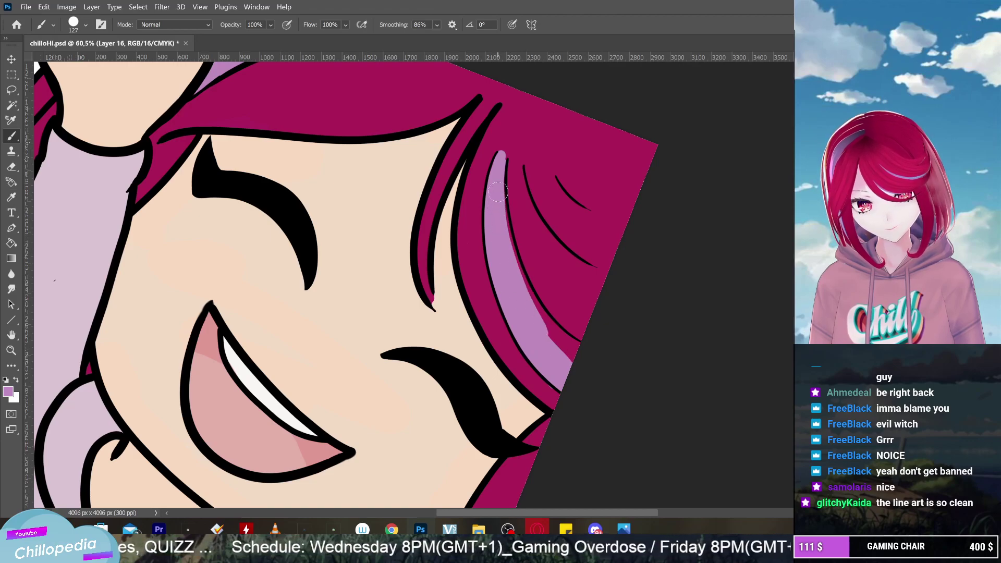
left_click_drag(506, 257, 500, 194)
left_click_drag(517, 282, 574, 375)
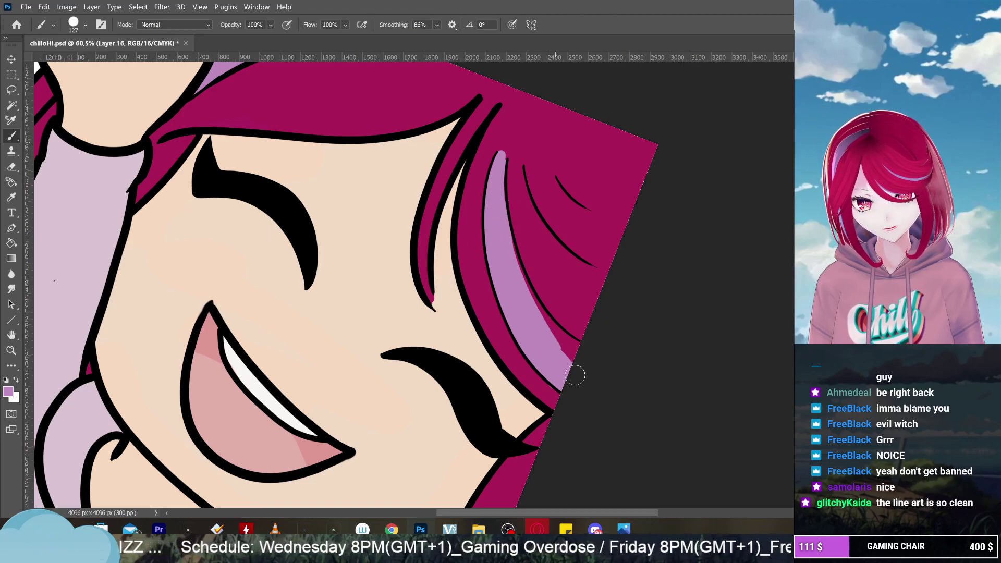
left_click_drag(508, 245, 582, 384)
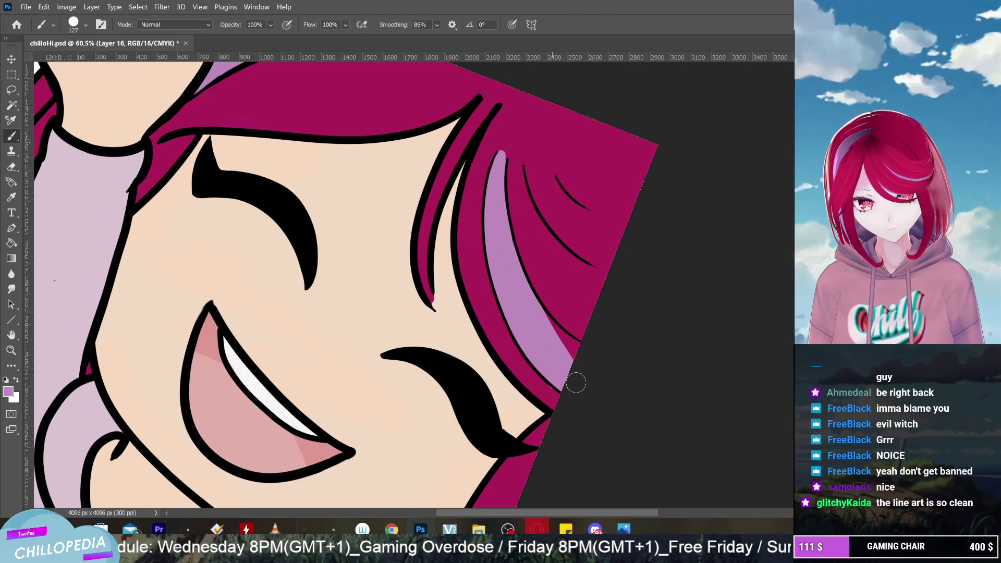
mouse_move(536, 319)
left_mouse_down()
mouse_move(598, 382)
mouse_move(530, 301)
mouse_move(581, 360)
left_mouse_up()
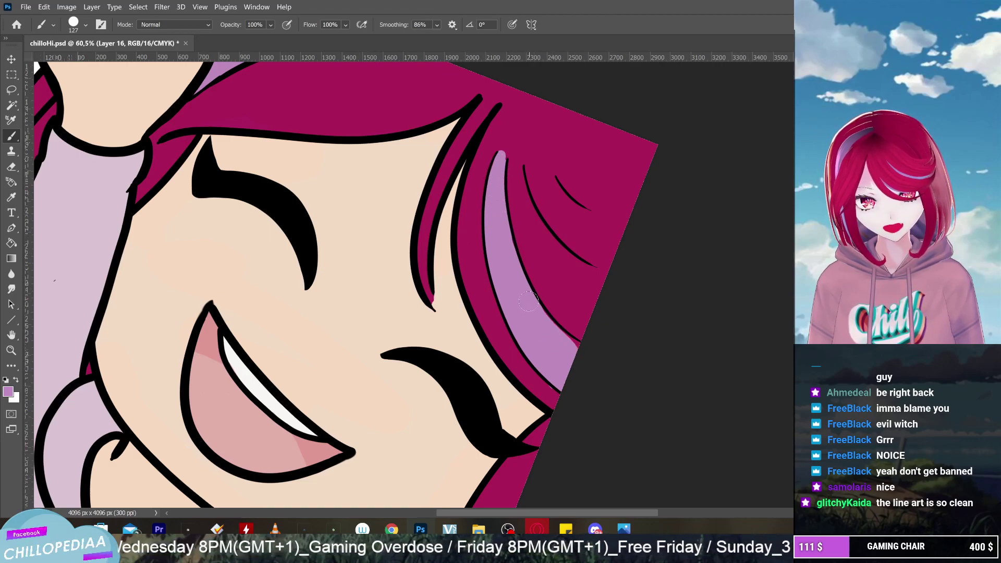
left_click_drag(537, 303, 594, 376)
mouse_move(544, 328)
left_mouse_down()
mouse_move(598, 373)
mouse_move(588, 361)
left_mouse_up()
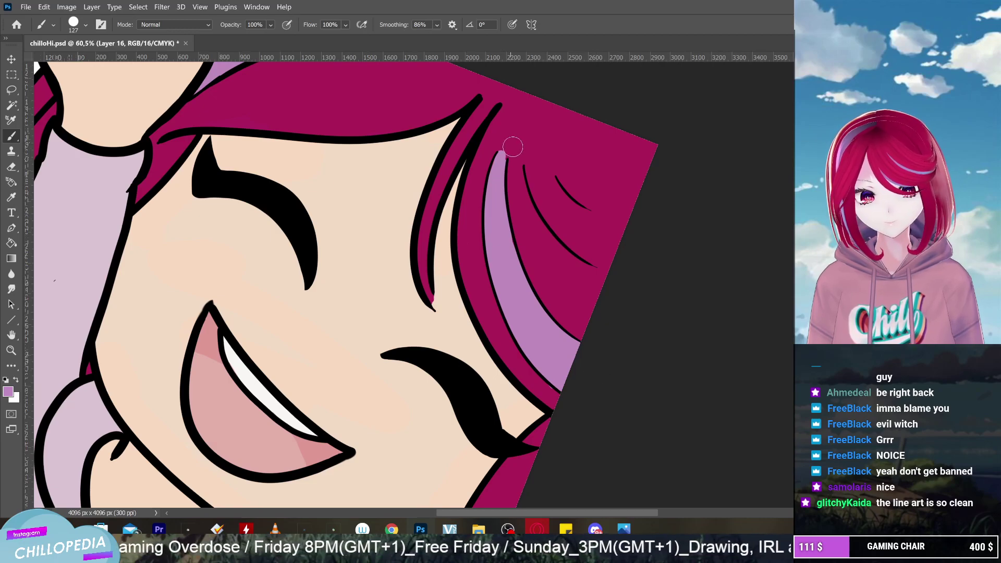
left_click_drag(509, 136, 502, 155)
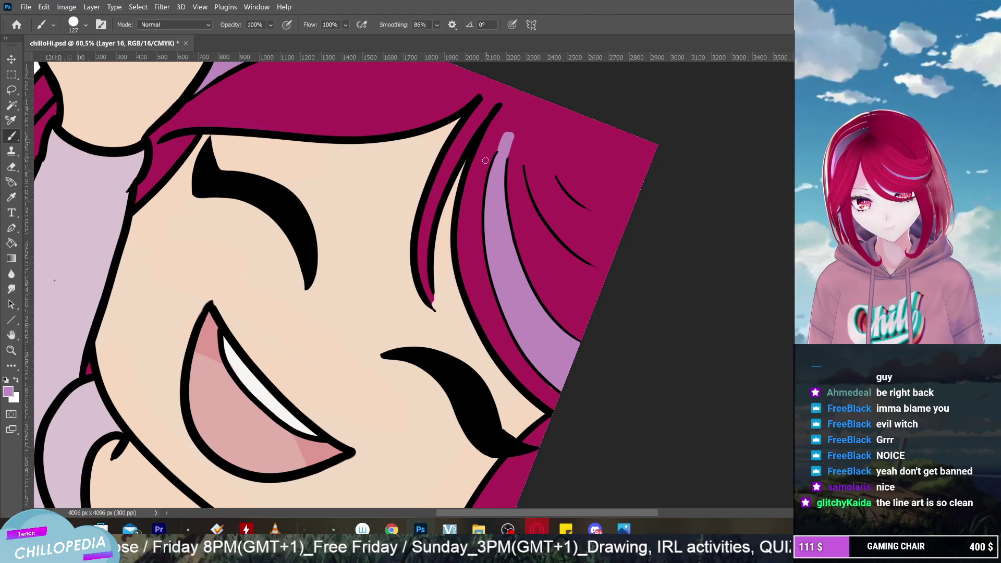
Refine the upper tip of the purple fringe highlight into a point near the parting
left_click_drag(485, 160, 498, 139)
key("ctrl+z")
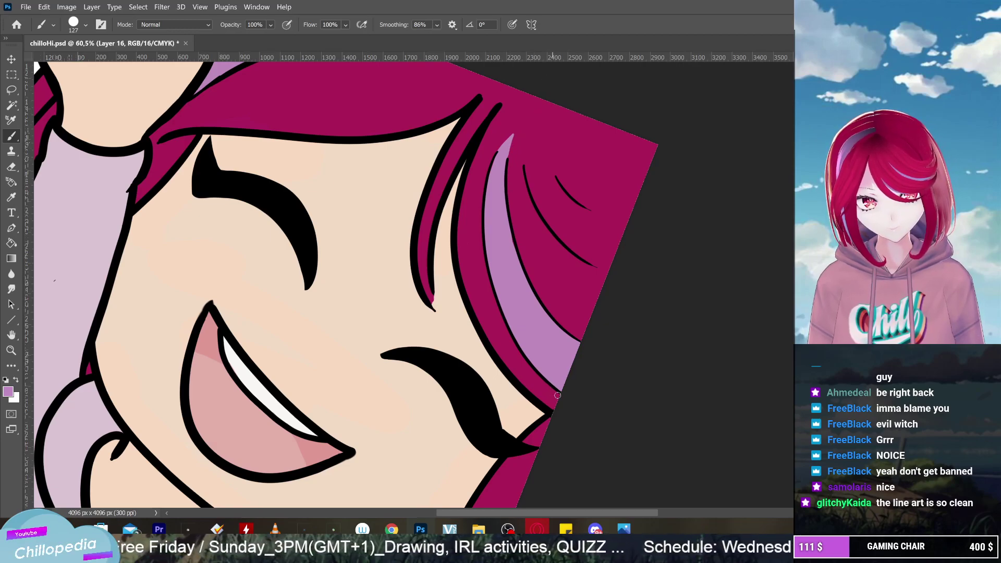
Examine the whole emote at very small and larger display sizes to judge how the hair highlights read
scroll(629, 239, "down", 5, "alt")
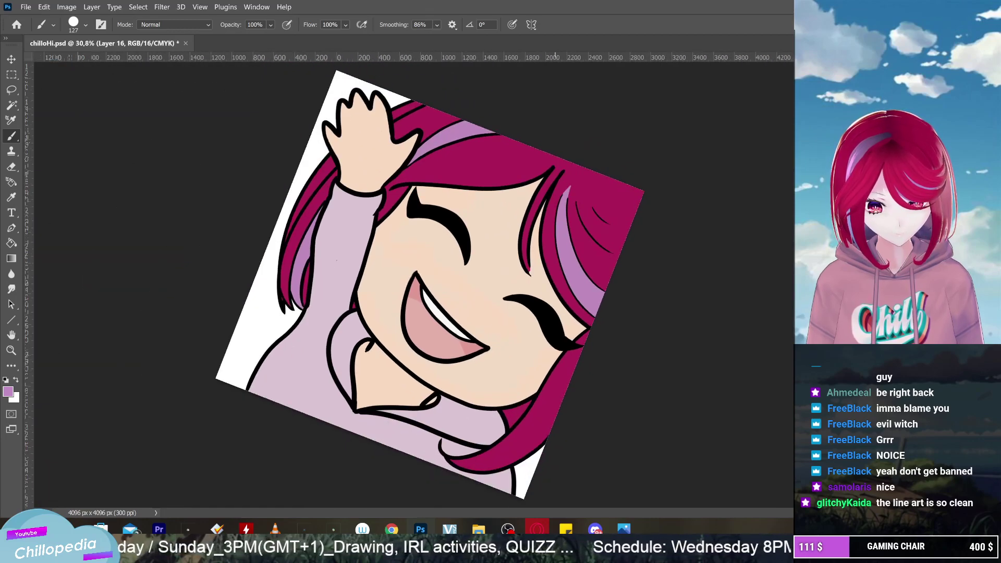
scroll(430, 284, "down", 10)
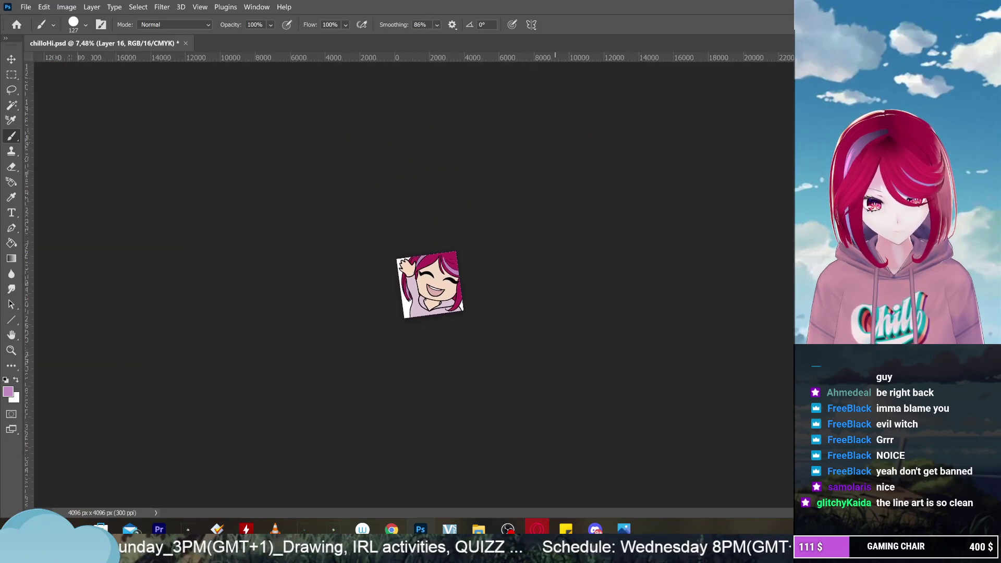
scroll(431, 284, "down", 2)
scroll(430, 284, "up", 9)
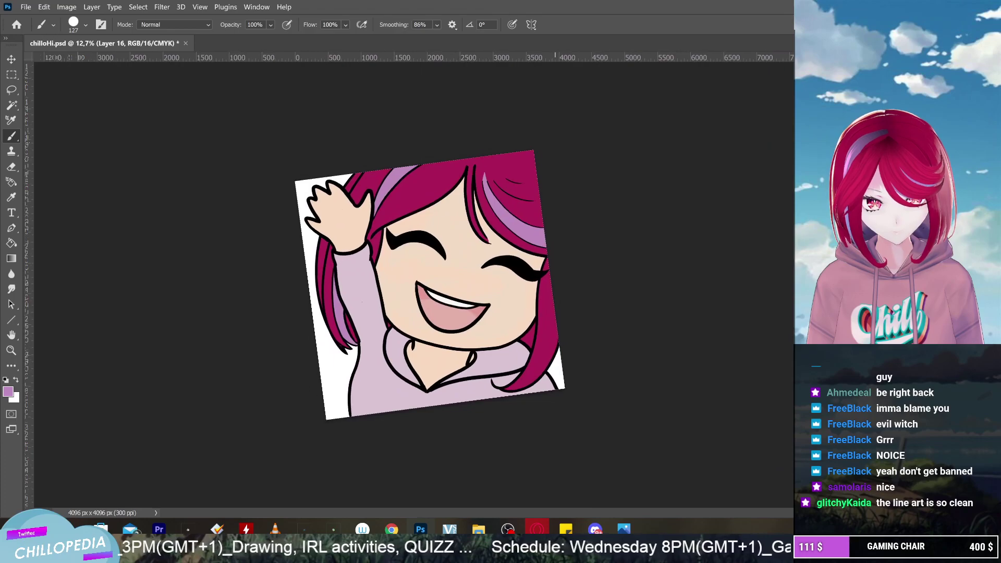
scroll(430, 284, "down", 1)
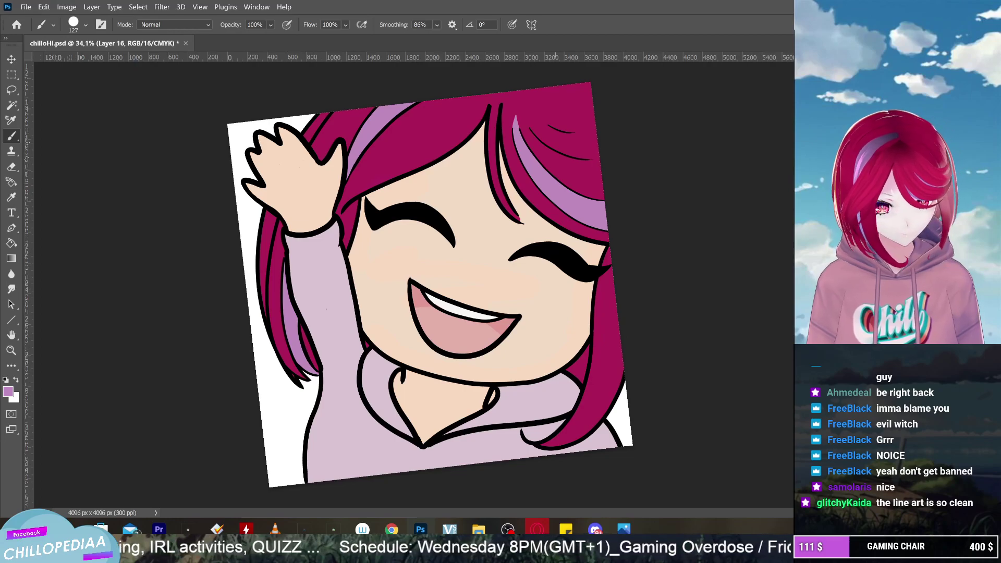
scroll(431, 284, "down", 10)
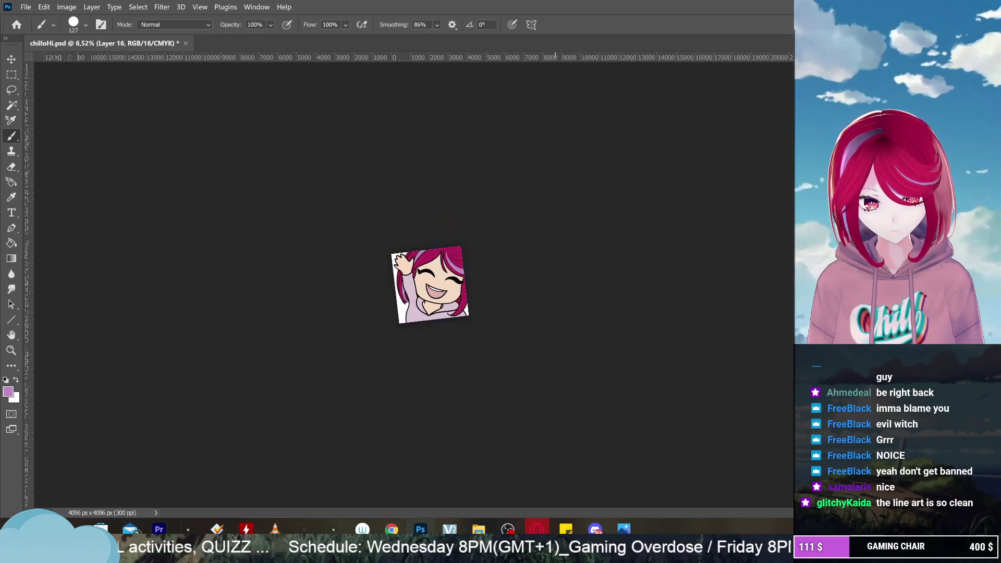
scroll(431, 284, "down", 5)
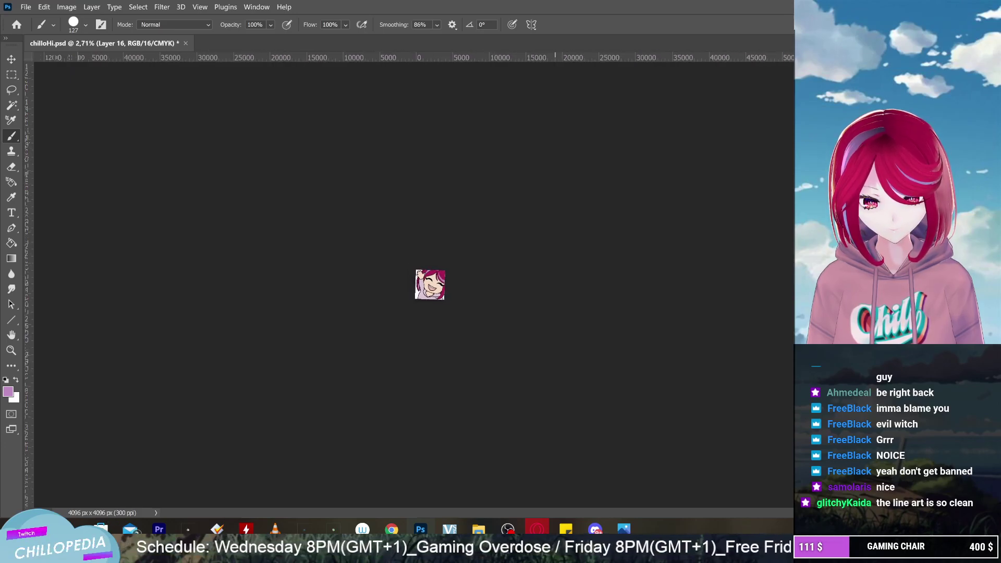
scroll(431, 284, "up", 10)
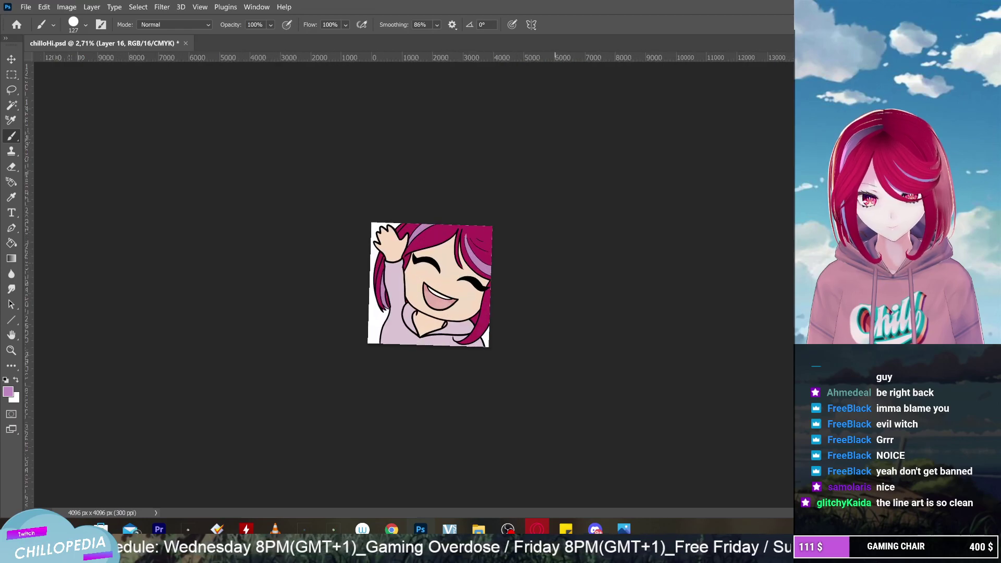
scroll(430, 285, "up", 3)
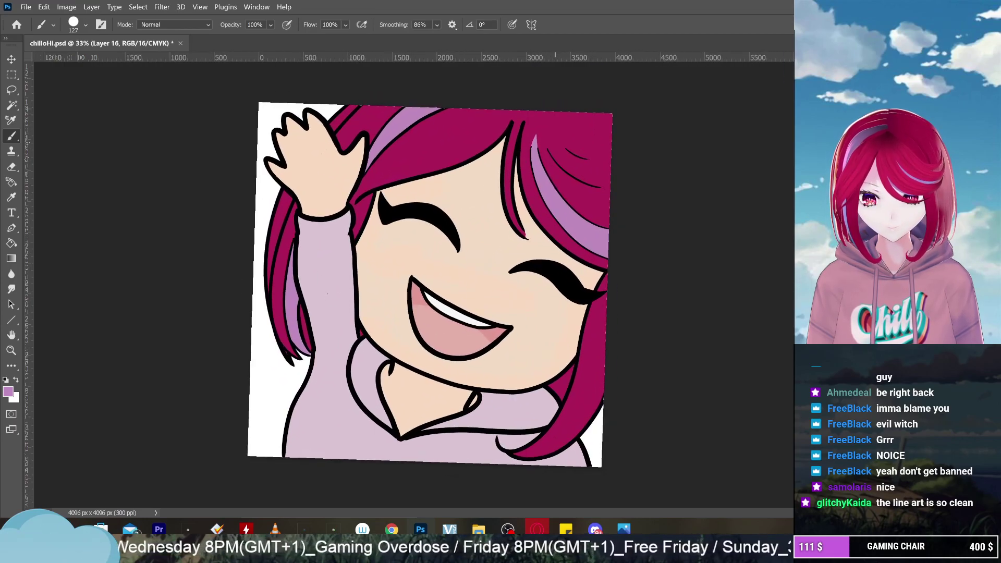
scroll(430, 285, "up", 1)
scroll(430, 284, "up", 1)
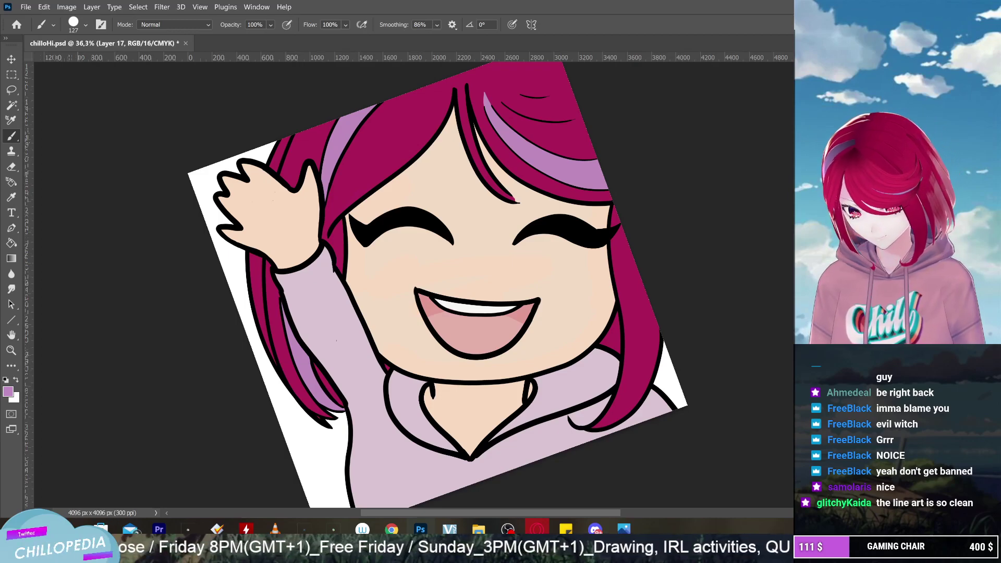
Sample the hoodie's light mauve and darken it to a3698d as the foreground shading colour
left_click(14, 390)
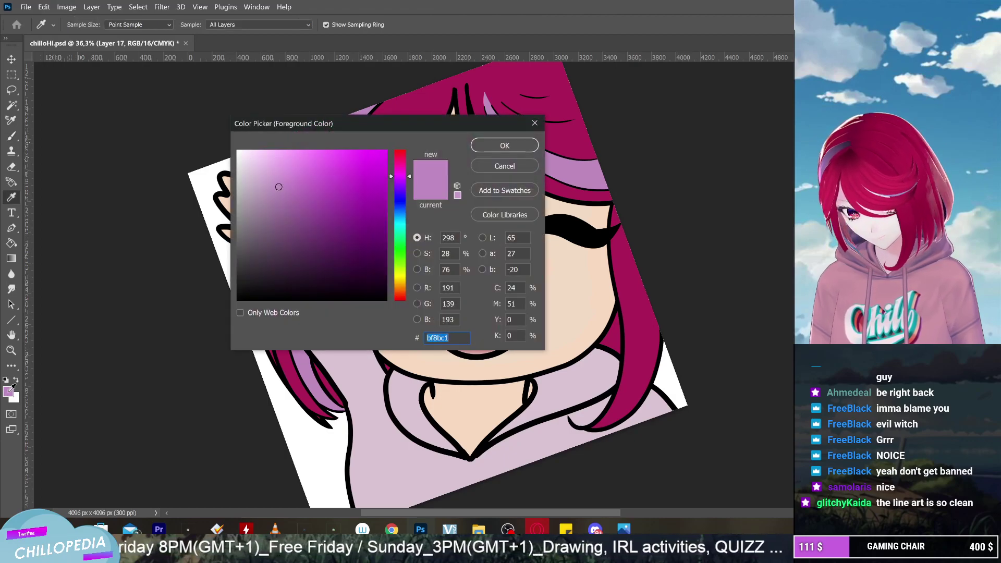
left_click(379, 411)
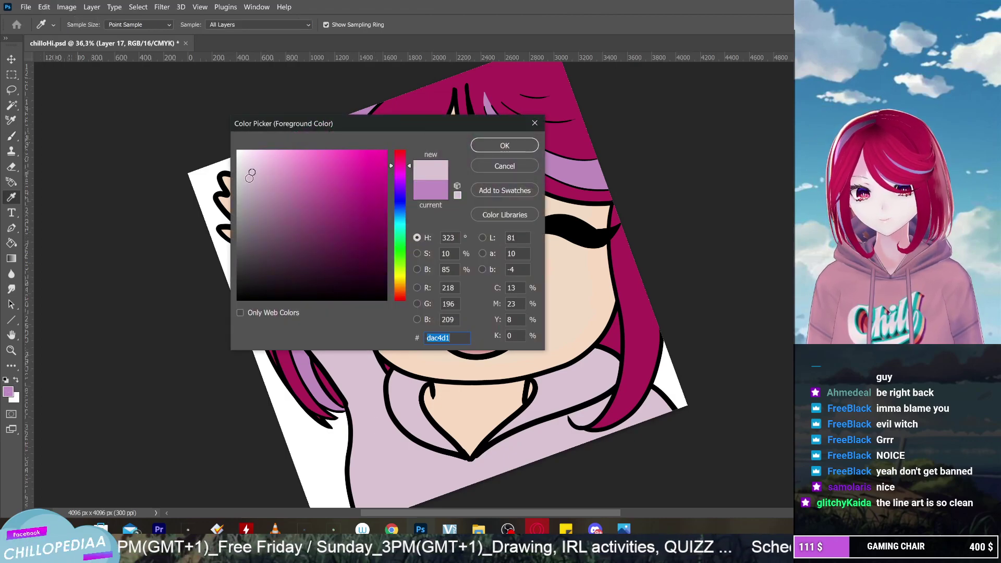
mouse_move(253, 174)
left_mouse_down()
mouse_move(266, 210)
mouse_move(289, 203)
left_mouse_up()
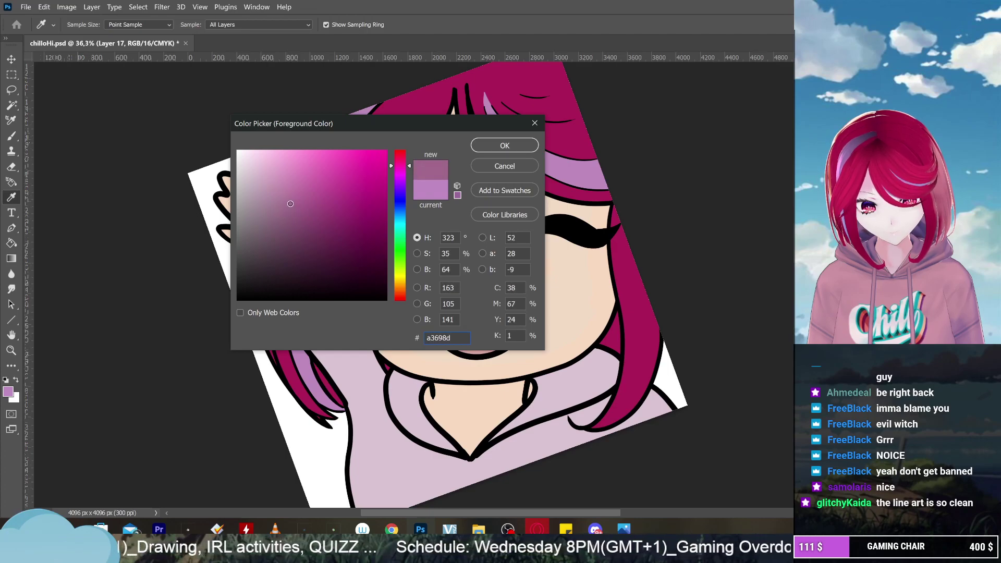
left_click(519, 140)
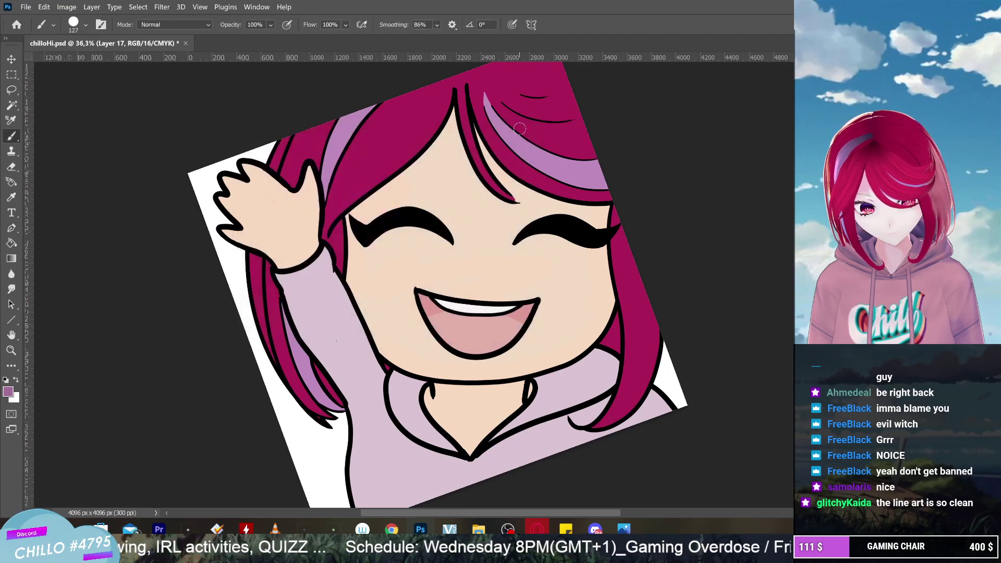
Try a soft 127 px brush with 0% hardness for a mauve shading stroke below the raised sleeve's cuff
scroll(519, 129, "down", 5)
scroll(520, 129, "up", 2)
scroll(349, 190, "up", 5)
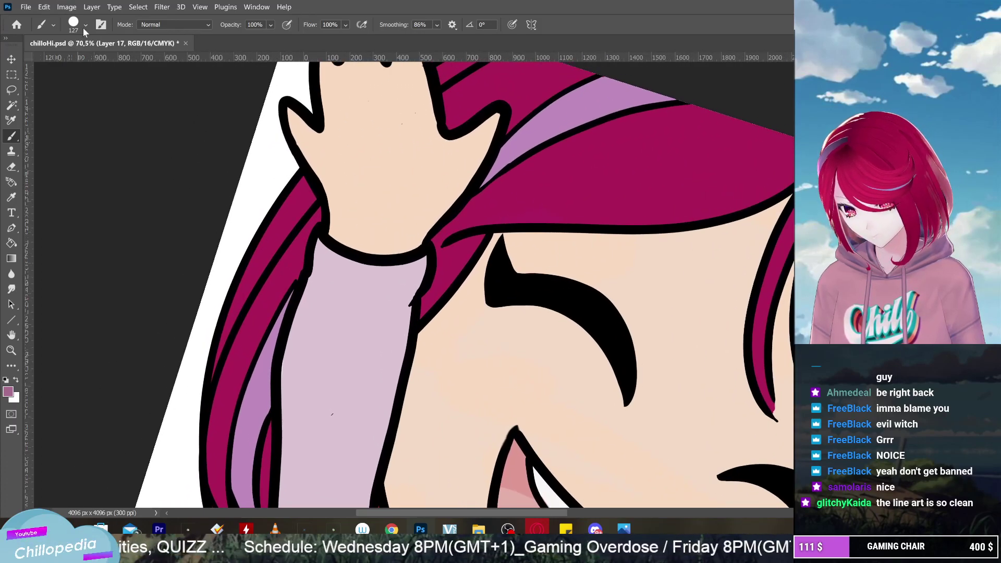
left_click(85, 25)
left_click(142, 219)
double_click(115, 197)
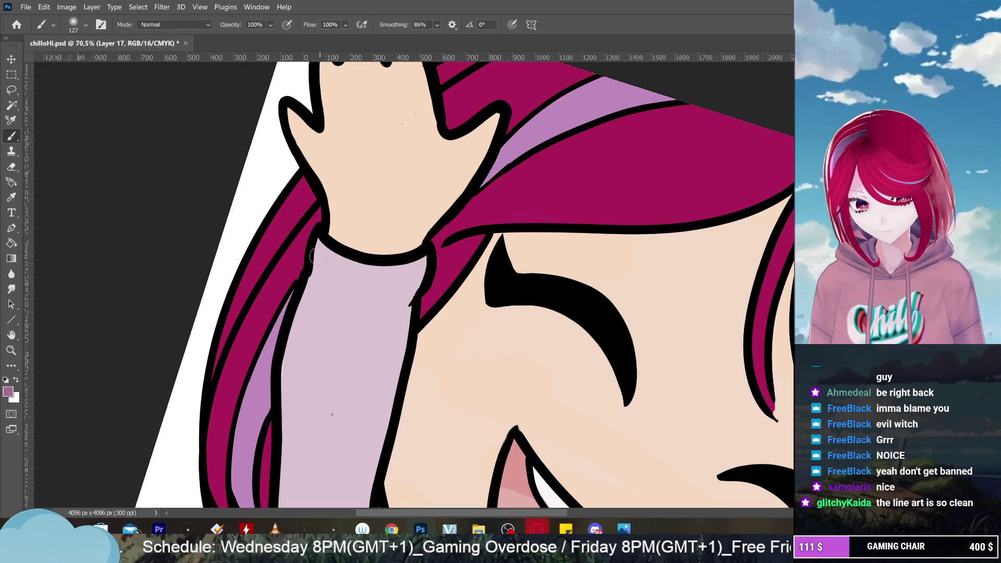
mouse_move(319, 255)
left_mouse_down()
mouse_move(400, 277)
mouse_move(356, 282)
mouse_move(320, 252)
mouse_move(375, 289)
left_mouse_up()
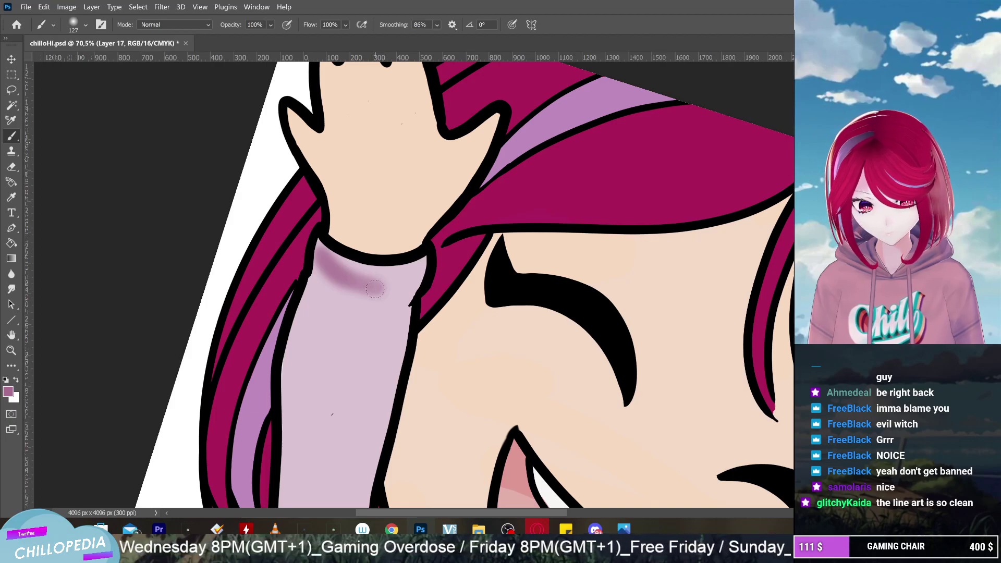
key("ctrl+z")
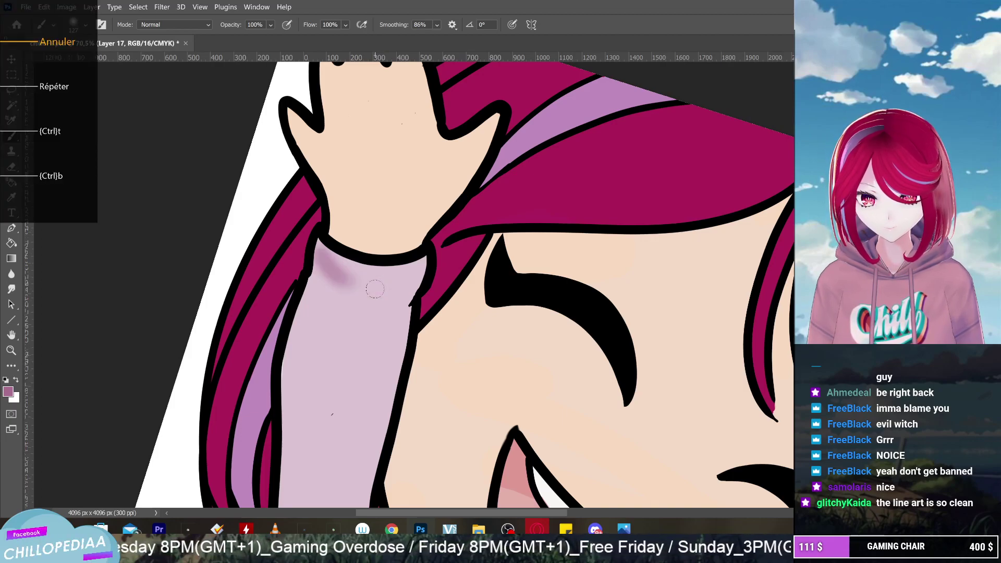
key("ctrl+z")
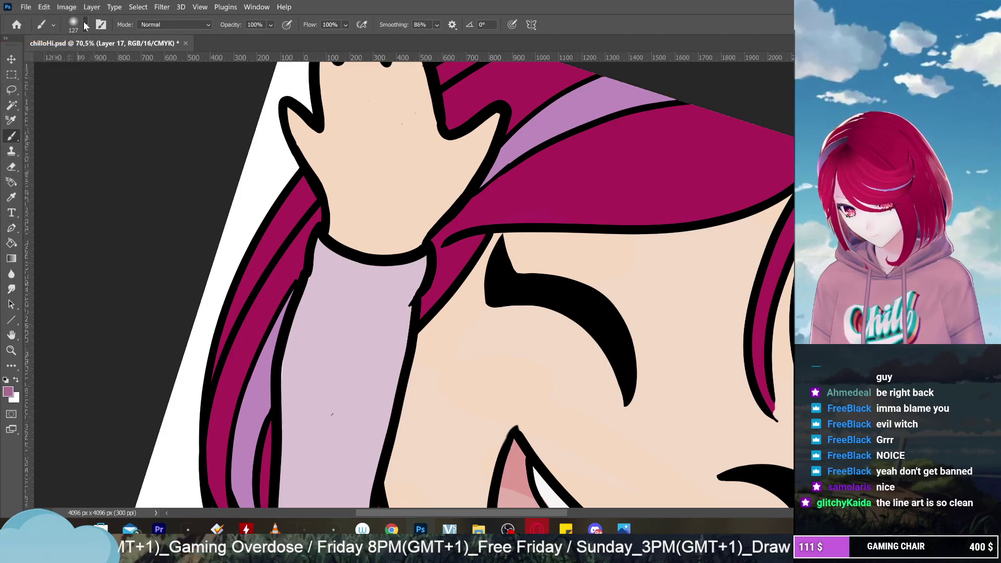
Choose the Soft Round Pressure Size brush preset at 127 px with 0% hardness
left_click(85, 24)
scroll(141, 172, "down", 5)
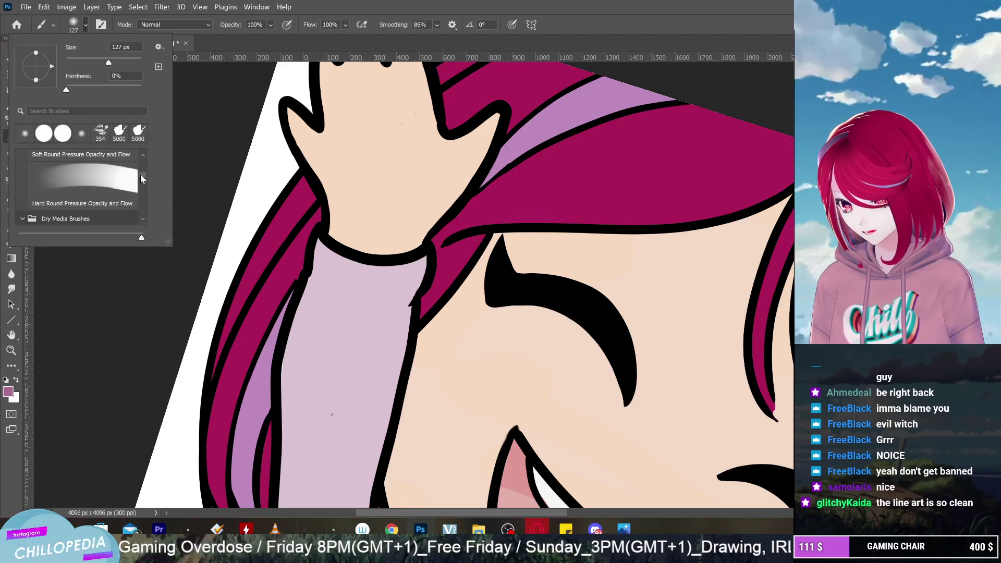
mouse_move(140, 182)
left_mouse_down()
mouse_move(139, 217)
mouse_move(149, 156)
left_mouse_up()
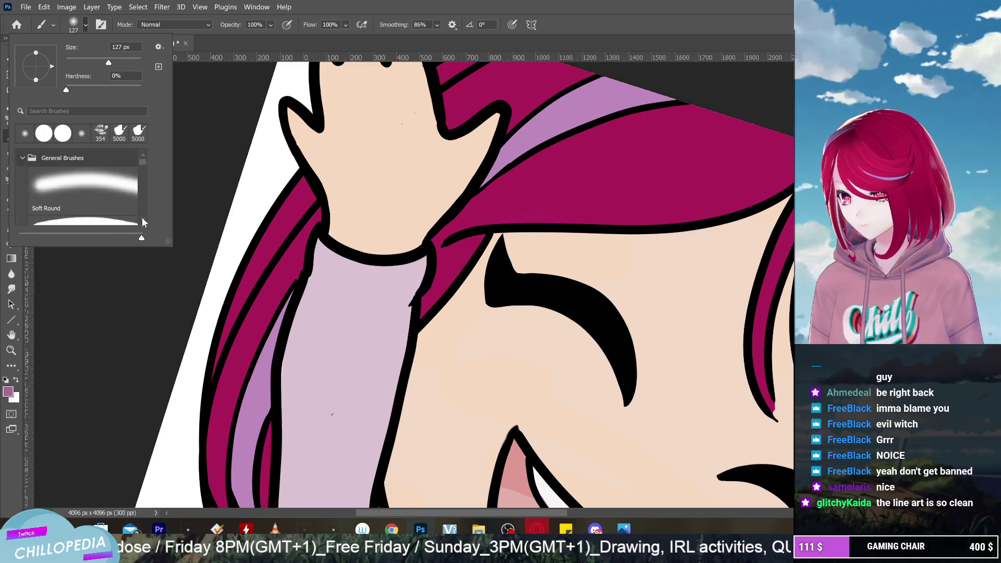
scroll(140, 219, "down", 3)
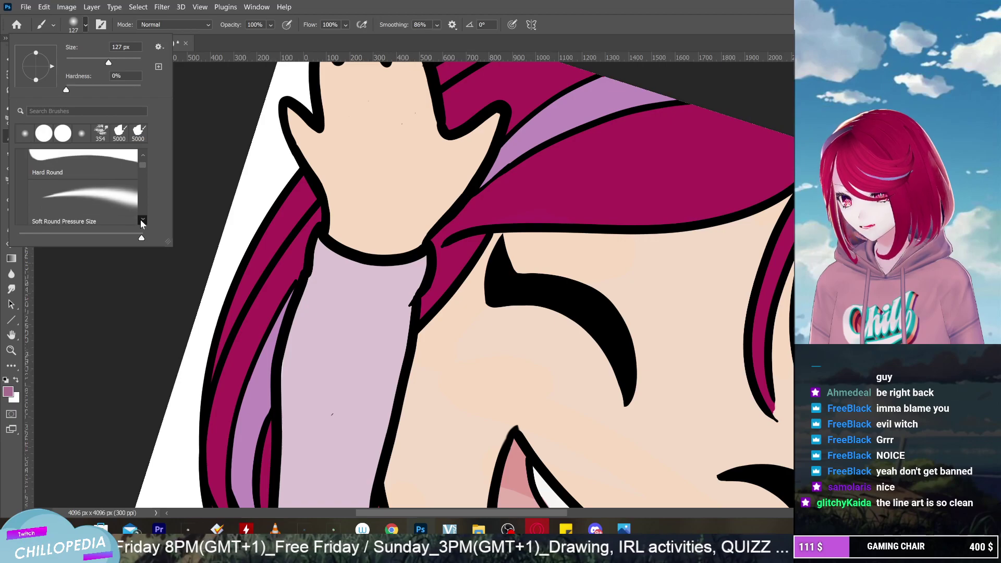
left_click(124, 201)
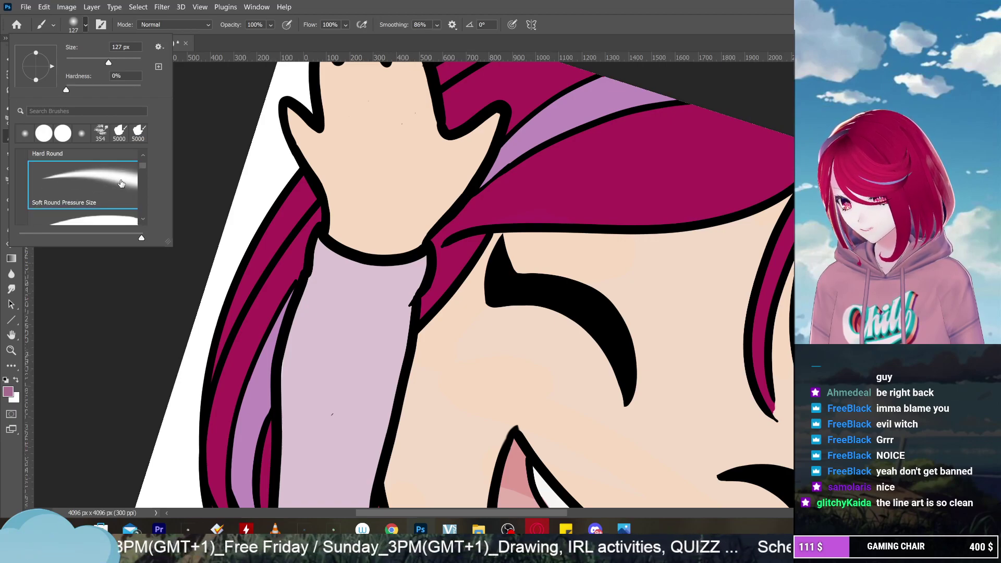
left_click(128, 267)
Try curved mauve shadow strokes below the cuff with the pressure-size brush and undo them
left_click_drag(316, 246, 352, 285)
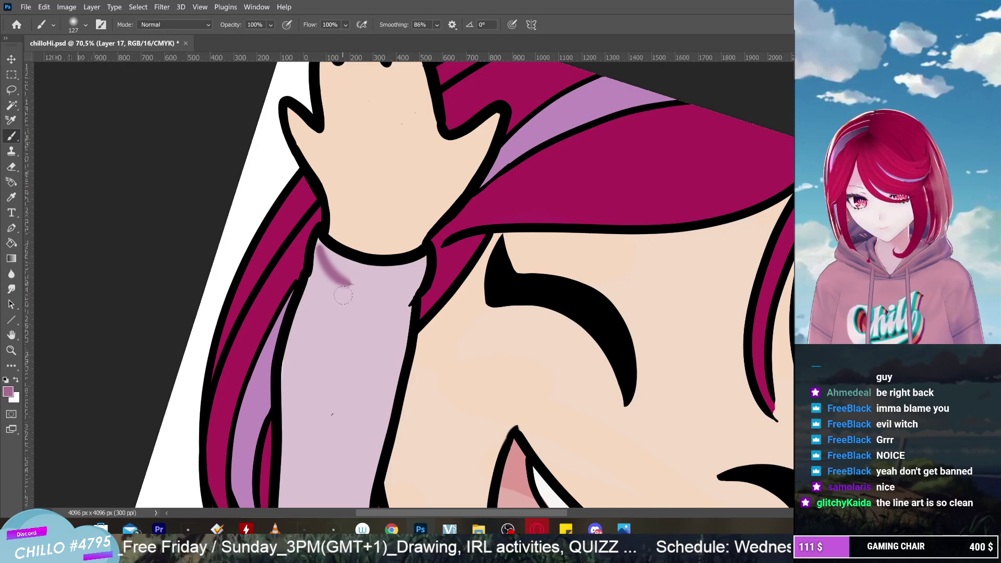
key("ctrl+z")
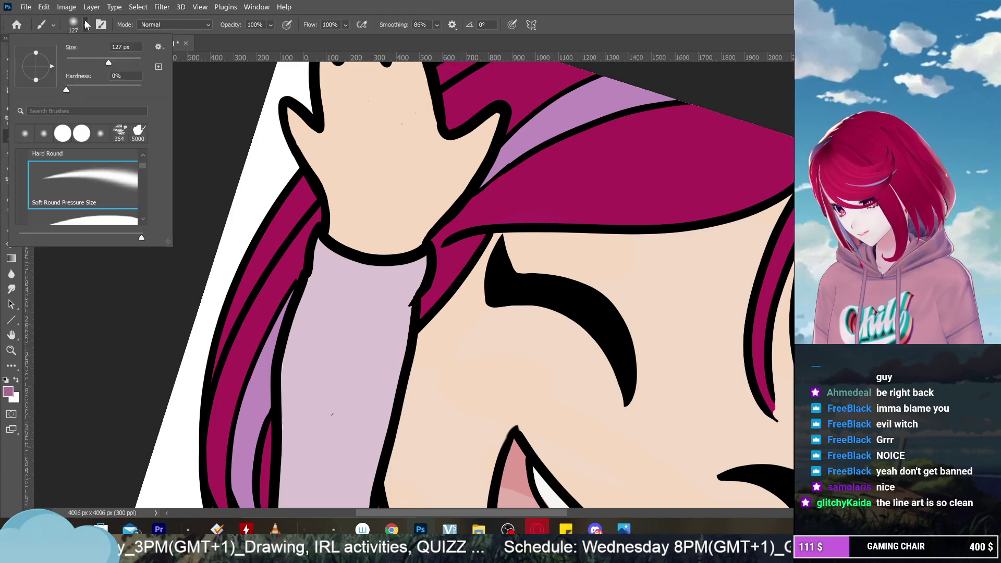
left_click(86, 25)
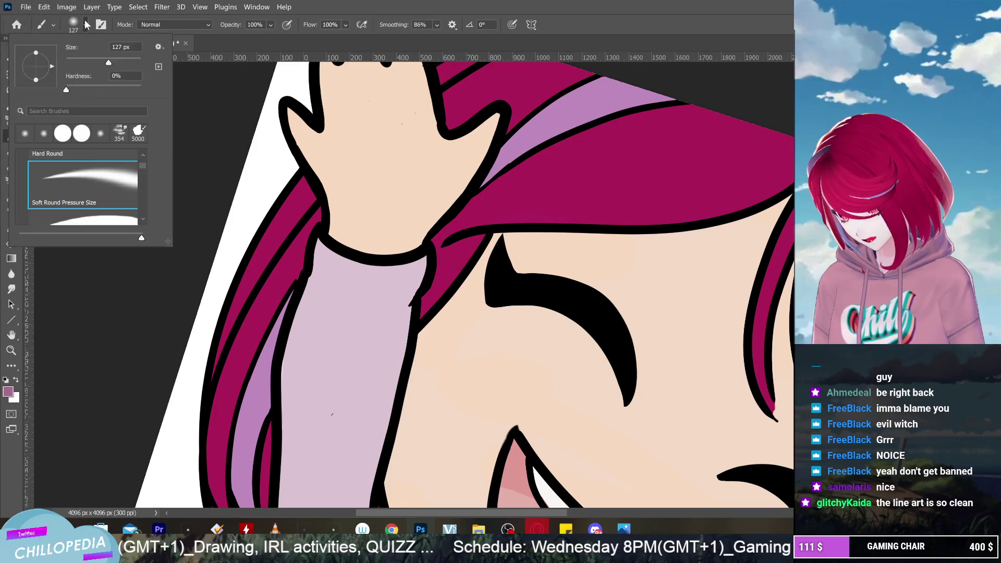
left_click(86, 24)
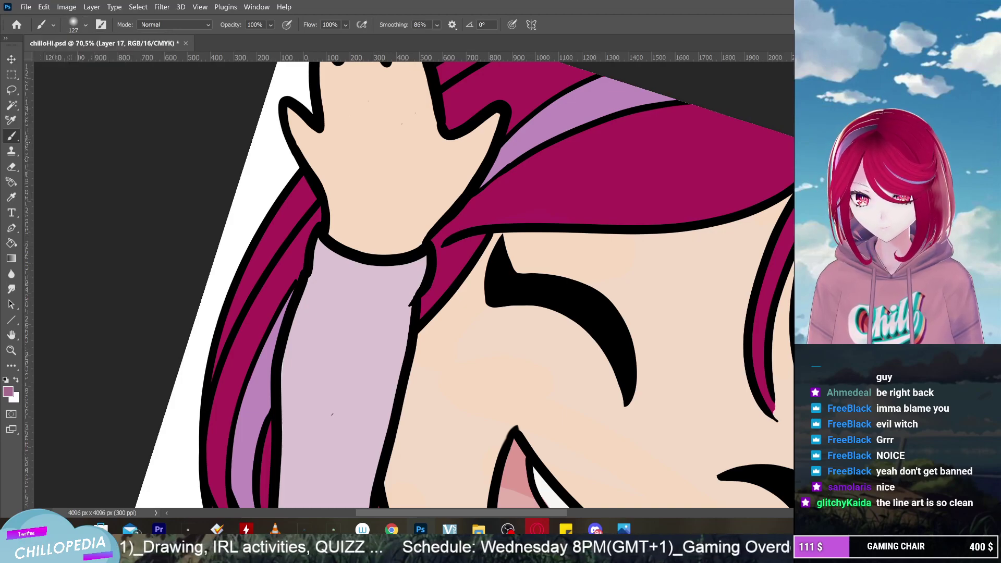
mouse_move(316, 244)
left_mouse_down()
mouse_move(336, 270)
mouse_move(391, 289)
mouse_move(400, 266)
left_mouse_up()
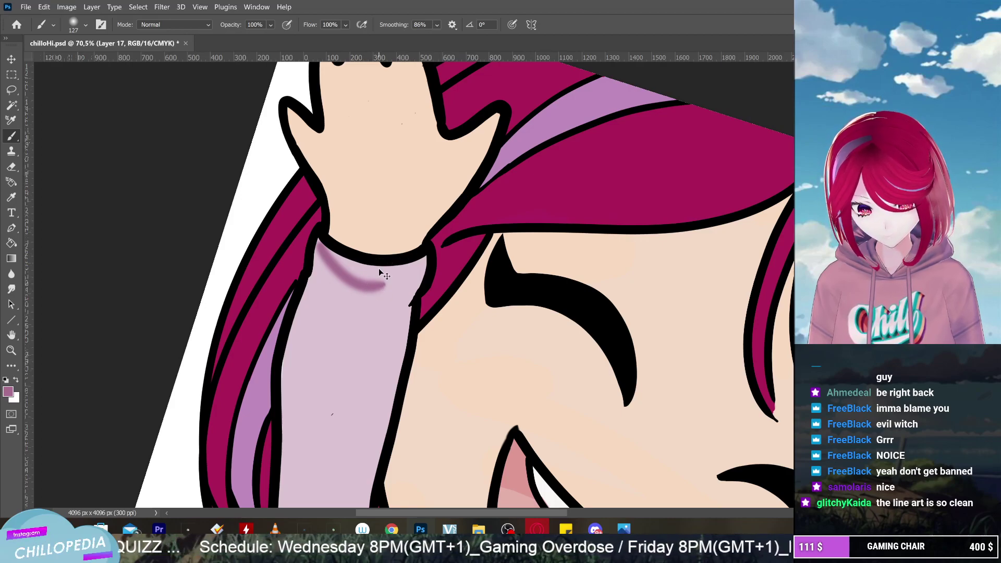
key("ctrl+z")
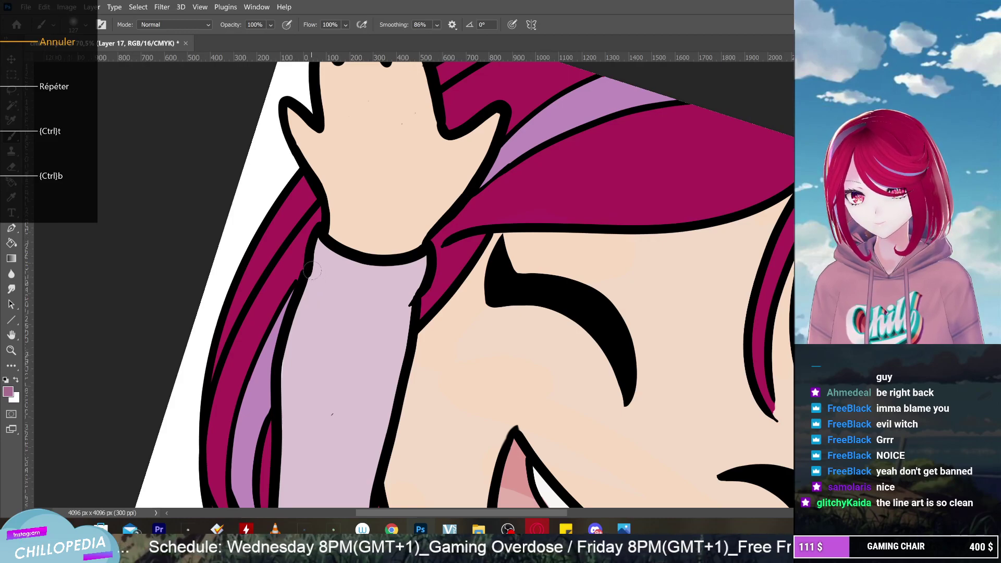
Paint a soft mauve shadow on Layer 17 along the raised sleeve's hair-side edge, from the cuff to about mid-sleeve
mouse_move(314, 249)
left_mouse_down()
mouse_move(322, 287)
mouse_move(315, 268)
mouse_move(284, 389)
left_mouse_up()
mouse_move(309, 300)
left_mouse_down()
mouse_move(312, 276)
mouse_move(295, 328)
left_mouse_up()
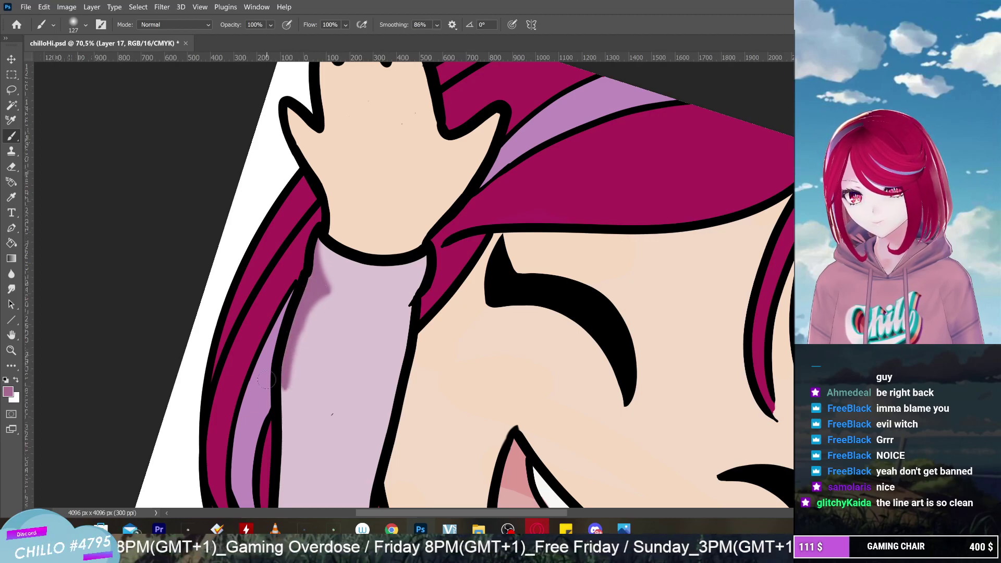
scroll(266, 379, "down", 5)
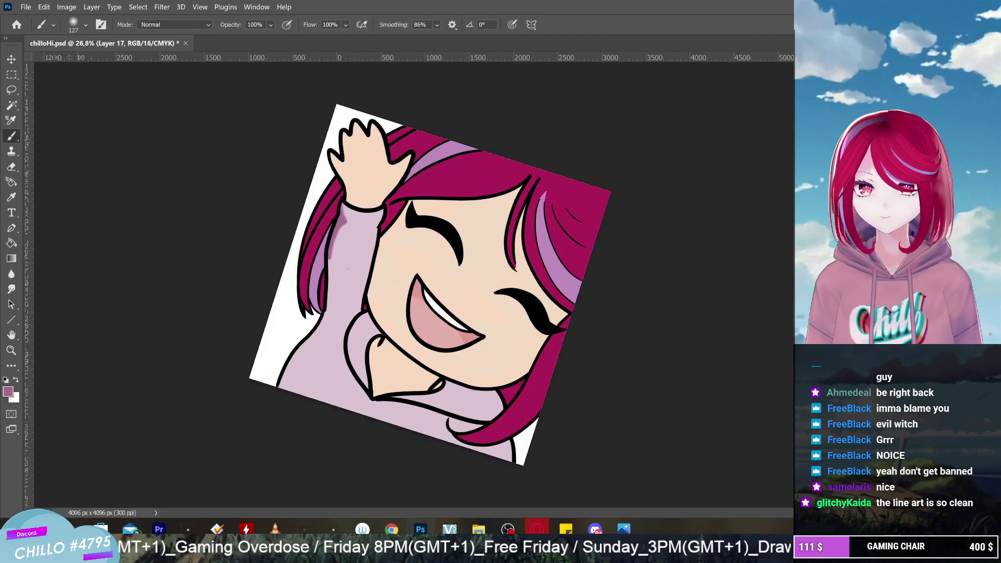
scroll(442, 261, "up", 3)
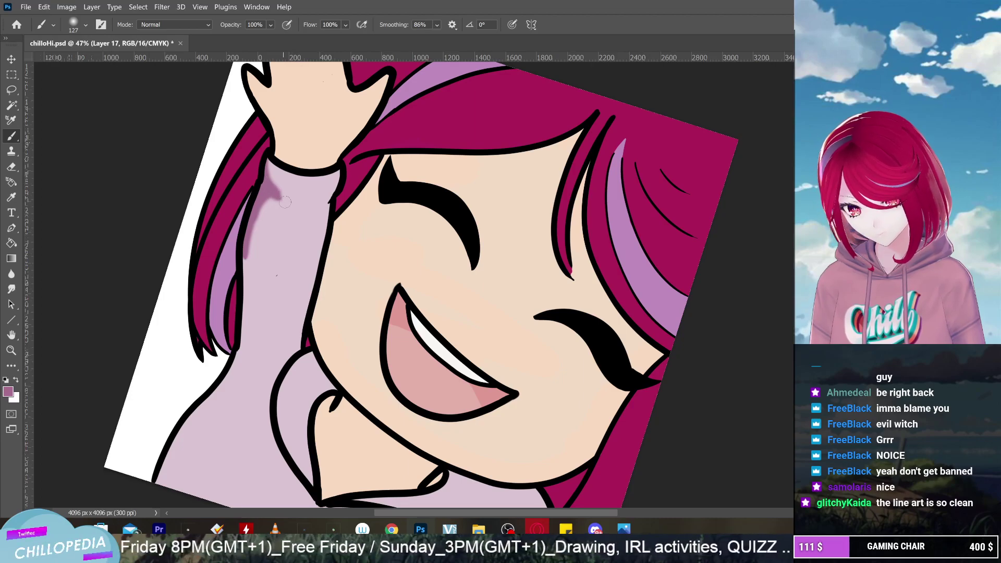
mouse_move(280, 199)
left_mouse_down()
mouse_move(240, 253)
mouse_move(261, 205)
mouse_move(245, 247)
mouse_move(246, 282)
left_mouse_up()
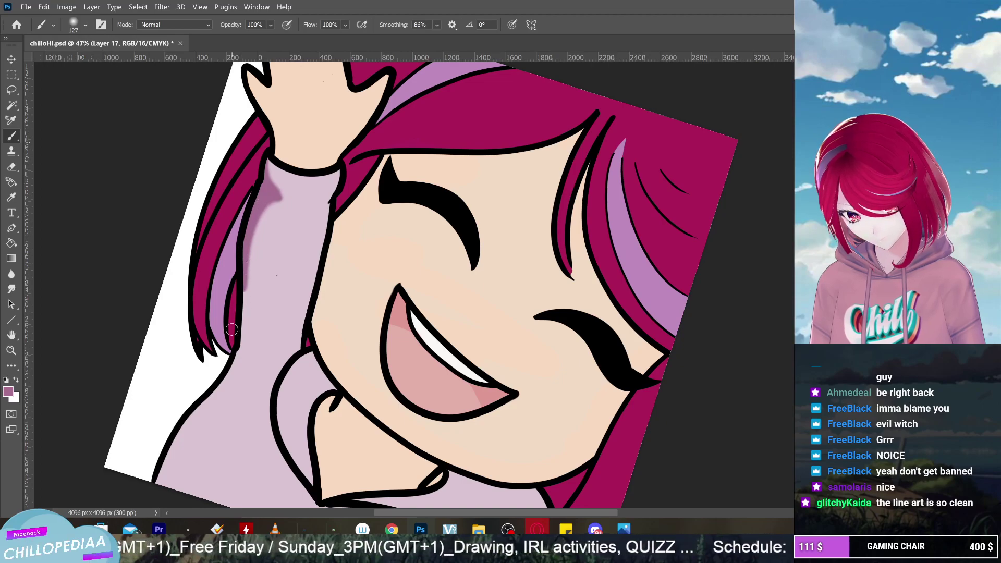
left_click_drag(232, 329, 289, 326)
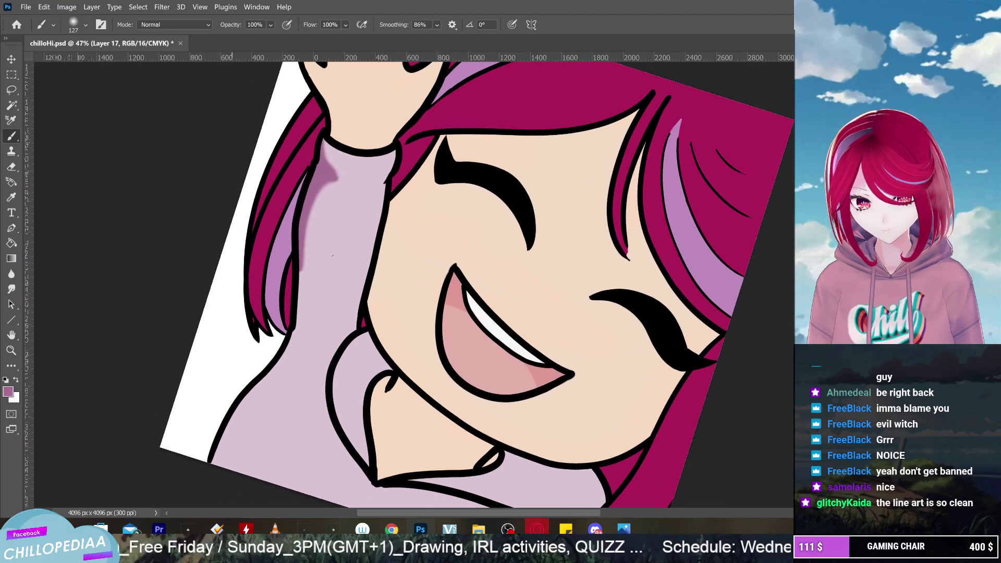
left_click_drag(405, 312, 429, 313)
scroll(360, 178, "up", 2)
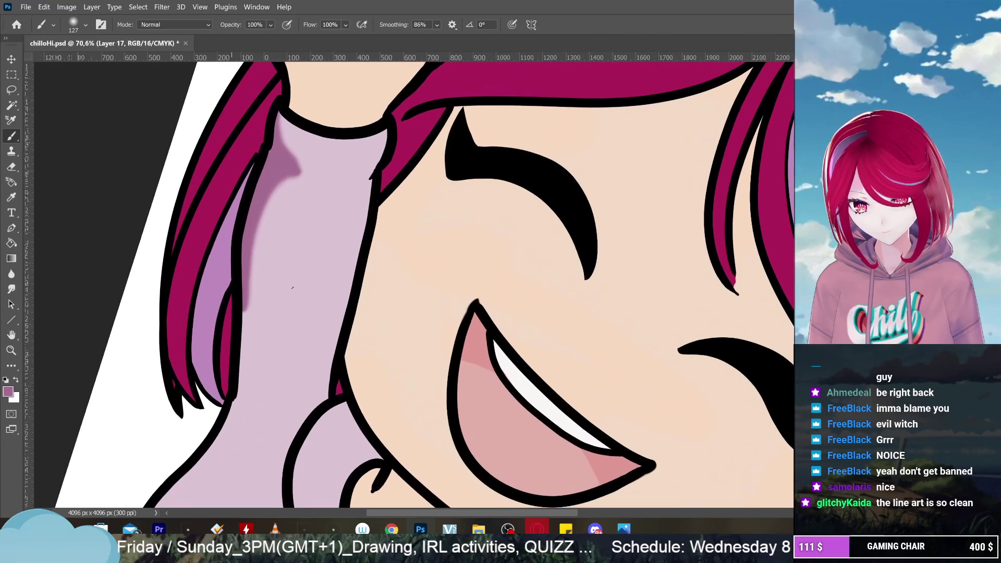
Paint a soft mauve shadow on Layer 17 along the raised sleeve's face-side edge, just below the cuff
mouse_move(361, 178)
left_mouse_down()
mouse_move(370, 199)
mouse_move(391, 131)
left_mouse_up()
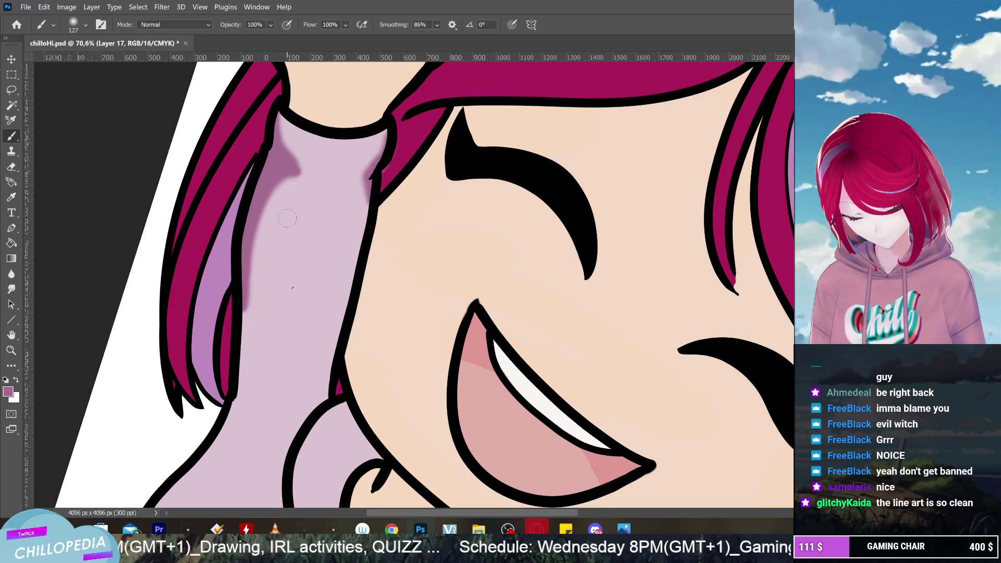
left_click_drag(373, 213, 292, 214)
left_click_drag(365, 209, 342, 265)
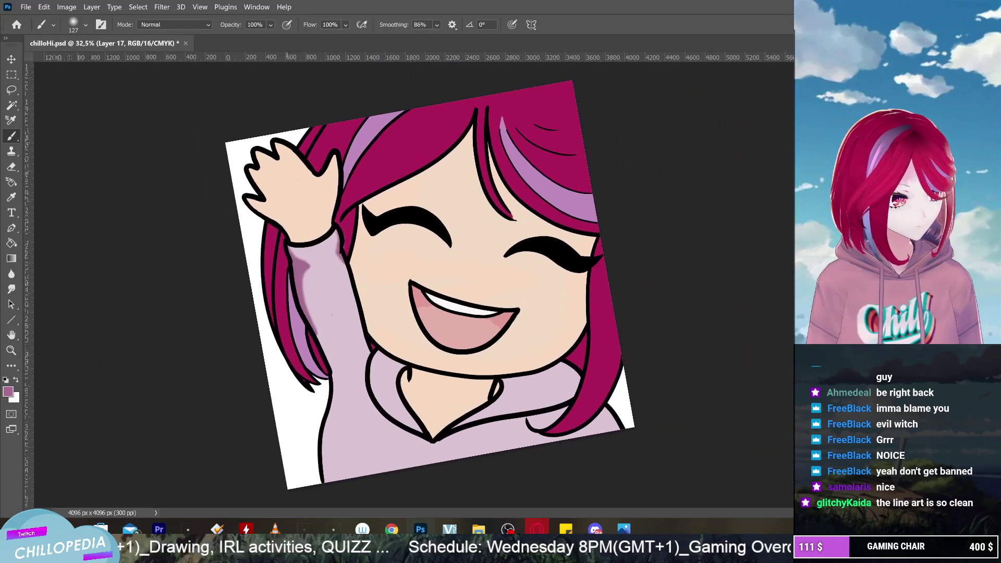
Extend the mauve shadow from the sleeve's hair-side edge down past the armpit and fill it out along the torso's outer side to the canvas edge
scroll(430, 284, "up", 3)
scroll(430, 285, "up", 1)
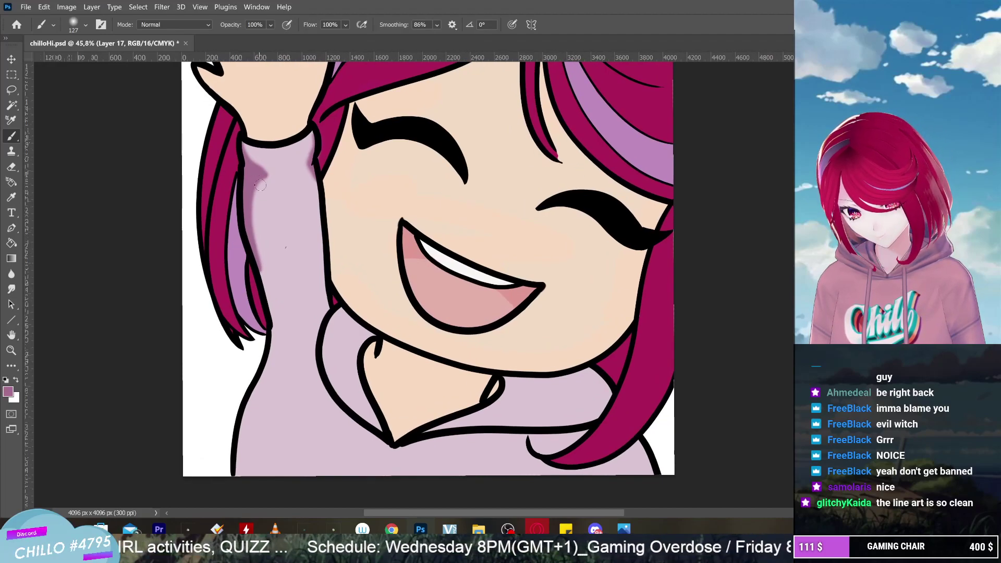
left_click_drag(256, 269, 277, 321)
mouse_move(259, 247)
left_mouse_down()
mouse_move(282, 345)
mouse_move(251, 436)
mouse_move(279, 476)
left_mouse_up()
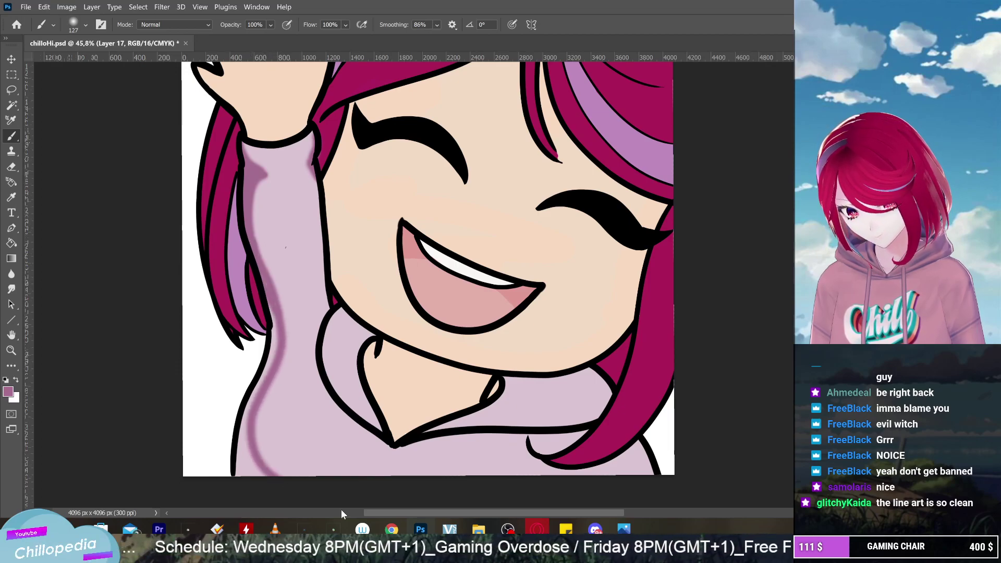
mouse_move(275, 315)
left_mouse_down()
mouse_move(256, 396)
mouse_move(277, 315)
mouse_move(271, 364)
mouse_move(241, 424)
left_mouse_up()
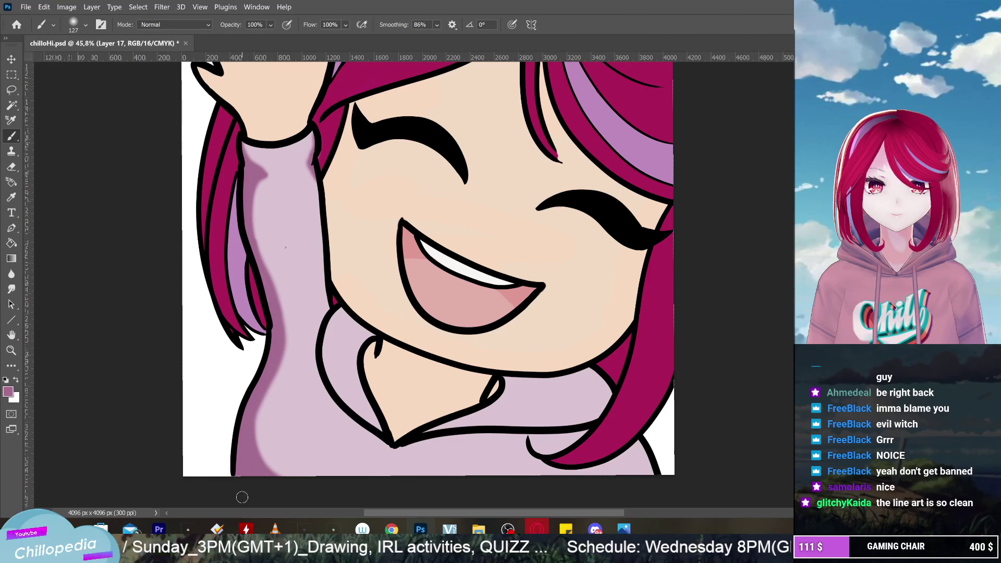
Set the foreground colour to the darker mauve #8f587a and shade inside the small hood fold on the mouth-side of the neck opening
scroll(242, 498, "down", 3)
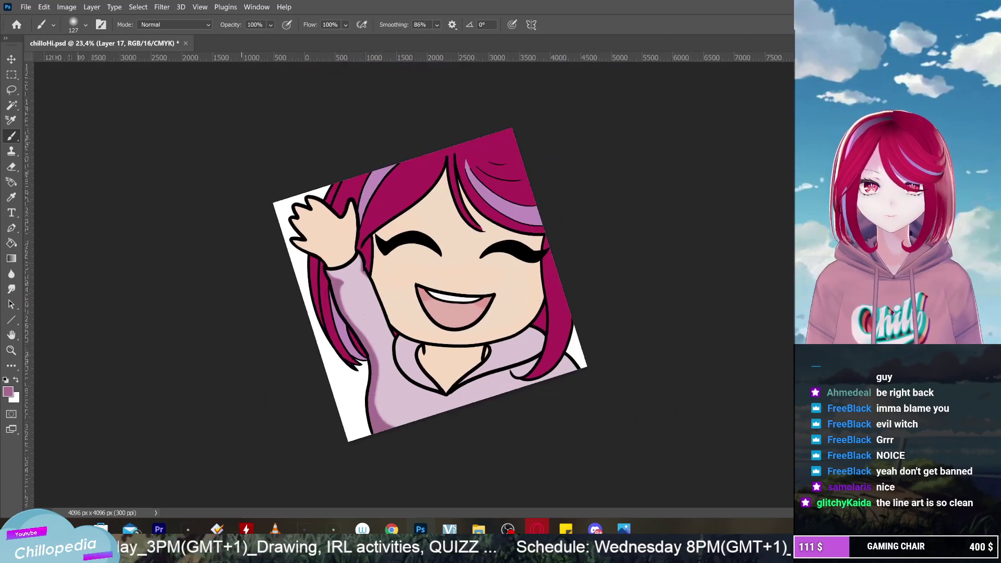
scroll(433, 297, "up", 3)
scroll(413, 284, "down", 1)
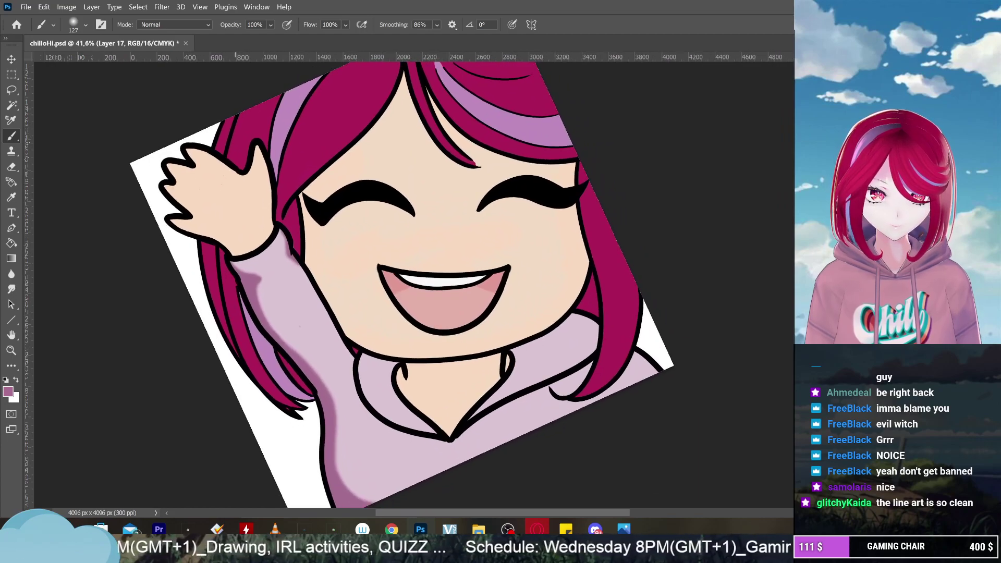
scroll(414, 284, "up", 3)
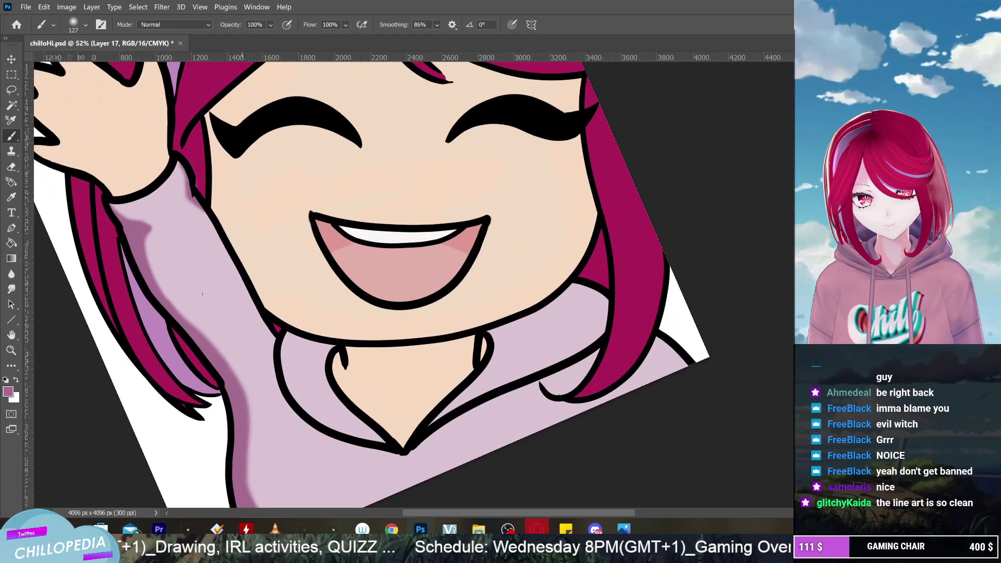
left_click(10, 392)
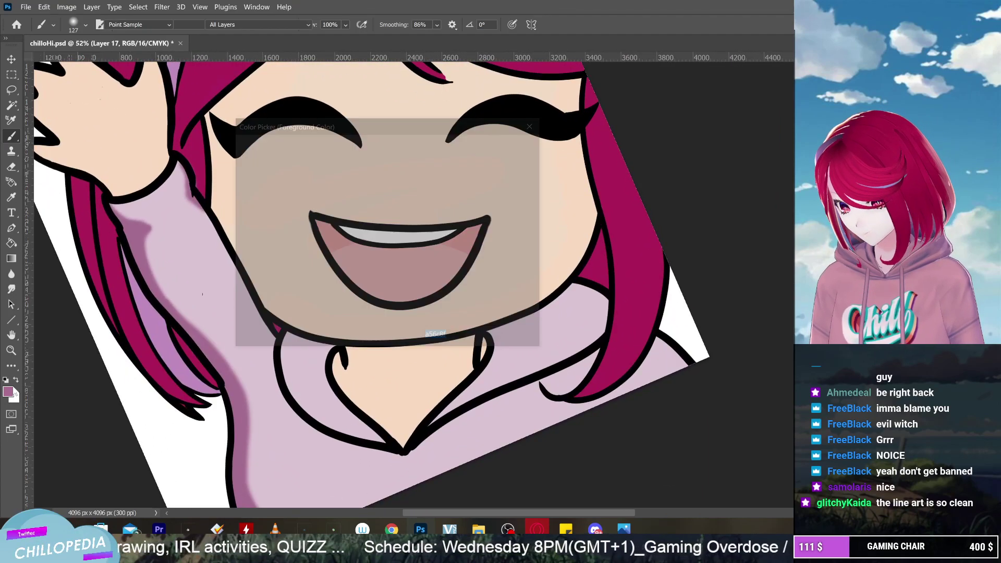
left_click(295, 218)
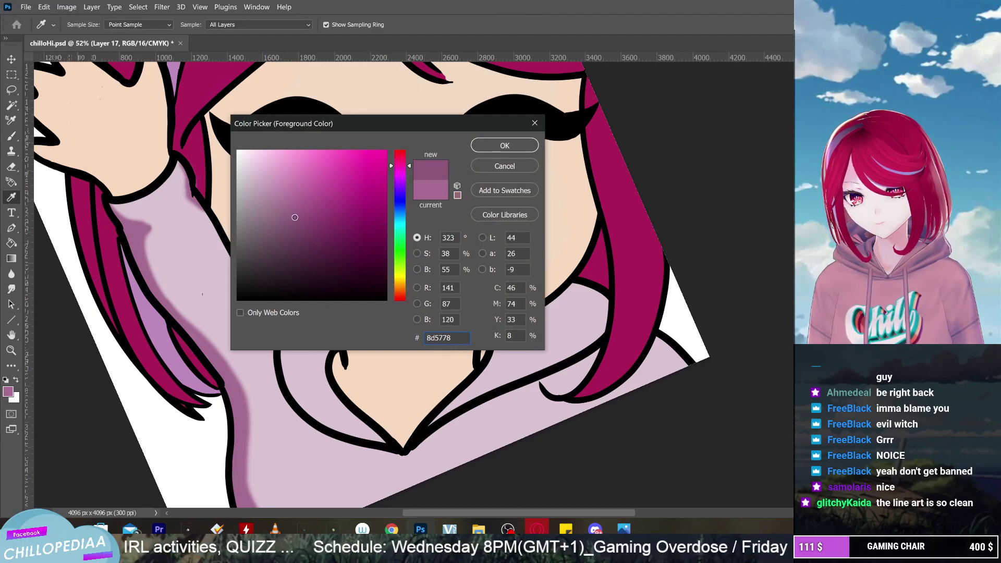
left_click(507, 147)
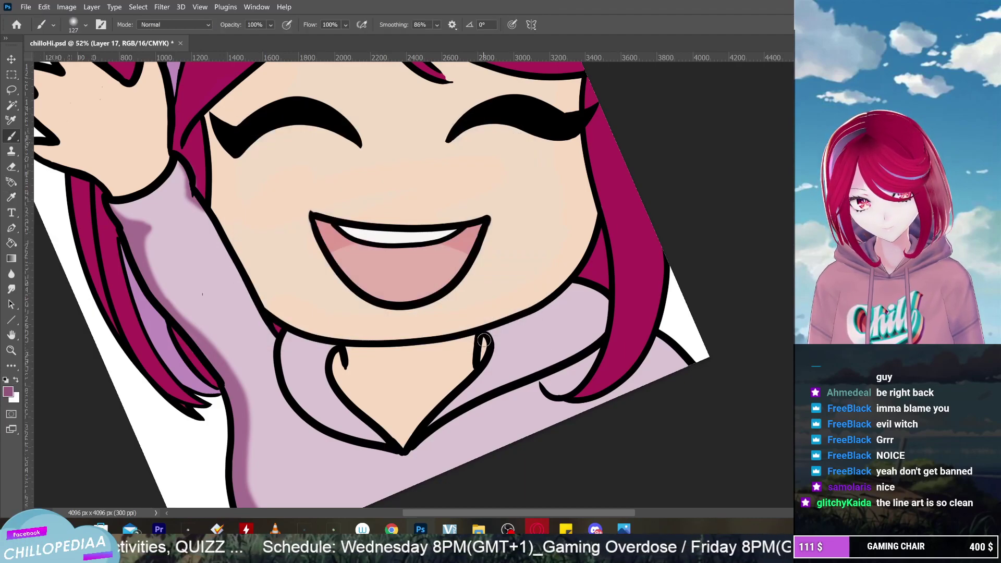
left_click_drag(484, 340, 479, 358)
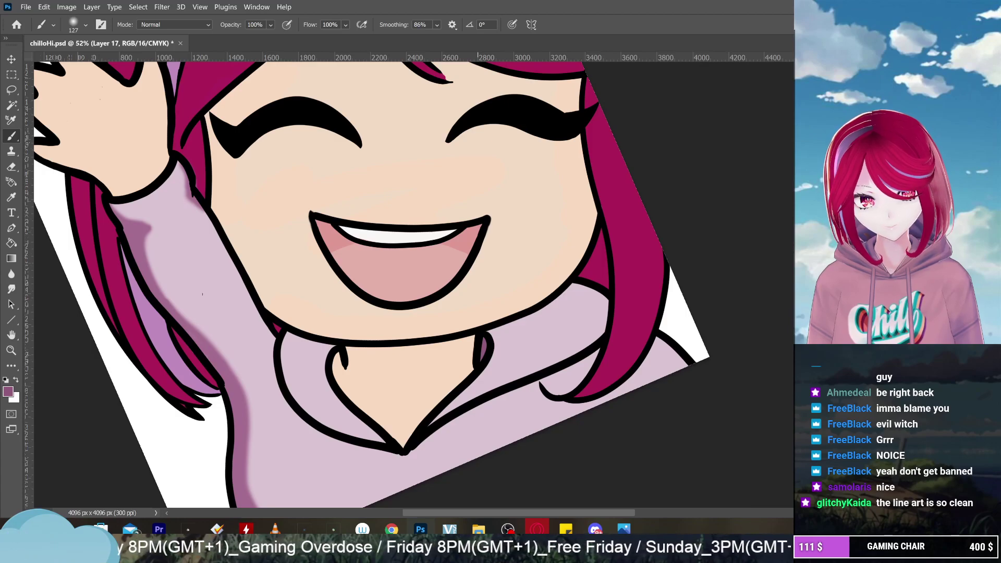
Paint soft dark mauve shadows on the hood directly under the jawline on both sides of the neck
mouse_move(487, 333)
left_mouse_down()
mouse_move(517, 320)
mouse_move(490, 333)
mouse_move(488, 359)
left_mouse_up()
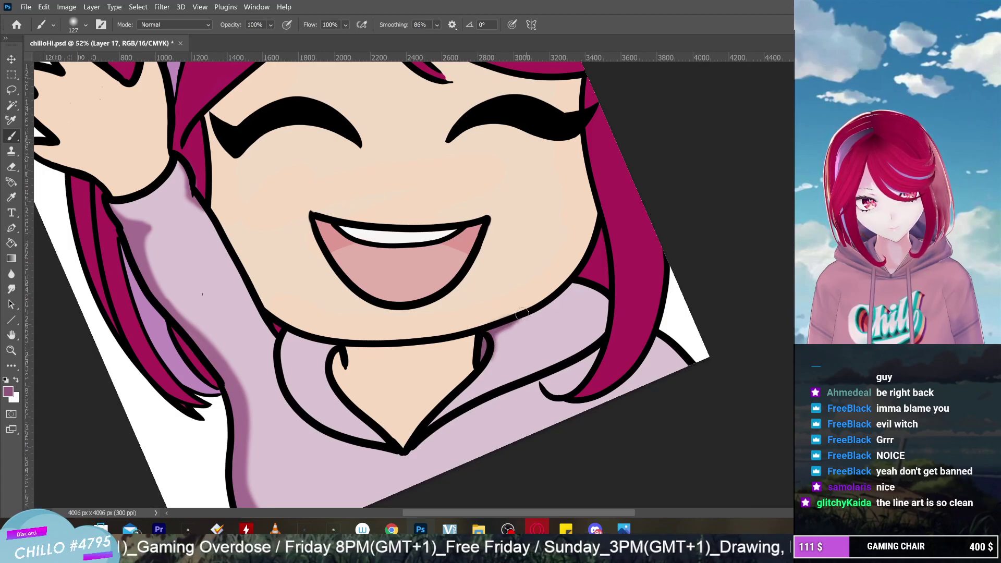
left_click_drag(522, 313, 527, 310)
left_click_drag(476, 372, 439, 403)
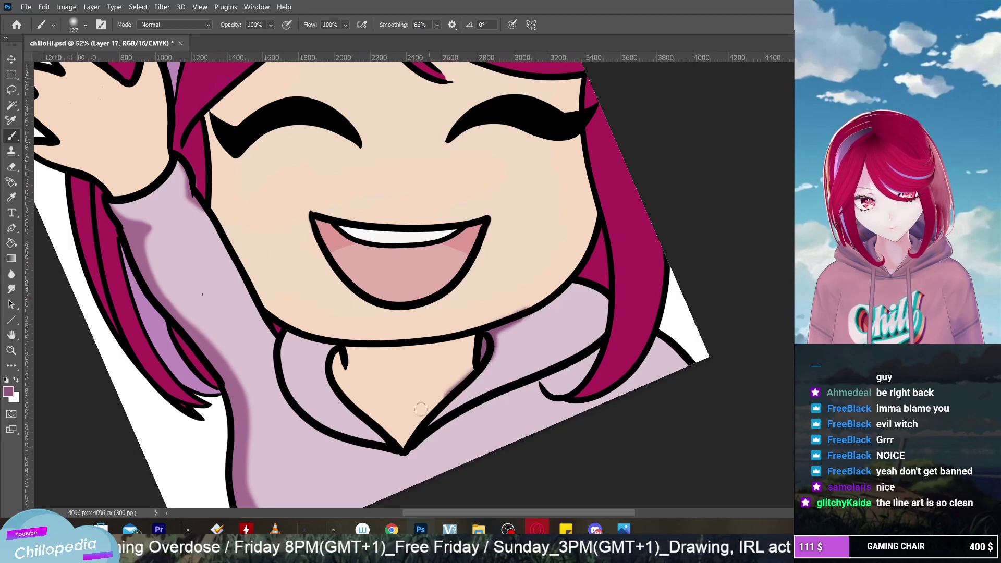
mouse_move(290, 332)
left_mouse_down()
mouse_move(313, 348)
mouse_move(339, 344)
mouse_move(286, 330)
left_mouse_up()
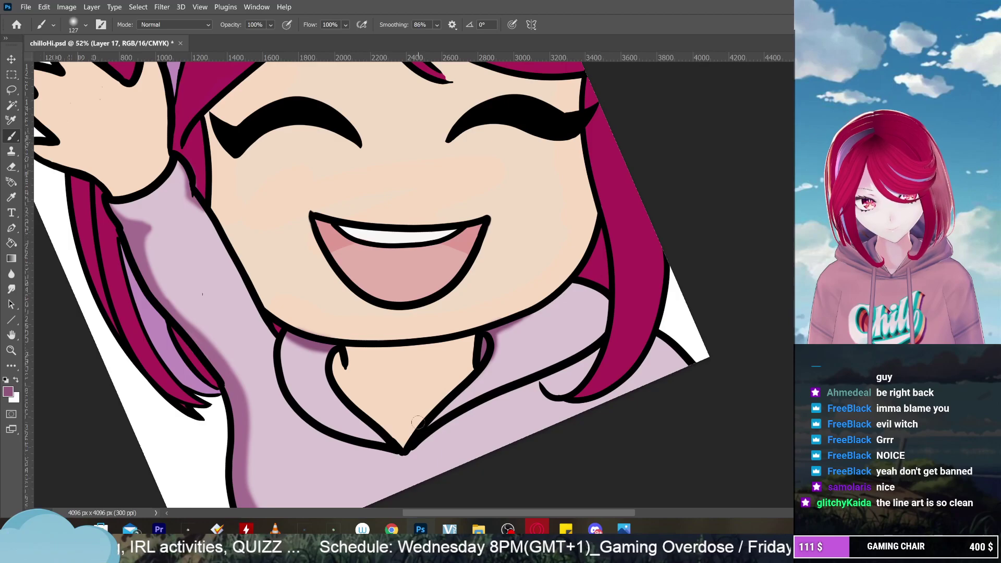
Sample the neck's skin tone, darken it to grey-brown #6c6157, and shade the skin inside both hood folds beside the neck
left_click(11, 394)
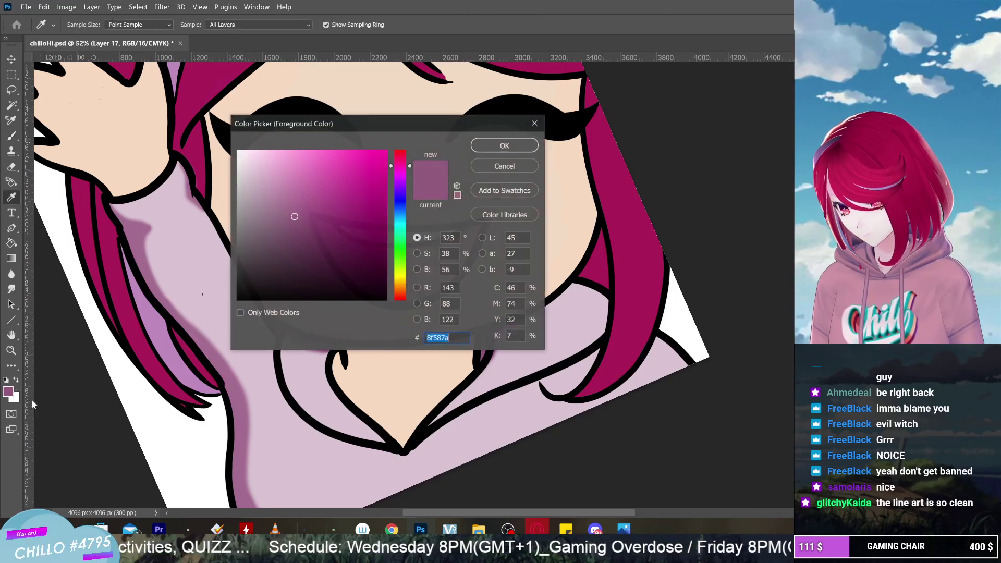
left_click(395, 366)
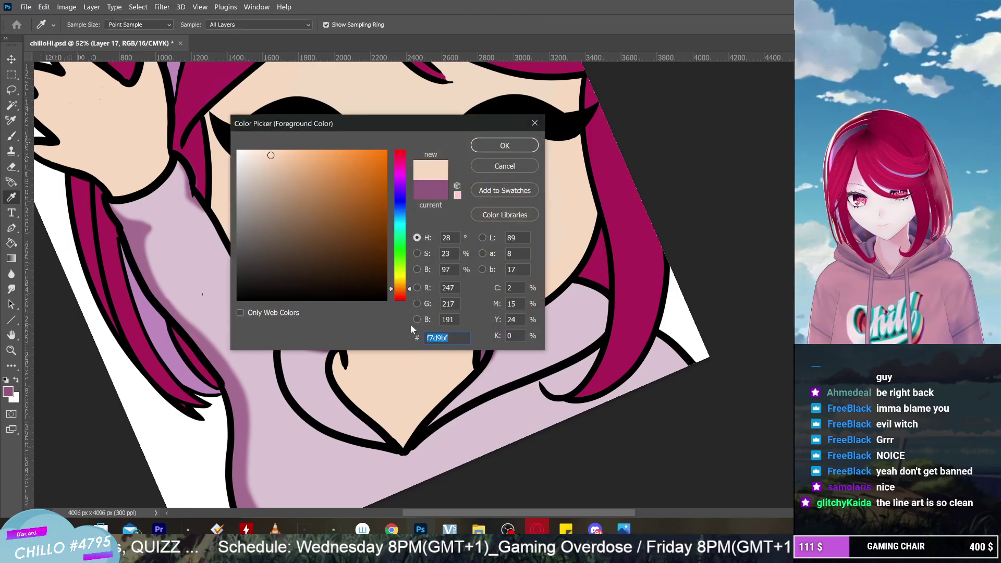
mouse_move(274, 161)
left_mouse_down()
mouse_move(298, 190)
mouse_move(264, 236)
left_mouse_up()
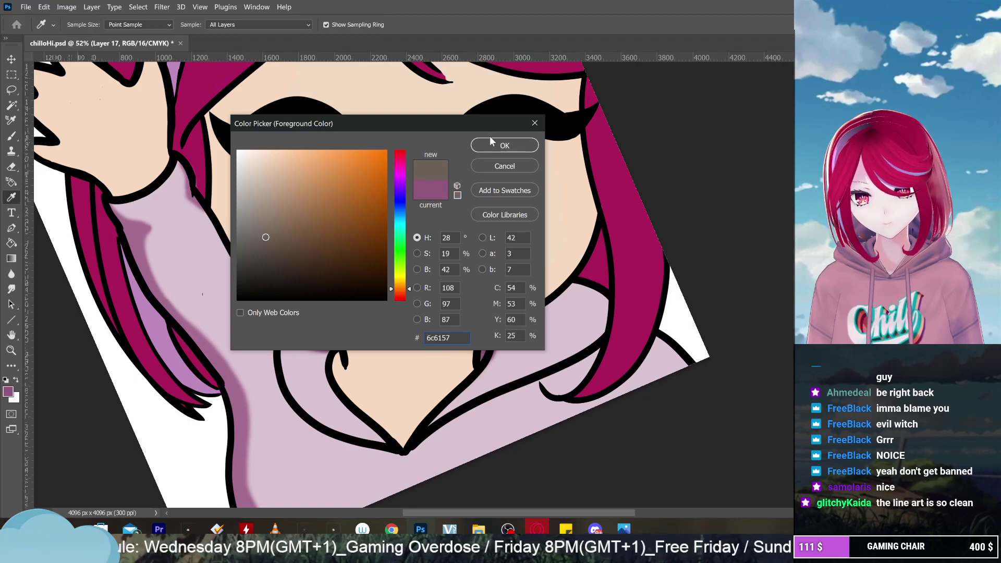
left_click(504, 145)
key("b")
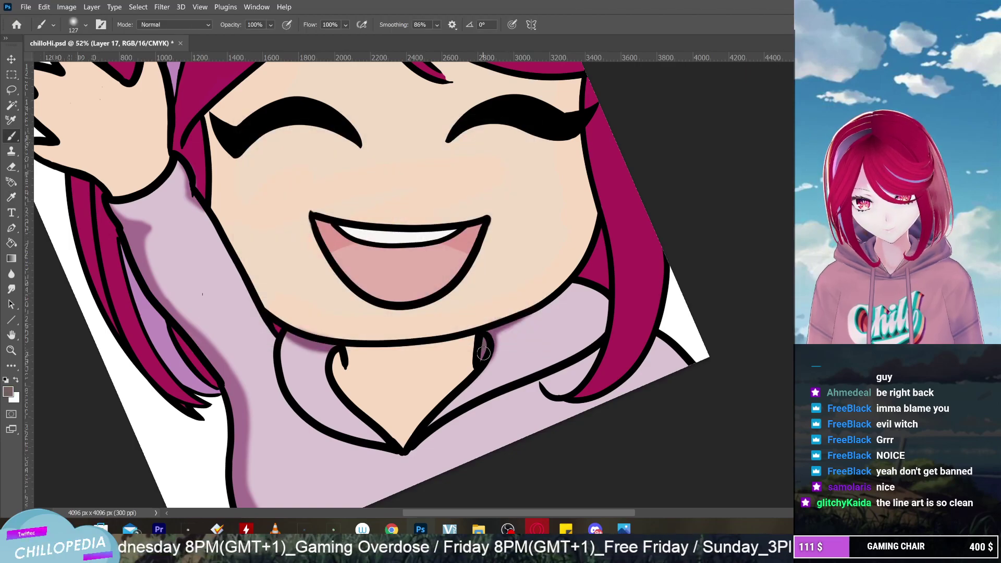
mouse_move(483, 354)
left_mouse_down()
mouse_move(485, 335)
mouse_move(481, 355)
left_mouse_up()
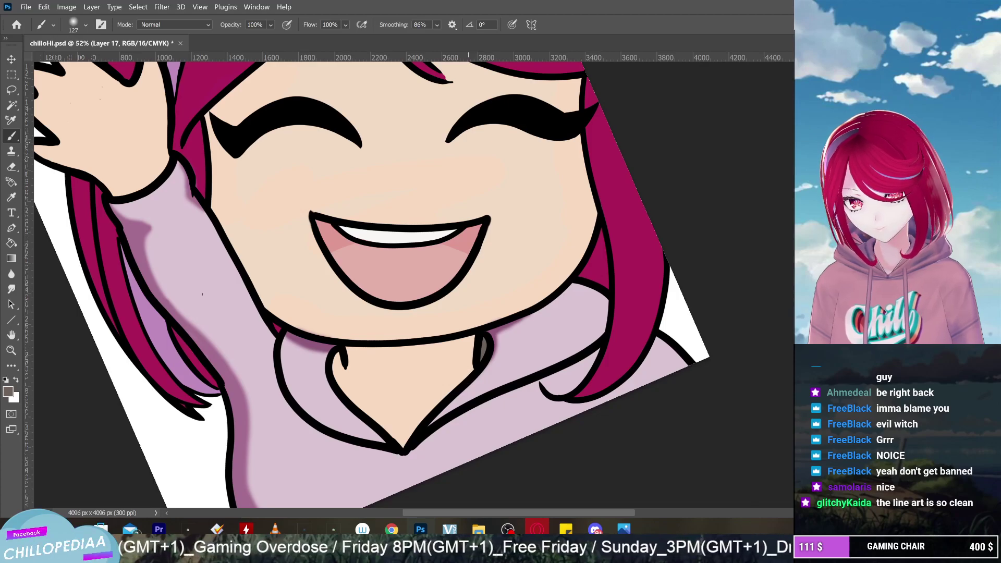
mouse_move(341, 360)
left_mouse_down()
mouse_move(332, 374)
mouse_move(339, 356)
left_mouse_up()
Set the foreground colour to the warmer brown #755941 and repaint the shadows inside both hood folds beside the neck
key("ctrl+minus")
key("ctrl+minus")
key("ctrl+minus")
key("ctrl+minus")
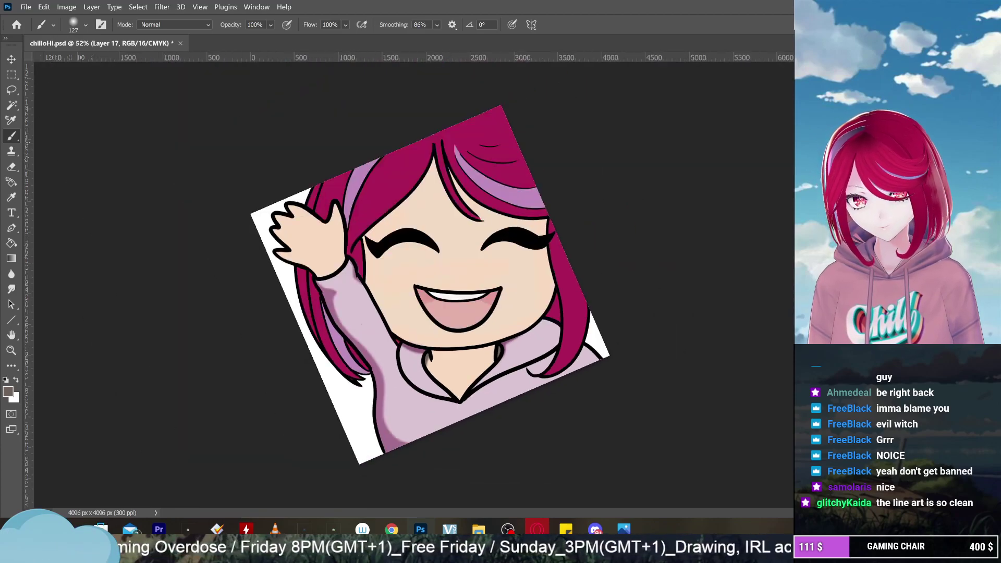
key("ctrl+plus")
key("ctrl+plus")
key("ctrl+plus")
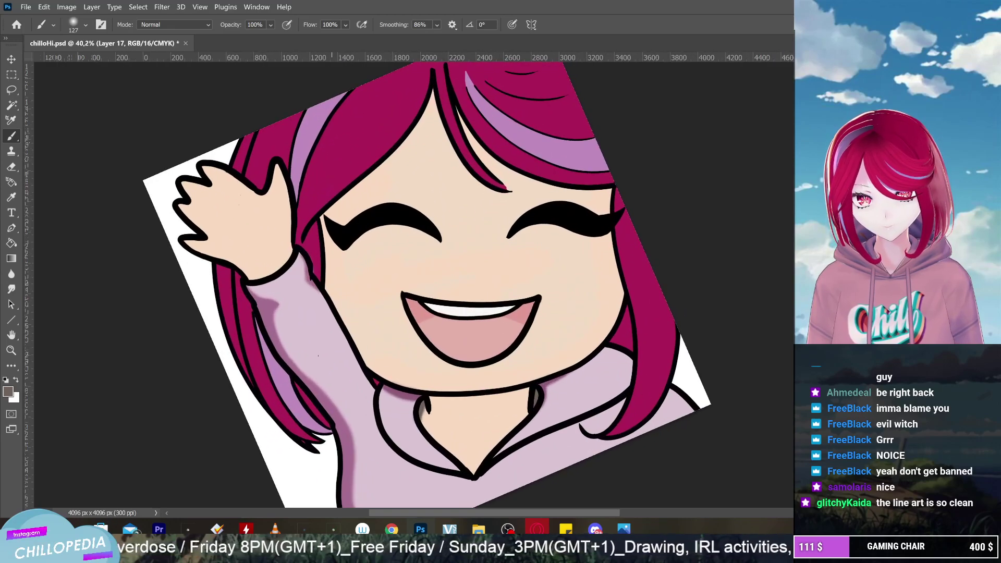
left_click_drag(333, 365, 290, 322)
scroll(425, 381, "up", 3)
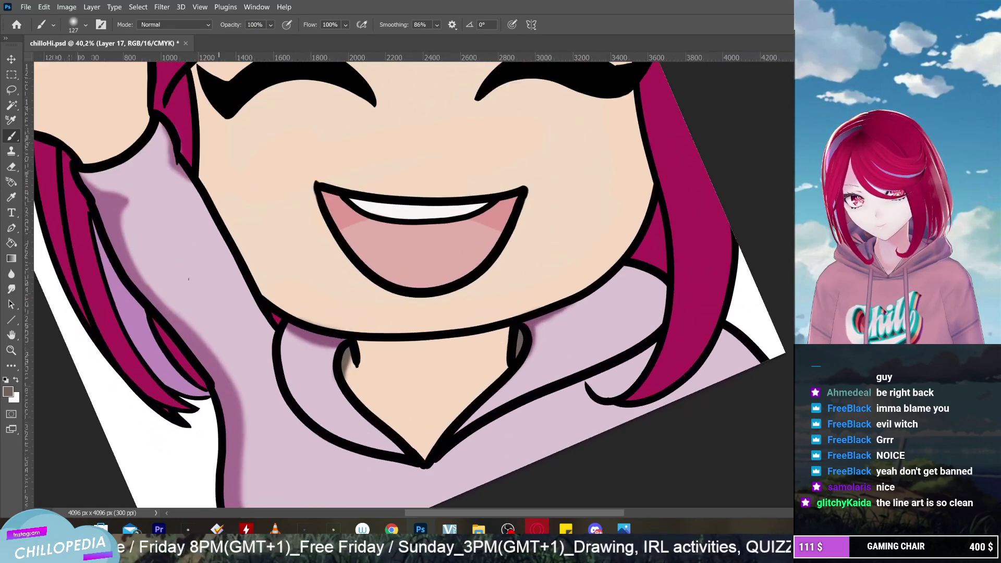
left_click(11, 395)
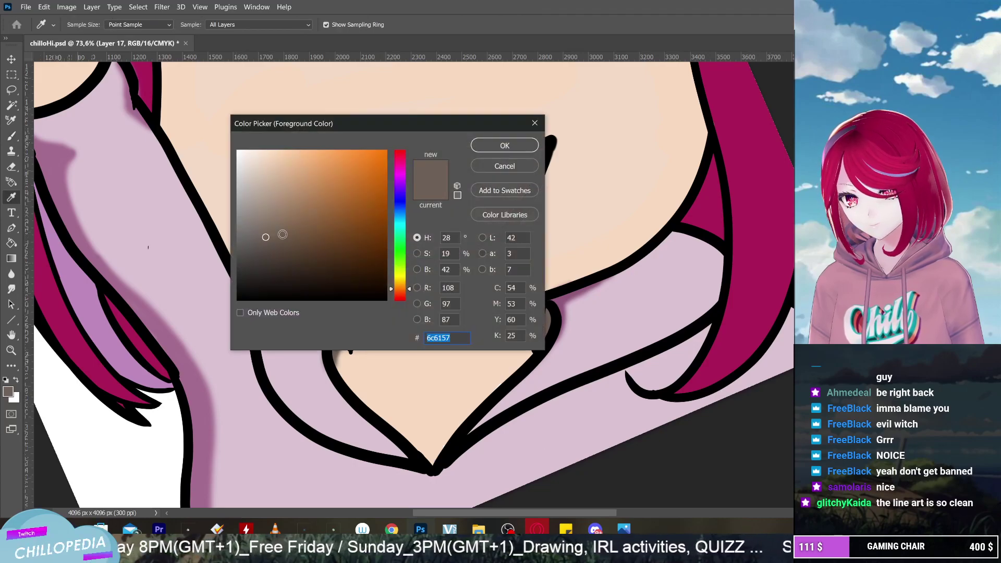
left_click_drag(282, 233, 305, 231)
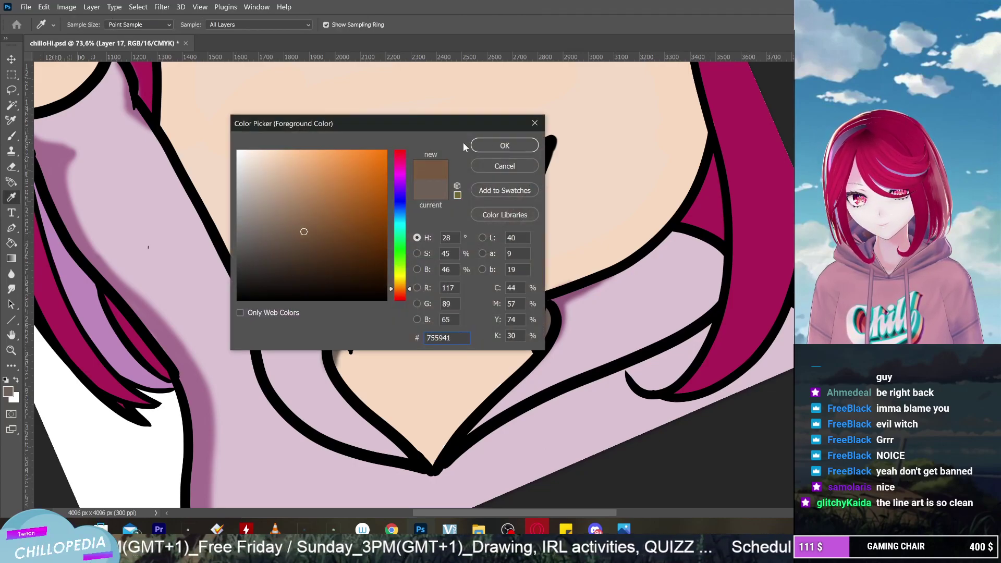
left_click(504, 145)
key("b")
mouse_move(336, 323)
left_mouse_down()
mouse_move(329, 373)
mouse_move(345, 341)
mouse_move(336, 329)
left_mouse_up()
mouse_move(550, 321)
left_mouse_down()
mouse_move(545, 312)
mouse_move(537, 329)
left_mouse_up()
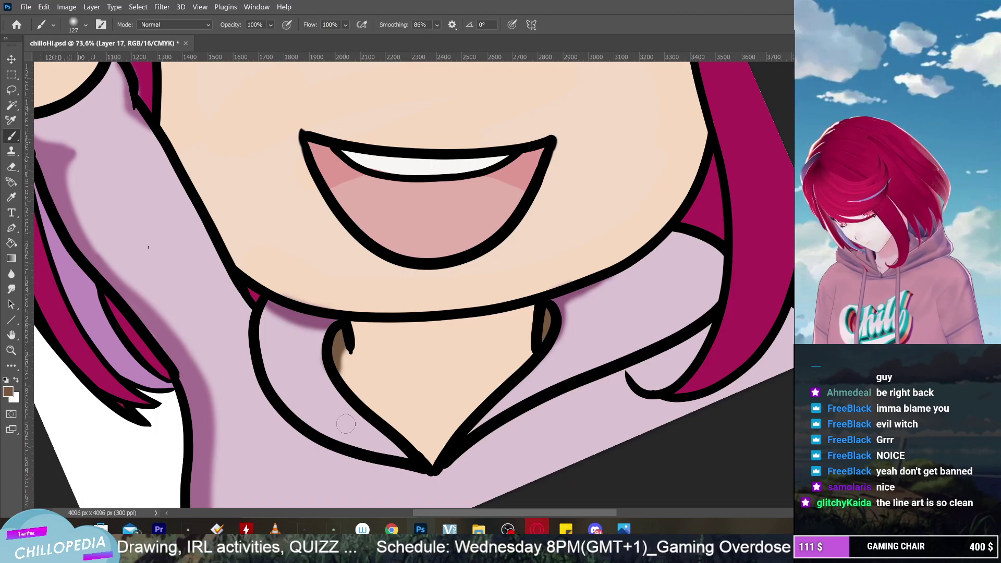
Soften the brown shadow spilling onto the neck below the sleeve-side hood fold with a 39 px Soft Round eraser at 0% hardness
left_click(11, 183)
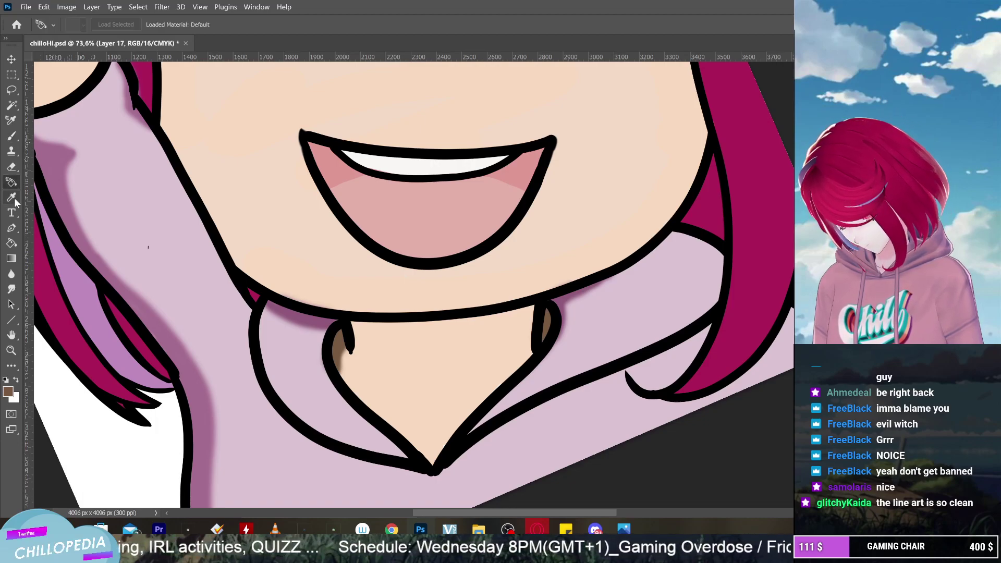
left_click(11, 167)
left_click(85, 25)
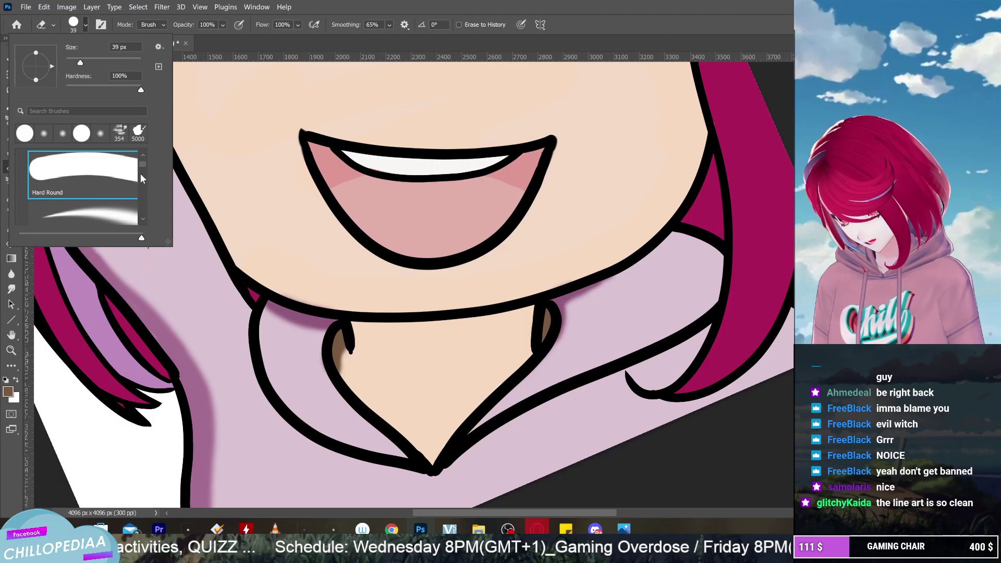
scroll(142, 170, "up", 3)
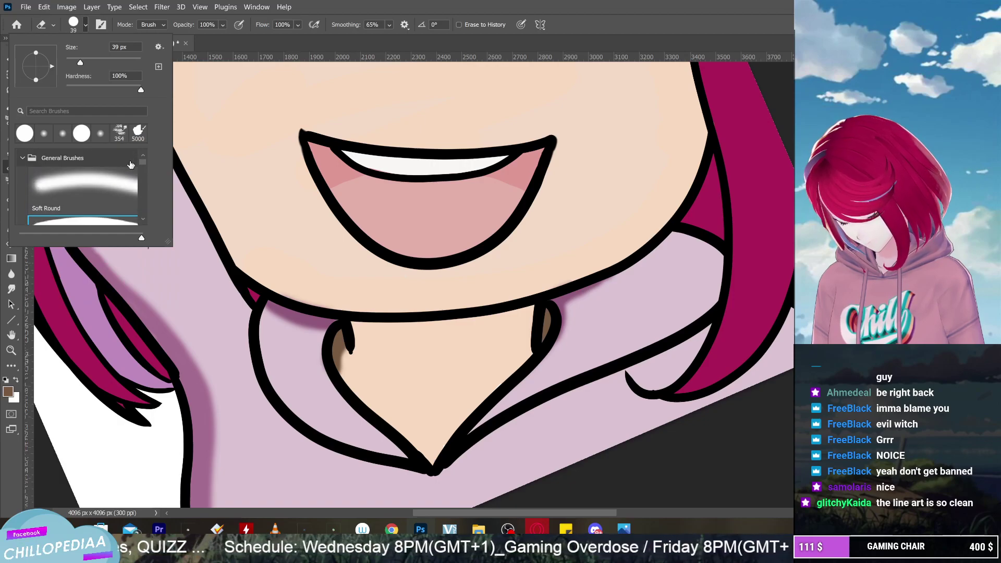
left_click(116, 194)
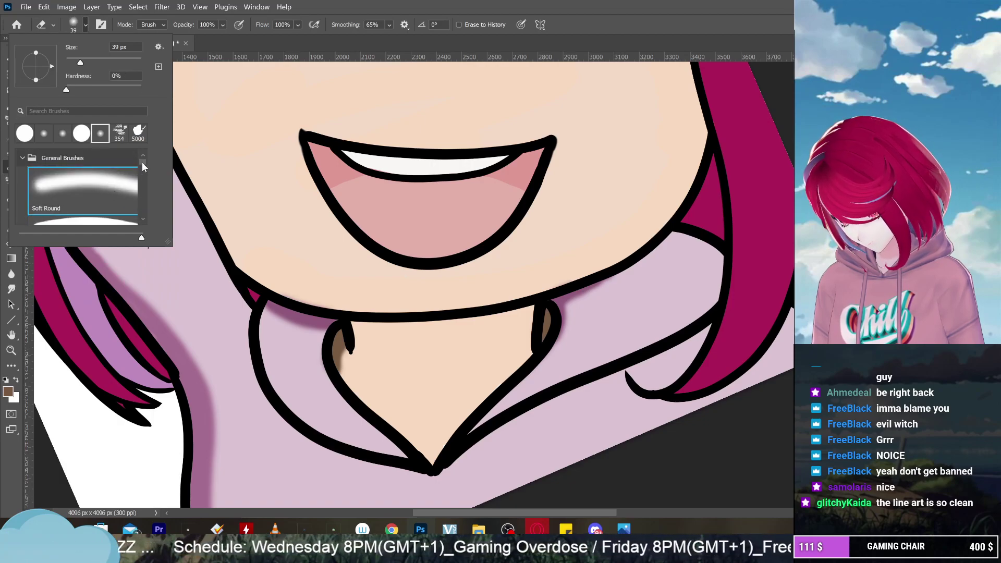
left_click(153, 264)
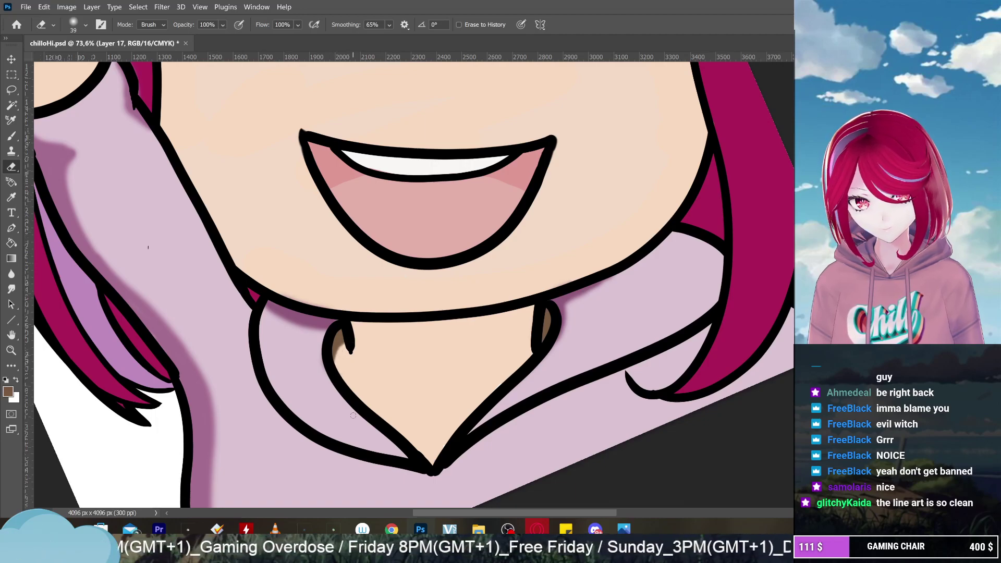
Sample the dark mauve of the hoodie's body shadow and brush curved fold shadows down the sleeve-side hood flap with the 127 px soft brush
key("ctrl+minus")
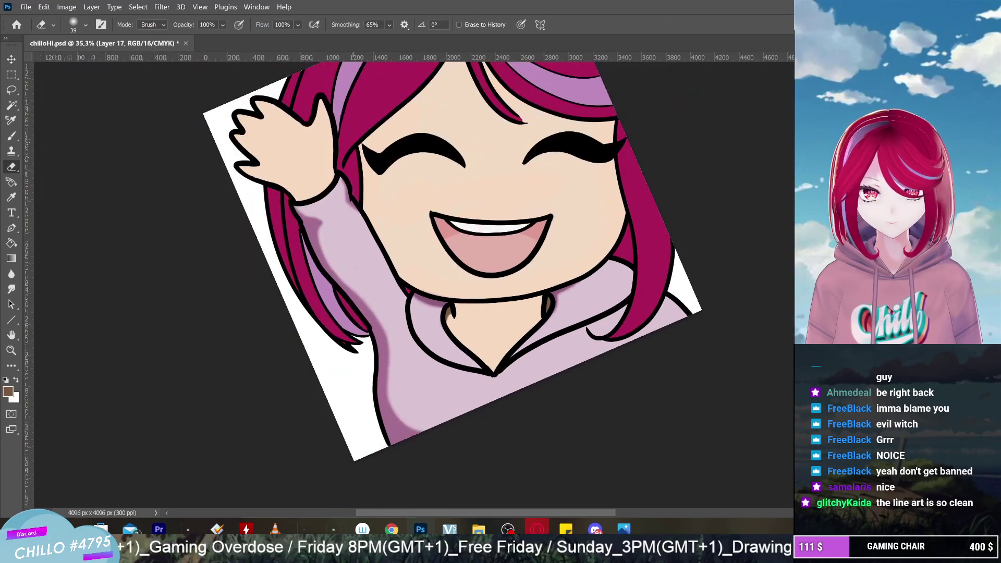
left_click(12, 135)
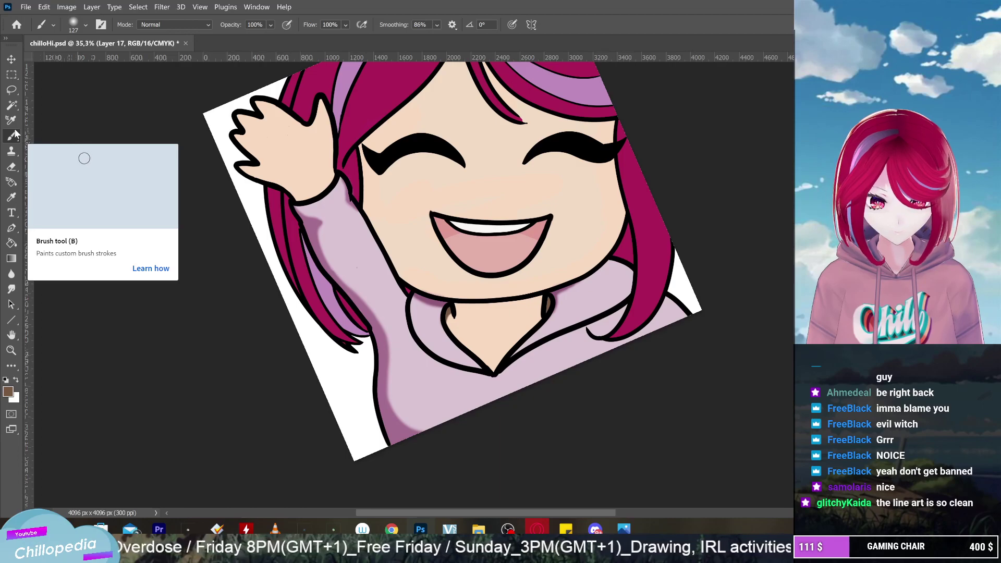
scroll(453, 310, "up", 1)
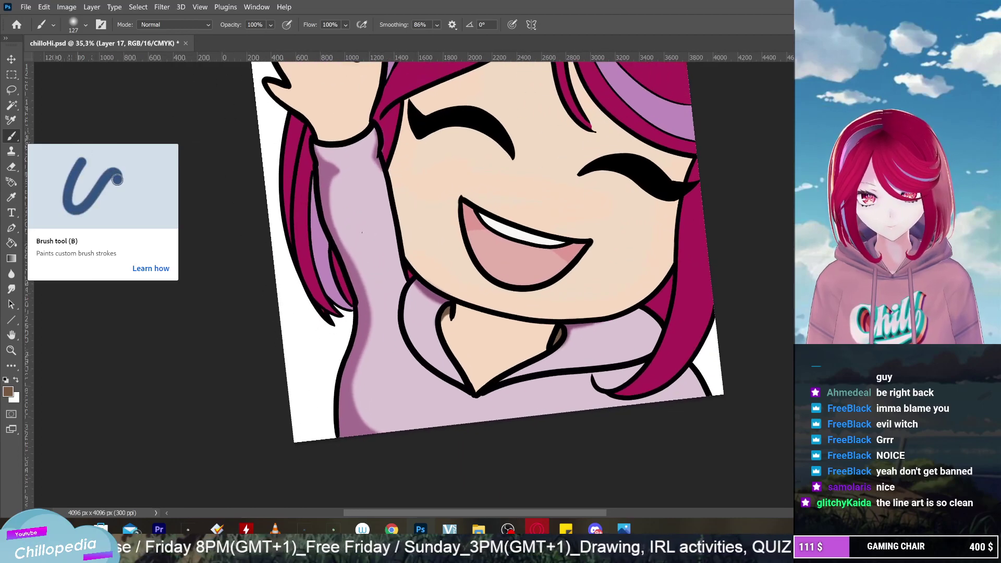
scroll(362, 233, "up", 3)
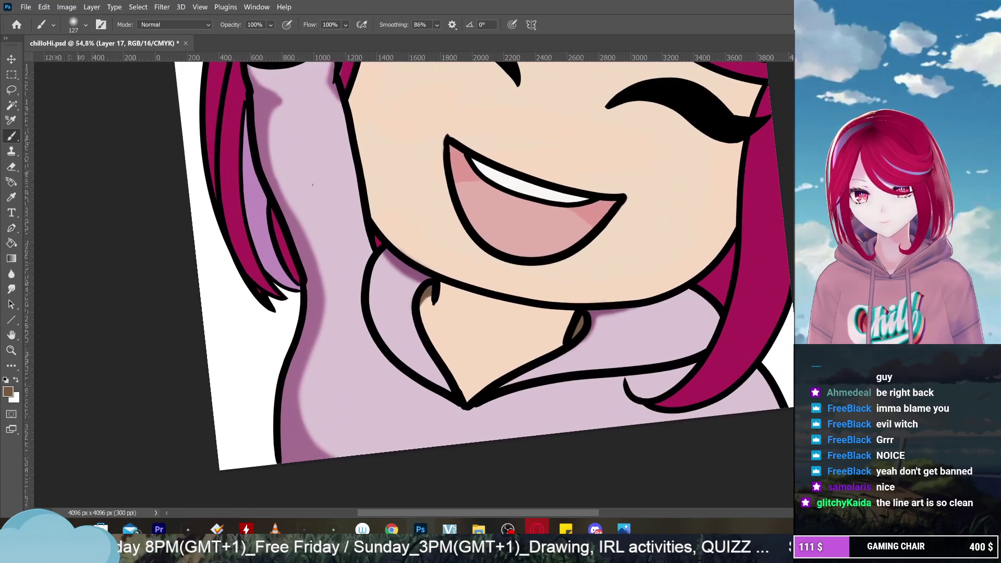
left_click(8, 392)
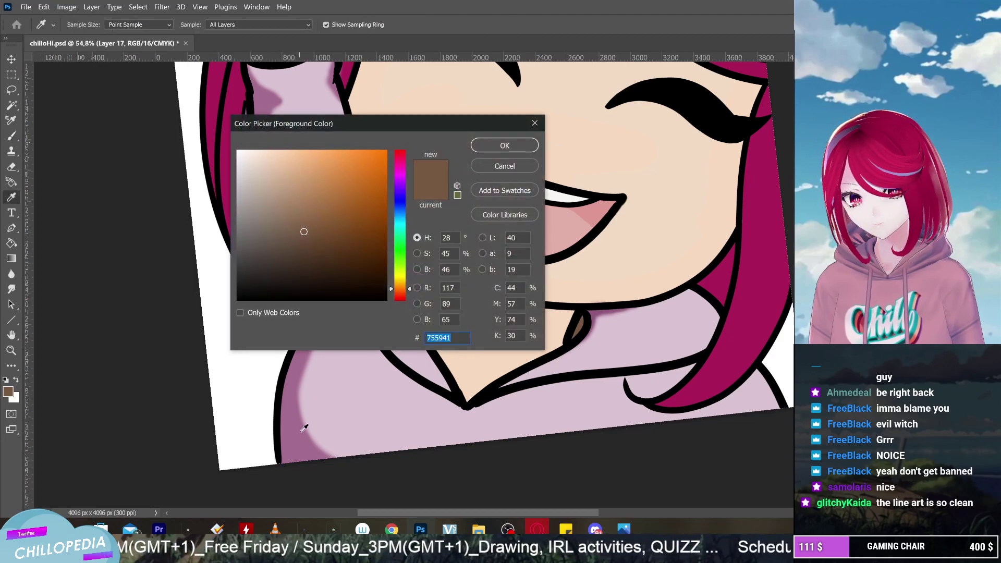
left_click(311, 393)
left_click(506, 145)
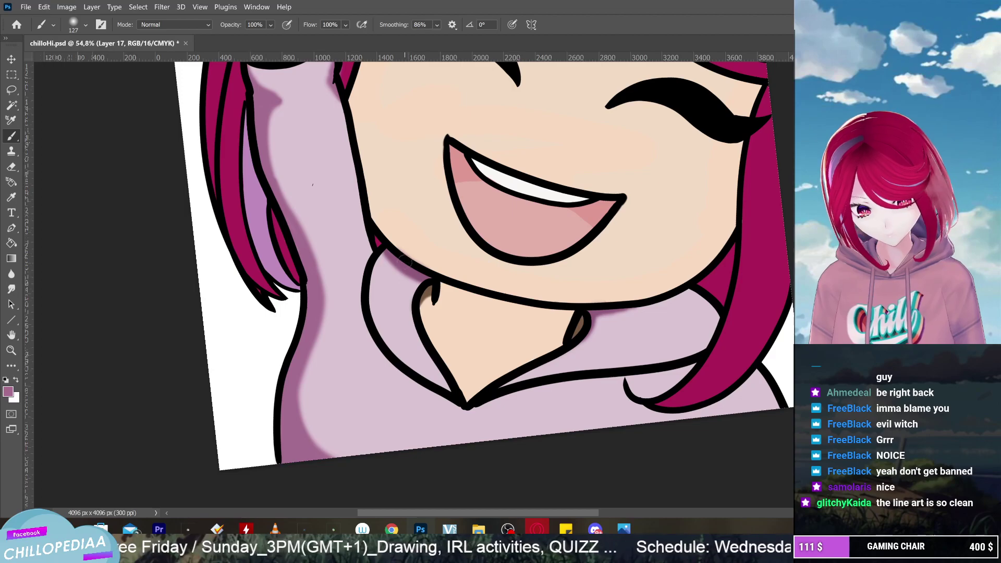
mouse_move(406, 269)
left_mouse_down()
mouse_move(402, 321)
mouse_move(431, 372)
left_mouse_up()
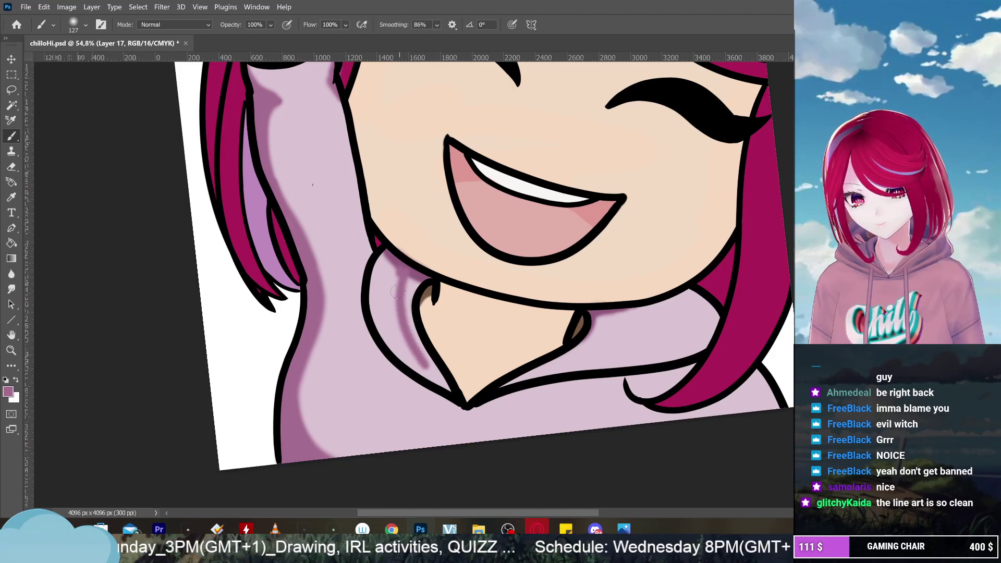
mouse_move(396, 277)
left_mouse_down()
mouse_move(403, 328)
mouse_move(449, 394)
left_mouse_up()
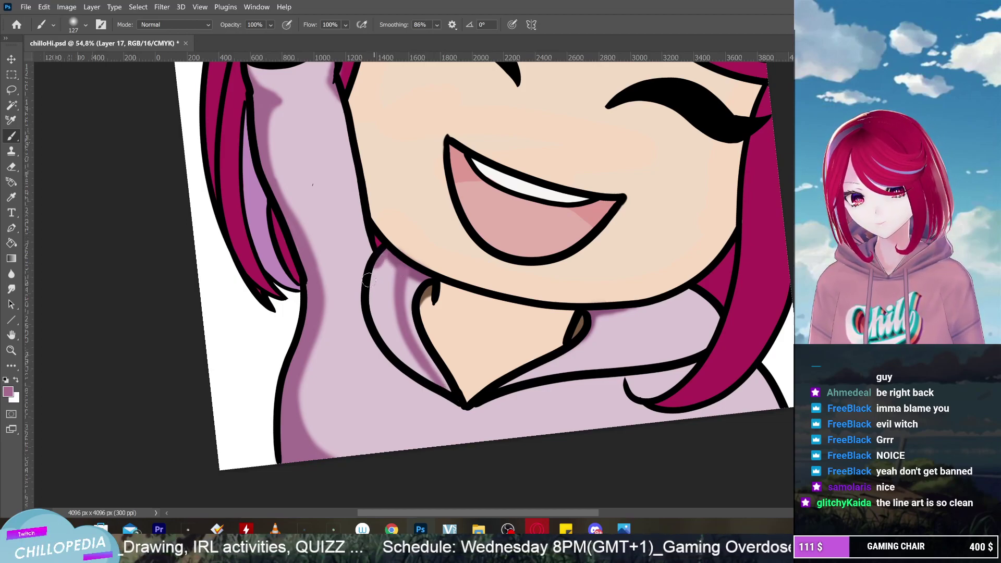
mouse_move(369, 280)
left_mouse_down()
mouse_move(382, 342)
mouse_move(446, 396)
left_mouse_up()
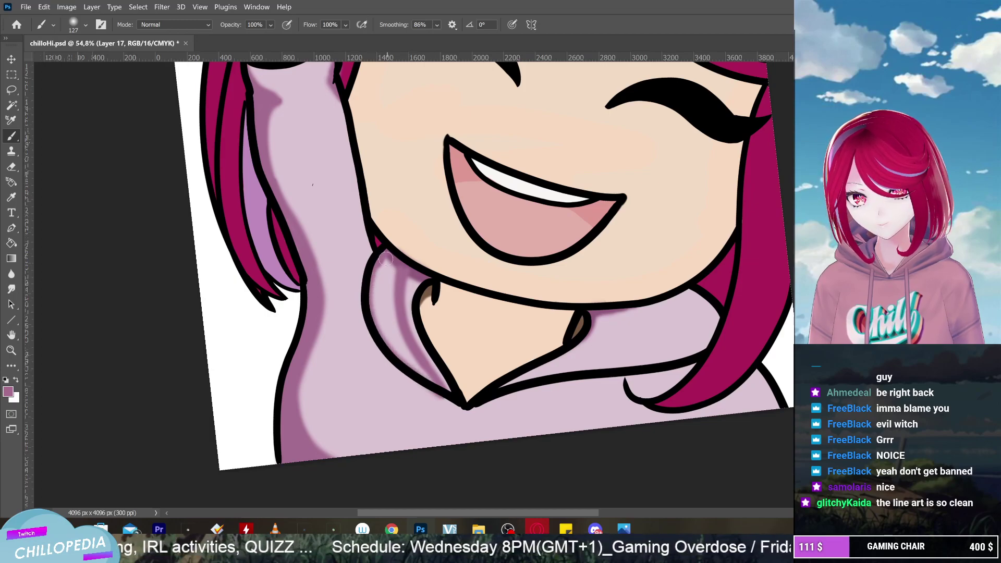
mouse_move(386, 258)
left_mouse_down()
mouse_move(371, 306)
mouse_move(396, 358)
mouse_move(431, 393)
left_mouse_up()
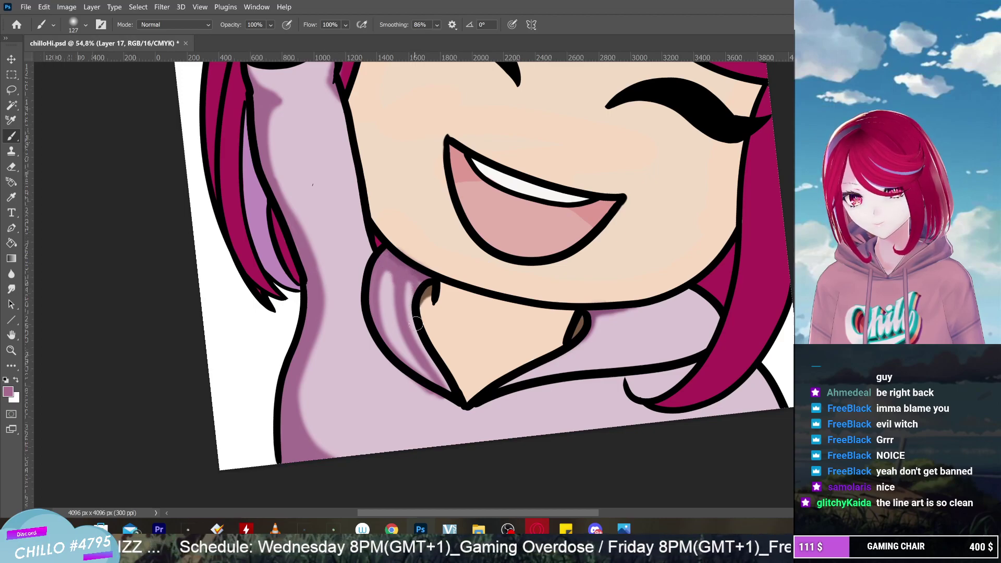
Smudge the mauve shading at the lower tip of the sleeve-side hood flap with the 59 px Kyle's Impressionist Blender 1 at 9% strength
scroll(417, 324, "down", 5)
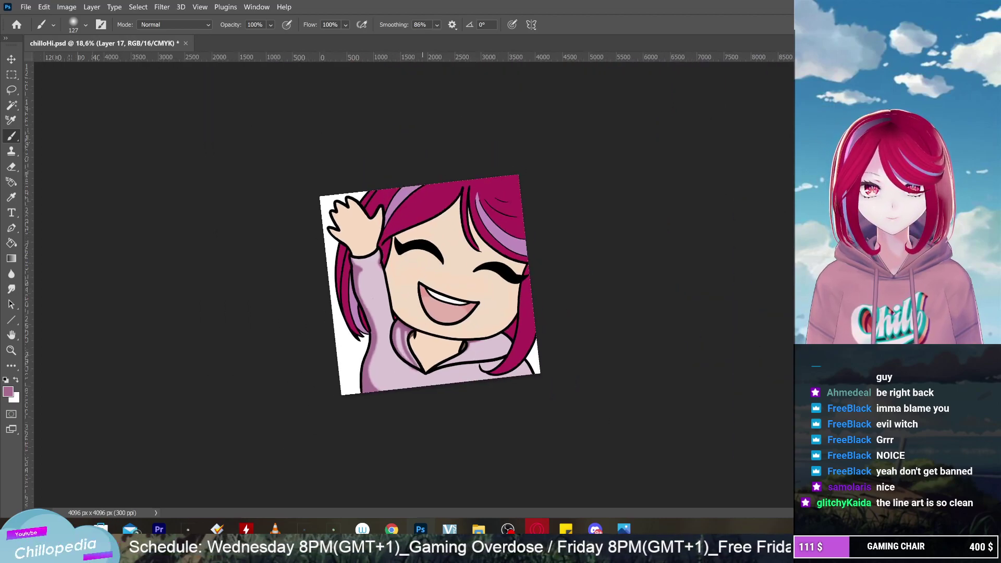
scroll(429, 280, "up", 4)
scroll(423, 284, "down", 1)
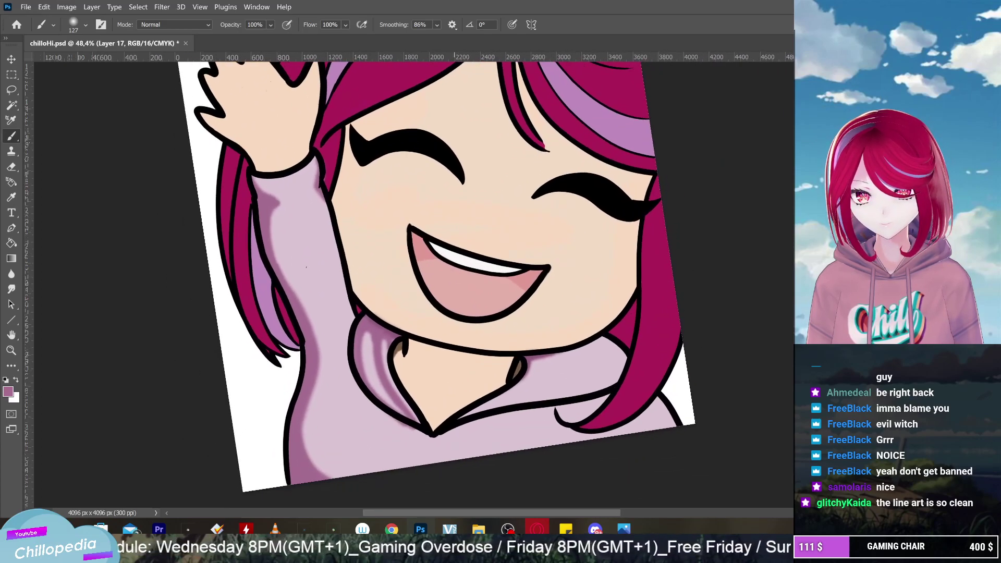
left_click(10, 289)
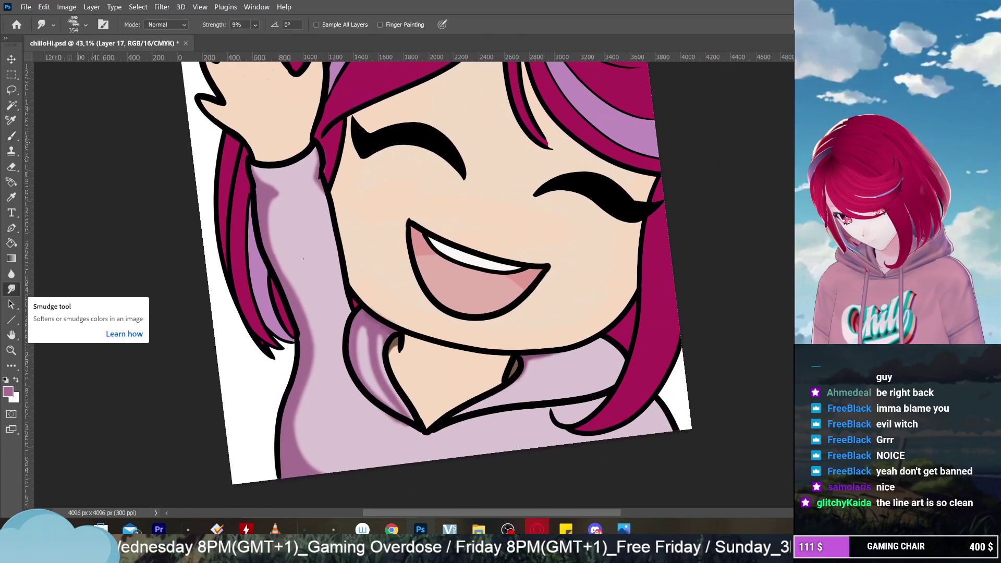
left_click(85, 25)
left_click_drag(127, 64, 89, 75)
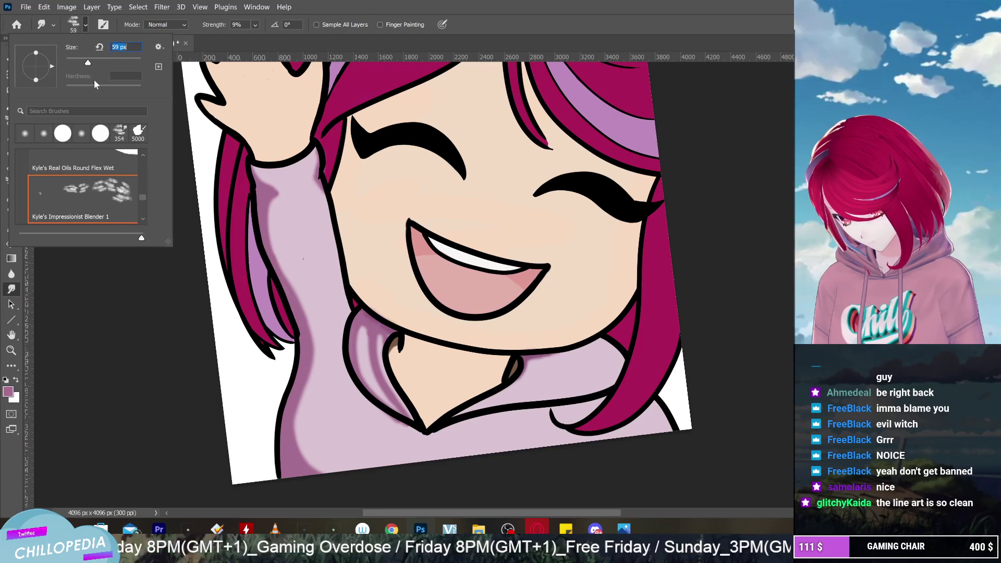
left_click(148, 328)
scroll(416, 343, "up", 5)
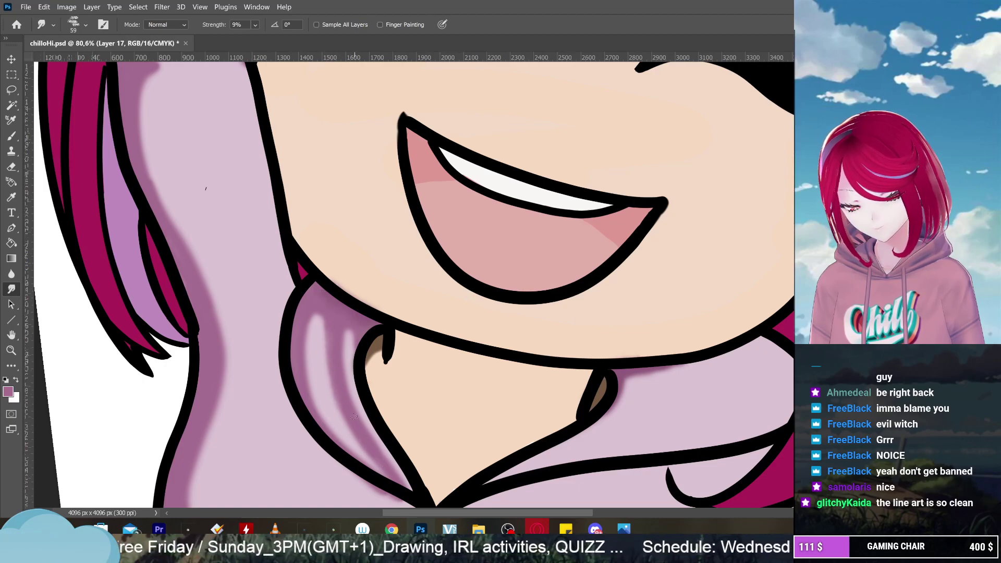
scroll(456, 250, "down", 3)
scroll(470, 391, "up", 3)
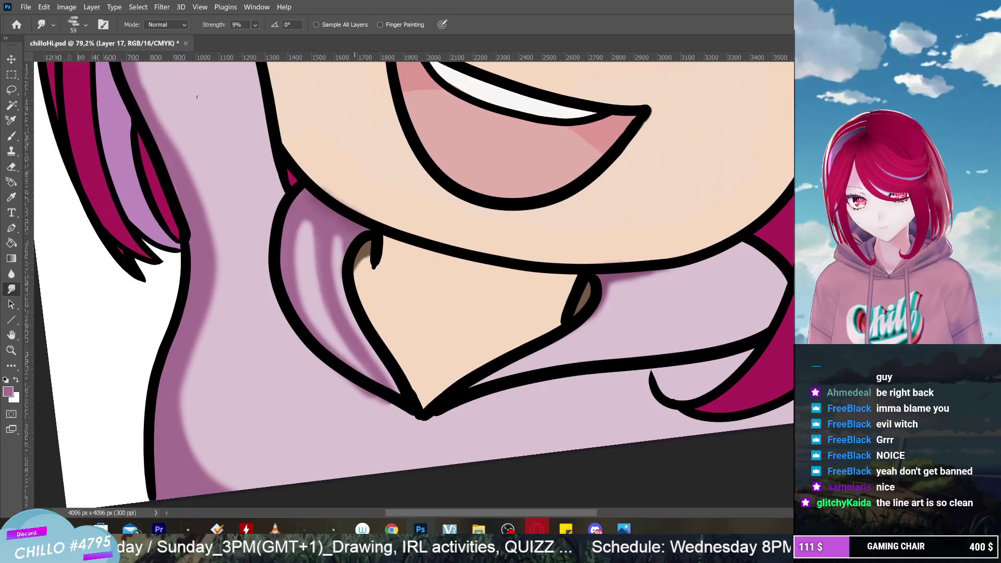
left_click_drag(391, 398, 394, 407)
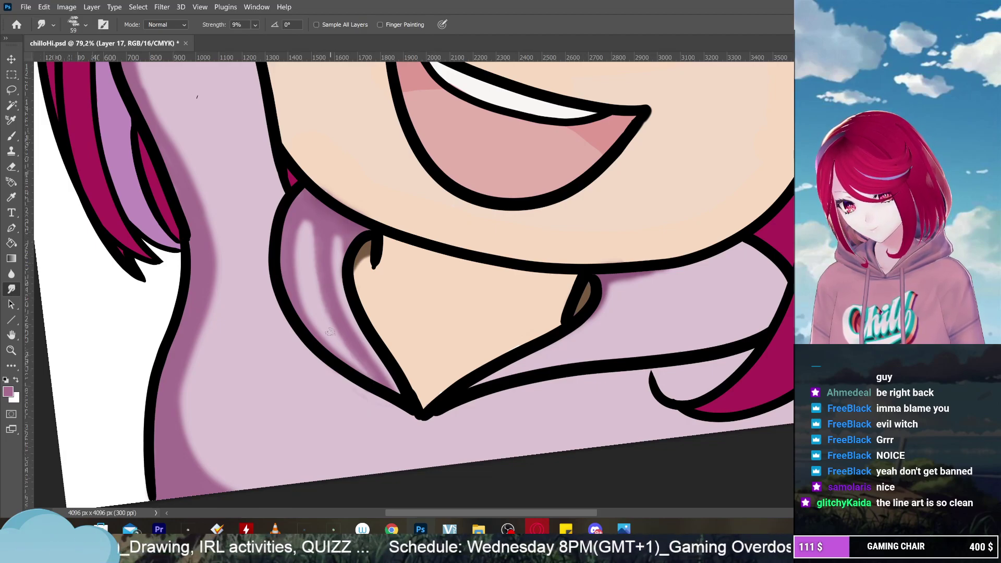
Paint curved mauve fold shadows along the hood flap beside the hanging hair lock, and undo the last stray stroke
key("ctrl+0")
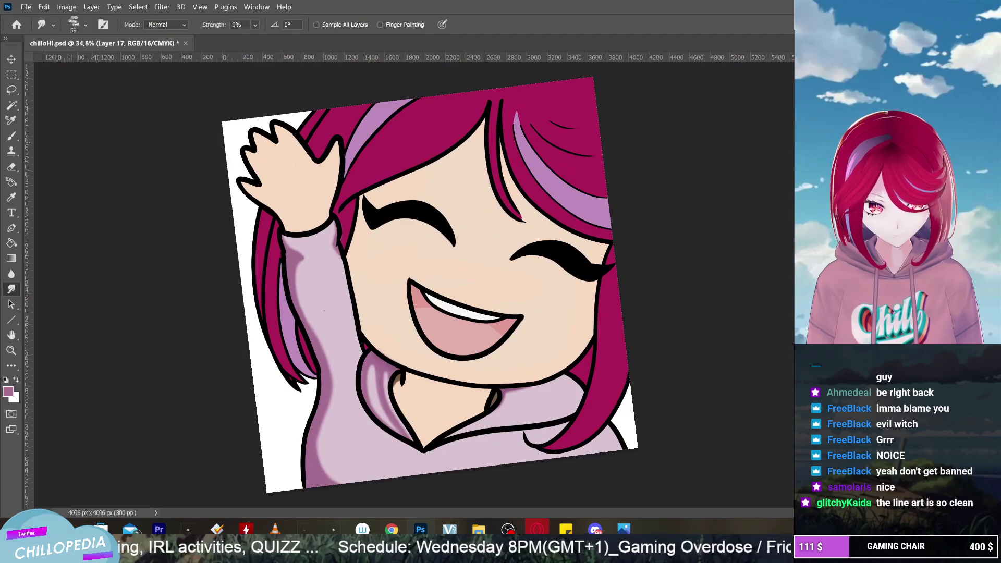
scroll(532, 265, "up", 4)
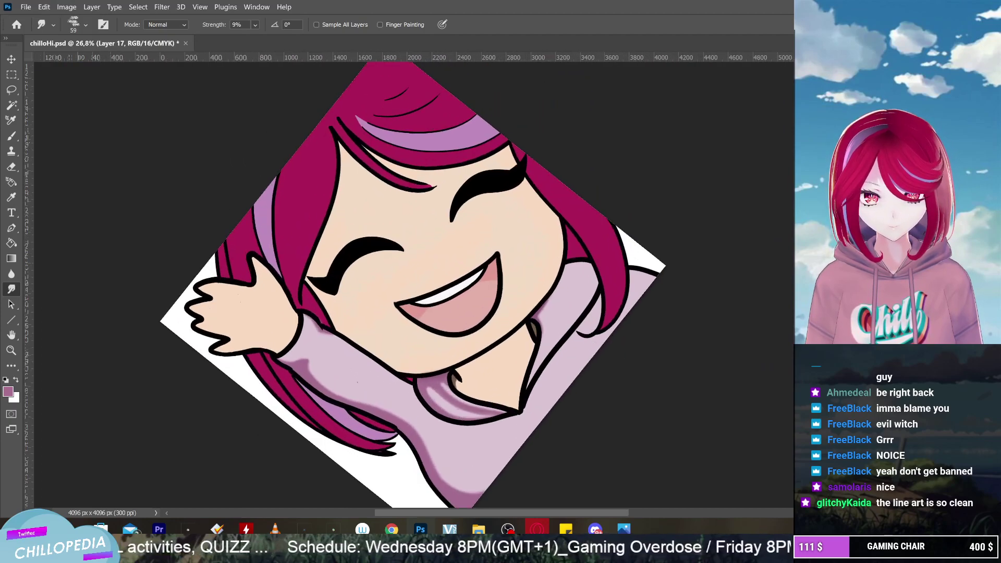
left_click_drag(533, 265, 401, 221)
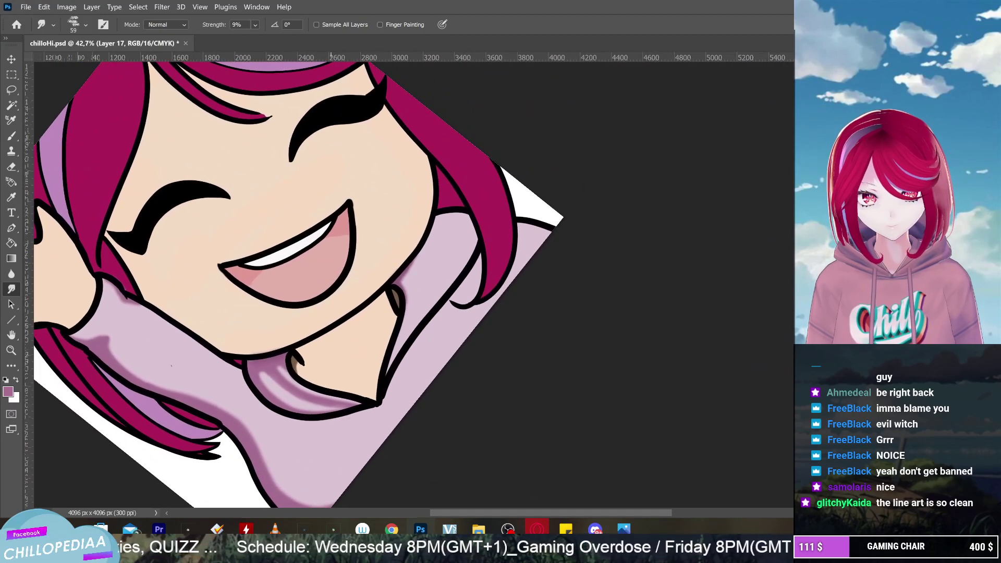
scroll(500, 292, "up", 2)
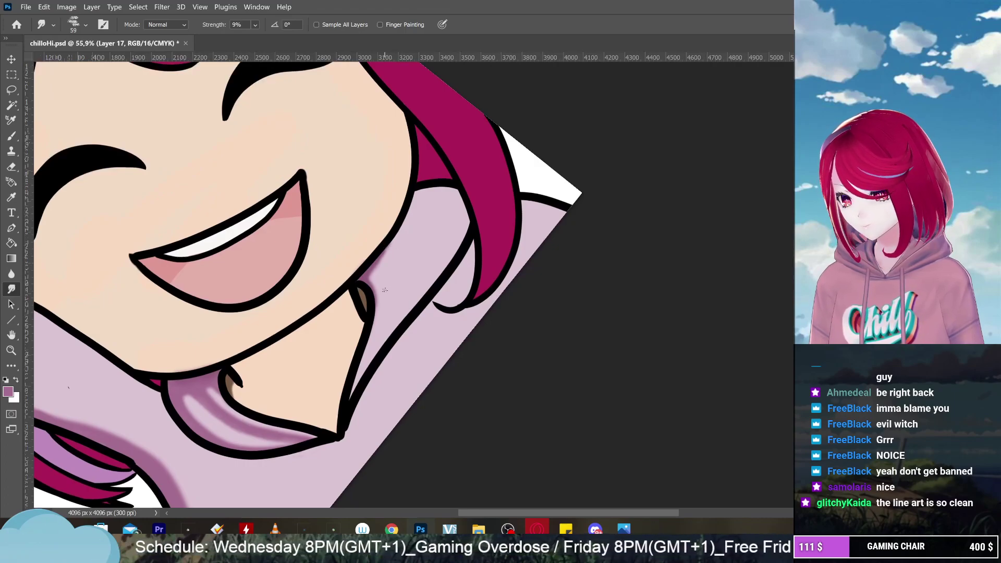
left_click(11, 136)
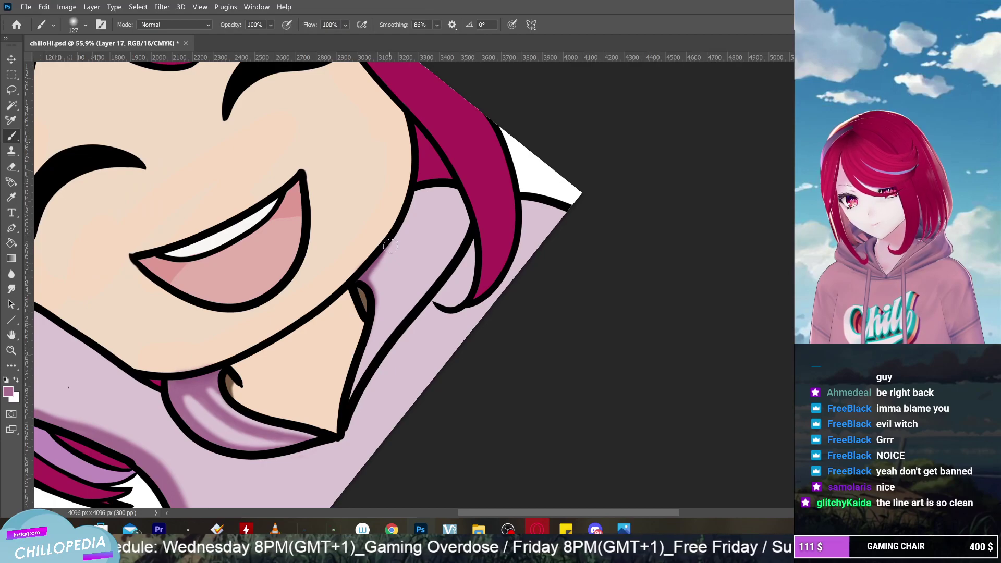
mouse_move(390, 246)
left_mouse_down()
mouse_move(394, 303)
mouse_move(347, 392)
left_mouse_up()
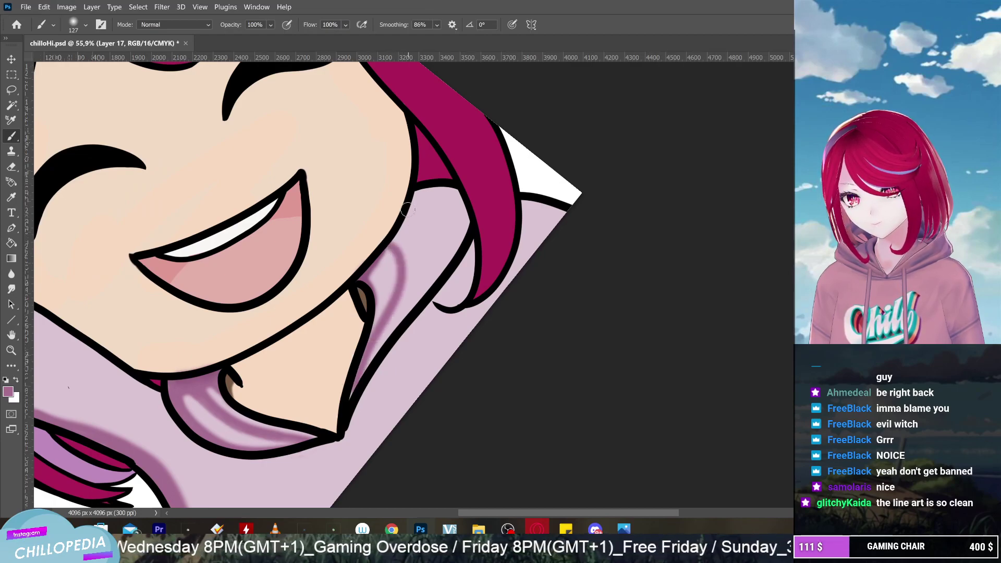
mouse_move(416, 212)
left_mouse_down()
mouse_move(441, 242)
mouse_move(429, 277)
mouse_move(368, 361)
mouse_move(345, 429)
left_mouse_up()
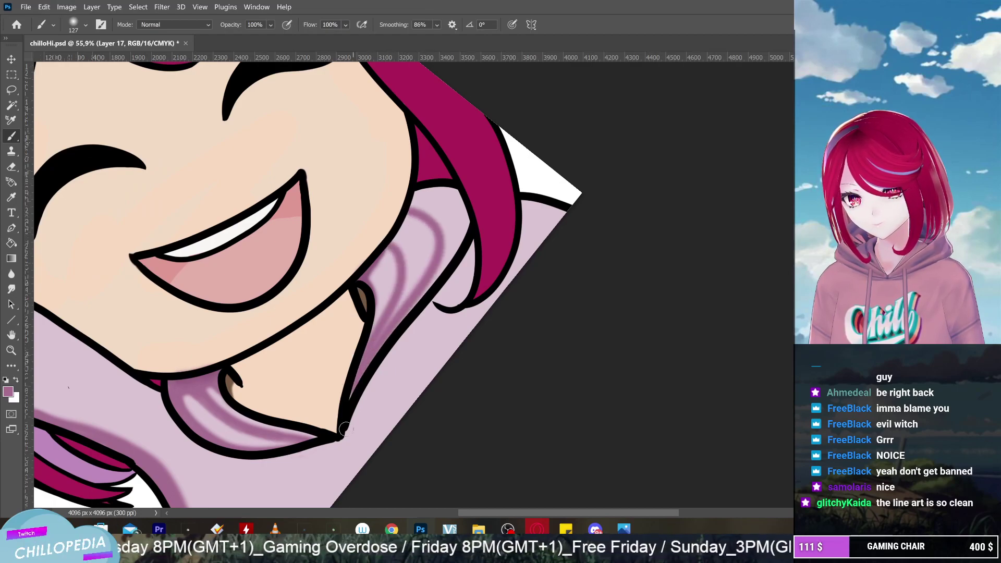
mouse_move(423, 201)
left_mouse_down()
mouse_move(417, 212)
mouse_move(440, 226)
mouse_move(400, 301)
left_mouse_up()
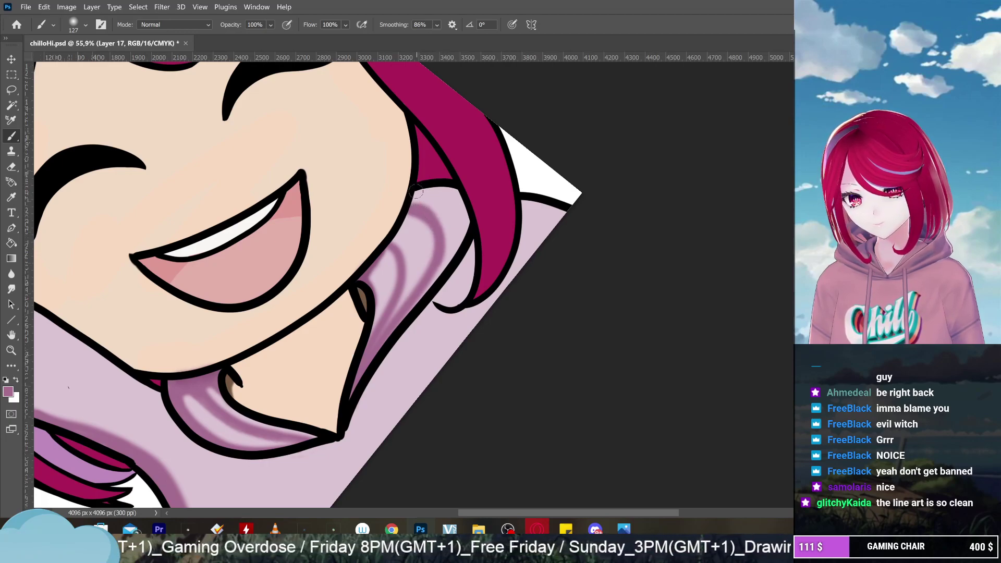
mouse_move(417, 189)
left_mouse_down()
mouse_move(435, 184)
mouse_move(463, 206)
mouse_move(469, 231)
mouse_move(368, 365)
left_mouse_up()
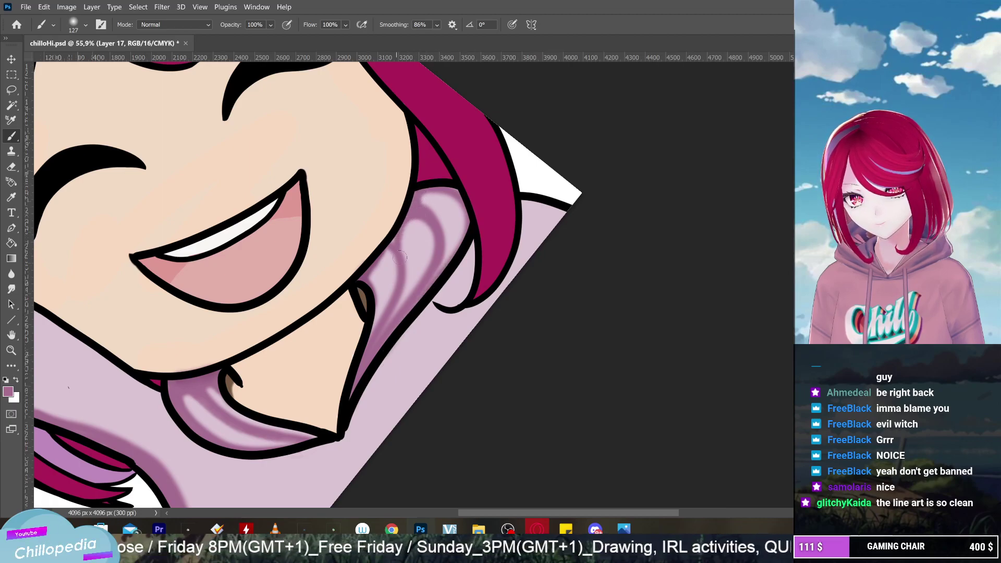
left_click_drag(394, 252, 368, 281)
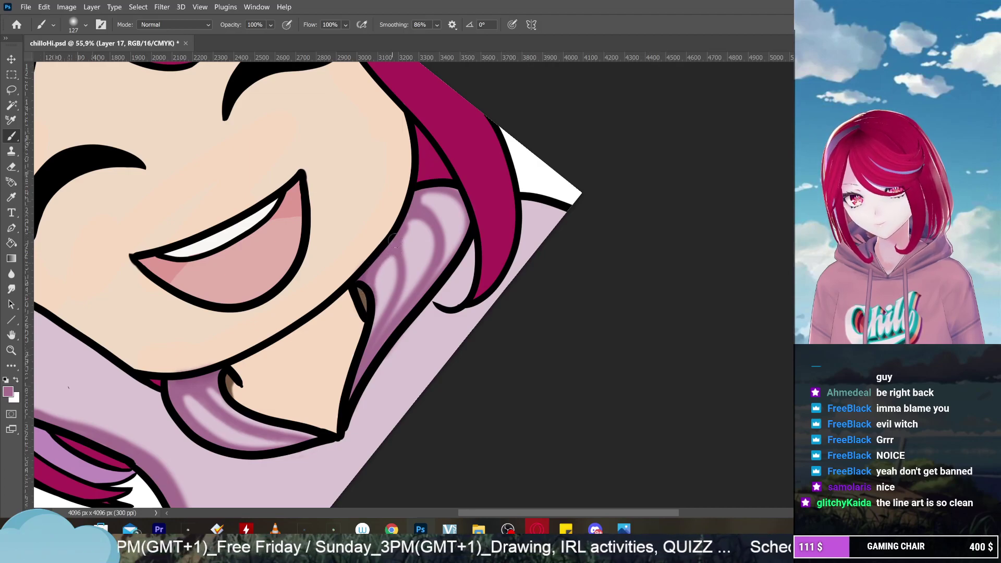
left_click_drag(409, 221, 435, 226)
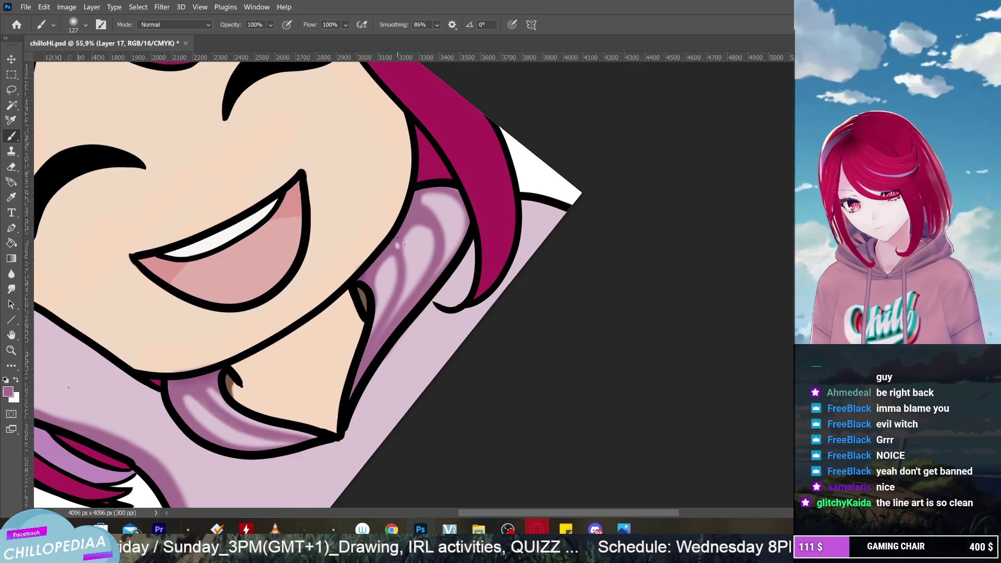
key("ctrl+z")
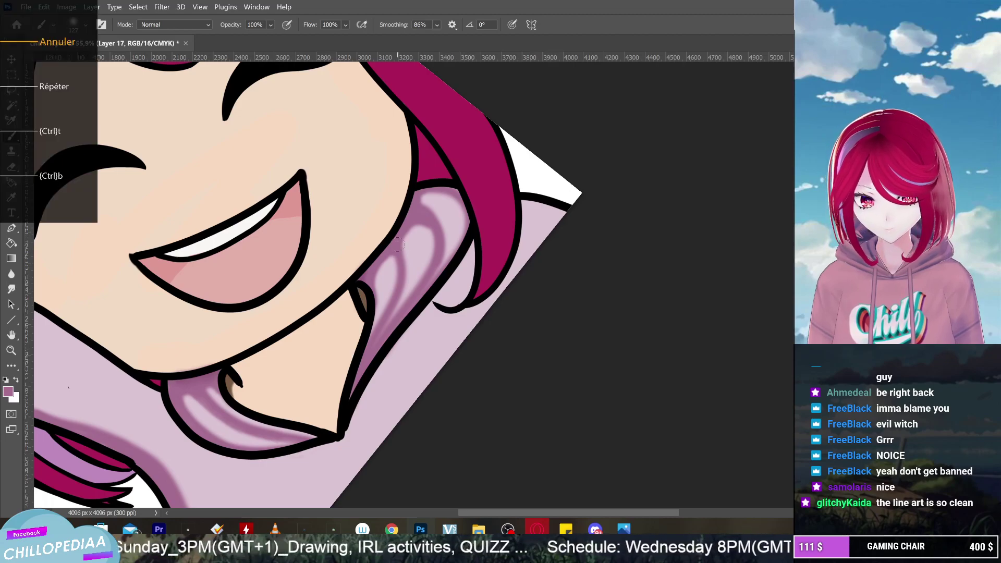
key("r")
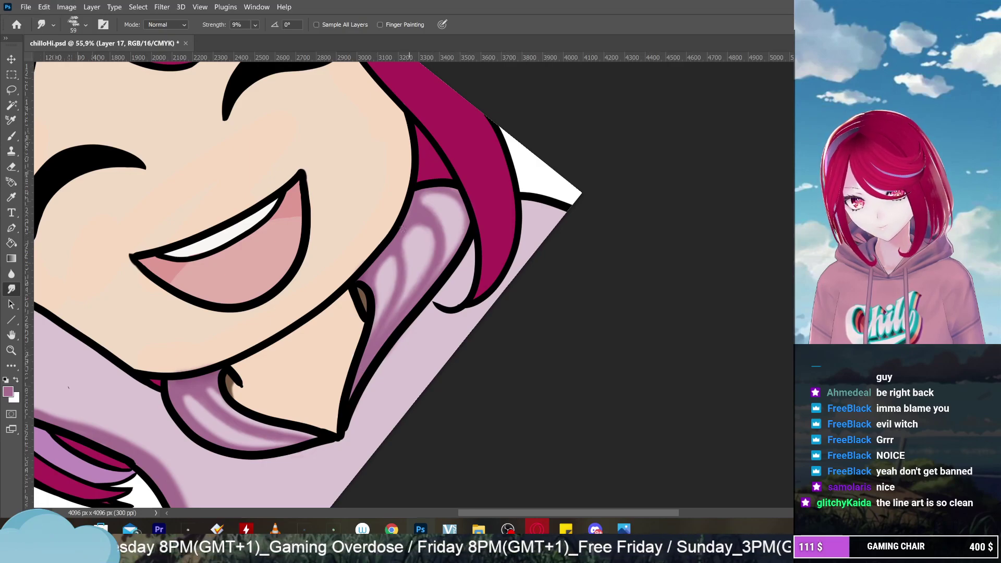
scroll(365, 254, "down", 7)
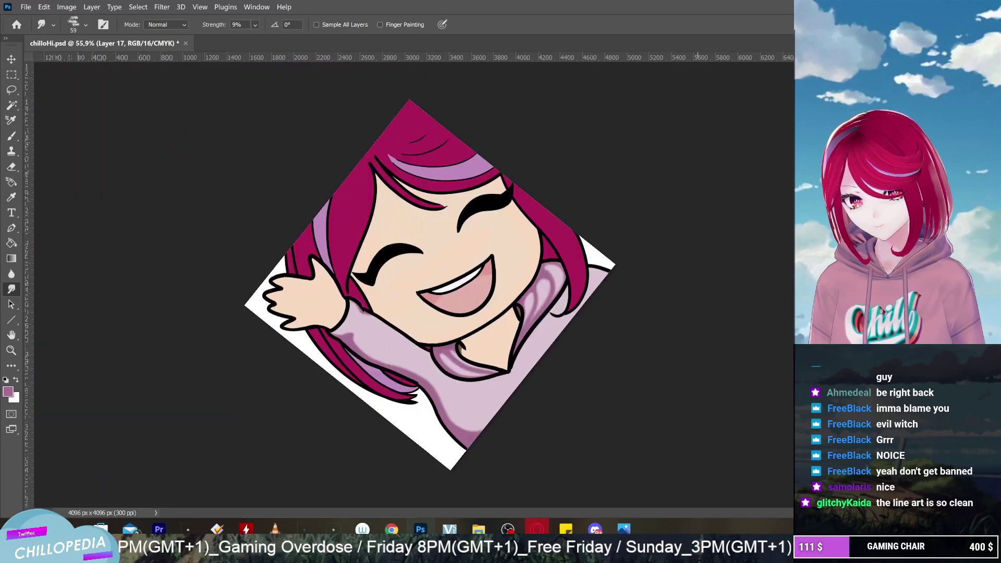
scroll(430, 285, "down", 8)
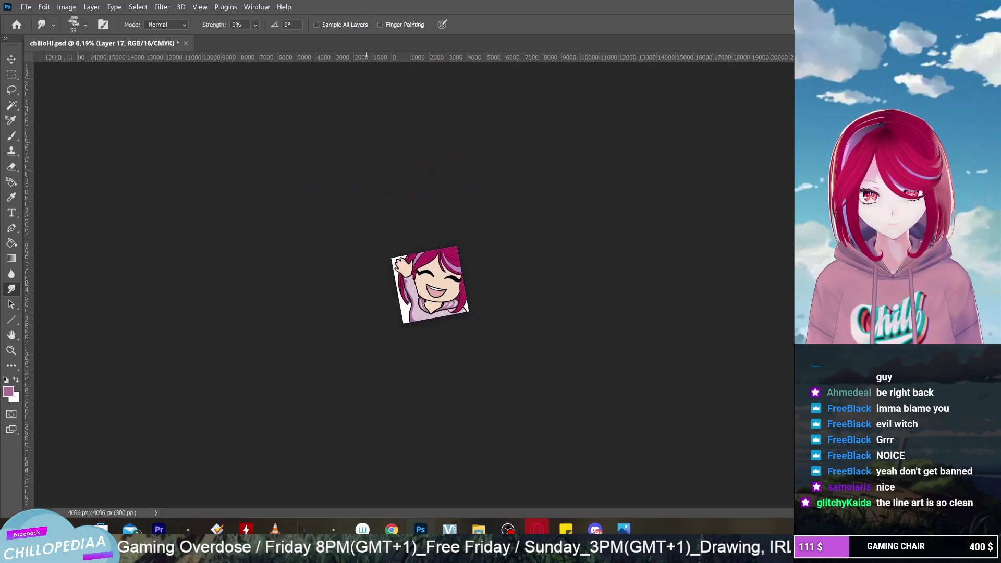
scroll(430, 284, "up", 6)
scroll(430, 285, "up", 1)
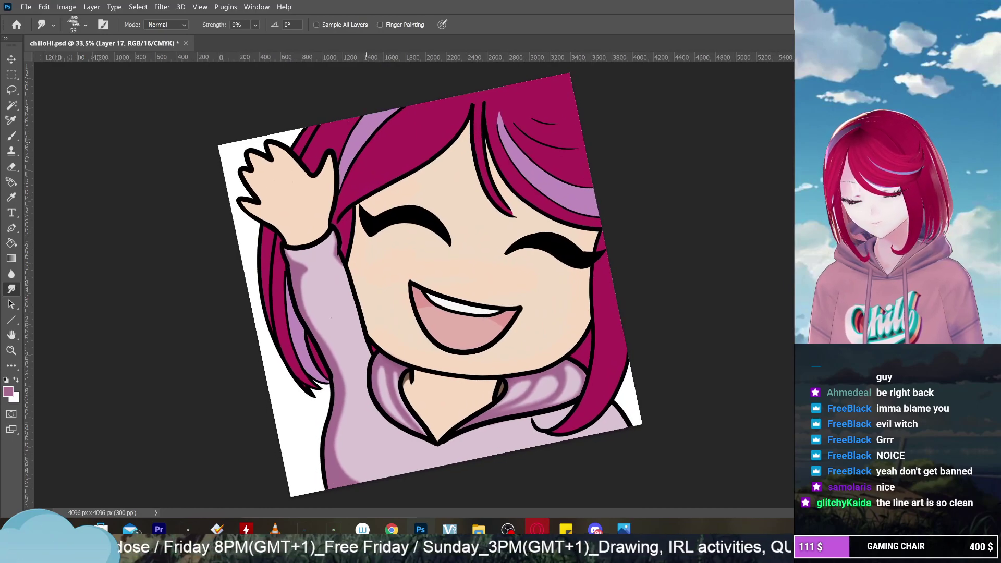
Keep the mauve foreground colour for the Smudge tool and make Layer 8 the active layer
left_click(10, 391)
left_click(503, 146)
key("r")
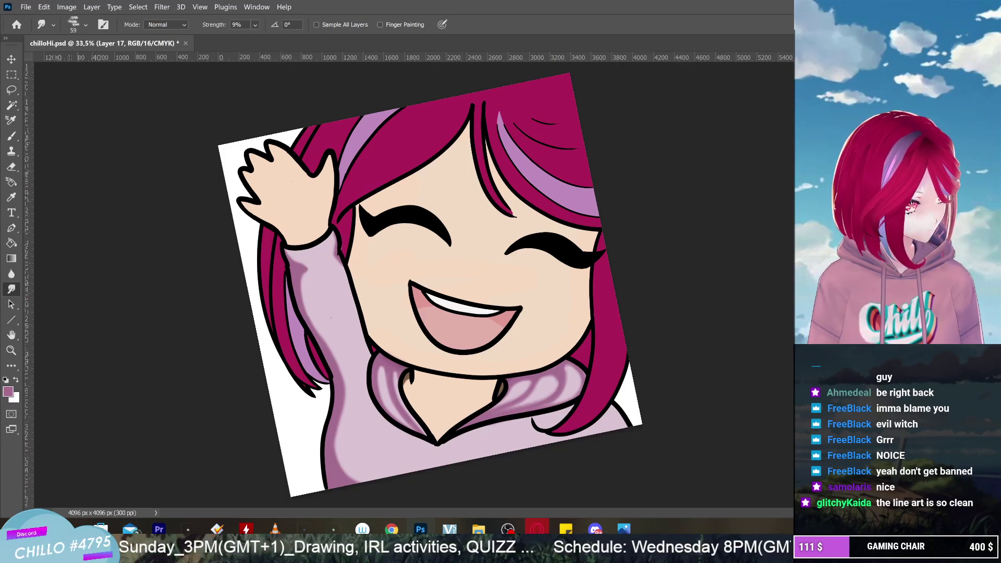
key("alt+bracketleft")
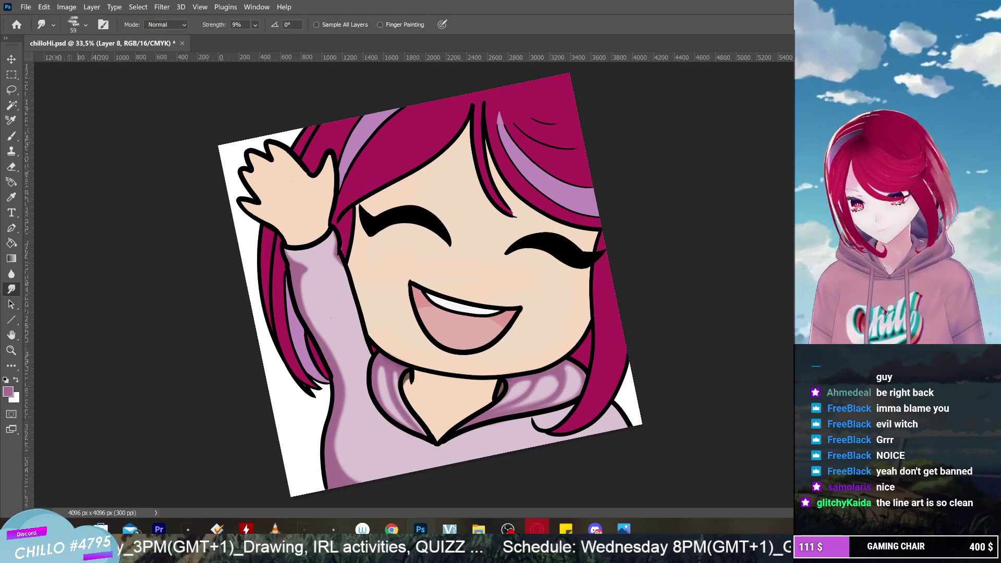
Set the foreground colour to black and brush two hoodie drawstrings hanging below the hood's V with the 127 px brush
left_click(9, 391)
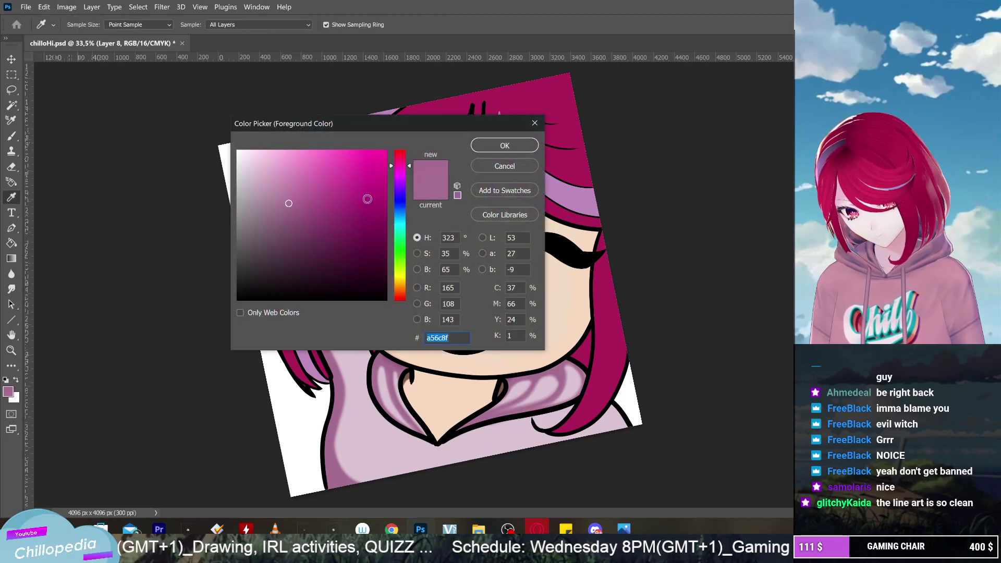
left_click(386, 299)
key("Return")
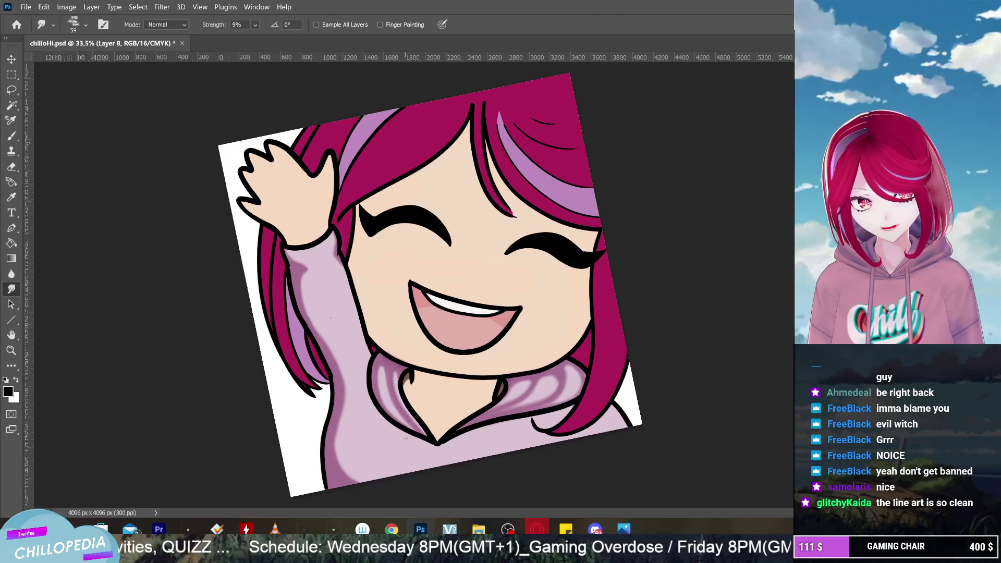
key("b")
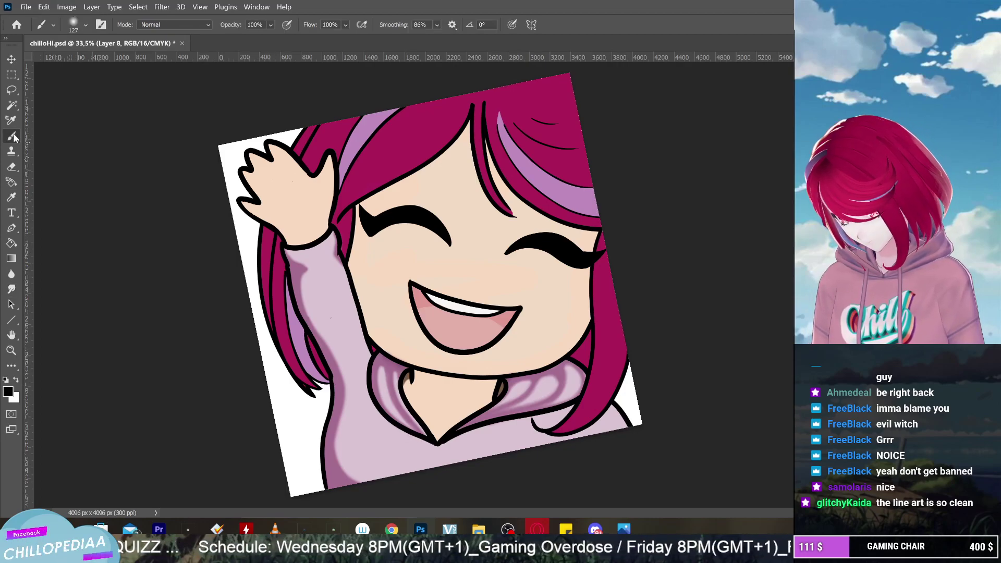
left_click_drag(409, 435, 389, 496)
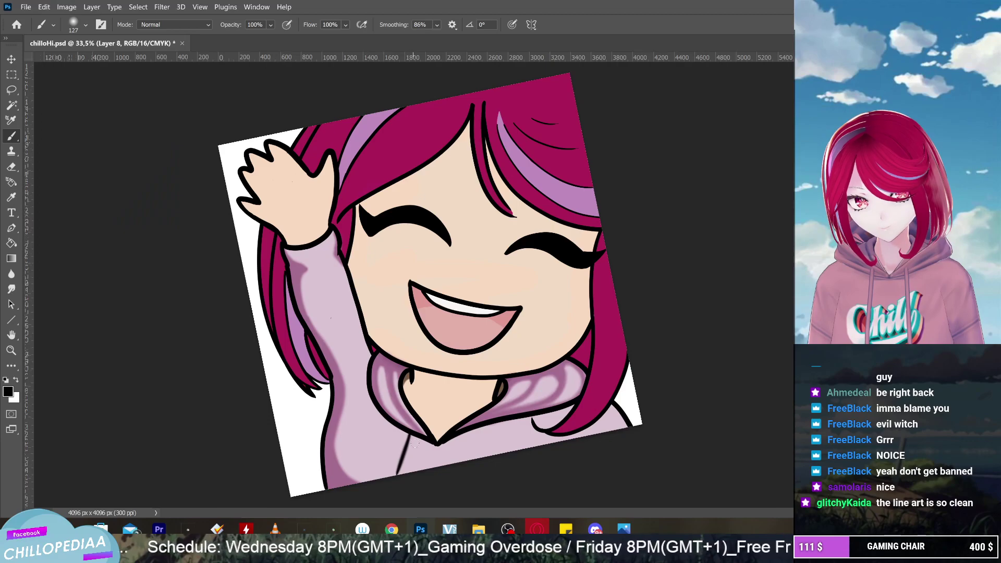
left_click_drag(420, 437, 404, 473)
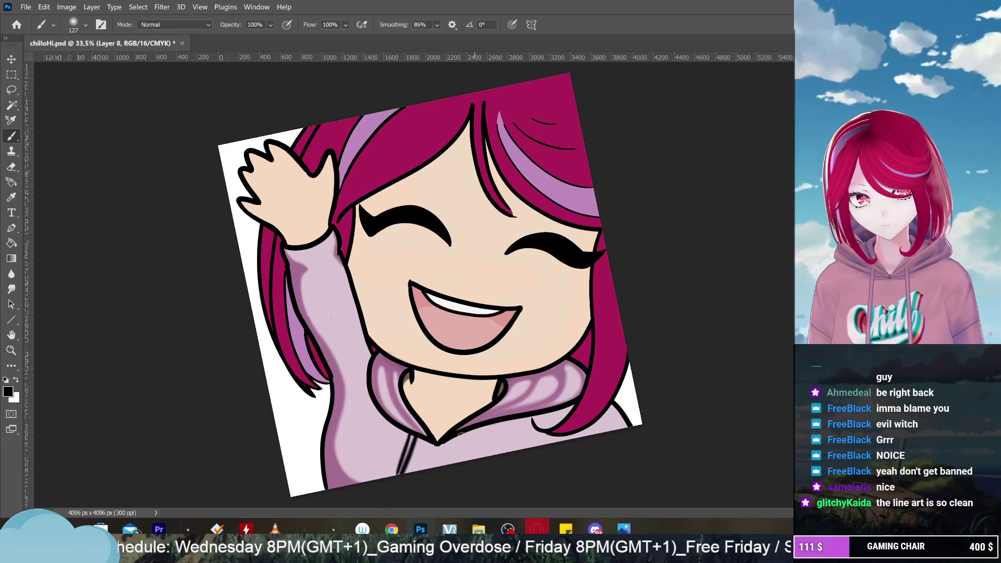
left_click_drag(458, 432, 471, 459)
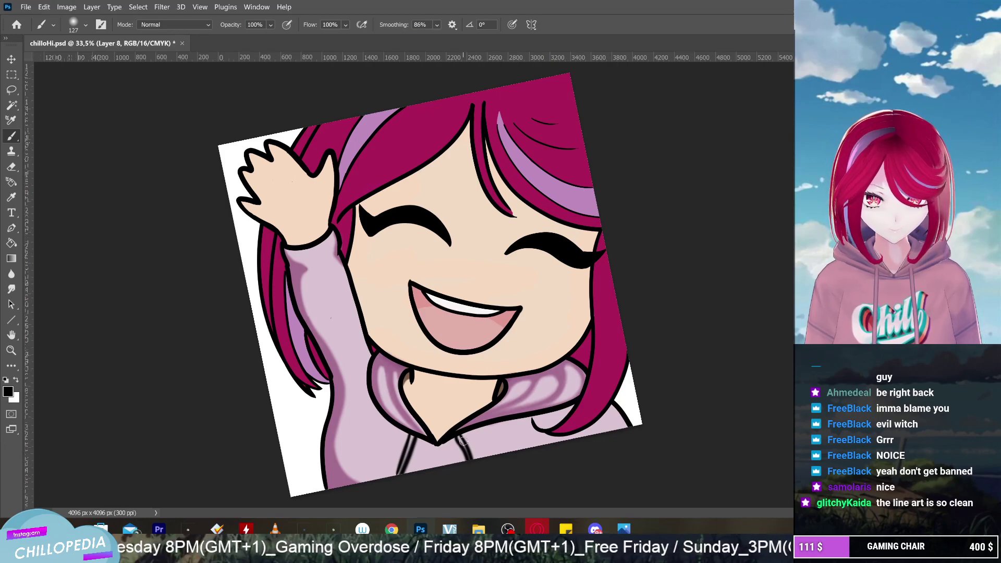
Sample the dark mauve of the hoodie's body shadow as foreground colour, try a stroke atop the sleeve-side drawstring and undo it
scroll(463, 441, "down", 5)
scroll(433, 300, "up", 5)
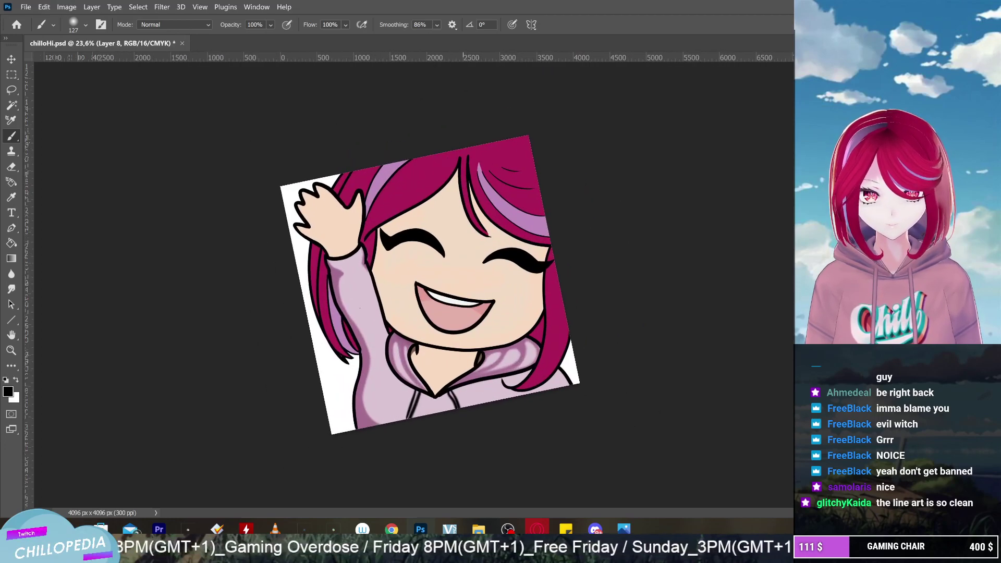
scroll(427, 284, "down", 3)
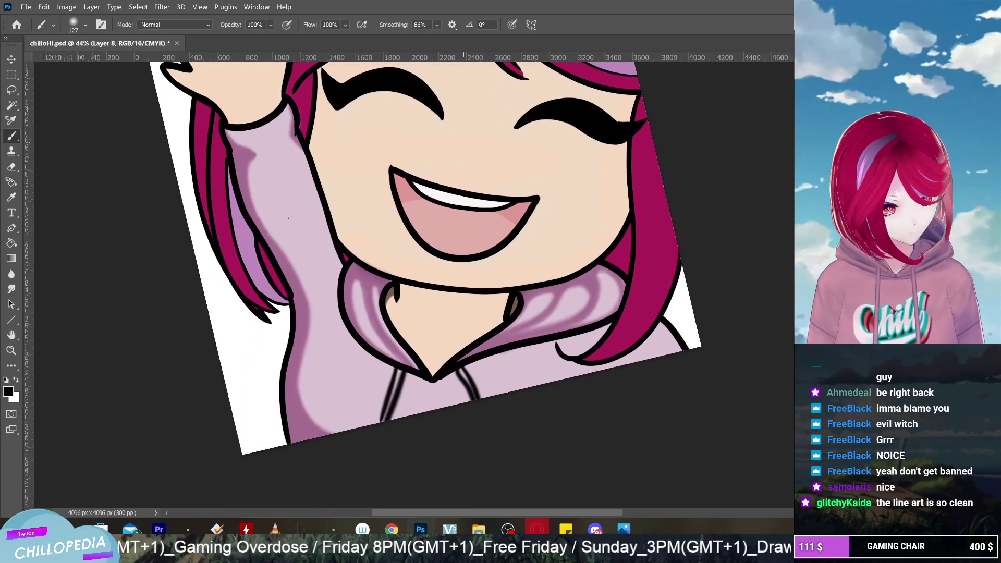
scroll(452, 396, "up", 3)
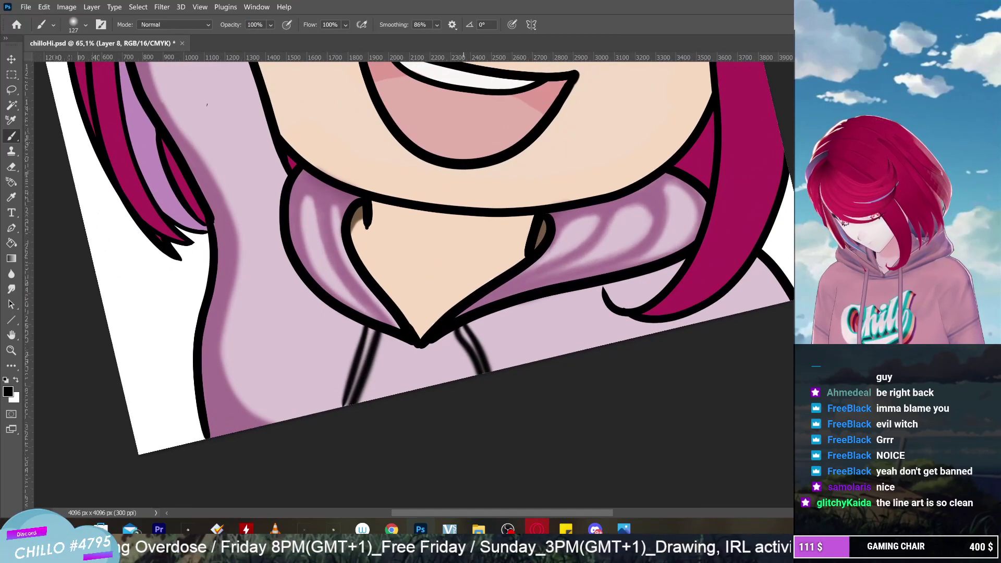
left_click(8, 391)
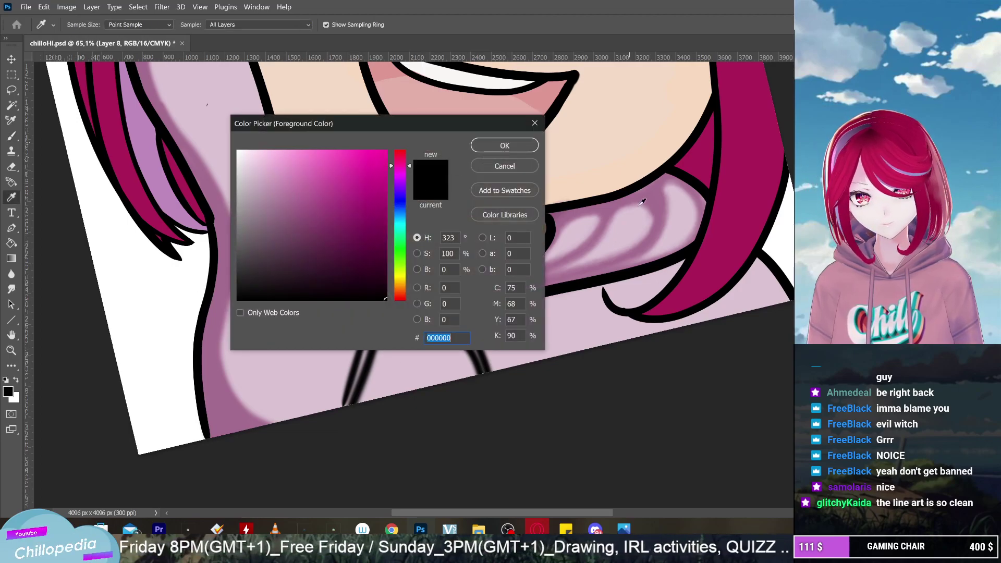
left_click(230, 414)
left_click(505, 146)
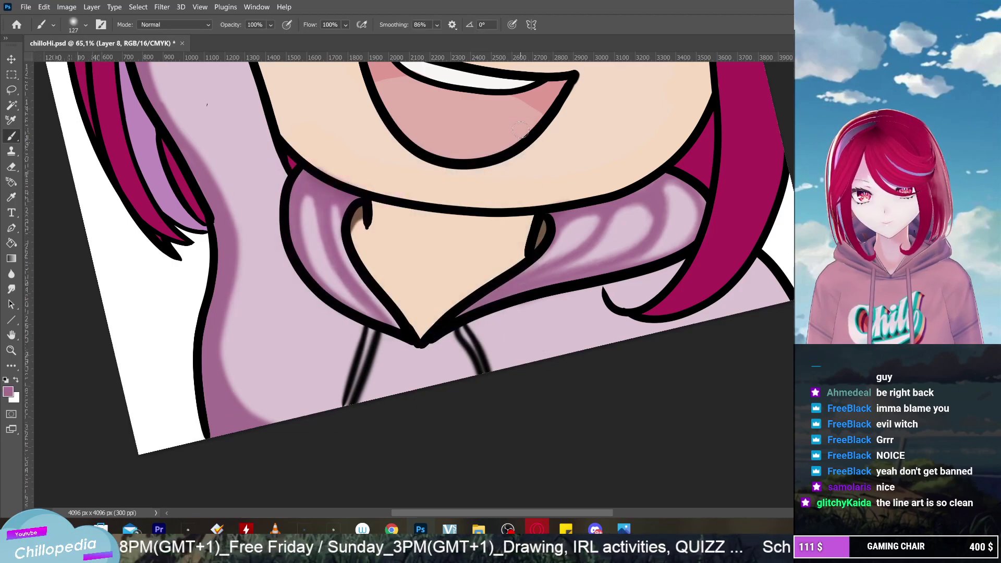
left_click_drag(374, 327, 369, 331)
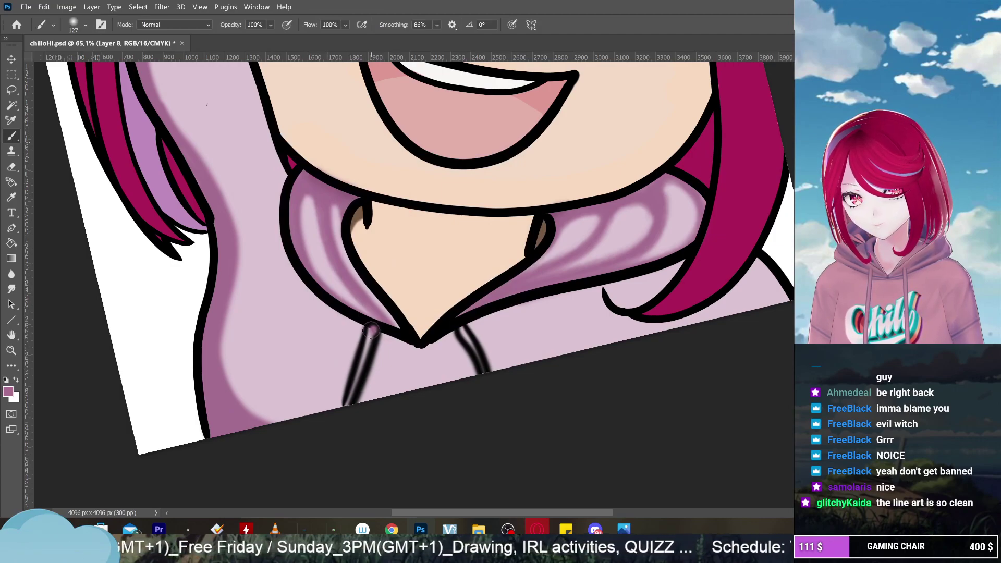
key("ctrl+z")
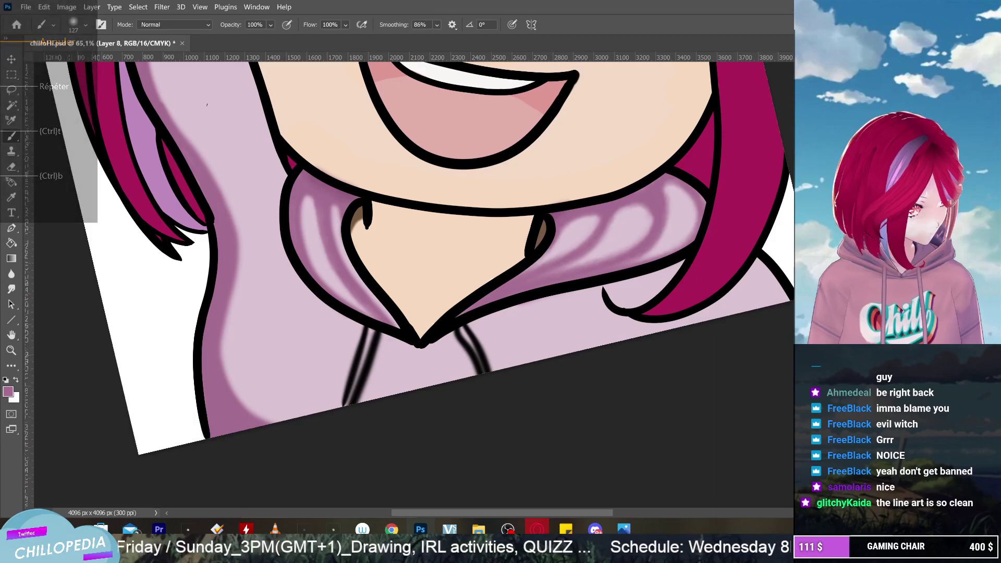
Add a new layer and brush mauve shadows beside the drawstrings and along the outer edge of the sleeve-side hood flap
key("ctrl+shift+alt+n")
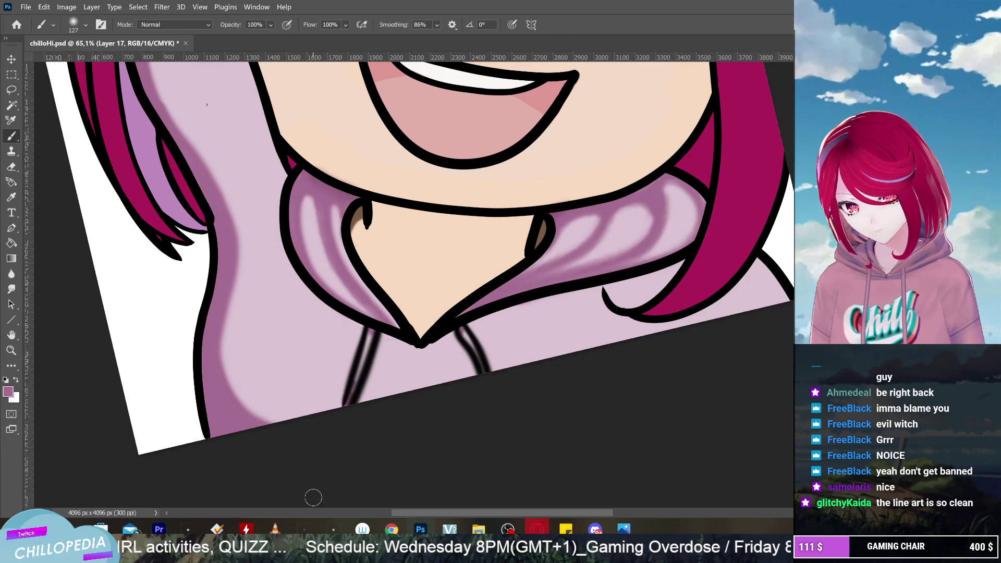
left_click_drag(314, 498, 227, 497)
left_click_drag(367, 378, 459, 327)
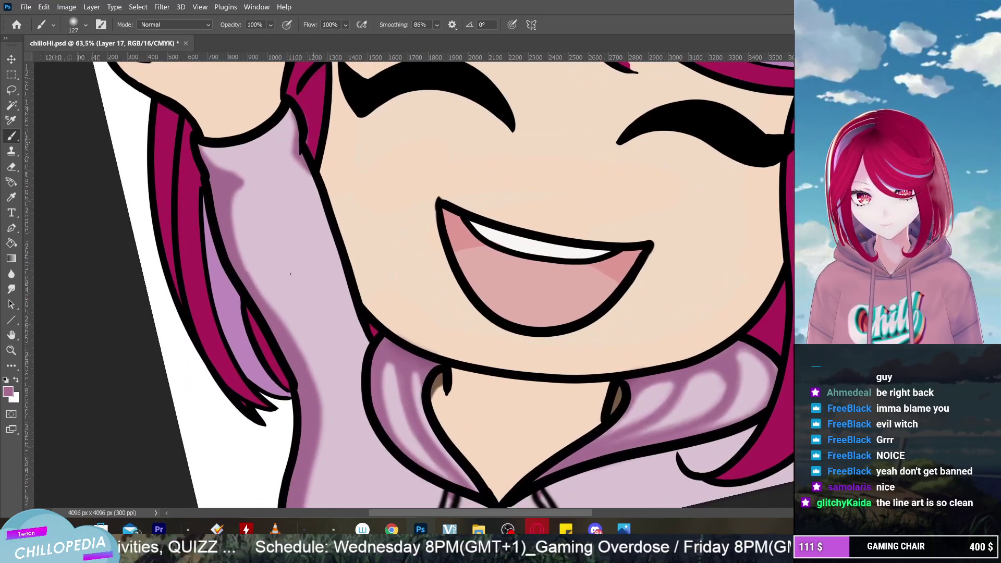
left_click_drag(500, 435, 491, 292)
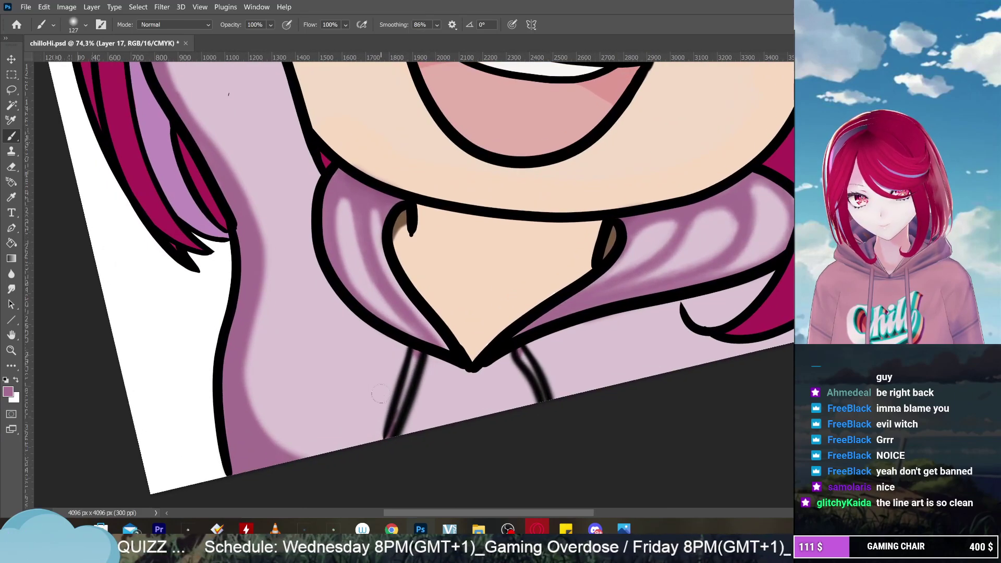
scroll(499, 230, "down", 3)
scroll(587, 330, "up", 2)
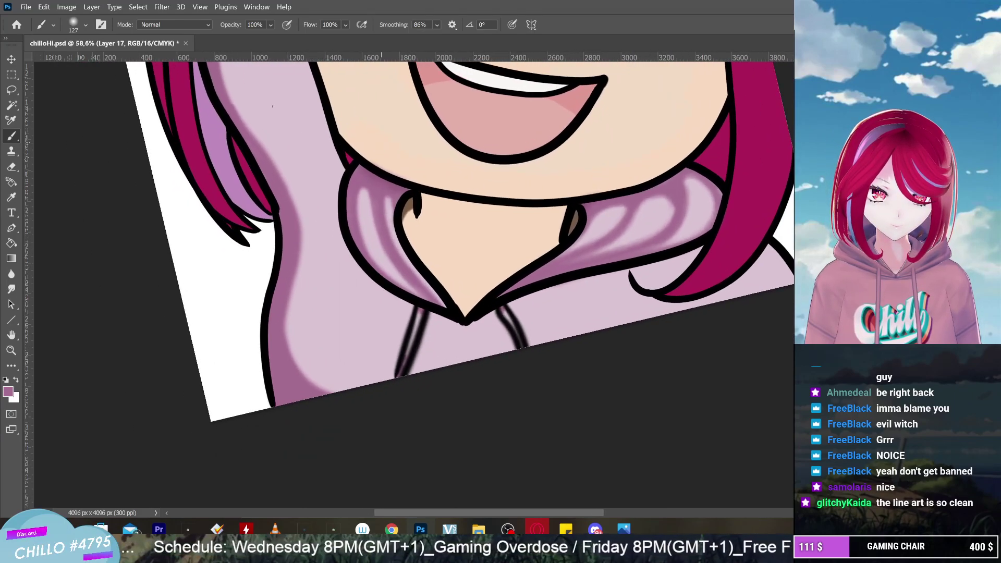
scroll(649, 495, "down", 3)
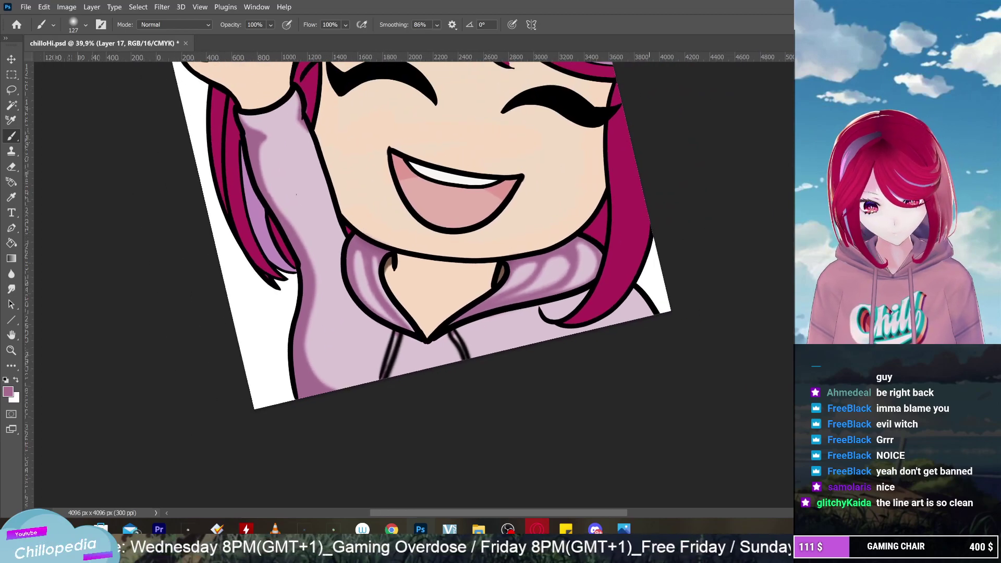
left_click_drag(649, 495, 621, 496)
scroll(620, 497, "down", 4)
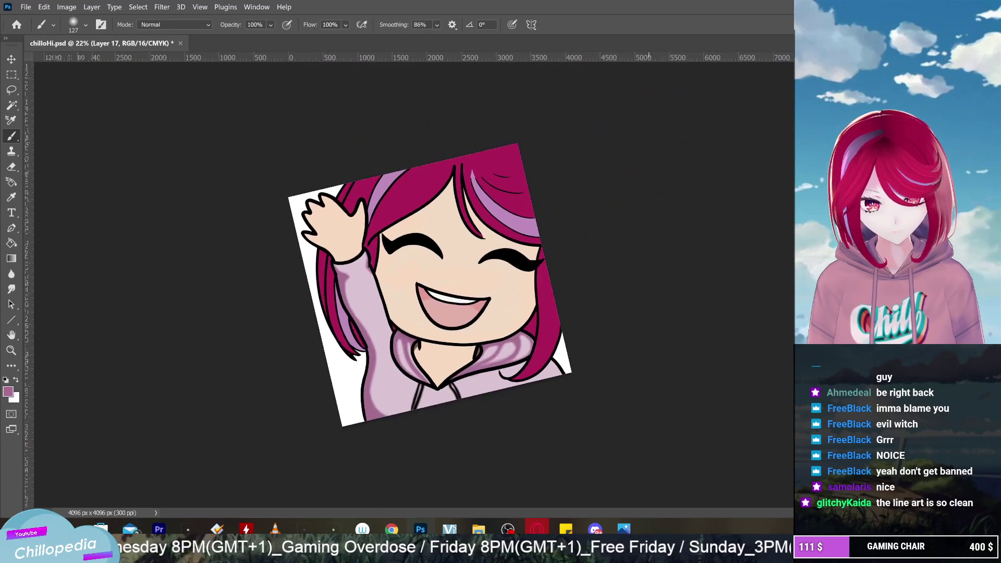
scroll(431, 283, "up", 2)
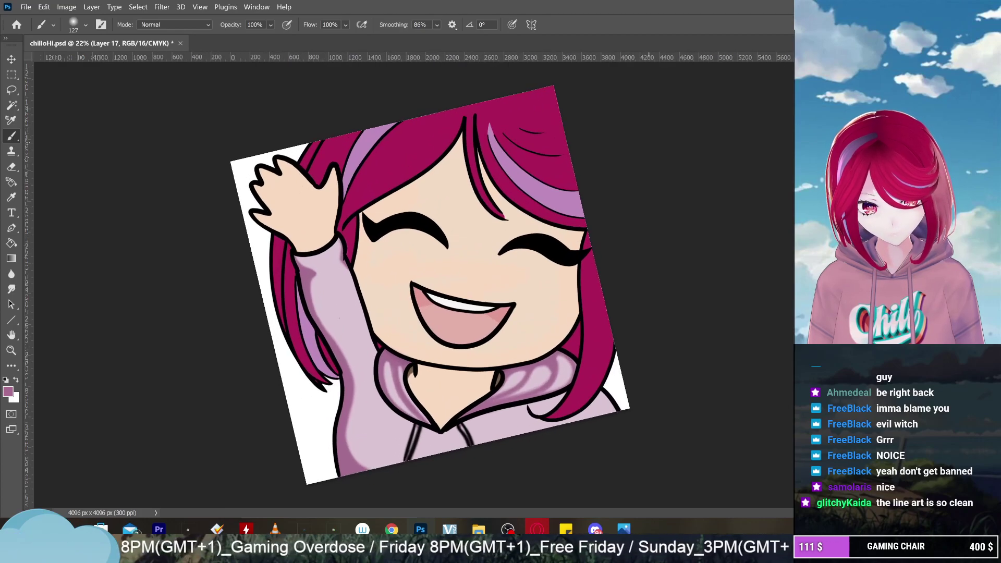
scroll(425, 292, "down", 1)
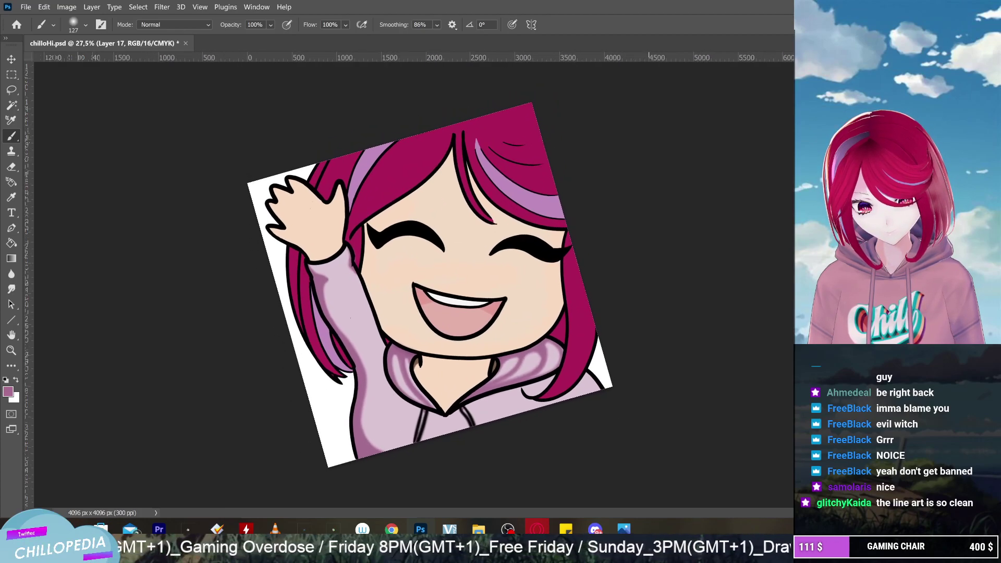
scroll(425, 289, "down", 1)
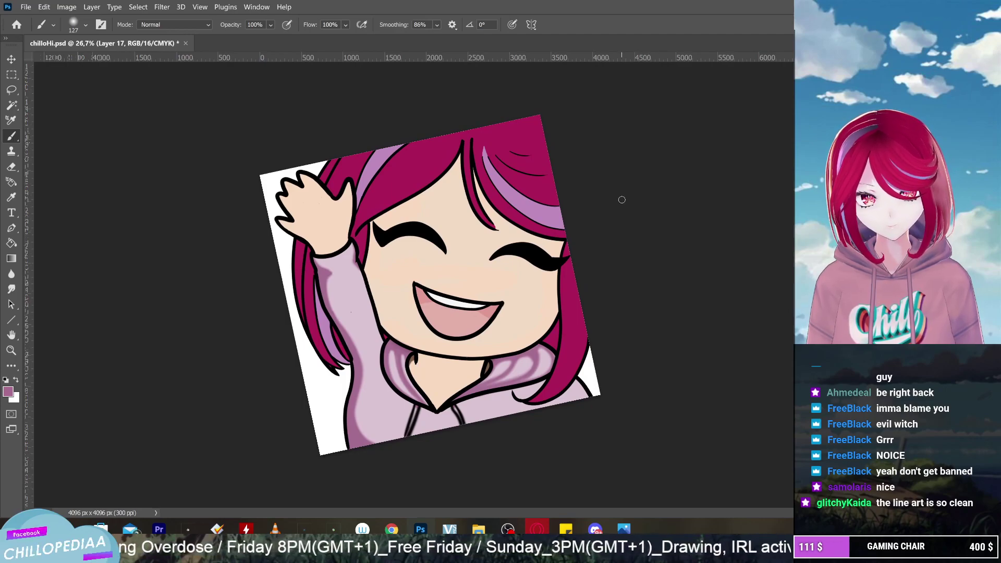
scroll(552, 412, "up", 4)
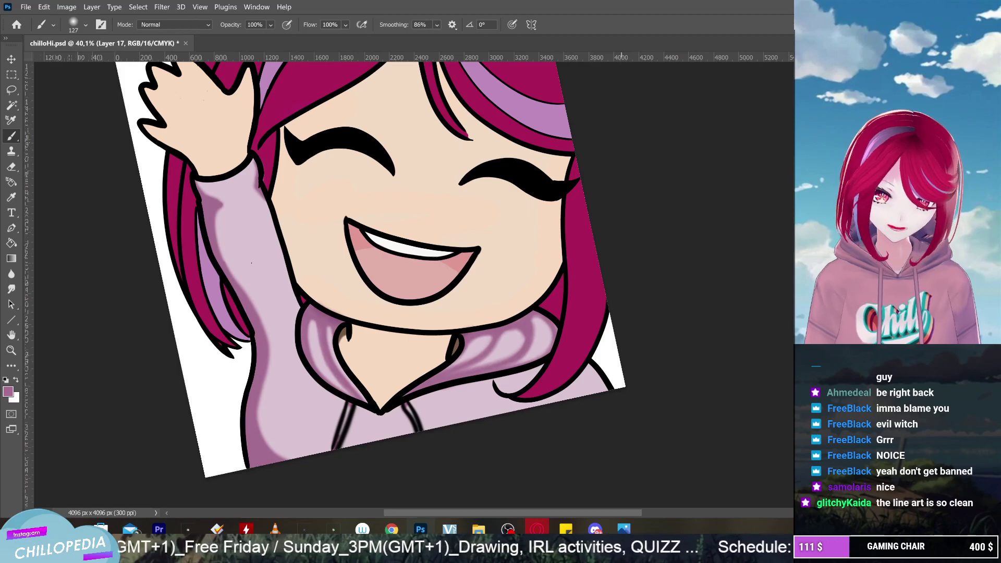
scroll(463, 495, "up", 4)
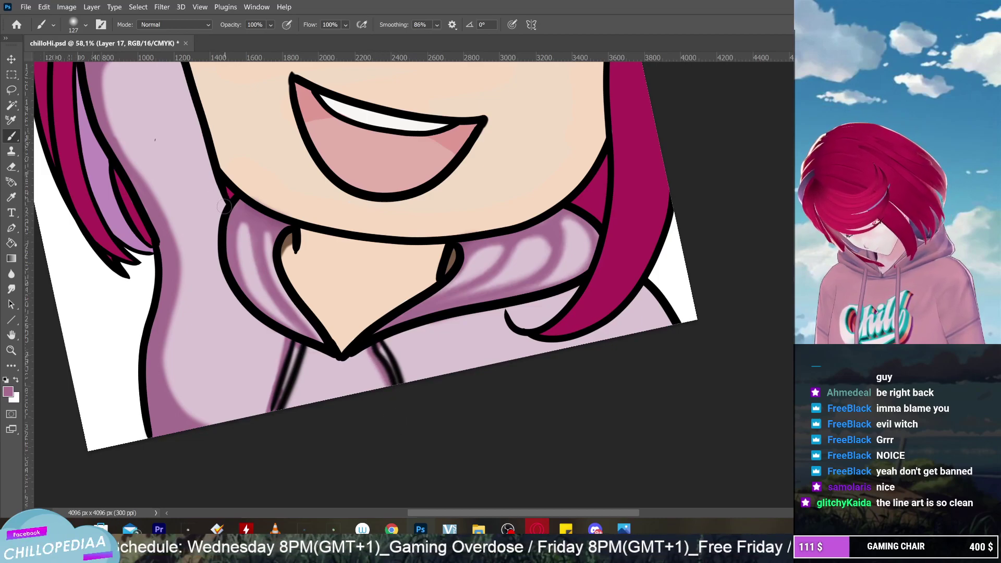
mouse_move(224, 207)
left_mouse_down()
mouse_move(219, 272)
mouse_move(236, 304)
mouse_move(268, 326)
left_mouse_up()
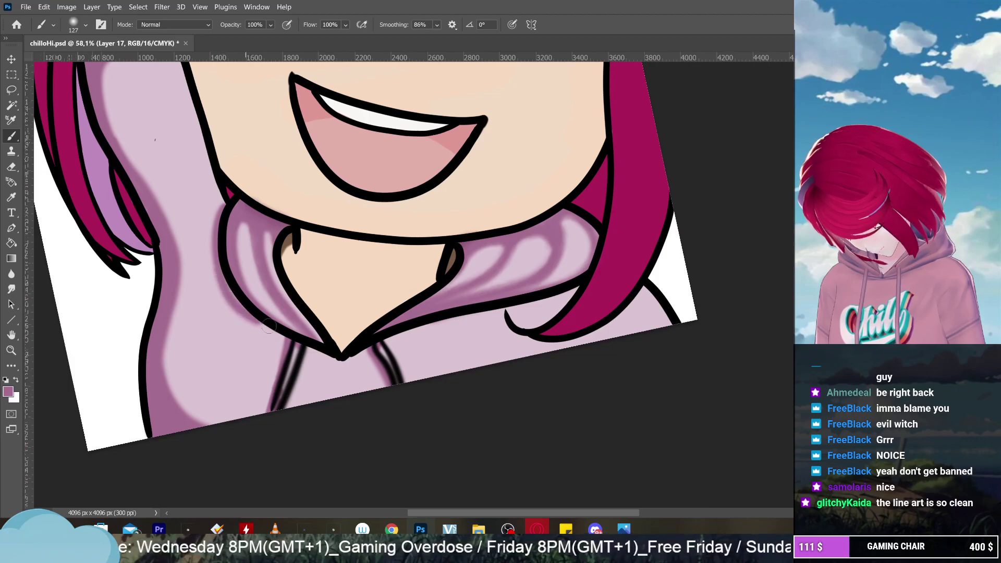
mouse_move(224, 203)
left_mouse_down()
mouse_move(218, 280)
mouse_move(242, 314)
mouse_move(274, 329)
left_mouse_up()
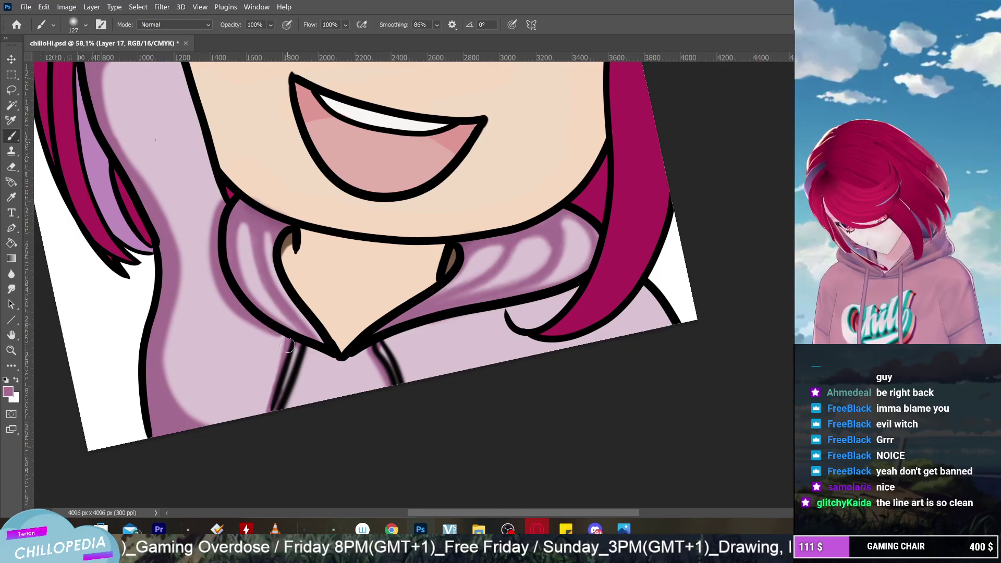
Smudge the mauve shading along the outer edge of the sleeve-side hood flap with the 59 px blender at 9% strength
left_click(11, 289)
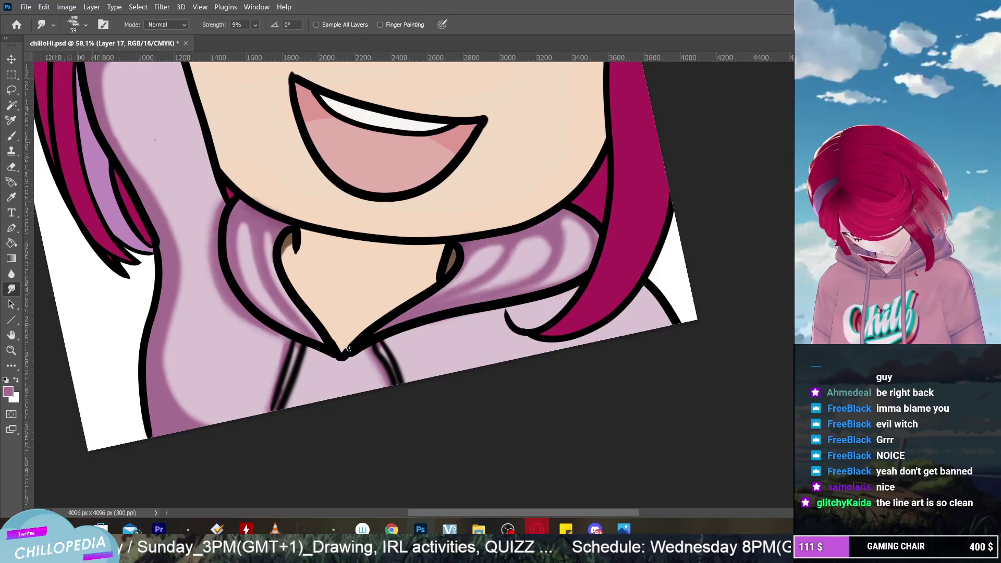
scroll(414, 285, "down", 8)
scroll(414, 285, "up", 5)
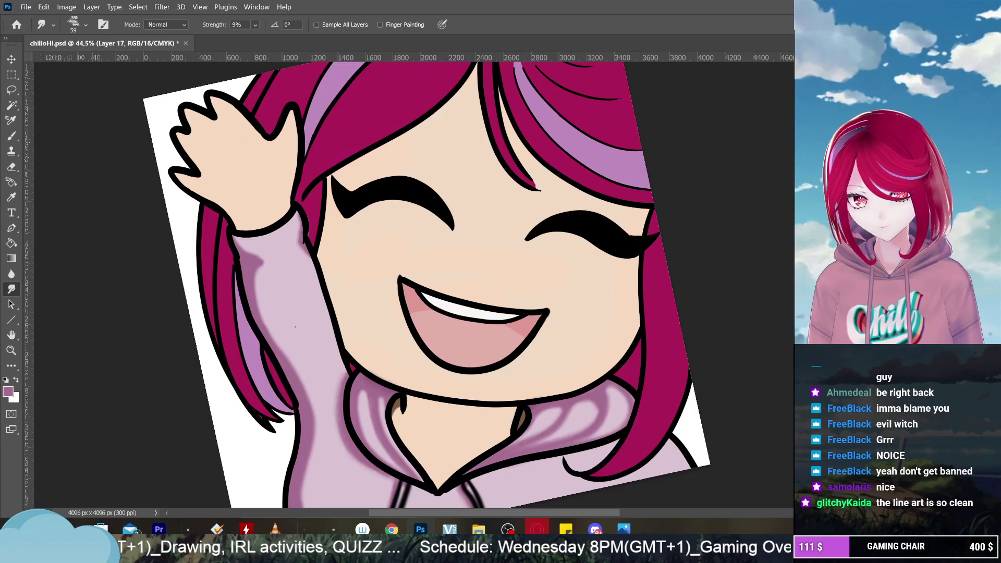
Set the brush smoothing to 44% and paint short mauve fold shadows across the raised sleeve's cuff, undoing the first trial stroke
scroll(215, 155, "up", 3)
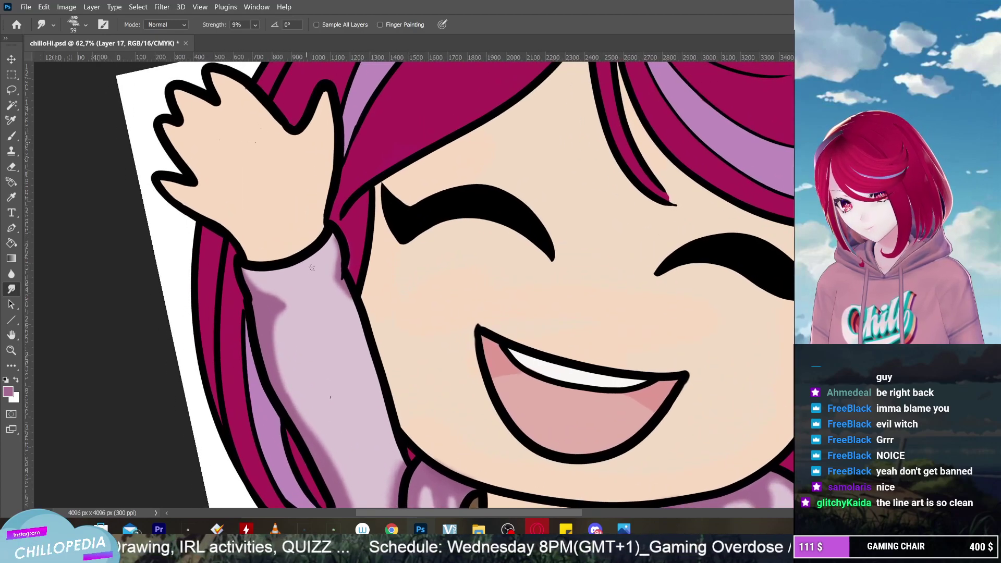
key("b")
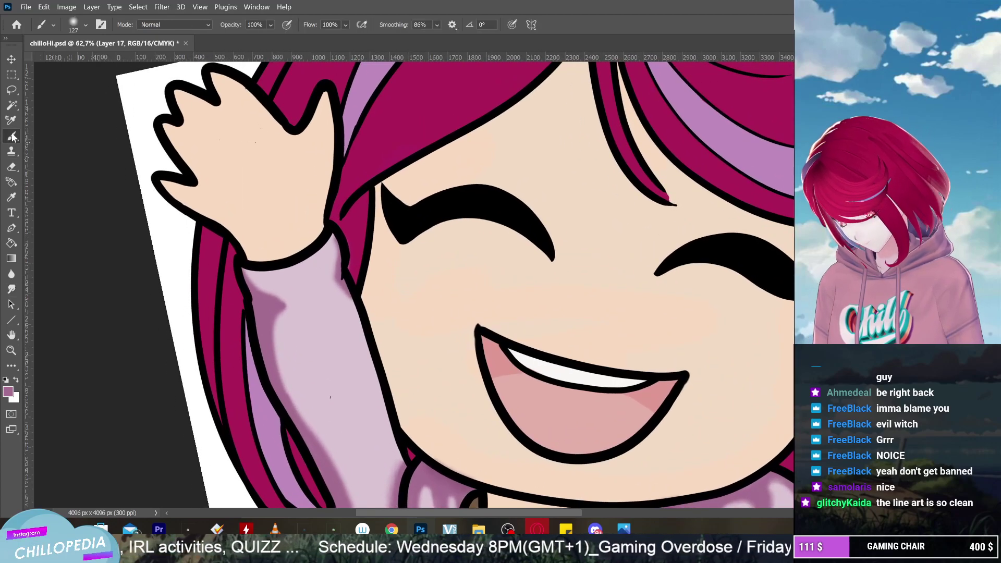
left_click_drag(319, 263, 320, 284)
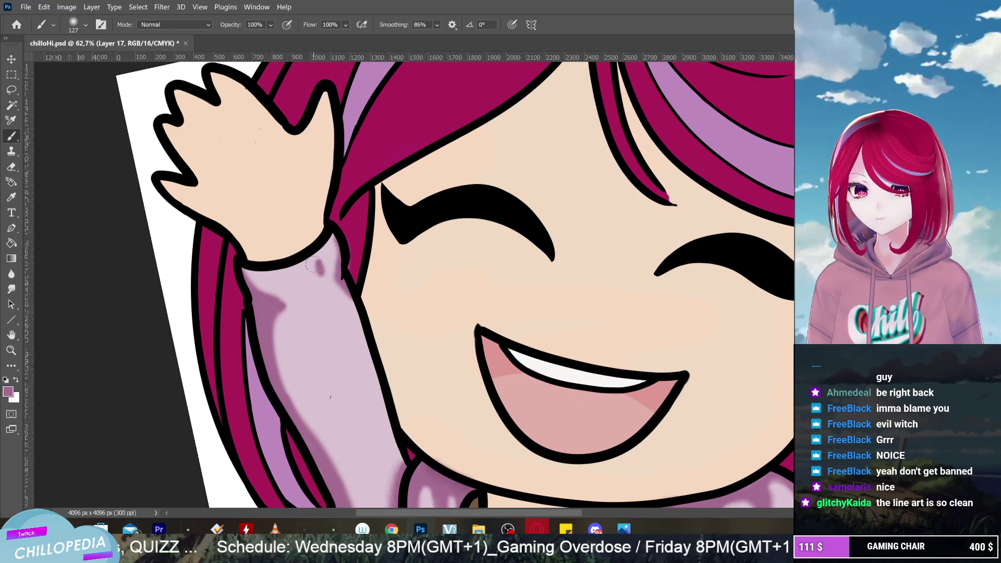
key("ctrl+z")
left_click(436, 25)
left_click_drag(461, 40, 444, 40)
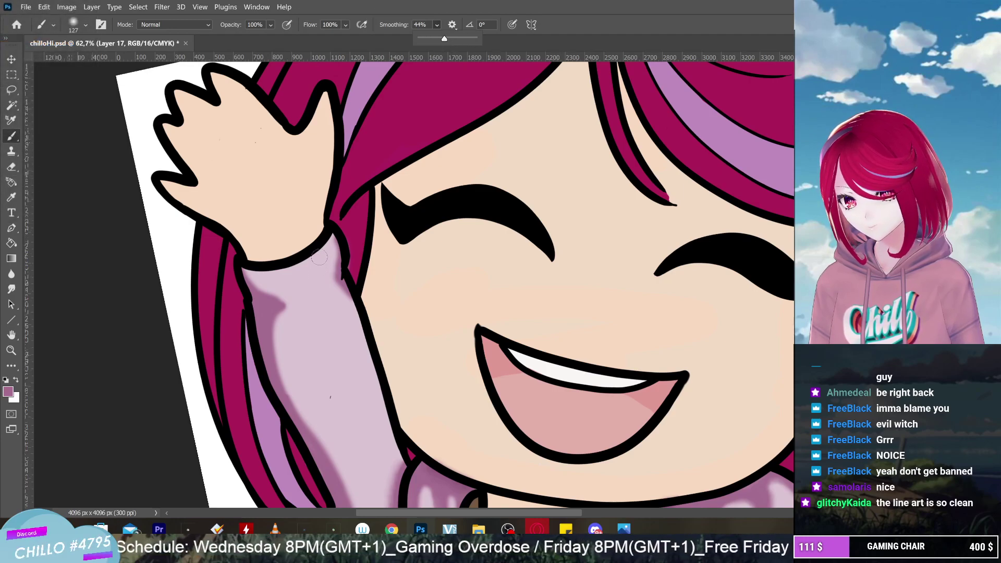
mouse_move(320, 256)
left_mouse_down()
mouse_move(306, 296)
mouse_move(265, 288)
left_mouse_up()
scroll(266, 288, "down", 6)
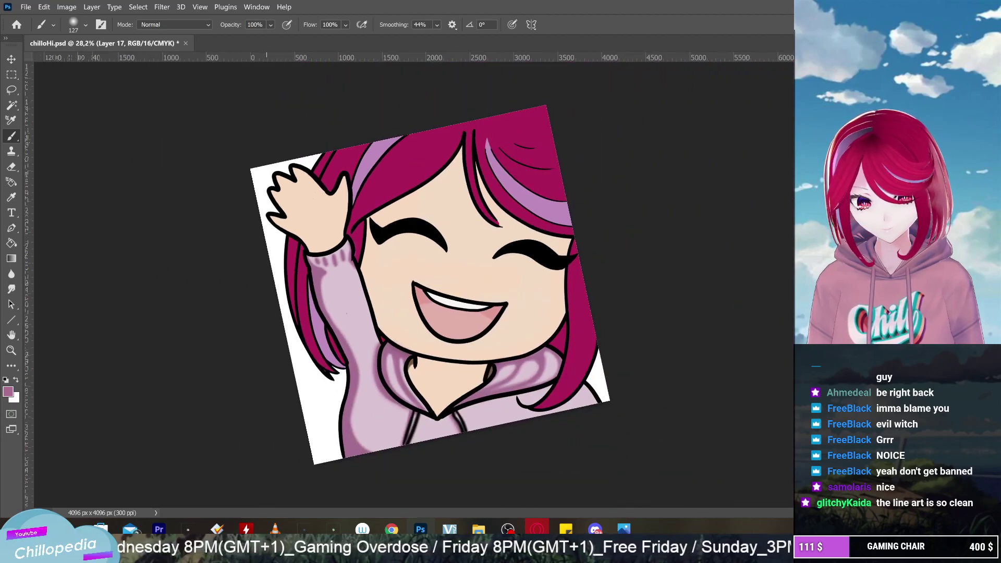
scroll(618, 402, "up", 3)
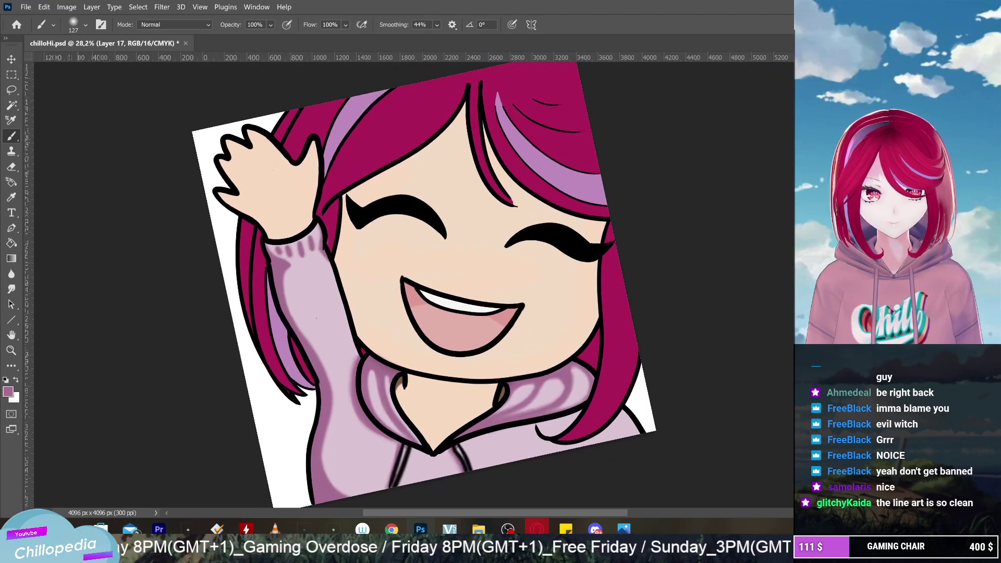
left_click_drag(556, 416, 512, 364)
scroll(512, 364, "up", 3)
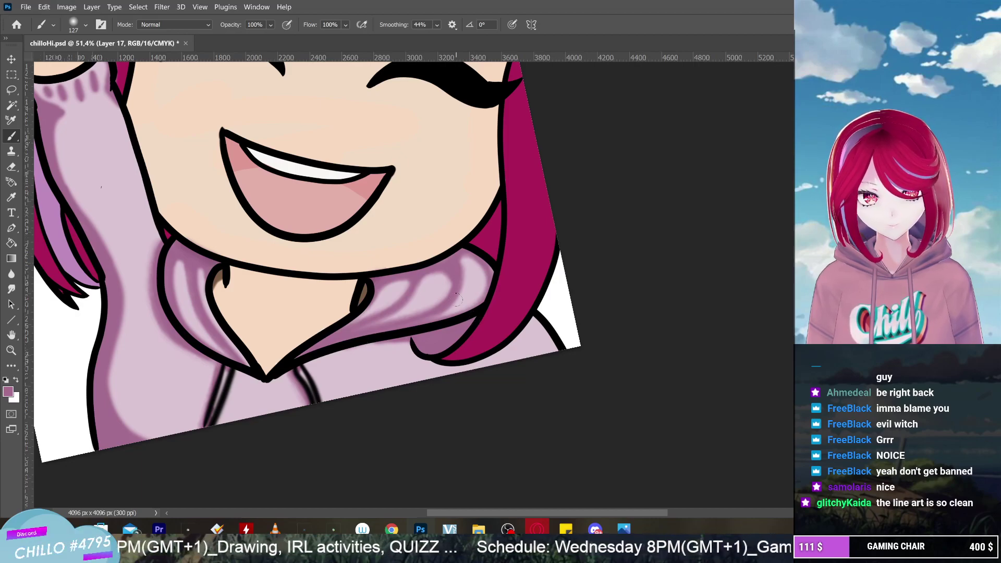
Brush short mauve fold shadows on the hoodie's shoulder beside the long hair tip, opposite the raised arm
scroll(529, 368, "down", 5)
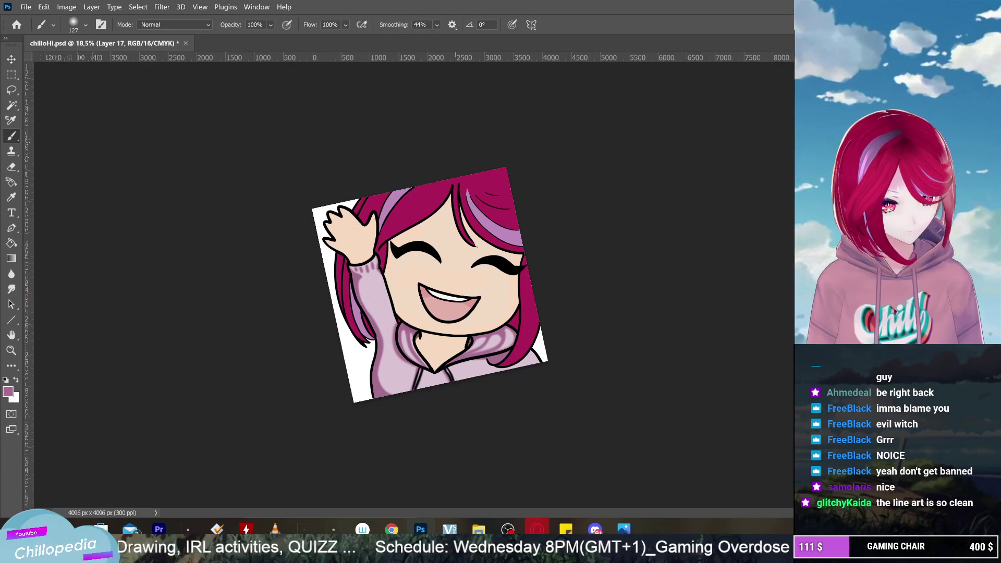
scroll(430, 284, "up", 2)
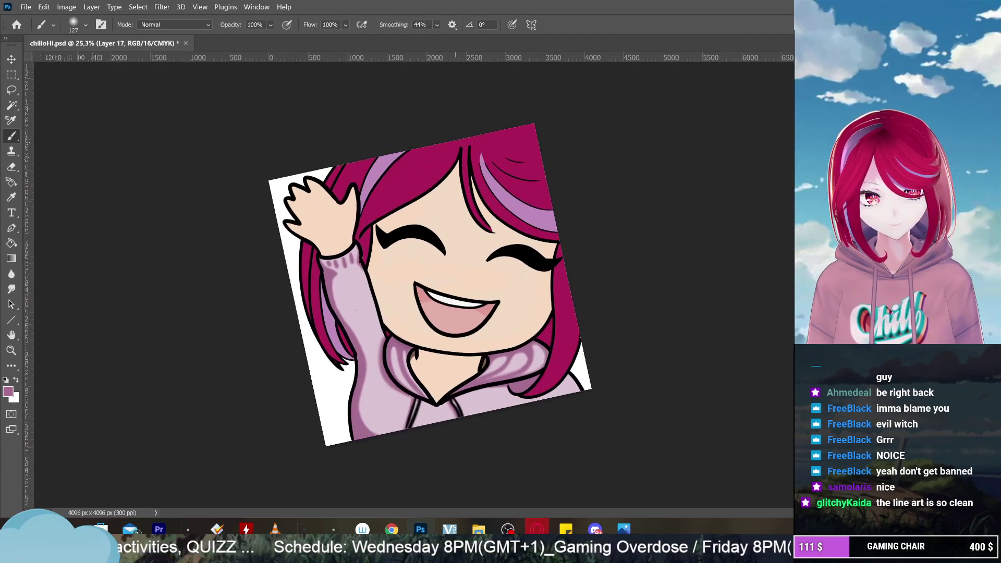
scroll(431, 291, "up", 2)
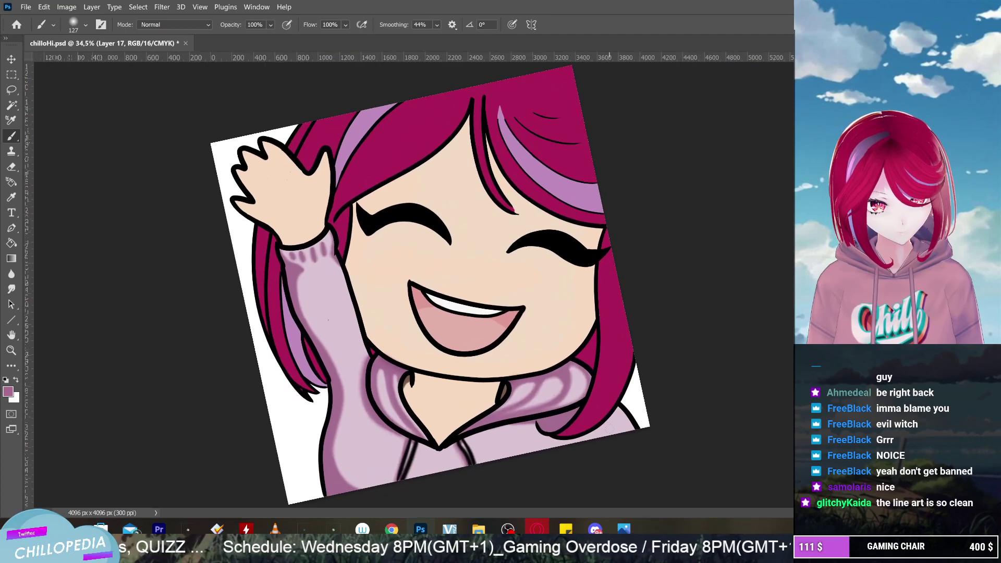
left_click_drag(607, 431, 575, 458)
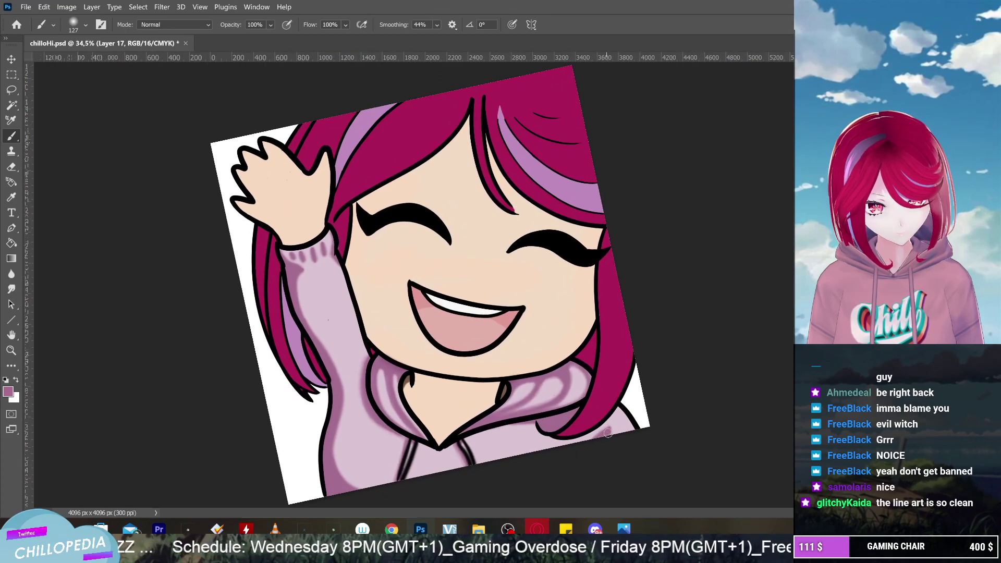
left_click_drag(605, 432, 576, 447)
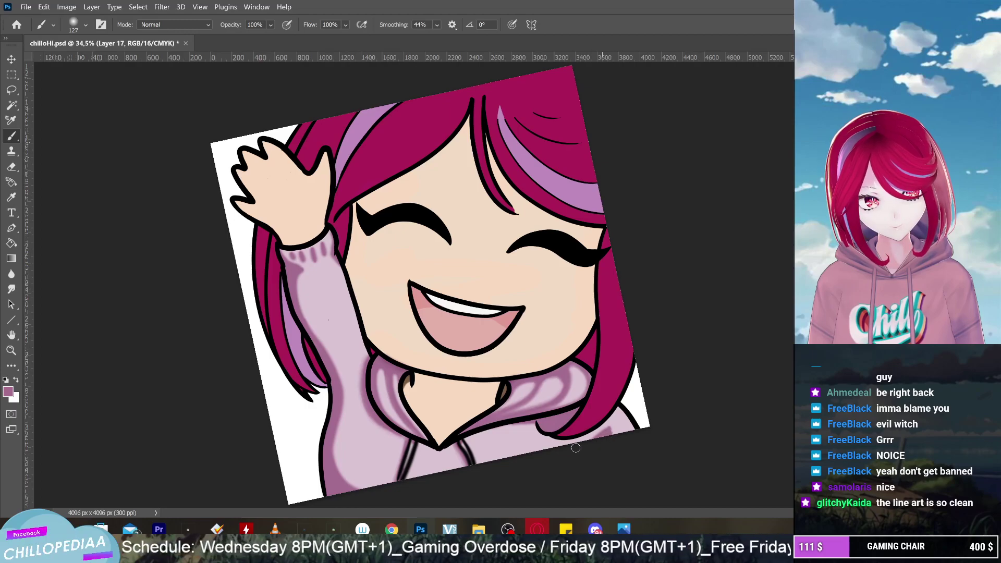
Soften the shoulder shadow with the Smudge tool at 9% strength and enlarge the blender brush to 133 px
left_click(11, 289)
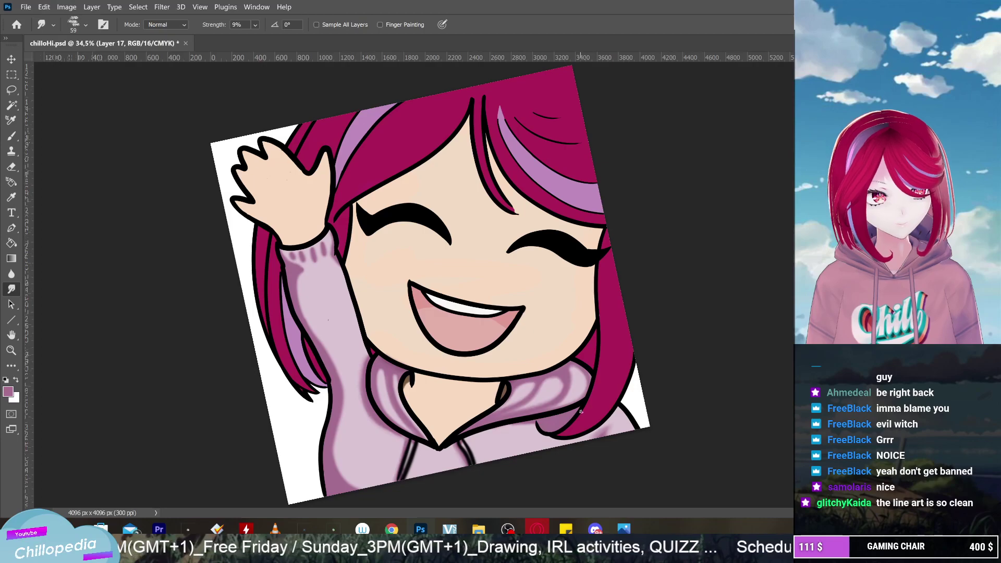
scroll(581, 412, "down", 3)
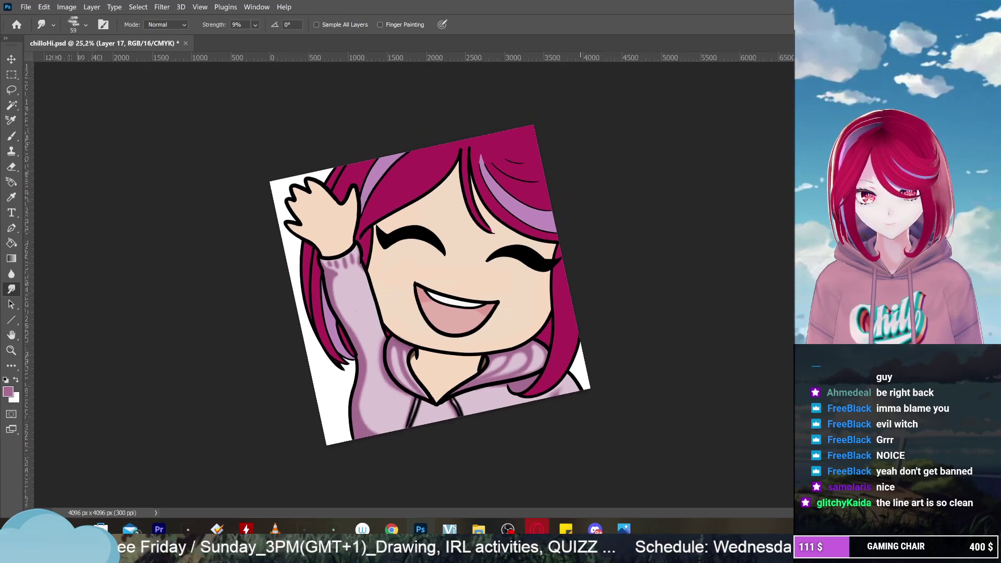
scroll(580, 412, "up", 3)
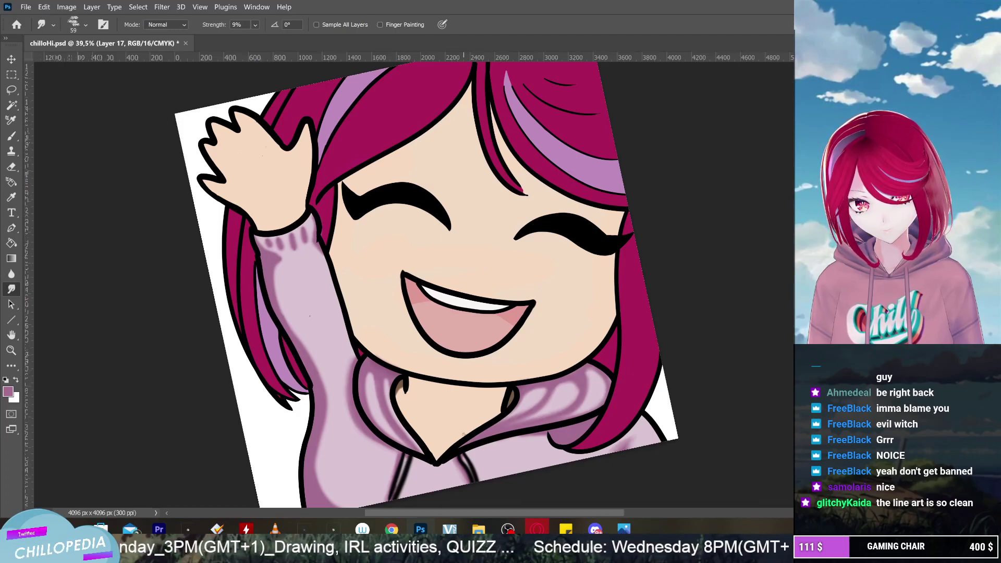
scroll(438, 309, "down", 2)
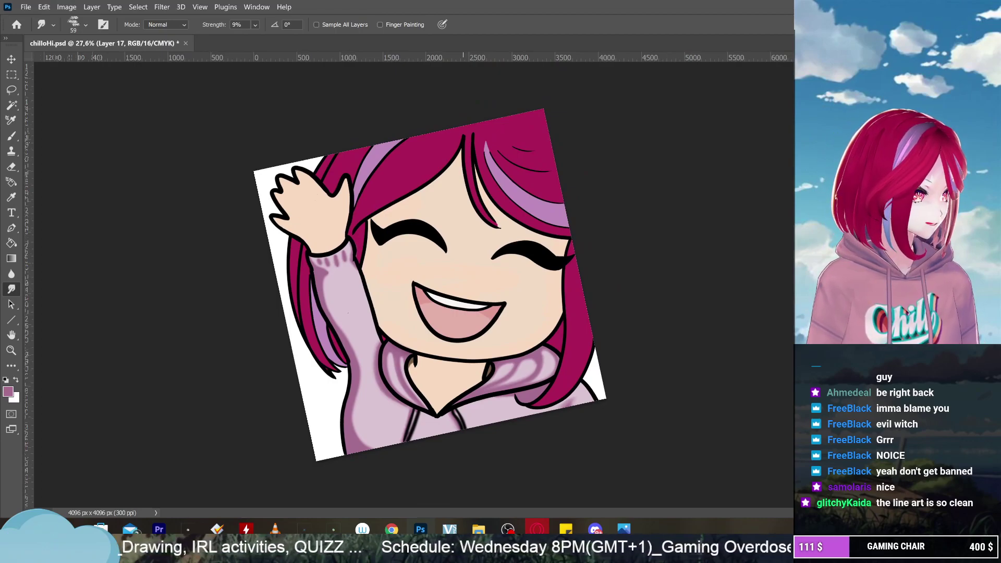
scroll(437, 282, "up", 3)
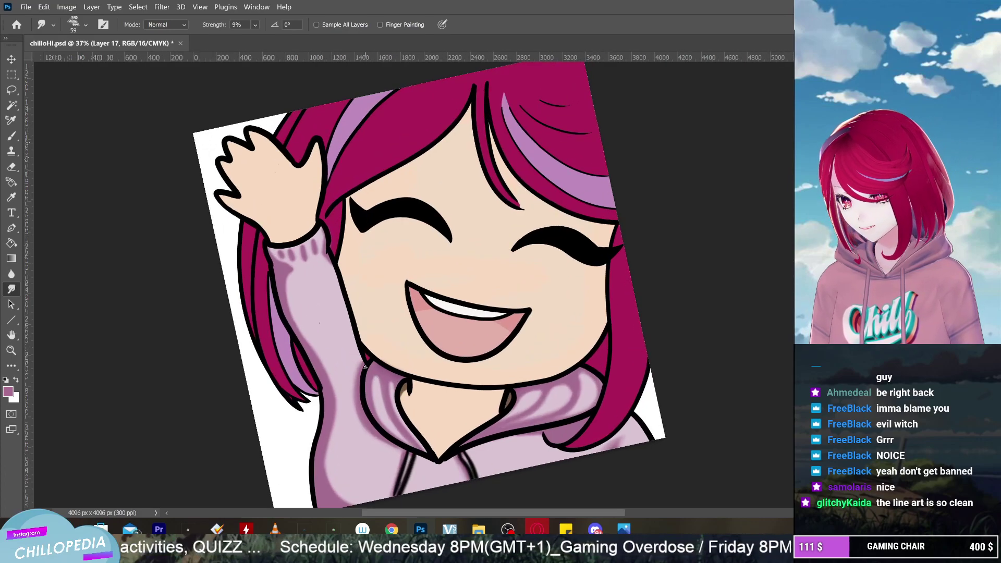
left_click(86, 24)
left_click_drag(92, 61, 110, 62)
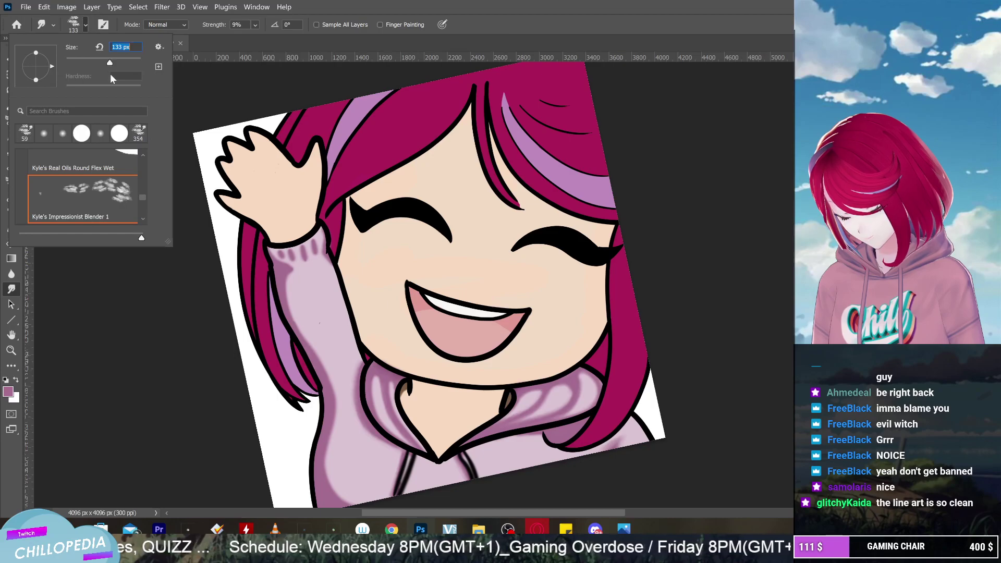
left_click(186, 371)
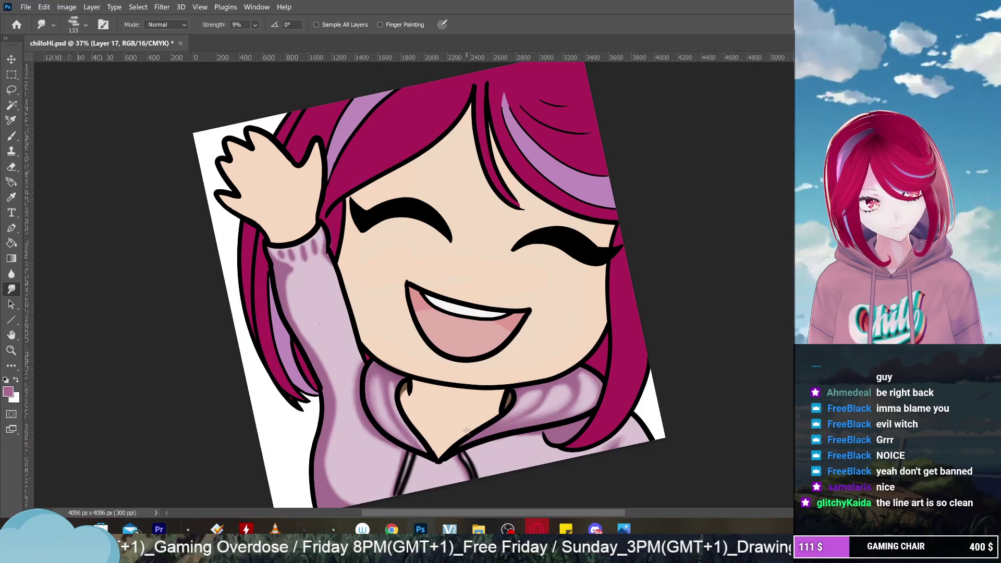
Examine the whole emote at thumbnail and larger sizes to judge the hoodie shading
key("ctrl+minus")
key("ctrl+minus")
key("ctrl+minus")
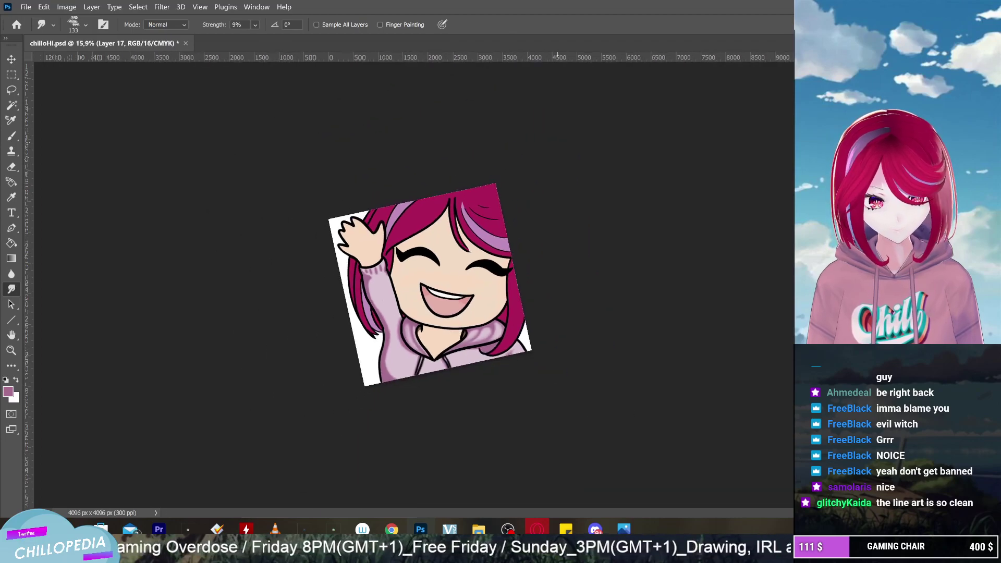
scroll(430, 285, "down", 4)
scroll(431, 284, "down", 3)
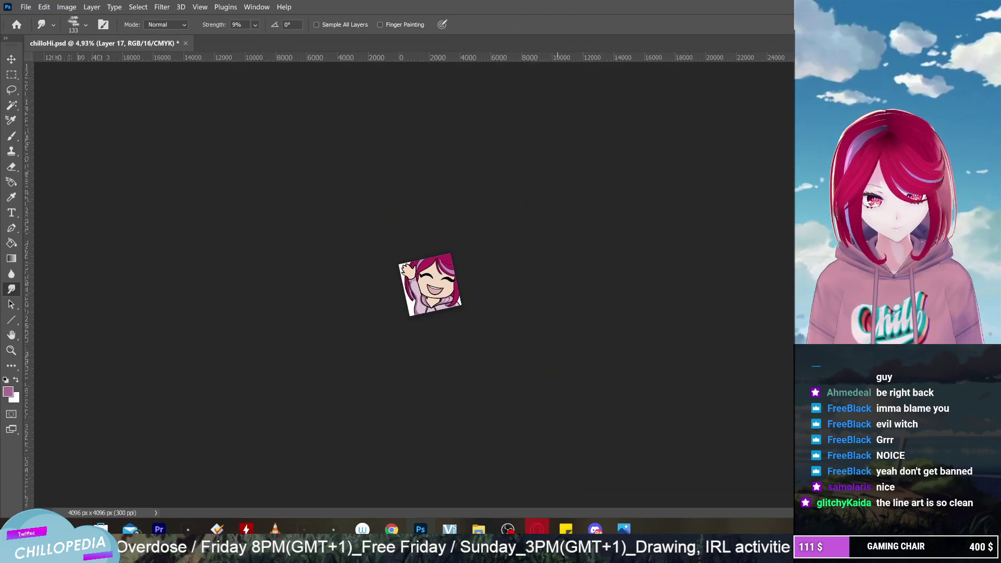
scroll(430, 285, "up", 2)
scroll(430, 284, "up", 8)
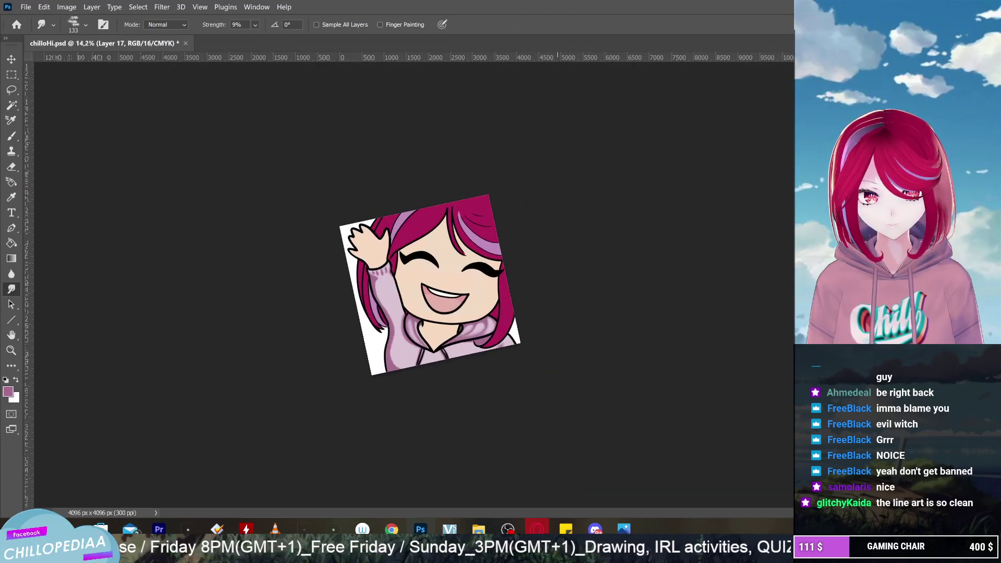
scroll(430, 285, "down", 2)
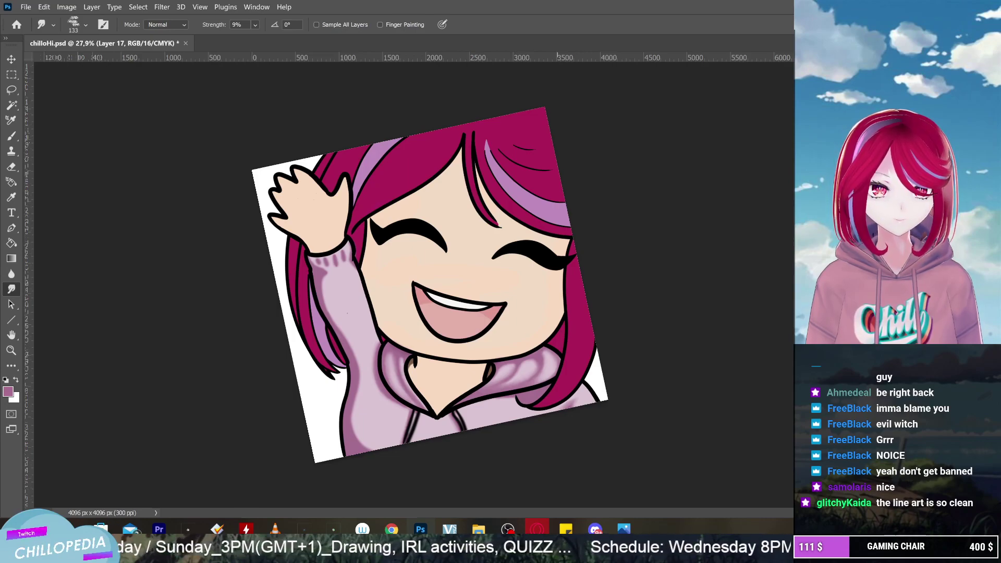
key("ctrl+plus")
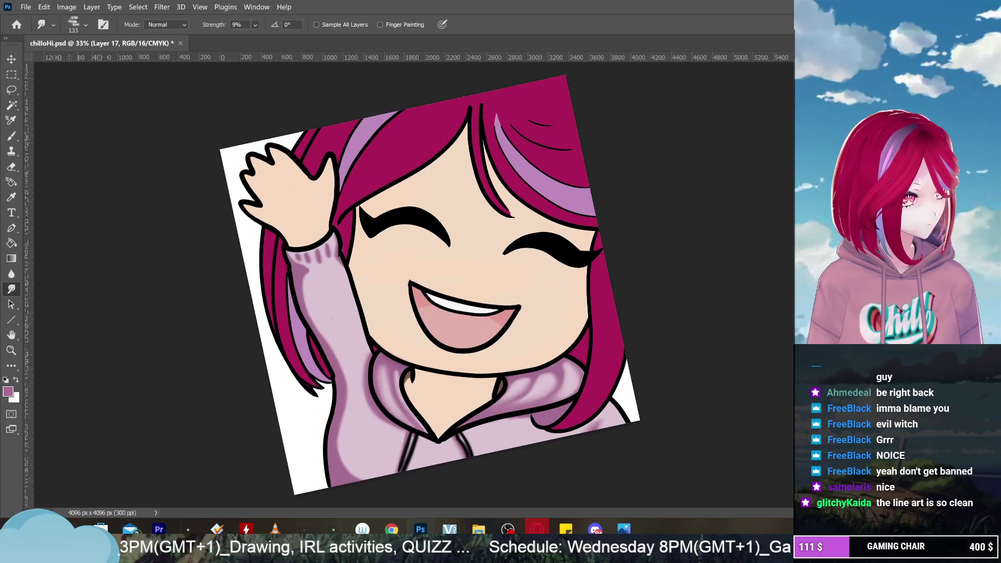
Add a new layer and set the foreground to a darker, less saturated shade of the sampled magenta hair colour
key("ctrl+shift+alt+n")
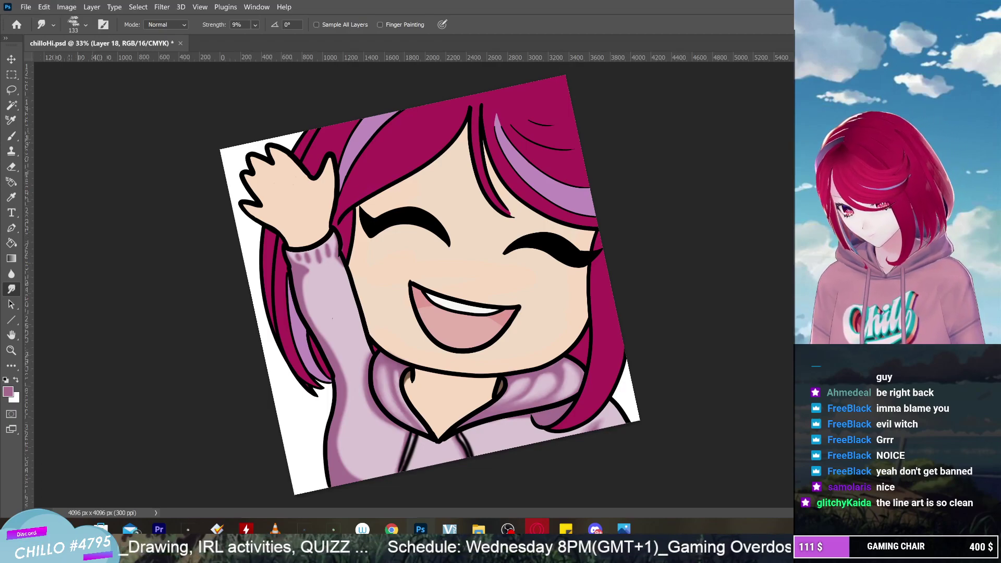
left_click(7, 392)
left_click(566, 100)
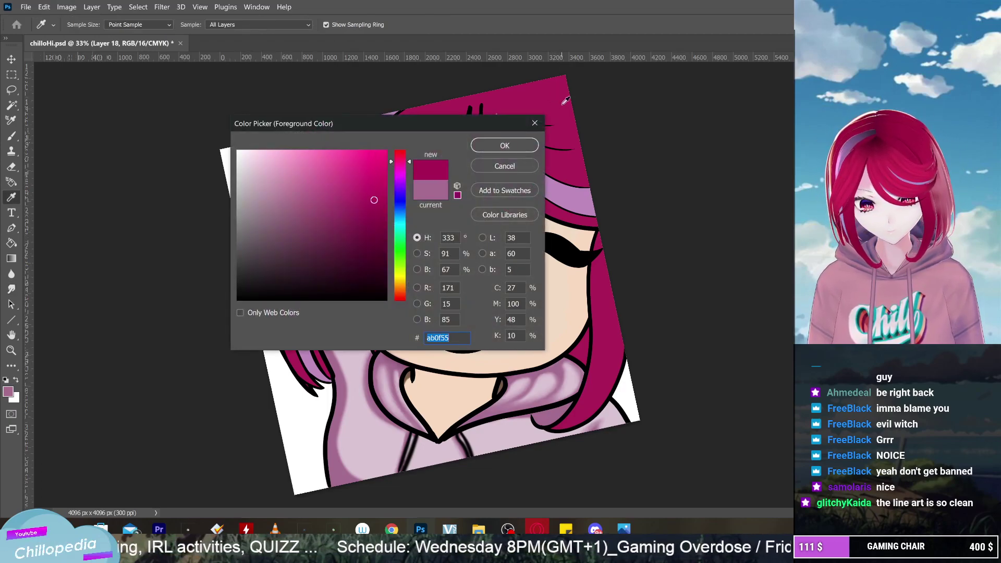
mouse_move(371, 201)
left_mouse_down()
mouse_move(340, 224)
mouse_move(362, 216)
left_mouse_up()
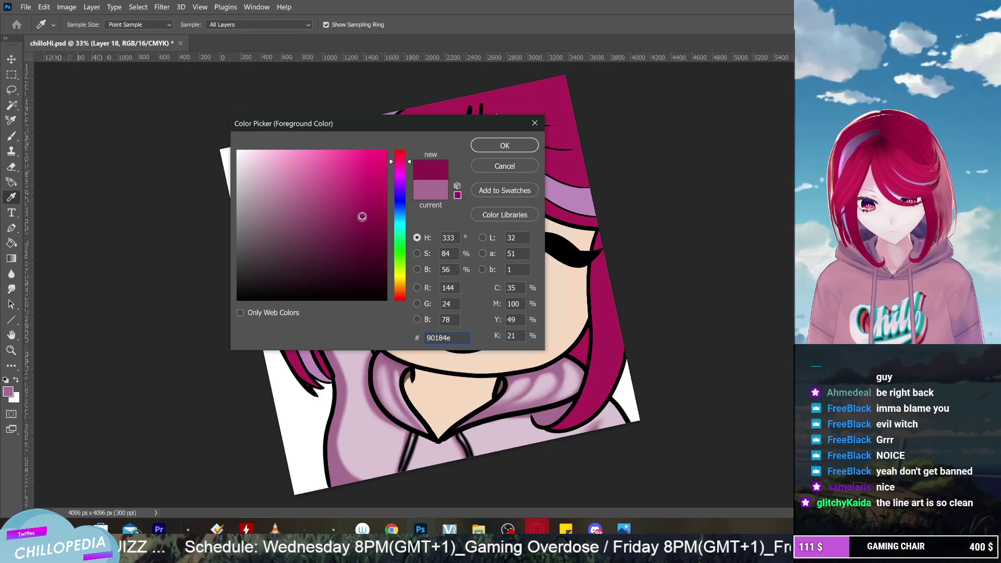
left_click(356, 222)
left_click(487, 151)
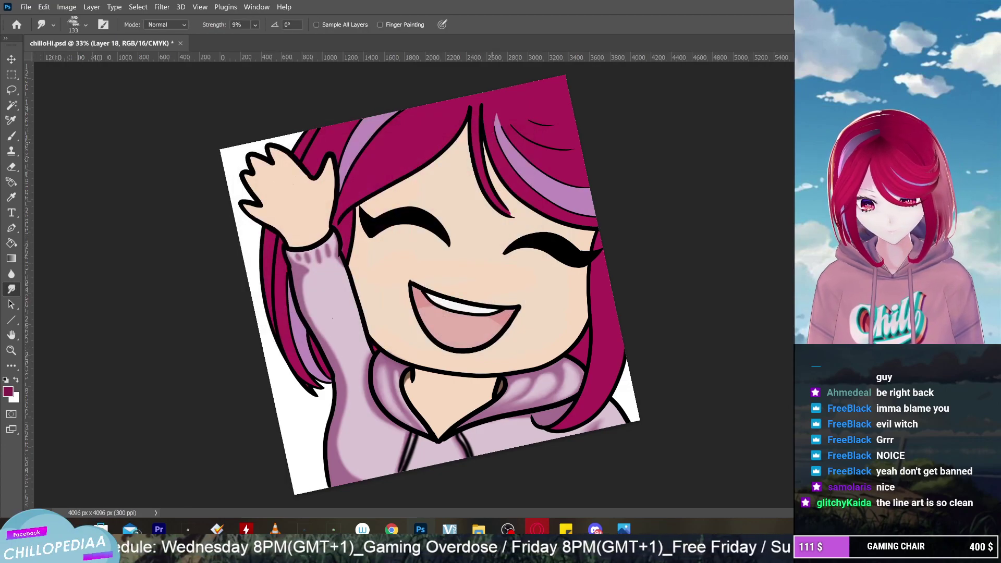
Set the brush smoothing to 66% and paint long dark magenta strand shadows along the fringe beside the lilac streak
scroll(374, 229, "up", 3)
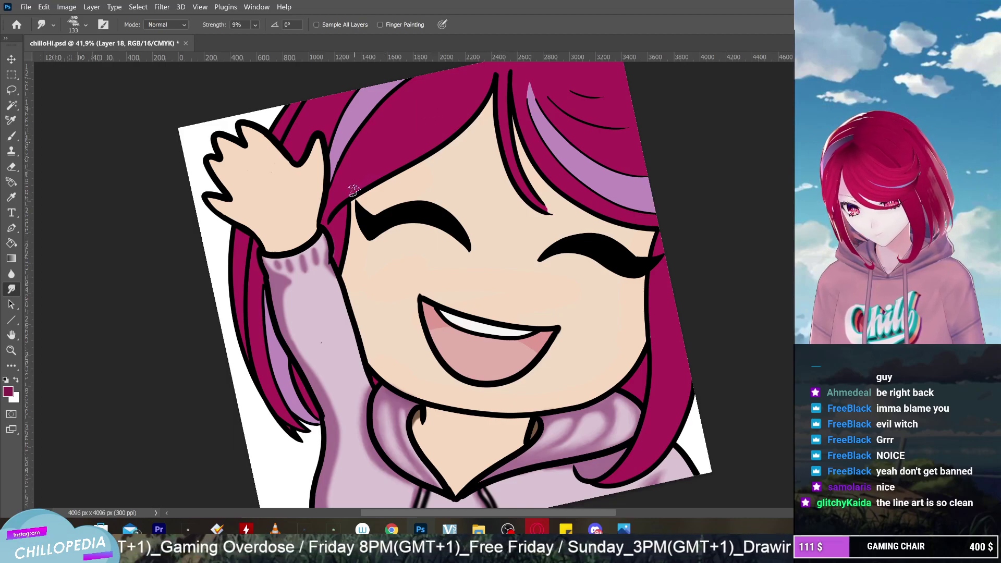
key("b")
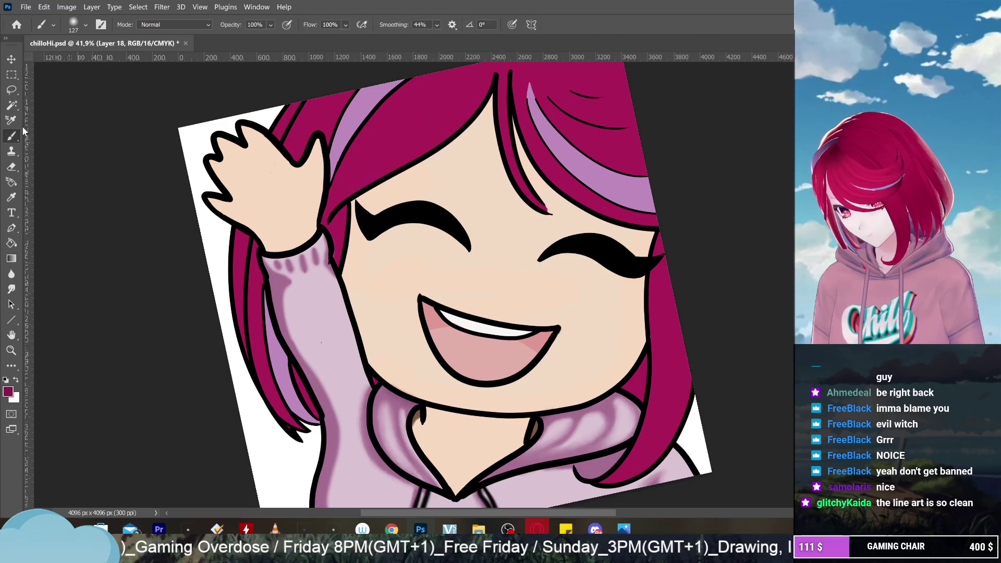
left_click(437, 25)
left_click_drag(454, 38, 467, 38)
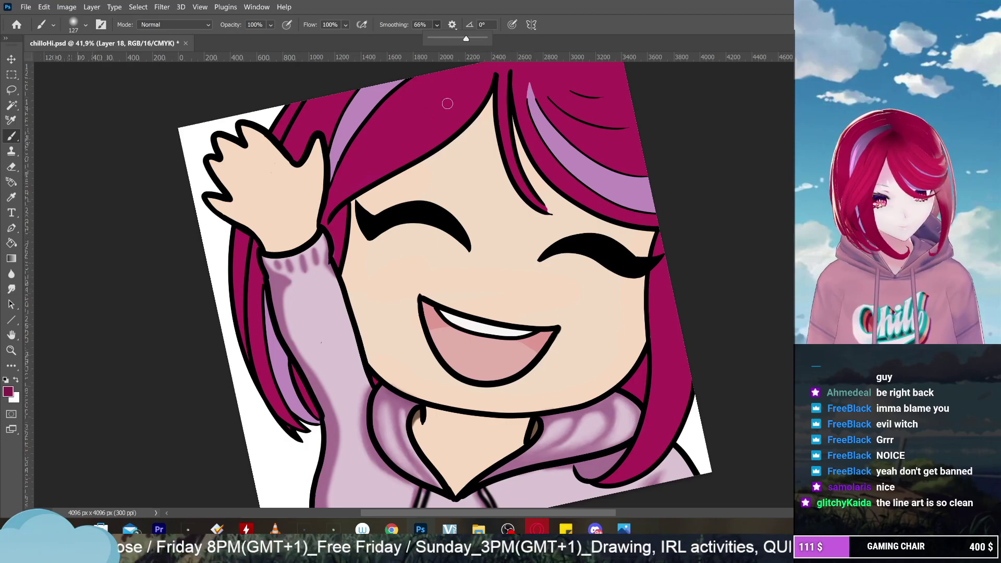
mouse_move(451, 85)
left_mouse_down()
mouse_move(408, 152)
mouse_move(335, 203)
left_mouse_up()
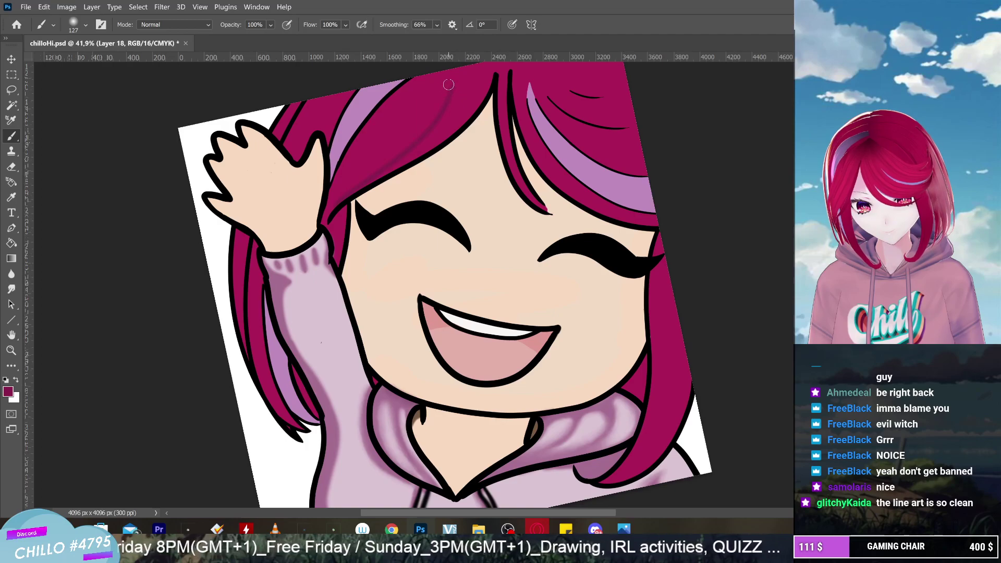
mouse_move(448, 86)
left_mouse_down()
mouse_move(407, 144)
mouse_move(337, 200)
left_mouse_up()
mouse_move(406, 96)
left_mouse_down()
mouse_move(317, 226)
mouse_move(400, 98)
mouse_move(353, 167)
mouse_move(323, 232)
left_mouse_up()
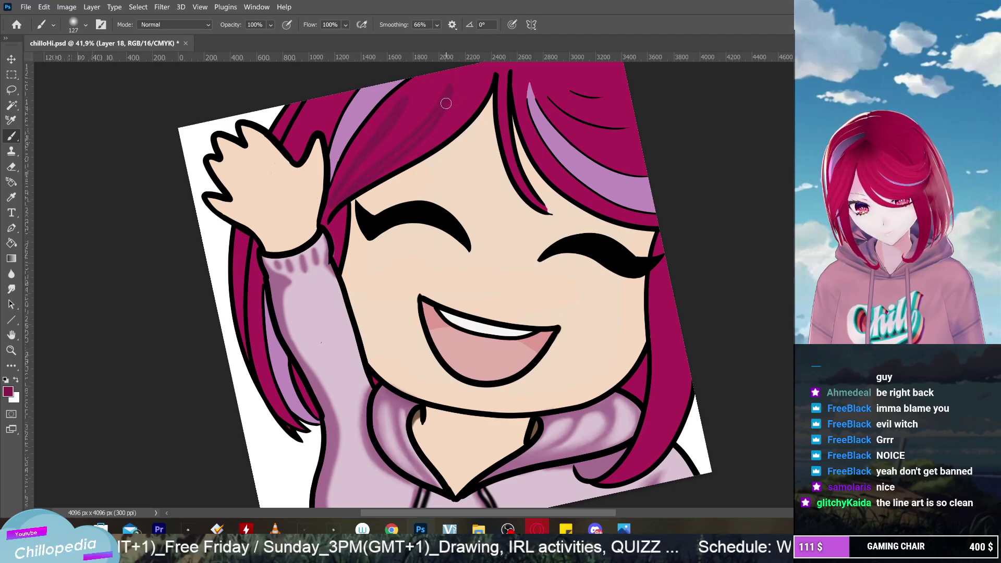
scroll(407, 65, "up", 4)
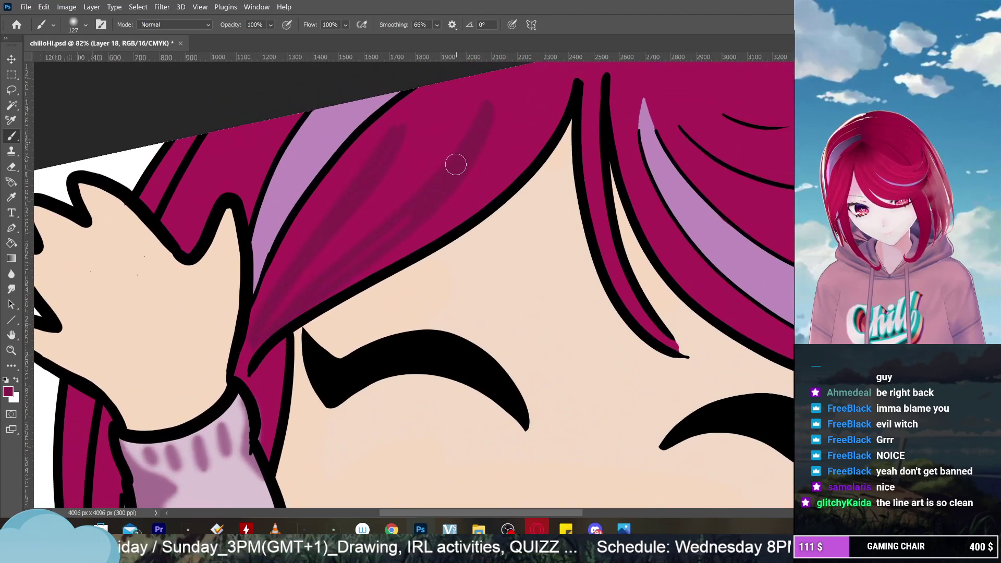
mouse_move(455, 163)
left_mouse_down()
mouse_move(401, 227)
mouse_move(356, 255)
mouse_move(420, 201)
mouse_move(293, 313)
mouse_move(341, 272)
mouse_move(276, 315)
mouse_move(397, 124)
mouse_move(338, 219)
mouse_move(396, 131)
mouse_move(359, 193)
mouse_move(261, 312)
mouse_move(238, 358)
left_mouse_up()
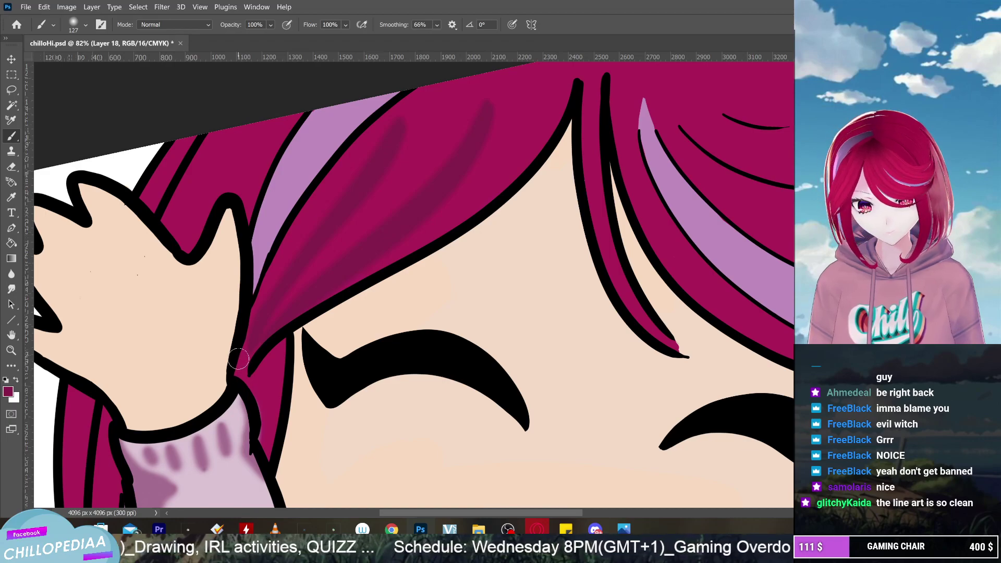
Paint dark magenta shadows on the hair behind the raised hand and along the long strands beside the sleeve
scroll(238, 358, "down", 5)
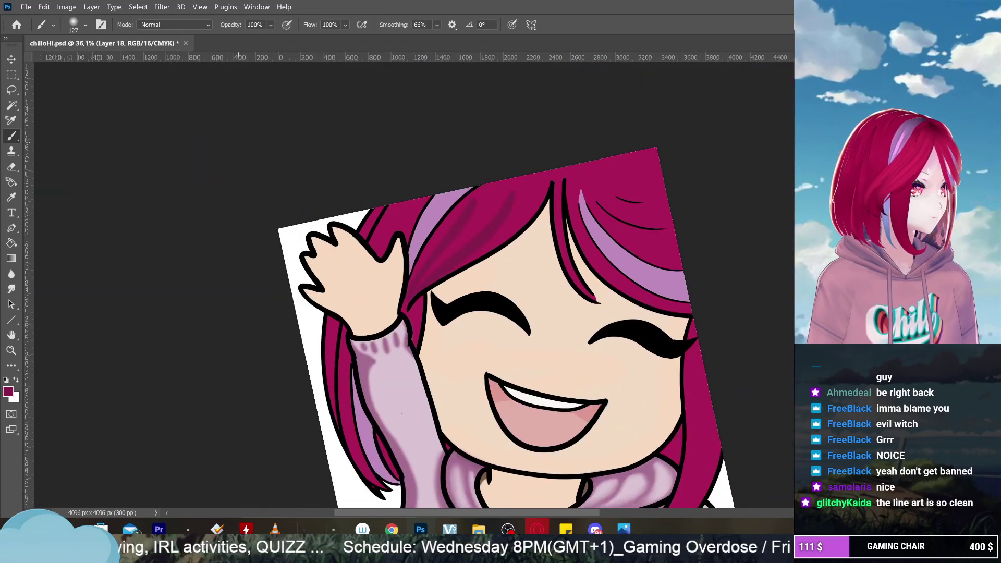
scroll(493, 228, "up", 1)
scroll(417, 279, "up", 1)
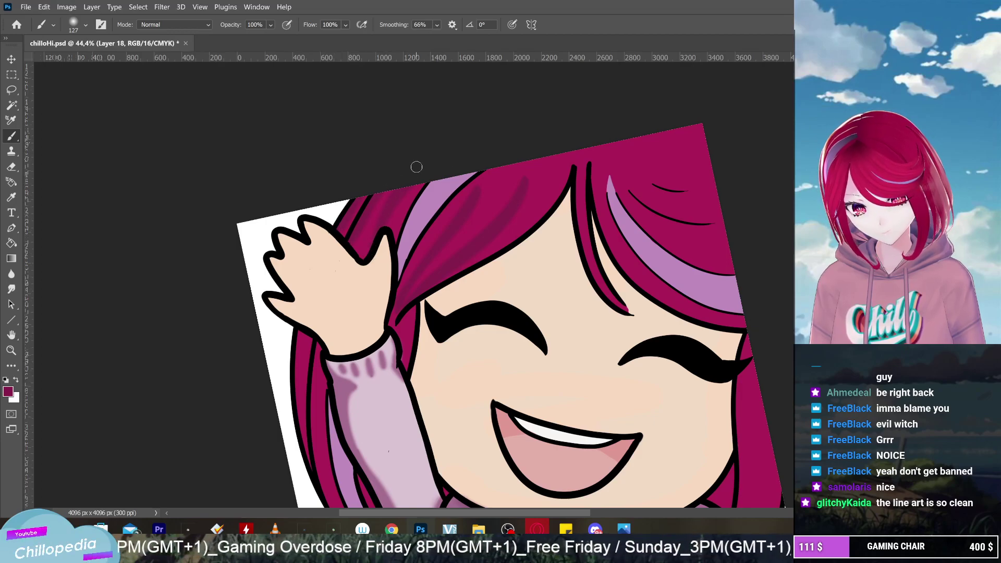
key("ctrl+0")
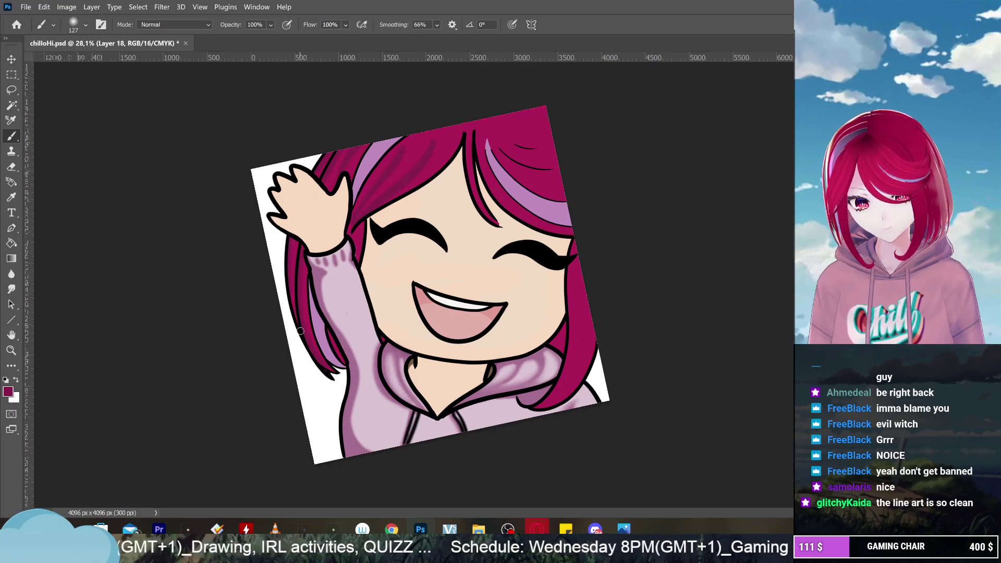
Shade the hair tucked between the cheek and the hood in dark magenta, and check the whole emote at different rotations
scroll(301, 330, "down", 2)
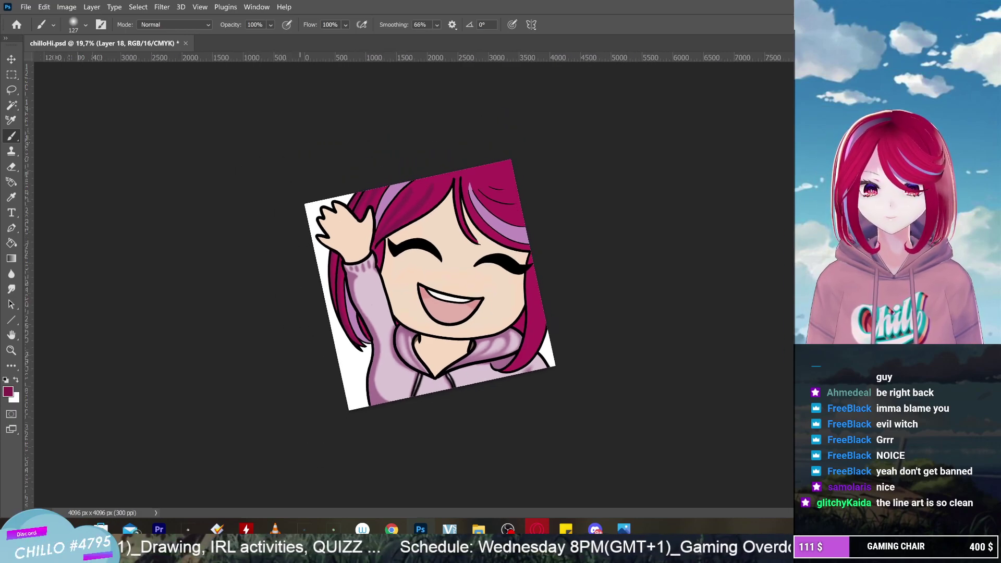
scroll(417, 285, "up", 4)
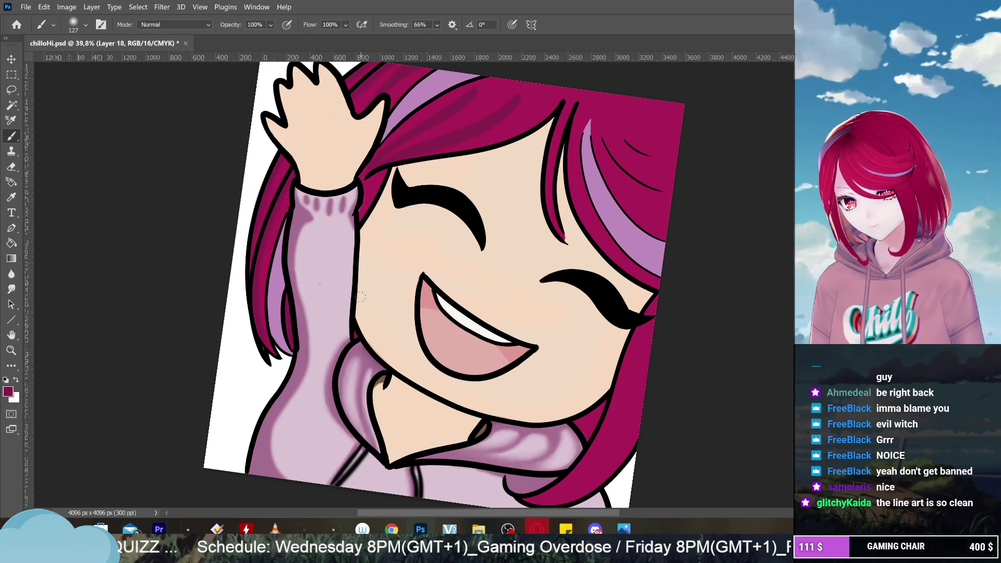
scroll(361, 297, "down", 2)
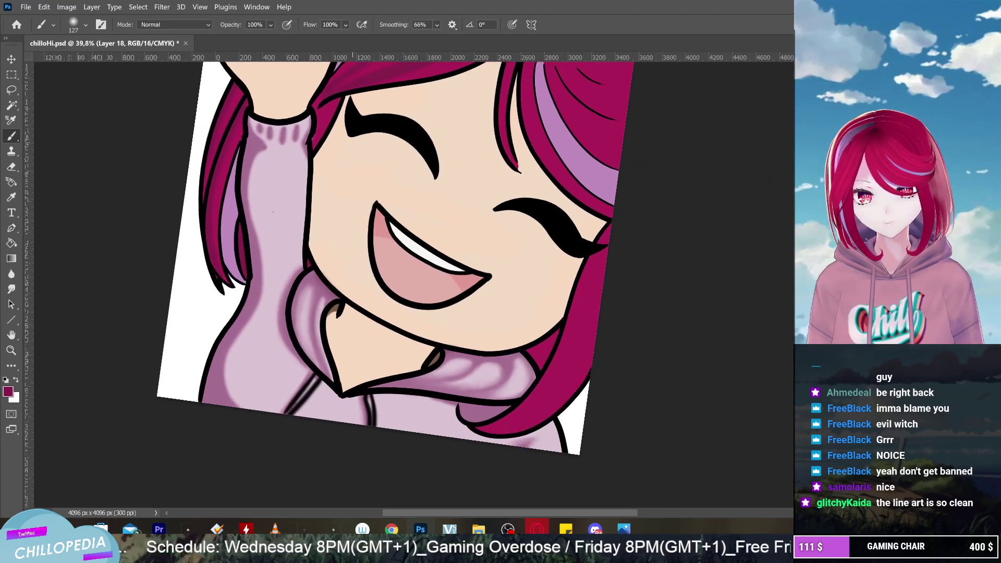
scroll(361, 297, "up", 3)
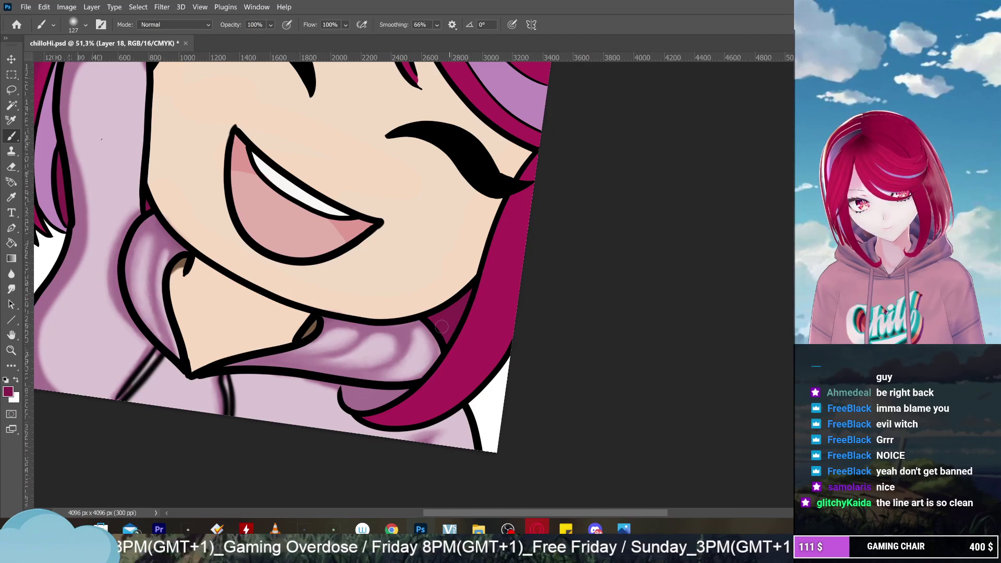
scroll(447, 275, "down", 5)
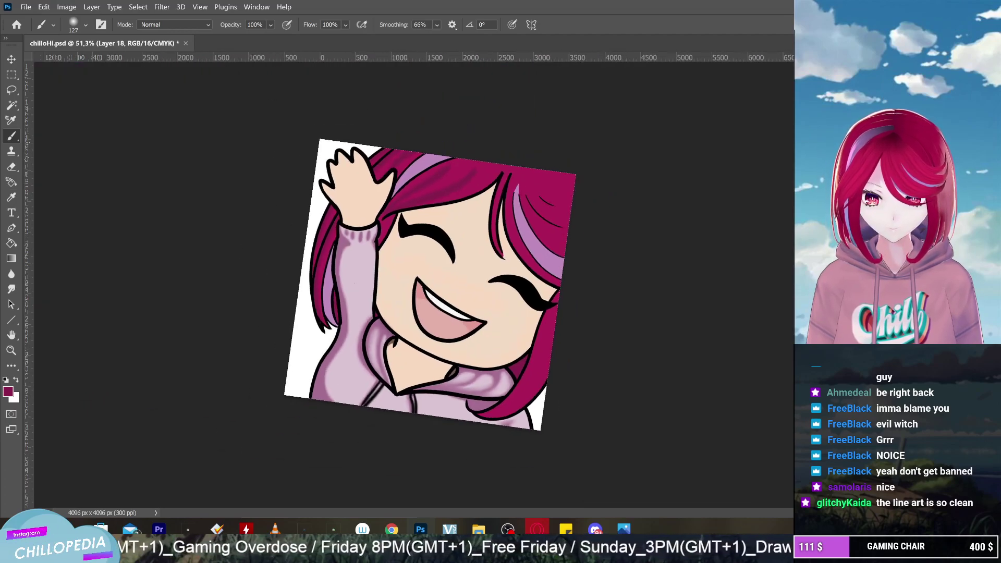
scroll(446, 275, "down", 1)
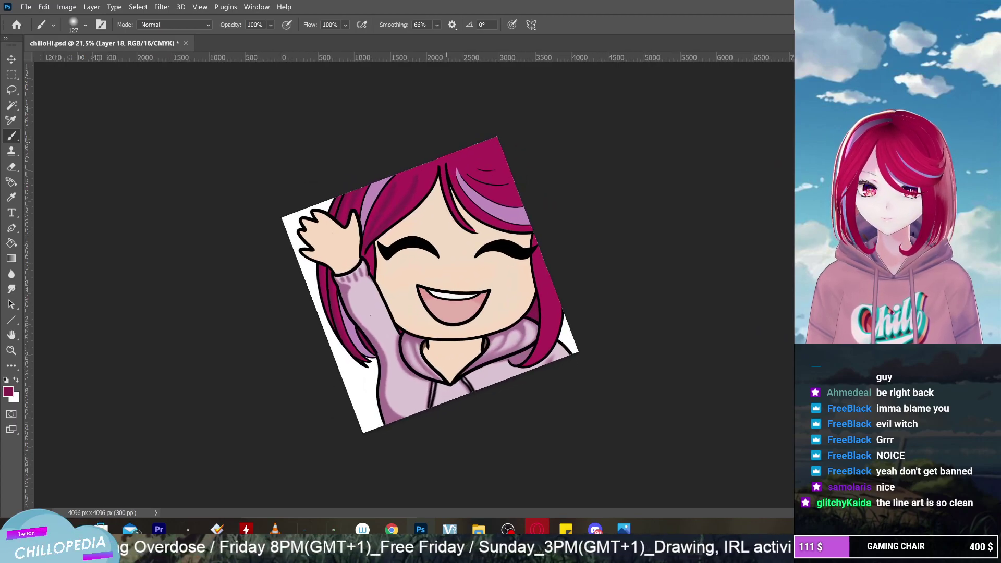
scroll(446, 275, "up", 1)
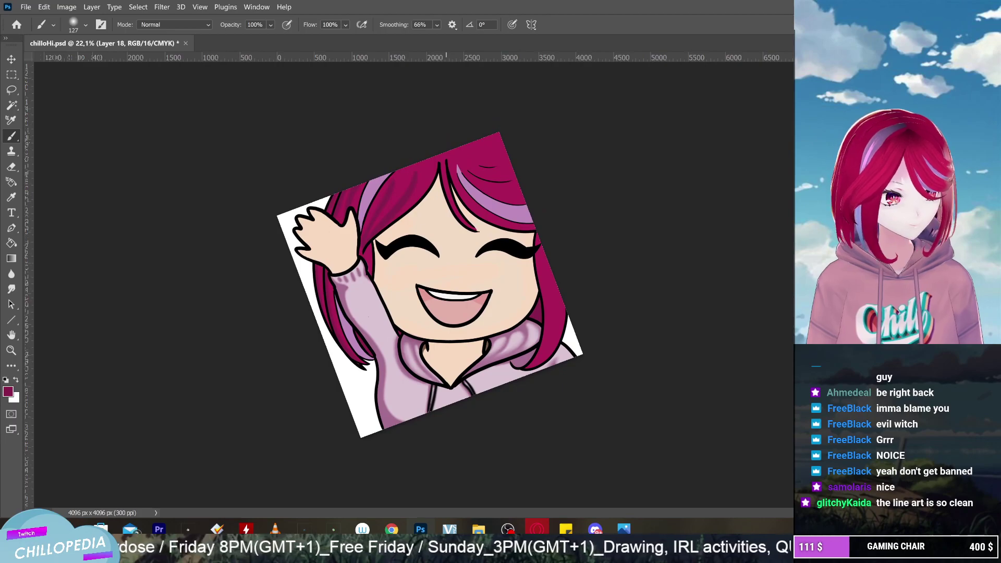
key("r")
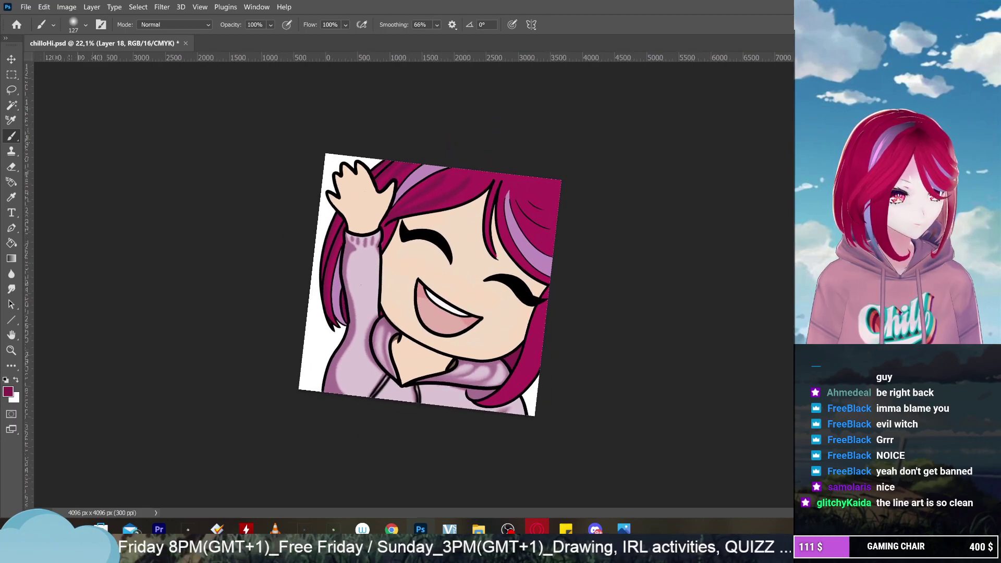
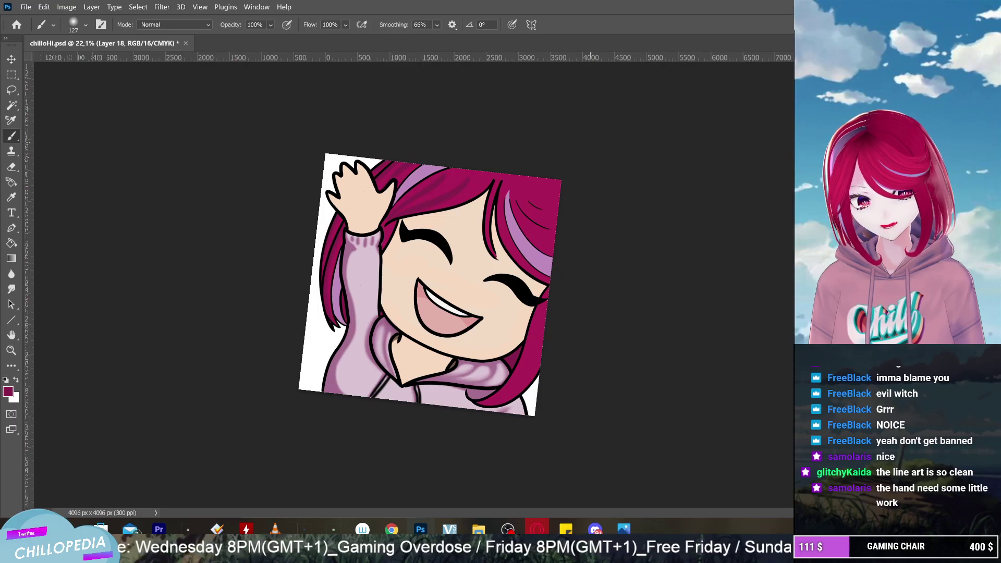
Sample the face's skin colour and set the foreground to a darker, more saturated tan, d0ad8d
scroll(417, 282, "up", 5)
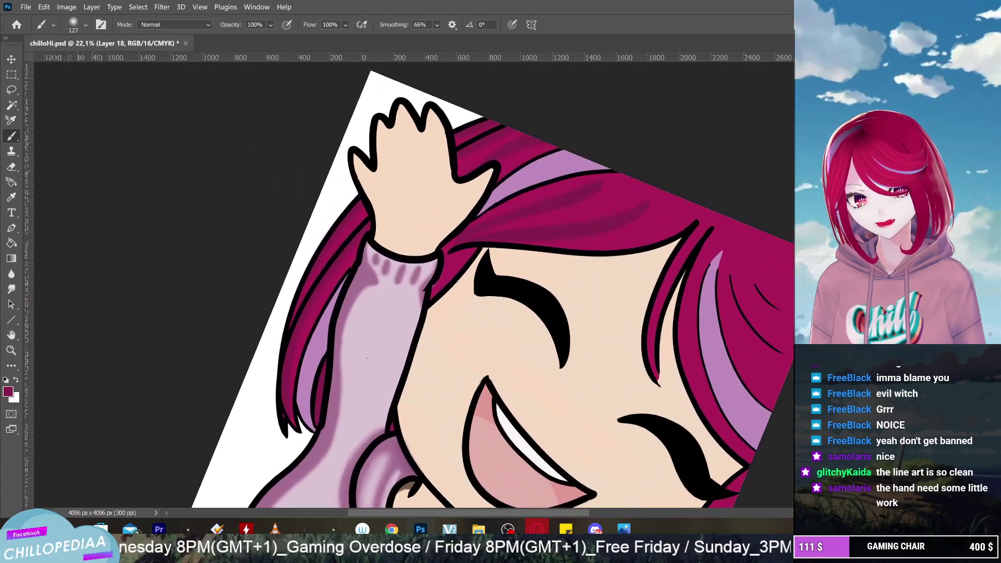
scroll(417, 282, "down", 2)
scroll(498, 329, "down", 5)
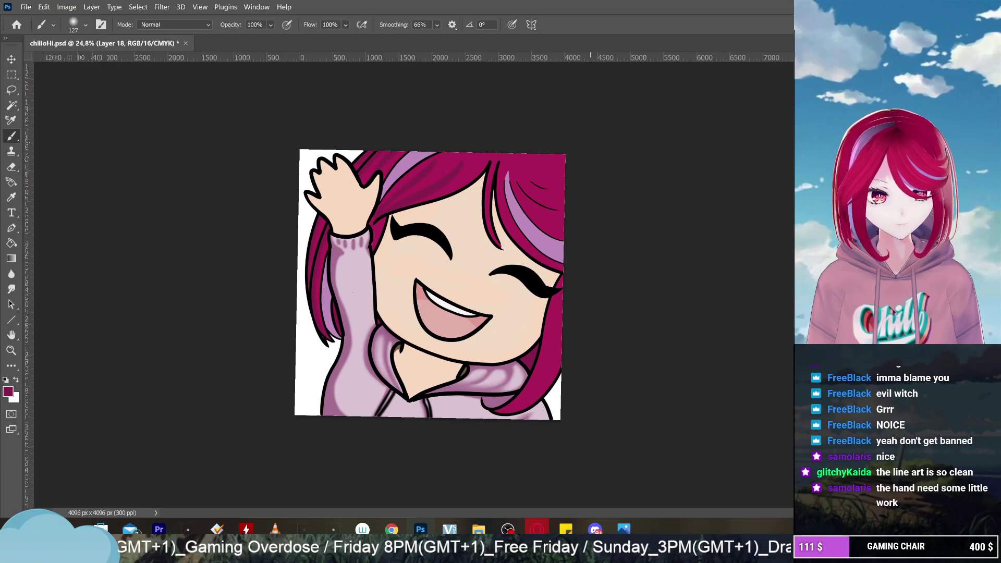
scroll(427, 284, "up", 2)
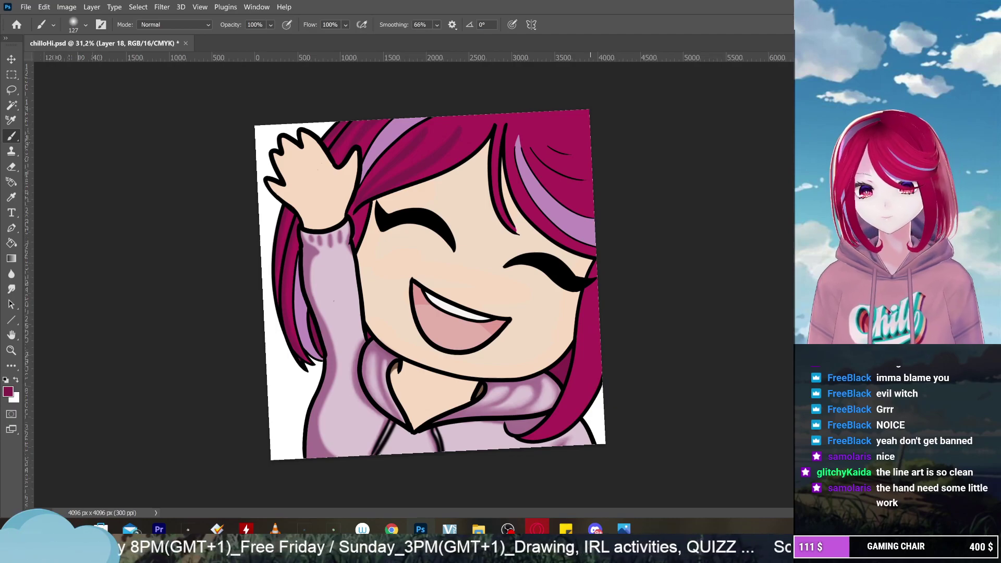
left_click(9, 392)
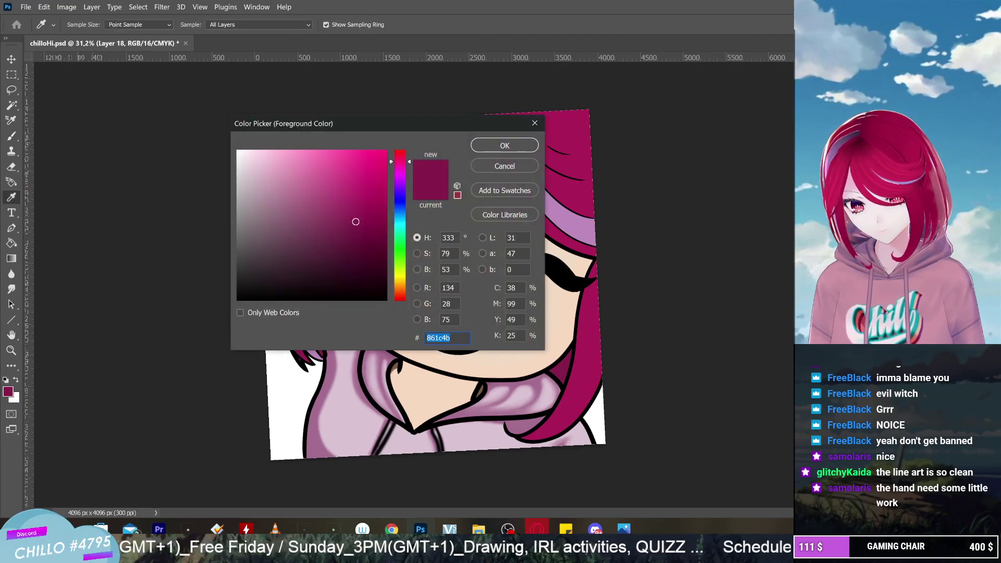
left_click(563, 294)
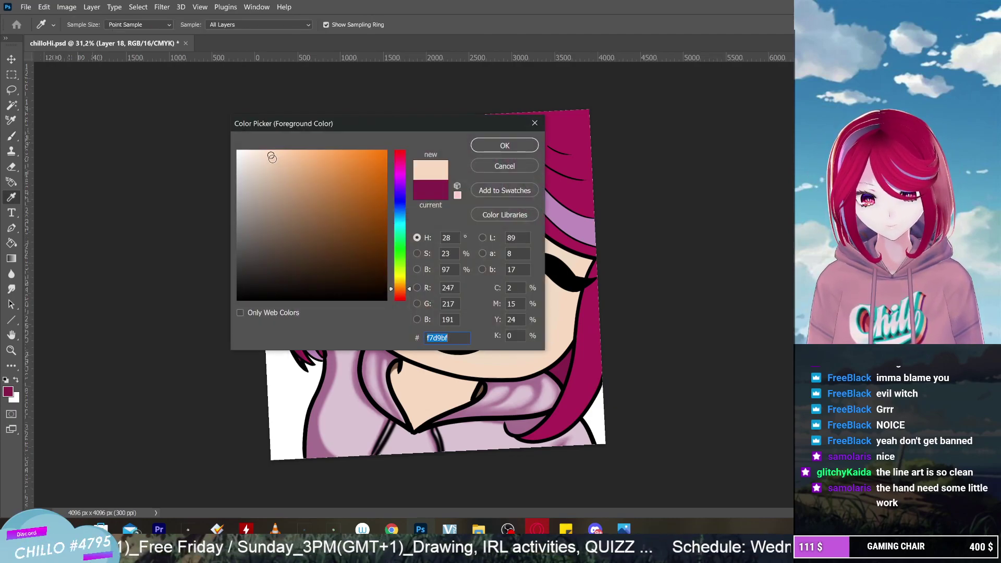
left_click_drag(276, 165, 286, 178)
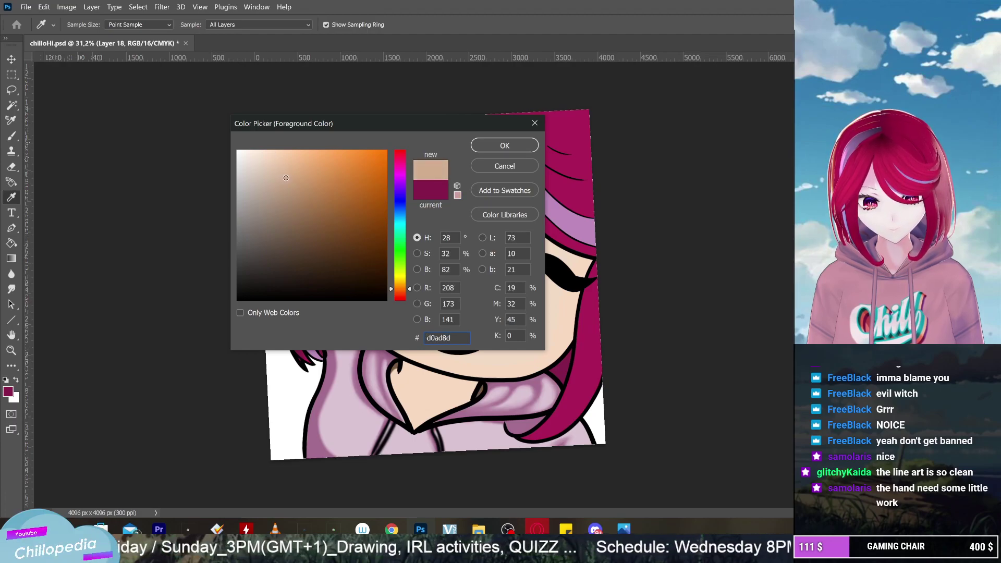
left_click(506, 146)
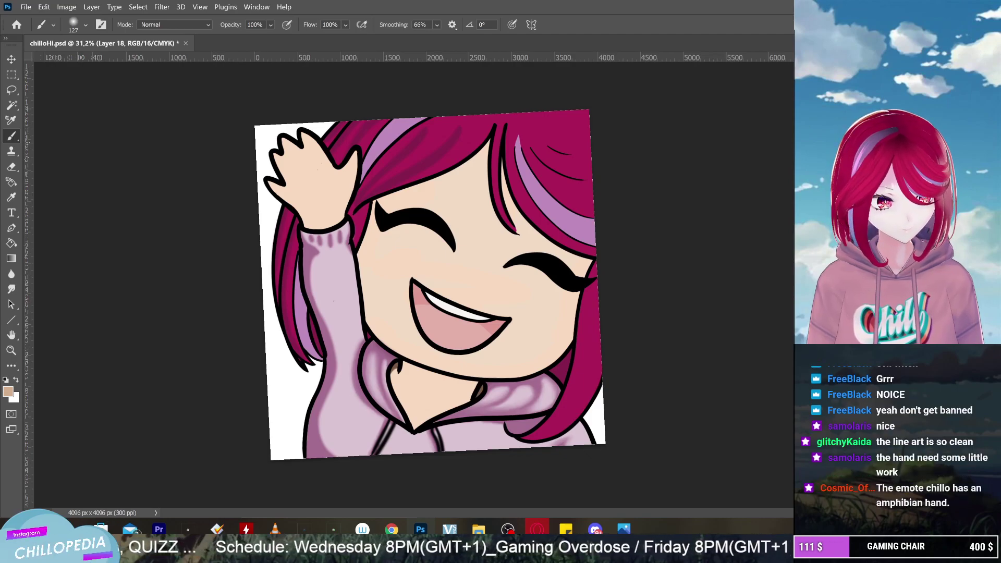
Add a new layer and paint a soft tan shadow on the forehead along the outer edge of the thin loose fringe strand
scroll(430, 283, "up", 2)
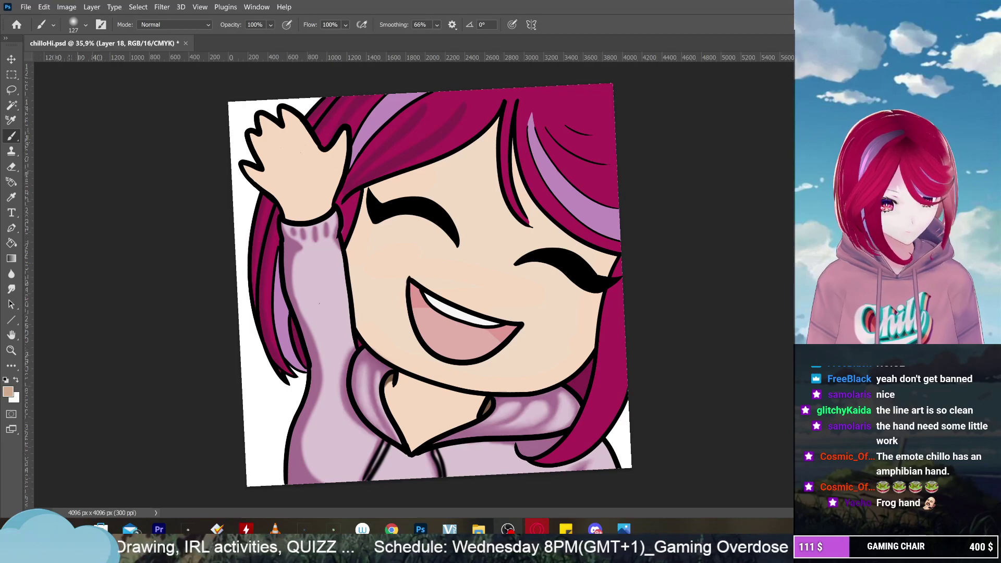
scroll(423, 172, "up", 3)
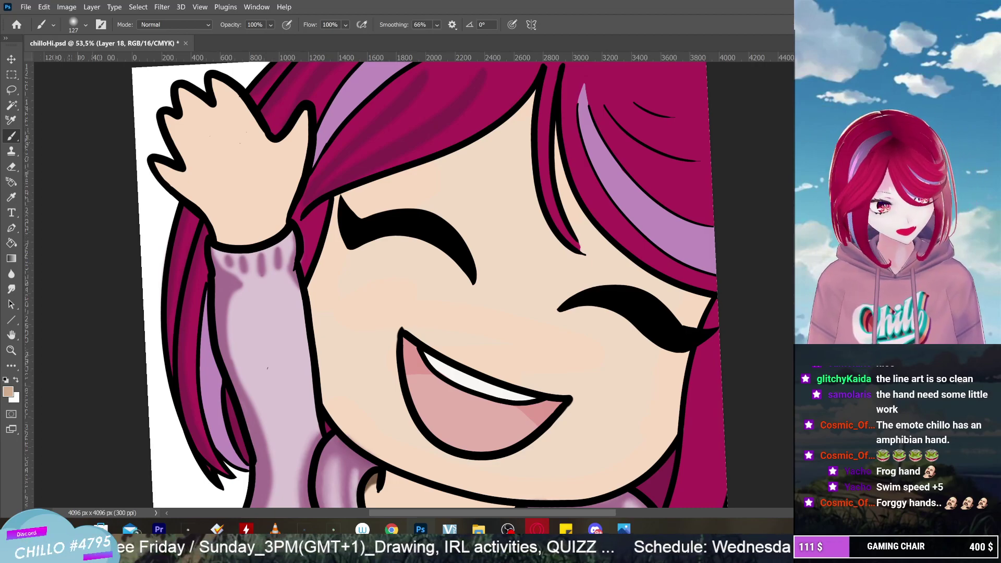
scroll(413, 284, "up", 3)
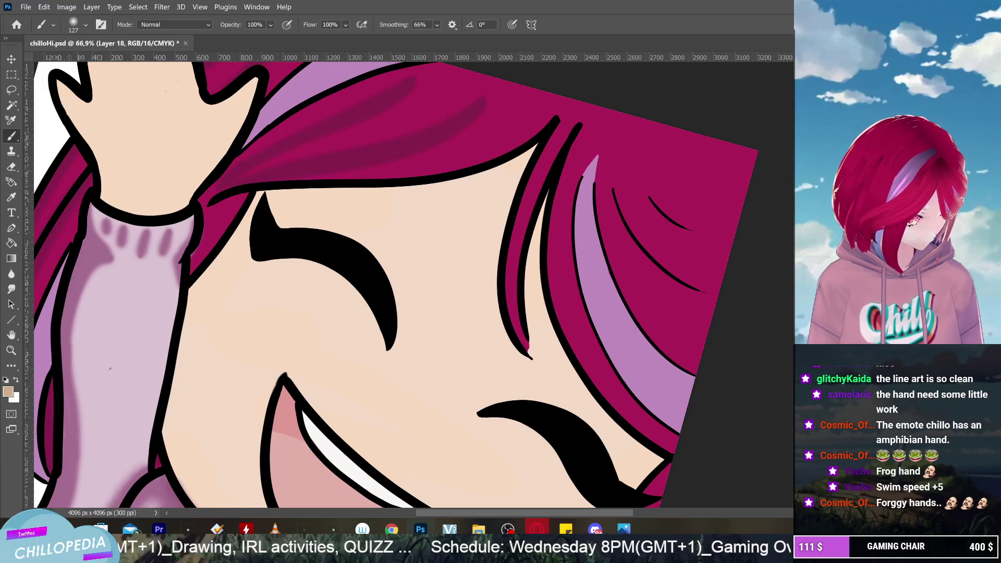
key("alt+bracketleft")
key("ctrl+shift+alt+n")
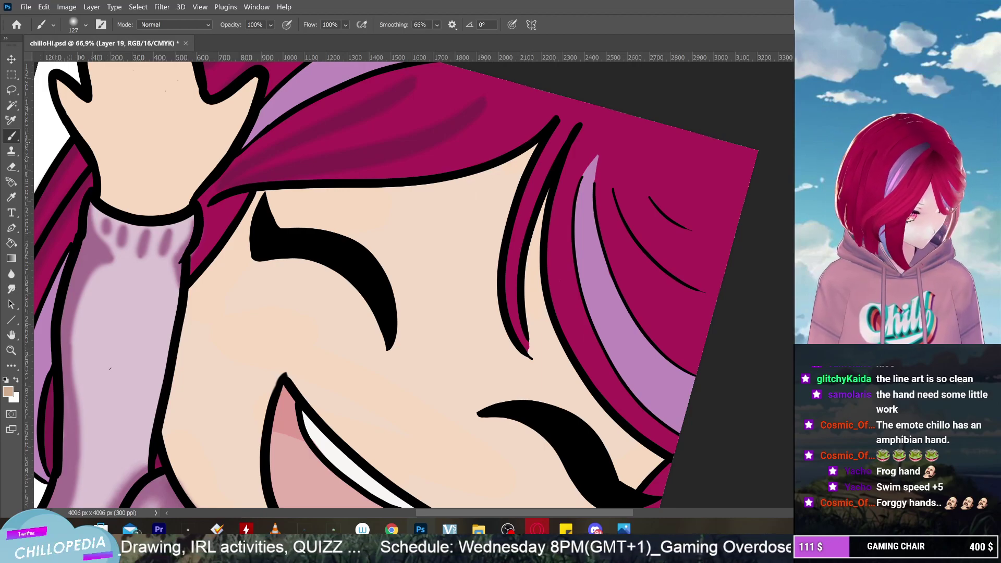
left_click_drag(540, 138, 508, 196)
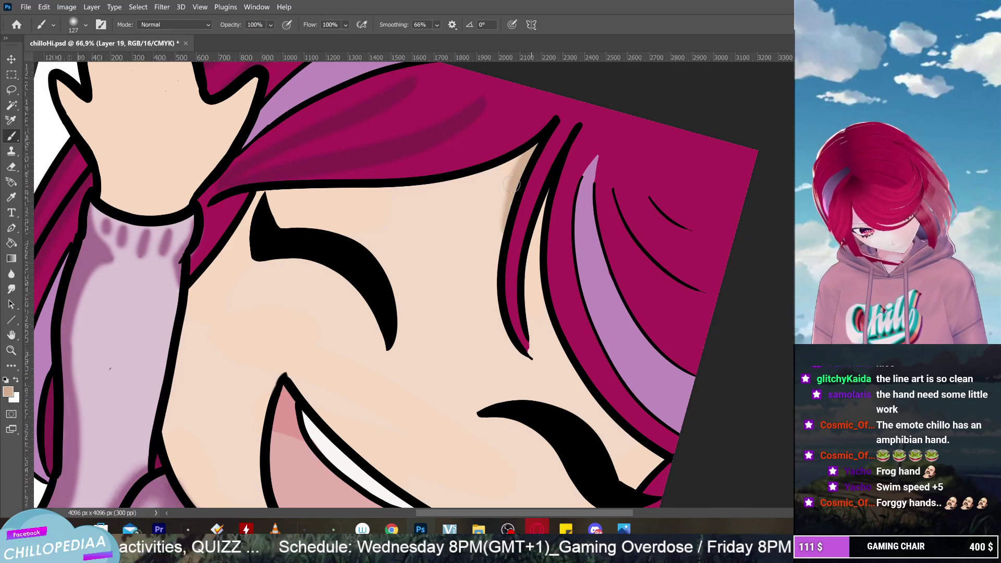
left_click_drag(509, 230, 506, 284)
mouse_move(528, 149)
left_mouse_down()
mouse_move(511, 182)
mouse_move(521, 187)
mouse_move(516, 215)
mouse_move(524, 167)
mouse_move(517, 173)
mouse_move(532, 145)
mouse_move(500, 223)
mouse_move(508, 313)
left_mouse_up()
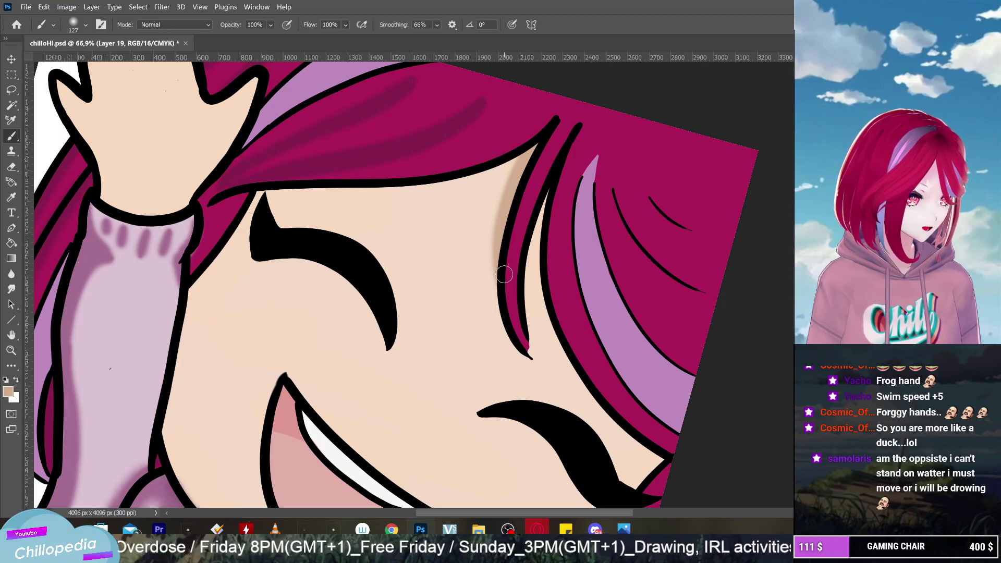
Paint a tan shadow on the forehead skin between the loose strand and side fringe, following the fringe edge toward the eye
mouse_move(505, 274)
left_mouse_down()
mouse_move(468, 280)
mouse_move(488, 248)
mouse_move(459, 236)
left_mouse_up()
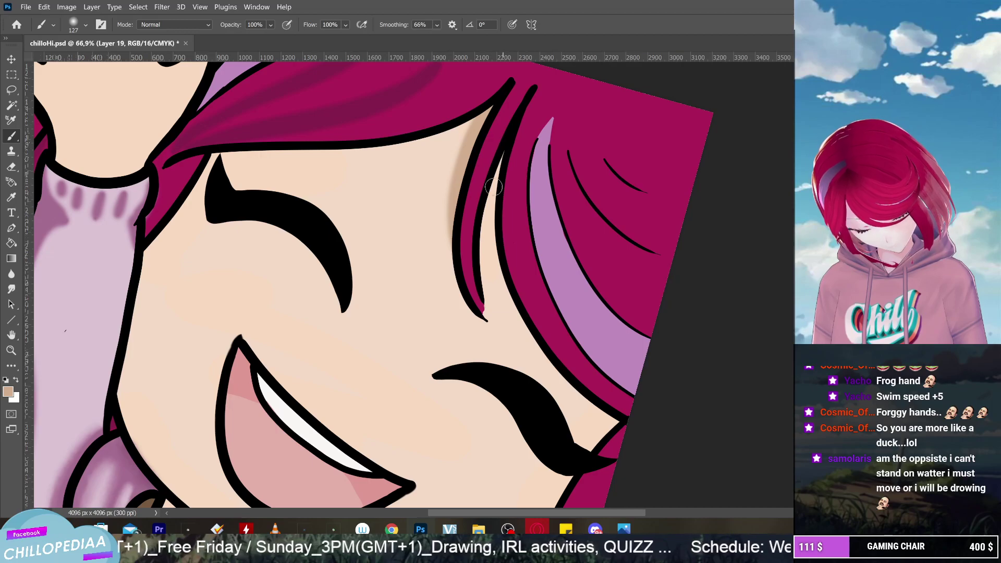
left_click_drag(498, 166, 509, 296)
left_click_drag(490, 186, 506, 287)
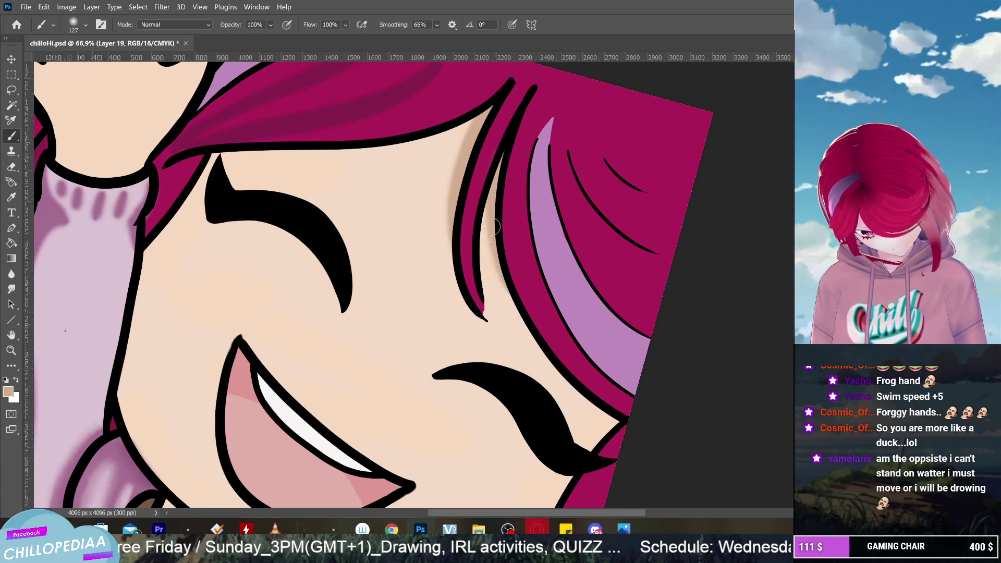
mouse_move(492, 227)
left_mouse_down()
mouse_move(495, 219)
mouse_move(520, 338)
left_mouse_up()
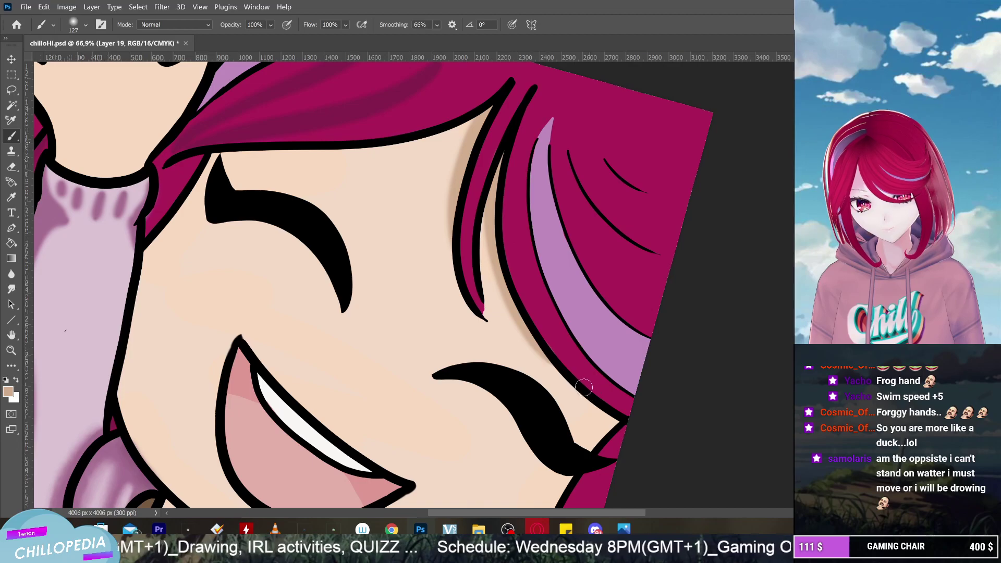
Paint tan shadows on the neck under the chin and down to the point of the hoodie's neckline
scroll(508, 336, "down", 5)
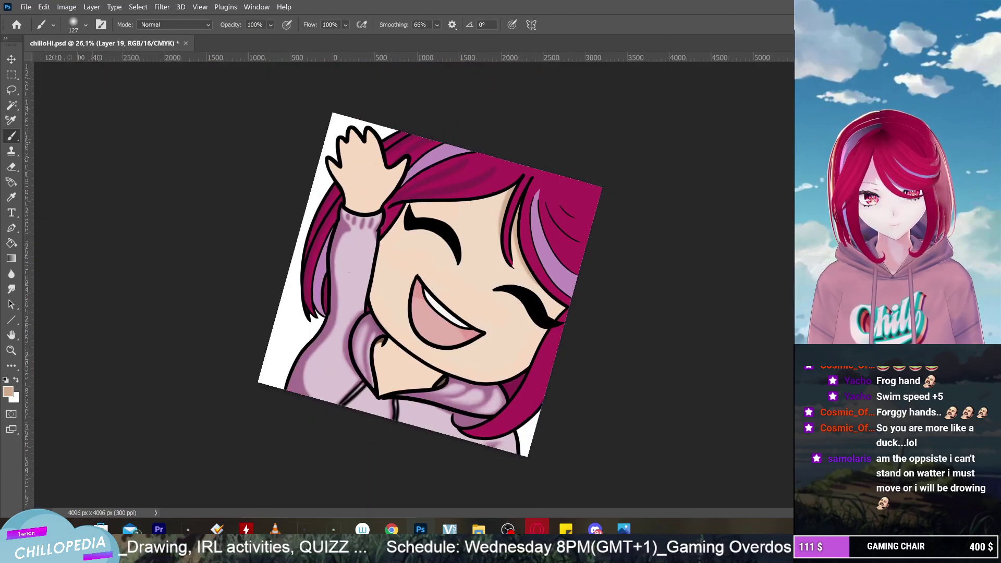
scroll(430, 285, "down", 2)
scroll(431, 285, "up", 1)
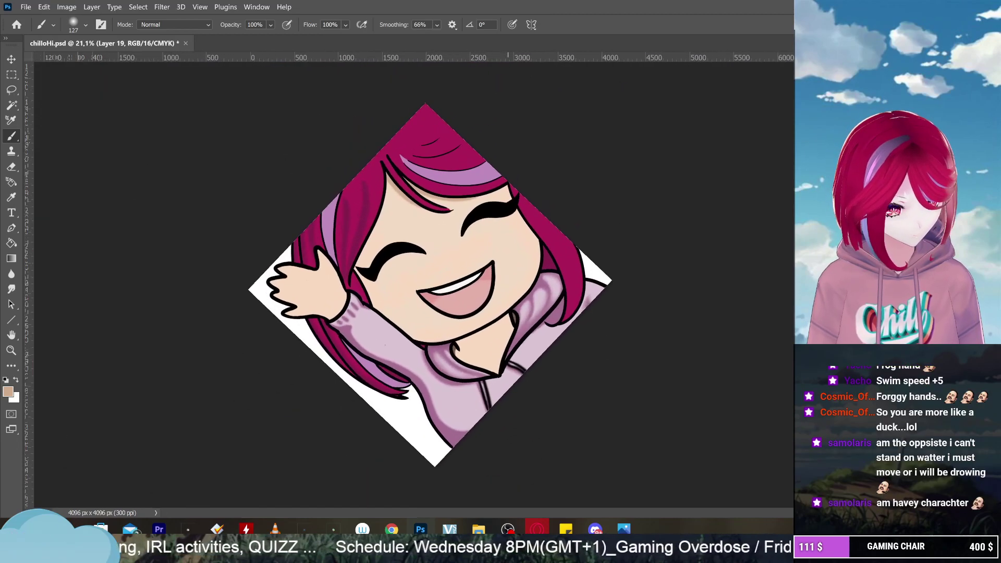
scroll(430, 285, "up", 2)
scroll(430, 286, "up", 3)
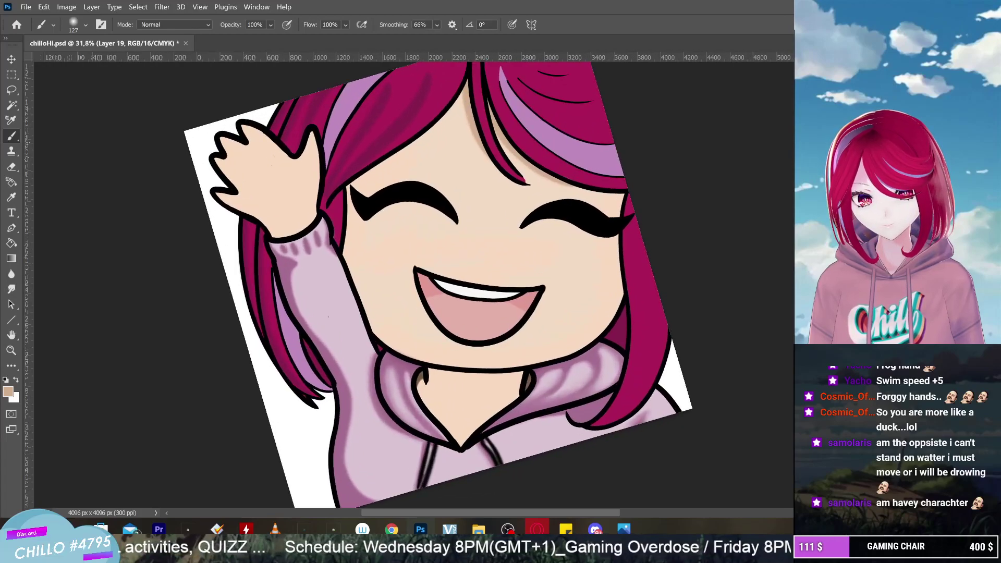
scroll(439, 285, "up", 3)
scroll(297, 211, "up", 3)
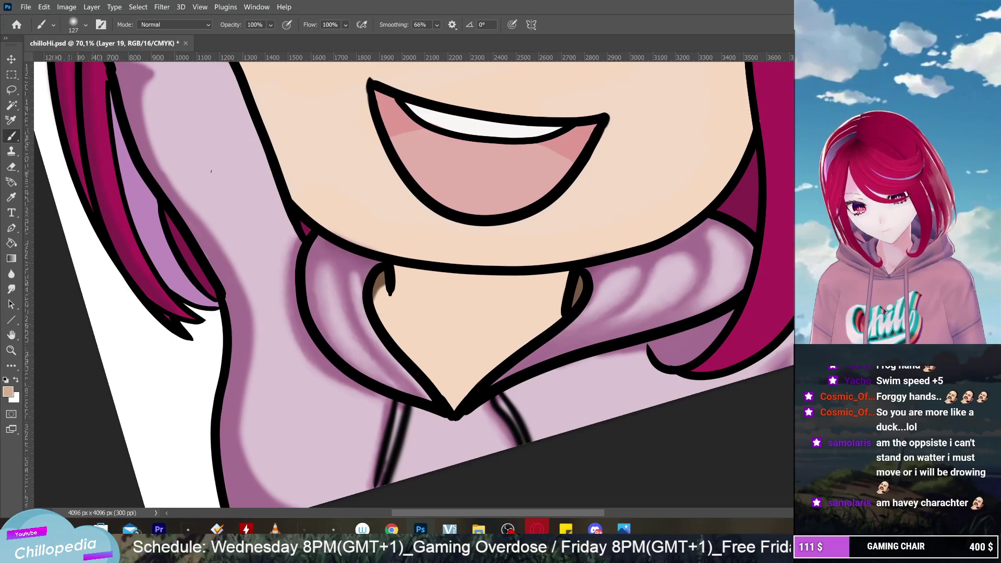
scroll(468, 329, "down", 1)
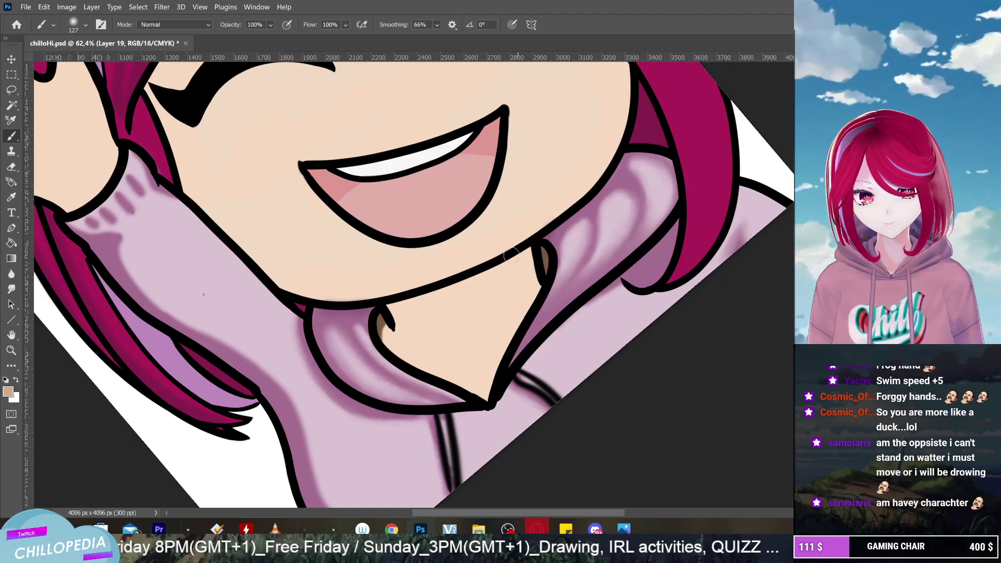
mouse_move(494, 267)
left_mouse_down()
mouse_move(474, 301)
mouse_move(475, 331)
left_mouse_up()
left_click_drag(488, 269, 491, 391)
mouse_move(513, 252)
left_mouse_down()
mouse_move(486, 291)
mouse_move(490, 397)
left_mouse_up()
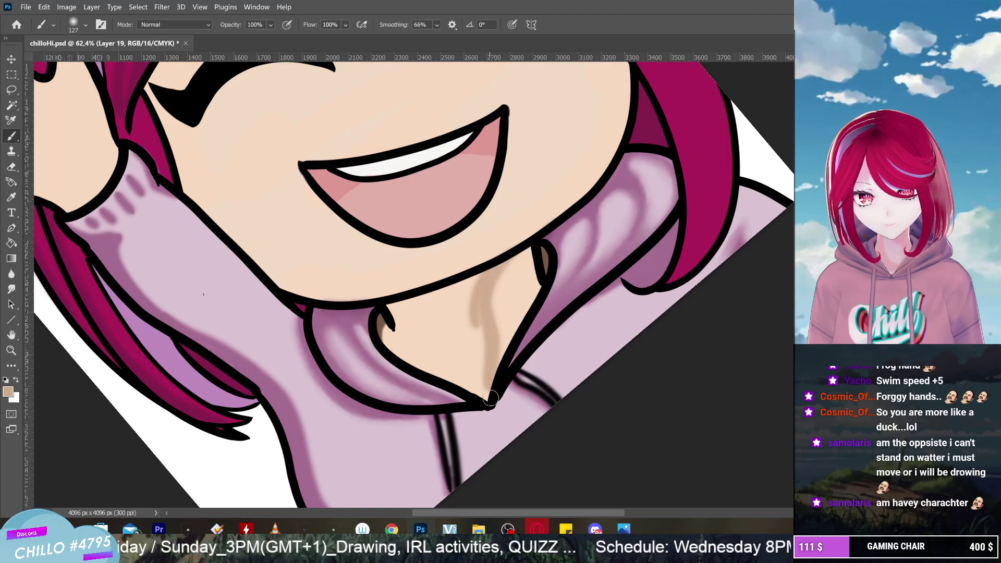
mouse_move(483, 270)
left_mouse_down()
mouse_move(453, 294)
mouse_move(470, 280)
mouse_move(387, 313)
left_mouse_up()
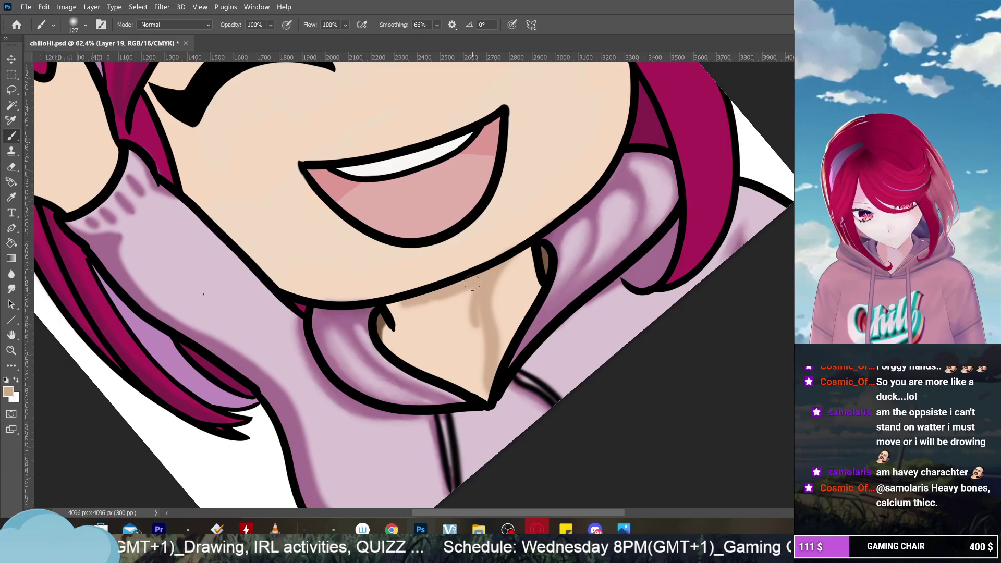
mouse_move(471, 294)
left_mouse_down()
mouse_move(479, 348)
mouse_move(470, 383)
mouse_move(464, 346)
left_mouse_up()
mouse_move(463, 290)
left_mouse_down()
mouse_move(416, 311)
mouse_move(422, 305)
mouse_move(394, 304)
mouse_move(394, 354)
mouse_move(425, 320)
left_mouse_up()
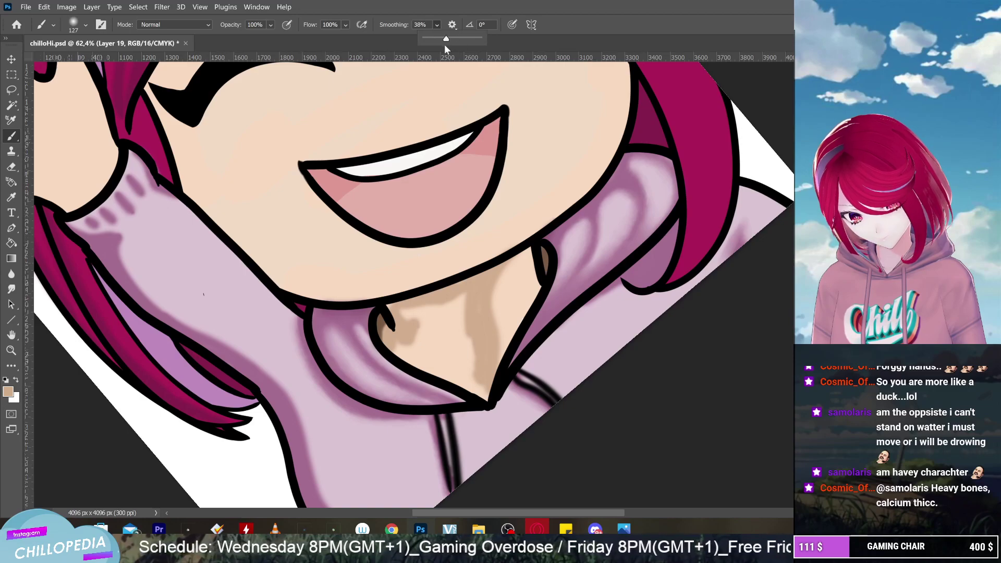
Reduce the brush smoothing to 19% and fill the remaining gaps of the neck shadow with solid tan
left_click_drag(445, 45, 436, 43)
mouse_move(468, 298)
left_mouse_down()
mouse_move(469, 353)
mouse_move(475, 334)
mouse_move(459, 313)
mouse_move(430, 339)
mouse_move(435, 303)
mouse_move(386, 310)
mouse_move(416, 351)
mouse_move(472, 376)
mouse_move(482, 394)
mouse_move(457, 348)
left_mouse_up()
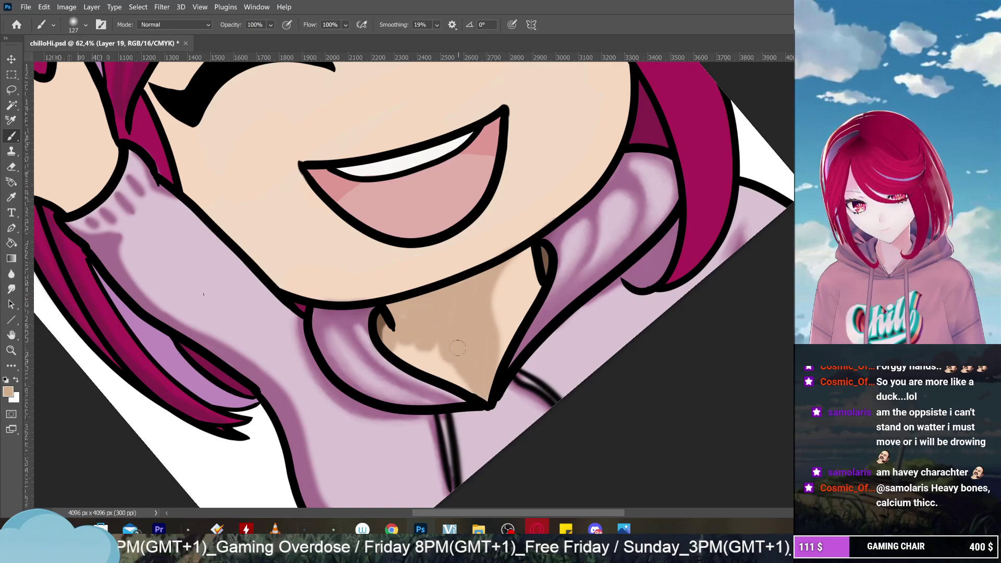
key("ctrl+0")
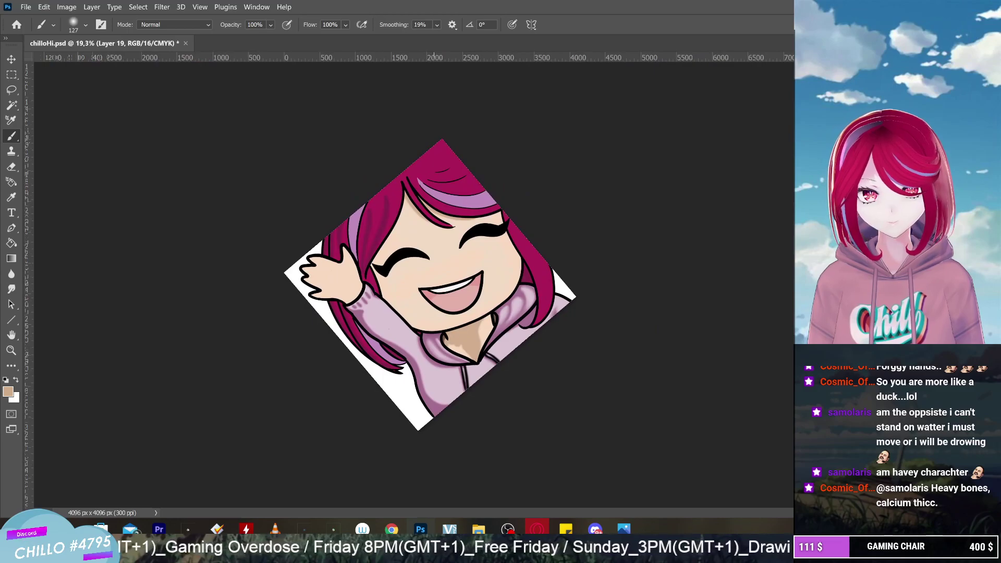
left_click_drag(419, 307, 413, 281)
scroll(624, 357, "up", 2)
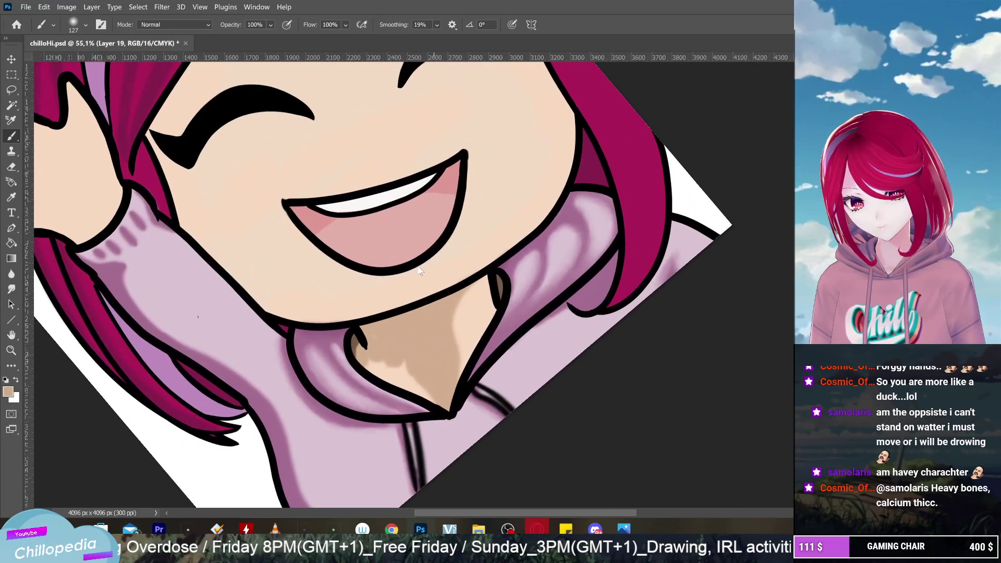
mouse_move(407, 361)
left_mouse_down()
mouse_move(407, 380)
mouse_move(376, 372)
mouse_move(441, 406)
left_mouse_up()
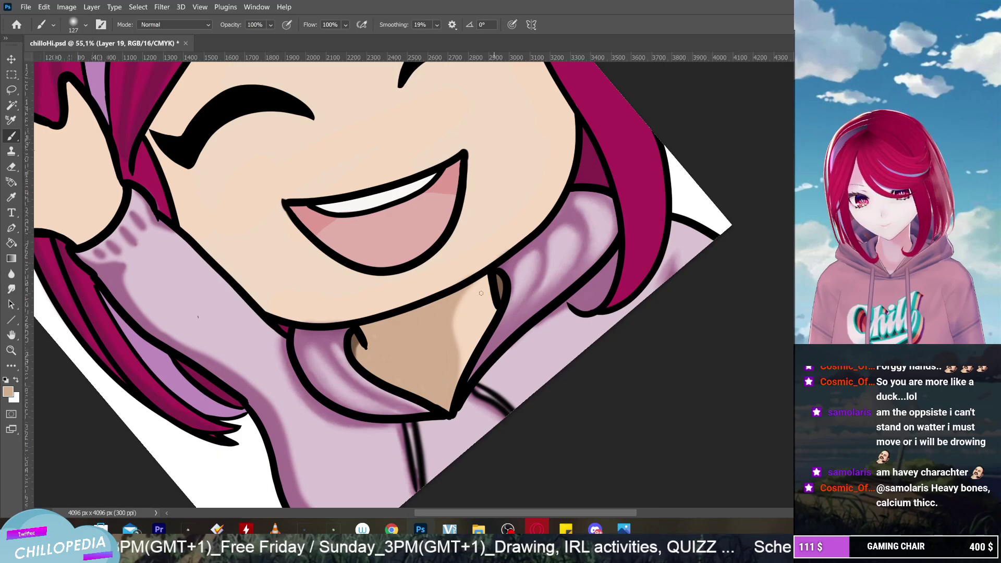
Try extending the neck shadow with extra tan strokes, and clean its edge with a soft 111 px eraser before returning to the brush
mouse_move(459, 296)
left_mouse_down()
mouse_move(436, 331)
mouse_move(452, 413)
left_mouse_up()
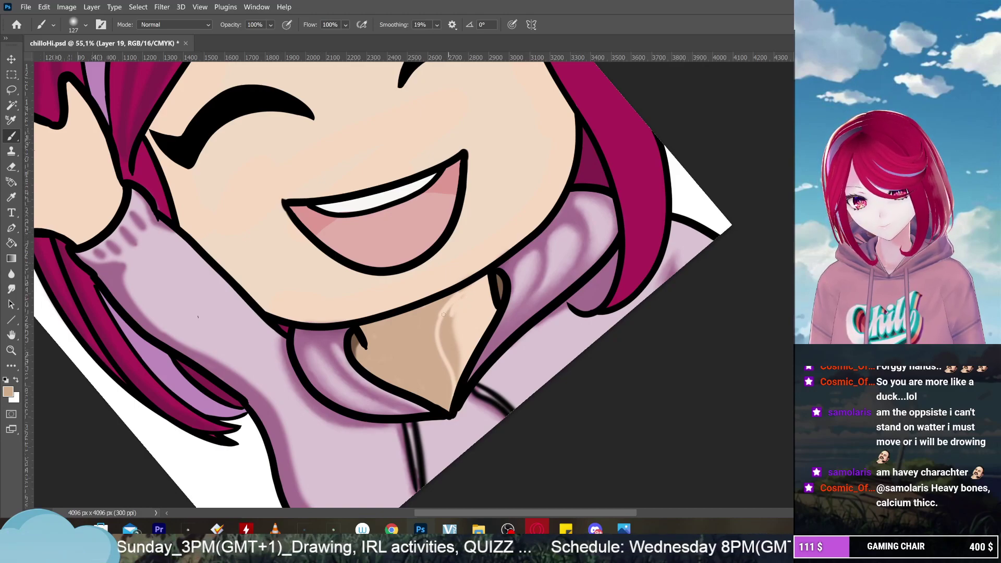
left_click_drag(444, 317, 442, 336)
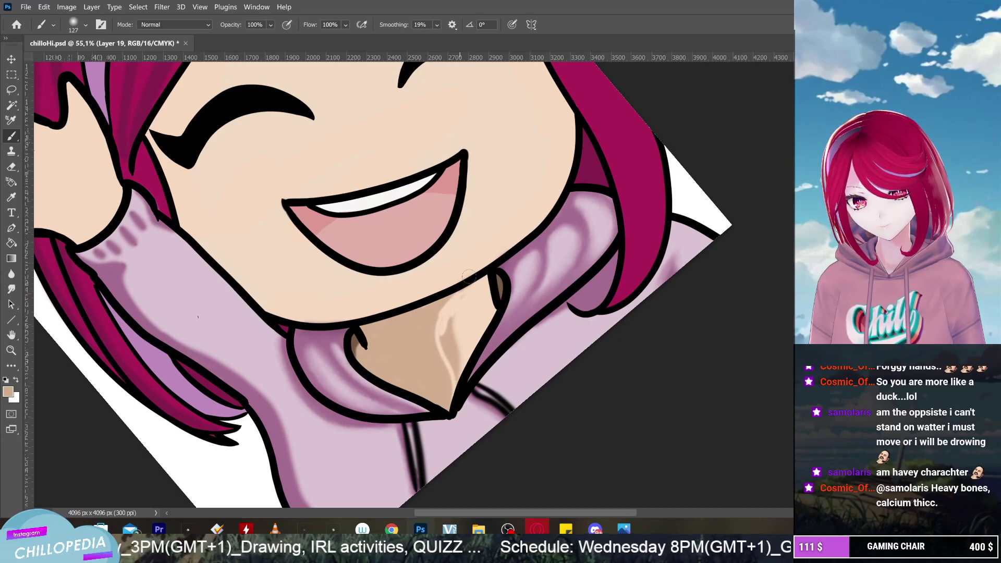
key("e")
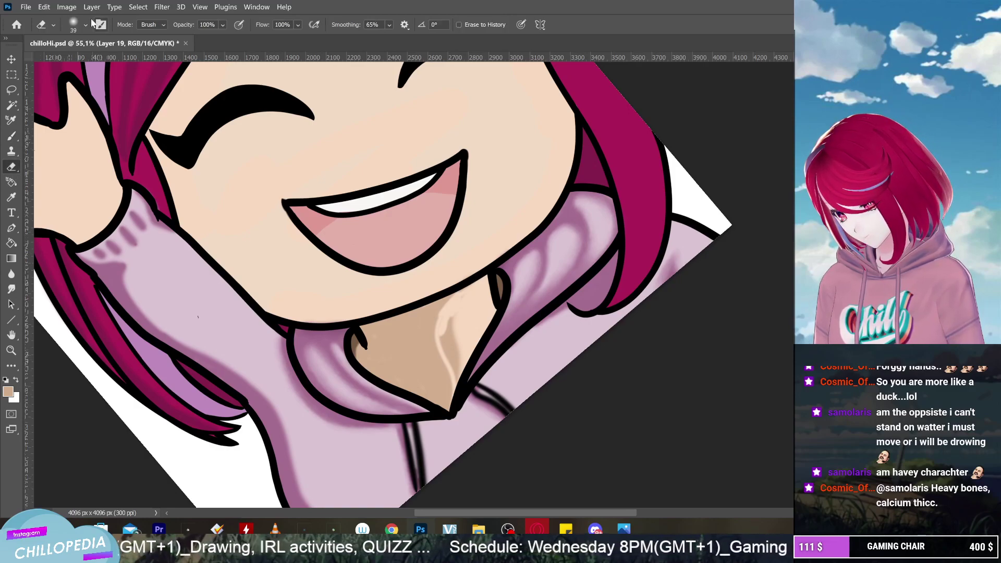
left_click(87, 24)
left_click_drag(84, 61, 105, 61)
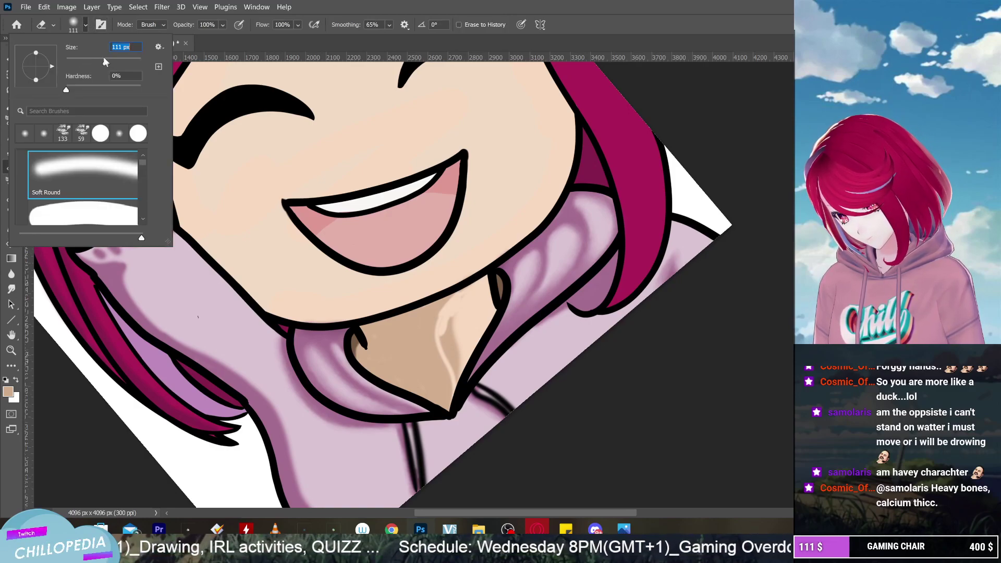
left_click(69, 390)
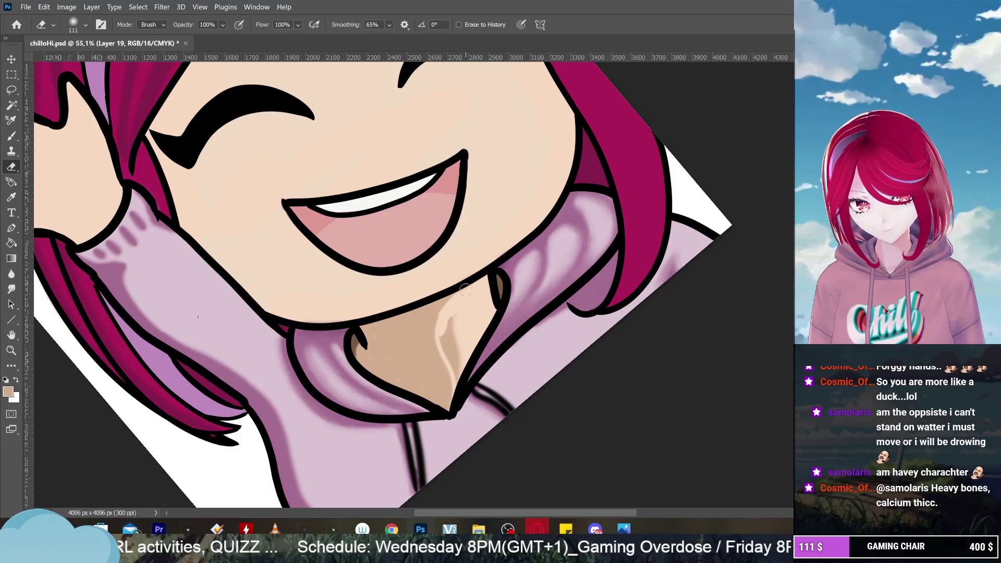
left_click_drag(444, 305, 456, 408)
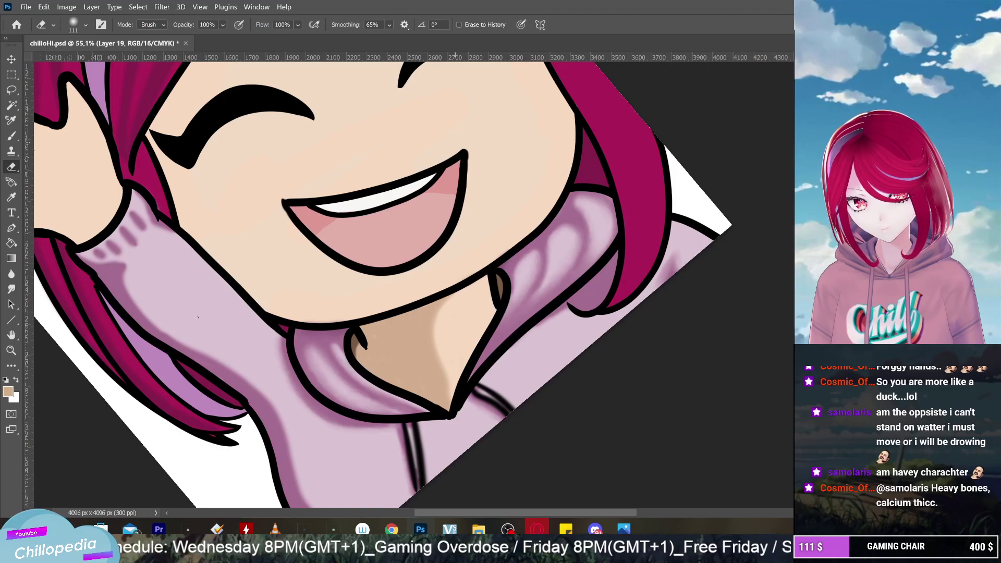
left_click(11, 135)
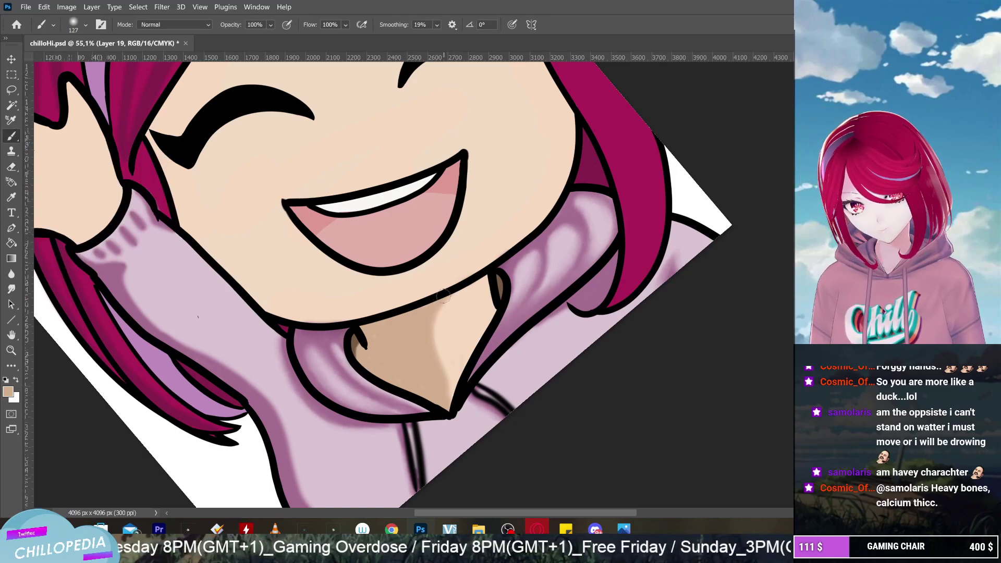
Try smoothing the neck shadow's edge with a tan stroke running from under the chin to the neckline point
mouse_move(442, 296)
left_mouse_down()
mouse_move(428, 328)
mouse_move(453, 404)
left_mouse_up()
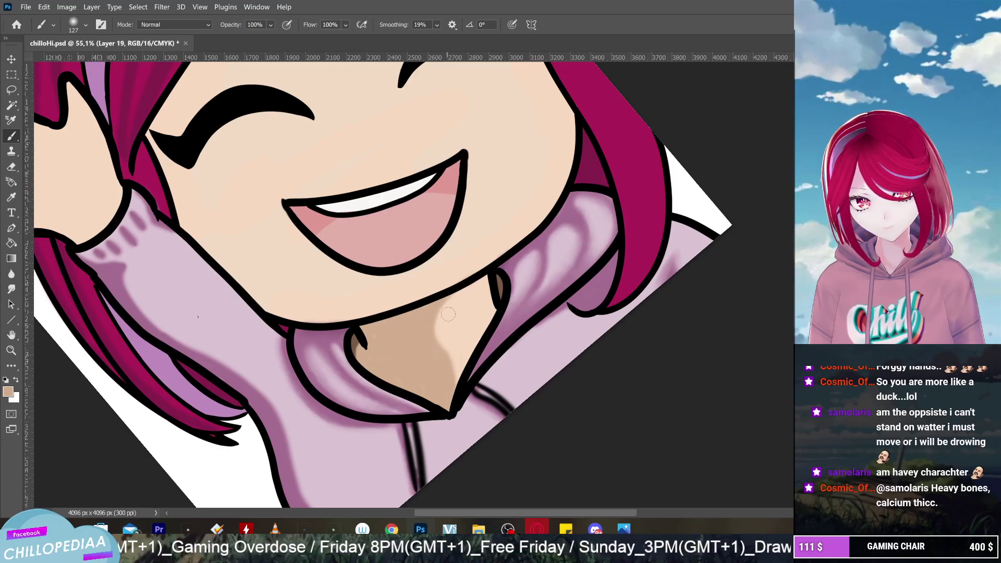
scroll(423, 315, "down", 7)
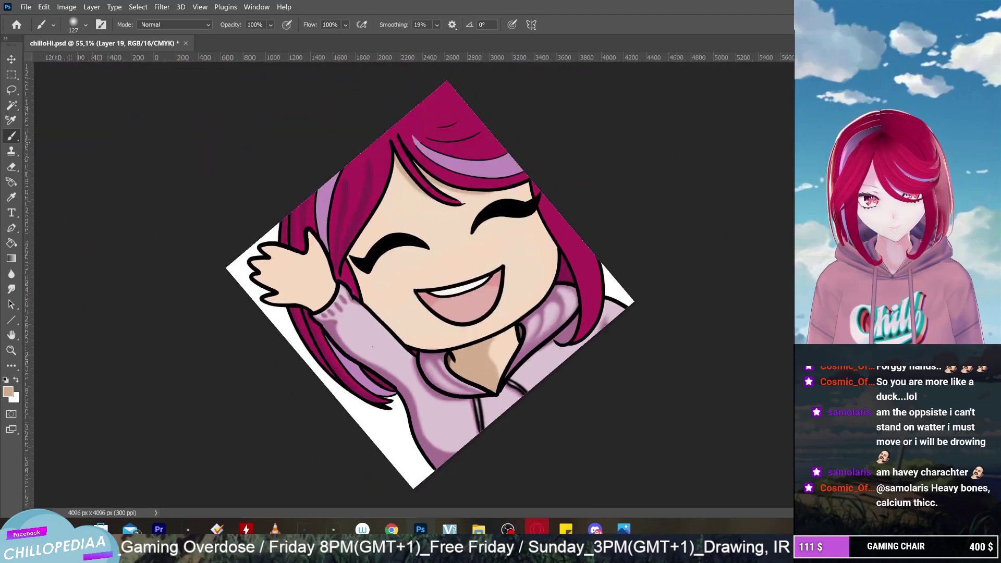
scroll(482, 372, "up", 3)
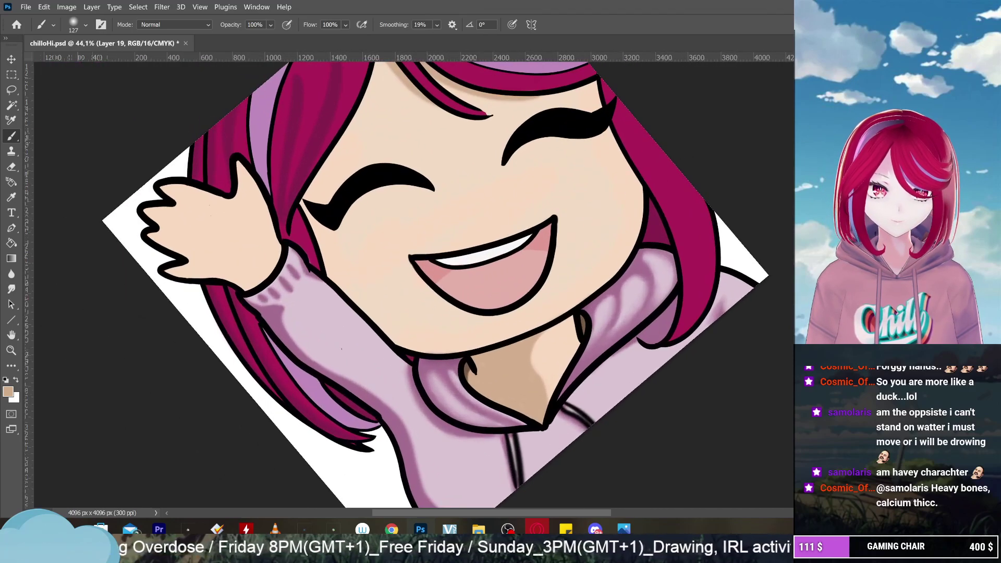
scroll(482, 372, "up", 2)
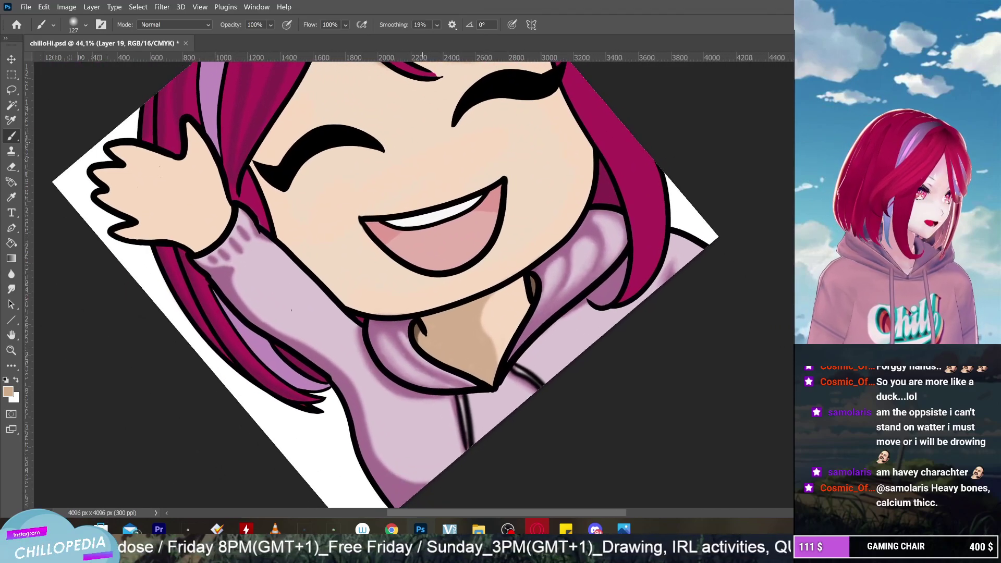
Undo all the tan shadow strokes on the neck, back to the plain skin colour
key("ctrl+z")
key("ctrl+z")
key("ctrl+z")
key("ctrl+z")
key("ctrl+z")
key("ctrl+z")
key("ctrl+z")
key("ctrl+z")
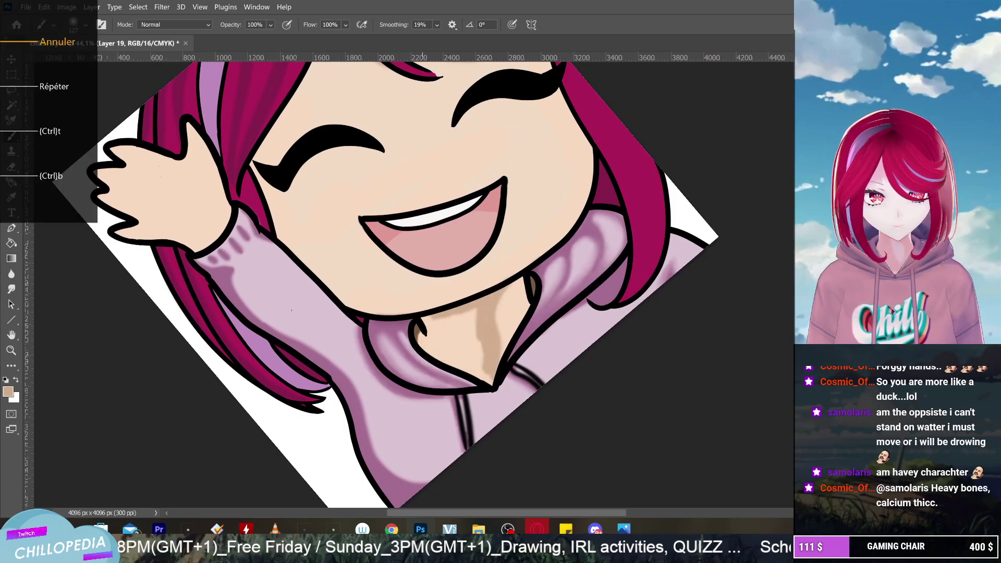
key("ctrl+z")
key("ctrl+z")
key("ctrl+z")
key("ctrl+z")
key("ctrl+z")
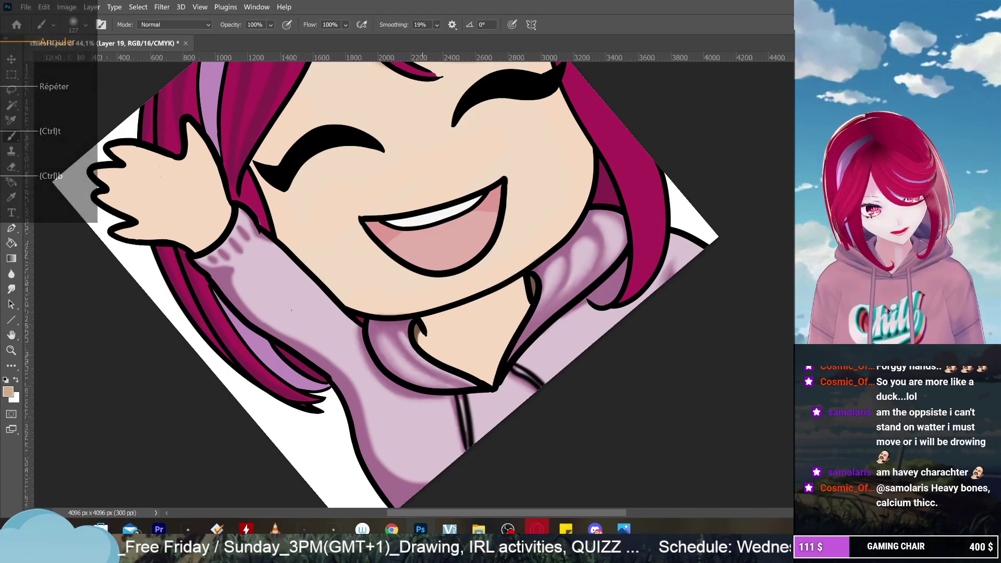
Paint a narrow tan shadow across the neck directly under the chin line
mouse_move(499, 294)
left_mouse_down()
mouse_move(423, 330)
mouse_move(499, 292)
mouse_move(427, 319)
left_mouse_up()
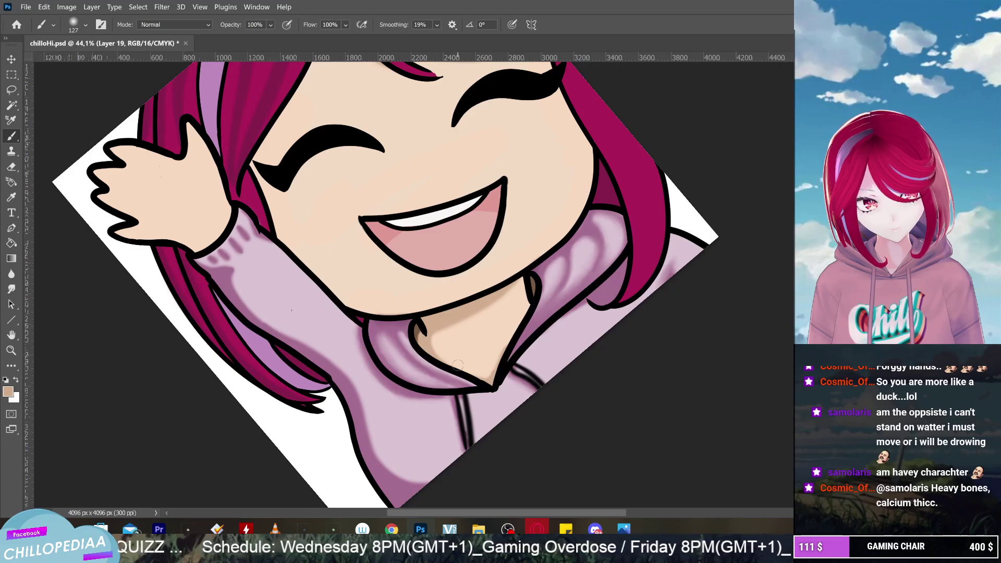
scroll(458, 366, "down", 3)
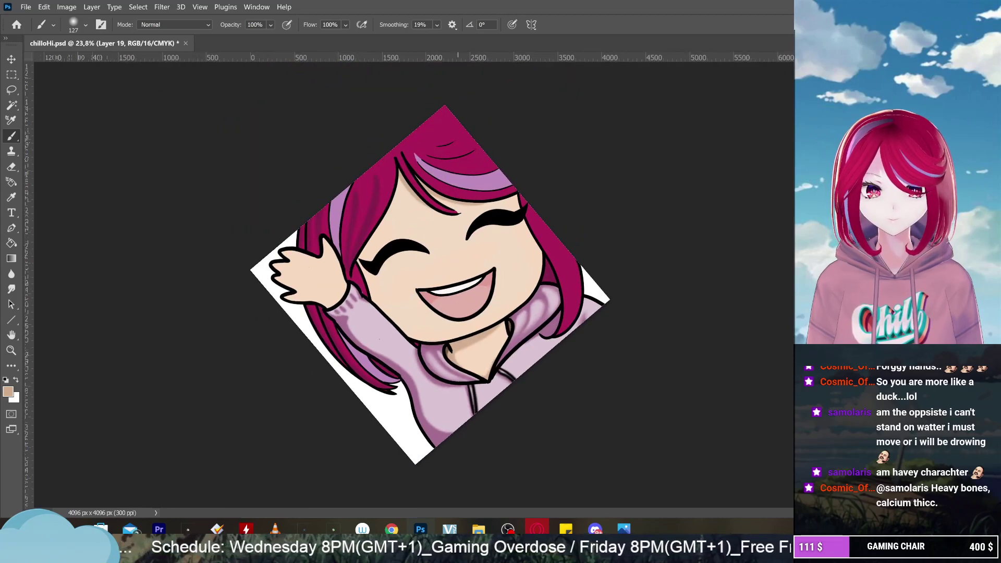
scroll(404, 264, "up", 3)
scroll(454, 290, "down", 2)
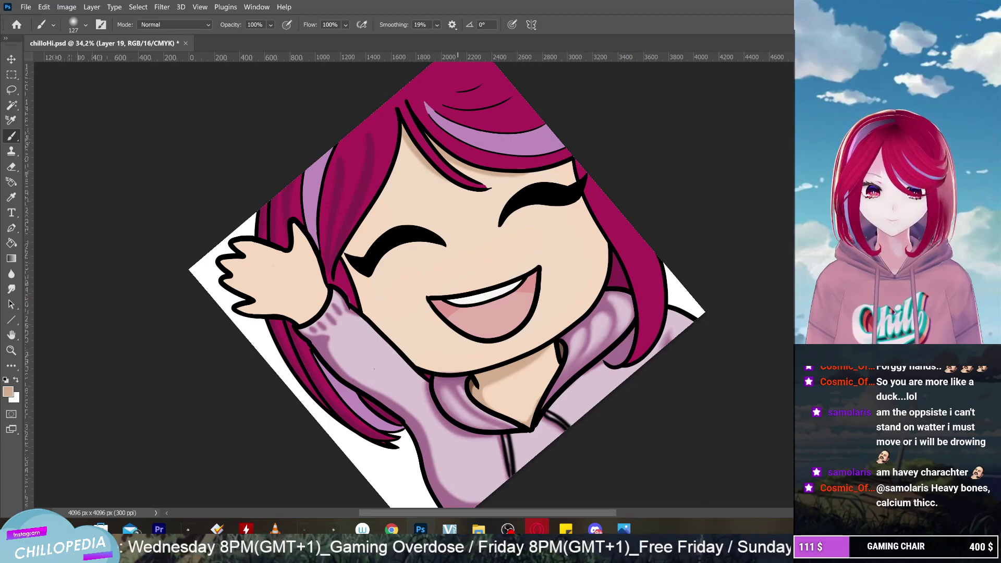
Try a single tan shadow stroke down the face's edge beside the raised arm, and undo it
scroll(447, 291, "down", 1)
scroll(447, 291, "up", 1)
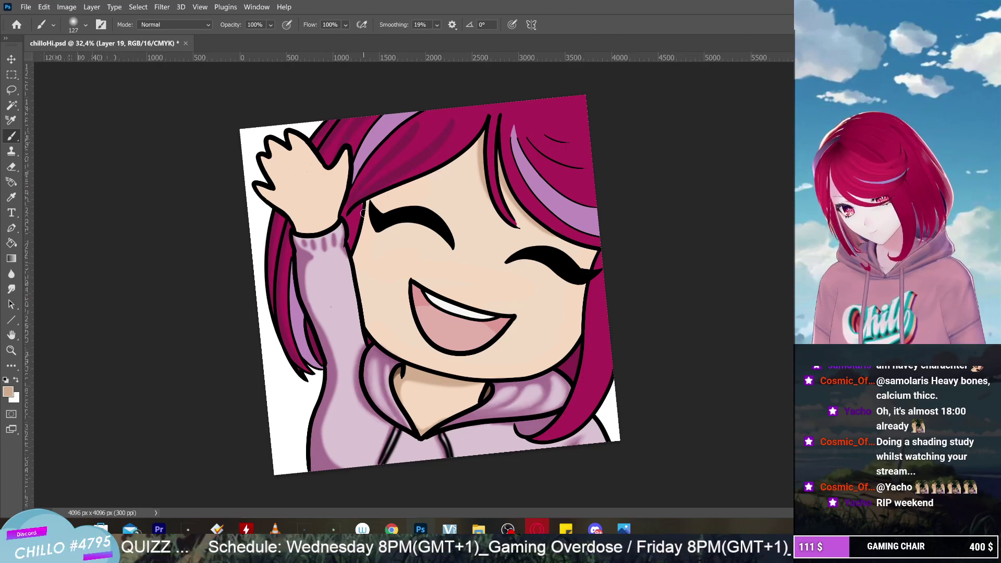
mouse_move(364, 213)
left_mouse_down()
mouse_move(366, 292)
mouse_move(400, 353)
left_mouse_up()
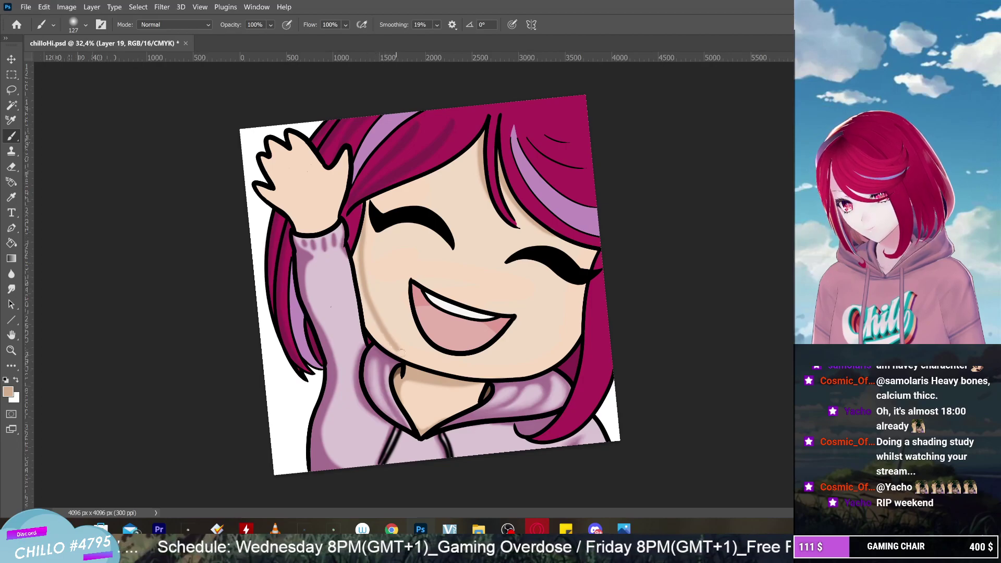
scroll(431, 284, "down", 2)
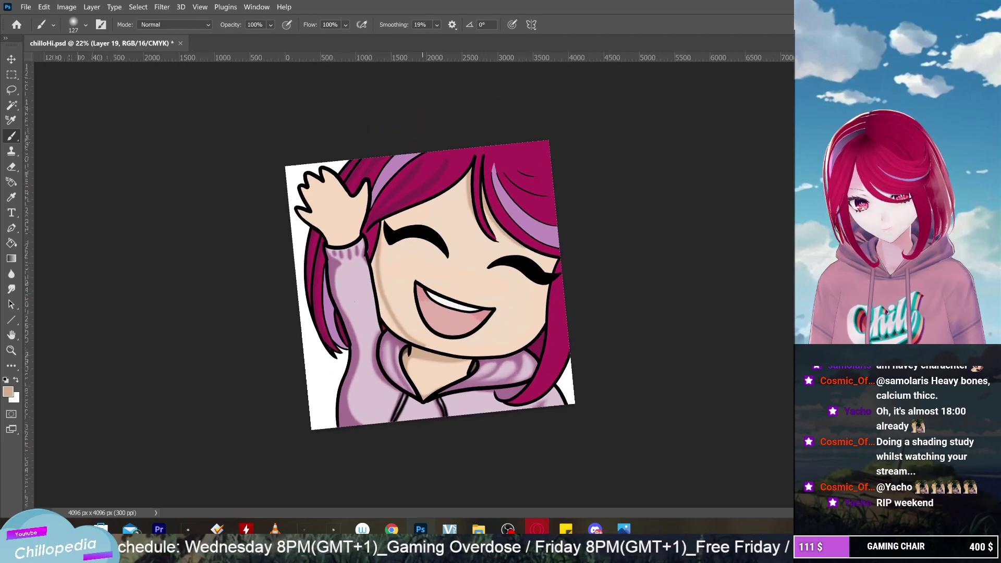
scroll(423, 261, "up", 2)
key("ctrl+z")
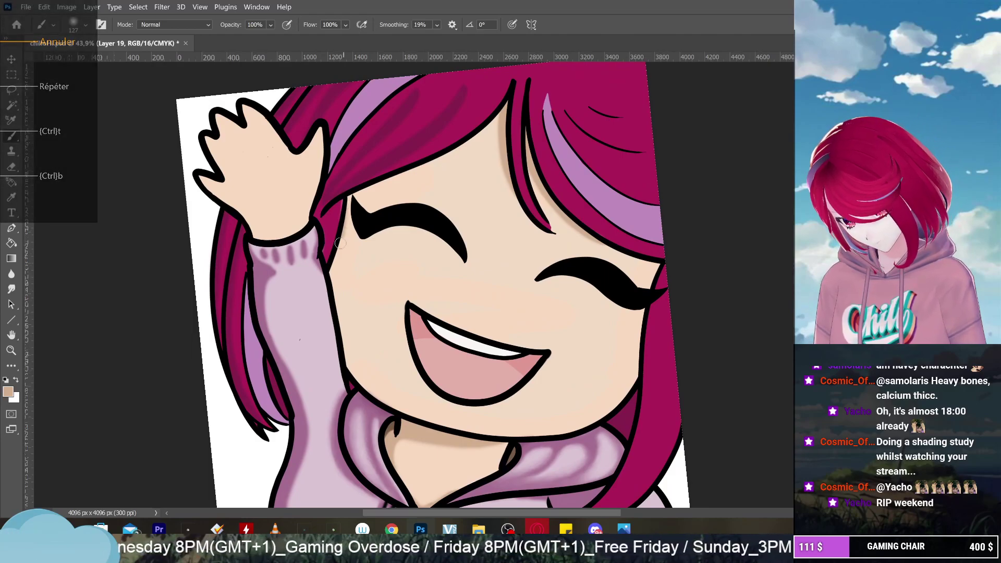
Paint a tan shadow along the face outline beside the raised arm, from the eye down around the jaw to the chin
mouse_move(336, 289)
left_mouse_down()
mouse_move(375, 386)
mouse_move(441, 423)
left_mouse_up()
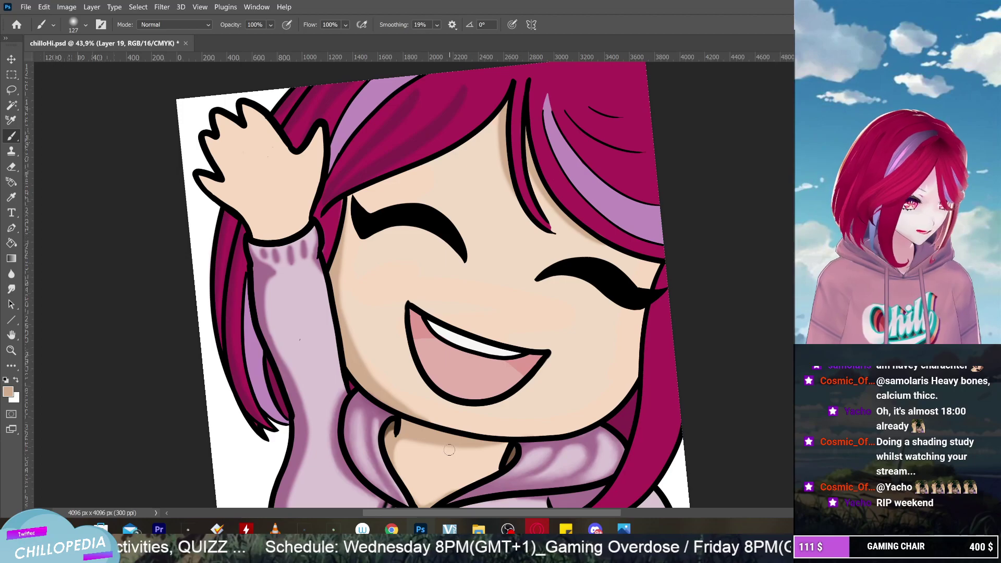
key("ctrl+minus")
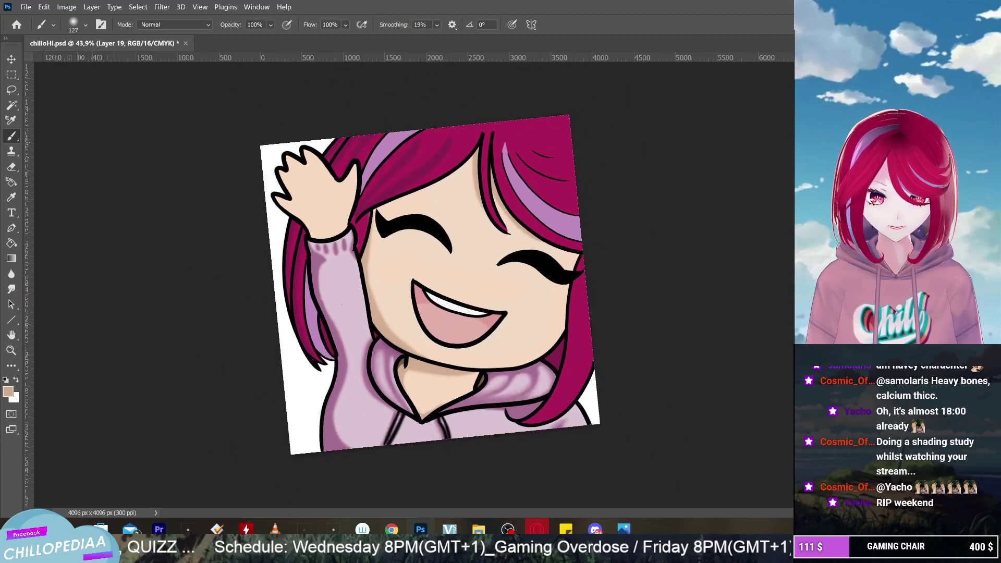
Paint a tan shadow on the forehead along the side fringe nearest the waving hand, from the parting downward, undoing surplus strokes
key("r")
scroll(414, 137, "up", 4)
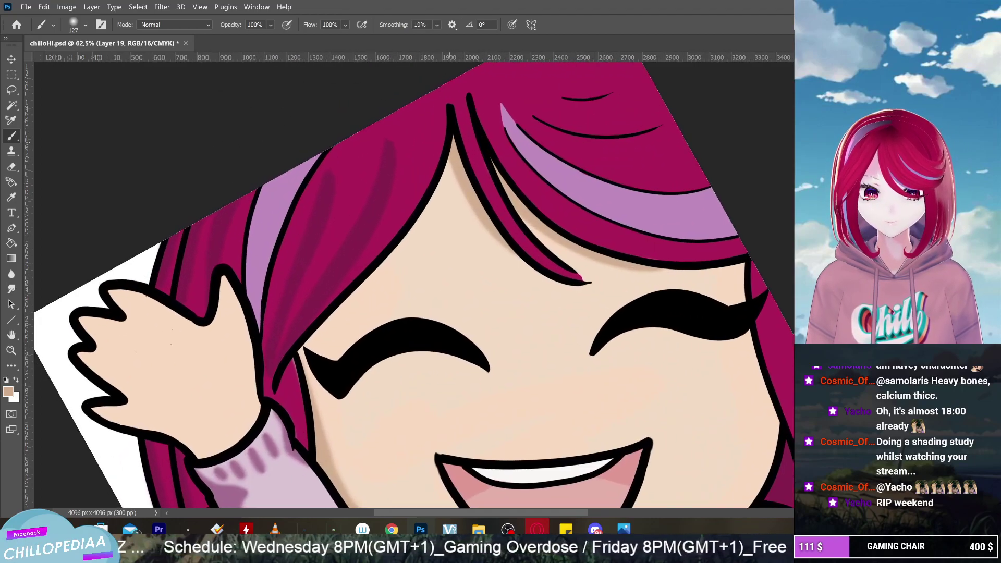
left_click_drag(443, 162, 432, 219)
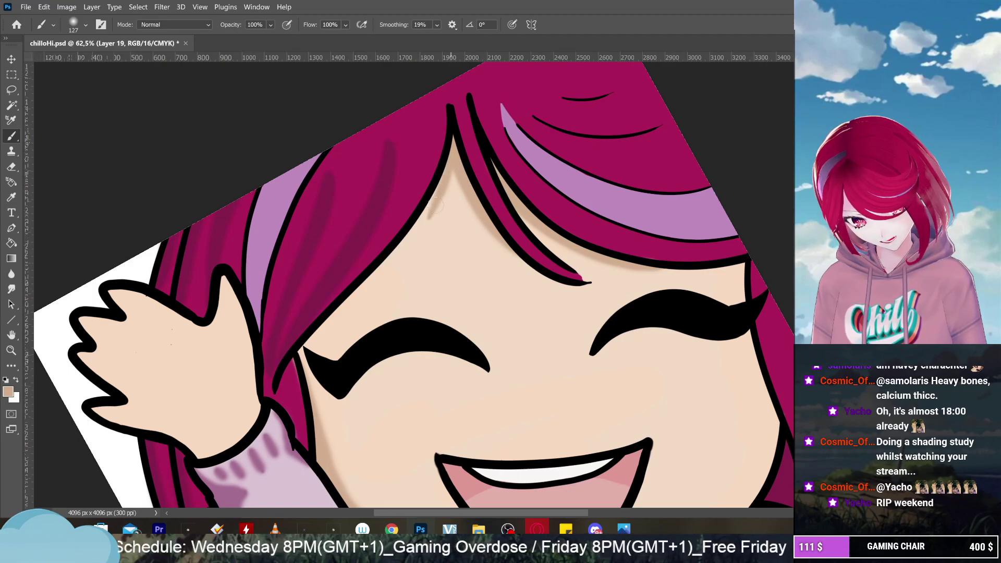
left_click_drag(444, 175, 399, 247)
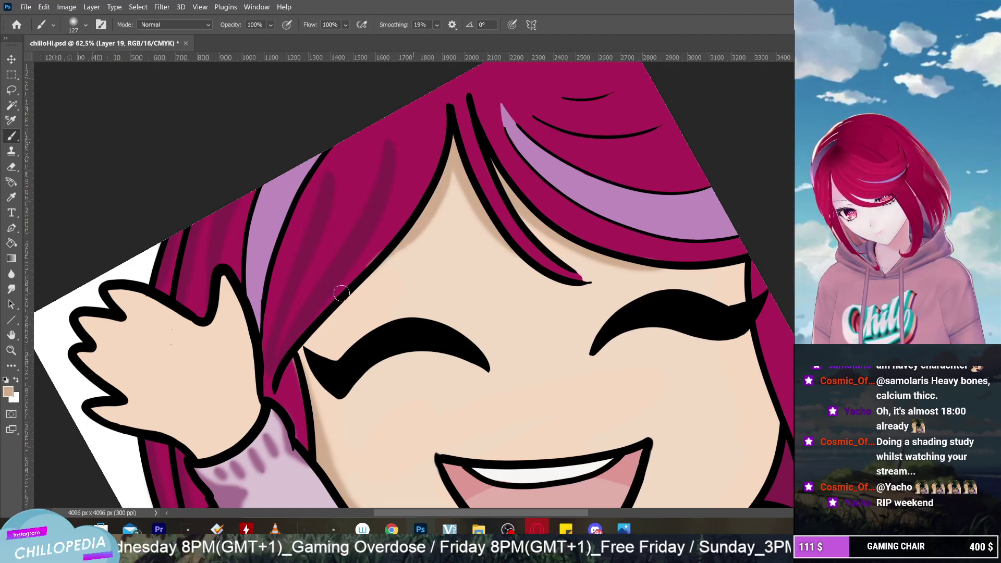
left_click_drag(412, 229, 342, 286)
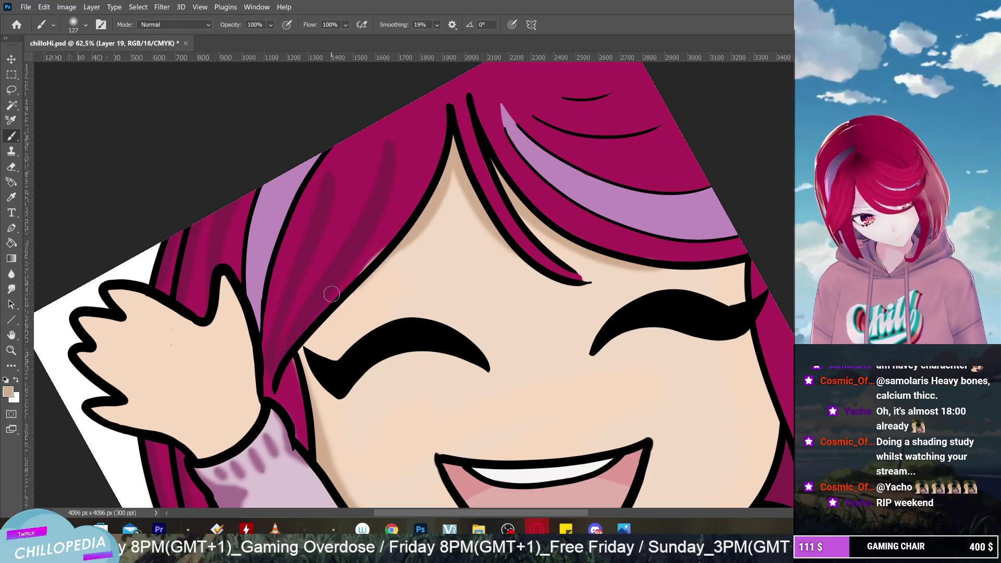
key("ctrl+z")
key("ctrl+z")
key("ctrl+z")
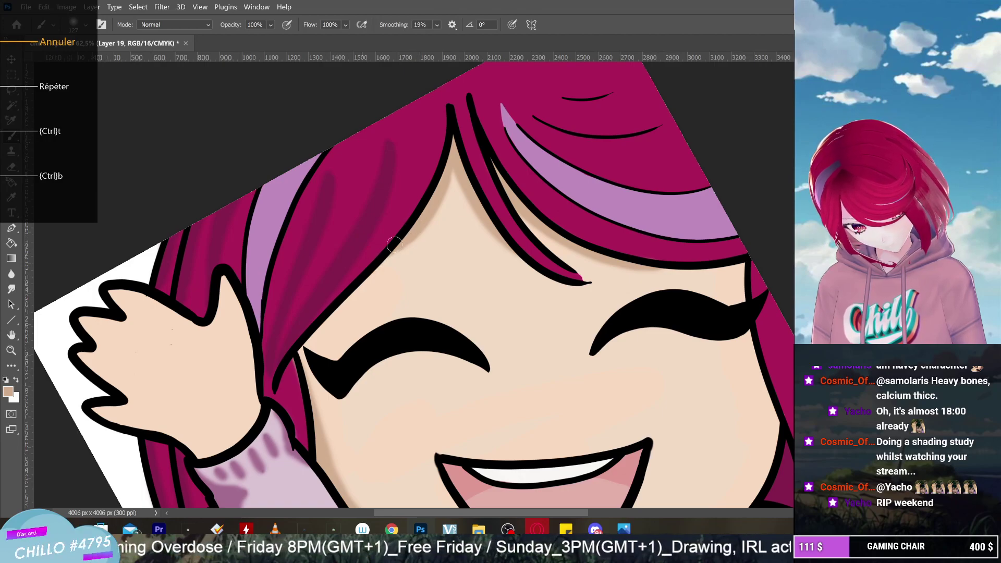
key("ctrl+0")
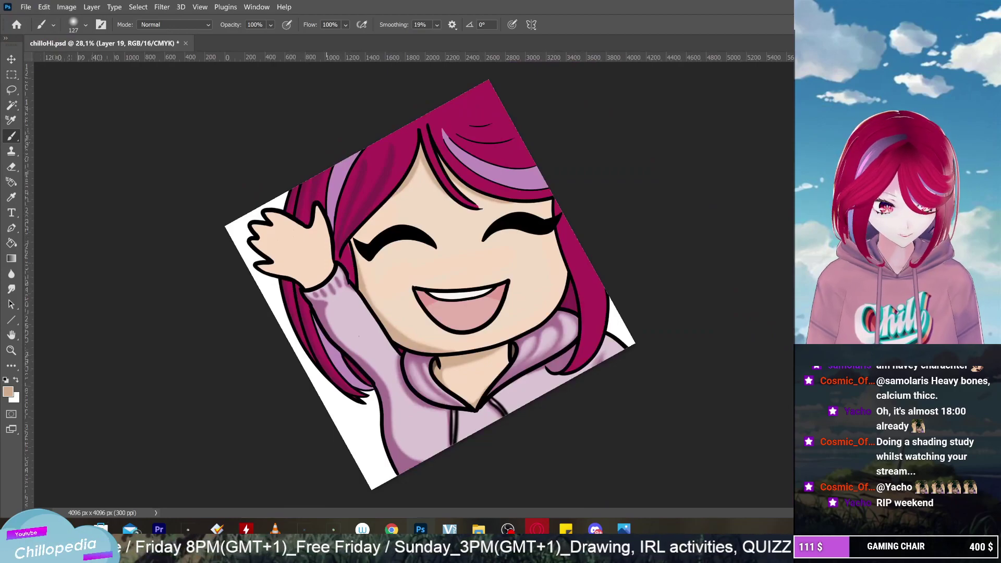
Paint a tan shadow on the face beside the eye farthest from the waving hand, following the long side hair
key("r")
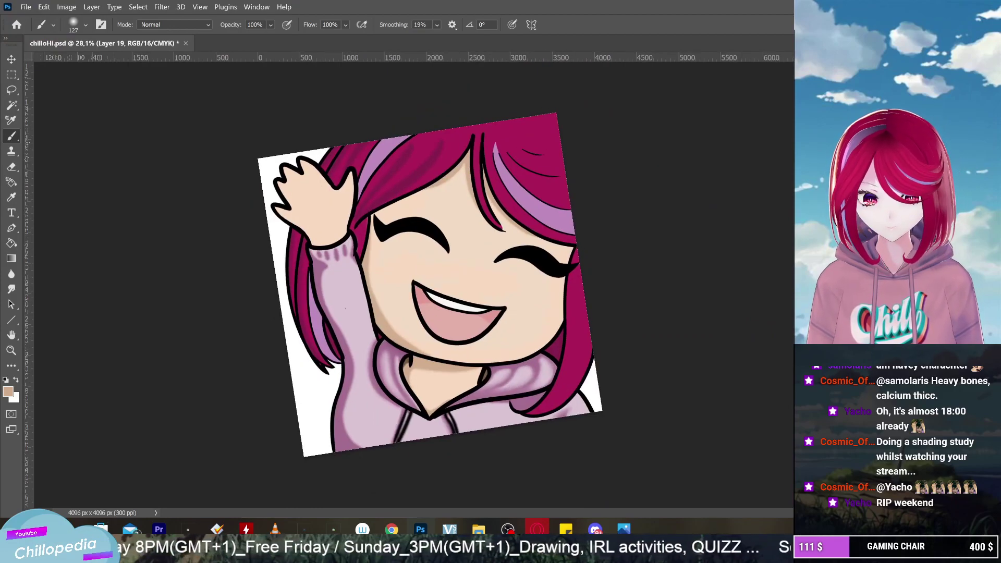
scroll(430, 285, "up", 3)
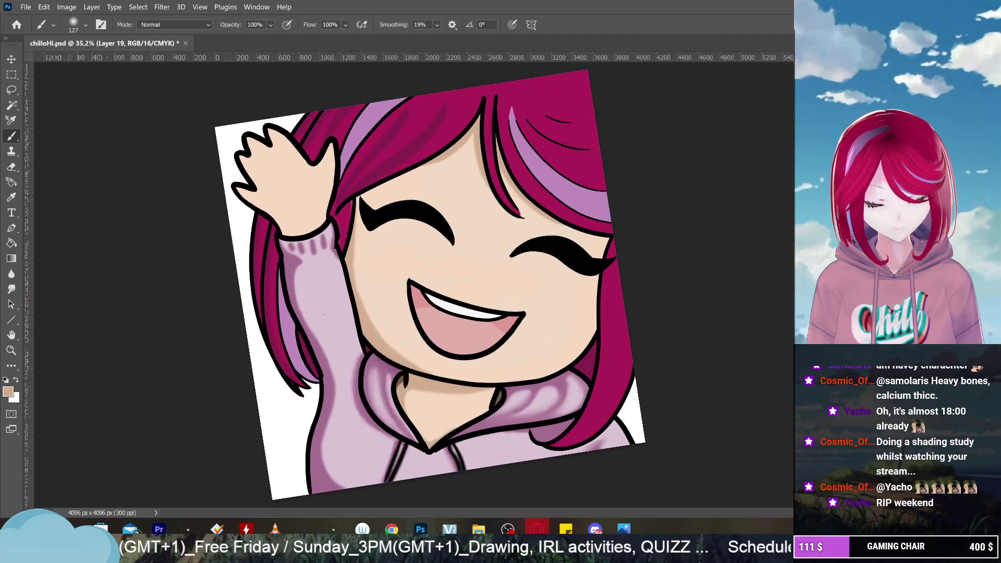
key("r")
scroll(624, 173, "up", 3)
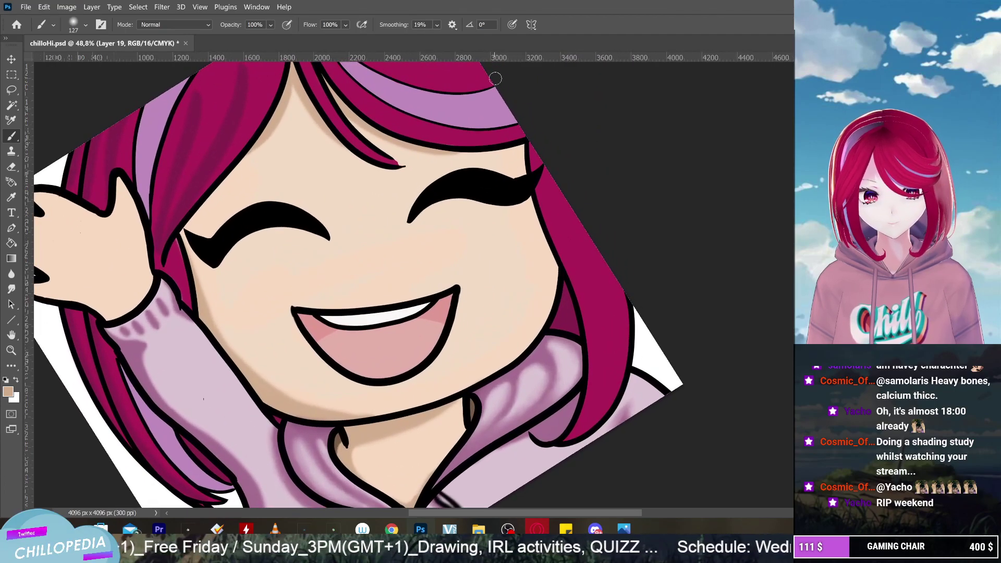
mouse_move(511, 147)
left_mouse_down()
mouse_move(520, 198)
mouse_move(559, 270)
left_mouse_up()
mouse_move(518, 154)
left_mouse_down()
mouse_move(520, 186)
mouse_move(520, 151)
mouse_move(537, 223)
left_mouse_up()
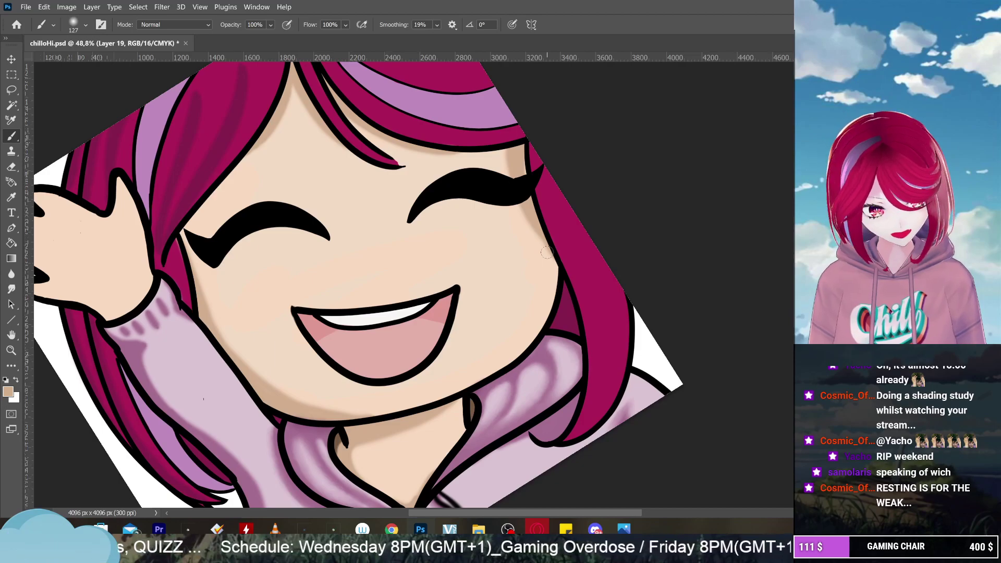
Extend the tan shadow down the cheek on the side hair's side to the jaw, undoing the misplaced stroke
scroll(547, 252, "up", 3)
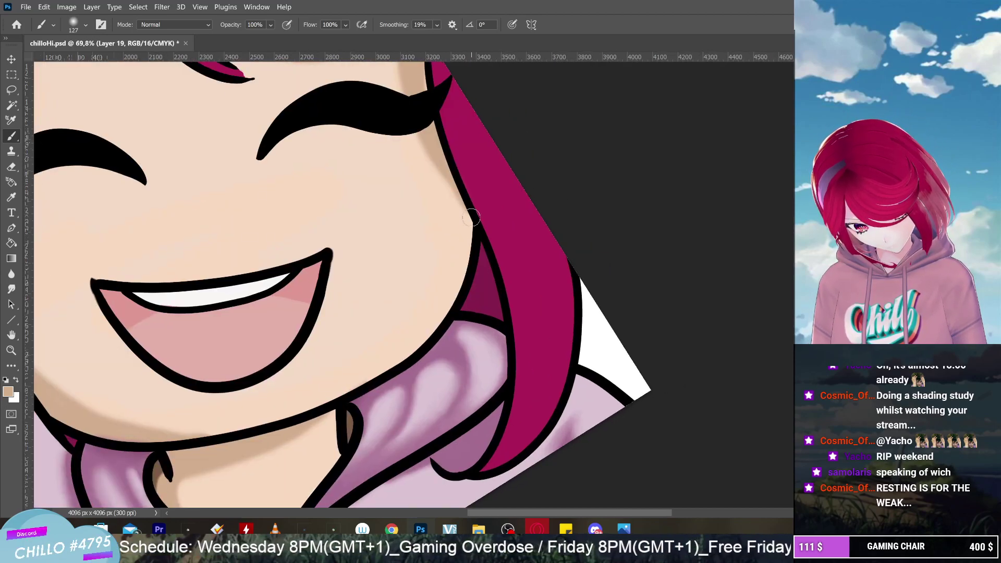
right_click(468, 234)
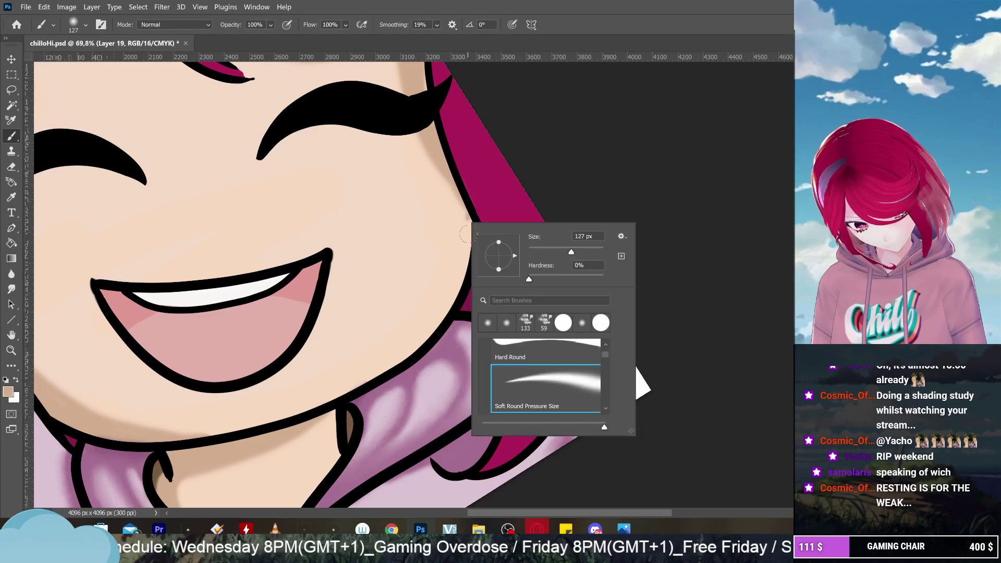
left_click(445, 266)
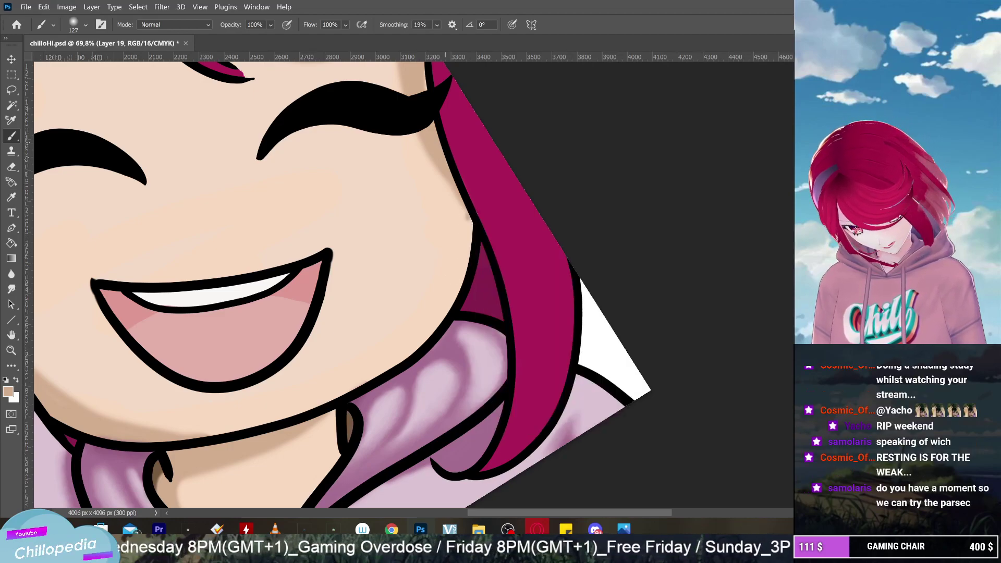
key("ctrl+z")
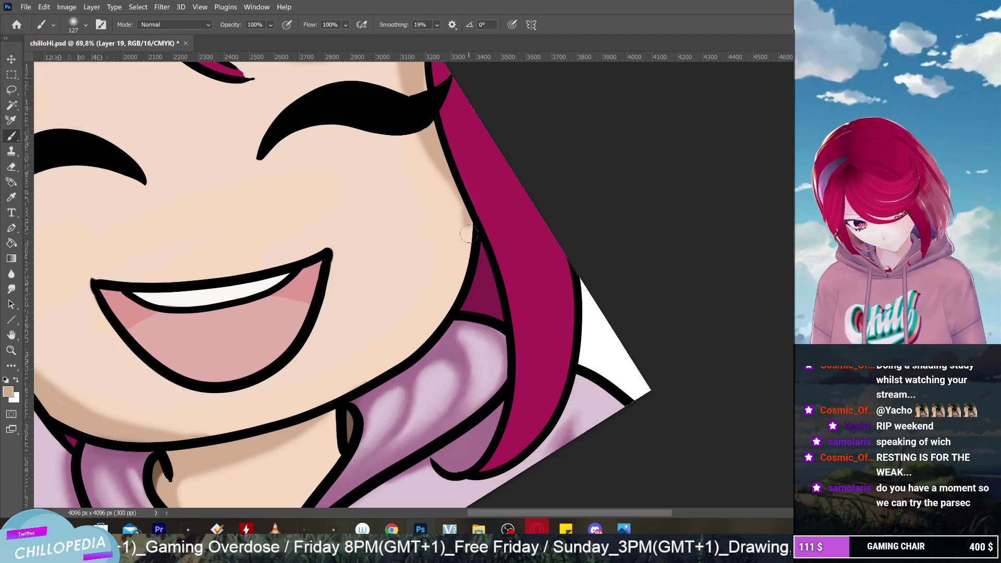
left_click_drag(469, 233, 440, 326)
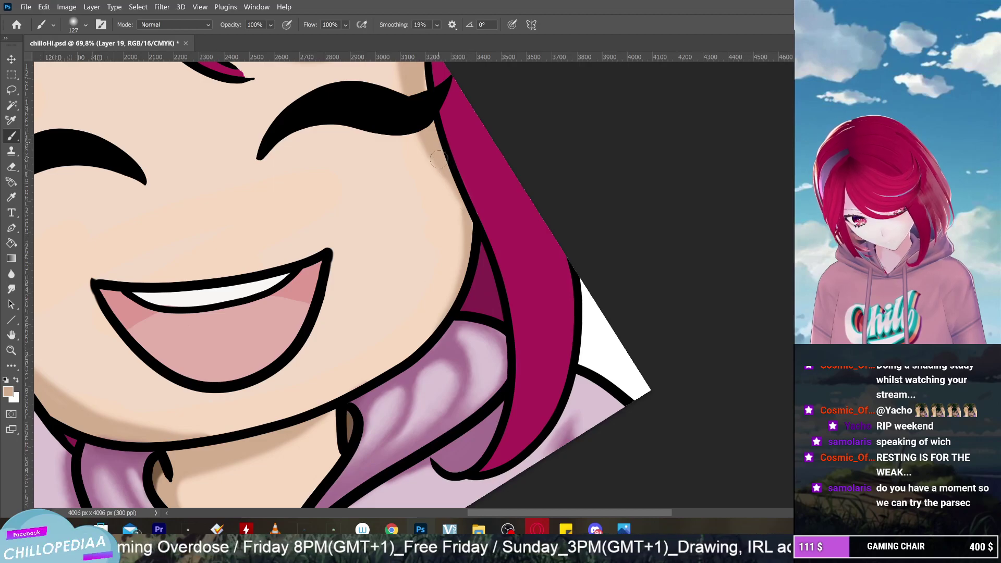
mouse_move(451, 187)
left_mouse_down()
mouse_move(462, 266)
mouse_move(415, 349)
left_mouse_up()
Check the cheek and jaw shadows close up and across the whole emote
scroll(331, 373, "down", 8)
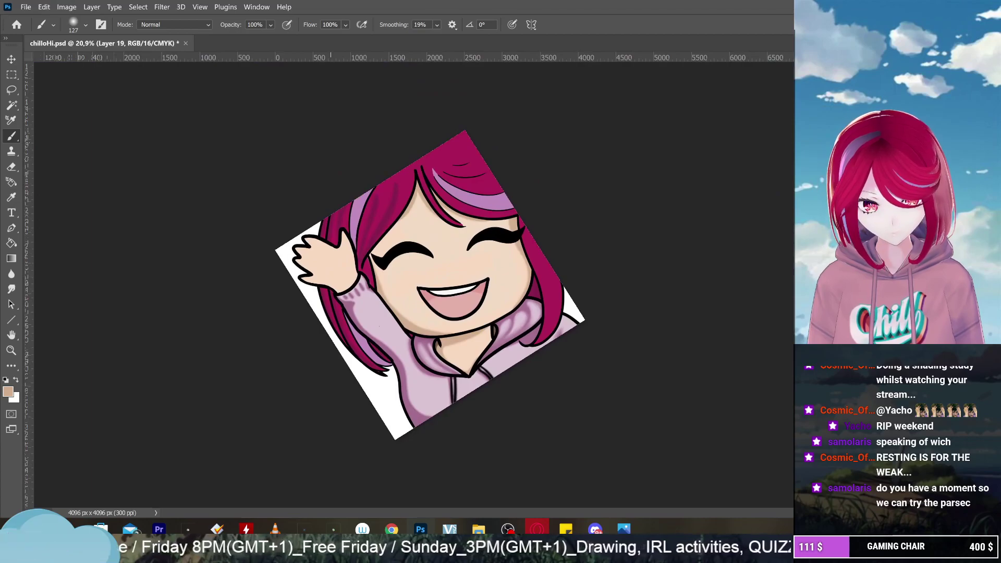
scroll(330, 373, "up", 4)
scroll(642, 259, "up", 3)
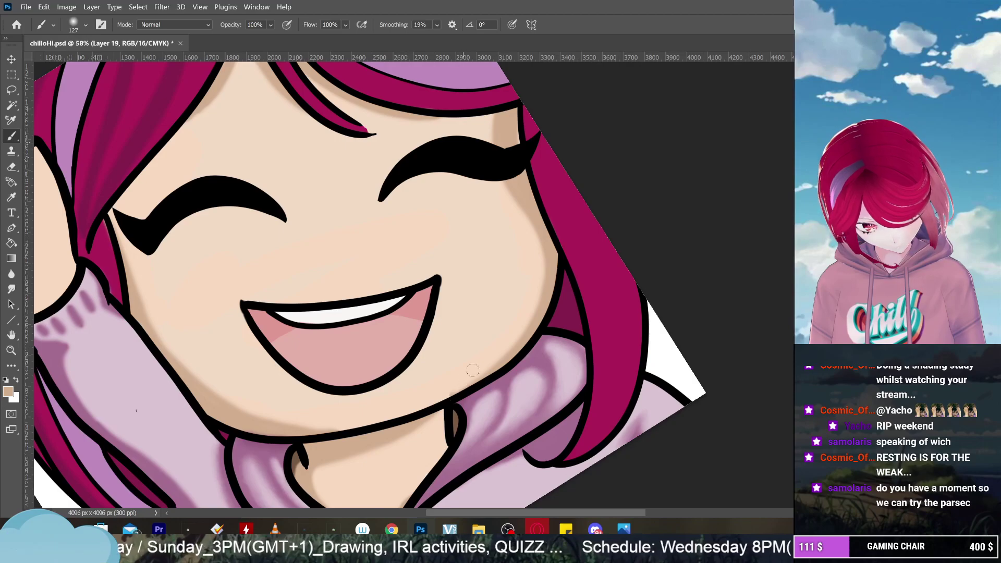
scroll(557, 252, "down", 2)
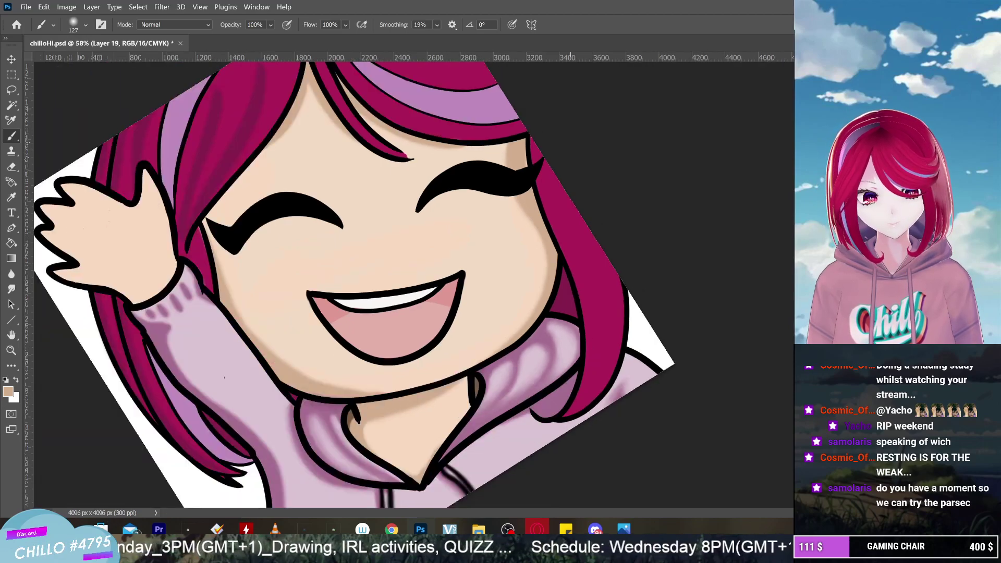
scroll(491, 294, "down", 3)
key("r")
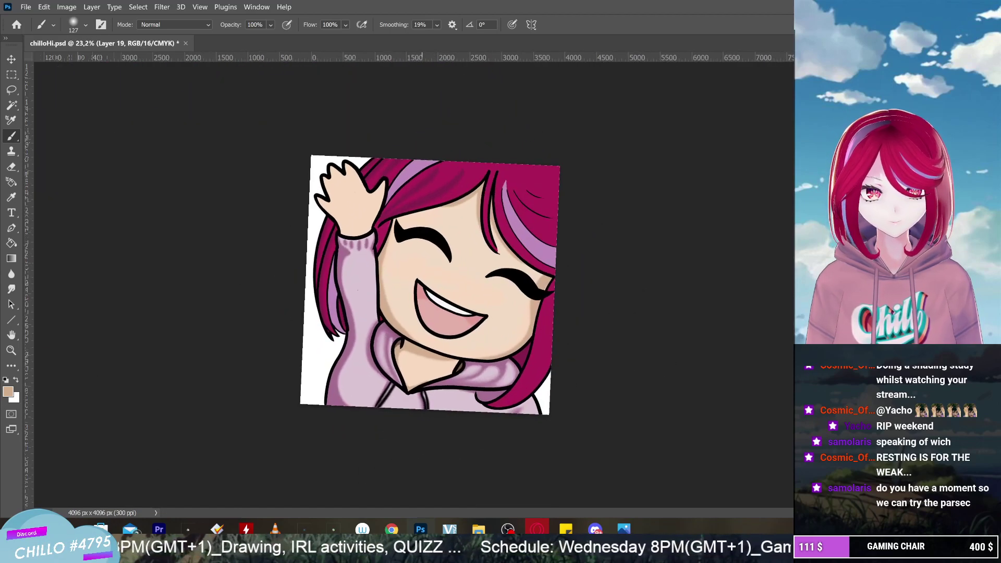
scroll(430, 285, "down", 2)
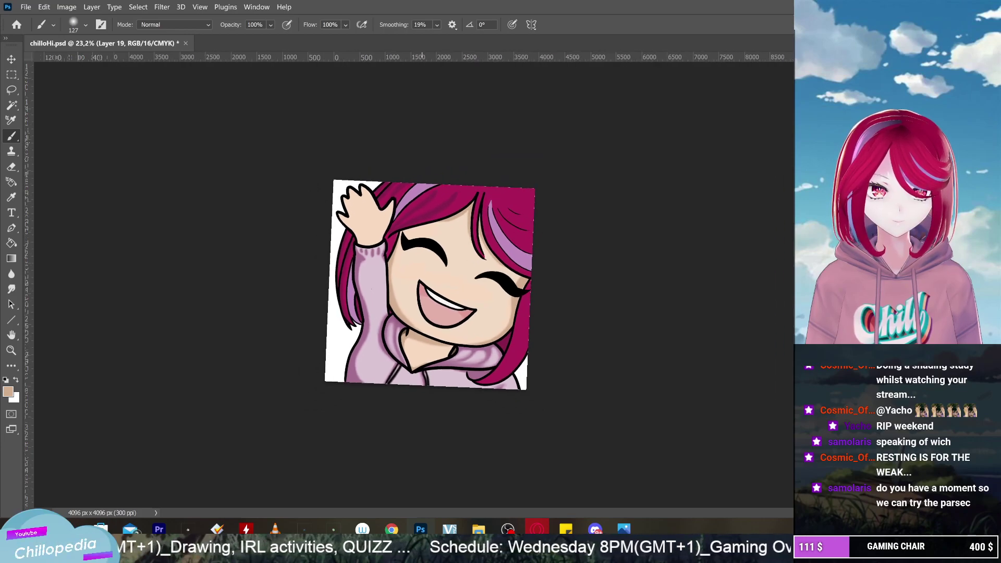
Save the shaded emote document chilloHi.psd under its existing name
scroll(429, 285, "up", 1)
scroll(421, 285, "up", 1)
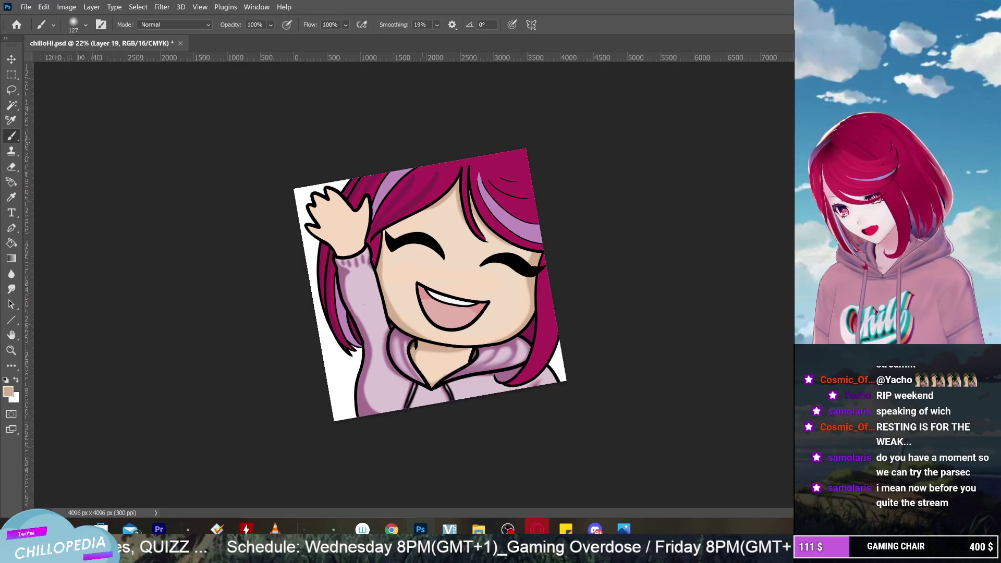
left_click(24, 7)
left_click(22, 6)
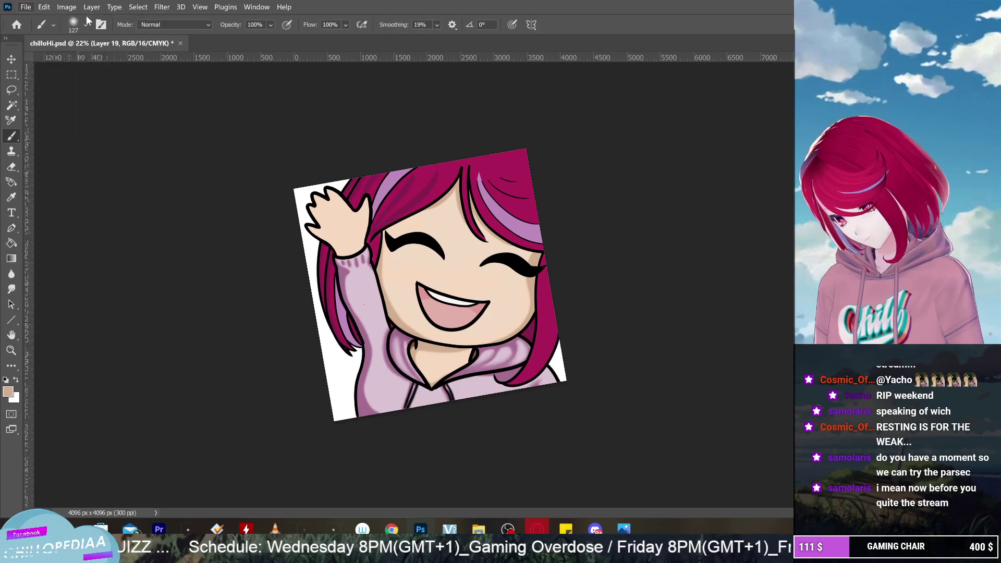
left_click(22, 6)
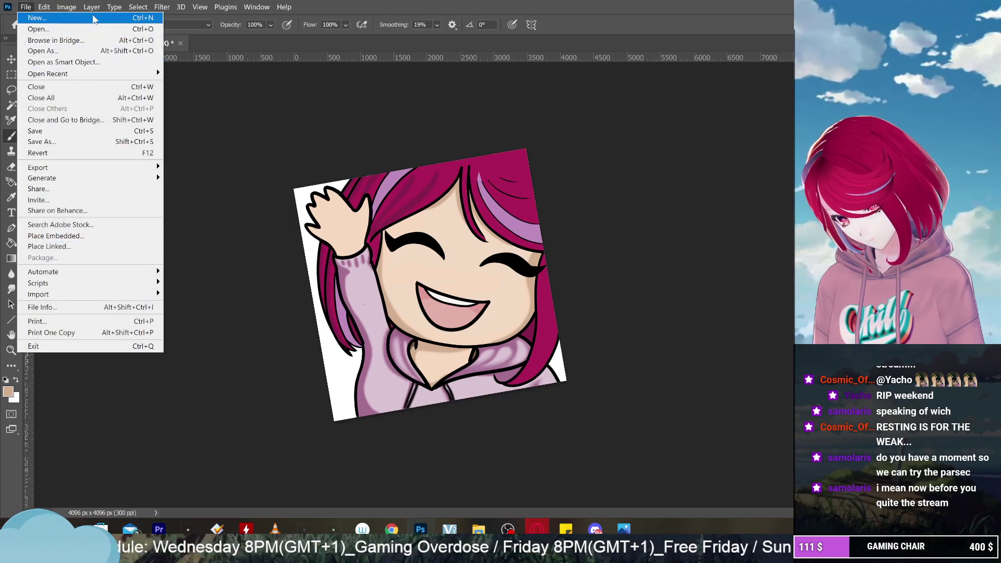
left_click(65, 131)
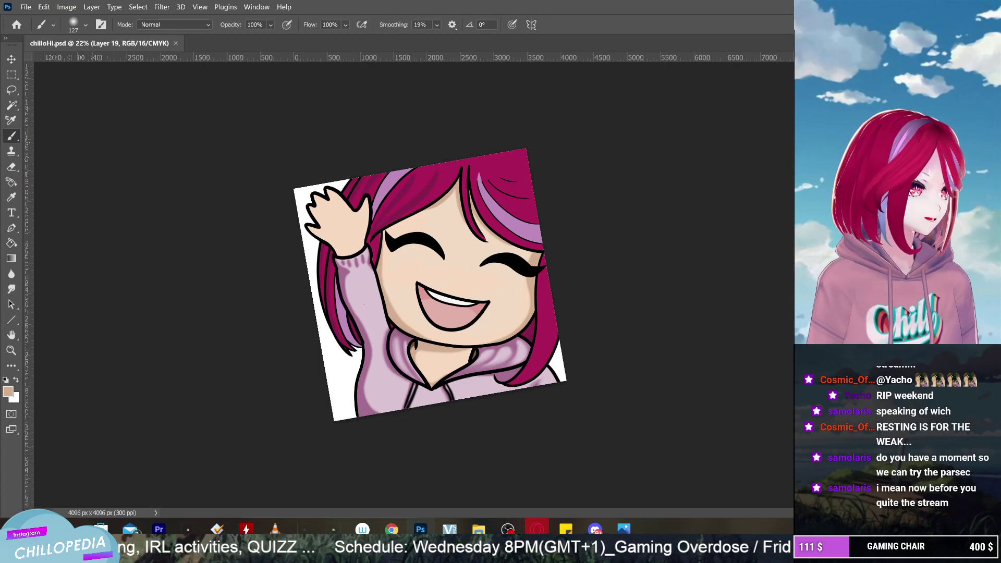
key("ctrl+plus")
key("ctrl+plus")
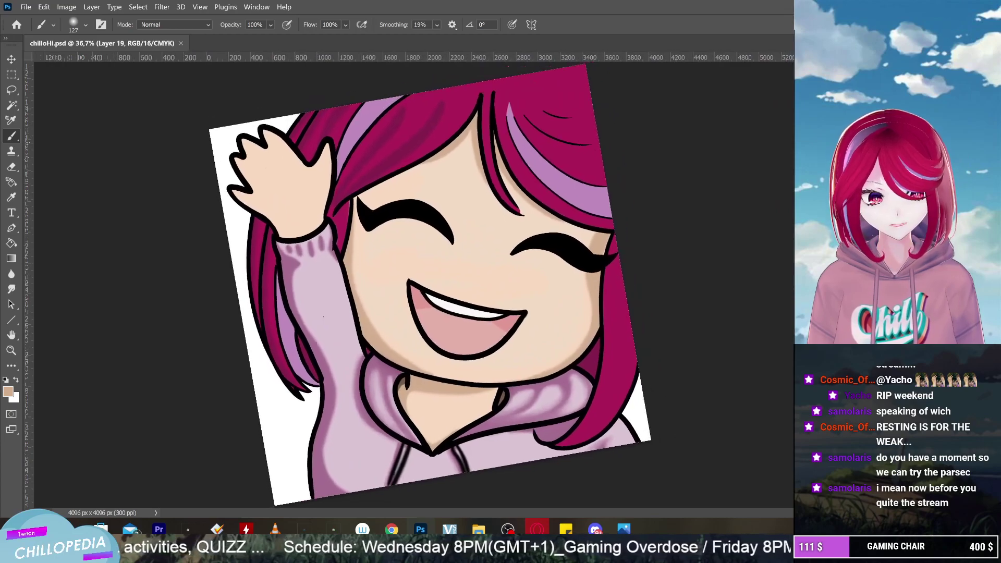
scroll(430, 285, "down", 1)
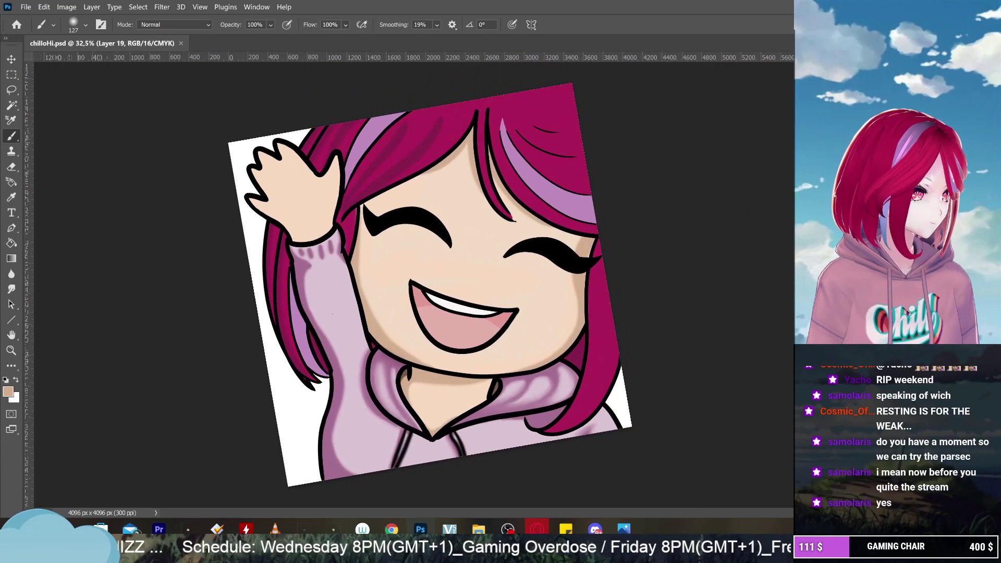
key("alt+Tab")
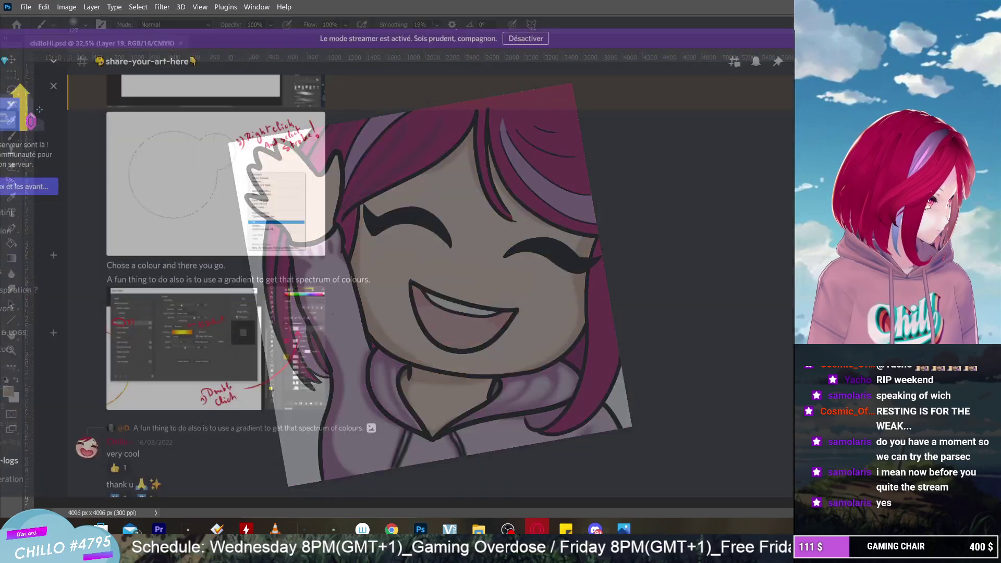
key("alt+Tab")
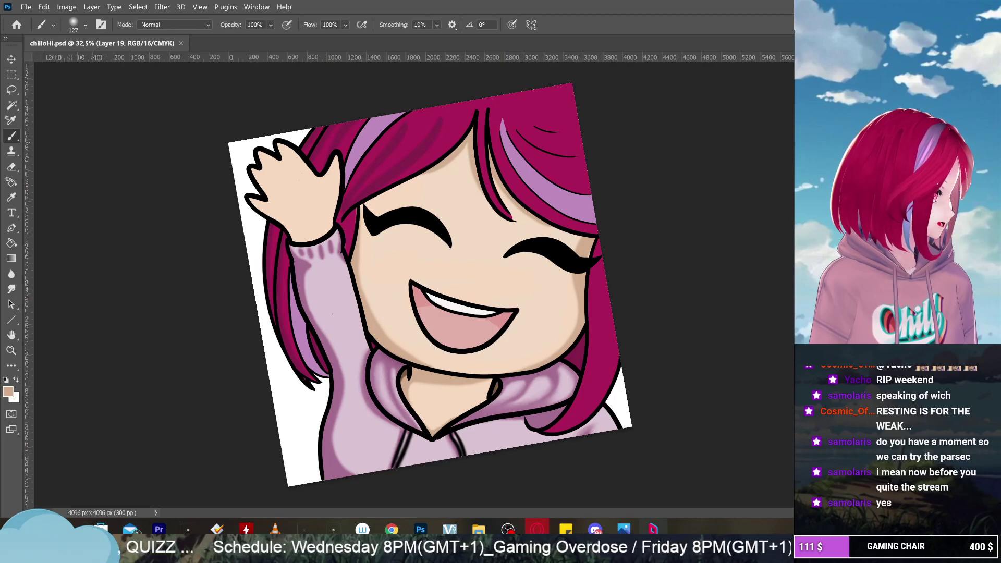
Try deleting the skin shadow and skin base layers, and undo the deletions to restore the skin colour on the face, neck and hand
left_click(11, 182)
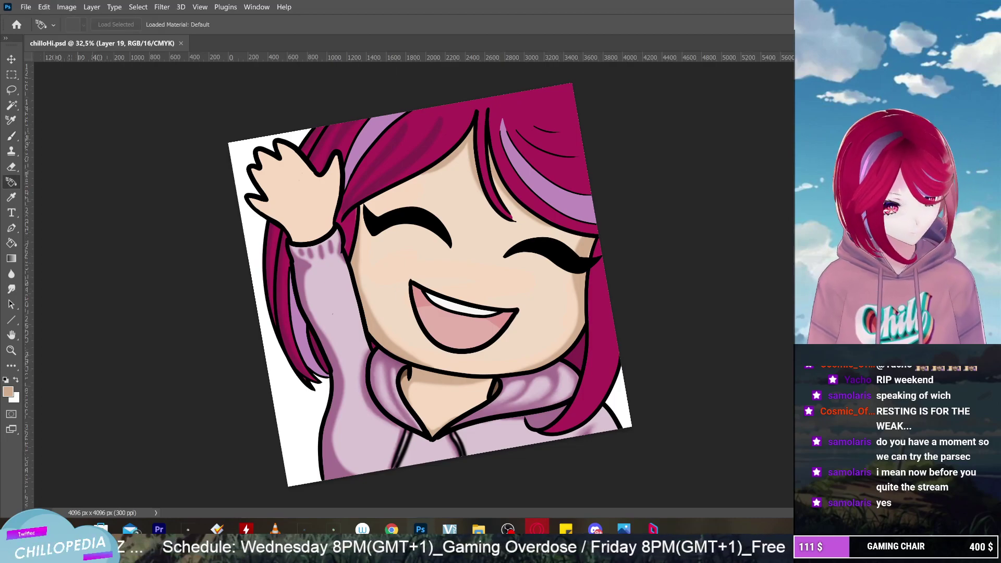
key("Delete")
key("Delete")
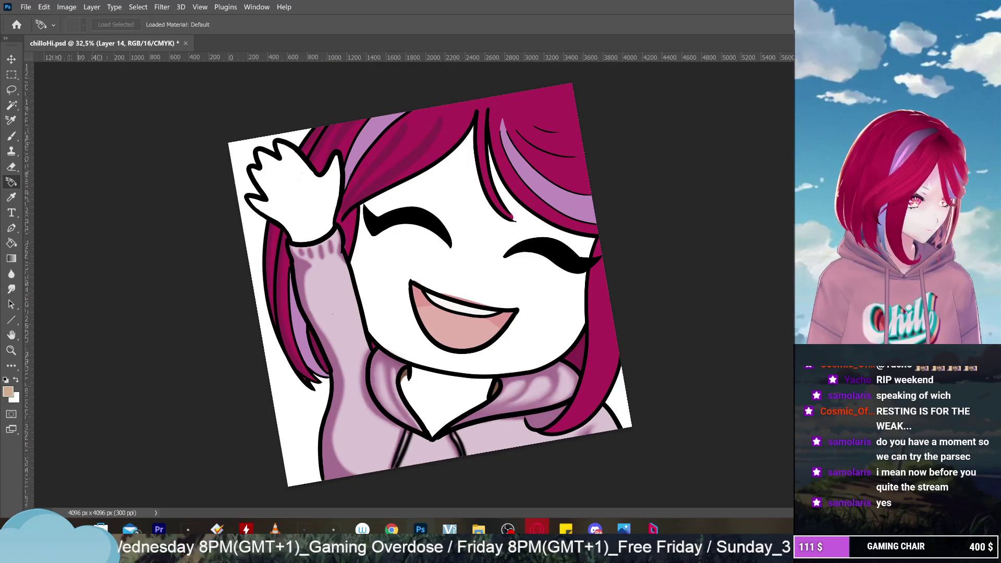
key("ctrl+z")
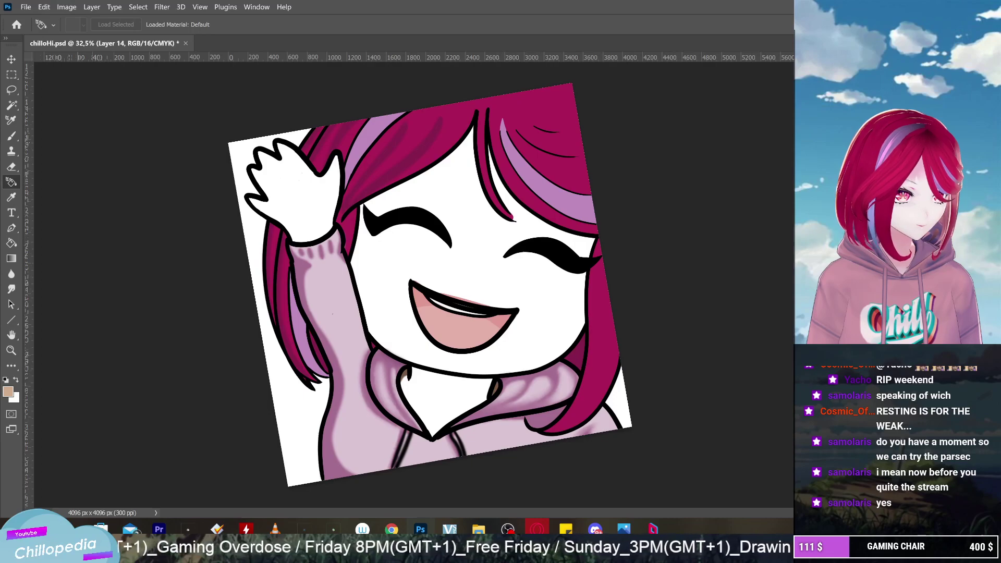
key("ctrl+z")
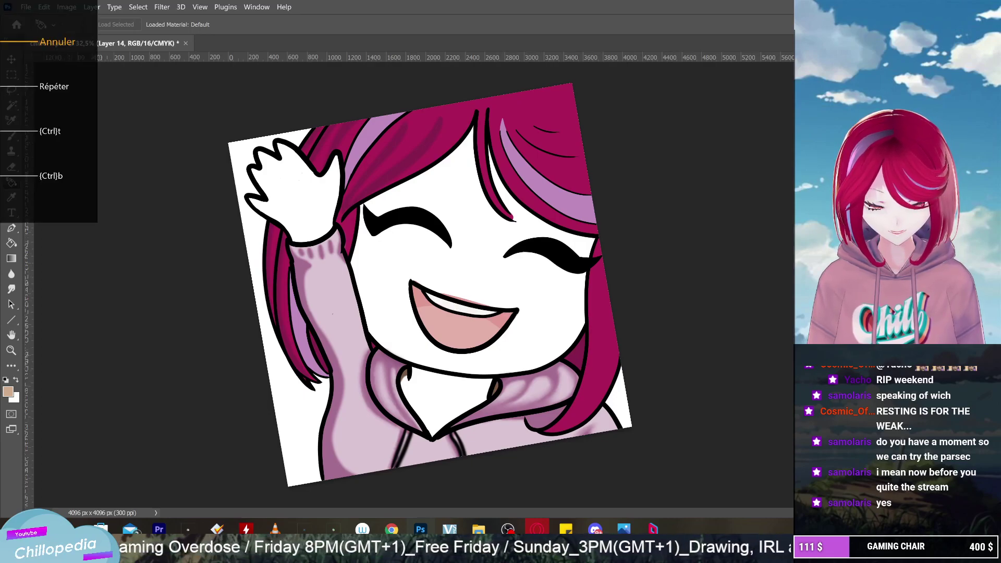
key("ctrl+z")
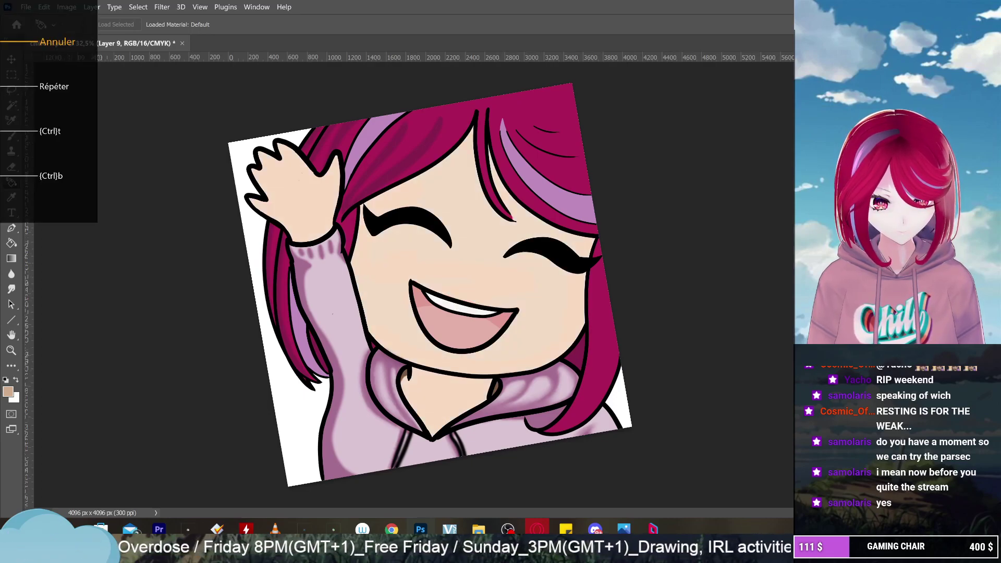